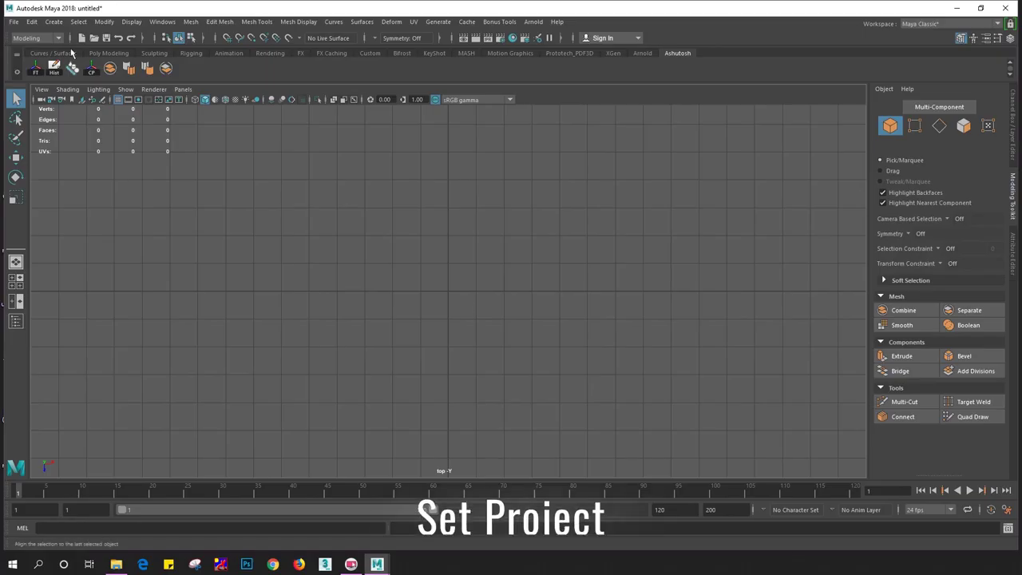
# Create the 'Pan Pubg gaming Model' project in M:\Magicalorbs Tutorial and paste the reference JPG into sourceimages
pyautogui.click(14, 22)
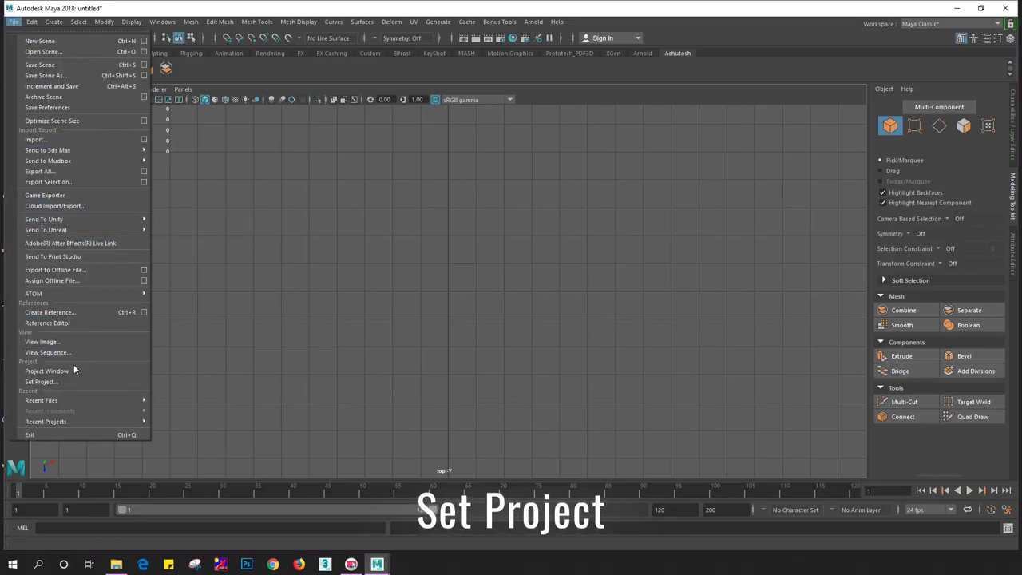
pyautogui.click(72, 371)
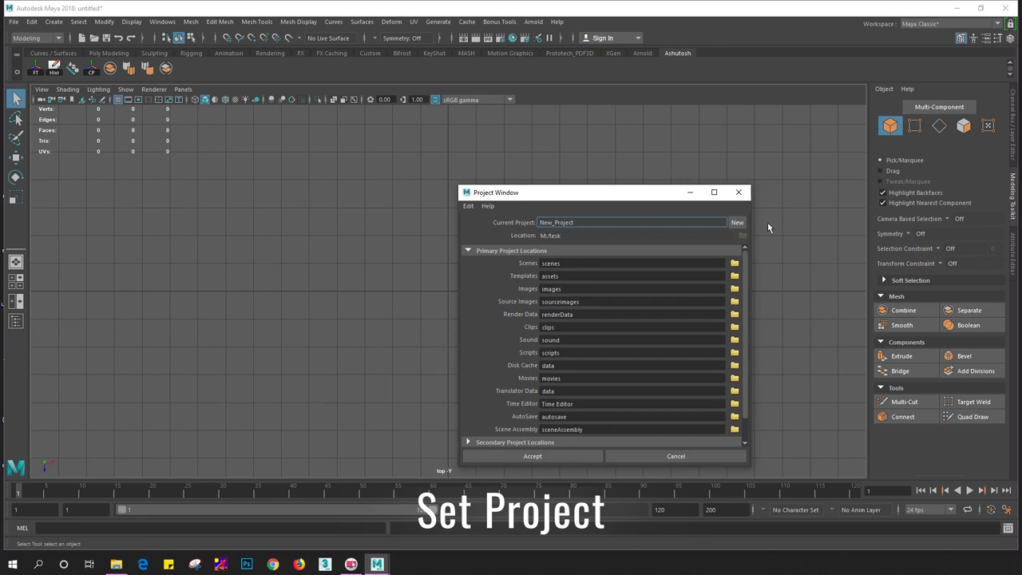
pyautogui.click(739, 222)
pyautogui.write('P')
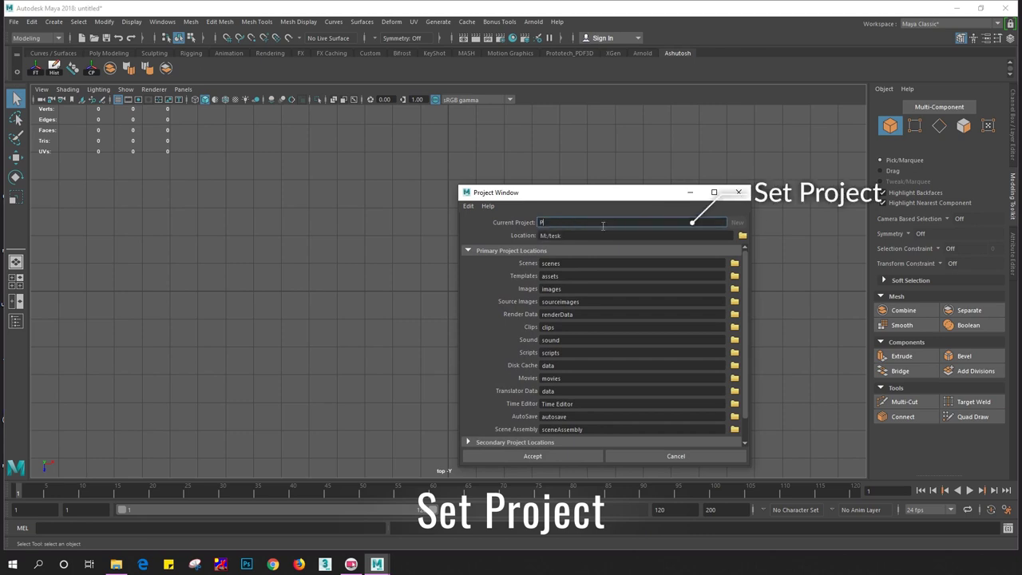
pyautogui.write('an Pubg gaming Model')
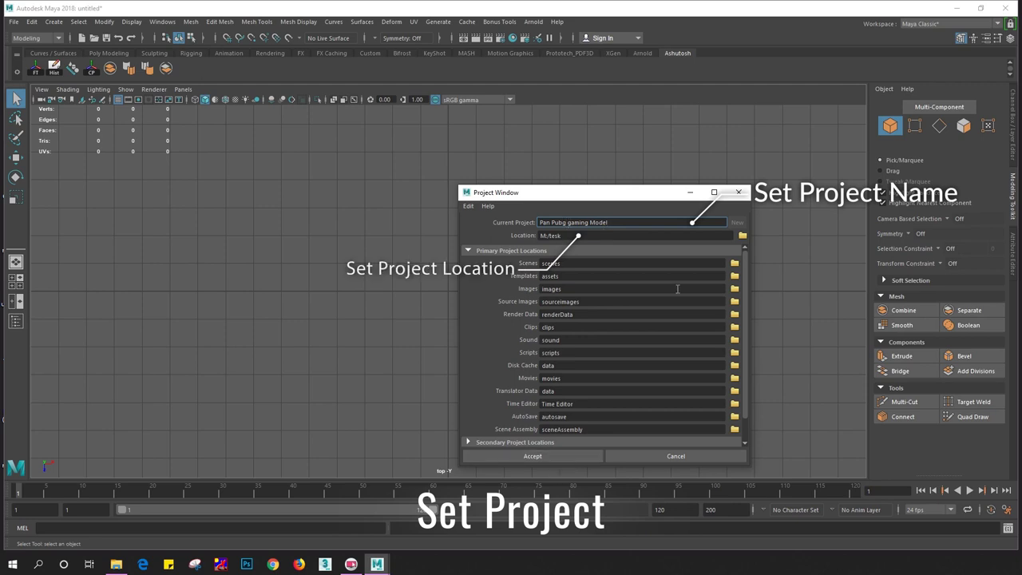
pyautogui.click(743, 237)
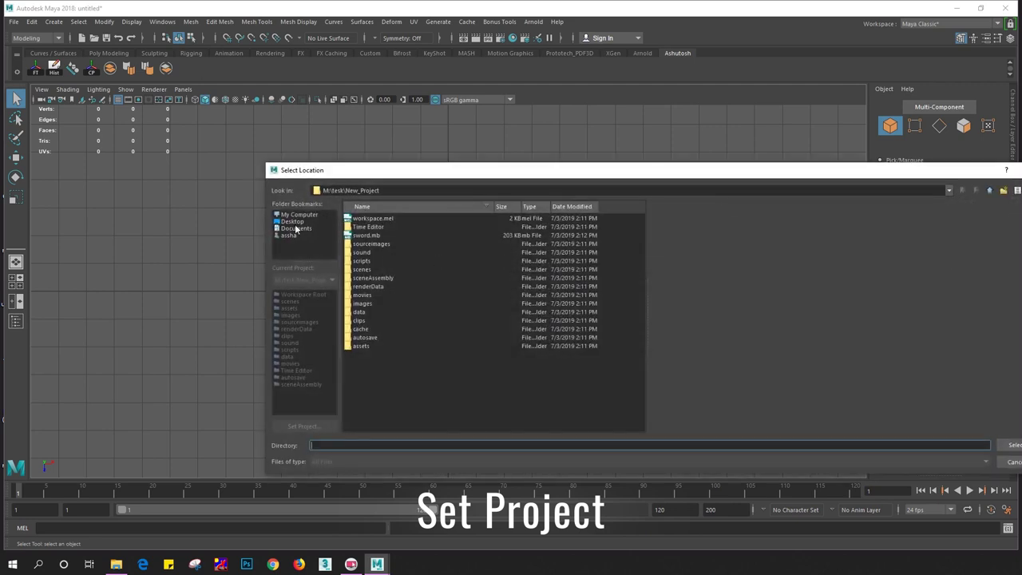
pyautogui.click(300, 215)
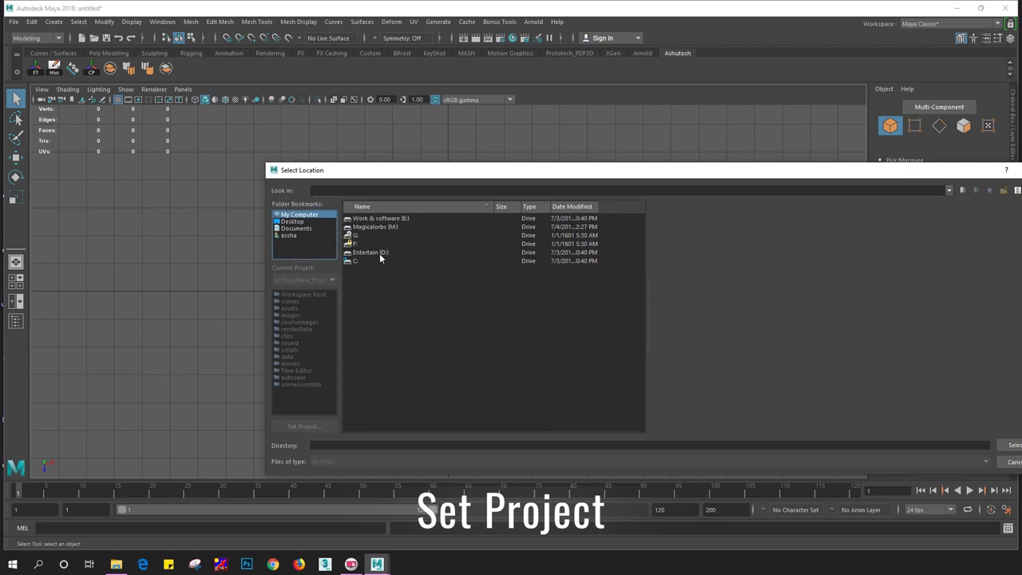
pyautogui.doubleClick(388, 230)
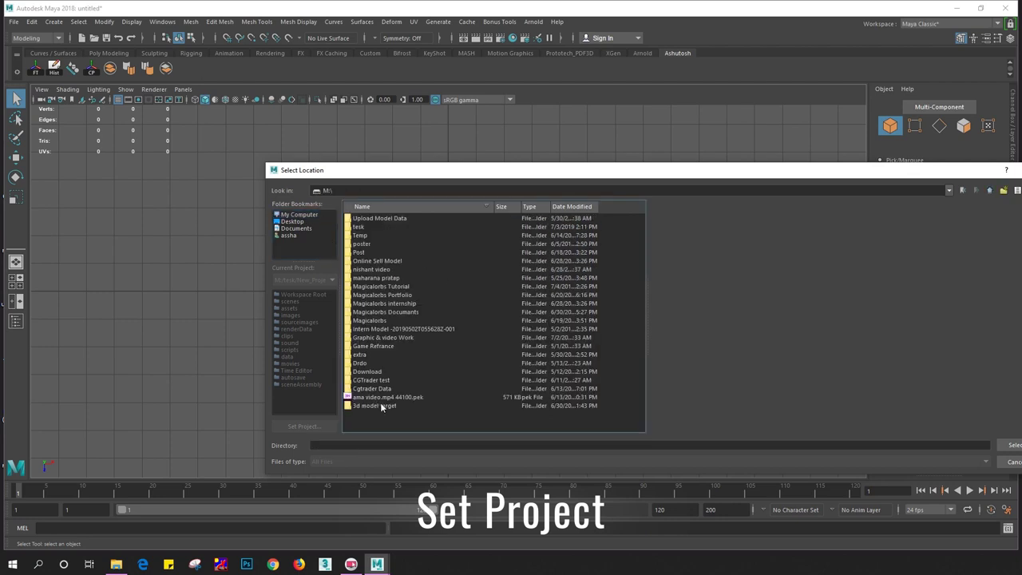
pyautogui.doubleClick(382, 286)
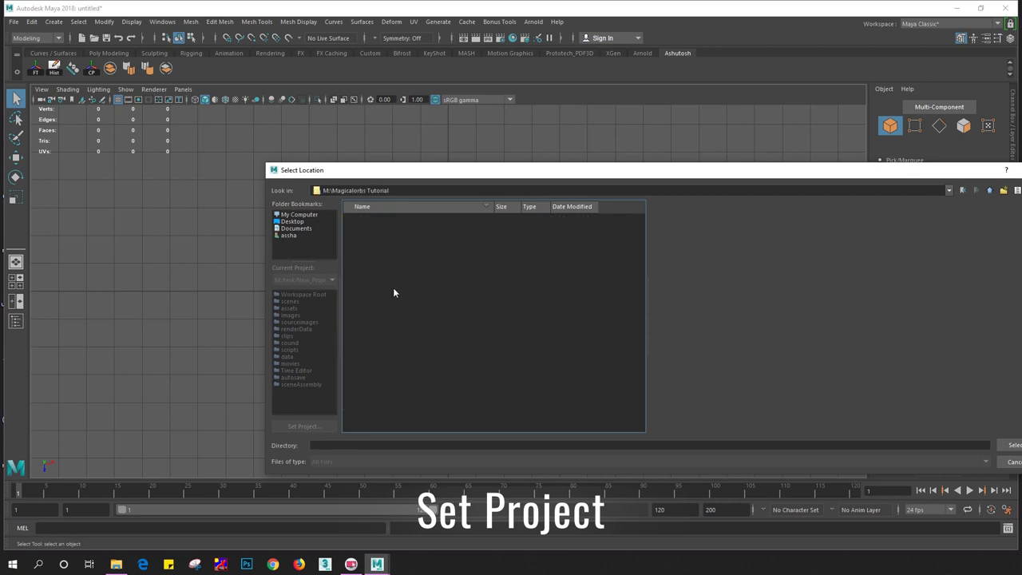
pyautogui.click(1013, 446)
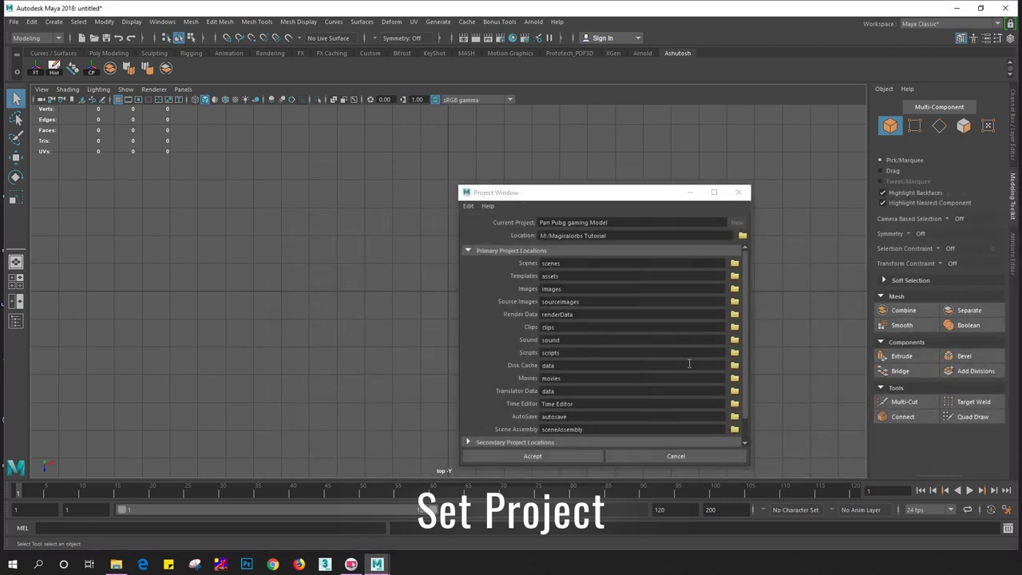
pyautogui.click(542, 454)
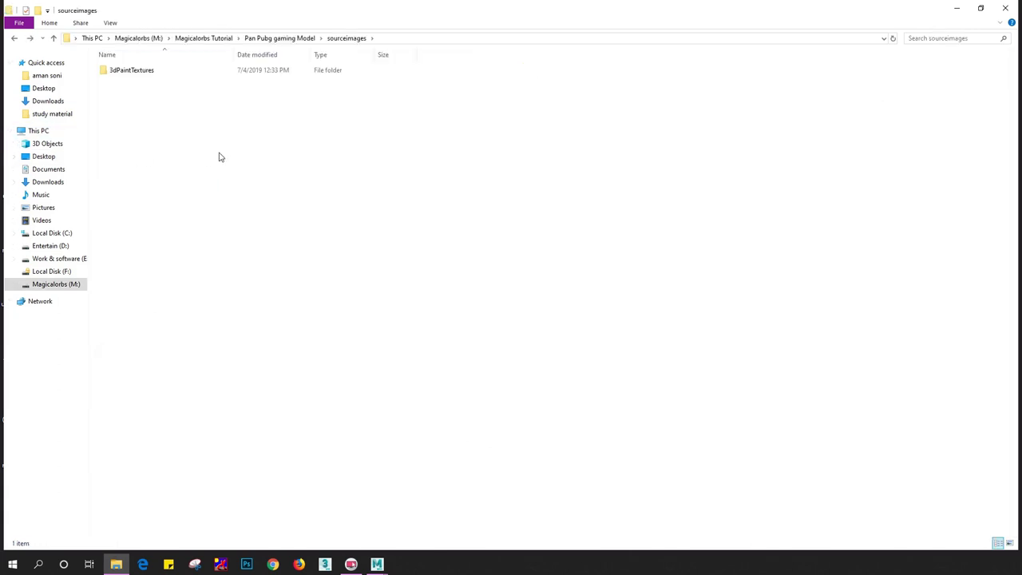
pyautogui.hotkey('ctrl', 'v')
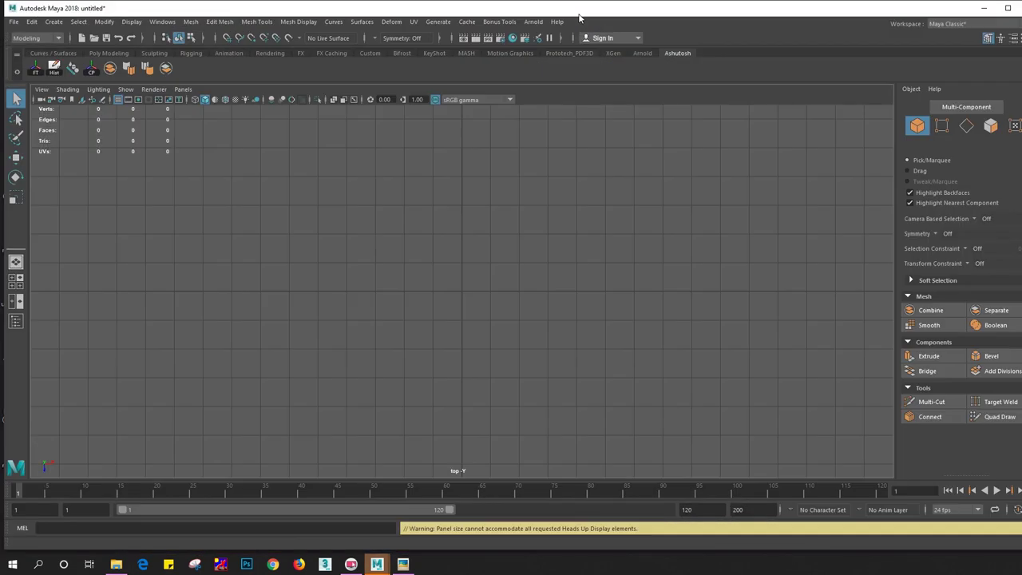
# Import the frying pan reference JPG as an image plane in the top view
pyautogui.click(42, 88)
pyautogui.moveTo(62, 326)
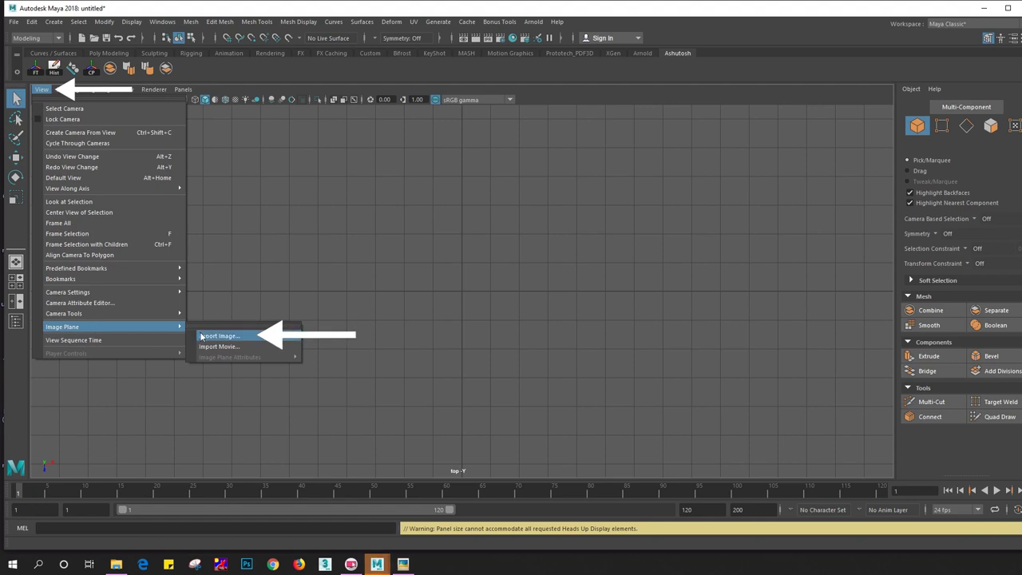
pyautogui.click(217, 336)
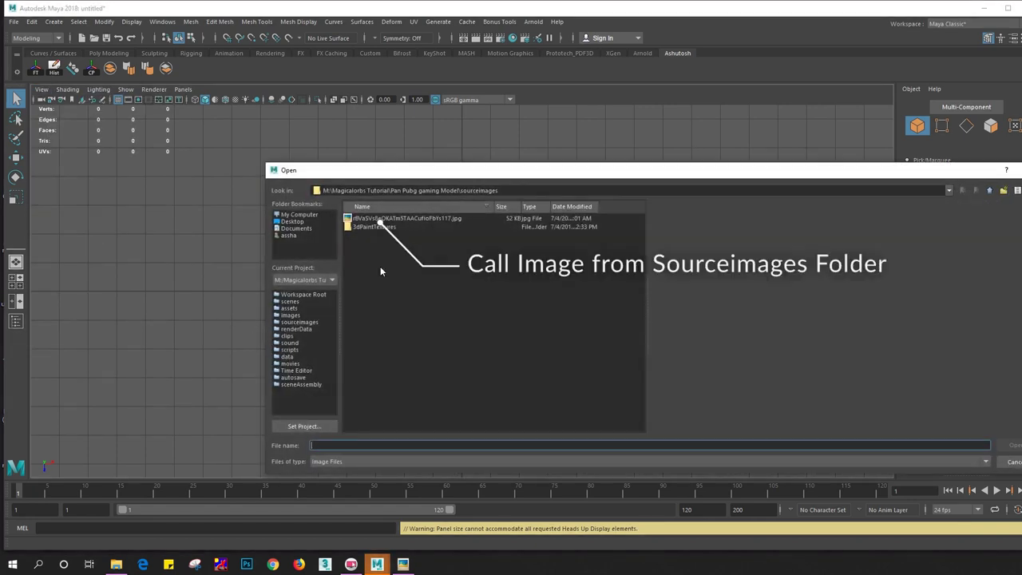
pyautogui.click(399, 218)
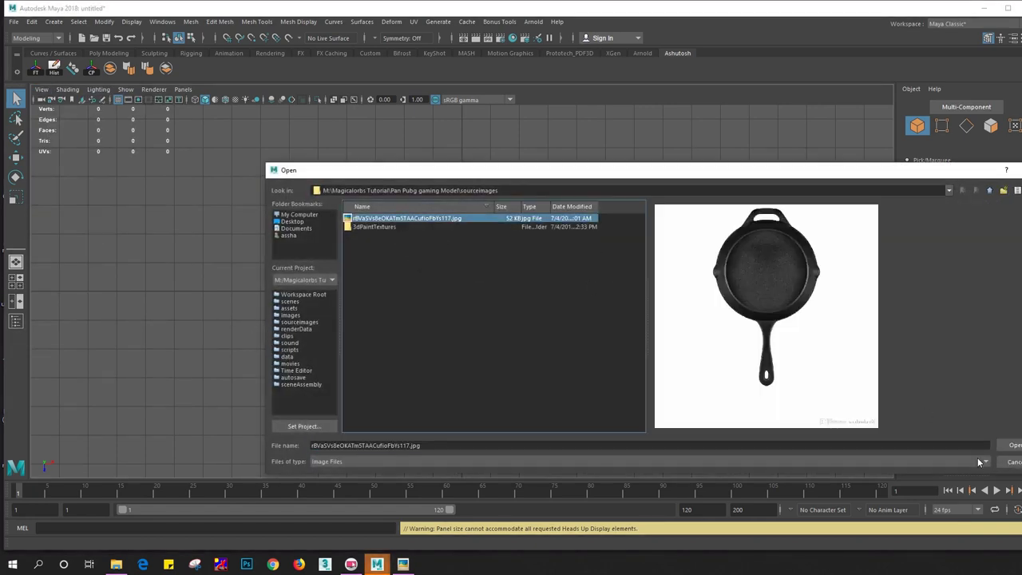
pyautogui.click(1017, 447)
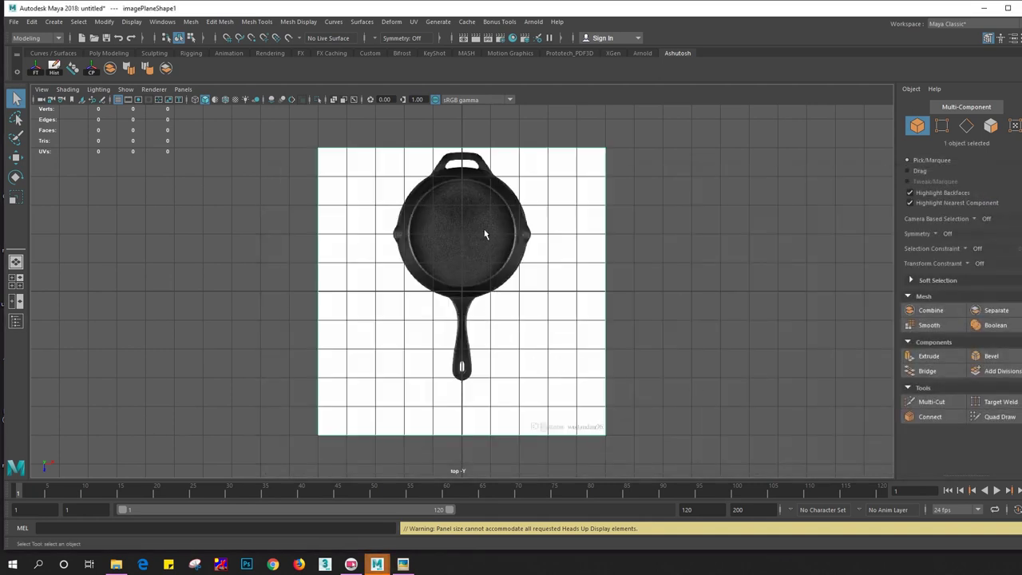
# Hide the viewport grid
pyautogui.click(124, 89)
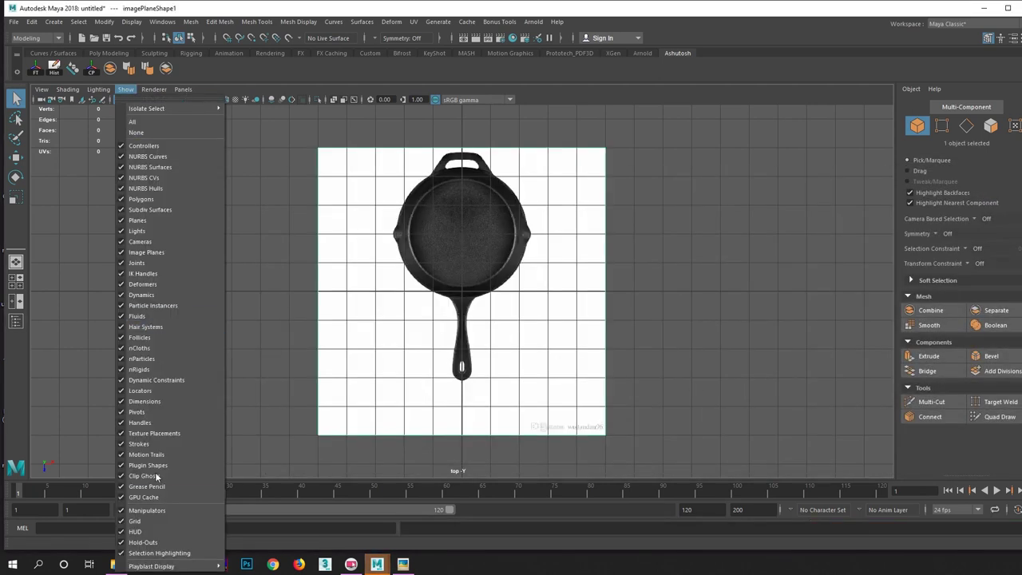
pyautogui.click(134, 522)
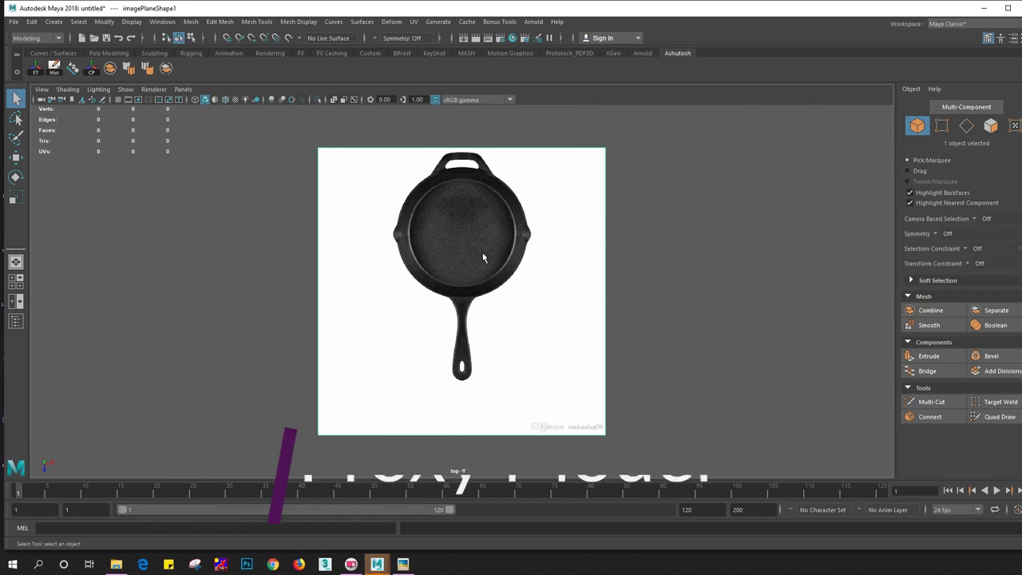
pyautogui.scroll(2, 479, 253)
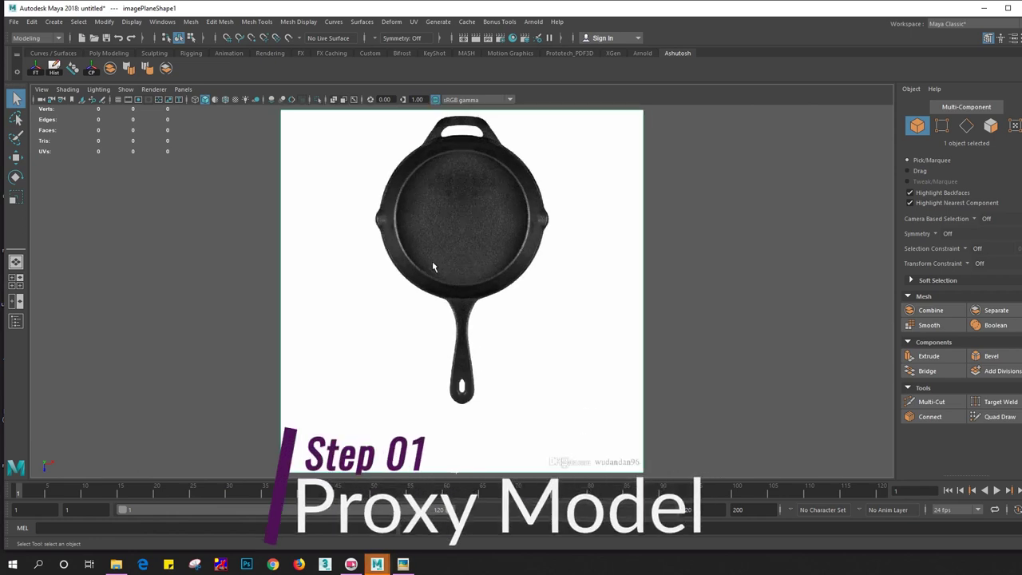
pyautogui.scroll(-1, 433, 262)
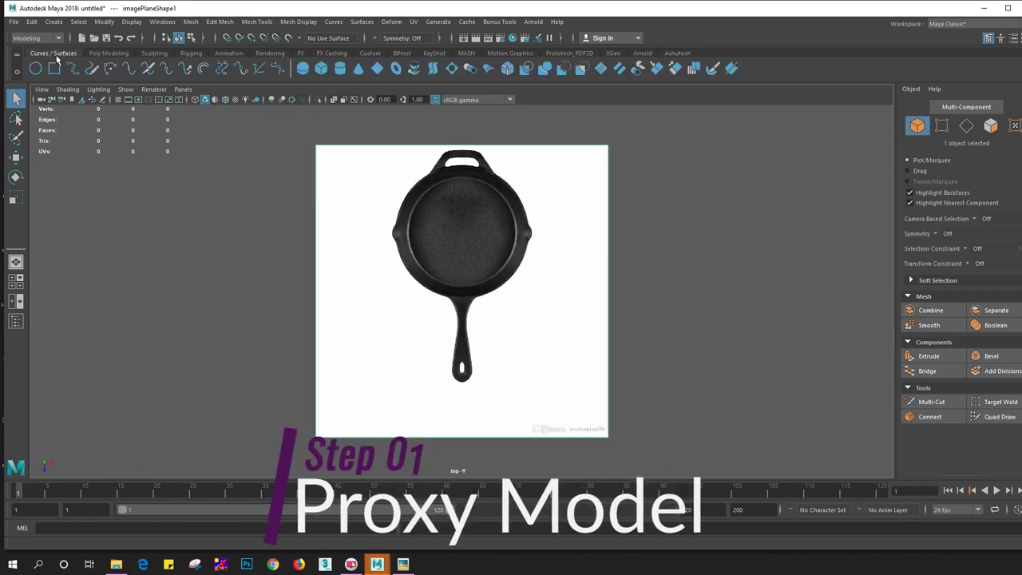
# Draw an interactive polygon cube covering the pan outline and give it height
pyautogui.click(54, 68)
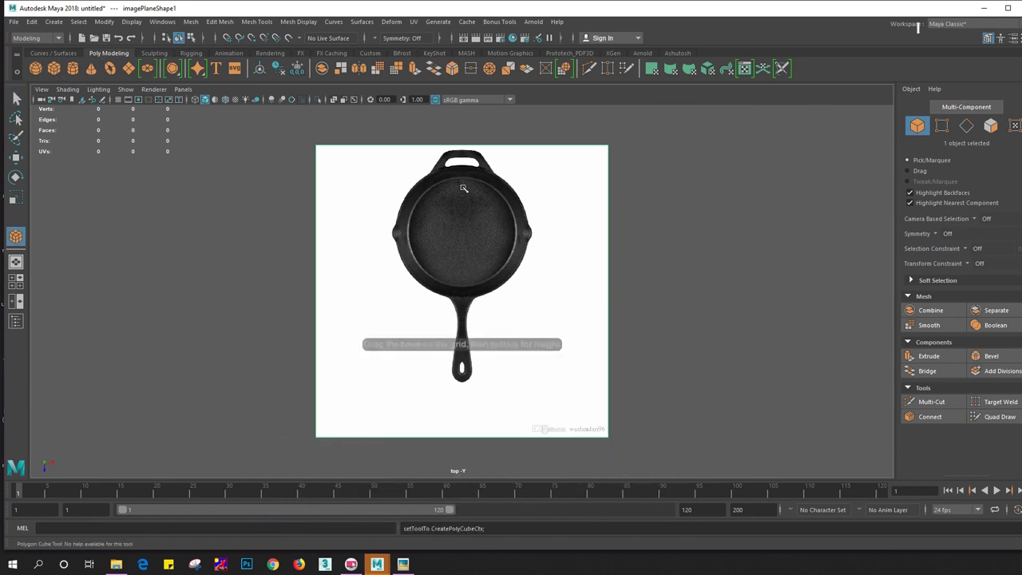
pyautogui.moveTo(392, 151); pyautogui.dragTo(525, 380)
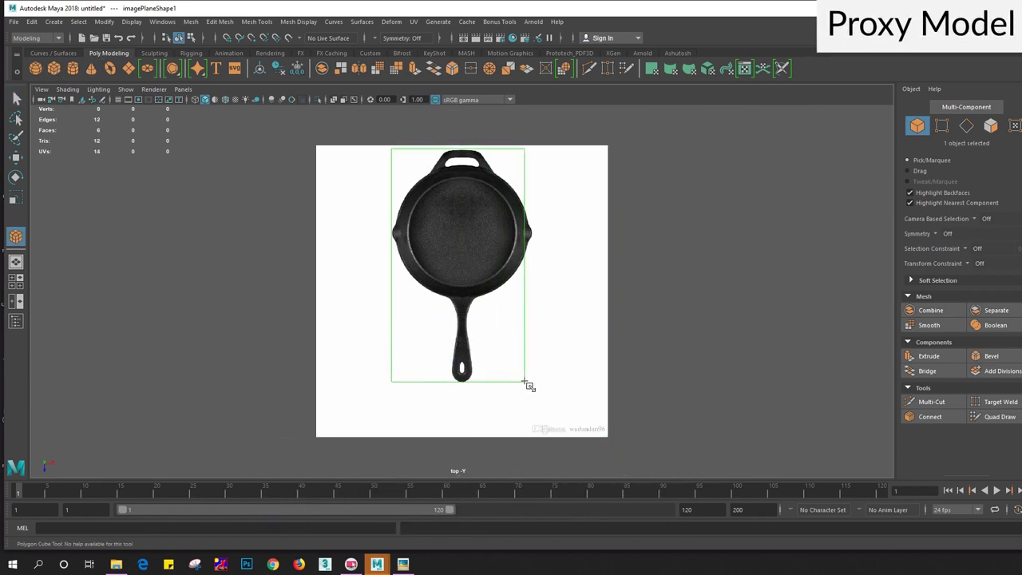
pyautogui.moveTo(525, 381); pyautogui.dragTo(531, 381)
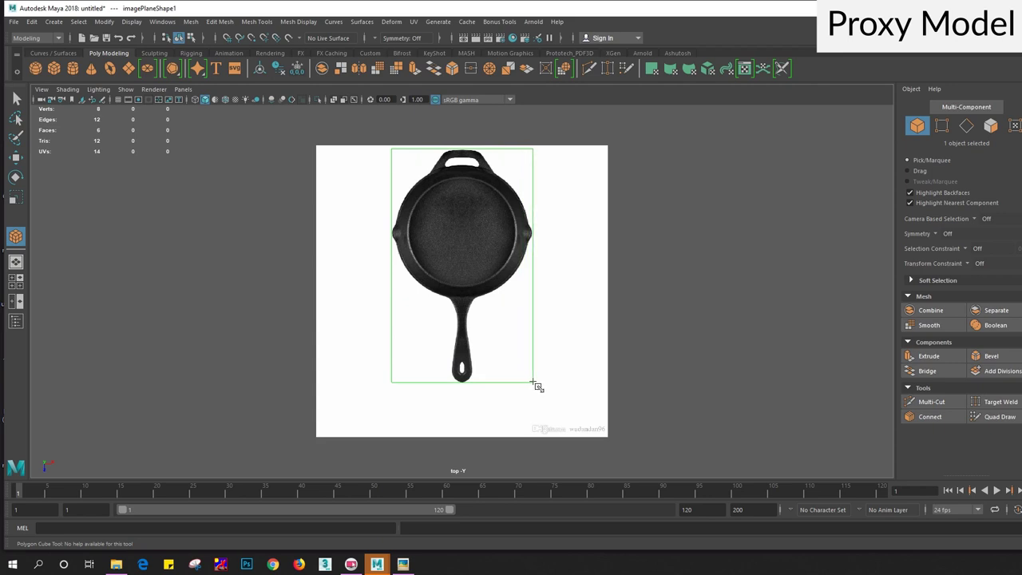
pyautogui.moveTo(511, 303)
pyautogui.mouseDown()
pyautogui.moveTo(478, 291)
pyautogui.moveTo(488, 285)
pyautogui.mouseUp()
# Raise the box above the reference to about Y 2.0 and select its top face
pyautogui.press('space')
pyautogui.scroll(2, 489, 284)
pyautogui.press('w')
pyautogui.moveTo(467, 241); pyautogui.dragTo(468, 213)
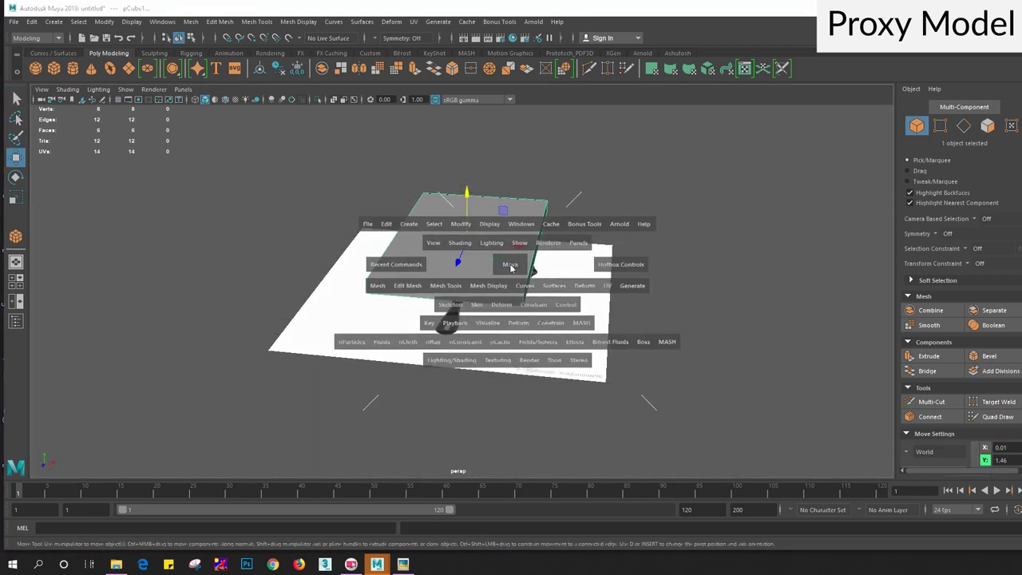
pyautogui.press('space')
pyautogui.scroll(2, 534, 266)
pyautogui.keyDown('alt'); pyautogui.moveTo(534, 266); pyautogui.dragTo(480, 270); pyautogui.keyUp('alt')
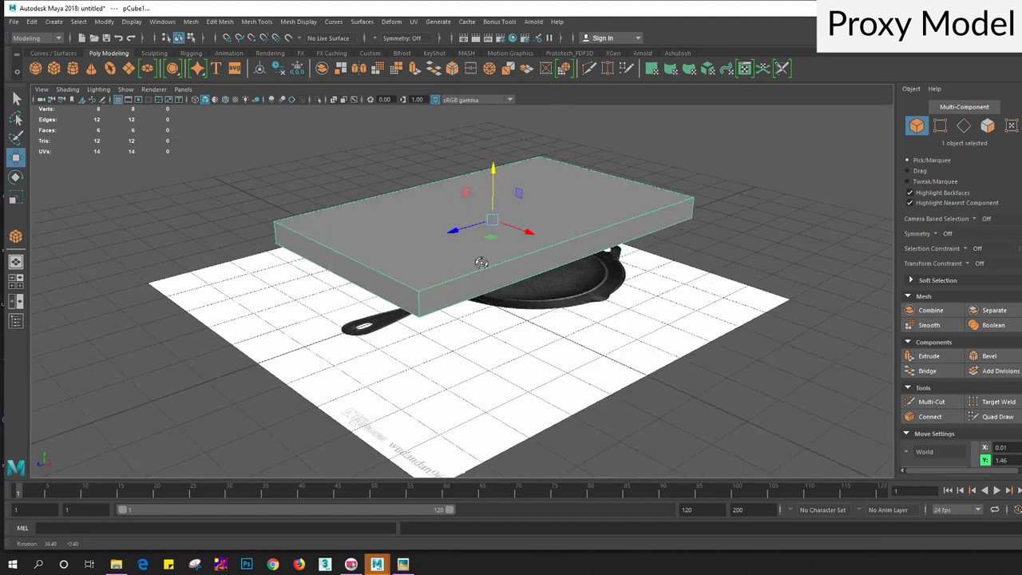
pyautogui.moveTo(459, 210); pyautogui.dragTo(465, 235, button='right')
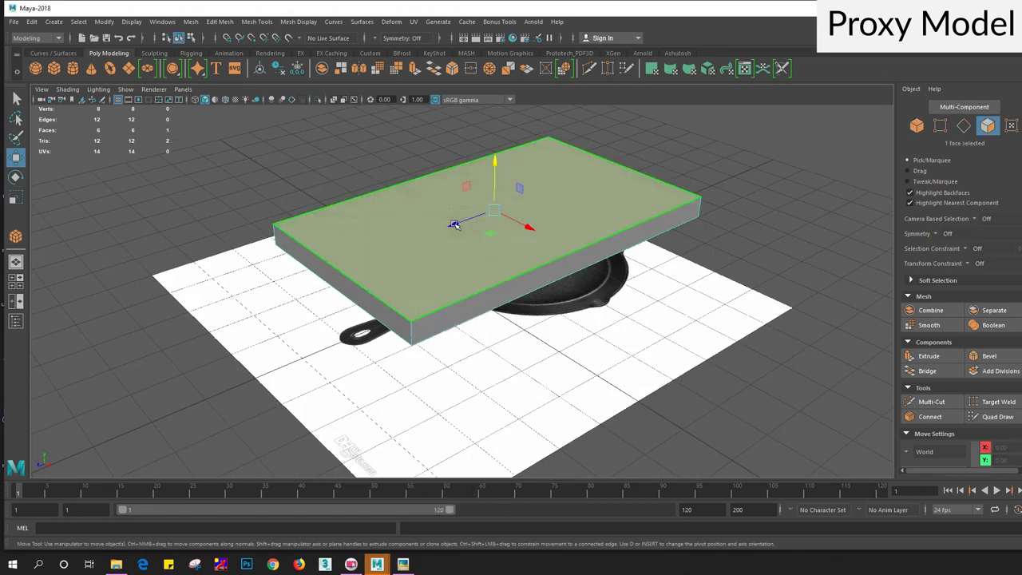
pyautogui.moveTo(468, 231)
pyautogui.keyDown('alt'); pyautogui.mouseDown()
pyautogui.moveTo(499, 166)
pyautogui.moveTo(529, 194)
pyautogui.moveTo(503, 171)
pyautogui.mouseUp(); pyautogui.keyUp('alt')
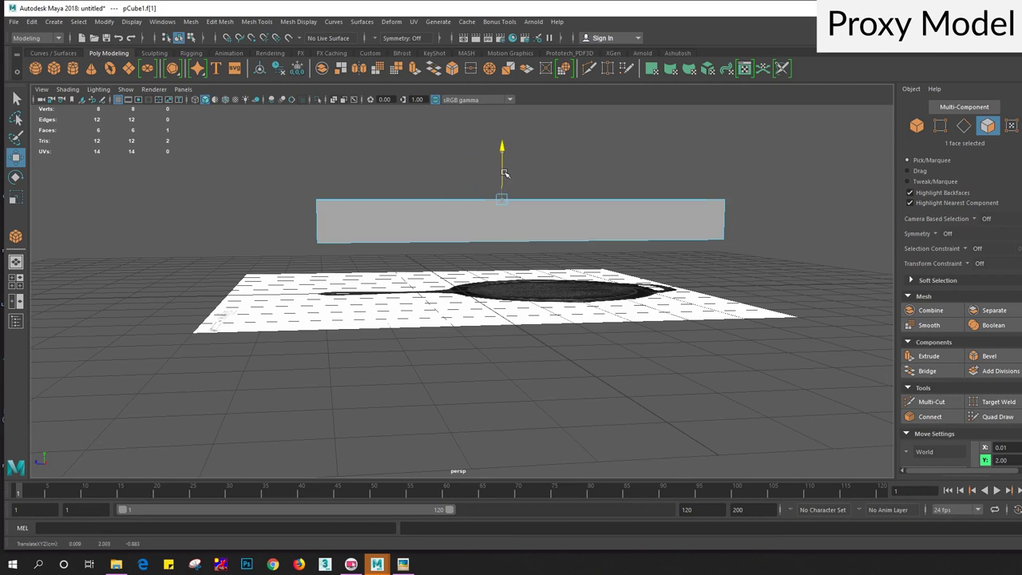
# Switch to the top view and make the pan reference visible through the box
pyautogui.moveTo(501, 210)
pyautogui.keyDown('alt'); pyautogui.mouseDown()
pyautogui.moveTo(573, 231)
pyautogui.moveTo(521, 212)
pyautogui.mouseUp(); pyautogui.keyUp('alt')
pyautogui.moveTo(521, 211); pyautogui.dragTo(570, 200, button='right')
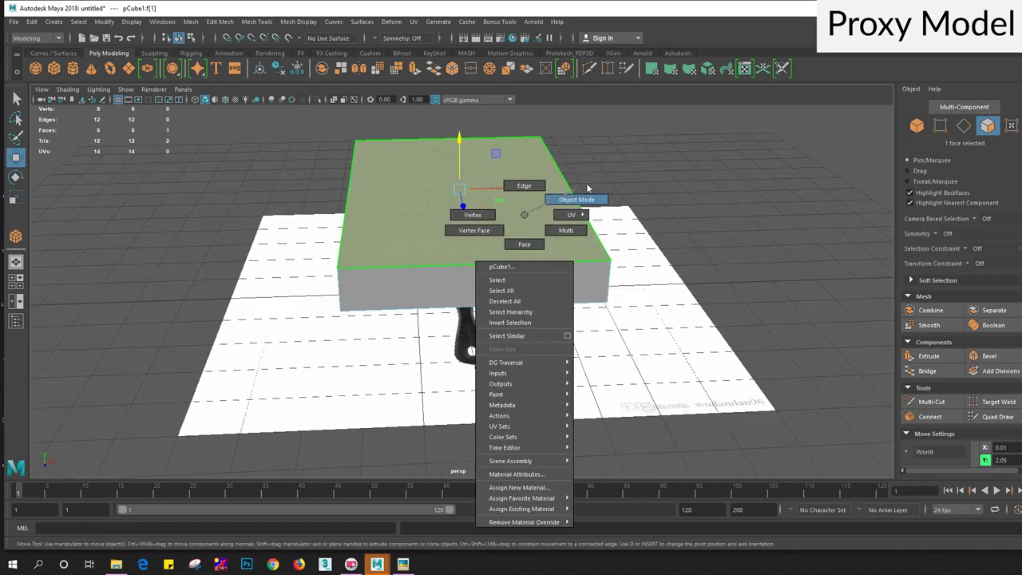
pyautogui.press('space')
pyautogui.moveTo(570, 192); pyautogui.dragTo(577, 200)
pyautogui.press('space')
pyautogui.moveTo(503, 245); pyautogui.dragTo(454, 243)
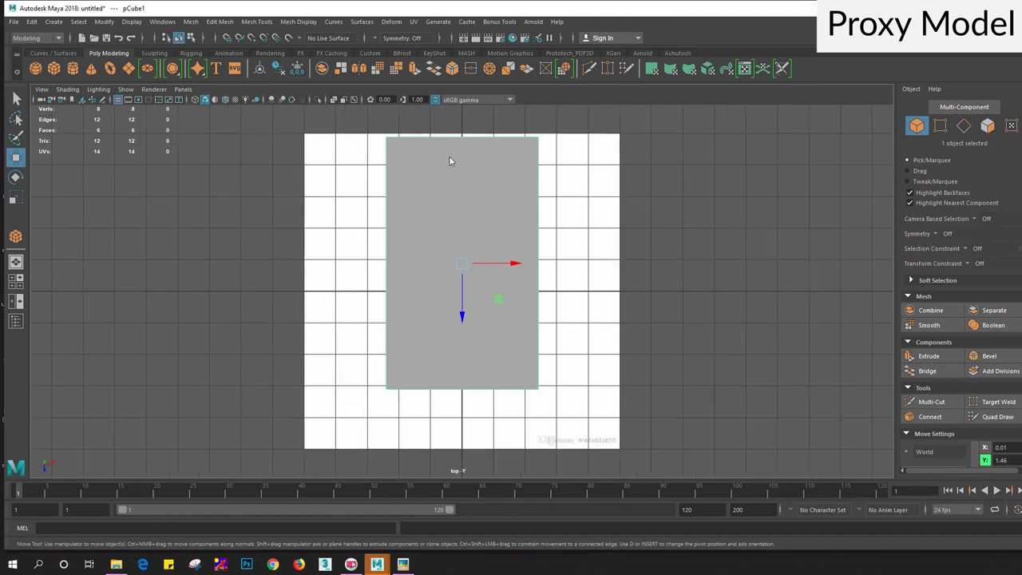
pyautogui.moveTo(449, 160); pyautogui.dragTo(472, 176, button='right')
pyautogui.scroll(2, 448, 184)
pyautogui.press('space')
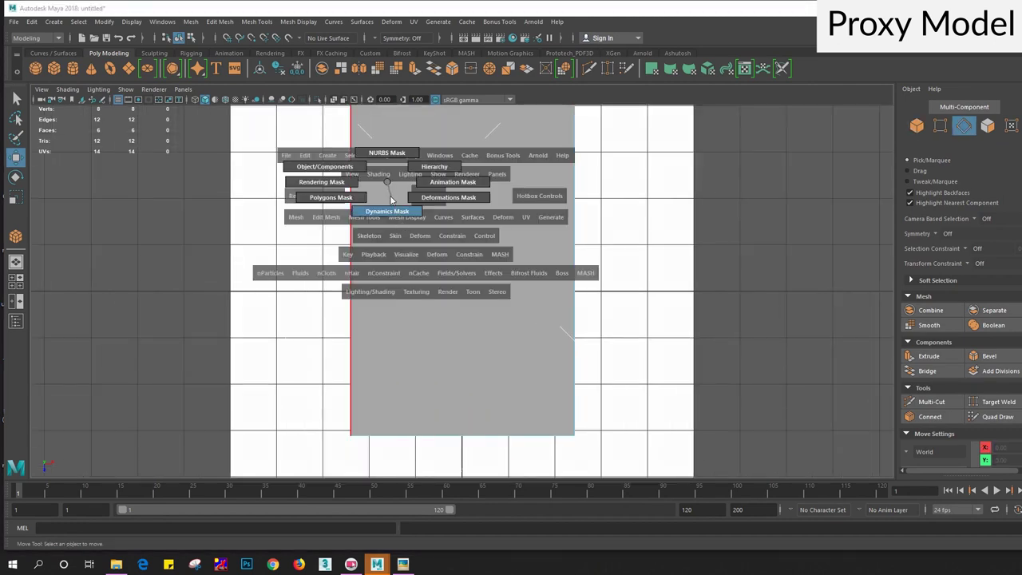
pyautogui.keyDown('alt'); pyautogui.moveTo(391, 212); pyautogui.dragTo(413, 272, button='middle'); pyautogui.keyUp('alt')
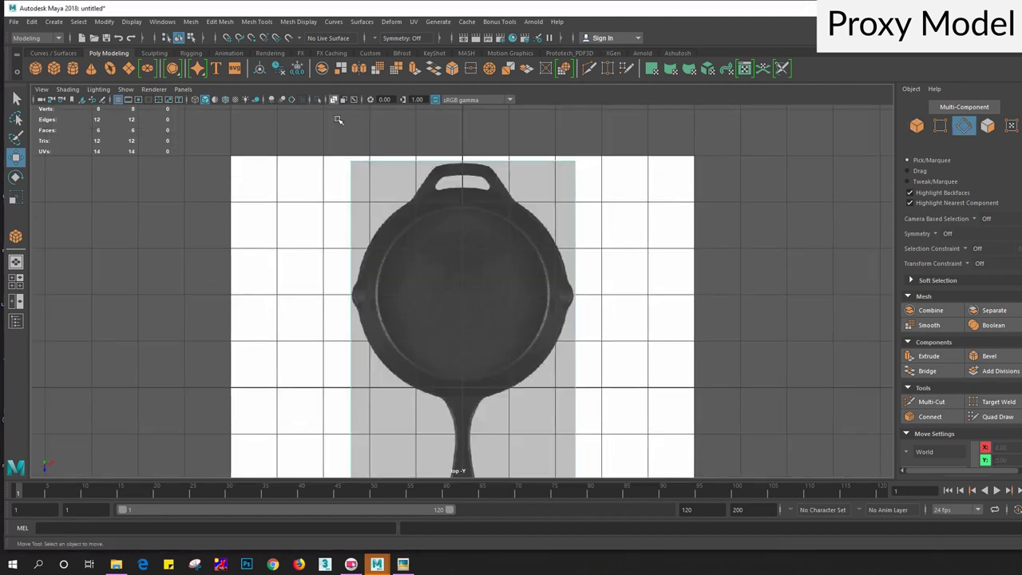
pyautogui.scroll(2, 339, 120)
pyautogui.keyDown('alt'); pyautogui.moveTo(474, 214); pyautogui.dragTo(472, 264, button='middle'); pyautogui.keyUp('alt')
pyautogui.scroll(2, 469, 169)
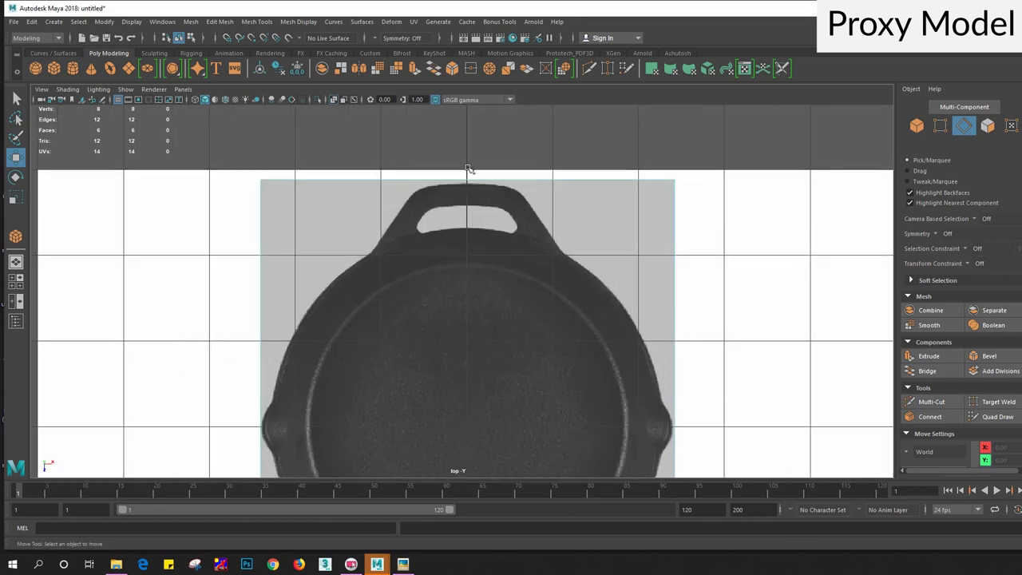
# Align the box's top, right, left and bottom edges with the pan outline
pyautogui.click(468, 179)
pyautogui.moveTo(469, 220); pyautogui.dragTo(470, 222)
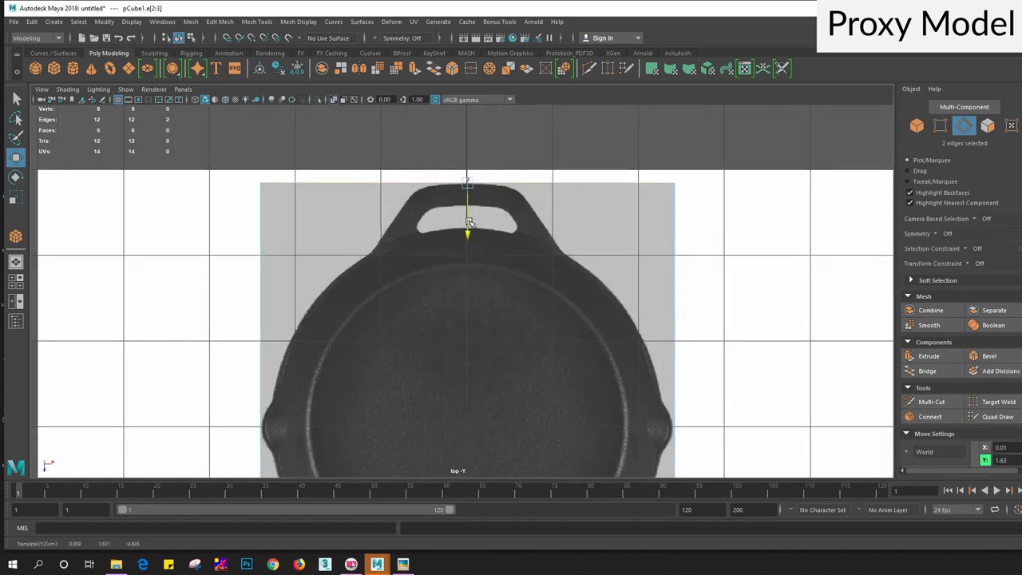
pyautogui.click(675, 399)
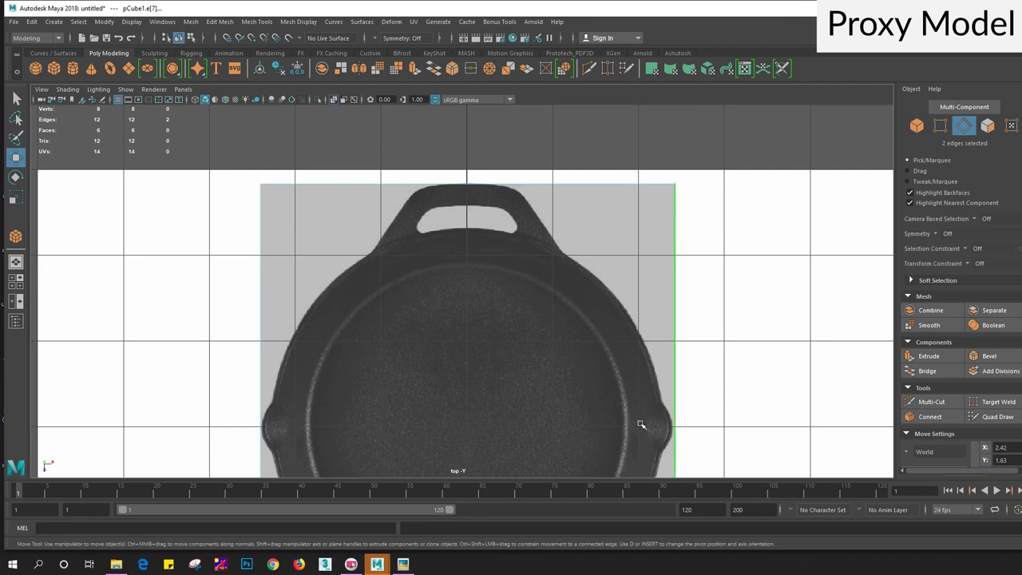
pyautogui.keyDown('alt'); pyautogui.moveTo(543, 379); pyautogui.dragTo(538, 317, button='middle'); pyautogui.keyUp('alt')
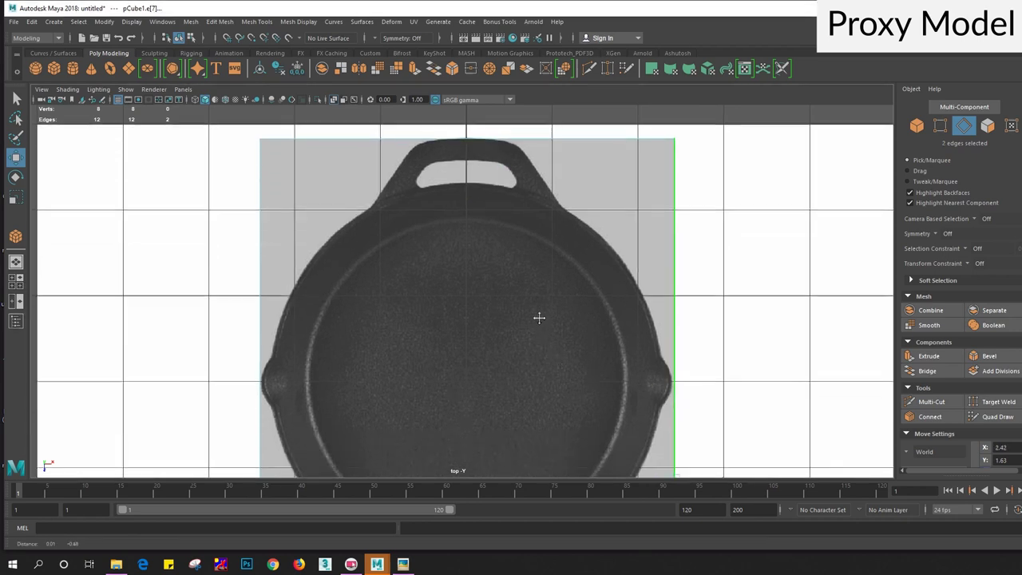
pyautogui.moveTo(714, 409); pyautogui.dragTo(704, 409)
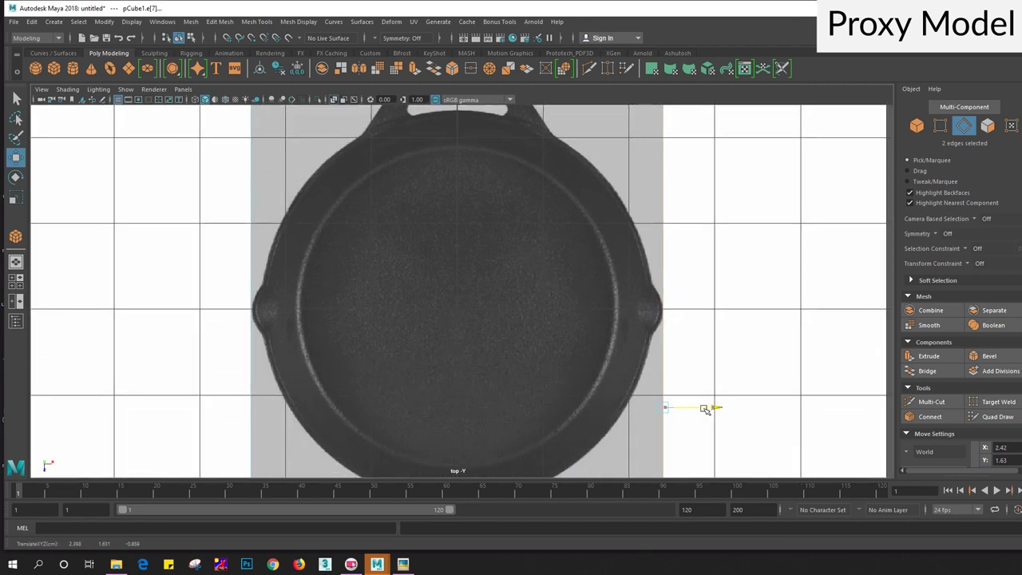
pyautogui.click(251, 303)
pyautogui.moveTo(291, 409); pyautogui.dragTo(293, 408)
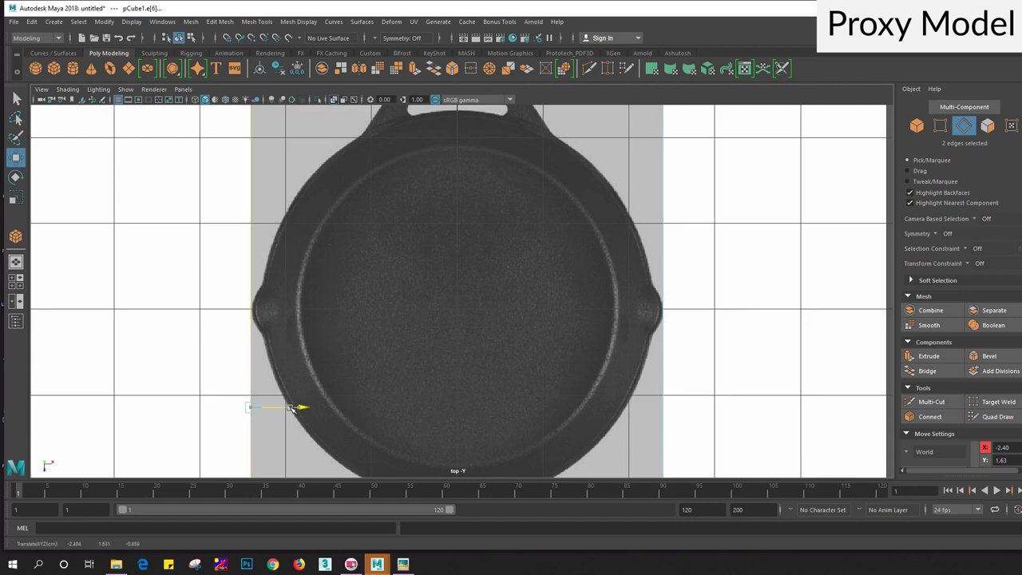
pyautogui.keyDown('alt'); pyautogui.moveTo(405, 378); pyautogui.dragTo(450, 314, button='middle'); pyautogui.keyUp('alt')
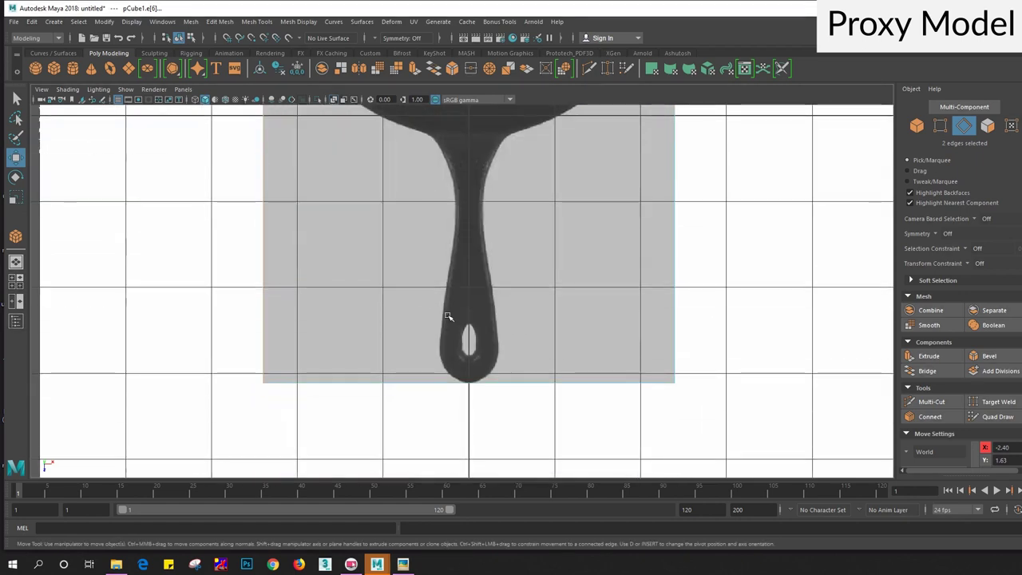
pyautogui.click(467, 427)
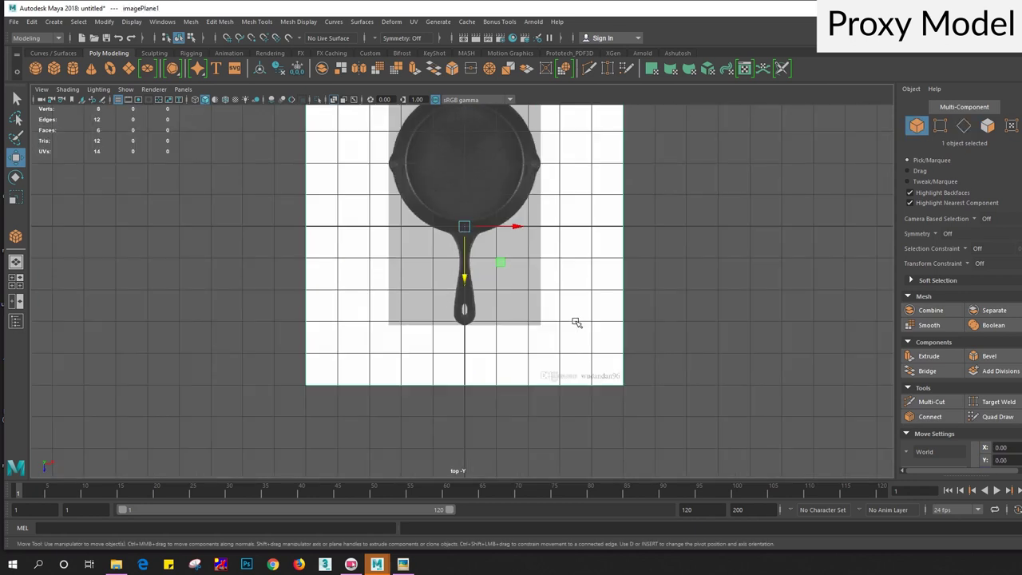
# Return to perspective with solid shading and reselect the proxy box
pyautogui.moveTo(529, 263); pyautogui.dragTo(591, 239, button='right')
pyautogui.keyDown('alt'); pyautogui.moveTo(490, 319); pyautogui.dragTo(527, 299); pyautogui.keyUp('alt')
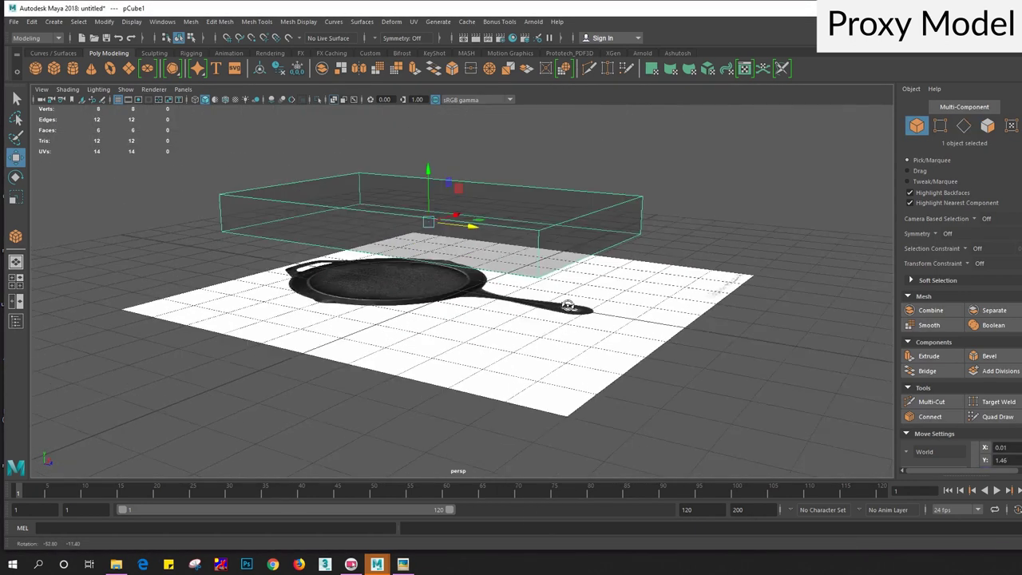
pyautogui.click(337, 100)
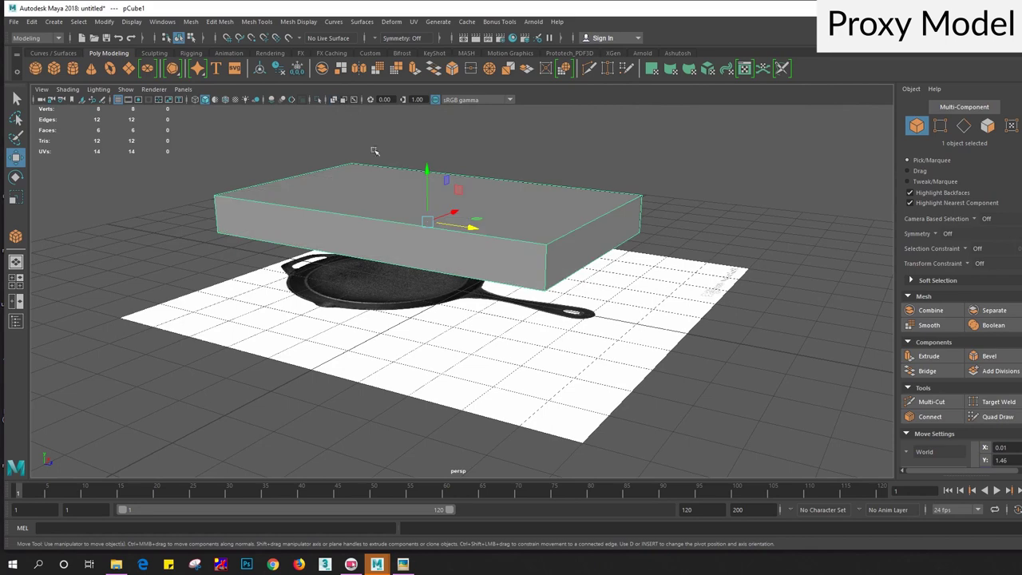
pyautogui.click(708, 251)
pyautogui.moveTo(707, 251)
pyautogui.keyDown('alt'); pyautogui.mouseDown()
pyautogui.moveTo(760, 279)
pyautogui.moveTo(507, 246)
pyautogui.moveTo(628, 263)
pyautogui.moveTo(632, 291)
pyautogui.moveTo(555, 296)
pyautogui.moveTo(557, 315)
pyautogui.moveTo(543, 309)
pyautogui.moveTo(521, 223)
pyautogui.mouseUp(); pyautogui.keyUp('alt')
pyautogui.scroll(-3, 630, 289)
pyautogui.scroll(2, 559, 243)
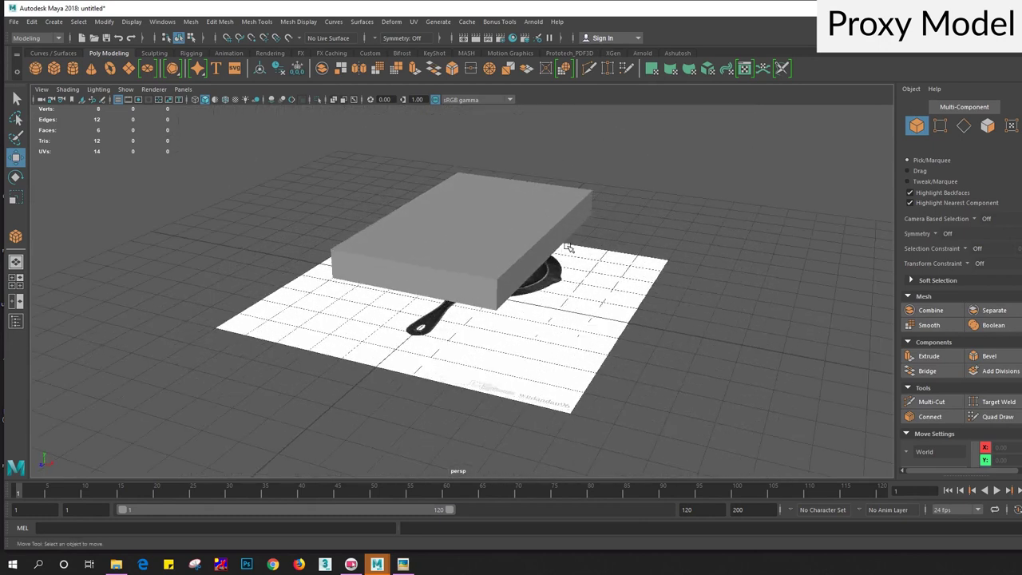
pyautogui.click(491, 237)
pyautogui.click(523, 238)
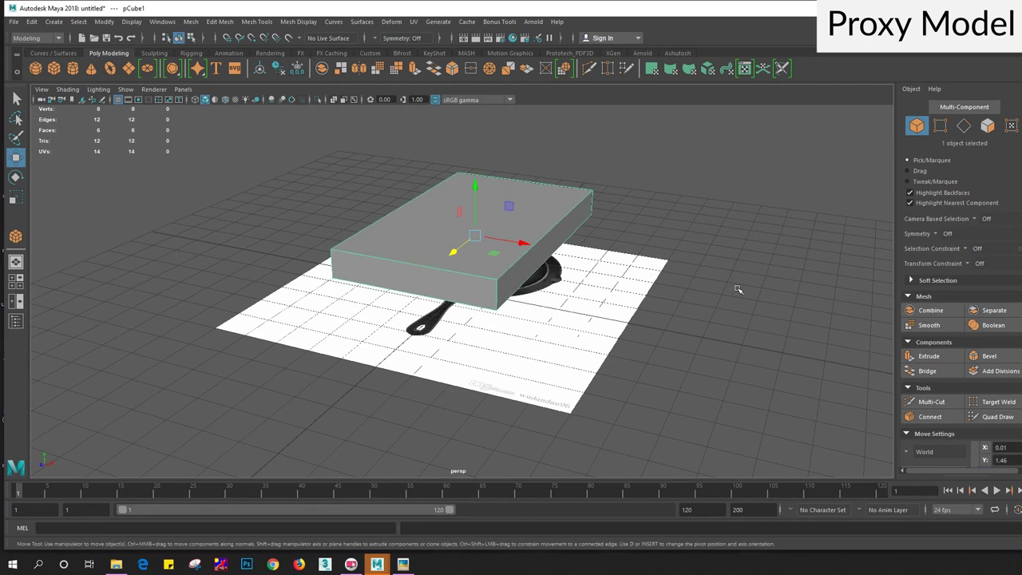
pyautogui.click(1020, 286)
# Put the proxy box on a new layer named Pan_Proxy_Model
pyautogui.hotkey('ctrl', 'a')
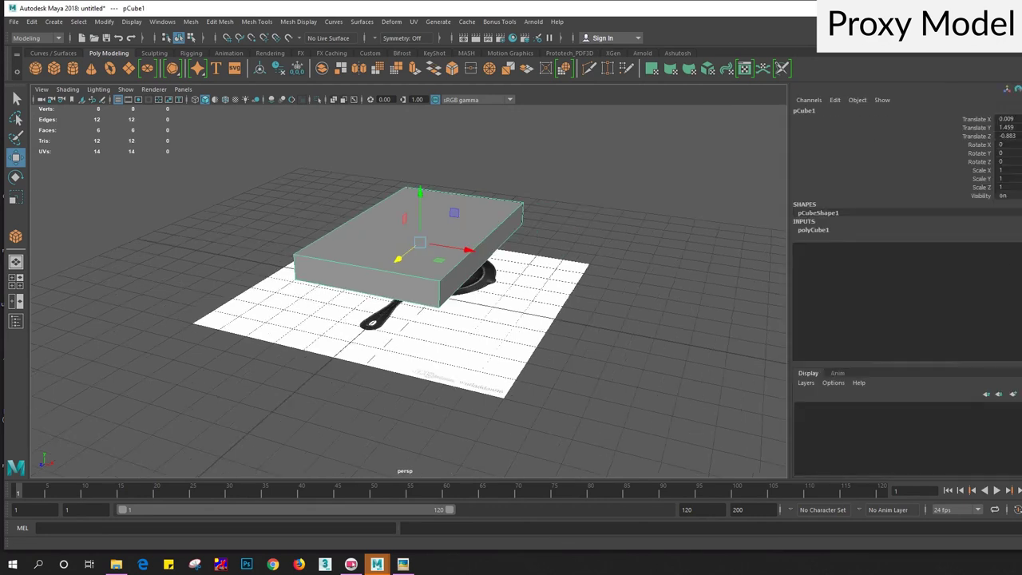
pyautogui.click(1020, 394)
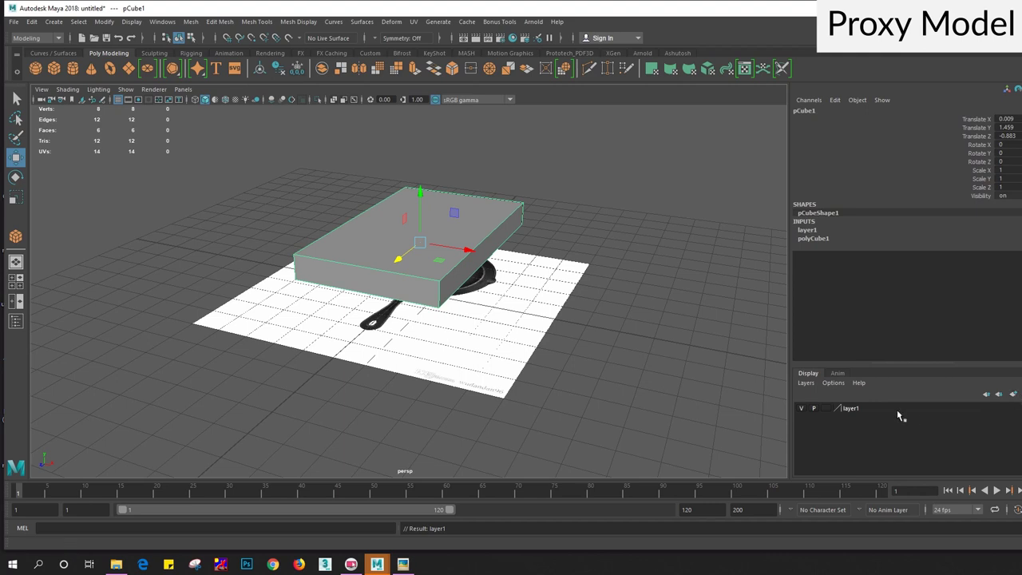
pyautogui.click(801, 408)
pyautogui.click(802, 408)
pyautogui.doubleClick(845, 408)
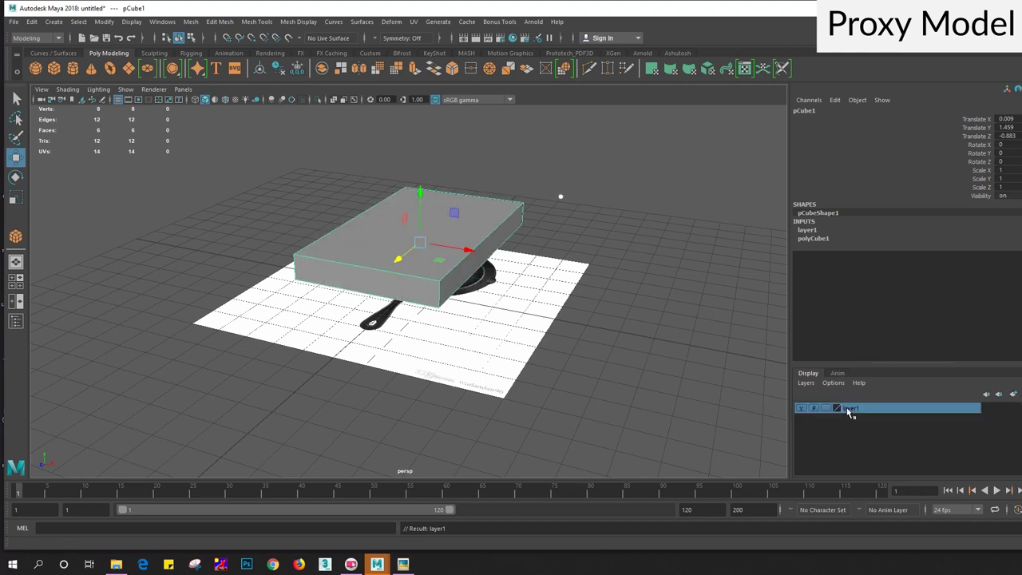
pyautogui.hotkey('ctrl', 'a')
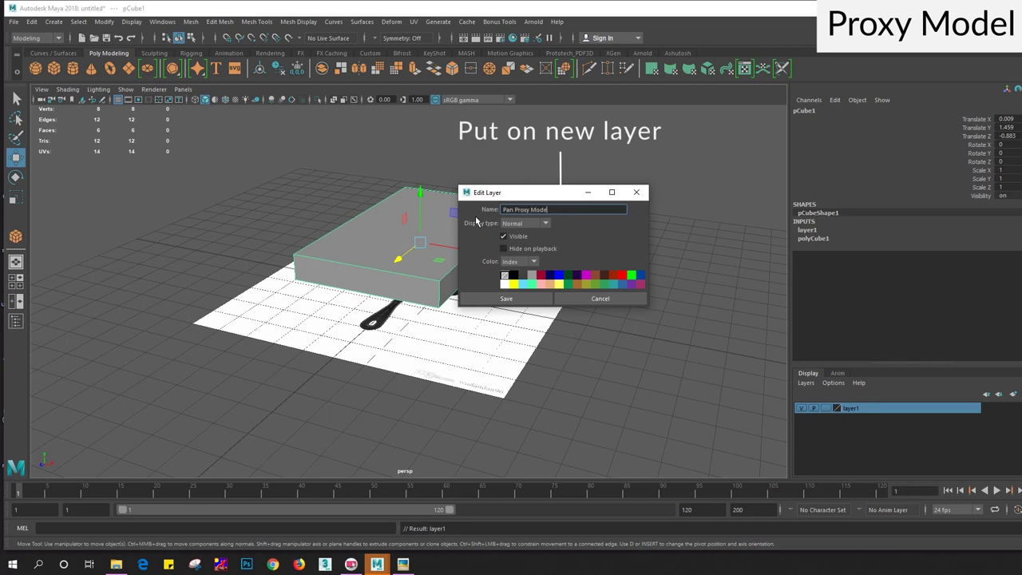
pyautogui.write('l')
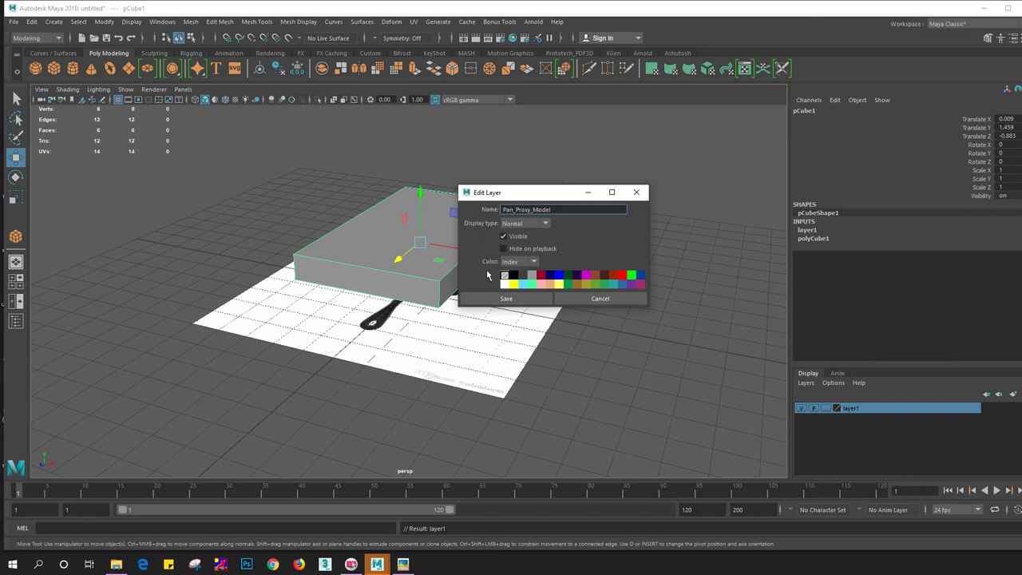
pyautogui.click(496, 298)
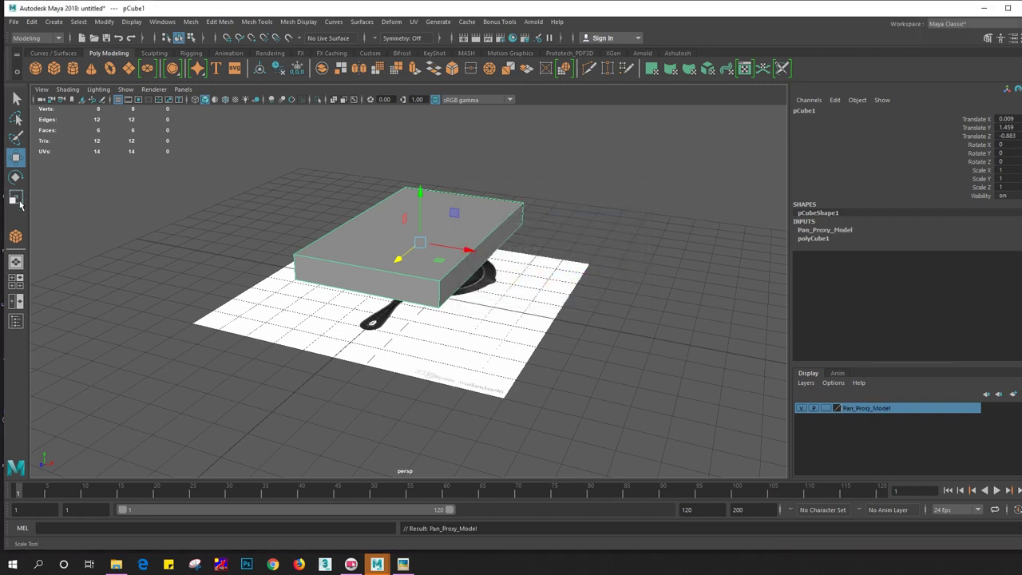
# Rename pCube1 to 'Panproxymodel' in the docked Outliner and start a cylinder over the bowl
pyautogui.click(16, 322)
pyautogui.moveTo(767, 117); pyautogui.dragTo(4, 112)
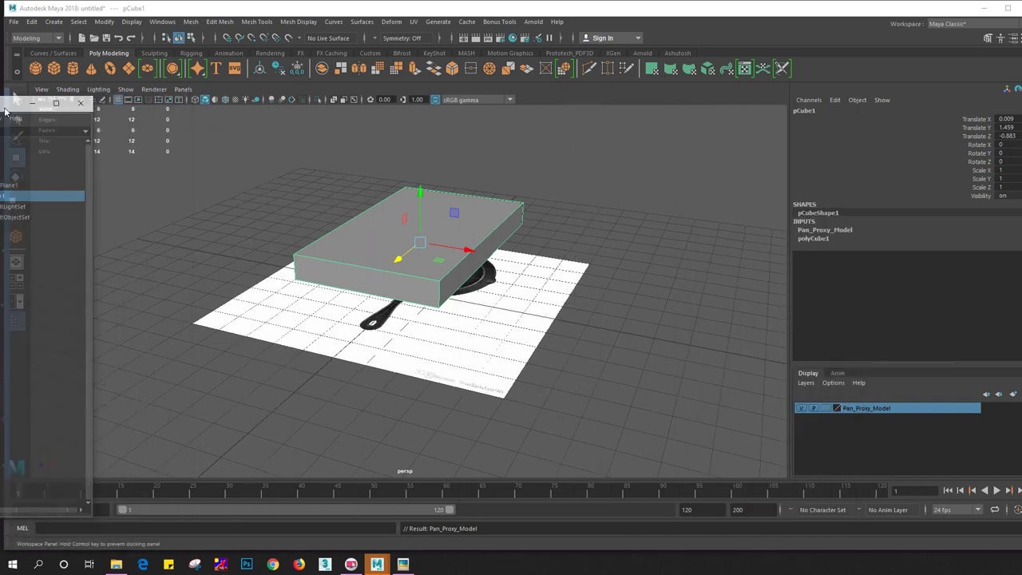
pyautogui.doubleClick(48, 176)
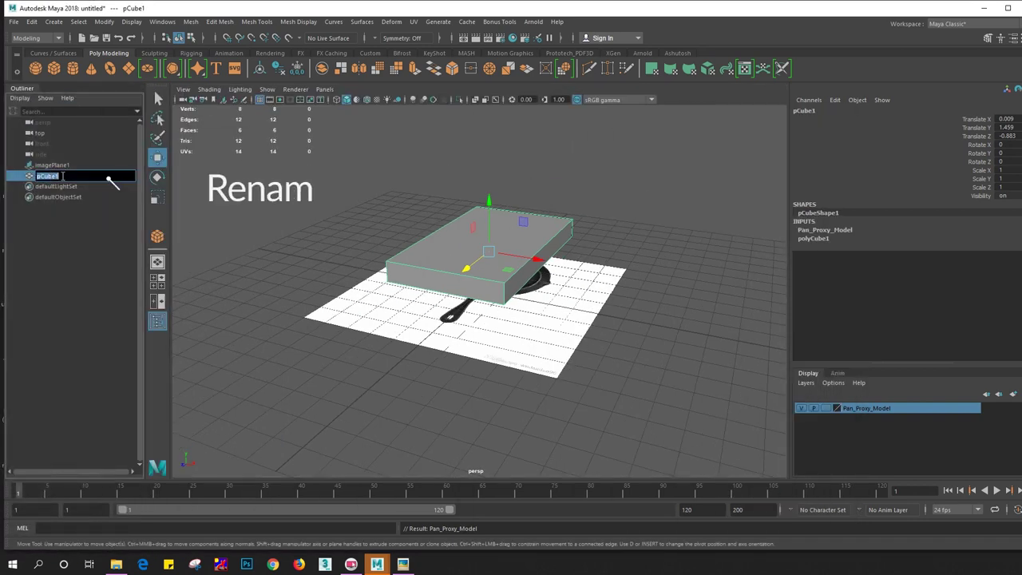
pyautogui.write('Panprox')
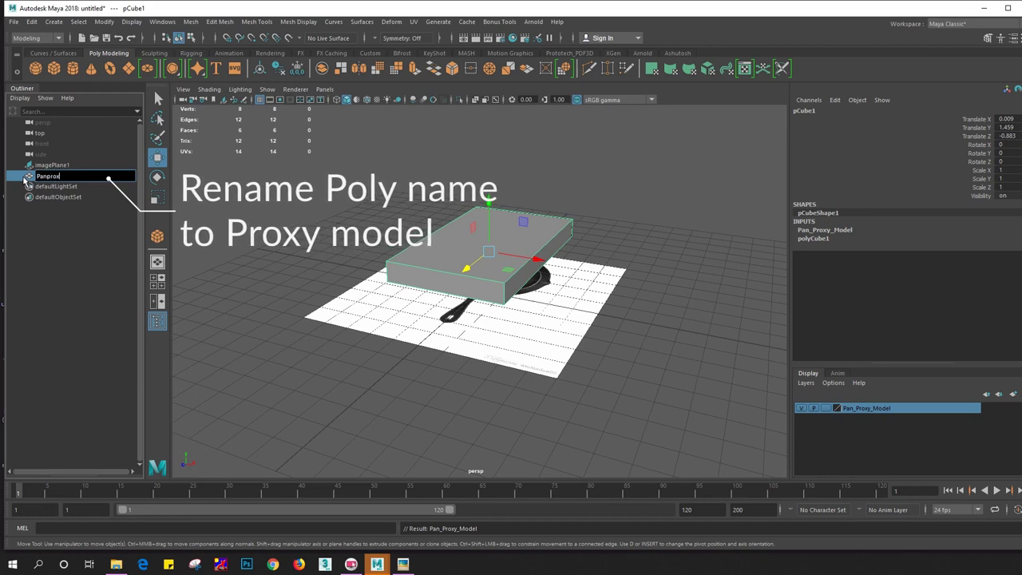
pyautogui.write('ymodel')
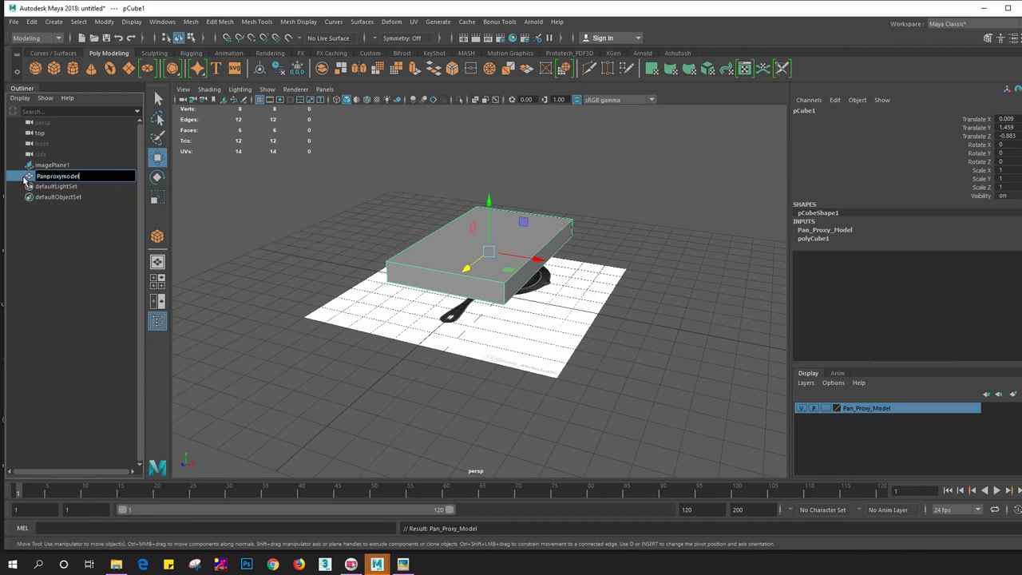
pyautogui.press('Return')
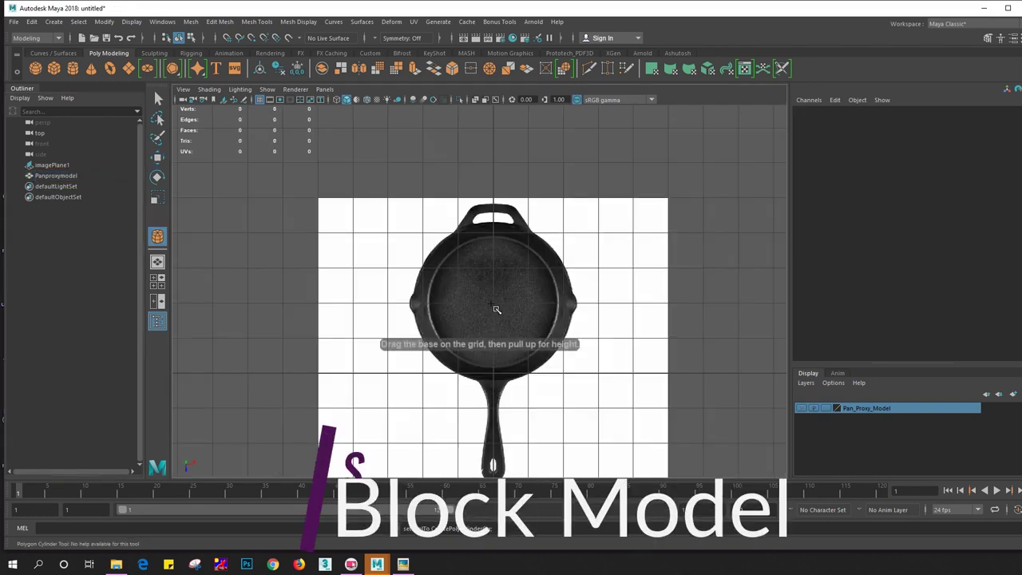
pyautogui.moveTo(491, 306); pyautogui.dragTo(542, 360)
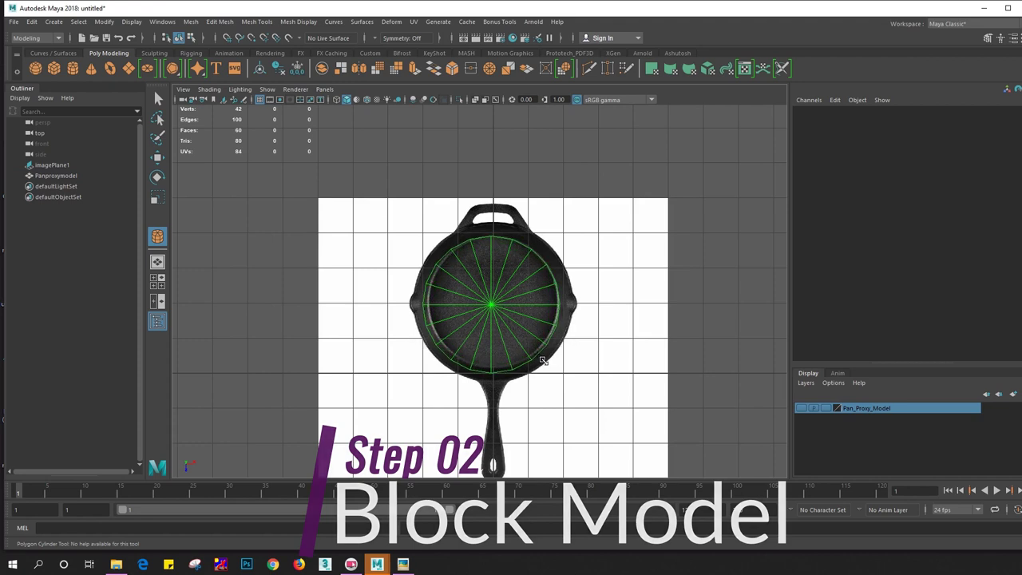
# Finish the cylinder over the pan body with 12 axis subdivisions and raise it to Y 1.055
pyautogui.click(492, 315)
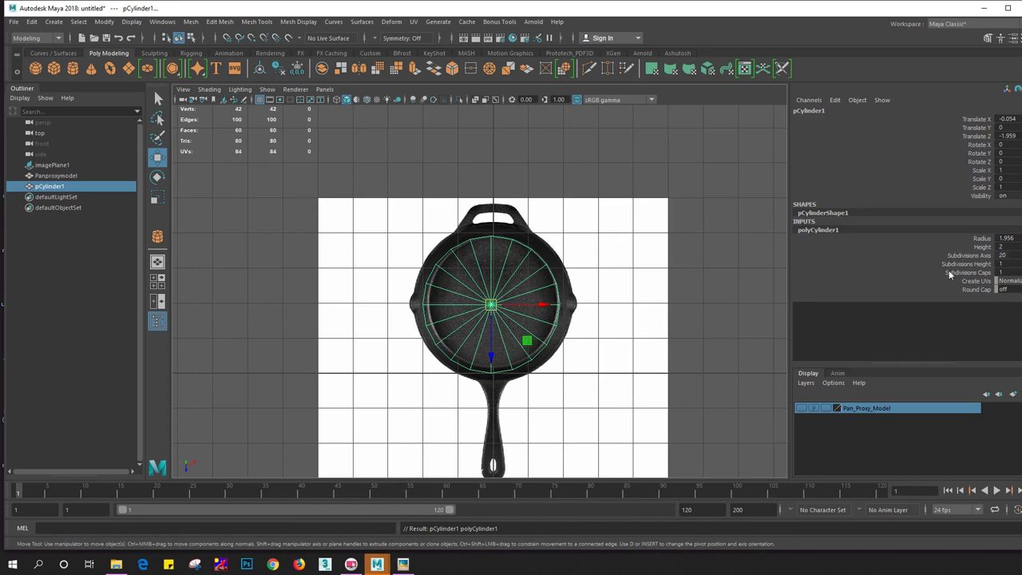
pyautogui.press('Return')
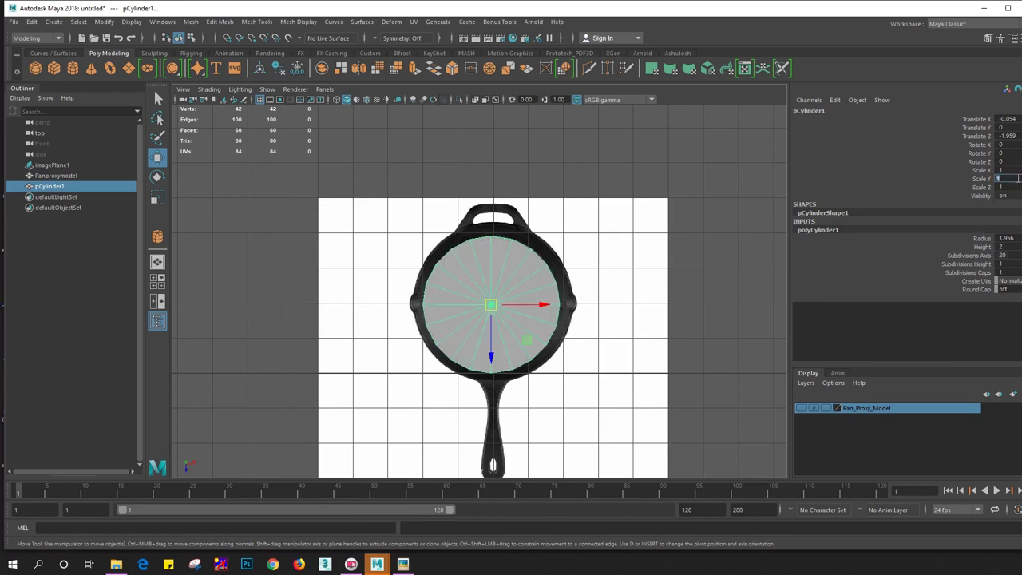
pyautogui.write('12')
pyautogui.click(1010, 262)
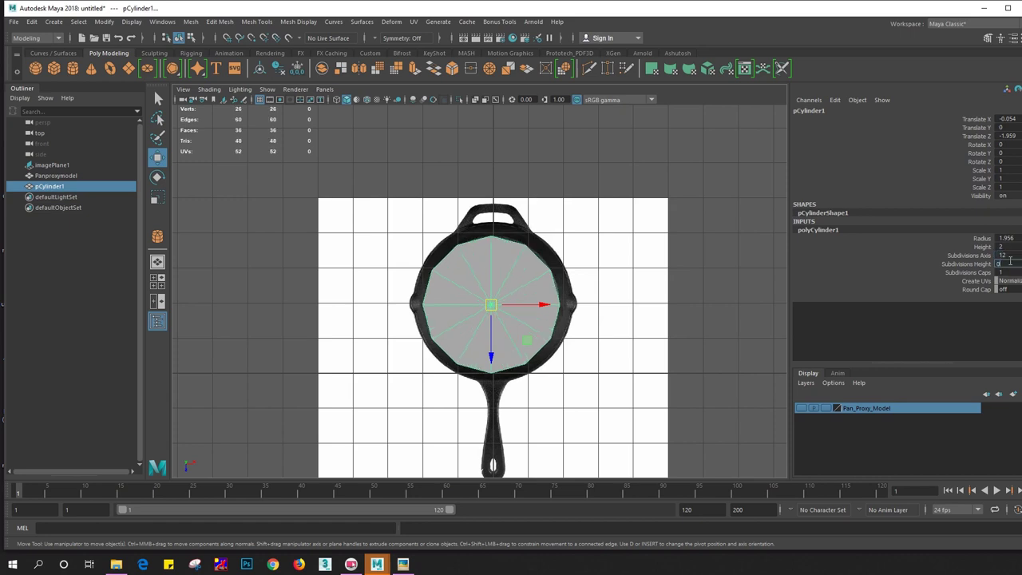
pyautogui.click(587, 292)
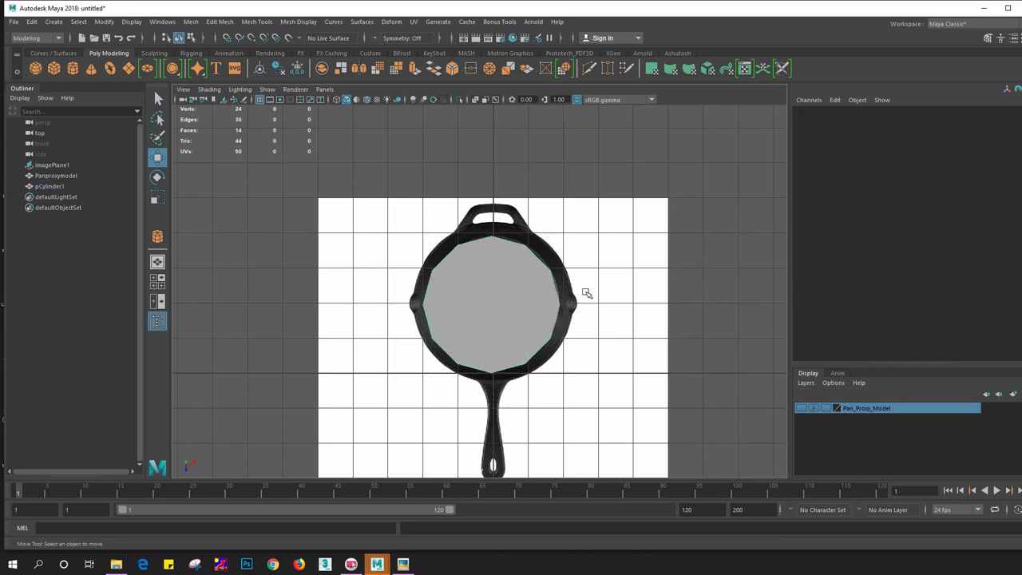
pyautogui.click(520, 297)
pyautogui.scroll(3, 520, 296)
pyautogui.press('space')
pyautogui.moveTo(520, 293); pyautogui.dragTo(494, 200)
pyautogui.scroll(3, 495, 263)
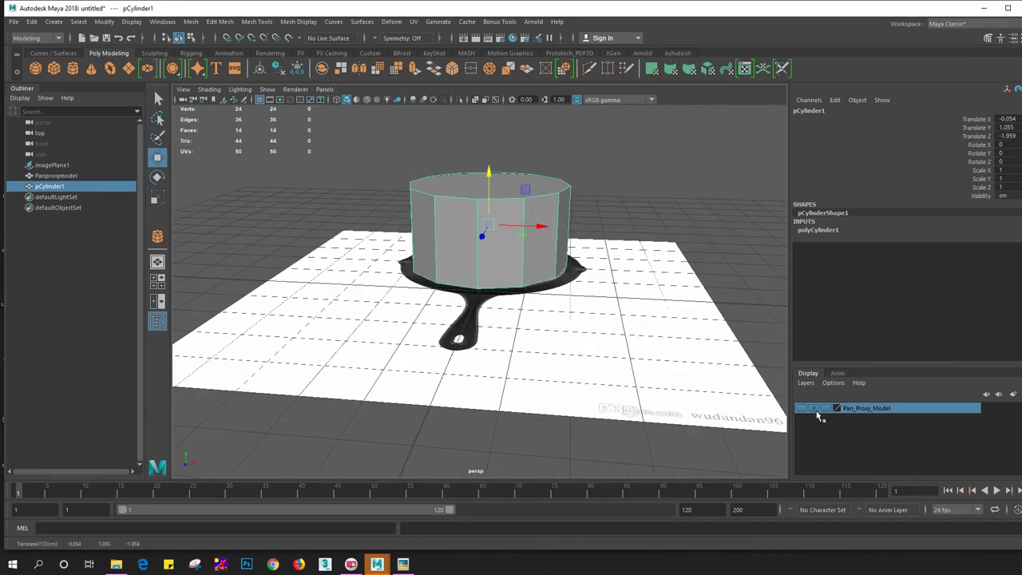
# In the front view, select the cylinder's bottom row of vertices
pyautogui.keyDown('alt'); pyautogui.moveTo(503, 209); pyautogui.dragTo(518, 195); pyautogui.keyUp('alt')
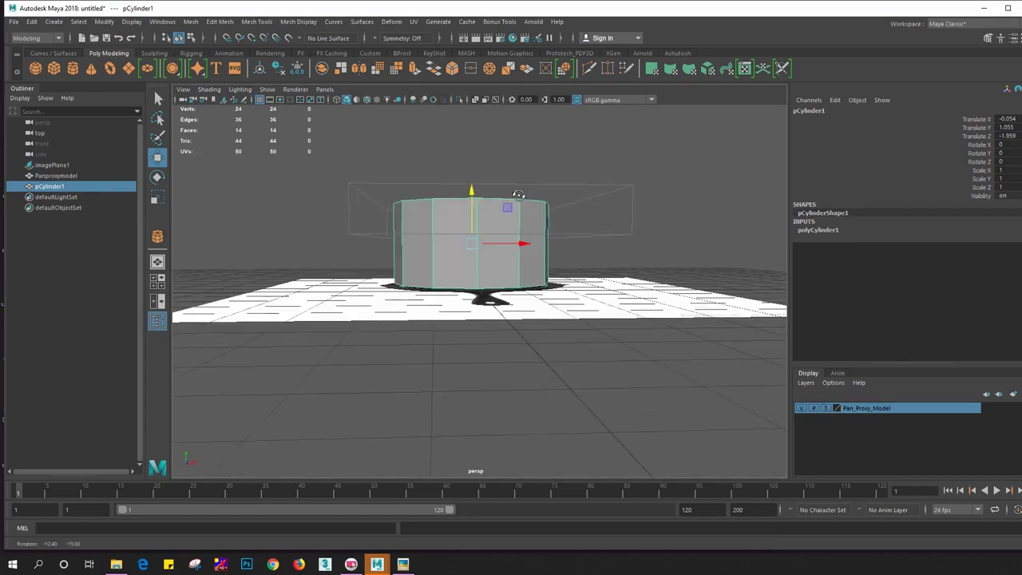
pyautogui.moveTo(469, 222); pyautogui.dragTo(472, 232)
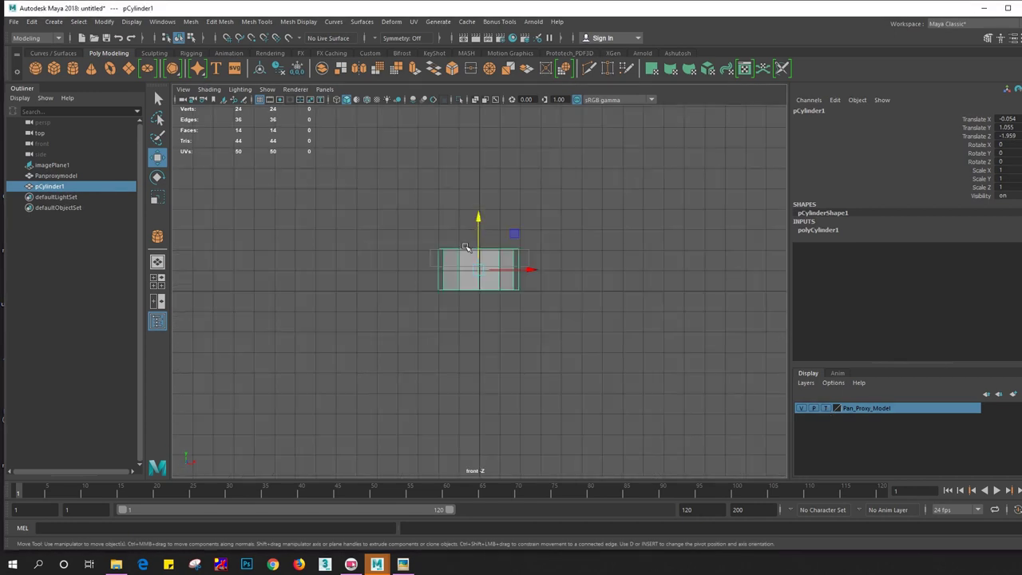
pyautogui.scroll(3, 467, 248)
pyautogui.scroll(3, 352, 264)
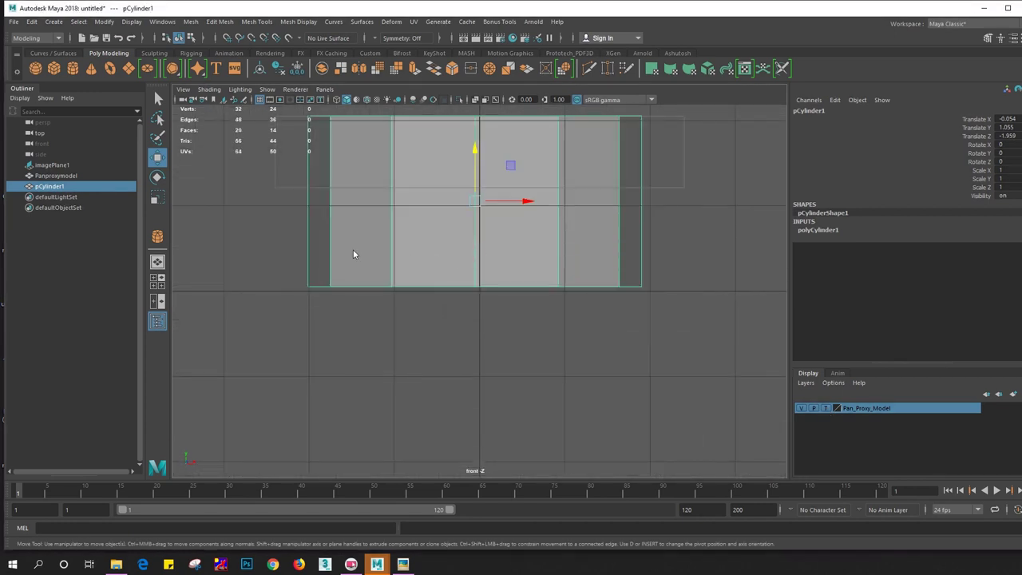
pyautogui.moveTo(354, 254); pyautogui.dragTo(354, 224, button='right')
pyautogui.moveTo(229, 258); pyautogui.dragTo(669, 368)
pyautogui.moveTo(332, 246); pyautogui.dragTo(291, 248, button='right')
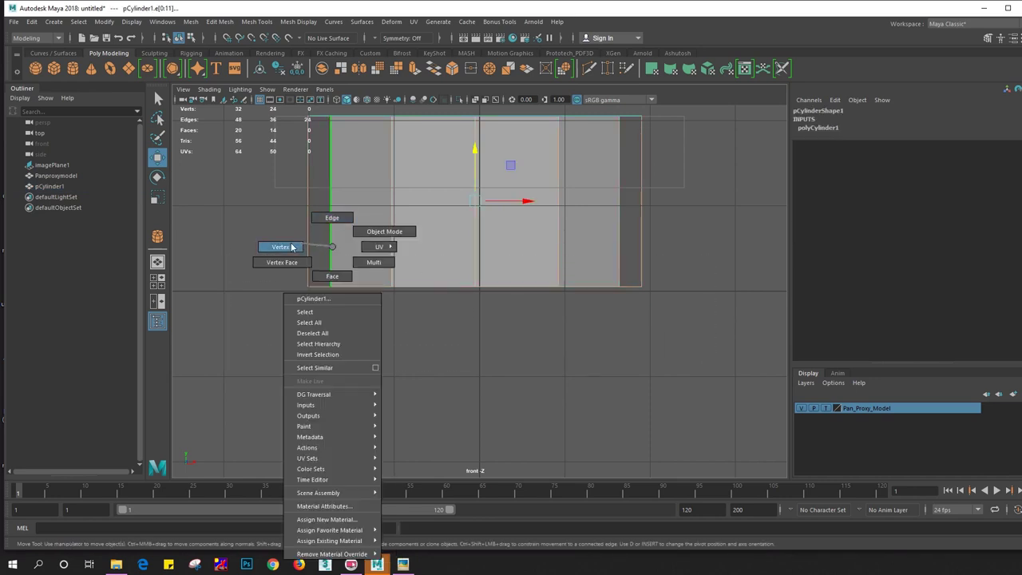
pyautogui.moveTo(291, 247); pyautogui.dragTo(705, 349)
# Flatten the disc, bringing the bottom vertices near Y 1.215 and the top near Y 2.048
pyautogui.moveTo(472, 254); pyautogui.dragTo(477, 156)
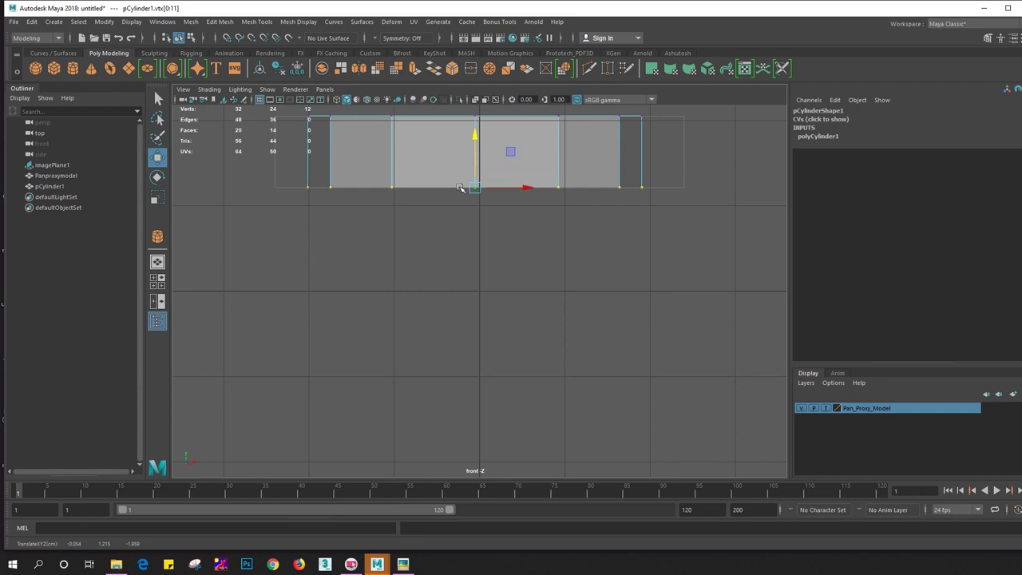
pyautogui.press('space')
pyautogui.hotkey('ctrl', 'z')
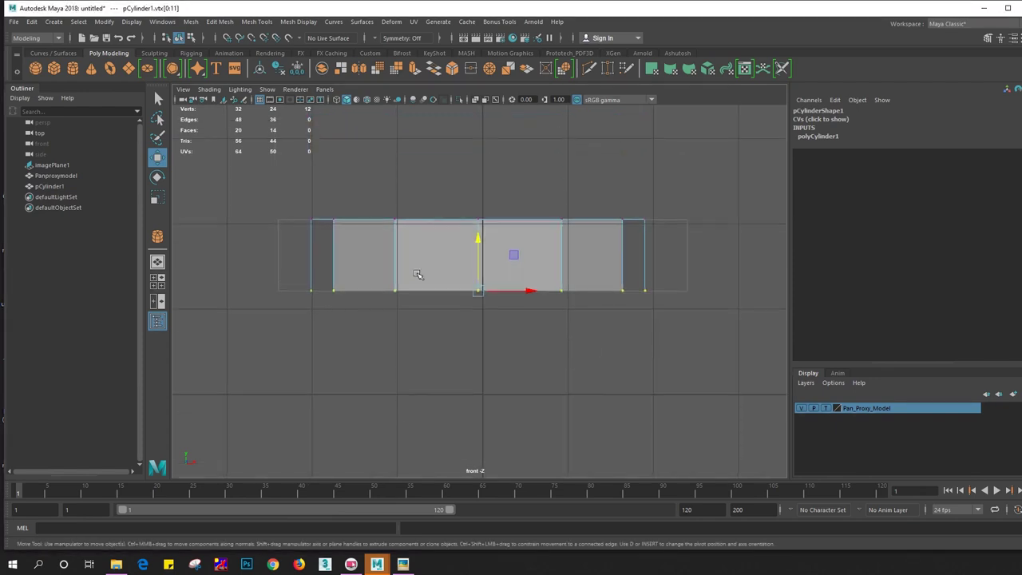
pyautogui.moveTo(469, 193); pyautogui.dragTo(466, 192)
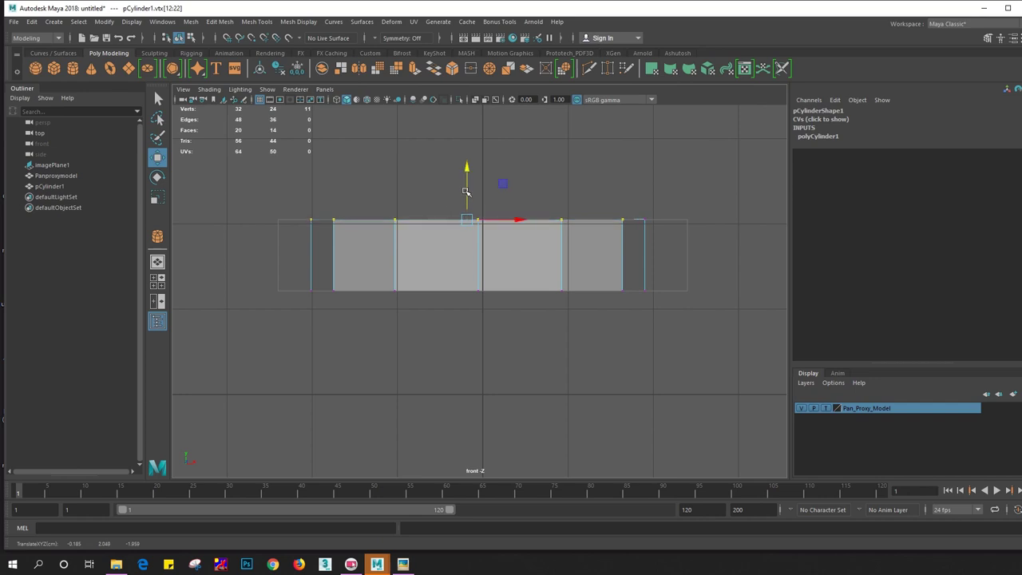
pyautogui.press('space')
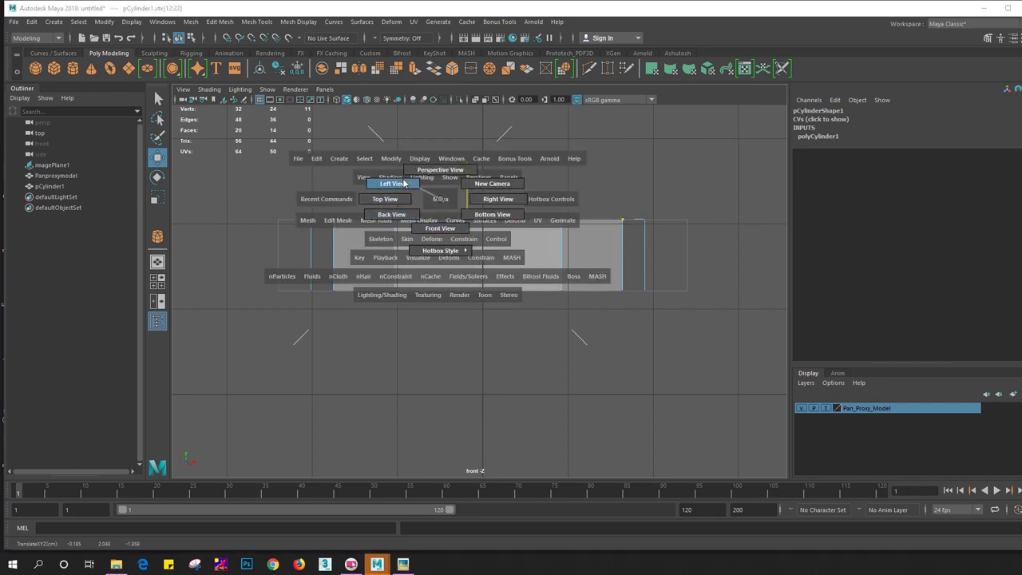
pyautogui.press('space')
# In the top view, delete the disc's top cap face
pyautogui.click(443, 198)
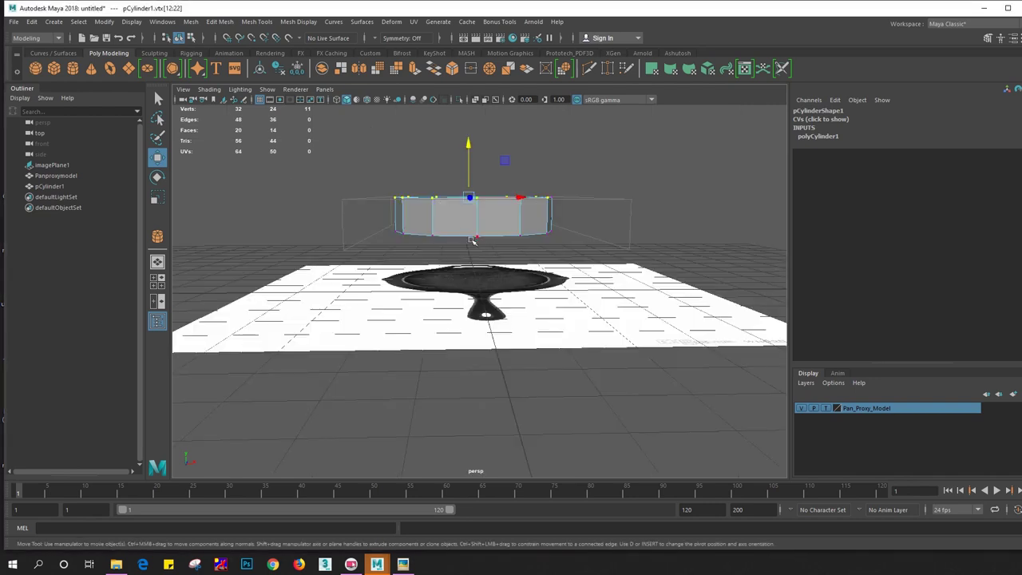
pyautogui.moveTo(473, 240)
pyautogui.keyDown('alt'); pyautogui.mouseDown()
pyautogui.moveTo(495, 271)
pyautogui.moveTo(459, 277)
pyautogui.mouseUp(); pyautogui.keyUp('alt')
pyautogui.press('space')
pyautogui.click(503, 276)
pyautogui.moveTo(512, 246); pyautogui.dragTo(509, 222, button='right')
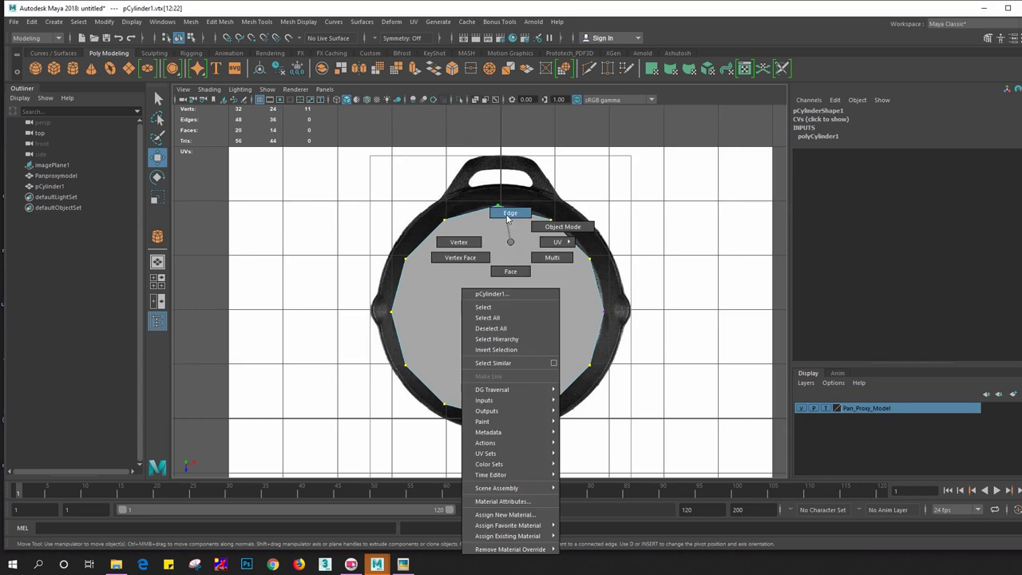
pyautogui.click(475, 213)
pyautogui.press('F11')
pyautogui.click(488, 258)
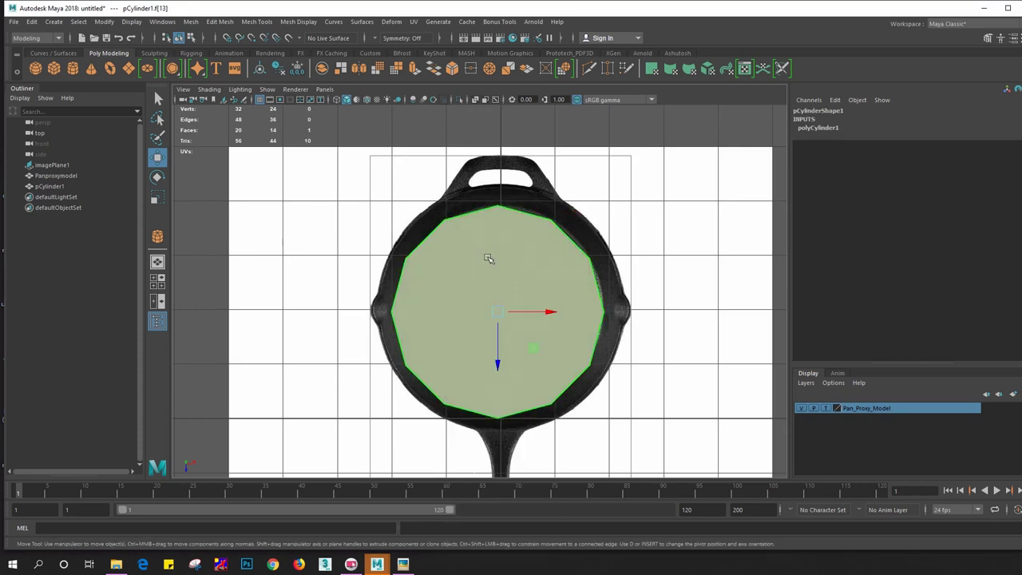
pyautogui.press('Delete')
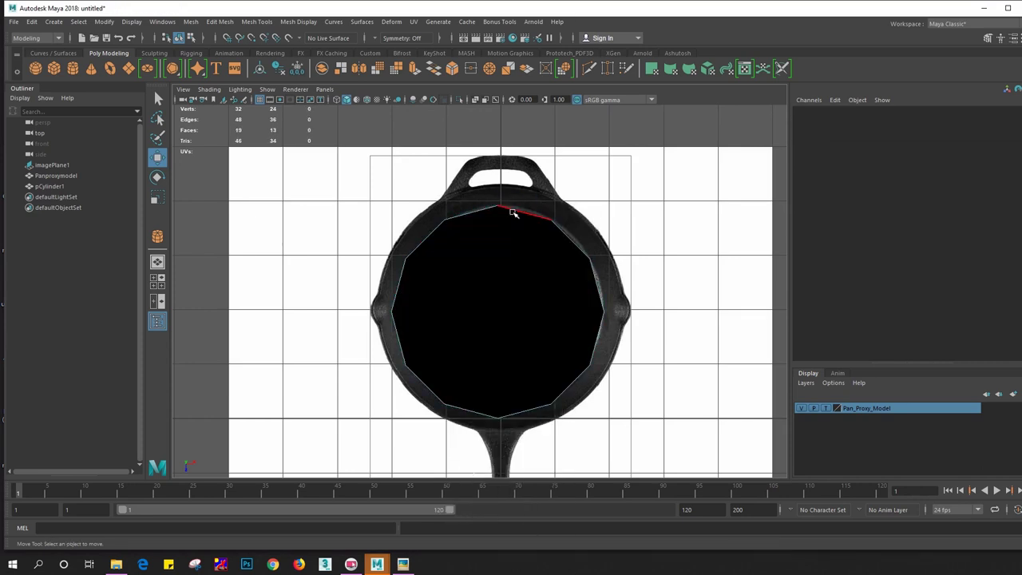
# Shift the bottom face to line up with the pan reference
pyautogui.doubleClick(513, 213)
pyautogui.keyDown('shift'); pyautogui.moveTo(527, 270); pyautogui.dragTo(531, 277, button='right'); pyautogui.keyUp('shift')
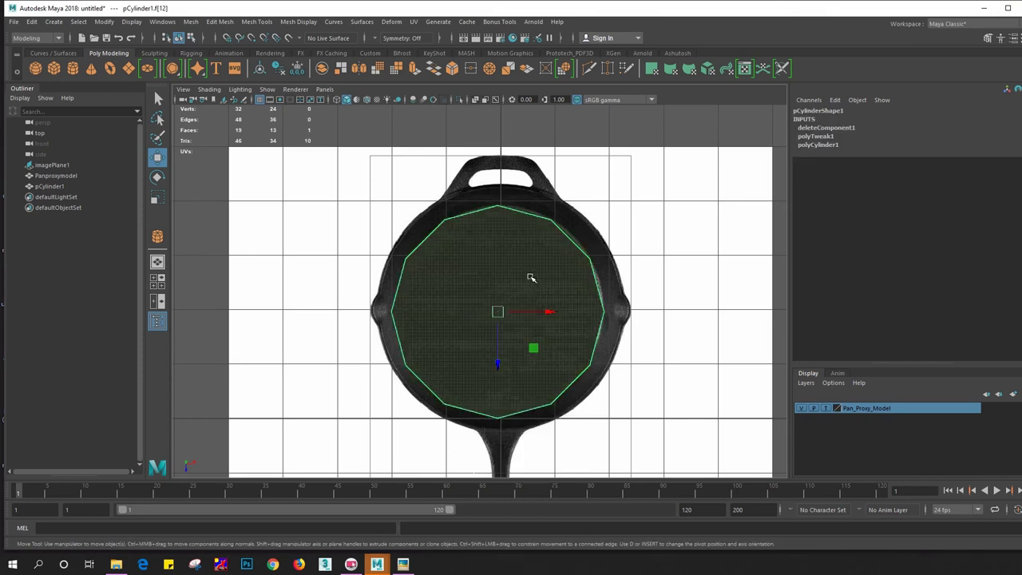
pyautogui.moveTo(537, 307); pyautogui.dragTo(539, 309)
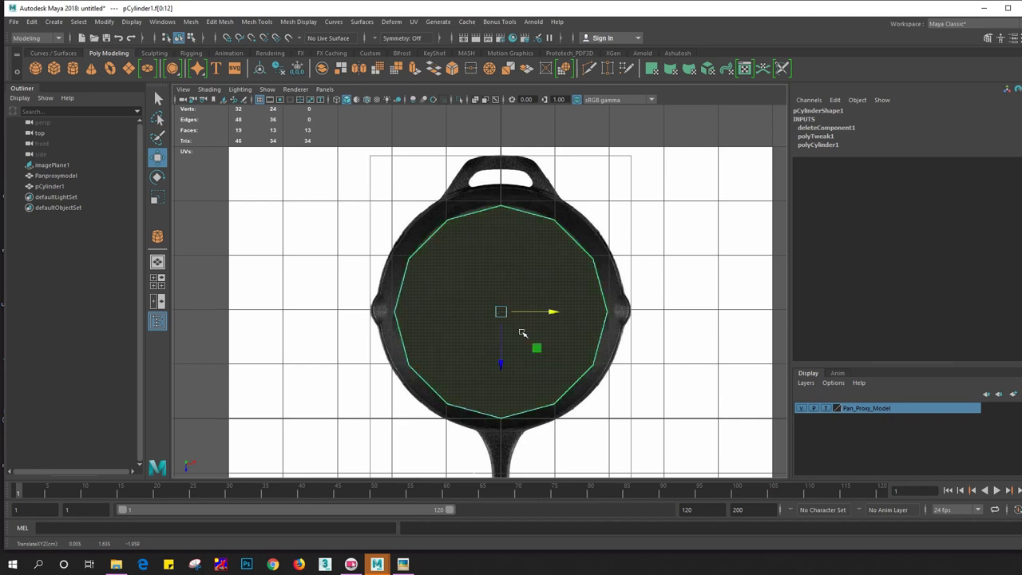
pyautogui.moveTo(500, 359)
pyautogui.mouseDown()
pyautogui.moveTo(500, 326)
pyautogui.moveTo(510, 355)
pyautogui.mouseUp()
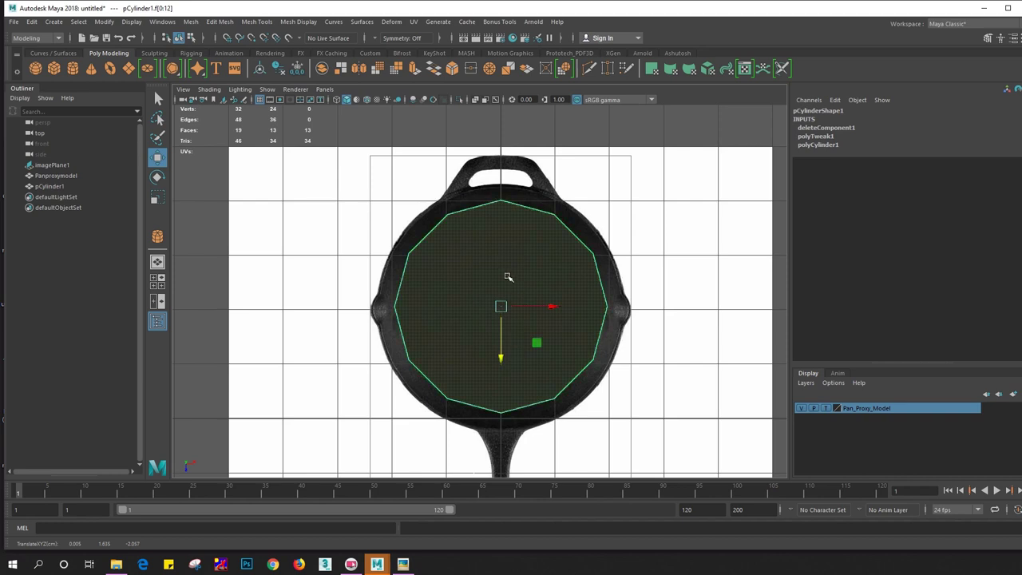
# Scale the rim edge loop outward to about 1.184 so the bowl flares
pyautogui.moveTo(502, 255); pyautogui.dragTo(502, 227, button='right')
pyautogui.click(527, 211)
pyautogui.doubleClick(543, 240)
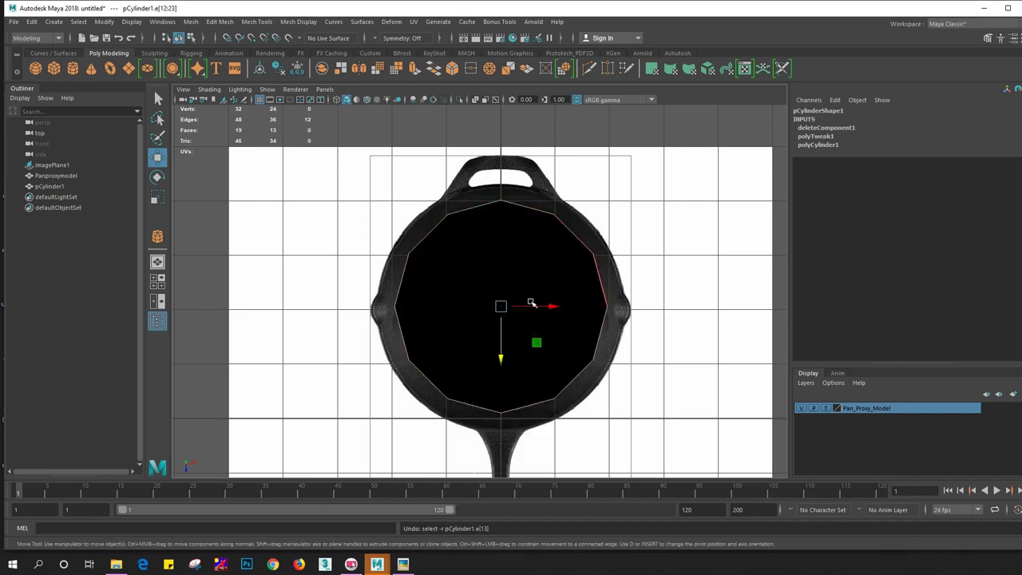
pyautogui.press('r')
pyautogui.moveTo(502, 307); pyautogui.dragTo(531, 327)
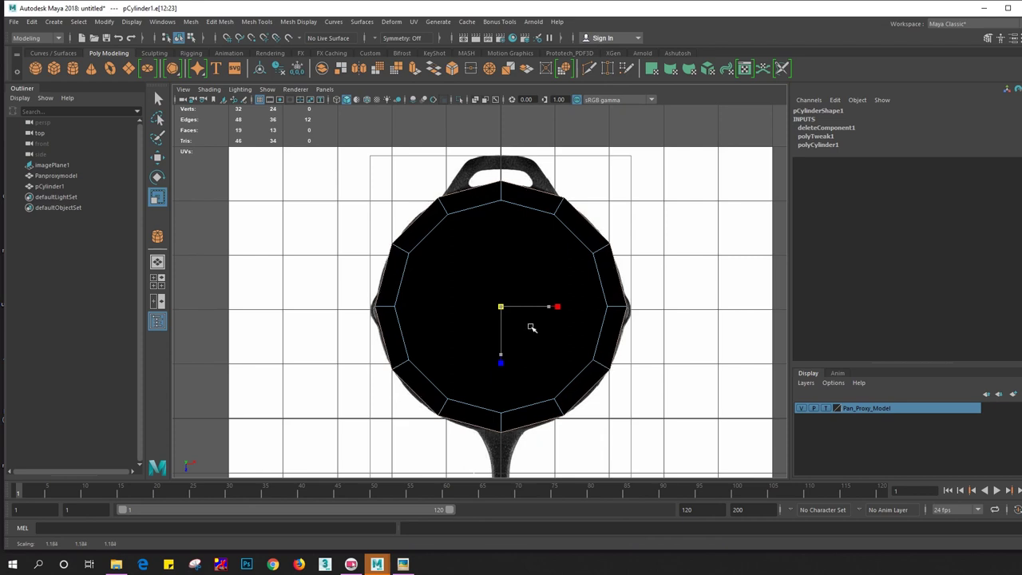
pyautogui.press('space')
pyautogui.moveTo(519, 287); pyautogui.dragTo(520, 271)
# Extrude the bowl's side faces with Local Translate Z 0.124 to thicken the wall
pyautogui.rightClick(472, 209)
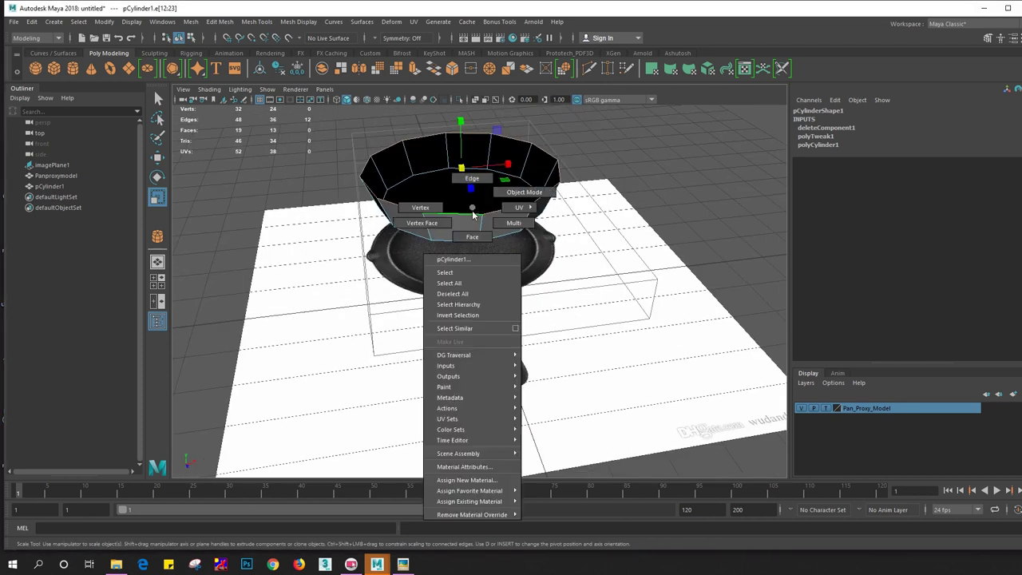
pyautogui.click(472, 236)
pyautogui.click(445, 222)
pyautogui.hotkey('ctrl', 'e')
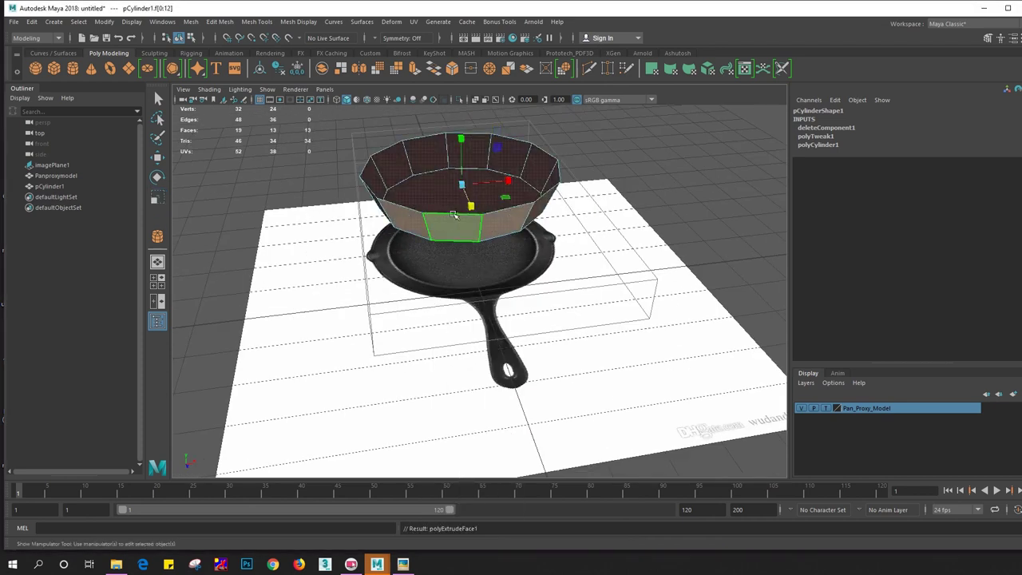
pyautogui.moveTo(445, 222)
pyautogui.keyDown('alt'); pyautogui.mouseDown()
pyautogui.moveTo(428, 218)
pyautogui.moveTo(627, 276)
pyautogui.moveTo(647, 270)
pyautogui.mouseUp(); pyautogui.keyUp('alt')
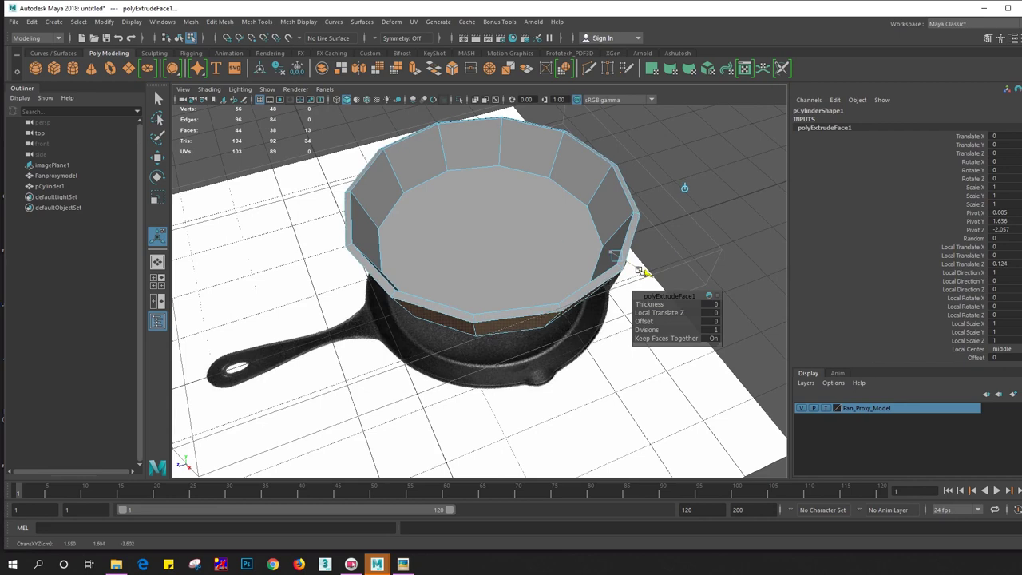
pyautogui.moveTo(484, 247)
pyautogui.keyDown('alt'); pyautogui.mouseDown()
pyautogui.moveTo(463, 279)
pyautogui.moveTo(469, 262)
pyautogui.mouseUp(); pyautogui.keyUp('alt')
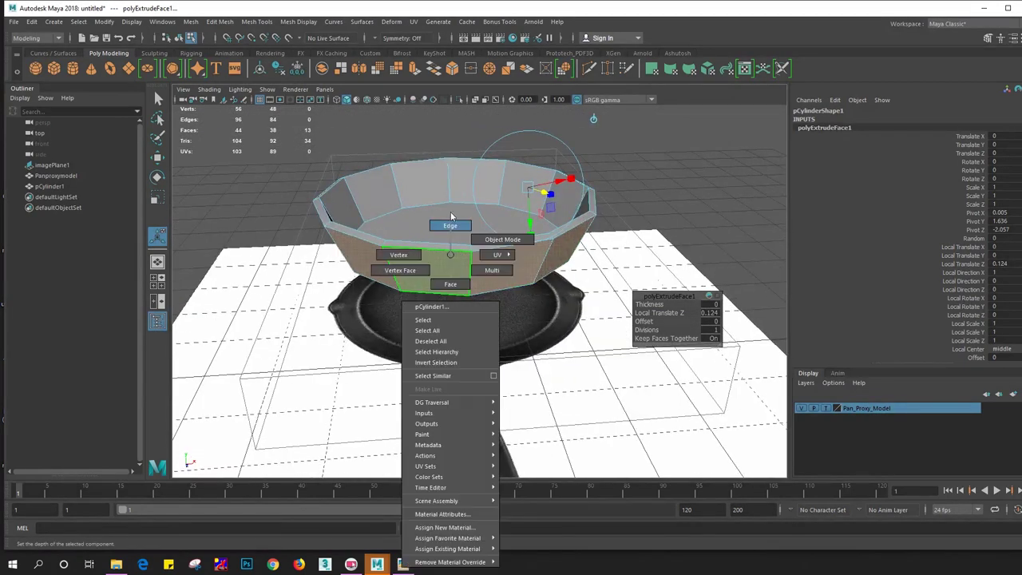
pyautogui.moveTo(469, 262)
pyautogui.mouseDown(button='right')
pyautogui.moveTo(445, 267)
pyautogui.moveTo(404, 412)
pyautogui.mouseUp(button='right')
pyautogui.click(465, 267)
# Connect two horizontal edge loops around the bowl wall, bringing pCylinder1 to 144 edges
pyautogui.doubleClick(404, 254)
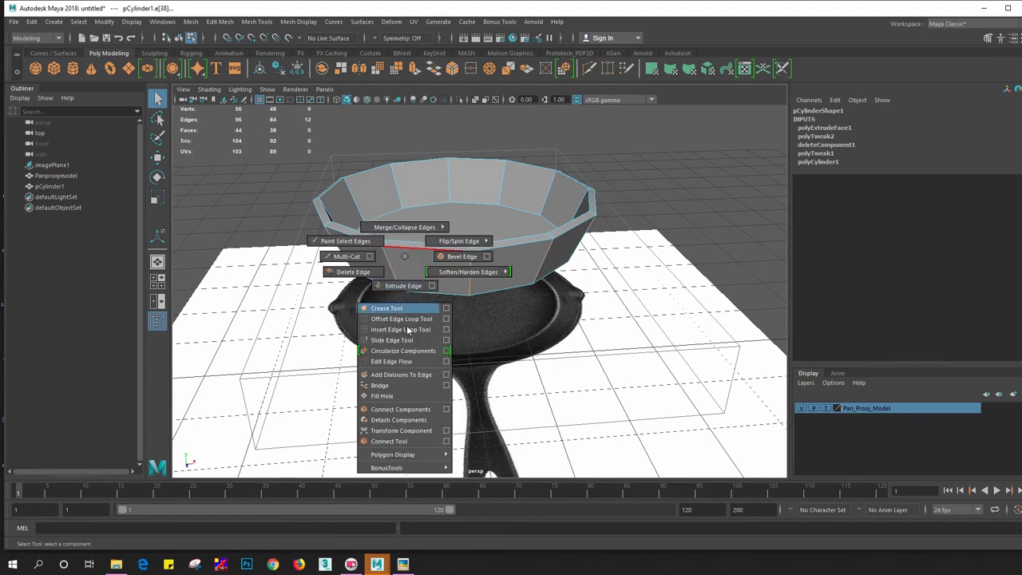
pyautogui.click(404, 412)
pyautogui.press('r')
pyautogui.doubleClick(467, 275)
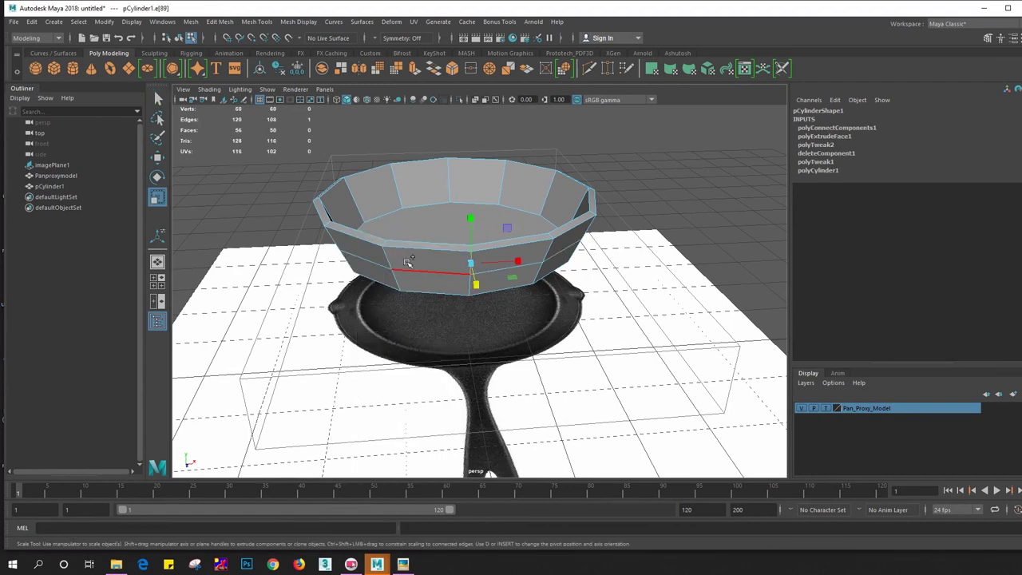
pyautogui.press('g')
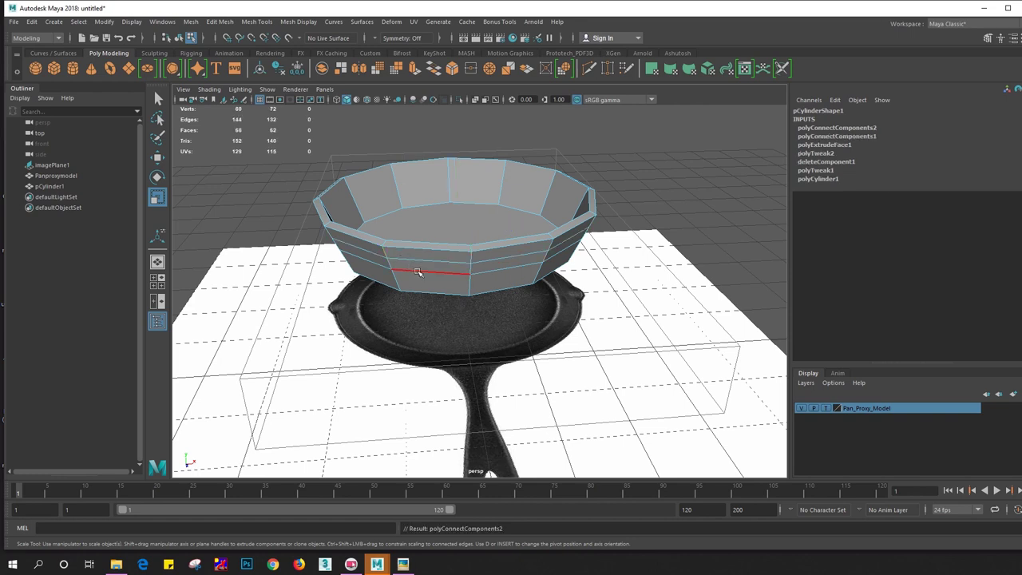
pyautogui.press('space')
pyautogui.click(459, 270)
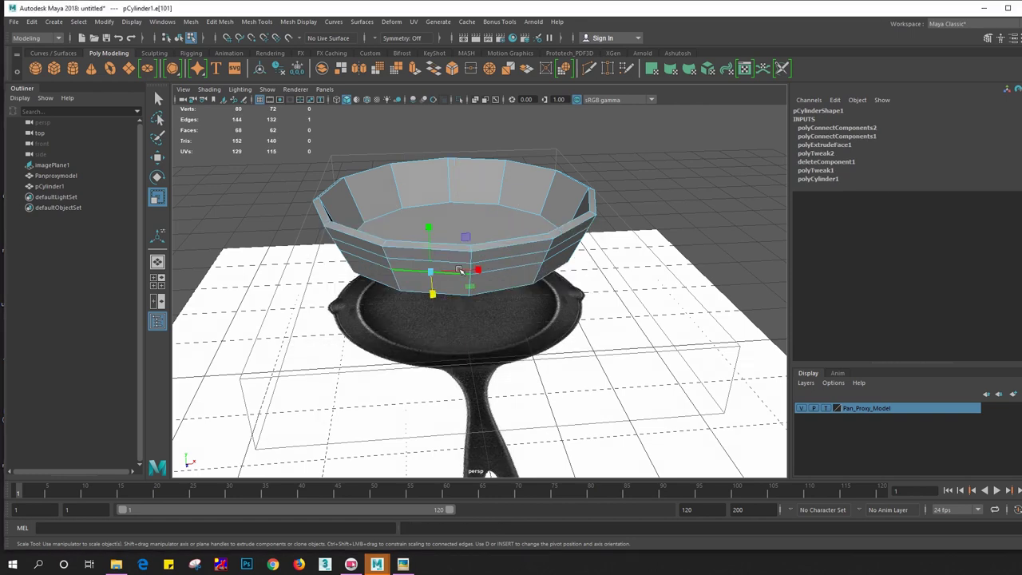
pyautogui.press('space')
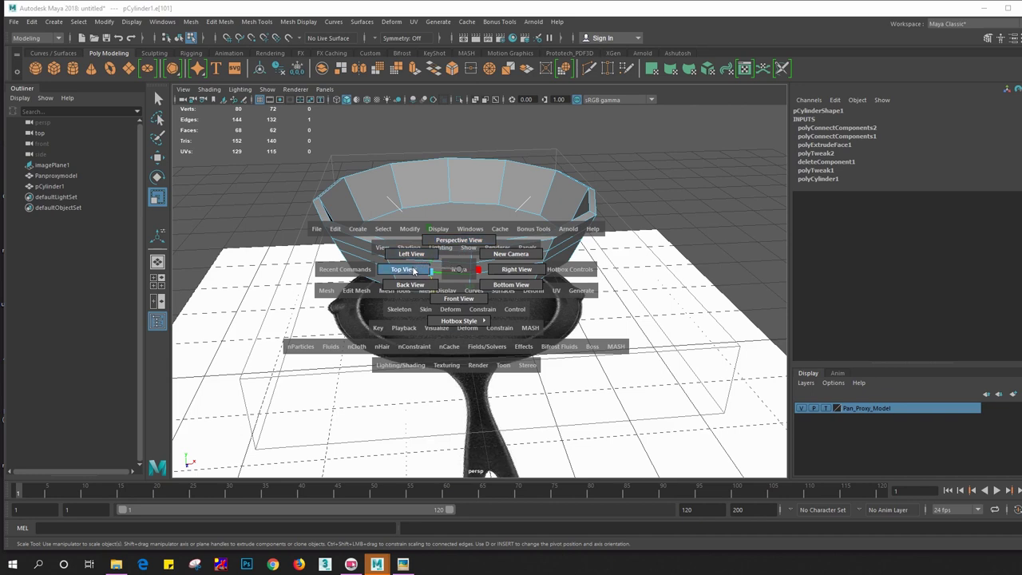
# In top view, connect the floor's top and bottom vertices with a new edge, undoing a misplaced first cut
pyautogui.click(404, 269)
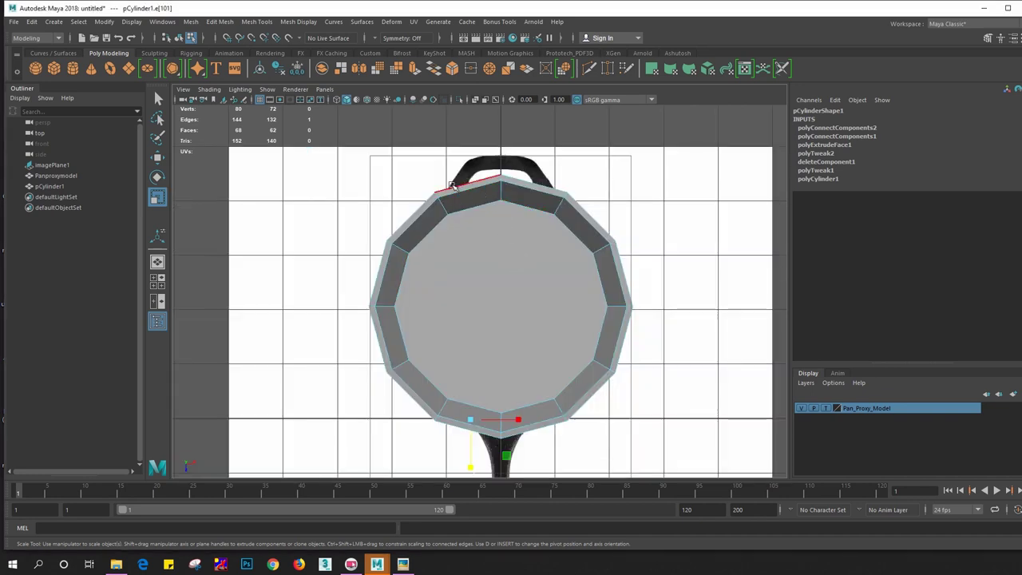
pyautogui.keyDown('shift'); pyautogui.moveTo(452, 186); pyautogui.dragTo(445, 356, button='right'); pyautogui.keyUp('shift')
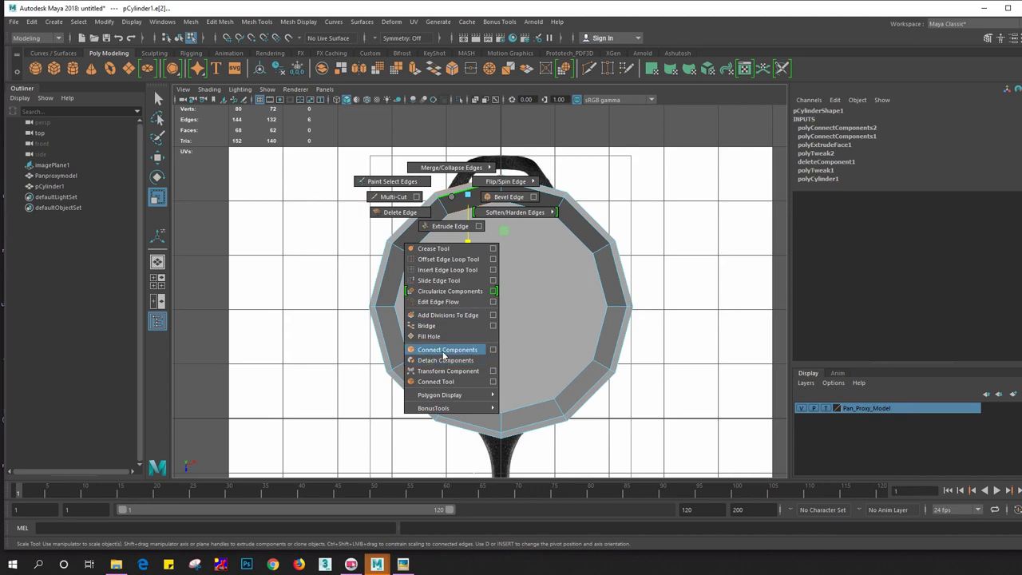
pyautogui.keyDown('shift'); pyautogui.moveTo(444, 357); pyautogui.dragTo(444, 356, button='right'); pyautogui.keyUp('shift')
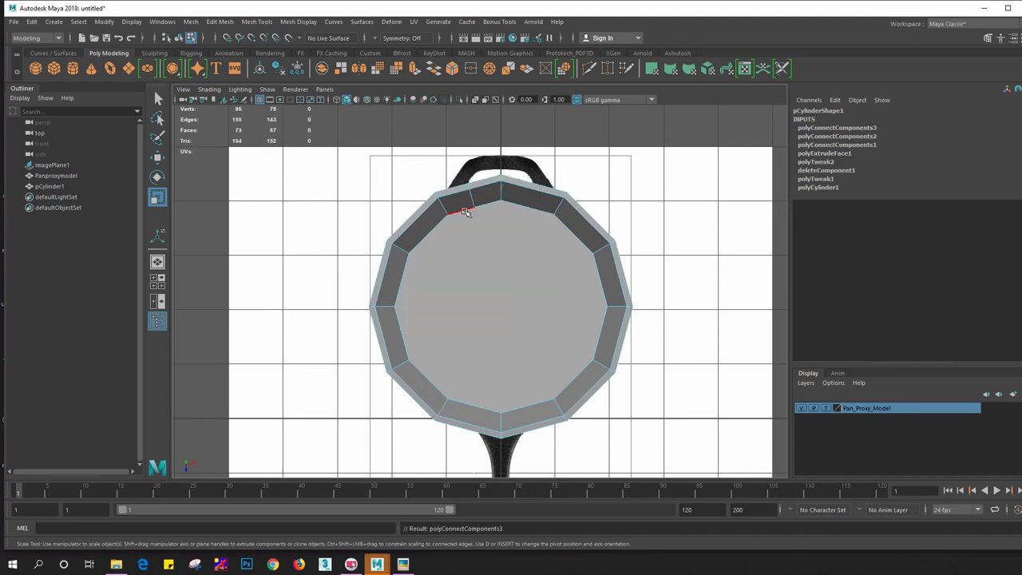
pyautogui.hotkey('ctrl', 'z')
pyautogui.keyDown('shift'); pyautogui.moveTo(471, 210); pyautogui.dragTo(497, 210, button='right'); pyautogui.keyUp('shift')
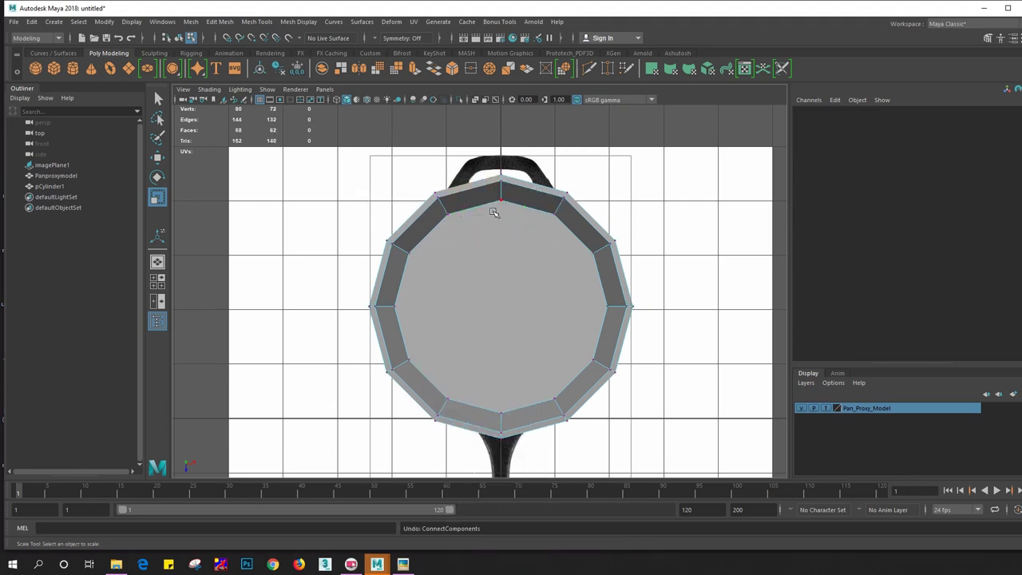
pyautogui.click(500, 199)
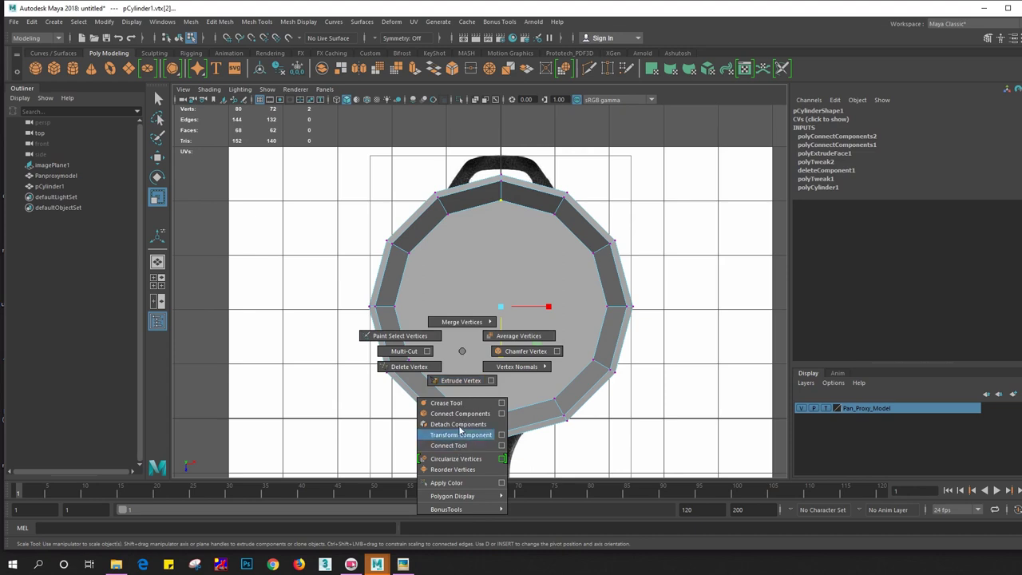
pyautogui.keyDown('shift'); pyautogui.moveTo(495, 412); pyautogui.dragTo(460, 421, button='right'); pyautogui.keyUp('shift')
pyautogui.press('space')
pyautogui.moveTo(498, 296)
pyautogui.mouseDown()
pyautogui.moveTo(512, 244)
pyautogui.moveTo(483, 228)
pyautogui.mouseUp()
pyautogui.moveTo(482, 227); pyautogui.dragTo(483, 256, button='right')
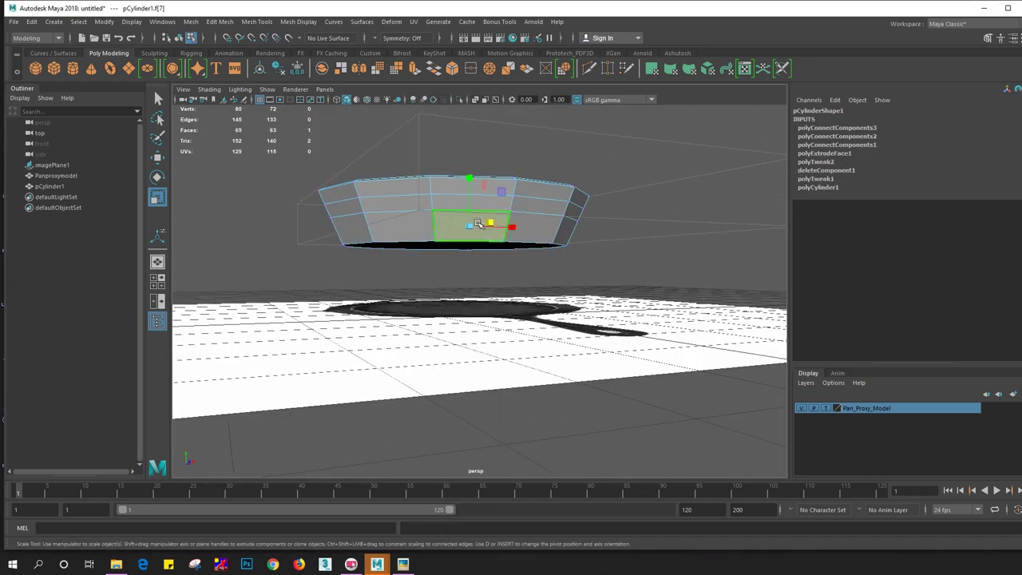
# Isolate the bowl, select two opposite floor vertices and join them with a new edge
pyautogui.click(459, 99)
pyautogui.keyDown('alt'); pyautogui.moveTo(469, 198); pyautogui.dragTo(445, 210); pyautogui.keyUp('alt')
pyautogui.press('F9')
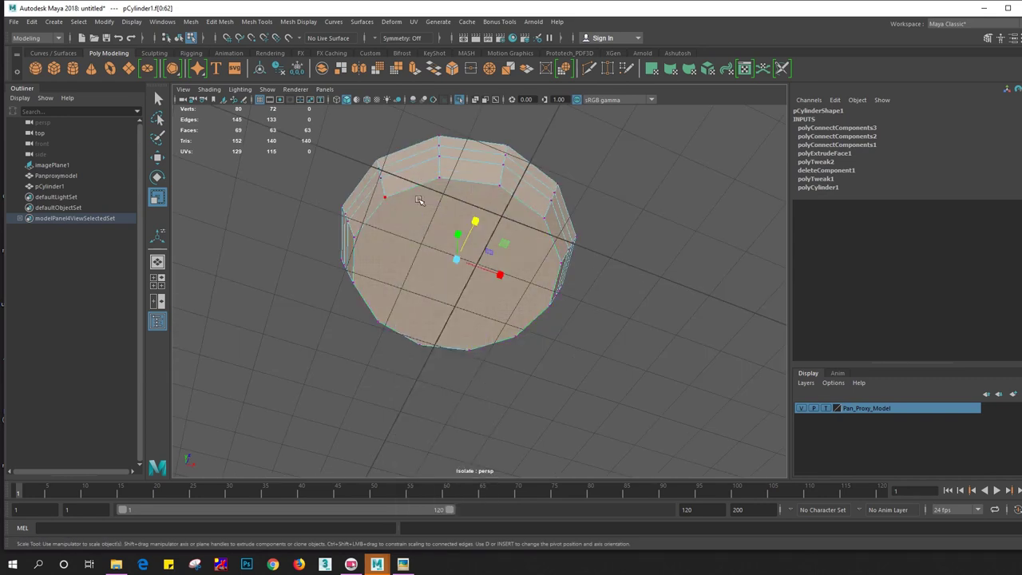
pyautogui.click(483, 197)
pyautogui.keyDown('shift'); pyautogui.click(420, 344); pyautogui.keyUp('shift')
pyautogui.keyDown('shift'); pyautogui.moveTo(420, 272); pyautogui.dragTo(411, 346, button='right'); pyautogui.keyUp('shift')
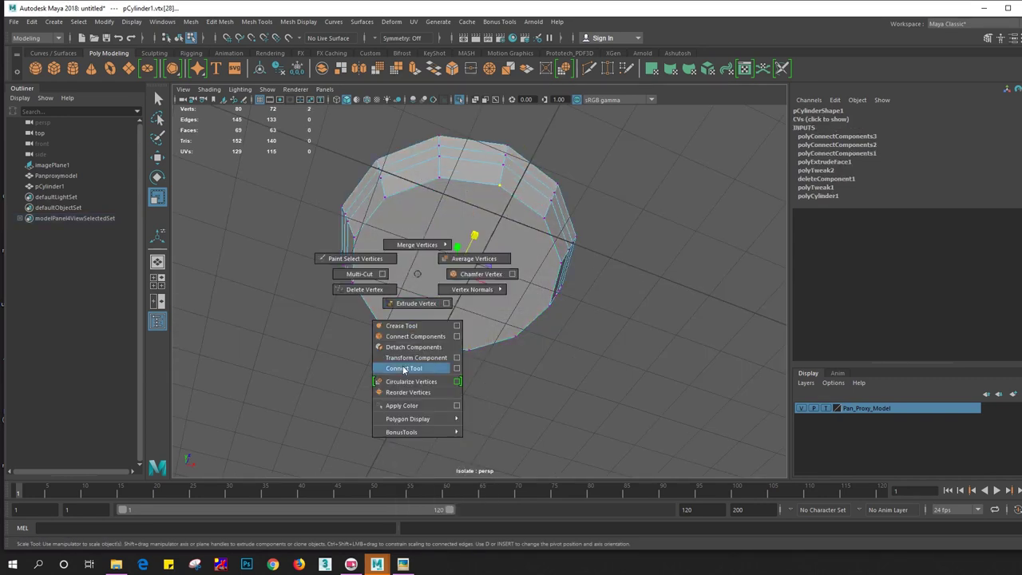
pyautogui.keyDown('alt'); pyautogui.moveTo(467, 286); pyautogui.dragTo(440, 358); pyautogui.keyUp('alt')
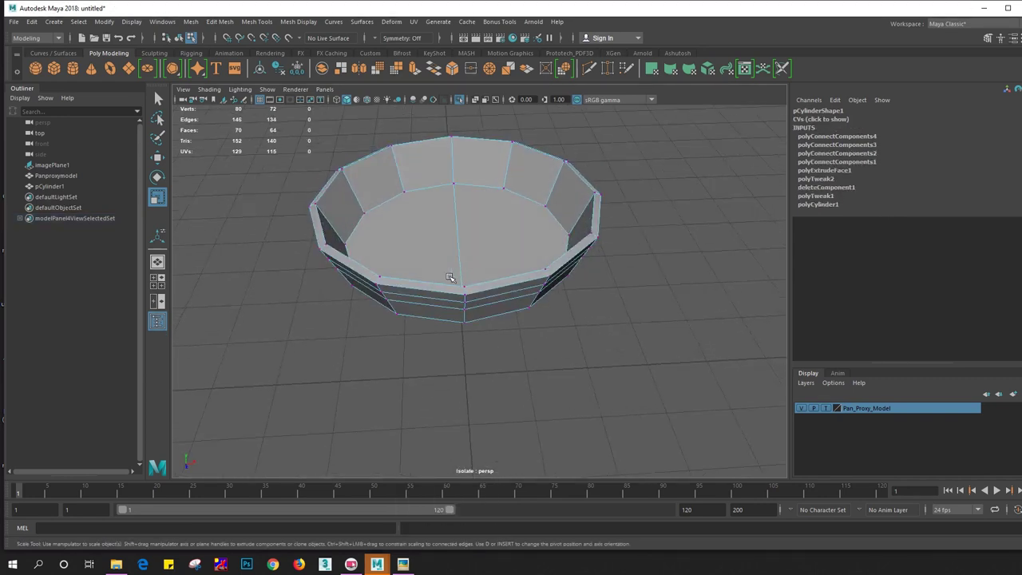
pyautogui.moveTo(421, 257)
pyautogui.mouseDown(button='right')
pyautogui.moveTo(419, 240)
pyautogui.moveTo(439, 225)
pyautogui.mouseUp(button='right')
pyautogui.press('space')
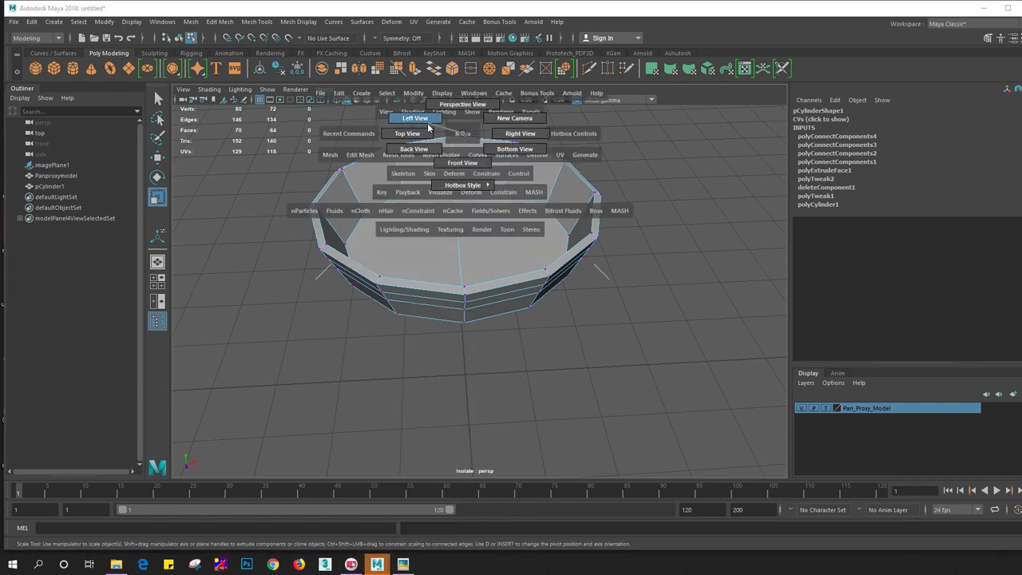
# In top view, insert six edge loops across the bowl's rim at its top and bottom
pyautogui.click(409, 133)
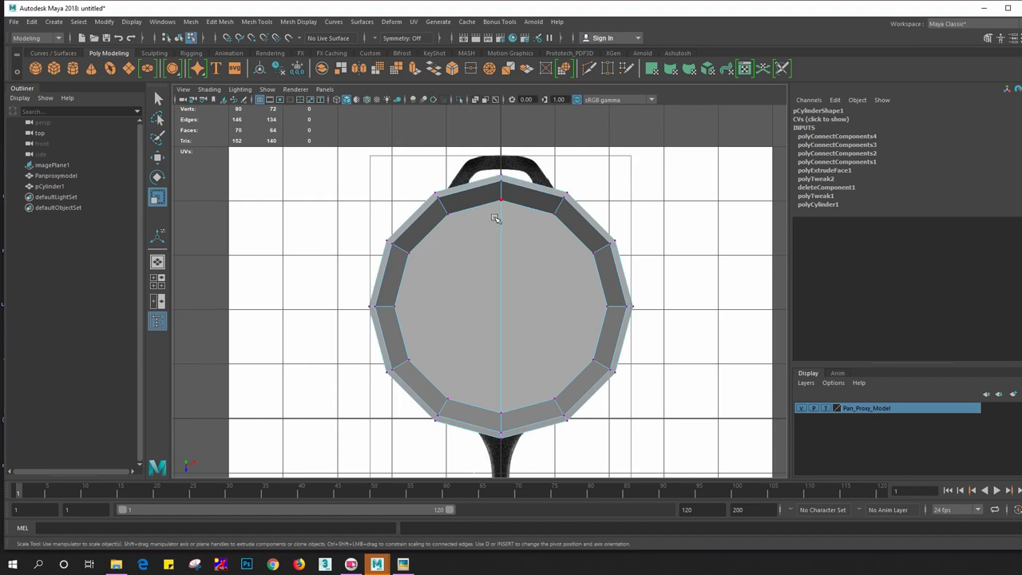
pyautogui.rightClick(463, 198)
pyautogui.moveTo(463, 194)
pyautogui.mouseDown(button='right')
pyautogui.moveTo(461, 166)
pyautogui.moveTo(429, 260)
pyautogui.mouseUp(button='right')
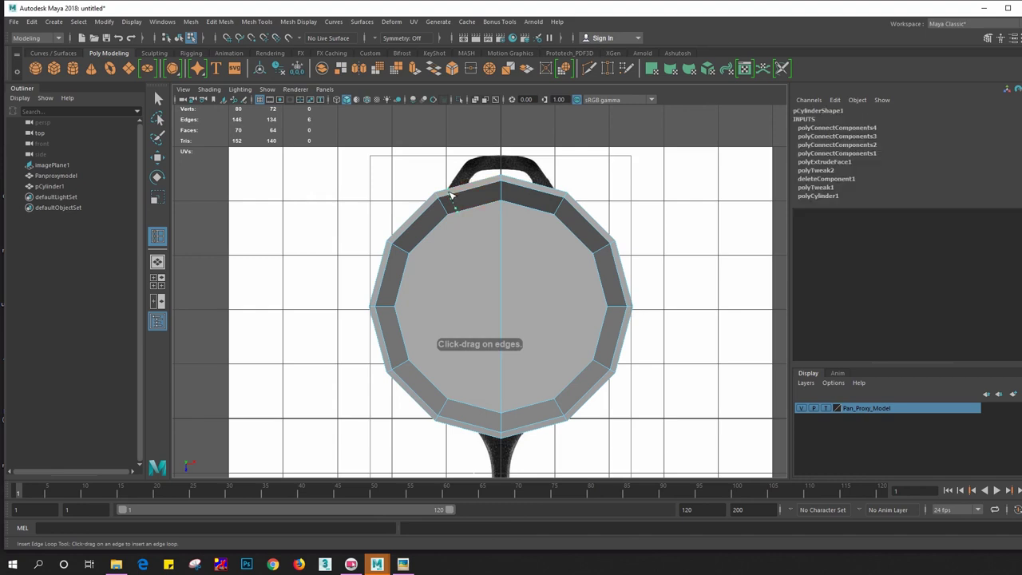
pyautogui.click(452, 195)
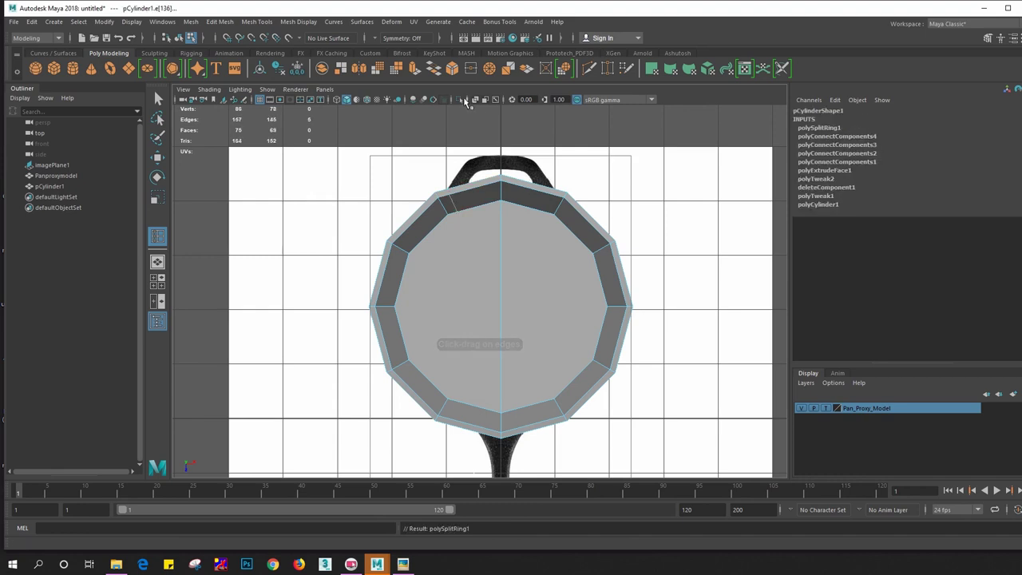
pyautogui.click(557, 196)
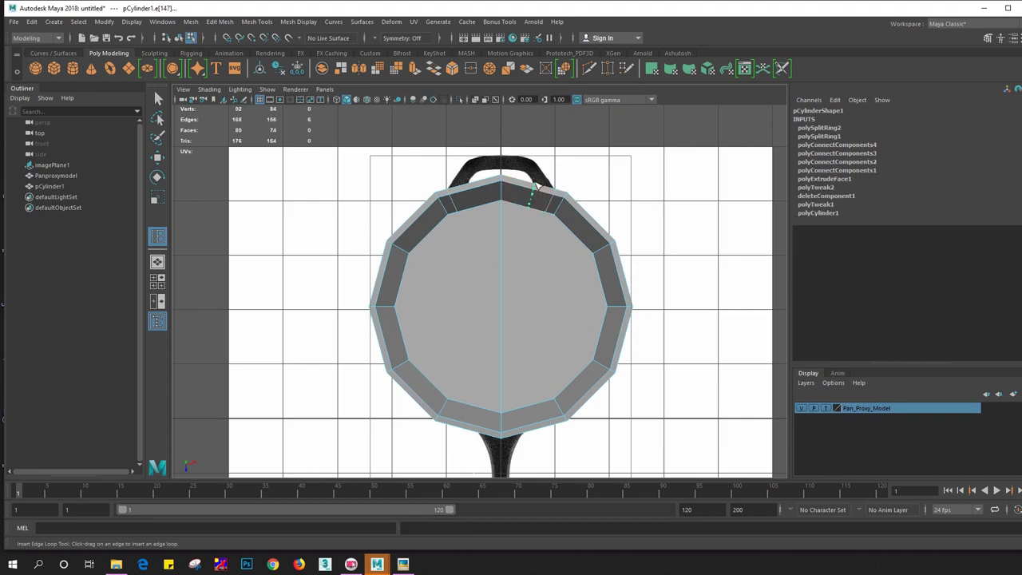
pyautogui.click(537, 188)
pyautogui.click(471, 185)
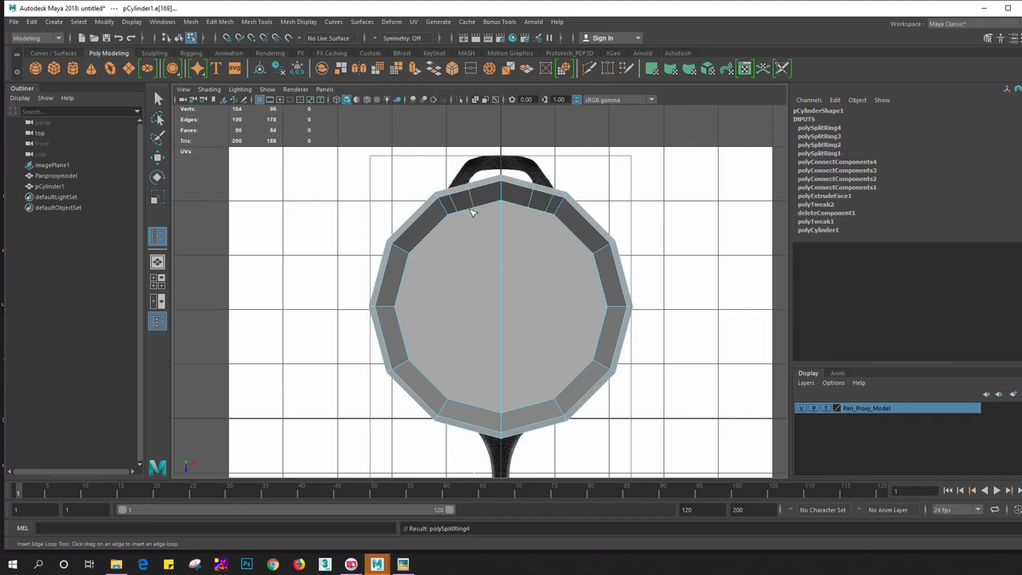
pyautogui.click(481, 429)
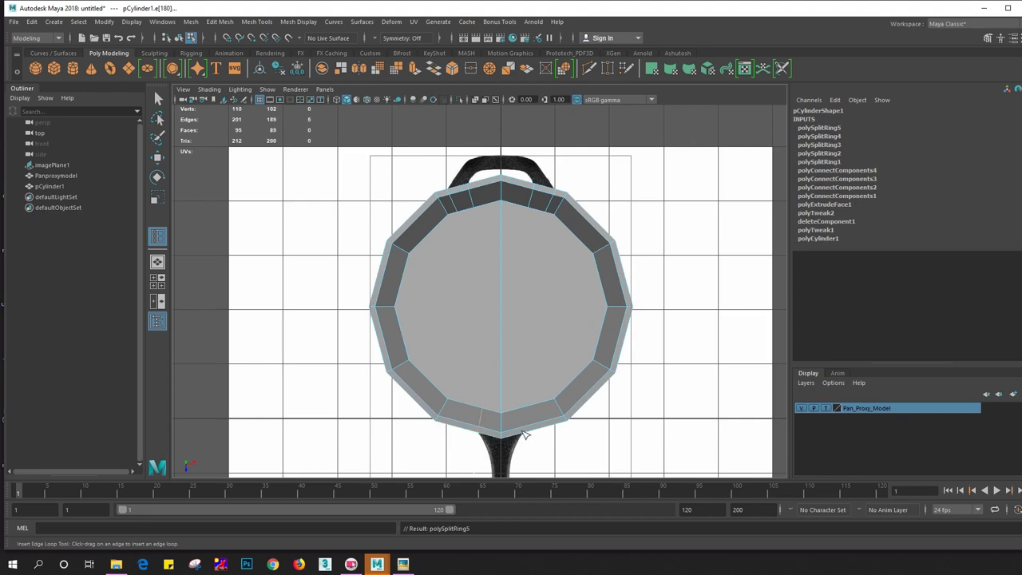
pyautogui.click(526, 432)
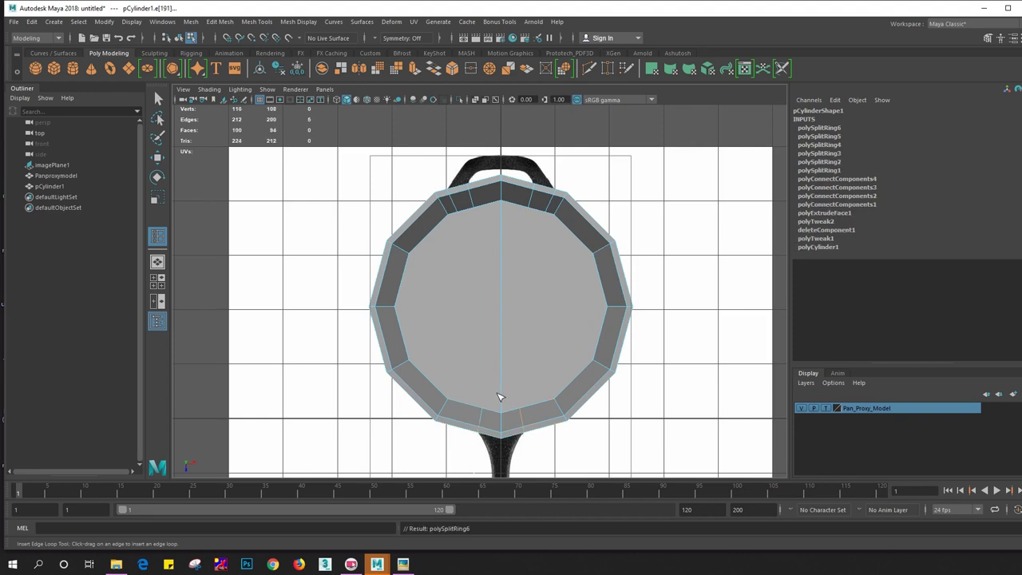
pyautogui.press('w')
pyautogui.press('space')
pyautogui.moveTo(499, 368); pyautogui.dragTo(519, 291)
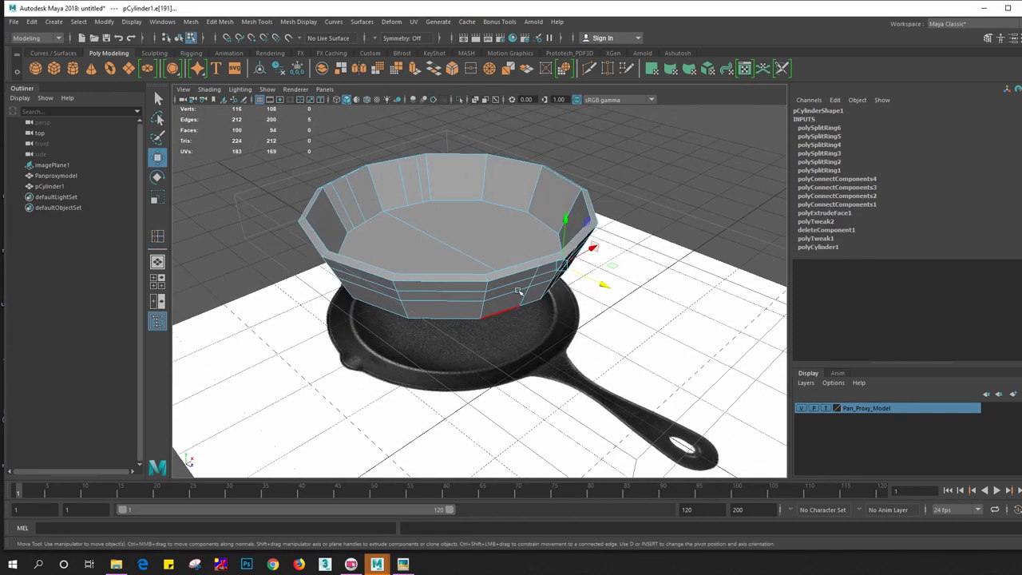
# Select the bowl's bottom outer-wall face where the long handle will attach
pyautogui.moveTo(519, 291); pyautogui.dragTo(519, 312, button='right')
pyautogui.click(548, 269)
pyautogui.keyDown('alt'); pyautogui.moveTo(582, 277); pyautogui.dragTo(531, 254); pyautogui.keyUp('alt')
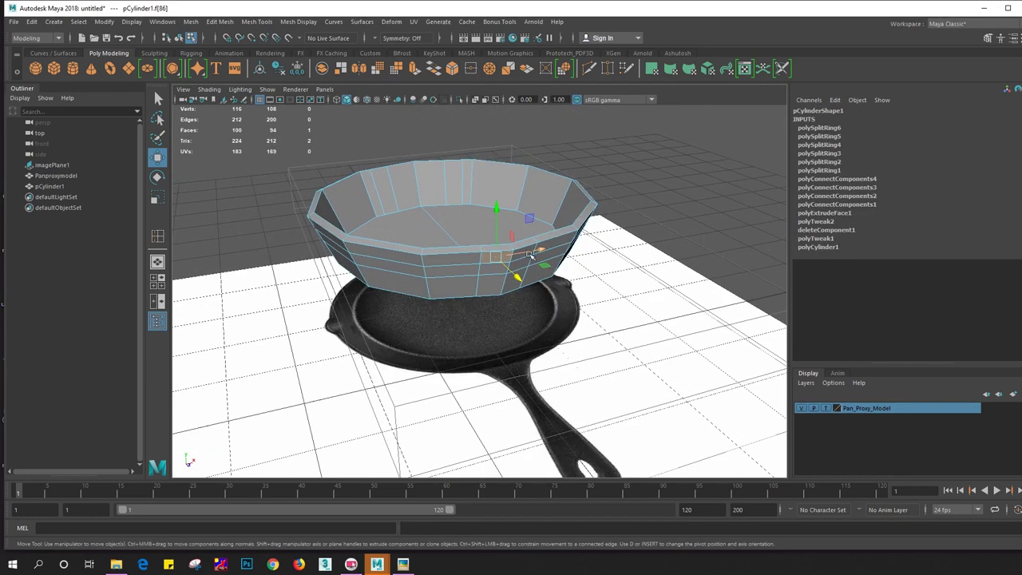
pyautogui.press('f')
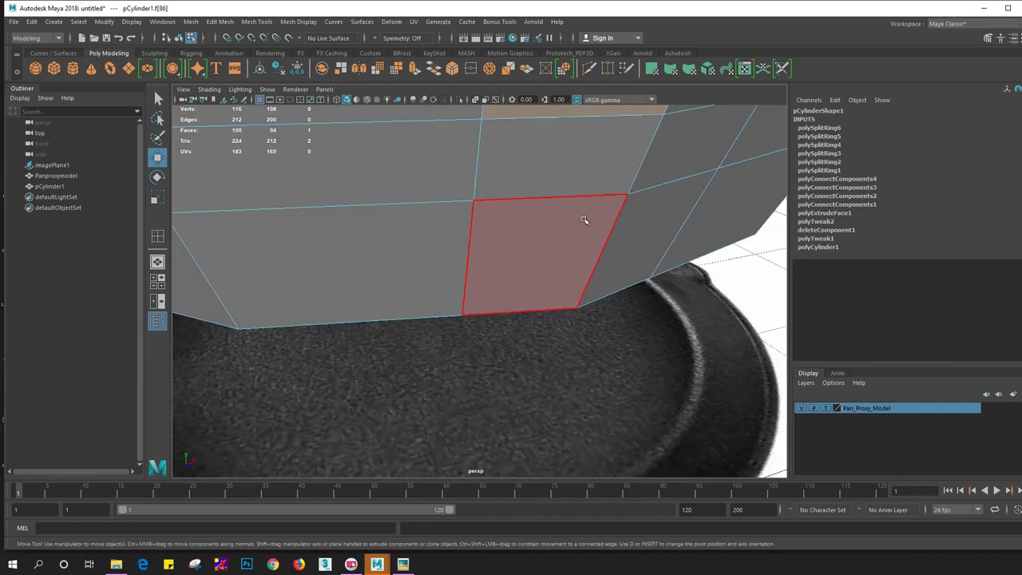
pyautogui.scroll(-10, 584, 219)
pyautogui.keyDown('shift'); pyautogui.click(499, 244); pyautogui.keyUp('shift')
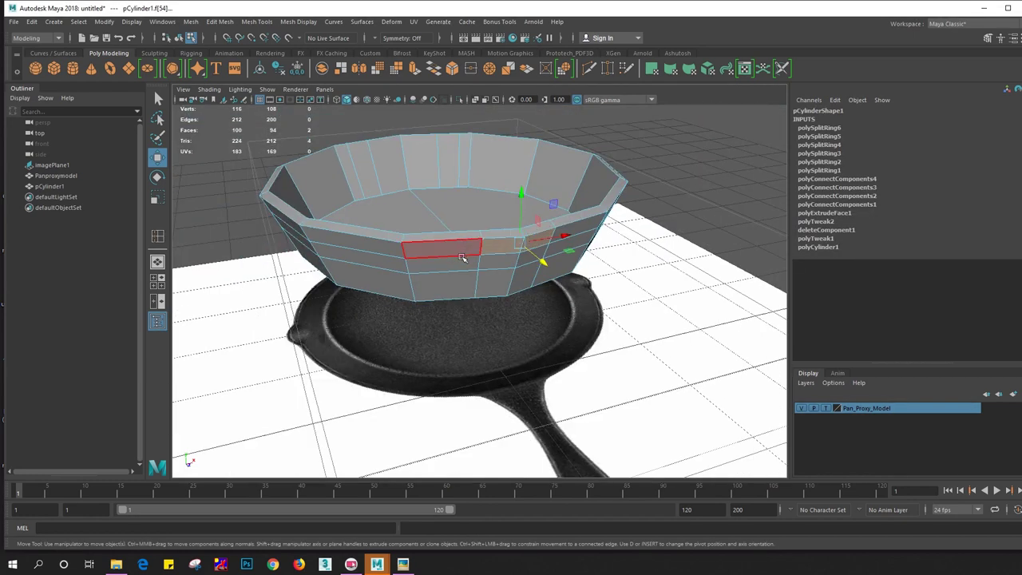
pyautogui.press('space')
pyautogui.moveTo(462, 257); pyautogui.dragTo(434, 277)
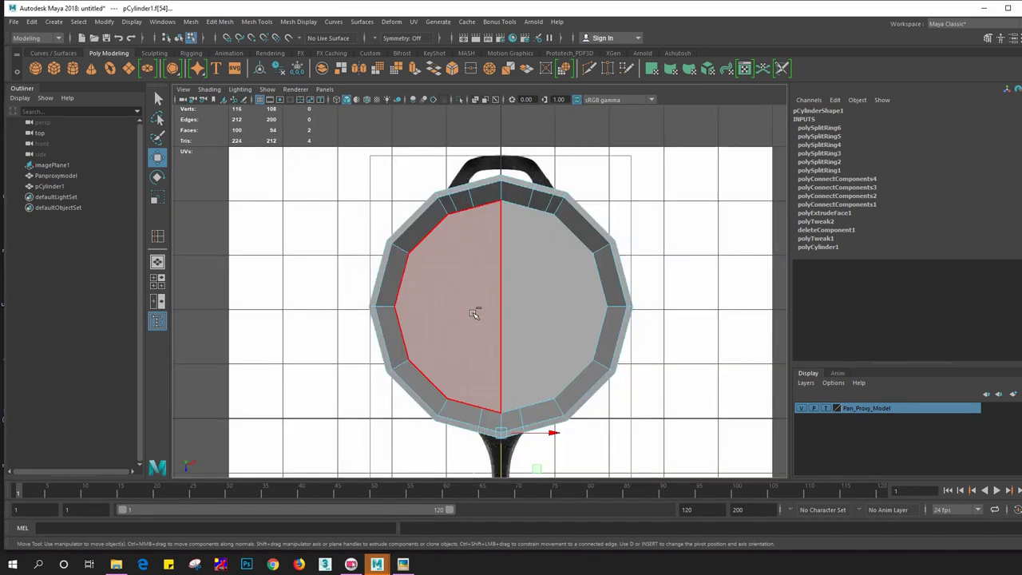
# Extrude the bottom wall face and stretch it down to the reference handle's tip
pyautogui.hotkey('ctrl', 'e')
pyautogui.keyDown('alt'); pyautogui.moveTo(525, 349); pyautogui.dragTo(537, 361, button='middle'); pyautogui.keyUp('alt')
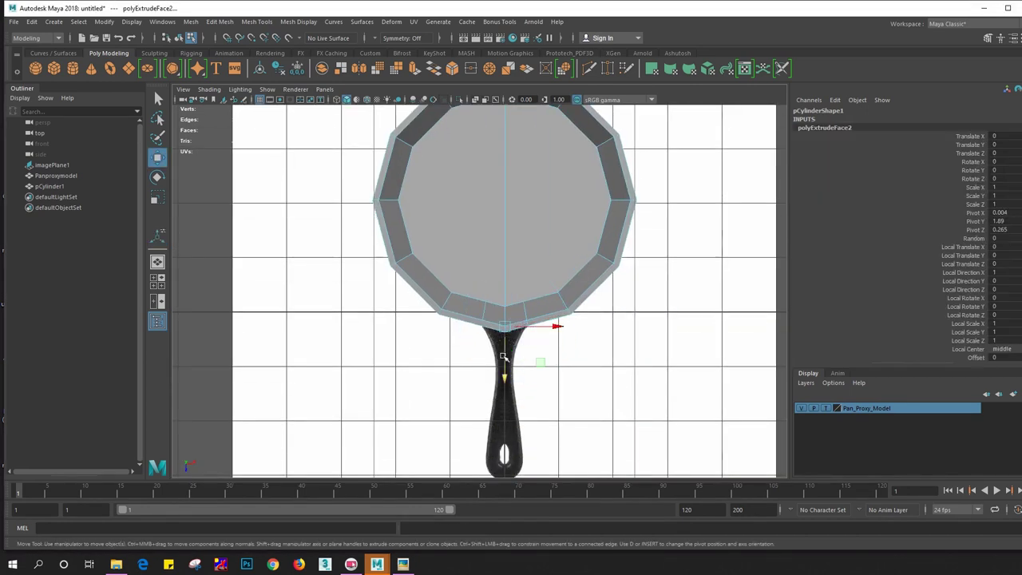
pyautogui.moveTo(504, 356); pyautogui.dragTo(503, 424)
pyautogui.keyDown('alt'); pyautogui.moveTo(508, 397); pyautogui.dragTo(523, 332, button='middle'); pyautogui.keyUp('alt')
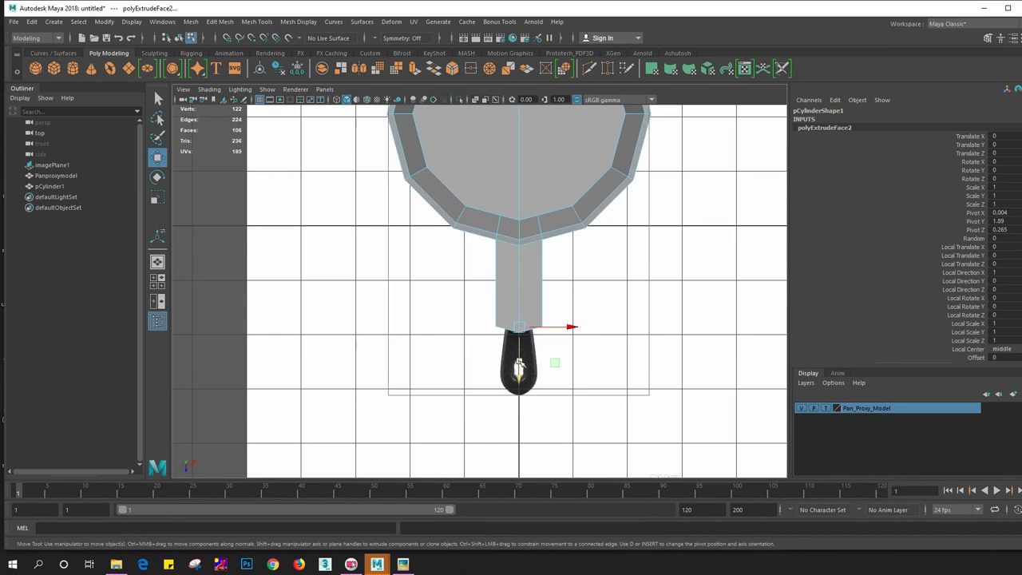
pyautogui.moveTo(518, 366); pyautogui.dragTo(521, 420)
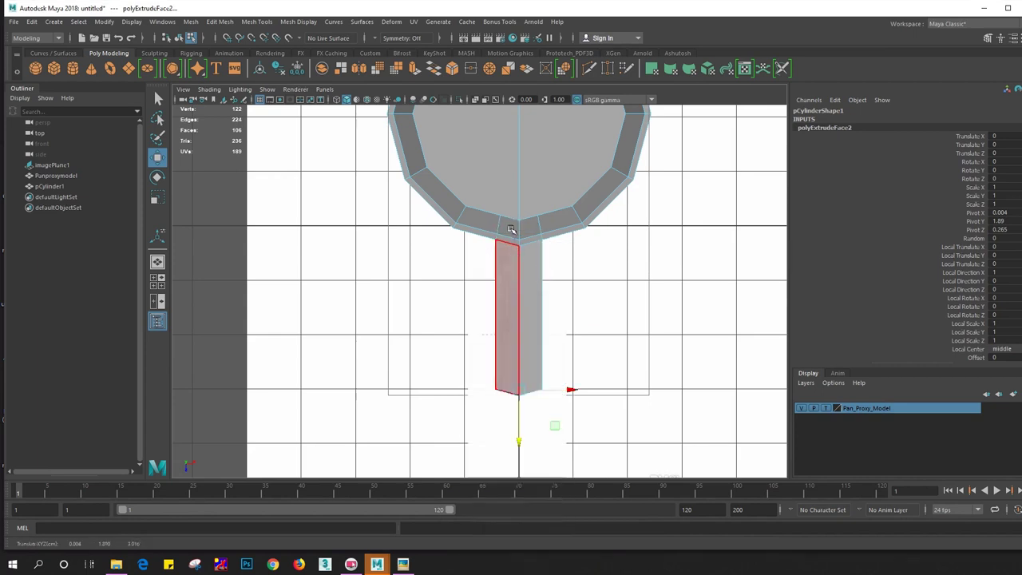
pyautogui.click(519, 351)
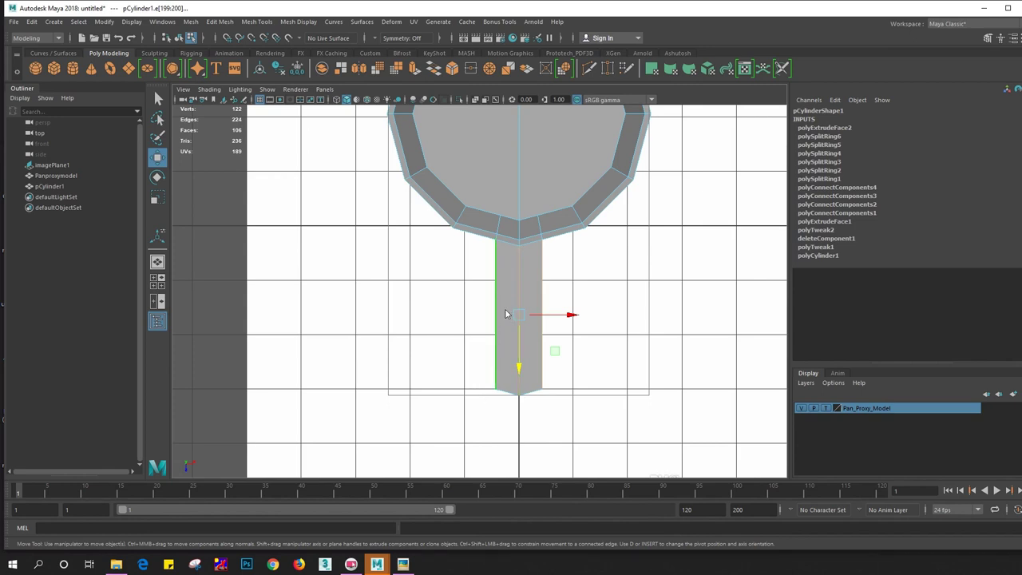
pyautogui.keyDown('shift'); pyautogui.moveTo(505, 313); pyautogui.dragTo(499, 372, button='right'); pyautogui.keyUp('shift')
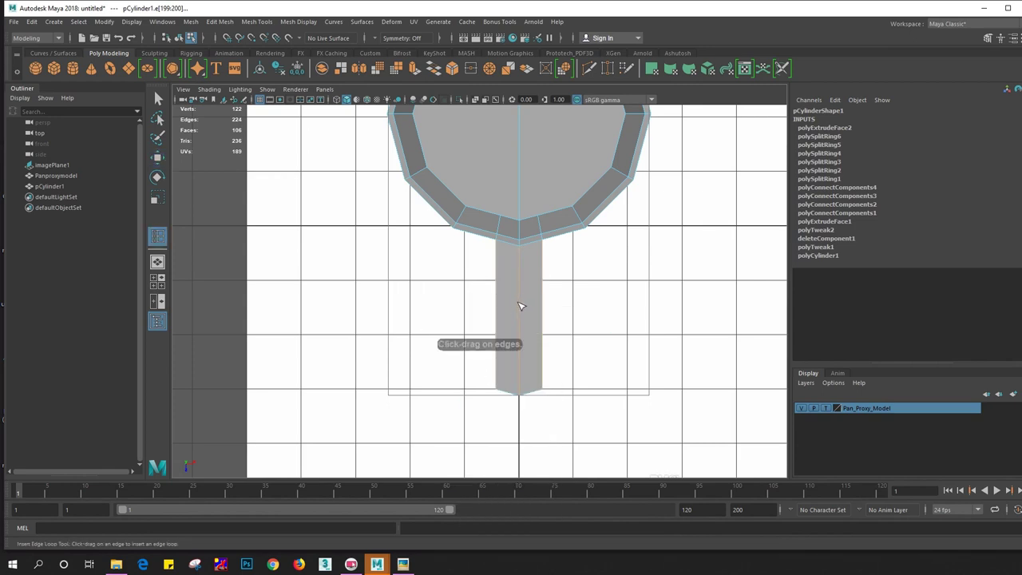
# Add two edge loops across the handle and turn on X-ray over the reference
pyautogui.click(520, 305)
pyautogui.press('w')
pyautogui.moveTo(466, 292); pyautogui.dragTo(510, 272, button='right')
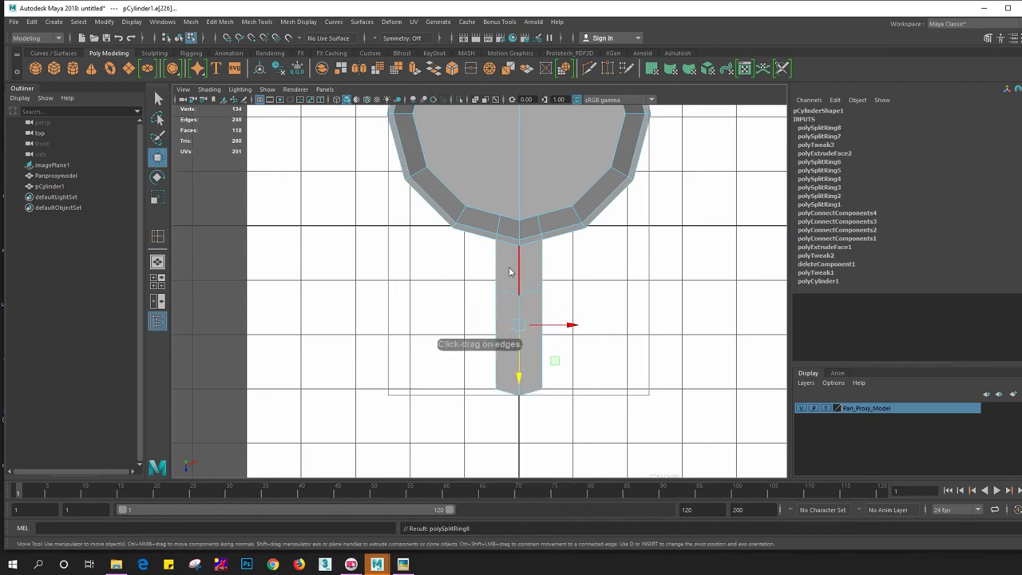
pyautogui.press('F8')
pyautogui.hotkey('alt', 'x')
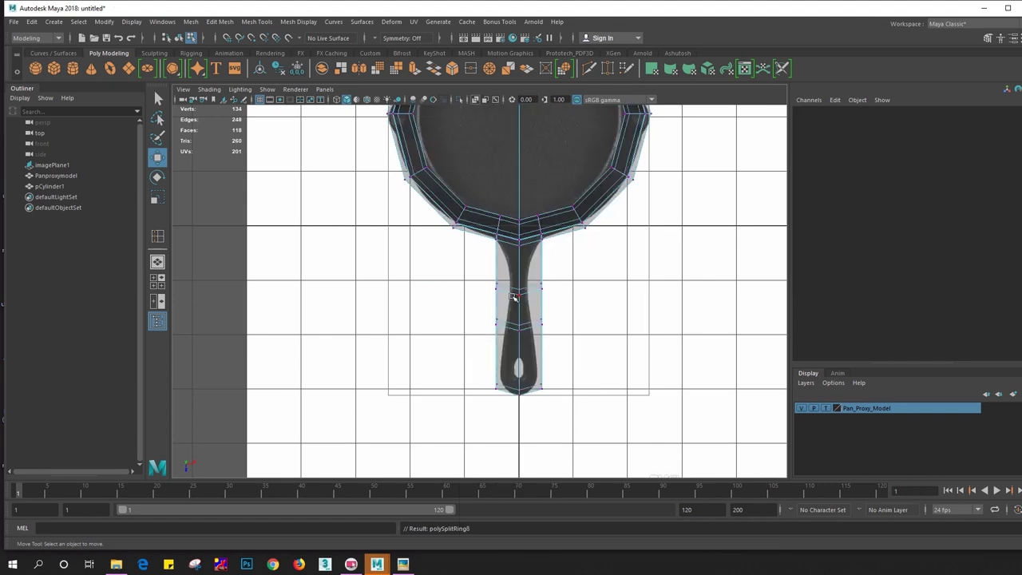
pyautogui.scroll(5, 513, 297)
pyautogui.moveTo(505, 264); pyautogui.dragTo(495, 274, button='right')
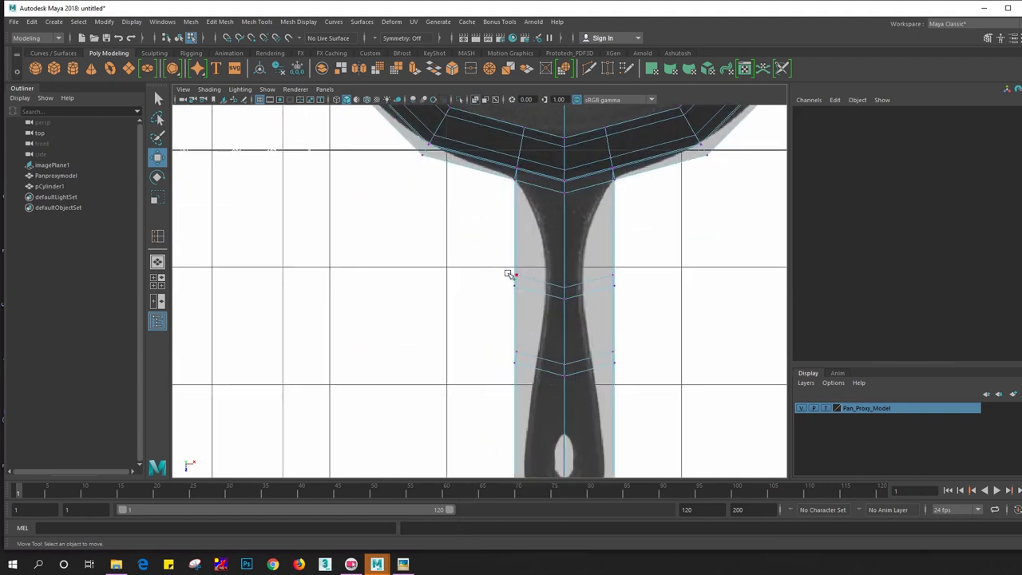
# Scale the handle's neck and lower loops, then select the vertices at the handle's tip
pyautogui.click(536, 293)
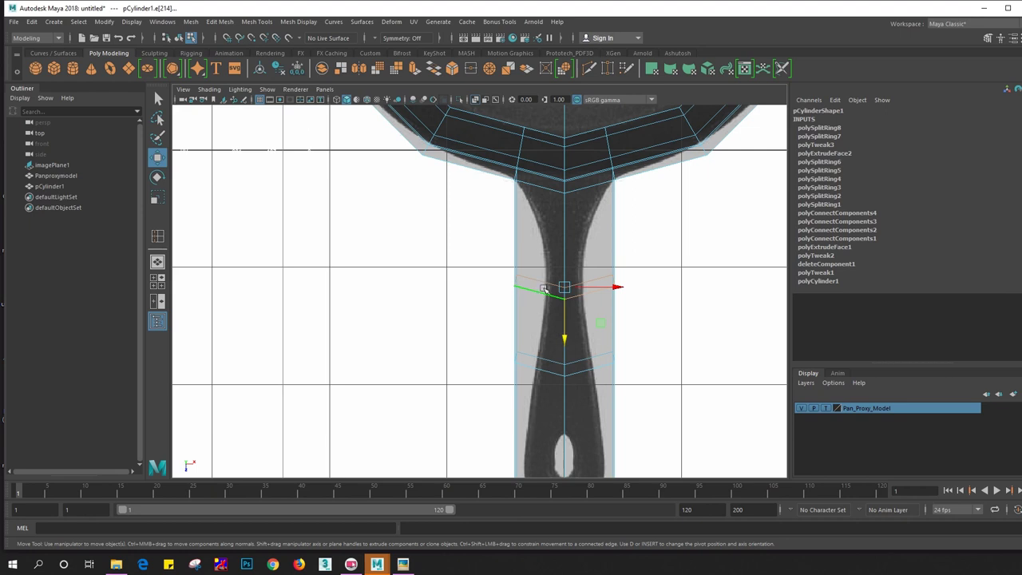
pyautogui.press('r')
pyautogui.moveTo(566, 333); pyautogui.dragTo(567, 258)
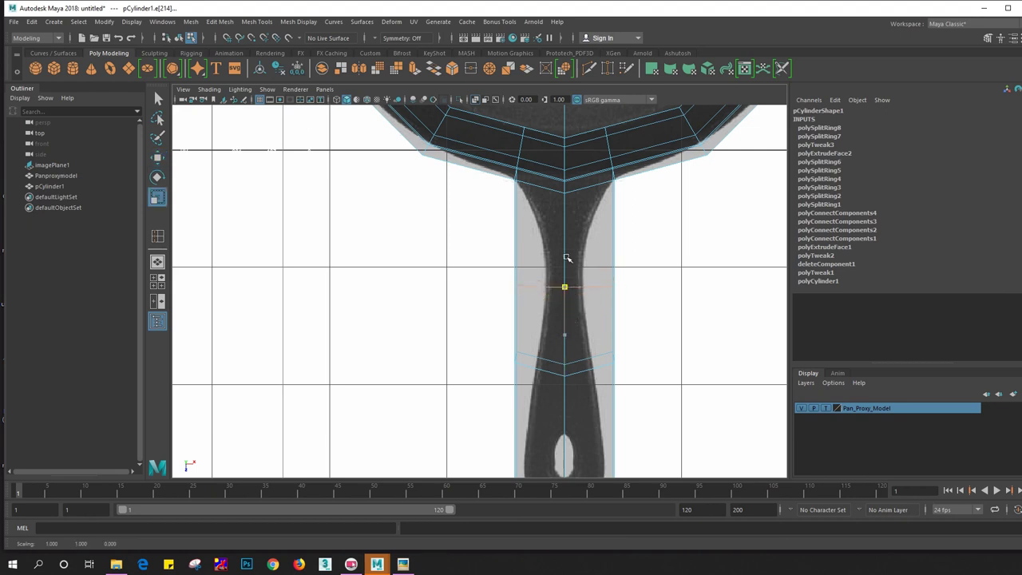
pyautogui.click(559, 362)
pyautogui.keyDown('alt'); pyautogui.moveTo(592, 354); pyautogui.dragTo(589, 235, button='middle'); pyautogui.keyUp('alt')
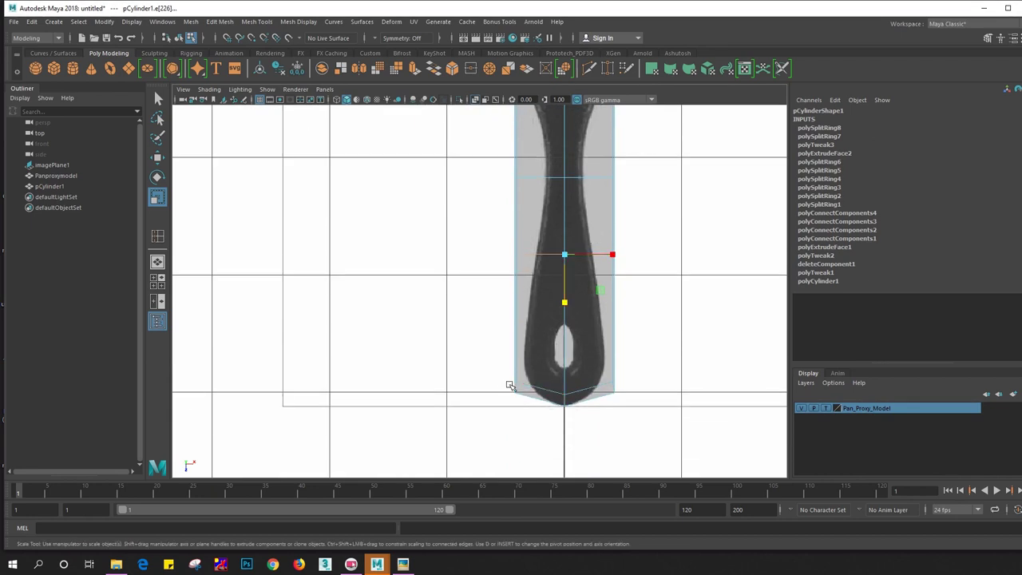
pyautogui.keyDown('ctrl'); pyautogui.moveTo(512, 271); pyautogui.dragTo(472, 344, button='right'); pyautogui.keyUp('ctrl')
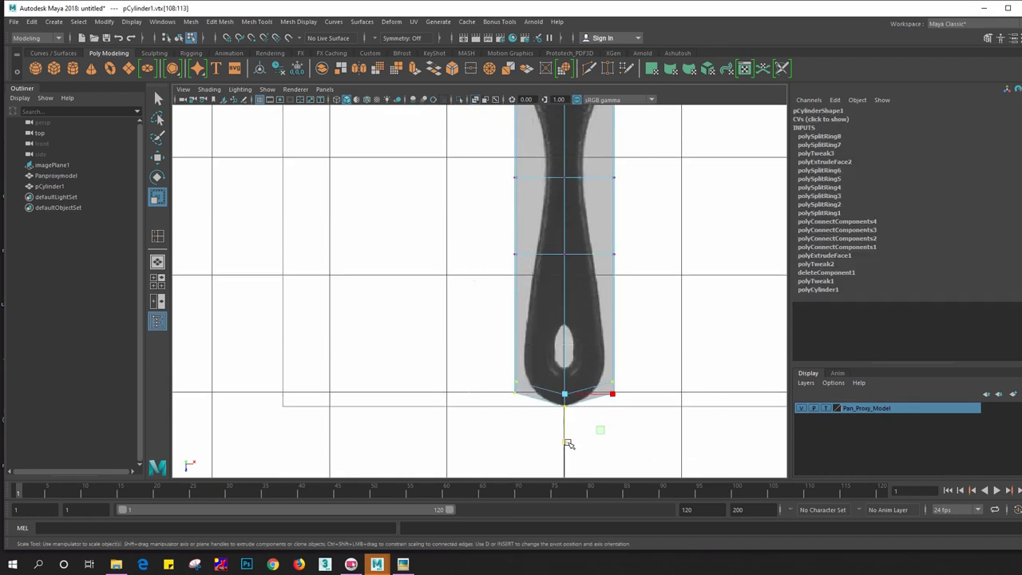
pyautogui.moveTo(511, 276); pyautogui.dragTo(476, 274, button='right')
pyautogui.moveTo(588, 487); pyautogui.dragTo(490, 255)
pyautogui.keyDown('alt'); pyautogui.moveTo(457, 197); pyautogui.dragTo(513, 294, button='middle'); pyautogui.keyUp('alt')
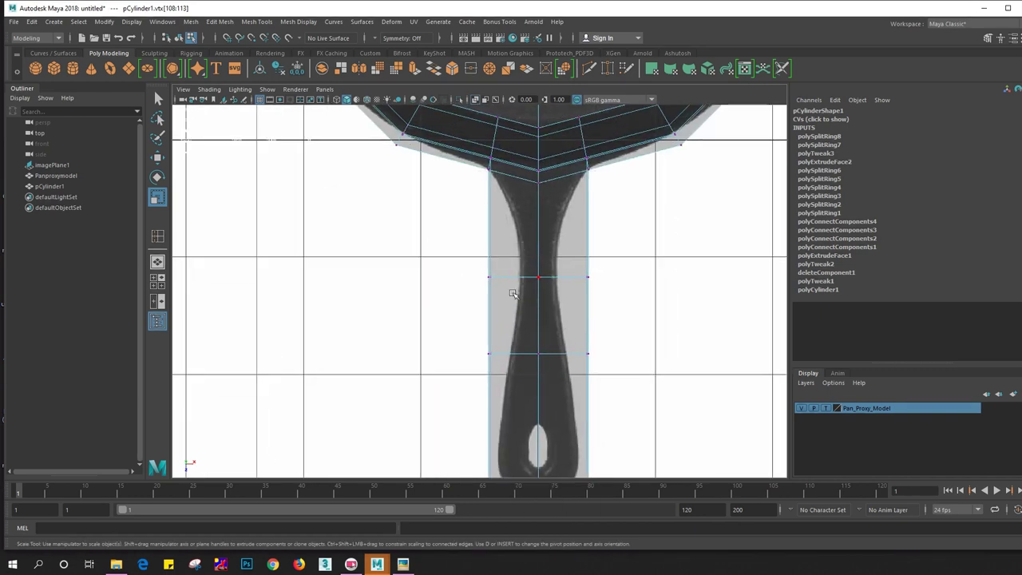
# Move the neck and tip vertices to follow the reference outline, rounding the handle tip
pyautogui.press('w')
pyautogui.moveTo(500, 297)
pyautogui.mouseDown()
pyautogui.moveTo(483, 272)
pyautogui.moveTo(534, 285)
pyautogui.mouseUp()
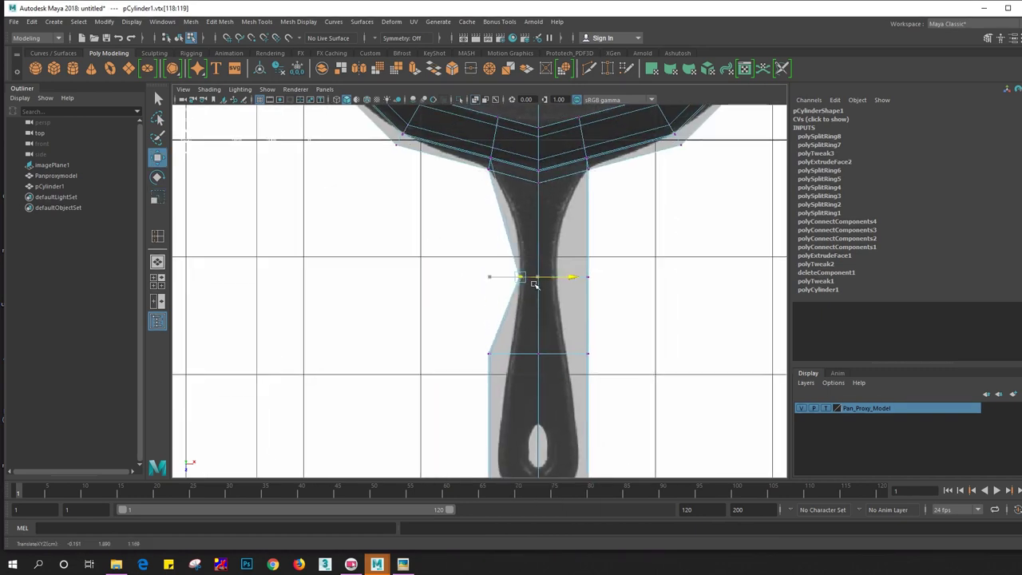
pyautogui.moveTo(600, 266)
pyautogui.mouseDown()
pyautogui.moveTo(577, 287)
pyautogui.moveTo(579, 277)
pyautogui.mouseUp()
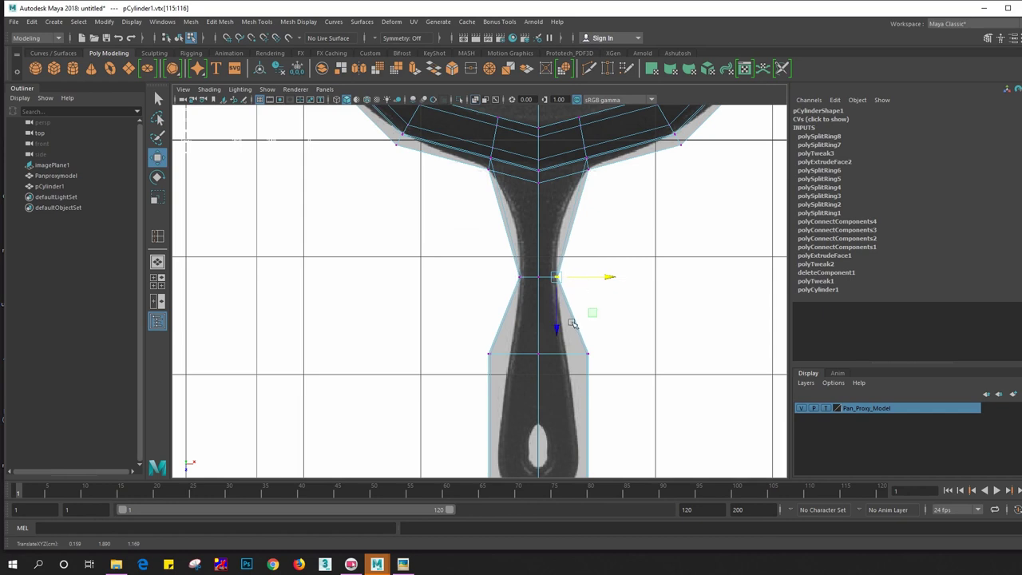
pyautogui.keyDown('alt'); pyautogui.moveTo(572, 323); pyautogui.dragTo(572, 243, button='middle'); pyautogui.keyUp('alt')
pyautogui.moveTo(470, 254)
pyautogui.mouseDown()
pyautogui.moveTo(501, 289)
pyautogui.moveTo(539, 277)
pyautogui.mouseUp()
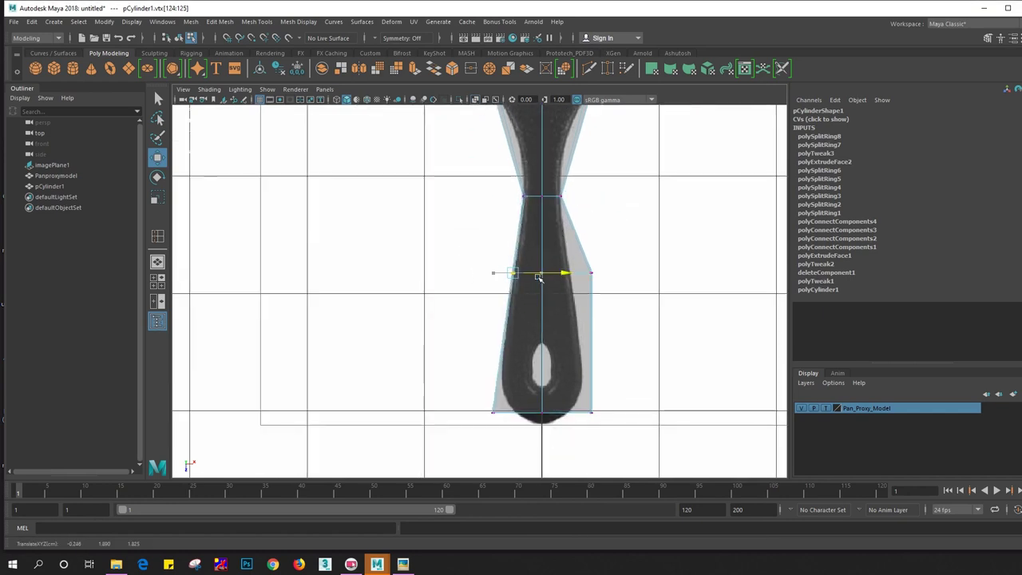
pyautogui.moveTo(596, 254)
pyautogui.mouseDown()
pyautogui.moveTo(582, 288)
pyautogui.moveTo(599, 276)
pyautogui.mouseUp()
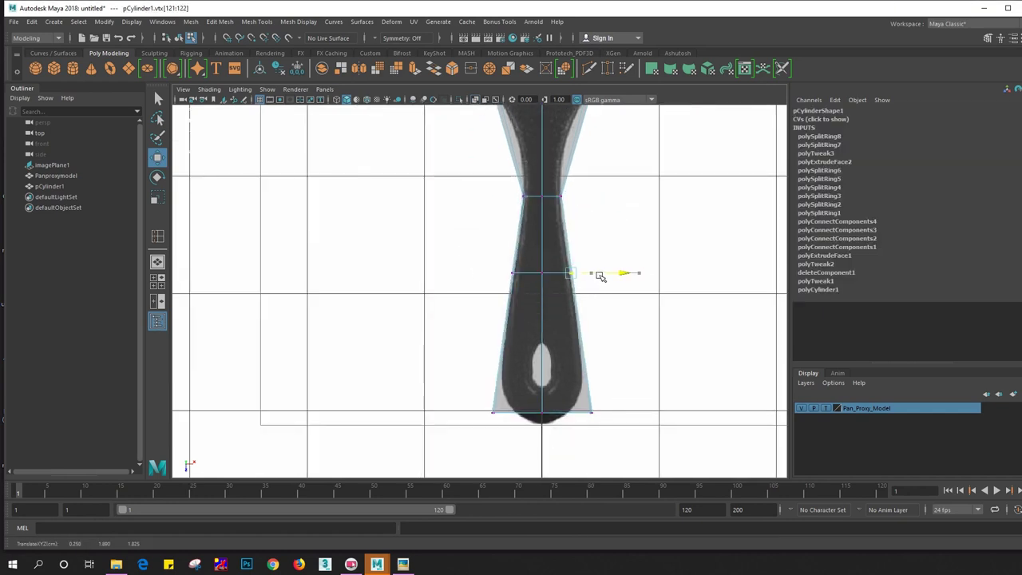
pyautogui.moveTo(574, 383)
pyautogui.mouseDown()
pyautogui.moveTo(615, 423)
pyautogui.moveTo(580, 401)
pyautogui.mouseUp()
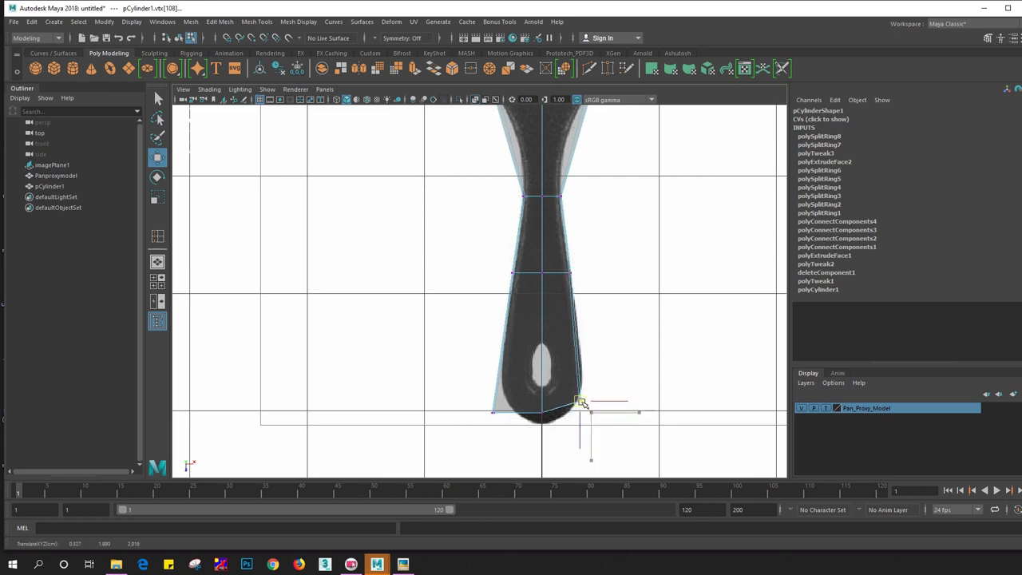
pyautogui.moveTo(502, 427)
pyautogui.mouseDown()
pyautogui.moveTo(483, 395)
pyautogui.moveTo(540, 453)
pyautogui.mouseUp()
pyautogui.click(541, 414)
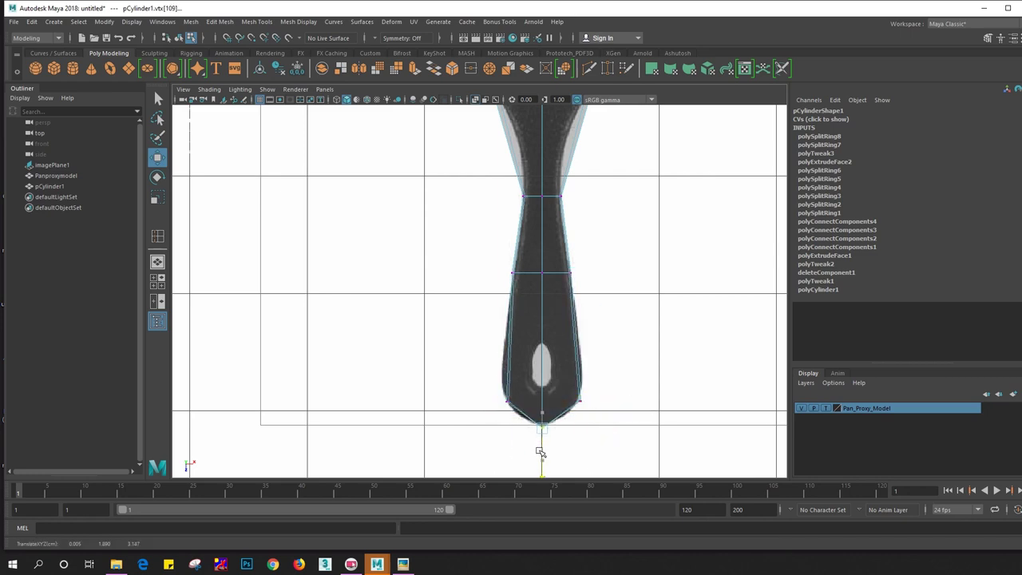
pyautogui.scroll(3, 550, 302)
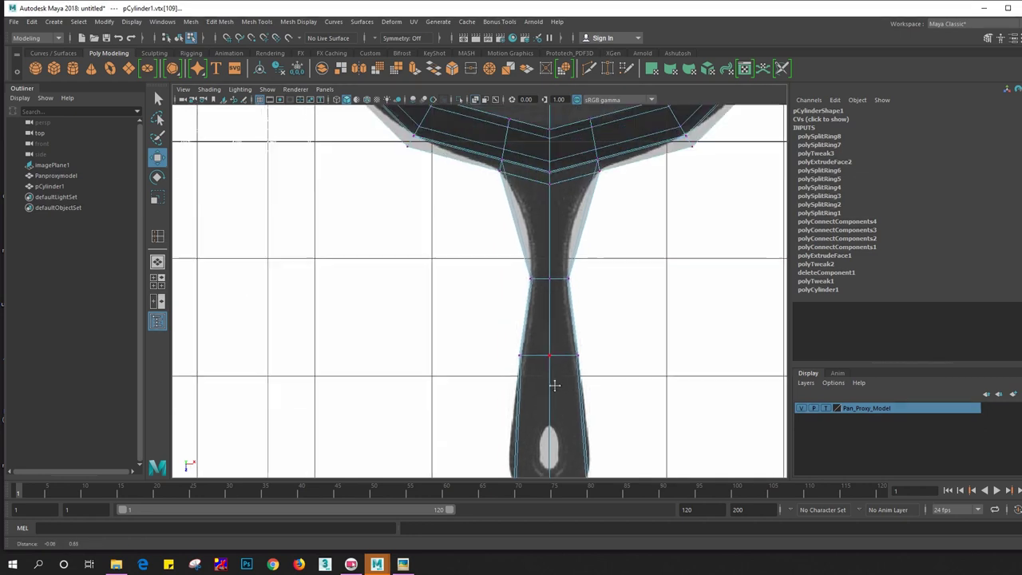
pyautogui.scroll(-3, 541, 347)
# Connect the handle's side edges with a new neck loop and narrow it to the reference
pyautogui.moveTo(542, 279)
pyautogui.keyDown('shift'); pyautogui.mouseDown(button='right')
pyautogui.moveTo(532, 229)
pyautogui.moveTo(529, 352)
pyautogui.moveTo(540, 381)
pyautogui.mouseUp(button='right'); pyautogui.keyUp('shift')
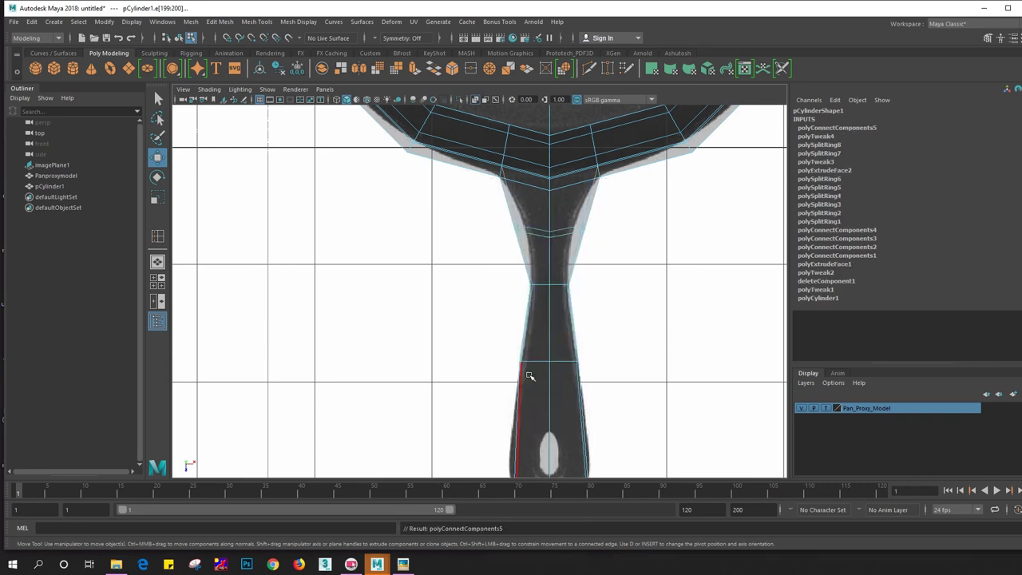
pyautogui.rightClick(532, 237)
pyautogui.doubleClick(536, 233)
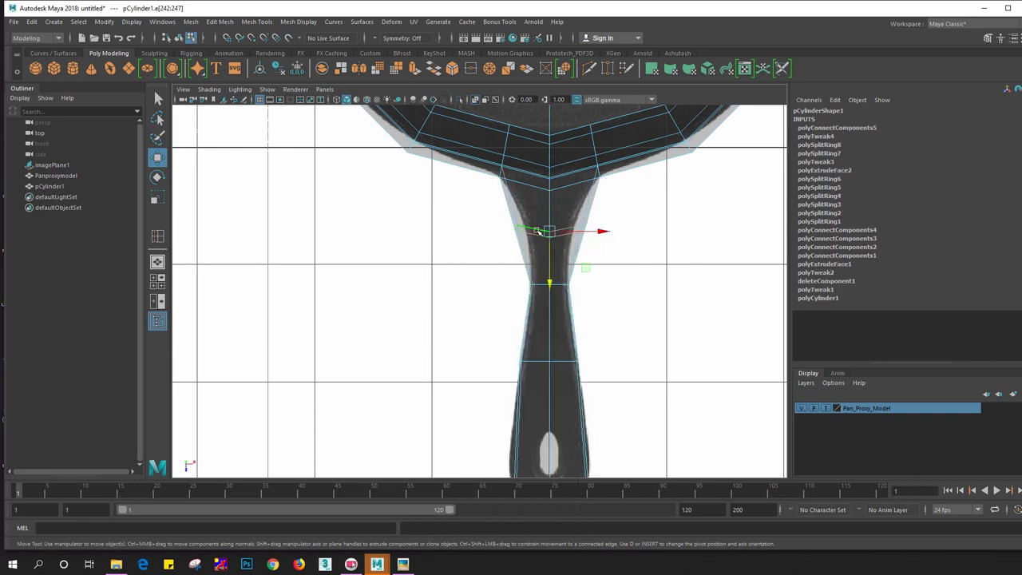
pyautogui.press('r')
pyautogui.moveTo(520, 239); pyautogui.dragTo(471, 237, button='right')
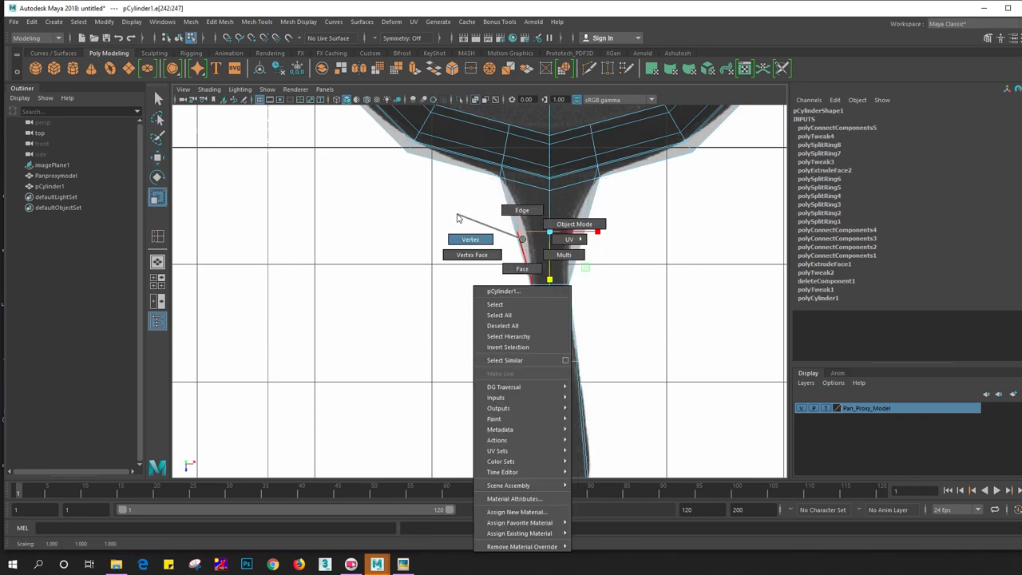
pyautogui.moveTo(484, 207)
pyautogui.mouseDown()
pyautogui.moveTo(535, 242)
pyautogui.moveTo(530, 229)
pyautogui.moveTo(607, 237)
pyautogui.moveTo(594, 235)
pyautogui.mouseUp()
pyautogui.press('w')
pyautogui.hotkey('ctrl', 'z')
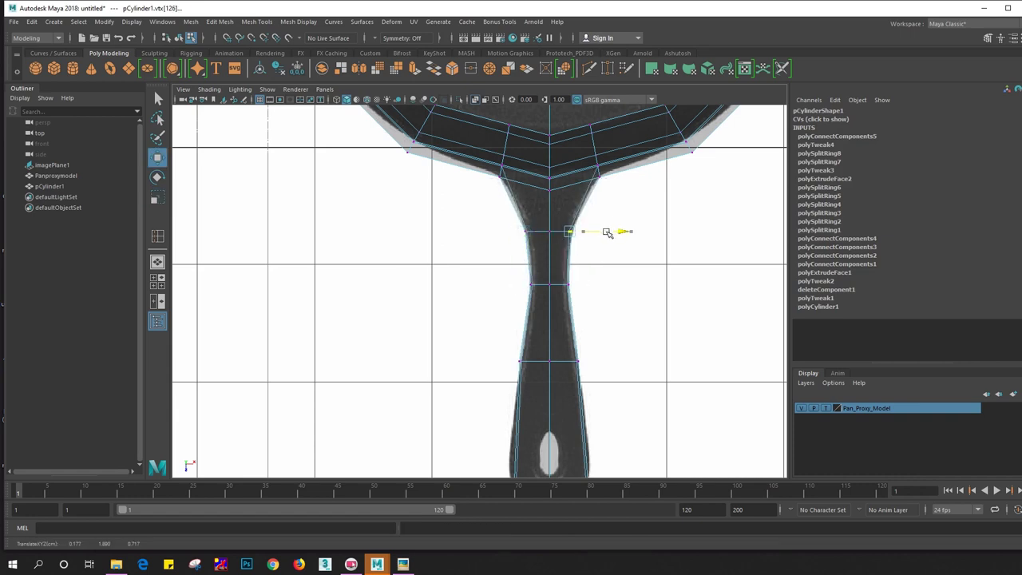
pyautogui.keyDown('alt'); pyautogui.moveTo(587, 311); pyautogui.dragTo(592, 191, button='middle'); pyautogui.keyUp('alt')
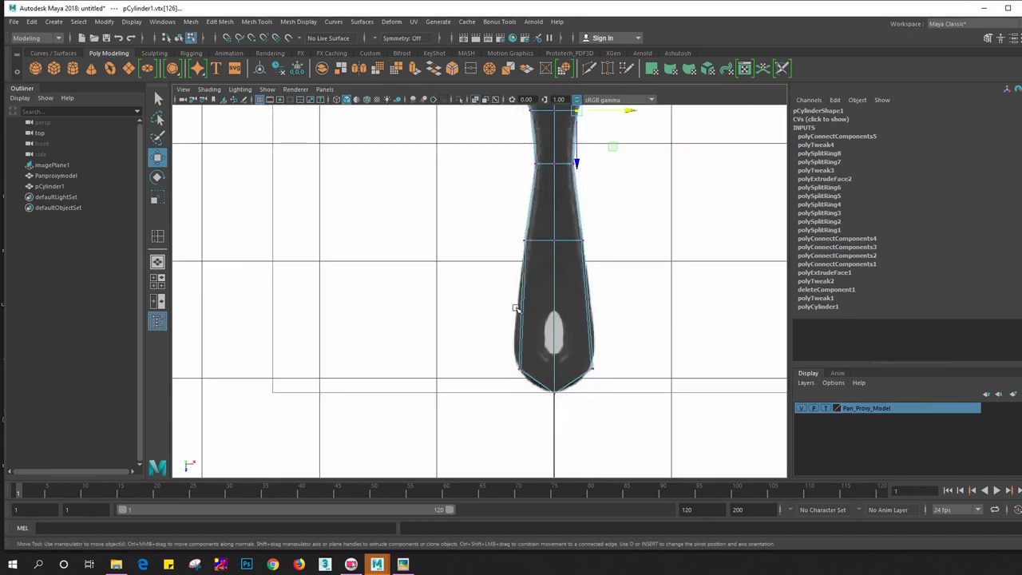
# Add a loop at the hanging hole, move it over the hole and select its side vertices
pyautogui.moveTo(516, 309); pyautogui.dragTo(502, 270, button='right')
pyautogui.moveTo(492, 311); pyautogui.dragTo(645, 318)
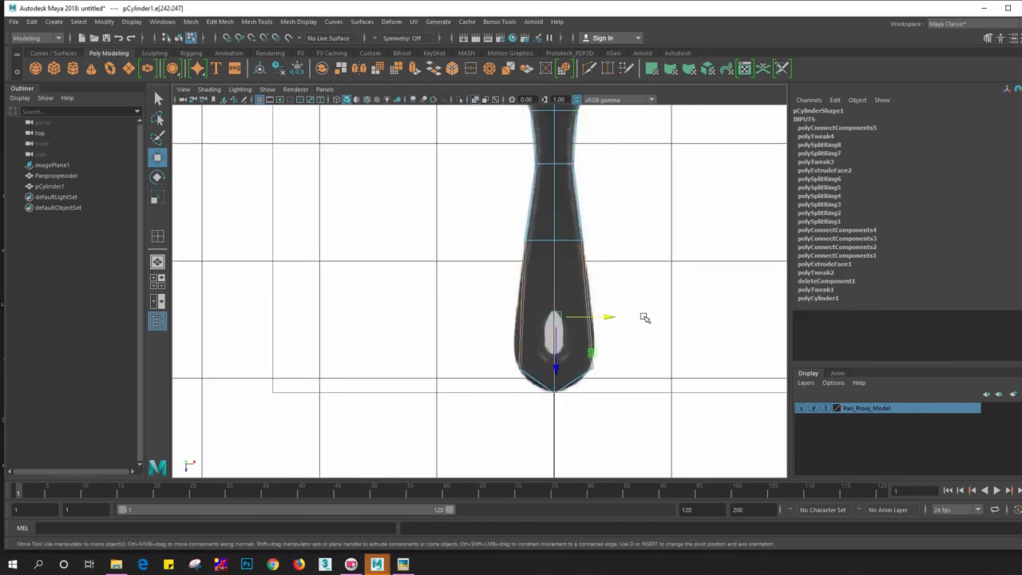
pyautogui.keyDown('shift'); pyautogui.moveTo(559, 329); pyautogui.dragTo(536, 468, button='right'); pyautogui.keyUp('shift')
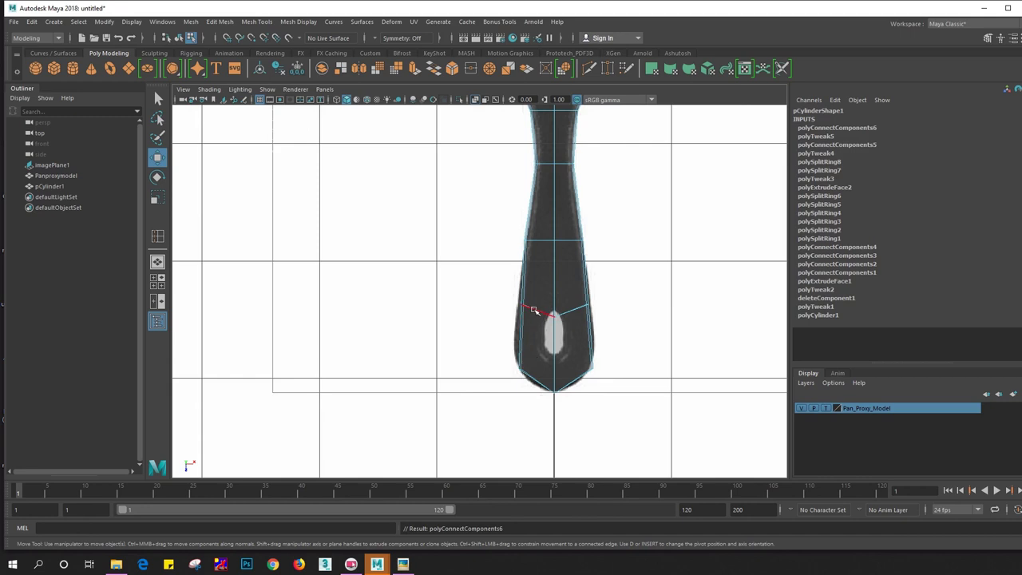
pyautogui.doubleClick(534, 310)
pyautogui.moveTo(557, 347); pyautogui.dragTo(557, 366)
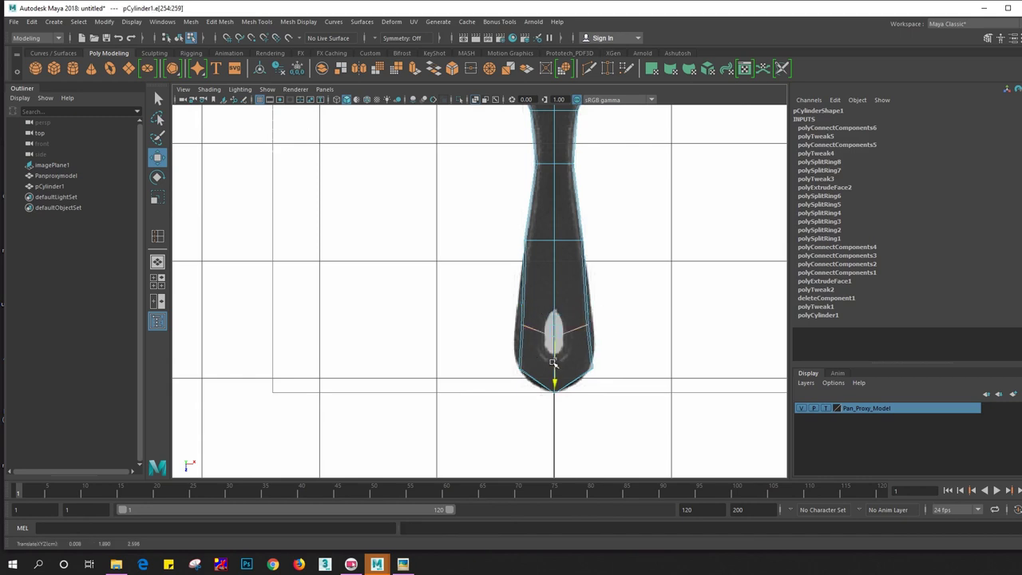
pyautogui.moveTo(499, 319)
pyautogui.mouseDown(button='right')
pyautogui.moveTo(527, 309)
pyautogui.moveTo(485, 302)
pyautogui.mouseUp(button='right')
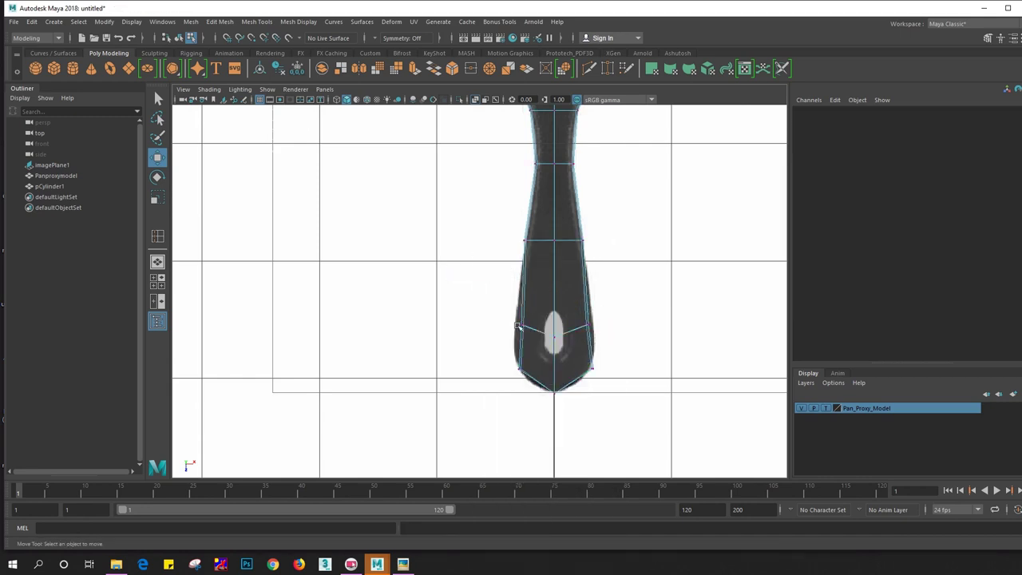
pyautogui.moveTo(513, 319); pyautogui.dragTo(600, 331)
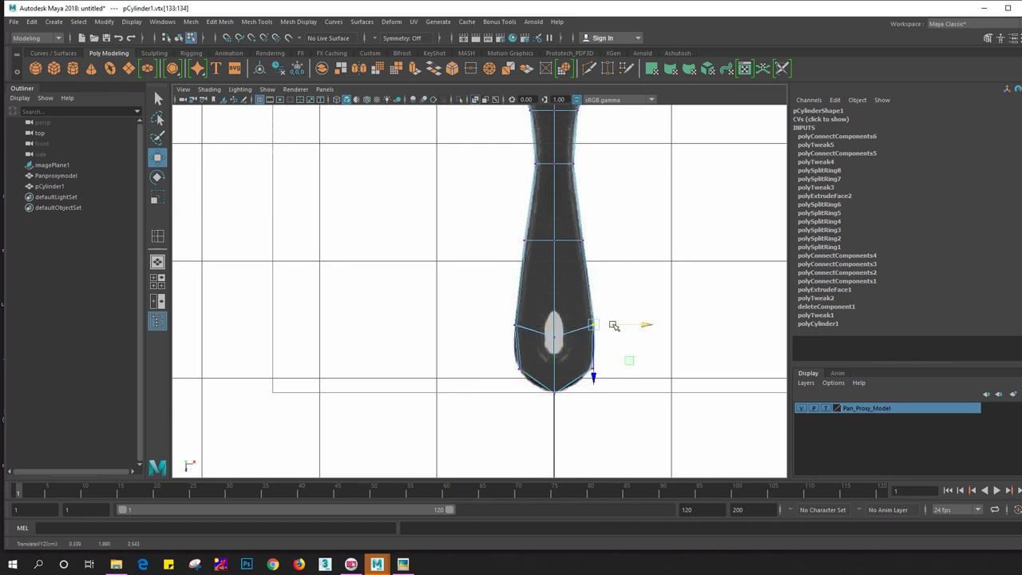
# Select the rim face facing the small helper handle opposite the main handle
pyautogui.scroll(3, 555, 282)
pyautogui.scroll(2, 541, 400)
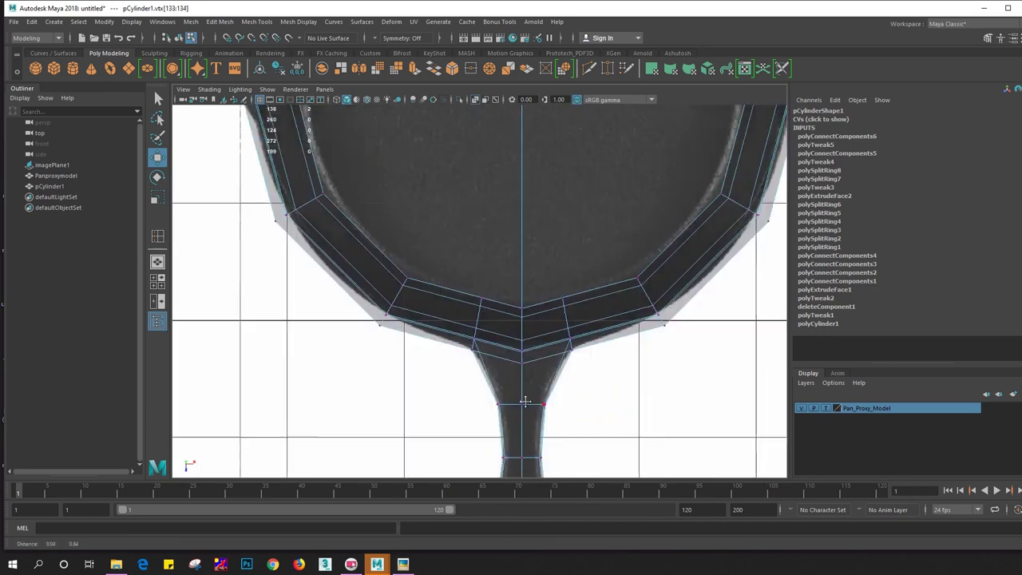
pyautogui.scroll(2, 479, 365)
pyautogui.scroll(2, 477, 473)
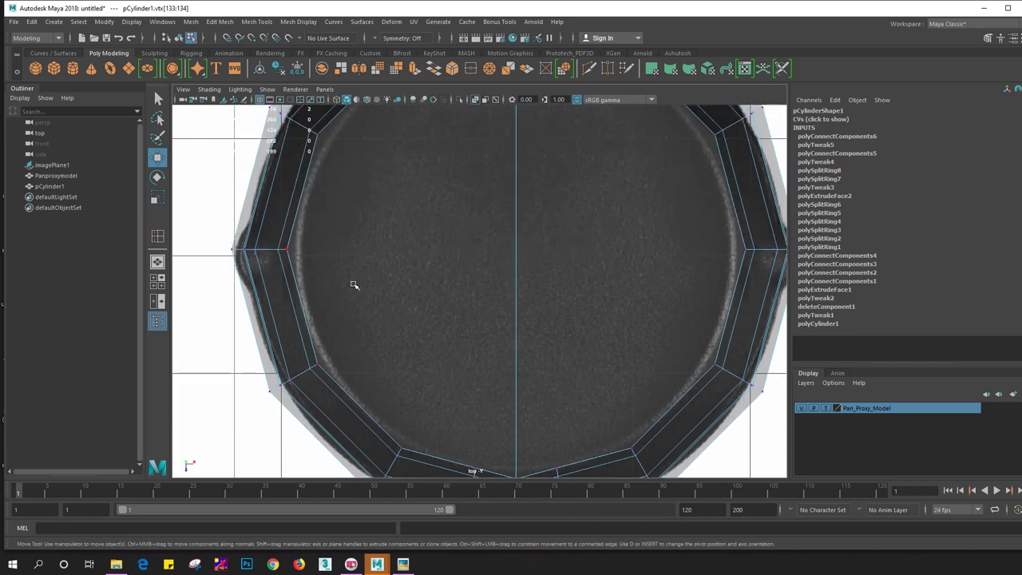
pyautogui.moveTo(355, 285)
pyautogui.keyDown('alt'); pyautogui.mouseDown(button='middle')
pyautogui.moveTo(365, 417)
pyautogui.moveTo(407, 317)
pyautogui.moveTo(405, 333)
pyautogui.mouseUp(button='middle'); pyautogui.keyUp('alt')
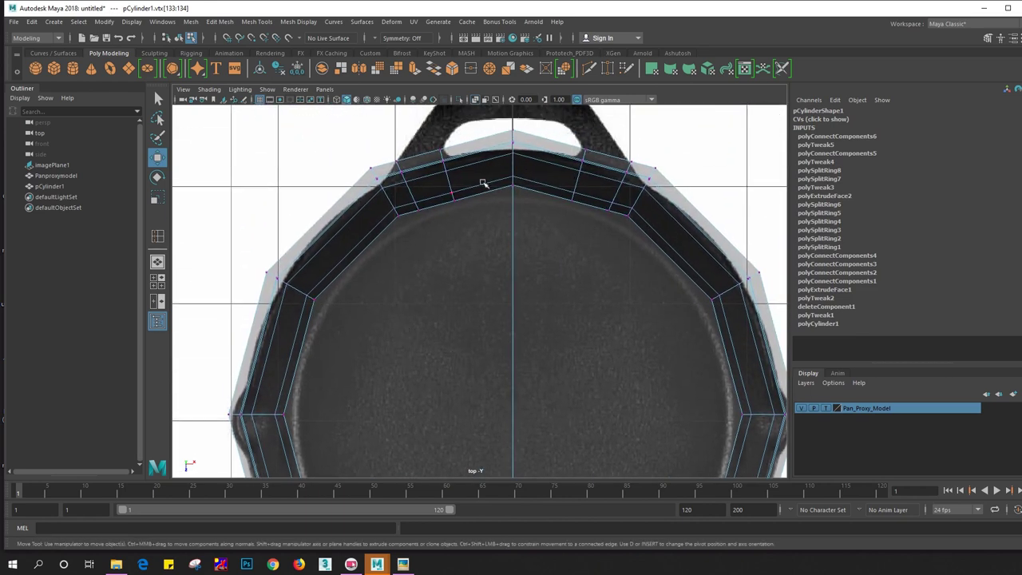
pyautogui.press('space')
pyautogui.moveTo(421, 205)
pyautogui.mouseDown()
pyautogui.moveTo(397, 202)
pyautogui.moveTo(473, 251)
pyautogui.mouseUp()
pyautogui.rightClick(473, 251)
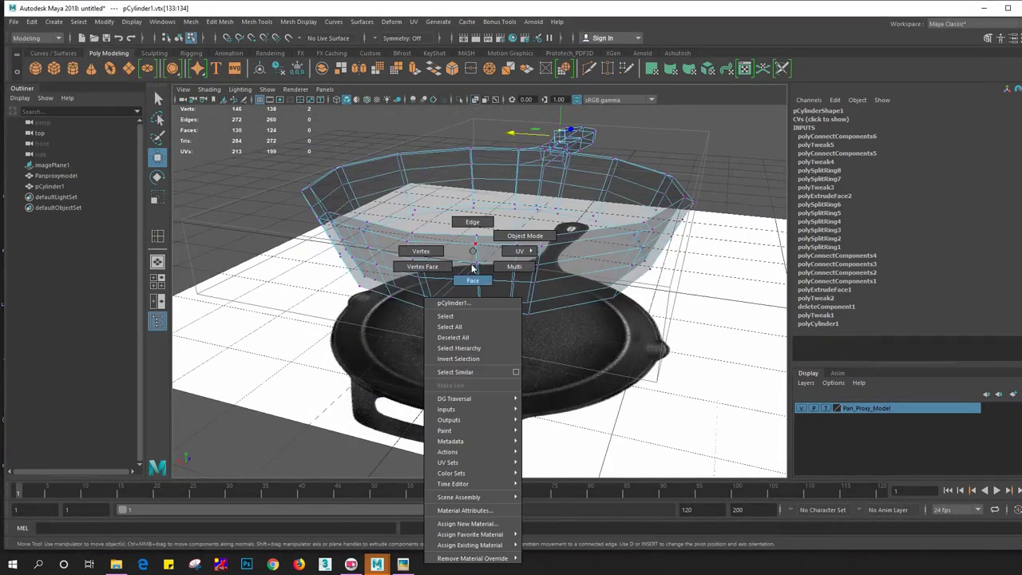
pyautogui.moveTo(473, 270); pyautogui.dragTo(473, 280, button='right')
pyautogui.click(435, 264)
pyautogui.moveTo(436, 264)
pyautogui.keyDown('alt'); pyautogui.mouseDown()
pyautogui.moveTo(488, 240)
pyautogui.moveTo(538, 295)
pyautogui.moveTo(586, 275)
pyautogui.moveTo(541, 278)
pyautogui.mouseUp(); pyautogui.keyUp('alt')
pyautogui.press('space')
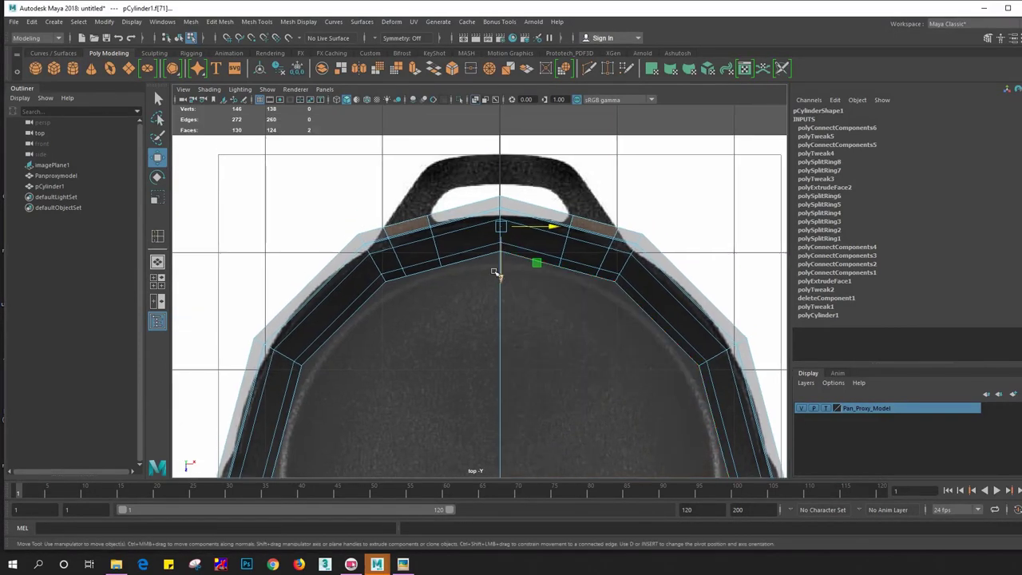
# Extrude two arms from the rim toward the helper handle and select both end faces
pyautogui.keyDown('shift'); pyautogui.moveTo(496, 273); pyautogui.dragTo(496, 261, button='right'); pyautogui.keyUp('shift')
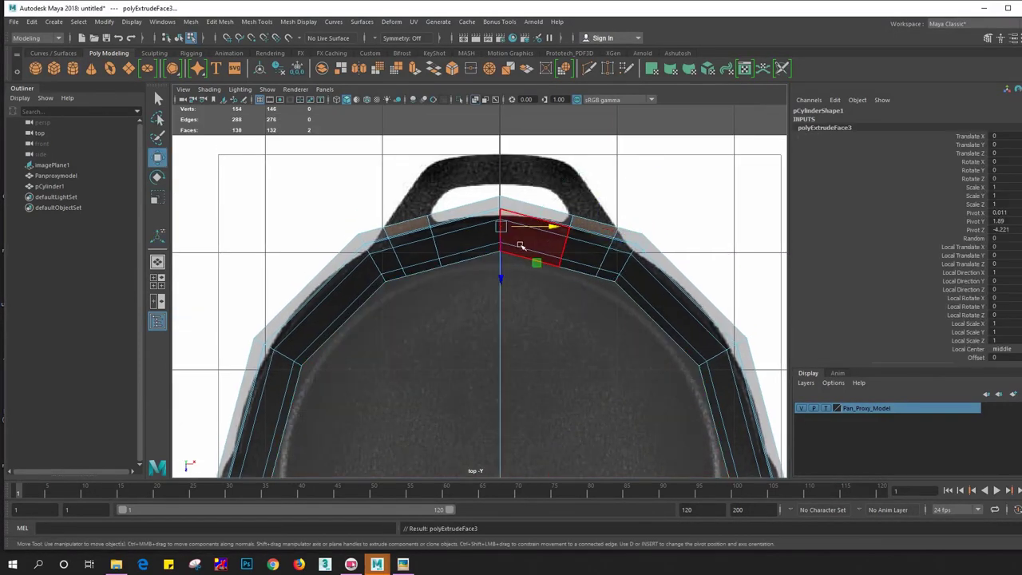
pyautogui.moveTo(496, 260)
pyautogui.mouseDown()
pyautogui.moveTo(495, 232)
pyautogui.moveTo(383, 223)
pyautogui.moveTo(518, 240)
pyautogui.mouseUp()
pyautogui.press('space')
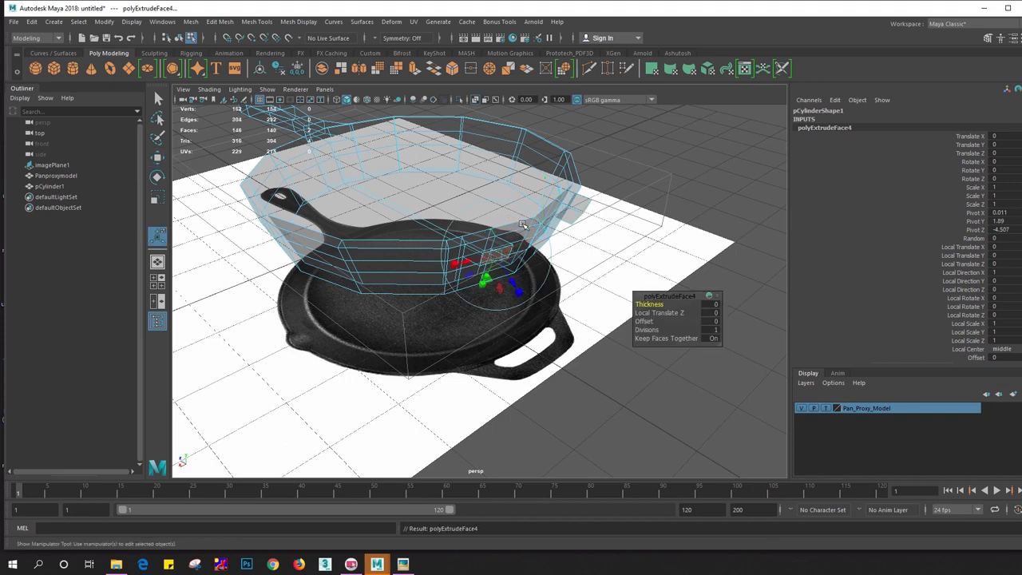
pyautogui.moveTo(519, 226)
pyautogui.keyDown('shift'); pyautogui.mouseDown()
pyautogui.moveTo(551, 260)
pyautogui.moveTo(548, 293)
pyautogui.mouseUp(); pyautogui.keyUp('shift')
pyautogui.hotkey('ctrl', 'e')
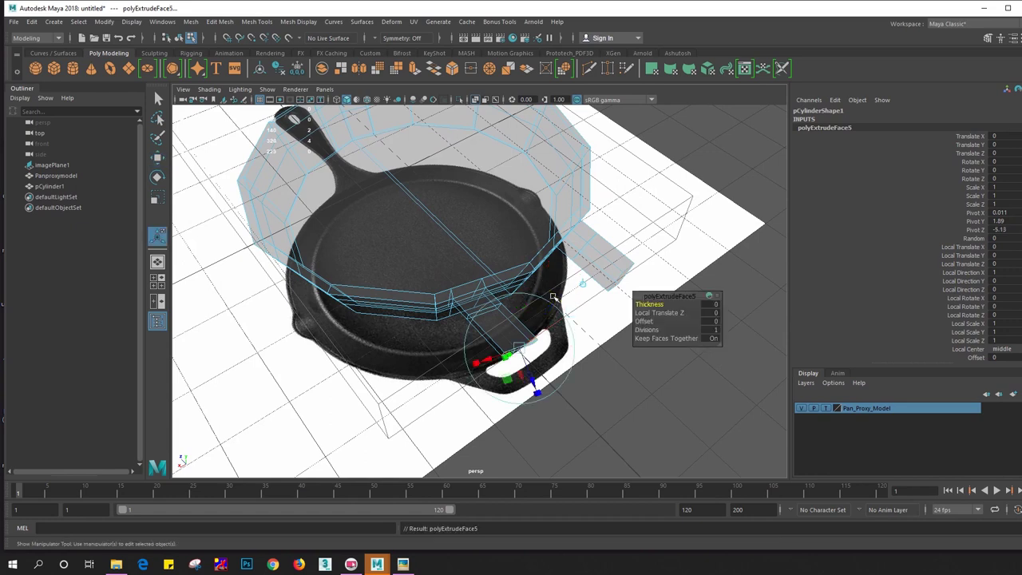
pyautogui.press('w')
pyautogui.keyDown('alt'); pyautogui.moveTo(553, 297); pyautogui.dragTo(555, 285); pyautogui.keyUp('alt')
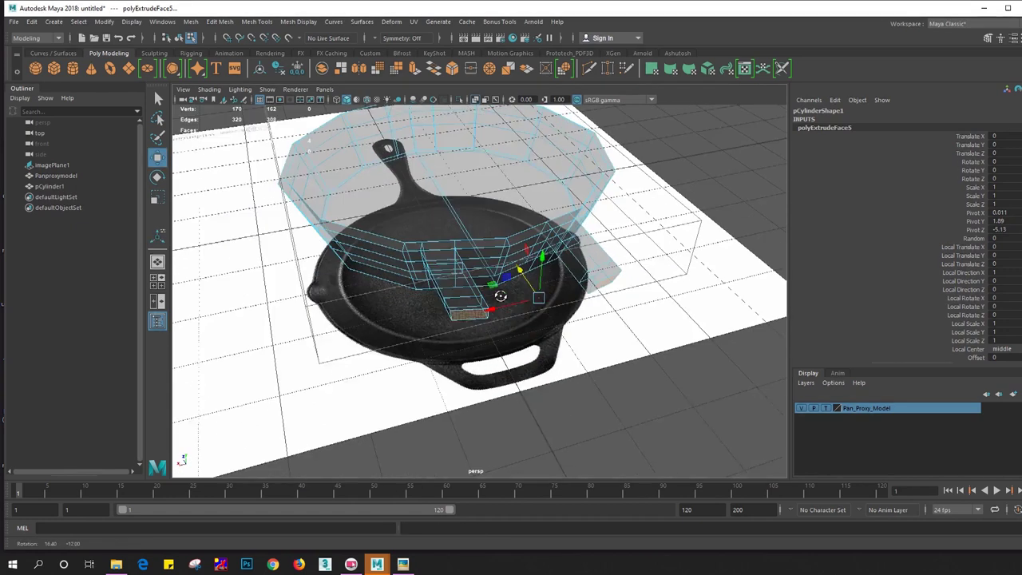
pyautogui.click(581, 283)
pyautogui.keyDown('alt'); pyautogui.moveTo(496, 307); pyautogui.dragTo(371, 269); pyautogui.keyUp('alt')
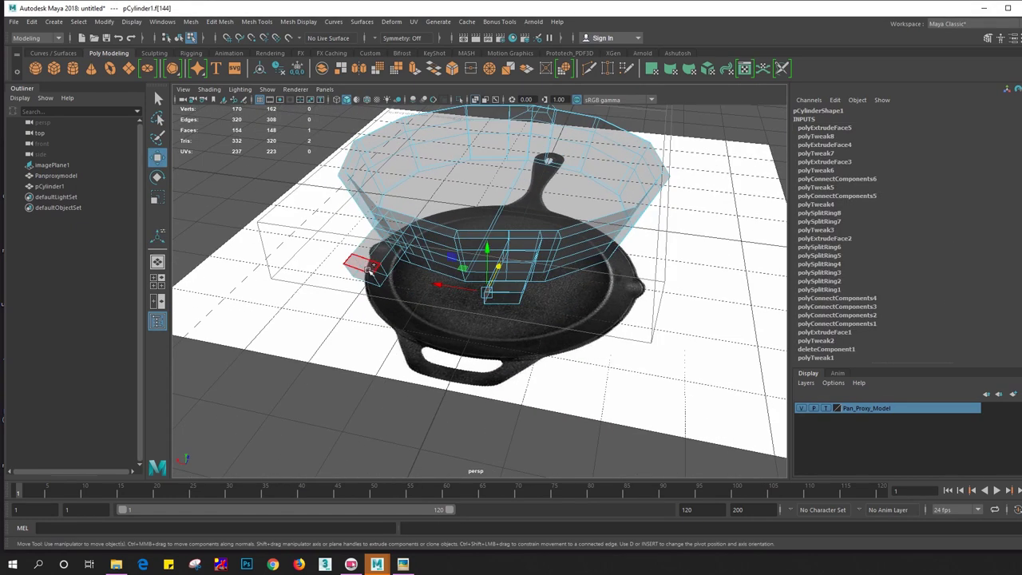
pyautogui.click(382, 277)
pyautogui.keyDown('shift'); pyautogui.moveTo(373, 265); pyautogui.dragTo(355, 371, button='right'); pyautogui.keyUp('shift')
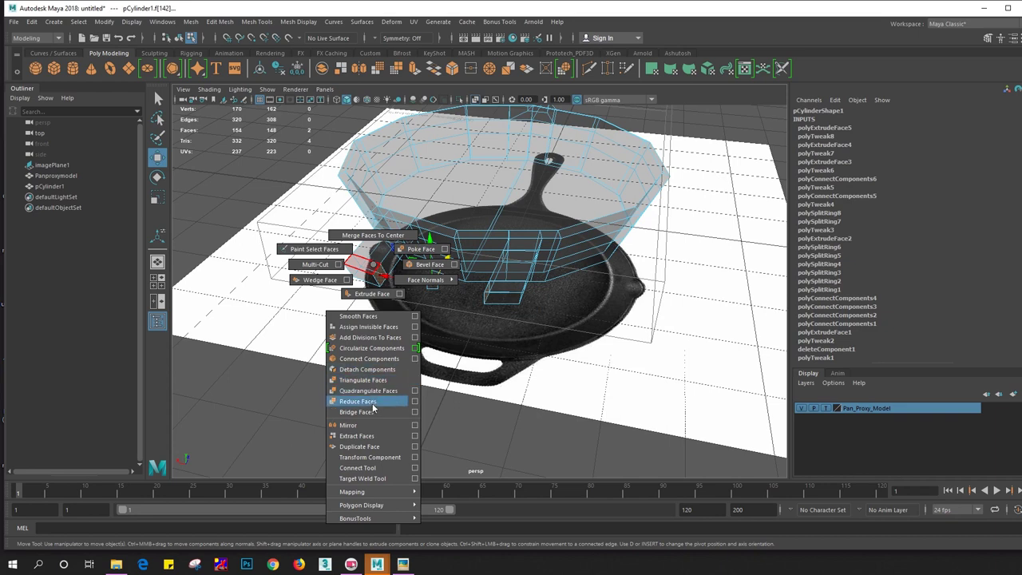
# Bridge the two arm end faces together to form the helper handle
pyautogui.click(356, 411)
pyautogui.keyDown('alt'); pyautogui.moveTo(502, 318); pyautogui.dragTo(532, 338); pyautogui.keyUp('alt')
pyautogui.press('space')
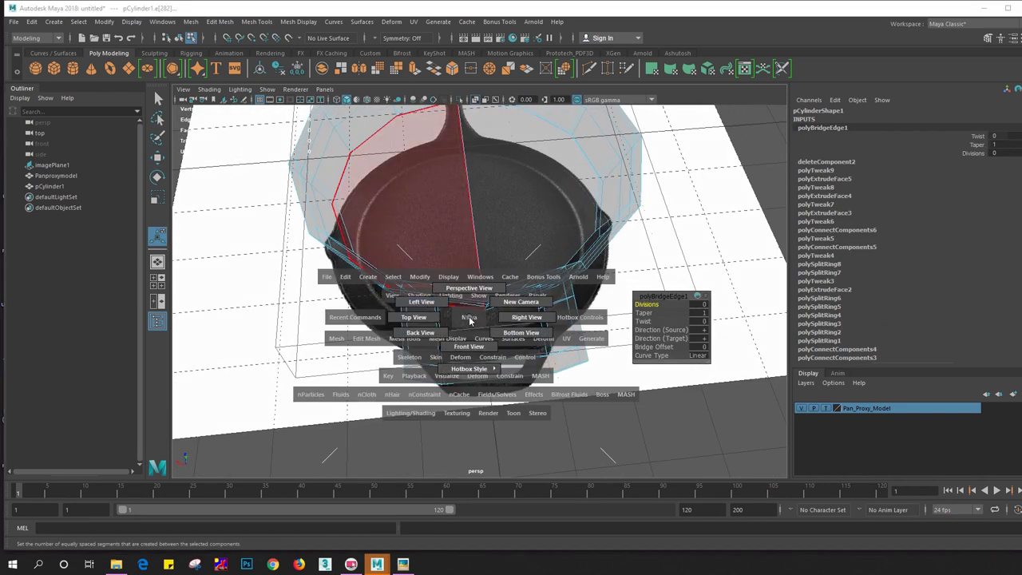
pyautogui.moveTo(468, 336); pyautogui.dragTo(423, 304)
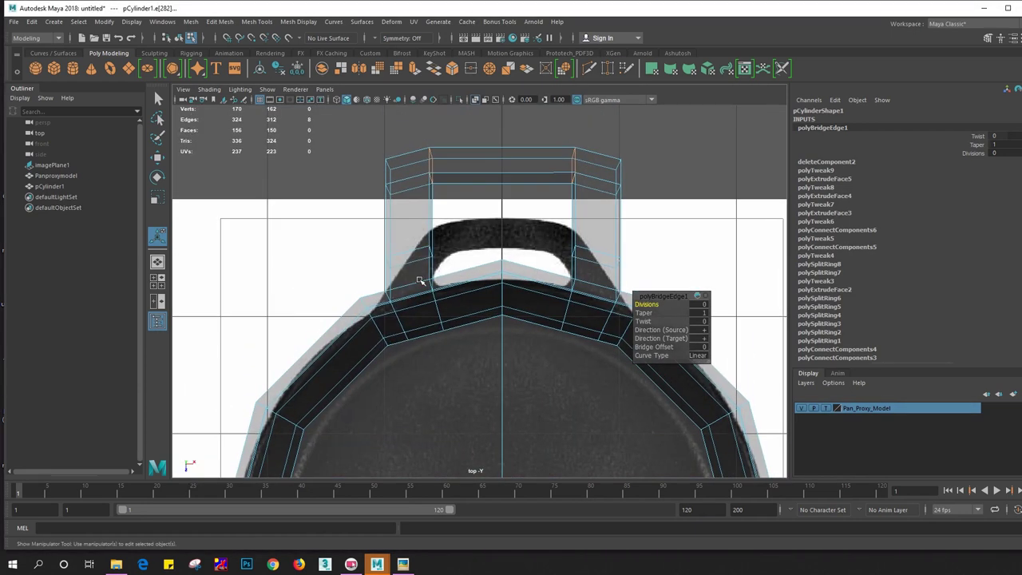
# Select the helper handle's edge loop and turn on topology-based symmetry
pyautogui.rightClick(399, 252)
pyautogui.click(382, 250)
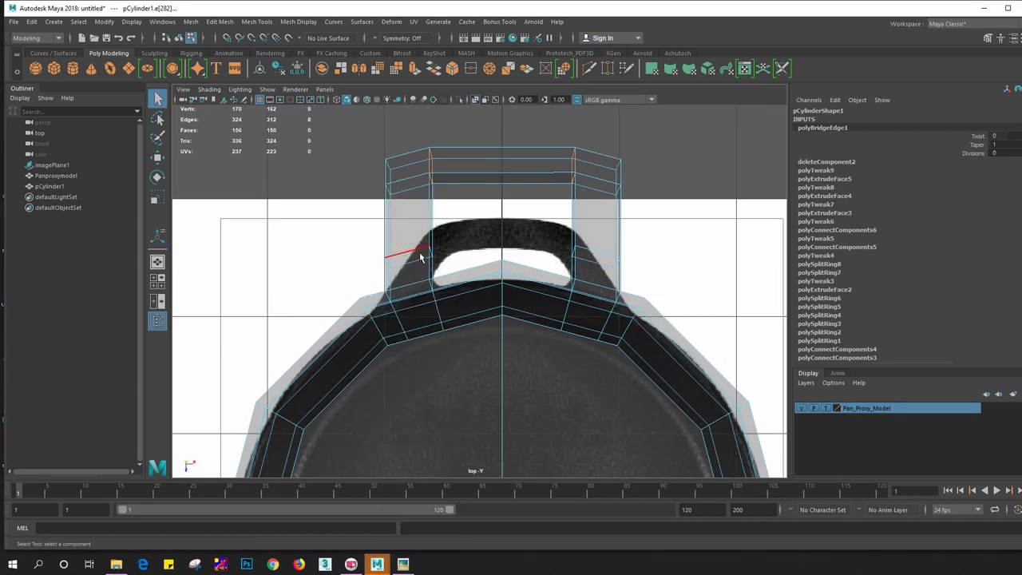
pyautogui.click(425, 243)
pyautogui.press('r')
pyautogui.click(408, 306)
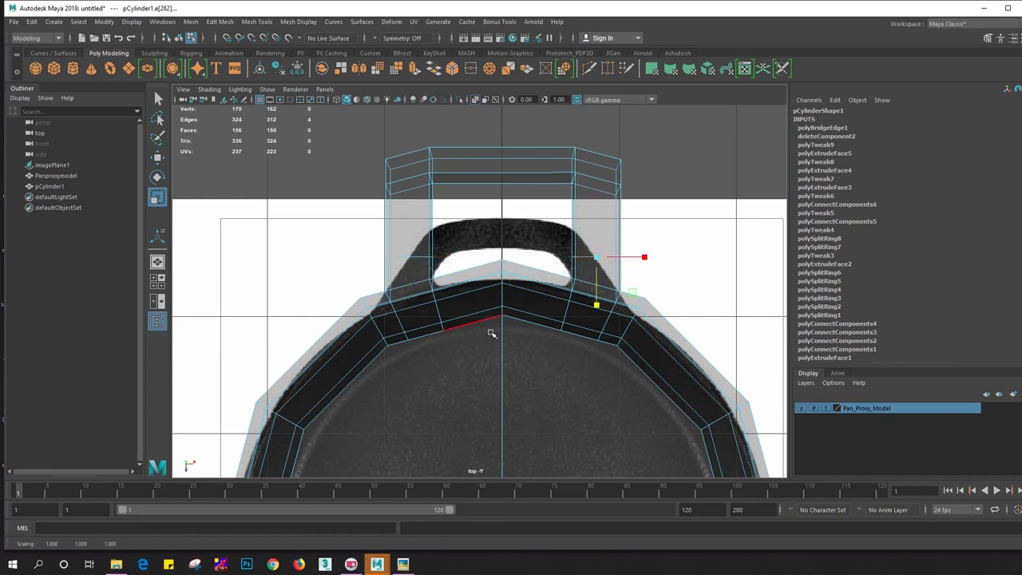
pyautogui.doubleClick(504, 350)
pyautogui.click(375, 39)
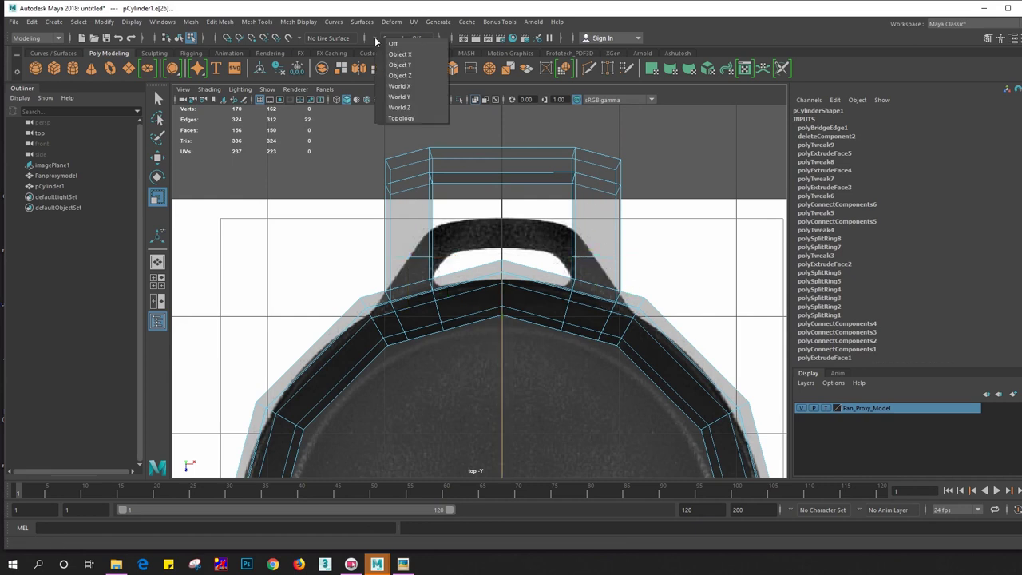
pyautogui.click(411, 121)
# Select the handle's top and two sloping edges and scale them upward, leveling them
pyautogui.moveTo(407, 188)
pyautogui.mouseDown(button='right')
pyautogui.moveTo(424, 190)
pyautogui.moveTo(407, 151)
pyautogui.mouseUp(button='right')
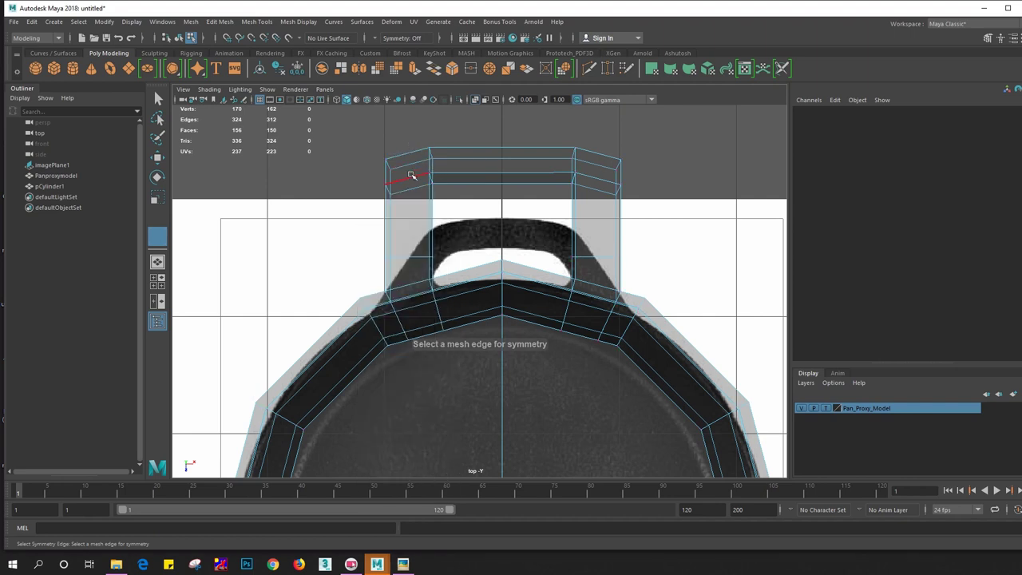
pyautogui.click(459, 174)
pyautogui.press('r')
pyautogui.keyDown('shift'); pyautogui.click(597, 187); pyautogui.keyUp('shift')
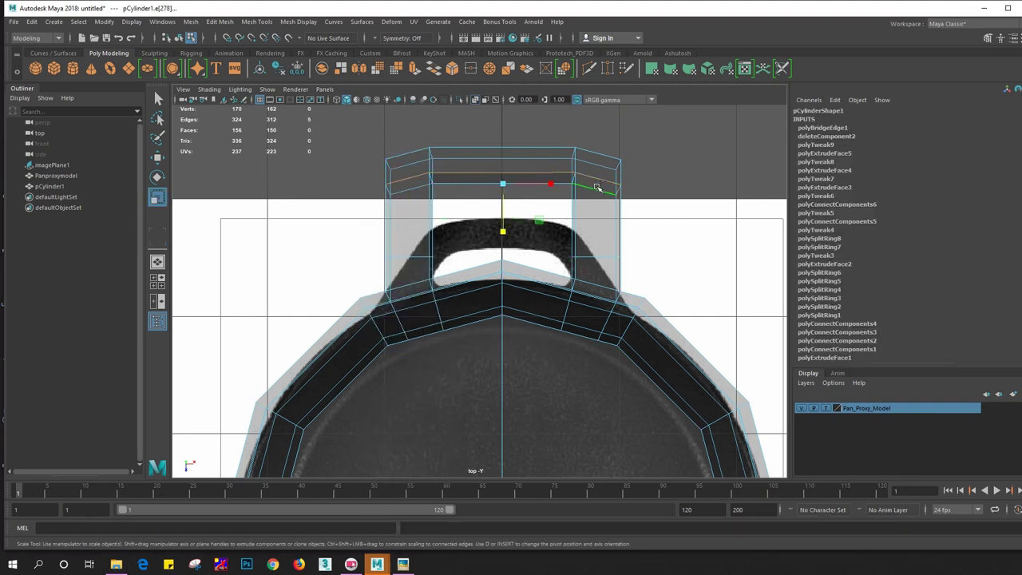
pyautogui.keyDown('shift'); pyautogui.click(408, 191); pyautogui.keyUp('shift')
pyautogui.moveTo(505, 232); pyautogui.dragTo(503, 206)
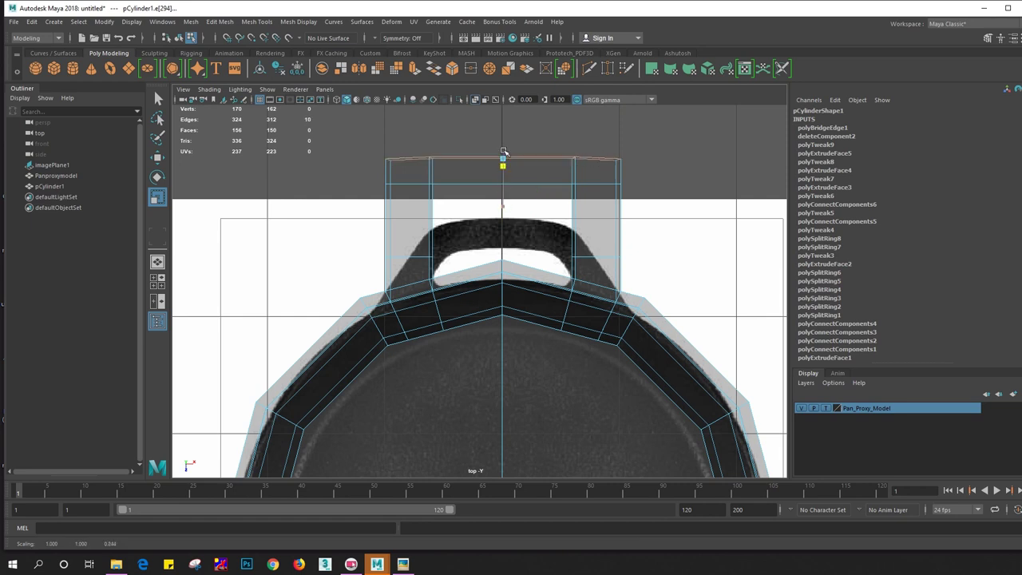
pyautogui.moveTo(489, 200); pyautogui.dragTo(384, 164, button='right')
pyautogui.scroll(2, 488, 219)
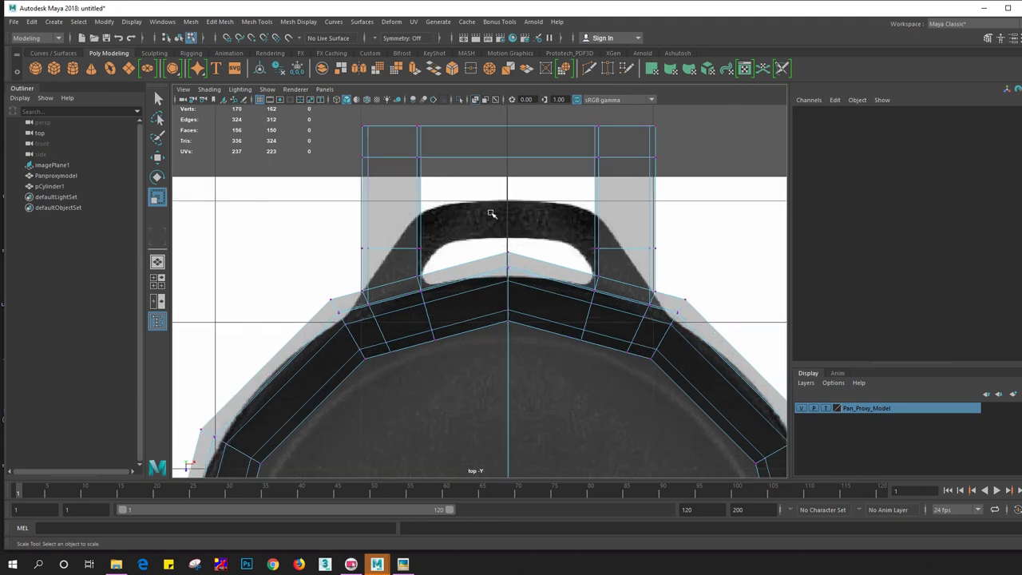
pyautogui.moveTo(448, 164)
pyautogui.mouseDown(button='right')
pyautogui.moveTo(449, 137)
pyautogui.moveTo(354, 150)
pyautogui.mouseUp(button='right')
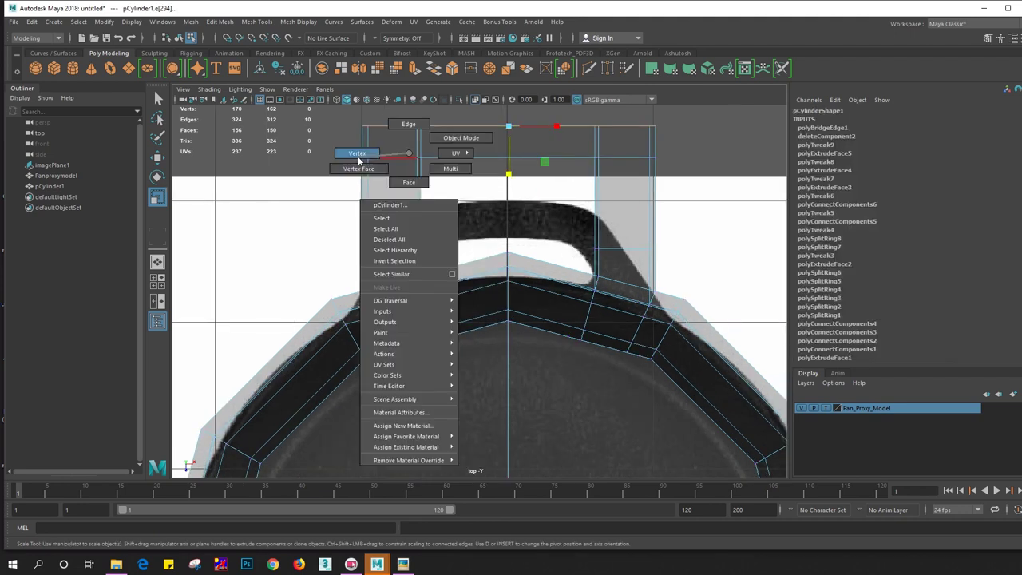
# Pull the handle's top centre vertex down to the opening and align the outer-left vertex with the outline
pyautogui.click(417, 157)
pyautogui.press('w')
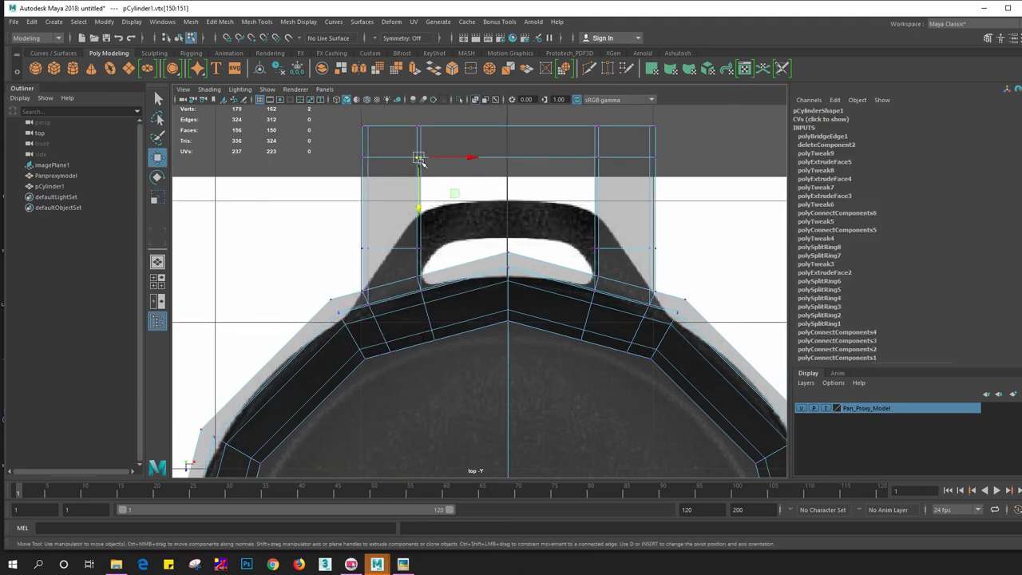
pyautogui.moveTo(418, 156)
pyautogui.mouseDown()
pyautogui.moveTo(450, 225)
pyautogui.moveTo(448, 241)
pyautogui.moveTo(415, 252)
pyautogui.mouseUp()
pyautogui.scroll(1, 443, 236)
pyautogui.click(404, 238)
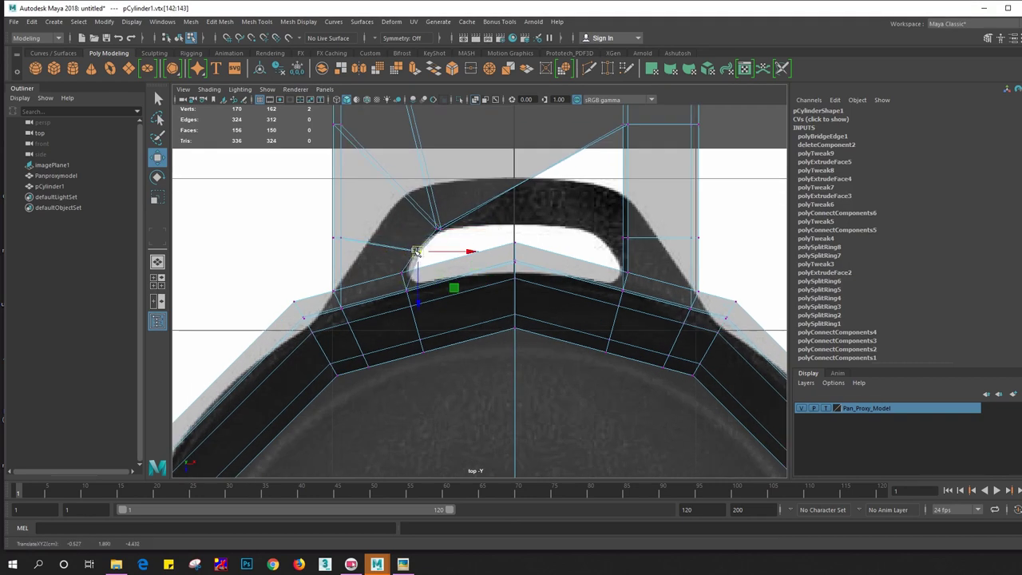
pyautogui.click(341, 238)
pyautogui.moveTo(341, 238); pyautogui.dragTo(362, 251)
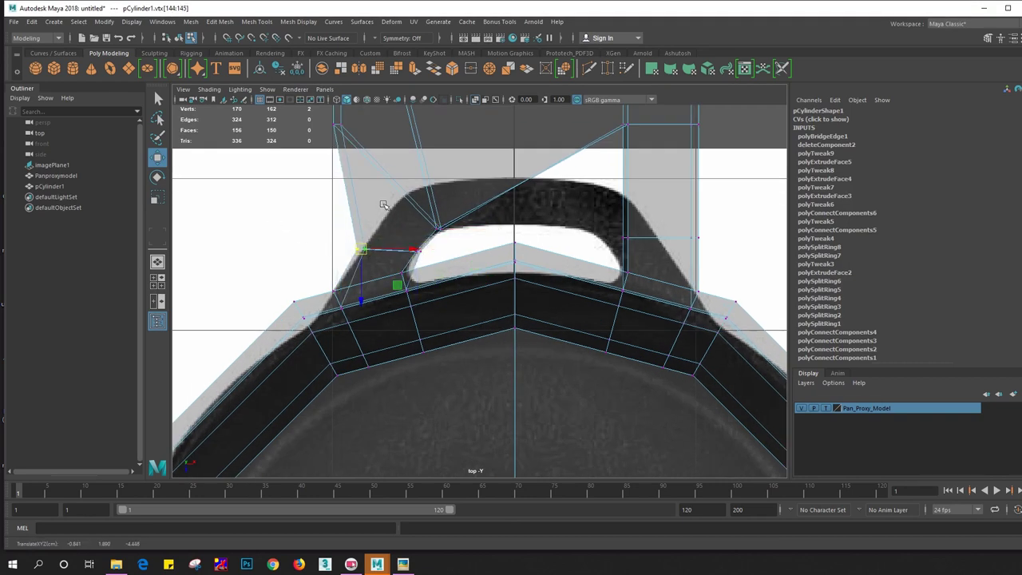
# Drag the top, left-edge and top-left spike handle vertices onto the reference handle outline
pyautogui.keyDown('alt'); pyautogui.moveTo(384, 205); pyautogui.dragTo(403, 301, button='middle'); pyautogui.keyUp('alt')
pyautogui.click(424, 175)
pyautogui.moveTo(424, 175); pyautogui.dragTo(480, 279)
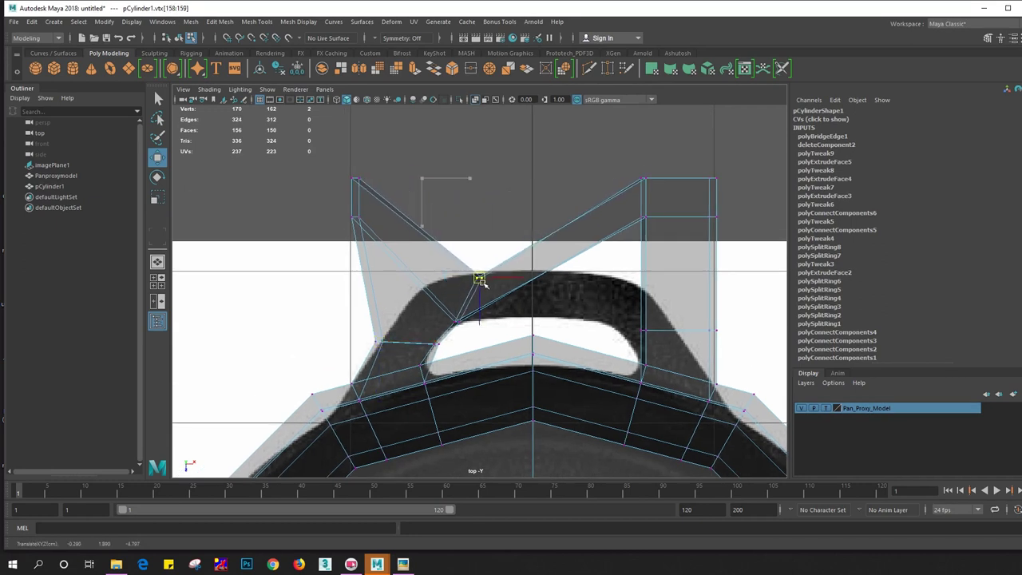
pyautogui.click(356, 218)
pyautogui.moveTo(355, 217)
pyautogui.mouseDown()
pyautogui.moveTo(383, 292)
pyautogui.moveTo(409, 312)
pyautogui.mouseUp()
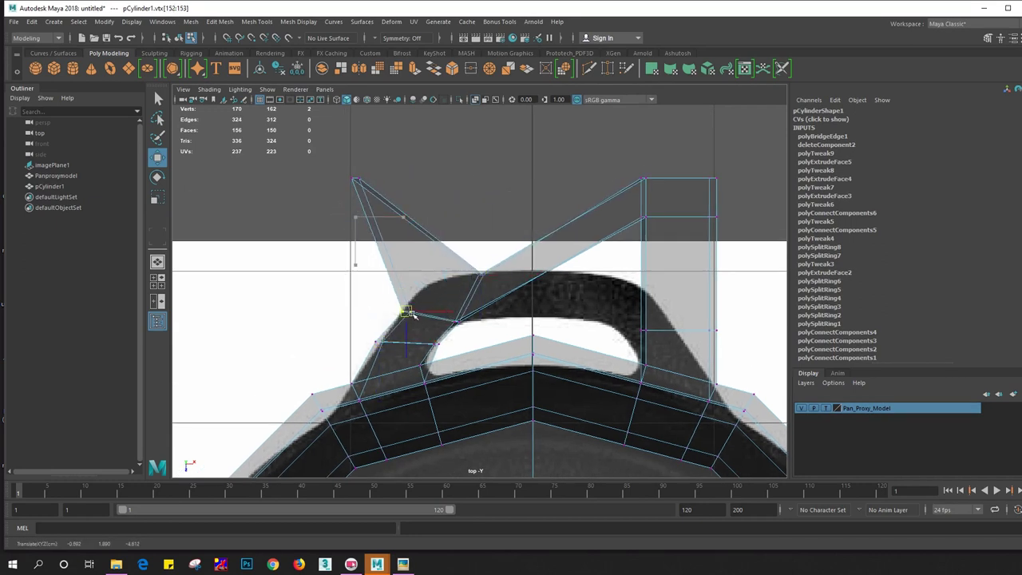
pyautogui.click(357, 179)
pyautogui.moveTo(356, 179); pyautogui.dragTo(435, 282)
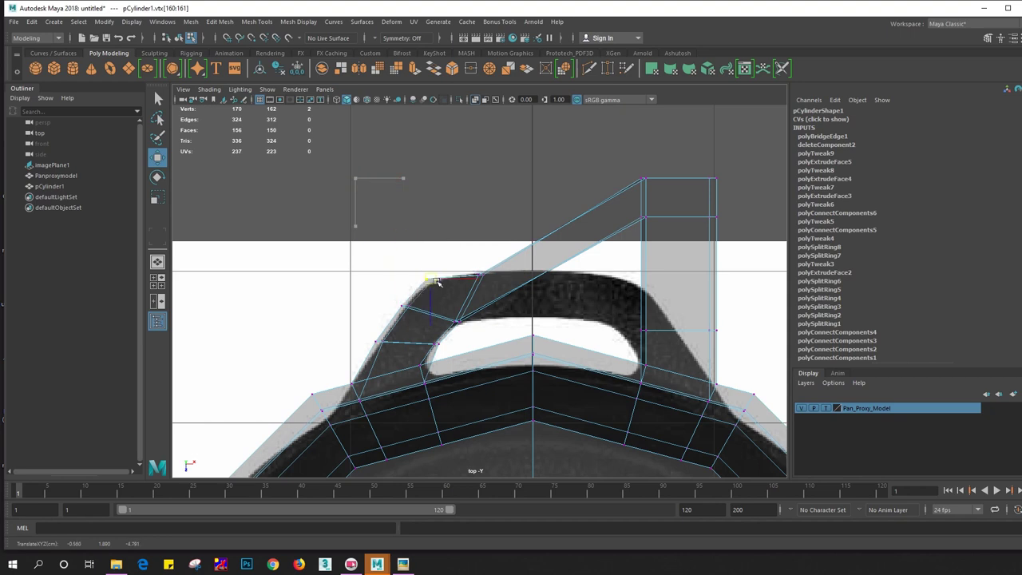
# Move the handle's right and upper corner vertices down-left onto the reference outline
pyautogui.keyDown('alt'); pyautogui.moveTo(607, 269); pyautogui.dragTo(537, 232, button='middle'); pyautogui.keyUp('alt')
pyautogui.click(571, 179)
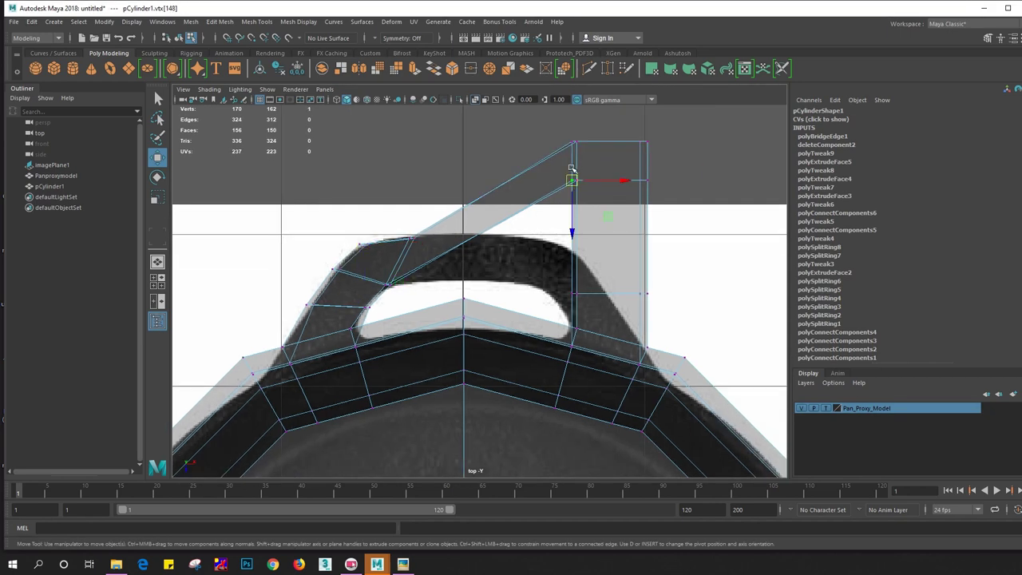
pyautogui.moveTo(574, 181)
pyautogui.mouseDown()
pyautogui.moveTo(518, 276)
pyautogui.moveTo(531, 284)
pyautogui.mouseUp()
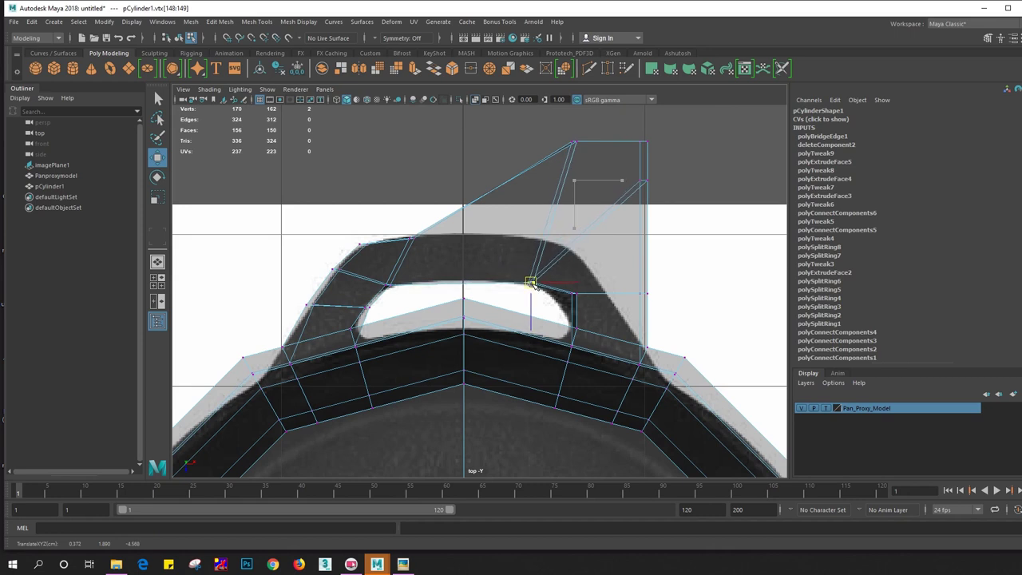
pyautogui.click(571, 141)
pyautogui.moveTo(571, 142); pyautogui.dragTo(540, 235)
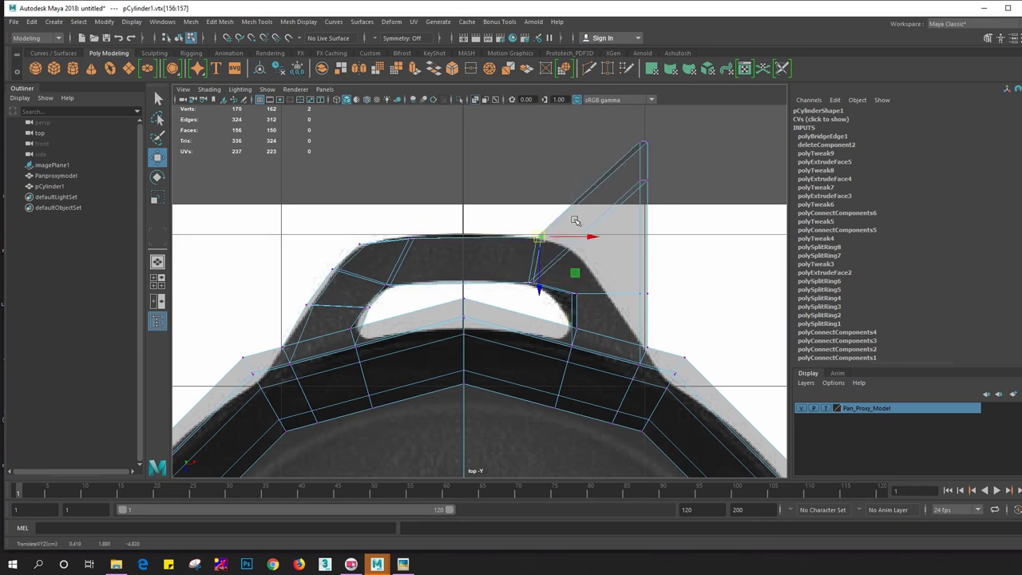
# Fit the upper-right, top spike and right-side handle vertices onto the handle outline
pyautogui.click(631, 157)
pyautogui.moveTo(673, 204); pyautogui.dragTo(580, 260)
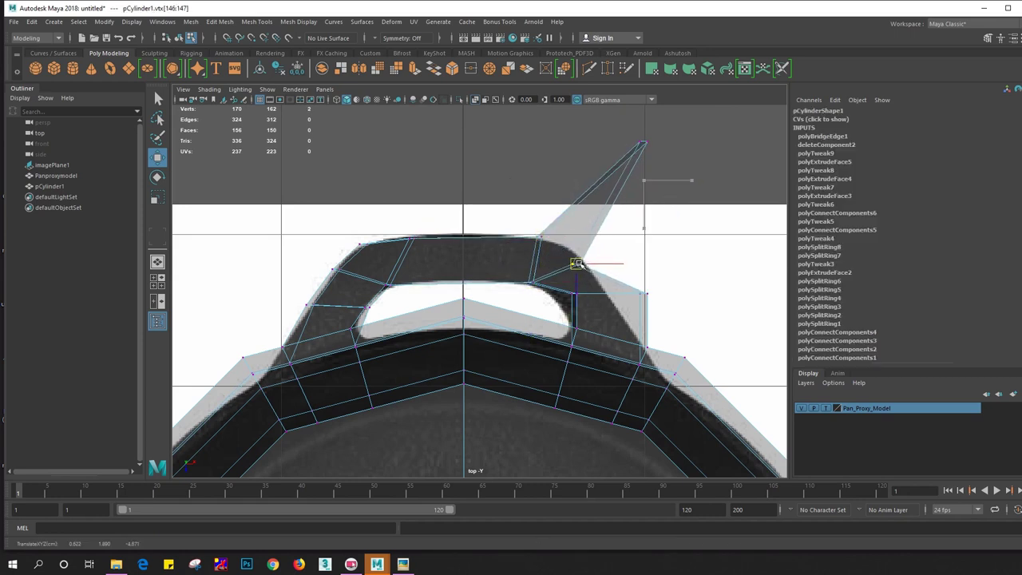
pyautogui.moveTo(638, 132)
pyautogui.mouseDown()
pyautogui.moveTo(654, 150)
pyautogui.moveTo(570, 226)
pyautogui.moveTo(564, 246)
pyautogui.moveTo(540, 239)
pyautogui.moveTo(547, 246)
pyautogui.mouseUp()
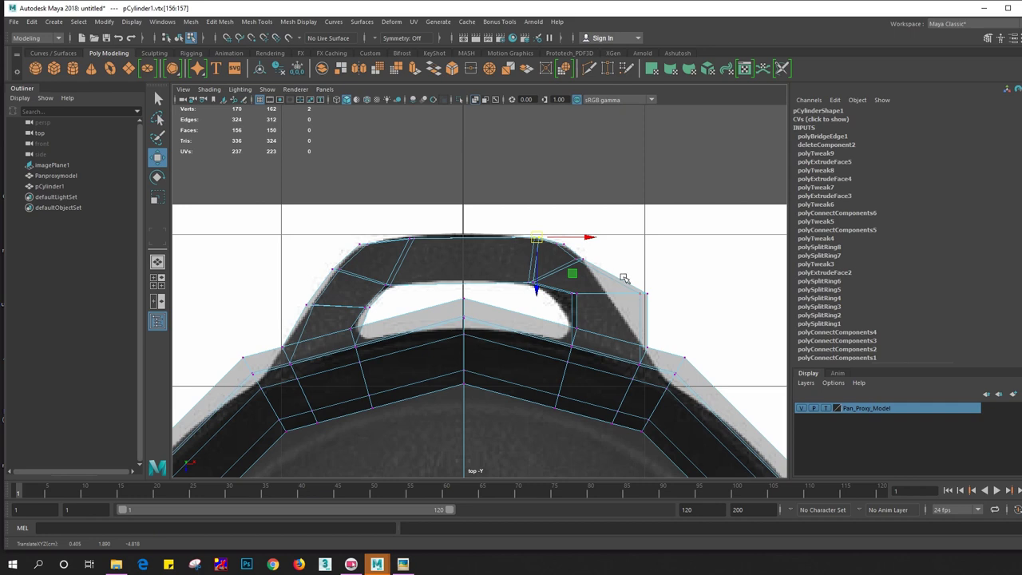
pyautogui.moveTo(625, 278)
pyautogui.mouseDown()
pyautogui.moveTo(662, 307)
pyautogui.moveTo(621, 297)
pyautogui.moveTo(614, 306)
pyautogui.mouseUp()
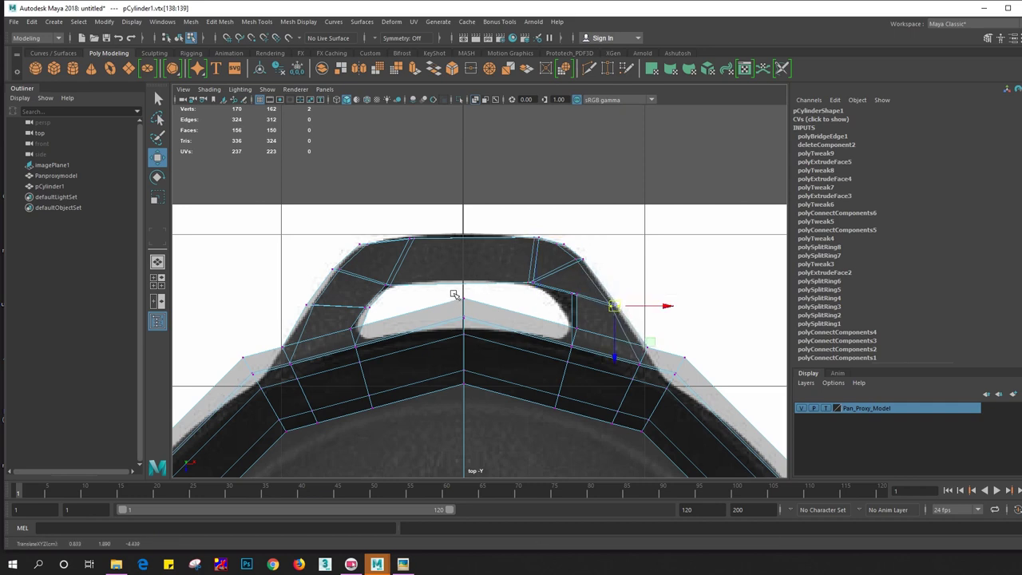
pyautogui.moveTo(453, 308)
pyautogui.mouseDown()
pyautogui.moveTo(478, 348)
pyautogui.moveTo(463, 364)
pyautogui.mouseUp()
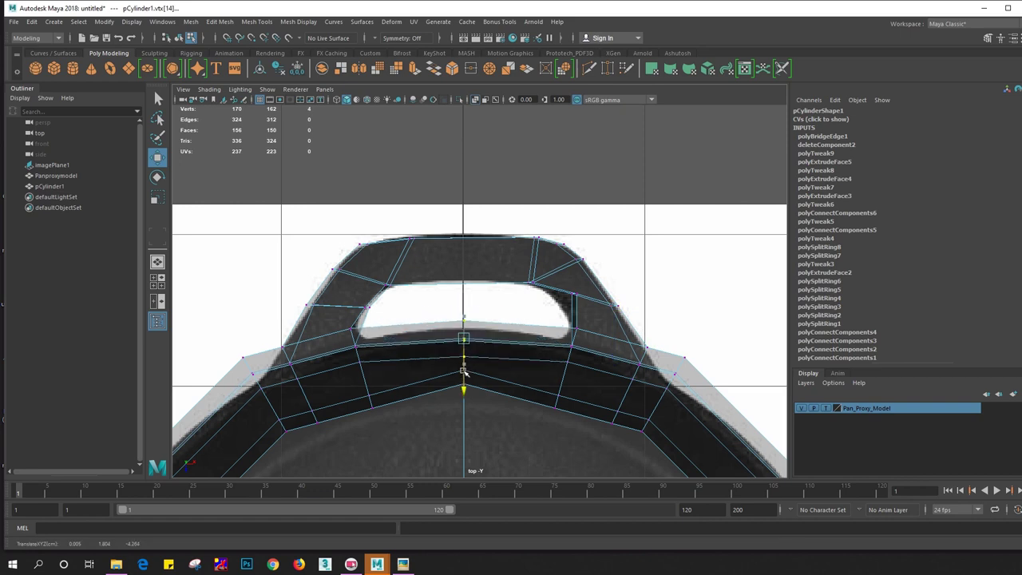
# Undo the stray central vertex move and preview the whole pan smoothed with its cage
pyautogui.hotkey('ctrl', 'z')
pyautogui.press('3')
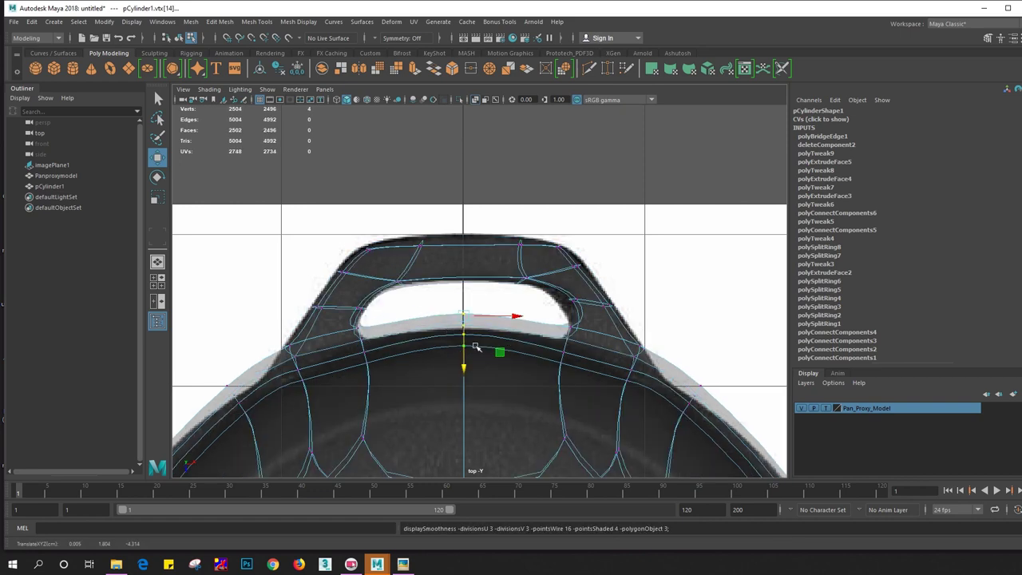
pyautogui.scroll(-3, 476, 348)
pyautogui.keyDown('alt'); pyautogui.moveTo(528, 389); pyautogui.dragTo(527, 187, button='middle'); pyautogui.keyUp('alt')
pyautogui.scroll(2, 639, 343)
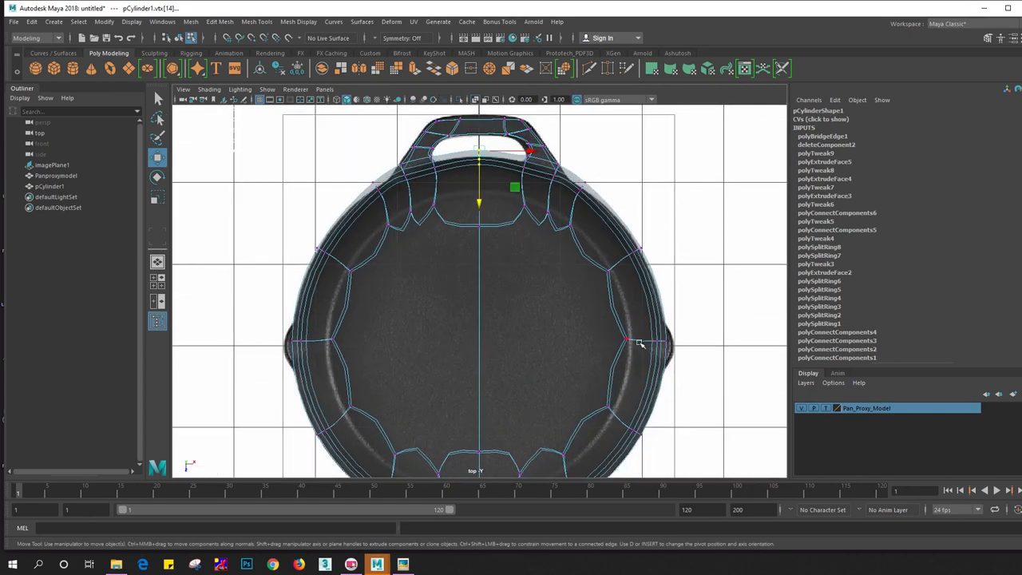
pyautogui.press('2')
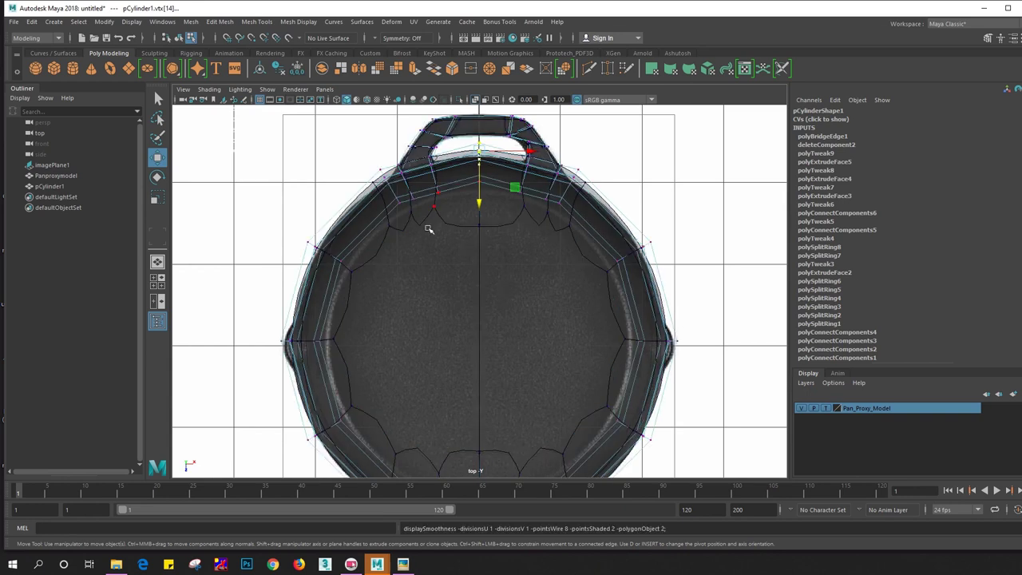
pyautogui.scroll(2, 409, 194)
pyautogui.scroll(2, 444, 262)
pyautogui.scroll(2, 444, 262)
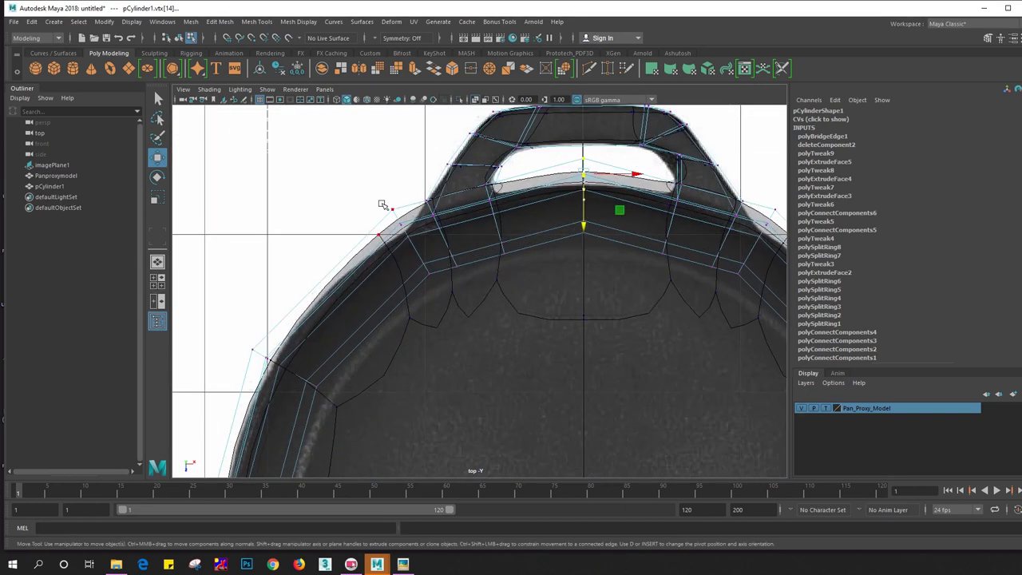
# Turn smoothing off and nudge the rim vertex beside the centre down, undoing the handle-base move
pyautogui.click(407, 242)
pyautogui.press('1')
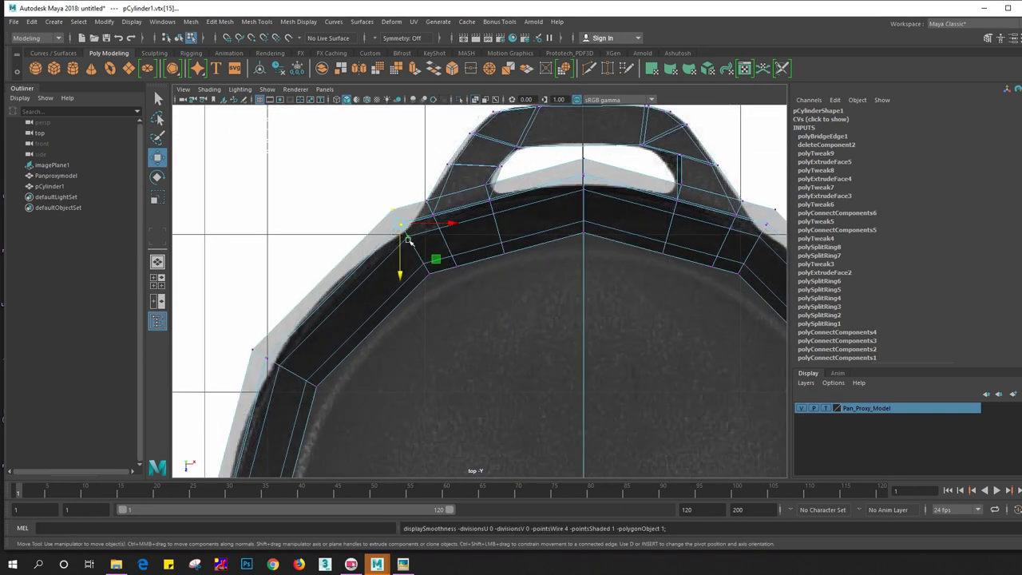
pyautogui.moveTo(405, 228); pyautogui.dragTo(406, 246)
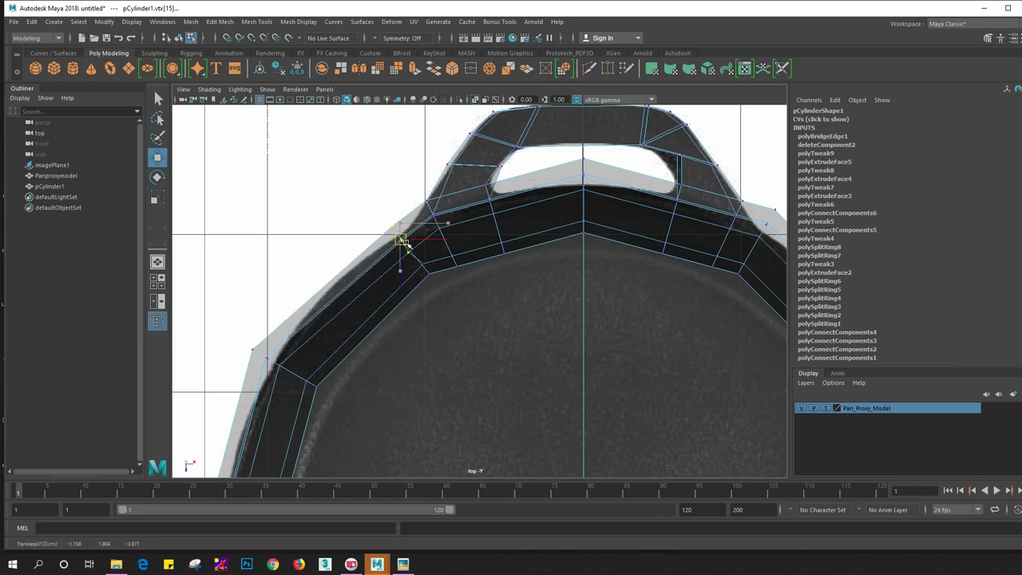
pyautogui.moveTo(412, 194)
pyautogui.mouseDown()
pyautogui.moveTo(457, 244)
pyautogui.moveTo(431, 236)
pyautogui.moveTo(435, 244)
pyautogui.mouseUp()
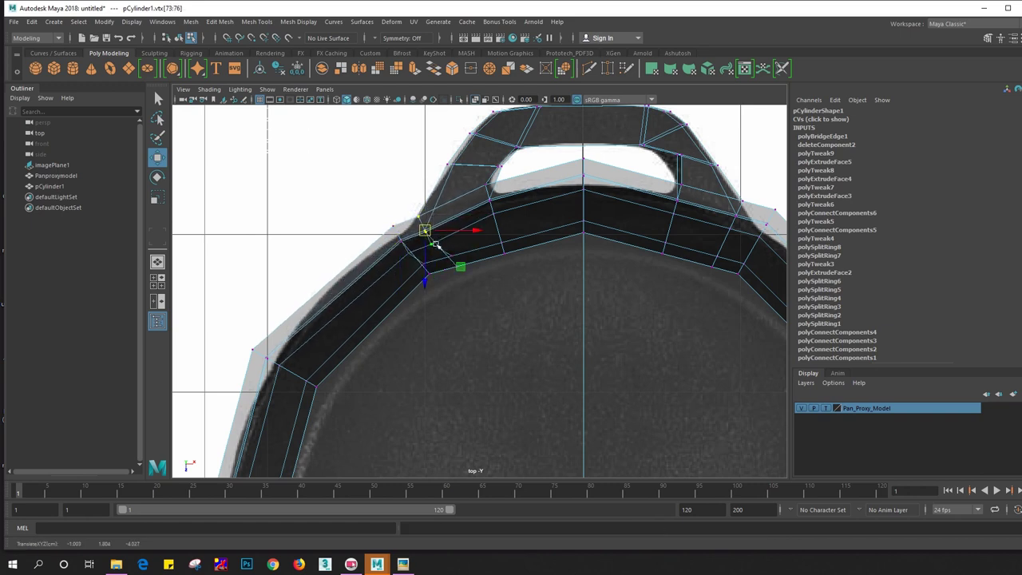
pyautogui.hotkey('ctrl', 'z')
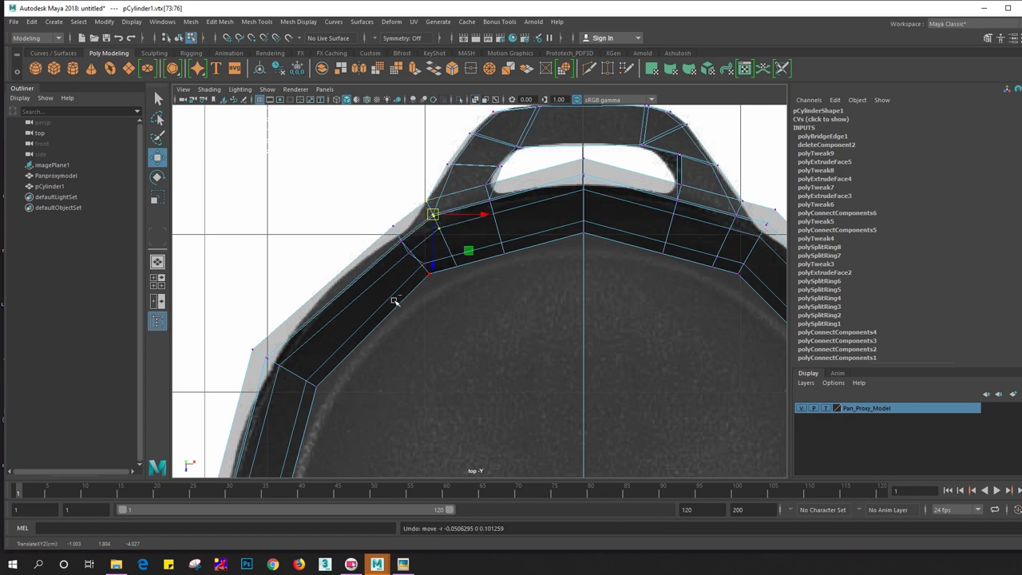
# Try pushing the inner-edge centre vertex down, check it smoothed, then undo it
pyautogui.keyDown('alt'); pyautogui.moveTo(521, 253); pyautogui.dragTo(479, 284, button='middle'); pyautogui.keyUp('alt')
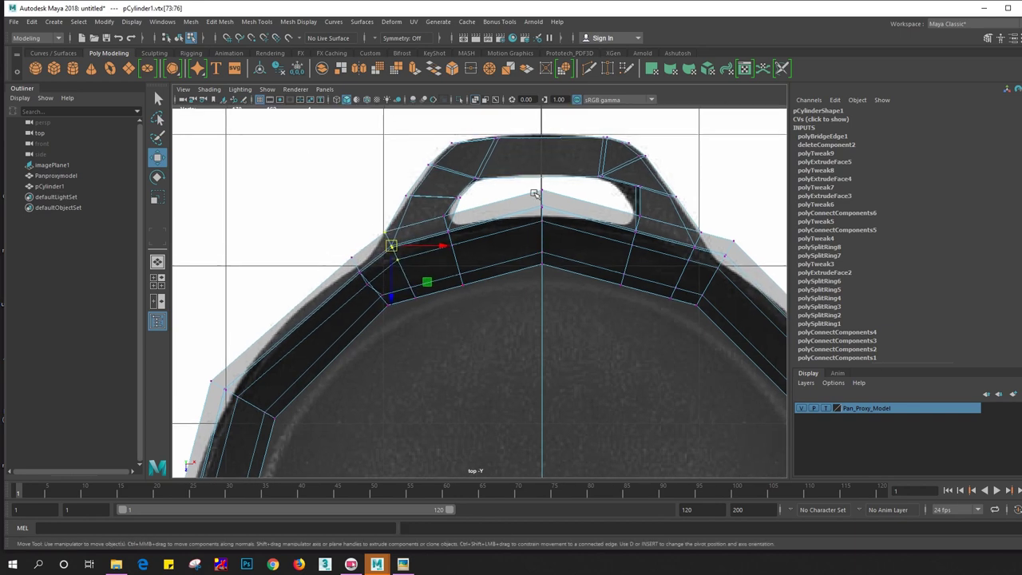
pyautogui.click(541, 206)
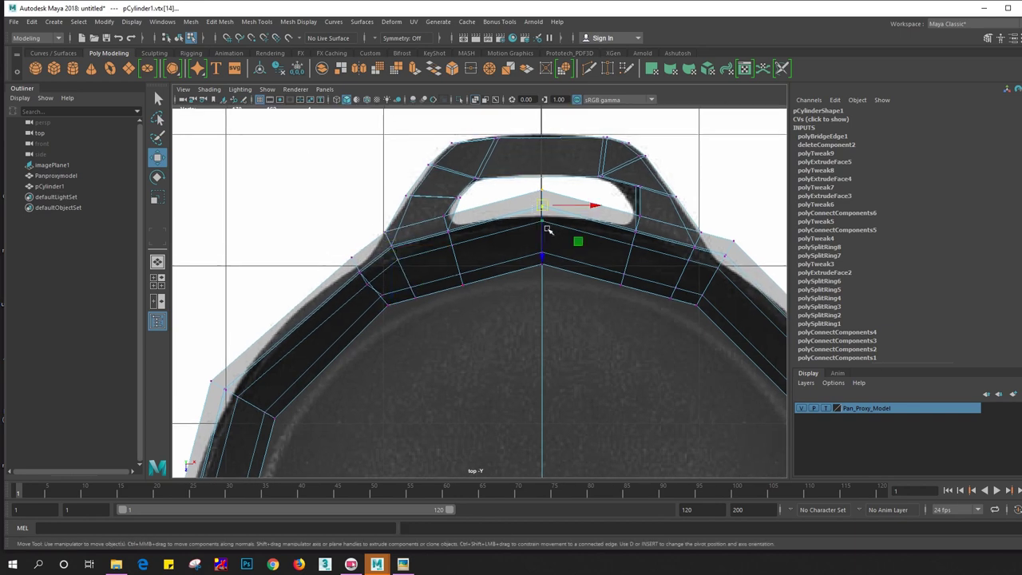
pyautogui.moveTo(543, 233); pyautogui.dragTo(543, 249)
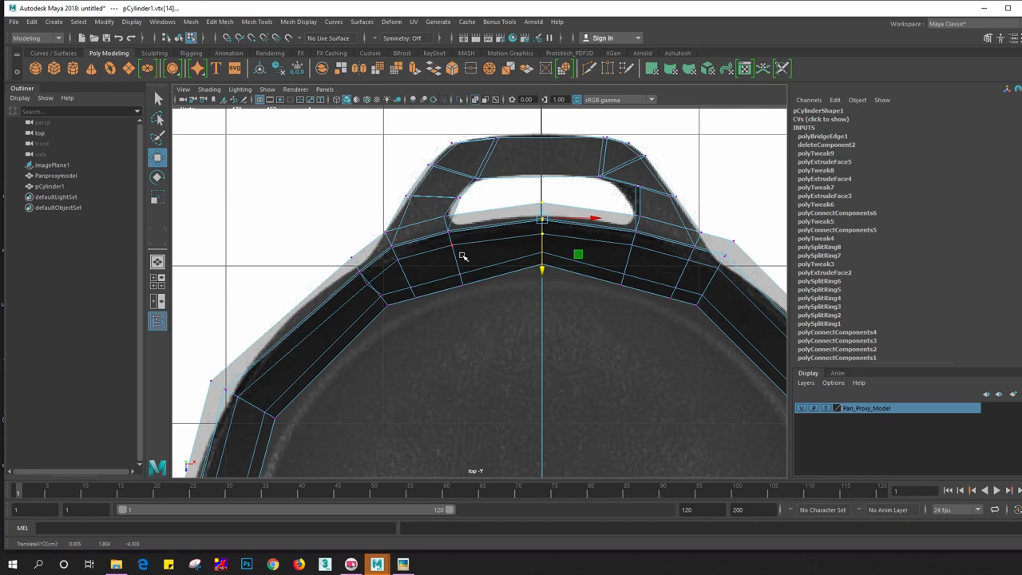
pyautogui.press('3')
pyautogui.hotkey('ctrl', 'z')
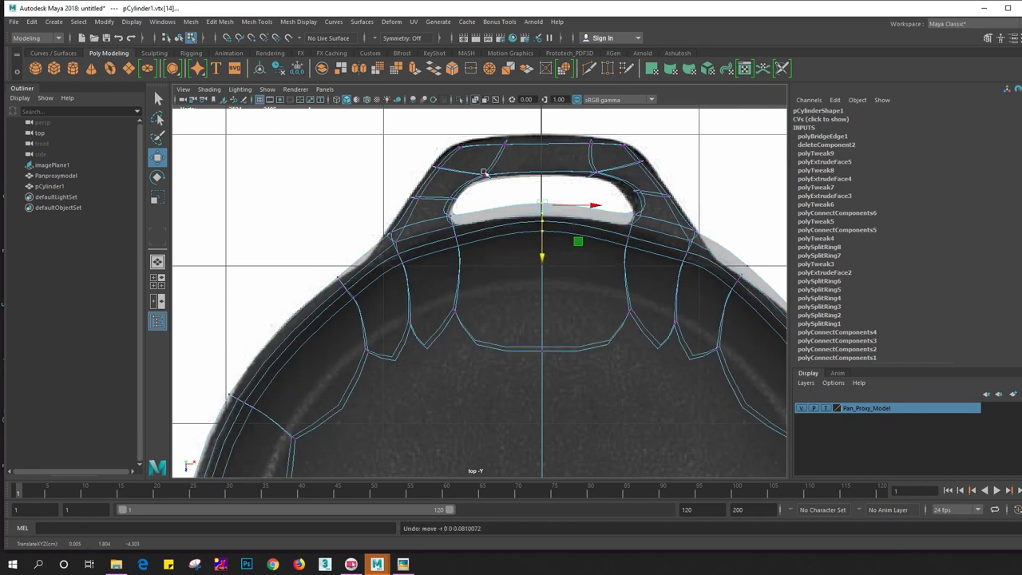
pyautogui.moveTo(484, 173); pyautogui.dragTo(510, 218, button='right')
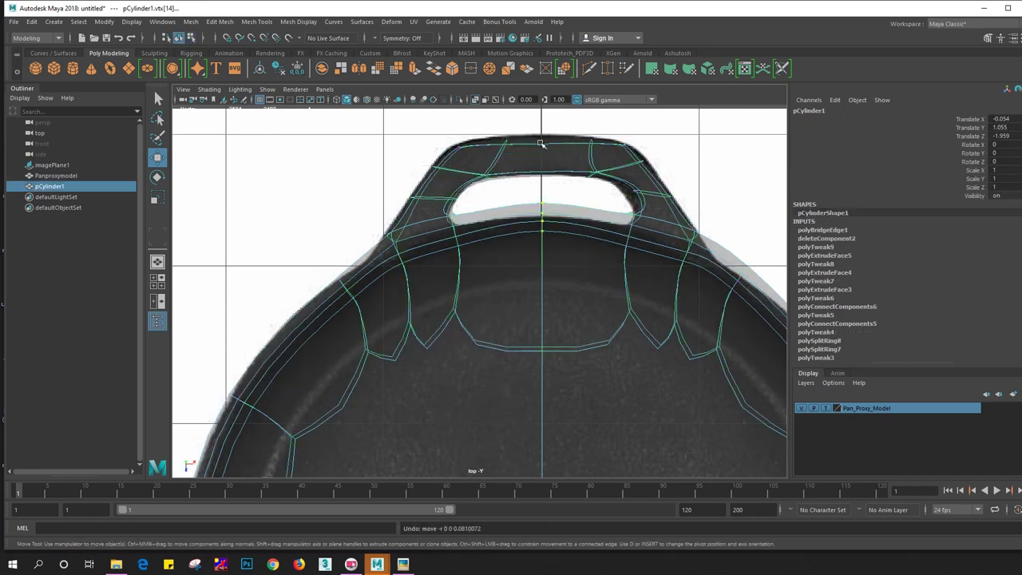
# Return the pan to object mode in the perspective view and show it unsmoothed
pyautogui.click(459, 99)
pyautogui.moveTo(514, 231); pyautogui.dragTo(511, 209)
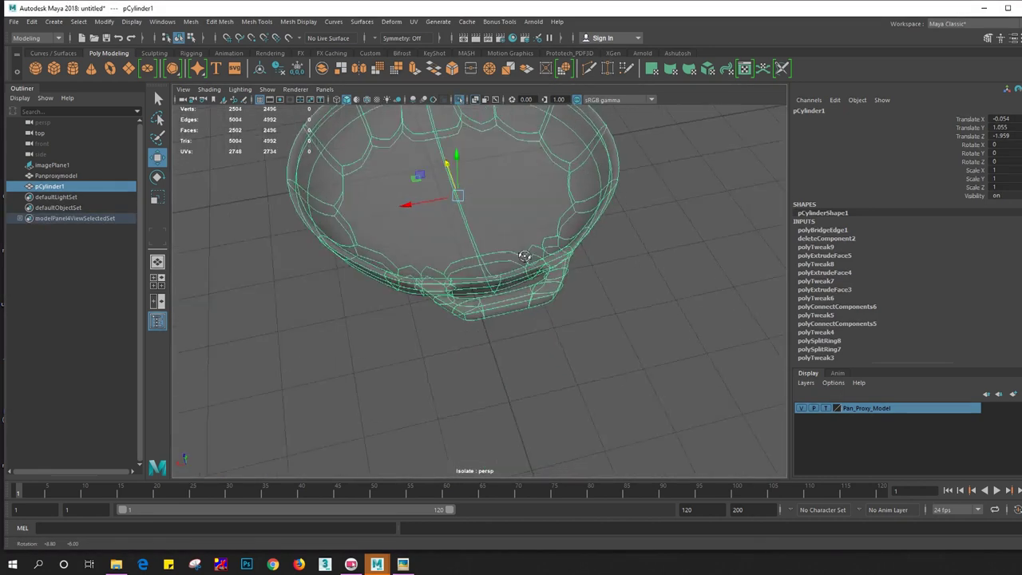
pyautogui.moveTo(430, 224); pyautogui.dragTo(490, 207, button='right')
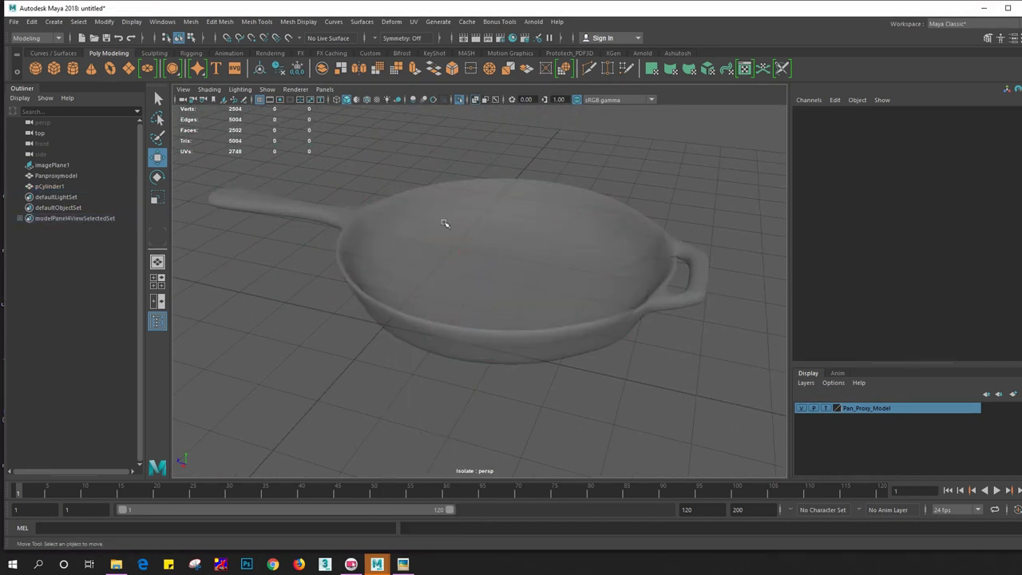
pyautogui.keyDown('alt'); pyautogui.moveTo(445, 222); pyautogui.dragTo(440, 230); pyautogui.keyUp('alt')
pyautogui.press('1')
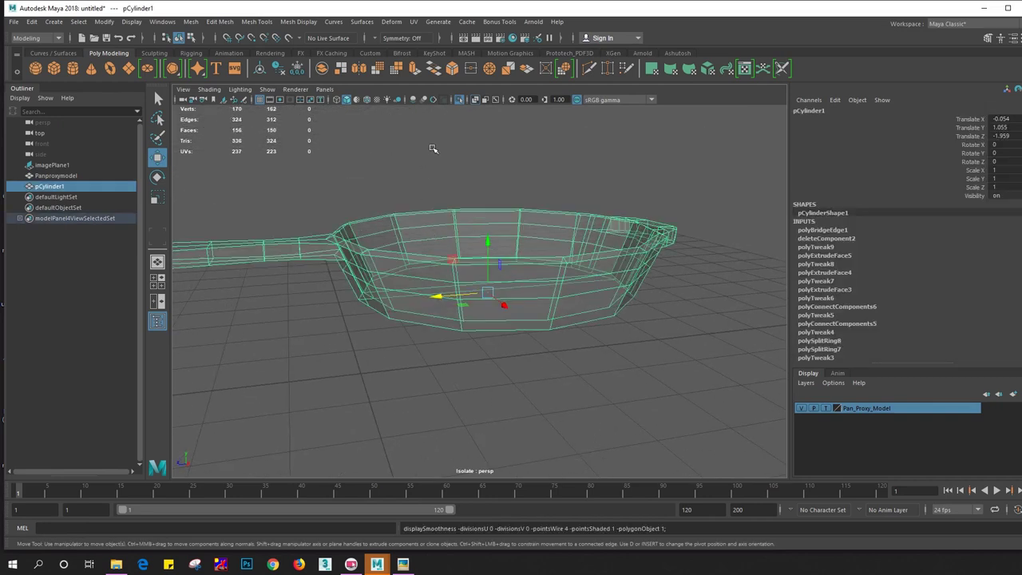
# Turn off Isolate Select and X-ray, then orbit to view the pan from below
pyautogui.click(461, 100)
pyautogui.click(502, 170)
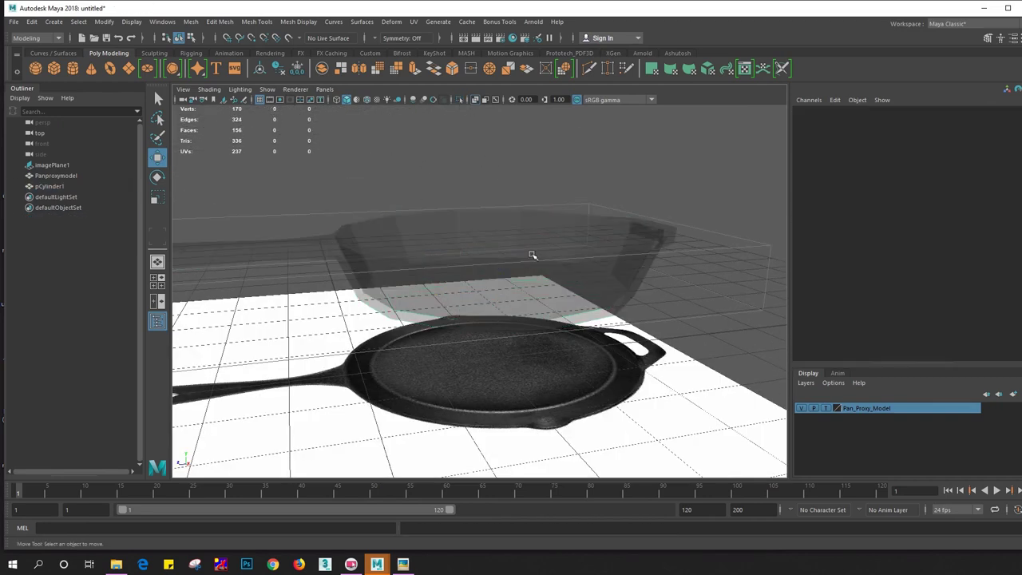
pyautogui.click(476, 100)
pyautogui.moveTo(553, 180)
pyautogui.keyDown('alt'); pyautogui.mouseDown()
pyautogui.moveTo(342, 211)
pyautogui.moveTo(365, 212)
pyautogui.mouseUp(); pyautogui.keyUp('alt')
pyautogui.scroll(2, 413, 265)
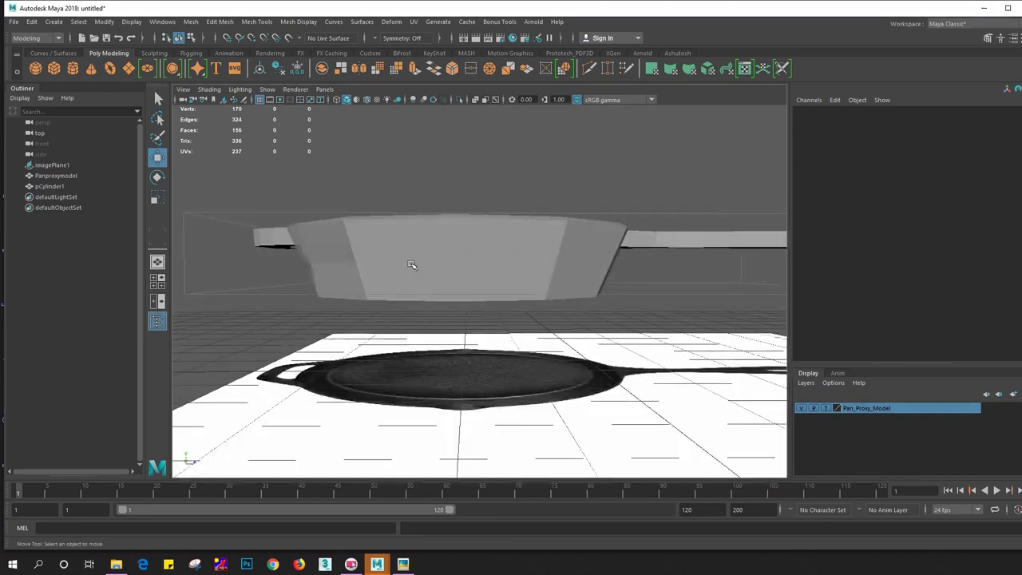
pyautogui.click(370, 255)
pyautogui.moveTo(370, 255)
pyautogui.keyDown('alt'); pyautogui.mouseDown()
pyautogui.moveTo(319, 272)
pyautogui.moveTo(292, 234)
pyautogui.moveTo(368, 273)
pyautogui.moveTo(379, 317)
pyautogui.moveTo(463, 338)
pyautogui.moveTo(480, 295)
pyautogui.mouseUp(); pyautogui.keyUp('alt')
pyautogui.click(285, 292)
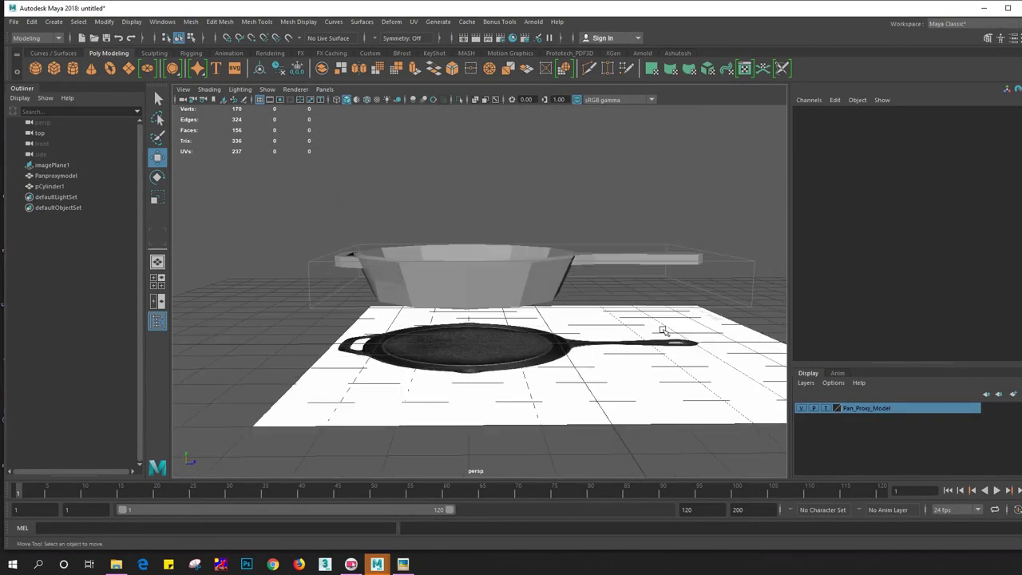
# Assign the upper blockout pan to a new display layer and rename it Pan_Blockmodel
pyautogui.click(50, 186)
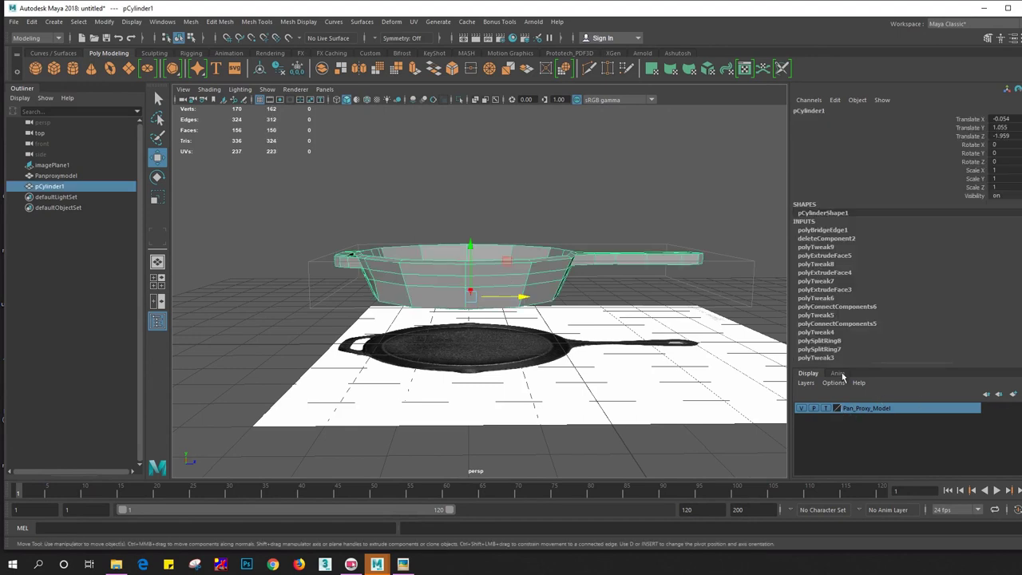
pyautogui.click(1013, 395)
pyautogui.doubleClick(852, 409)
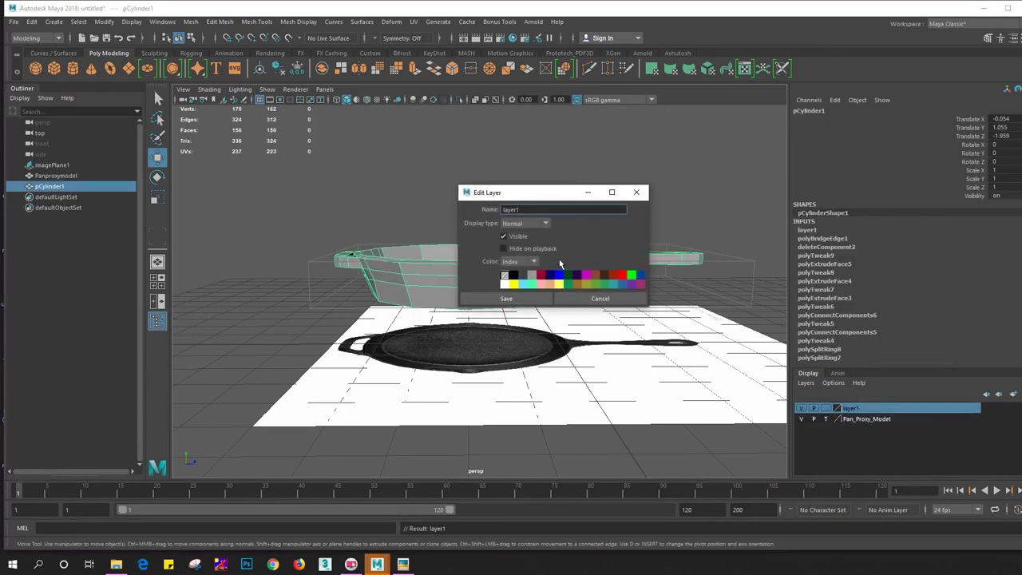
pyautogui.doubleClick(539, 211)
pyautogui.click(507, 298)
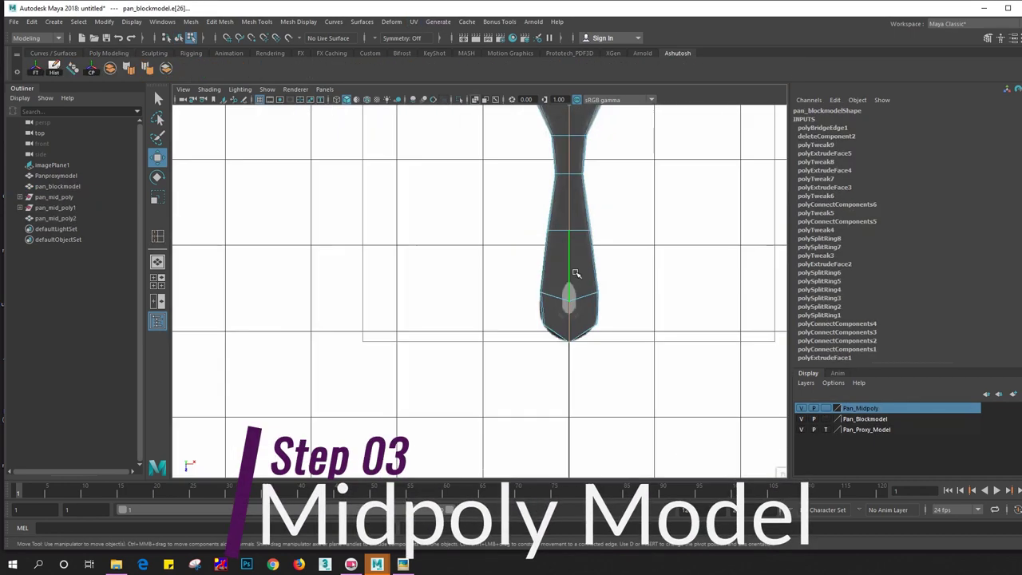
# Add two edge loops across the handle end and slide one lower on the handle
pyautogui.keyDown('shift'); pyautogui.moveTo(498, 191); pyautogui.dragTo(484, 343, button='right'); pyautogui.keyUp('shift')
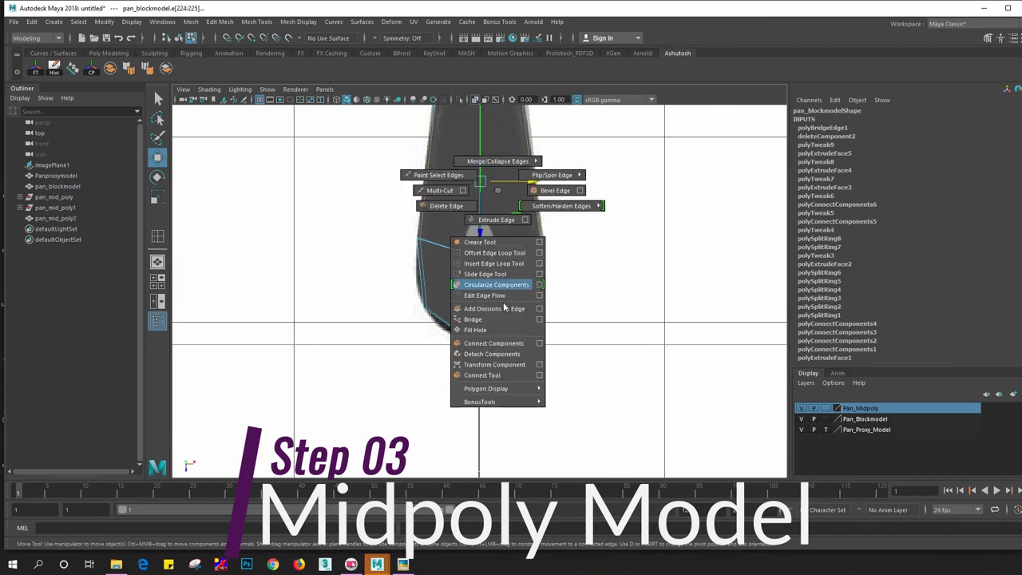
pyautogui.moveTo(417, 279)
pyautogui.mouseDown()
pyautogui.moveTo(516, 294)
pyautogui.moveTo(523, 286)
pyautogui.mouseUp()
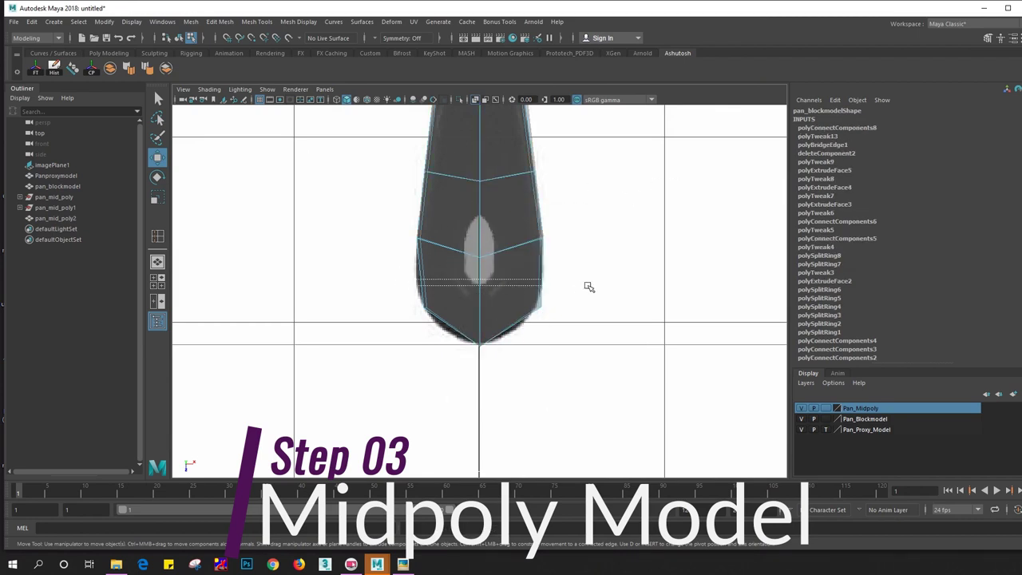
pyautogui.press('g')
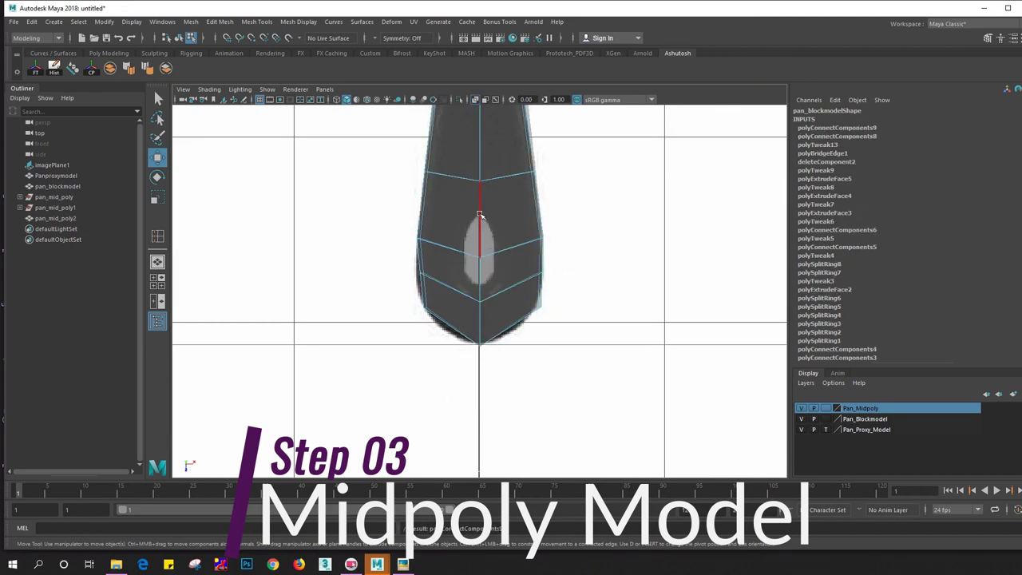
pyautogui.doubleClick(480, 215)
pyautogui.moveTo(491, 216); pyautogui.dragTo(491, 246)
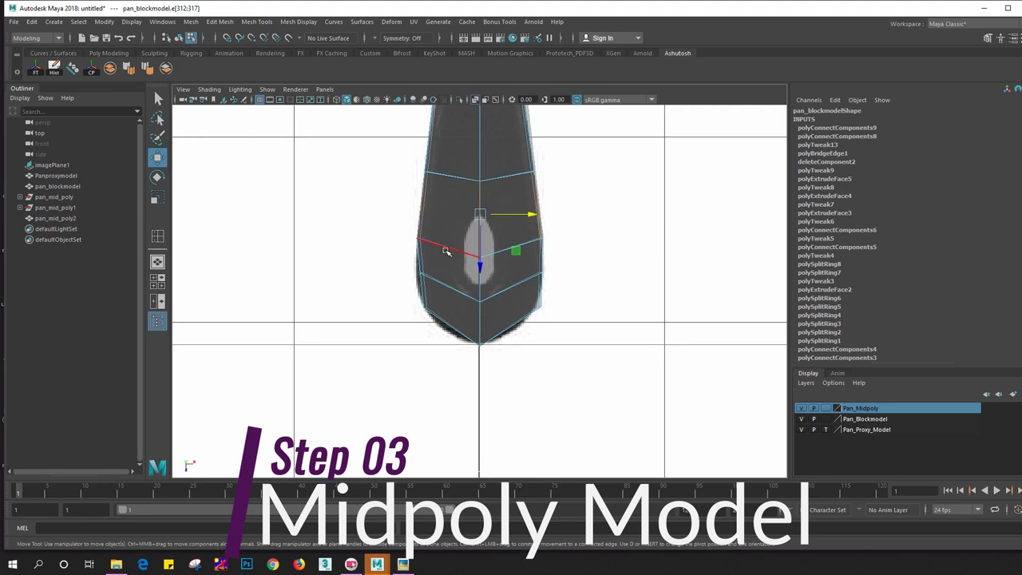
pyautogui.click(453, 286)
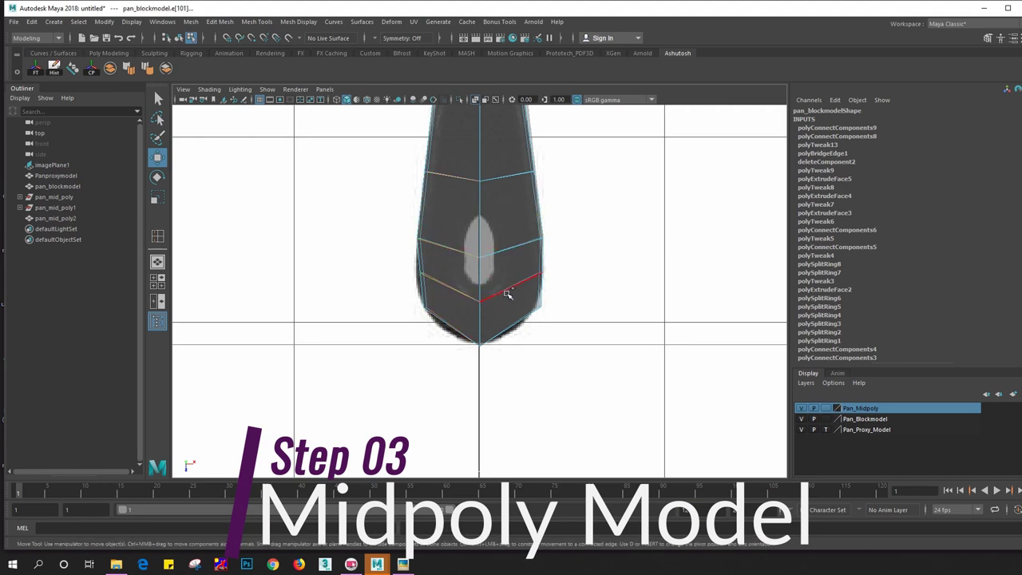
pyautogui.click(505, 249)
# Frame the pan and connect the top and bottom floor vertices with a cut across the floor
pyautogui.keyDown('alt'); pyautogui.moveTo(505, 249); pyautogui.dragTo(447, 383, button='middle'); pyautogui.keyUp('alt')
pyautogui.scroll(3, 437, 402)
pyautogui.scroll(-3, 437, 402)
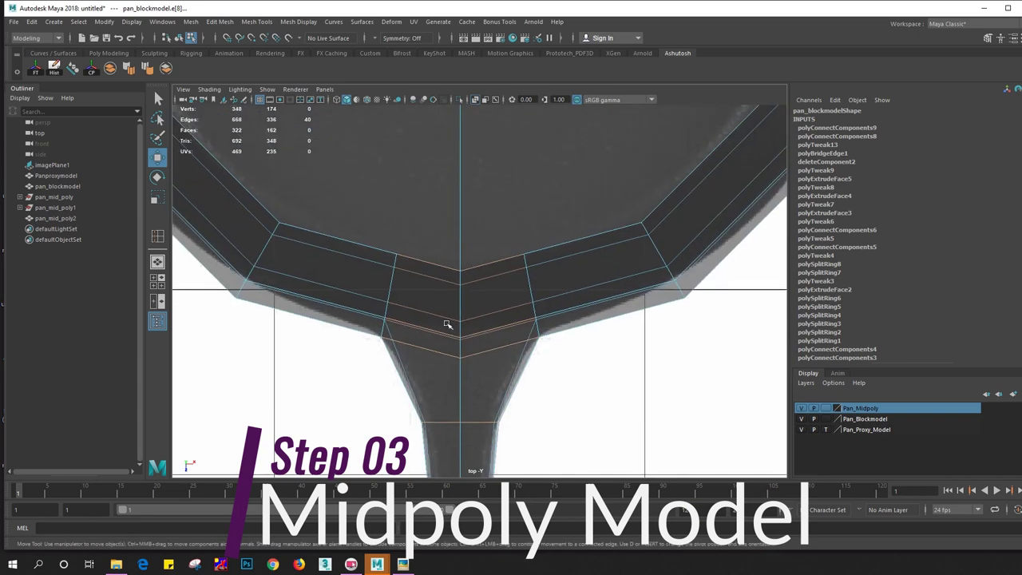
pyautogui.scroll(-1, 447, 312)
pyautogui.press('a')
pyautogui.scroll(3, 482, 266)
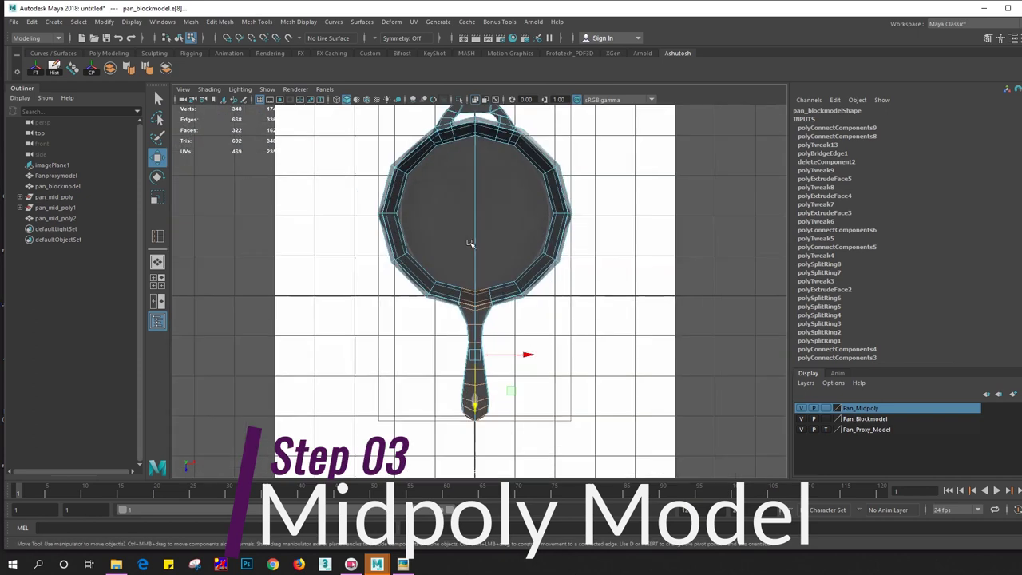
pyautogui.moveTo(448, 160); pyautogui.dragTo(447, 132, button='right')
pyautogui.click(532, 160)
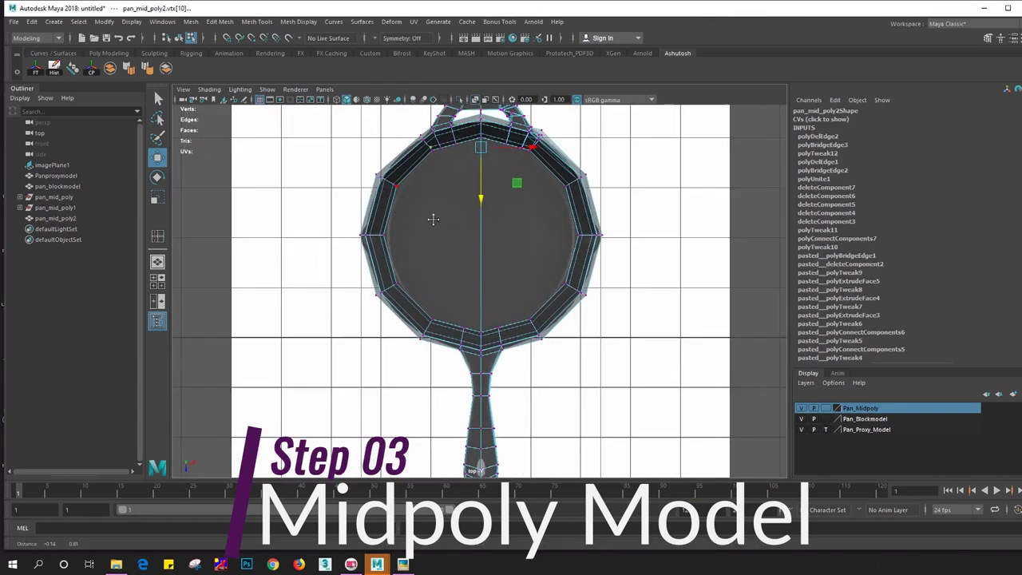
pyautogui.keyDown('shift'); pyautogui.click(464, 339); pyautogui.keyUp('shift')
pyautogui.keyDown('shift'); pyautogui.moveTo(444, 301); pyautogui.dragTo(475, 330, button='right'); pyautogui.keyUp('shift')
# Connect further floor vertices and edges with vertical, horizontal and left-rim cuts
pyautogui.click(497, 332)
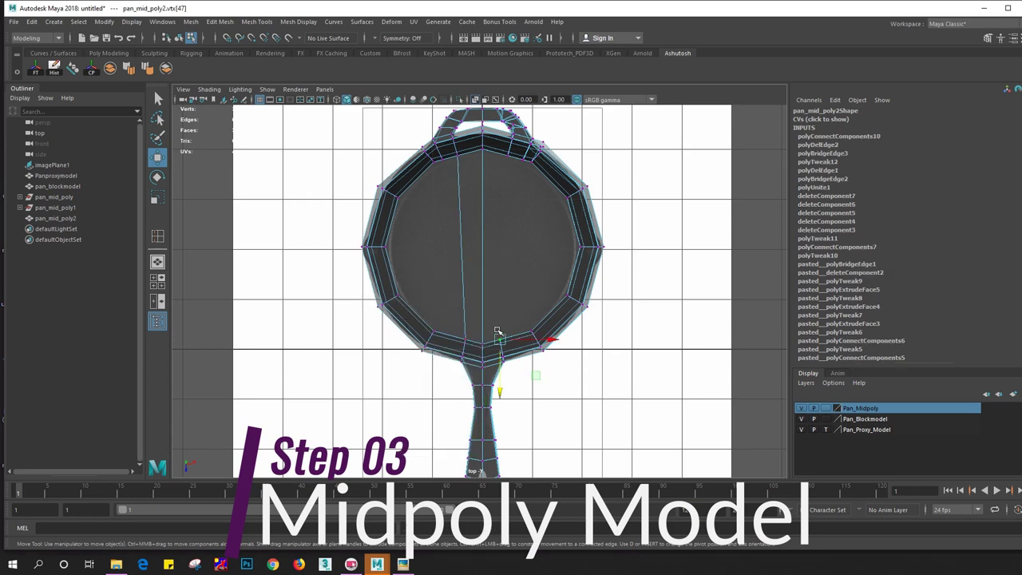
pyautogui.keyDown('shift'); pyautogui.click(510, 171); pyautogui.keyUp('shift')
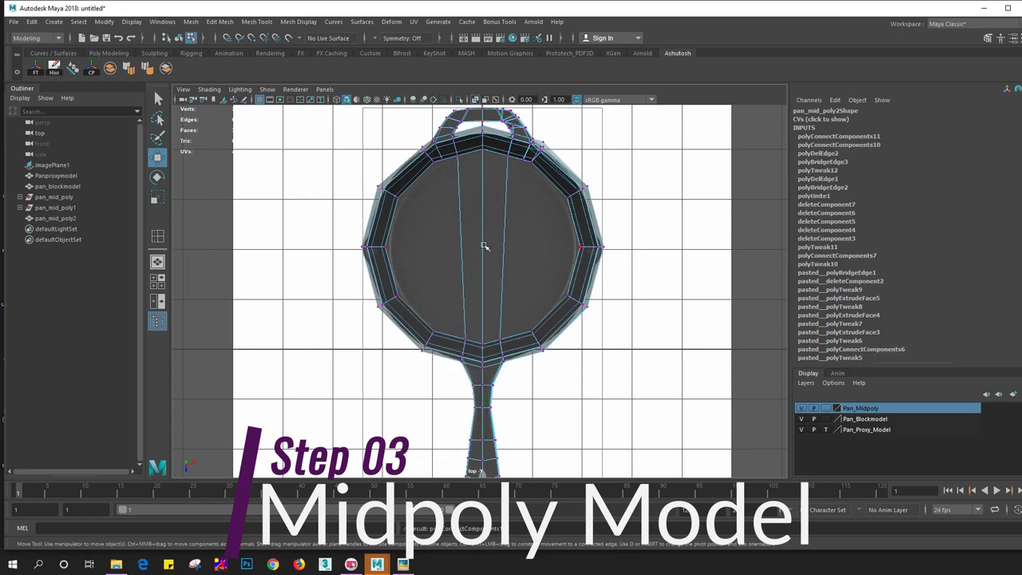
pyautogui.keyDown('shift'); pyautogui.moveTo(471, 219); pyautogui.dragTo(468, 548); pyautogui.keyUp('shift')
pyautogui.keyDown('shift'); pyautogui.click(503, 222); pyautogui.keyUp('shift')
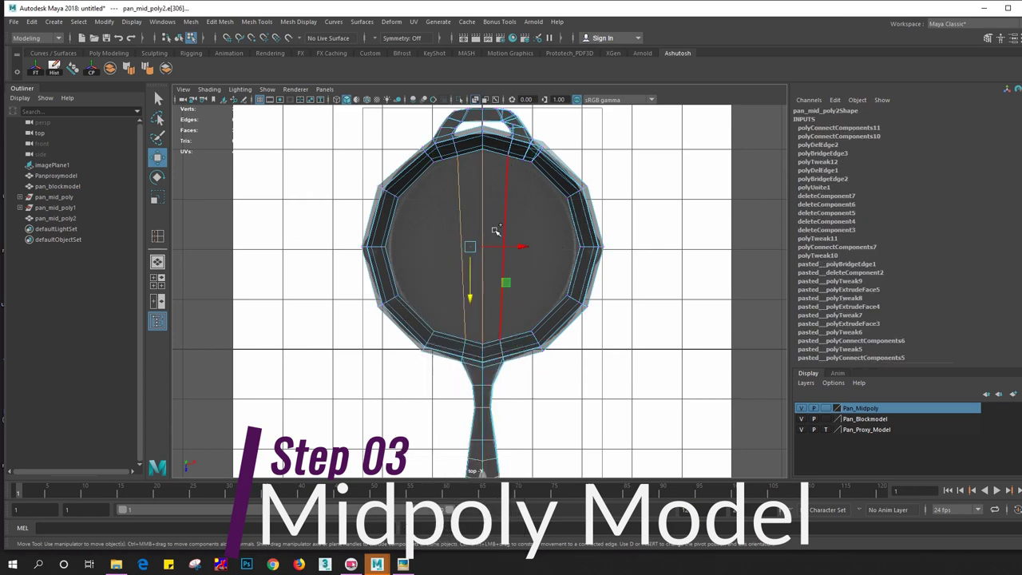
pyautogui.moveTo(471, 229)
pyautogui.keyDown('shift'); pyautogui.mouseDown(button='right')
pyautogui.moveTo(459, 365)
pyautogui.moveTo(467, 381)
pyautogui.mouseUp(button='right'); pyautogui.keyUp('shift')
pyautogui.moveTo(454, 256); pyautogui.dragTo(386, 237, button='right')
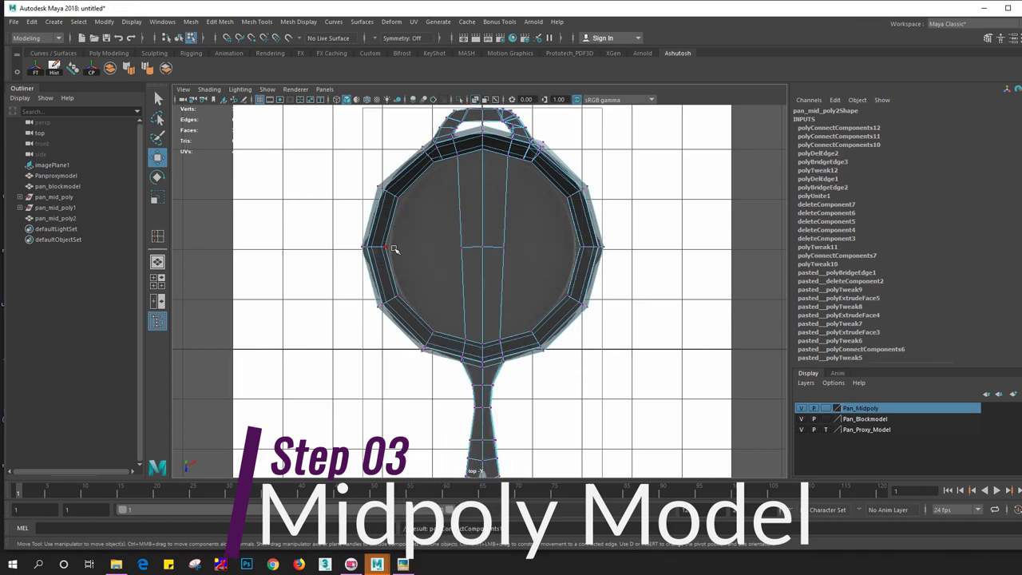
pyautogui.click(413, 252)
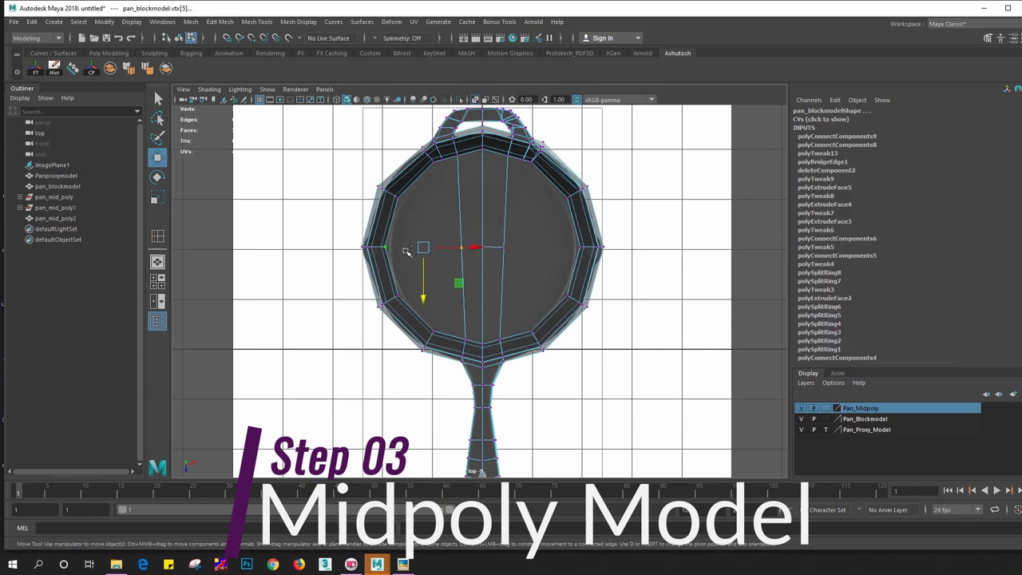
pyautogui.keyDown('shift'); pyautogui.moveTo(413, 251); pyautogui.dragTo(403, 313, button='right'); pyautogui.keyUp('shift')
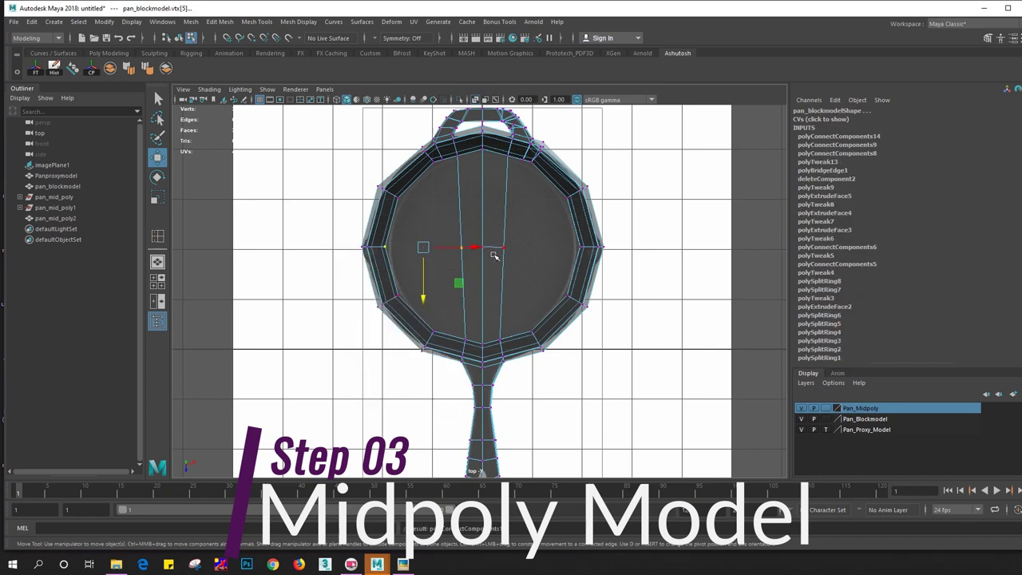
pyautogui.click(468, 249)
pyautogui.press('space')
# From a top-down perspective view, connect the selected floor vertices with another cut
pyautogui.click(466, 249)
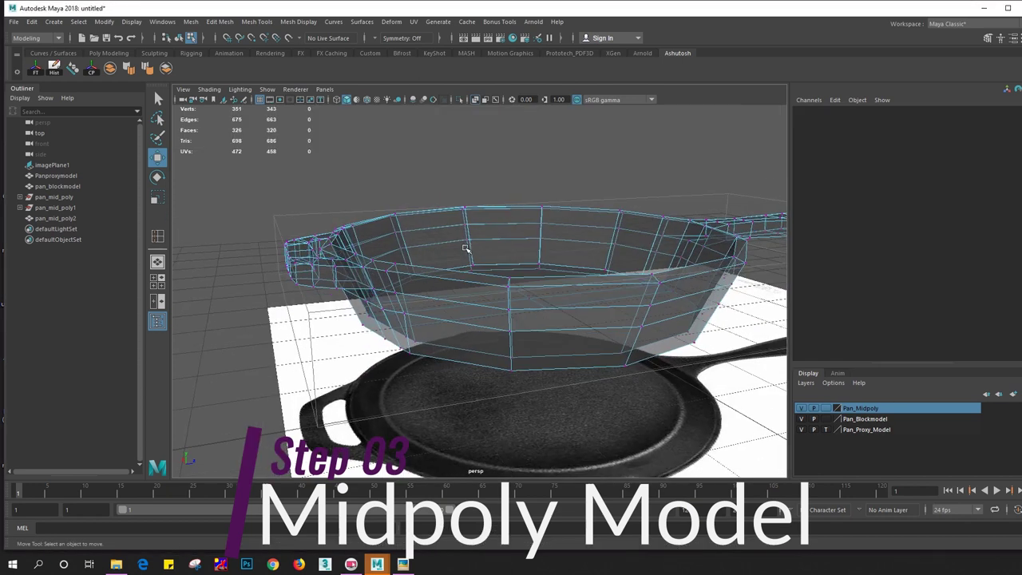
pyautogui.moveTo(465, 249)
pyautogui.keyDown('alt'); pyautogui.mouseDown()
pyautogui.moveTo(468, 293)
pyautogui.moveTo(504, 322)
pyautogui.moveTo(583, 245)
pyautogui.mouseUp(); pyautogui.keyUp('alt')
pyautogui.click(495, 318)
pyautogui.click(543, 325)
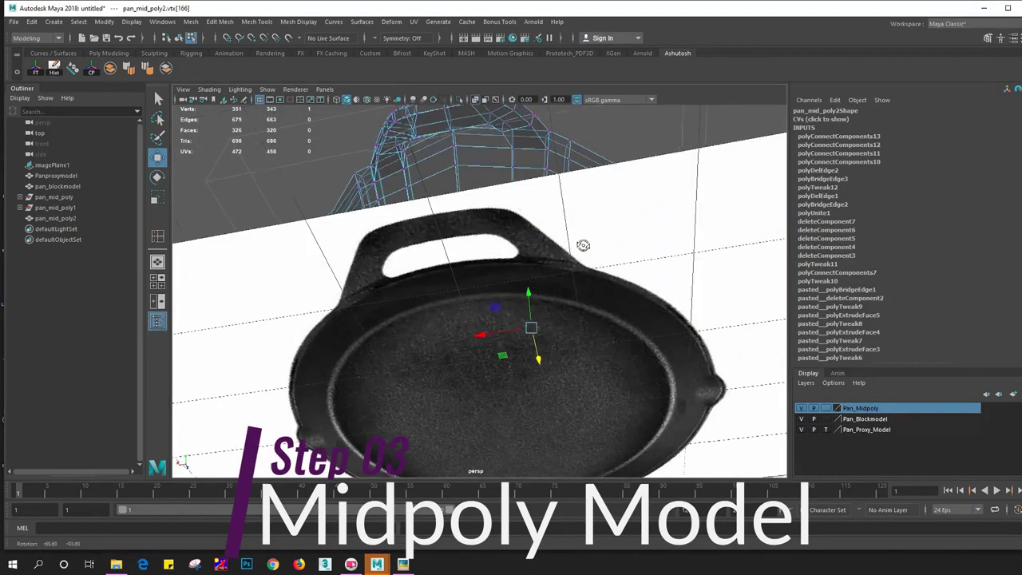
pyautogui.click(461, 100)
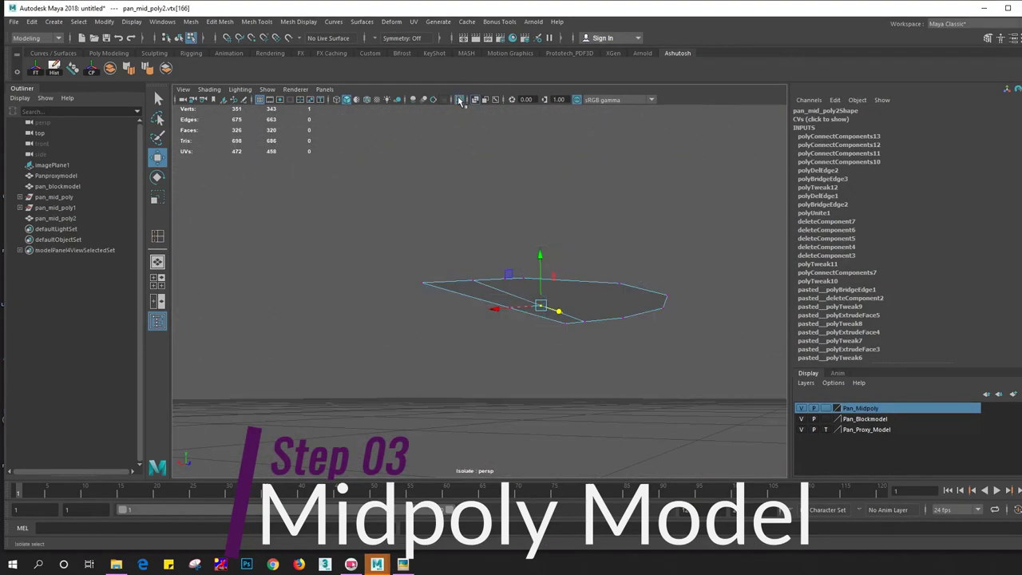
pyautogui.click(461, 100)
pyautogui.keyDown('alt'); pyautogui.moveTo(511, 264); pyautogui.dragTo(583, 289); pyautogui.keyUp('alt')
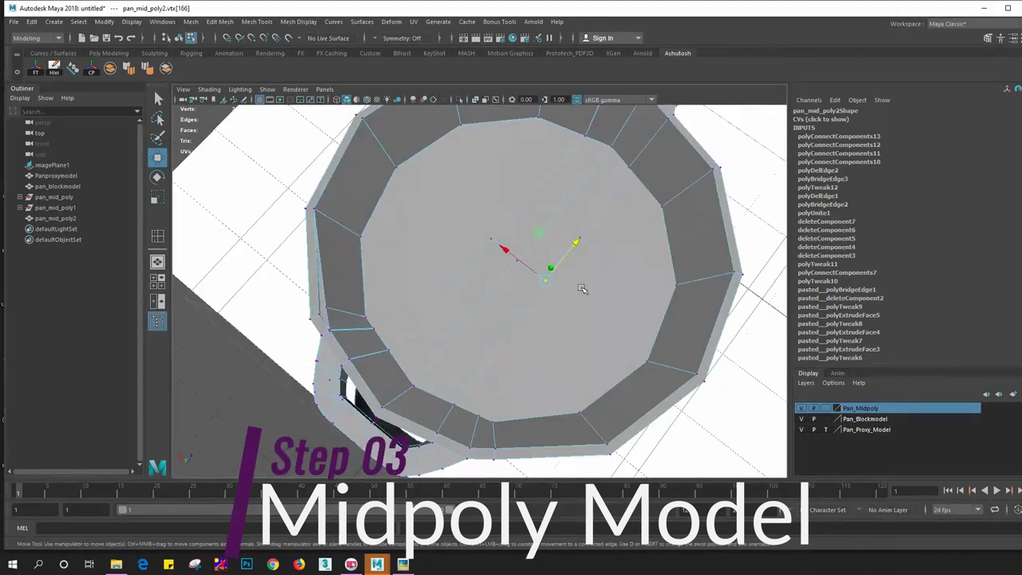
pyautogui.keyDown('shift'); pyautogui.moveTo(599, 304); pyautogui.dragTo(604, 365, button='right'); pyautogui.keyUp('shift')
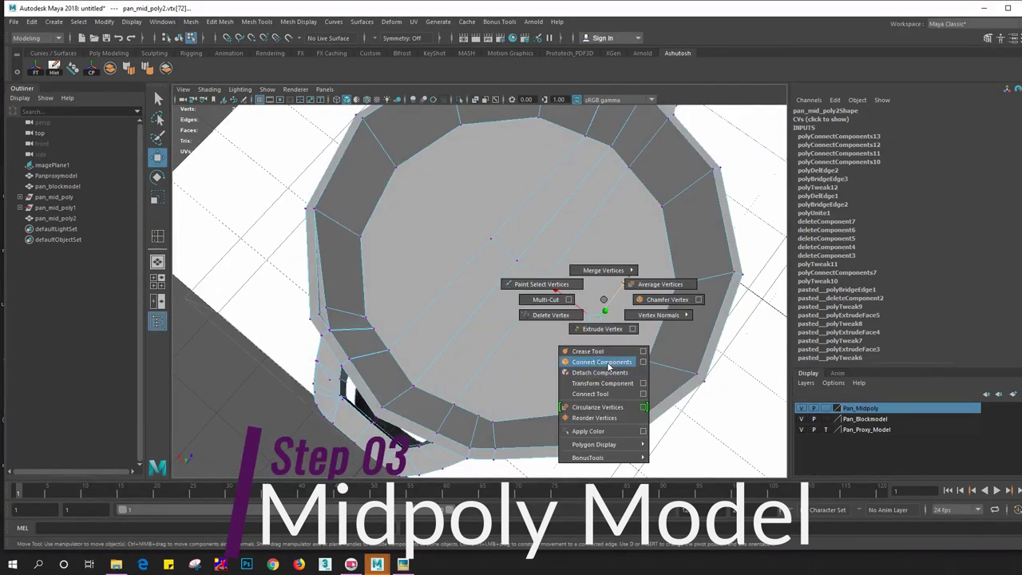
# Return the blockout pan to object mode and select it, undoing an accidental move
pyautogui.click(493, 233)
pyautogui.click(436, 182)
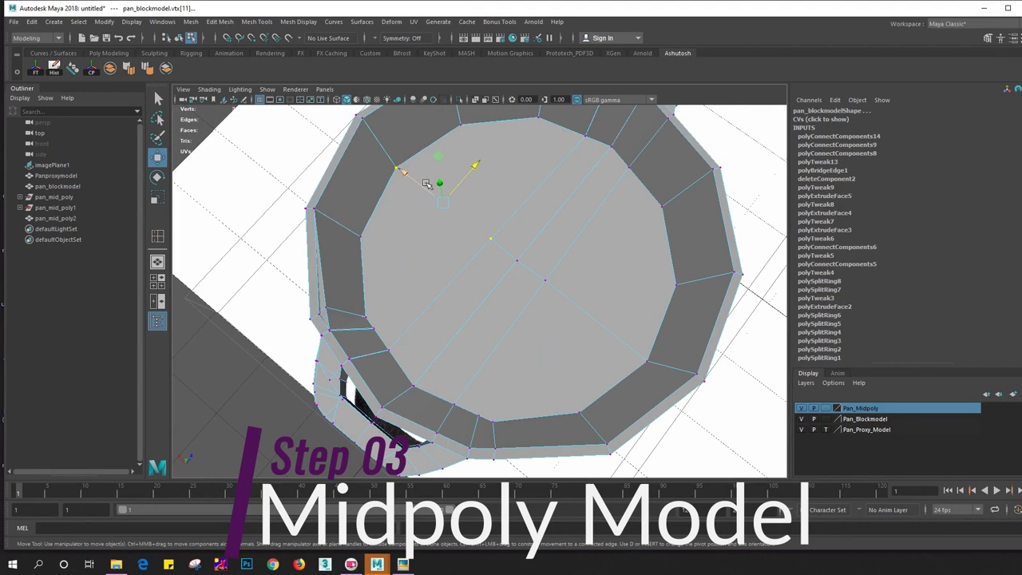
pyautogui.rightClick(440, 184)
pyautogui.moveTo(489, 232); pyautogui.dragTo(512, 210, button='right')
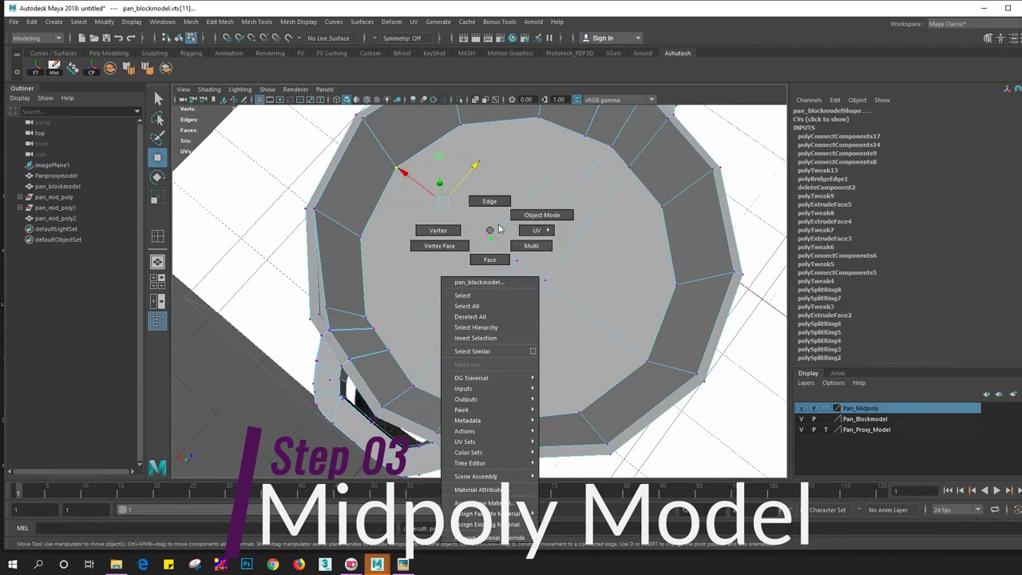
pyautogui.keyDown('alt'); pyautogui.moveTo(585, 215); pyautogui.dragTo(468, 244); pyautogui.keyUp('alt')
pyautogui.hotkey('ctrl', 'z')
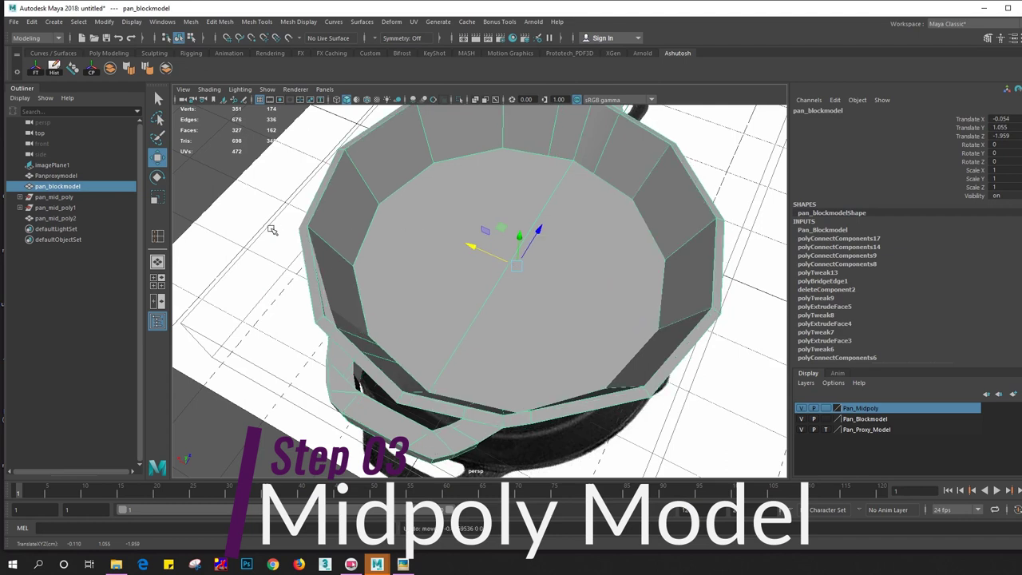
# Hide the Pan_Blockmodel layer and select the combined pan_mid_poly2 mesh
pyautogui.click(802, 419)
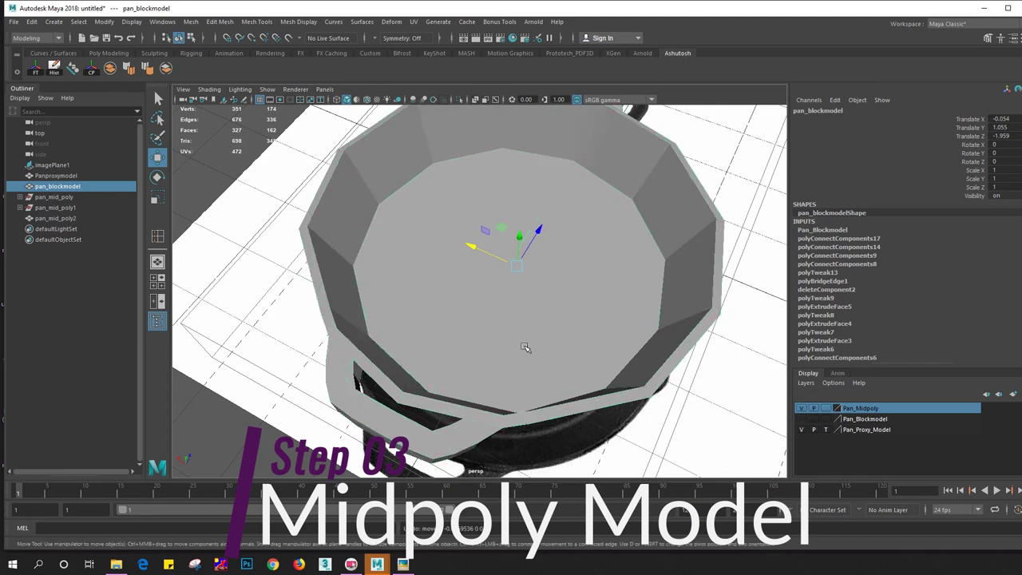
pyautogui.click(412, 274)
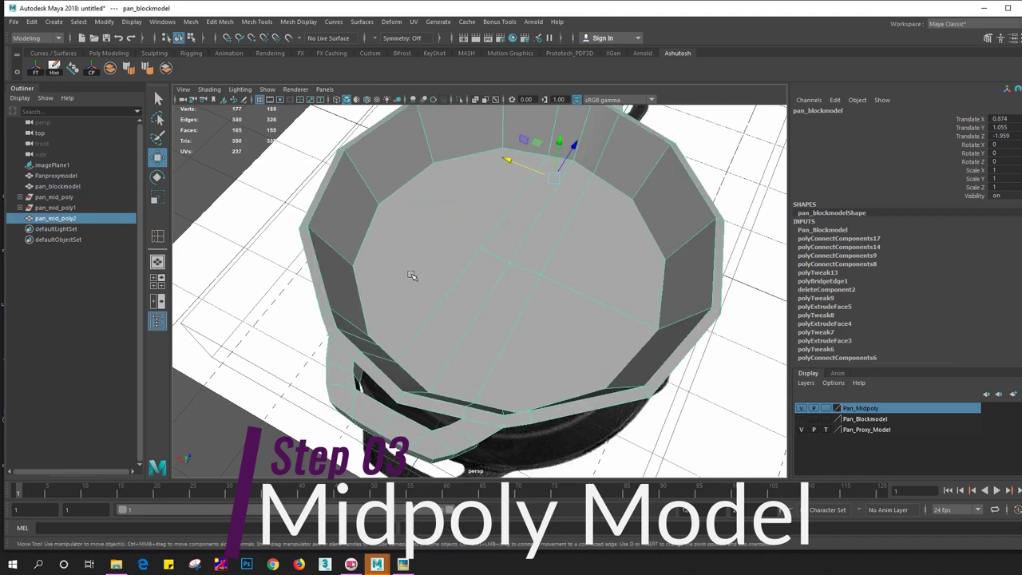
pyautogui.hotkey('ctrl', 'z')
pyautogui.click(400, 283)
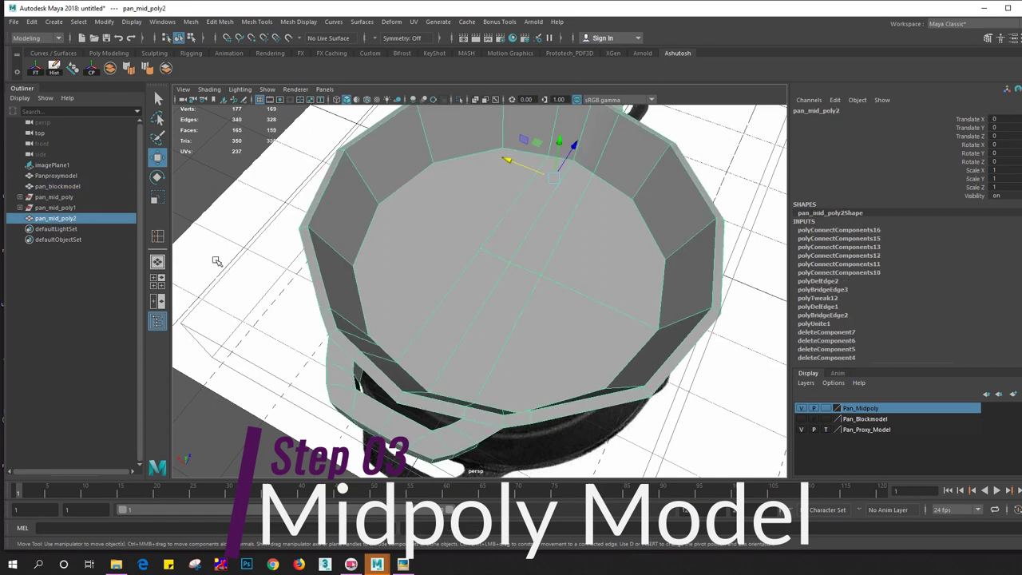
# Delete then restore the pan_mid_poly half, and make a mirrored duplicate of it
pyautogui.click(60, 210)
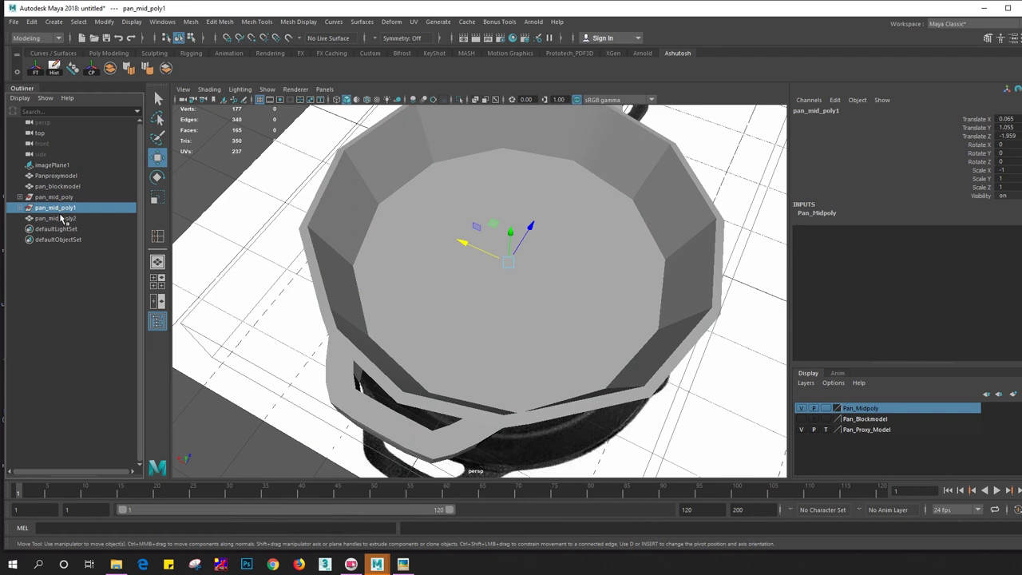
pyautogui.click(63, 219)
pyautogui.click(71, 197)
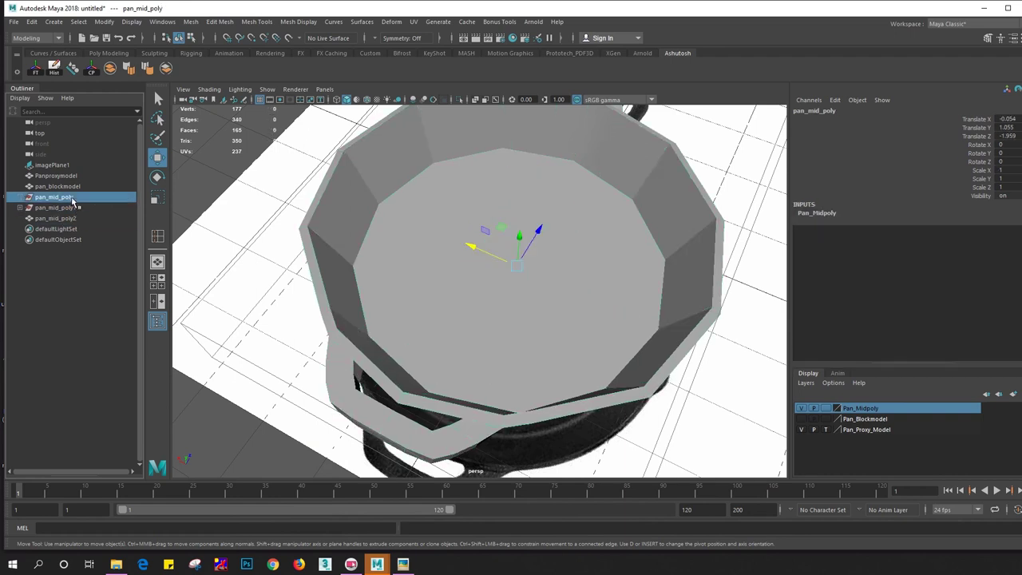
pyautogui.press('Delete')
pyautogui.hotkey('ctrl', 'z')
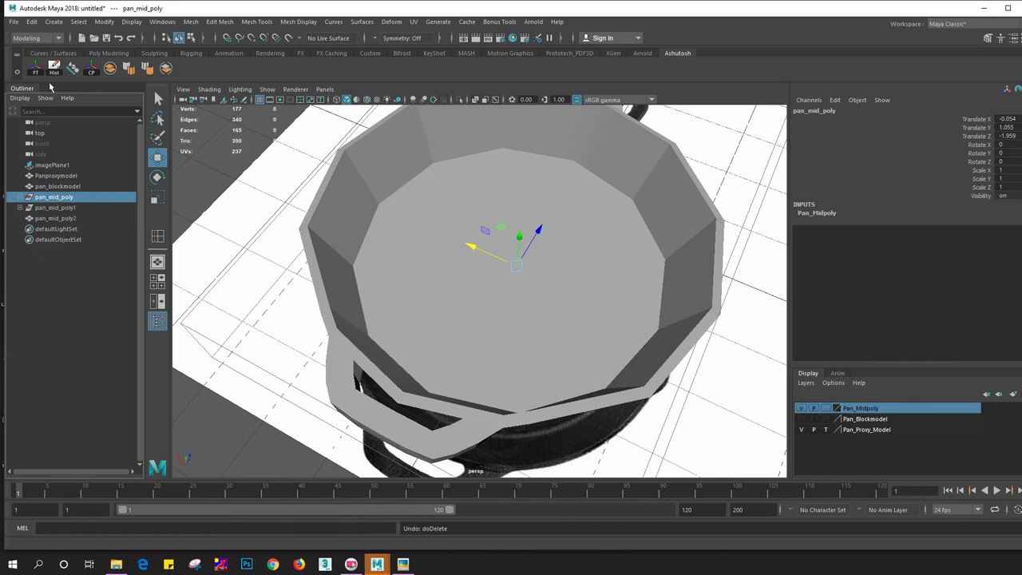
pyautogui.click(32, 21)
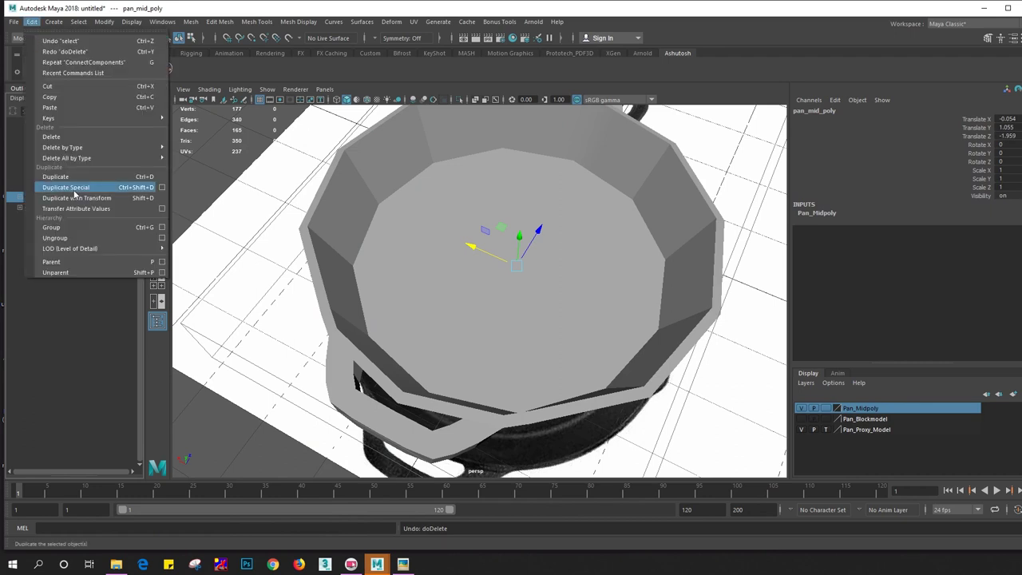
pyautogui.click(109, 188)
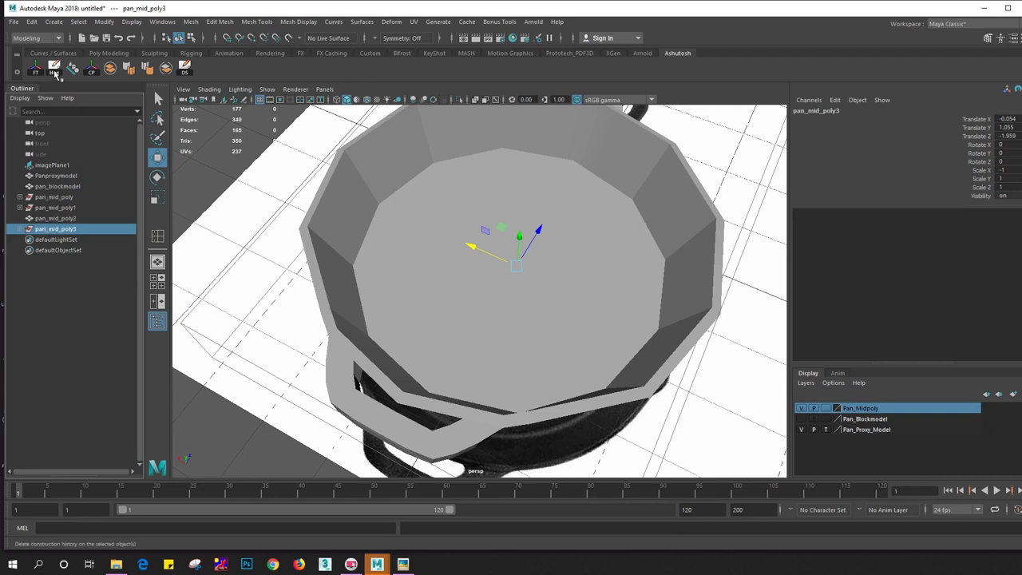
# Delete the mirrored copy pan_mid_poly3, and delete then restore the pan_mid_poly1 half
pyautogui.click(421, 256)
pyautogui.click(58, 229)
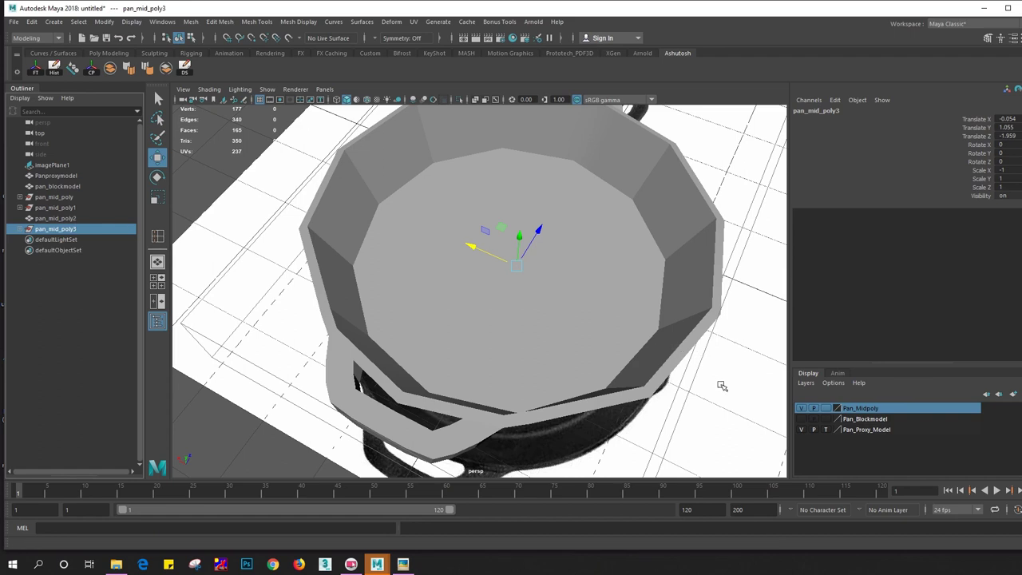
pyautogui.press('Delete')
pyautogui.click(55, 207)
pyautogui.press('Delete')
pyautogui.click(53, 197)
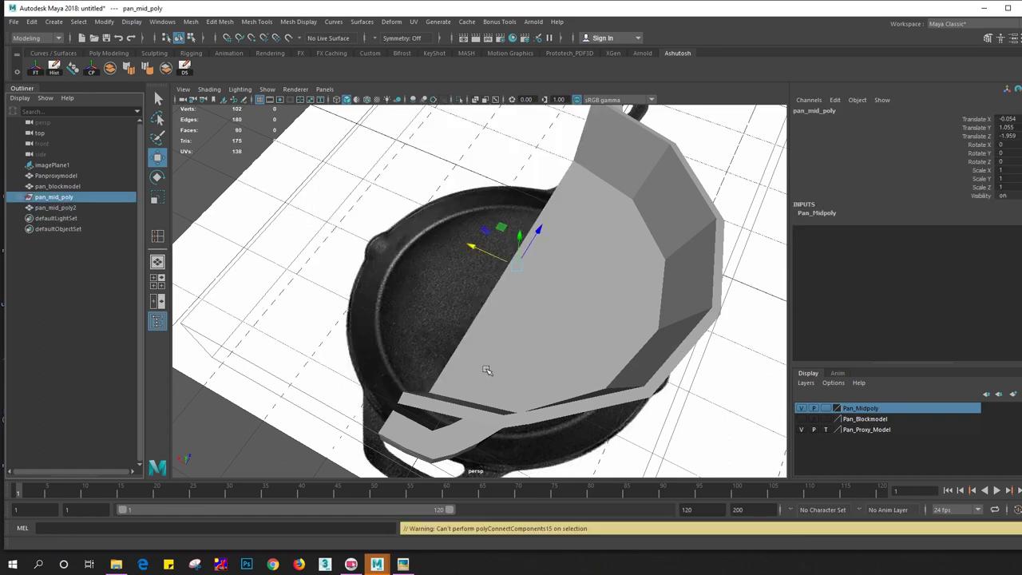
pyautogui.click(69, 207)
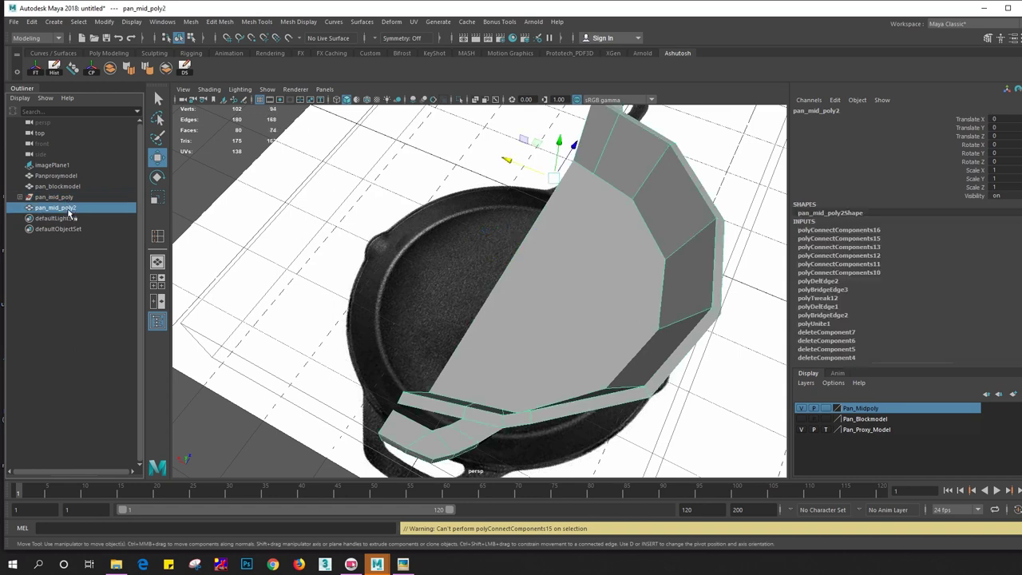
pyautogui.hotkey('ctrl', 'z')
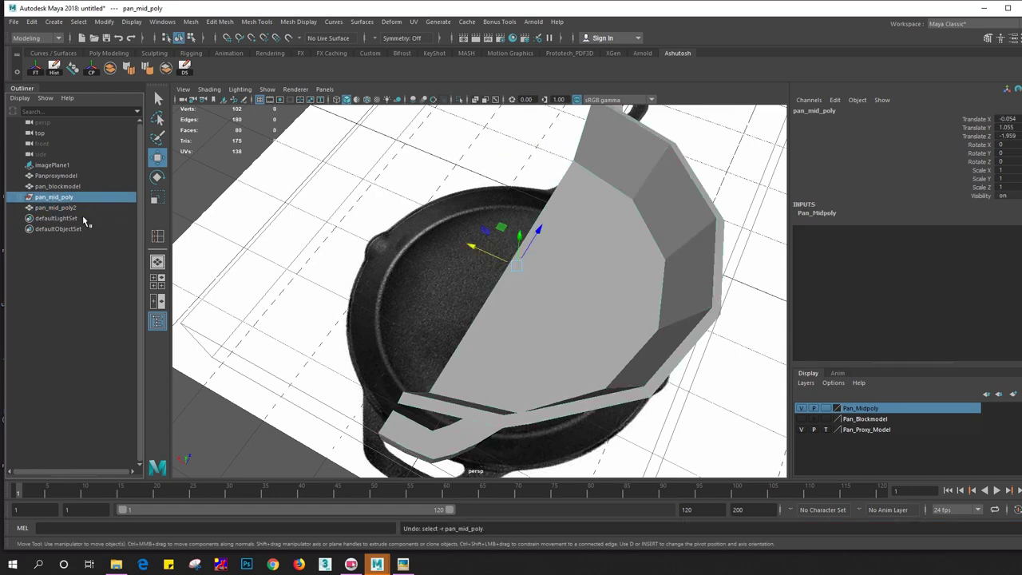
pyautogui.hotkey('ctrl', 'z')
# Delete pan_mid_poly2's construction history and rename it pan_mid_poly
pyautogui.click(67, 214)
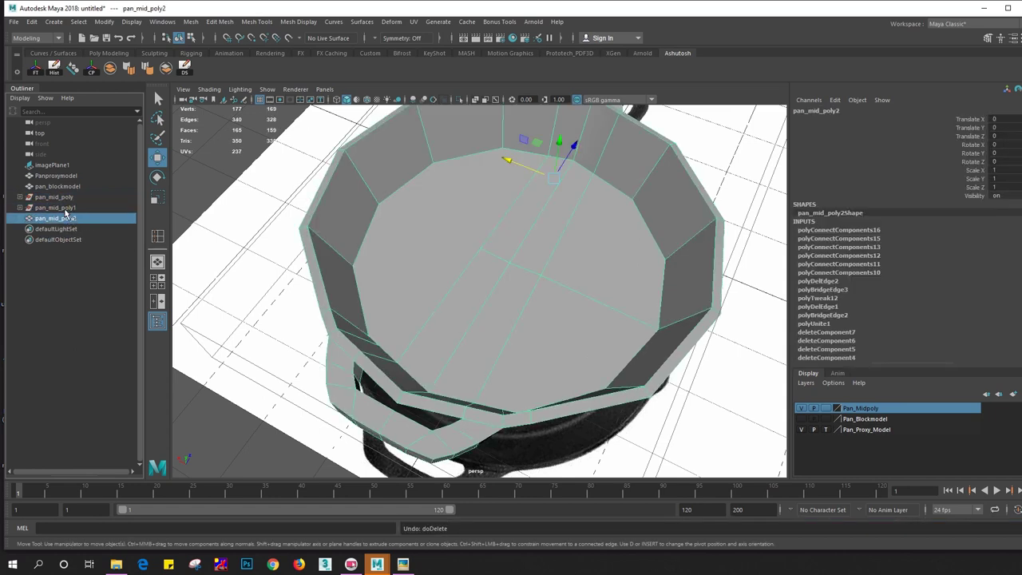
pyautogui.click(68, 207)
pyautogui.click(68, 218)
pyautogui.click(54, 70)
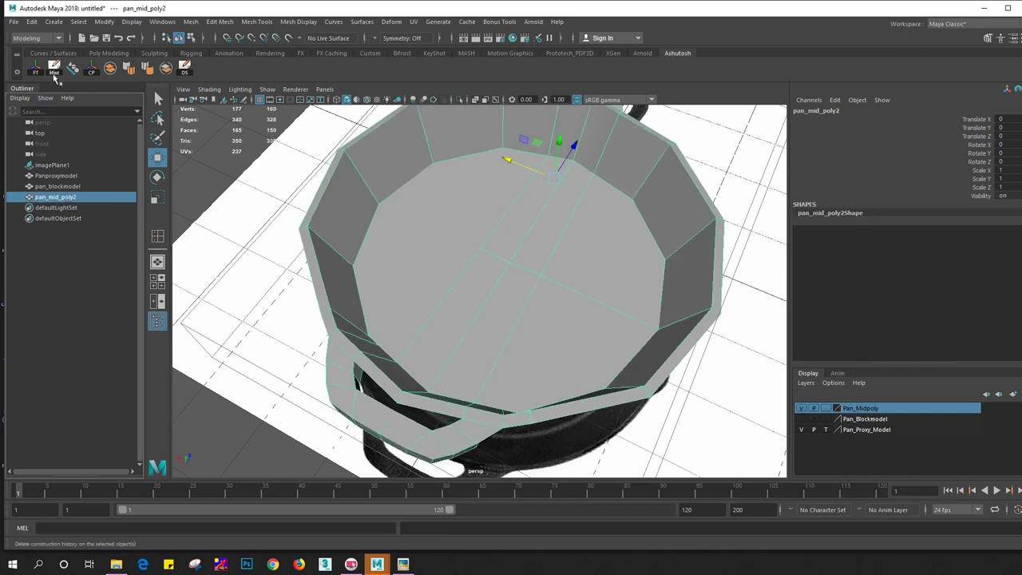
pyautogui.doubleClick(66, 198)
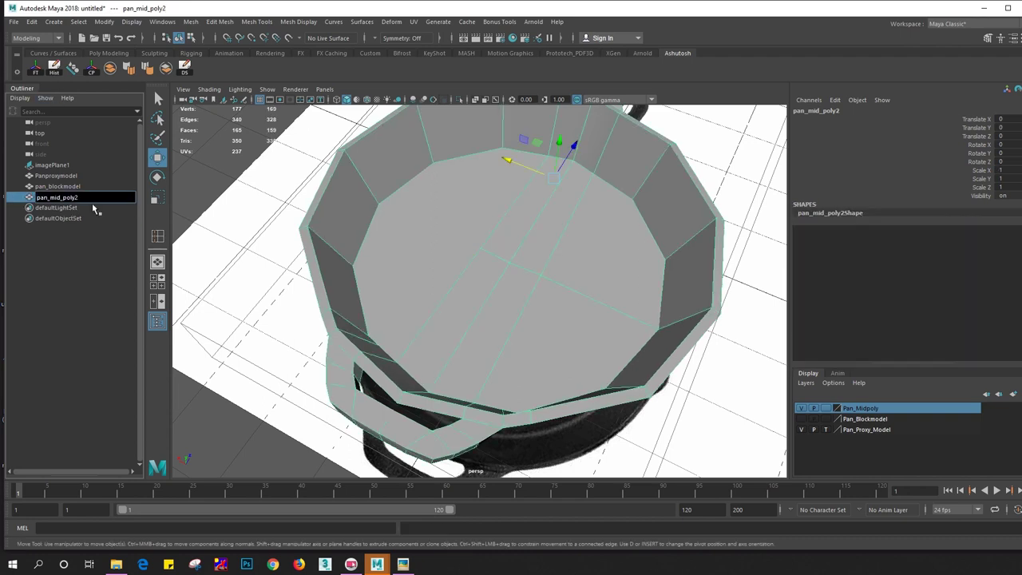
pyautogui.click(199, 410)
# Select pan_mid_poly and connect a first vertex pair on the pan with a new edge
pyautogui.click(541, 311)
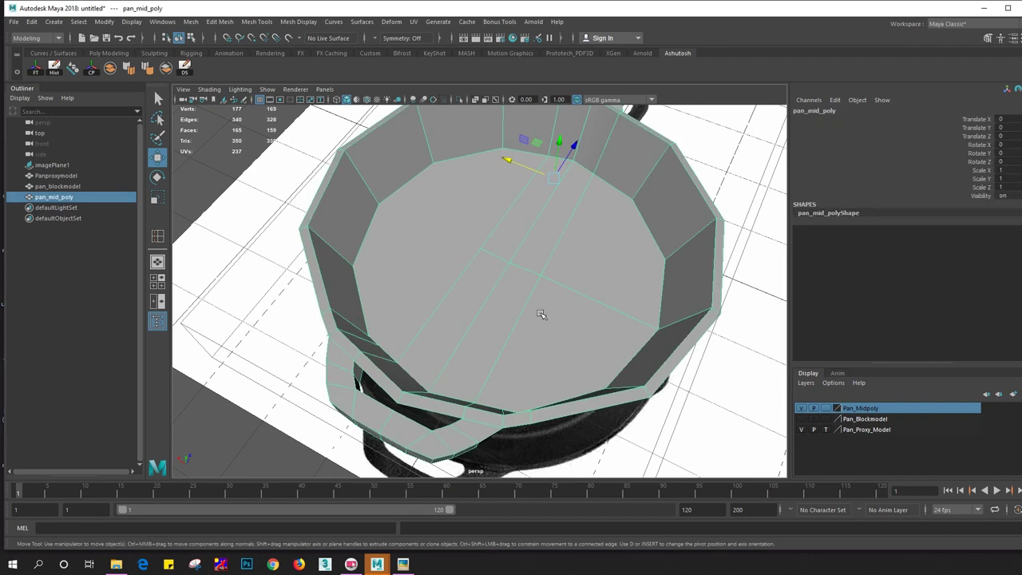
pyautogui.keyDown('alt'); pyautogui.moveTo(541, 311); pyautogui.dragTo(520, 313); pyautogui.keyUp('alt')
pyautogui.moveTo(459, 222)
pyautogui.mouseDown(button='right')
pyautogui.moveTo(403, 210)
pyautogui.moveTo(397, 290)
pyautogui.mouseUp(button='right')
pyautogui.click(479, 232)
pyautogui.moveTo(397, 291)
pyautogui.keyDown('alt'); pyautogui.mouseDown()
pyautogui.moveTo(498, 289)
pyautogui.moveTo(477, 269)
pyautogui.mouseUp(); pyautogui.keyUp('alt')
pyautogui.moveTo(477, 269); pyautogui.dragTo(470, 185, button='right')
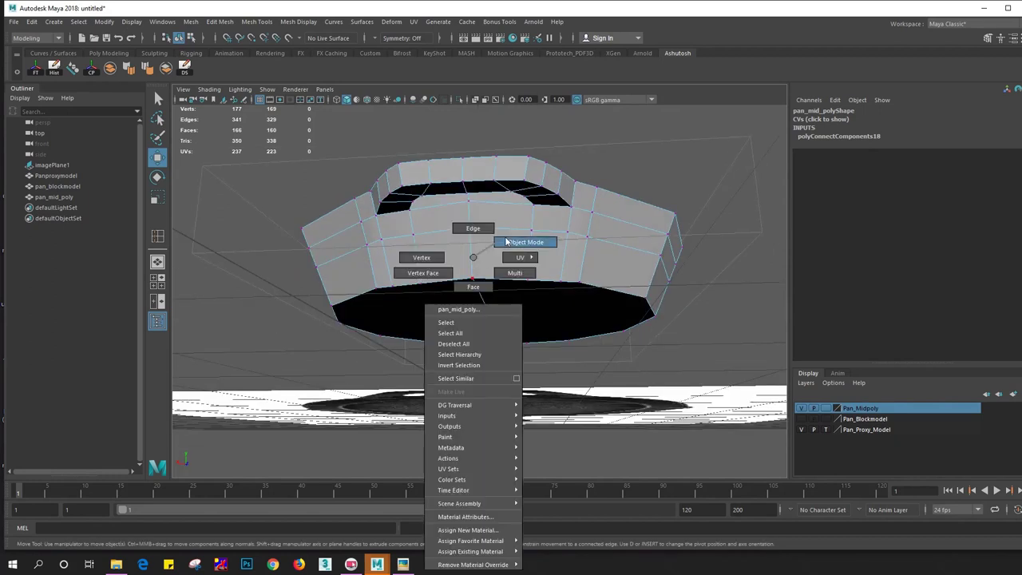
# Isolate the pan and, viewing from below, connect two rim-to-underside vertex pairs with edges
pyautogui.click(460, 100)
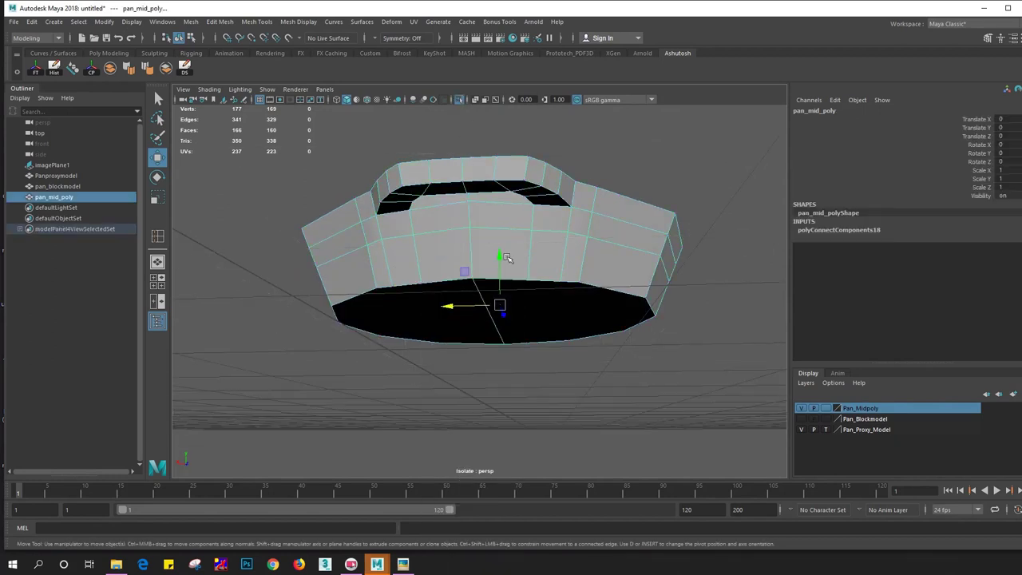
pyautogui.keyDown('alt'); pyautogui.moveTo(509, 259); pyautogui.dragTo(479, 255); pyautogui.keyUp('alt')
pyautogui.moveTo(480, 256); pyautogui.dragTo(427, 255, button='right')
pyautogui.click(440, 207)
pyautogui.click(425, 424)
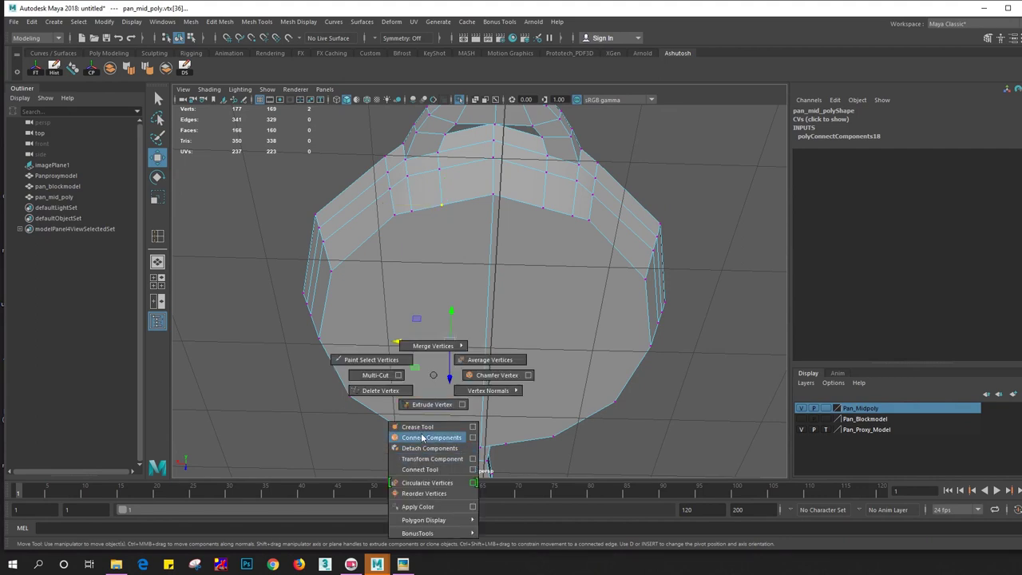
pyautogui.keyDown('shift'); pyautogui.moveTo(436, 376); pyautogui.dragTo(434, 439, button='right'); pyautogui.keyUp('shift')
pyautogui.click(543, 209)
pyautogui.keyDown('shift'); pyautogui.click(510, 432); pyautogui.keyUp('shift')
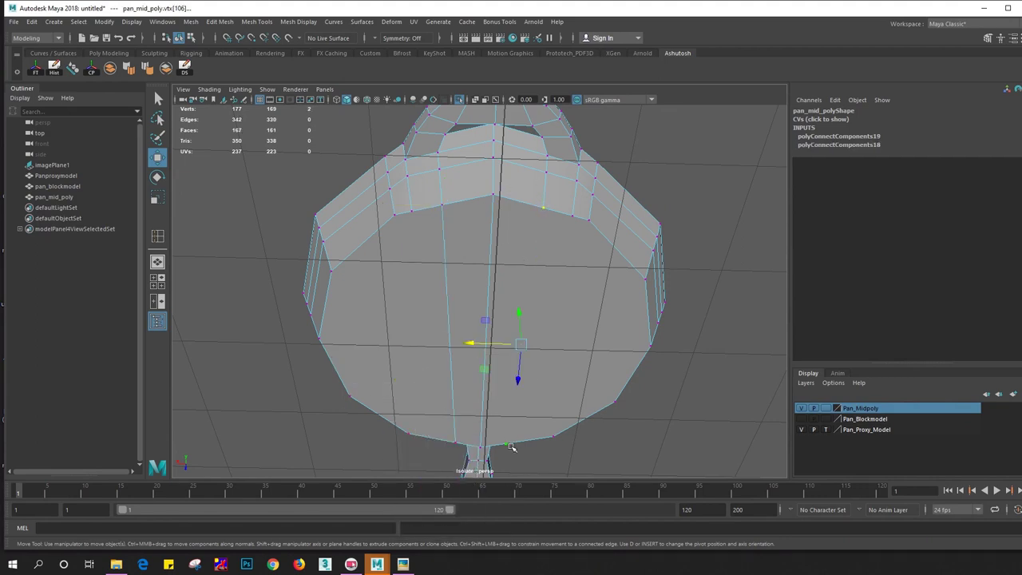
pyautogui.keyDown('shift'); pyautogui.moveTo(511, 445); pyautogui.dragTo(486, 428, button='right'); pyautogui.keyUp('shift')
# Connect two selected underside edges with a new edge across the face
pyautogui.rightClick(497, 257)
pyautogui.click(496, 228)
pyautogui.click(451, 320)
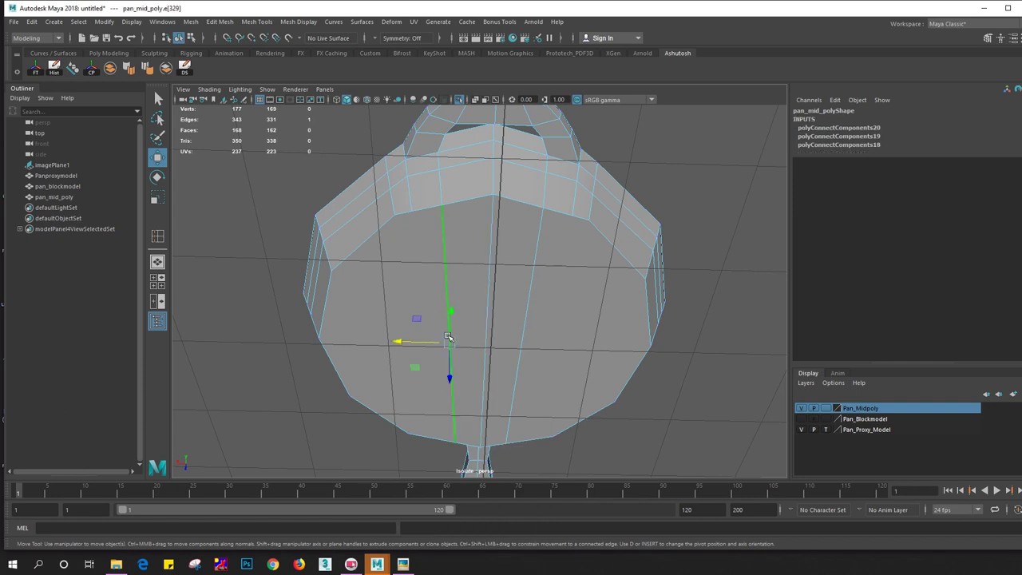
pyautogui.keyDown('shift'); pyautogui.click(521, 324); pyautogui.keyUp('shift')
pyautogui.keyDown('shift'); pyautogui.moveTo(482, 332); pyautogui.dragTo(475, 485, button='right'); pyautogui.keyUp('shift')
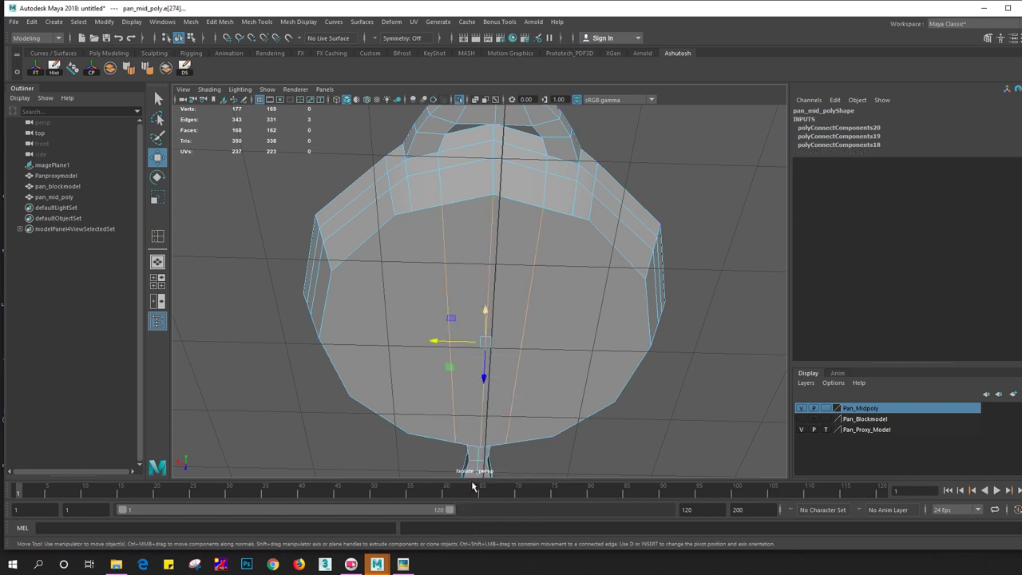
pyautogui.keyDown('alt'); pyautogui.moveTo(485, 404); pyautogui.dragTo(435, 328); pyautogui.keyUp('alt')
# Connect two more vertex pairs across the base, then reselect pan_mid_poly in object mode
pyautogui.moveTo(448, 257); pyautogui.dragTo(384, 272, button='right')
pyautogui.click(430, 332)
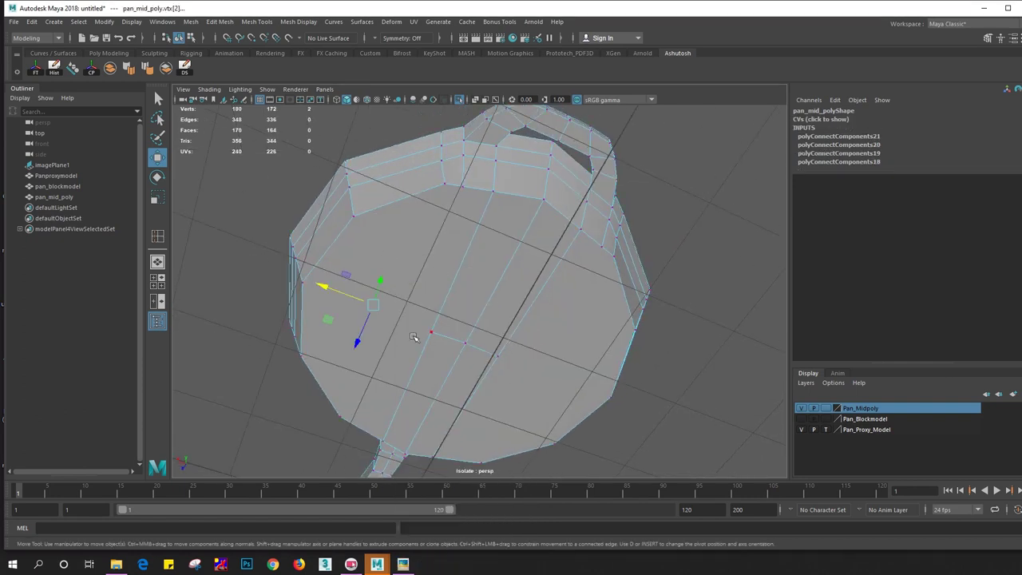
pyautogui.moveTo(321, 297)
pyautogui.keyDown('shift'); pyautogui.mouseDown(button='right')
pyautogui.moveTo(322, 373)
pyautogui.moveTo(318, 361)
pyautogui.mouseUp(button='right'); pyautogui.keyUp('shift')
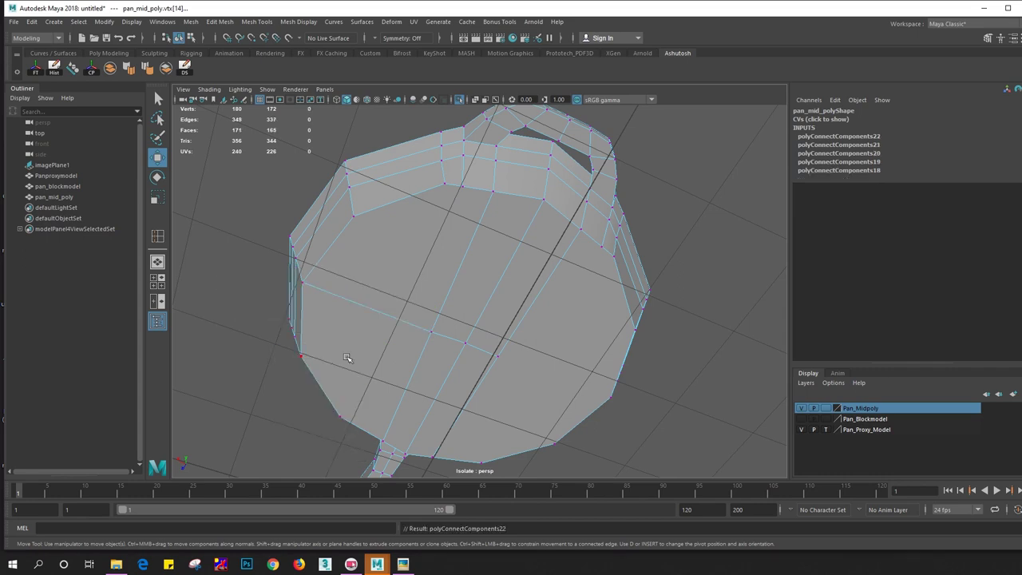
pyautogui.click(498, 352)
pyautogui.keyDown('shift'); pyautogui.moveTo(622, 432); pyautogui.dragTo(622, 447, button='right'); pyautogui.keyUp('shift')
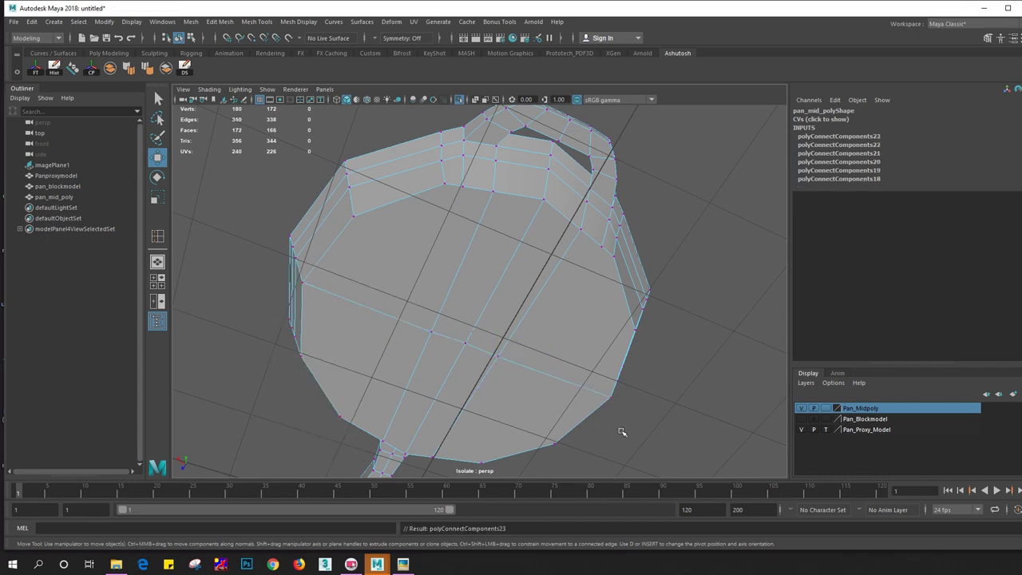
pyautogui.keyDown('alt'); pyautogui.moveTo(635, 396); pyautogui.dragTo(467, 323); pyautogui.keyUp('alt')
pyautogui.press('F8')
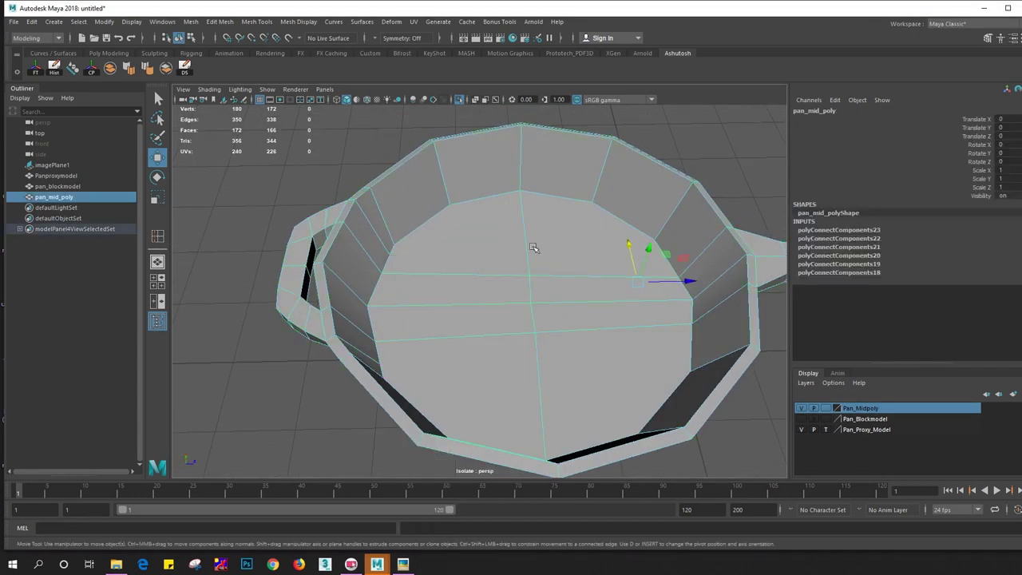
pyautogui.click(522, 402)
pyautogui.moveTo(523, 402)
pyautogui.keyDown('alt'); pyautogui.mouseDown()
pyautogui.moveTo(368, 408)
pyautogui.moveTo(476, 345)
pyautogui.moveTo(469, 304)
pyautogui.mouseUp(); pyautogui.keyUp('alt')
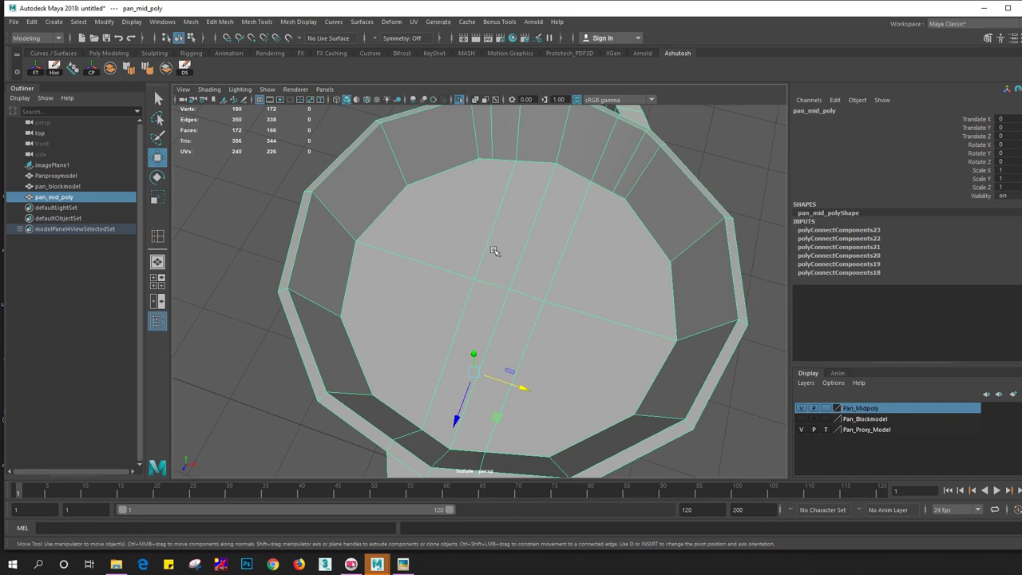
# In top view, connect the selected base edges with new edge cuts across the pan base
pyautogui.moveTo(504, 225); pyautogui.dragTo(506, 196, button='right')
pyautogui.click(497, 218)
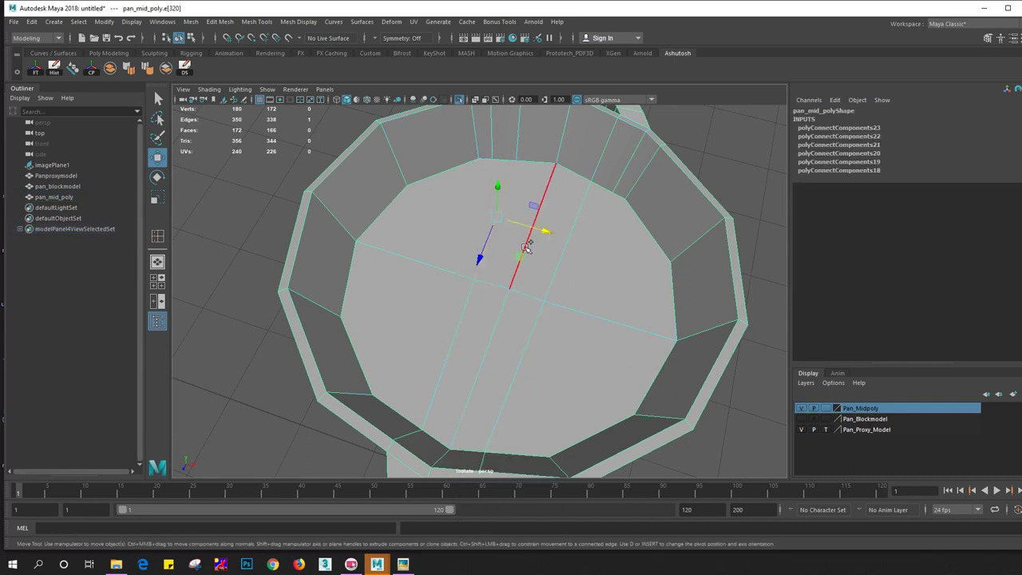
pyautogui.keyDown('alt'); pyautogui.moveTo(457, 233); pyautogui.dragTo(514, 286); pyautogui.keyUp('alt')
pyautogui.press('space')
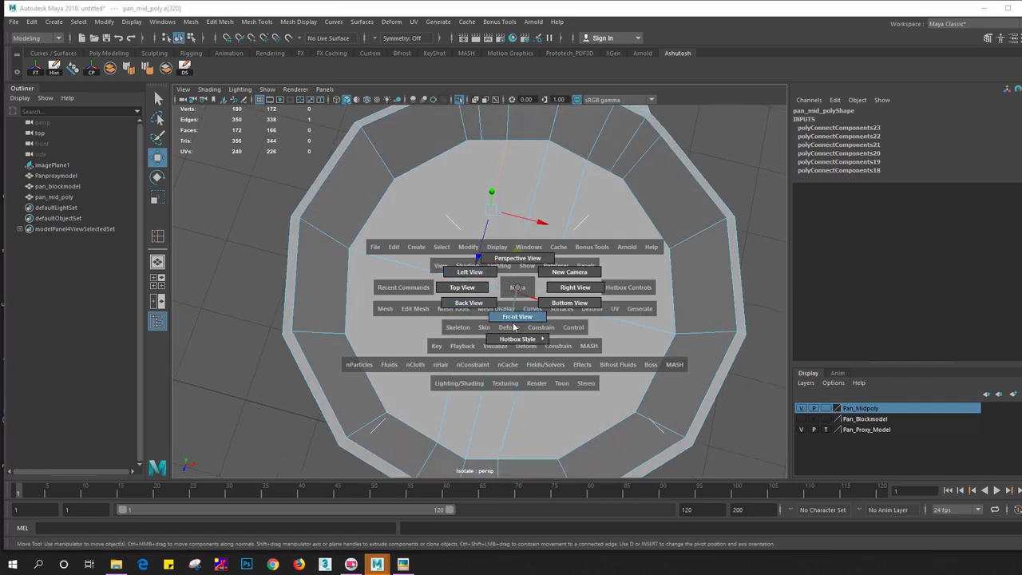
pyautogui.doubleClick(501, 237)
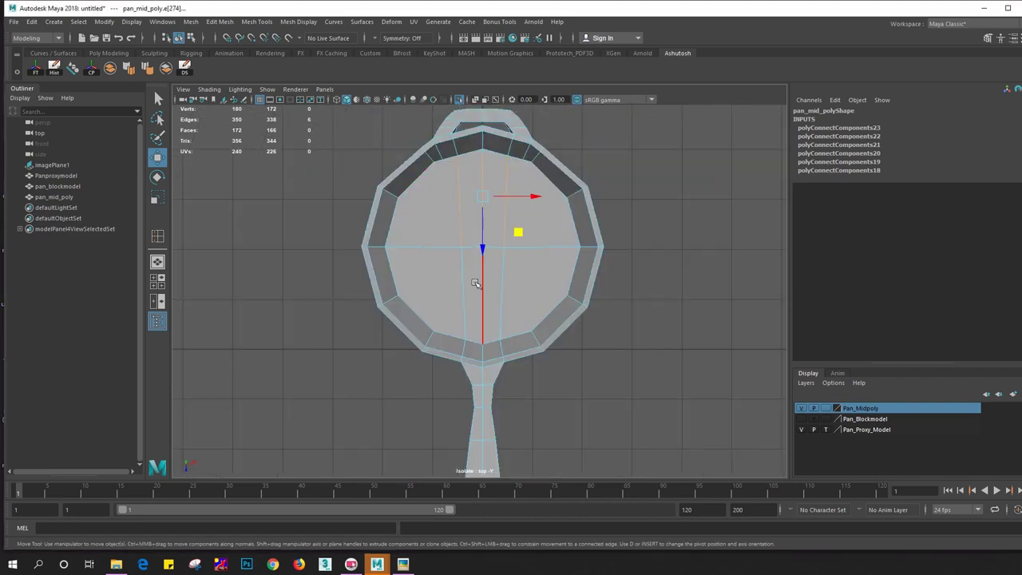
pyautogui.keyDown('shift'); pyautogui.moveTo(472, 280); pyautogui.dragTo(460, 409, button='right'); pyautogui.keyUp('shift')
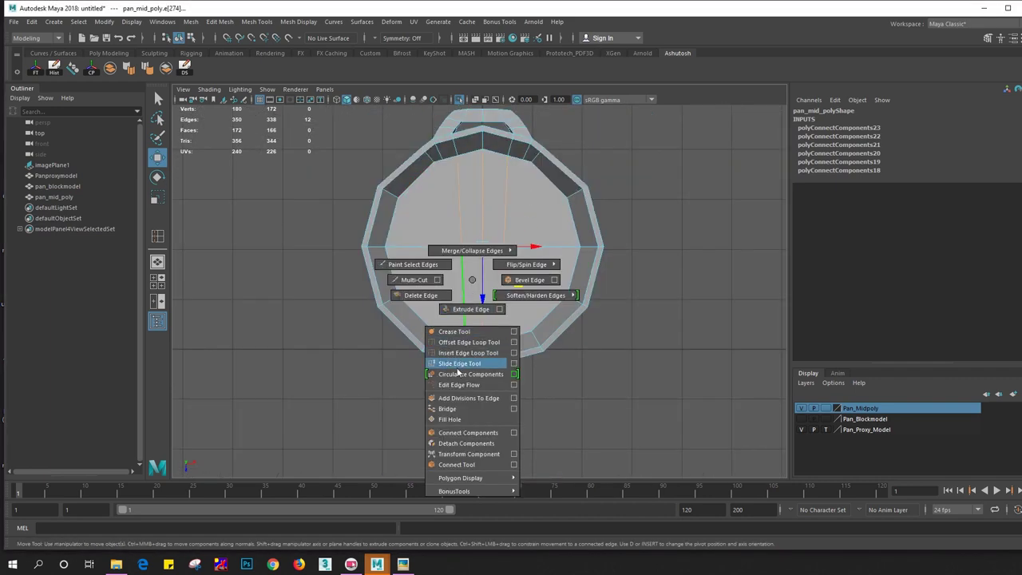
pyautogui.keyDown('shift'); pyautogui.moveTo(460, 435); pyautogui.dragTo(460, 435, button='right'); pyautogui.keyUp('shift')
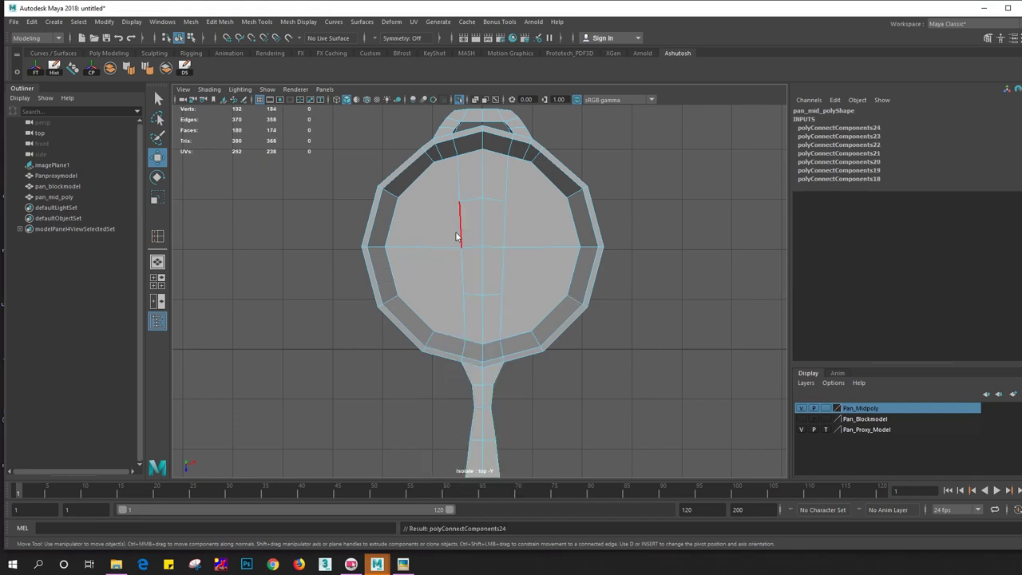
# Join a pair of base vertices with a new edge, then return to perspective view
pyautogui.moveTo(447, 229); pyautogui.dragTo(402, 232, button='right')
pyautogui.click(464, 294)
pyautogui.keyDown('shift'); pyautogui.moveTo(405, 284); pyautogui.dragTo(420, 353, button='right'); pyautogui.keyUp('shift')
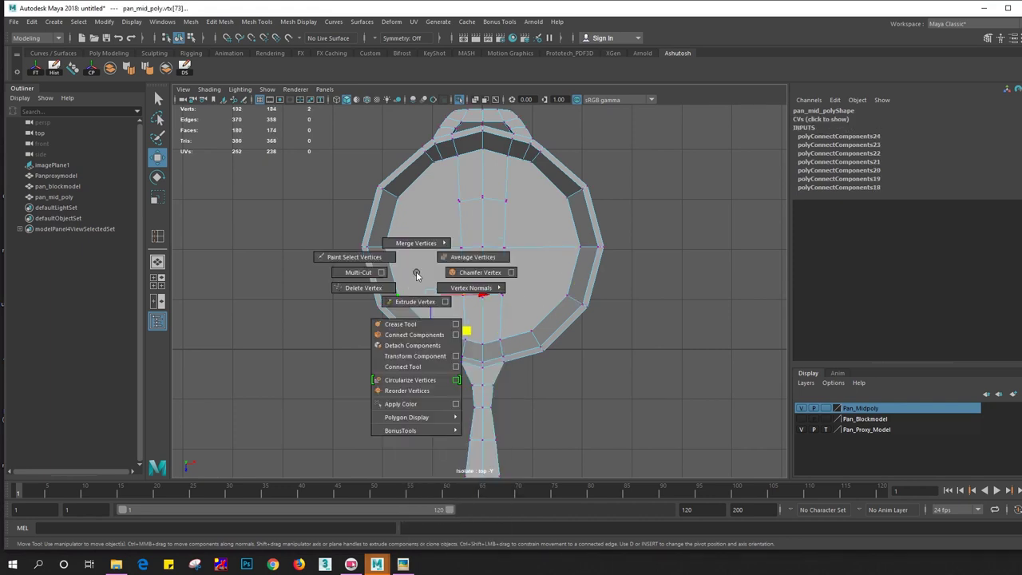
pyautogui.click(503, 295)
pyautogui.press('space')
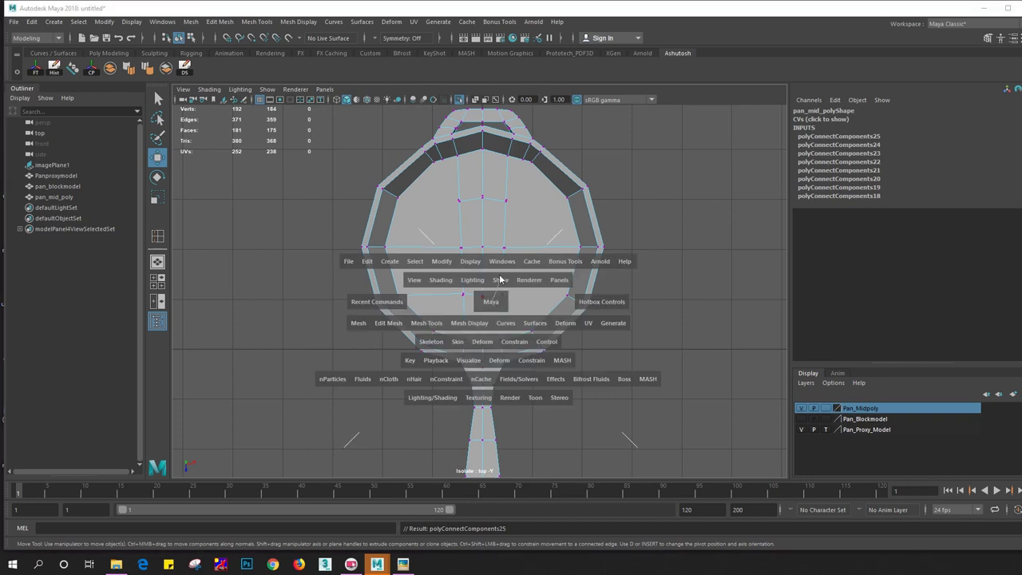
pyautogui.moveTo(504, 295)
pyautogui.mouseDown()
pyautogui.moveTo(472, 283)
pyautogui.moveTo(615, 341)
pyautogui.mouseUp()
pyautogui.keyDown('shift'); pyautogui.click(673, 336); pyautogui.keyUp('shift')
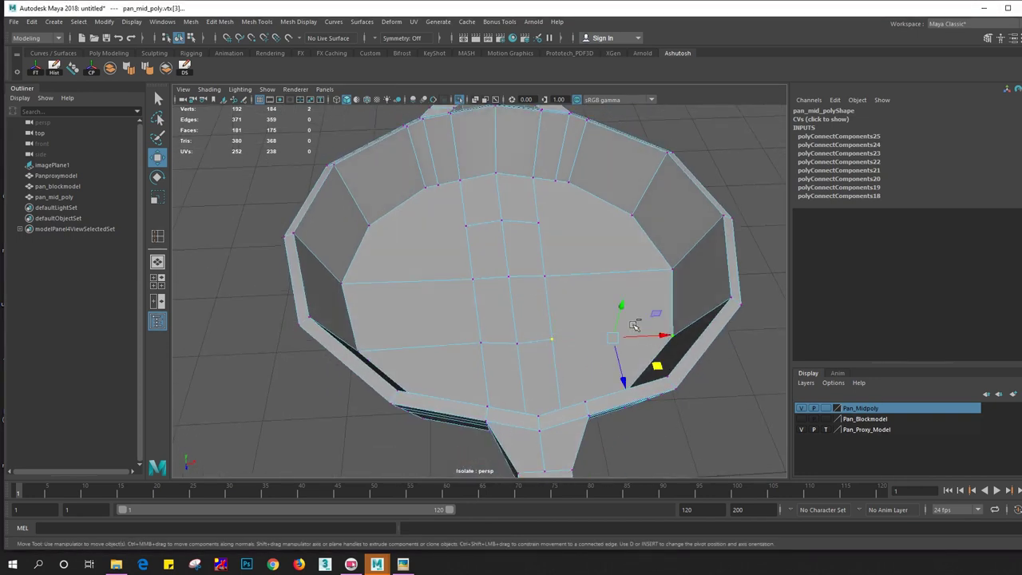
# Join the first inner base grid vertex to its matching outline vertex with a new edge
pyautogui.click(539, 223)
pyautogui.keyDown('shift'); pyautogui.click(632, 214); pyautogui.keyUp('shift')
pyautogui.keyDown('shift'); pyautogui.rightClick(512, 228); pyautogui.keyUp('shift')
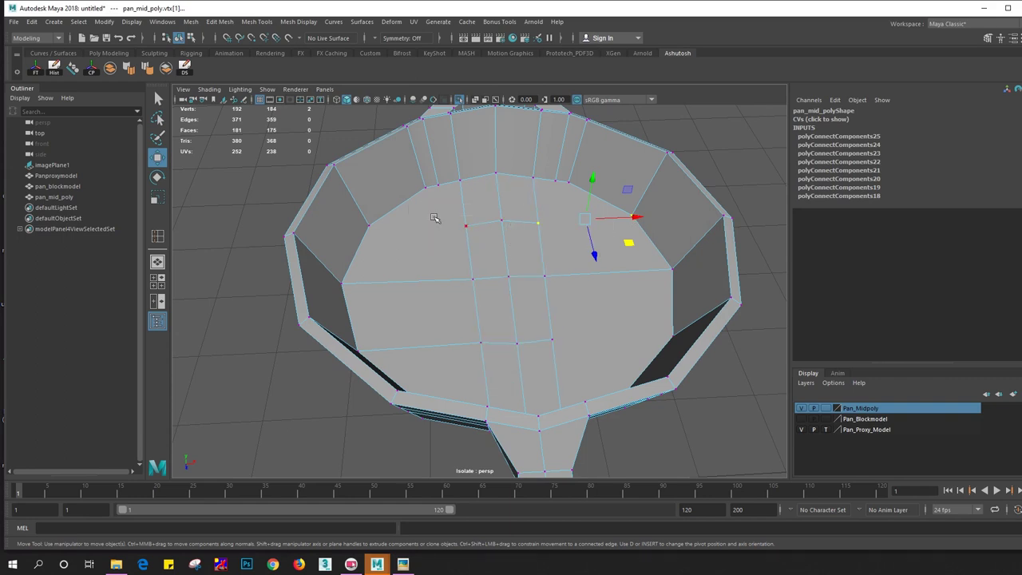
pyautogui.moveTo(456, 221)
pyautogui.mouseDown(button='right')
pyautogui.moveTo(414, 217)
pyautogui.moveTo(368, 245)
pyautogui.moveTo(389, 225)
pyautogui.mouseUp(button='right')
pyautogui.click(466, 224)
pyautogui.keyDown('shift'); pyautogui.click(368, 220); pyautogui.keyUp('shift')
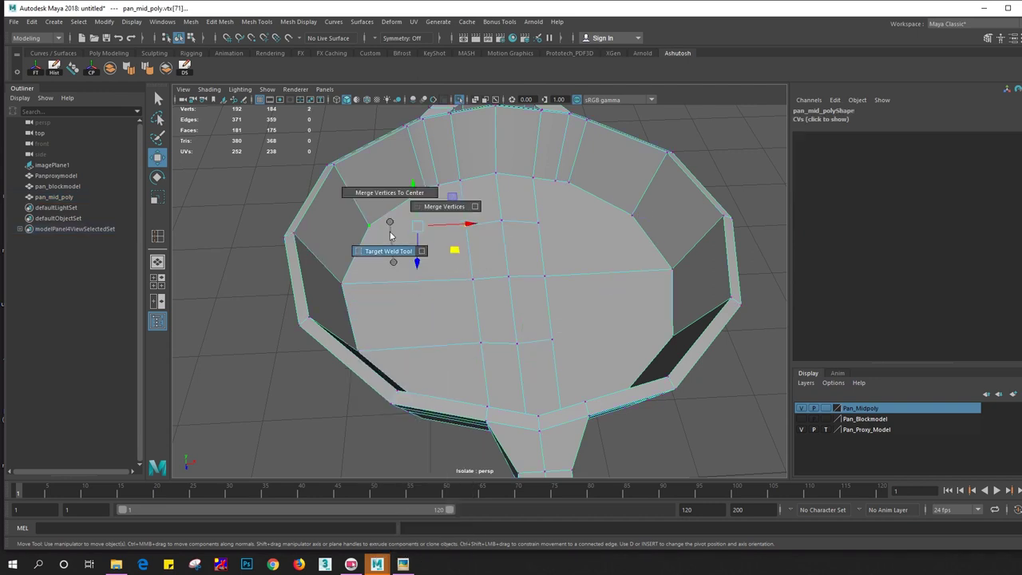
pyautogui.keyDown('shift'); pyautogui.rightClick(389, 226); pyautogui.keyUp('shift')
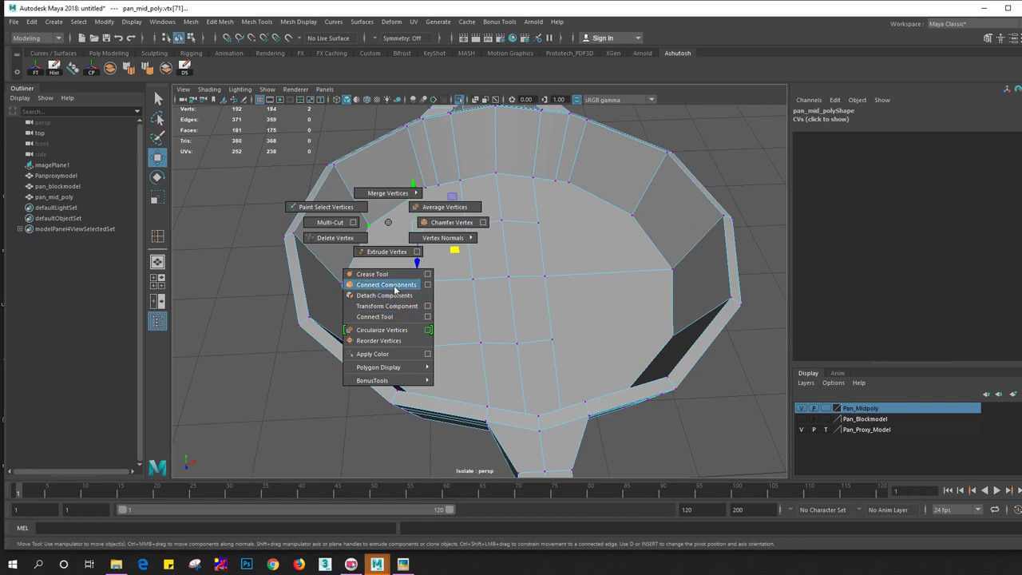
pyautogui.moveTo(396, 319); pyautogui.dragTo(417, 286, button='right')
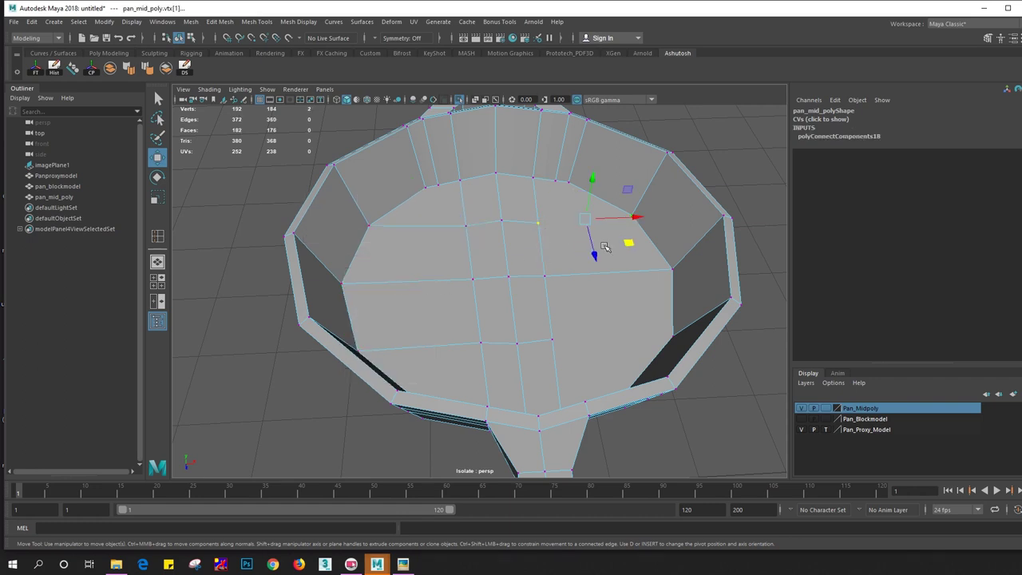
# Connect several more grid and outline vertex pairs across the pan base
pyautogui.keyDown('shift'); pyautogui.moveTo(548, 227); pyautogui.dragTo(605, 248, button='right'); pyautogui.keyUp('shift')
pyautogui.keyDown('alt'); pyautogui.moveTo(544, 264); pyautogui.dragTo(564, 325); pyautogui.keyUp('alt')
pyautogui.click(564, 329)
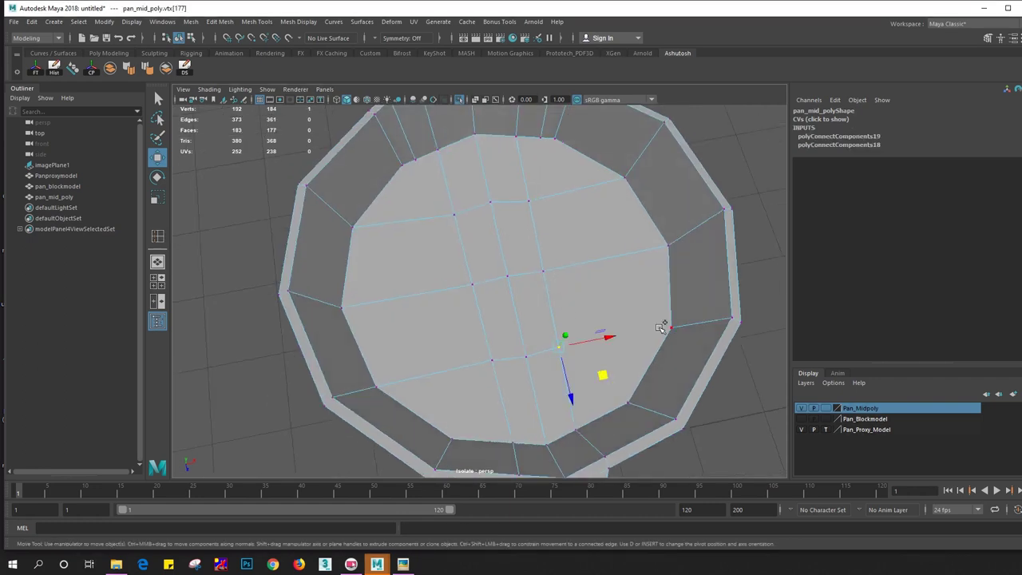
pyautogui.keyDown('shift'); pyautogui.moveTo(662, 326); pyautogui.dragTo(626, 391, button='right'); pyautogui.keyUp('shift')
pyautogui.moveTo(559, 347)
pyautogui.keyDown('alt'); pyautogui.mouseDown()
pyautogui.moveTo(538, 284)
pyautogui.moveTo(568, 196)
pyautogui.mouseUp(); pyautogui.keyUp('alt')
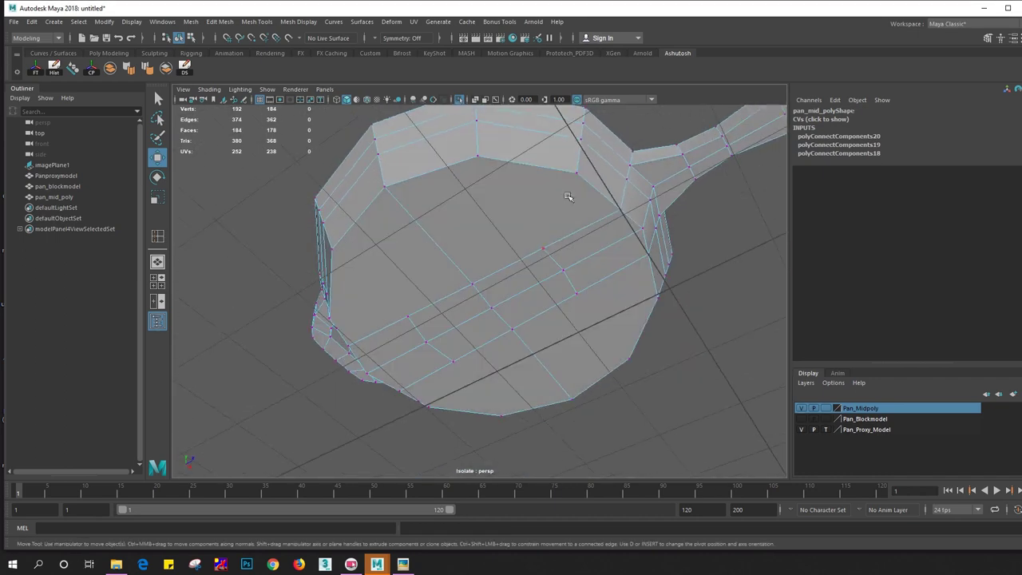
pyautogui.keyDown('shift'); pyautogui.click(544, 250); pyautogui.keyUp('shift')
pyautogui.keyDown('shift'); pyautogui.moveTo(551, 252); pyautogui.dragTo(539, 191, button='right'); pyautogui.keyUp('shift')
pyautogui.click(576, 293)
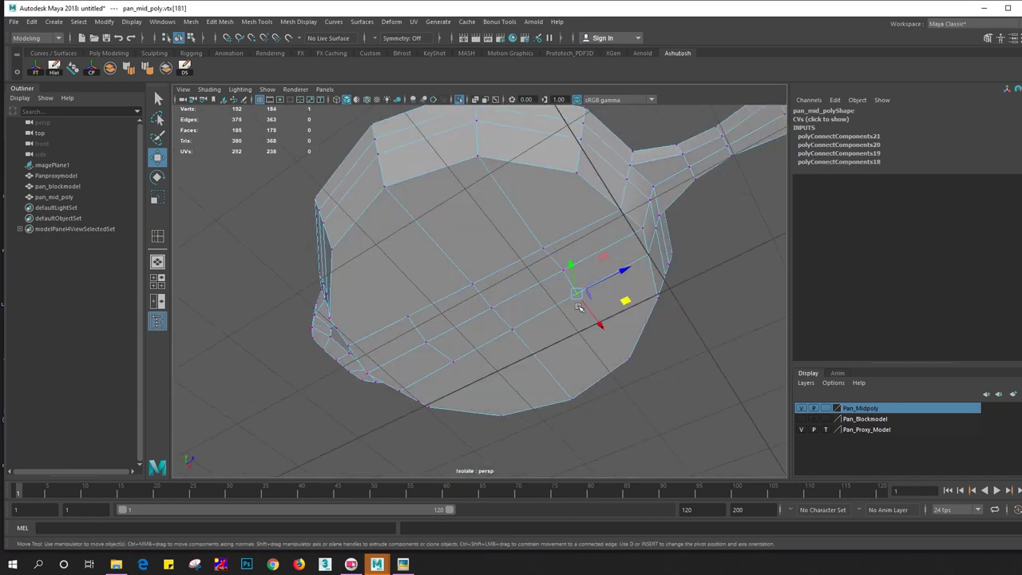
pyautogui.keyDown('shift'); pyautogui.click(629, 359); pyautogui.keyUp('shift')
pyautogui.keyDown('shift'); pyautogui.moveTo(630, 361); pyautogui.dragTo(557, 388, button='right'); pyautogui.keyUp('shift')
# Continue joining grid vertices to the opposite outline vertices to fill out the base grid
pyautogui.keyDown('shift'); pyautogui.click(503, 413); pyautogui.keyUp('shift')
pyautogui.keyDown('shift'); pyautogui.click(452, 360); pyautogui.keyUp('shift')
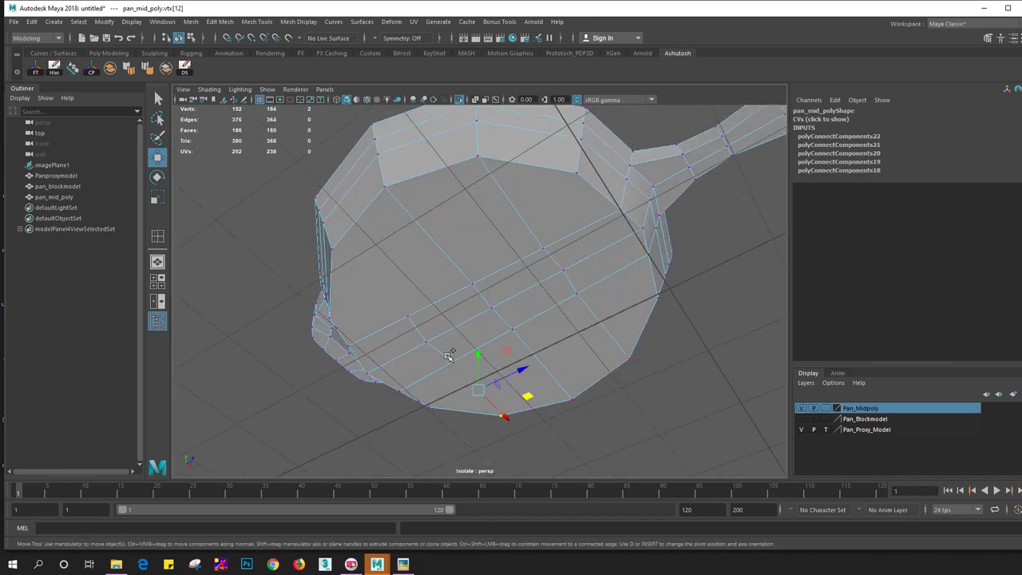
pyautogui.keyDown('shift'); pyautogui.moveTo(450, 356); pyautogui.dragTo(422, 320, button='right'); pyautogui.keyUp('shift')
pyautogui.click(429, 314)
pyautogui.keyDown('shift'); pyautogui.click(337, 241); pyautogui.keyUp('shift')
pyautogui.keyDown('shift'); pyautogui.moveTo(337, 241); pyautogui.dragTo(355, 256, button='right'); pyautogui.keyUp('shift')
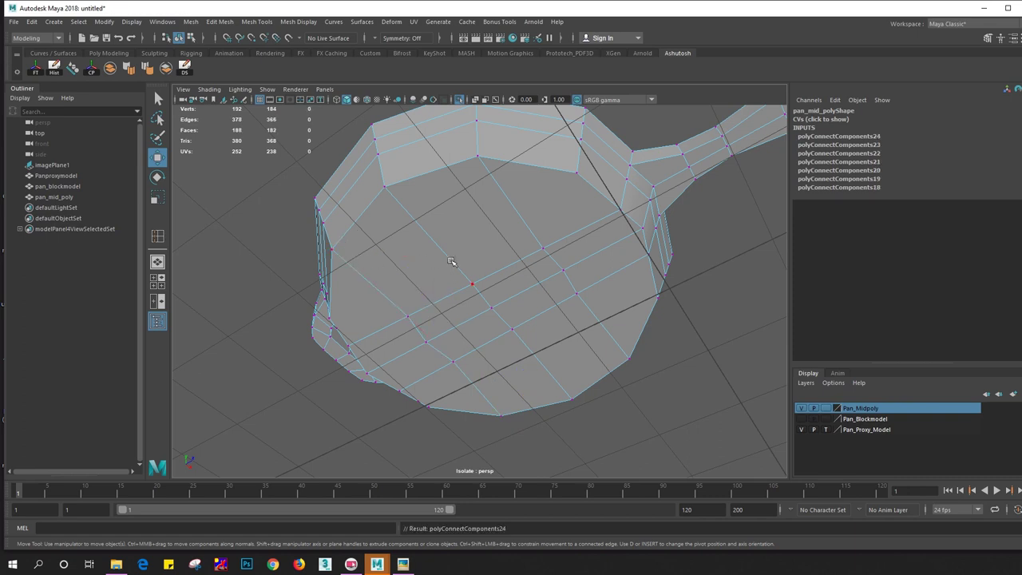
pyautogui.keyDown('alt'); pyautogui.moveTo(453, 262); pyautogui.dragTo(396, 356); pyautogui.keyUp('alt')
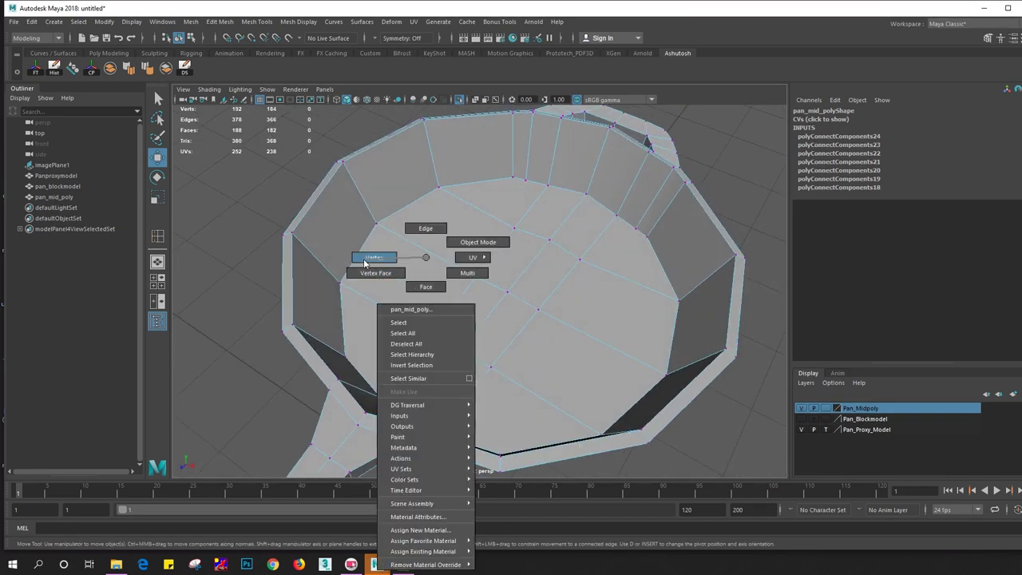
pyautogui.moveTo(423, 258); pyautogui.dragTo(376, 269, button='right')
pyautogui.keyDown('alt'); pyautogui.moveTo(376, 269); pyautogui.dragTo(429, 311); pyautogui.keyUp('alt')
pyautogui.click(430, 337)
pyautogui.keyDown('shift'); pyautogui.click(351, 366); pyautogui.keyUp('shift')
pyautogui.keyDown('shift'); pyautogui.moveTo(364, 361); pyautogui.dragTo(422, 349, button='right'); pyautogui.keyUp('shift')
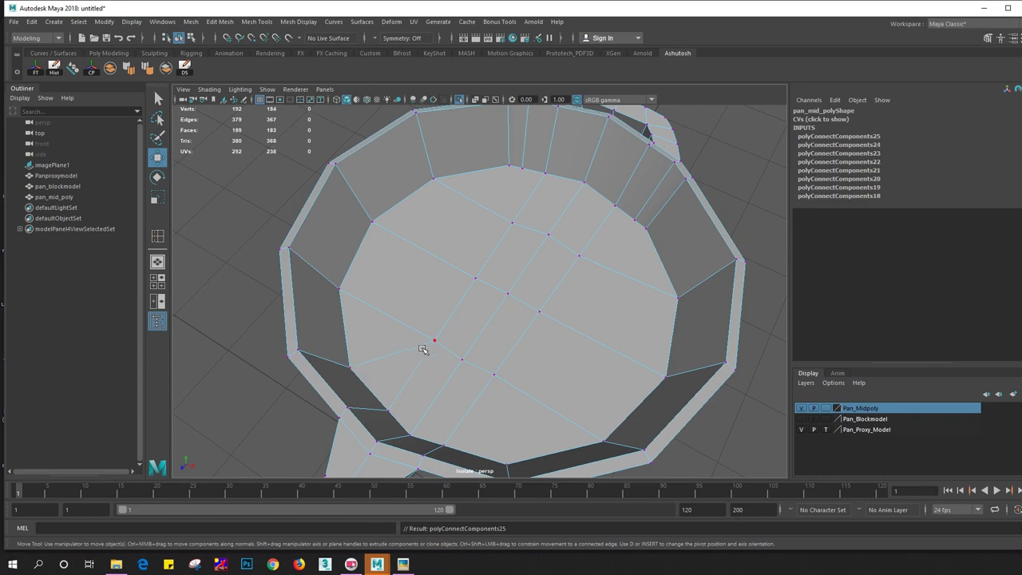
# Undo the faulty connecting edge and switch the viewport to the front view
pyautogui.click(493, 376)
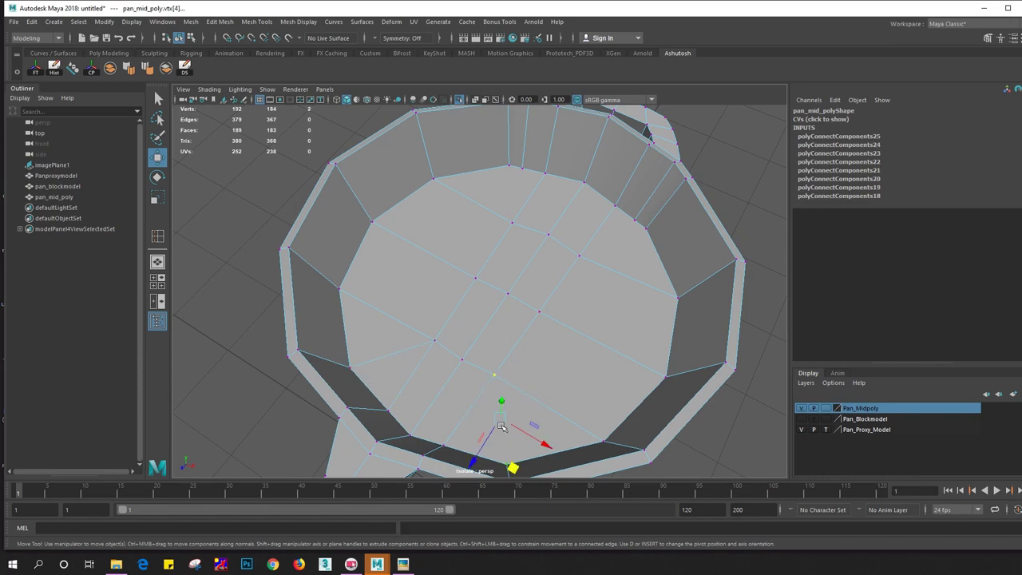
pyautogui.hotkey('ctrl', 'z')
pyautogui.hotkey('ctrl', 'z')
pyautogui.moveTo(505, 452)
pyautogui.keyDown('alt'); pyautogui.mouseDown()
pyautogui.moveTo(457, 395)
pyautogui.moveTo(477, 258)
pyautogui.moveTo(610, 342)
pyautogui.moveTo(357, 269)
pyautogui.mouseUp(); pyautogui.keyUp('alt')
pyautogui.click(488, 249)
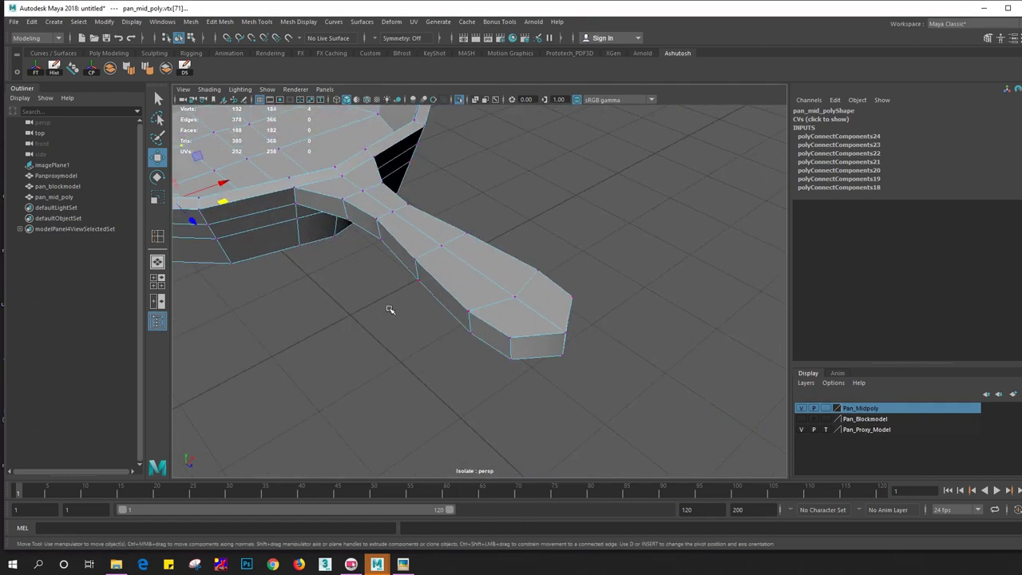
pyautogui.press('space')
pyautogui.moveTo(389, 310)
pyautogui.mouseDown()
pyautogui.moveTo(378, 353)
pyautogui.moveTo(340, 312)
pyautogui.moveTo(322, 323)
pyautogui.mouseUp()
pyautogui.press('space')
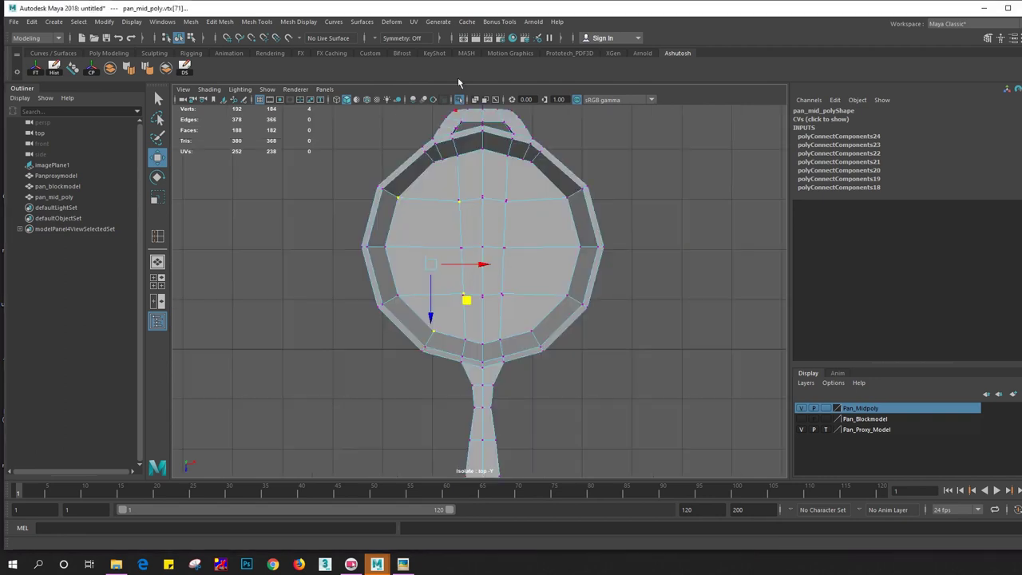
# In top view, zoom to the handle and connect three edges across its tip
pyautogui.click(459, 100)
pyautogui.keyDown('alt'); pyautogui.moveTo(491, 343); pyautogui.dragTo(491, 224, button='middle'); pyautogui.keyUp('alt')
pyautogui.scroll(3, 490, 304)
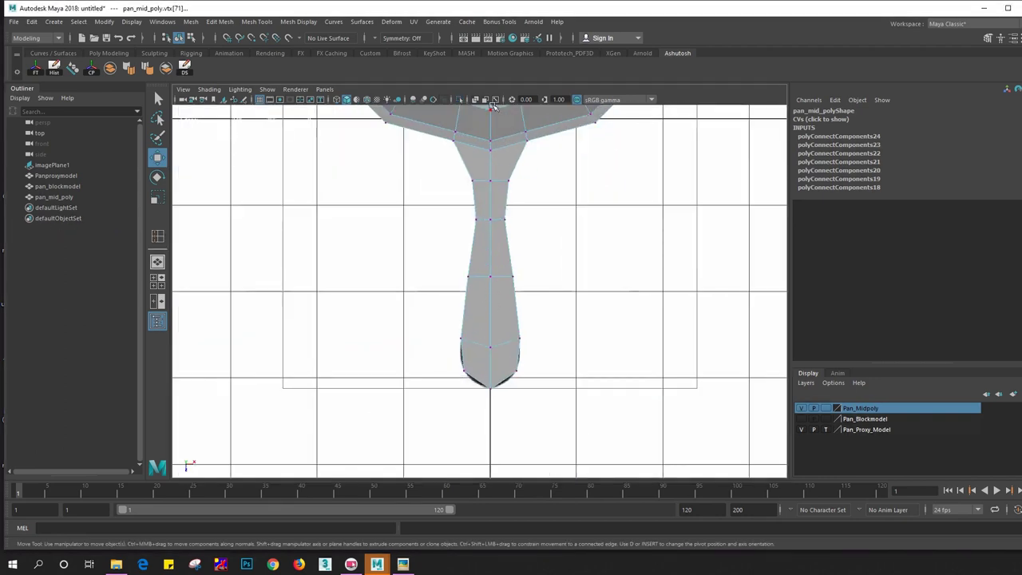
pyautogui.scroll(3, 478, 317)
pyautogui.click(477, 263)
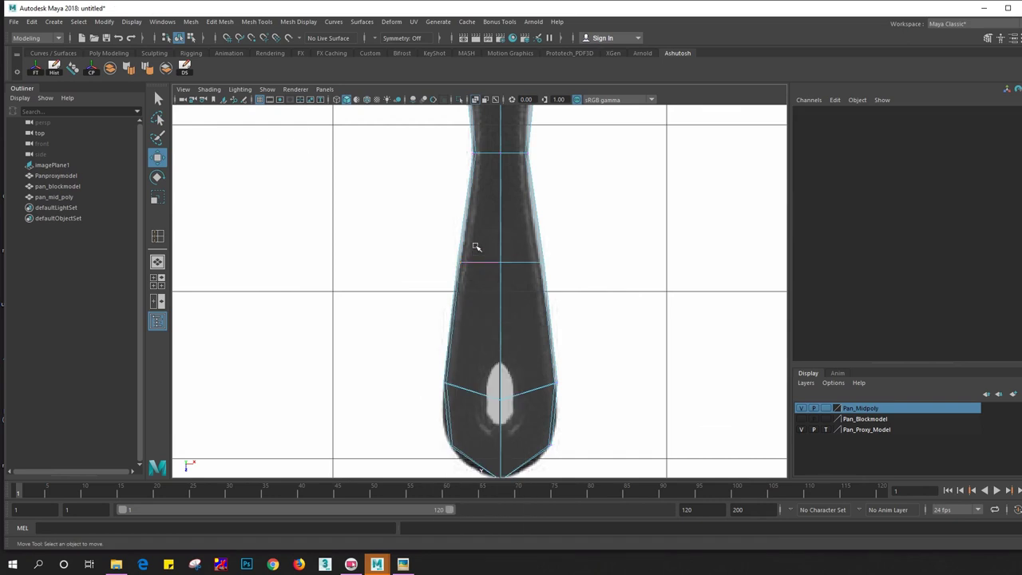
pyautogui.click(475, 299)
pyautogui.click(473, 336)
pyautogui.keyDown('shift'); pyautogui.rightClick(473, 333); pyautogui.keyUp('shift')
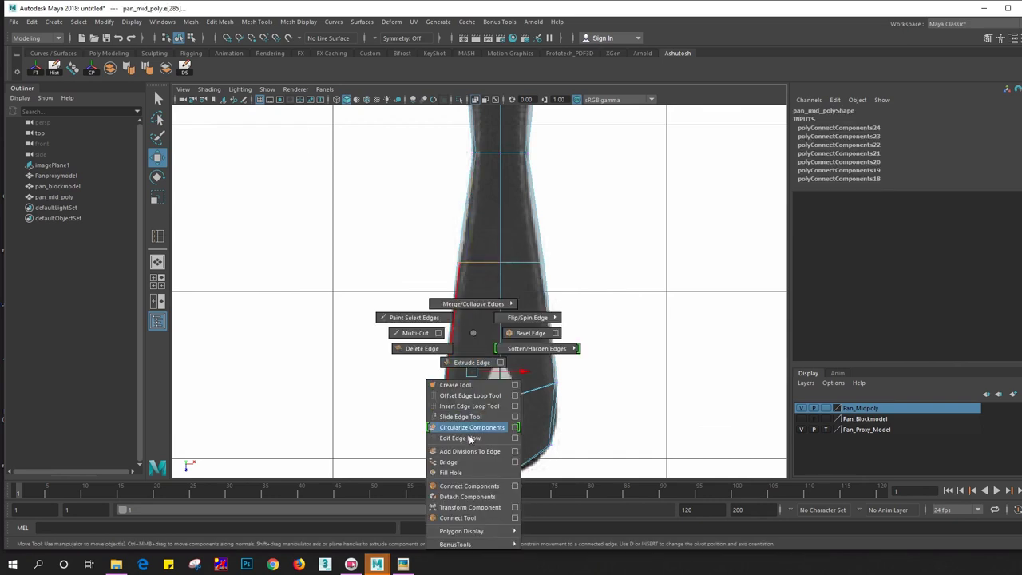
pyautogui.click(468, 486)
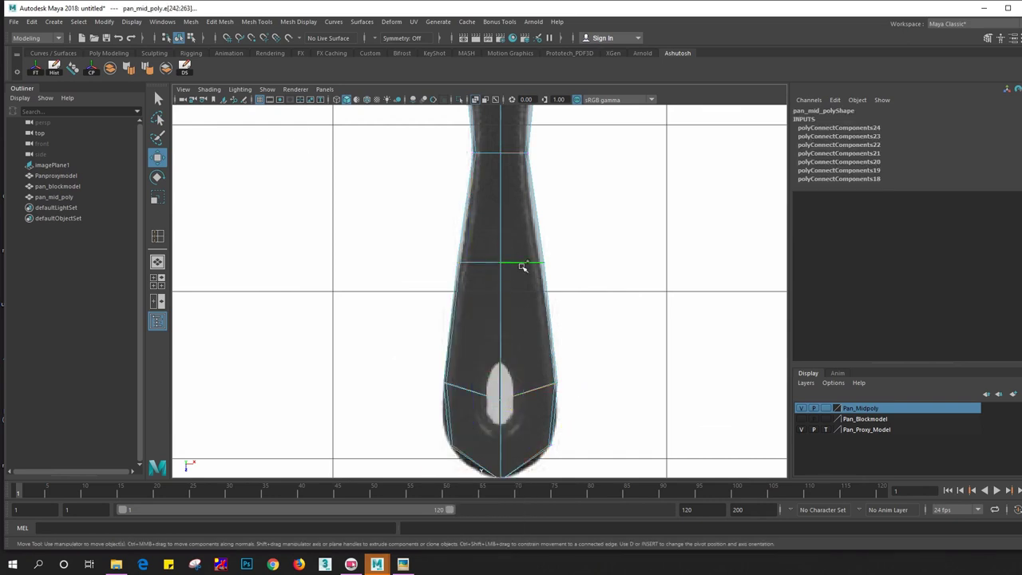
# Add another connection through the new handle edge, then undo the last one
pyautogui.keyDown('shift'); pyautogui.rightClick(520, 344); pyautogui.keyUp('shift')
pyautogui.click(524, 472)
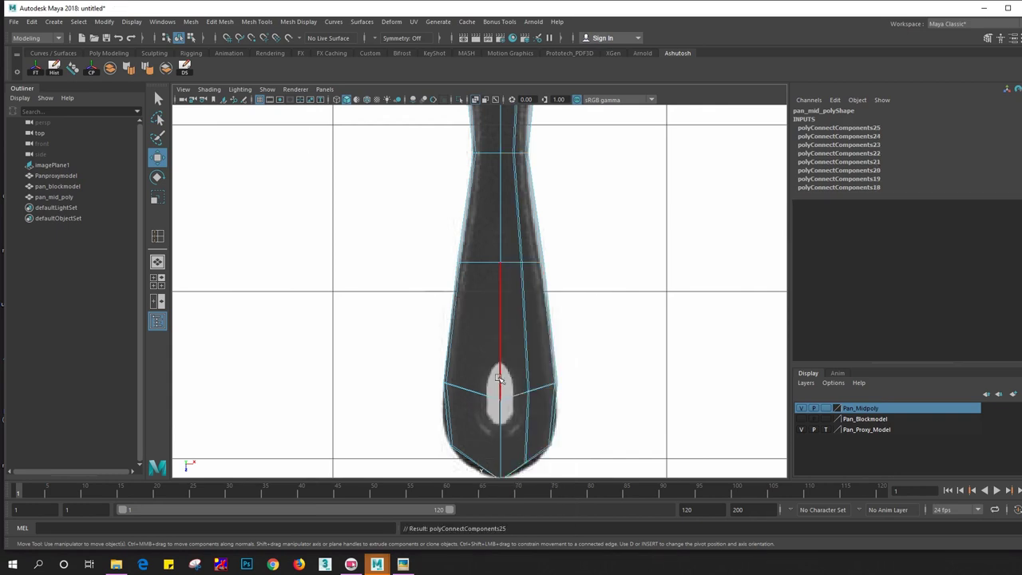
pyautogui.click(477, 389)
pyautogui.click(476, 311)
pyautogui.keyDown('shift'); pyautogui.rightClick(477, 313); pyautogui.keyUp('shift')
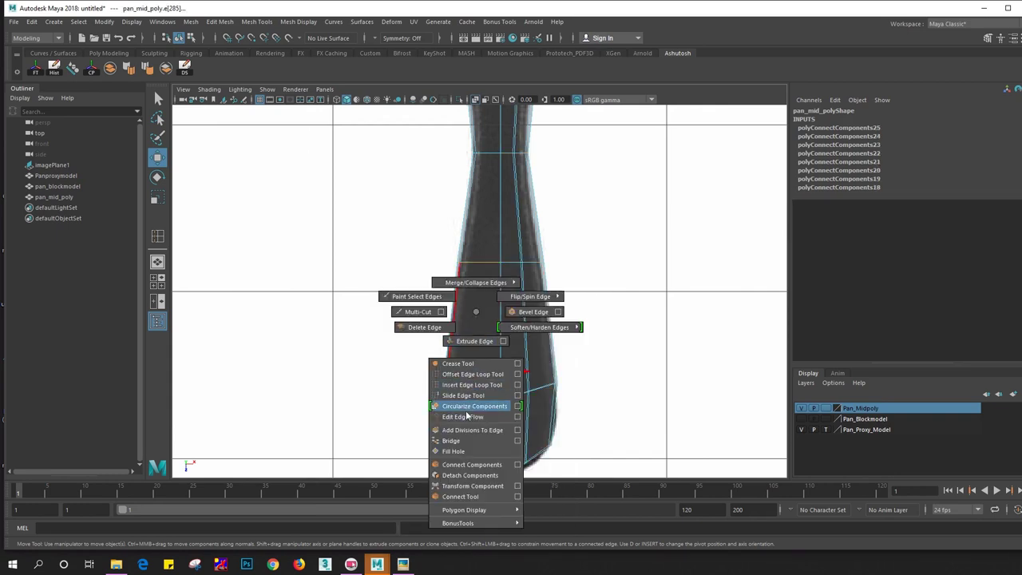
pyautogui.click(468, 464)
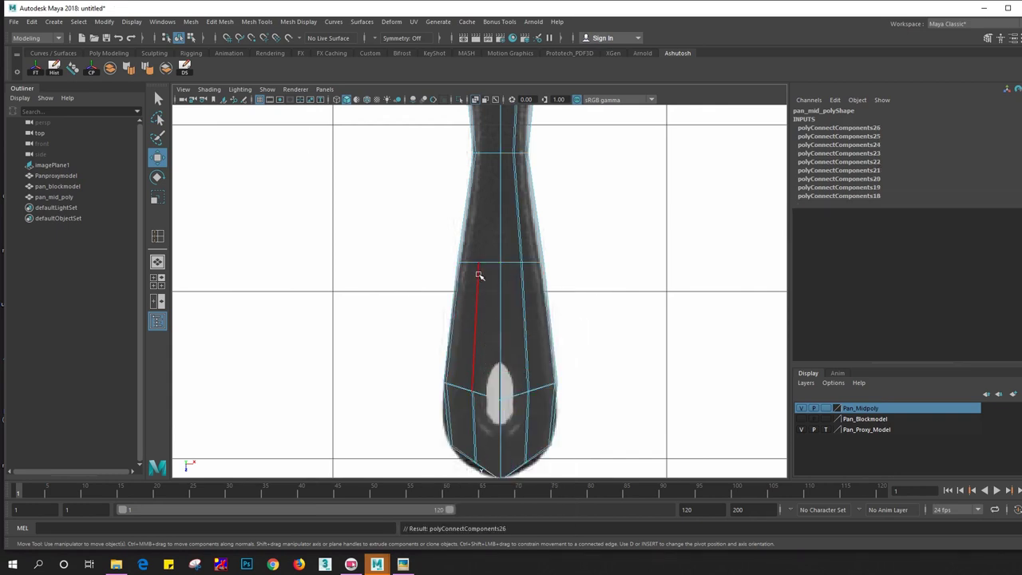
pyautogui.hotkey('ctrl', 'z')
pyautogui.hotkey('ctrl', 'z')
pyautogui.hotkey('ctrl', 'z')
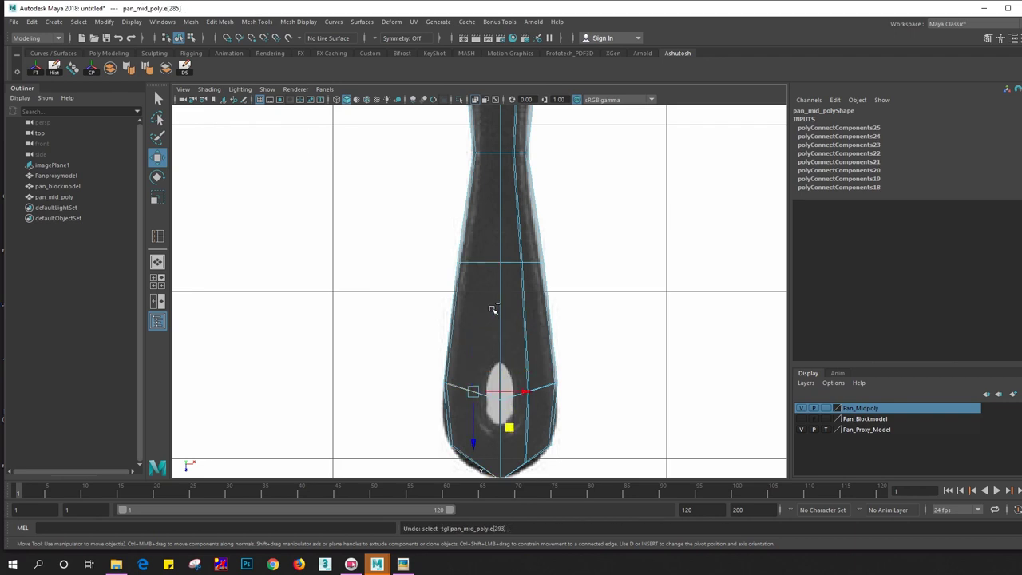
# Connect the top handle edge to the lower edge near the hole, checking with smooth preview
pyautogui.click(479, 265)
pyautogui.press('3')
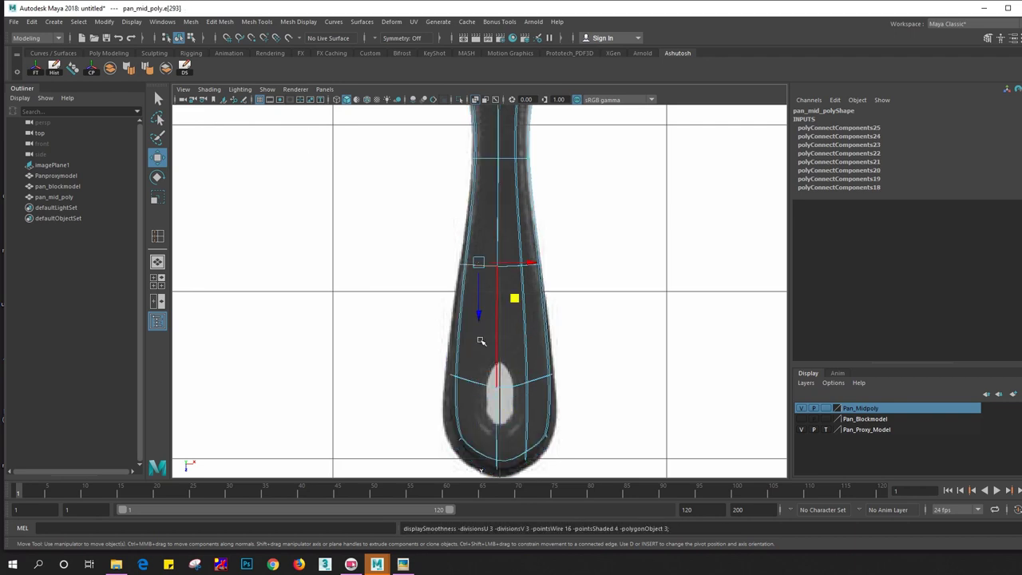
pyautogui.click(484, 390)
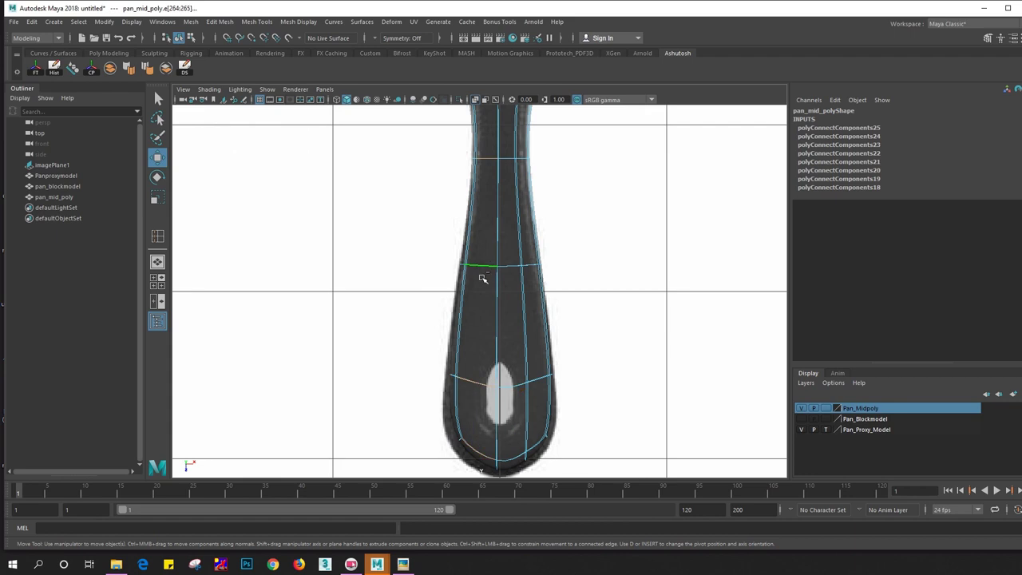
pyautogui.keyDown('shift'); pyautogui.moveTo(483, 278); pyautogui.dragTo(471, 429, button='right'); pyautogui.keyUp('shift')
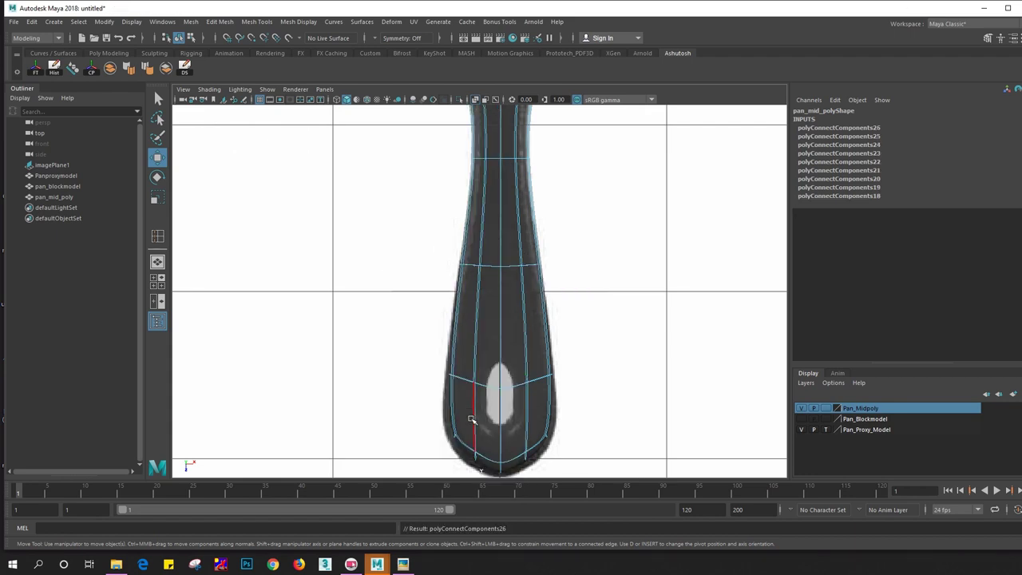
pyautogui.press('1')
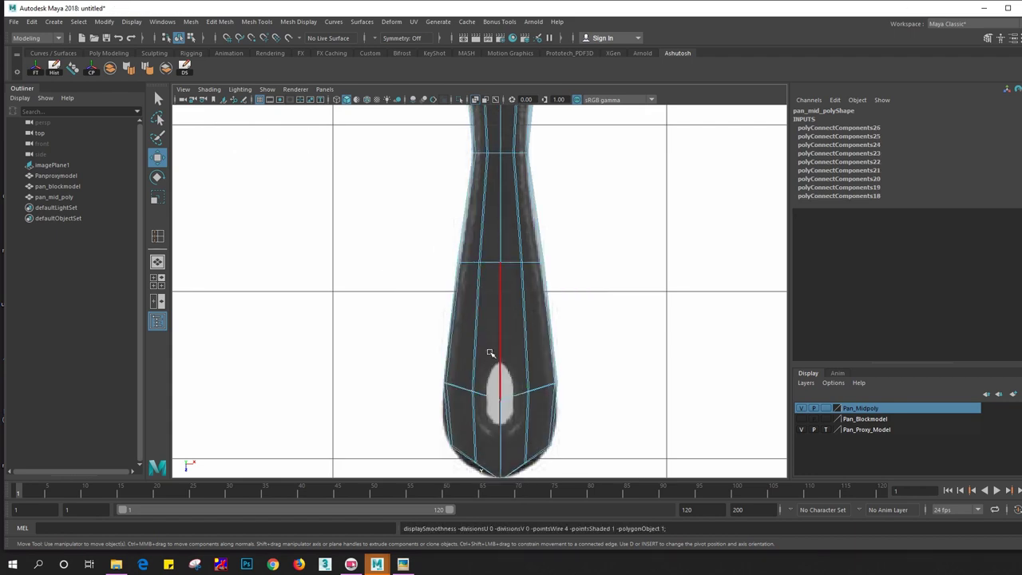
# Select the centre edge above the hole and switch to the Insert Edge Loop Tool
pyautogui.moveTo(485, 255); pyautogui.dragTo(463, 469, button='right')
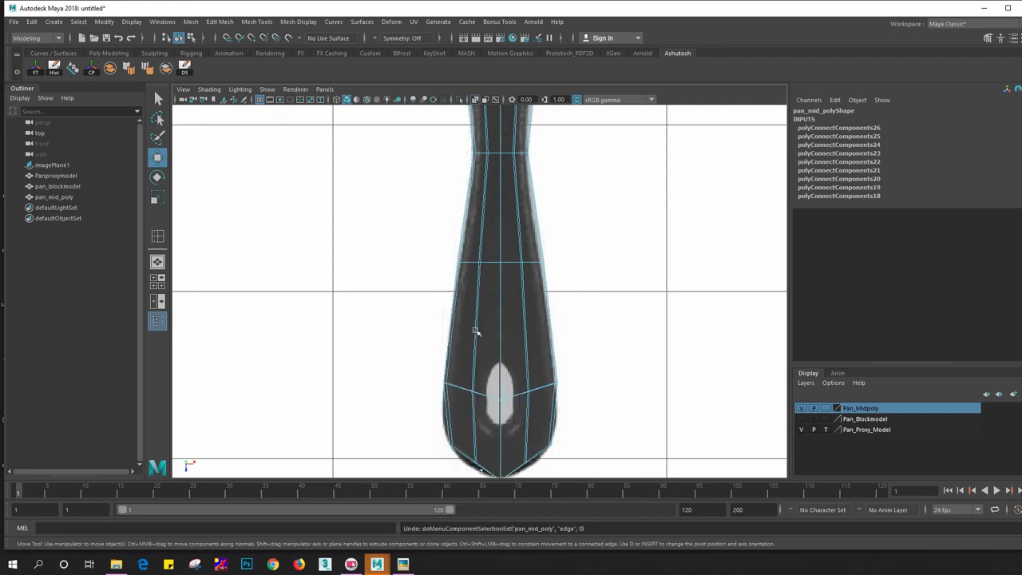
pyautogui.keyDown('shift'); pyautogui.moveTo(473, 325); pyautogui.dragTo(480, 369, button='right'); pyautogui.keyUp('shift')
pyautogui.click(472, 319)
pyautogui.moveTo(477, 257); pyautogui.dragTo(482, 221, button='right')
pyautogui.moveTo(483, 267)
pyautogui.keyDown('shift'); pyautogui.mouseDown(button='right')
pyautogui.moveTo(462, 353)
pyautogui.moveTo(479, 340)
pyautogui.mouseUp(button='right'); pyautogui.keyUp('shift')
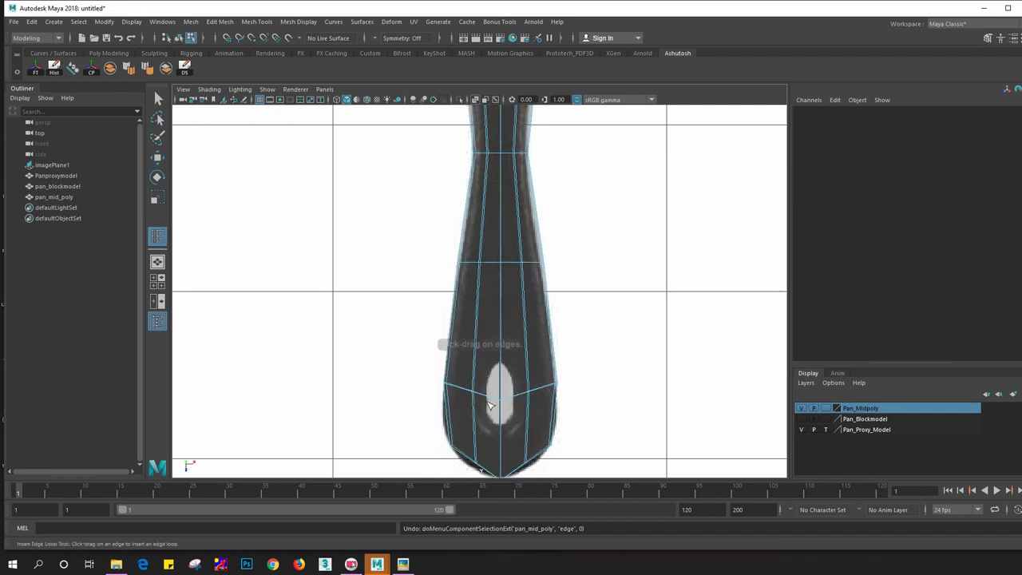
# Insert two edge loops across the handle tip
pyautogui.click(503, 358)
pyautogui.click(502, 428)
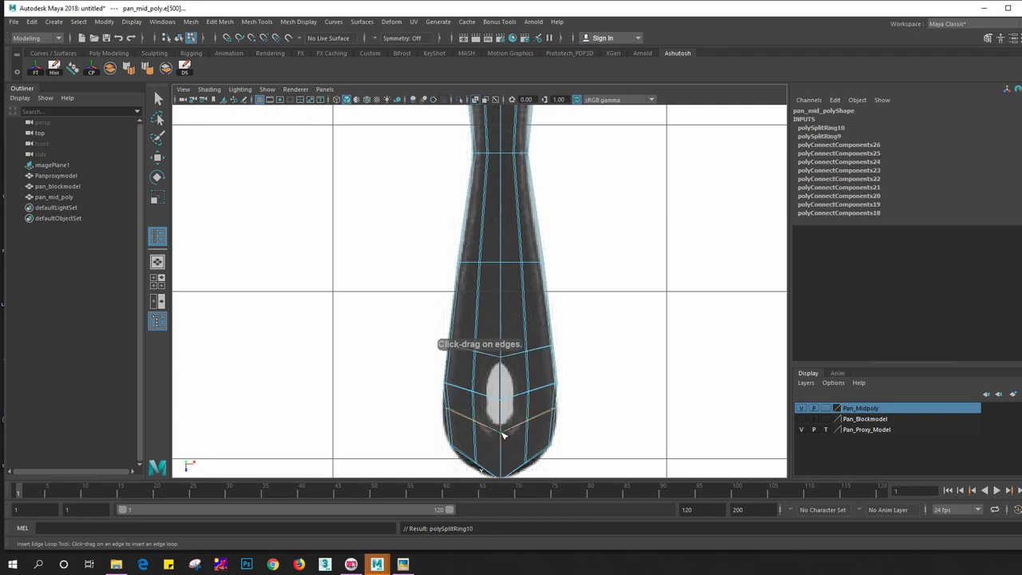
pyautogui.press('w')
# Delete the face directly above the hanging hole
pyautogui.rightClick(490, 390)
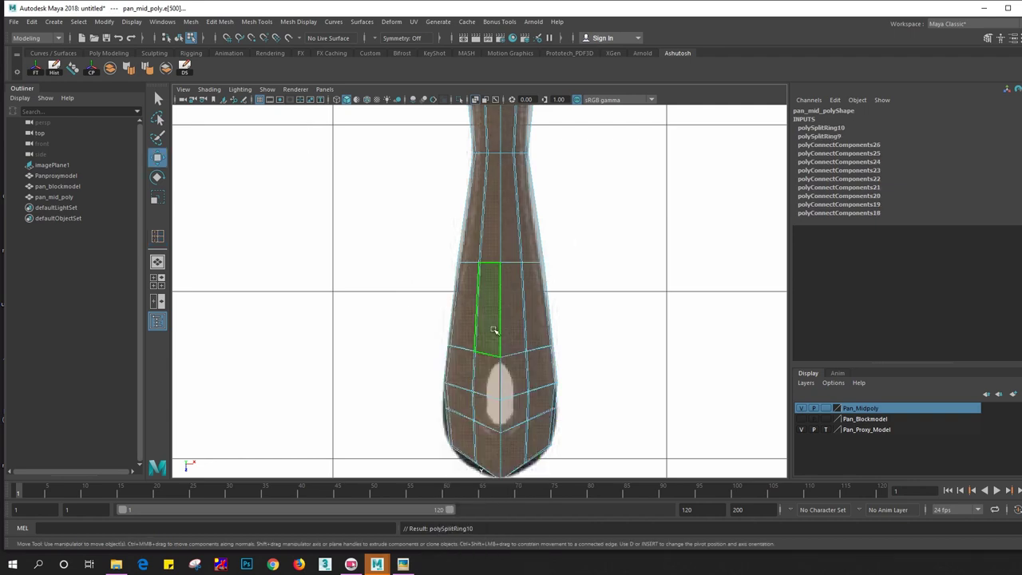
pyautogui.scroll(3, 490, 391)
pyautogui.click(486, 423)
pyautogui.scroll(2, 492, 381)
pyautogui.scroll(-1, 493, 381)
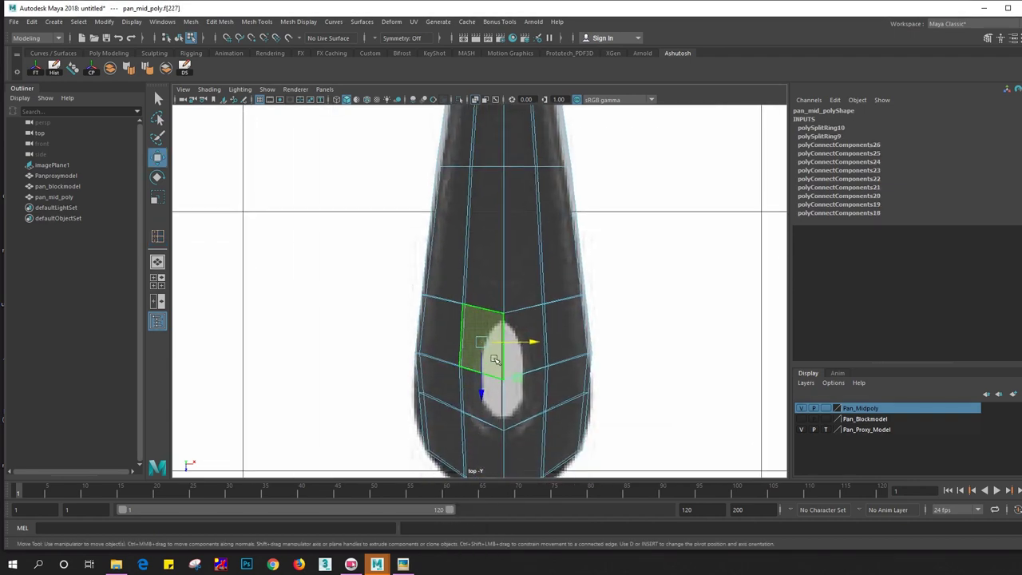
pyautogui.click(510, 398)
pyautogui.press('Delete')
# Bridge the open edges above the hole with Divisions set to 1
pyautogui.rightClick(499, 321)
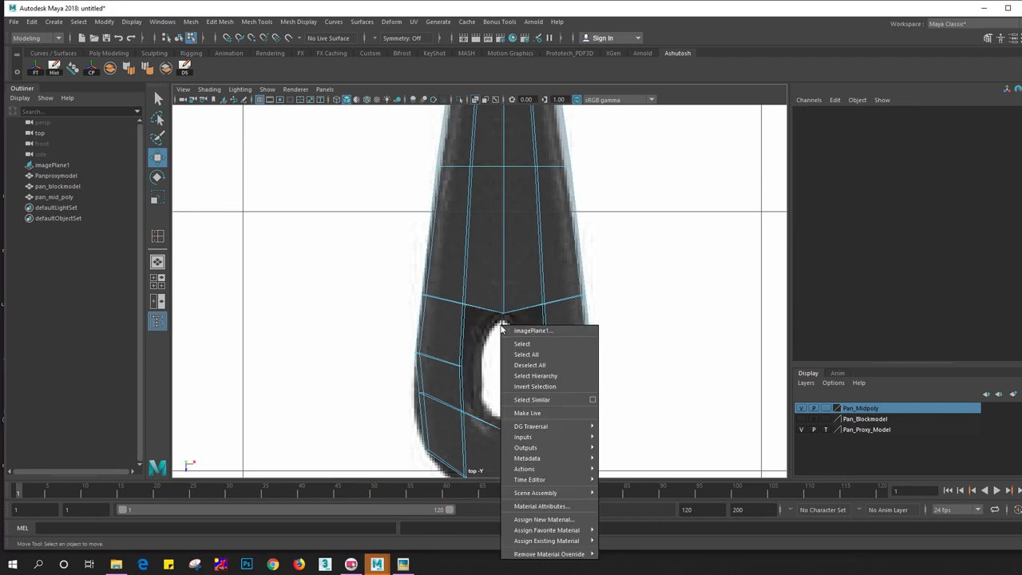
pyautogui.moveTo(498, 257); pyautogui.dragTo(496, 229, button='right')
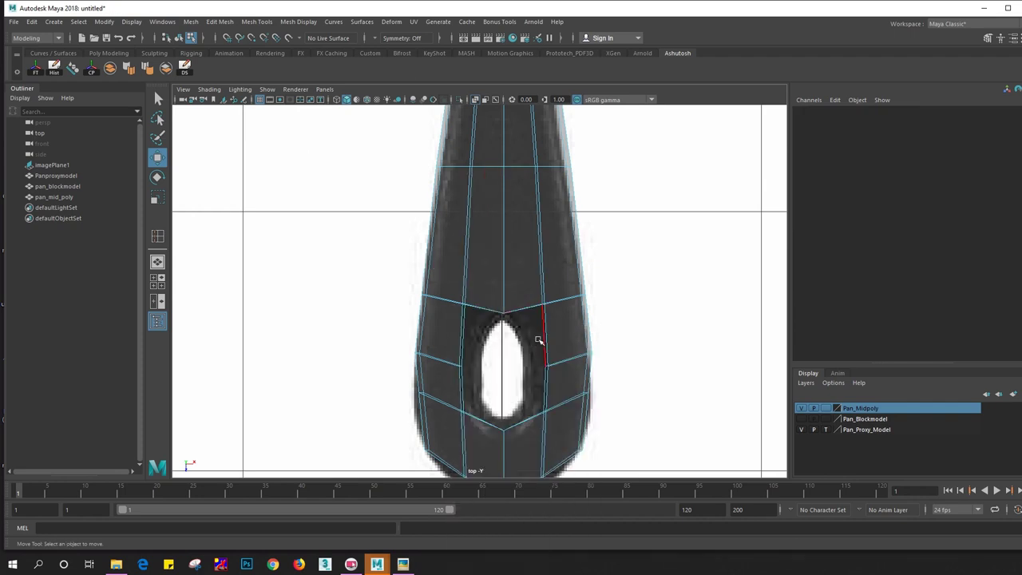
pyautogui.click(541, 342)
pyautogui.keyDown('shift'); pyautogui.rightClick(523, 342); pyautogui.keyUp('shift')
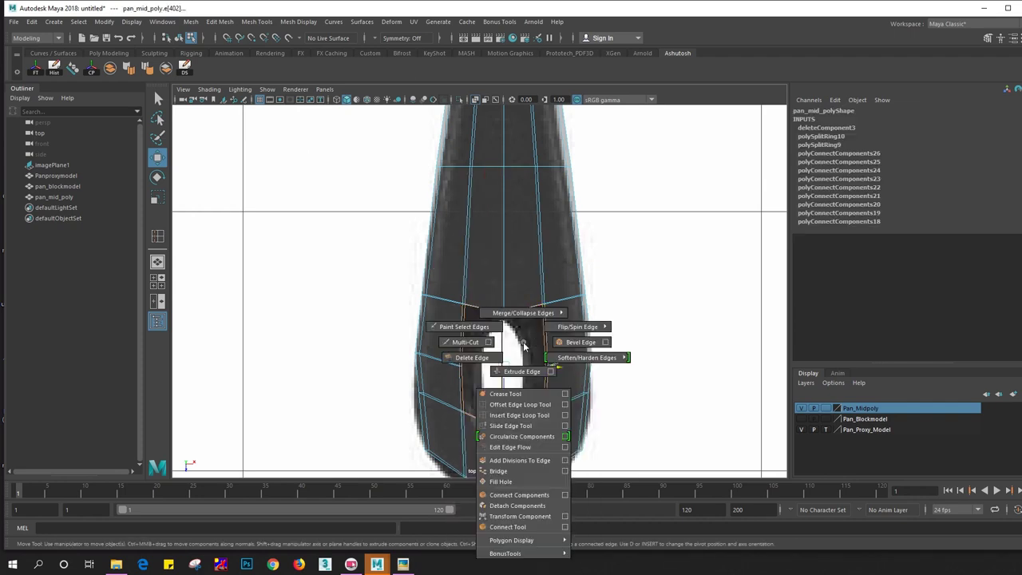
pyautogui.click(498, 471)
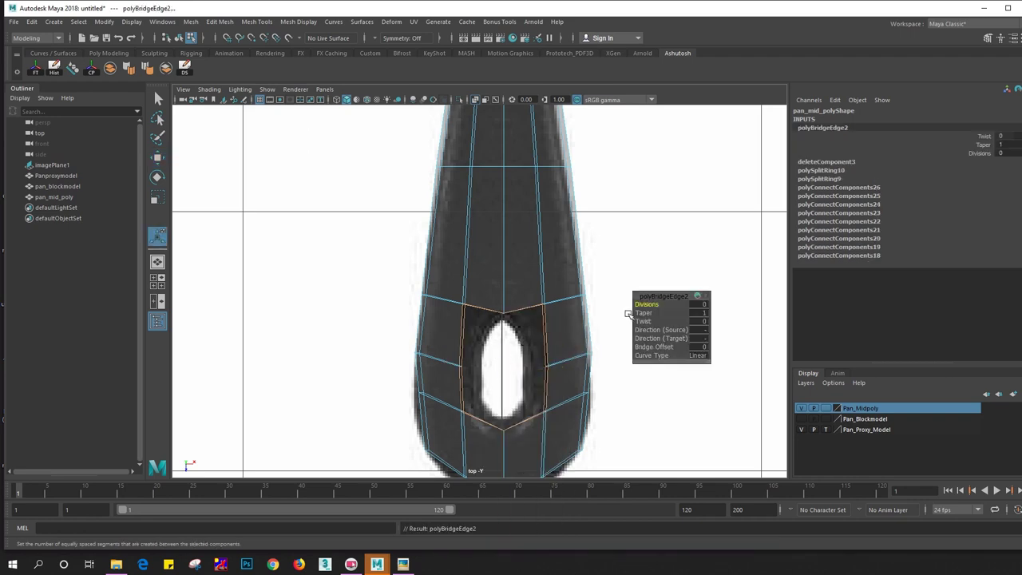
pyautogui.moveTo(645, 304); pyautogui.dragTo(652, 304)
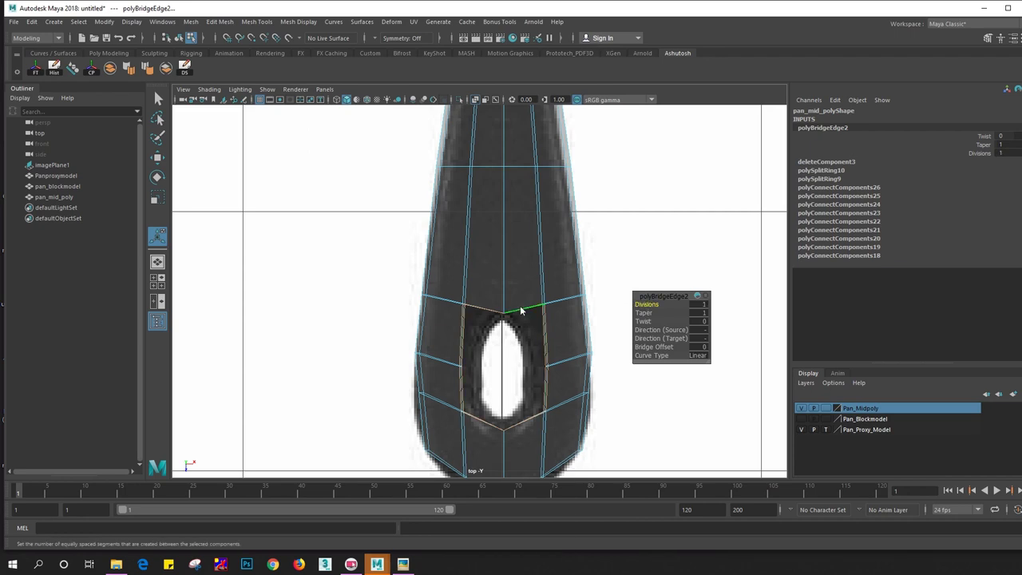
pyautogui.press('q')
# Select the vertical edge by the hole and set Symmetry to Topology
pyautogui.click(464, 304)
pyautogui.press('w')
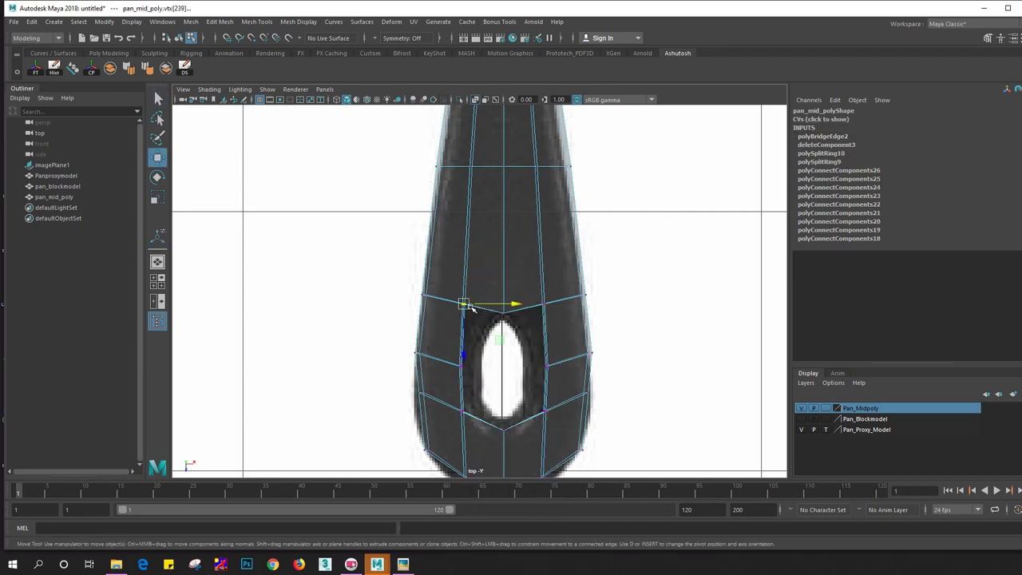
pyautogui.moveTo(466, 304); pyautogui.dragTo(489, 332)
pyautogui.hotkey('ctrl', 'z')
pyautogui.hotkey('ctrl', 'z')
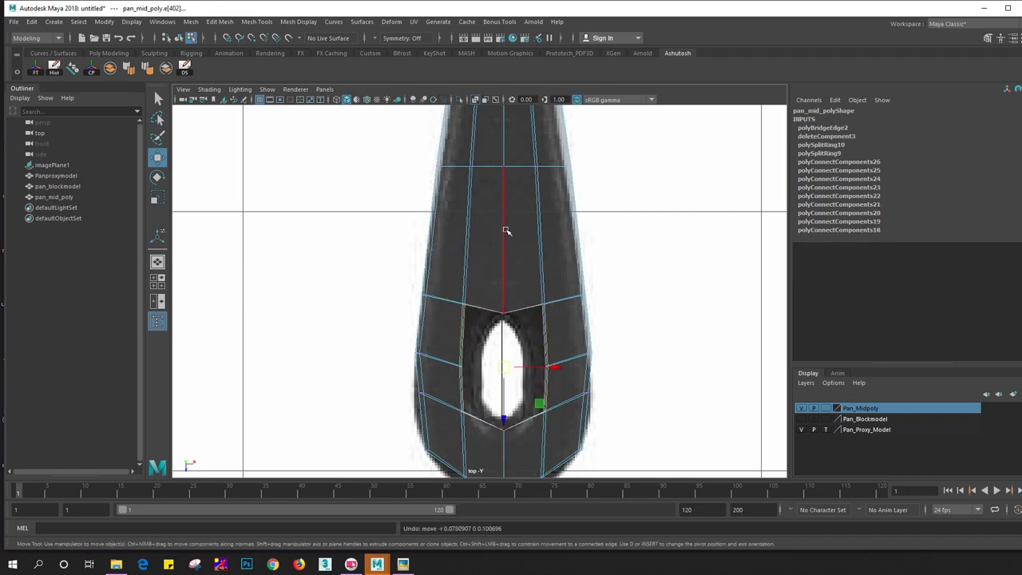
pyautogui.click(504, 236)
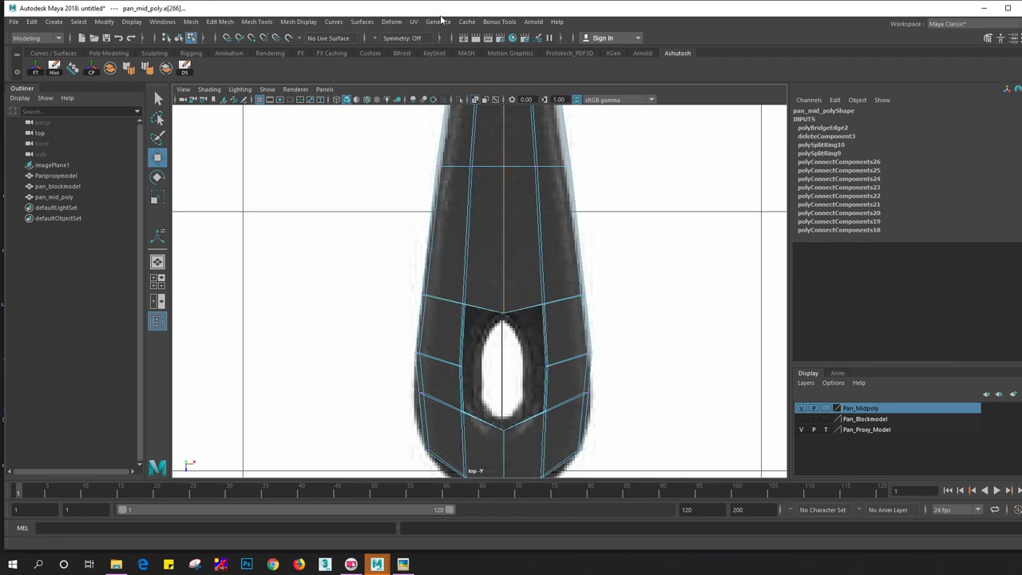
pyautogui.click(387, 38)
pyautogui.click(404, 112)
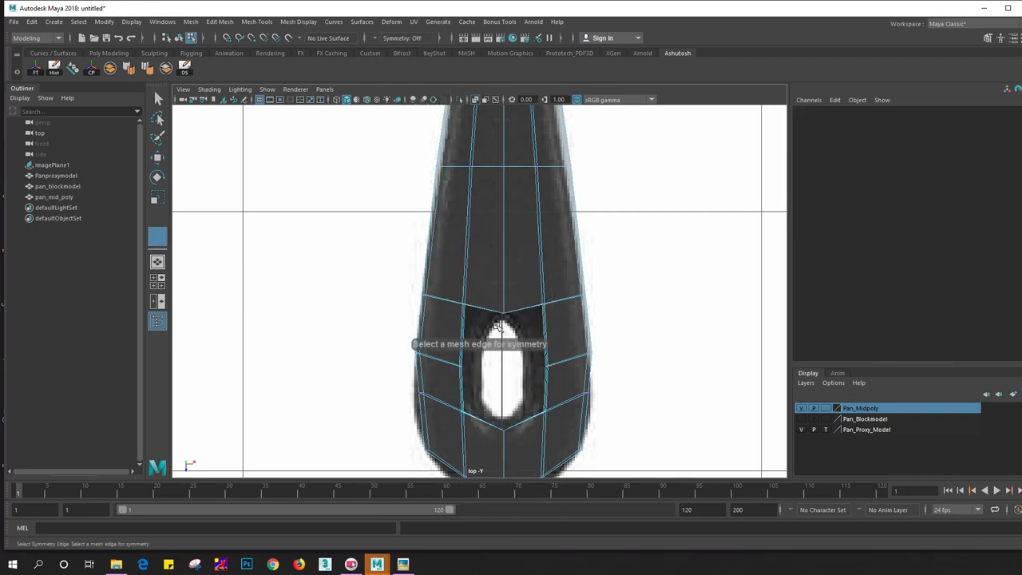
# Pick the centre edge as the symmetry line and reshape the vertex pairs around the hole
pyautogui.click(503, 280)
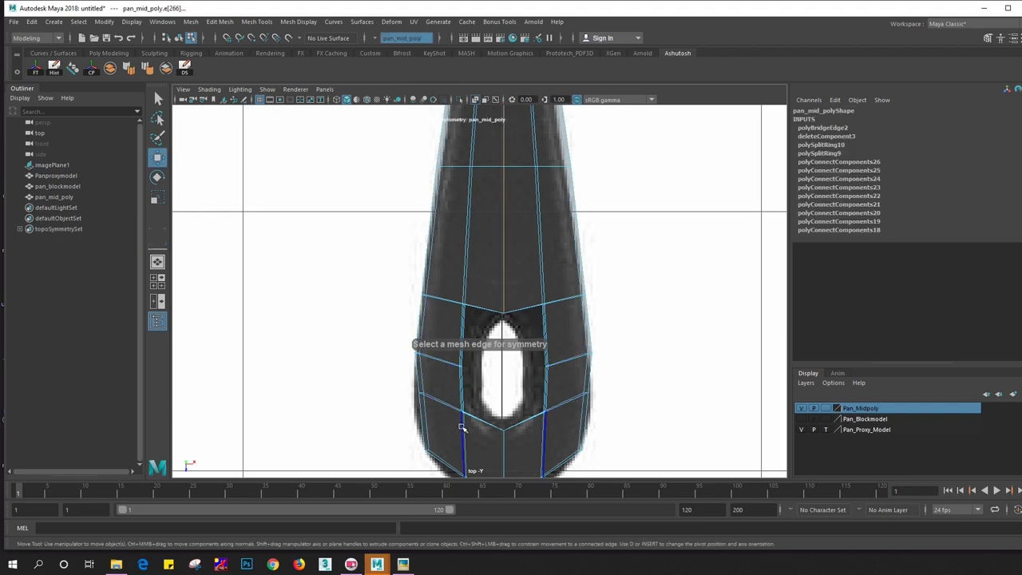
pyautogui.moveTo(458, 268); pyautogui.dragTo(403, 268, button='right')
pyautogui.click(461, 305)
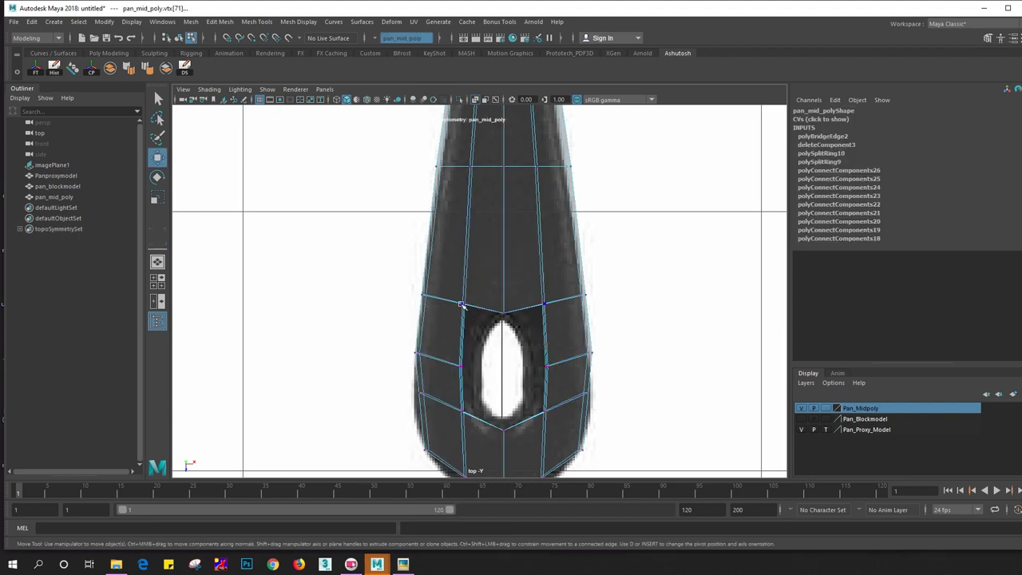
pyautogui.moveTo(463, 304); pyautogui.dragTo(460, 327)
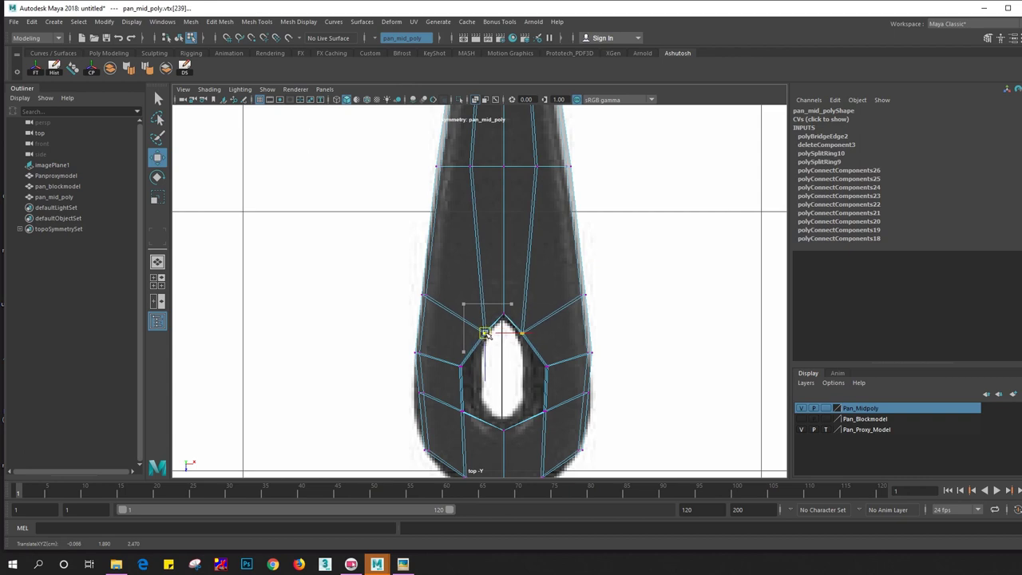
pyautogui.click(460, 364)
pyautogui.moveTo(461, 365); pyautogui.dragTo(478, 376)
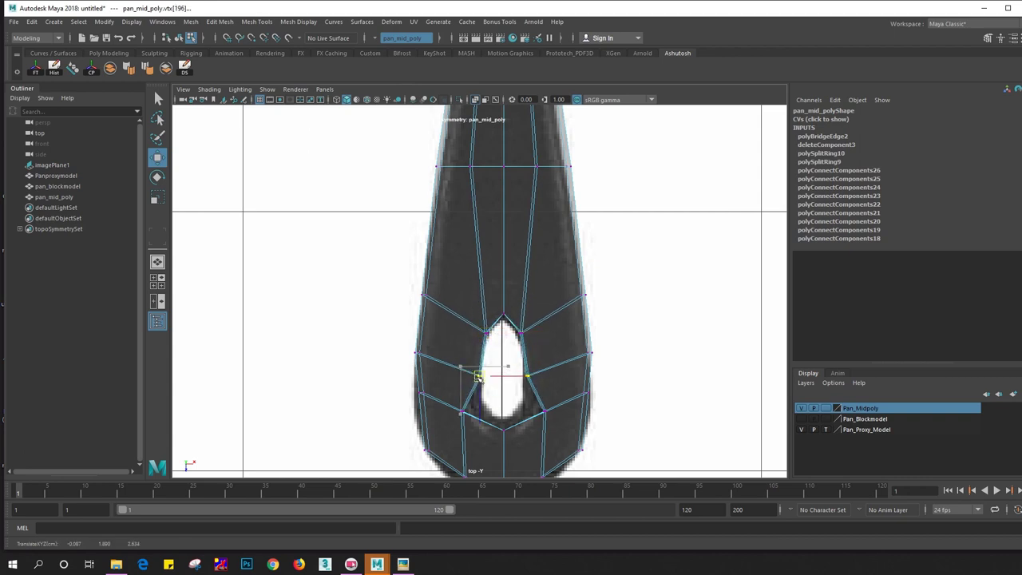
pyautogui.click(462, 412)
pyautogui.moveTo(461, 409); pyautogui.dragTo(482, 412)
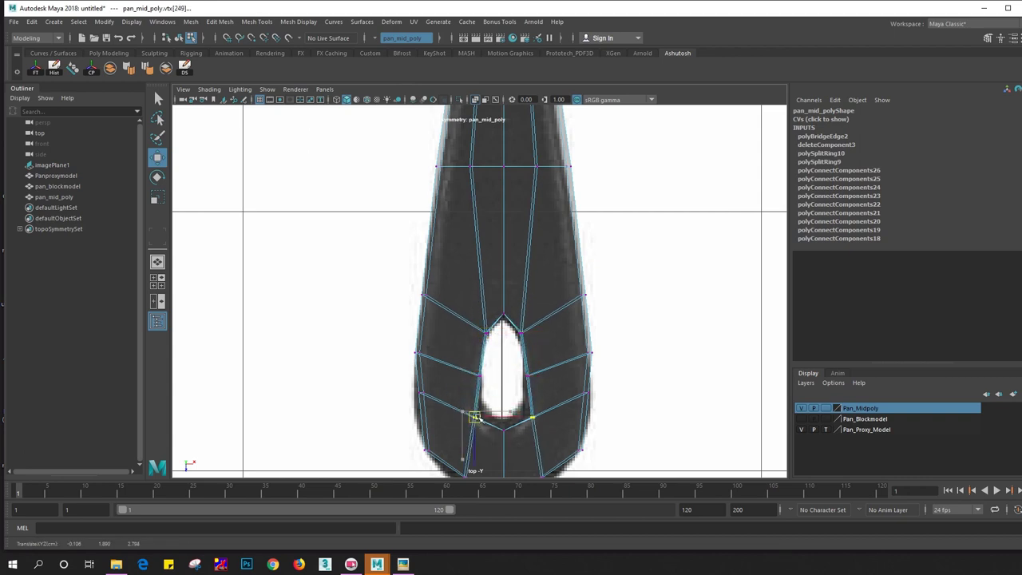
# Shift the lower tip and left-side vertex pairs out toward the reference outline
pyautogui.scroll(2, 482, 411)
pyautogui.keyDown('alt'); pyautogui.moveTo(513, 447); pyautogui.dragTo(513, 368, button='middle'); pyautogui.keyUp('alt')
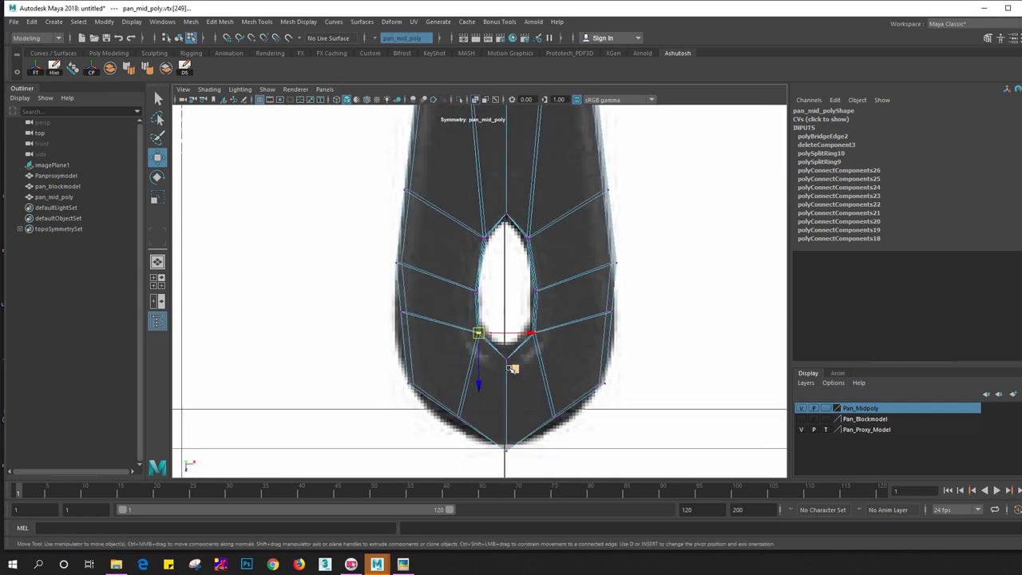
pyautogui.moveTo(512, 369)
pyautogui.mouseDown()
pyautogui.moveTo(500, 355)
pyautogui.moveTo(507, 373)
pyautogui.mouseUp()
pyautogui.hotkey('ctrl', 'z')
pyautogui.click(506, 358)
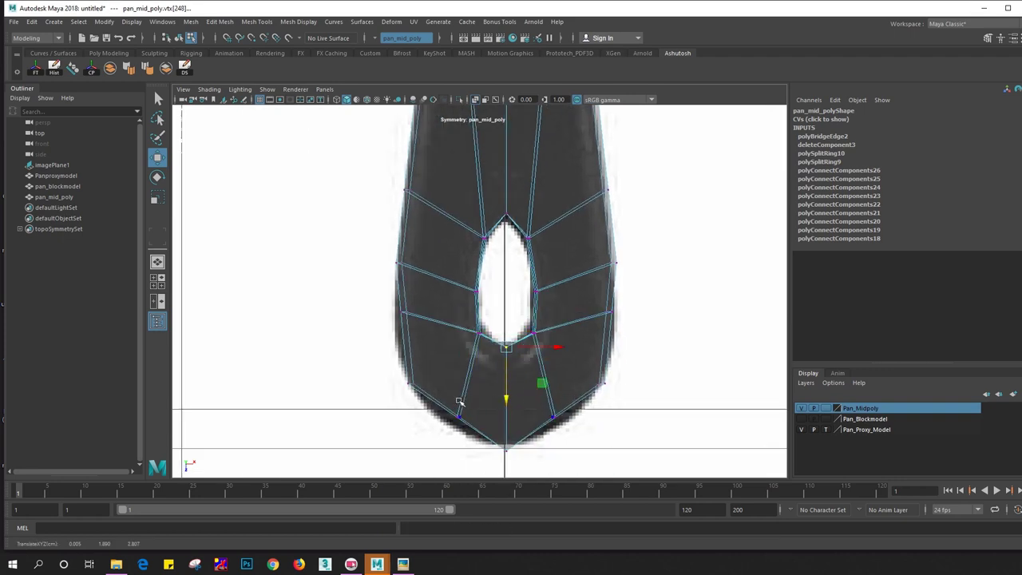
pyautogui.click(460, 405)
pyautogui.moveTo(459, 407); pyautogui.dragTo(452, 426)
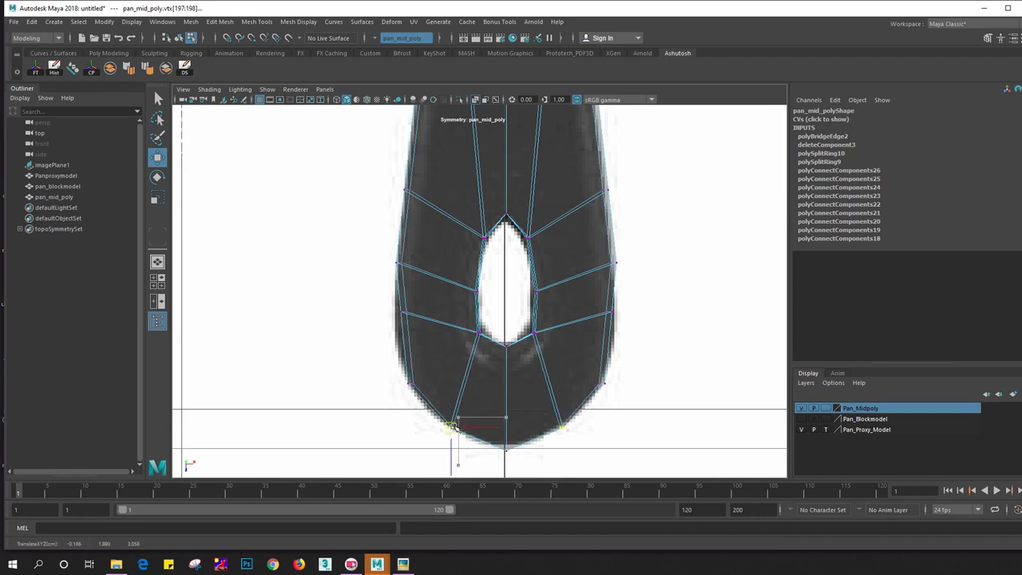
pyautogui.click(403, 312)
pyautogui.moveTo(406, 313); pyautogui.dragTo(403, 325)
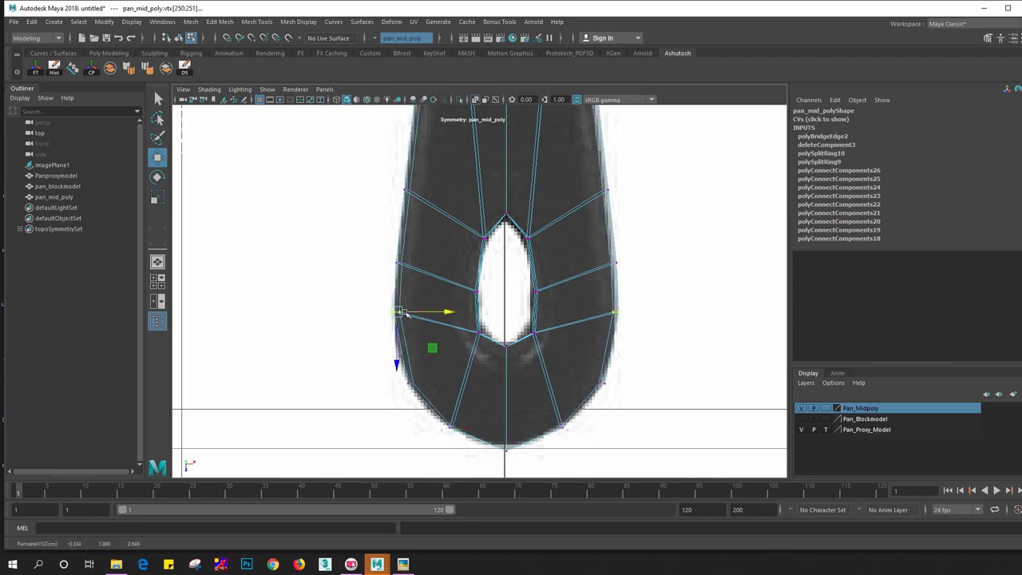
pyautogui.click(401, 264)
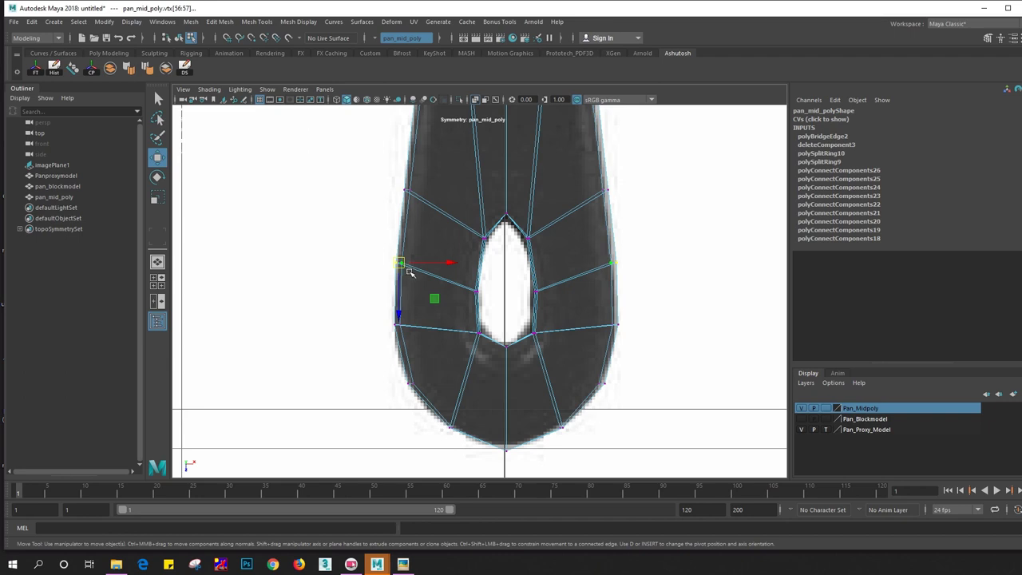
pyautogui.moveTo(407, 271); pyautogui.dragTo(405, 271)
# Pull the upper handle neck's vertex pairs in to trace the reference outline
pyautogui.keyDown('alt'); pyautogui.moveTo(369, 145); pyautogui.dragTo(367, 231, button='middle'); pyautogui.keyUp('alt')
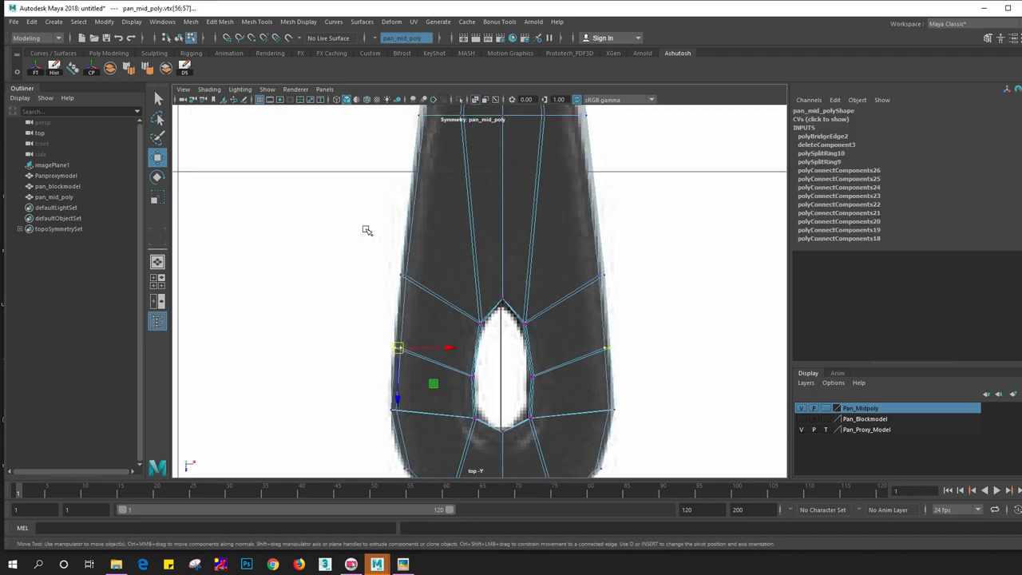
pyautogui.click(401, 277)
pyautogui.moveTo(404, 276); pyautogui.dragTo(408, 276)
pyautogui.keyDown('alt'); pyautogui.moveTo(451, 224); pyautogui.dragTo(450, 361, button='middle'); pyautogui.keyUp('alt')
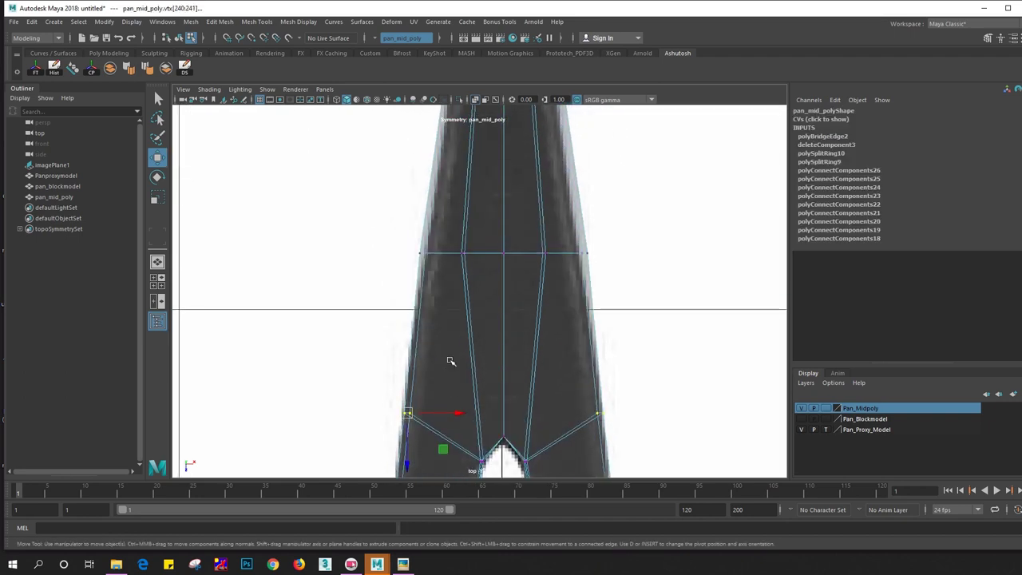
pyautogui.click(419, 253)
pyautogui.moveTo(421, 253); pyautogui.dragTo(430, 254)
pyautogui.keyDown('alt'); pyautogui.moveTo(457, 222); pyautogui.dragTo(417, 256, button='middle'); pyautogui.keyUp('alt')
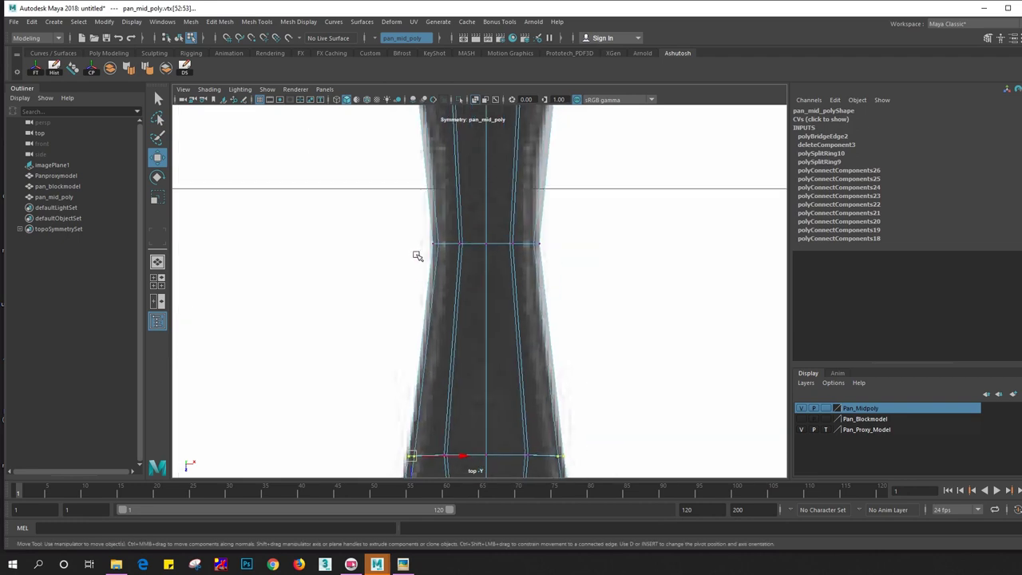
pyautogui.moveTo(446, 265); pyautogui.dragTo(447, 266)
pyautogui.moveTo(473, 280); pyautogui.dragTo(482, 362, button='middle')
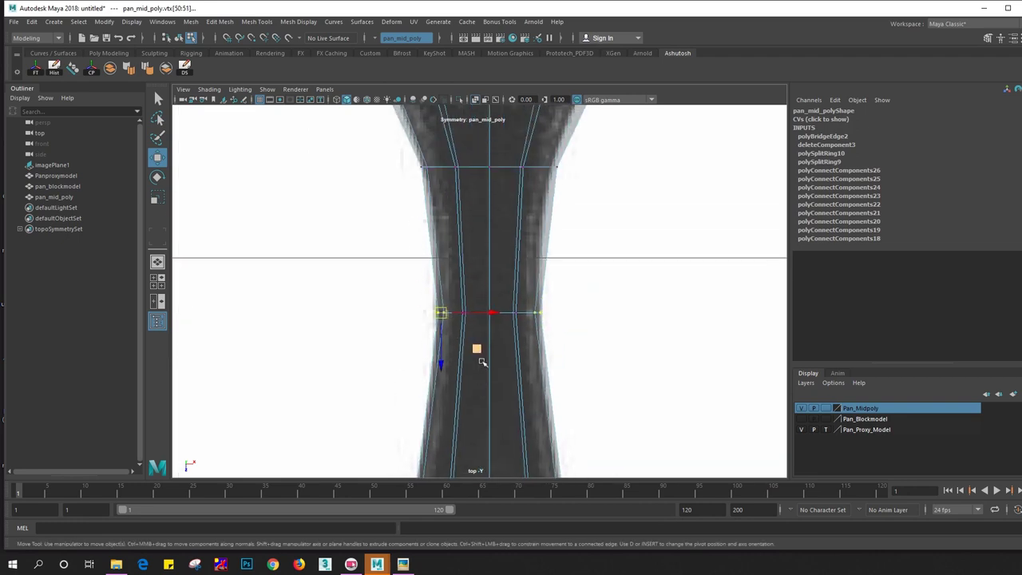
# Select the vertex pair on the upper flare and convert it to the flare edges
pyautogui.keyDown('alt'); pyautogui.moveTo(440, 227); pyautogui.dragTo(435, 338, button='middle'); pyautogui.keyUp('alt')
pyautogui.click(430, 277)
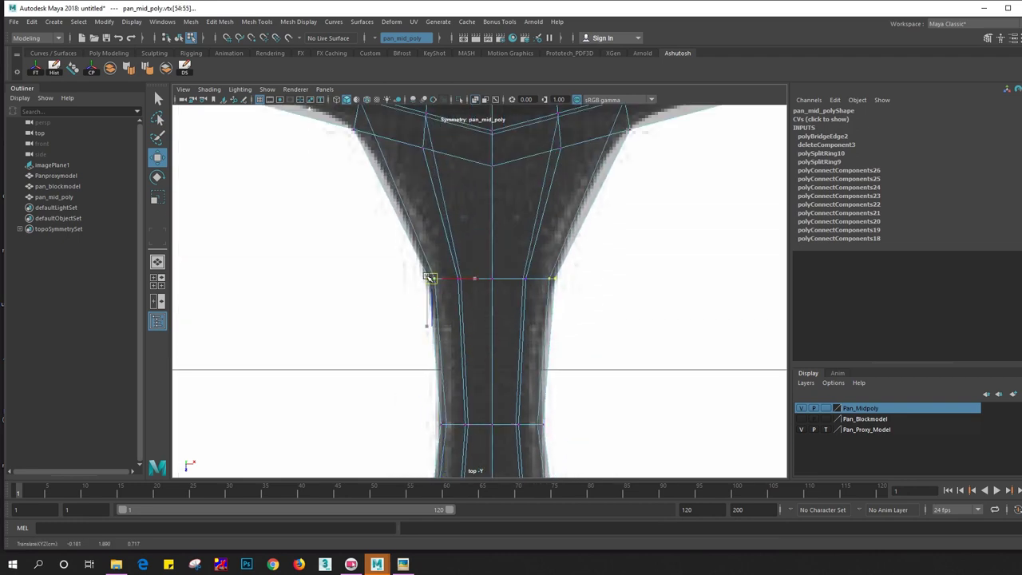
pyautogui.keyDown('shift'); pyautogui.moveTo(455, 241); pyautogui.dragTo(456, 171, button='right'); pyautogui.keyUp('shift')
# Add an edge loop across the handle flare with Connect Components and fit its new vertices to the flare
pyautogui.keyDown('shift'); pyautogui.moveTo(514, 216); pyautogui.dragTo(508, 378, button='right'); pyautogui.keyUp('shift')
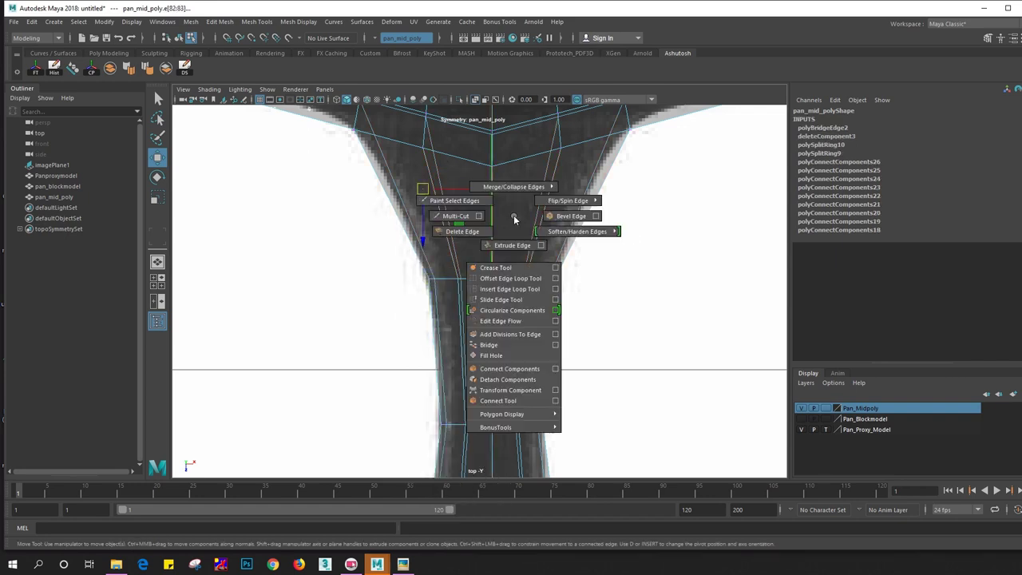
pyautogui.keyDown('shift'); pyautogui.moveTo(406, 209); pyautogui.dragTo(366, 204, button='right'); pyautogui.keyUp('shift')
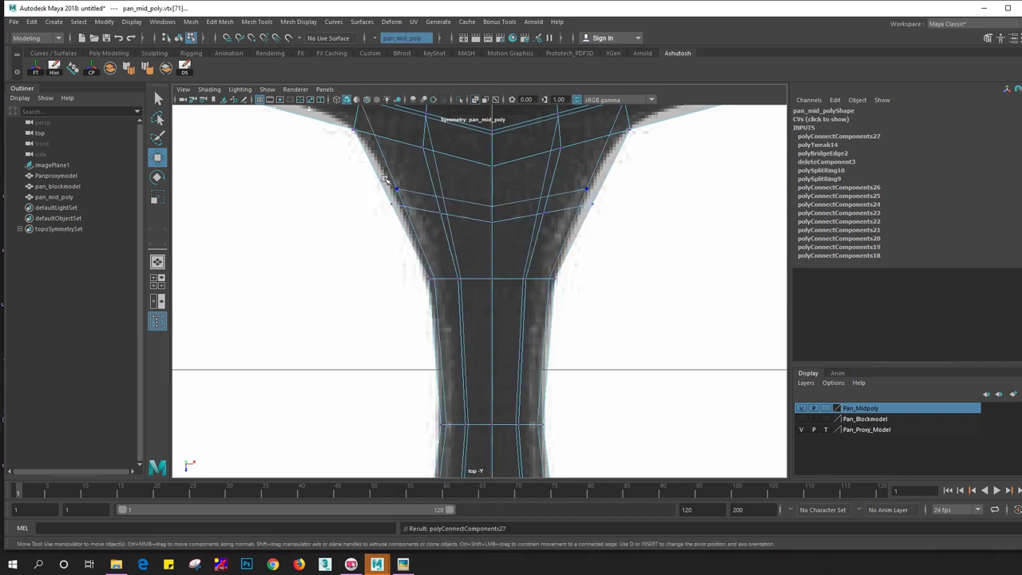
pyautogui.moveTo(397, 199); pyautogui.dragTo(402, 206)
pyautogui.scroll(2, 411, 239)
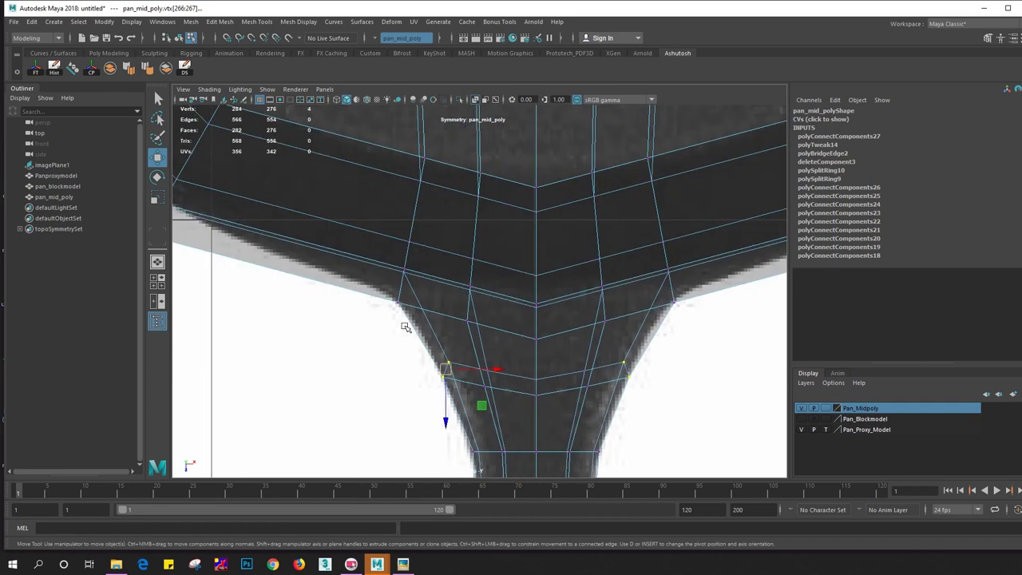
pyautogui.scroll(2, 508, 343)
# Pull rim vertex vtx[25] beside the flare onto the bowl's reference outline
pyautogui.keyDown('alt'); pyautogui.moveTo(404, 267); pyautogui.dragTo(462, 347, button='middle'); pyautogui.keyUp('alt')
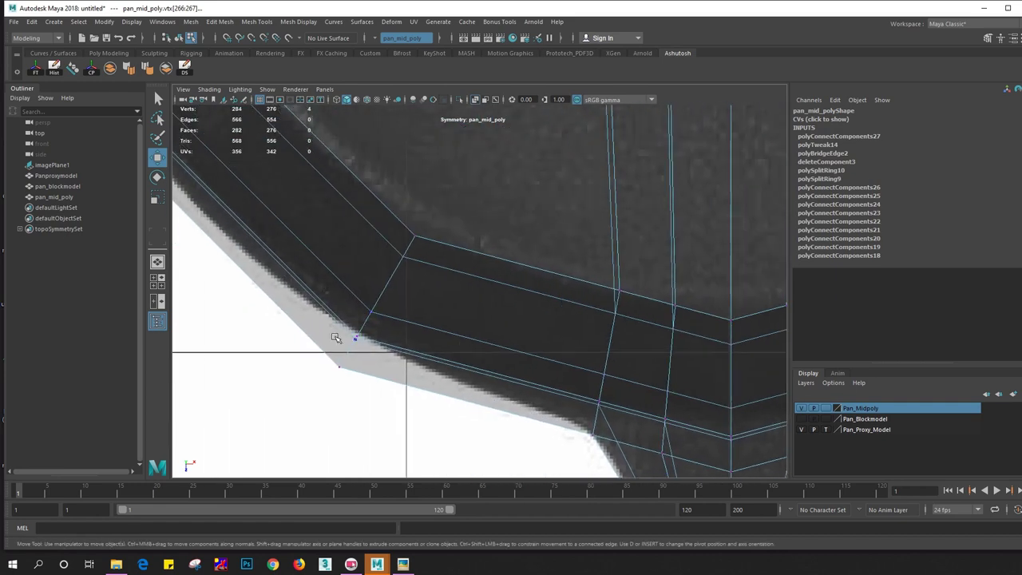
pyautogui.click(345, 345)
pyautogui.scroll(-5, 367, 273)
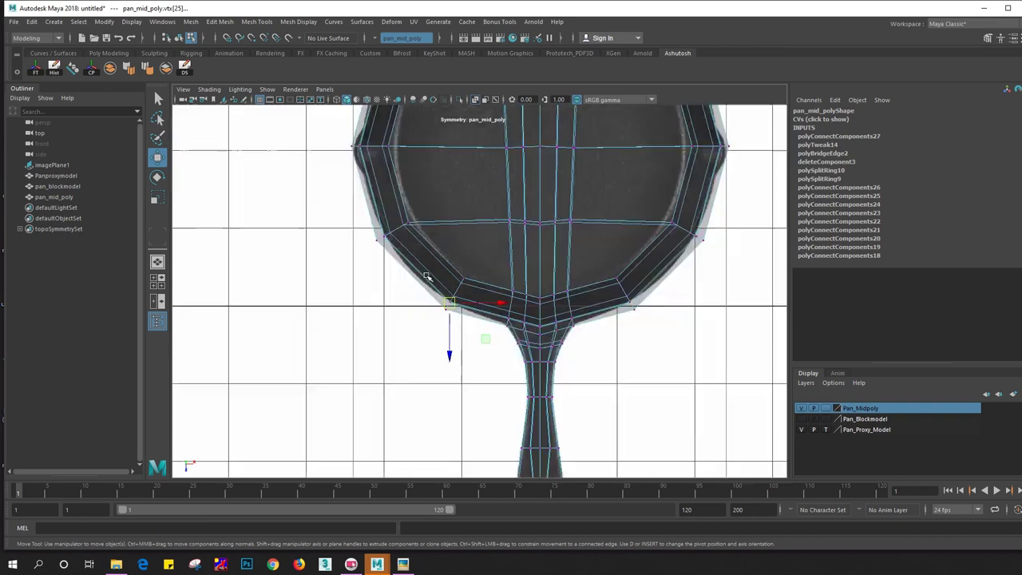
pyautogui.scroll(-2, 464, 312)
pyautogui.scroll(2, 459, 312)
pyautogui.scroll(2, 452, 310)
pyautogui.scroll(1, 448, 310)
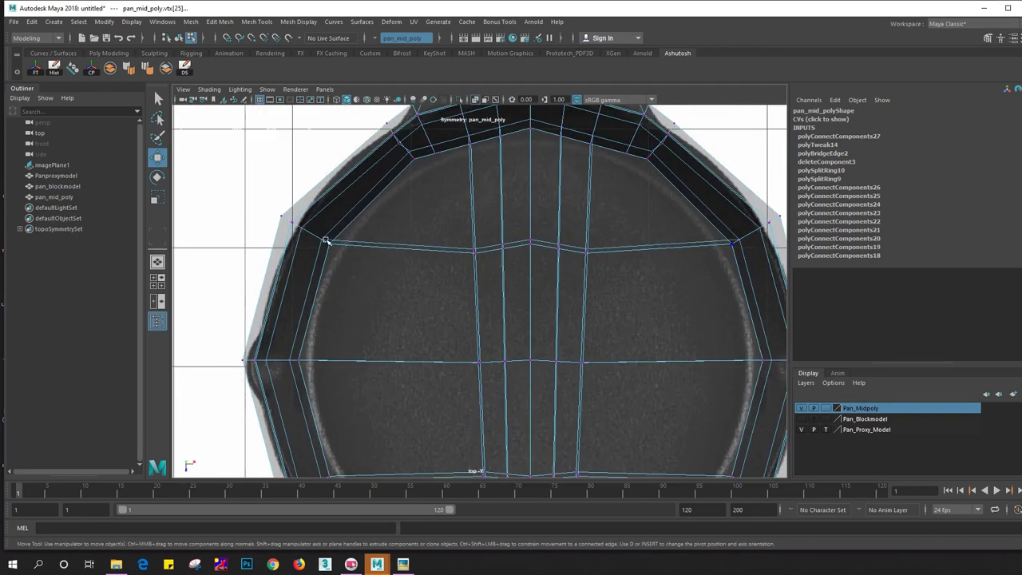
pyautogui.scroll(-1, 357, 276)
pyautogui.scroll(3, 278, 247)
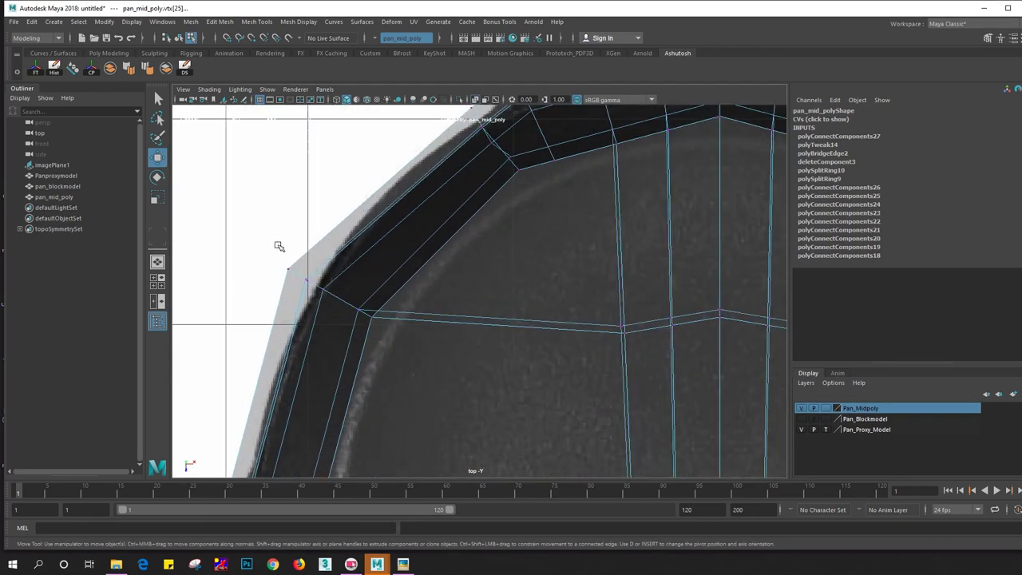
pyautogui.moveTo(312, 284); pyautogui.dragTo(342, 303)
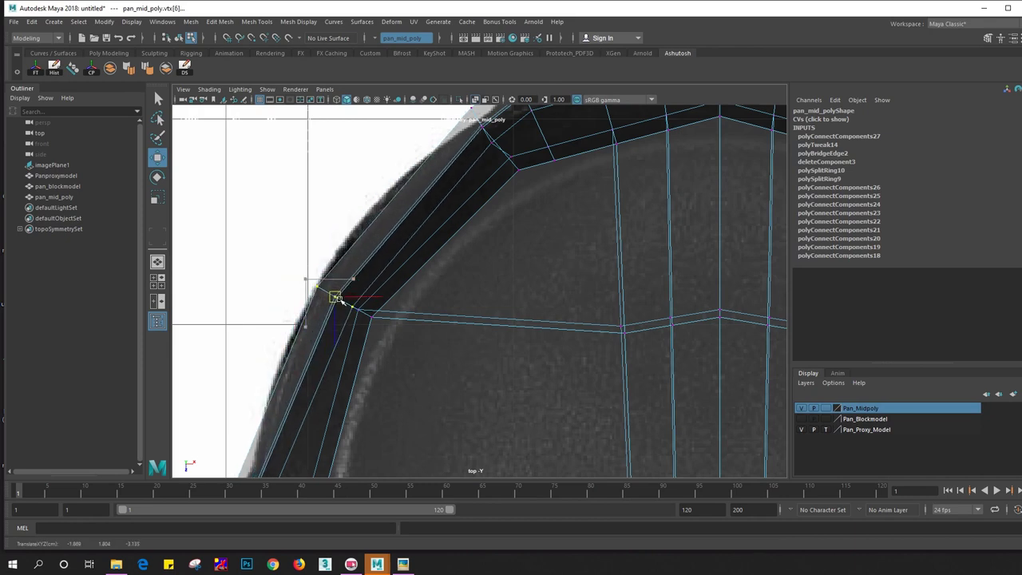
pyautogui.keyDown('alt'); pyautogui.moveTo(474, 95); pyautogui.dragTo(460, 227, button='middle'); pyautogui.keyUp('alt')
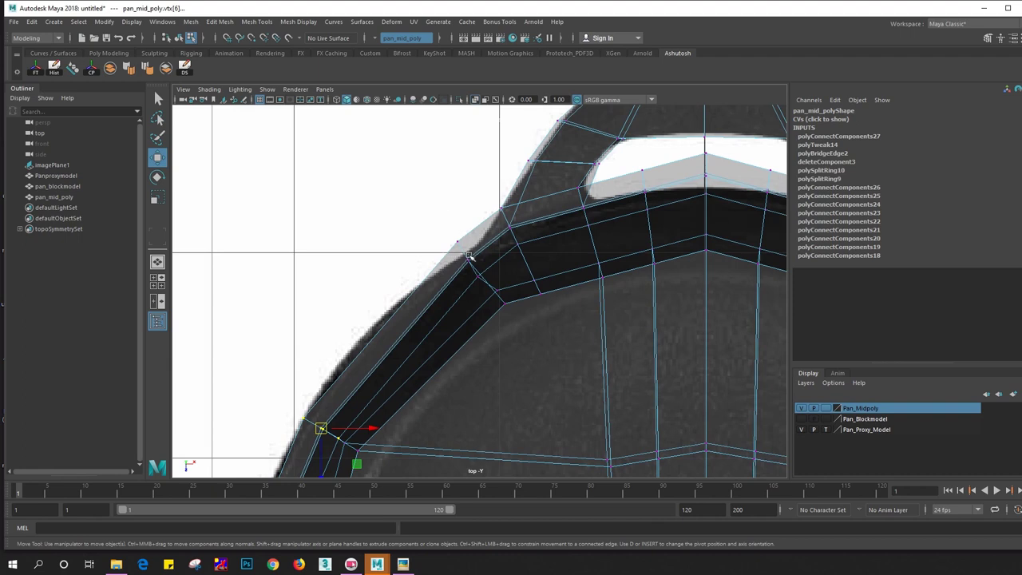
# Lower the centre vertices below the lug cutout to flatten its V-shaped edge
pyautogui.moveTo(480, 276); pyautogui.dragTo(477, 274)
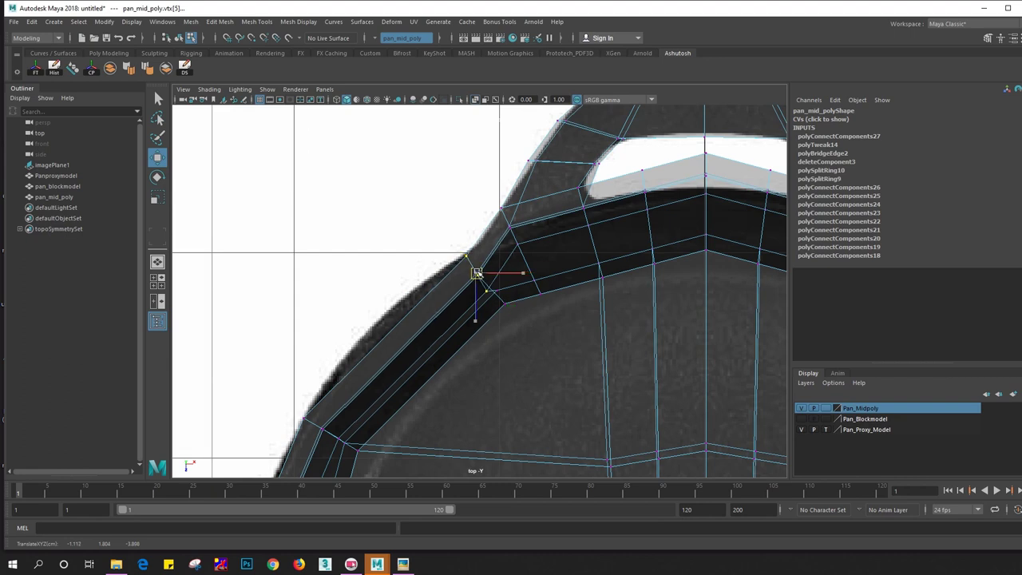
pyautogui.keyDown('alt'); pyautogui.moveTo(588, 297); pyautogui.dragTo(479, 251, button='middle'); pyautogui.keyUp('alt')
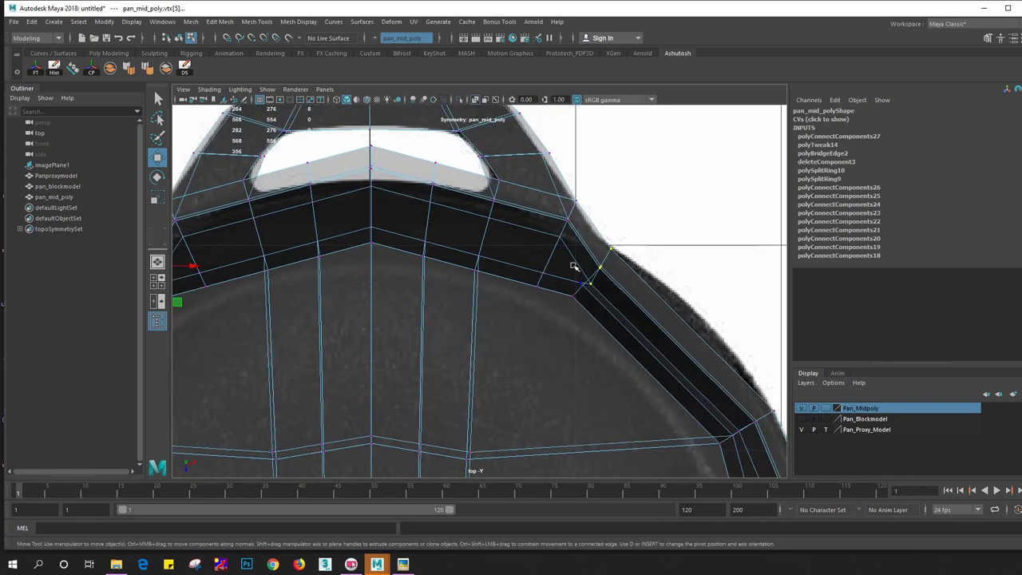
pyautogui.keyDown('alt'); pyautogui.moveTo(412, 250); pyautogui.dragTo(418, 322, button='middle'); pyautogui.keyUp('alt')
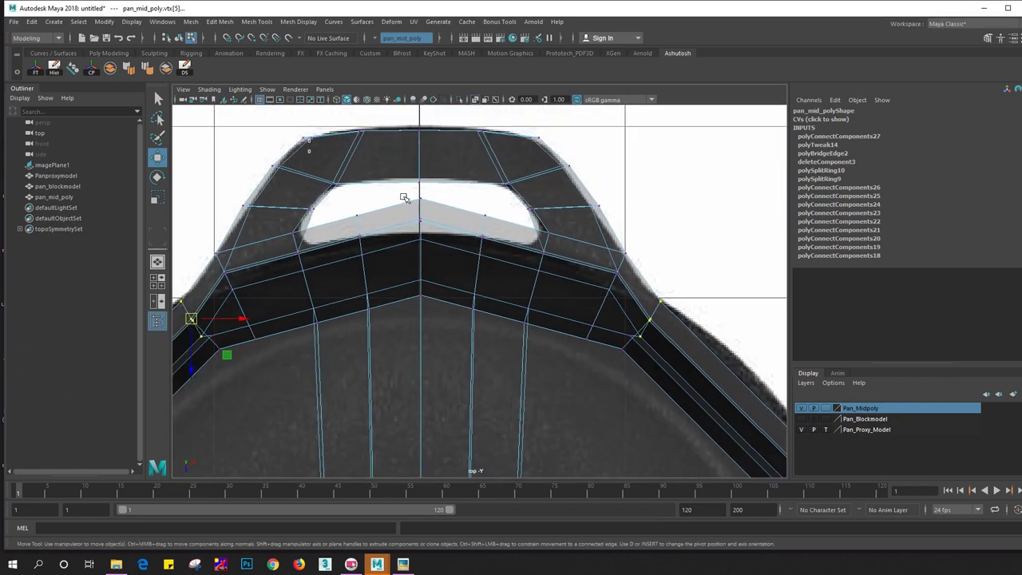
pyautogui.moveTo(435, 242); pyautogui.dragTo(424, 285)
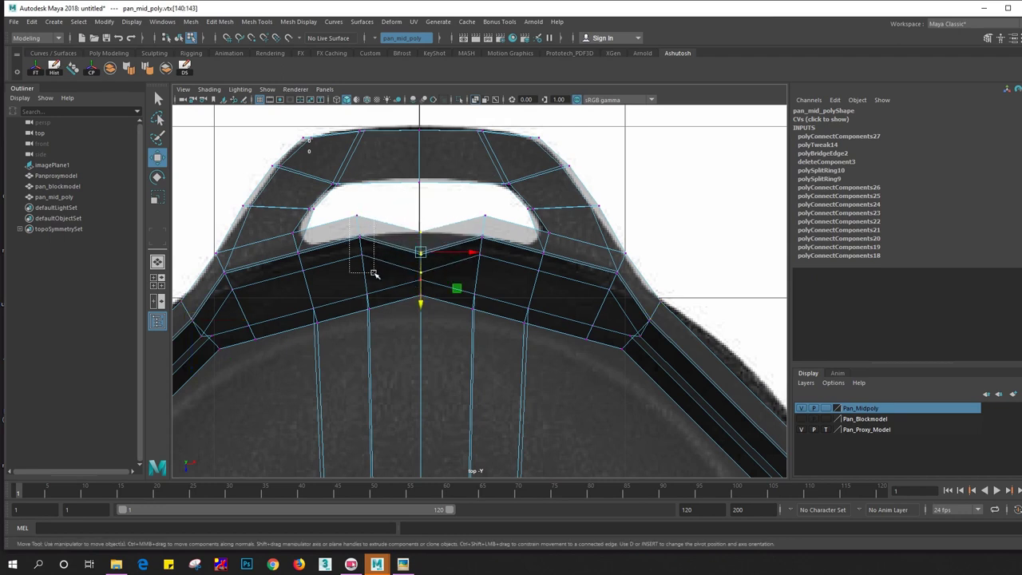
pyautogui.moveTo(352, 209)
pyautogui.mouseDown()
pyautogui.moveTo(372, 269)
pyautogui.moveTo(359, 295)
pyautogui.mouseUp()
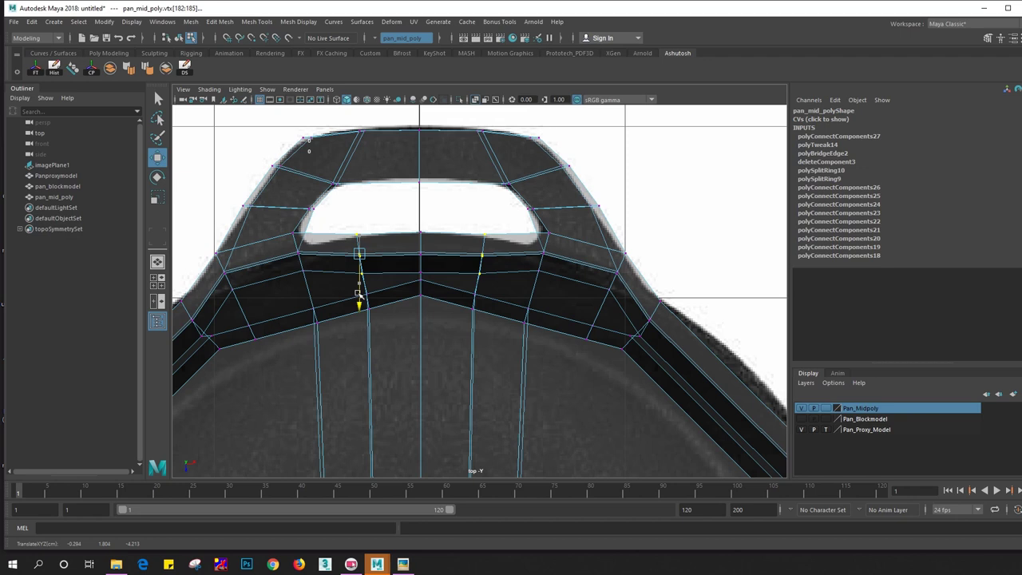
# Move the lug's top-centre vertices onto the reference outline
pyautogui.moveTo(286, 229)
pyautogui.mouseDown()
pyautogui.moveTo(312, 286)
pyautogui.moveTo(304, 306)
pyautogui.mouseUp()
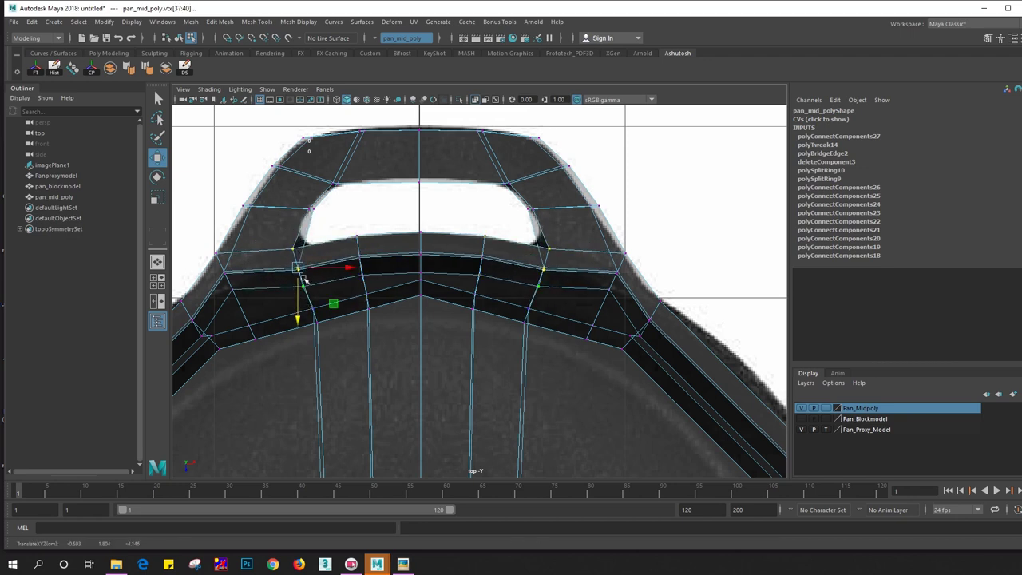
pyautogui.click(301, 243)
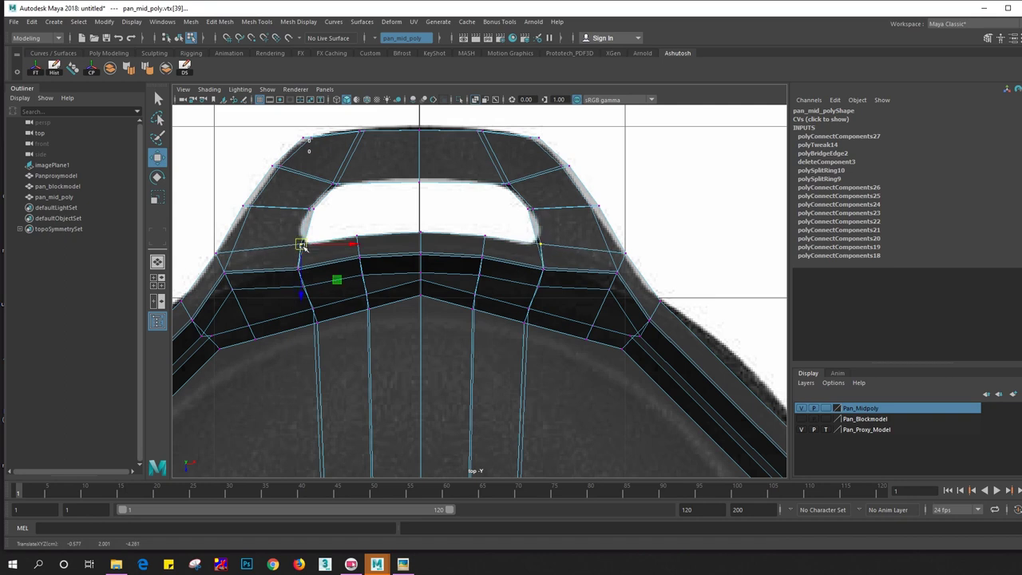
pyautogui.click(308, 212)
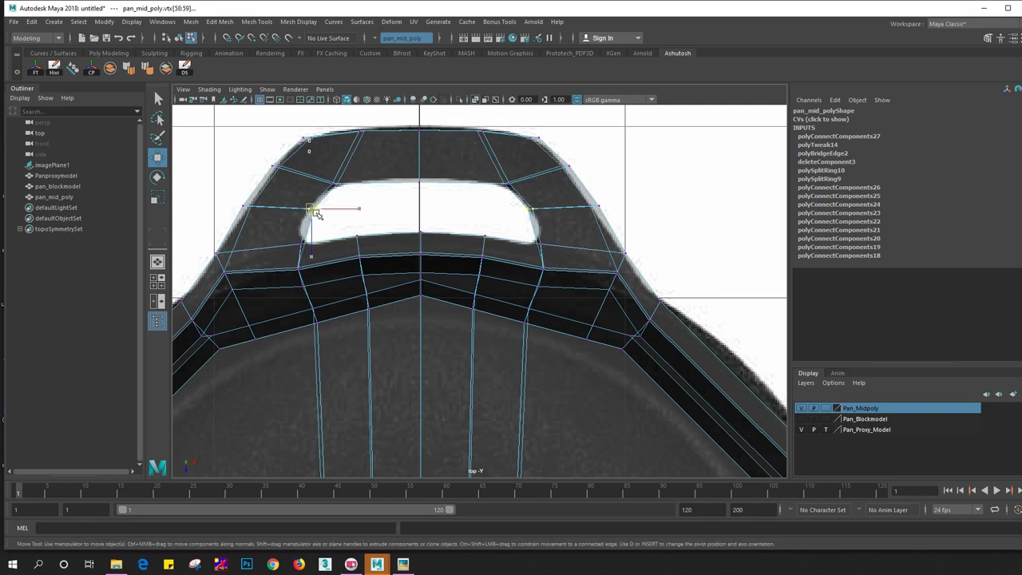
pyautogui.click(419, 183)
pyautogui.click(419, 131)
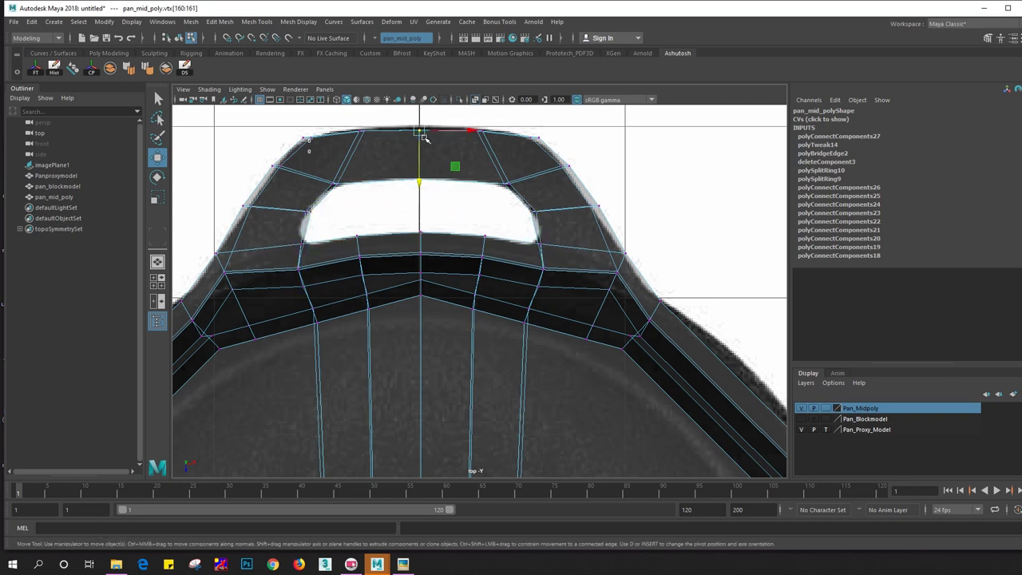
pyautogui.moveTo(424, 136); pyautogui.dragTo(424, 136)
pyautogui.click(357, 129)
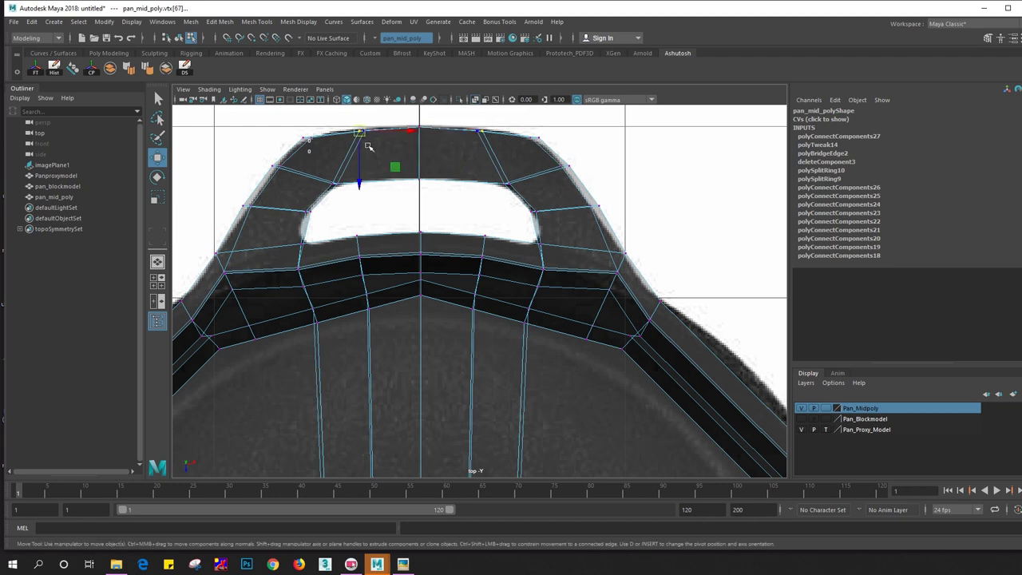
pyautogui.keyDown('alt'); pyautogui.moveTo(311, 151); pyautogui.dragTo(377, 210, button='middle'); pyautogui.keyUp('alt')
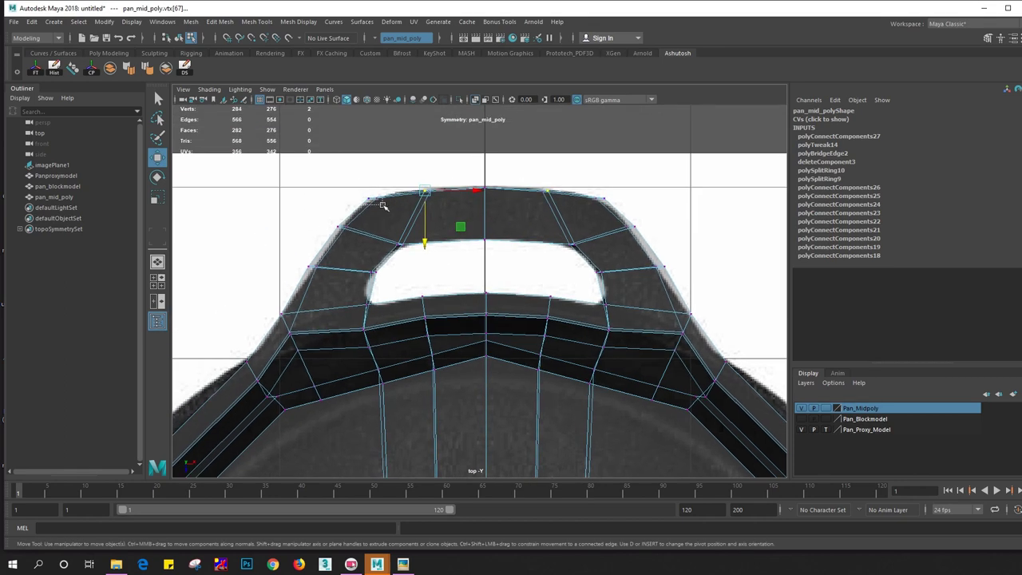
pyautogui.click(374, 201)
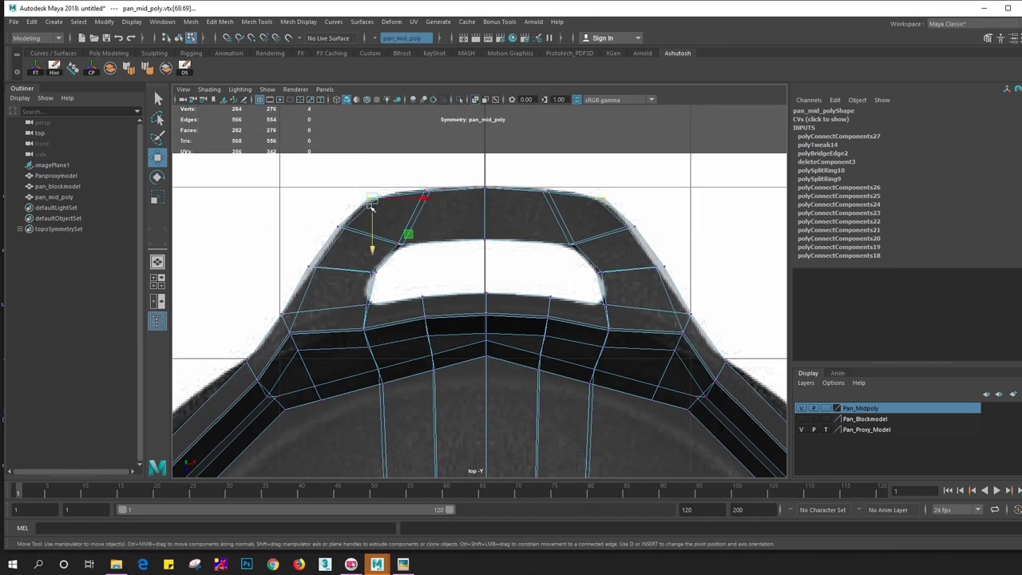
# Nudge the vertex left of the cutout and the lug's upper-left and top vertices onto the outline
pyautogui.click(309, 266)
pyautogui.moveTo(312, 268); pyautogui.dragTo(323, 278)
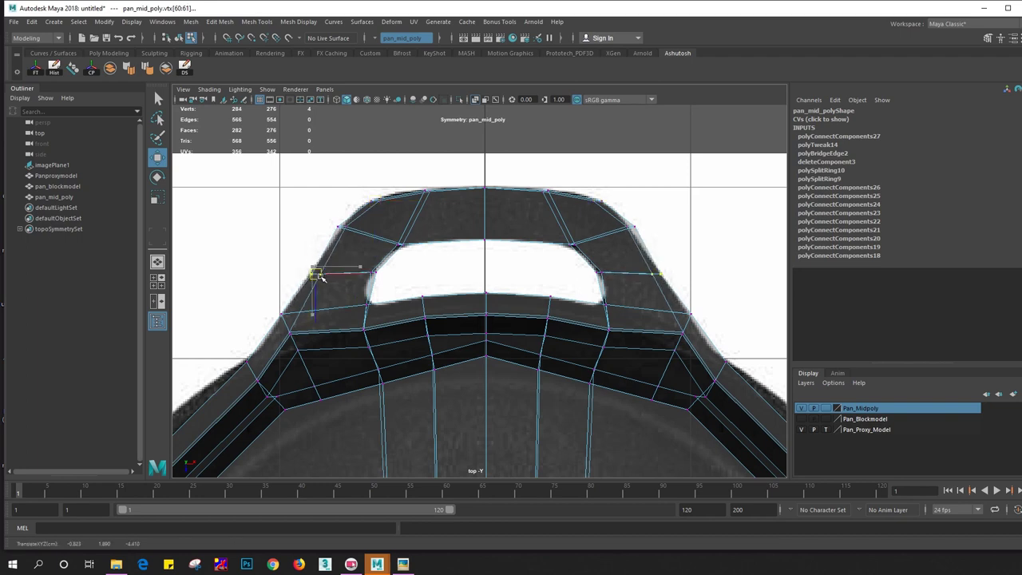
pyautogui.click(339, 228)
pyautogui.moveTo(341, 230); pyautogui.dragTo(345, 236)
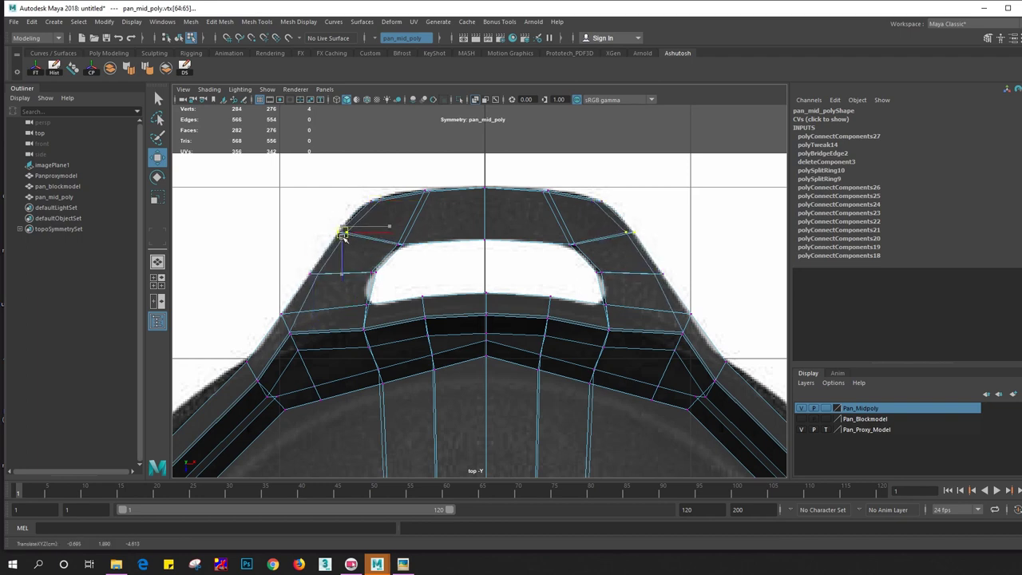
pyautogui.moveTo(360, 192); pyautogui.dragTo(381, 214)
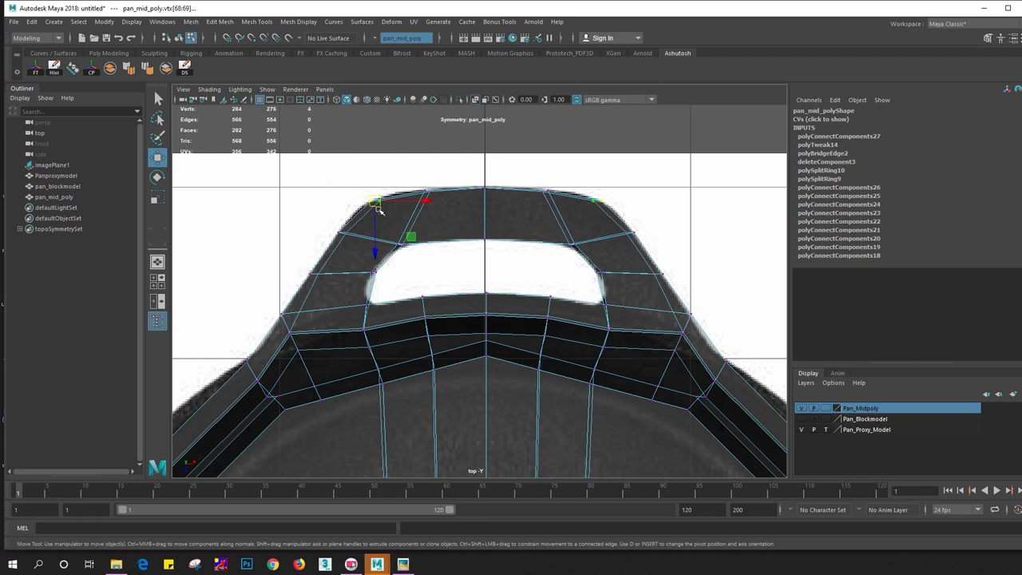
pyautogui.scroll(1, 424, 229)
pyautogui.scroll(1, 396, 237)
pyautogui.scroll(2, 426, 245)
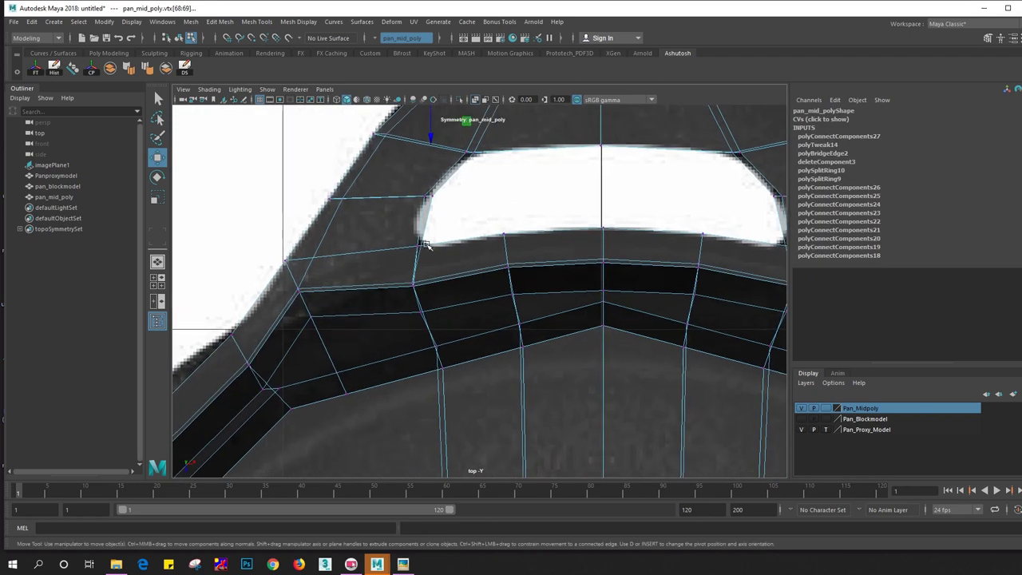
pyautogui.keyDown('alt'); pyautogui.moveTo(357, 287); pyautogui.dragTo(378, 244, button='middle'); pyautogui.keyUp('alt')
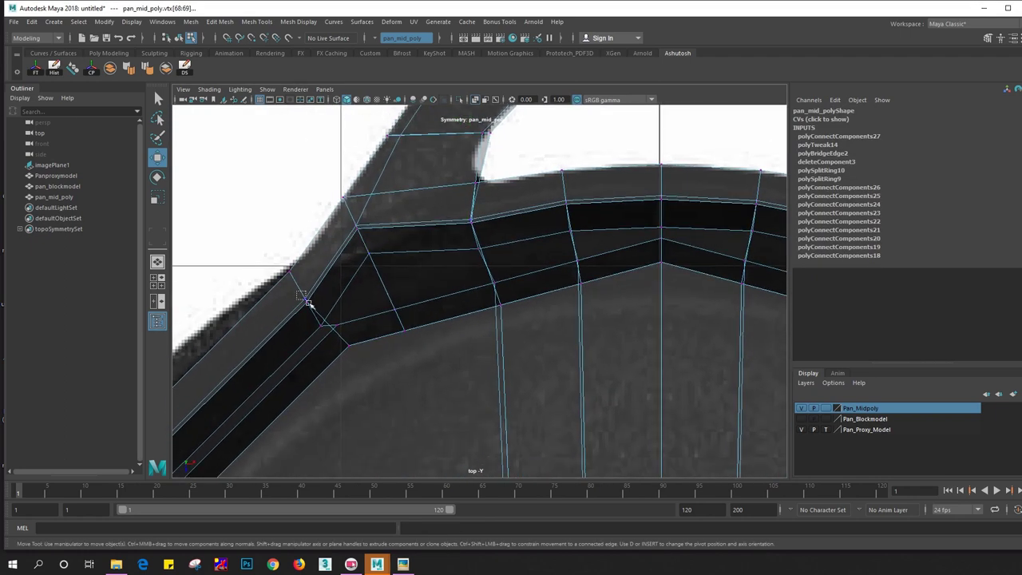
# Return the pan to Object Mode and switch to the Perspective view
pyautogui.moveTo(305, 299); pyautogui.dragTo(349, 251, button='right')
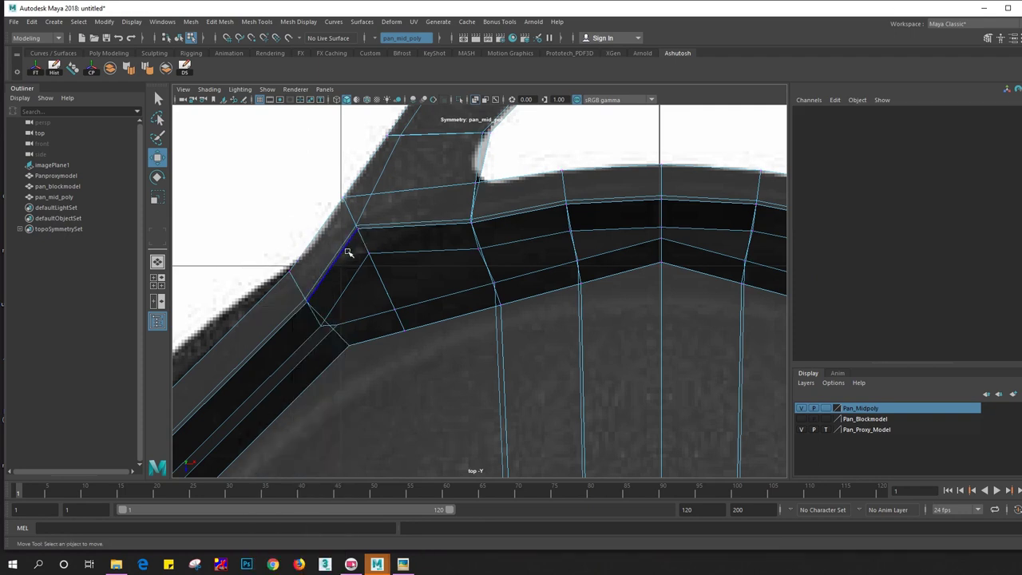
pyautogui.press('space')
pyautogui.moveTo(422, 258)
pyautogui.mouseDown()
pyautogui.moveTo(433, 254)
pyautogui.moveTo(413, 142)
pyautogui.mouseUp()
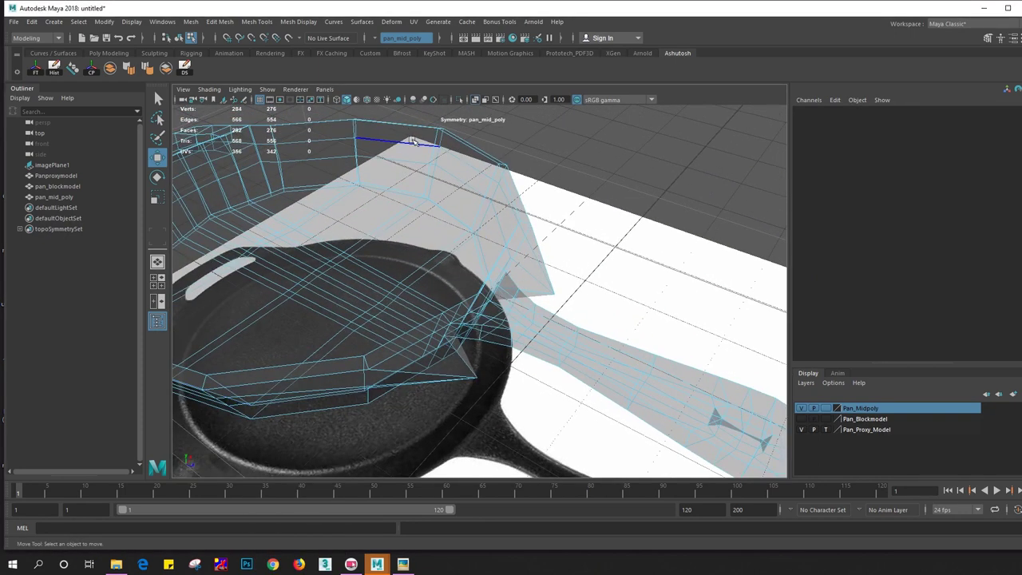
# Turn off X-Ray so the pan mesh displays solid
pyautogui.click(462, 99)
pyautogui.click(464, 99)
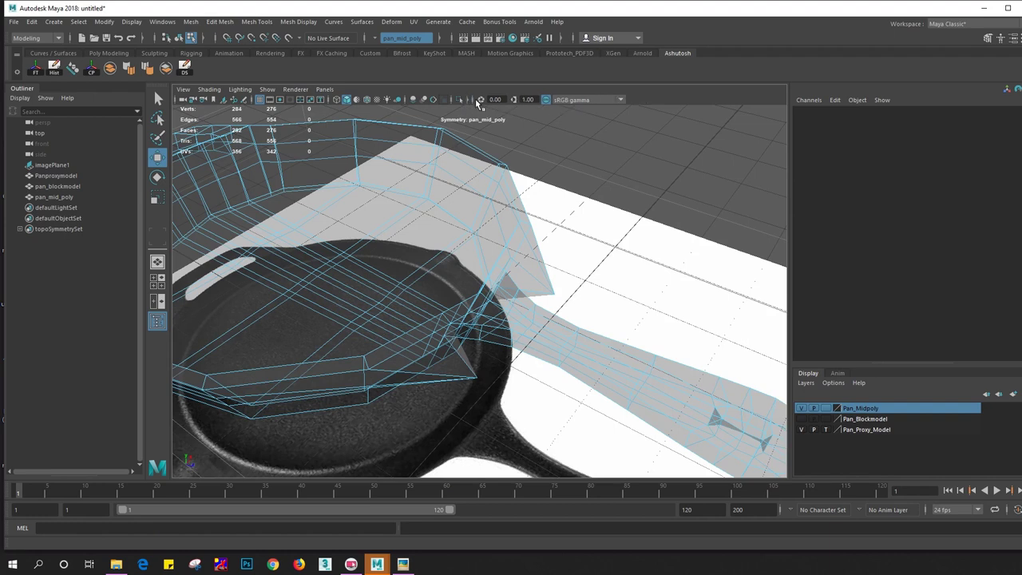
pyautogui.click(461, 99)
pyautogui.click(475, 99)
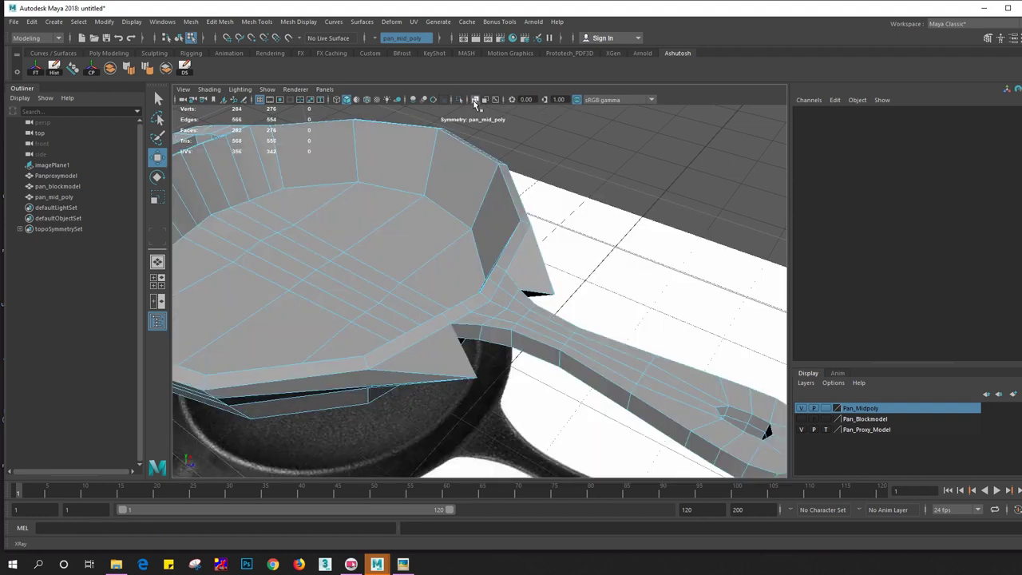
pyautogui.moveTo(440, 190)
pyautogui.keyDown('alt'); pyautogui.mouseDown()
pyautogui.moveTo(533, 195)
pyautogui.moveTo(503, 187)
pyautogui.moveTo(421, 216)
pyautogui.mouseUp(); pyautogui.keyUp('alt')
# Select rim vertices and tumble around the solid pan to inspect its form
pyautogui.moveTo(422, 217); pyautogui.dragTo(383, 192, button='right')
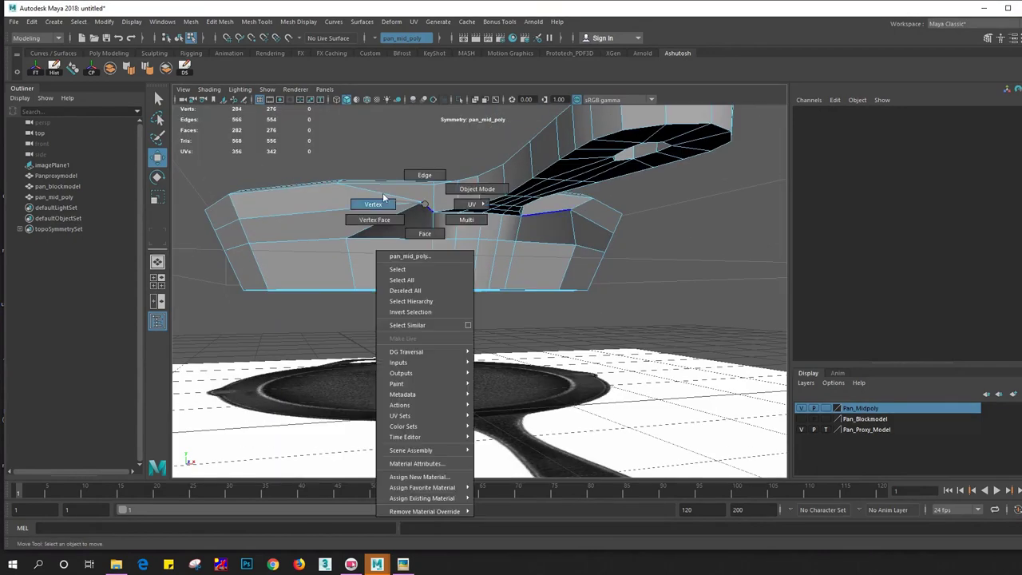
pyautogui.click(419, 202)
pyautogui.click(409, 205)
pyautogui.keyDown('alt'); pyautogui.moveTo(409, 205); pyautogui.dragTo(393, 236); pyautogui.keyUp('alt')
pyautogui.moveTo(419, 270)
pyautogui.keyDown('alt'); pyautogui.mouseDown()
pyautogui.moveTo(521, 361)
pyautogui.moveTo(506, 247)
pyautogui.moveTo(491, 221)
pyautogui.moveTo(448, 215)
pyautogui.moveTo(548, 383)
pyautogui.moveTo(511, 258)
pyautogui.moveTo(526, 385)
pyautogui.moveTo(587, 307)
pyautogui.moveTo(515, 326)
pyautogui.moveTo(507, 359)
pyautogui.mouseUp(); pyautogui.keyUp('alt')
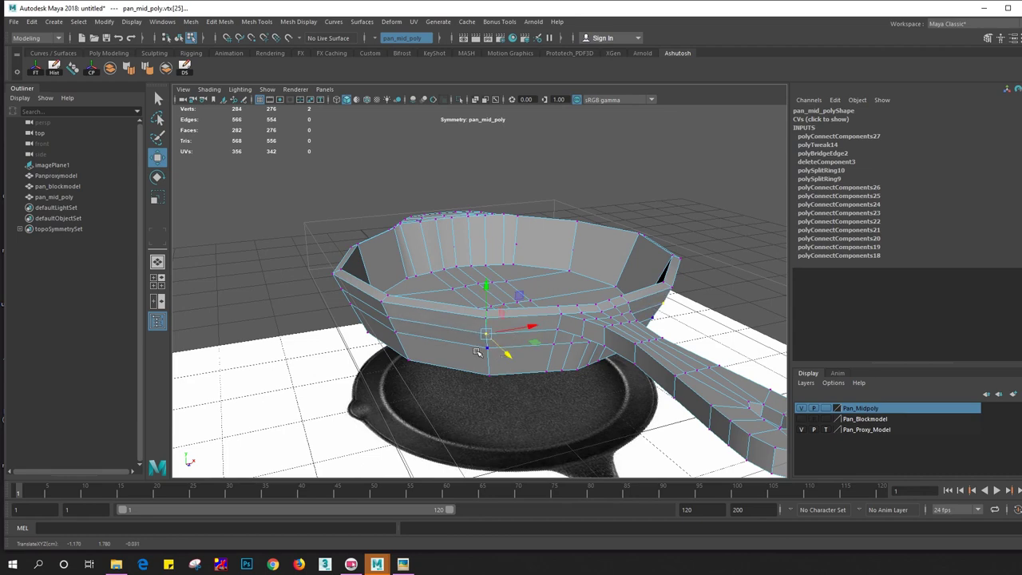
pyautogui.moveTo(477, 352)
pyautogui.keyDown('alt'); pyautogui.mouseDown()
pyautogui.moveTo(498, 308)
pyautogui.moveTo(385, 341)
pyautogui.moveTo(399, 267)
pyautogui.mouseUp(); pyautogui.keyUp('alt')
# Preview the pan smoothed with 3, then go back to the faceted display with 1
pyautogui.press('space')
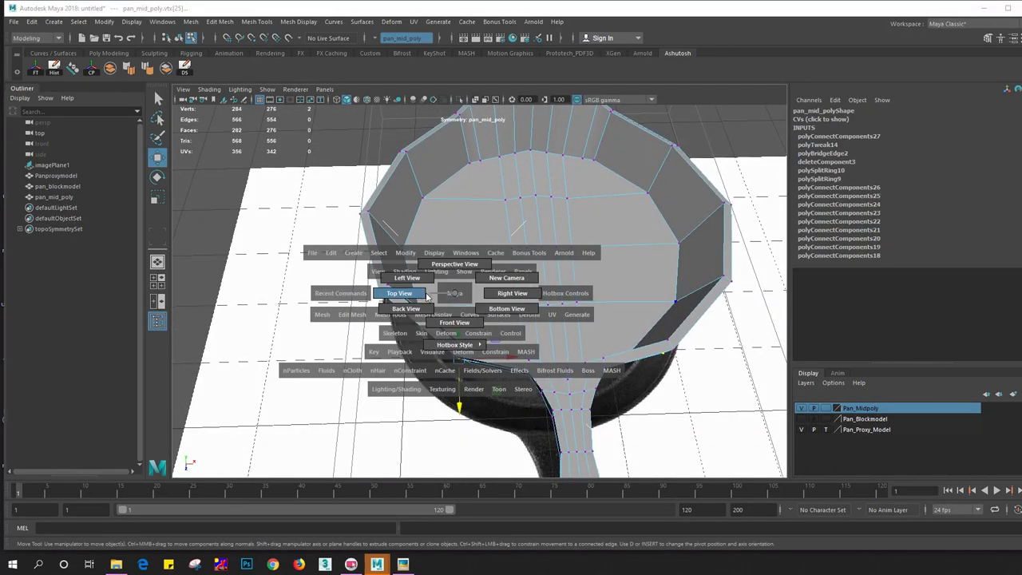
pyautogui.moveTo(507, 263)
pyautogui.keyDown('alt'); pyautogui.mouseDown()
pyautogui.moveTo(554, 263)
pyautogui.moveTo(531, 285)
pyautogui.moveTo(553, 243)
pyautogui.mouseUp(); pyautogui.keyUp('alt')
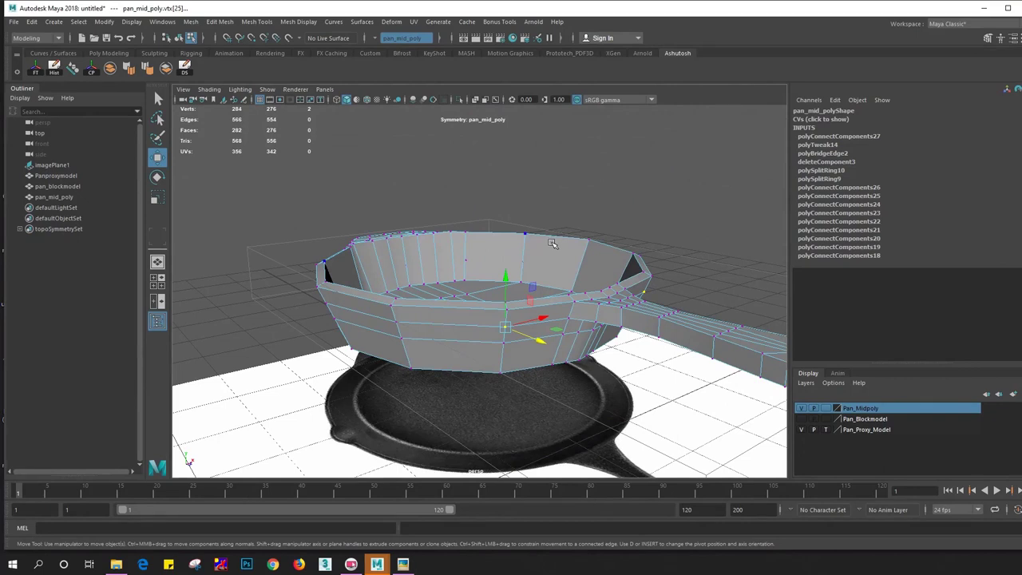
pyautogui.press('3')
pyautogui.press('1')
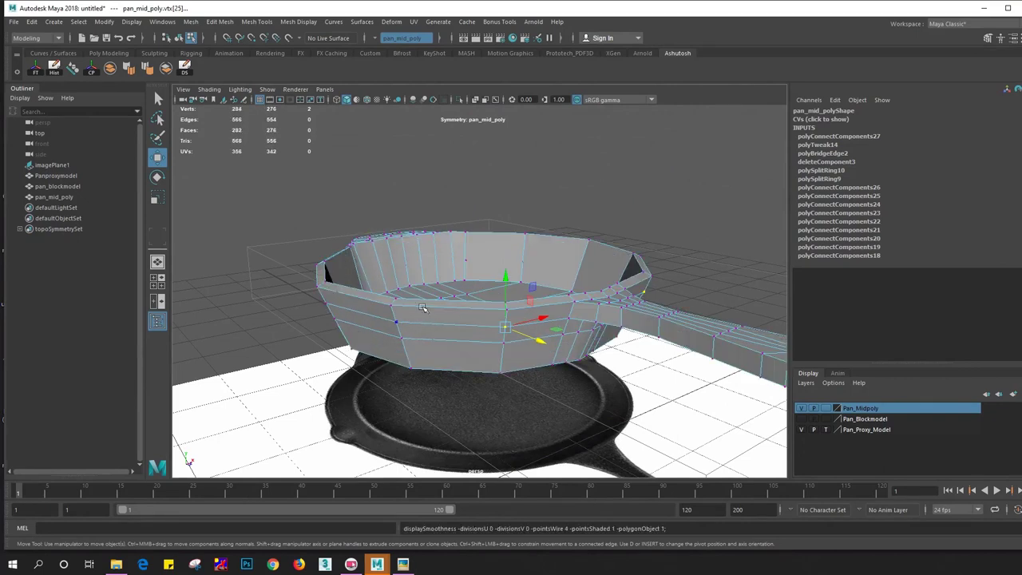
pyautogui.moveTo(423, 307)
pyautogui.keyDown('alt'); pyautogui.mouseDown()
pyautogui.moveTo(404, 286)
pyautogui.moveTo(365, 285)
pyautogui.mouseUp(); pyautogui.keyUp('alt')
# In Top View, add two edge loops across the rim beside the handle lug
pyautogui.press('space')
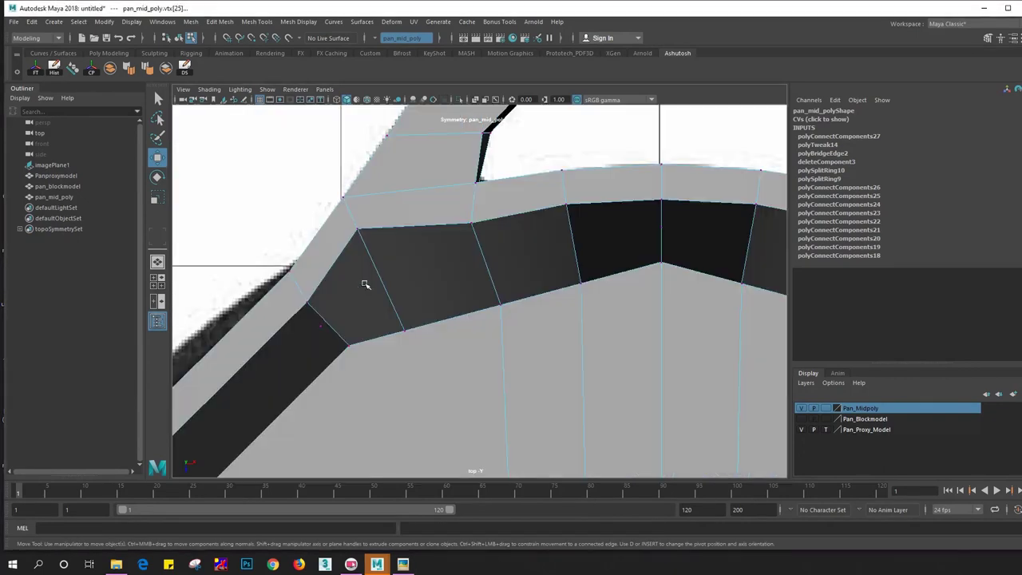
pyautogui.scroll(5, 467, 308)
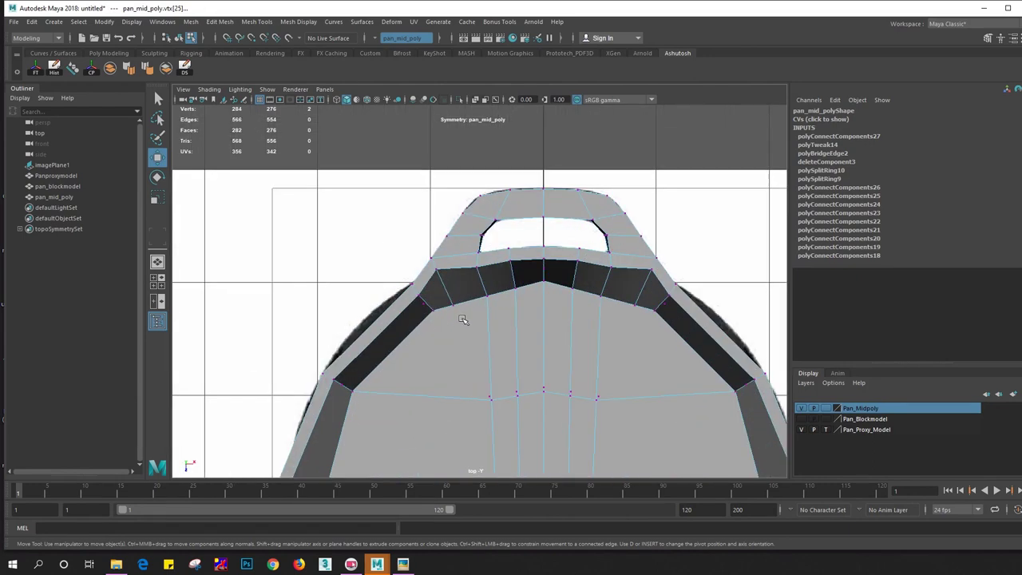
pyautogui.scroll(2, 480, 263)
pyautogui.click(482, 253)
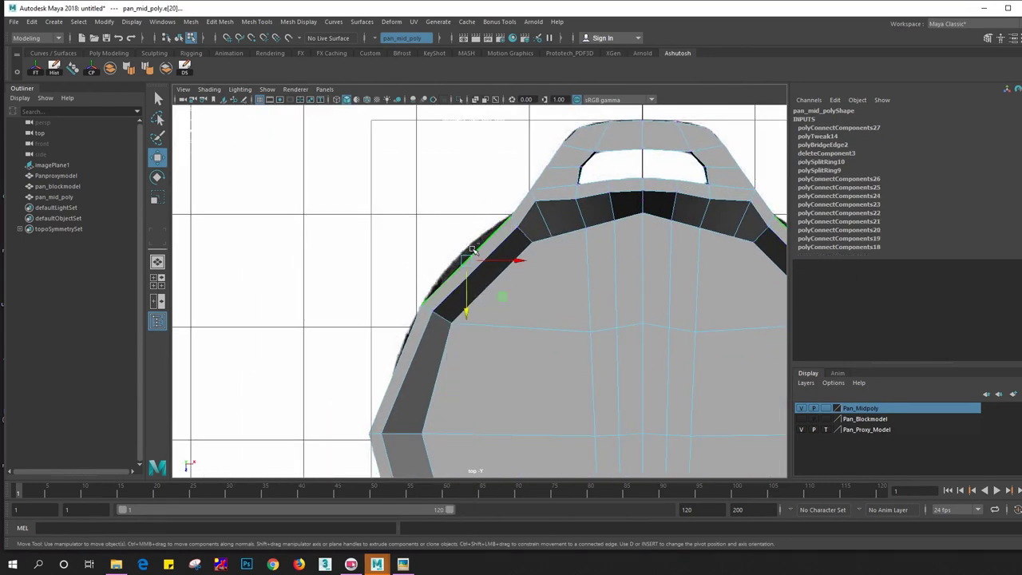
pyautogui.keyDown('shift'); pyautogui.moveTo(476, 244); pyautogui.dragTo(470, 397, button='right'); pyautogui.keyUp('shift')
pyautogui.scroll(2, 506, 327)
pyautogui.click(495, 240)
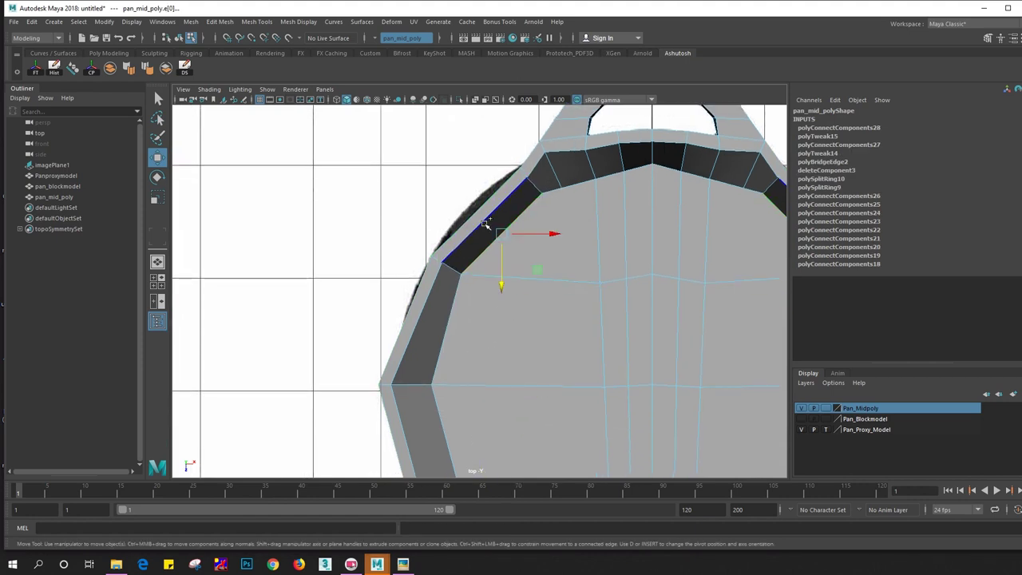
pyautogui.click(486, 222)
pyautogui.keyDown('shift'); pyautogui.moveTo(485, 224); pyautogui.dragTo(476, 376, button='right'); pyautogui.keyUp('shift')
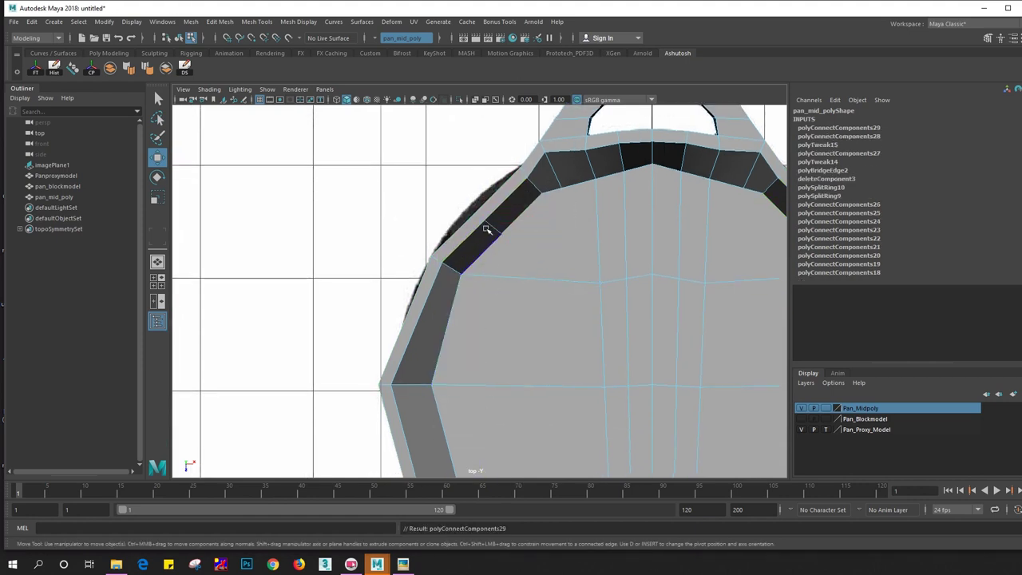
# With X-Ray on, move the new rim vertices onto the reference rim edge
pyautogui.moveTo(488, 228); pyautogui.dragTo(486, 192, button='right')
pyautogui.moveTo(458, 205); pyautogui.dragTo(492, 228)
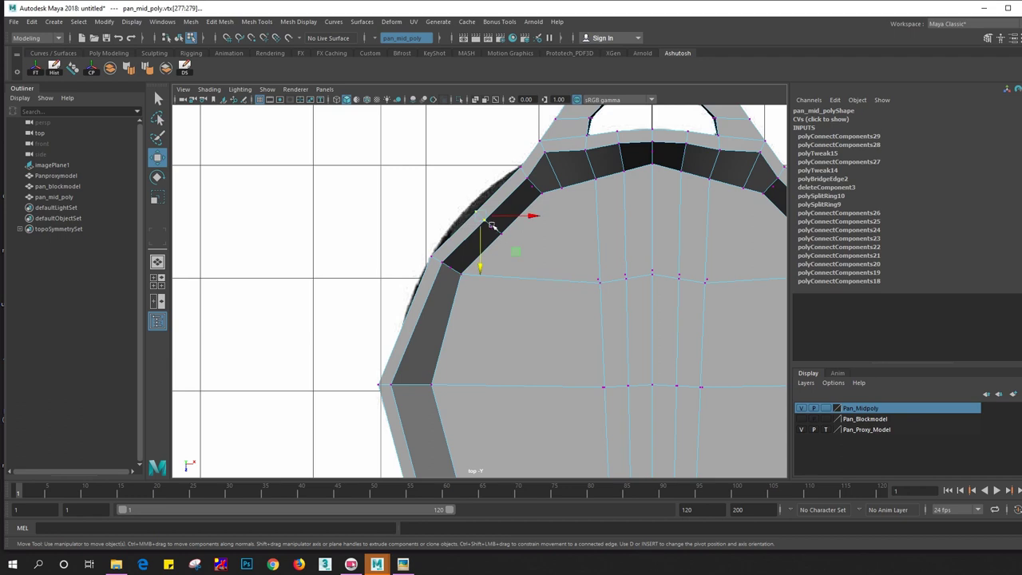
pyautogui.scroll(2, 495, 234)
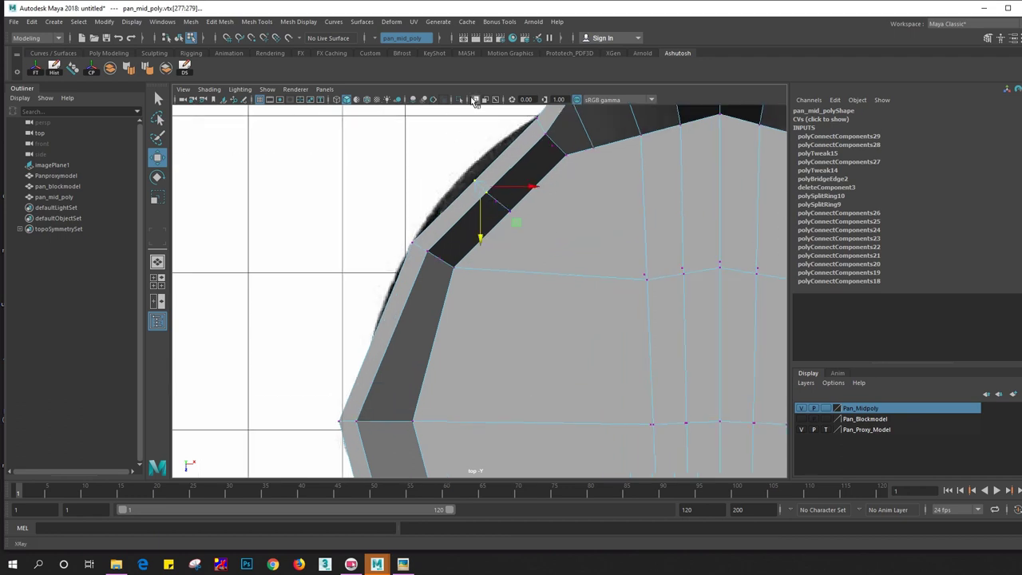
pyautogui.hotkey('alt', 'x')
pyautogui.scroll(2, 479, 192)
pyautogui.moveTo(480, 148); pyautogui.dragTo(478, 138)
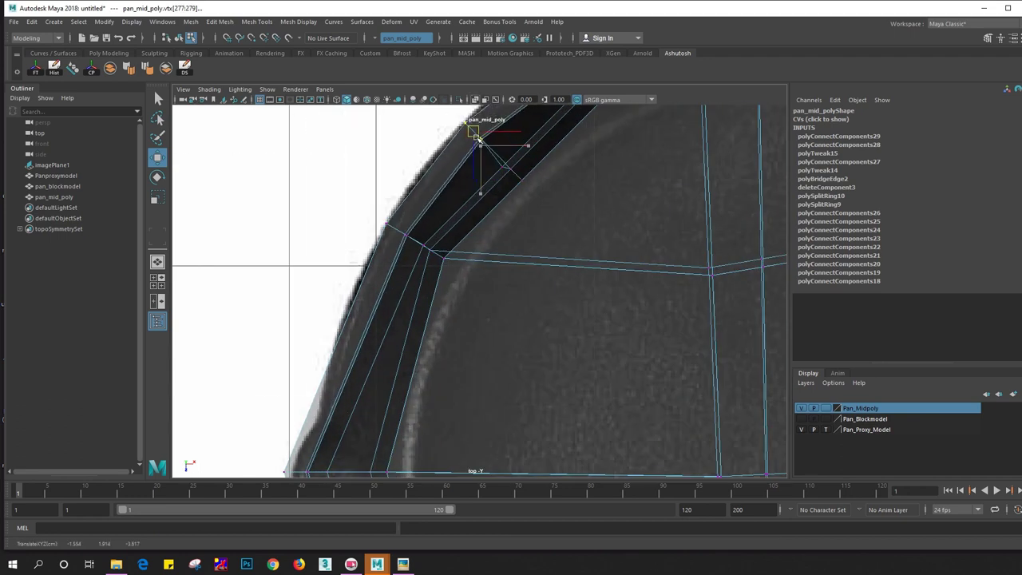
pyautogui.keyDown('alt'); pyautogui.moveTo(503, 199); pyautogui.dragTo(543, 283, button='middle'); pyautogui.keyUp('alt')
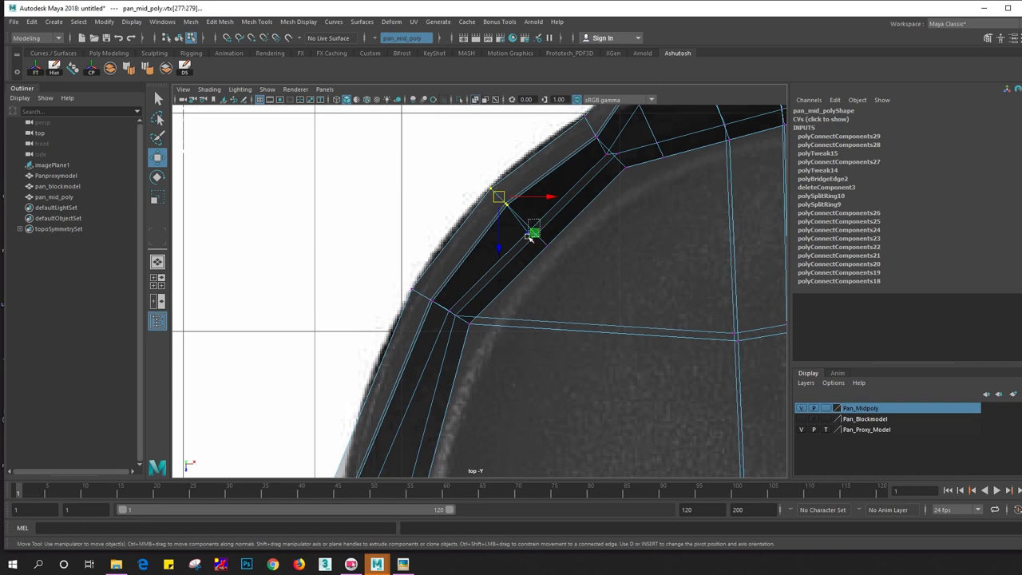
pyautogui.hotkey('ctrl', 'z')
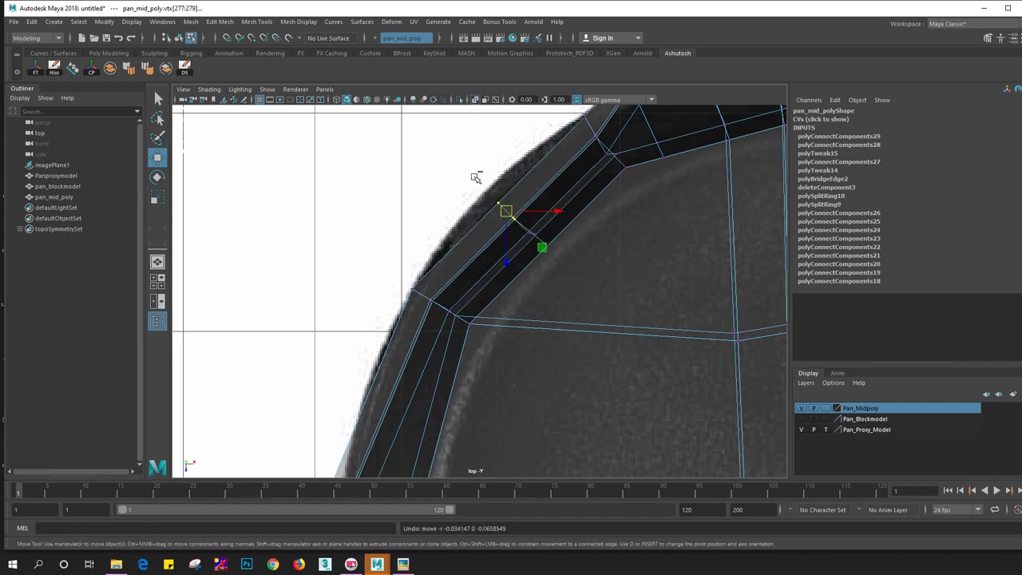
pyautogui.moveTo(507, 211); pyautogui.dragTo(506, 208)
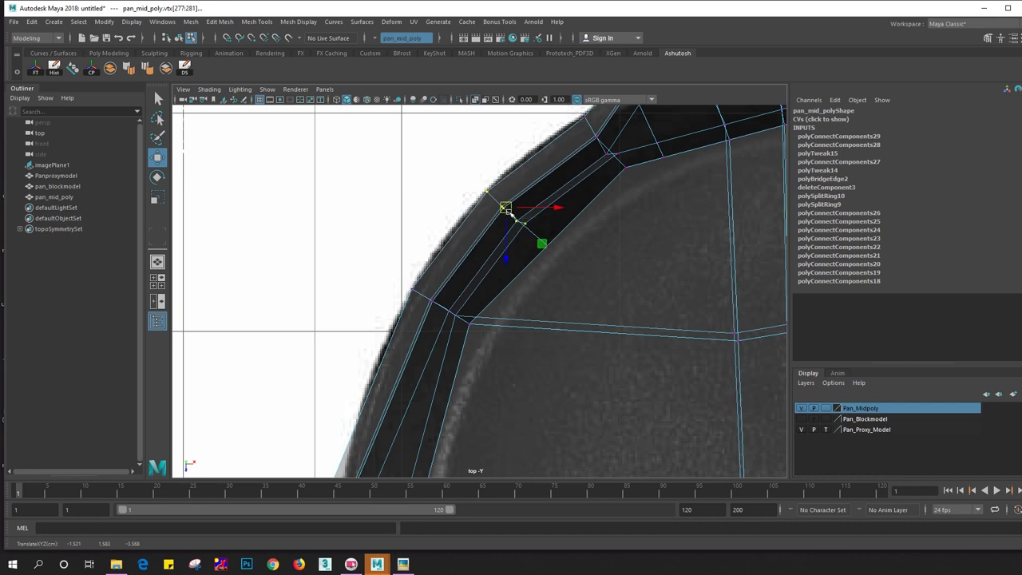
# Pull the lower rim vertices out onto the reference outline
pyautogui.keyDown('alt'); pyautogui.moveTo(429, 298); pyautogui.dragTo(533, 292, button='middle'); pyautogui.keyUp('alt')
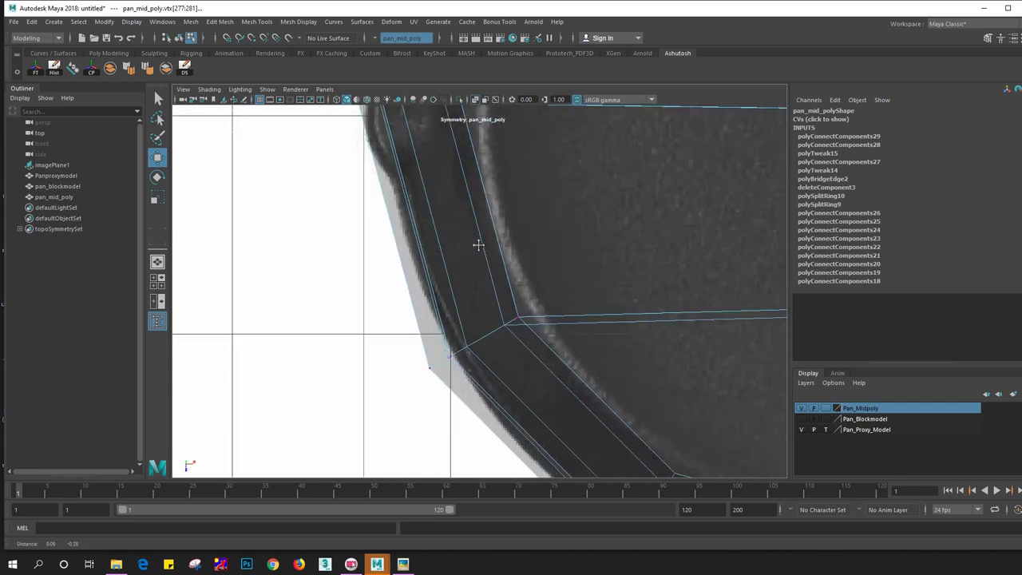
pyautogui.moveTo(392, 213)
pyautogui.mouseDown()
pyautogui.moveTo(438, 268)
pyautogui.moveTo(443, 235)
pyautogui.mouseUp()
pyautogui.keyDown('alt'); pyautogui.moveTo(575, 383); pyautogui.dragTo(541, 284, button='middle'); pyautogui.keyUp('alt')
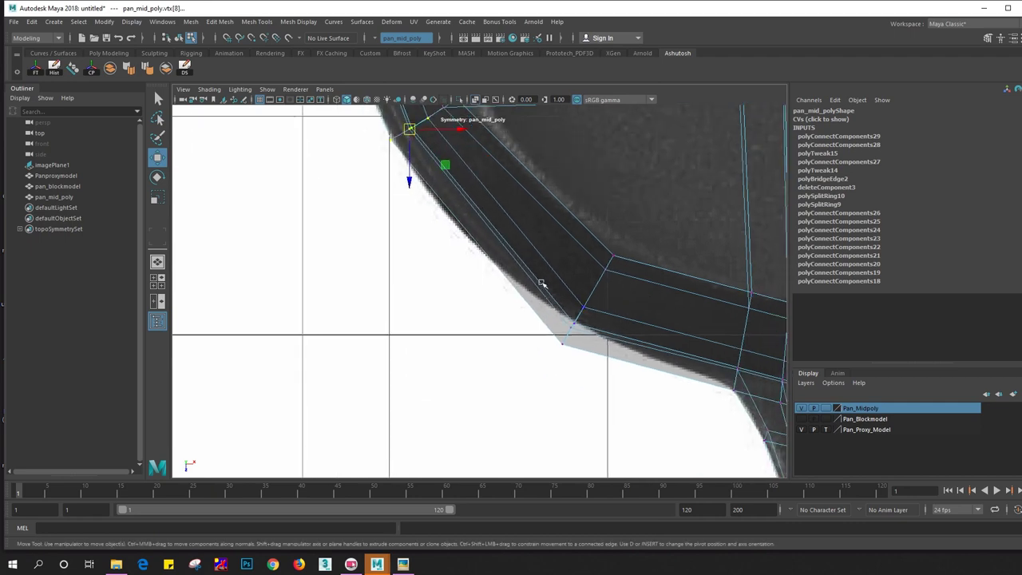
pyautogui.click(567, 340)
pyautogui.moveTo(569, 341); pyautogui.dragTo(585, 304)
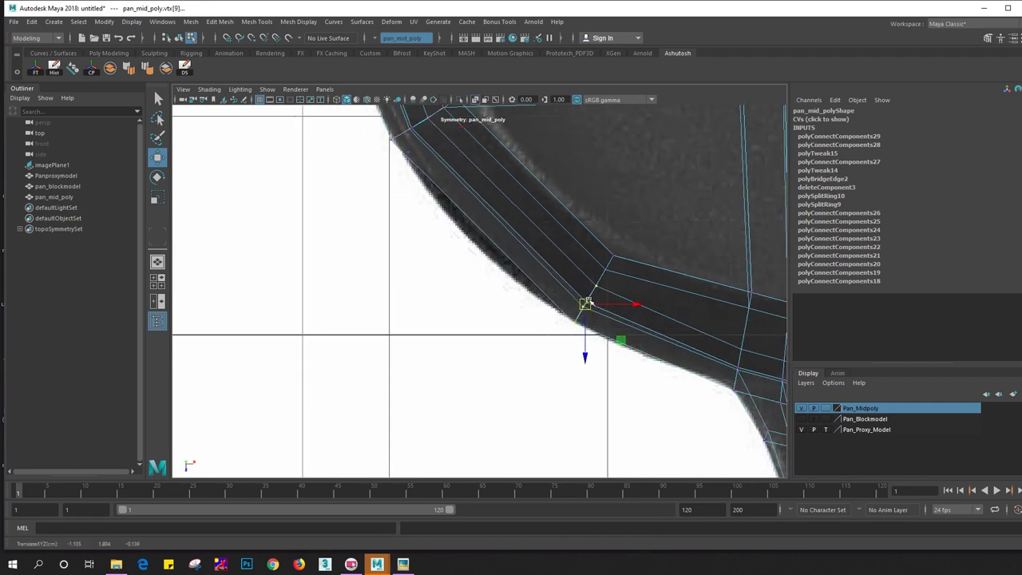
# Reposition the handle-junction vertices, pulling the centre-line vertex down toward the handle
pyautogui.keyDown('alt'); pyautogui.moveTo(589, 302); pyautogui.dragTo(480, 264, button='middle'); pyautogui.keyUp('alt')
pyautogui.moveTo(581, 279)
pyautogui.keyDown('alt'); pyautogui.mouseDown(button='middle')
pyautogui.moveTo(456, 285)
pyautogui.moveTo(483, 304)
pyautogui.mouseUp(button='middle'); pyautogui.keyUp('alt')
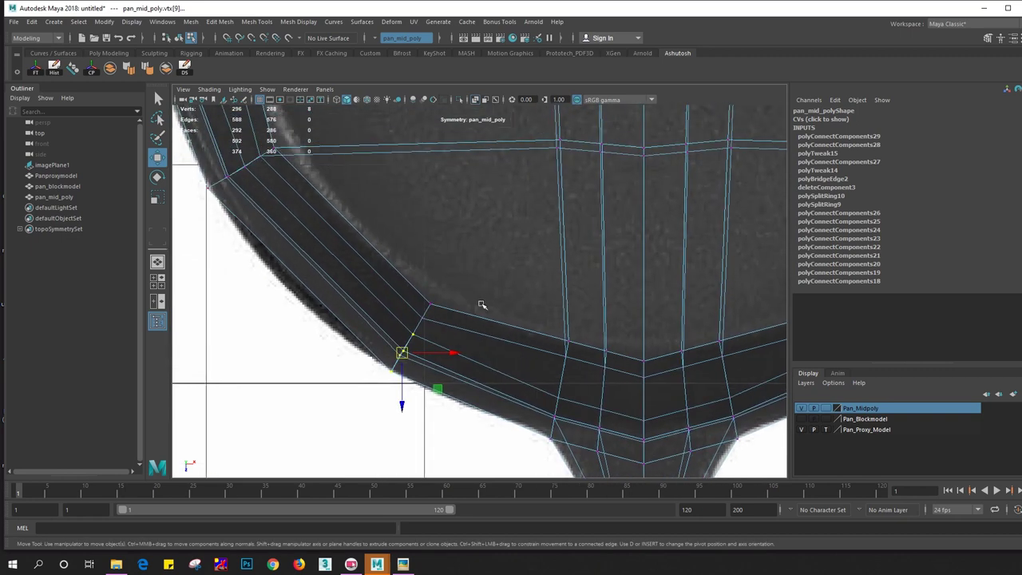
pyautogui.keyDown('alt'); pyautogui.moveTo(557, 390); pyautogui.dragTo(466, 302, button='middle'); pyautogui.keyUp('alt')
pyautogui.moveTo(474, 298); pyautogui.dragTo(474, 289)
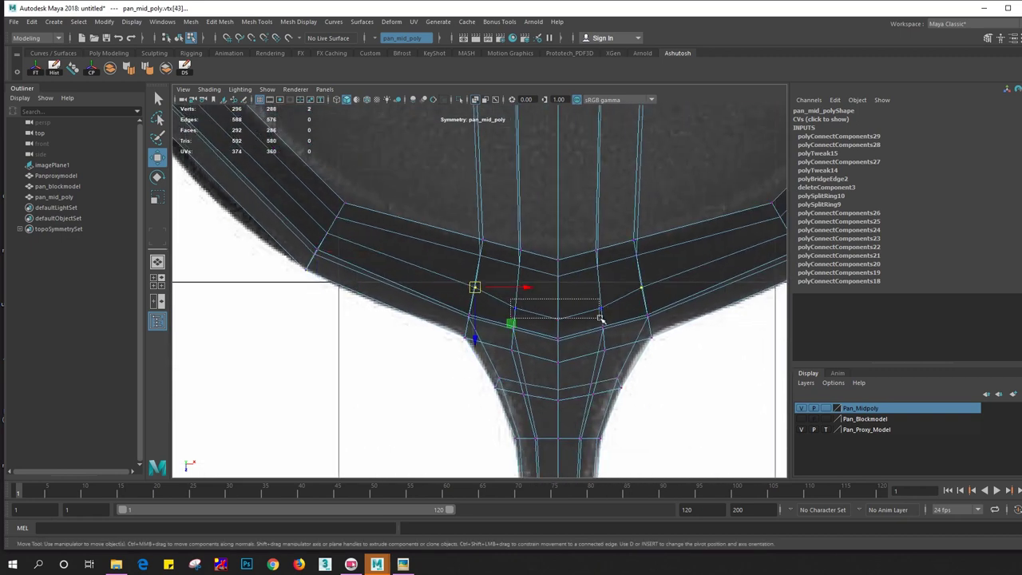
pyautogui.click(515, 307)
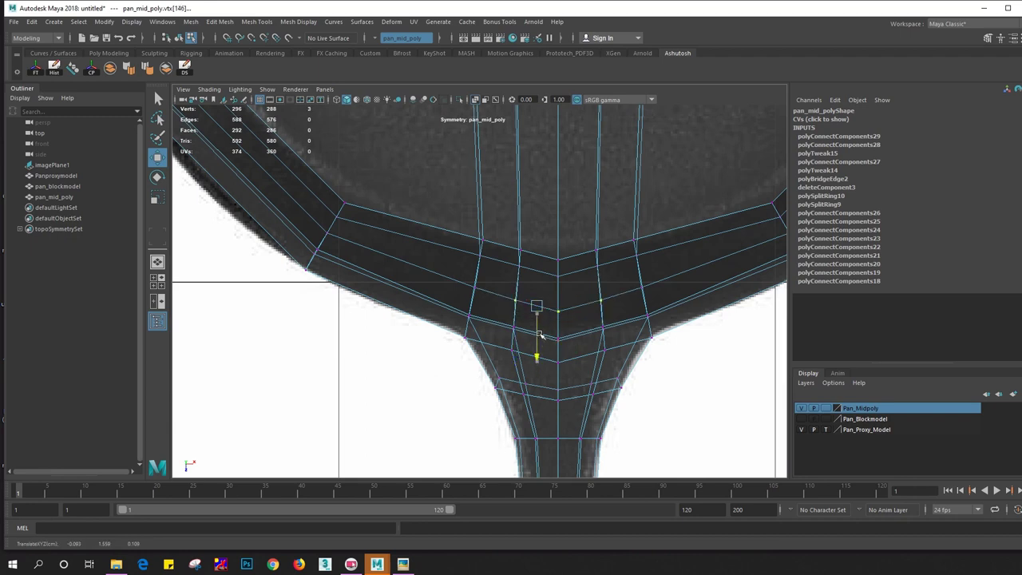
pyautogui.click(537, 307)
pyautogui.moveTo(537, 336); pyautogui.dragTo(561, 337)
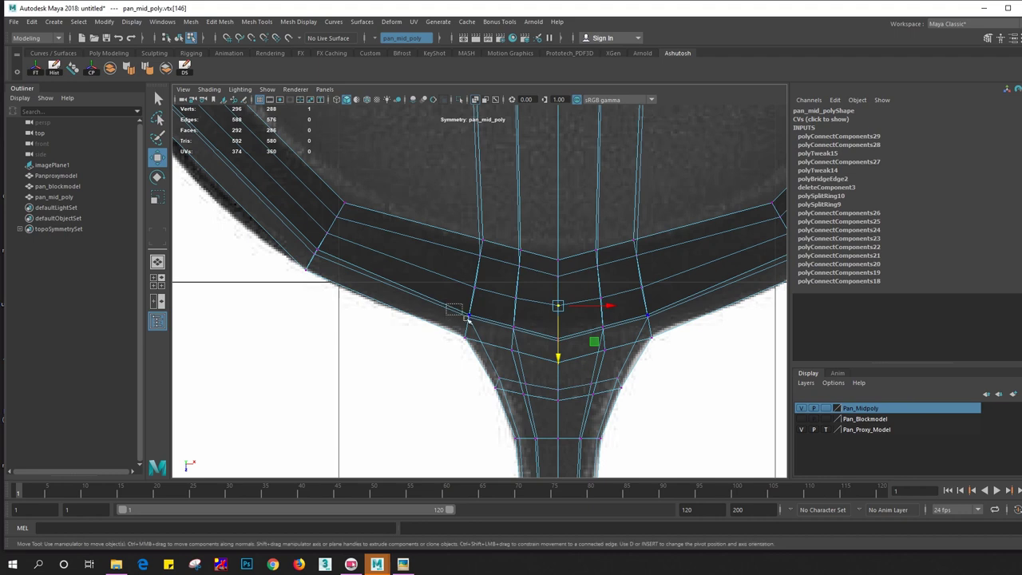
pyautogui.moveTo(447, 305); pyautogui.dragTo(548, 361)
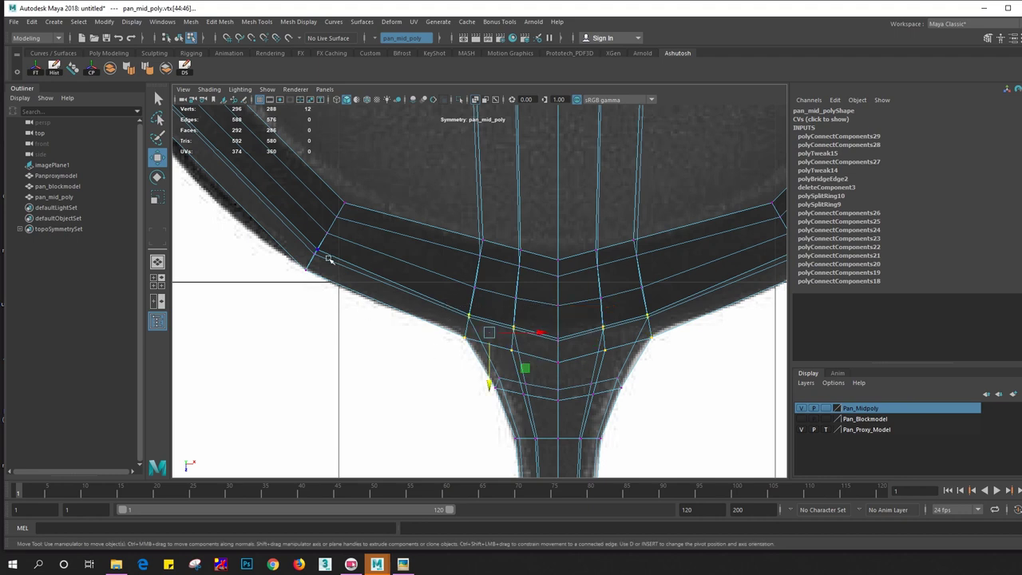
# Frame the whole pan in the top view and bring its left rim into view
pyautogui.press('a')
pyautogui.scroll(3, 494, 247)
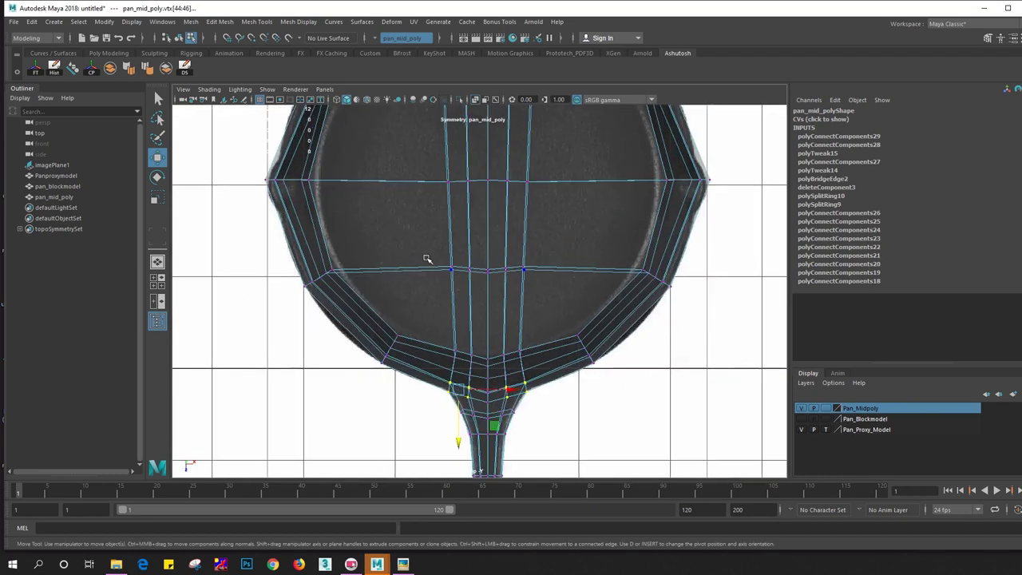
pyautogui.scroll(3, 426, 258)
pyautogui.scroll(2, 402, 285)
pyautogui.keyDown('alt'); pyautogui.moveTo(326, 274); pyautogui.dragTo(415, 264, button='middle'); pyautogui.keyUp('alt')
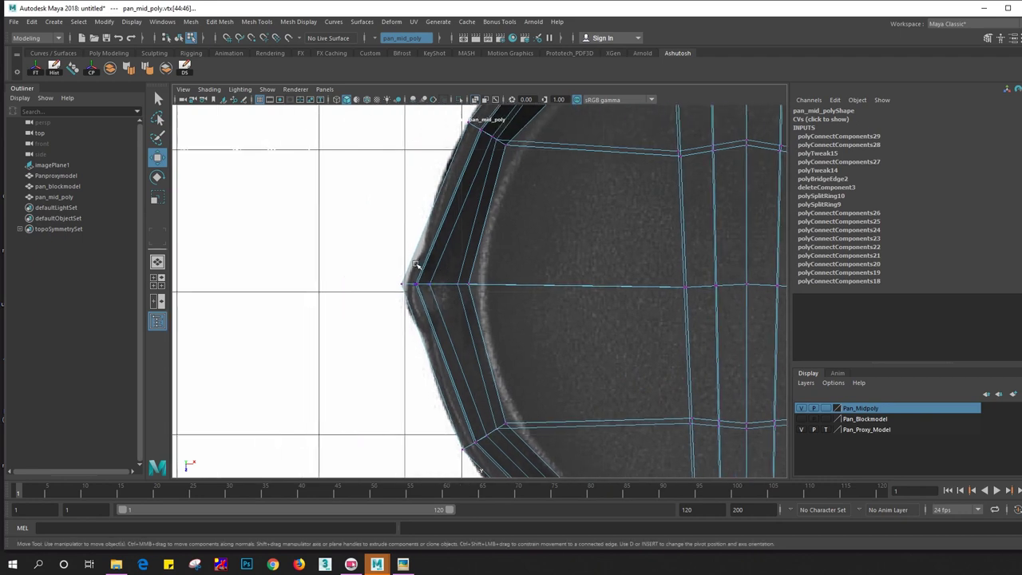
# Connect two edges of the left side lug with a new edge
pyautogui.moveTo(409, 239); pyautogui.dragTo(407, 204, button='right')
pyautogui.click(489, 184)
pyautogui.click(401, 236)
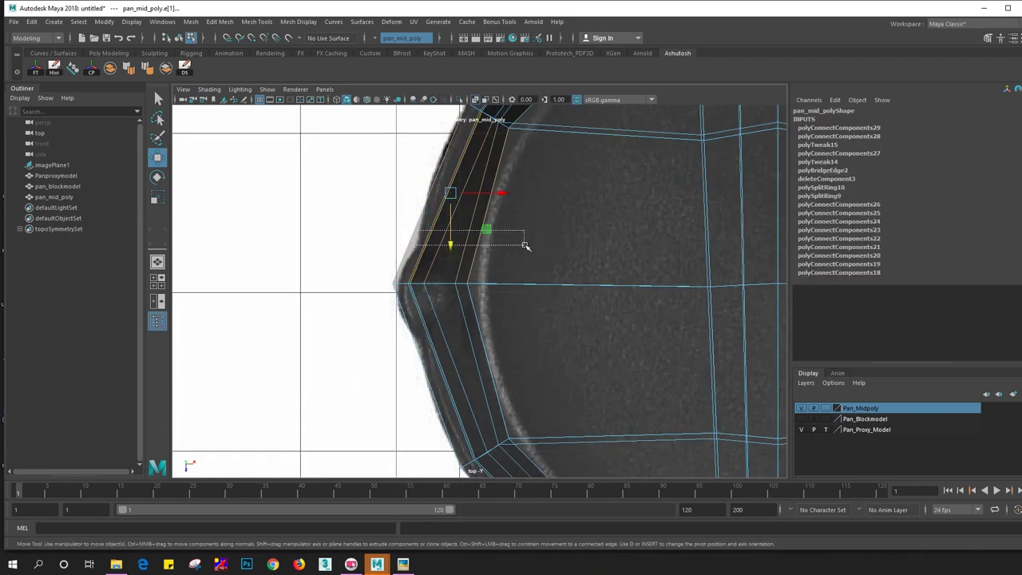
pyautogui.keyDown('shift'); pyautogui.click(397, 334); pyautogui.keyUp('shift')
pyautogui.keyDown('shift'); pyautogui.rightClick(449, 330); pyautogui.keyUp('shift')
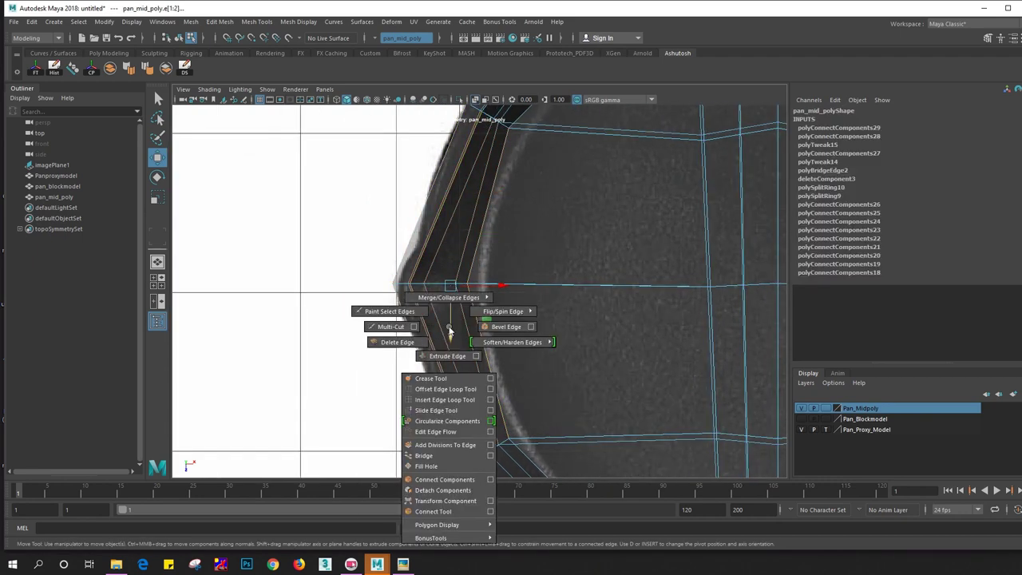
pyautogui.click(445, 480)
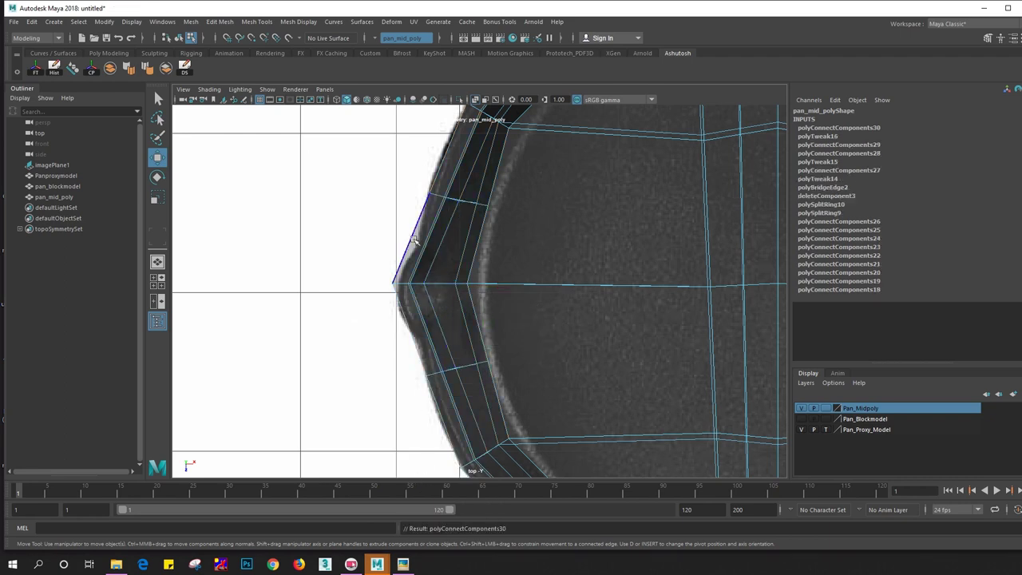
pyautogui.doubleClick(480, 303)
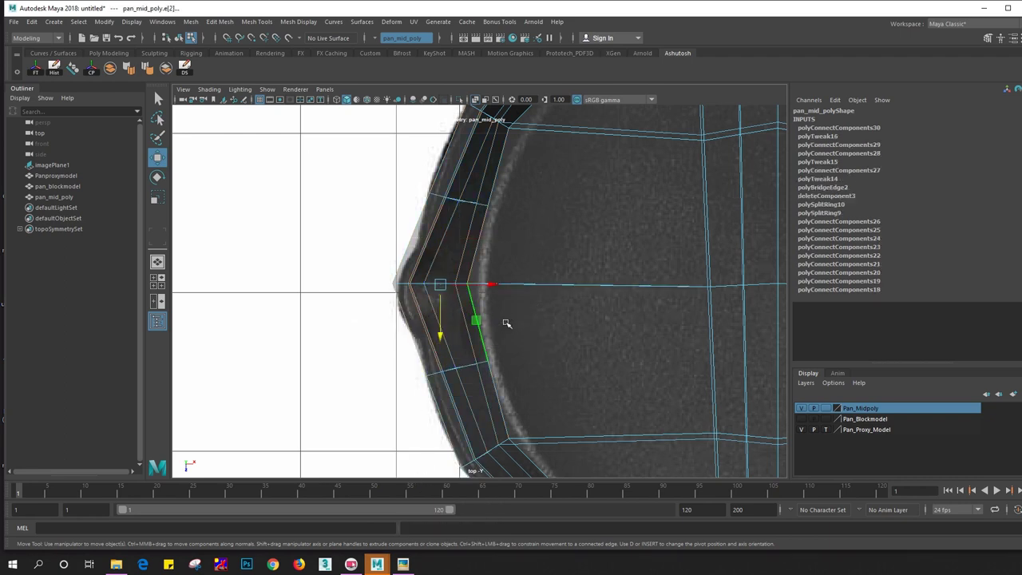
# Shift the lug tip vertex right to match the reference
pyautogui.click(424, 308)
pyautogui.keyDown('shift'); pyautogui.moveTo(423, 269); pyautogui.dragTo(393, 285, button='right'); pyautogui.keyUp('shift')
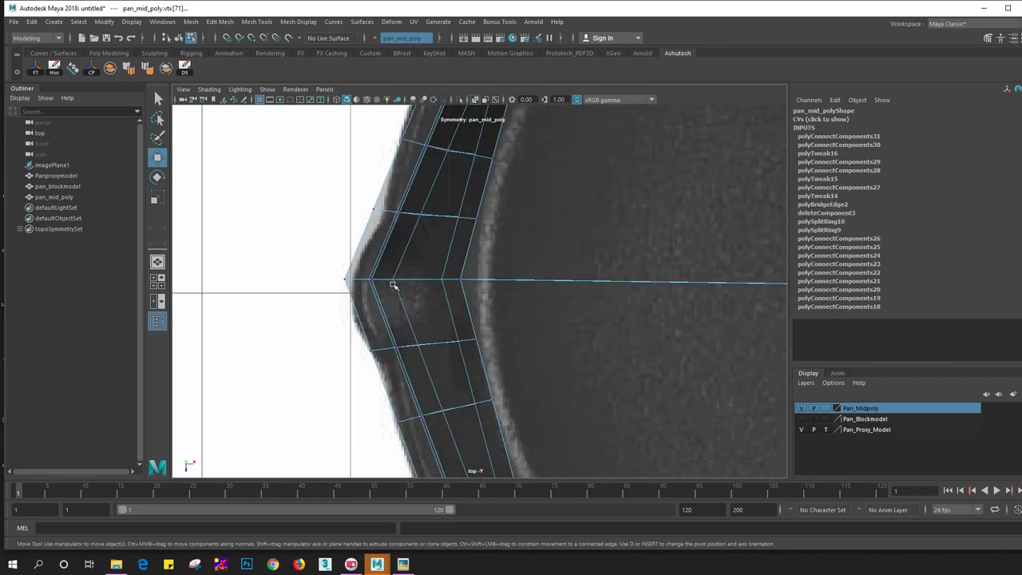
pyautogui.click(346, 278)
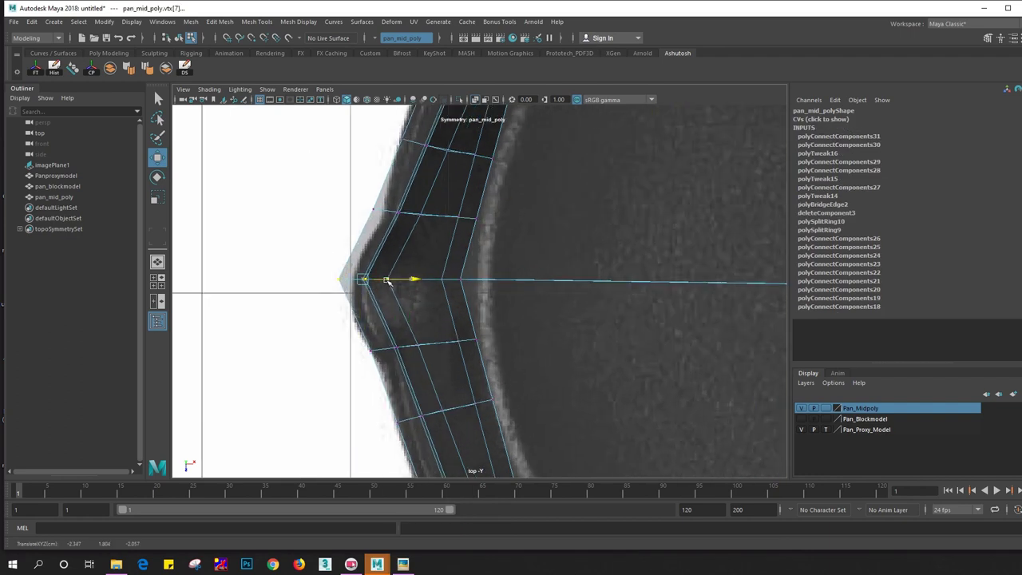
pyautogui.hotkey('ctrl', 'z')
pyautogui.moveTo(393, 283); pyautogui.dragTo(402, 281)
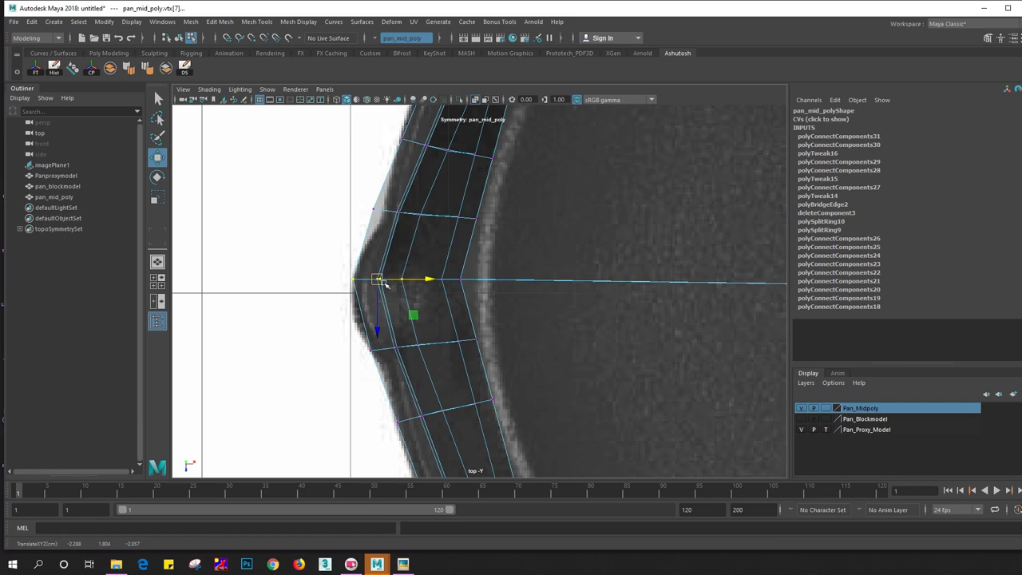
pyautogui.moveTo(379, 306); pyautogui.dragTo(381, 316)
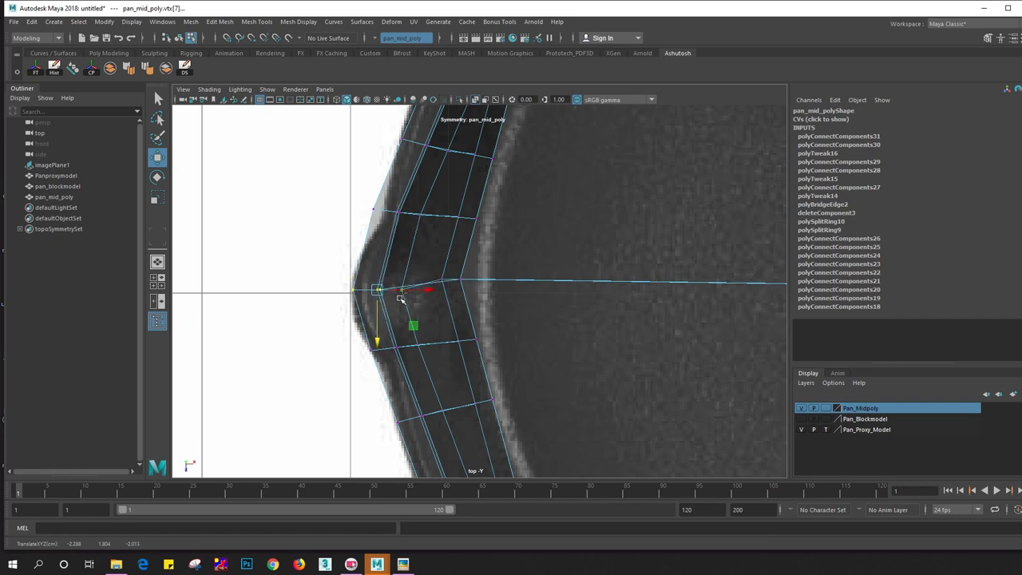
pyautogui.hotkey('ctrl', 'z')
# Slide the upper and lower lug vertex rows right onto the reference outline
pyautogui.moveTo(387, 203); pyautogui.dragTo(439, 232)
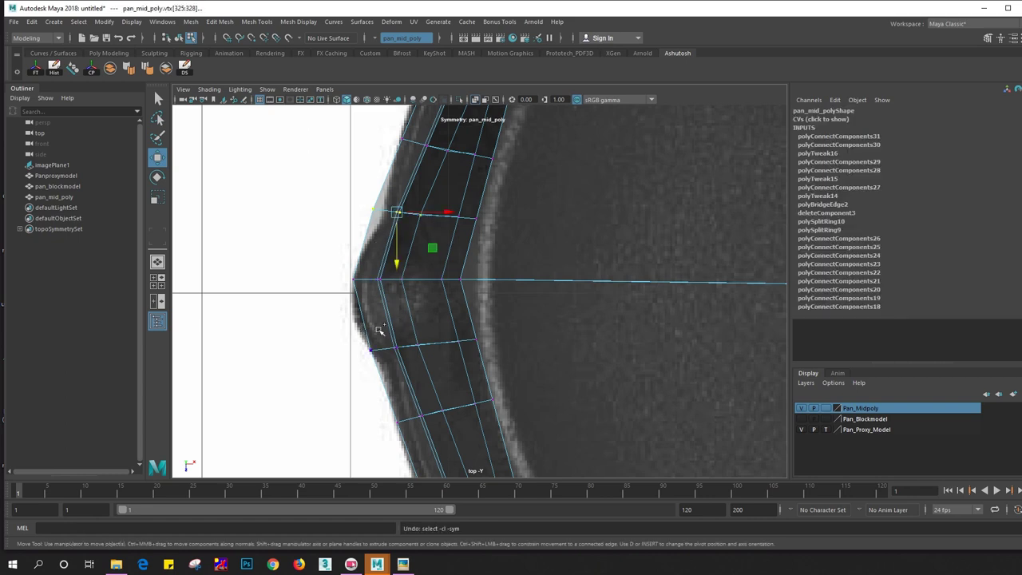
pyautogui.keyDown('shift'); pyautogui.moveTo(374, 336); pyautogui.dragTo(432, 362); pyautogui.keyUp('shift')
pyautogui.moveTo(426, 280); pyautogui.dragTo(441, 281)
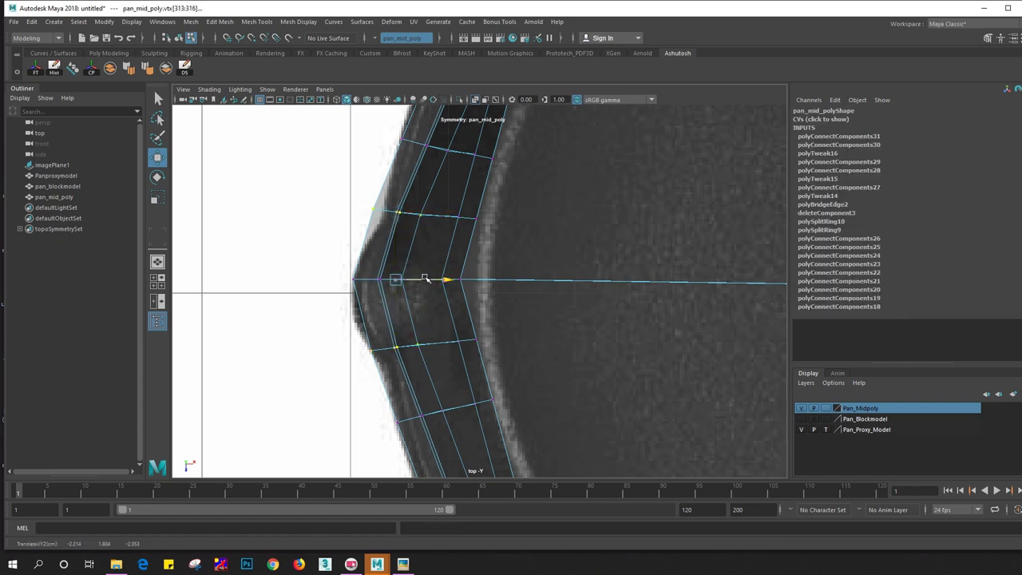
pyautogui.rightClick(384, 270)
pyautogui.scroll(3, 331, 265)
# Select the base's vertical centre edges and connect them with new cross edges
pyautogui.moveTo(288, 238); pyautogui.dragTo(250, 231, button='right')
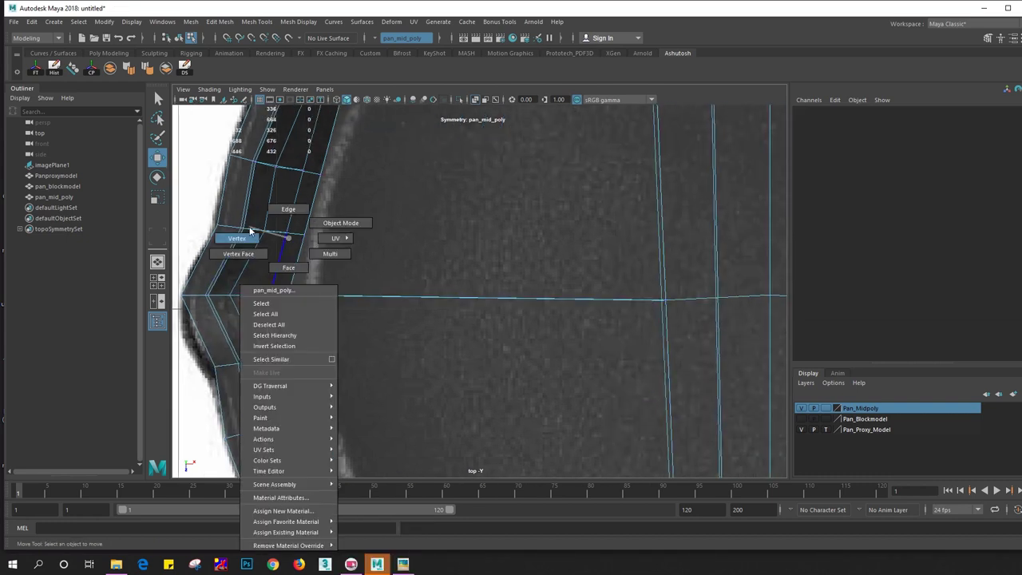
pyautogui.press('f')
pyautogui.scroll(2, 531, 286)
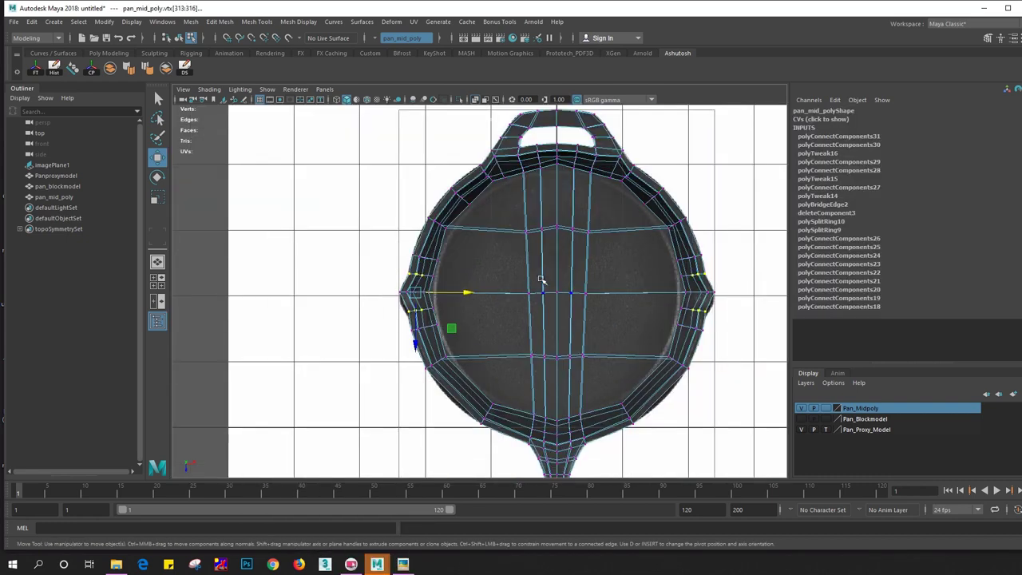
pyautogui.press('F10')
pyautogui.click(584, 269)
pyautogui.keyDown('shift'); pyautogui.click(565, 323); pyautogui.keyUp('shift')
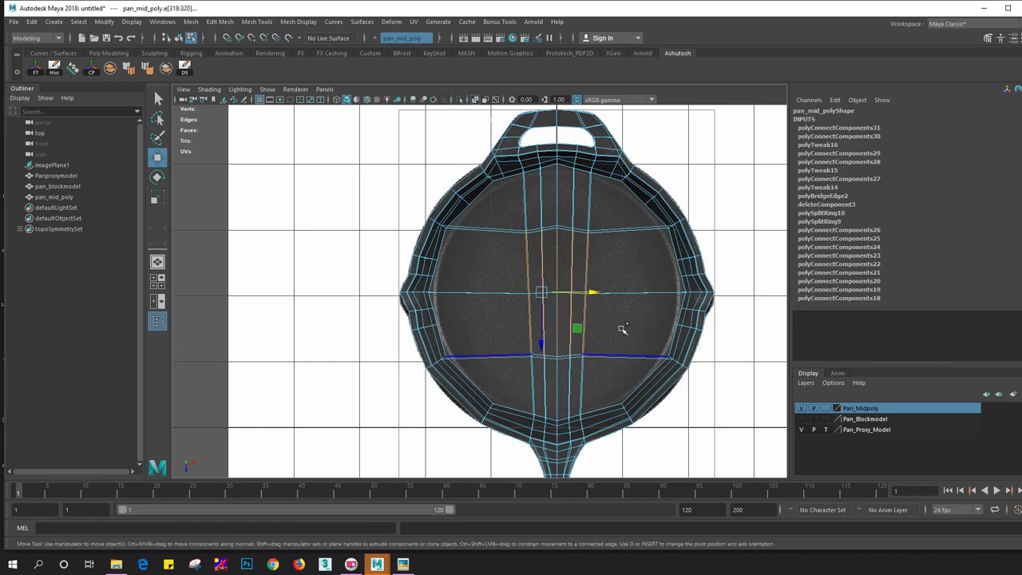
pyautogui.scroll(1, 500, 316)
pyautogui.keyDown('shift'); pyautogui.rightClick(488, 320); pyautogui.keyUp('shift')
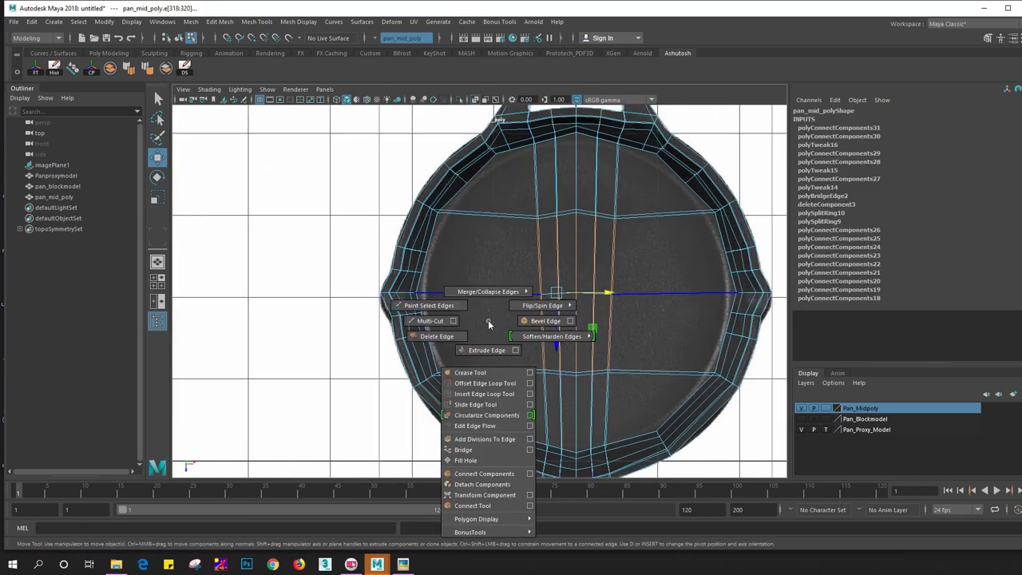
pyautogui.click(488, 321)
pyautogui.keyDown('shift'); pyautogui.moveTo(489, 321); pyautogui.dragTo(471, 479, button='right'); pyautogui.keyUp('shift')
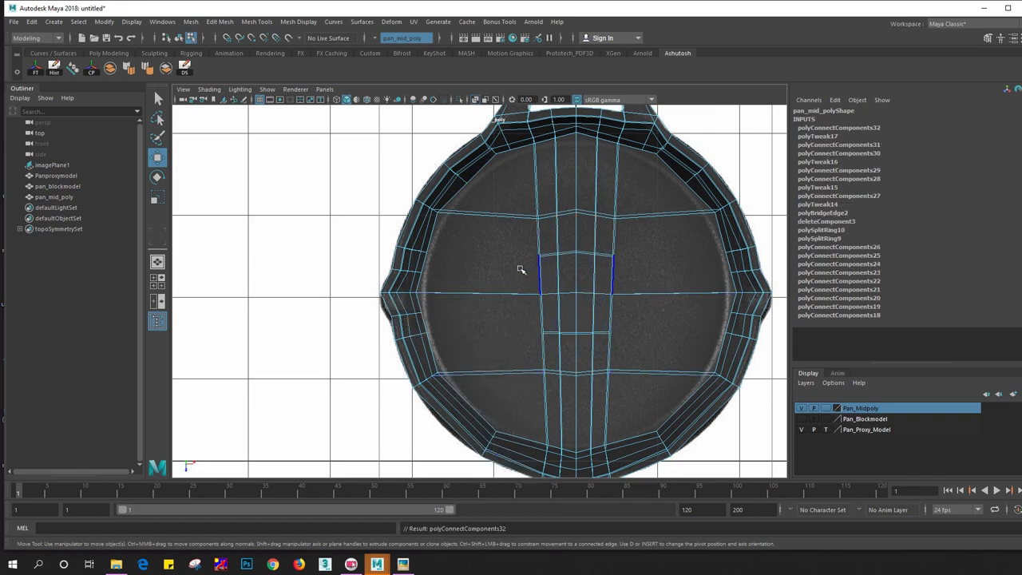
# Reselect the centre base edges and left lug tip vertex, and switch to perspective view
pyautogui.moveTo(523, 269); pyautogui.dragTo(637, 323)
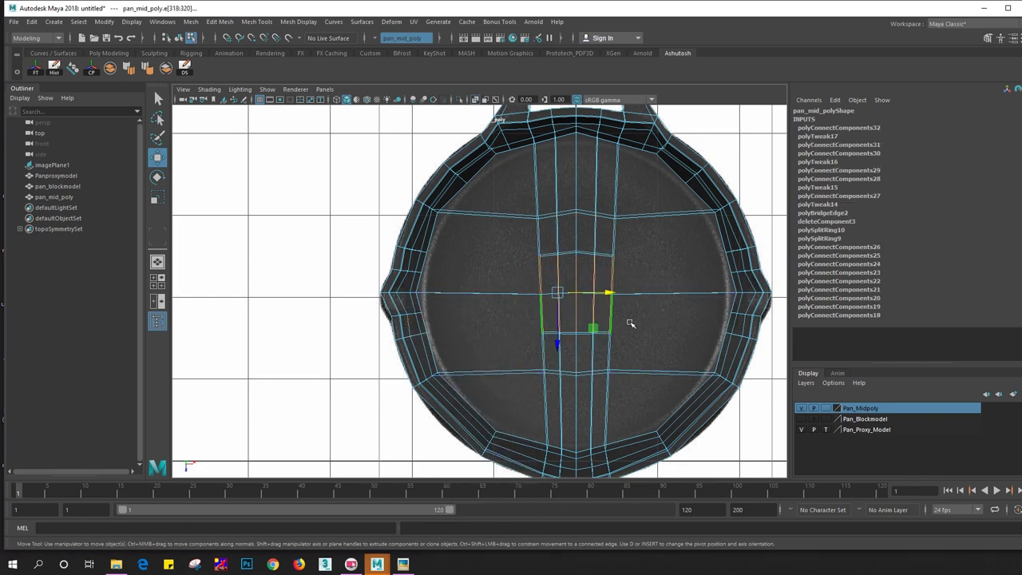
pyautogui.scroll(3, 562, 283)
pyautogui.click(490, 187)
pyautogui.press('space')
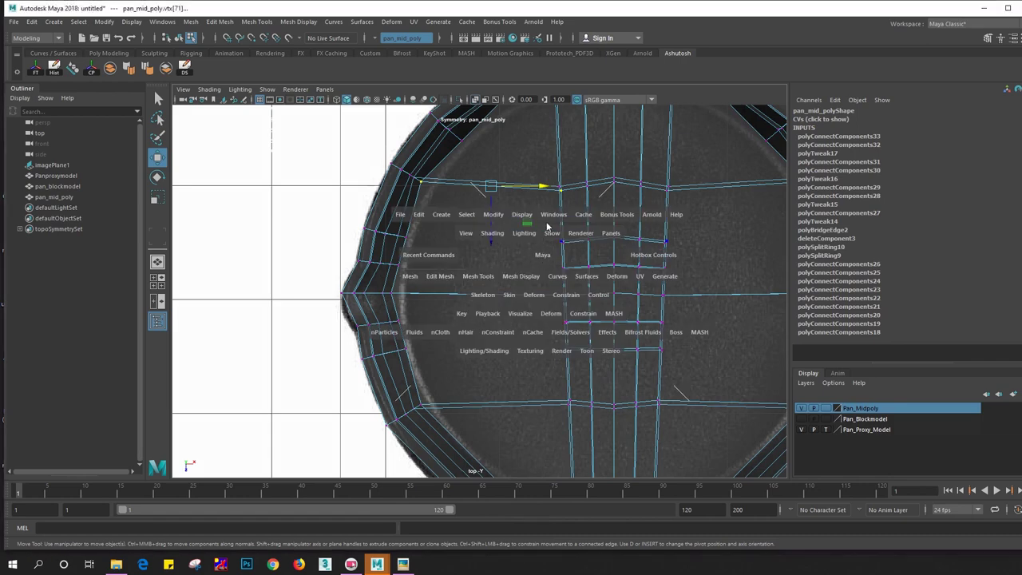
pyautogui.moveTo(548, 228)
pyautogui.mouseDown()
pyautogui.moveTo(548, 200)
pyautogui.moveTo(570, 244)
pyautogui.moveTo(497, 292)
pyautogui.moveTo(415, 320)
pyautogui.mouseUp()
# Connect the first rim and base vertex pairs with new edges across the pan's base
pyautogui.scroll(5, 559, 231)
pyautogui.click(440, 321)
pyautogui.keyDown('shift'); pyautogui.moveTo(439, 321); pyautogui.dragTo(425, 414, button='right'); pyautogui.keyUp('shift')
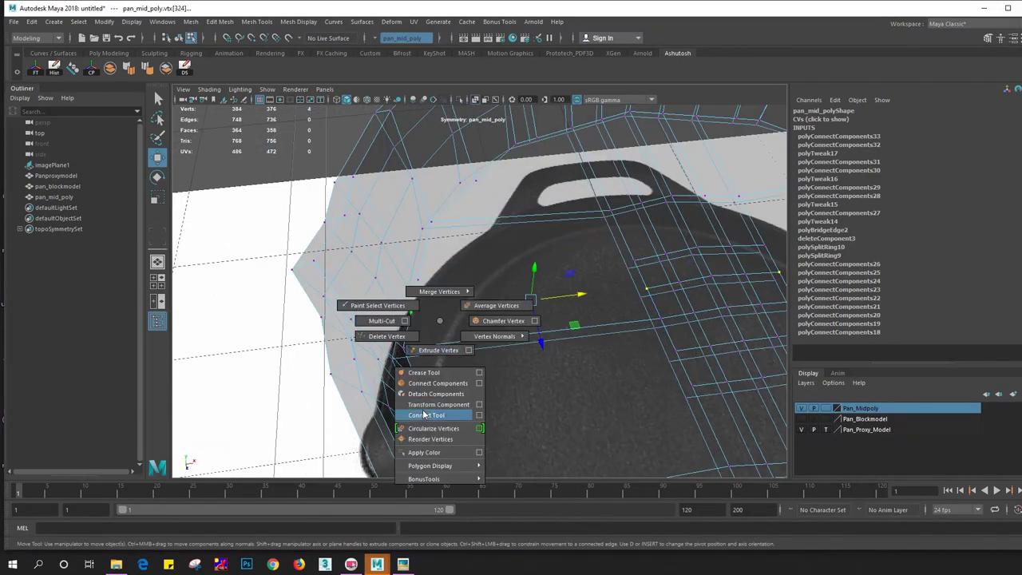
pyautogui.click(419, 284)
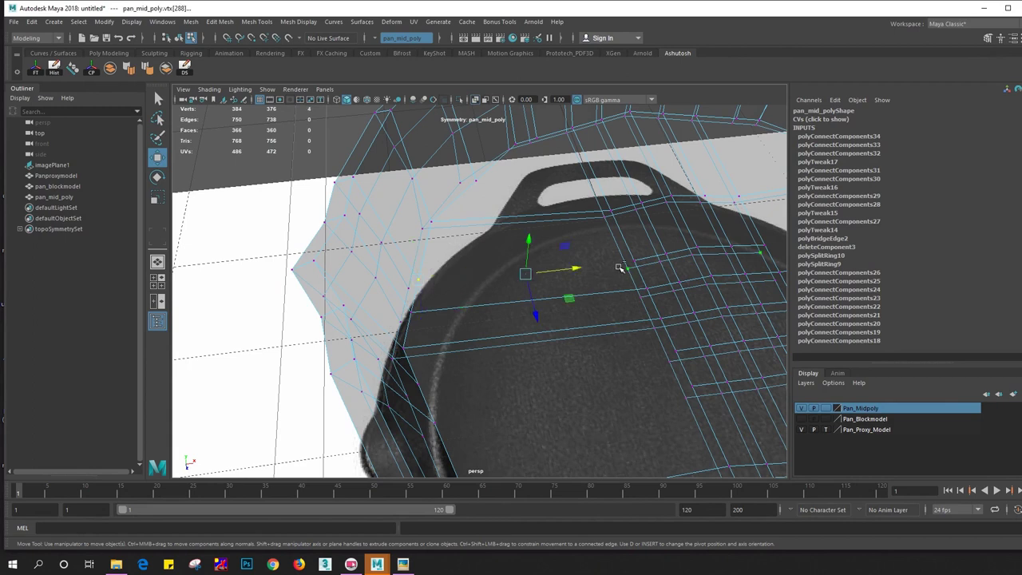
pyautogui.keyDown('shift'); pyautogui.click(634, 261); pyautogui.keyUp('shift')
pyautogui.keyDown('shift'); pyautogui.moveTo(587, 301); pyautogui.dragTo(584, 310, button='right'); pyautogui.keyUp('shift')
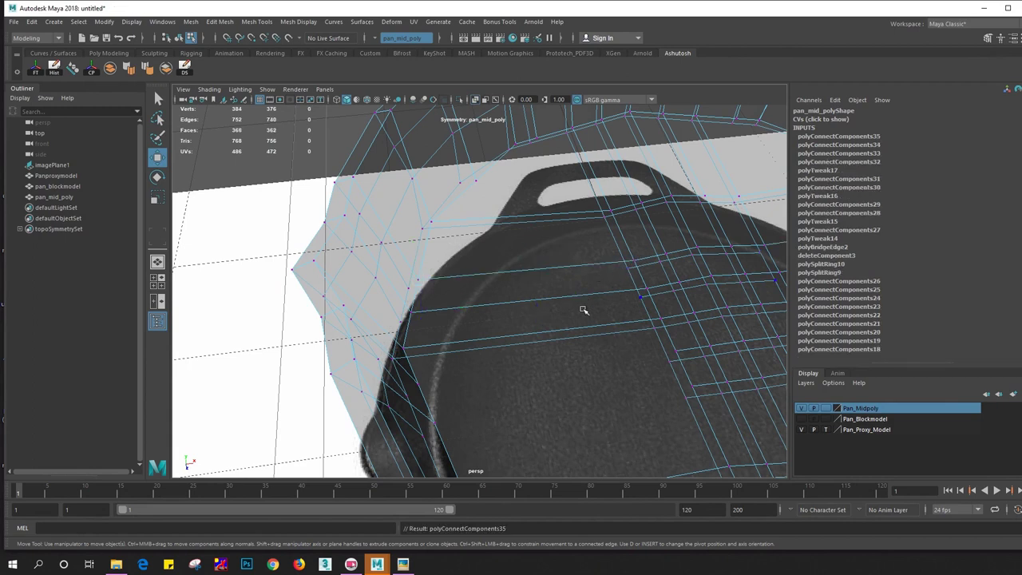
pyautogui.scroll(3, 577, 398)
pyautogui.click(424, 273)
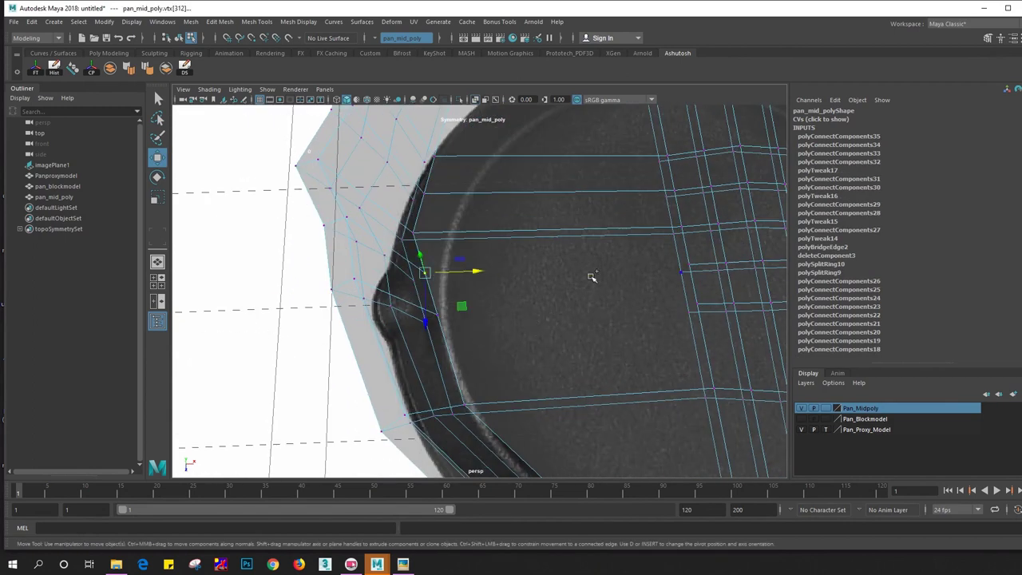
pyautogui.keyDown('shift'); pyautogui.click(679, 271); pyautogui.keyUp('shift')
pyautogui.keyDown('shift'); pyautogui.moveTo(682, 268); pyautogui.dragTo(693, 297, button='right'); pyautogui.keyUp('shift')
pyautogui.click(696, 303)
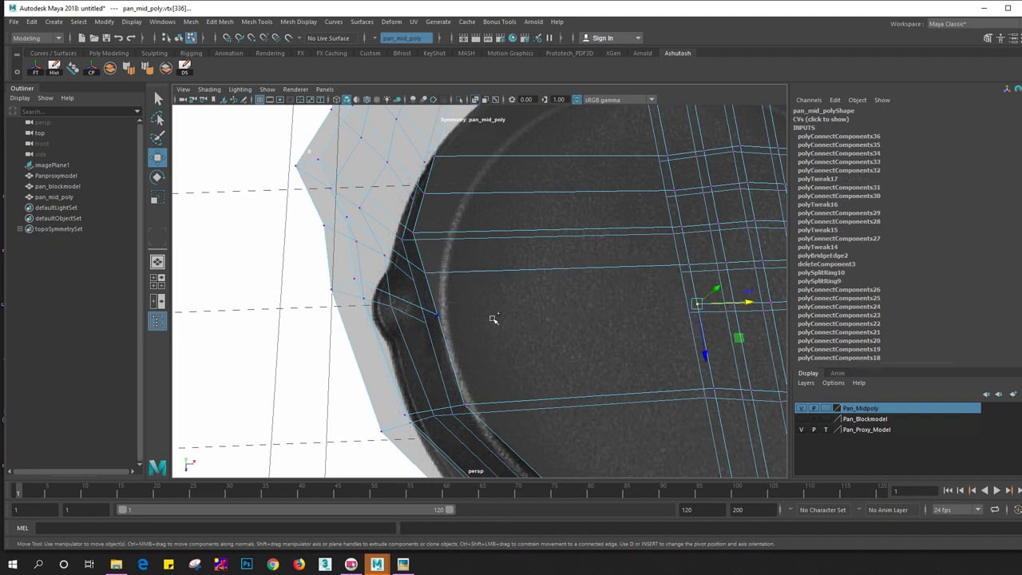
pyautogui.keyDown('shift'); pyautogui.click(443, 314); pyautogui.keyUp('shift')
pyautogui.keyDown('shift'); pyautogui.moveTo(443, 314); pyautogui.dragTo(516, 316, button='right'); pyautogui.keyUp('shift')
pyautogui.hotkey('ctrl', 'z')
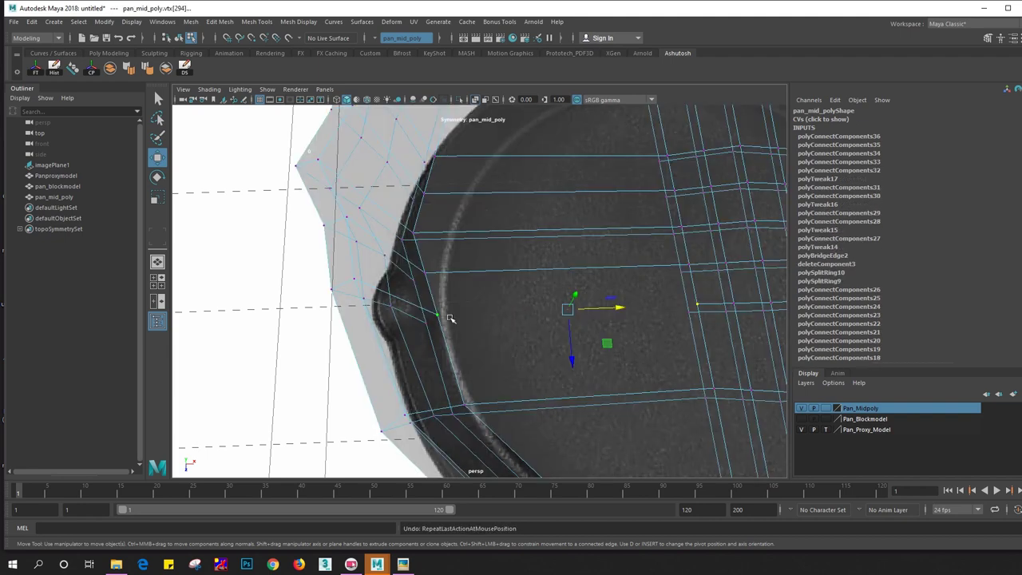
pyautogui.press('g')
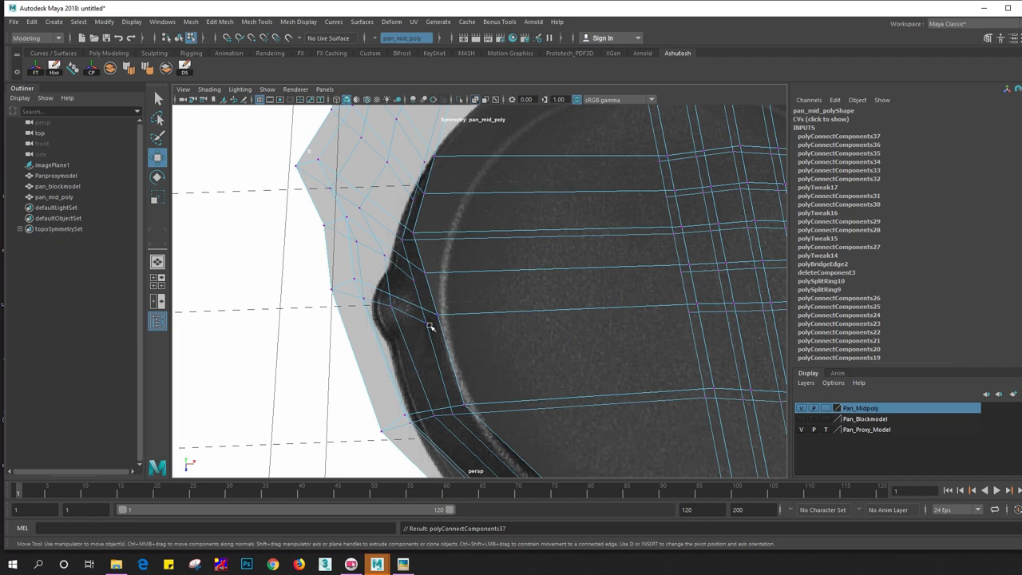
# Connect four more base-to-rim vertex pairs with new edges, then clear the selection
pyautogui.click(429, 323)
pyautogui.keyDown('shift'); pyautogui.click(683, 316); pyautogui.keyUp('shift')
pyautogui.press('g')
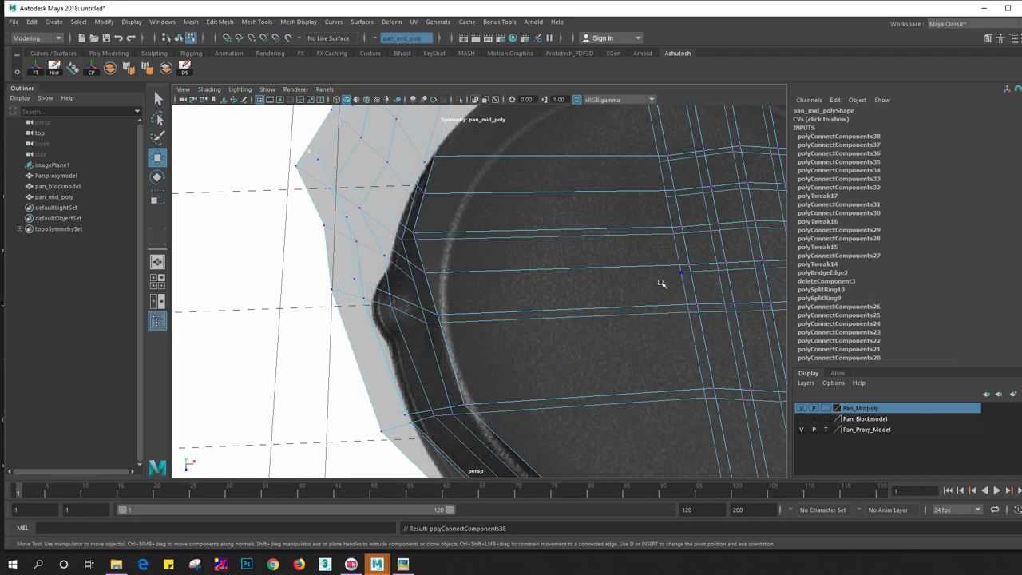
pyautogui.click(664, 281)
pyautogui.keyDown('shift'); pyautogui.click(425, 273); pyautogui.keyUp('shift')
pyautogui.press('g')
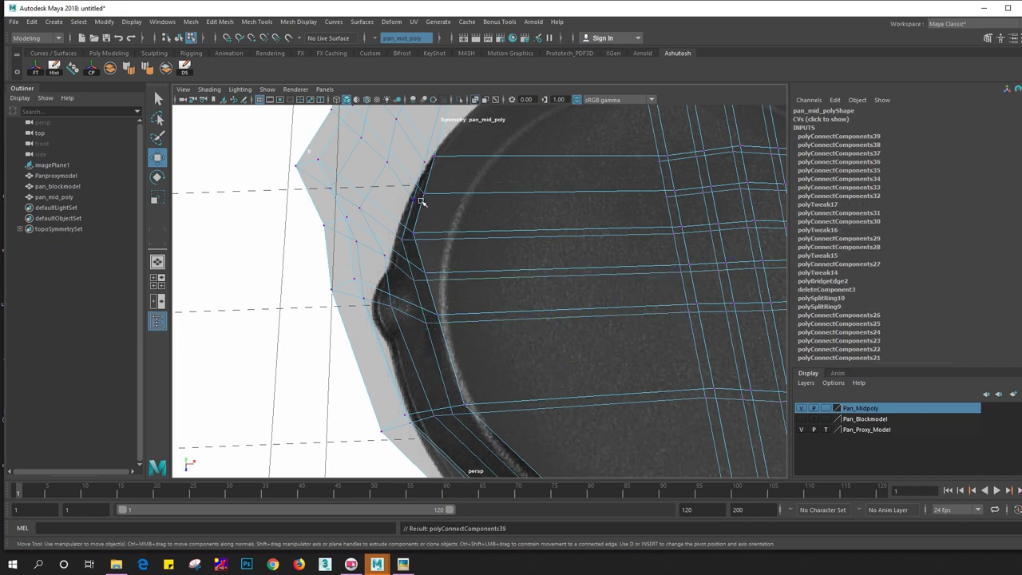
pyautogui.click(416, 198)
pyautogui.keyDown('shift'); pyautogui.click(663, 208); pyautogui.keyUp('shift')
pyautogui.press('g')
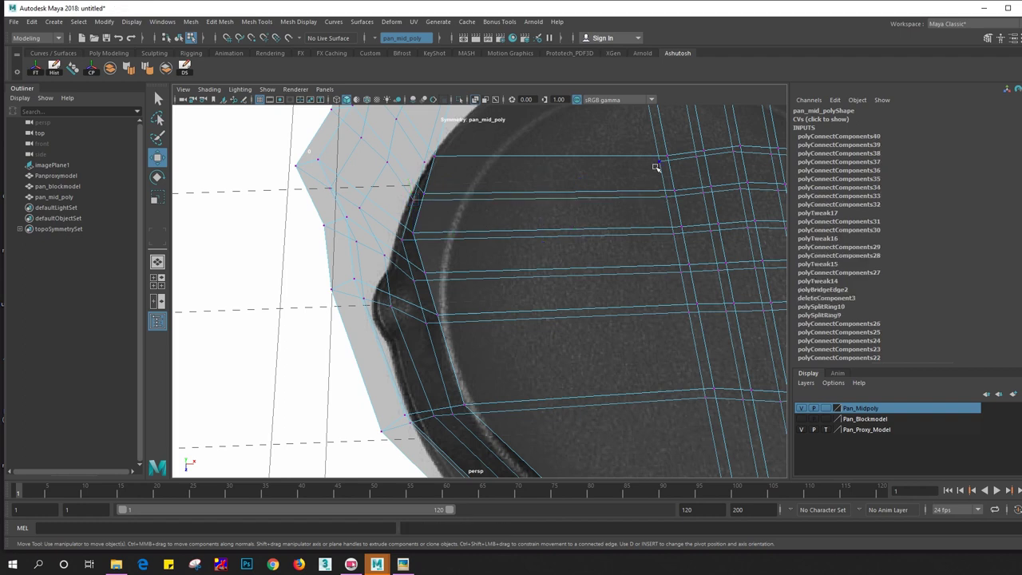
pyautogui.click(659, 161)
pyautogui.keyDown('shift'); pyautogui.click(423, 176); pyautogui.keyUp('shift')
pyautogui.press('g')
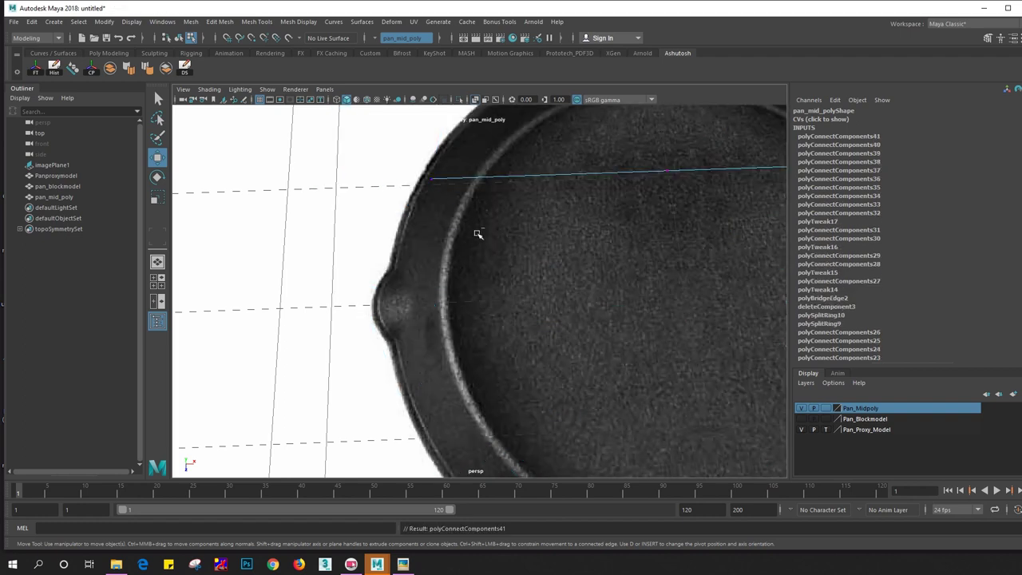
pyautogui.click(480, 235)
# Frame the left lug and toggle X-Ray shading to show the reference through the mesh
pyautogui.scroll(-1, 548, 222)
pyautogui.scroll(-1, 555, 240)
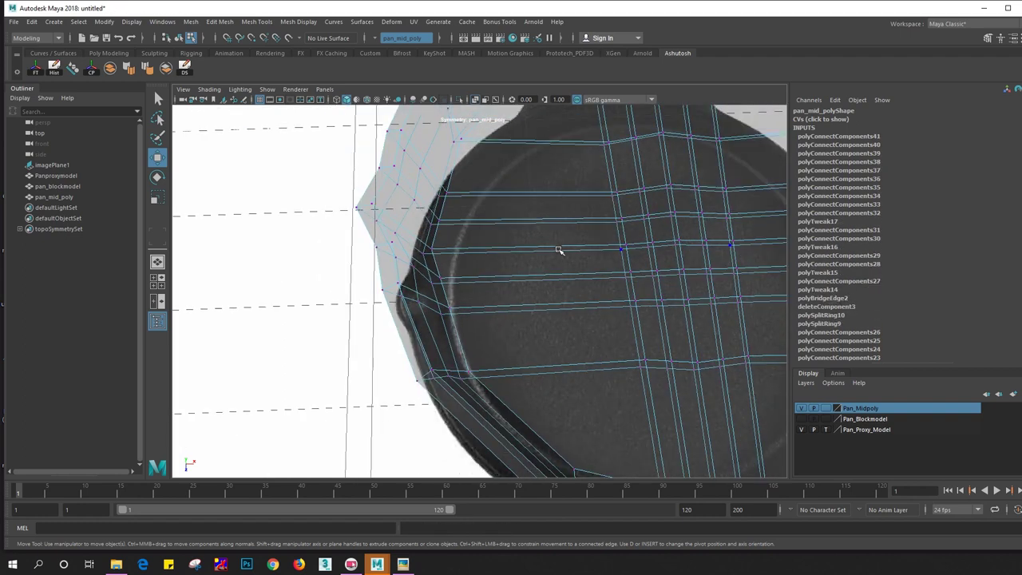
pyautogui.scroll(-2, 559, 255)
pyautogui.scroll(1, 479, 312)
pyautogui.scroll(1, 491, 288)
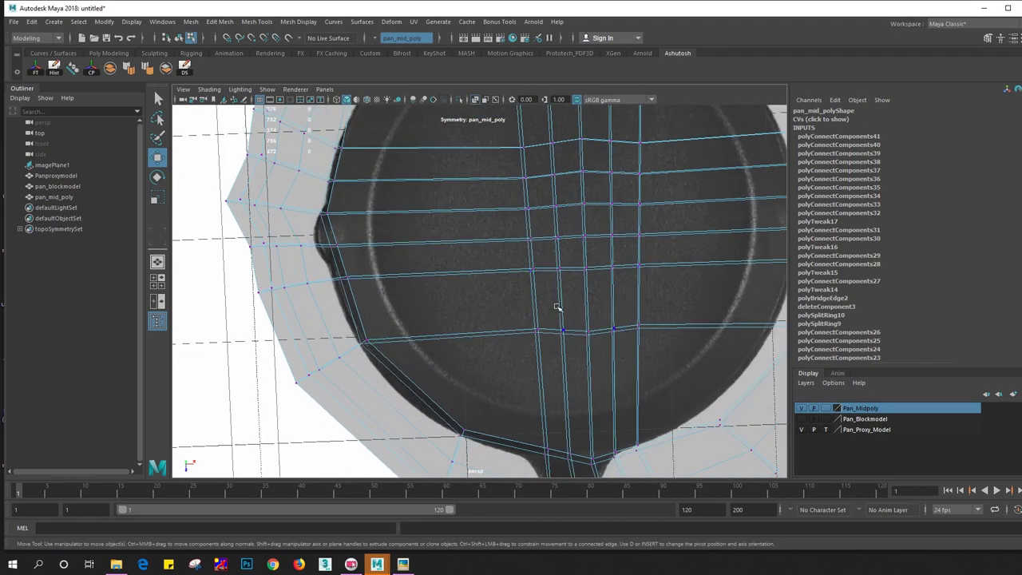
pyautogui.keyDown('alt'); pyautogui.moveTo(557, 308); pyautogui.dragTo(459, 281, button='middle'); pyautogui.keyUp('alt')
pyautogui.moveTo(419, 254)
pyautogui.keyDown('alt'); pyautogui.mouseDown(button='middle')
pyautogui.moveTo(422, 285)
pyautogui.moveTo(438, 286)
pyautogui.mouseUp(button='middle'); pyautogui.keyUp('alt')
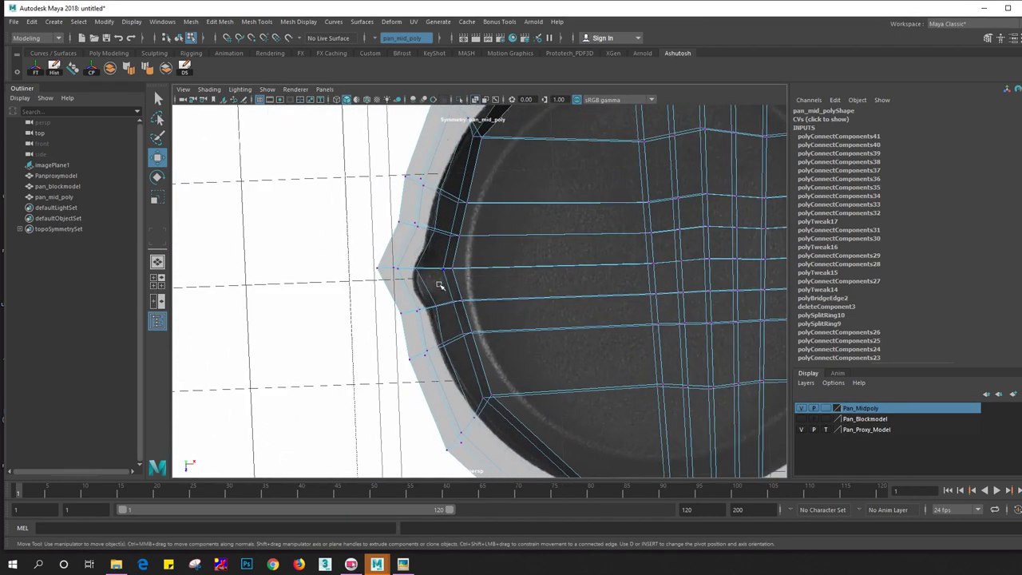
pyautogui.click(474, 99)
pyautogui.click(475, 100)
pyautogui.click(475, 100)
pyautogui.click(474, 100)
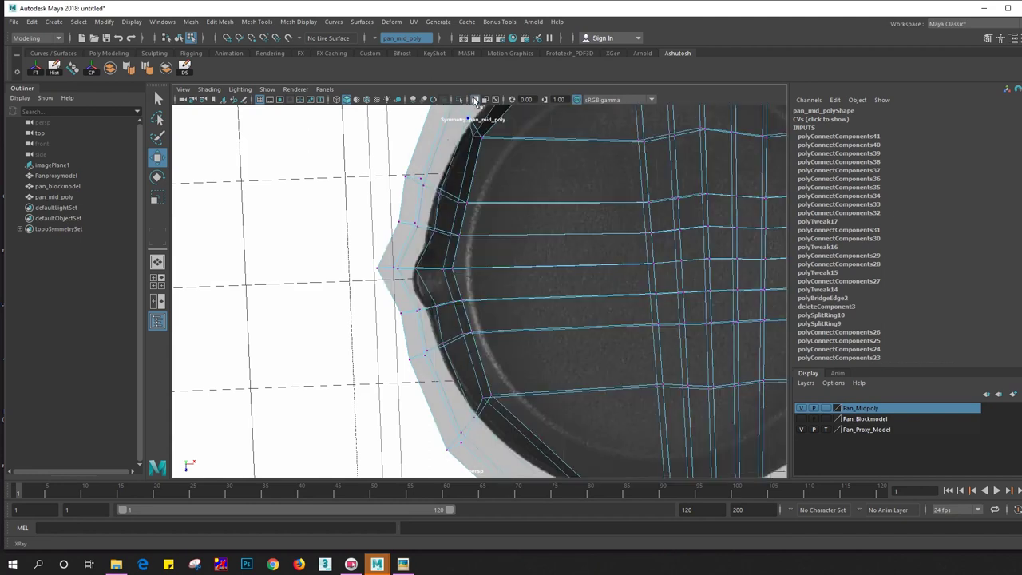
pyautogui.click(475, 100)
pyautogui.click(474, 100)
pyautogui.hotkey('alt', 'x')
pyautogui.hotkey('alt', 'x')
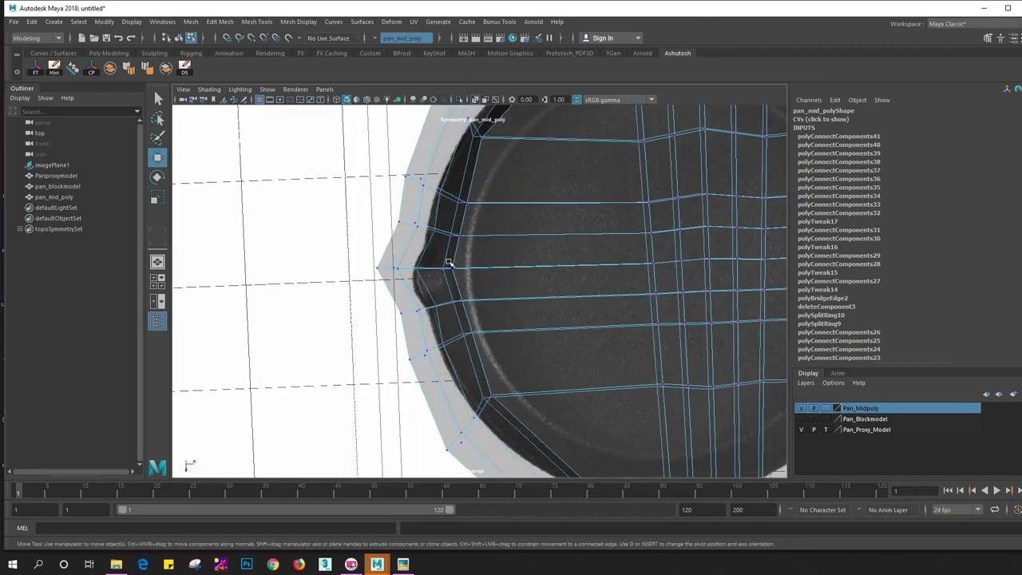
# Switch from Left view to Top view, looking straight down on the rim
pyautogui.press('space')
pyautogui.moveTo(423, 263)
pyautogui.mouseDown()
pyautogui.moveTo(397, 260)
pyautogui.moveTo(395, 274)
pyautogui.mouseUp()
pyautogui.press('space')
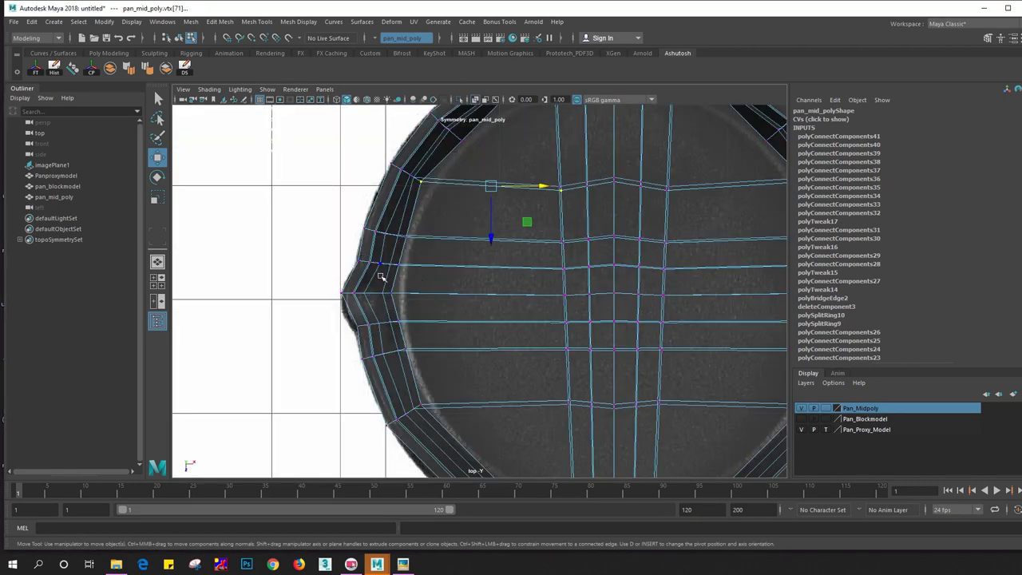
# Run Connect Components twice on the lug edges, adding two loops across the side lug
pyautogui.moveTo(381, 277); pyautogui.dragTo(381, 254, button='right')
pyautogui.scroll(3, 384, 264)
pyautogui.scroll(1, 367, 278)
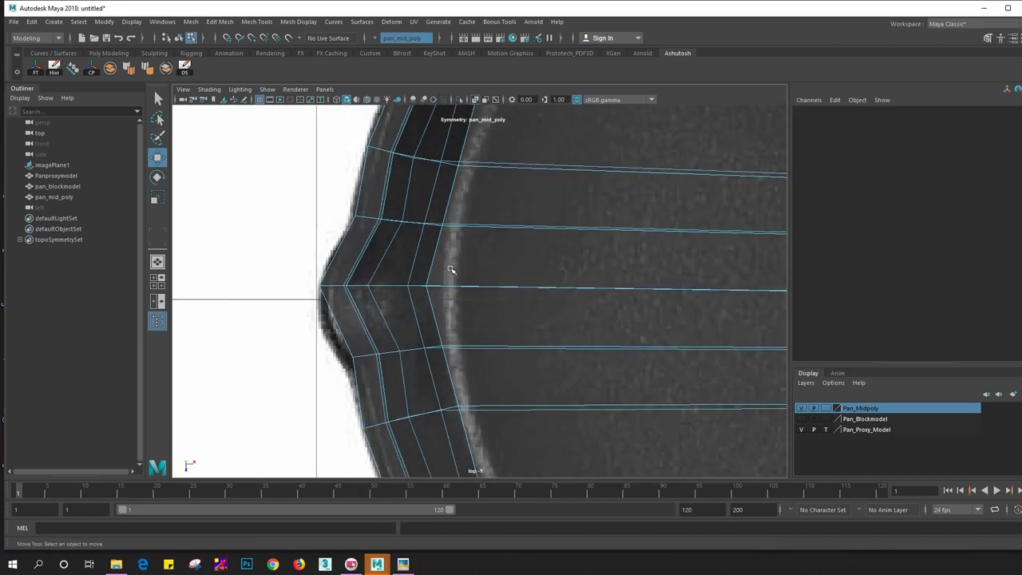
pyautogui.click(387, 263)
pyautogui.click(361, 254)
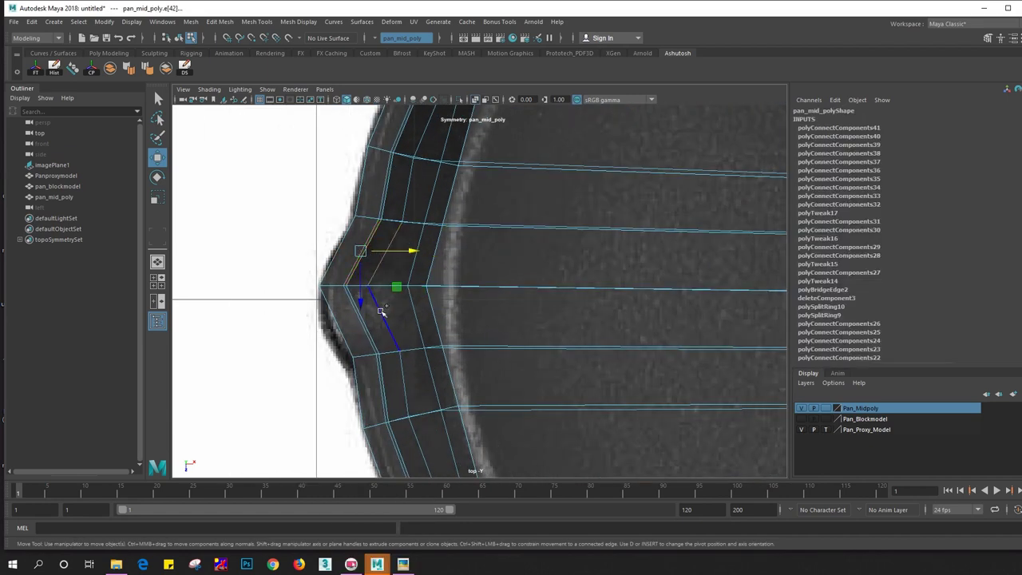
pyautogui.click(388, 240)
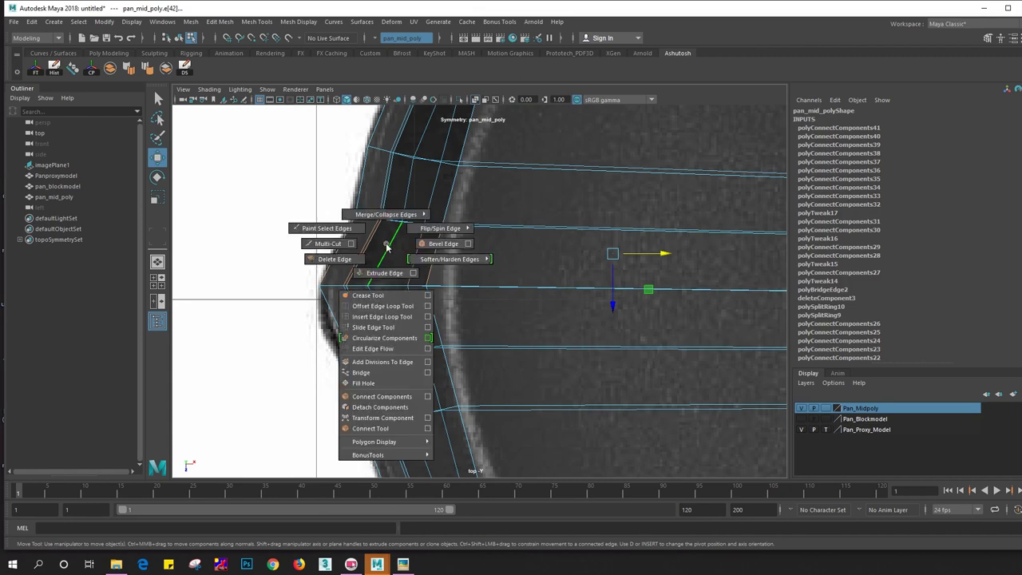
pyautogui.keyDown('shift'); pyautogui.moveTo(387, 244); pyautogui.dragTo(384, 361, button='right'); pyautogui.keyUp('shift')
pyautogui.hotkey('ctrl', 'z')
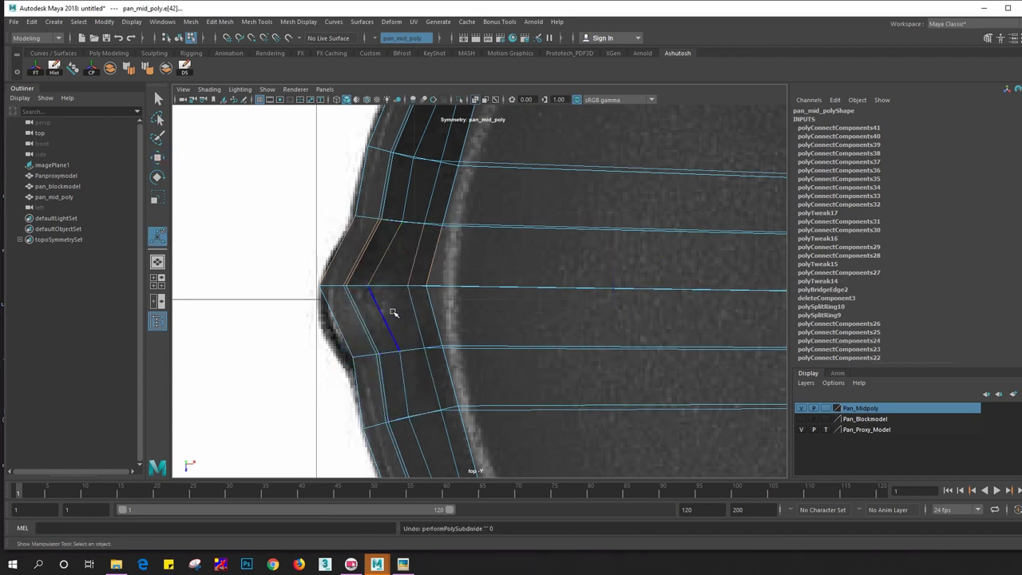
pyautogui.click(397, 274)
pyautogui.press('3')
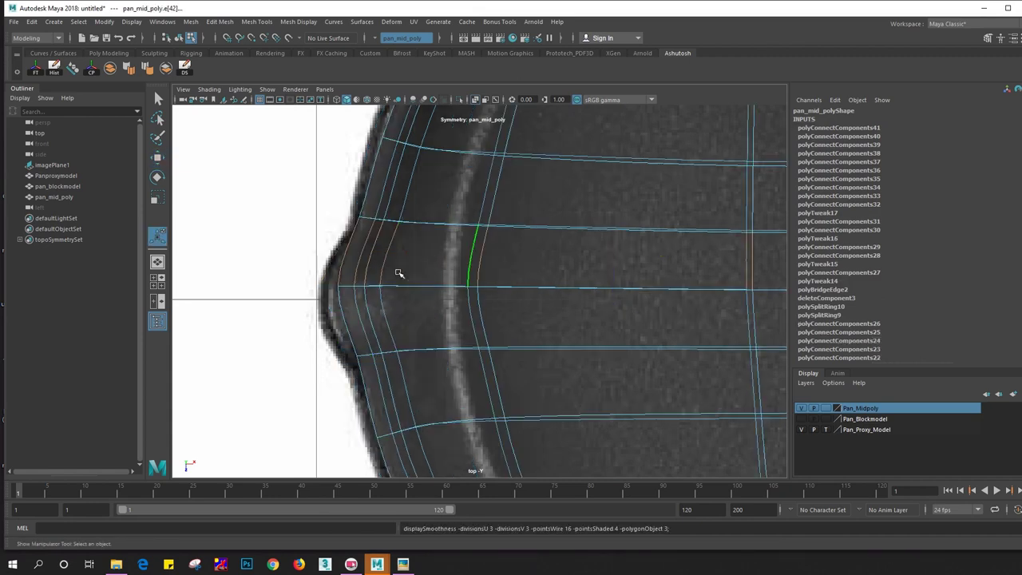
pyautogui.press('1')
pyautogui.keyDown('shift'); pyautogui.moveTo(399, 273); pyautogui.dragTo(399, 424, button='right'); pyautogui.keyUp('shift')
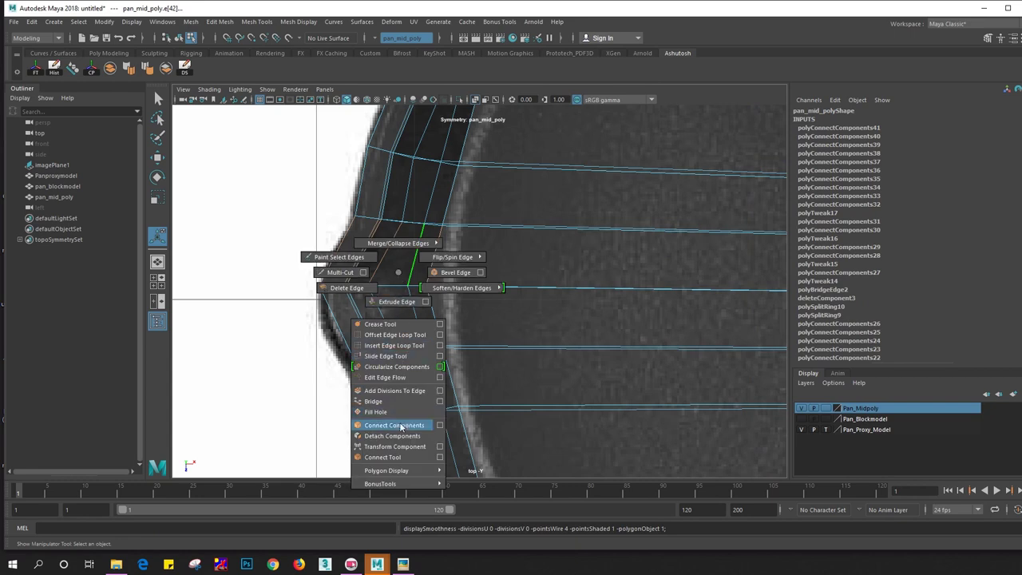
pyautogui.click(406, 321)
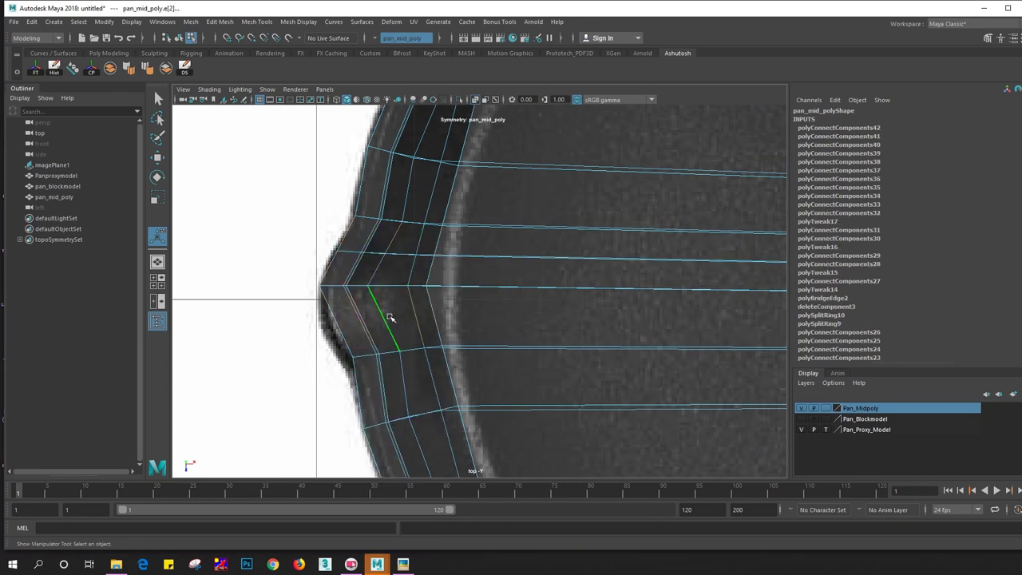
pyautogui.keyDown('shift'); pyautogui.moveTo(395, 313); pyautogui.dragTo(324, 248, button='right'); pyautogui.keyUp('shift')
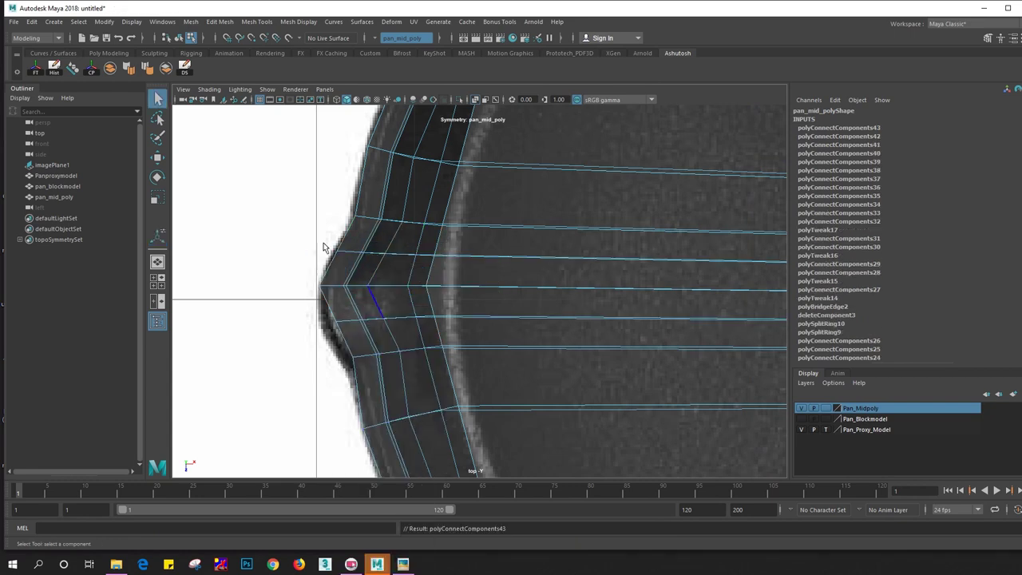
# Move the new loops' vertices so they follow the lug's outline
pyautogui.press('F9')
pyautogui.moveTo(323, 302); pyautogui.dragTo(397, 333)
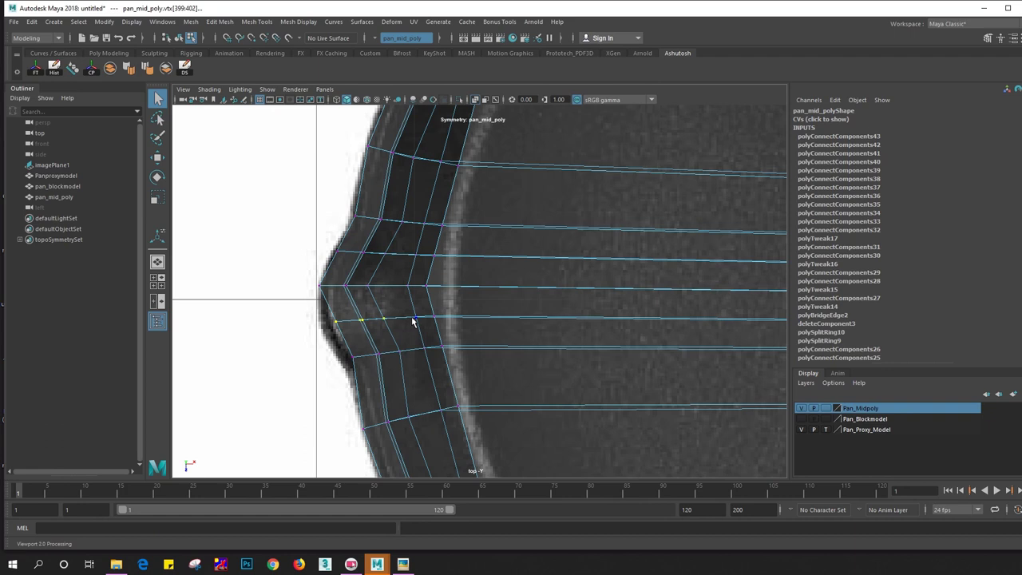
pyautogui.press('e')
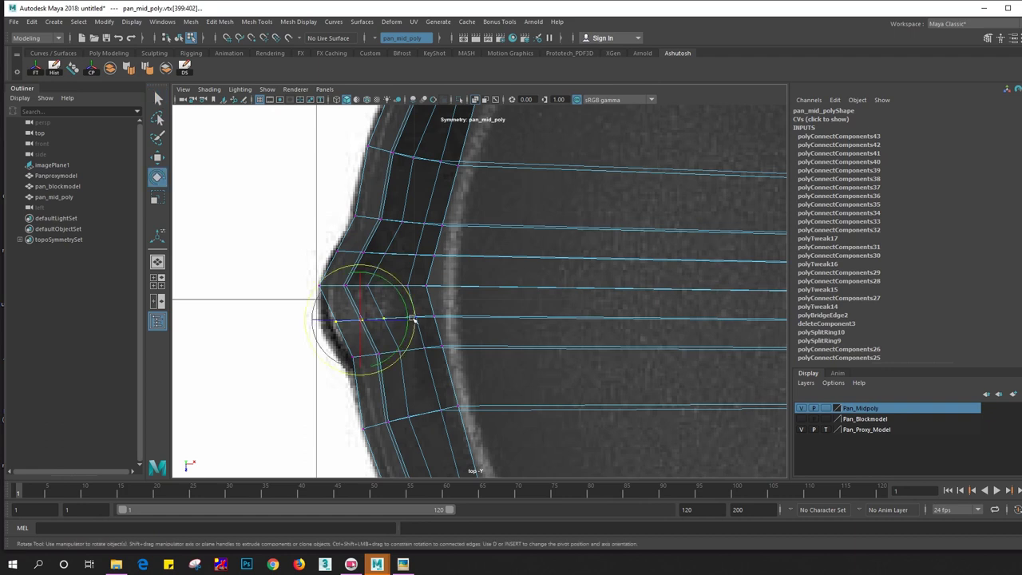
pyautogui.press('w')
pyautogui.moveTo(409, 320); pyautogui.dragTo(403, 319)
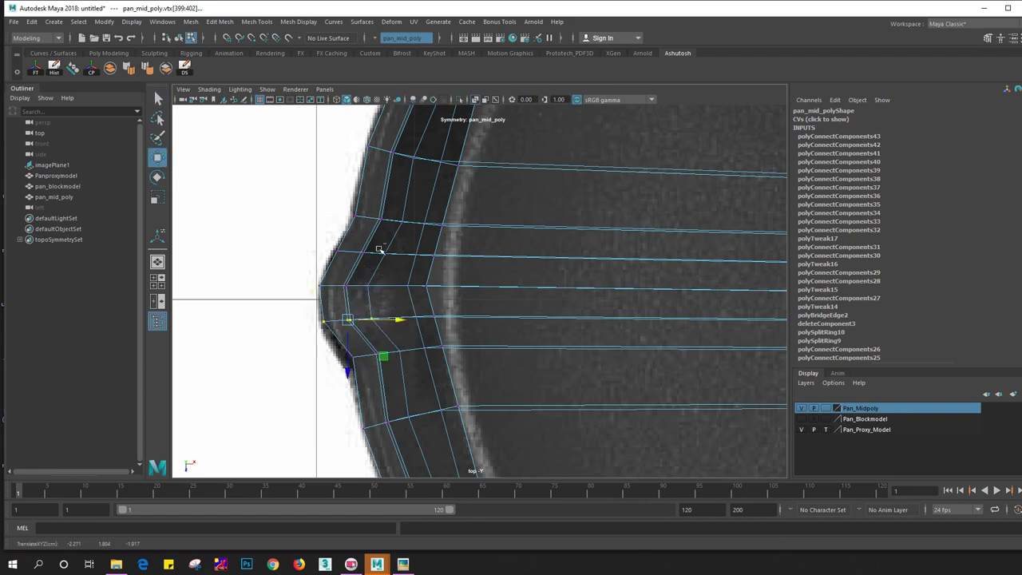
pyautogui.moveTo(331, 241); pyautogui.dragTo(403, 289)
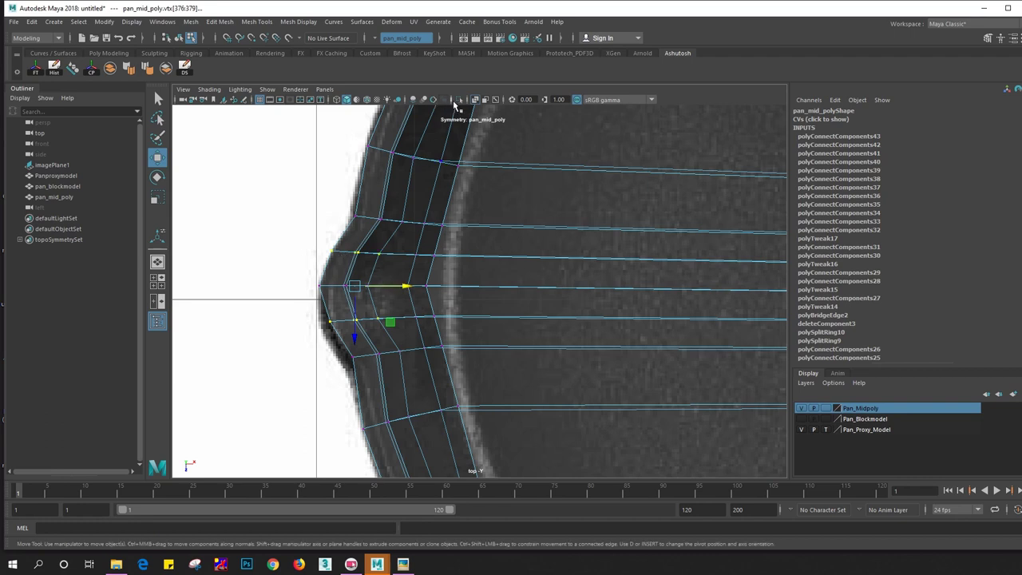
pyautogui.click(459, 100)
pyautogui.click(459, 100)
# Switch to Perspective view with X-Ray off and orbit to the lug wall
pyautogui.press('space')
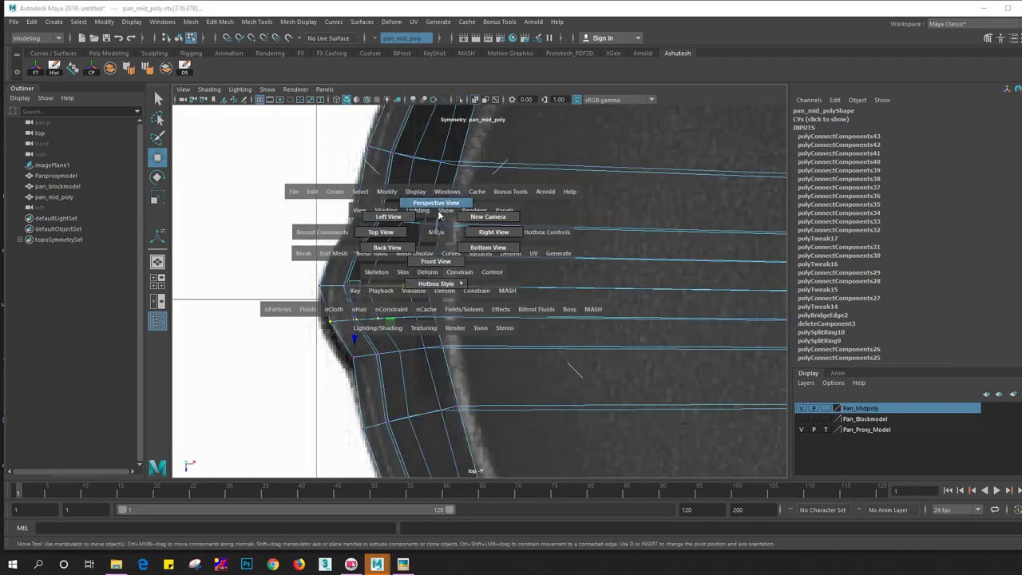
pyautogui.moveTo(433, 216); pyautogui.dragTo(441, 180)
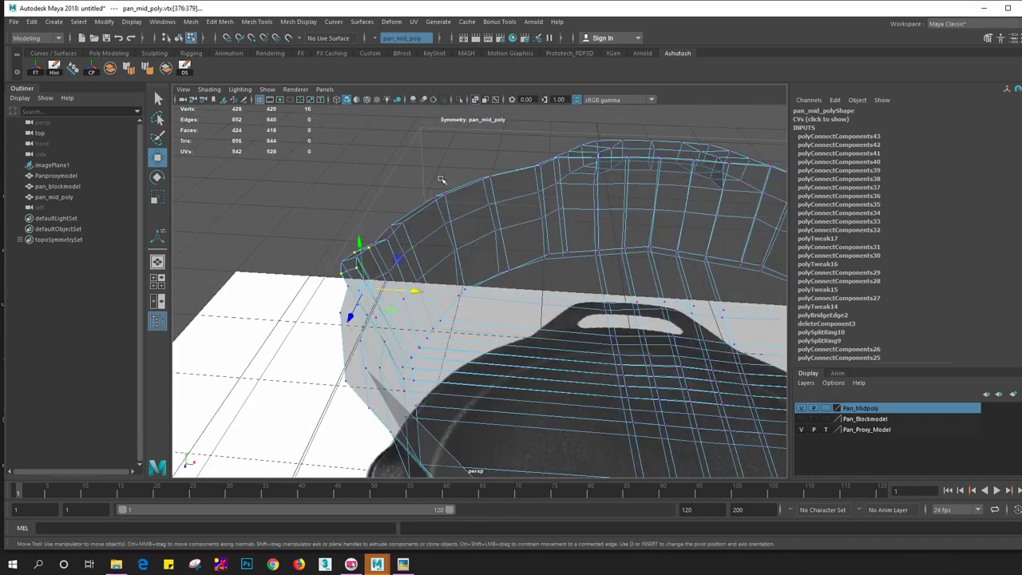
pyautogui.click(475, 100)
pyautogui.moveTo(460, 227)
pyautogui.keyDown('alt'); pyautogui.mouseDown()
pyautogui.moveTo(479, 239)
pyautogui.moveTo(425, 244)
pyautogui.mouseUp(); pyautogui.keyUp('alt')
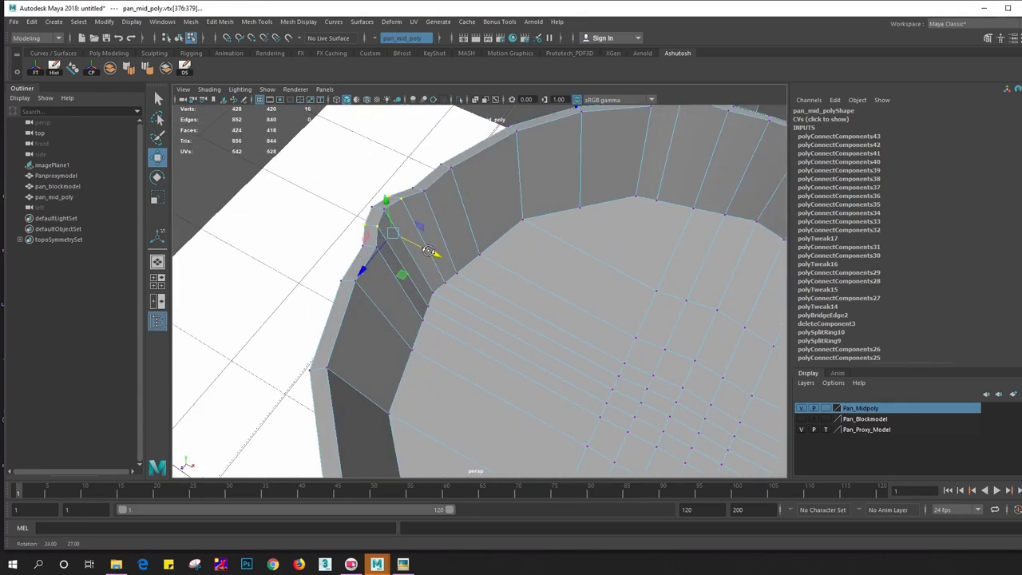
pyautogui.moveTo(425, 244); pyautogui.dragTo(426, 214, button='right')
# Connect two vertical edges on the lug wall with a new edge
pyautogui.click(403, 228)
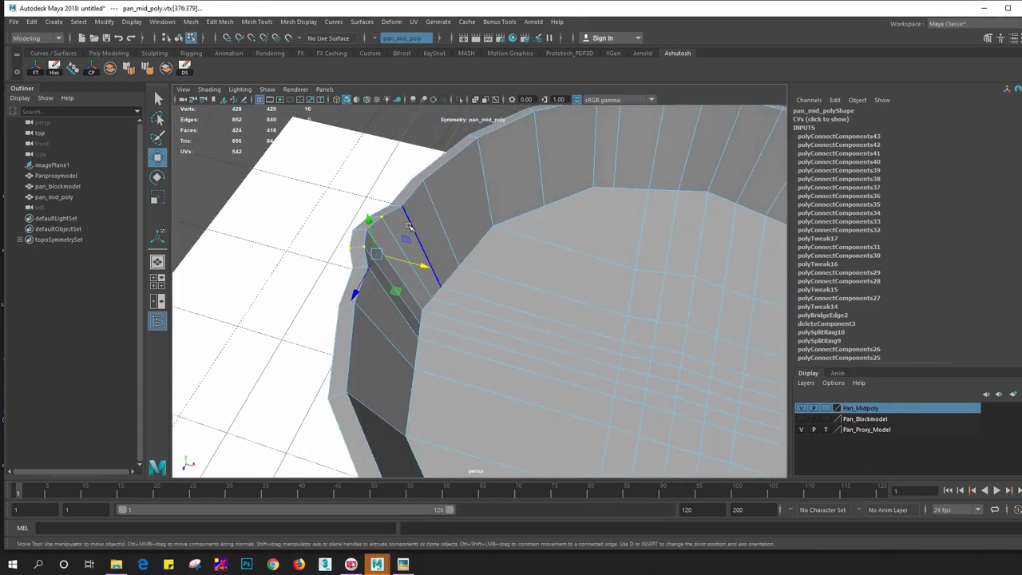
pyautogui.keyDown('shift'); pyautogui.click(408, 228); pyautogui.keyUp('shift')
pyautogui.keyDown('alt'); pyautogui.moveTo(408, 227); pyautogui.dragTo(385, 210); pyautogui.keyUp('alt')
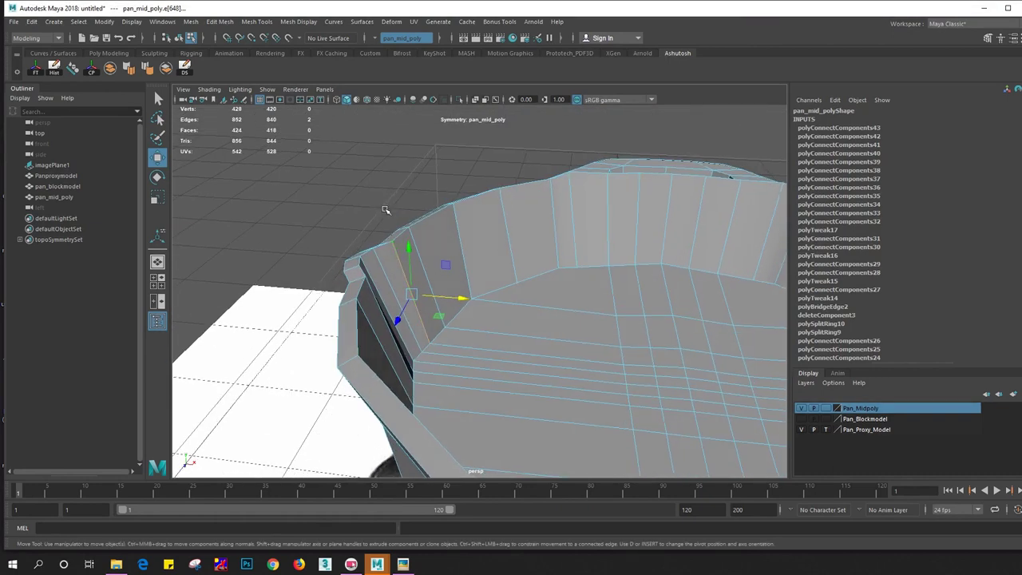
pyautogui.moveTo(375, 286)
pyautogui.keyDown('alt'); pyautogui.mouseDown()
pyautogui.moveTo(383, 274)
pyautogui.moveTo(351, 290)
pyautogui.moveTo(402, 266)
pyautogui.mouseUp(); pyautogui.keyUp('alt')
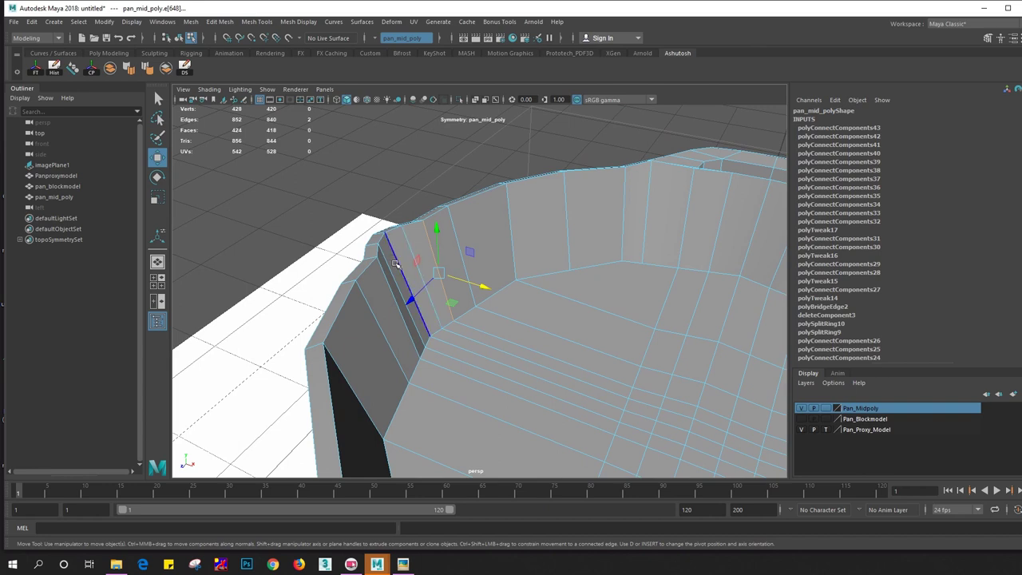
pyautogui.click(399, 271)
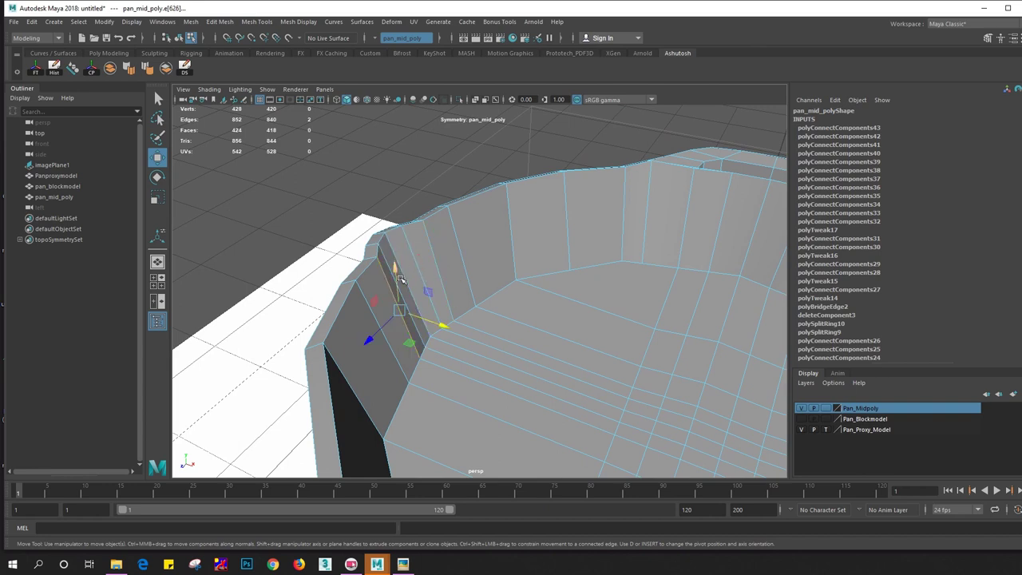
pyautogui.keyDown('alt'); pyautogui.moveTo(451, 309); pyautogui.dragTo(399, 307); pyautogui.keyUp('alt')
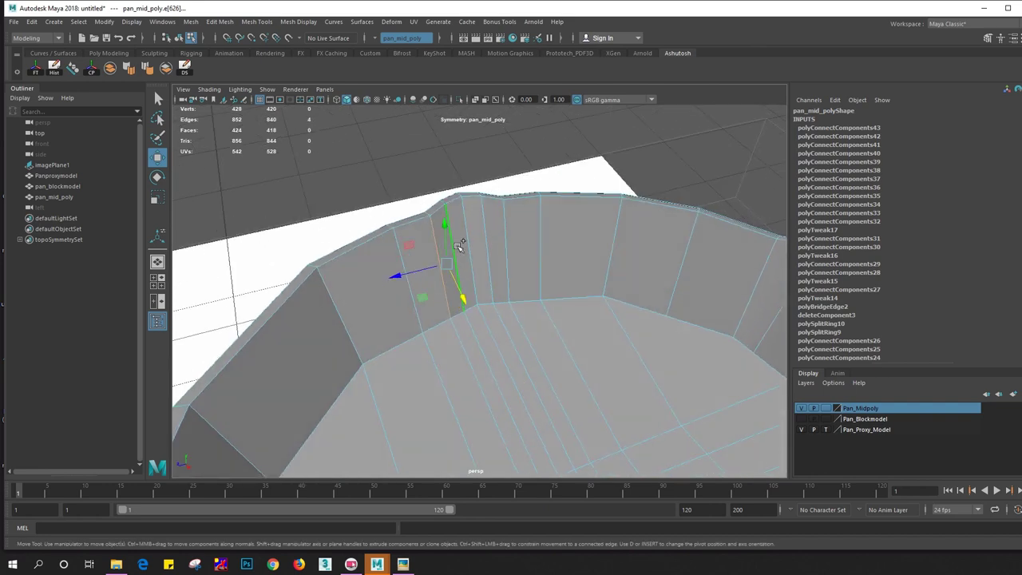
pyautogui.keyDown('shift'); pyautogui.moveTo(453, 253); pyautogui.dragTo(439, 411, button='right'); pyautogui.keyUp('shift')
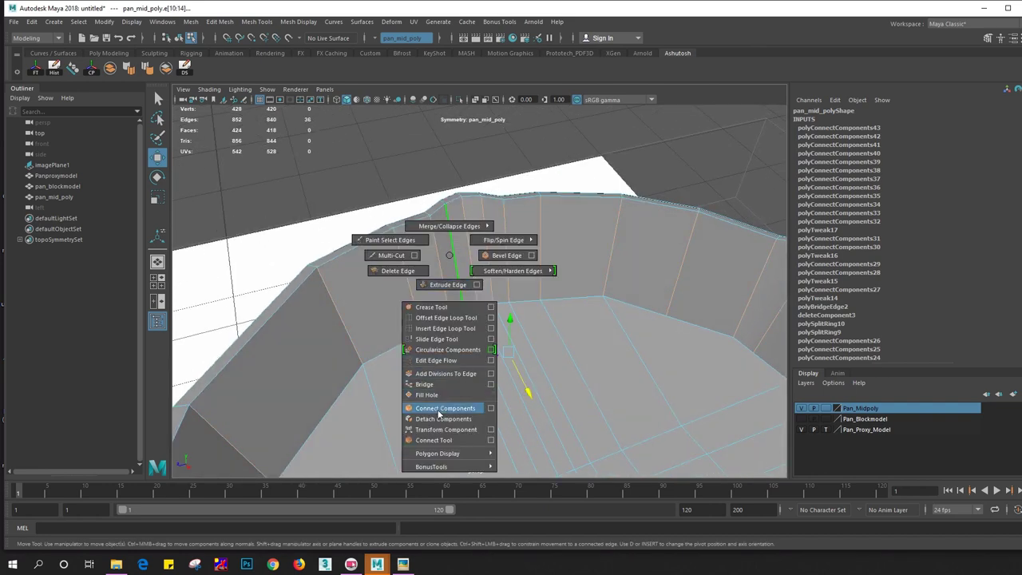
pyautogui.moveTo(439, 413)
pyautogui.keyDown('alt'); pyautogui.mouseDown()
pyautogui.moveTo(422, 278)
pyautogui.moveTo(392, 279)
pyautogui.mouseUp(); pyautogui.keyUp('alt')
# Select the side wall's edge ring and insert an extra loop around the pan's wall
pyautogui.click(423, 277)
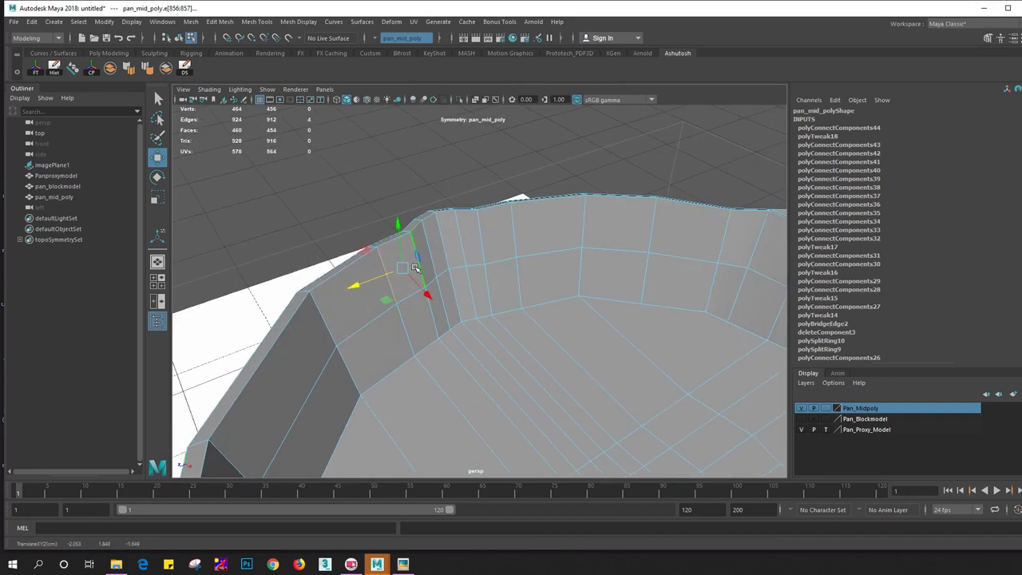
pyautogui.doubleClick(390, 279)
pyautogui.keyDown('ctrl'); pyautogui.click(391, 281); pyautogui.keyUp('ctrl')
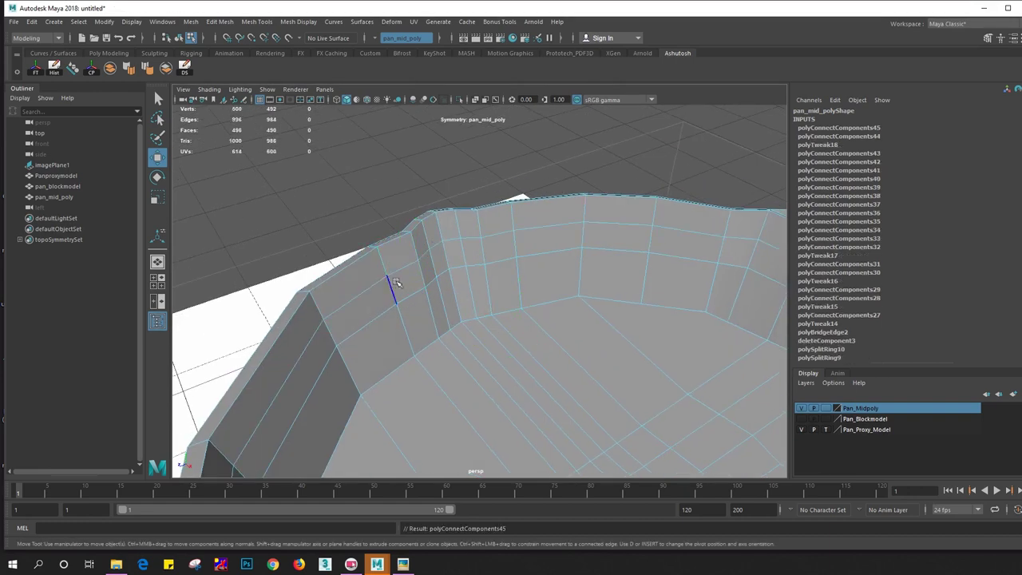
pyautogui.scroll(5, 362, 258)
# In perspective, slide the middle and upper lug vertices along X to straighten their row
pyautogui.keyDown('alt'); pyautogui.moveTo(362, 258); pyautogui.dragTo(391, 280); pyautogui.keyUp('alt')
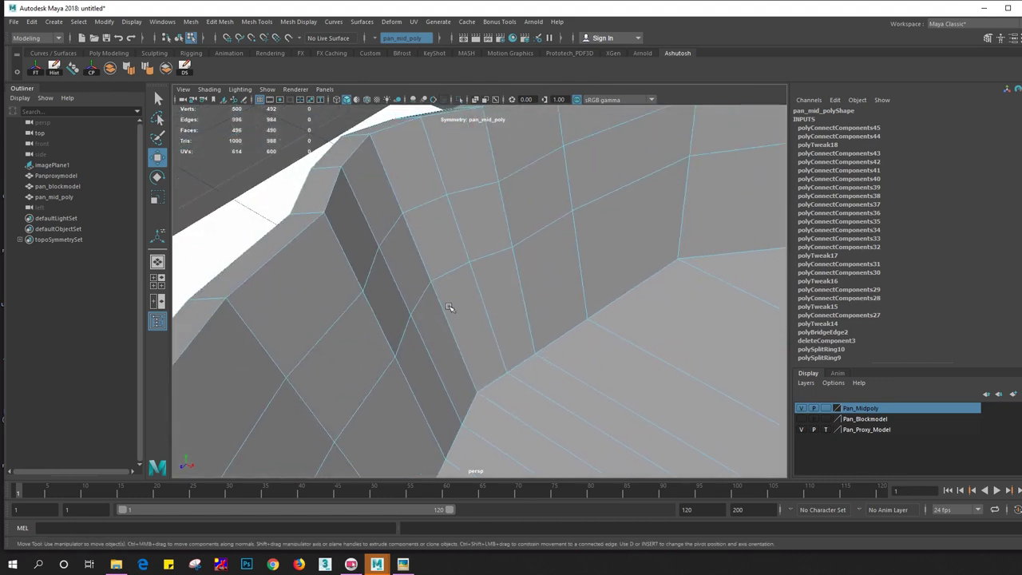
pyautogui.moveTo(391, 280); pyautogui.dragTo(343, 258, button='right')
pyautogui.moveTo(343, 264); pyautogui.dragTo(348, 288)
pyautogui.keyDown('alt'); pyautogui.moveTo(349, 287); pyautogui.dragTo(390, 302, button='middle'); pyautogui.keyUp('alt')
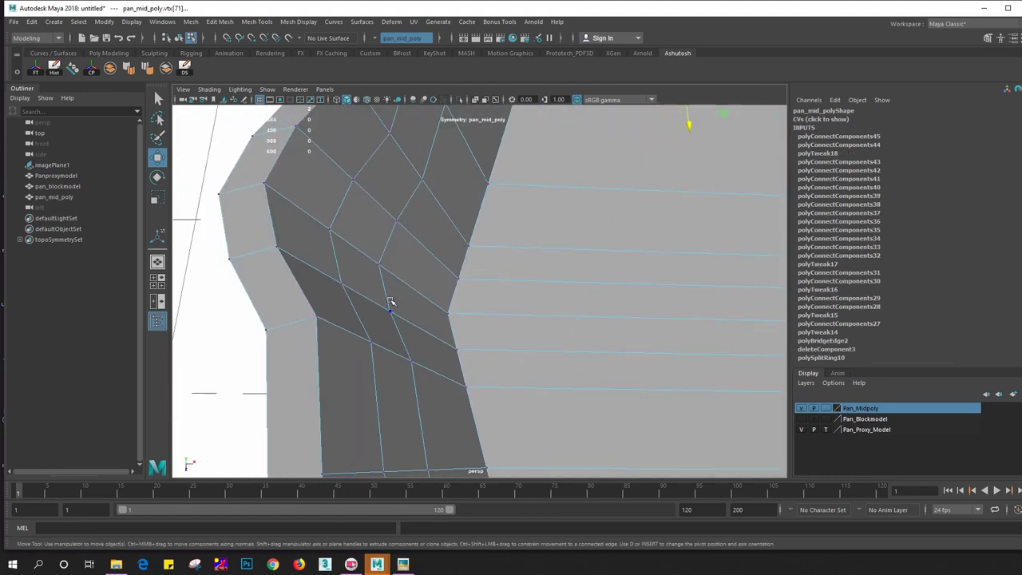
pyautogui.keyDown('alt'); pyautogui.moveTo(421, 309); pyautogui.dragTo(419, 252); pyautogui.keyUp('alt')
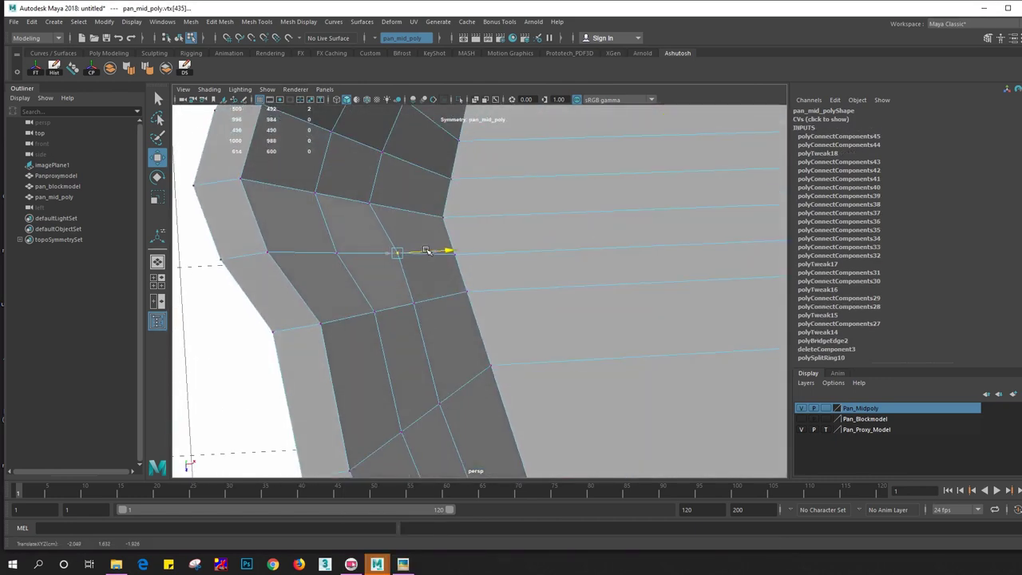
pyautogui.hotkey('ctrl', 'z')
pyautogui.moveTo(422, 252)
pyautogui.mouseDown()
pyautogui.moveTo(431, 254)
pyautogui.moveTo(341, 232)
pyautogui.moveTo(497, 273)
pyautogui.mouseUp()
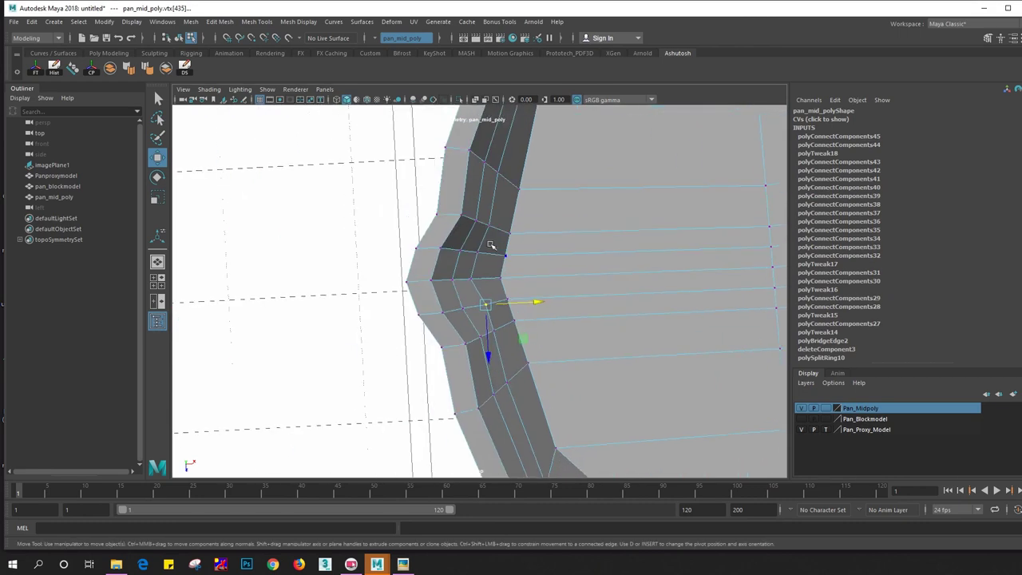
pyautogui.moveTo(524, 312); pyautogui.dragTo(517, 311)
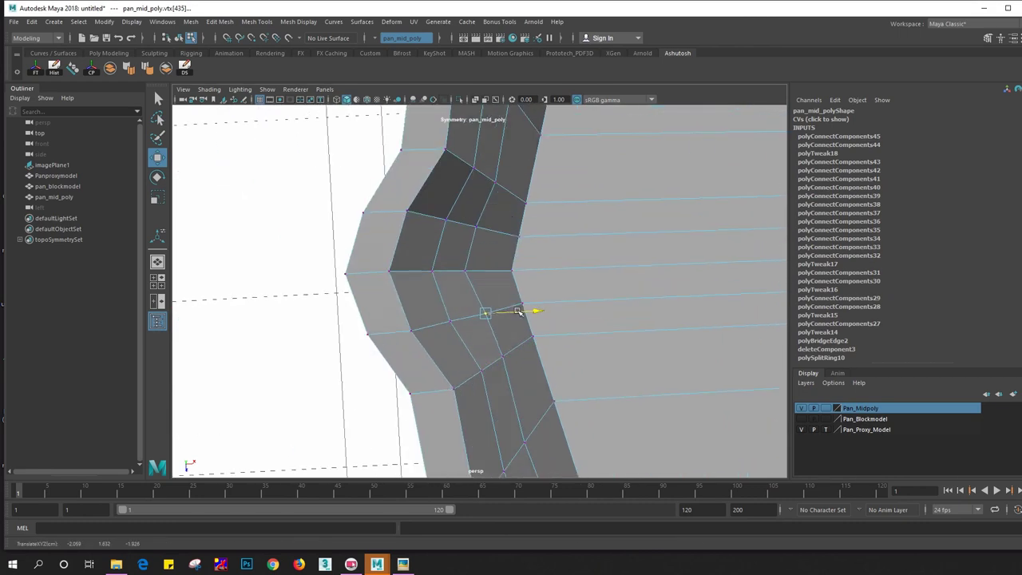
pyautogui.click(471, 273)
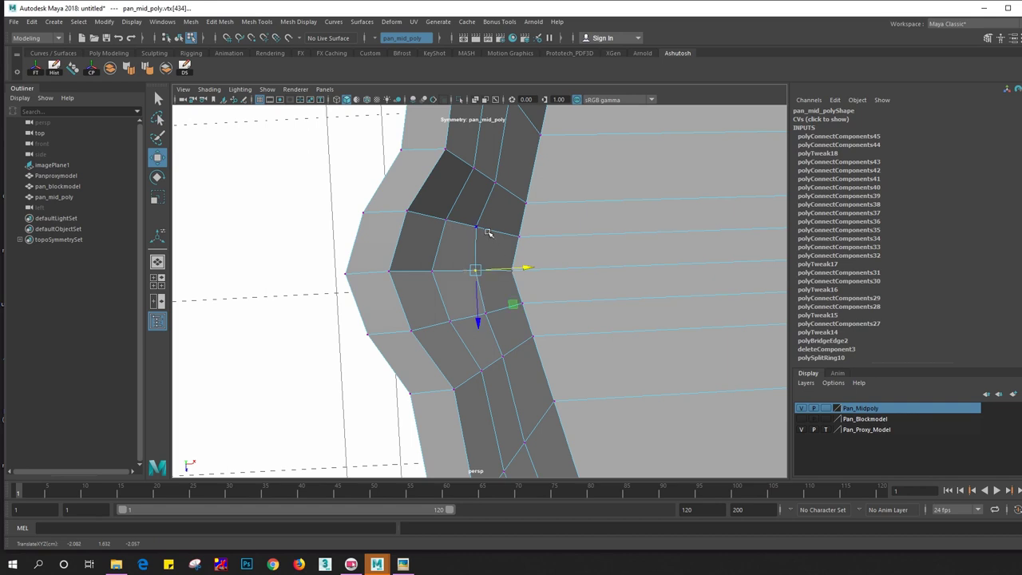
pyautogui.click(487, 231)
pyautogui.moveTo(512, 225); pyautogui.dragTo(519, 226)
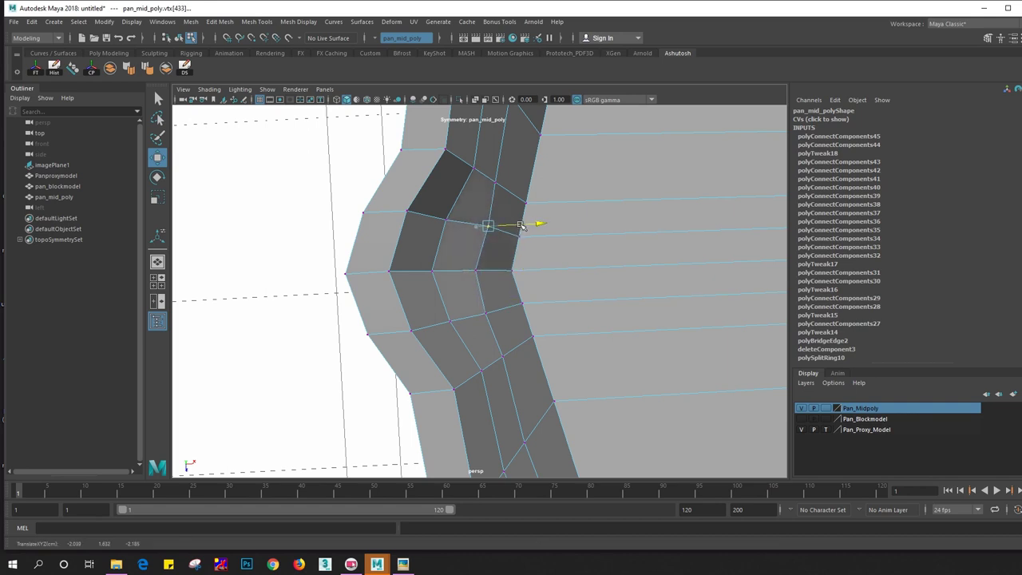
pyautogui.click(472, 273)
pyautogui.moveTo(504, 272)
pyautogui.mouseDown()
pyautogui.moveTo(517, 270)
pyautogui.moveTo(463, 364)
pyautogui.moveTo(507, 296)
pyautogui.moveTo(418, 276)
pyautogui.moveTo(349, 295)
pyautogui.moveTo(388, 349)
pyautogui.moveTo(426, 372)
pyautogui.moveTo(439, 356)
pyautogui.moveTo(442, 368)
pyautogui.moveTo(413, 351)
pyautogui.mouseUp()
# In Top view, nudge the remaining lug vertices along X so each column lines up
pyautogui.press('space')
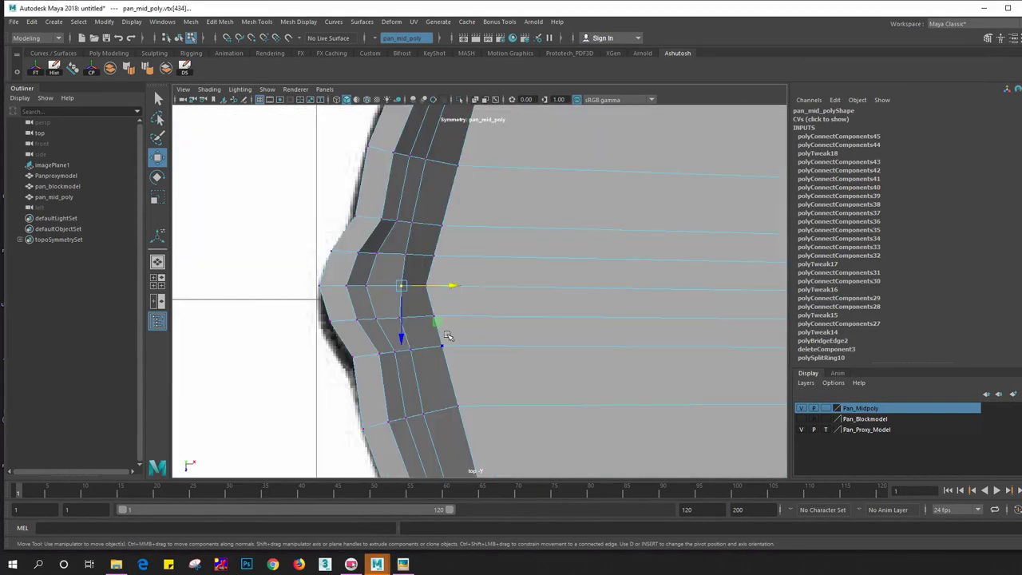
pyautogui.scroll(2, 424, 297)
pyautogui.keyDown('alt'); pyautogui.moveTo(420, 290); pyautogui.dragTo(612, 313, button='middle'); pyautogui.keyUp('alt')
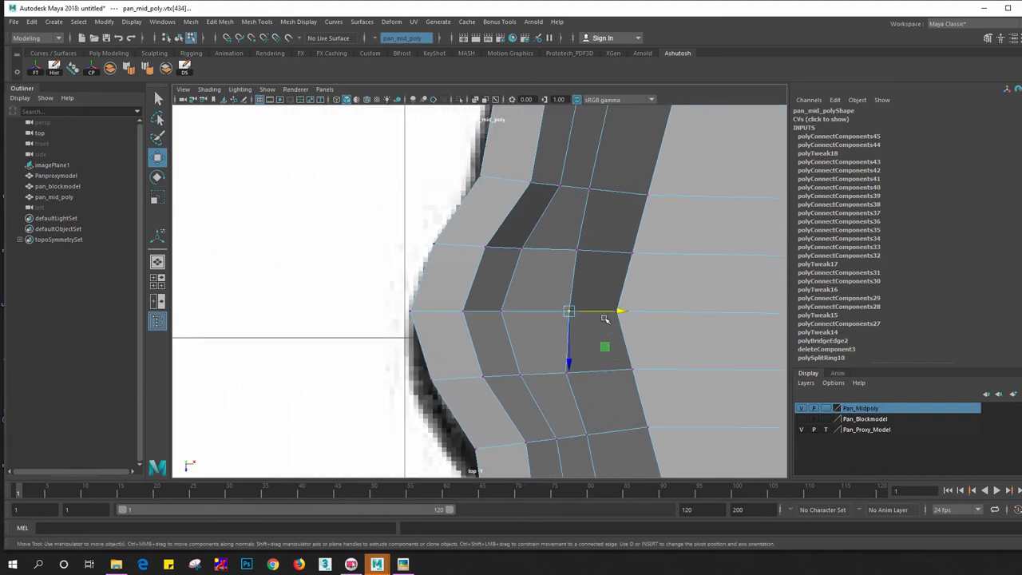
pyautogui.moveTo(619, 311); pyautogui.dragTo(609, 313)
pyautogui.click(577, 251)
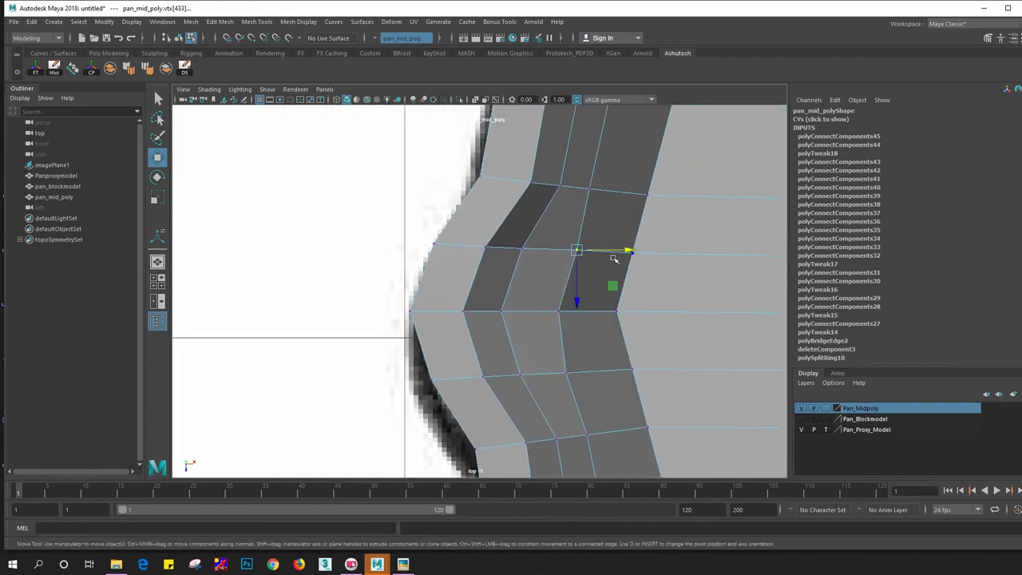
pyautogui.moveTo(611, 251); pyautogui.dragTo(607, 249)
pyautogui.keyDown('alt'); pyautogui.moveTo(611, 310); pyautogui.dragTo(602, 282, button='middle'); pyautogui.keyUp('alt')
pyautogui.click(559, 345)
pyautogui.moveTo(604, 343); pyautogui.dragTo(595, 341)
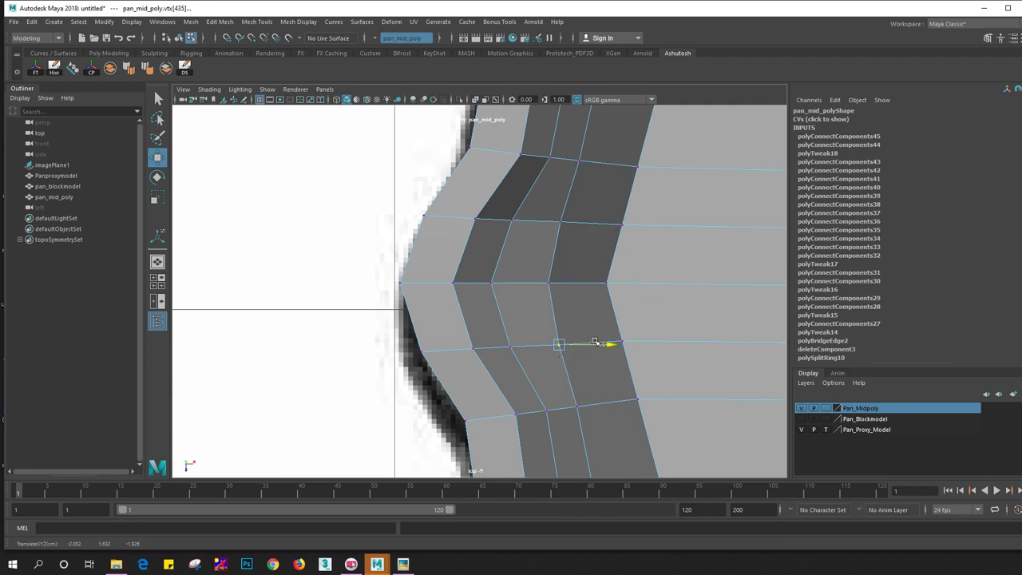
pyautogui.click(511, 347)
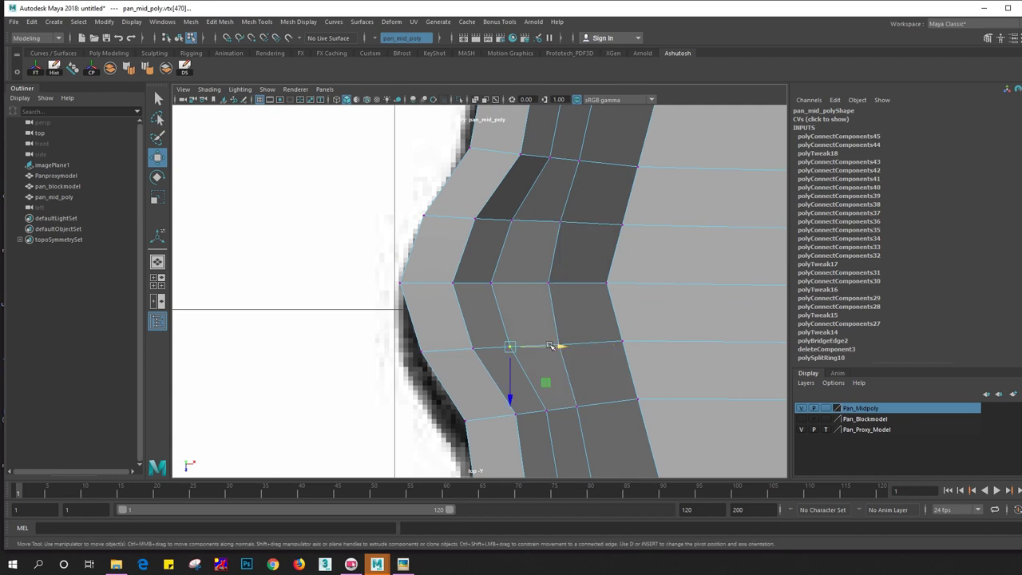
pyautogui.moveTo(550, 346); pyautogui.dragTo(577, 345)
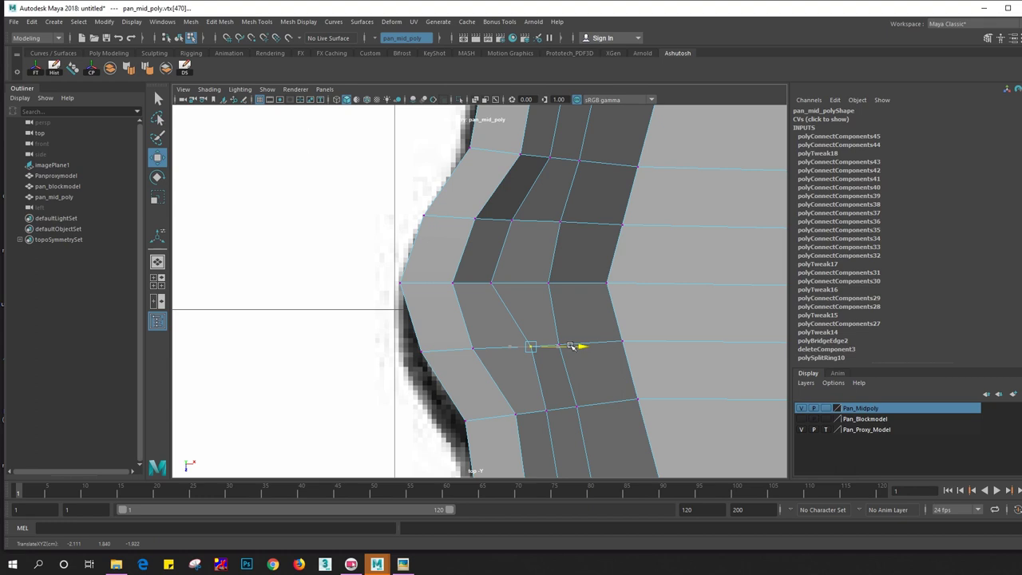
pyautogui.click(491, 282)
pyautogui.moveTo(535, 284); pyautogui.dragTo(564, 286)
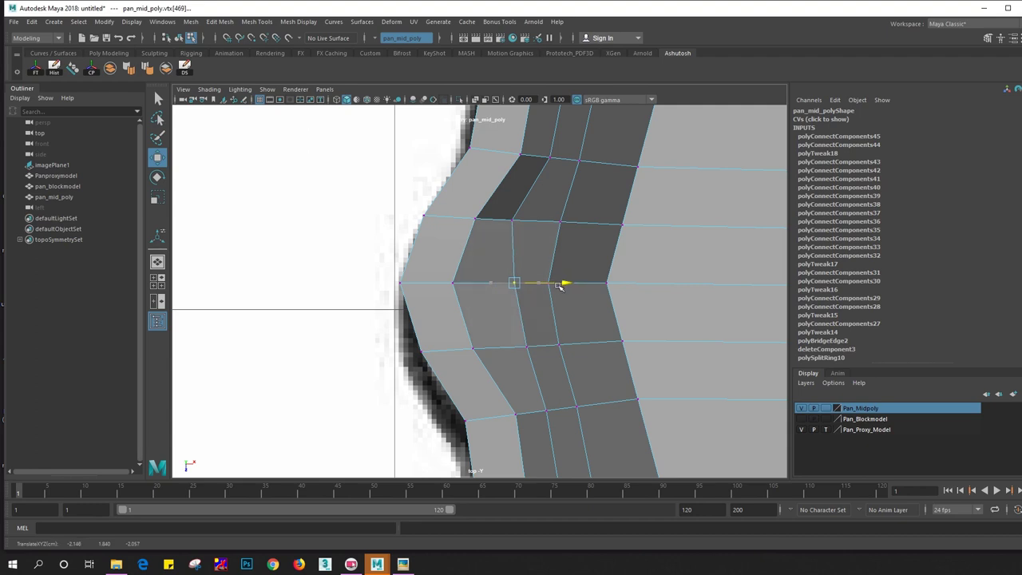
pyautogui.click(512, 220)
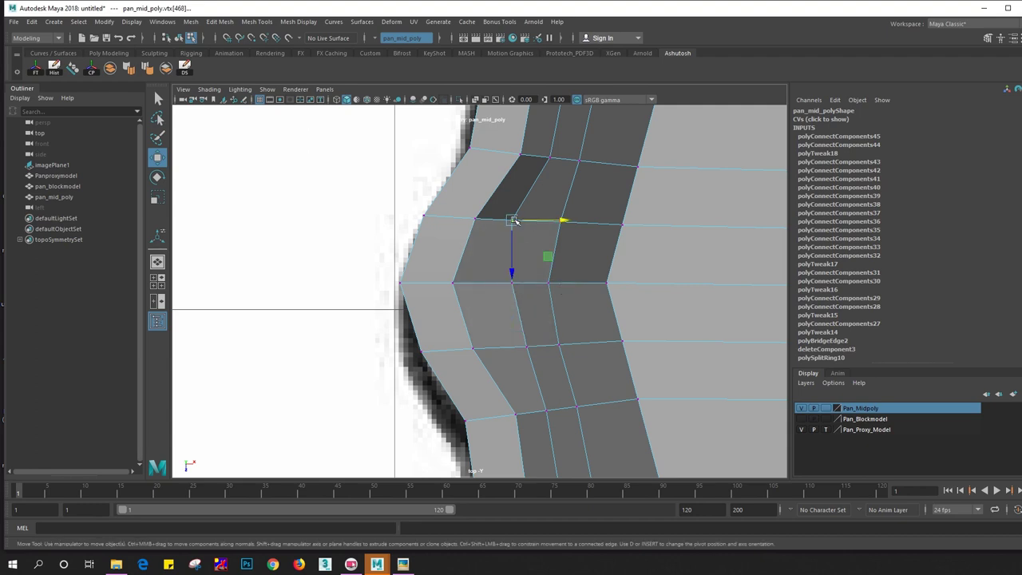
pyautogui.moveTo(560, 222); pyautogui.dragTo(564, 226)
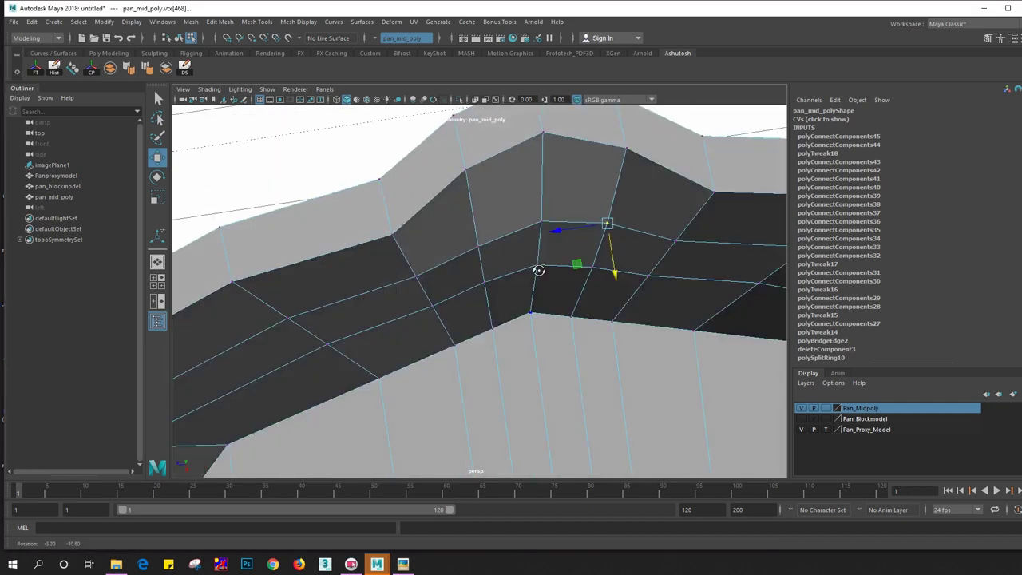
pyautogui.moveTo(515, 285)
pyautogui.keyDown('alt'); pyautogui.mouseDown()
pyautogui.moveTo(620, 210)
pyautogui.moveTo(536, 217)
pyautogui.mouseUp(); pyautogui.keyUp('alt')
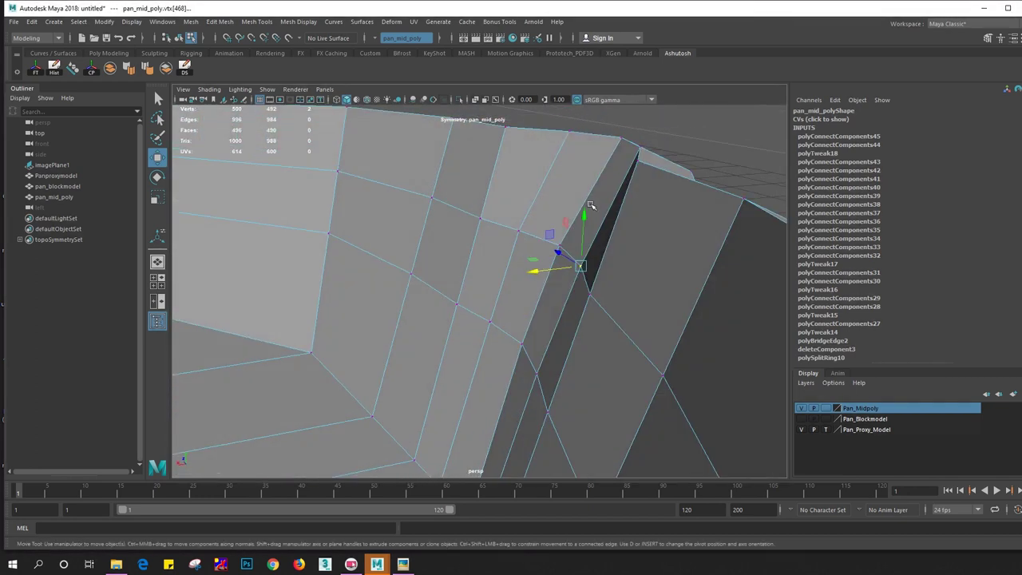
# Insert an edge loop across the lug wall and slide an outer-curve edge slightly left
pyautogui.moveTo(536, 216); pyautogui.dragTo(551, 197, button='right')
pyautogui.click(541, 229)
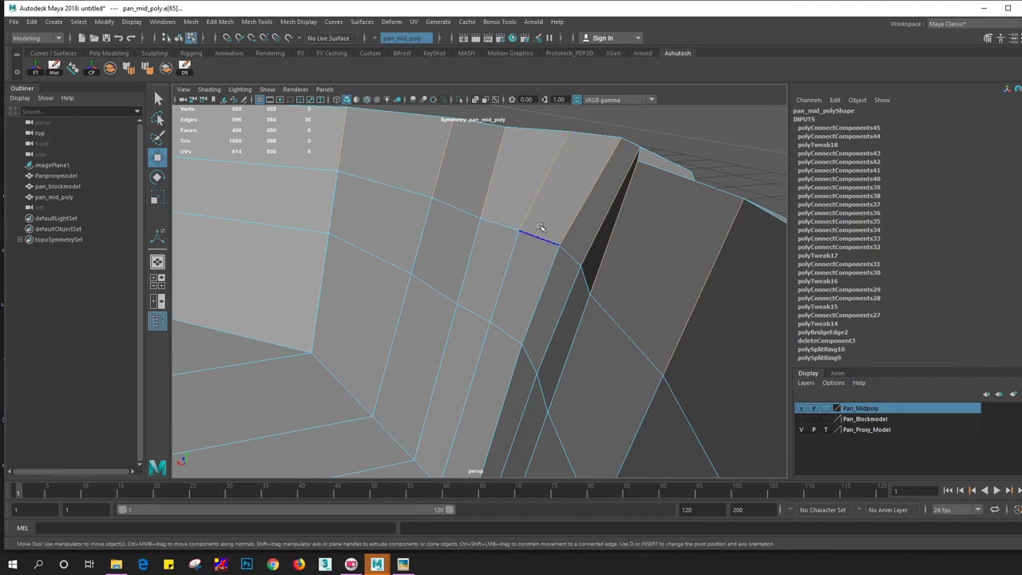
pyautogui.keyDown('shift'); pyautogui.moveTo(516, 192); pyautogui.dragTo(503, 344, button='right'); pyautogui.keyUp('shift')
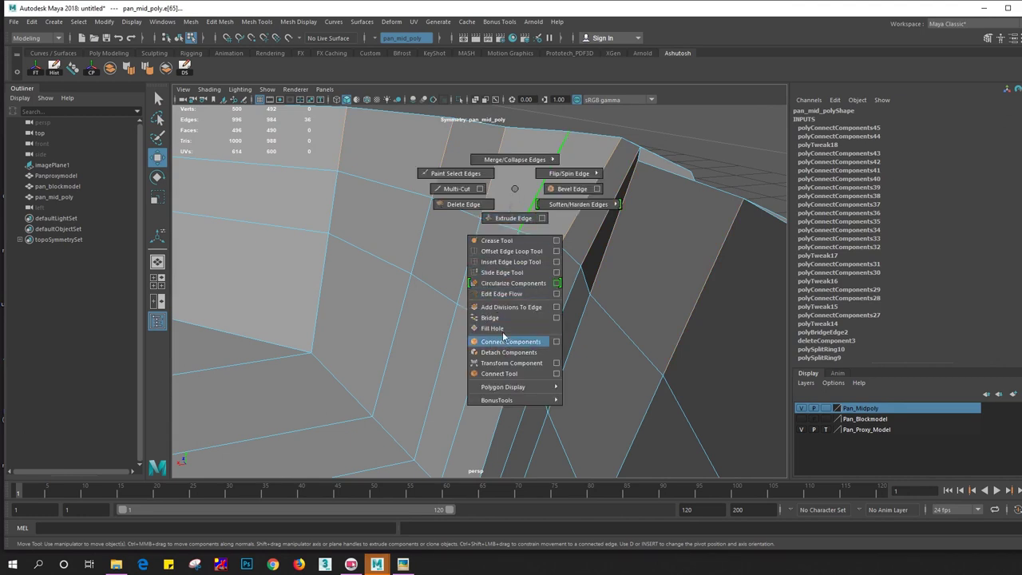
pyautogui.keyDown('shift'); pyautogui.moveTo(503, 336); pyautogui.dragTo(510, 261, button='right'); pyautogui.keyUp('shift')
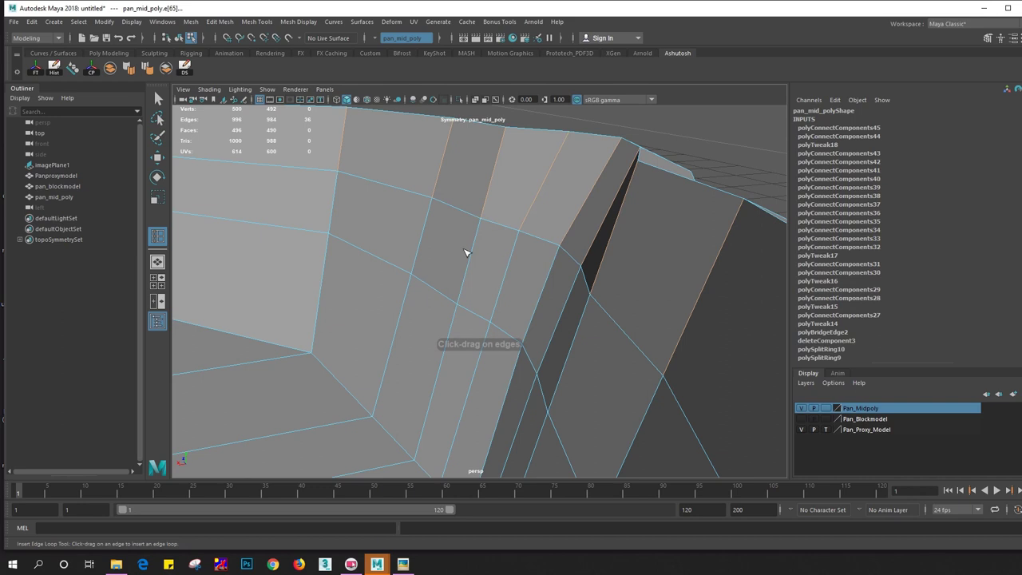
pyautogui.click(543, 185)
pyautogui.press('w')
pyautogui.moveTo(496, 239)
pyautogui.keyDown('alt'); pyautogui.mouseDown()
pyautogui.moveTo(452, 169)
pyautogui.moveTo(477, 174)
pyautogui.moveTo(456, 164)
pyautogui.mouseUp(); pyautogui.keyUp('alt')
pyautogui.keyDown('alt'); pyautogui.moveTo(456, 164); pyautogui.dragTo(432, 307, button='middle'); pyautogui.keyUp('alt')
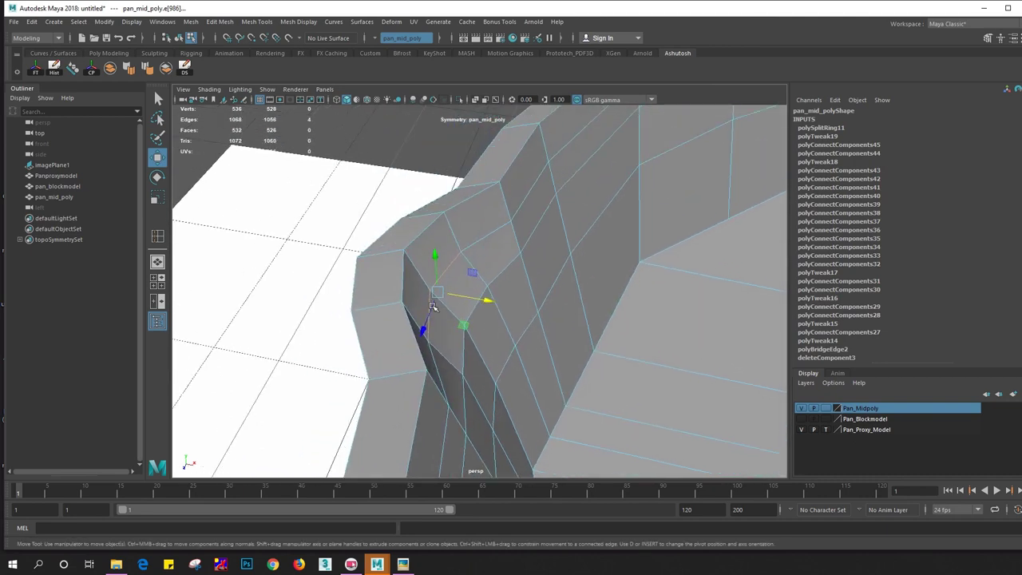
pyautogui.click(430, 226)
pyautogui.moveTo(452, 258)
pyautogui.mouseDown()
pyautogui.moveTo(440, 258)
pyautogui.moveTo(493, 265)
pyautogui.moveTo(495, 316)
pyautogui.moveTo(389, 296)
pyautogui.mouseUp()
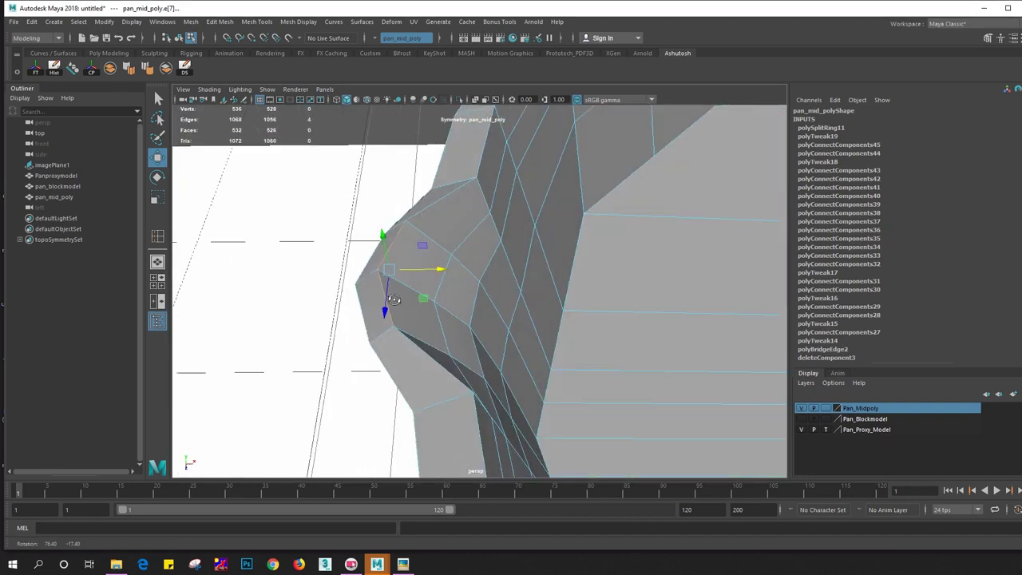
# Check the smoothed preview, then add an edge loop around the pan's outer wall
pyautogui.press('3')
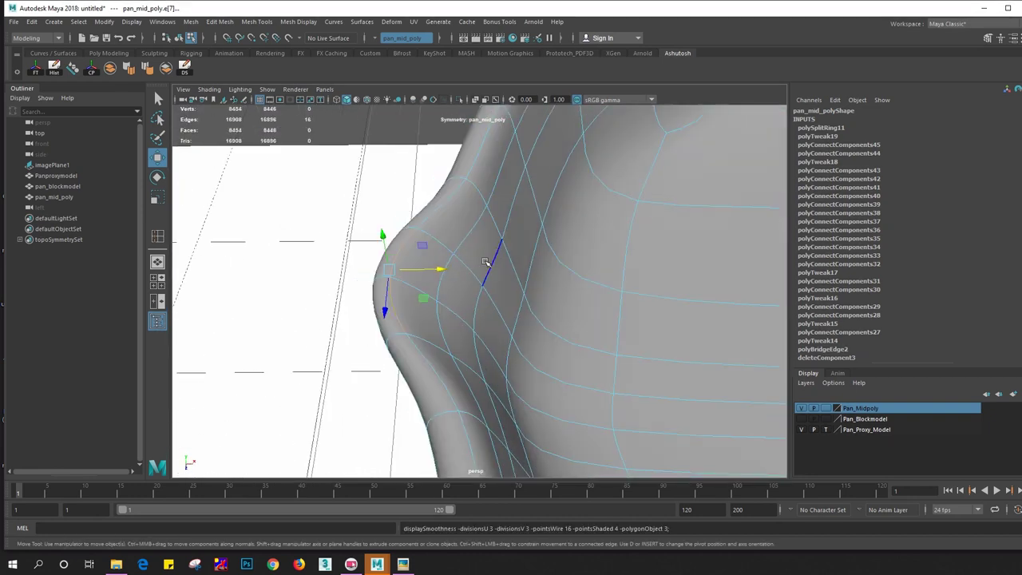
pyautogui.keyDown('alt'); pyautogui.moveTo(484, 262); pyautogui.dragTo(469, 280); pyautogui.keyUp('alt')
pyautogui.press('1')
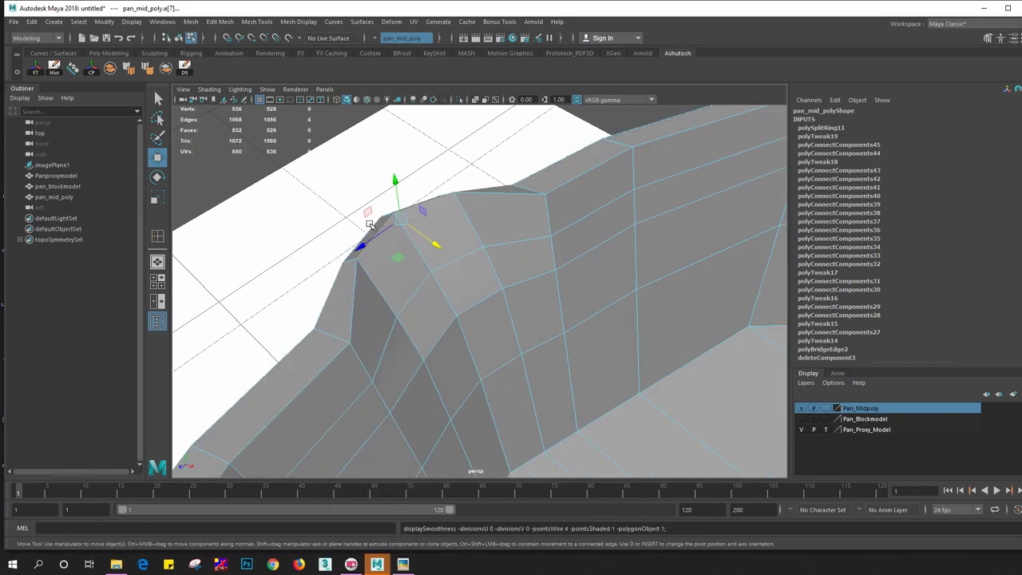
pyautogui.moveTo(370, 225)
pyautogui.keyDown('alt'); pyautogui.mouseDown()
pyautogui.moveTo(309, 237)
pyautogui.moveTo(358, 282)
pyautogui.mouseUp(); pyautogui.keyUp('alt')
pyautogui.doubleClick(381, 330)
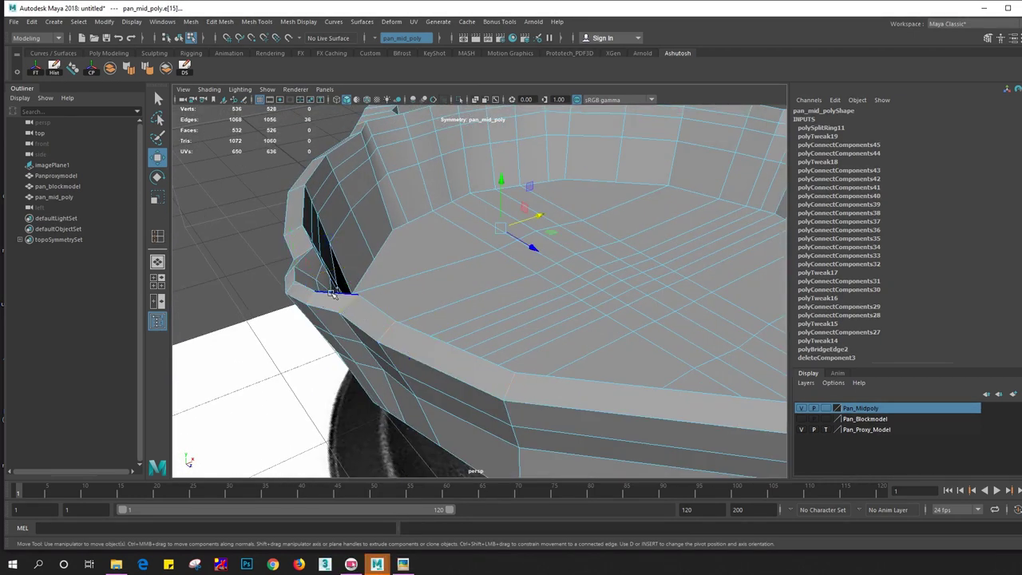
pyautogui.keyDown('shift'); pyautogui.moveTo(333, 294); pyautogui.dragTo(339, 295, button='right'); pyautogui.keyUp('shift')
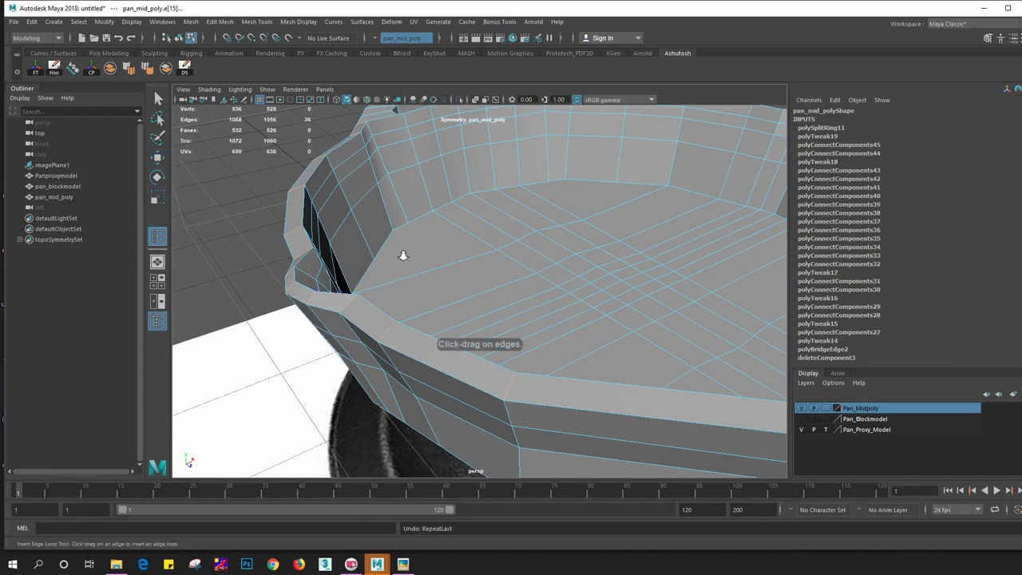
pyautogui.scroll(-5, 403, 256)
pyautogui.keyDown('alt'); pyautogui.moveTo(403, 255); pyautogui.dragTo(431, 240); pyautogui.keyUp('alt')
pyautogui.scroll(5, 437, 249)
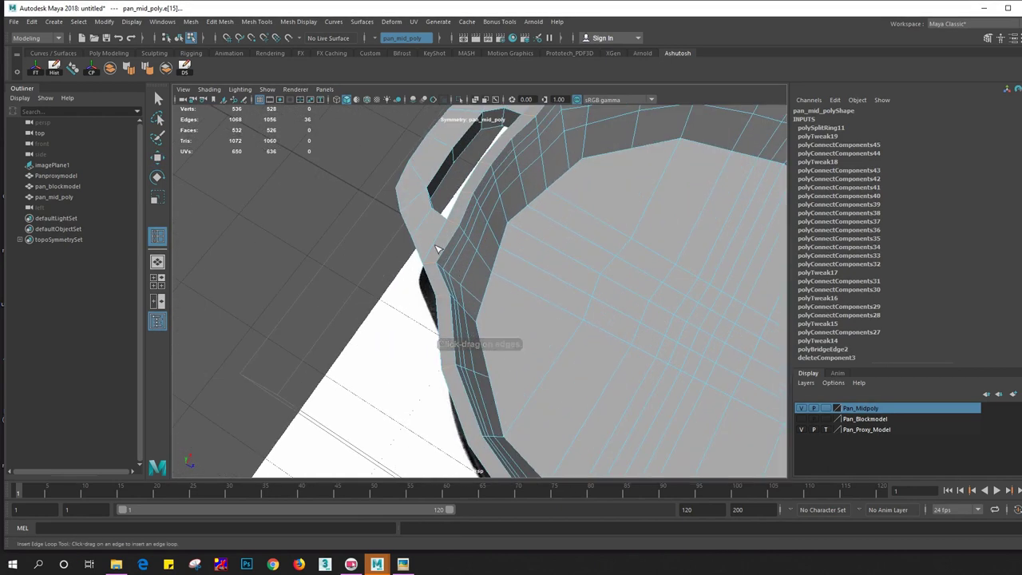
pyautogui.keyDown('shift'); pyautogui.moveTo(449, 259); pyautogui.dragTo(439, 417, button='right'); pyautogui.keyUp('shift')
pyautogui.moveTo(456, 289)
pyautogui.keyDown('alt'); pyautogui.mouseDown()
pyautogui.moveTo(360, 290)
pyautogui.moveTo(570, 251)
pyautogui.mouseUp(); pyautogui.keyUp('alt')
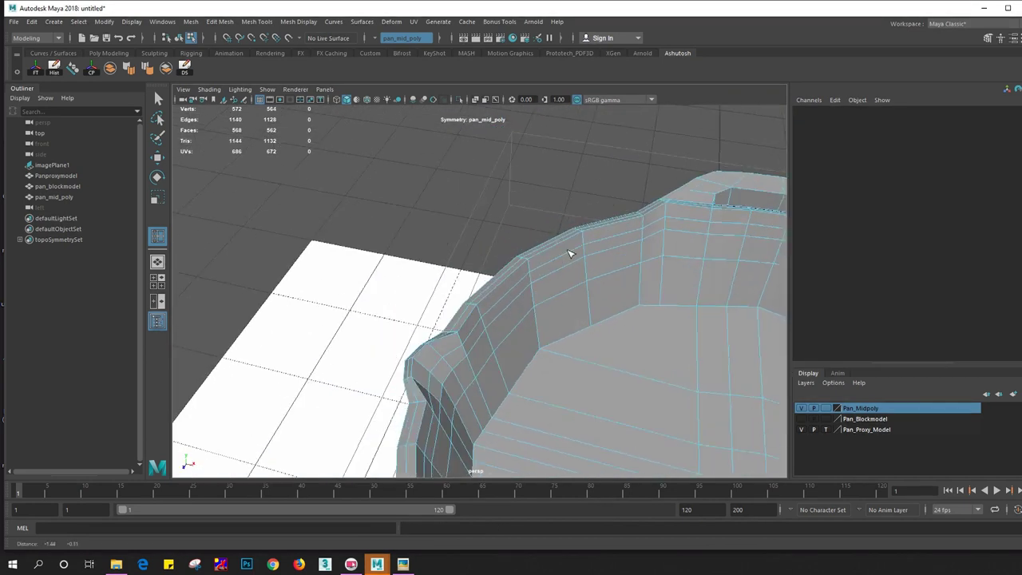
# Select the new rim edge loop and raise it slightly
pyautogui.press('w')
pyautogui.doubleClick(497, 288)
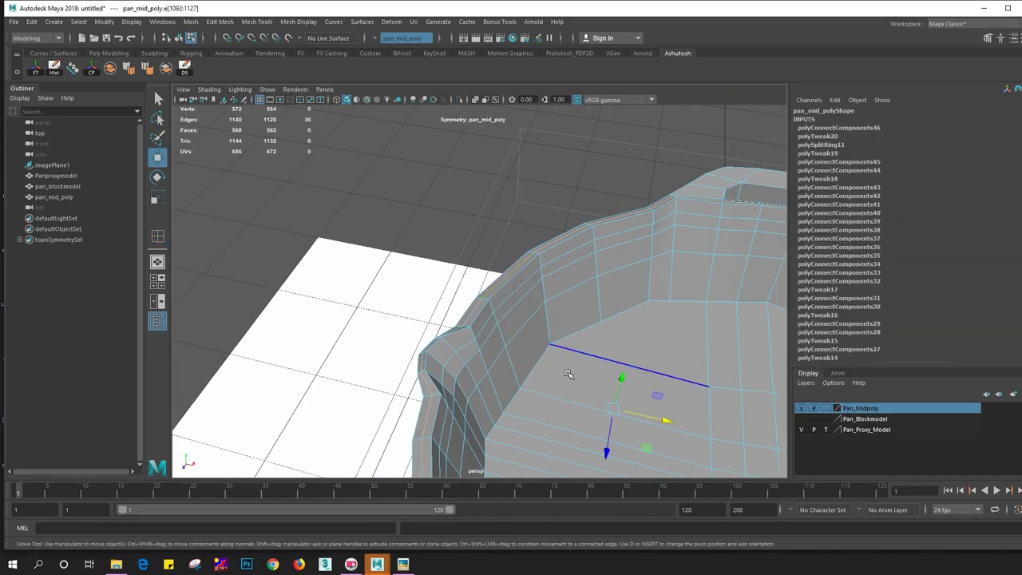
pyautogui.moveTo(625, 390)
pyautogui.mouseDown()
pyautogui.moveTo(612, 354)
pyautogui.moveTo(583, 341)
pyautogui.mouseUp()
pyautogui.scroll(3, 582, 341)
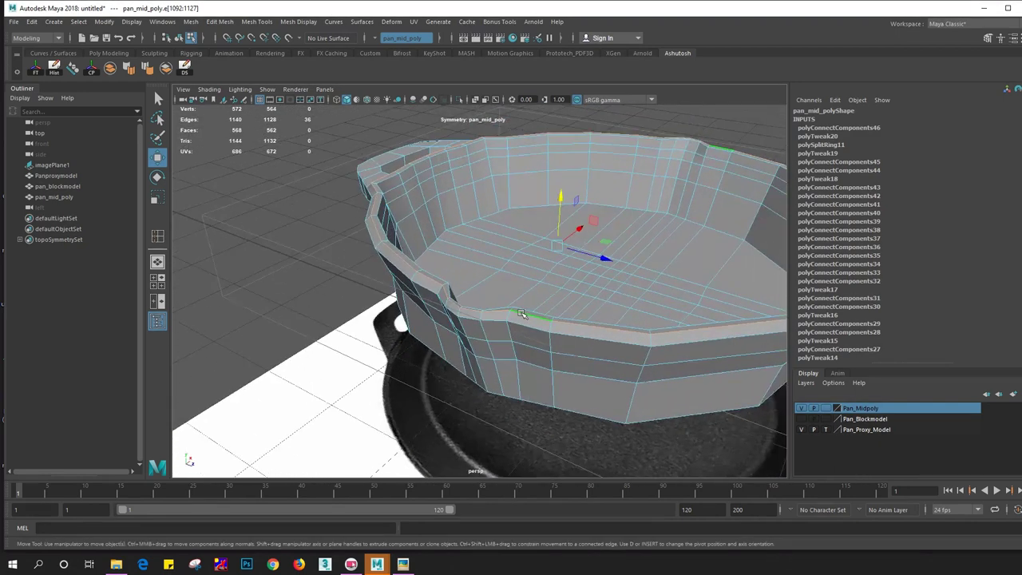
pyautogui.scroll(3, 583, 341)
pyautogui.moveTo(657, 165)
pyautogui.mouseDown()
pyautogui.moveTo(563, 308)
pyautogui.moveTo(588, 229)
pyautogui.moveTo(490, 290)
pyautogui.moveTo(441, 281)
pyautogui.mouseUp()
pyautogui.scroll(-3, 639, 206)
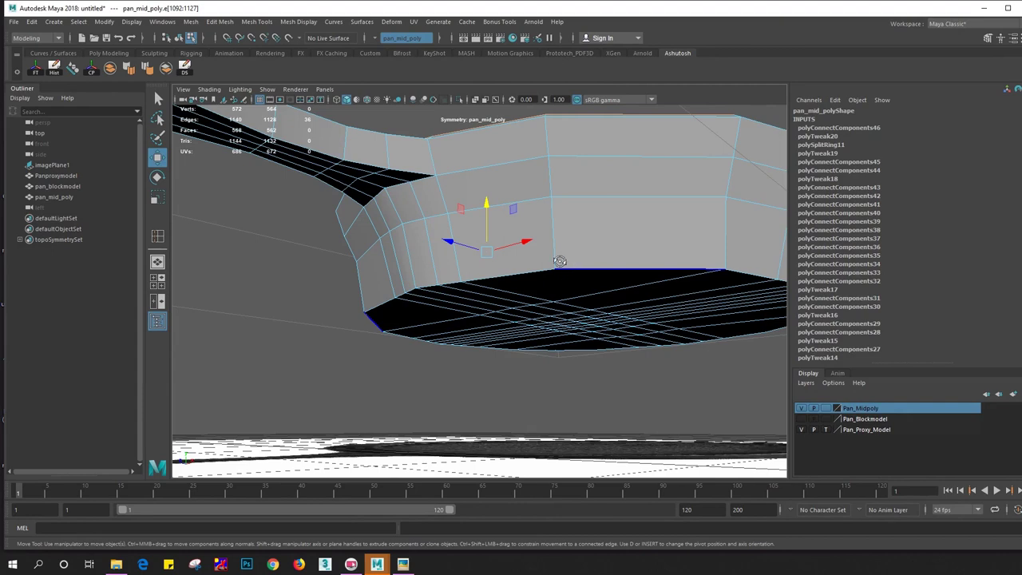
# Select the edge loop around the lug hole and add a new loop around it
pyautogui.moveTo(560, 261)
pyautogui.keyDown('alt'); pyautogui.mouseDown()
pyautogui.moveTo(464, 262)
pyautogui.moveTo(527, 264)
pyautogui.moveTo(599, 285)
pyautogui.moveTo(541, 284)
pyautogui.moveTo(520, 299)
pyautogui.moveTo(502, 267)
pyautogui.moveTo(411, 266)
pyautogui.moveTo(478, 248)
pyautogui.moveTo(368, 259)
pyautogui.mouseUp(); pyautogui.keyUp('alt')
pyautogui.doubleClick(367, 291)
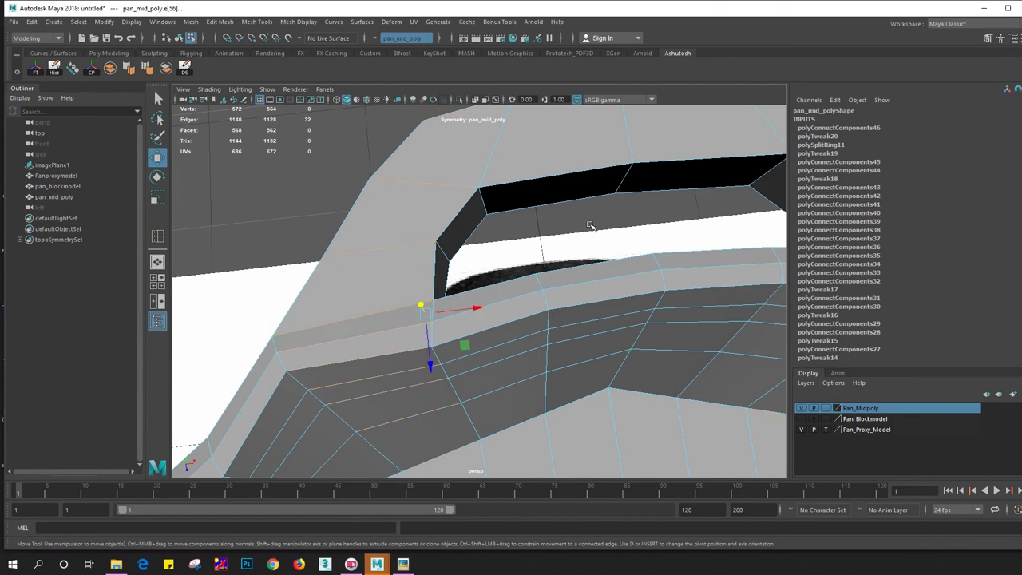
pyautogui.moveTo(589, 225)
pyautogui.keyDown('alt'); pyautogui.mouseDown()
pyautogui.moveTo(685, 199)
pyautogui.moveTo(573, 212)
pyautogui.mouseUp(); pyautogui.keyUp('alt')
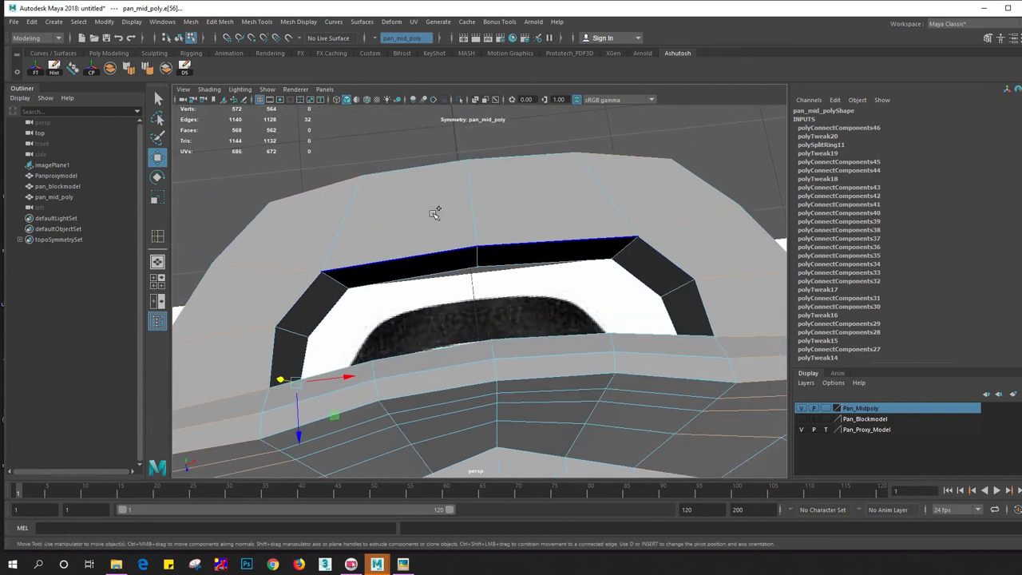
pyautogui.moveTo(434, 213)
pyautogui.keyDown('shift'); pyautogui.mouseDown(button='right')
pyautogui.moveTo(445, 334)
pyautogui.moveTo(427, 372)
pyautogui.mouseUp(button='right'); pyautogui.keyUp('shift')
pyautogui.moveTo(427, 371)
pyautogui.keyDown('alt'); pyautogui.mouseDown()
pyautogui.moveTo(461, 293)
pyautogui.moveTo(447, 283)
pyautogui.moveTo(456, 269)
pyautogui.mouseUp(); pyautogui.keyUp('alt')
# Adjust the heights of the rim vertices at the lug's inner corner, lowering the neighbouring one
pyautogui.moveTo(559, 271); pyautogui.dragTo(567, 274, button='right')
pyautogui.click(576, 277)
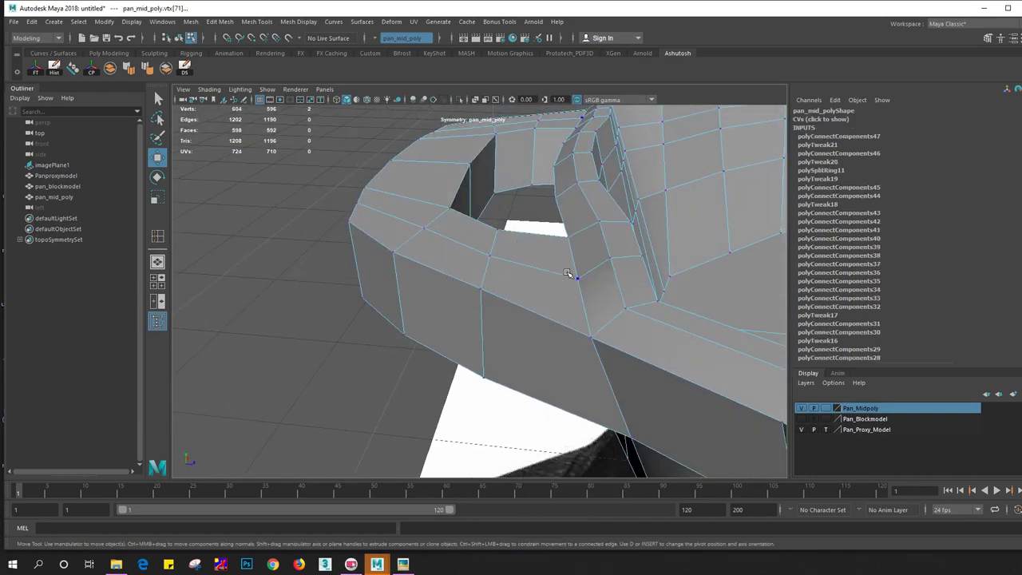
pyautogui.moveTo(552, 282)
pyautogui.keyDown('alt'); pyautogui.mouseDown()
pyautogui.moveTo(607, 193)
pyautogui.moveTo(616, 149)
pyautogui.mouseUp(); pyautogui.keyUp('alt')
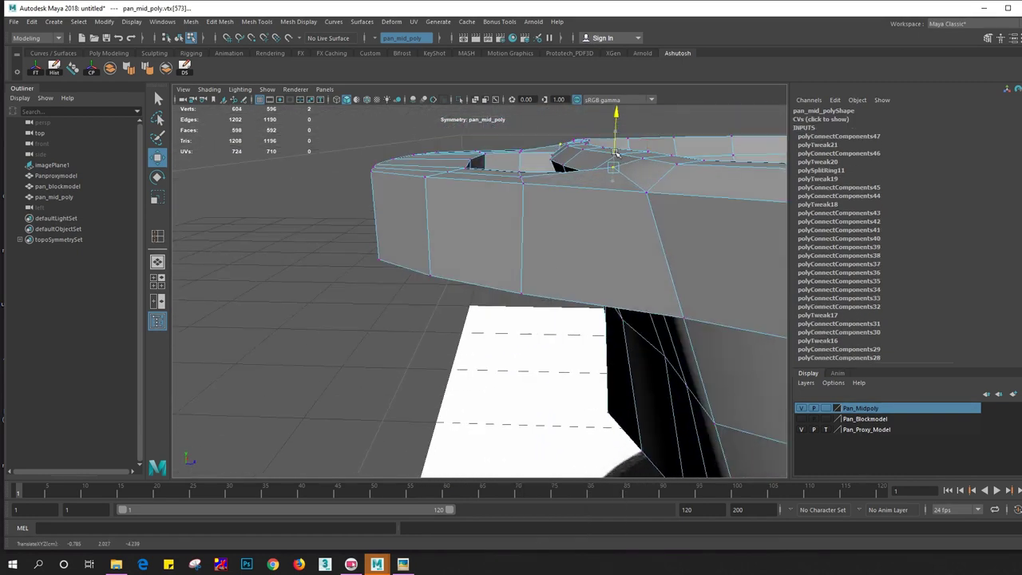
pyautogui.click(523, 177)
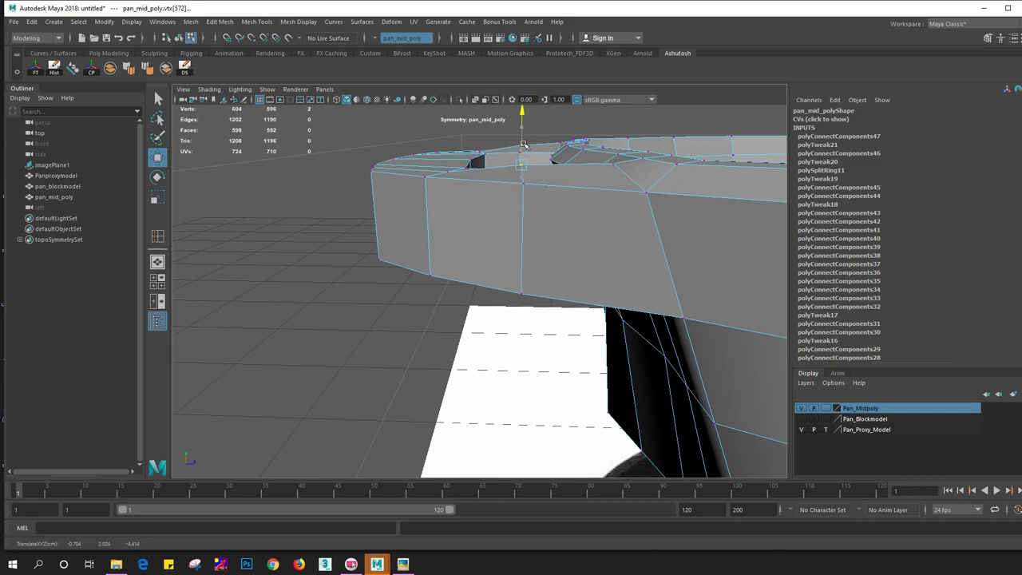
pyautogui.moveTo(524, 145); pyautogui.dragTo(520, 155)
pyautogui.keyDown('shift'); pyautogui.click(452, 173); pyautogui.keyUp('shift')
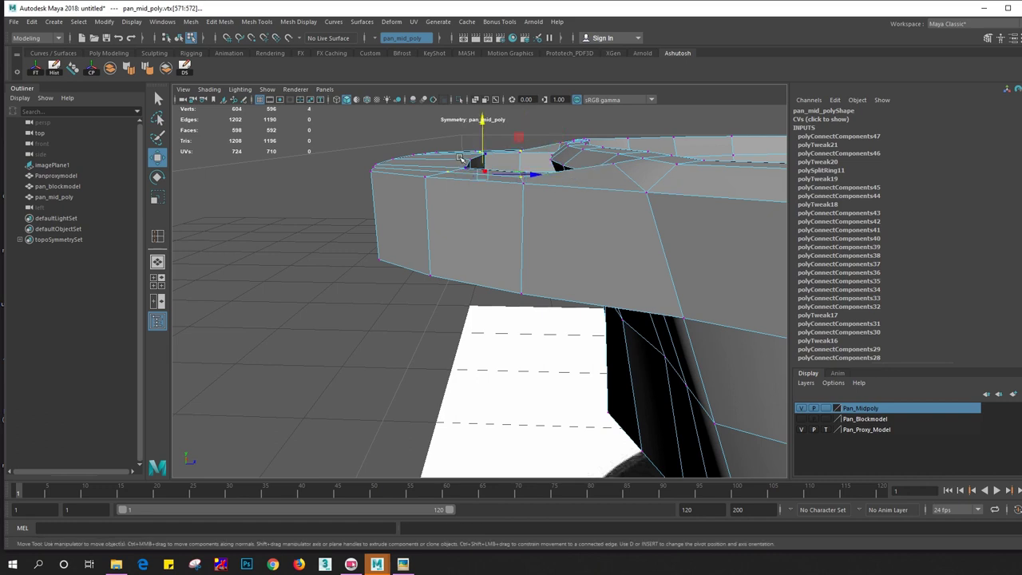
pyautogui.moveTo(447, 171)
pyautogui.keyDown('alt'); pyautogui.mouseDown()
pyautogui.moveTo(445, 186)
pyautogui.moveTo(511, 179)
pyautogui.moveTo(508, 164)
pyautogui.moveTo(471, 214)
pyautogui.mouseUp(); pyautogui.keyUp('alt')
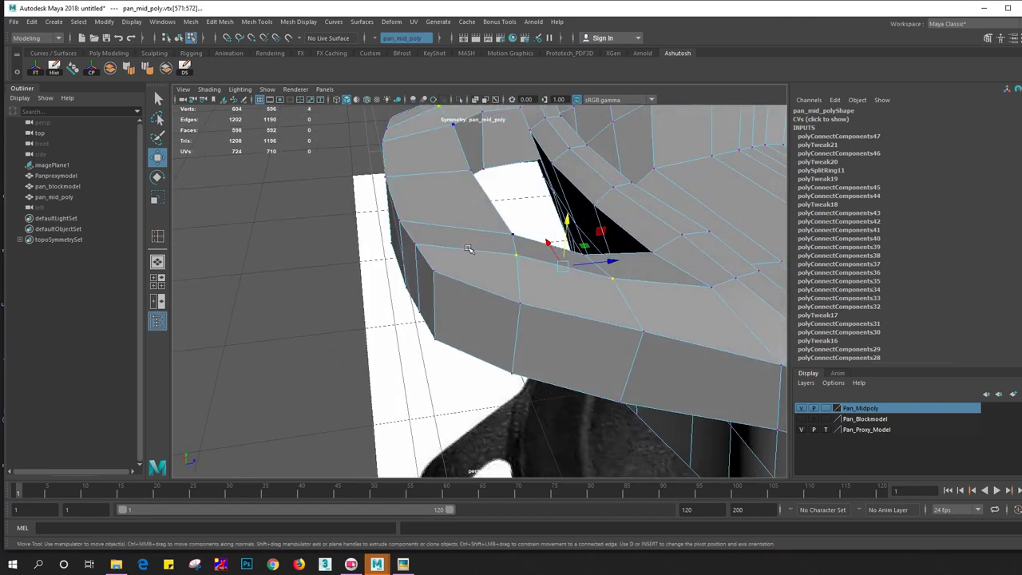
# Connect the rim edge beside the lug opening with a new edge loop
pyautogui.press('F10')
pyautogui.click(470, 253)
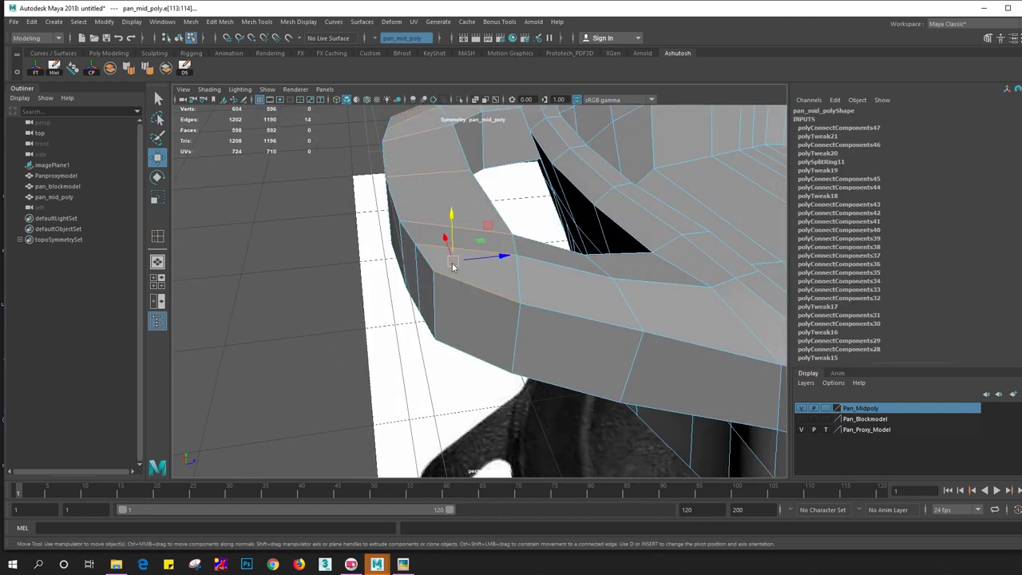
pyautogui.keyDown('shift'); pyautogui.moveTo(452, 262); pyautogui.dragTo(447, 415, button='right'); pyautogui.keyUp('shift')
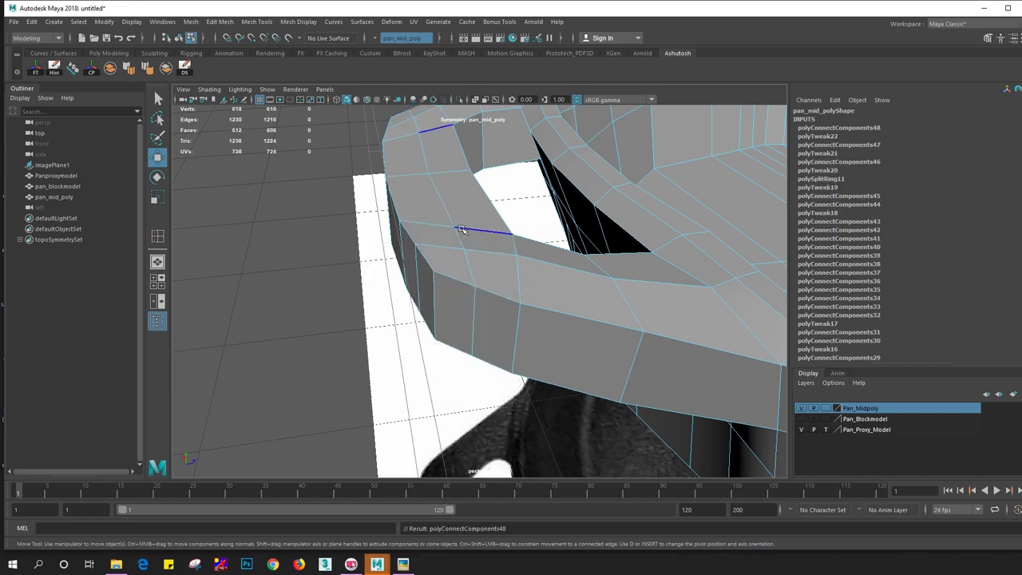
pyautogui.doubleClick(461, 253)
# Lower a vertex on the rim top along Y
pyautogui.moveTo(461, 253)
pyautogui.keyDown('alt'); pyautogui.mouseDown()
pyautogui.moveTo(463, 208)
pyautogui.moveTo(445, 141)
pyautogui.moveTo(328, 182)
pyautogui.moveTo(310, 173)
pyautogui.mouseUp(); pyautogui.keyUp('alt')
pyautogui.moveTo(310, 172); pyautogui.dragTo(297, 211, button='right')
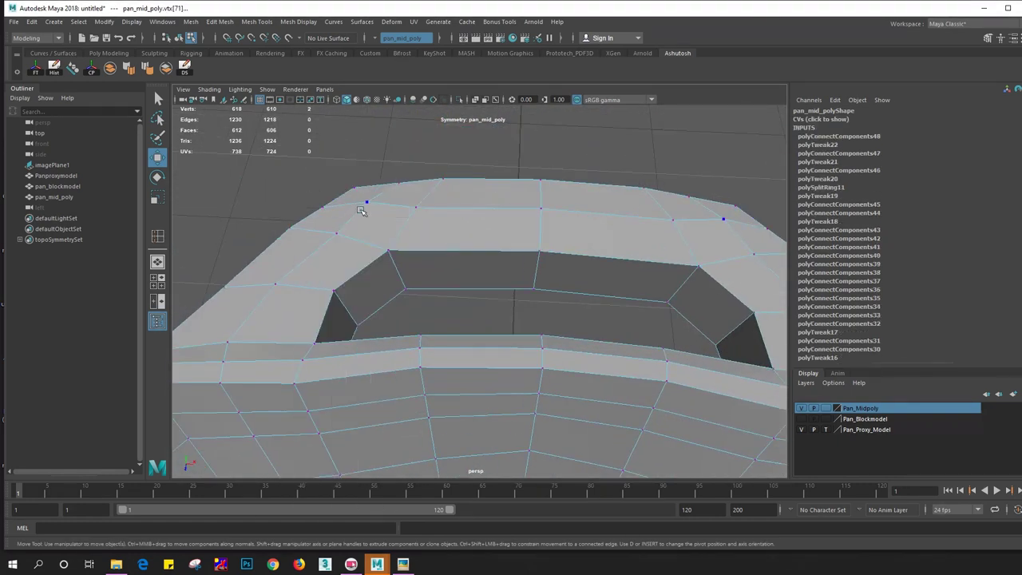
pyautogui.click(367, 198)
pyautogui.moveTo(372, 154); pyautogui.dragTo(370, 162)
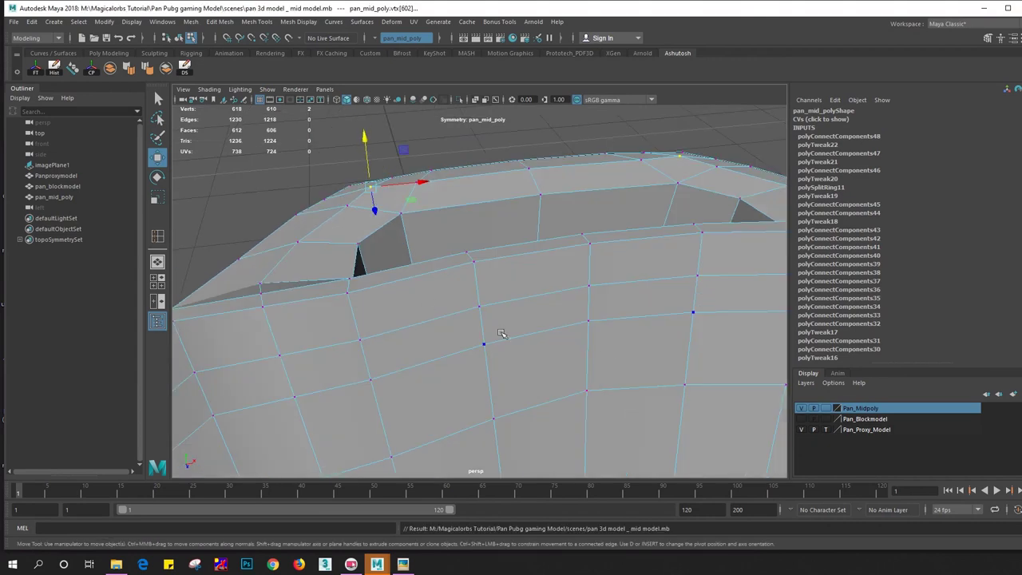
pyautogui.moveTo(501, 334)
pyautogui.keyDown('alt'); pyautogui.mouseDown()
pyautogui.moveTo(460, 303)
pyautogui.moveTo(477, 258)
pyautogui.mouseUp(); pyautogui.keyUp('alt')
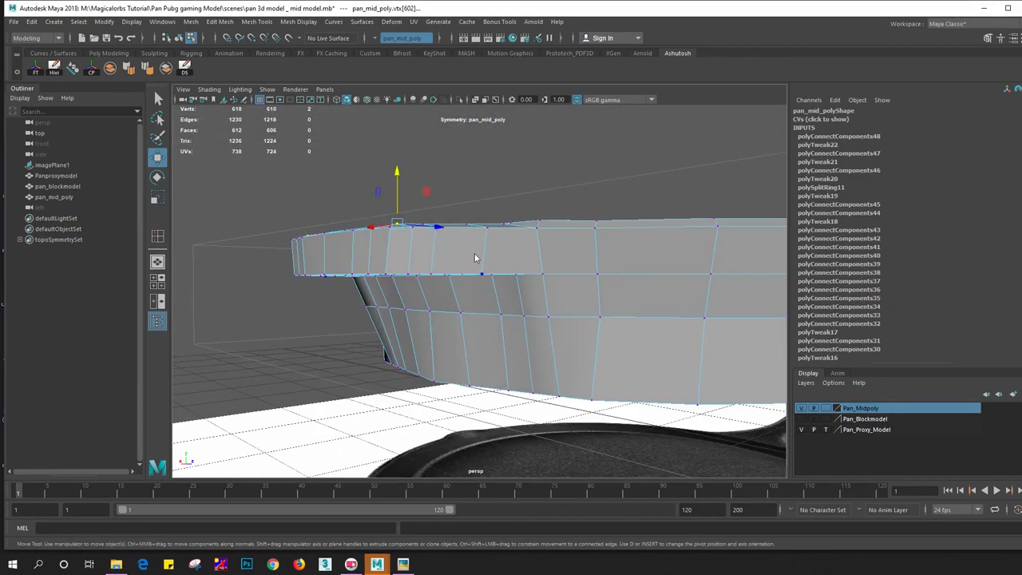
# Connect the vertical side edges with a new edge loop down the pan side
pyautogui.click(413, 254)
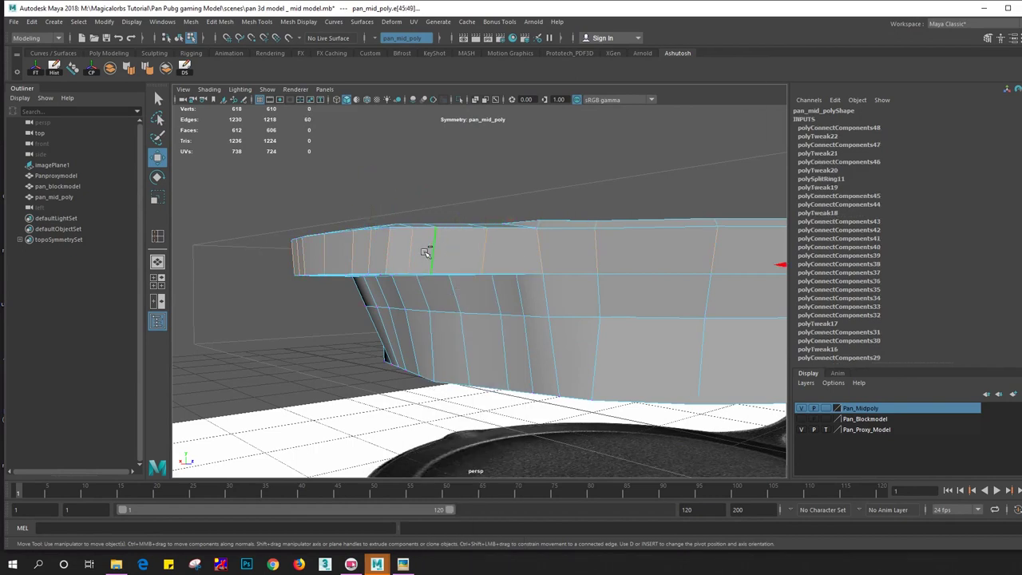
pyautogui.keyDown('shift'); pyautogui.moveTo(418, 253); pyautogui.dragTo(409, 408, button='right'); pyautogui.keyUp('shift')
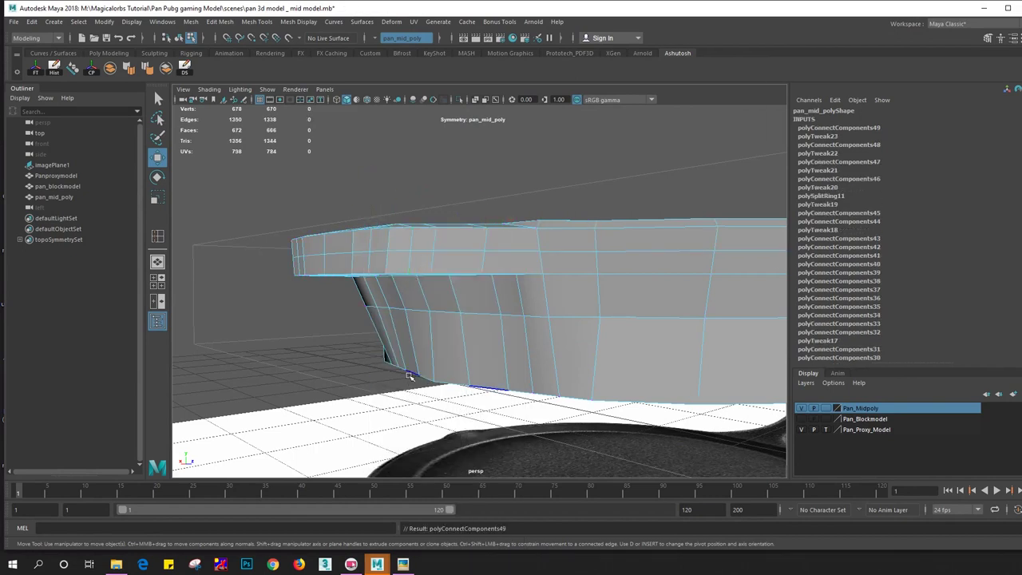
pyautogui.moveTo(492, 261)
pyautogui.keyDown('alt'); pyautogui.mouseDown()
pyautogui.moveTo(531, 294)
pyautogui.moveTo(377, 296)
pyautogui.moveTo(539, 372)
pyautogui.mouseUp(); pyautogui.keyUp('alt')
pyautogui.click(533, 297)
# Shift the edge loop around the lug opening up and inward
pyautogui.doubleClick(369, 292)
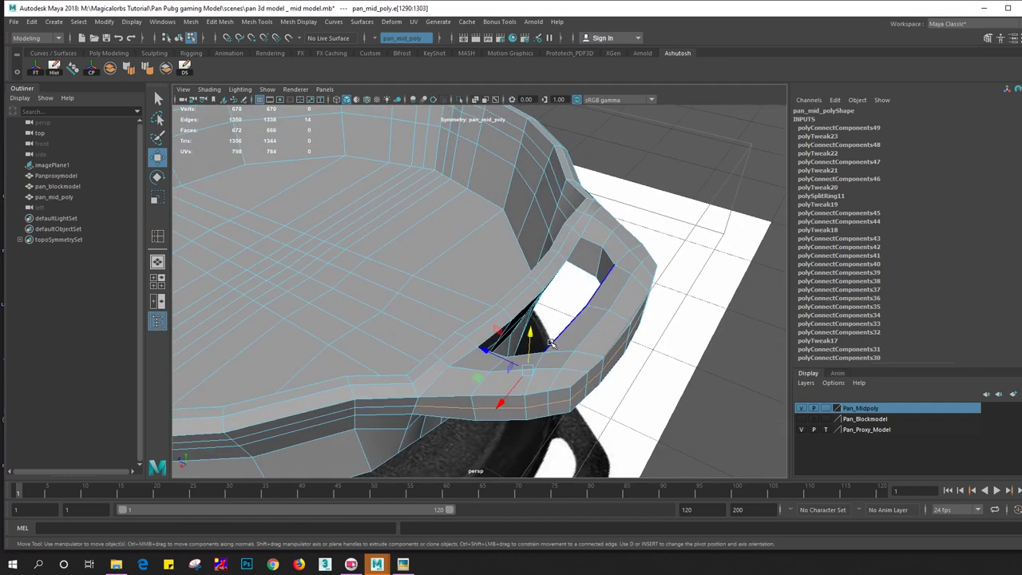
pyautogui.press('r')
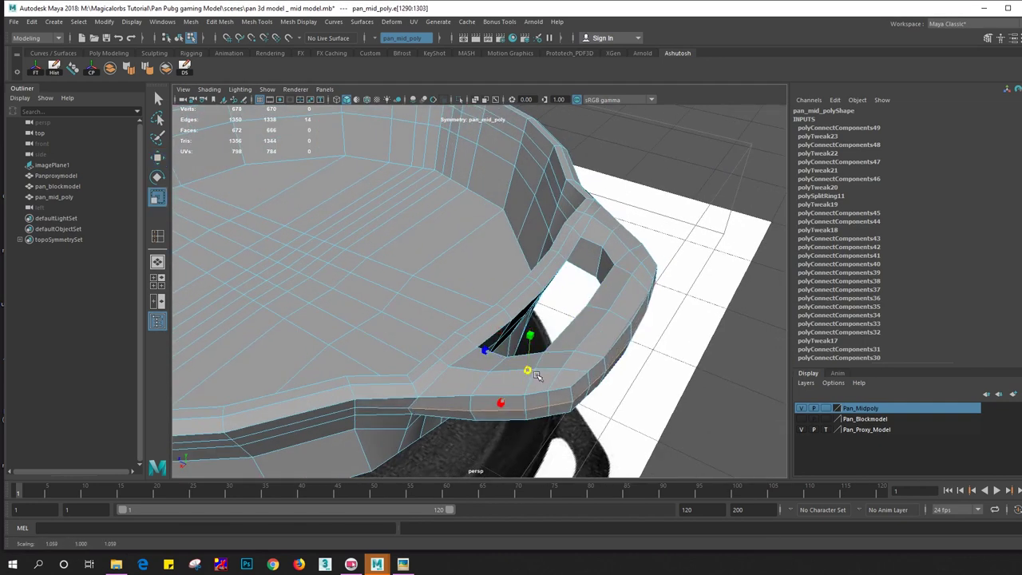
pyautogui.press('w')
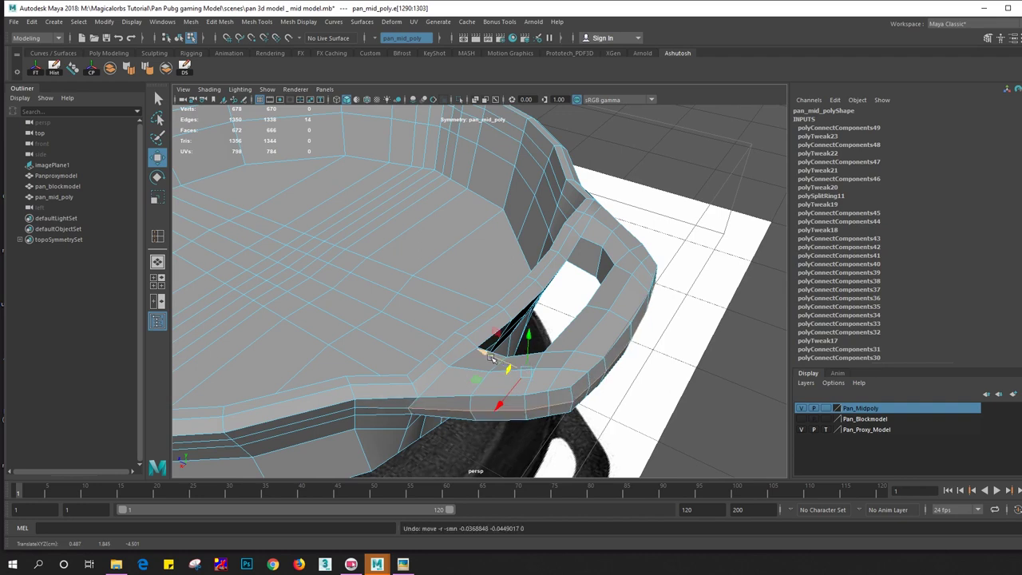
pyautogui.moveTo(515, 370); pyautogui.dragTo(490, 356)
pyautogui.moveTo(420, 329)
pyautogui.keyDown('alt'); pyautogui.mouseDown()
pyautogui.moveTo(354, 314)
pyautogui.moveTo(385, 250)
pyautogui.moveTo(392, 257)
pyautogui.mouseUp(); pyautogui.keyUp('alt')
# Preview the whole pan as a smoothed mesh and inspect the lug from the side
pyautogui.press('F8')
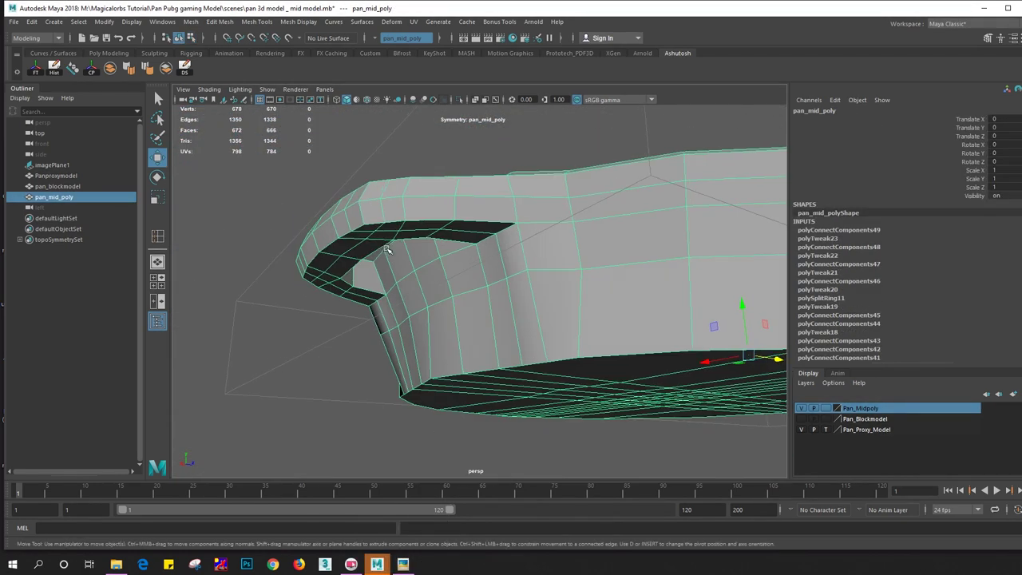
pyautogui.press('3')
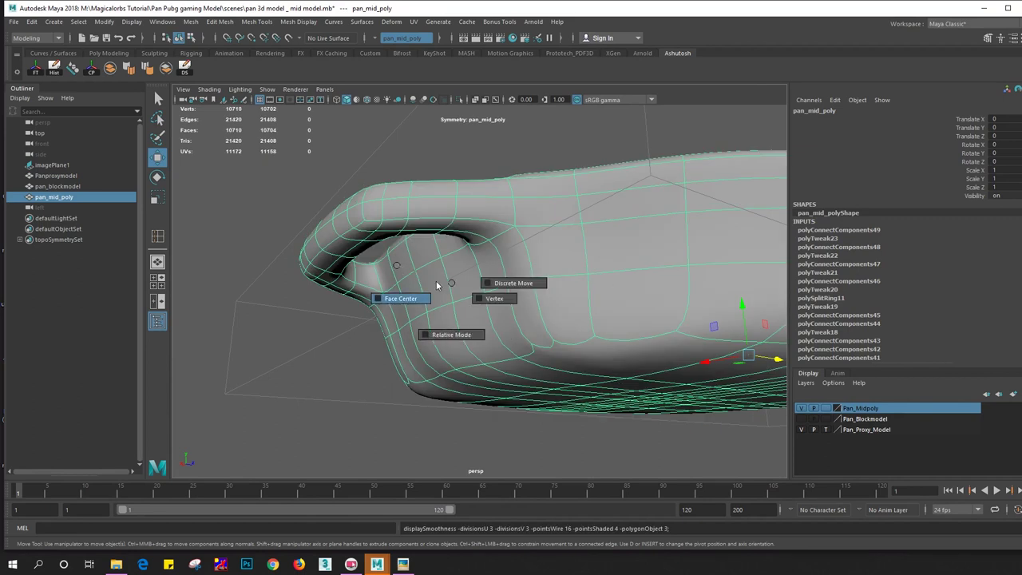
pyautogui.rightClick(398, 267)
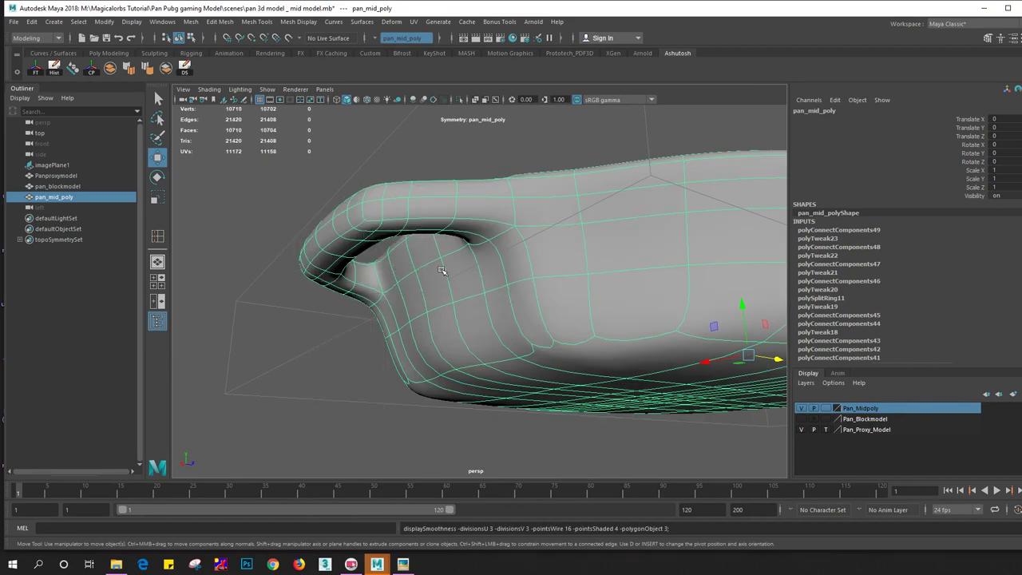
pyautogui.moveTo(441, 267); pyautogui.dragTo(479, 240, button='right')
pyautogui.moveTo(393, 320)
pyautogui.keyDown('alt'); pyautogui.mouseDown()
pyautogui.moveTo(484, 270)
pyautogui.moveTo(499, 319)
pyautogui.moveTo(434, 338)
pyautogui.moveTo(620, 327)
pyautogui.moveTo(575, 343)
pyautogui.moveTo(564, 313)
pyautogui.moveTo(509, 315)
pyautogui.moveTo(538, 347)
pyautogui.moveTo(526, 314)
pyautogui.moveTo(486, 341)
pyautogui.mouseUp(); pyautogui.keyUp('alt')
pyautogui.click(564, 312)
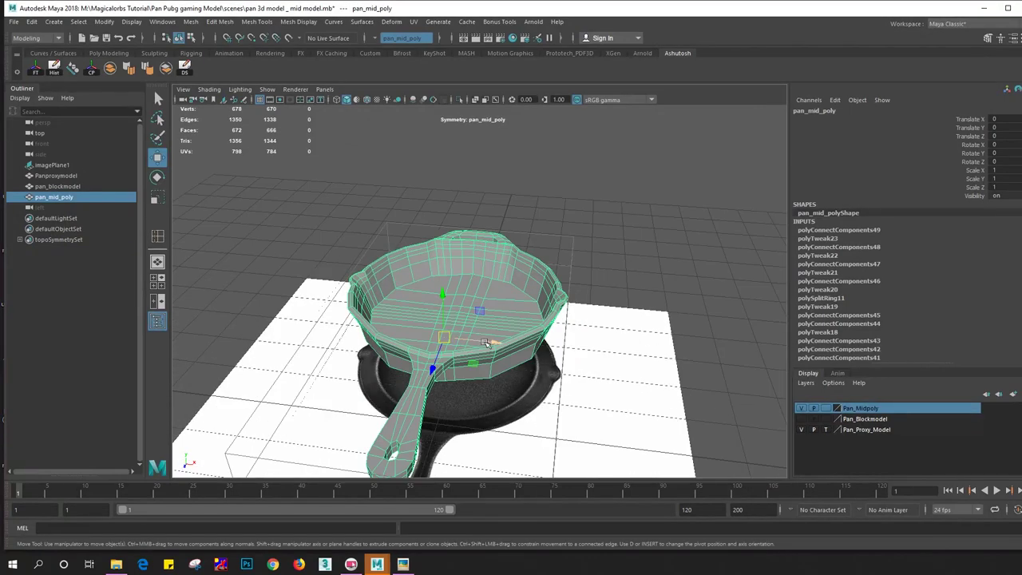
# Isolate the pan in the viewport and select an edge on its wall
pyautogui.click(460, 100)
pyautogui.scroll(5, 520, 259)
pyautogui.moveTo(520, 260)
pyautogui.keyDown('alt'); pyautogui.mouseDown()
pyautogui.moveTo(548, 301)
pyautogui.moveTo(594, 255)
pyautogui.mouseUp(); pyautogui.keyUp('alt')
pyautogui.moveTo(594, 256); pyautogui.dragTo(594, 232, button='right')
pyautogui.click(598, 274)
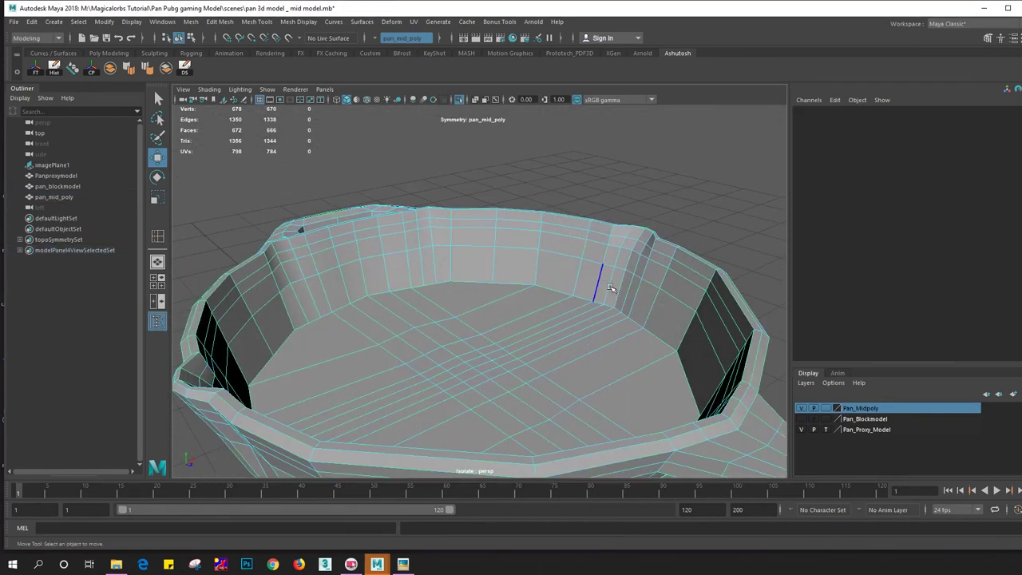
pyautogui.moveTo(598, 274)
pyautogui.keyDown('alt'); pyautogui.mouseDown()
pyautogui.moveTo(508, 302)
pyautogui.moveTo(534, 248)
pyautogui.mouseUp(); pyautogui.keyUp('alt')
# Select the full wall edge loop and a vertex on the pan floor
pyautogui.press('w')
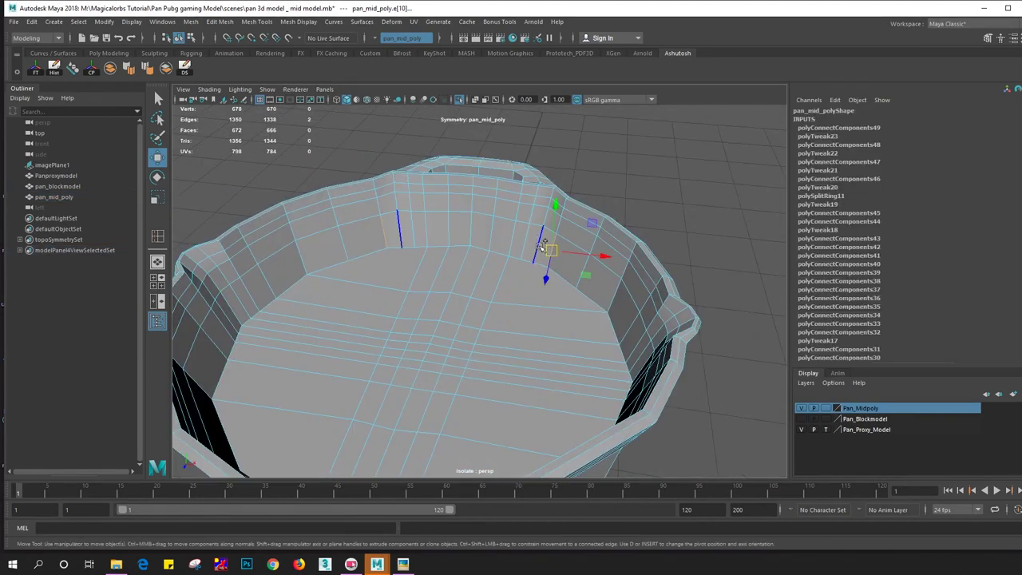
pyautogui.doubleClick(520, 241)
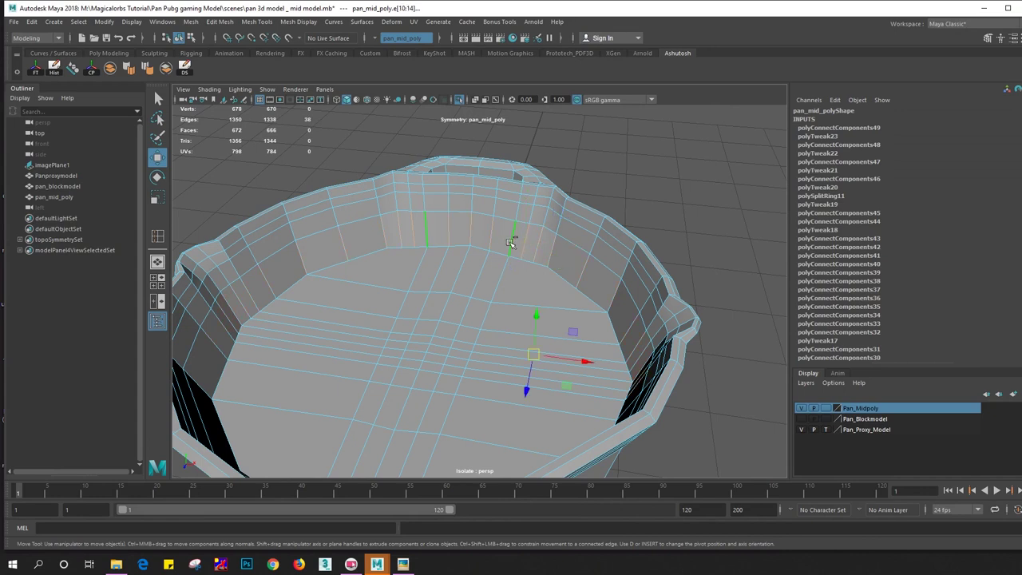
pyautogui.moveTo(520, 241)
pyautogui.keyDown('alt'); pyautogui.mouseDown()
pyautogui.moveTo(520, 308)
pyautogui.moveTo(559, 288)
pyautogui.moveTo(477, 242)
pyautogui.mouseUp(); pyautogui.keyUp('alt')
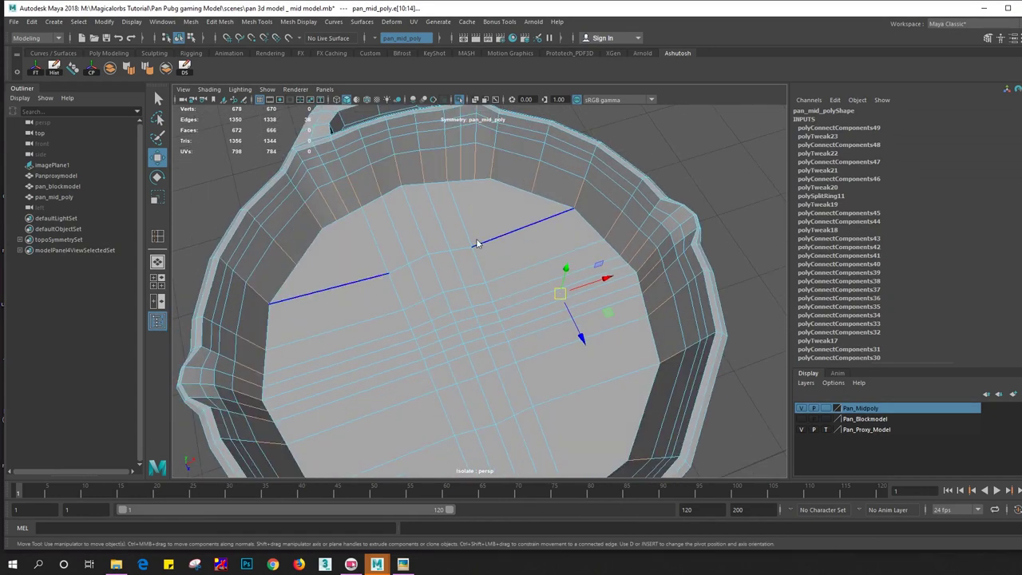
pyautogui.moveTo(476, 242); pyautogui.dragTo(434, 221, button='right')
pyautogui.click(483, 183)
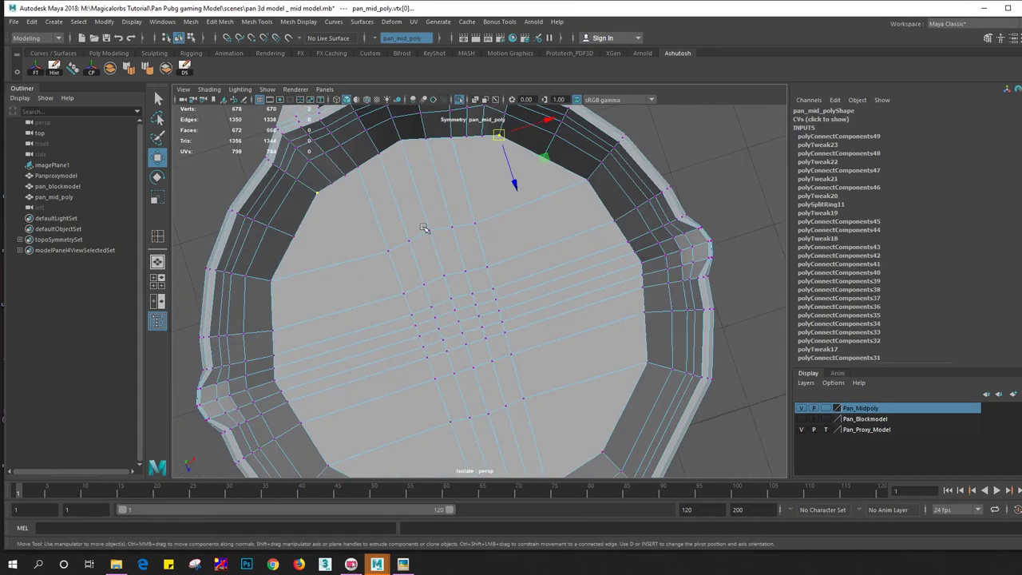
pyautogui.moveTo(436, 249)
pyautogui.keyDown('alt'); pyautogui.mouseDown()
pyautogui.moveTo(429, 319)
pyautogui.moveTo(397, 304)
pyautogui.mouseUp(); pyautogui.keyUp('alt')
# In top view, slide the outer rim vertex at the lug along X
pyautogui.press('space')
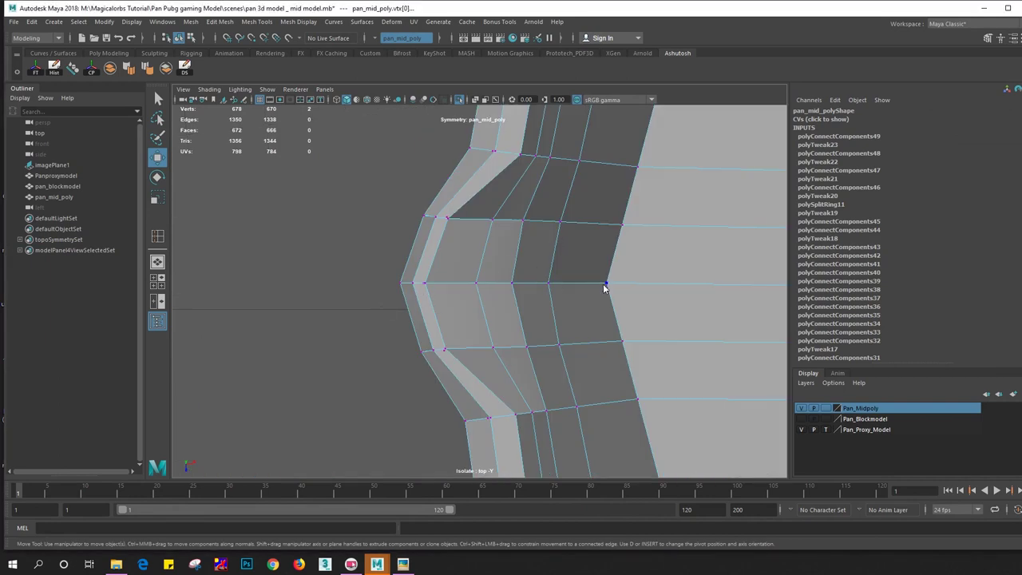
pyautogui.moveTo(605, 289); pyautogui.dragTo(616, 279, button='right')
pyautogui.click(607, 283)
pyautogui.scroll(-5, 645, 285)
pyautogui.scroll(-2, 605, 299)
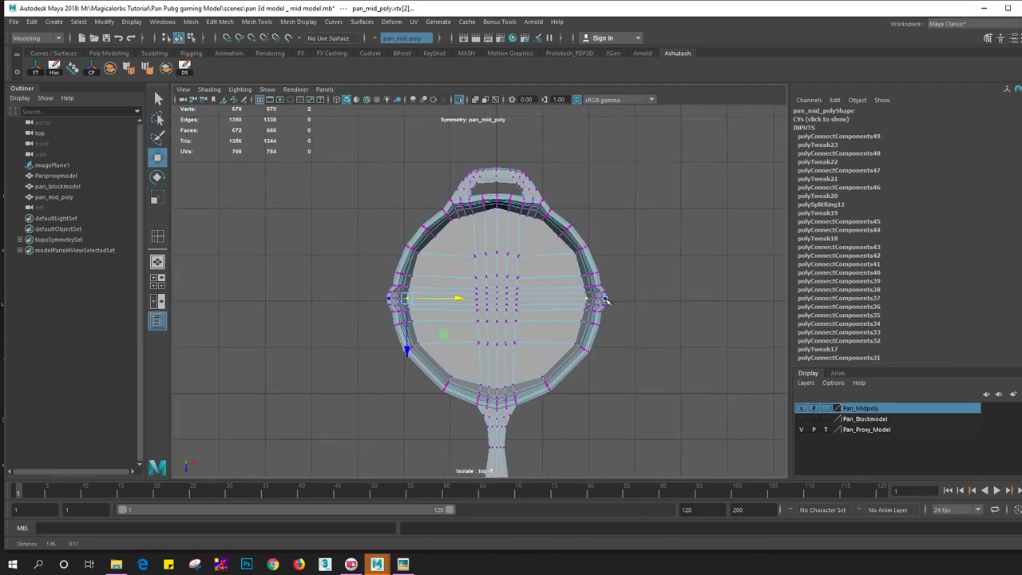
pyautogui.scroll(2, 604, 299)
pyautogui.scroll(2, 424, 314)
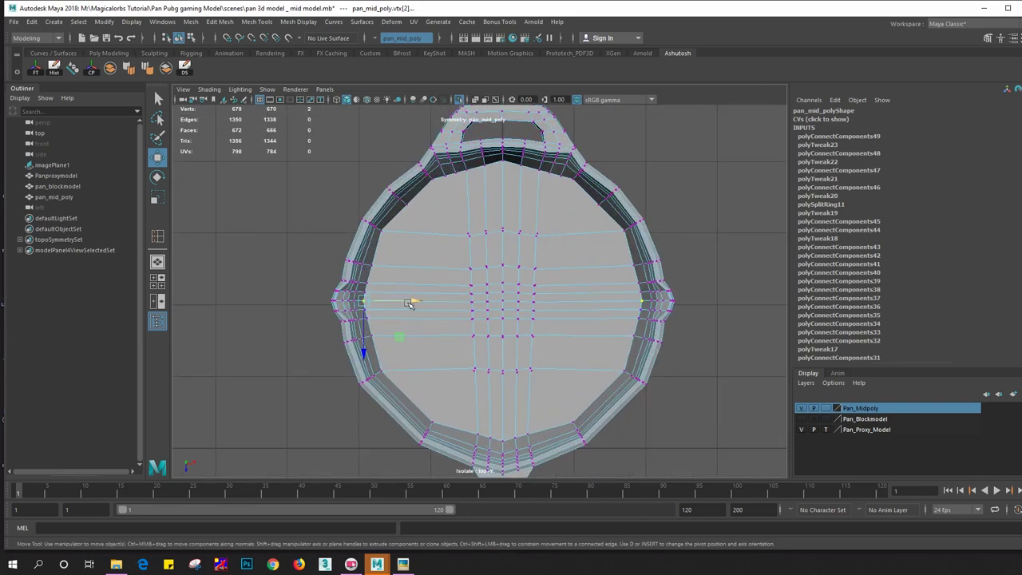
pyautogui.moveTo(407, 302); pyautogui.dragTo(409, 302)
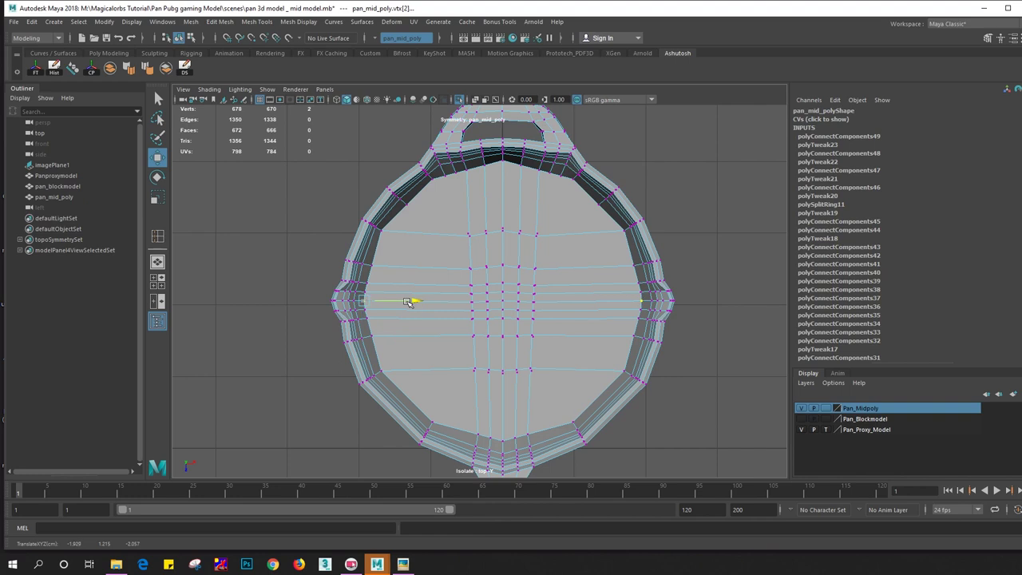
# Nudge the next rim vertex slightly along X
pyautogui.scroll(3, 392, 341)
pyautogui.scroll(2, 359, 359)
pyautogui.click(345, 364)
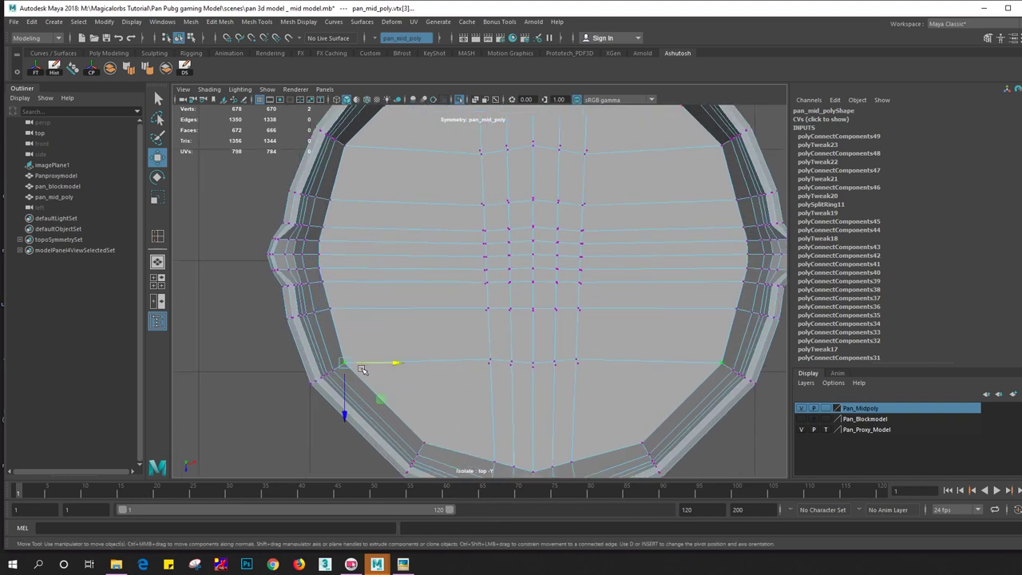
pyautogui.moveTo(369, 364); pyautogui.dragTo(374, 365)
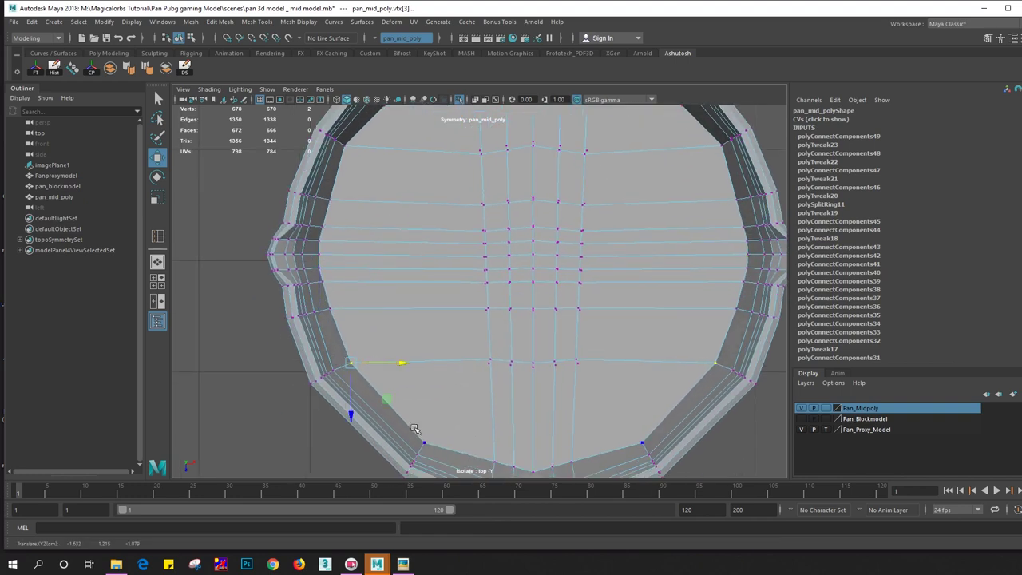
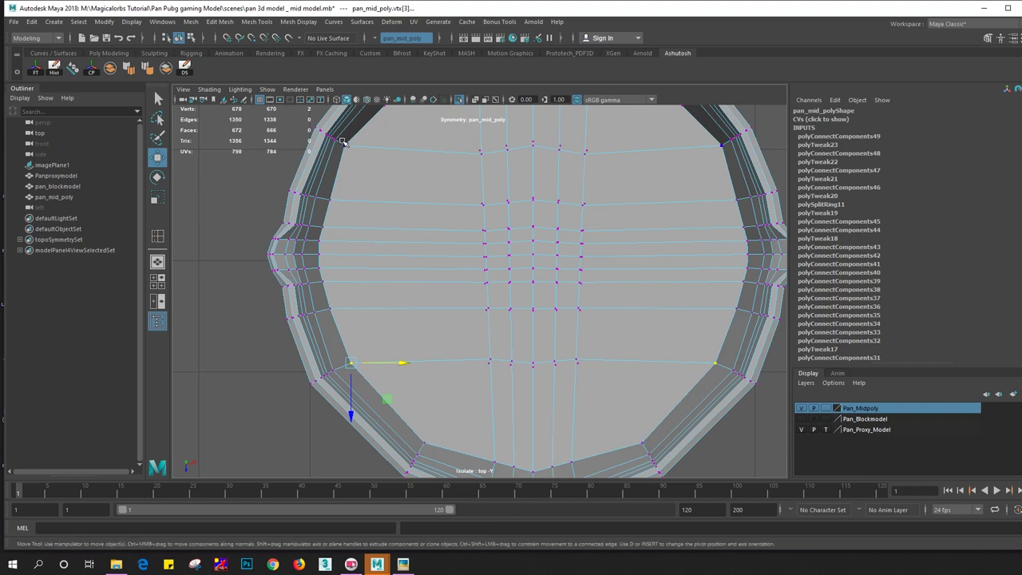
# Slide the upper-left rim vertex and its symmetric twin slightly along X
pyautogui.moveTo(340, 141)
pyautogui.mouseDown()
pyautogui.moveTo(363, 168)
pyautogui.moveTo(349, 149)
pyautogui.mouseUp()
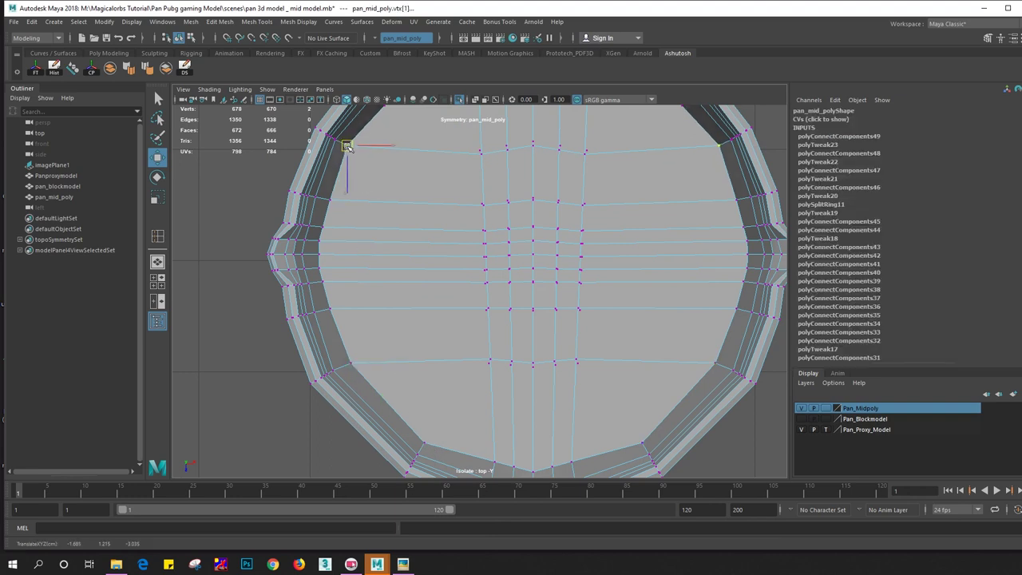
pyautogui.keyDown('alt'); pyautogui.moveTo(359, 155); pyautogui.dragTo(415, 239, button='middle'); pyautogui.keyUp('alt')
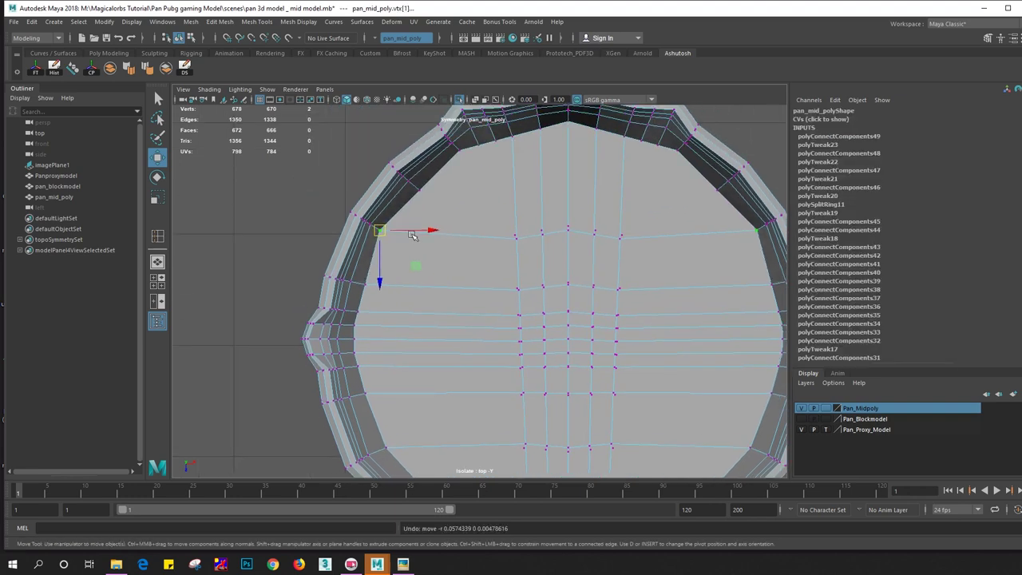
pyautogui.moveTo(388, 256); pyautogui.dragTo(385, 257)
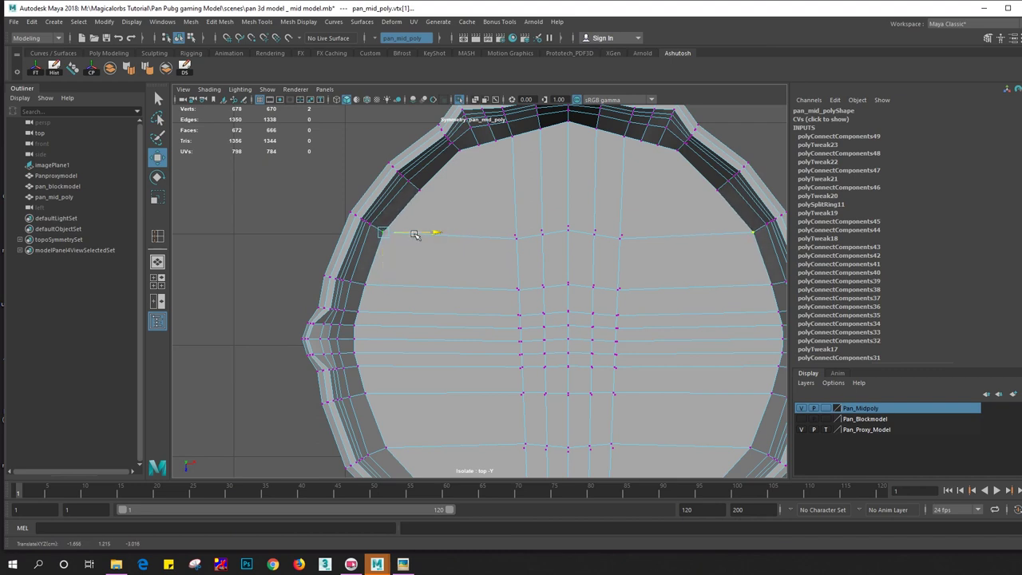
pyautogui.moveTo(414, 234); pyautogui.dragTo(404, 234)
# Pull the centre vertex of the handle-side inner band down slightly
pyautogui.moveTo(461, 184)
pyautogui.keyDown('alt'); pyautogui.mouseDown()
pyautogui.moveTo(480, 274)
pyautogui.moveTo(504, 306)
pyautogui.moveTo(580, 297)
pyautogui.moveTo(585, 270)
pyautogui.mouseUp(); pyautogui.keyUp('alt')
pyautogui.click(532, 274)
pyautogui.click(581, 269)
# Lower the band's top-centre vertex pair and move the band's lower corner vertex down-right
pyautogui.click(573, 241)
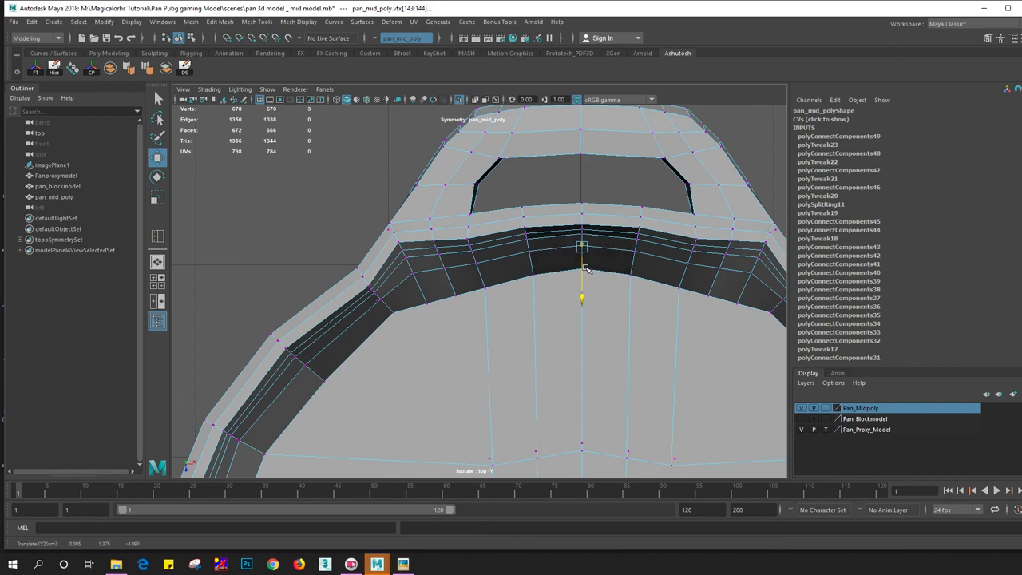
pyautogui.click(455, 293)
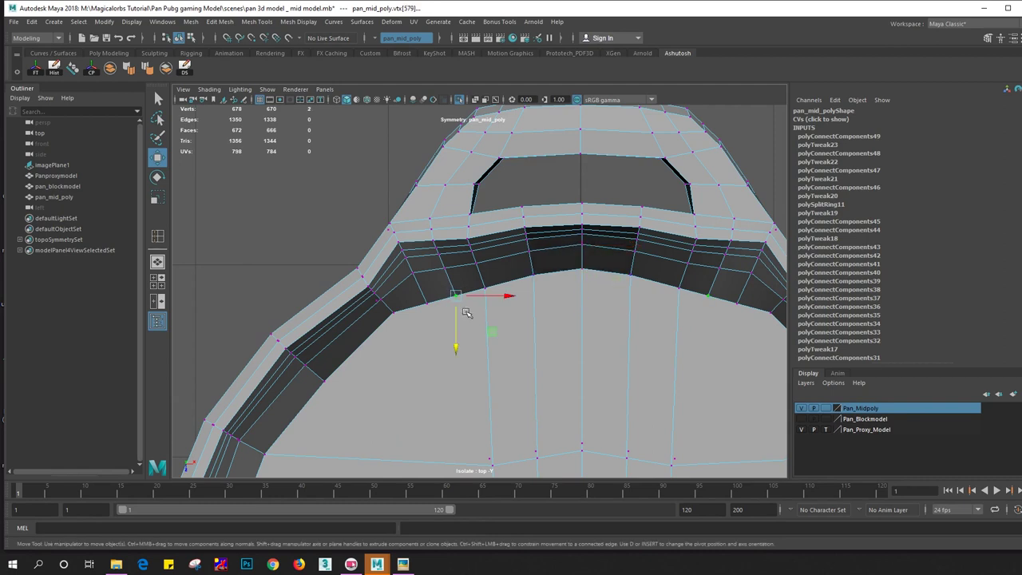
pyautogui.moveTo(381, 310)
pyautogui.mouseDown()
pyautogui.moveTo(408, 330)
pyautogui.moveTo(442, 323)
pyautogui.mouseUp()
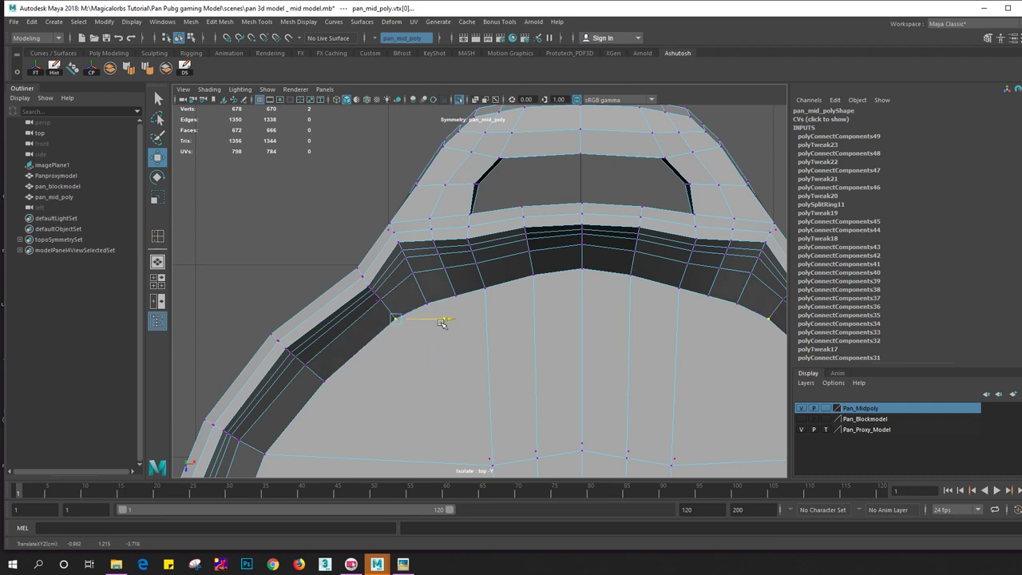
pyautogui.scroll(-5, 337, 372)
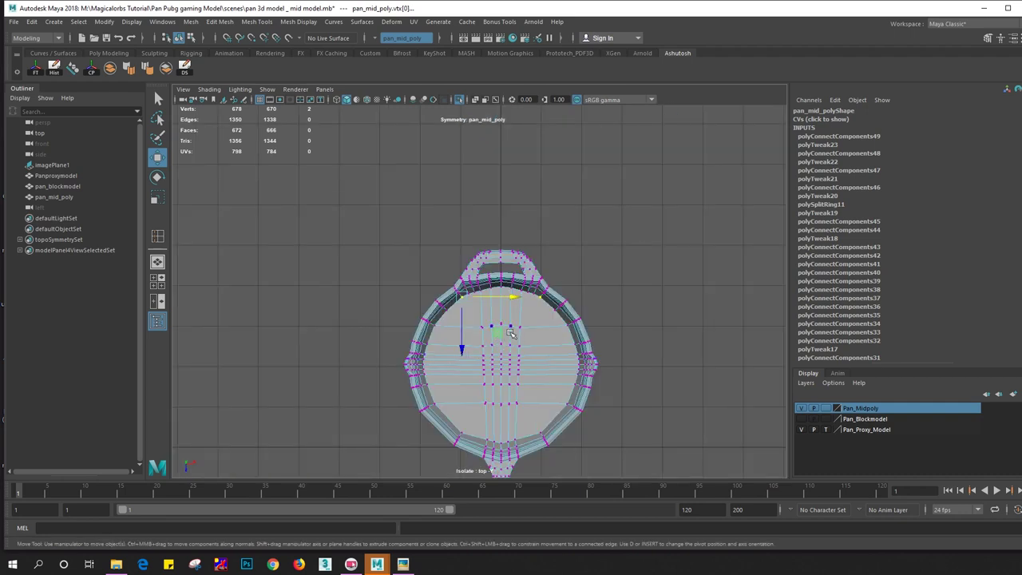
pyautogui.scroll(6, 598, 253)
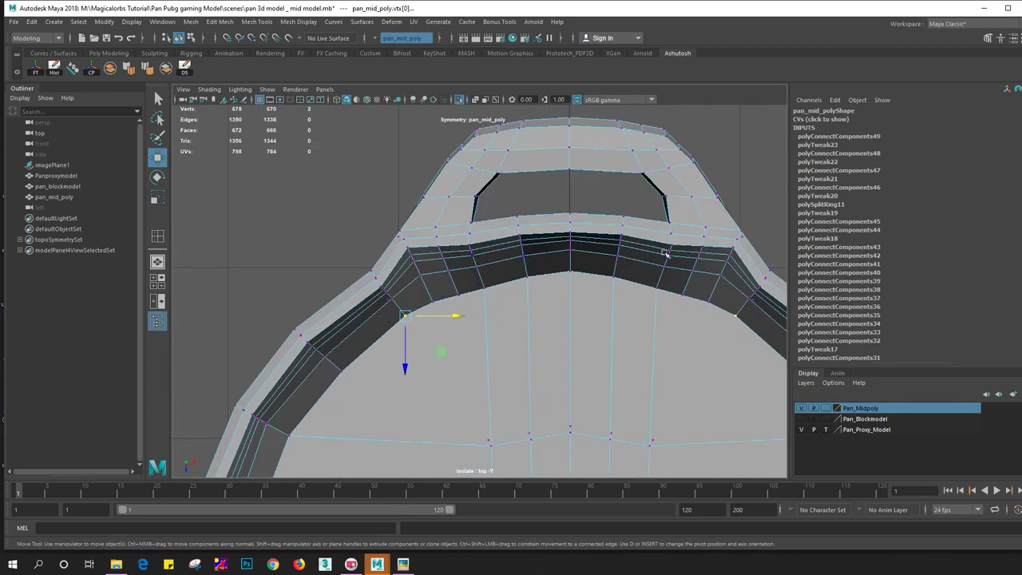
# Push the handle-to-rim joint vertices slightly down and select more band and left-rim vertices
pyautogui.moveTo(416, 267)
pyautogui.mouseDown()
pyautogui.moveTo(409, 275)
pyautogui.moveTo(437, 256)
pyautogui.mouseUp()
pyautogui.moveTo(413, 287); pyautogui.dragTo(413, 291)
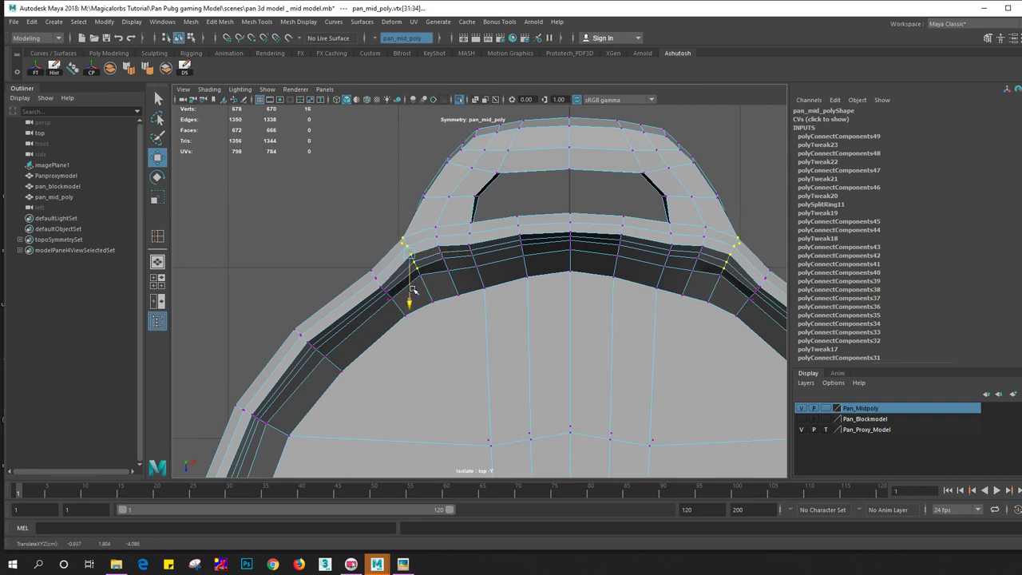
pyautogui.moveTo(353, 258)
pyautogui.mouseDown()
pyautogui.moveTo(395, 305)
pyautogui.moveTo(379, 318)
pyautogui.mouseUp()
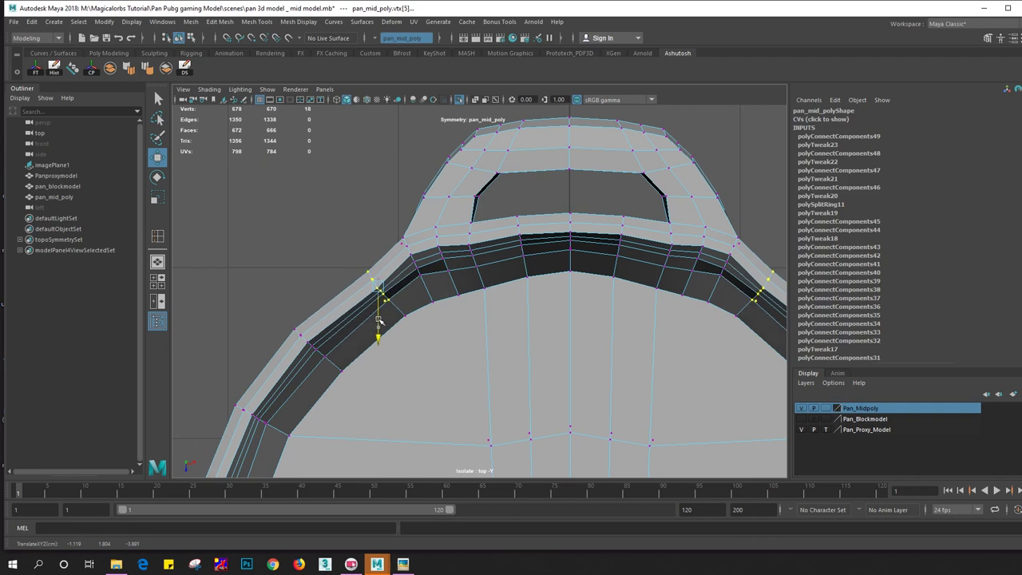
pyautogui.moveTo(293, 318); pyautogui.dragTo(335, 369)
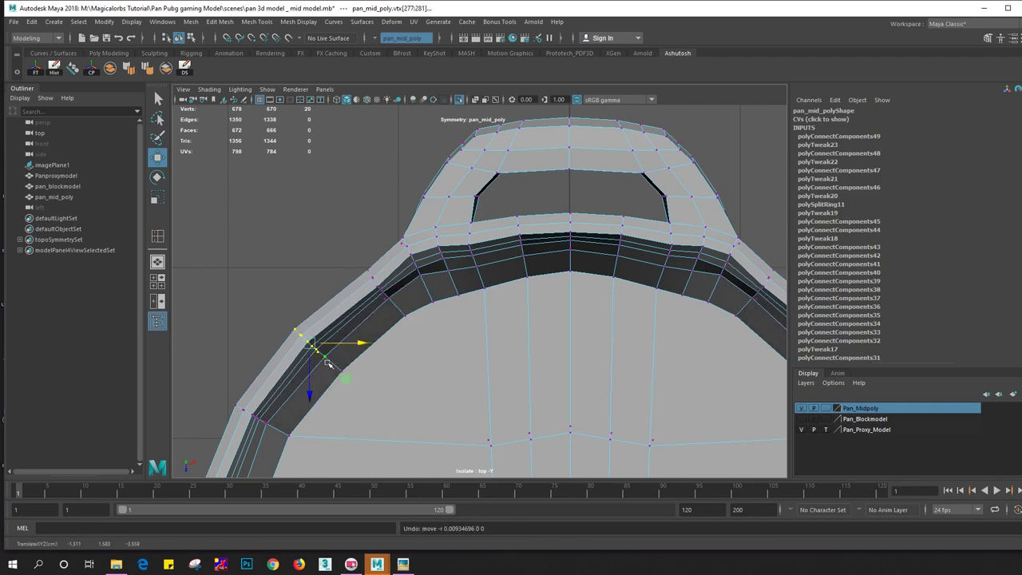
# Adjust vertex rows down the left rim and near the lower handle joint, undoing unwanted moves
pyautogui.keyDown('alt'); pyautogui.moveTo(267, 395); pyautogui.dragTo(380, 305, button='middle'); pyautogui.keyUp('alt')
pyautogui.moveTo(383, 354); pyautogui.dragTo(391, 331)
pyautogui.hotkey('ctrl', 'z')
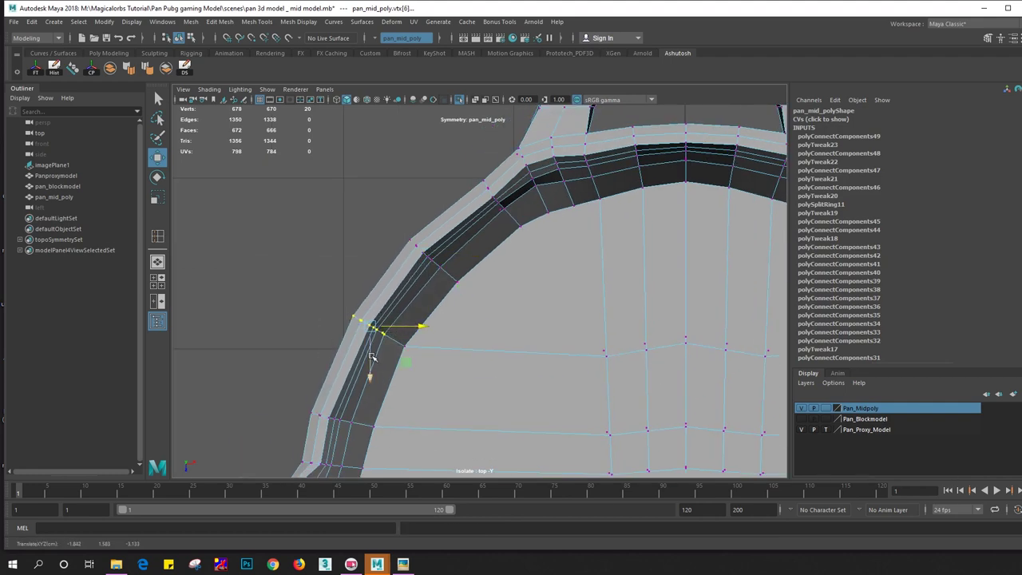
pyautogui.press('a')
pyautogui.scroll(3, 399, 354)
pyautogui.scroll(3, 400, 354)
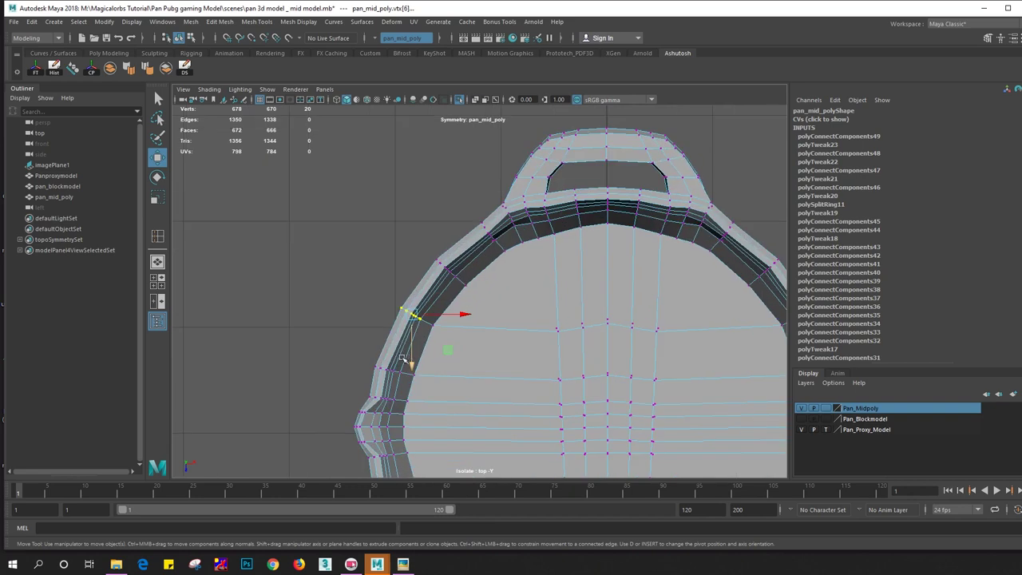
pyautogui.moveTo(390, 375); pyautogui.dragTo(410, 373)
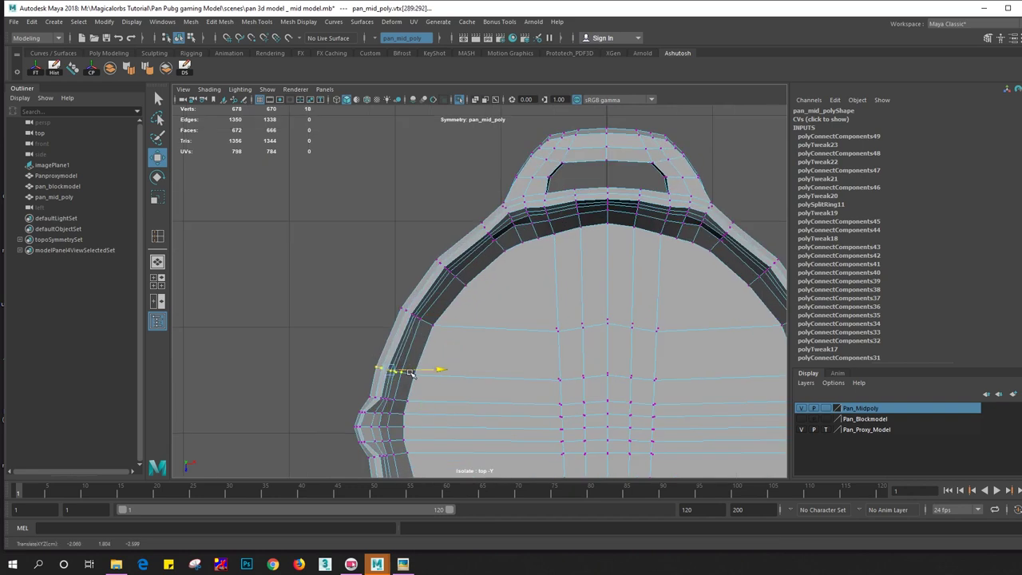
pyautogui.keyDown('alt'); pyautogui.moveTo(388, 397); pyautogui.dragTo(385, 331, button='middle'); pyautogui.keyUp('alt')
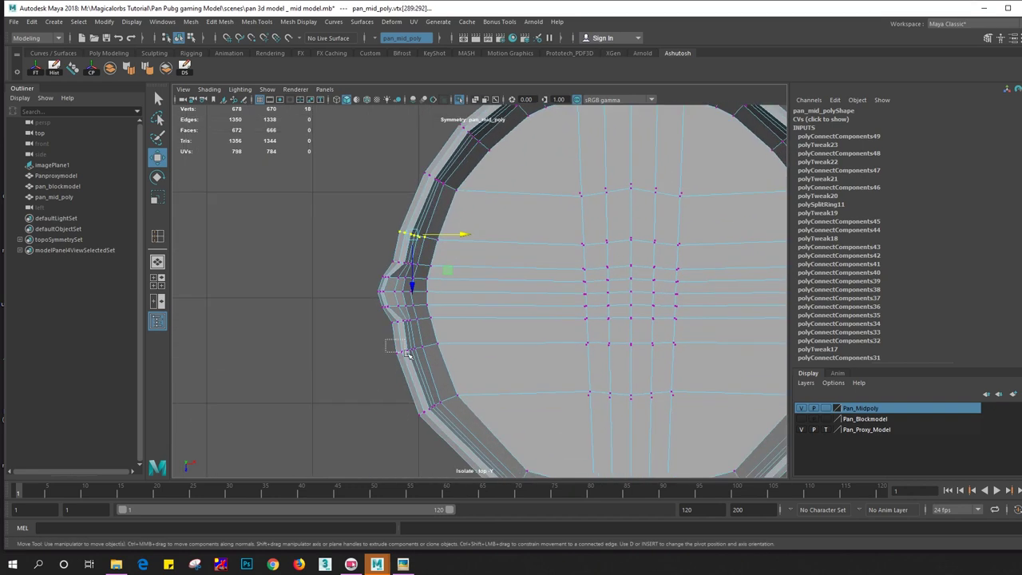
pyautogui.moveTo(407, 354); pyautogui.dragTo(423, 364)
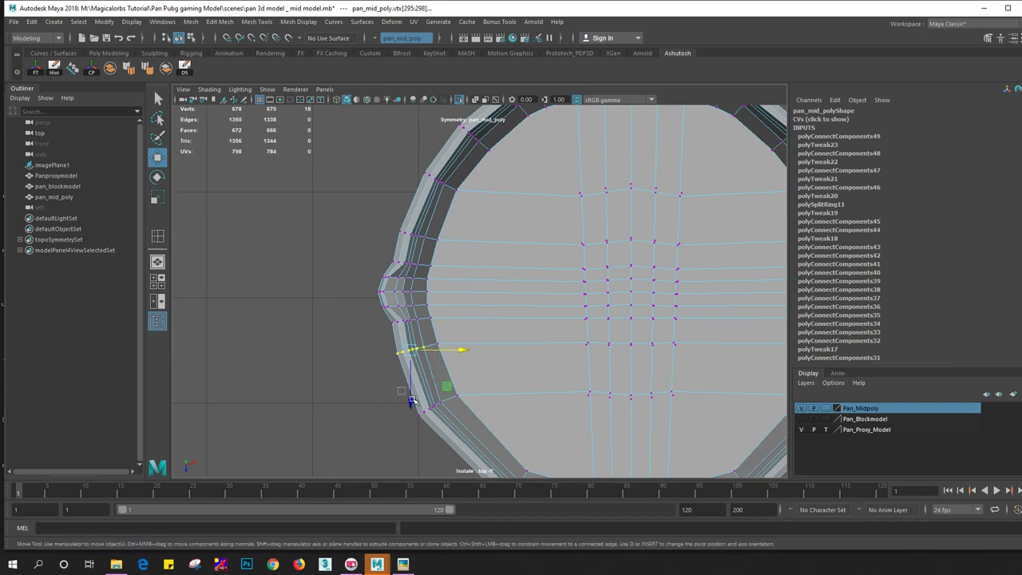
pyautogui.hotkey('ctrl', 'z')
pyautogui.hotkey('ctrl', 'z')
pyautogui.hotkey('ctrl', 'z')
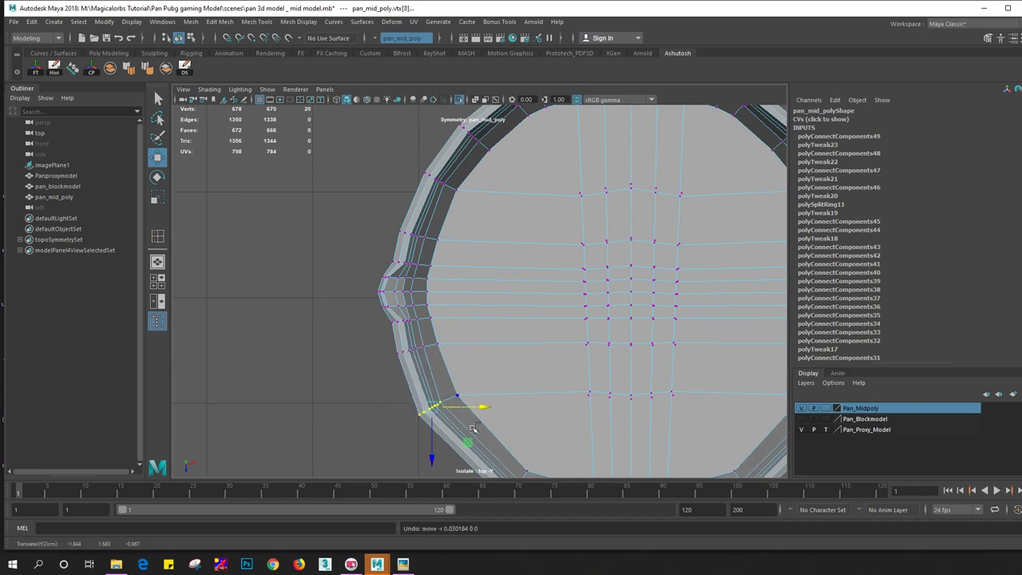
pyautogui.keyDown('alt'); pyautogui.moveTo(473, 429); pyautogui.dragTo(491, 299, button='middle'); pyautogui.keyUp('alt')
pyautogui.moveTo(531, 351); pyautogui.dragTo(510, 384)
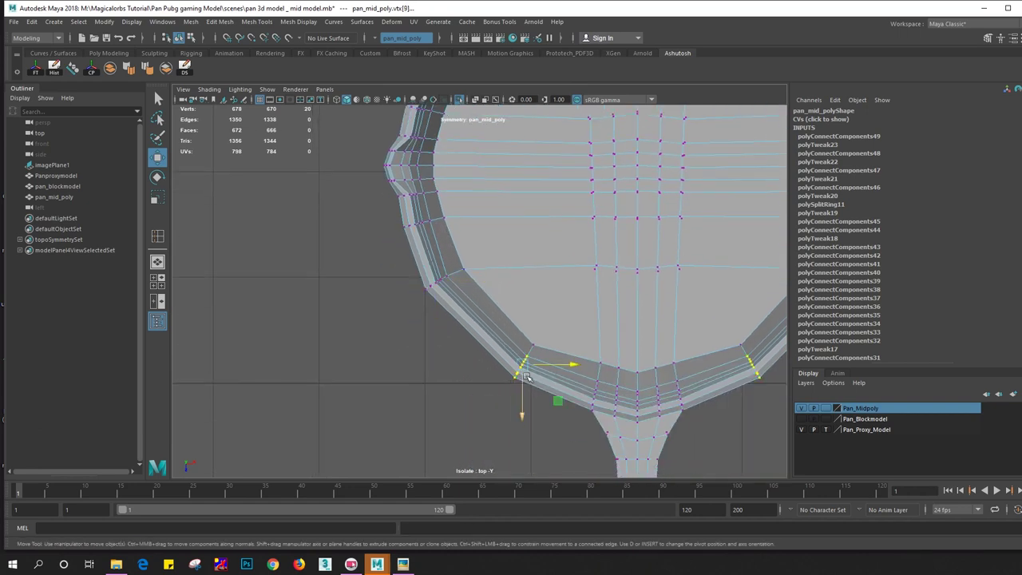
# Return pan_mid_poly to object mode and orbit the view
pyautogui.press('F8')
pyautogui.keyDown('alt'); pyautogui.moveTo(485, 336); pyautogui.dragTo(376, 324, button='middle'); pyautogui.keyUp('alt')
pyautogui.moveTo(376, 324)
pyautogui.keyDown('alt'); pyautogui.mouseDown()
pyautogui.moveTo(429, 299)
pyautogui.moveTo(448, 269)
pyautogui.moveTo(365, 247)
pyautogui.mouseUp(); pyautogui.keyUp('alt')
pyautogui.press('space')
# Switch to the perspective view, select pan_mid_poly and frame it close to the handle
pyautogui.rightClick(365, 247)
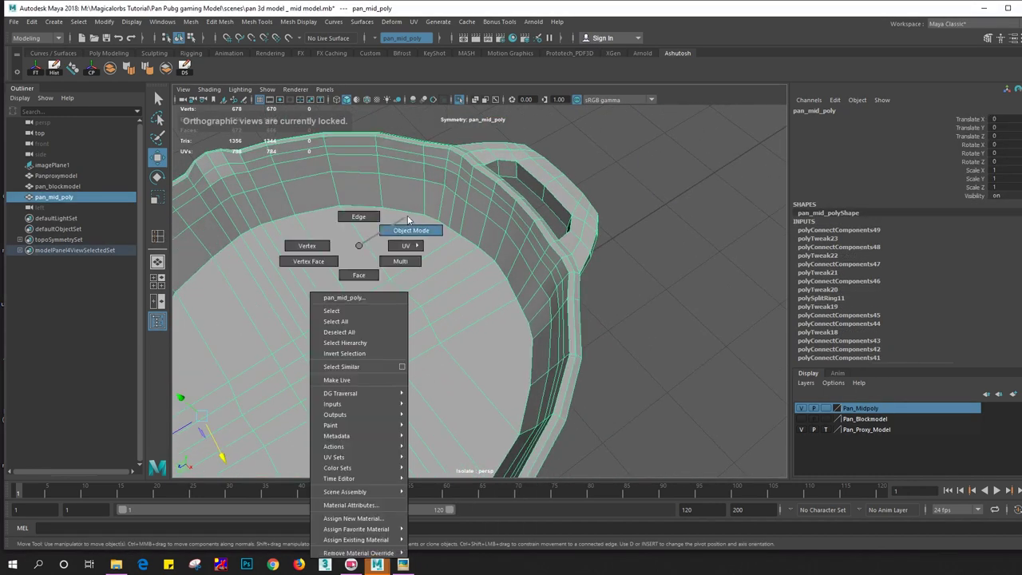
pyautogui.click(594, 345)
pyautogui.click(577, 345)
pyautogui.press('f')
pyautogui.moveTo(488, 346)
pyautogui.keyDown('alt'); pyautogui.mouseDown()
pyautogui.moveTo(532, 327)
pyautogui.moveTo(533, 353)
pyautogui.mouseUp(); pyautogui.keyUp('alt')
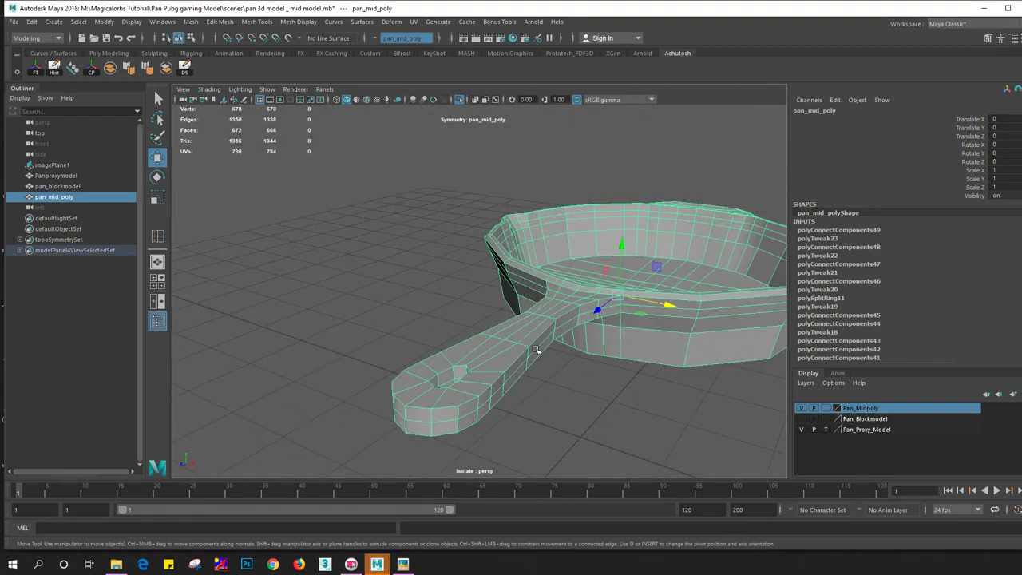
pyautogui.moveTo(533, 353)
pyautogui.keyDown('alt'); pyautogui.mouseDown(button='right')
pyautogui.moveTo(493, 381)
pyautogui.moveTo(523, 260)
pyautogui.mouseUp(button='right'); pyautogui.keyUp('alt')
pyautogui.scroll(2, 519, 355)
pyautogui.scroll(3, 519, 355)
pyautogui.scroll(3, 519, 356)
# Select edges on the pan's lower side and interior centre, undoing an unwanted edge move
pyautogui.click(501, 374)
pyautogui.keyDown('shift'); pyautogui.click(593, 364); pyautogui.keyUp('shift')
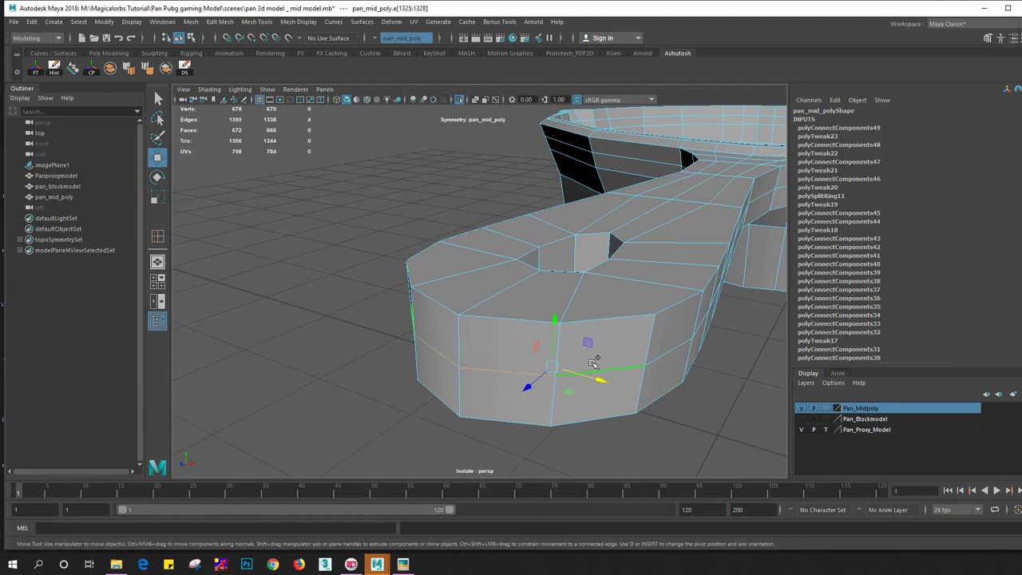
pyautogui.moveTo(594, 361)
pyautogui.keyDown('alt'); pyautogui.mouseDown()
pyautogui.moveTo(504, 378)
pyautogui.moveTo(450, 377)
pyautogui.moveTo(451, 363)
pyautogui.mouseUp(); pyautogui.keyUp('alt')
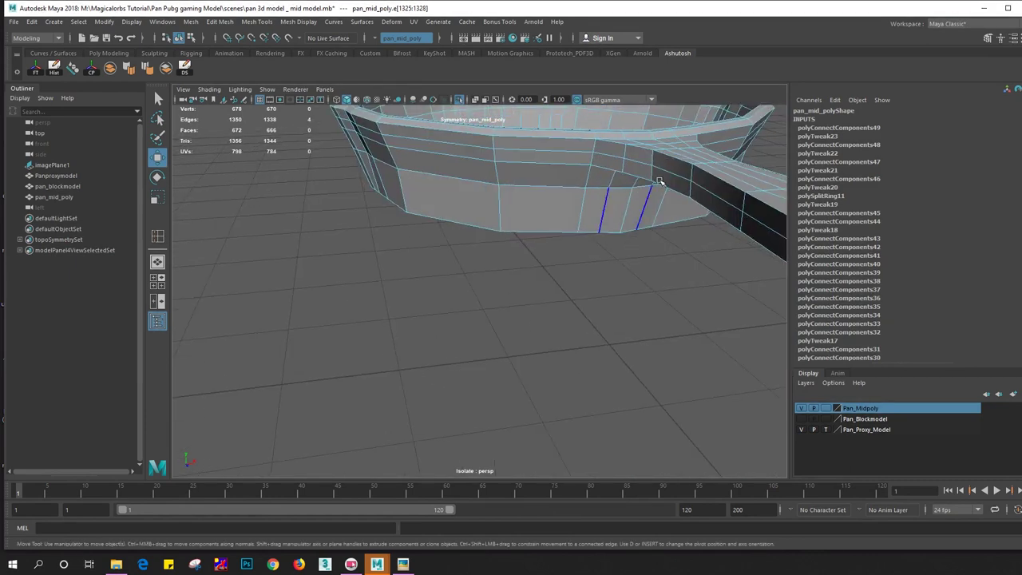
pyautogui.press('f')
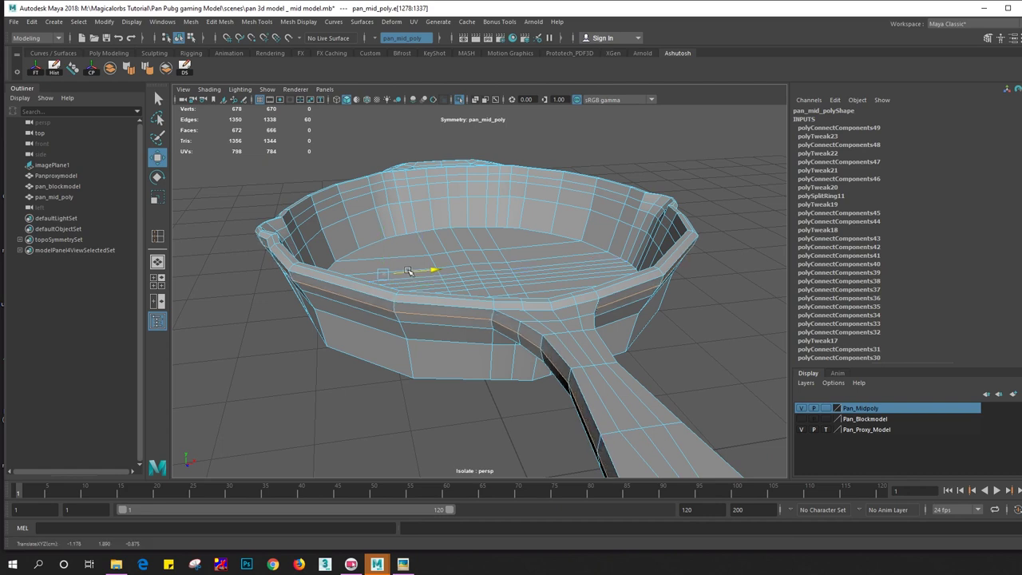
pyautogui.moveTo(411, 271)
pyautogui.keyDown('alt'); pyautogui.mouseDown()
pyautogui.moveTo(487, 262)
pyautogui.moveTo(498, 325)
pyautogui.mouseUp(); pyautogui.keyUp('alt')
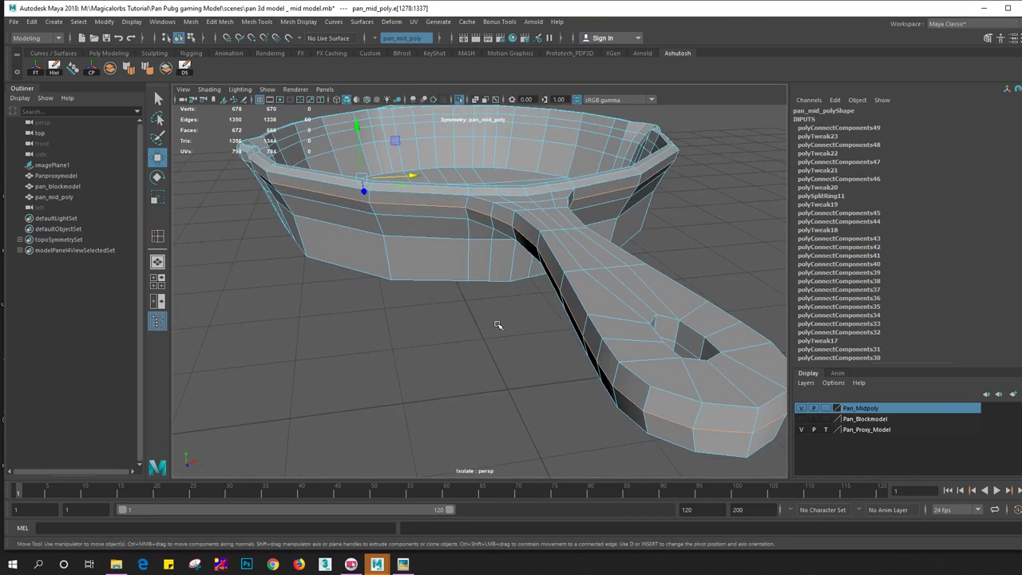
pyautogui.moveTo(399, 300)
pyautogui.keyDown('alt'); pyautogui.mouseDown()
pyautogui.moveTo(599, 304)
pyautogui.moveTo(495, 349)
pyautogui.mouseUp(); pyautogui.keyUp('alt')
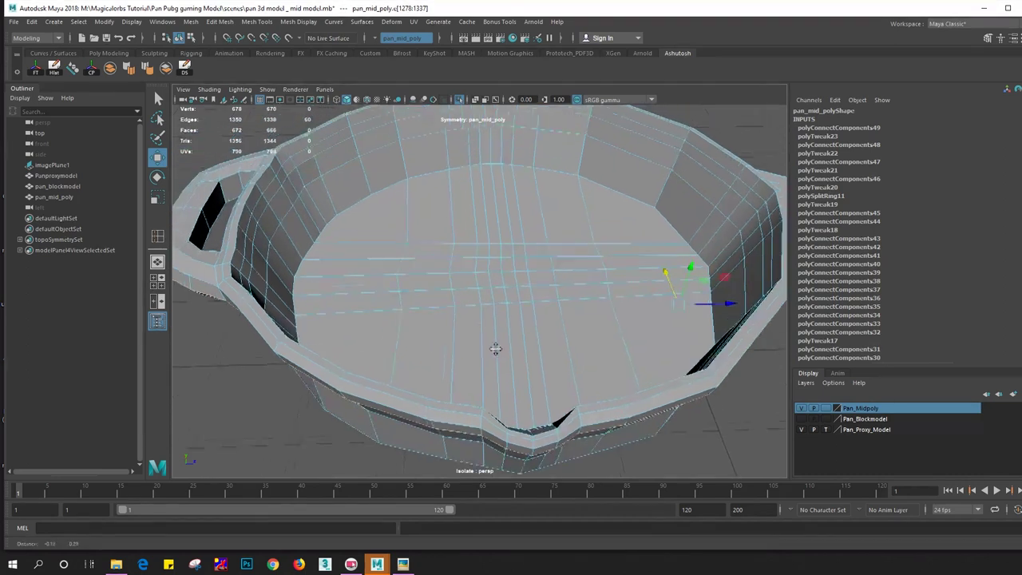
pyautogui.click(502, 349)
pyautogui.moveTo(417, 336)
pyautogui.keyDown('alt'); pyautogui.mouseDown()
pyautogui.moveTo(463, 308)
pyautogui.moveTo(411, 317)
pyautogui.moveTo(468, 312)
pyautogui.mouseUp(); pyautogui.keyUp('alt')
pyautogui.hotkey('ctrl', 'z')
# Raise two matching rim edges up the back wall and select front band edges
pyautogui.click(546, 204)
pyautogui.moveTo(546, 200); pyautogui.dragTo(561, 168, button='middle')
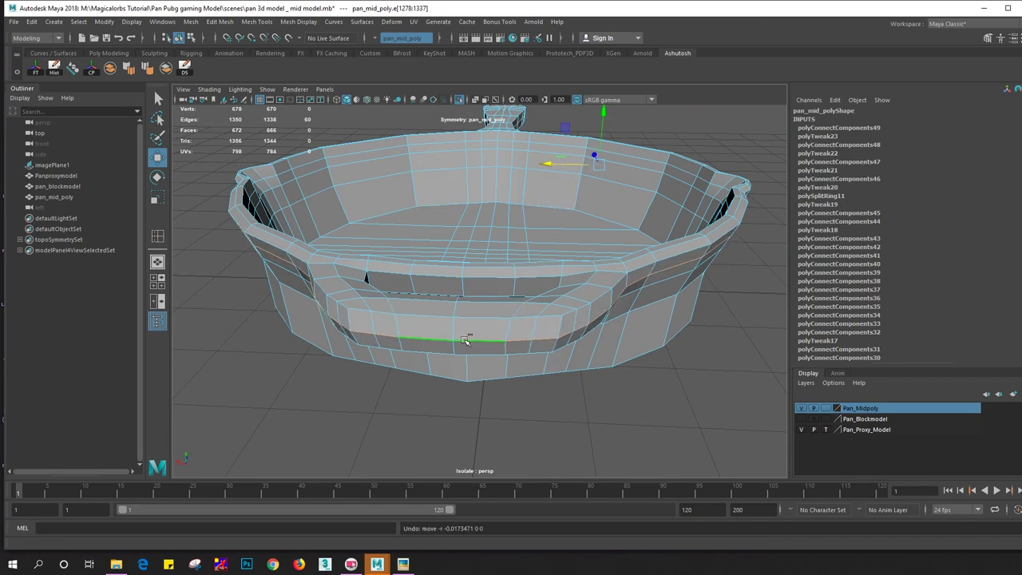
pyautogui.click(562, 326)
pyautogui.keyDown('alt'); pyautogui.moveTo(565, 325); pyautogui.dragTo(493, 307); pyautogui.keyUp('alt')
pyautogui.click(493, 307)
# Remove the edges near the handle from the selection and select the handle end's bottom edges
pyautogui.keyDown('ctrl'); pyautogui.click(275, 257); pyautogui.keyUp('ctrl')
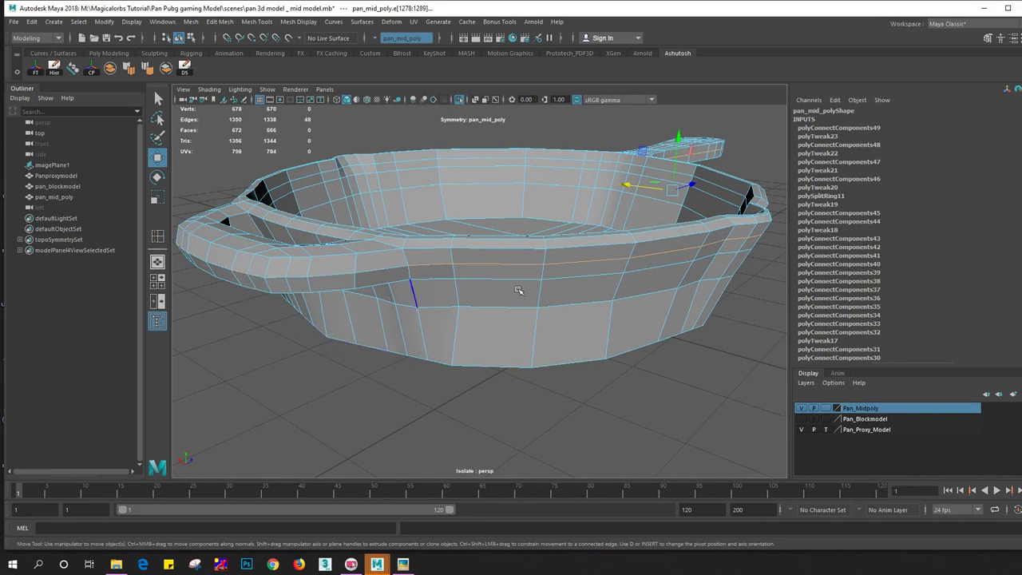
pyautogui.keyDown('ctrl'); pyautogui.click(240, 276); pyautogui.keyUp('ctrl')
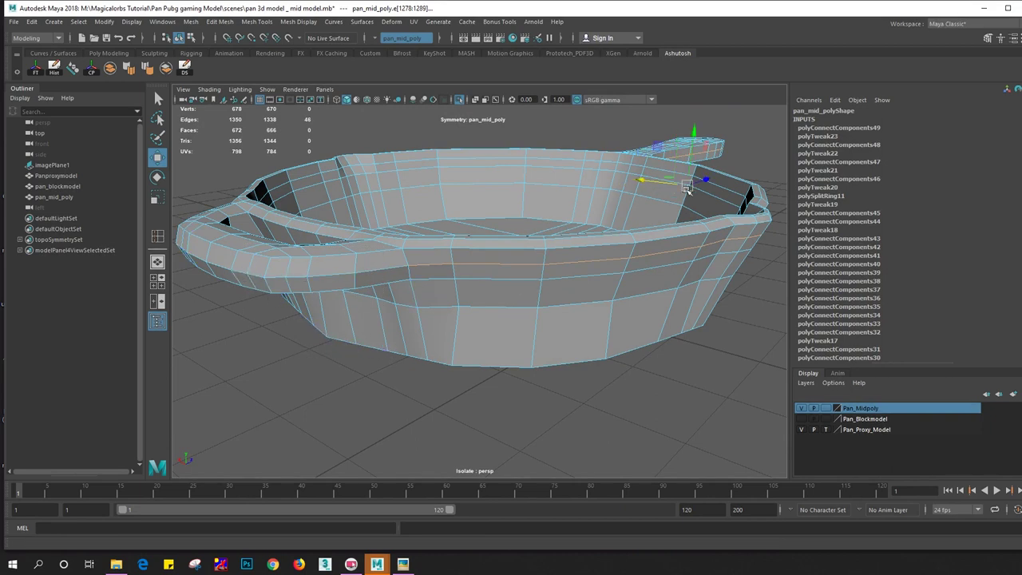
pyautogui.moveTo(673, 182)
pyautogui.keyDown('alt'); pyautogui.mouseDown()
pyautogui.moveTo(465, 253)
pyautogui.moveTo(474, 245)
pyautogui.moveTo(594, 258)
pyautogui.moveTo(622, 220)
pyautogui.moveTo(552, 228)
pyautogui.moveTo(447, 301)
pyautogui.moveTo(433, 334)
pyautogui.moveTo(489, 454)
pyautogui.mouseUp(); pyautogui.keyUp('alt')
pyautogui.click(431, 304)
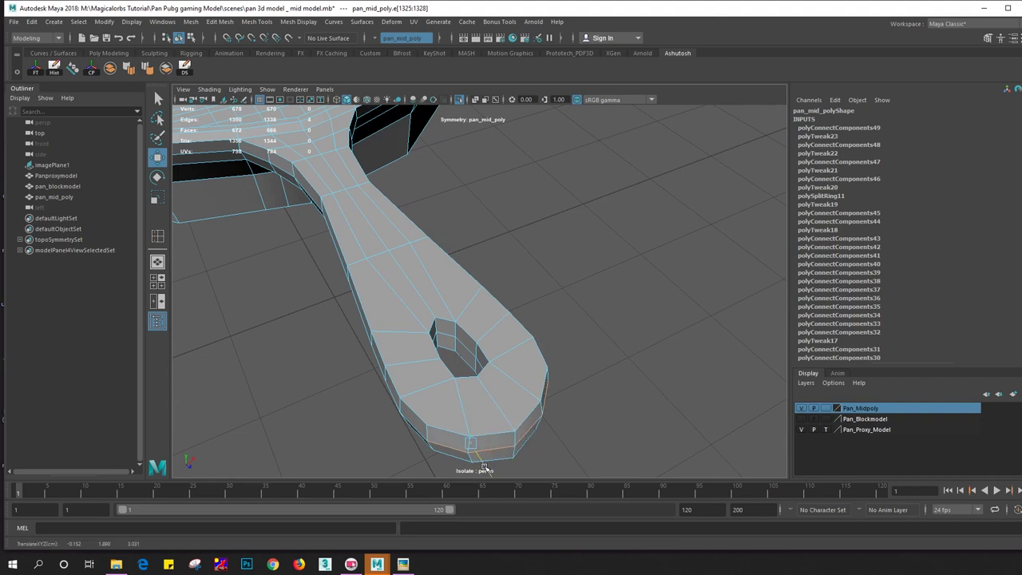
# Nudge the selected handle-end edges, then return to object mode and reselect the pan
pyautogui.moveTo(484, 469); pyautogui.dragTo(491, 376, button='middle')
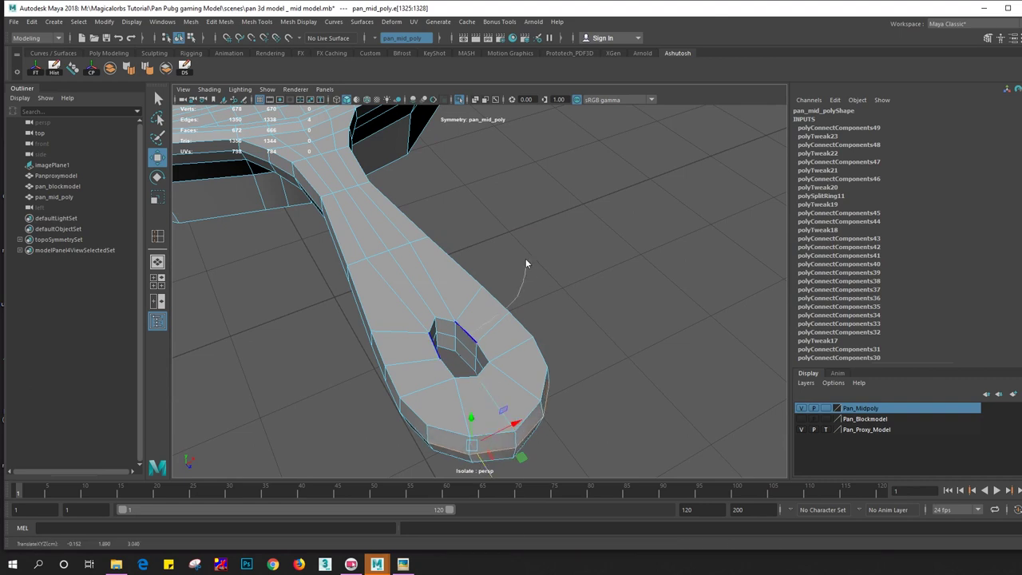
pyautogui.press('F8')
pyautogui.click(575, 279)
pyautogui.click(476, 348)
pyautogui.scroll(5, 459, 344)
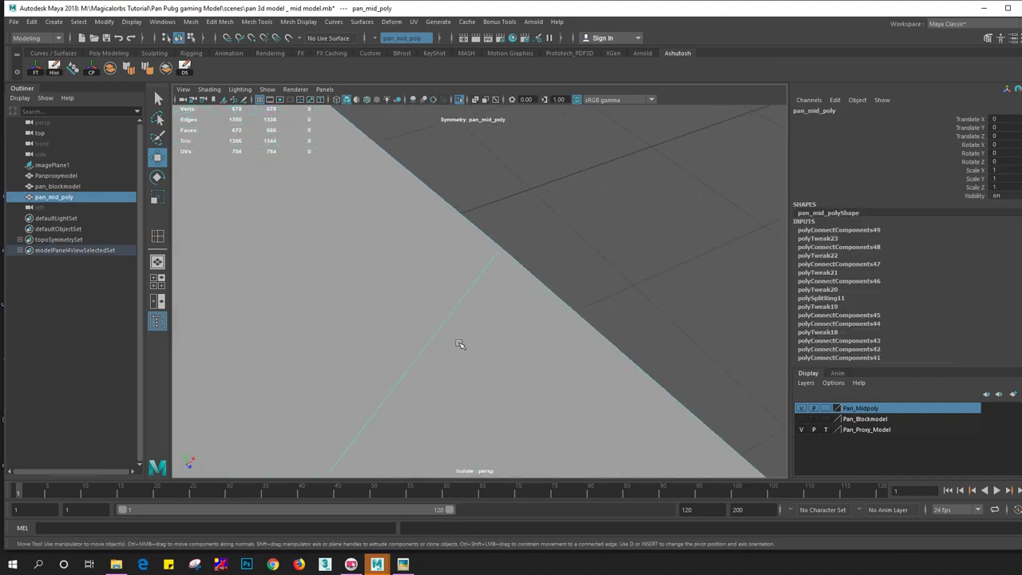
pyautogui.scroll(-5, 459, 344)
# Move the hexagonal hole's edge loop outward and scale it up to widen the hole
pyautogui.moveTo(470, 256); pyautogui.dragTo(470, 228, button='right')
pyautogui.click(470, 319)
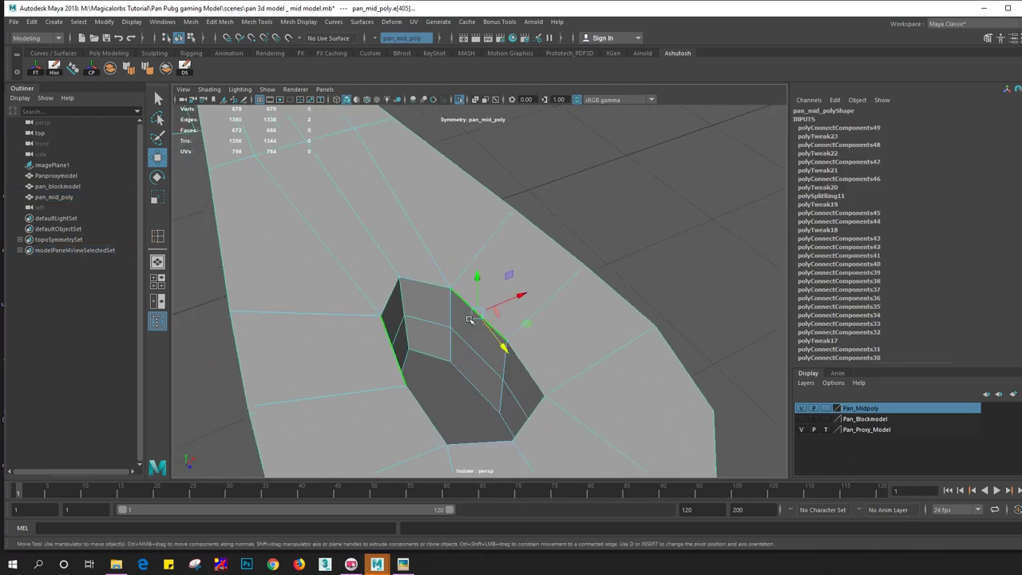
pyautogui.doubleClick(427, 283)
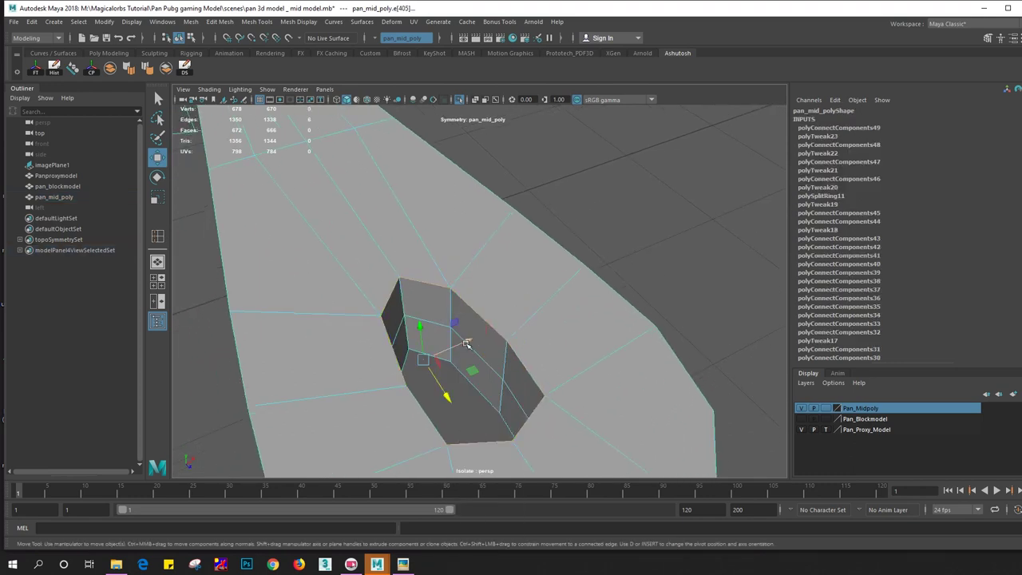
pyautogui.moveTo(467, 344); pyautogui.dragTo(432, 366)
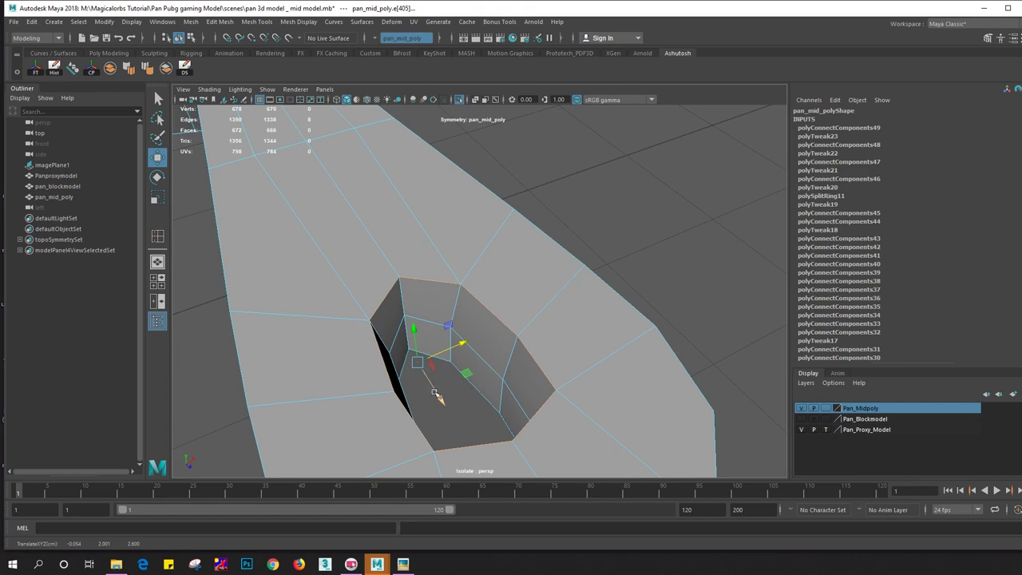
pyautogui.press('e')
pyautogui.press('r')
pyautogui.moveTo(440, 393)
pyautogui.mouseDown()
pyautogui.moveTo(445, 407)
pyautogui.moveTo(463, 297)
pyautogui.moveTo(459, 344)
pyautogui.moveTo(456, 184)
pyautogui.mouseUp()
# Raise the hole's top edges and nudge a single hole edge into place
pyautogui.click(458, 199)
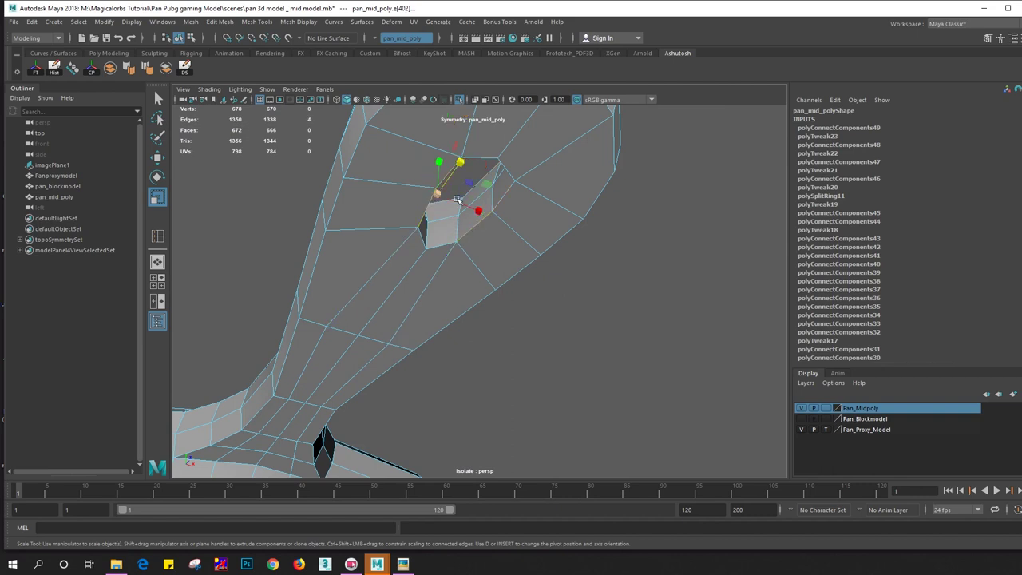
pyautogui.press('w')
pyautogui.doubleClick(479, 158)
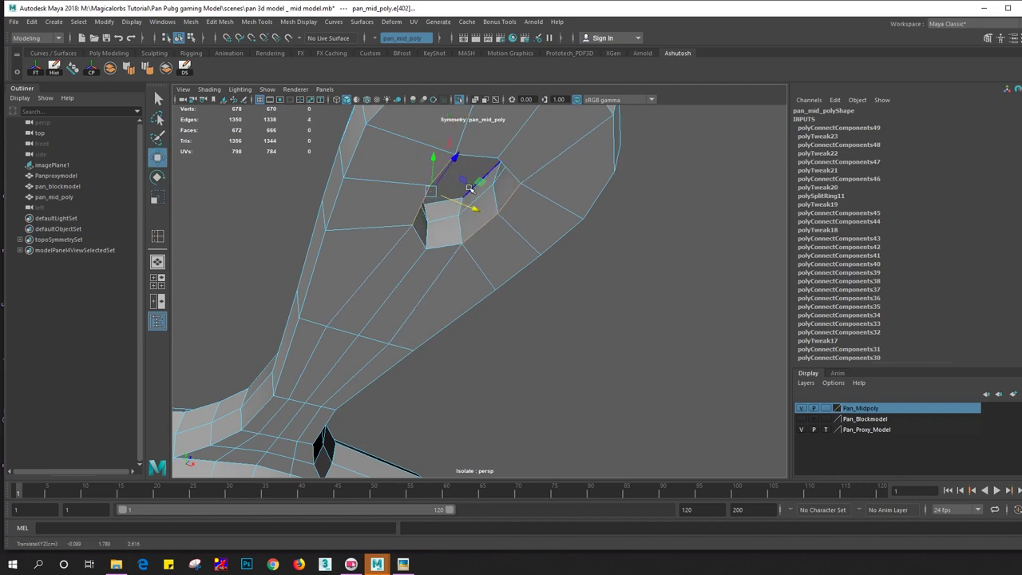
pyautogui.keyDown('shift'); pyautogui.moveTo(480, 159); pyautogui.dragTo(495, 136); pyautogui.keyUp('shift')
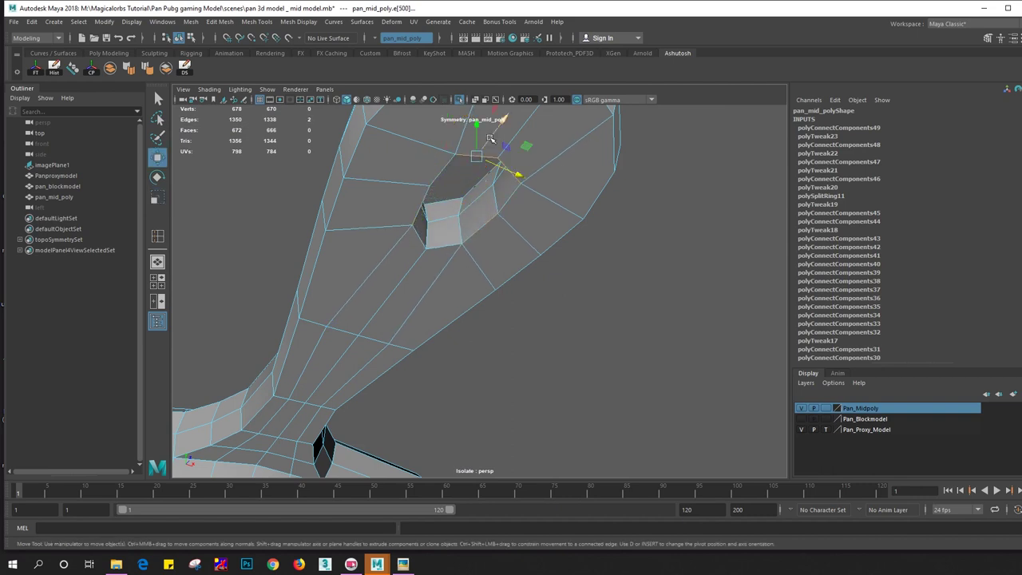
pyautogui.click(425, 232)
pyautogui.moveTo(434, 212); pyautogui.dragTo(427, 228)
# Return to object mode, orbit around the handle and preview the pan smoothed
pyautogui.press('F8')
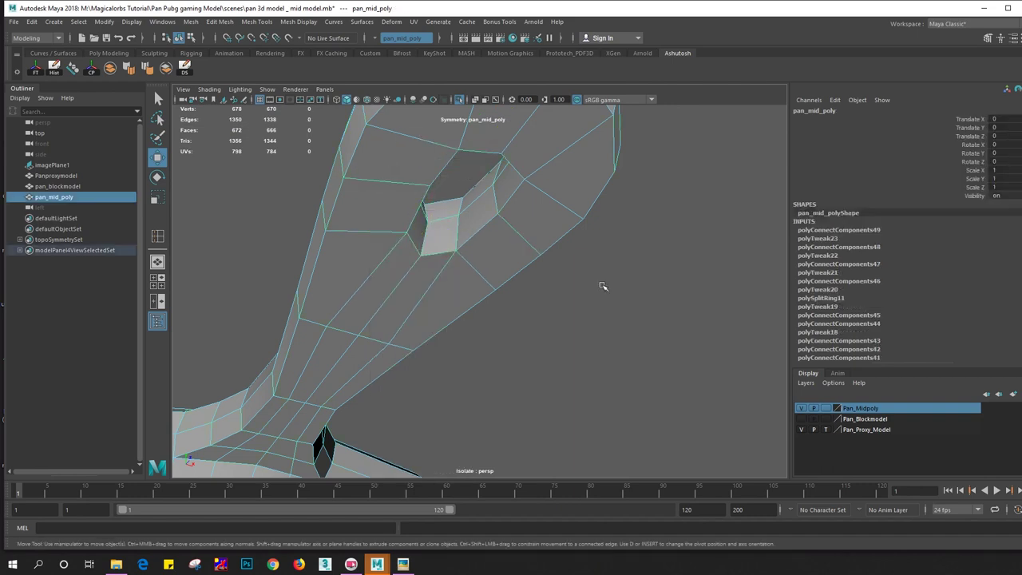
pyautogui.click(603, 286)
pyautogui.keyDown('alt'); pyautogui.moveTo(603, 286); pyautogui.dragTo(516, 359); pyautogui.keyUp('alt')
pyautogui.click(424, 210)
pyautogui.moveTo(424, 210)
pyautogui.keyDown('alt'); pyautogui.mouseDown()
pyautogui.moveTo(497, 279)
pyautogui.moveTo(591, 280)
pyautogui.mouseUp(); pyautogui.keyUp('alt')
pyautogui.press('3')
pyautogui.scroll(-3, 514, 290)
# Reselect the pan, turn off the smoothed preview, and switch to edge mode
pyautogui.rightClick(403, 250)
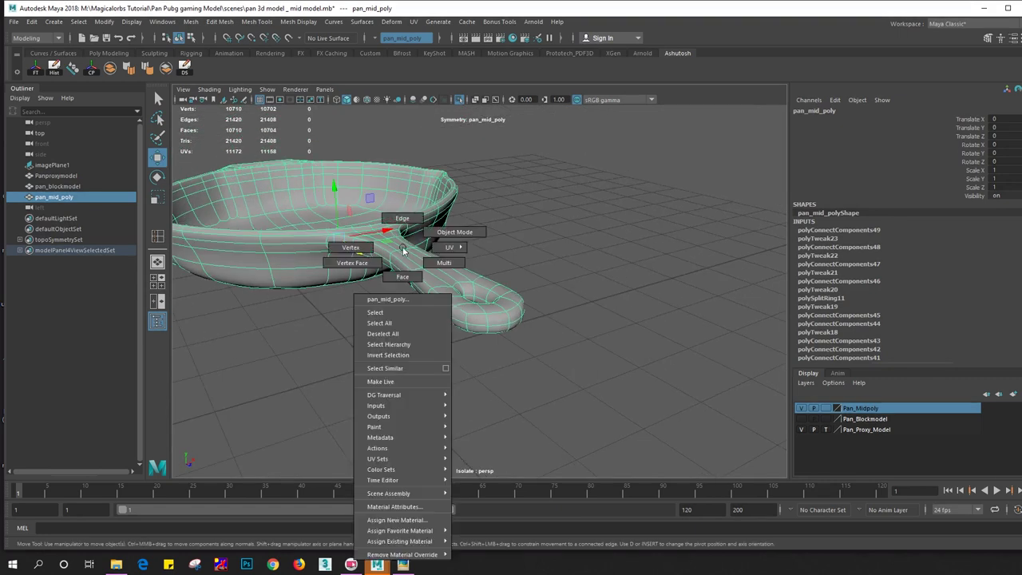
pyautogui.click(403, 250)
pyautogui.keyDown('alt'); pyautogui.moveTo(404, 250); pyautogui.dragTo(497, 235); pyautogui.keyUp('alt')
pyautogui.scroll(3, 548, 235)
pyautogui.scroll(2, 519, 255)
pyautogui.scroll(2, 477, 286)
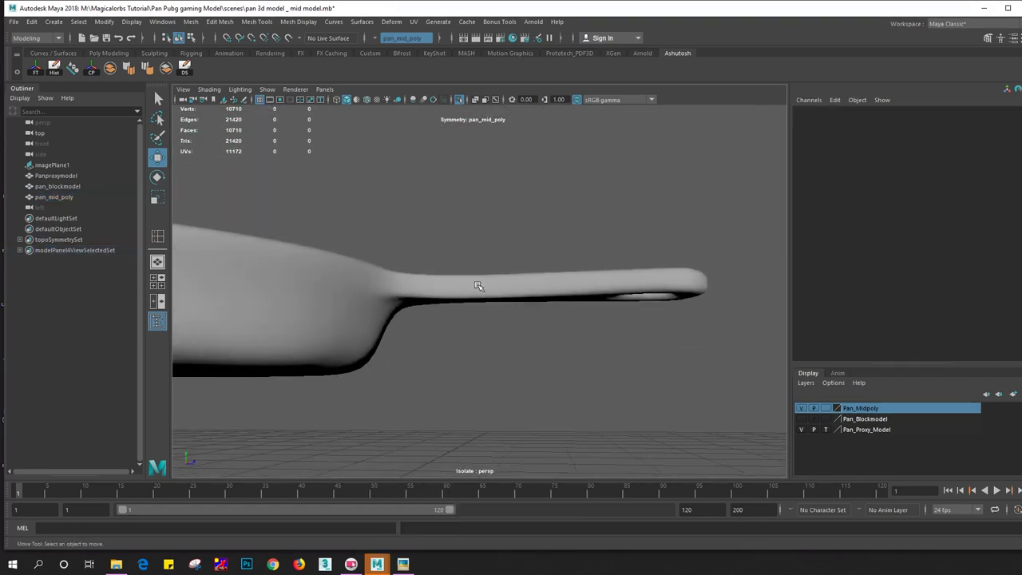
pyautogui.click(478, 286)
pyautogui.press('1')
pyautogui.scroll(3, 456, 284)
pyautogui.rightClick(438, 258)
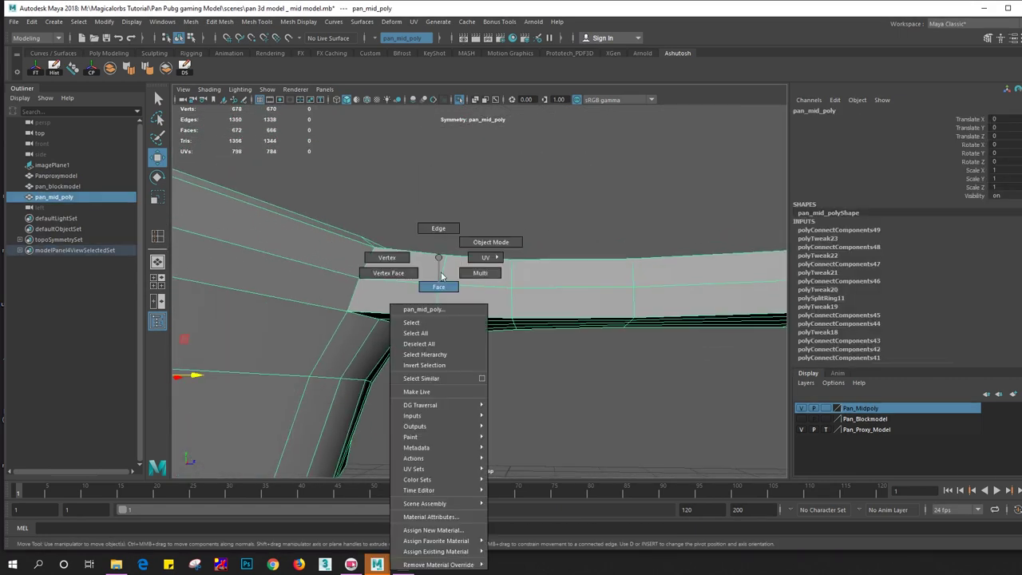
pyautogui.click(439, 229)
# Flatten the first handle edge loop vertically and make the next loop slightly taller
pyautogui.doubleClick(453, 257)
pyautogui.press('r')
pyautogui.moveTo(456, 251); pyautogui.dragTo(451, 259)
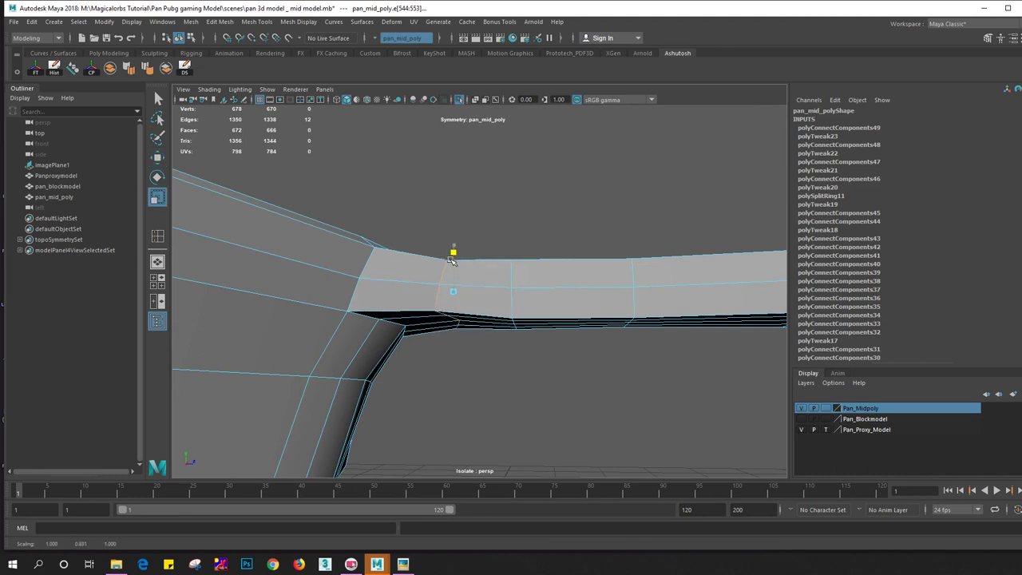
pyautogui.click(472, 288)
pyautogui.keyDown('shift'); pyautogui.click(441, 274); pyautogui.keyUp('shift')
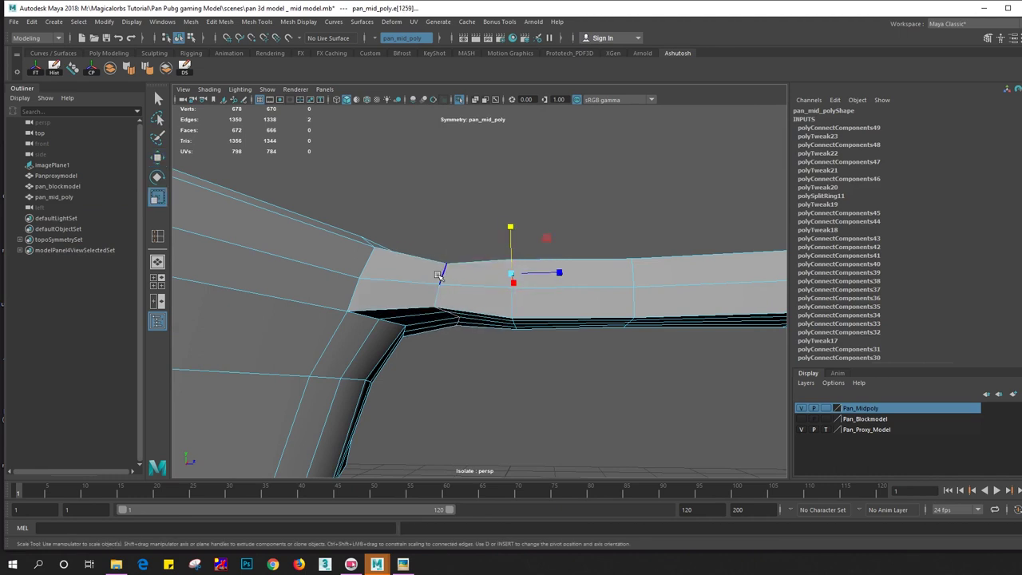
pyautogui.doubleClick(439, 275)
pyautogui.moveTo(453, 240); pyautogui.dragTo(513, 260)
# Thin the vertical handle edges along the handle's length to taper its thickness
pyautogui.click(509, 272)
pyautogui.keyDown('alt'); pyautogui.moveTo(512, 258); pyautogui.dragTo(435, 263, button='middle'); pyautogui.keyUp('alt')
pyautogui.click(550, 276)
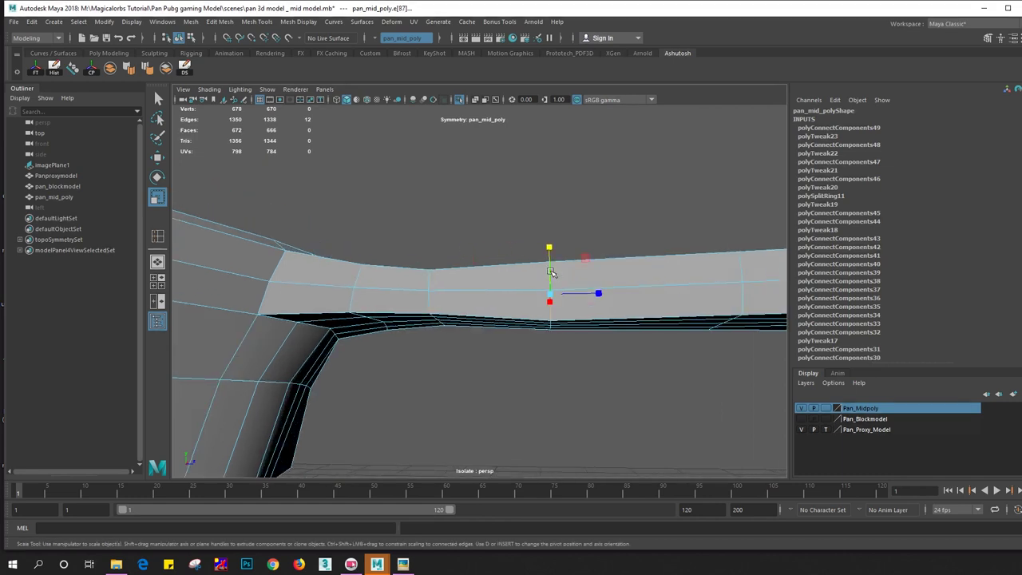
pyautogui.keyDown('alt'); pyautogui.moveTo(549, 266); pyautogui.dragTo(468, 290); pyautogui.keyUp('alt')
pyautogui.click(499, 276)
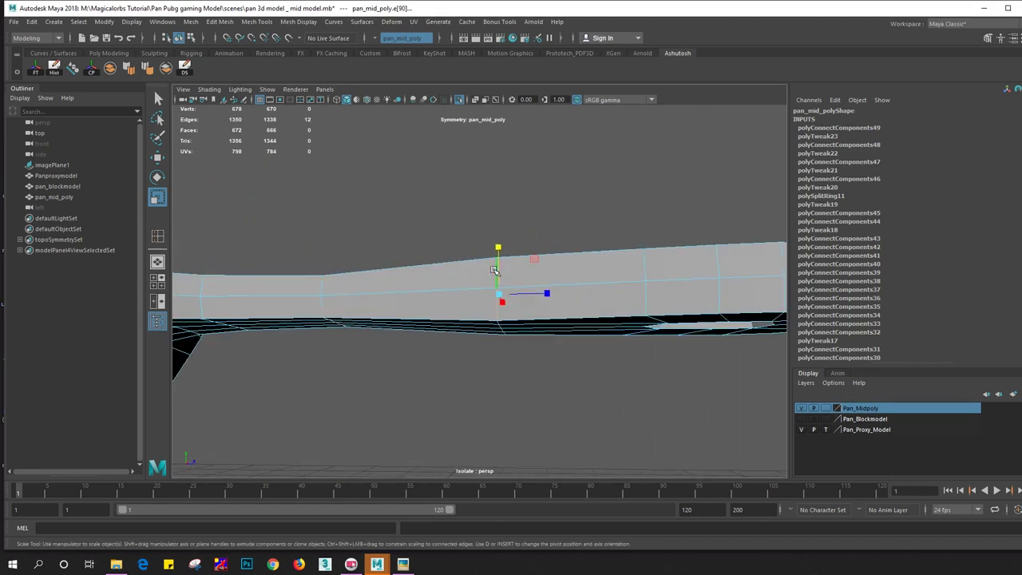
pyautogui.moveTo(499, 248); pyautogui.dragTo(499, 262)
pyautogui.scroll(-3, 671, 298)
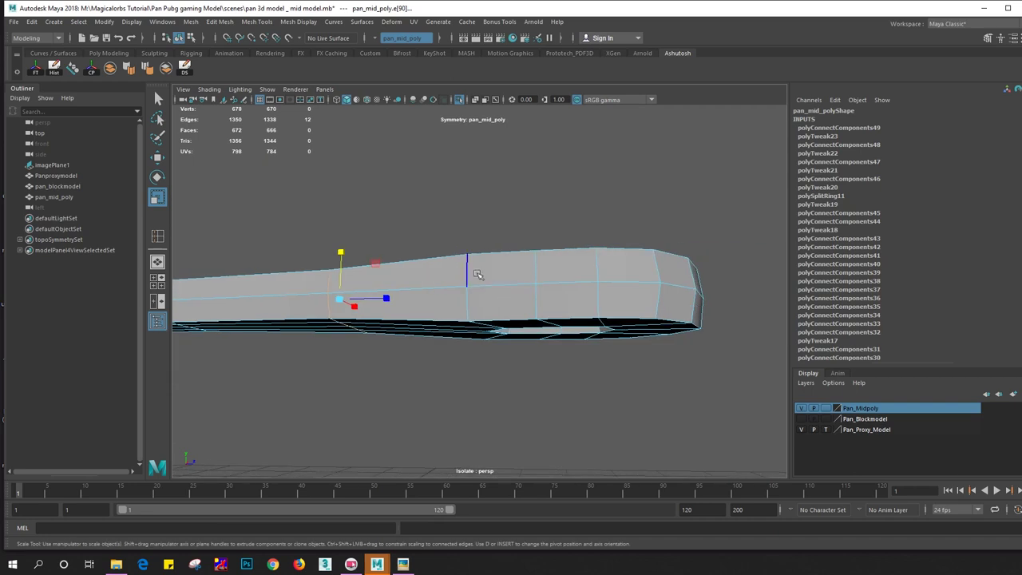
# Select edge loops toward the handle's tip, reshape the tip edges, and switch to side view
pyautogui.doubleClick(469, 281)
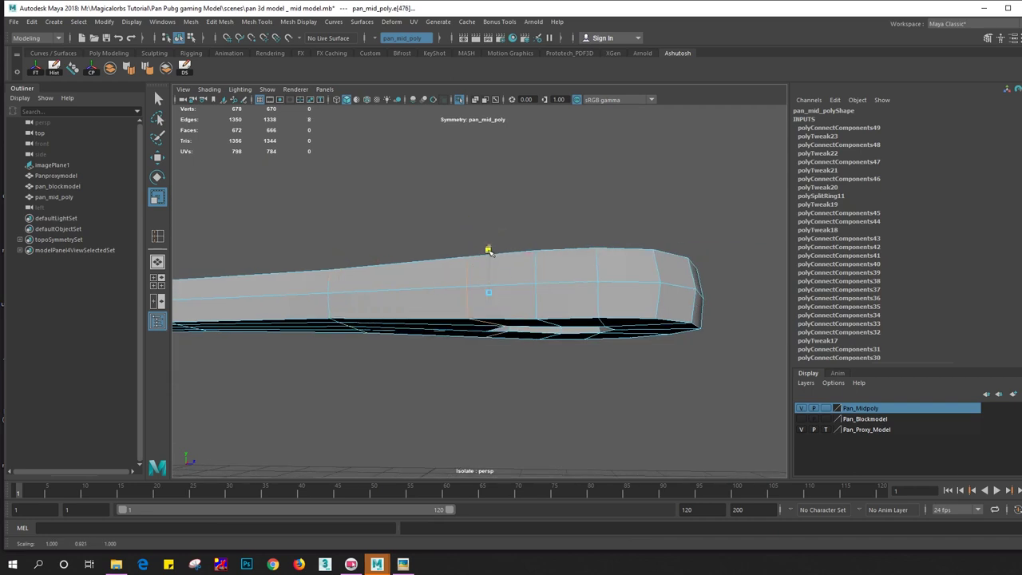
pyautogui.doubleClick(657, 247)
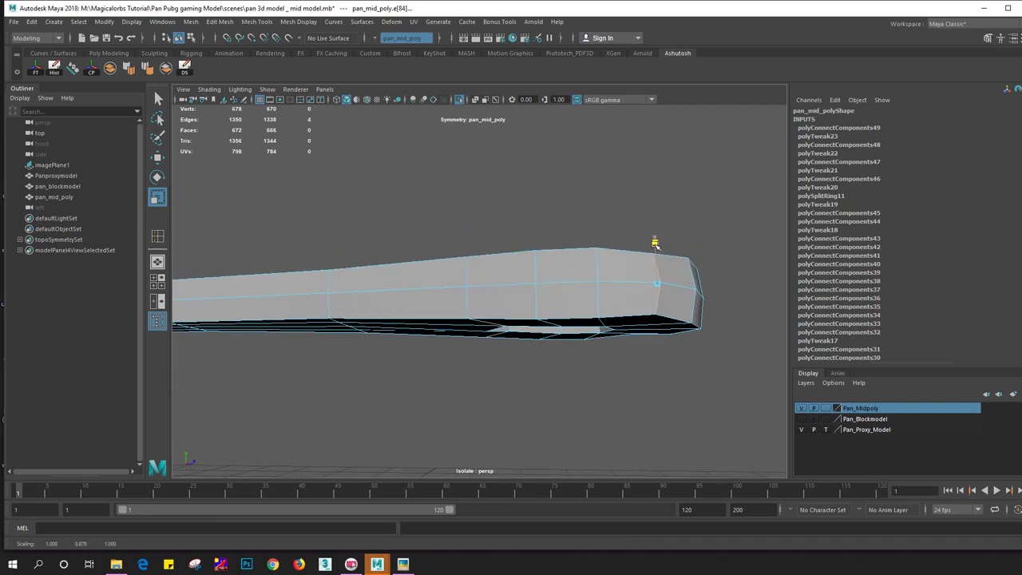
pyautogui.doubleClick(696, 293)
pyautogui.moveTo(700, 297)
pyautogui.keyDown('alt'); pyautogui.mouseDown()
pyautogui.moveTo(479, 336)
pyautogui.moveTo(498, 338)
pyautogui.mouseUp(); pyautogui.keyUp('alt')
pyautogui.doubleClick(471, 336)
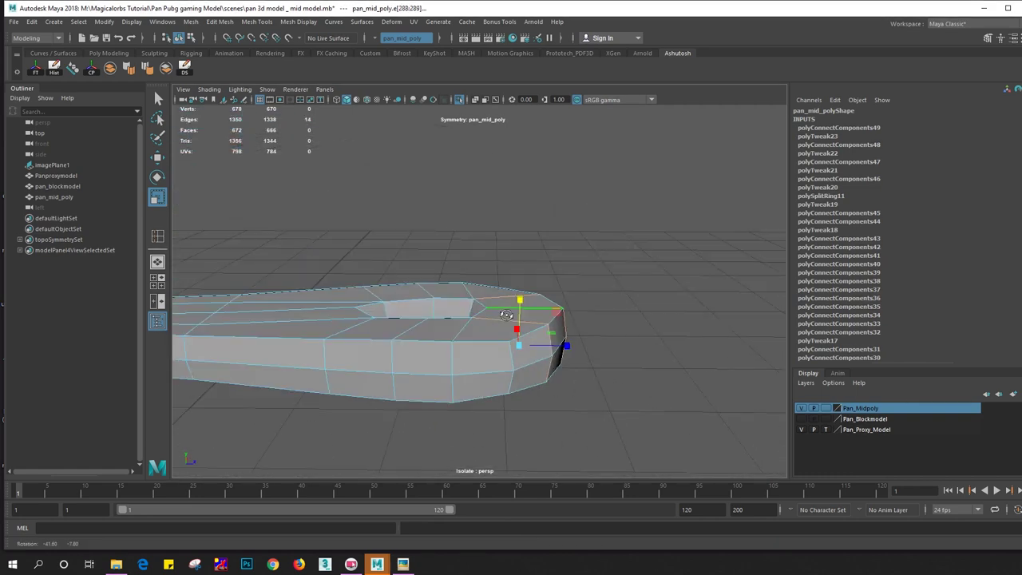
pyautogui.click(510, 350)
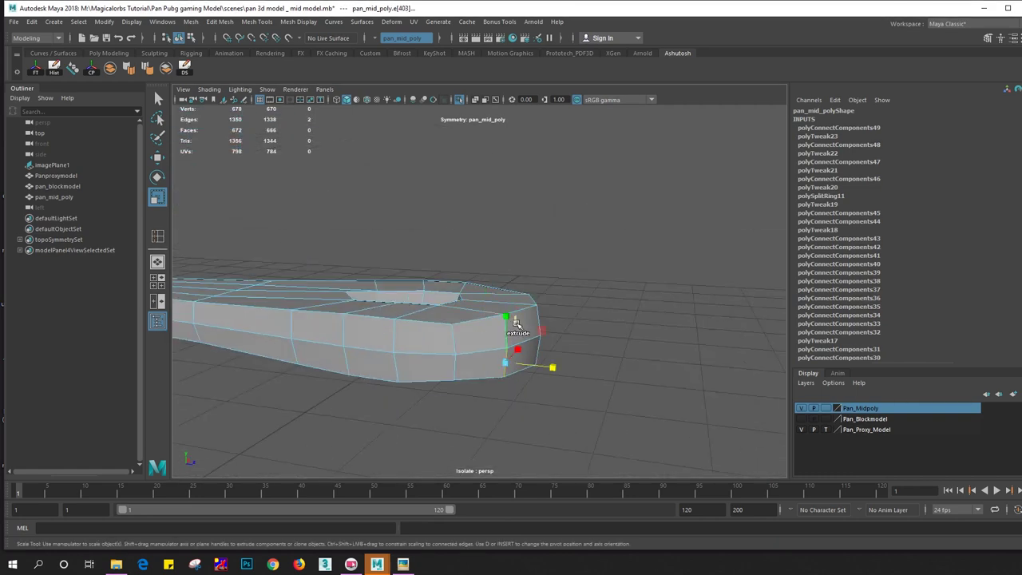
pyautogui.keyDown('alt'); pyautogui.moveTo(512, 330); pyautogui.dragTo(499, 352); pyautogui.keyUp('alt')
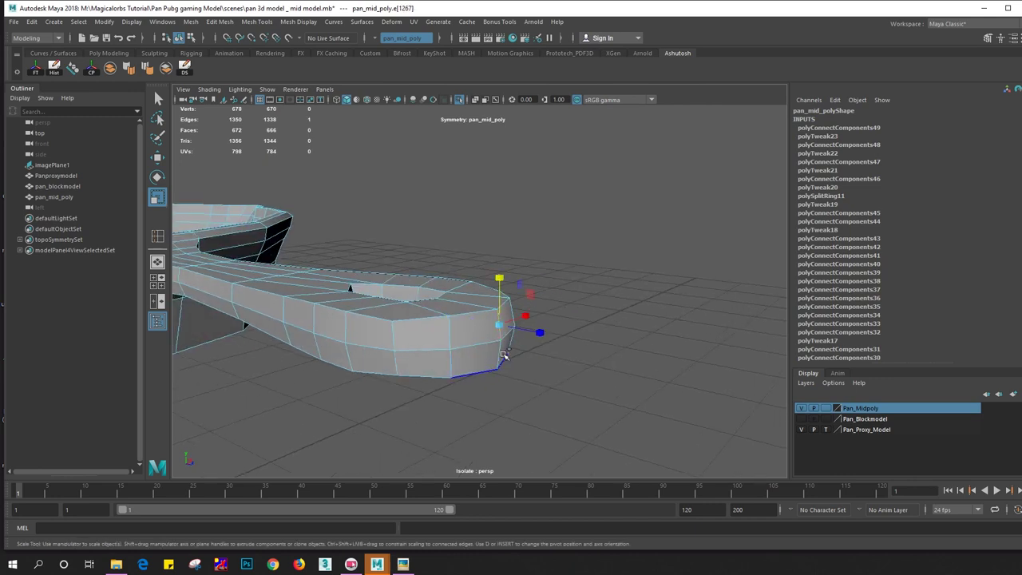
pyautogui.keyDown('shift'); pyautogui.click(496, 357); pyautogui.keyUp('shift')
pyautogui.keyDown('shift'); pyautogui.click(508, 342); pyautogui.keyUp('shift')
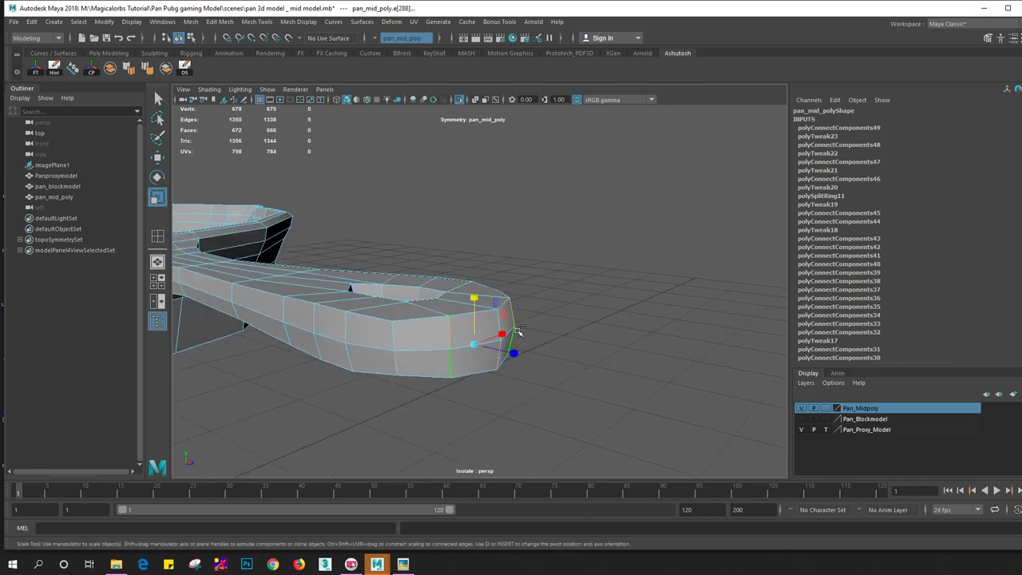
pyautogui.moveTo(482, 295)
pyautogui.mouseDown()
pyautogui.moveTo(444, 319)
pyautogui.moveTo(506, 301)
pyautogui.mouseUp()
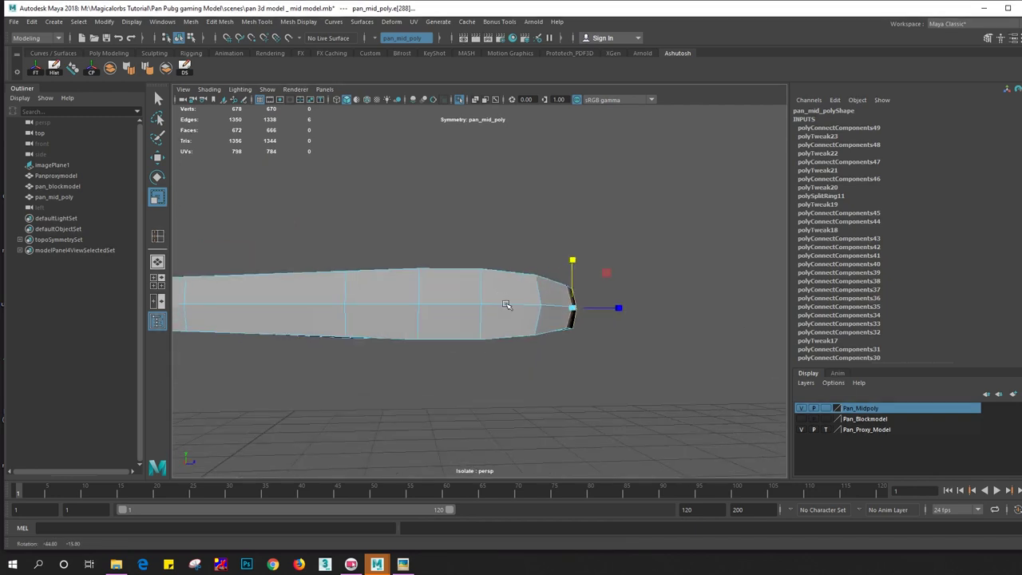
pyautogui.press('space')
pyautogui.moveTo(487, 342)
pyautogui.mouseDown()
pyautogui.moveTo(431, 341)
pyautogui.moveTo(441, 326)
pyautogui.mouseUp()
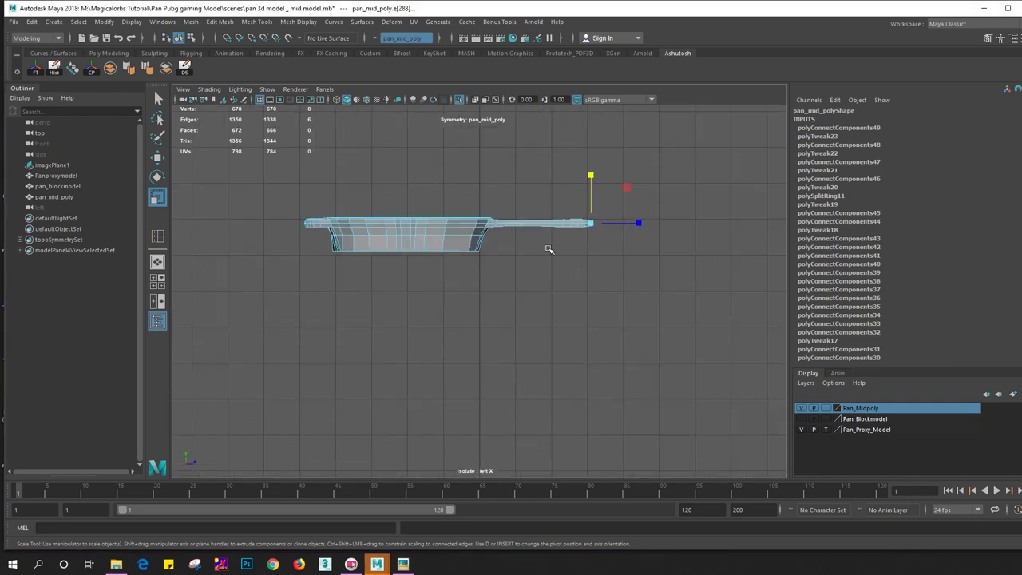
# Pull the handle tip's top and bottom vertices closer together in the side view
pyautogui.scroll(3, 548, 251)
pyautogui.scroll(3, 559, 239)
pyautogui.scroll(2, 559, 312)
pyautogui.keyDown('alt'); pyautogui.moveTo(559, 314); pyautogui.dragTo(311, 292, button='middle'); pyautogui.keyUp('alt')
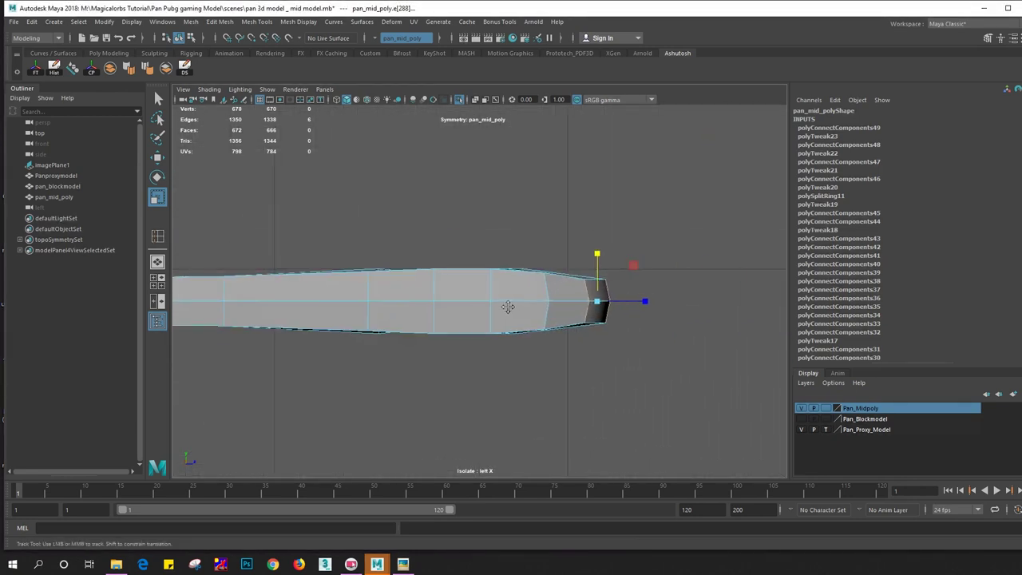
pyautogui.moveTo(479, 263); pyautogui.dragTo(429, 255, button='right')
pyautogui.click(512, 276)
pyautogui.scroll(2, 523, 273)
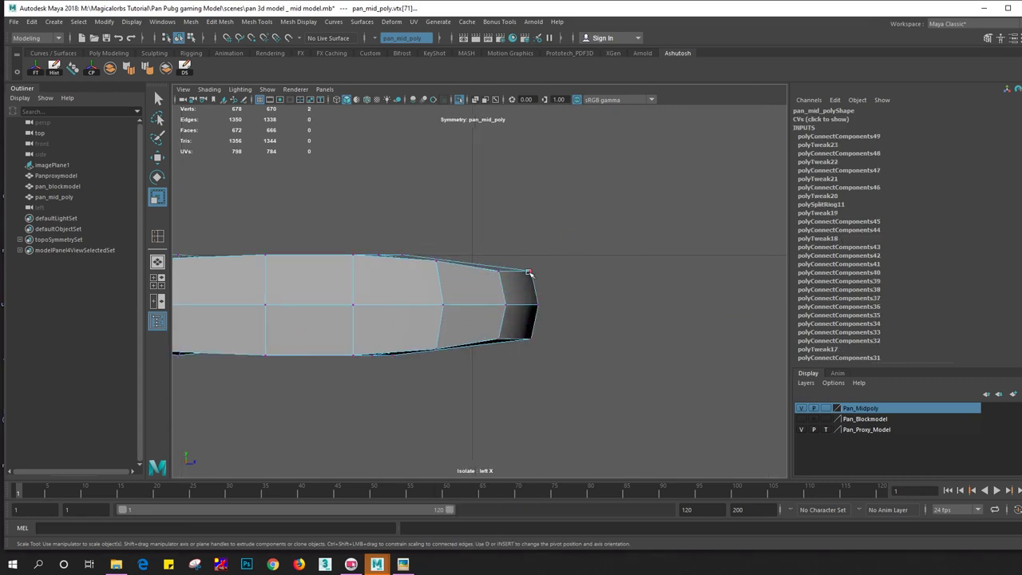
pyautogui.keyDown('shift'); pyautogui.click(533, 338); pyautogui.keyUp('shift')
pyautogui.moveTo(531, 257); pyautogui.dragTo(535, 263)
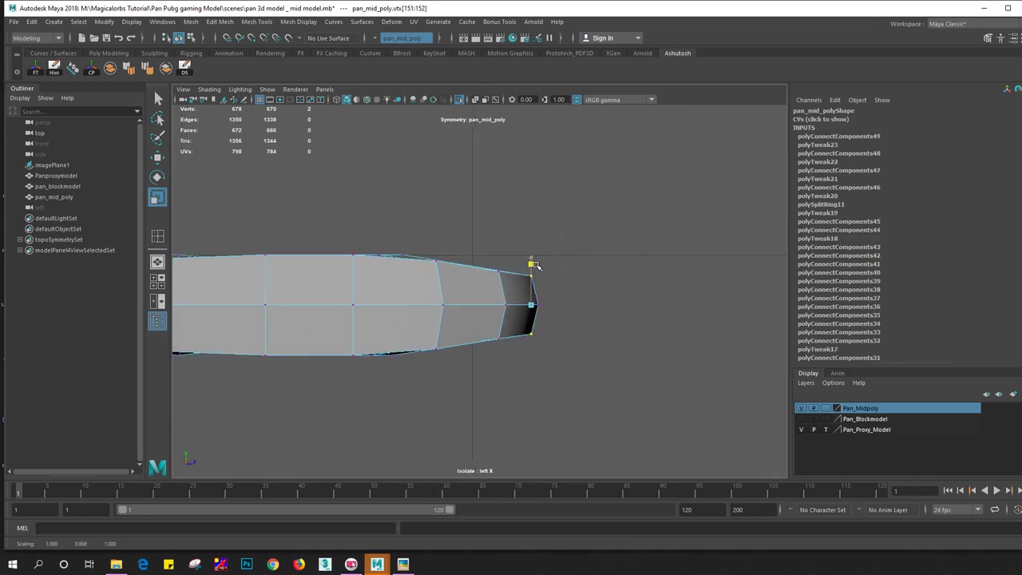
# Squash the vertex columns next to the tip vertically to thin the handle there
pyautogui.keyDown('alt'); pyautogui.moveTo(399, 299); pyautogui.dragTo(539, 299, button='middle'); pyautogui.keyUp('alt')
pyautogui.moveTo(479, 230); pyautogui.dragTo(612, 426)
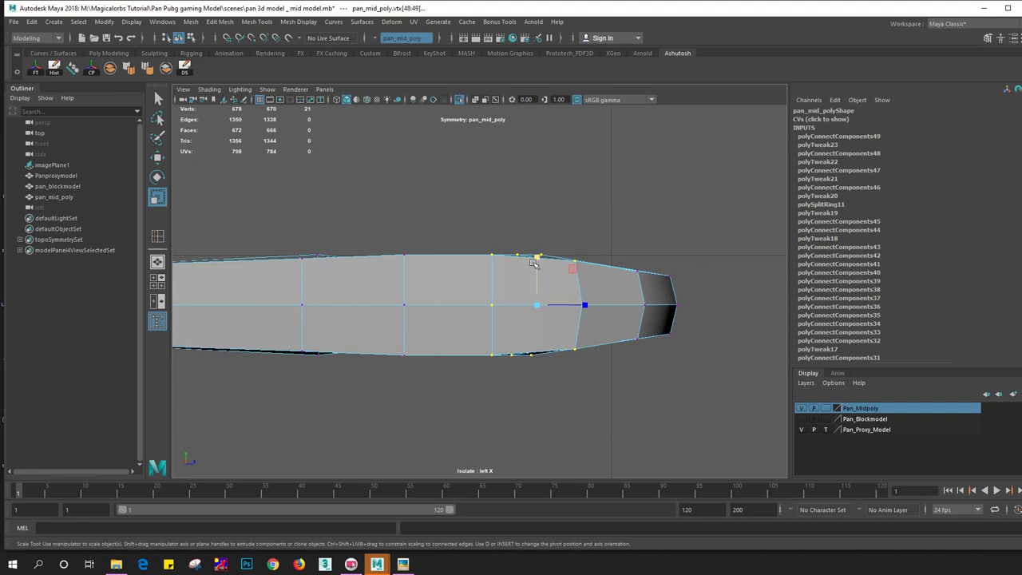
pyautogui.moveTo(533, 300); pyautogui.dragTo(536, 305)
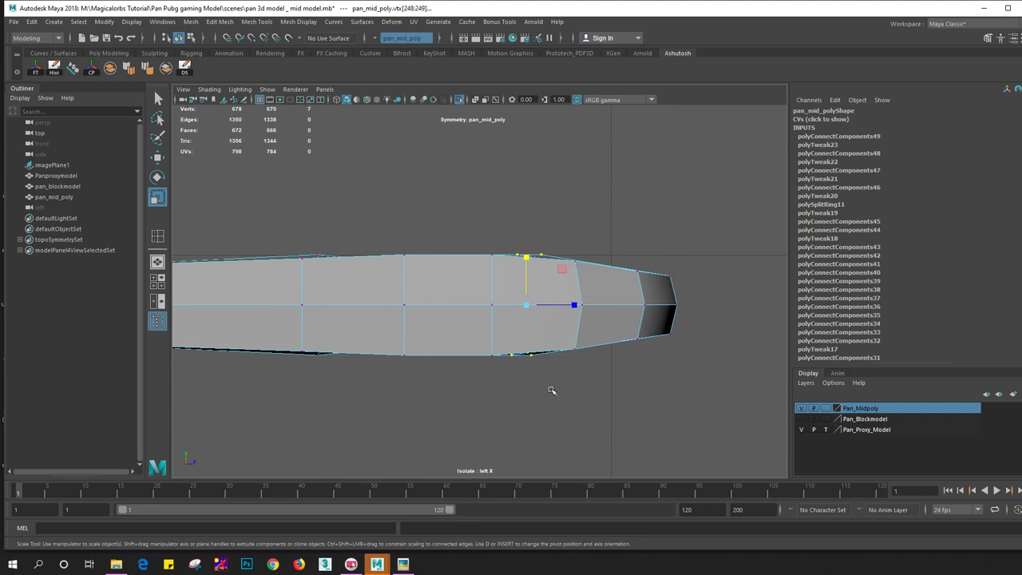
pyautogui.click(540, 298)
pyautogui.moveTo(536, 257)
pyautogui.mouseDown()
pyautogui.moveTo(528, 367)
pyautogui.moveTo(508, 385)
pyautogui.mouseUp()
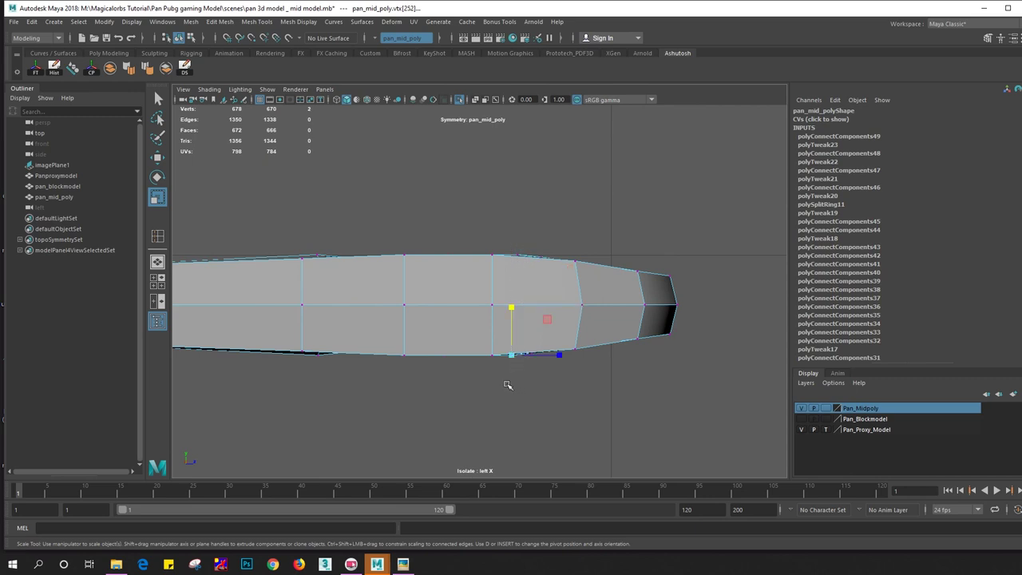
pyautogui.keyDown('shift'); pyautogui.moveTo(509, 235); pyautogui.dragTo(524, 268); pyautogui.keyUp('shift')
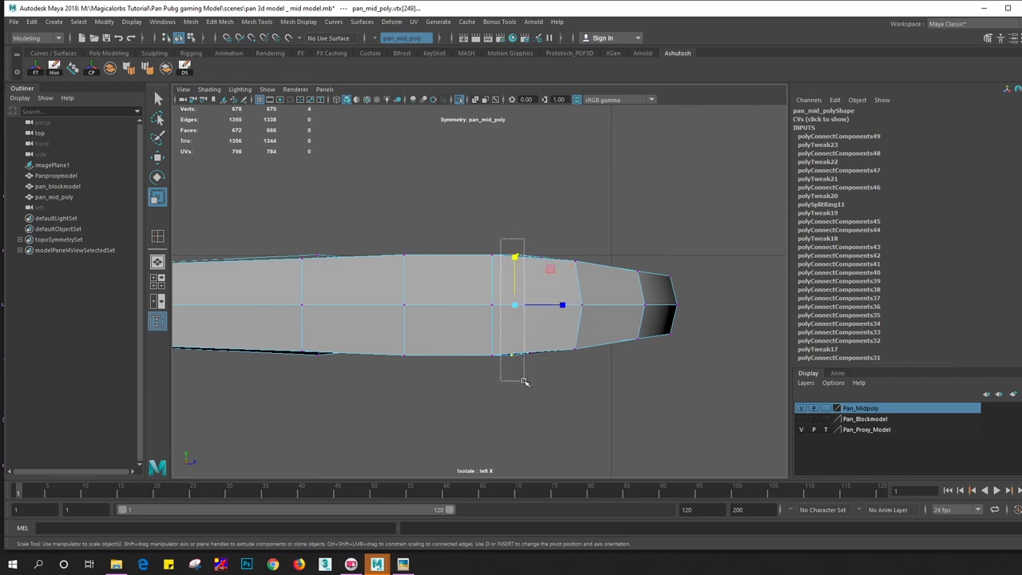
pyautogui.keyDown('shift'); pyautogui.moveTo(525, 352); pyautogui.dragTo(520, 339); pyautogui.keyUp('shift')
pyautogui.moveTo(510, 258); pyautogui.dragTo(508, 259)
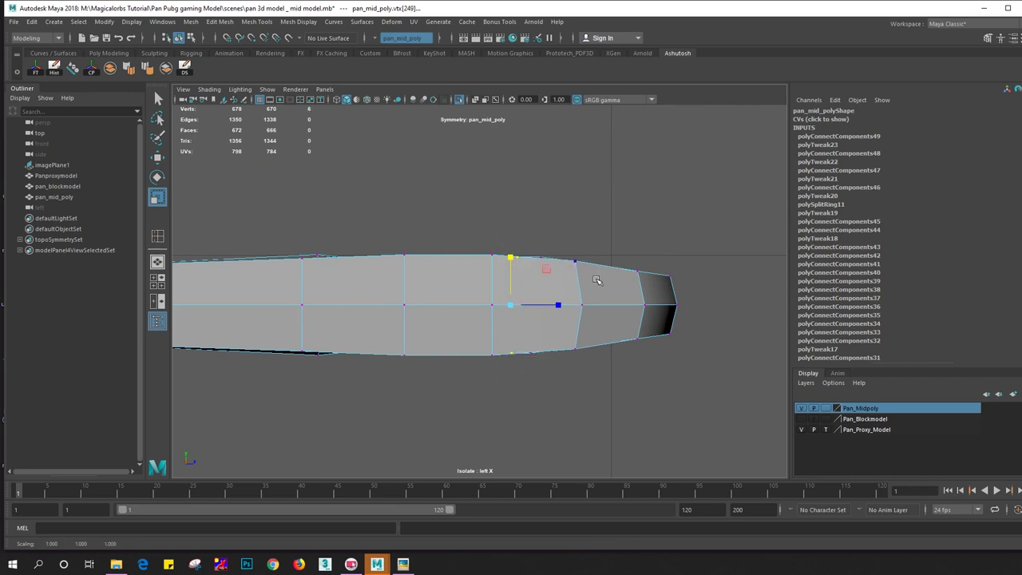
pyautogui.moveTo(611, 252); pyautogui.dragTo(639, 348)
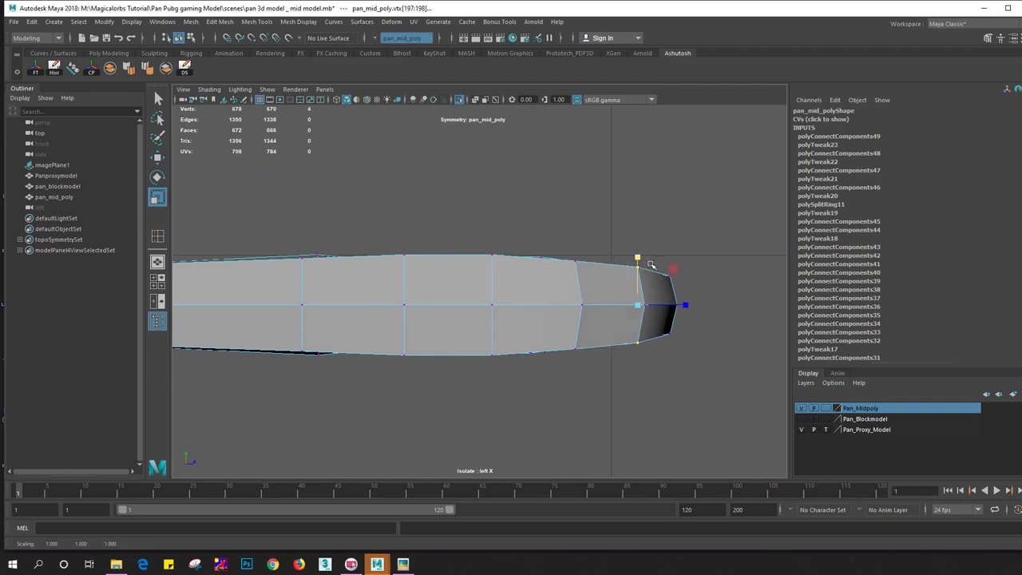
# Thin the further handle columns by scaling their top and bottom vertices inward
pyautogui.keyDown('alt'); pyautogui.moveTo(296, 329); pyautogui.dragTo(505, 276, button='middle'); pyautogui.keyUp('alt')
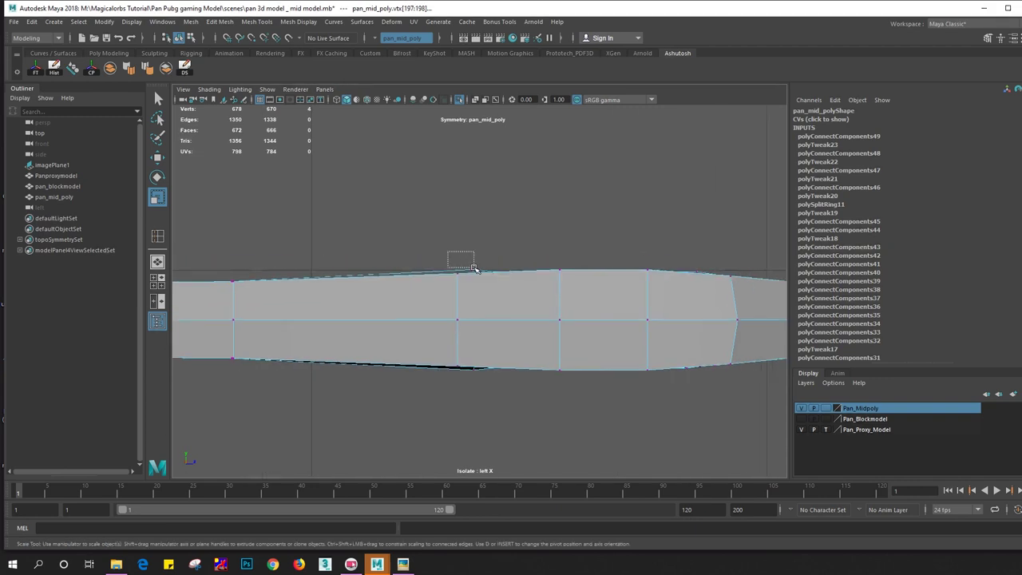
pyautogui.moveTo(473, 268); pyautogui.dragTo(470, 377)
pyautogui.moveTo(478, 272); pyautogui.dragTo(475, 276)
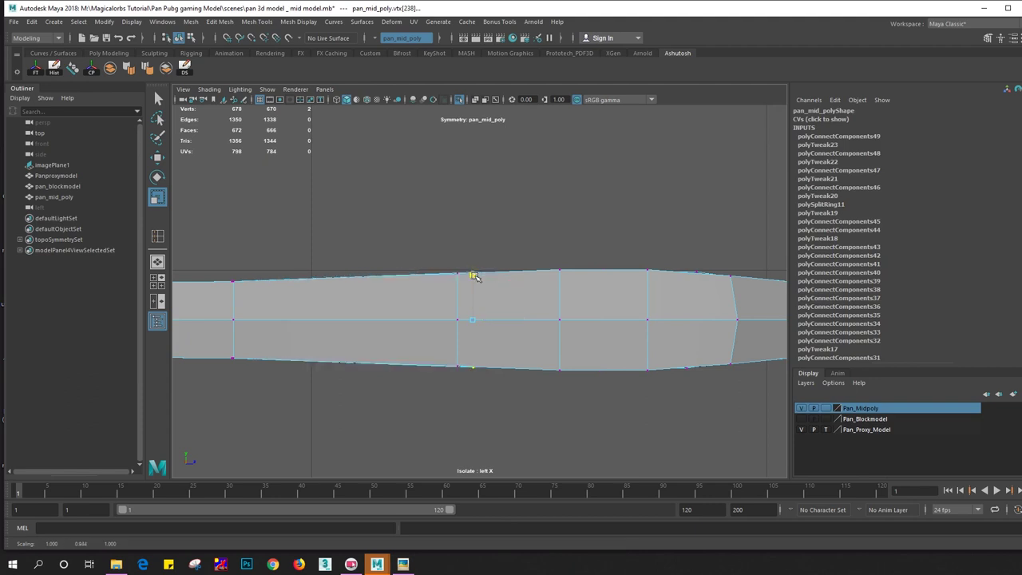
pyautogui.moveTo(536, 240); pyautogui.dragTo(580, 410)
pyautogui.moveTo(559, 275); pyautogui.dragTo(458, 277)
pyautogui.click(511, 273)
pyautogui.click(457, 274)
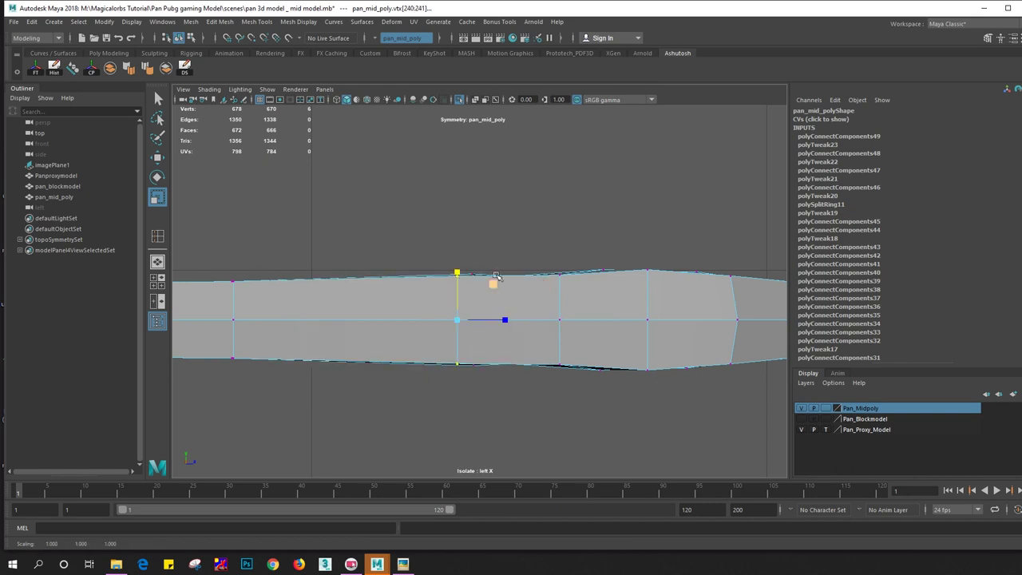
# Shrink the height of the columns from the handle's middle toward its end
pyautogui.moveTo(495, 246); pyautogui.dragTo(462, 397)
pyautogui.moveTo(481, 271); pyautogui.dragTo(481, 274)
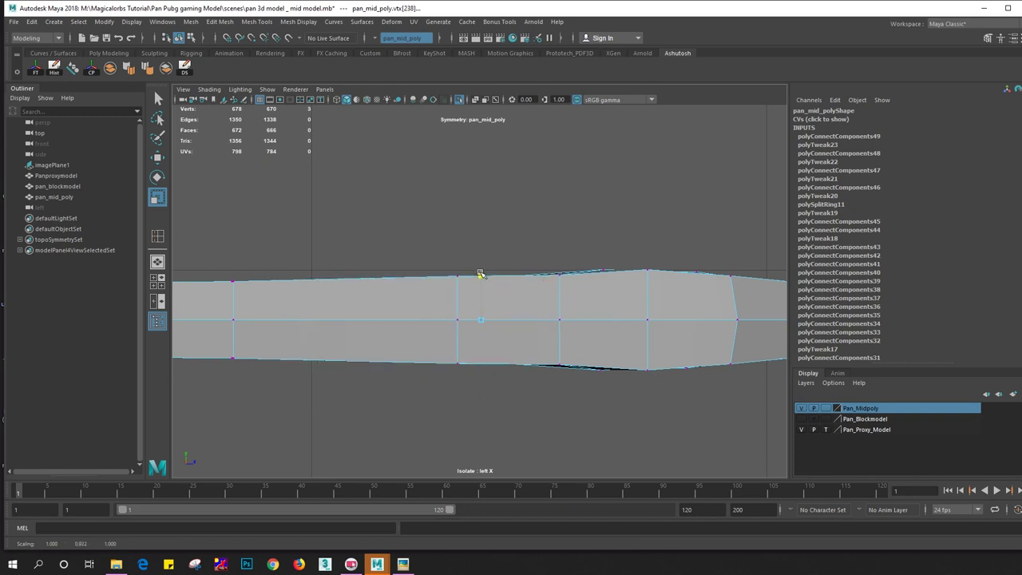
pyautogui.keyDown('shift'); pyautogui.moveTo(423, 245); pyautogui.dragTo(490, 359); pyautogui.keyUp('shift')
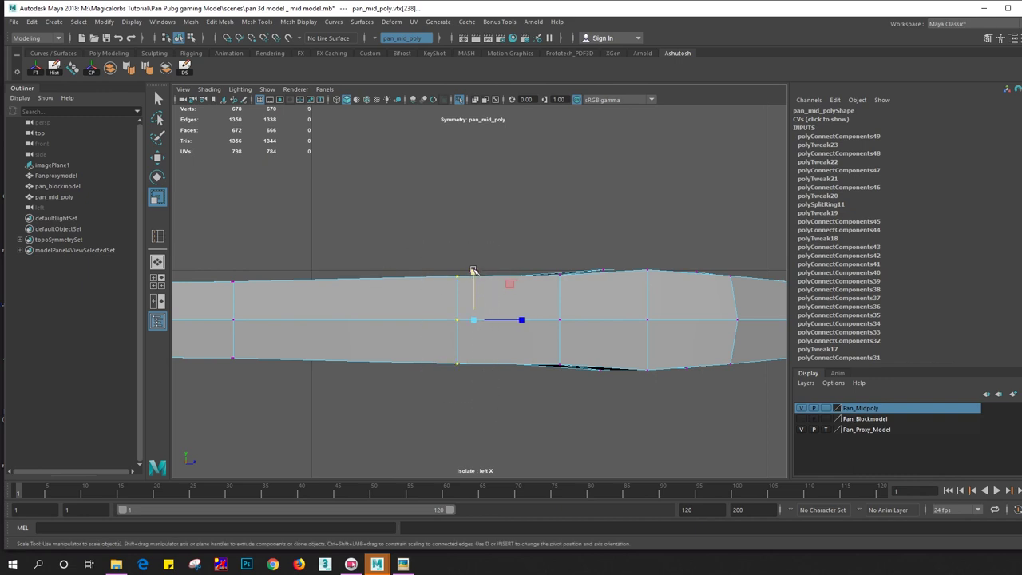
pyautogui.moveTo(474, 271); pyautogui.dragTo(474, 274)
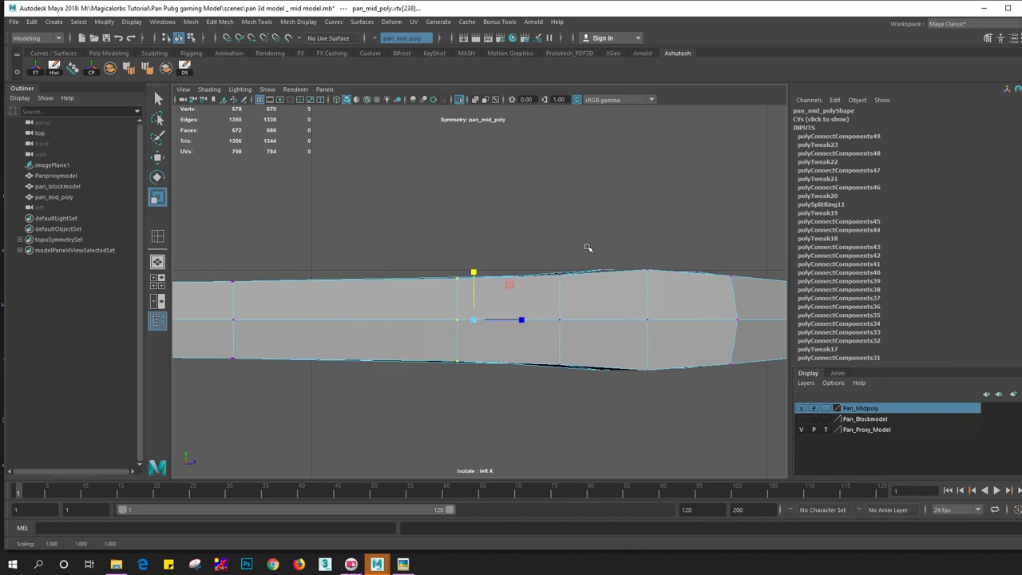
pyautogui.moveTo(588, 249); pyautogui.dragTo(608, 399)
pyautogui.moveTo(603, 269); pyautogui.dragTo(651, 425)
pyautogui.moveTo(647, 274); pyautogui.dragTo(647, 278)
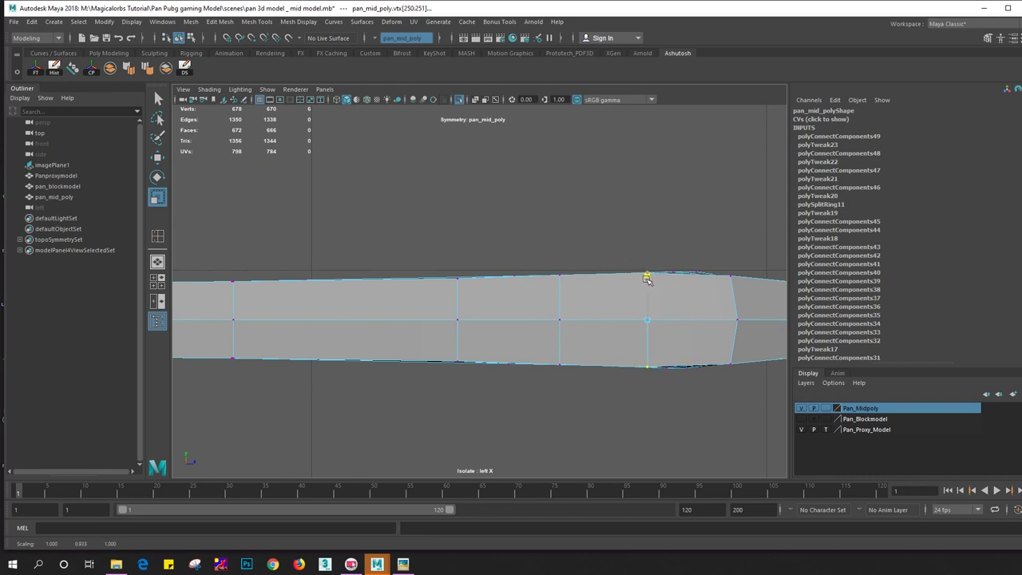
pyautogui.moveTo(661, 230); pyautogui.dragTo(688, 412)
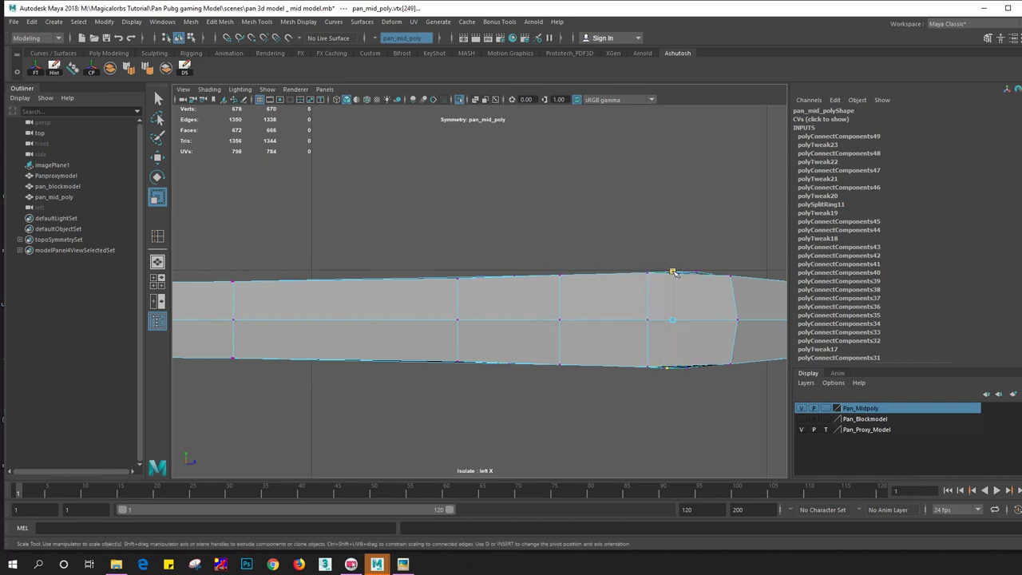
pyautogui.moveTo(685, 249); pyautogui.dragTo(708, 390)
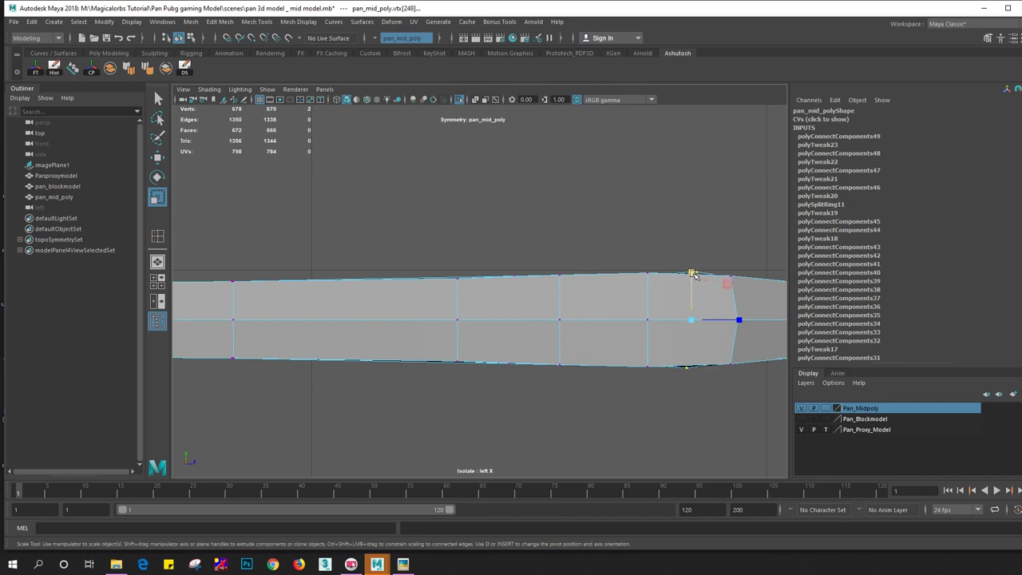
pyautogui.moveTo(693, 274); pyautogui.dragTo(693, 279)
# Slide the pan wall's bottom corner vertex right to straighten the wall
pyautogui.scroll(-1, 683, 329)
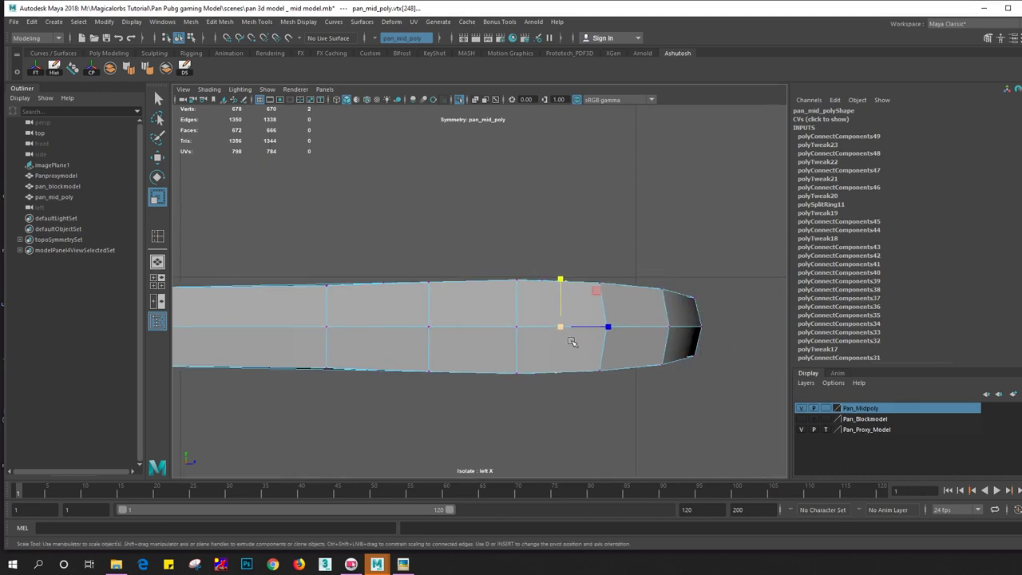
pyautogui.scroll(-3, 512, 359)
pyautogui.scroll(1, 511, 365)
pyautogui.scroll(1, 347, 333)
pyautogui.scroll(1, 348, 334)
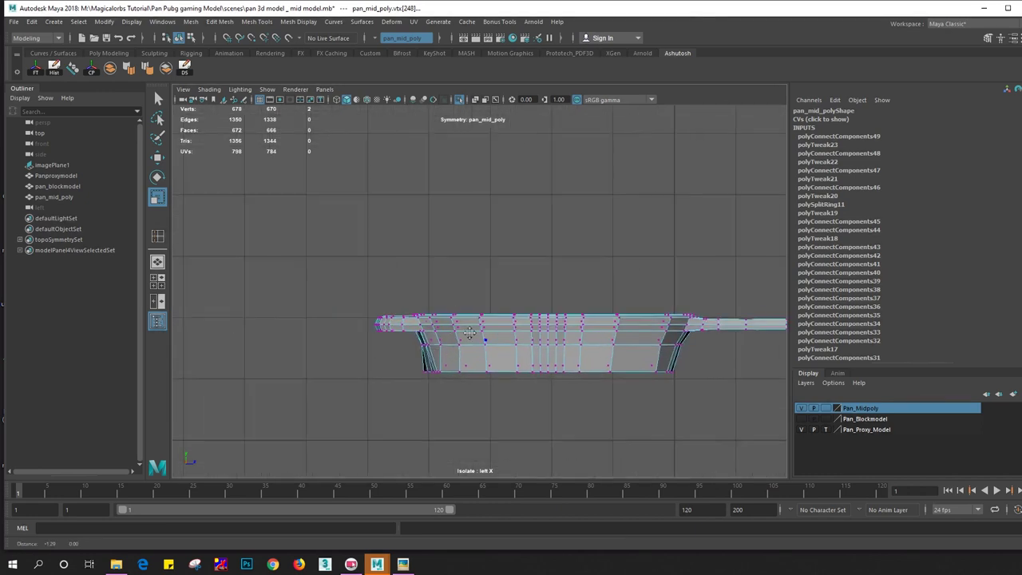
pyautogui.scroll(2, 348, 334)
pyautogui.scroll(2, 399, 335)
pyautogui.scroll(2, 478, 343)
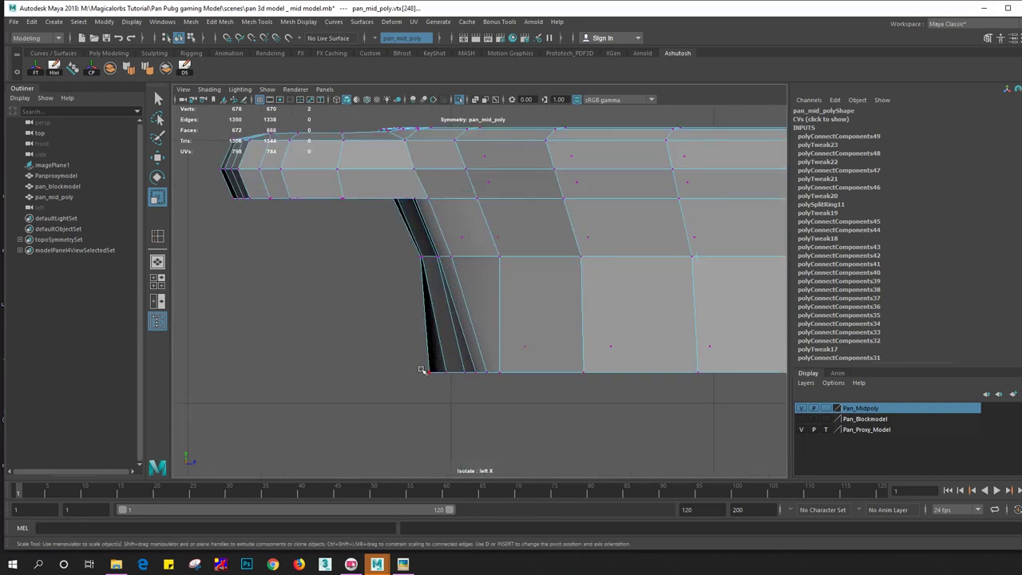
pyautogui.press('w')
pyautogui.moveTo(459, 373); pyautogui.dragTo(471, 379)
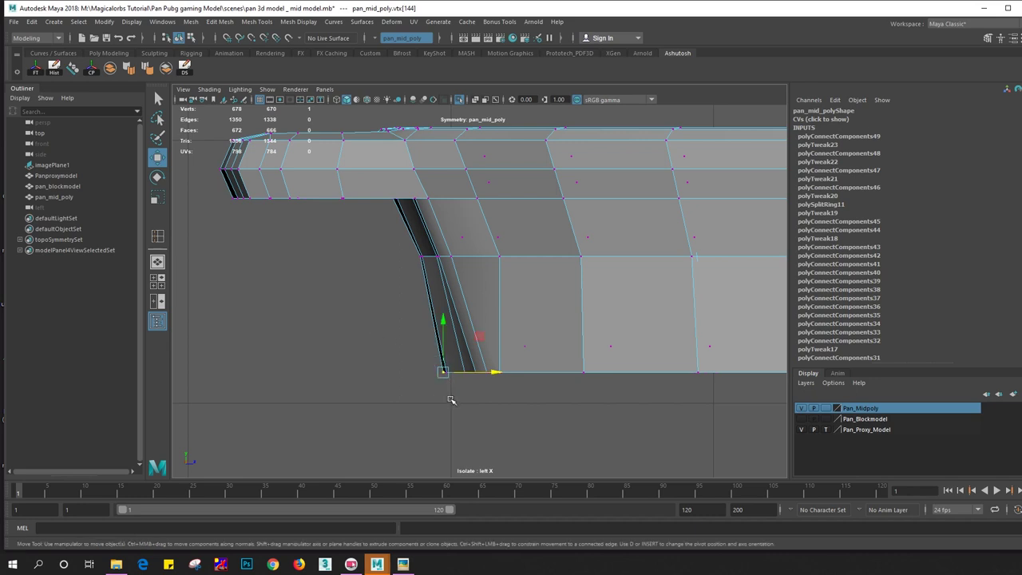
pyautogui.moveTo(472, 375); pyautogui.dragTo(486, 376)
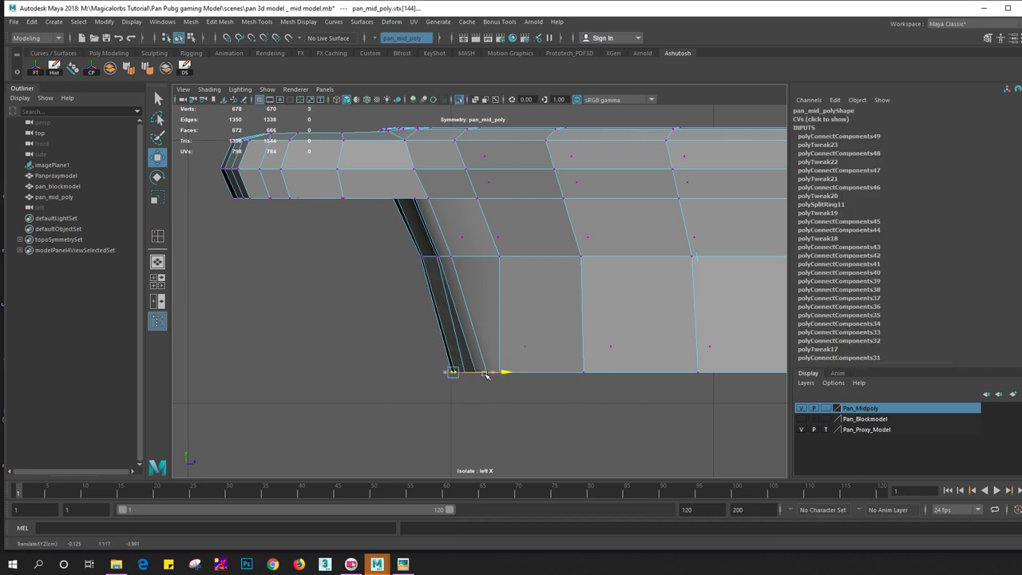
pyautogui.click(459, 403)
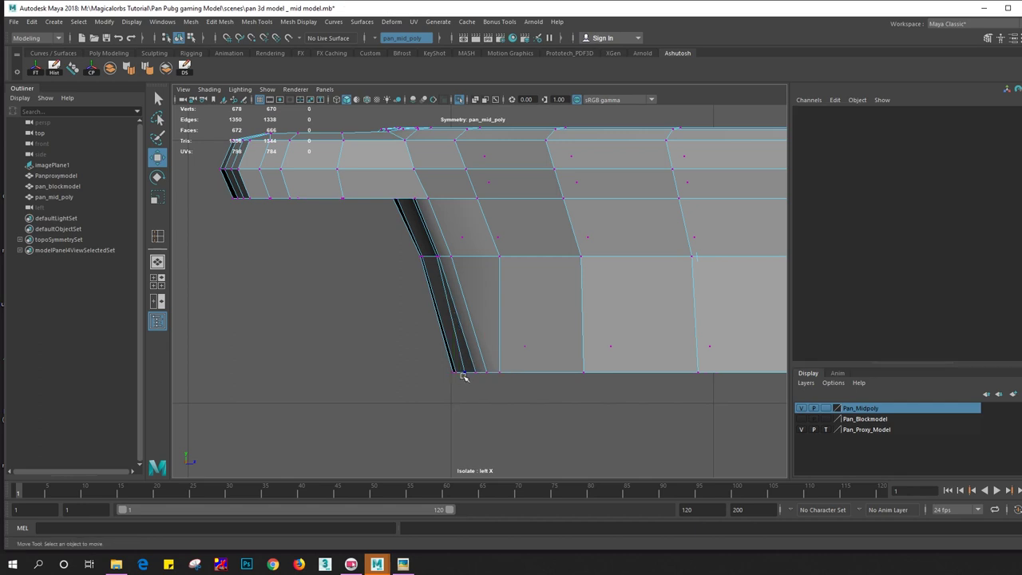
pyautogui.click(464, 371)
pyautogui.moveTo(490, 375); pyautogui.dragTo(497, 375)
# Select the handle end's upper and lower vertices and scale them together vertically
pyautogui.keyDown('alt'); pyautogui.moveTo(347, 313); pyautogui.dragTo(448, 400, button='middle'); pyautogui.keyUp('alt')
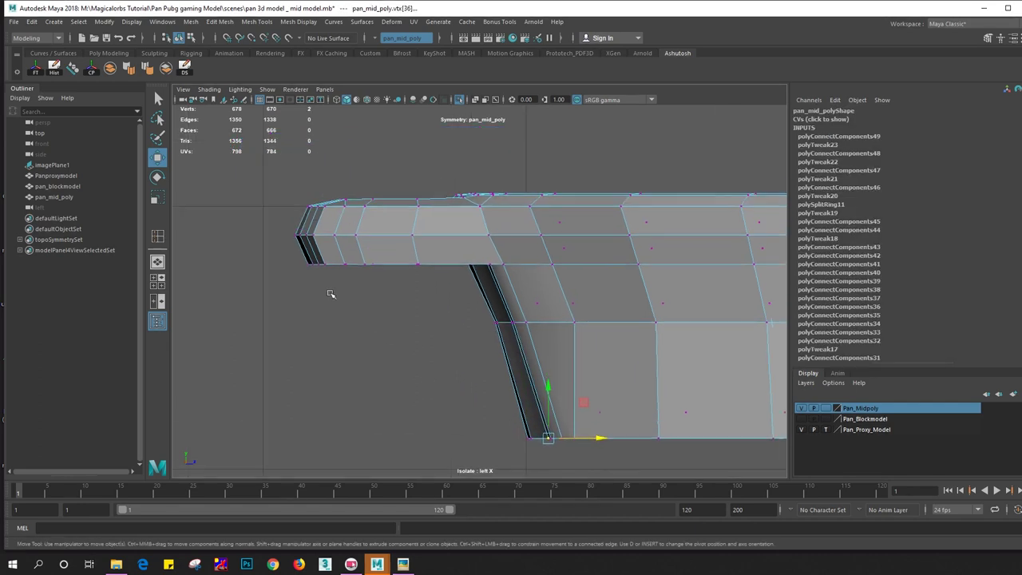
pyautogui.moveTo(307, 265); pyautogui.dragTo(359, 294)
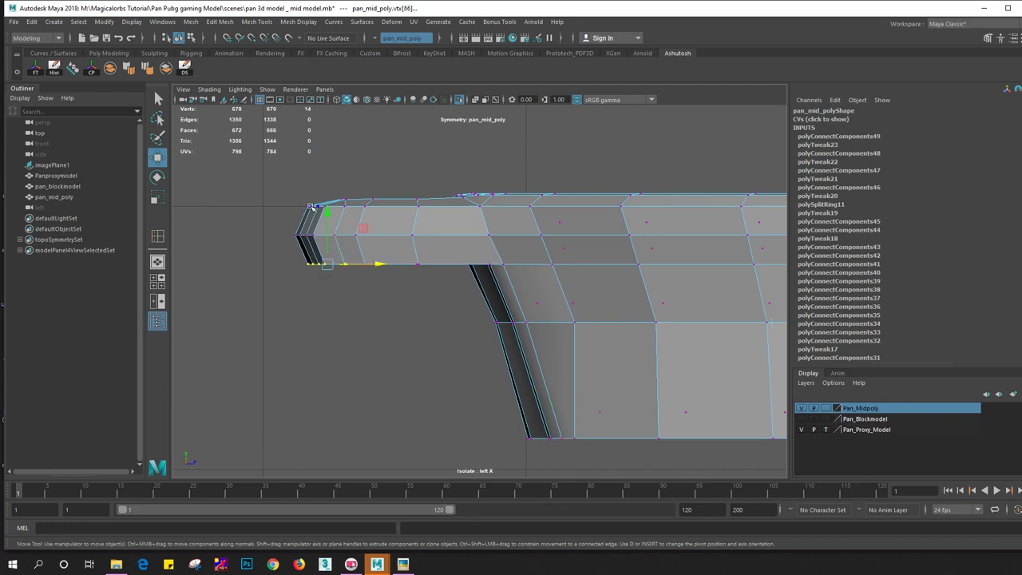
pyautogui.keyDown('shift'); pyautogui.moveTo(294, 178); pyautogui.dragTo(379, 216); pyautogui.keyUp('shift')
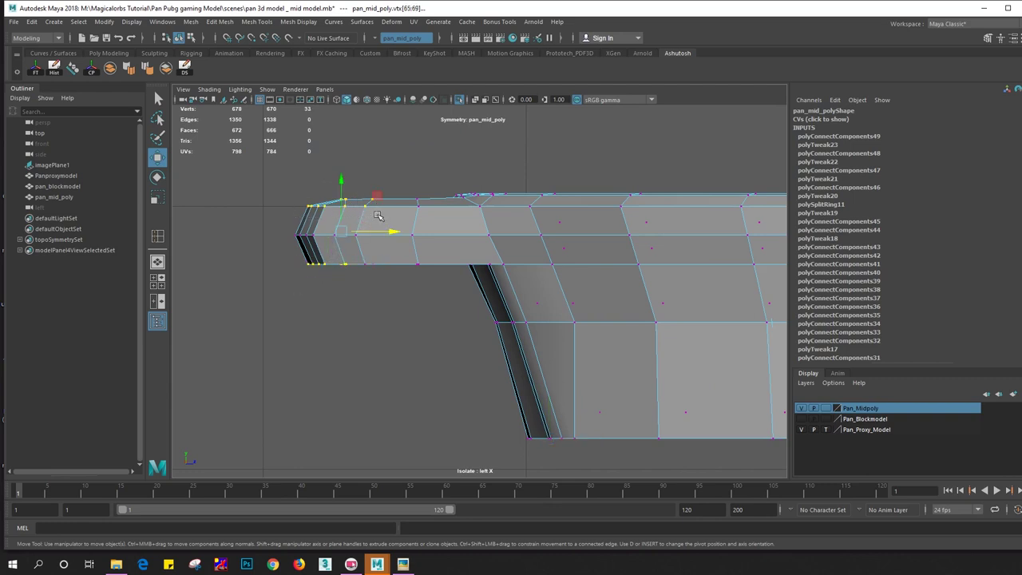
pyautogui.press('r')
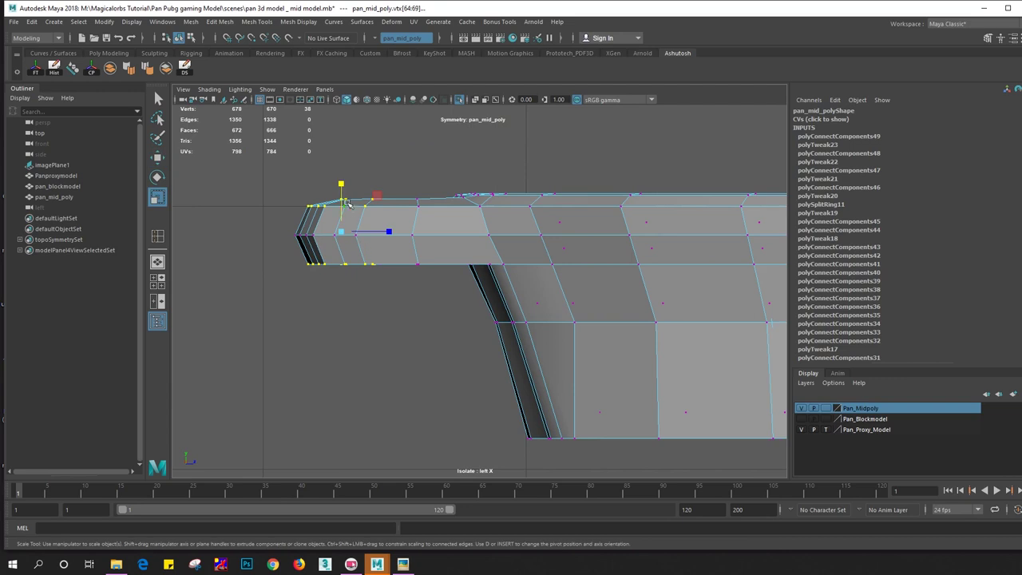
pyautogui.moveTo(342, 185); pyautogui.dragTo(344, 203)
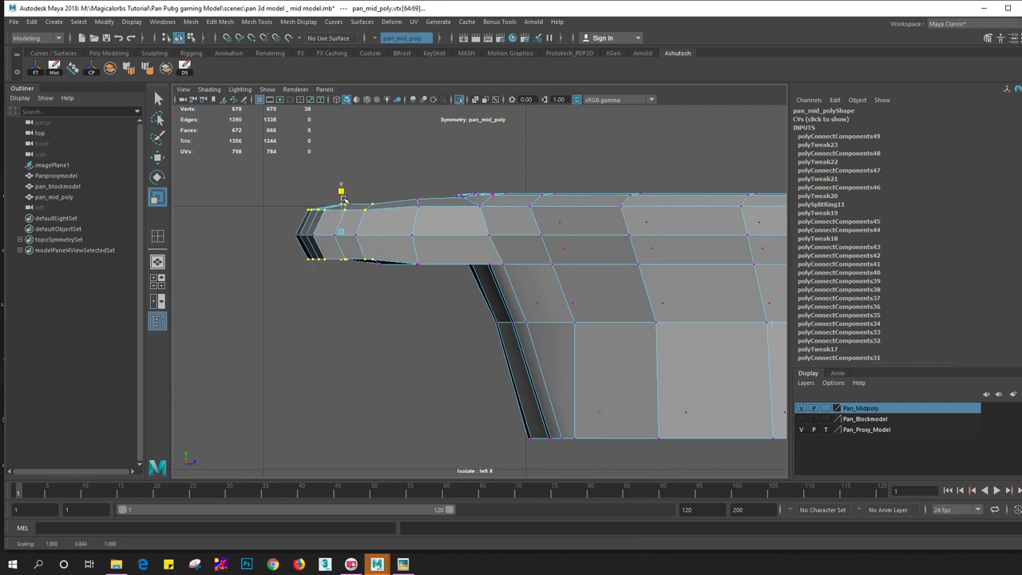
# Select vertex columns further along the handle and nudge them vertically with Move
pyautogui.click(378, 262)
pyautogui.press('w')
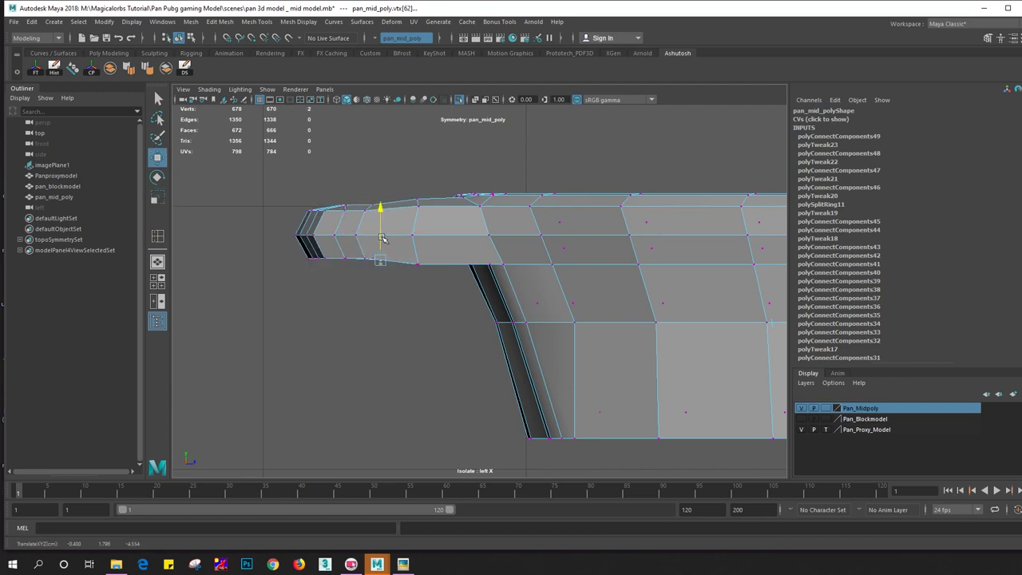
pyautogui.moveTo(405, 273); pyautogui.dragTo(427, 192)
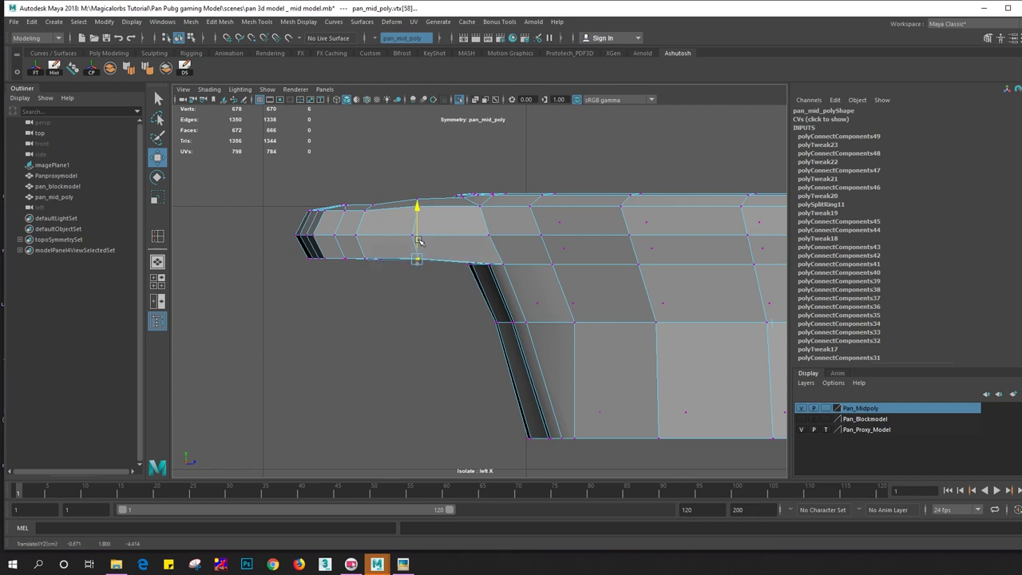
pyautogui.click(421, 196)
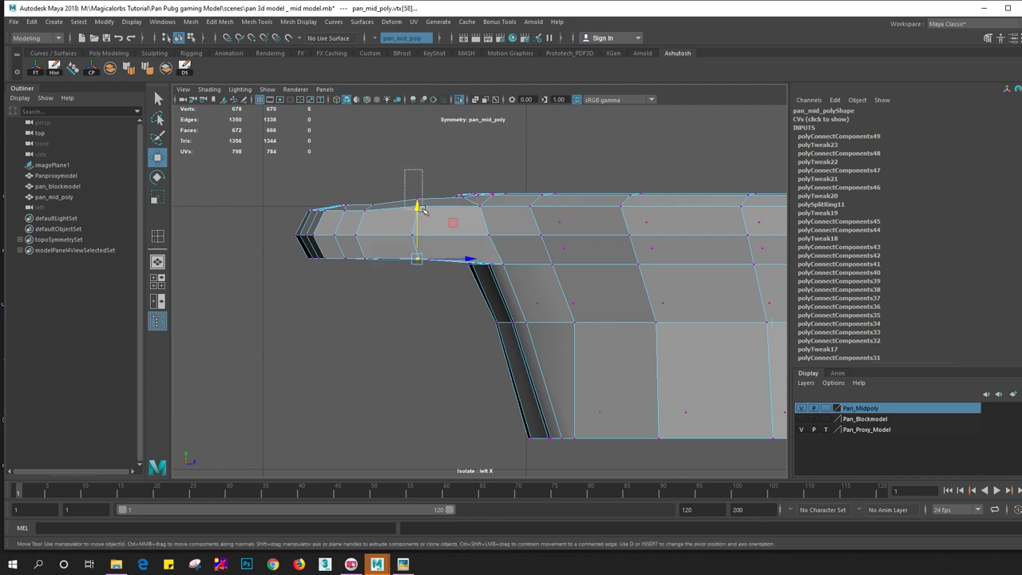
pyautogui.moveTo(422, 207); pyautogui.dragTo(420, 204)
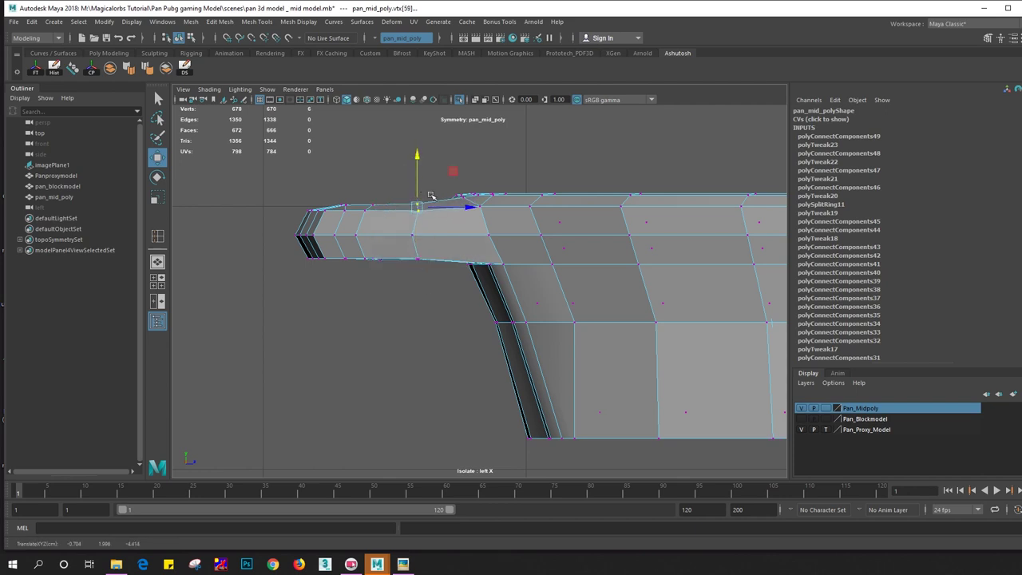
# In smooth preview, frame the handle tip vertices and scale them down vertically
pyautogui.press('3')
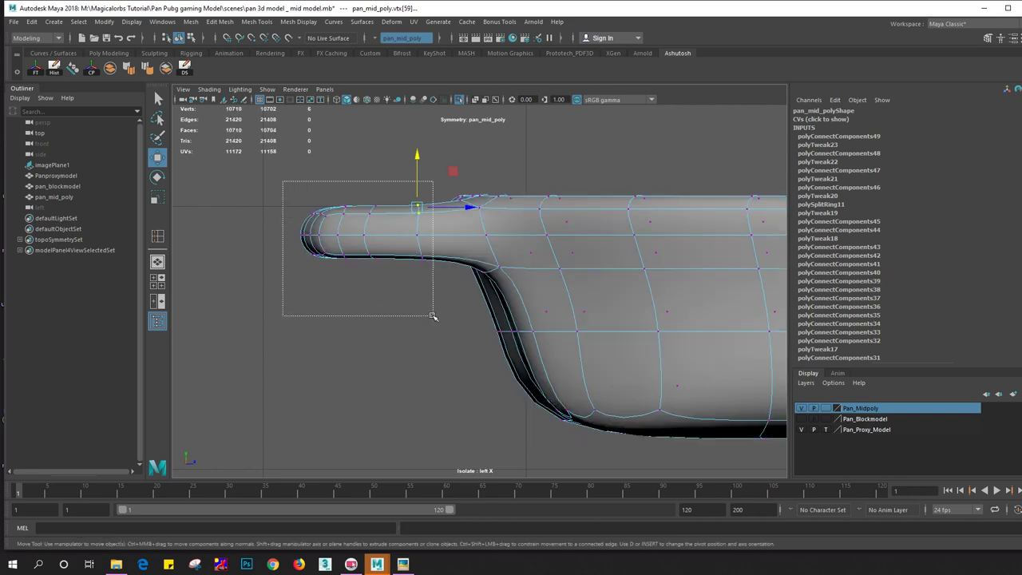
pyautogui.press('space')
pyautogui.moveTo(285, 183)
pyautogui.mouseDown()
pyautogui.moveTo(434, 316)
pyautogui.moveTo(432, 267)
pyautogui.mouseUp()
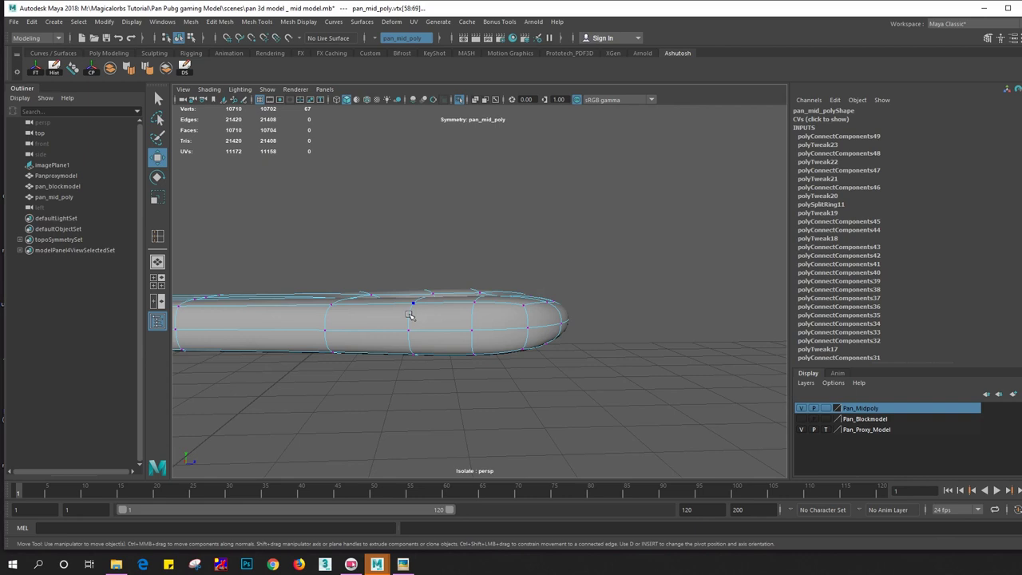
pyautogui.press('f')
pyautogui.moveTo(443, 316)
pyautogui.keyDown('alt'); pyautogui.mouseDown()
pyautogui.moveTo(494, 357)
pyautogui.moveTo(555, 323)
pyautogui.mouseUp(); pyautogui.keyUp('alt')
pyautogui.press('r')
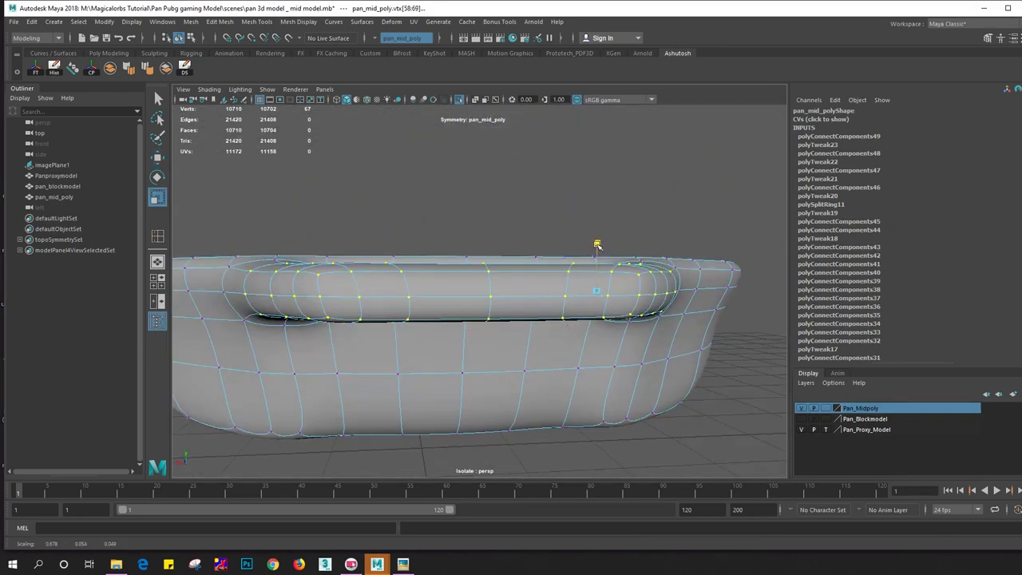
pyautogui.moveTo(596, 245); pyautogui.dragTo(500, 239)
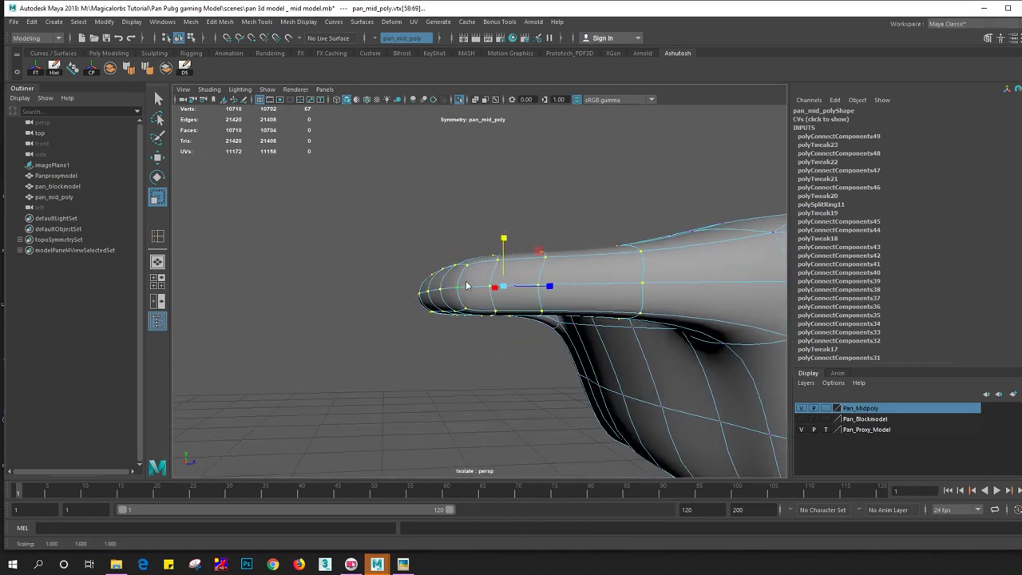
pyautogui.click(463, 212)
pyautogui.moveTo(463, 212)
pyautogui.keyDown('alt'); pyautogui.mouseDown()
pyautogui.moveTo(437, 266)
pyautogui.moveTo(525, 297)
pyautogui.moveTo(594, 283)
pyautogui.moveTo(560, 210)
pyautogui.moveTo(520, 193)
pyautogui.moveTo(470, 366)
pyautogui.moveTo(483, 358)
pyautogui.moveTo(551, 394)
pyautogui.moveTo(479, 406)
pyautogui.moveTo(471, 383)
pyautogui.mouseUp(); pyautogui.keyUp('alt')
# Connect two vertical edge loops on the pan bottom with Connect Components
pyautogui.scroll(-5, 482, 358)
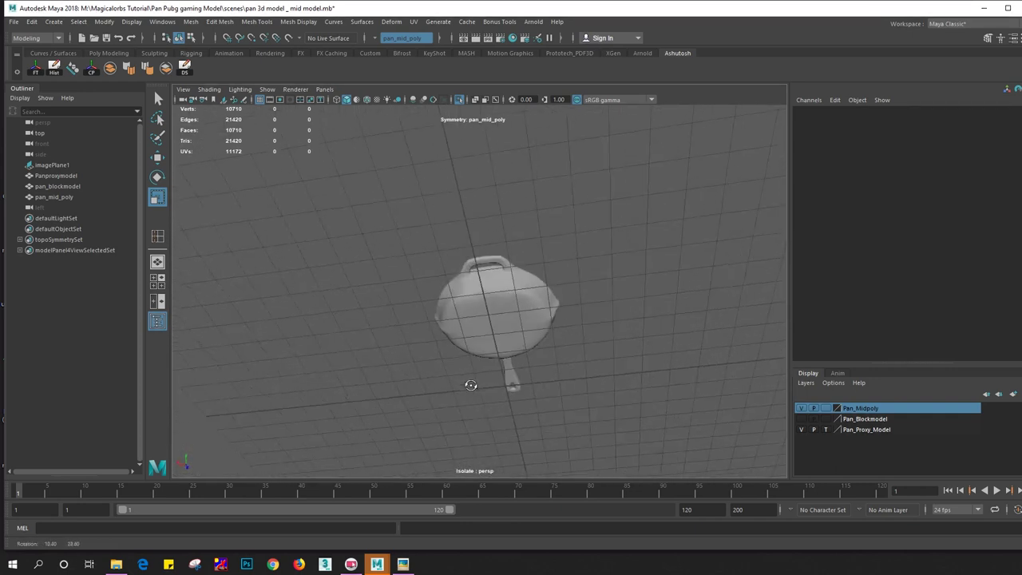
pyautogui.scroll(3, 525, 349)
pyautogui.scroll(3, 562, 382)
pyautogui.click(561, 382)
pyautogui.moveTo(561, 383)
pyautogui.keyDown('alt'); pyautogui.mouseDown()
pyautogui.moveTo(613, 338)
pyautogui.moveTo(535, 266)
pyautogui.mouseUp(); pyautogui.keyUp('alt')
pyautogui.press('1')
pyautogui.moveTo(494, 250); pyautogui.dragTo(459, 250, button='right')
pyautogui.doubleClick(486, 250)
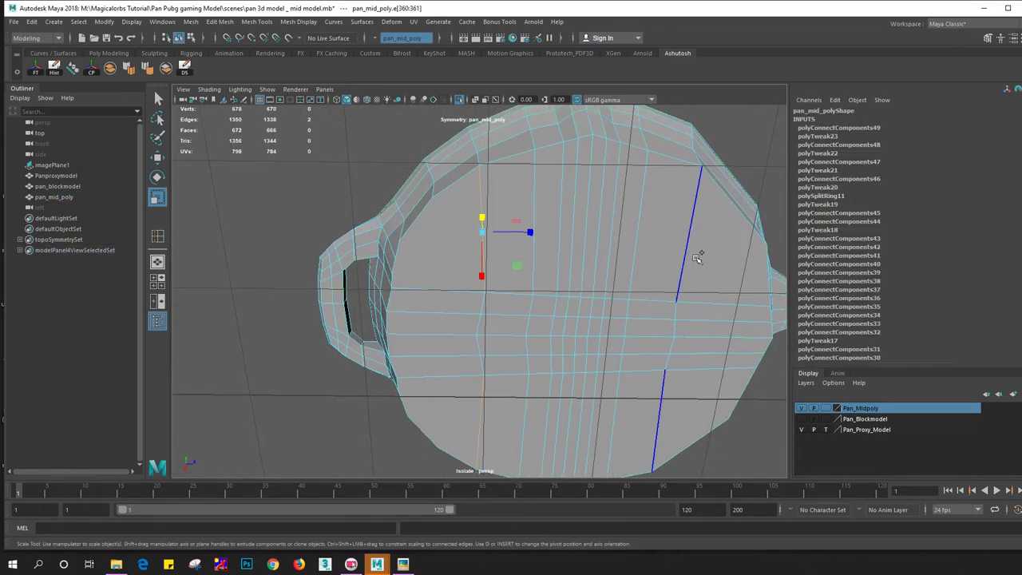
pyautogui.keyDown('shift'); pyautogui.doubleClick(695, 254); pyautogui.keyUp('shift')
pyautogui.keyDown('shift'); pyautogui.rightClick(582, 258); pyautogui.keyUp('shift')
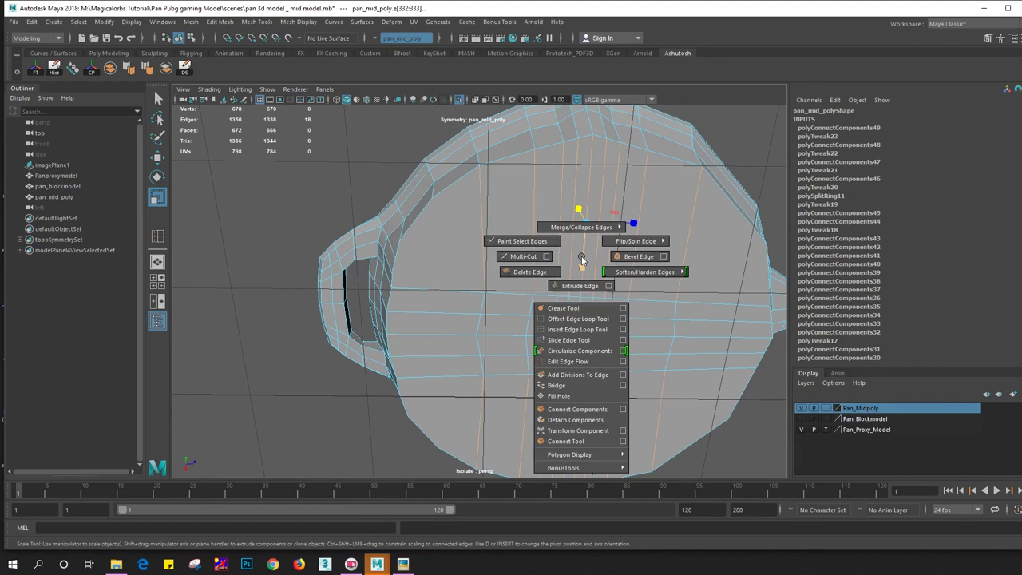
pyautogui.click(577, 409)
# Connect two pairs of bottom vertices with new edges, then inspect the handle joint
pyautogui.keyDown('alt'); pyautogui.moveTo(528, 294); pyautogui.dragTo(516, 262); pyautogui.keyUp('alt')
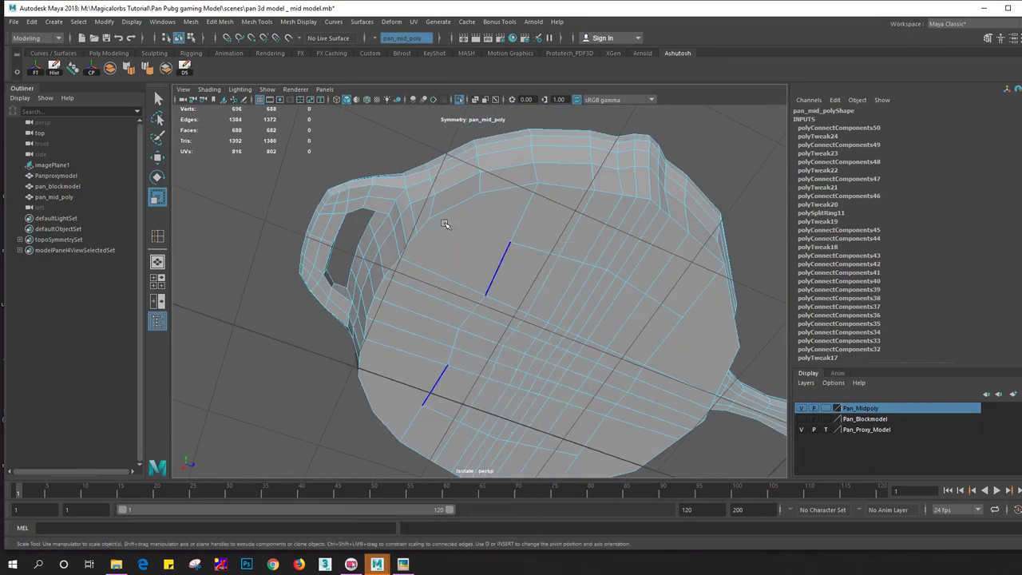
pyautogui.press('F9')
pyautogui.click(471, 231)
pyautogui.keyDown('shift'); pyautogui.moveTo(481, 258); pyautogui.dragTo(480, 326, button='right'); pyautogui.keyUp('shift')
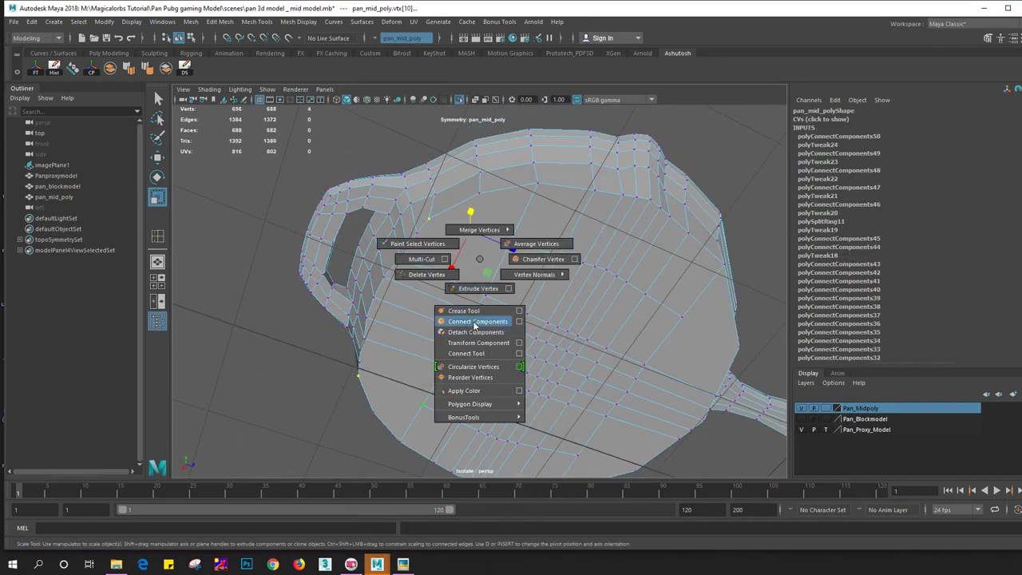
pyautogui.click(683, 317)
pyautogui.keyDown('shift'); pyautogui.moveTo(666, 359); pyautogui.dragTo(633, 353, button='right'); pyautogui.keyUp('shift')
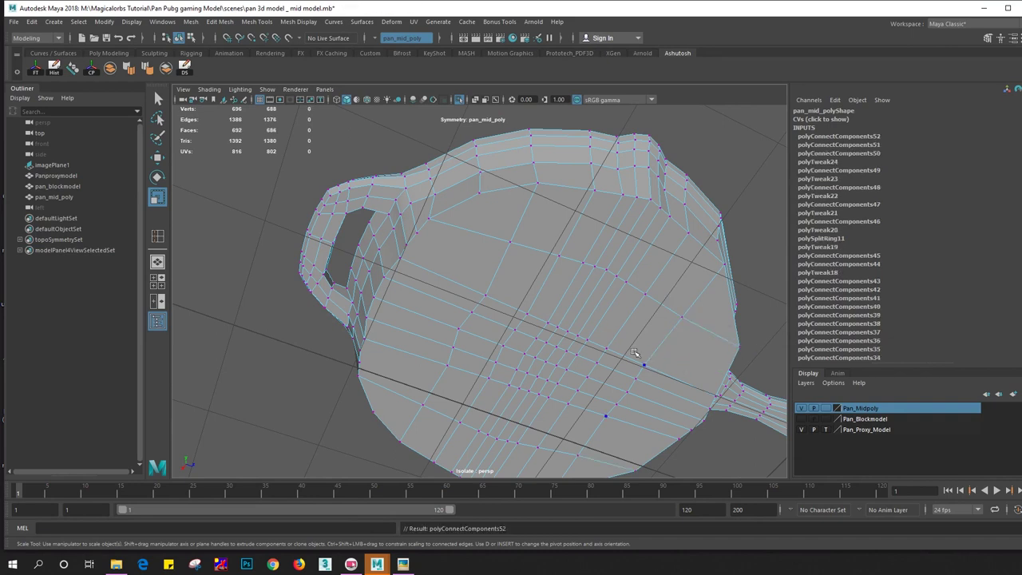
pyautogui.keyDown('alt'); pyautogui.moveTo(465, 272); pyautogui.dragTo(560, 238); pyautogui.keyUp('alt')
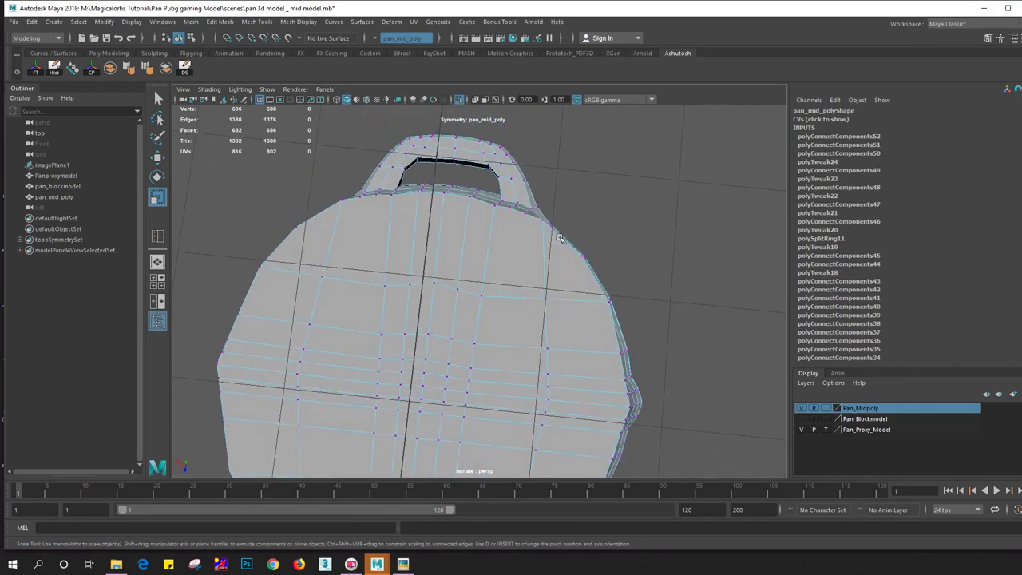
pyautogui.keyDown('alt'); pyautogui.moveTo(534, 254); pyautogui.dragTo(534, 292); pyautogui.keyUp('alt')
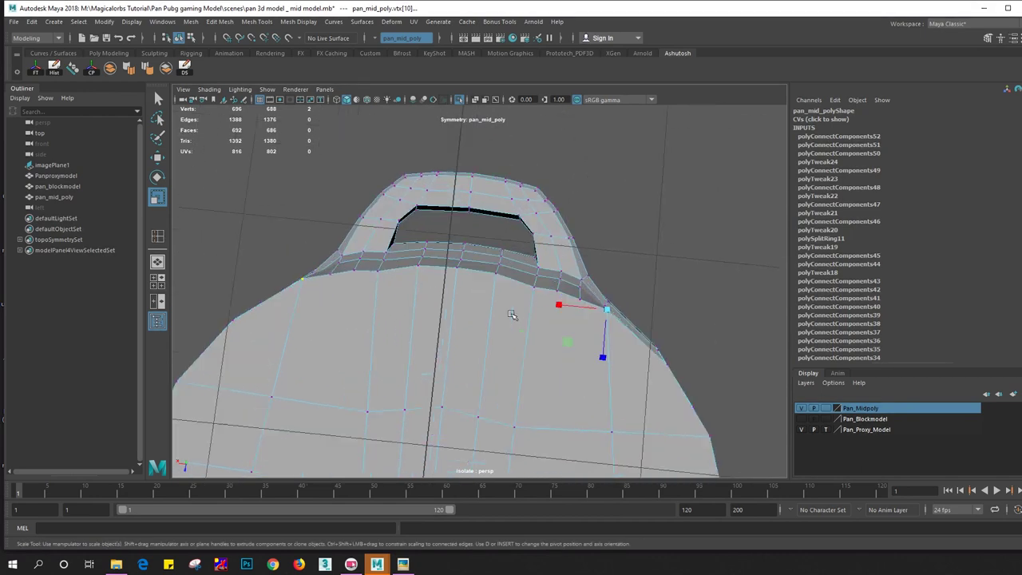
pyautogui.press('w')
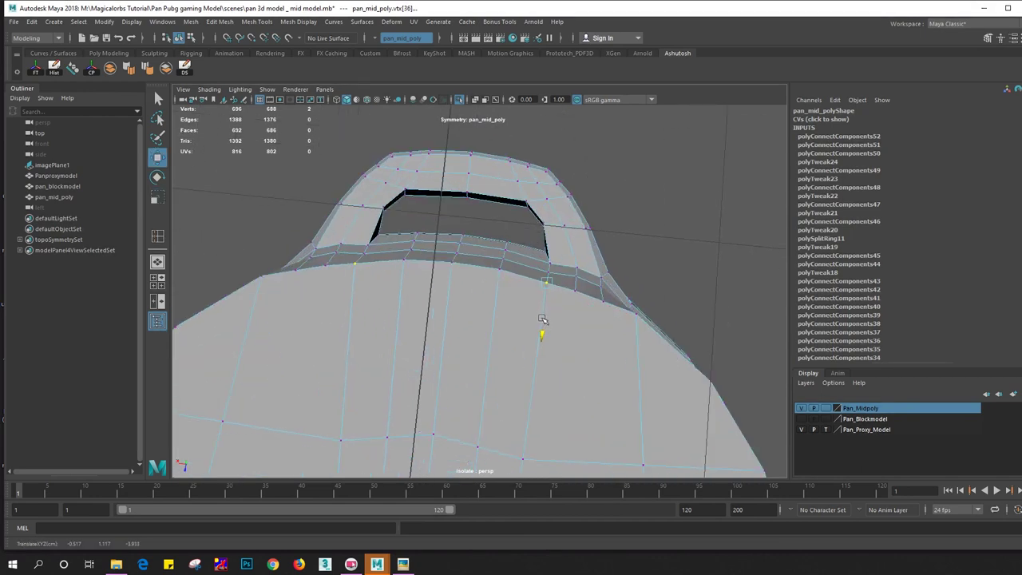
pyautogui.moveTo(660, 344)
pyautogui.keyDown('alt'); pyautogui.mouseDown()
pyautogui.moveTo(594, 289)
pyautogui.moveTo(556, 285)
pyautogui.moveTo(650, 298)
pyautogui.moveTo(598, 302)
pyautogui.mouseUp(); pyautogui.keyUp('alt')
# From a top-down view, lower the raised rim vertices around the handle bump
pyautogui.press('3')
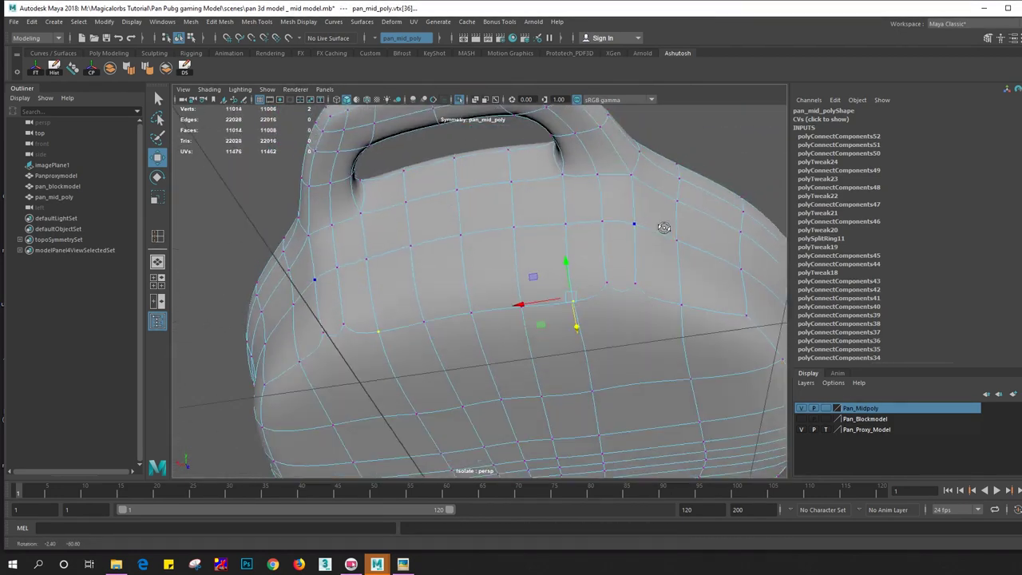
pyautogui.press('1')
pyautogui.scroll(-3, 646, 315)
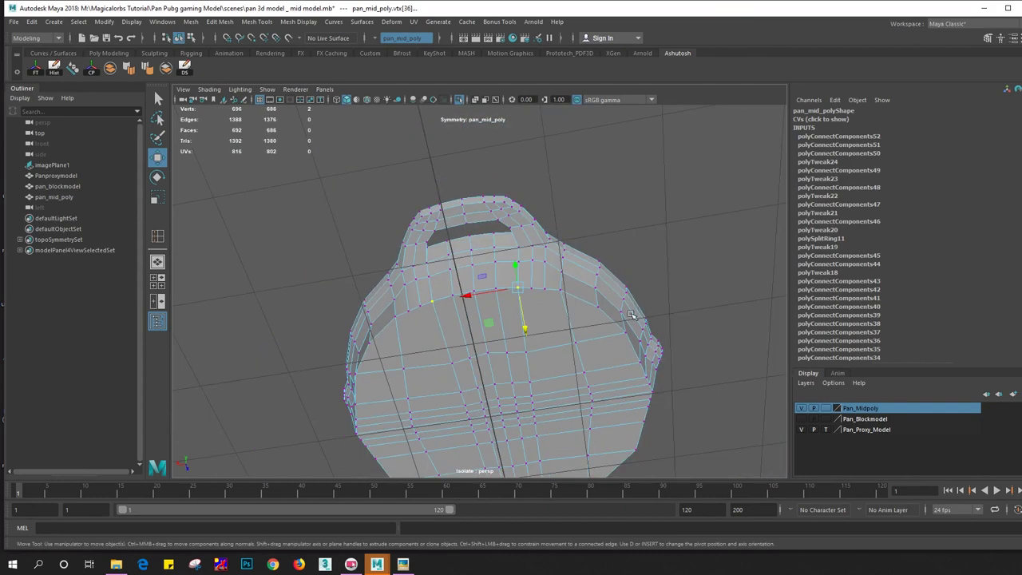
pyautogui.keyDown('alt'); pyautogui.moveTo(639, 313); pyautogui.dragTo(553, 221); pyautogui.keyUp('alt')
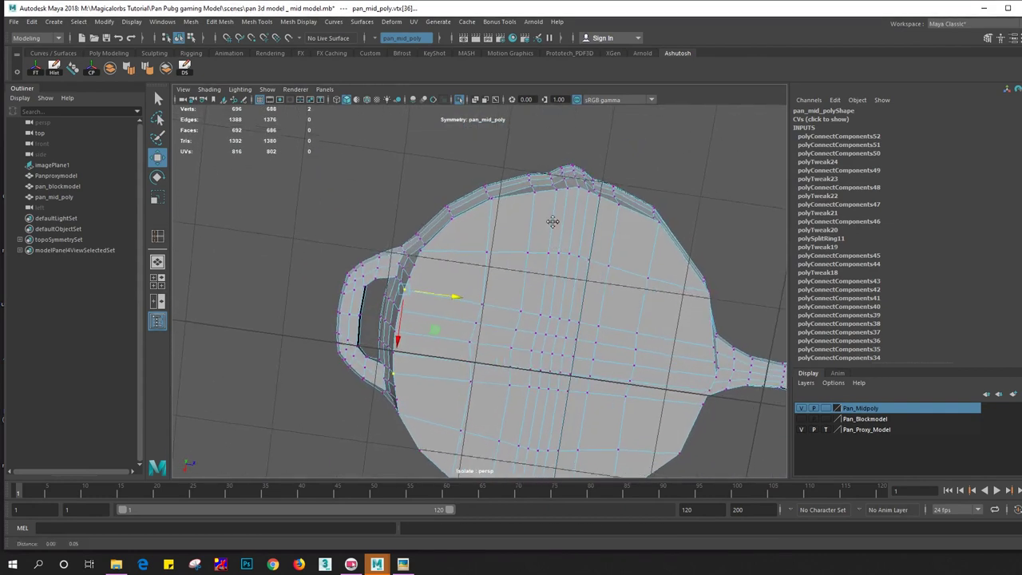
pyautogui.scroll(5, 553, 221)
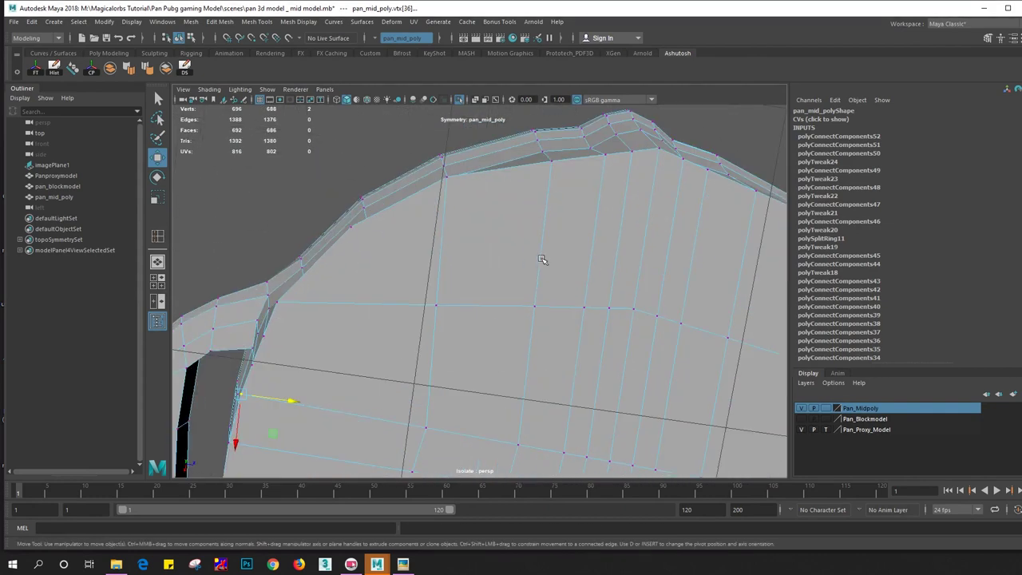
pyautogui.scroll(1, 499, 250)
pyautogui.moveTo(548, 176)
pyautogui.mouseDown()
pyautogui.moveTo(544, 220)
pyautogui.moveTo(520, 166)
pyautogui.mouseUp()
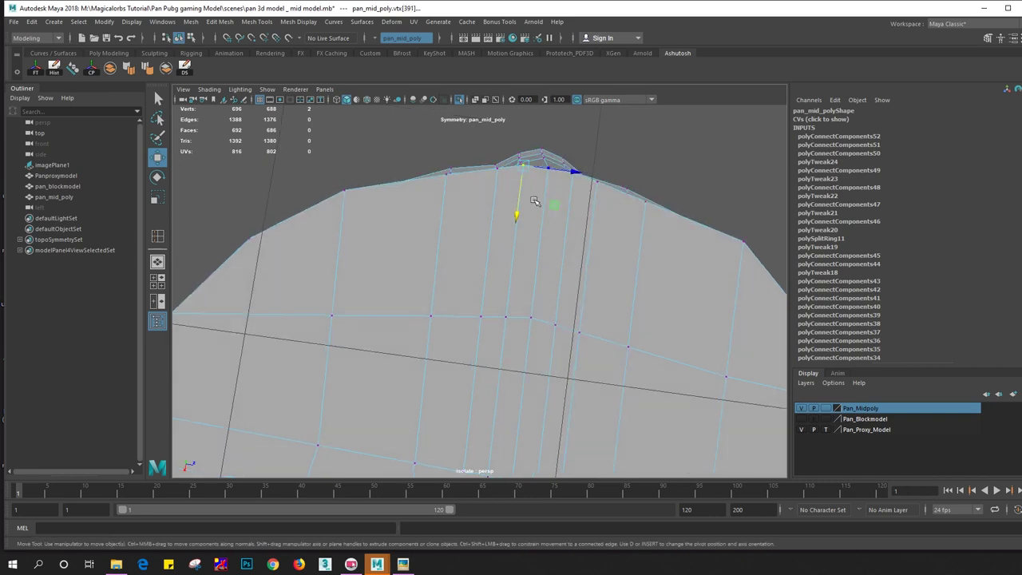
pyautogui.moveTo(521, 208); pyautogui.dragTo(516, 210)
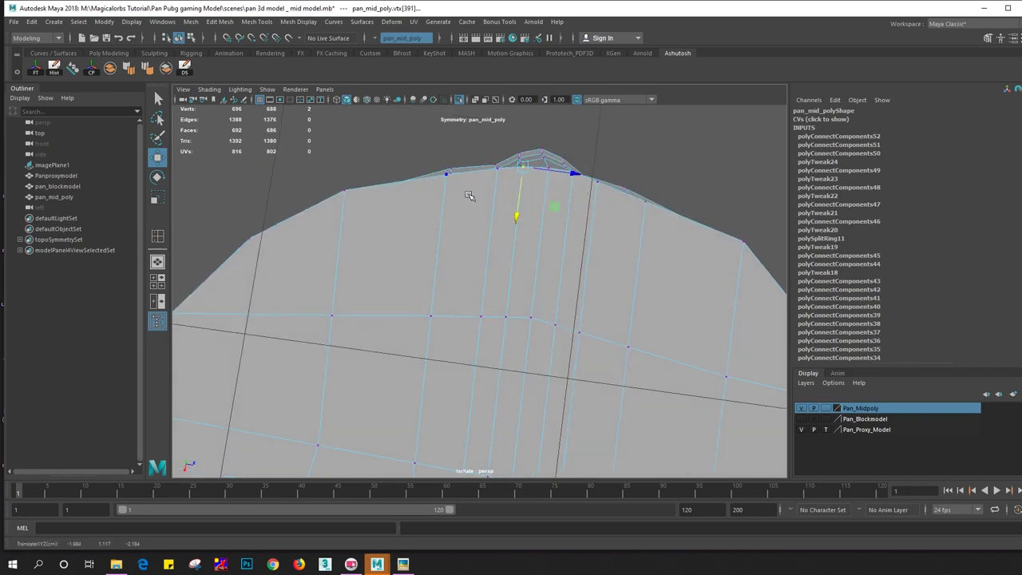
pyautogui.click(446, 171)
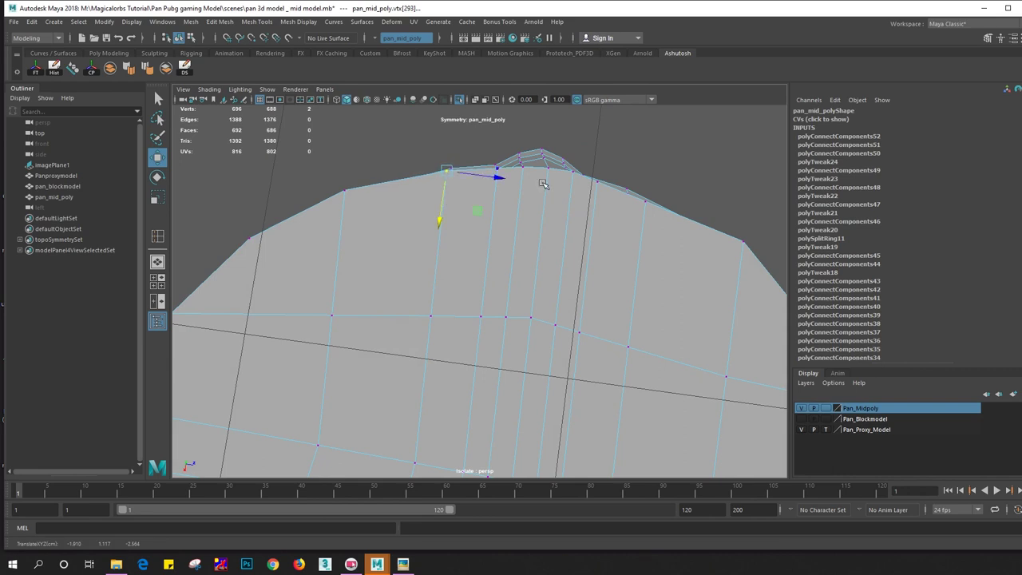
pyautogui.click(642, 199)
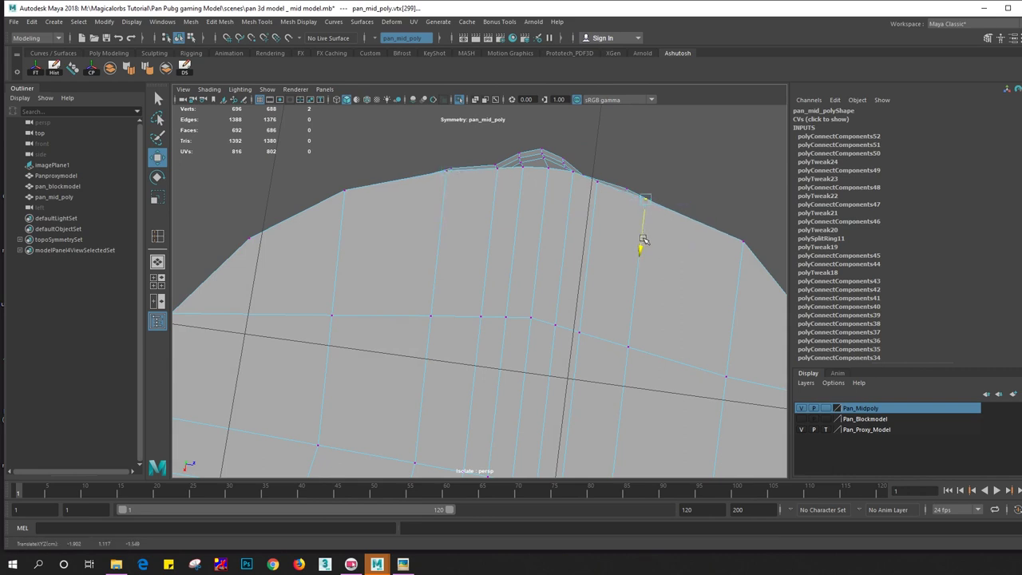
pyautogui.click(597, 183)
pyautogui.click(521, 168)
# Select a rim edge, trial a scale on it, and undo the scale
pyautogui.moveTo(511, 200)
pyautogui.keyDown('alt'); pyautogui.mouseDown()
pyautogui.moveTo(695, 327)
pyautogui.moveTo(543, 298)
pyautogui.moveTo(518, 256)
pyautogui.mouseUp(); pyautogui.keyUp('alt')
pyautogui.moveTo(478, 211); pyautogui.dragTo(423, 199, button='right')
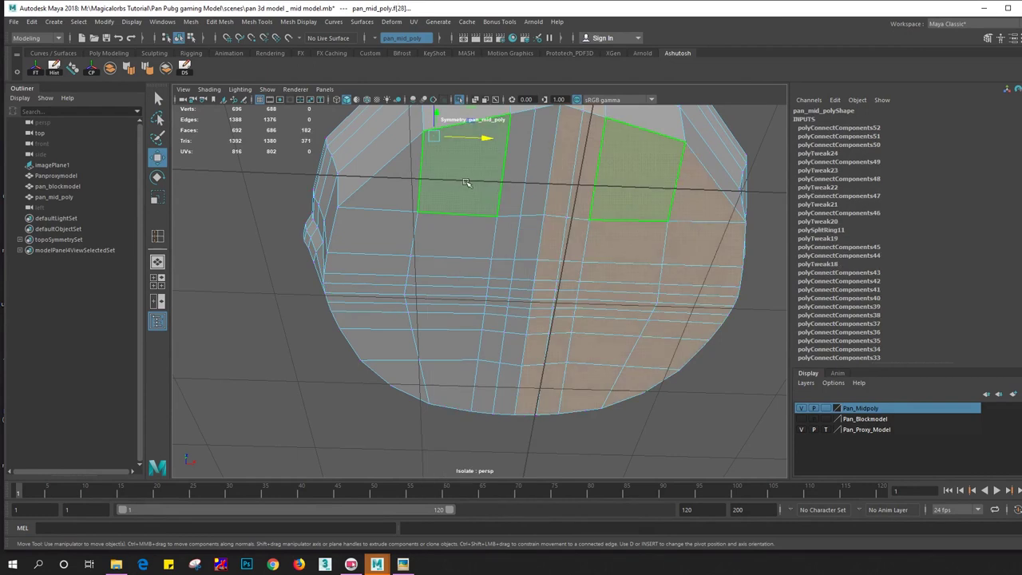
pyautogui.click(459, 231)
pyautogui.click(375, 178)
pyautogui.click(369, 180)
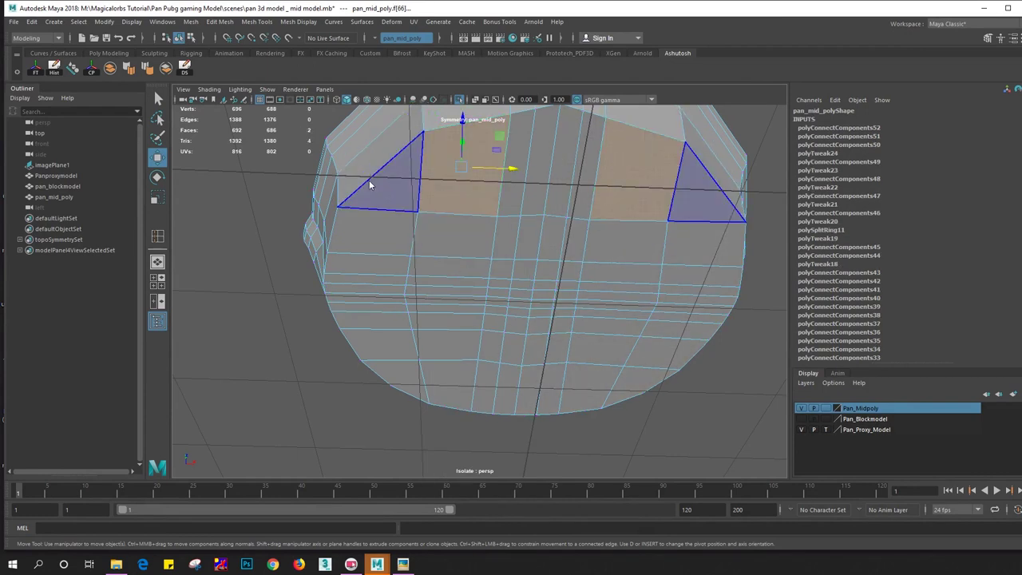
pyautogui.moveTo(369, 179); pyautogui.dragTo(369, 156, button='right')
pyautogui.click(369, 191)
pyautogui.moveTo(369, 192)
pyautogui.keyDown('alt'); pyautogui.mouseDown()
pyautogui.moveTo(456, 277)
pyautogui.moveTo(400, 277)
pyautogui.moveTo(420, 299)
pyautogui.moveTo(399, 349)
pyautogui.mouseUp(); pyautogui.keyUp('alt')
pyautogui.press('r')
pyautogui.hotkey('ctrl', 'z')
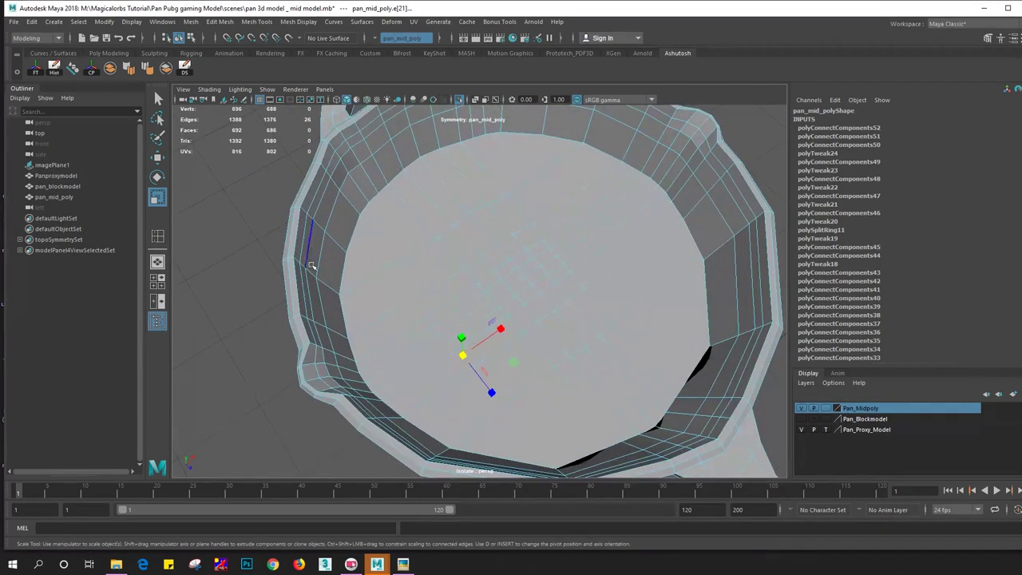
# Select rim edges and an interior edge loop, then undo the scale and extra selections
pyautogui.click(368, 206)
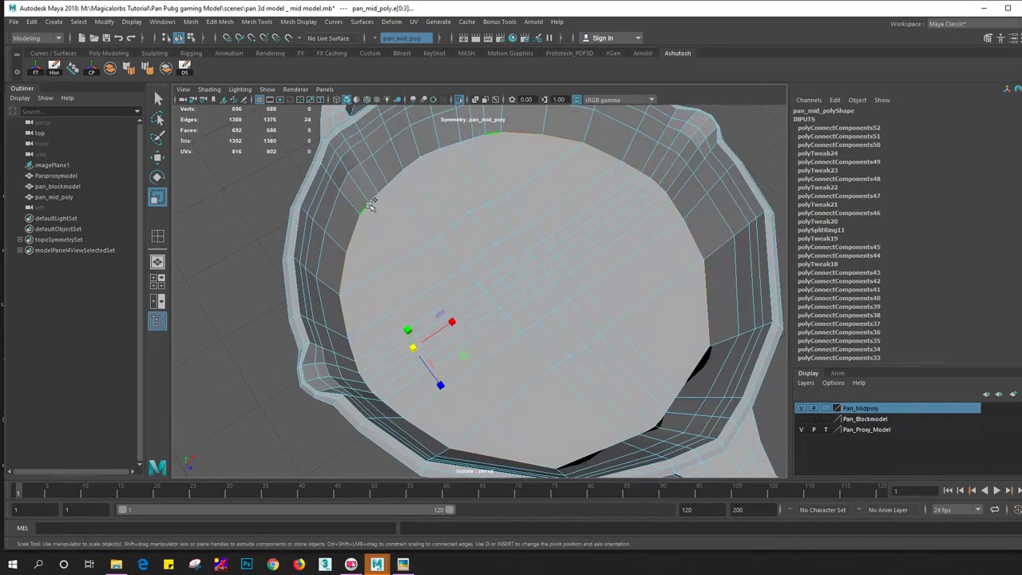
pyautogui.keyDown('shift'); pyautogui.click(384, 186); pyautogui.keyUp('shift')
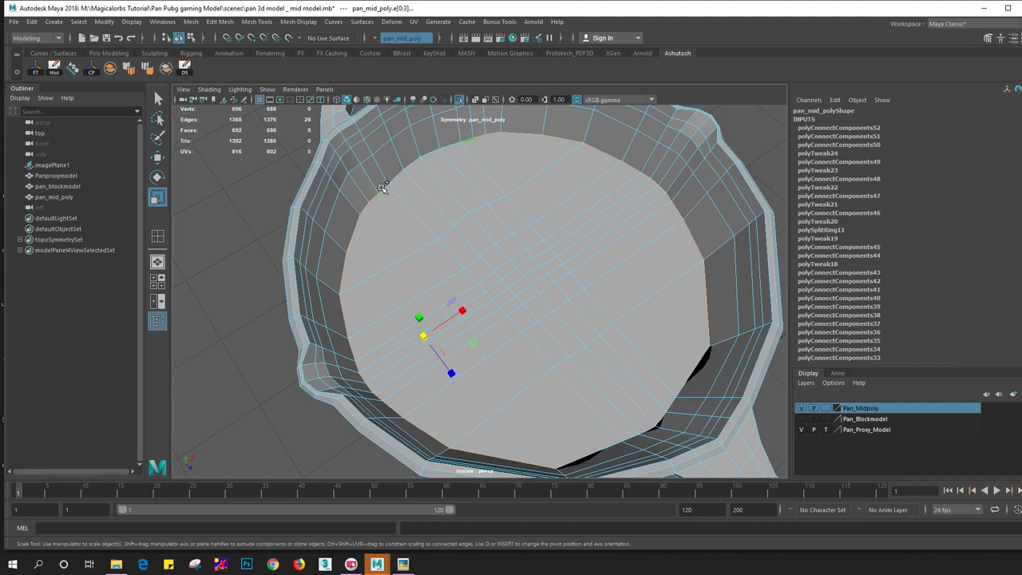
pyautogui.doubleClick(414, 312)
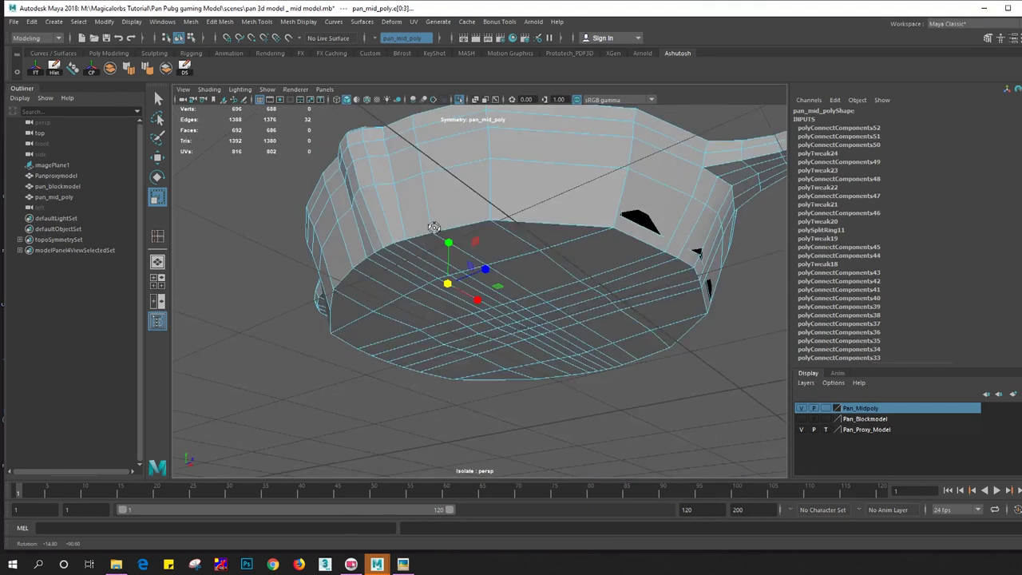
pyautogui.moveTo(414, 312)
pyautogui.keyDown('alt'); pyautogui.mouseDown()
pyautogui.moveTo(435, 232)
pyautogui.moveTo(428, 353)
pyautogui.moveTo(435, 312)
pyautogui.mouseUp(); pyautogui.keyUp('alt')
pyautogui.hotkey('ctrl', 'z')
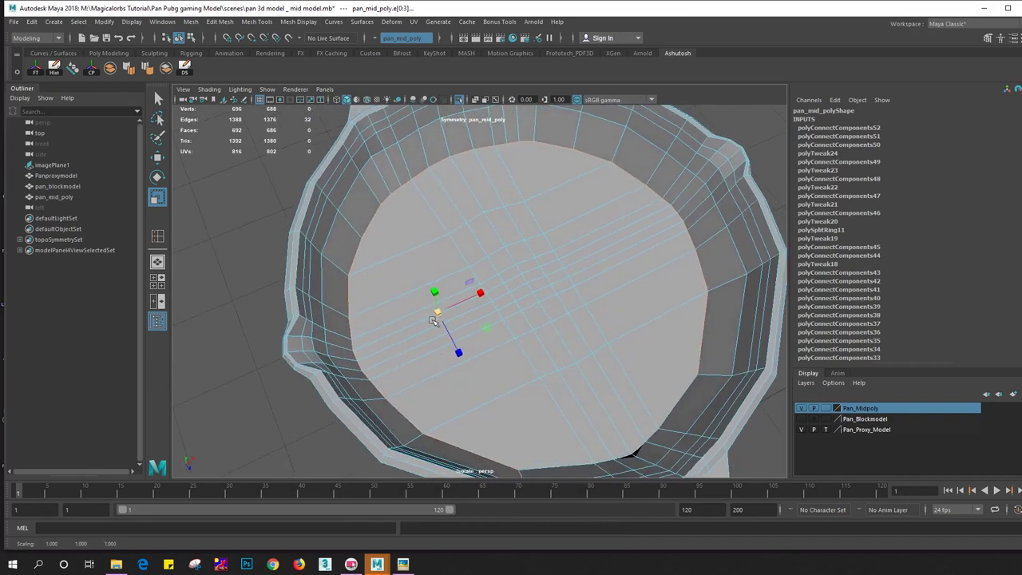
pyautogui.hotkey('ctrl', 'z')
pyautogui.keyDown('alt'); pyautogui.moveTo(433, 311); pyautogui.dragTo(453, 261); pyautogui.keyUp('alt')
pyautogui.hotkey('ctrl', 'z')
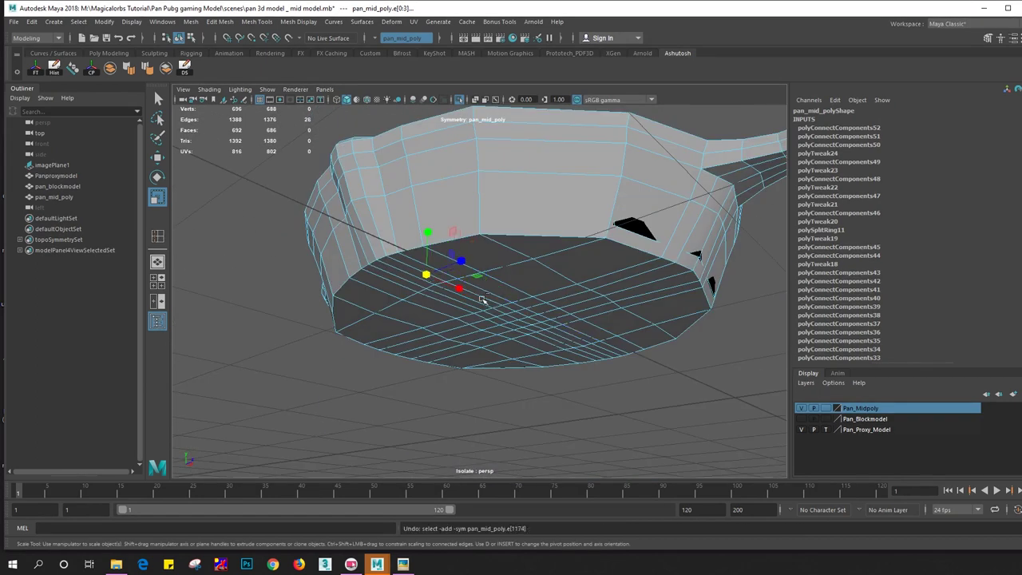
pyautogui.hotkey('ctrl', 'z')
pyautogui.hotkey('ctrl', 'z')
pyautogui.hotkey('ctrl', 'z')
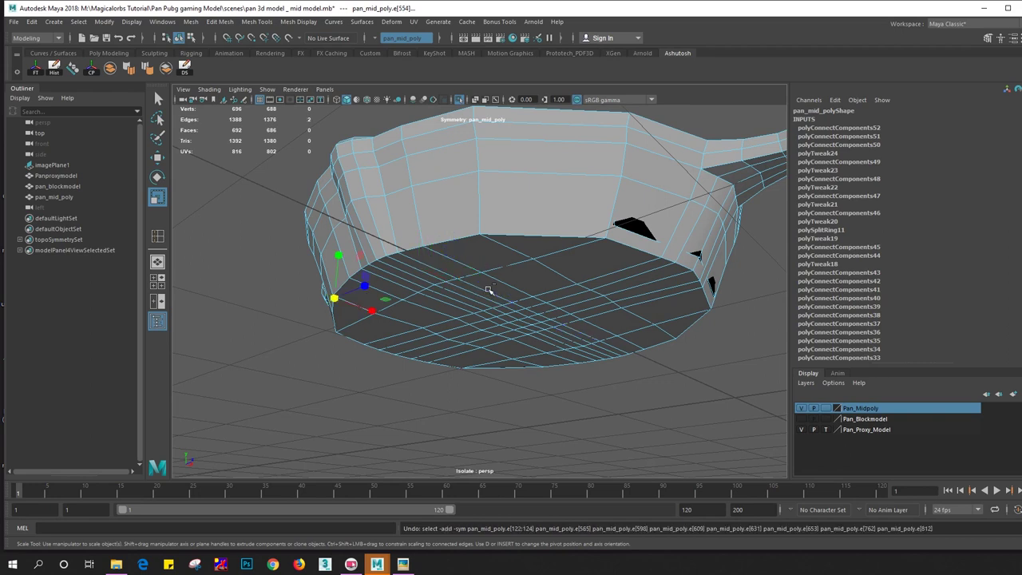
pyautogui.hotkey('ctrl', 'z')
# Turn Symmetry off and scale the selected bottom edges slightly inward
pyautogui.hotkey('ctrl', 'z')
pyautogui.click(375, 39)
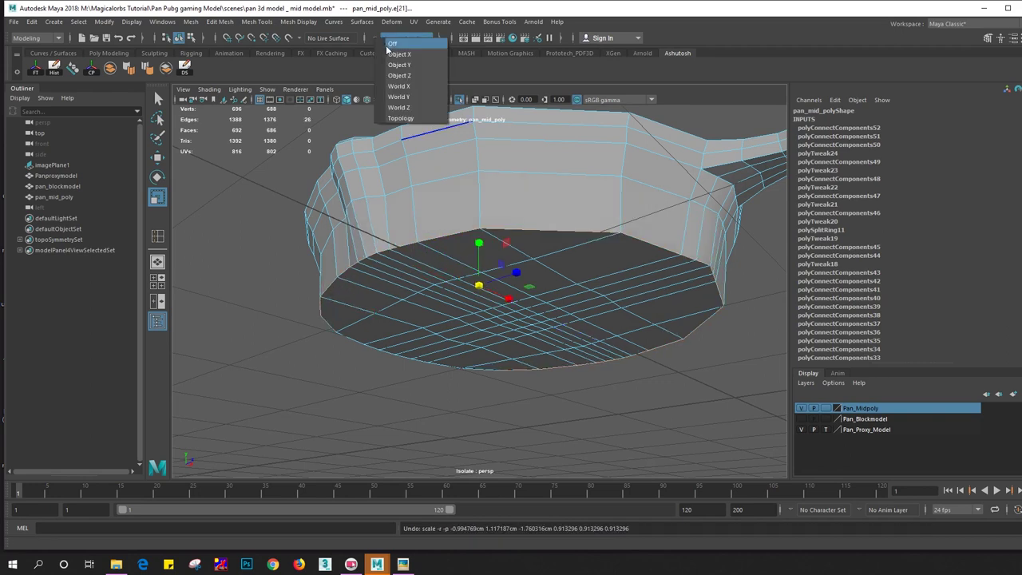
pyautogui.click(392, 43)
pyautogui.keyDown('alt'); pyautogui.moveTo(511, 155); pyautogui.dragTo(514, 181); pyautogui.keyUp('alt')
pyautogui.hotkey('ctrl', 'z')
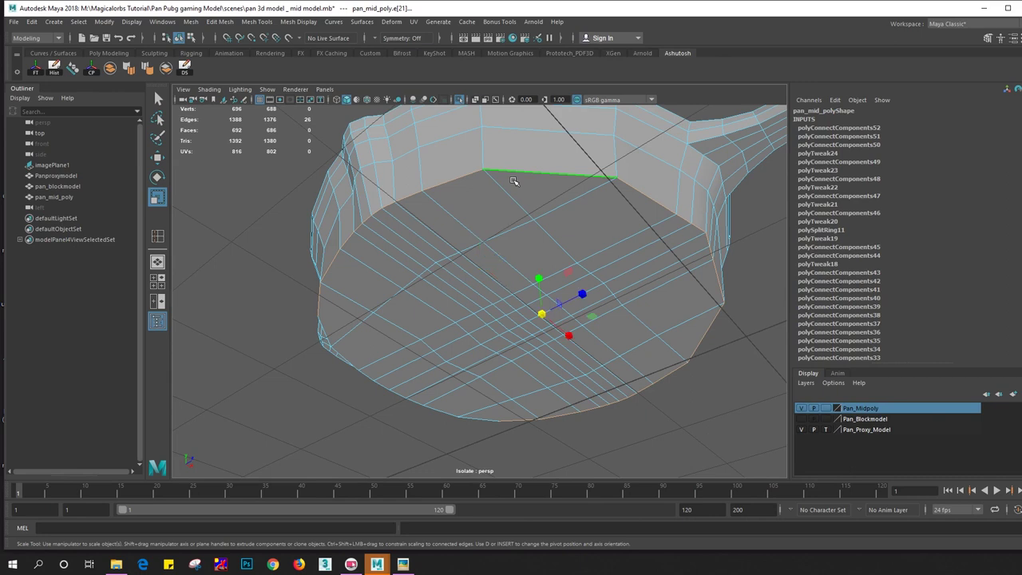
pyautogui.moveTo(535, 305); pyautogui.dragTo(523, 308)
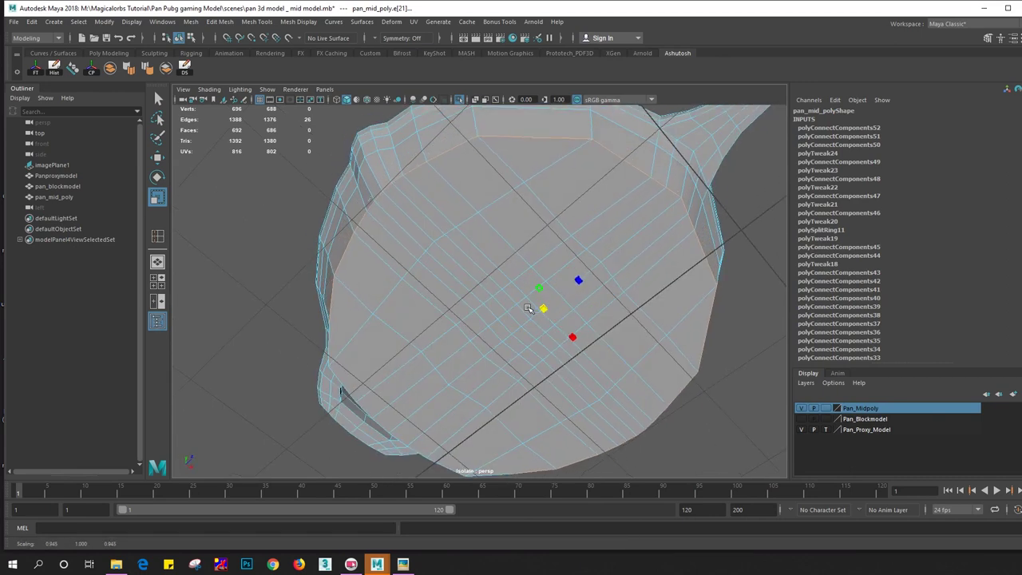
pyautogui.moveTo(523, 308)
pyautogui.keyDown('alt'); pyautogui.mouseDown()
pyautogui.moveTo(433, 289)
pyautogui.moveTo(392, 329)
pyautogui.moveTo(411, 347)
pyautogui.moveTo(505, 336)
pyautogui.moveTo(524, 318)
pyautogui.mouseUp(); pyautogui.keyUp('alt')
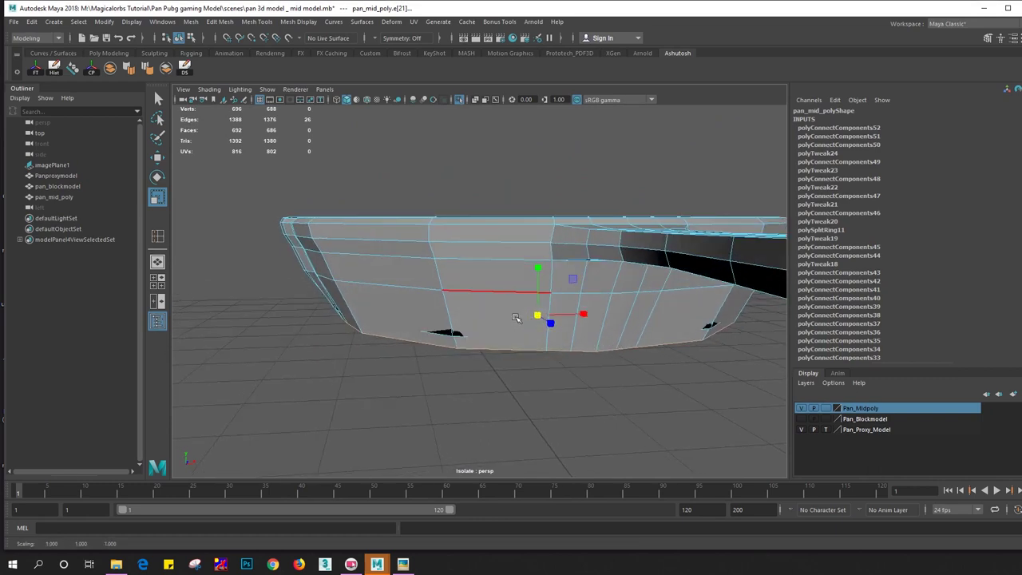
pyautogui.keyDown('alt'); pyautogui.moveTo(460, 311); pyautogui.dragTo(409, 329); pyautogui.keyUp('alt')
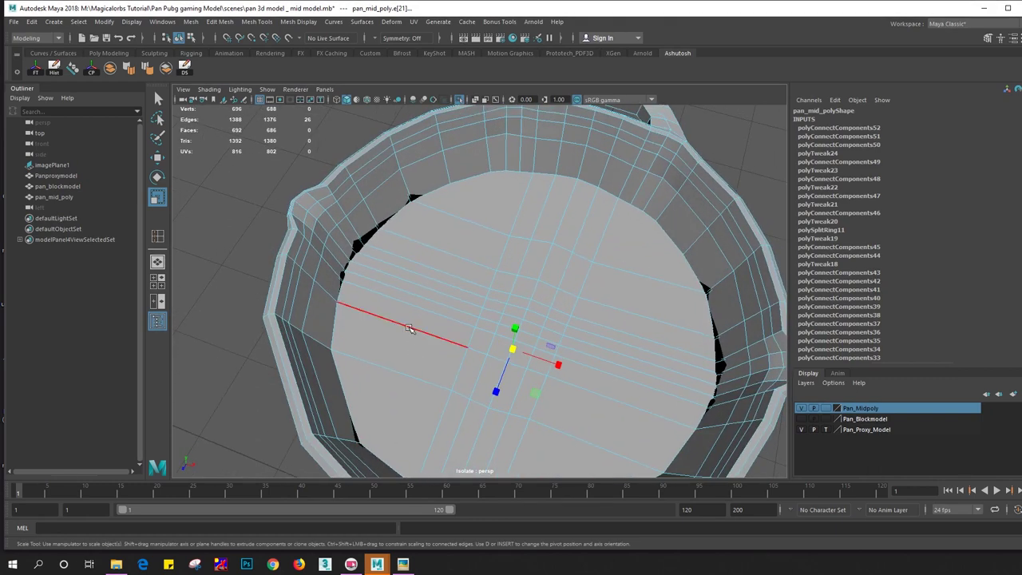
# Select the inner rim edge loop all round, including near the handle, and undo its last scale
pyautogui.doubleClick(396, 216)
pyautogui.keyDown('shift'); pyautogui.click(479, 178); pyautogui.keyUp('shift')
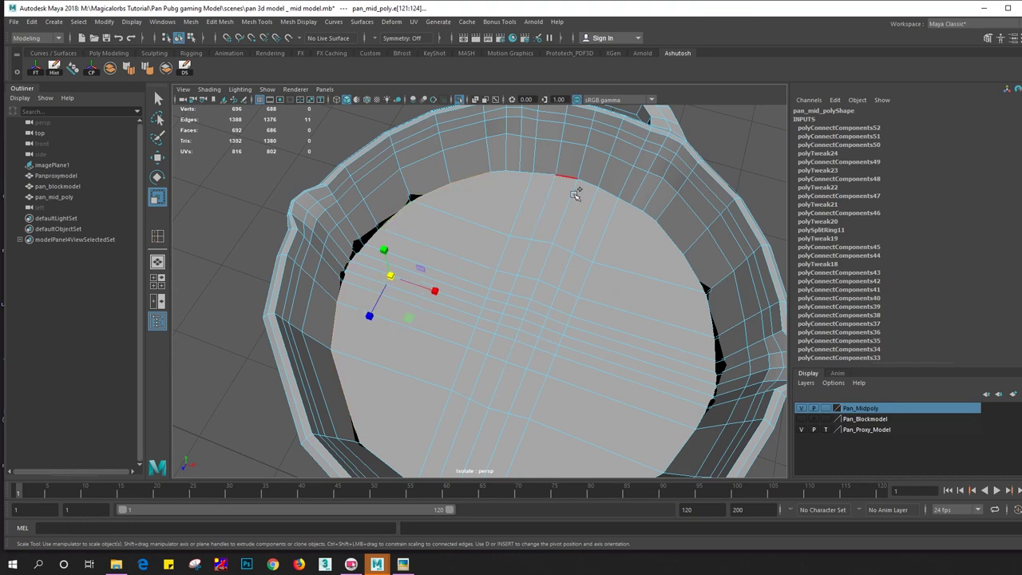
pyautogui.keyDown('shift'); pyautogui.click(568, 177); pyautogui.keyUp('shift')
pyautogui.hotkey('ctrl', 'z')
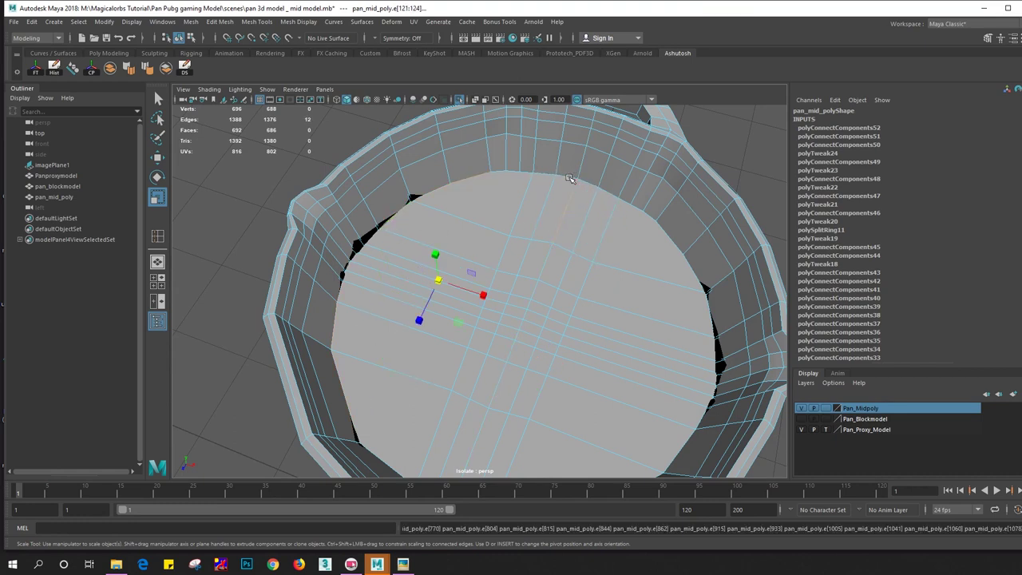
pyautogui.keyDown('shift'); pyautogui.doubleClick(566, 176); pyautogui.keyUp('shift')
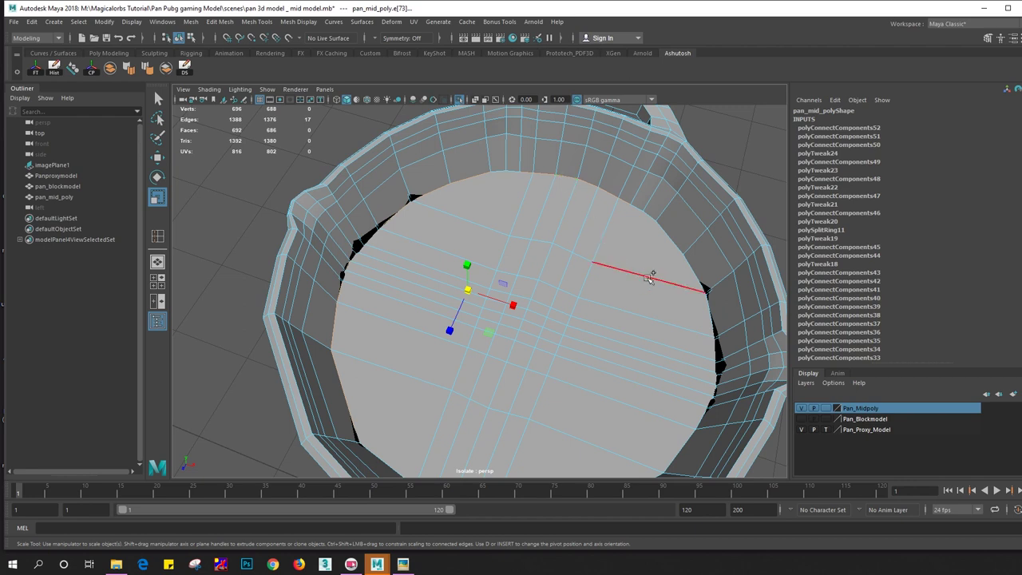
pyautogui.keyDown('shift'); pyautogui.click(667, 245); pyautogui.keyUp('shift')
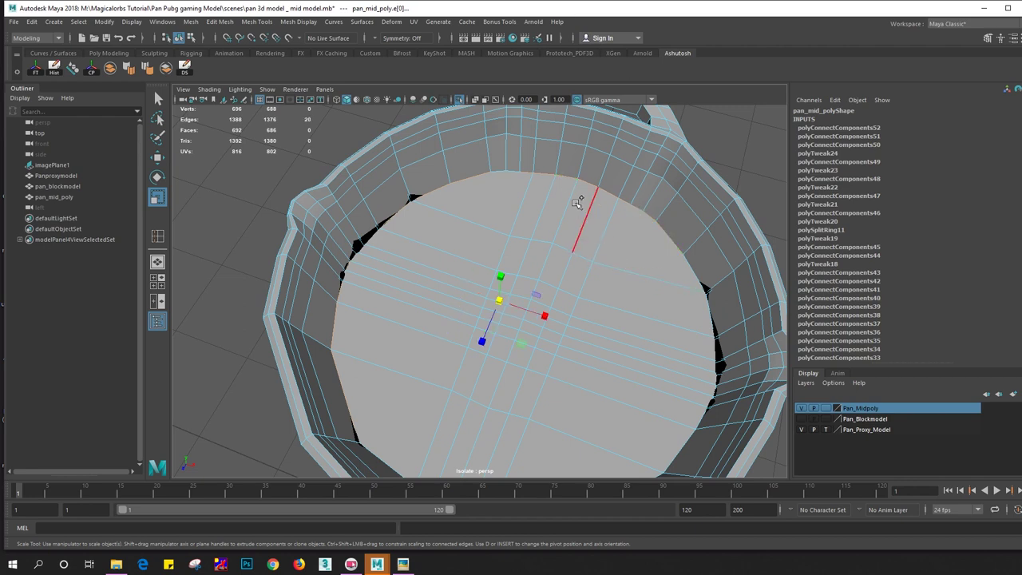
pyautogui.keyDown('shift'); pyautogui.doubleClick(687, 292); pyautogui.keyUp('shift')
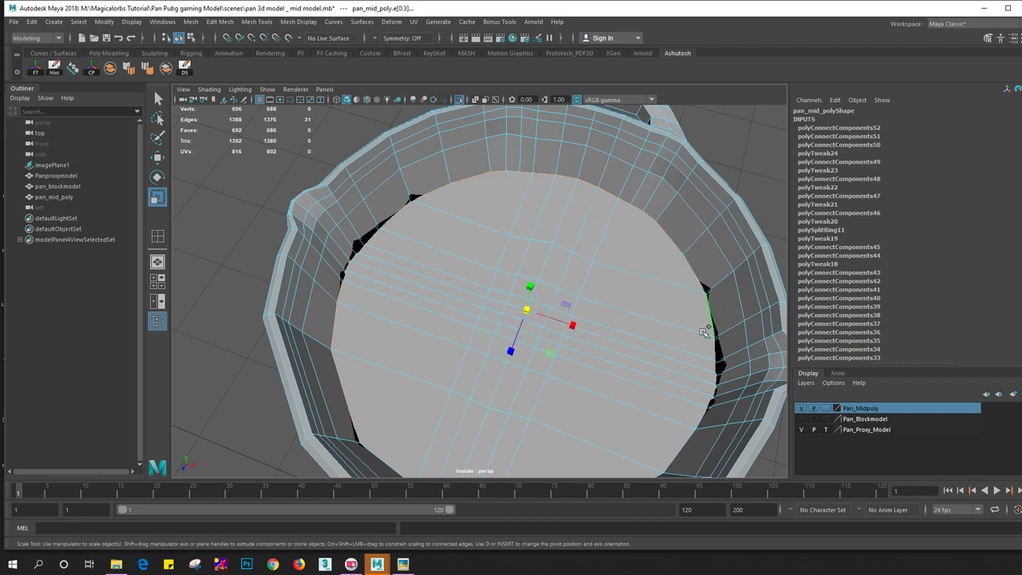
pyautogui.moveTo(639, 415)
pyautogui.keyDown('alt'); pyautogui.mouseDown()
pyautogui.moveTo(666, 288)
pyautogui.moveTo(596, 376)
pyautogui.moveTo(571, 360)
pyautogui.mouseUp(); pyautogui.keyUp('alt')
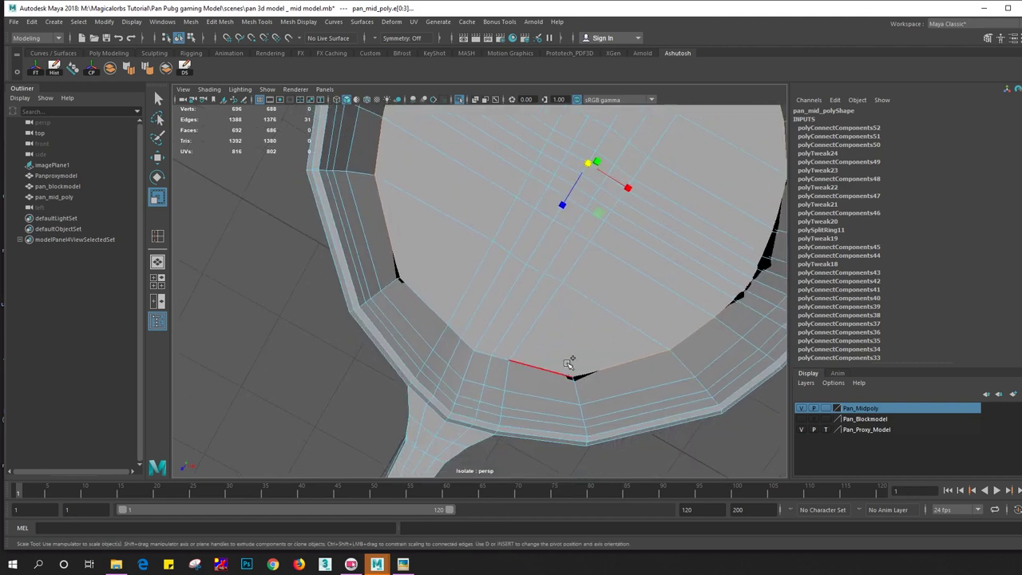
pyautogui.keyDown('shift'); pyautogui.doubleClick(546, 370); pyautogui.keyUp('shift')
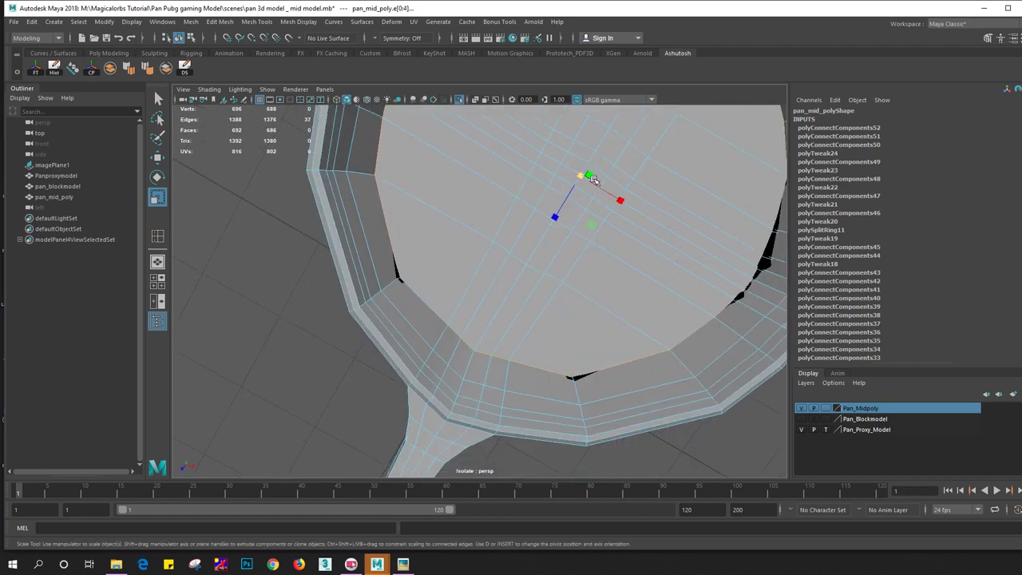
pyautogui.keyDown('alt'); pyautogui.moveTo(588, 190); pyautogui.dragTo(610, 149); pyautogui.keyUp('alt')
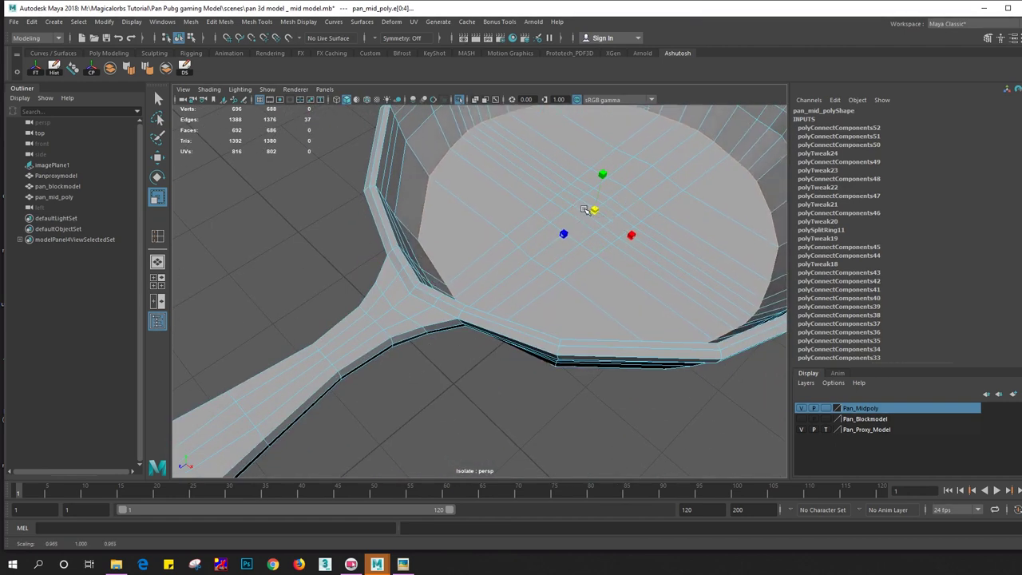
pyautogui.moveTo(595, 210)
pyautogui.keyDown('alt'); pyautogui.mouseDown()
pyautogui.moveTo(519, 216)
pyautogui.moveTo(514, 264)
pyautogui.moveTo(479, 287)
pyautogui.moveTo(467, 281)
pyautogui.moveTo(491, 299)
pyautogui.mouseUp(); pyautogui.keyUp('alt')
pyautogui.hotkey('ctrl', 'z')
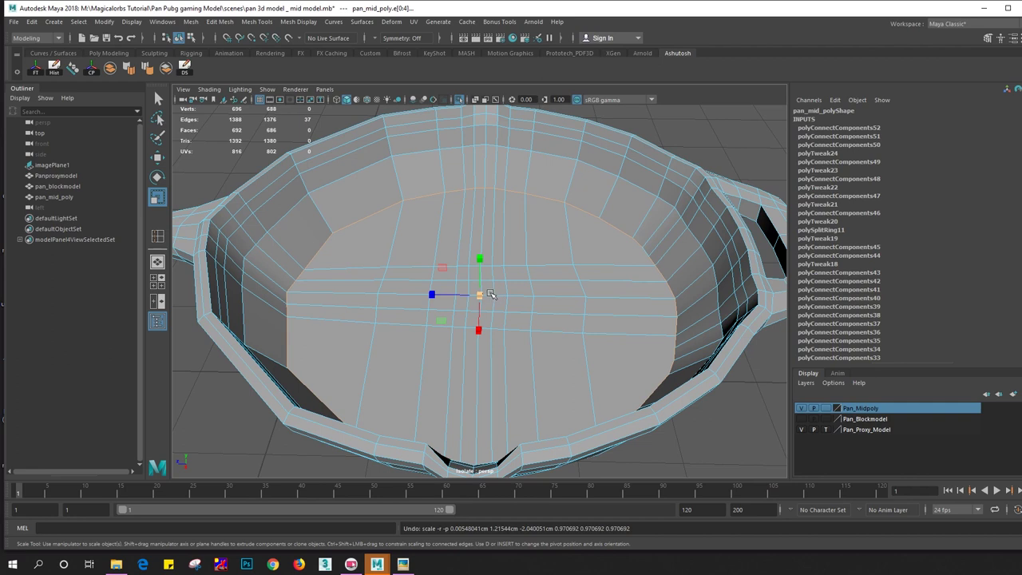
# Preview the pan smoothed with 3 from above, then return to the unsmoothed display with 1
pyautogui.press('3')
pyautogui.press('w')
pyautogui.moveTo(533, 257); pyautogui.dragTo(581, 222, button='right')
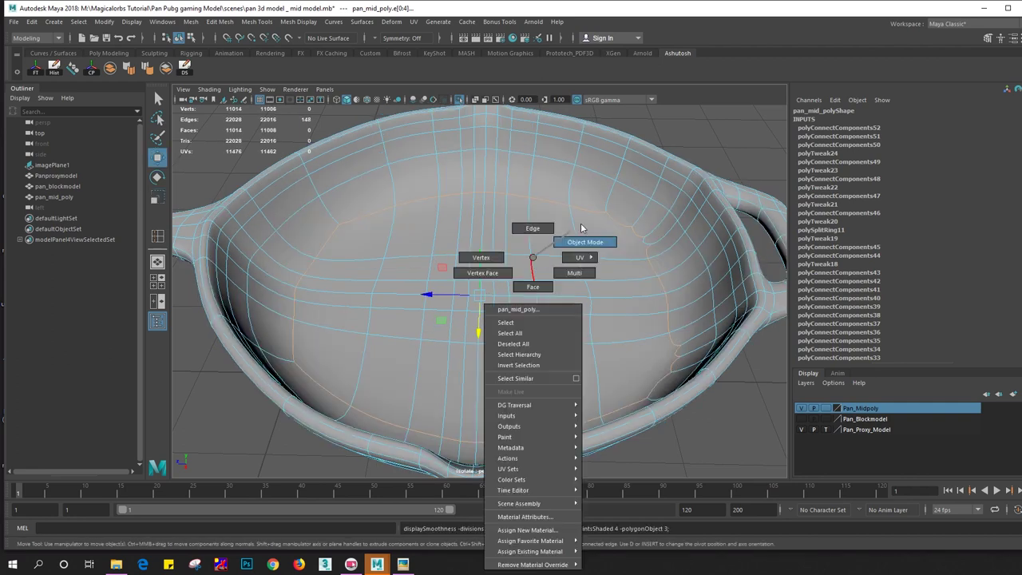
pyautogui.moveTo(678, 440)
pyautogui.keyDown('alt'); pyautogui.mouseDown()
pyautogui.moveTo(605, 388)
pyautogui.moveTo(546, 378)
pyautogui.moveTo(639, 342)
pyautogui.moveTo(706, 338)
pyautogui.moveTo(696, 358)
pyautogui.mouseUp(); pyautogui.keyUp('alt')
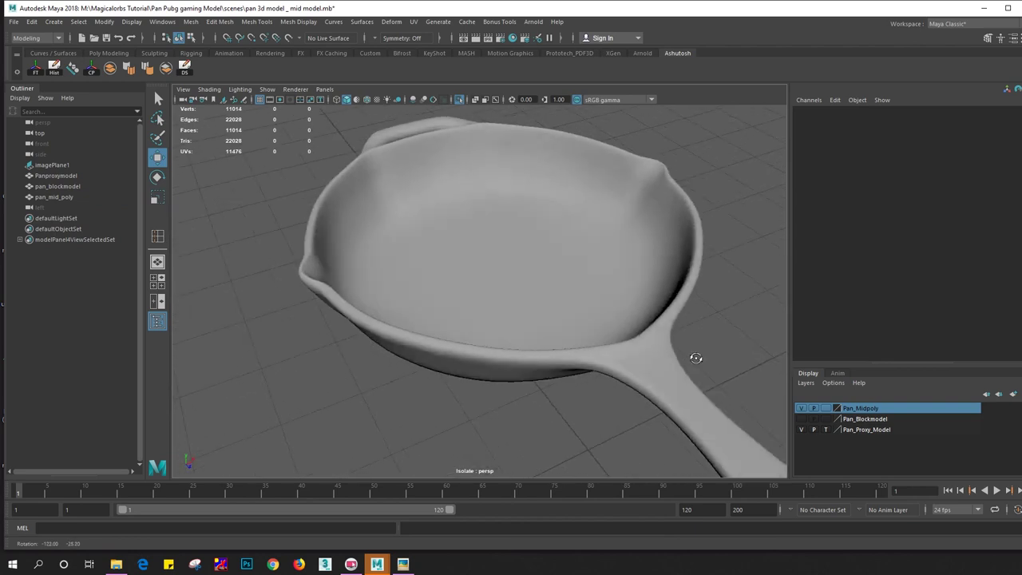
pyautogui.click(696, 358)
pyautogui.press('1')
pyautogui.scroll(5, 549, 331)
pyautogui.scroll(3, 550, 331)
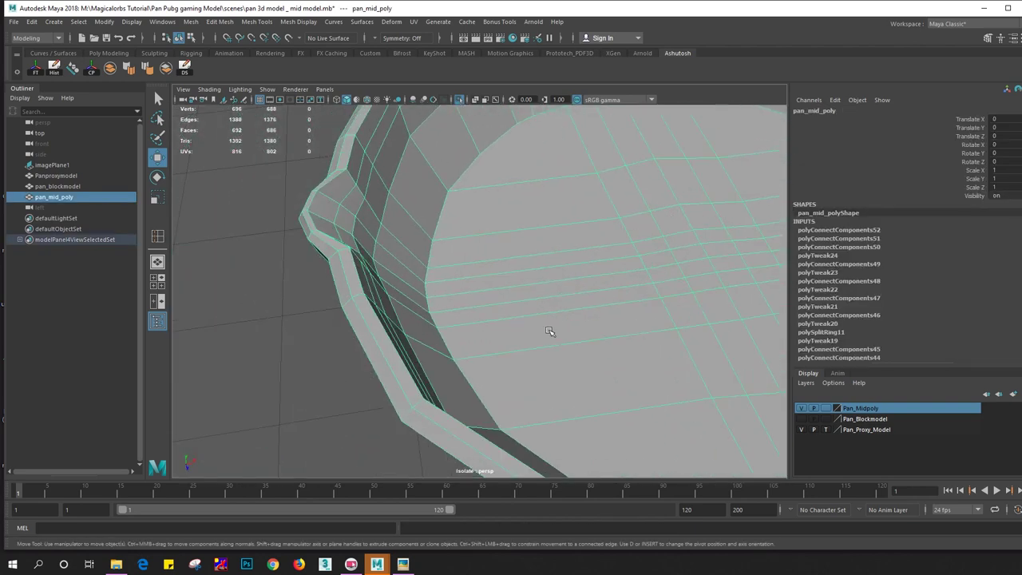
# Select an edge loop running across the pan bottom
pyautogui.keyDown('shift'); pyautogui.moveTo(520, 256); pyautogui.dragTo(576, 242, button='right'); pyautogui.keyUp('shift')
pyautogui.click(722, 293)
pyautogui.press('w')
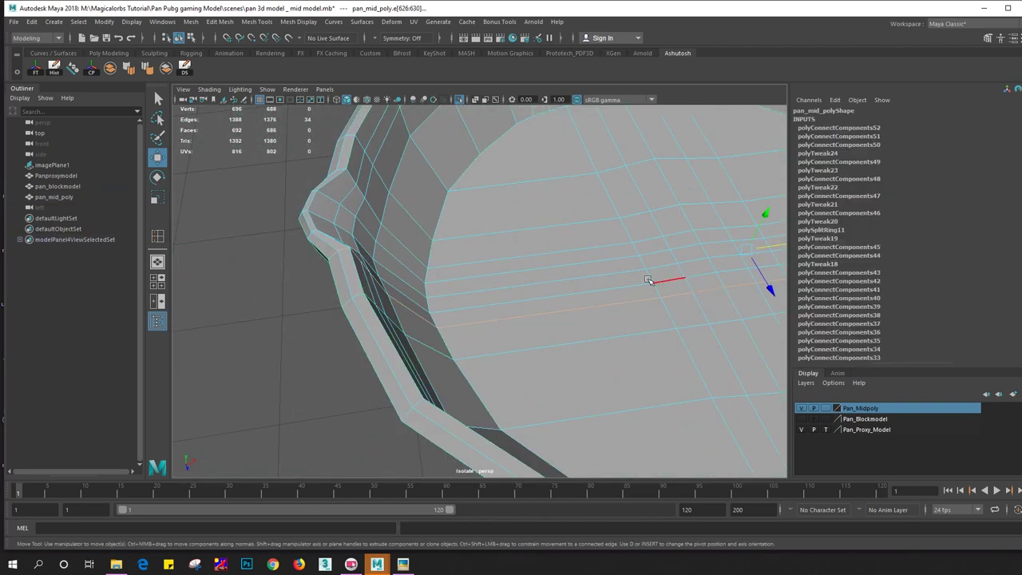
pyautogui.scroll(-5, 624, 288)
pyautogui.doubleClick(562, 216)
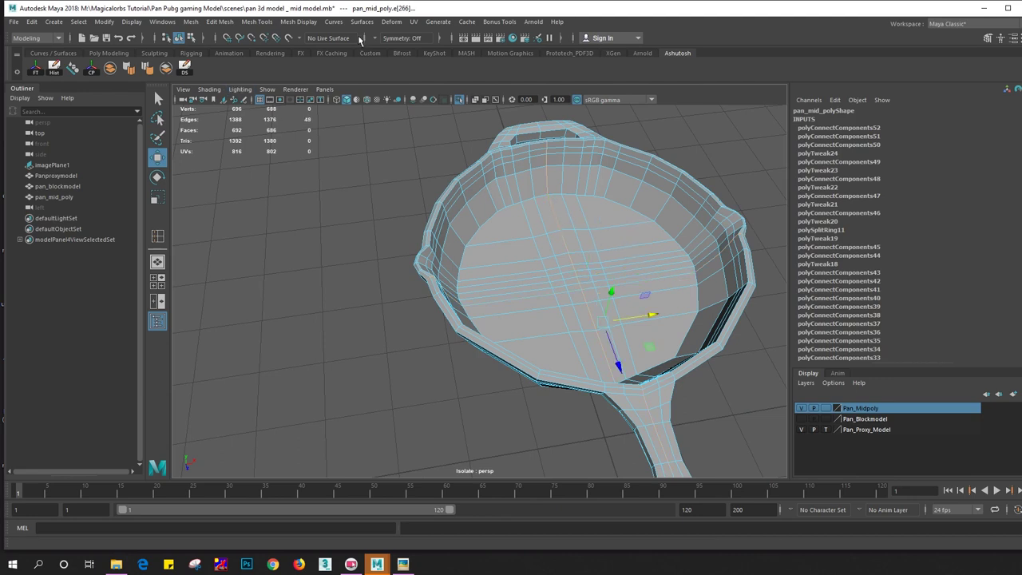
# Set Symmetry to Topology, using the pan's centre edge as the symmetry axis
pyautogui.click(396, 38)
pyautogui.click(408, 119)
pyautogui.scroll(5, 525, 235)
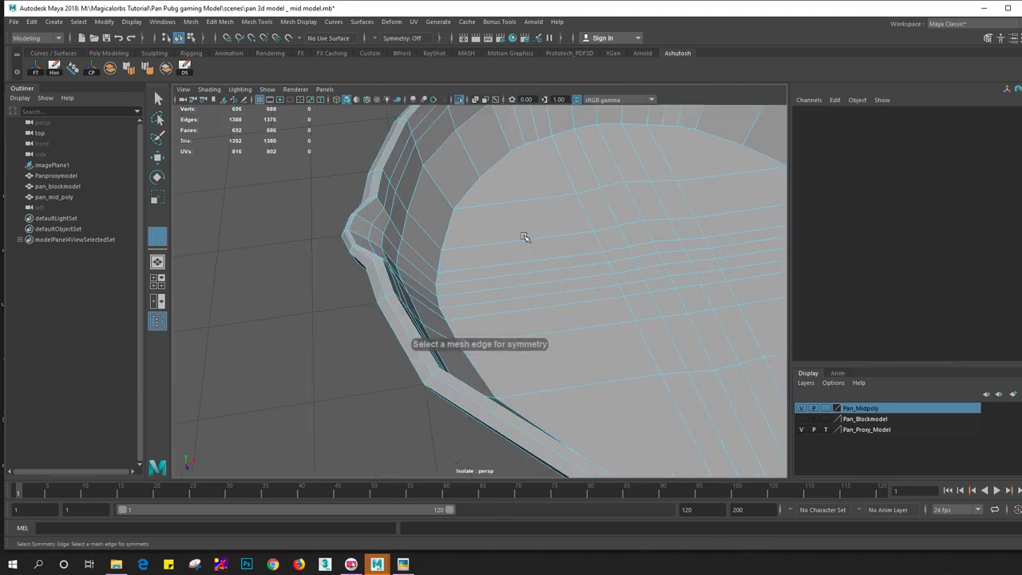
pyautogui.scroll(2, 476, 282)
pyautogui.click(671, 238)
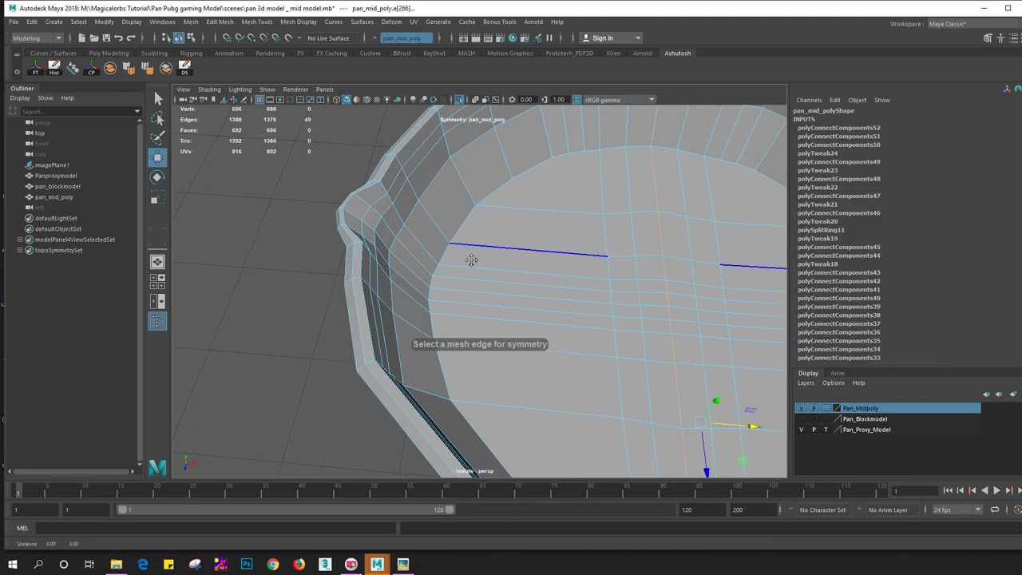
pyautogui.keyDown('alt'); pyautogui.moveTo(472, 258); pyautogui.dragTo(380, 232); pyautogui.keyUp('alt')
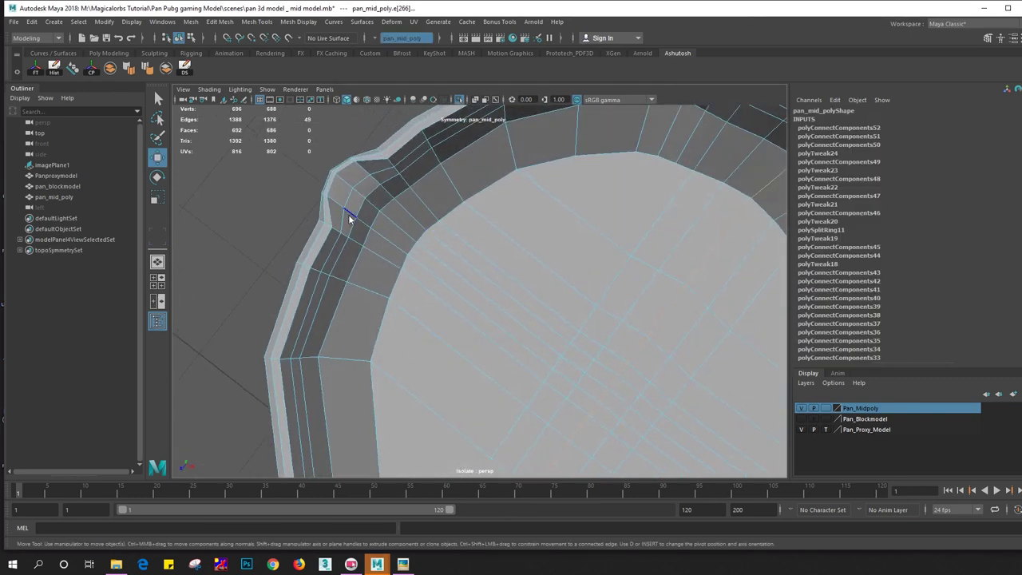
# In vertex mode, select the first inner-rim vertices and slide each slightly along its axis
pyautogui.press('F9')
pyautogui.click(338, 221)
pyautogui.moveTo(338, 221)
pyautogui.keyDown('alt'); pyautogui.mouseDown()
pyautogui.moveTo(372, 239)
pyautogui.moveTo(431, 211)
pyautogui.mouseUp(); pyautogui.keyUp('alt')
pyautogui.click(392, 319)
pyautogui.scroll(-5, 454, 322)
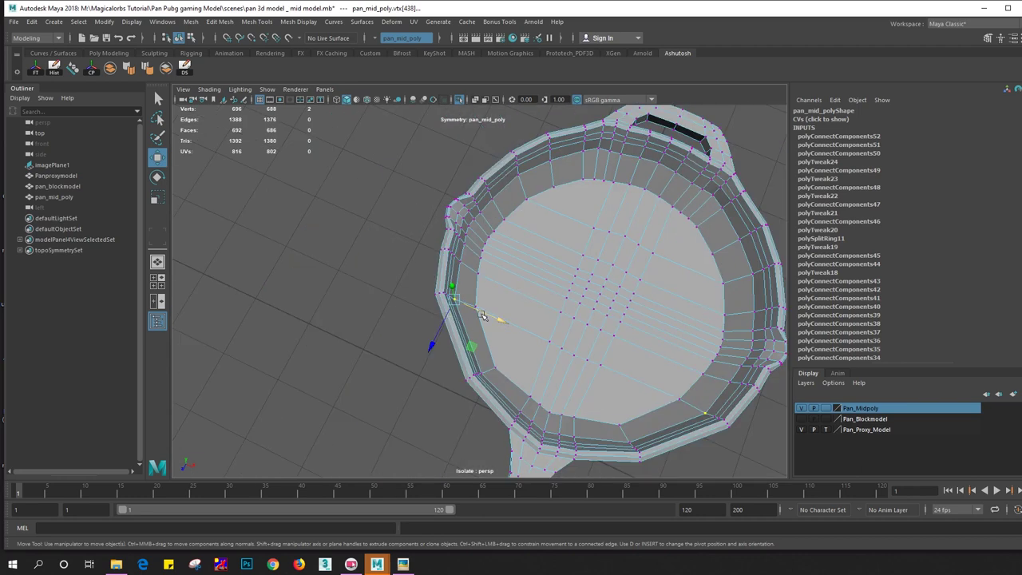
pyautogui.moveTo(485, 311); pyautogui.dragTo(487, 314)
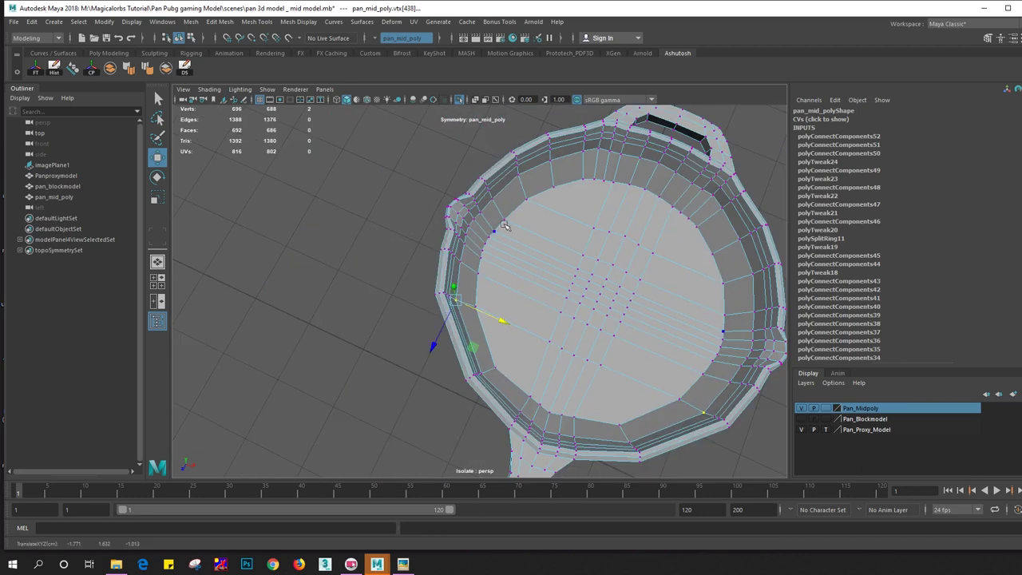
pyautogui.click(518, 179)
pyautogui.moveTo(540, 189); pyautogui.dragTo(570, 174)
pyautogui.click(583, 153)
pyautogui.click(586, 176)
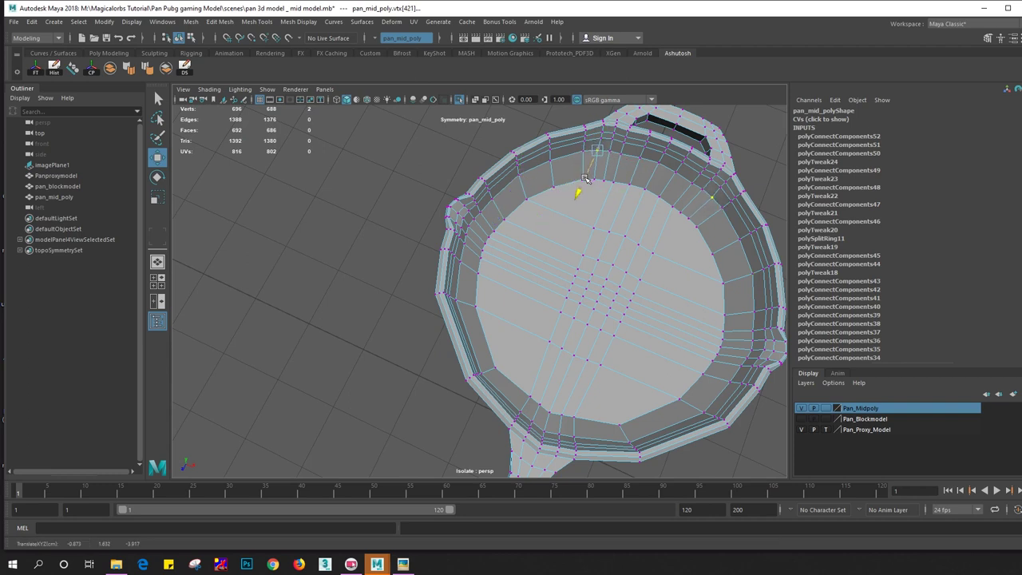
pyautogui.scroll(2, 601, 168)
pyautogui.scroll(4, 555, 264)
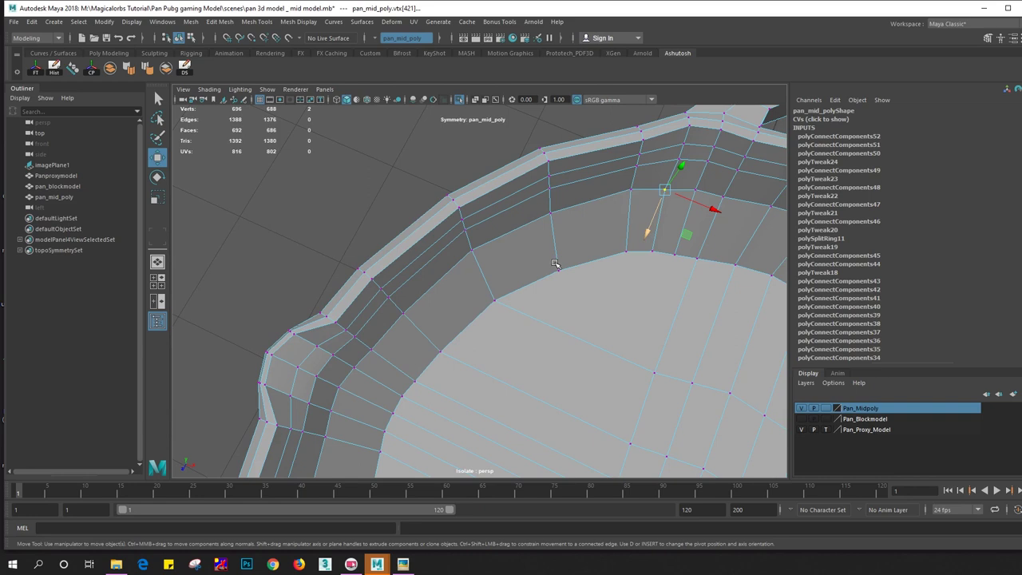
# Nudge further rim vertices slightly along Z so the rim's edge loops curve evenly
pyautogui.click(629, 189)
pyautogui.moveTo(613, 228); pyautogui.dragTo(612, 227)
pyautogui.keyDown('alt'); pyautogui.moveTo(704, 230); pyautogui.dragTo(631, 224); pyautogui.keyUp('alt')
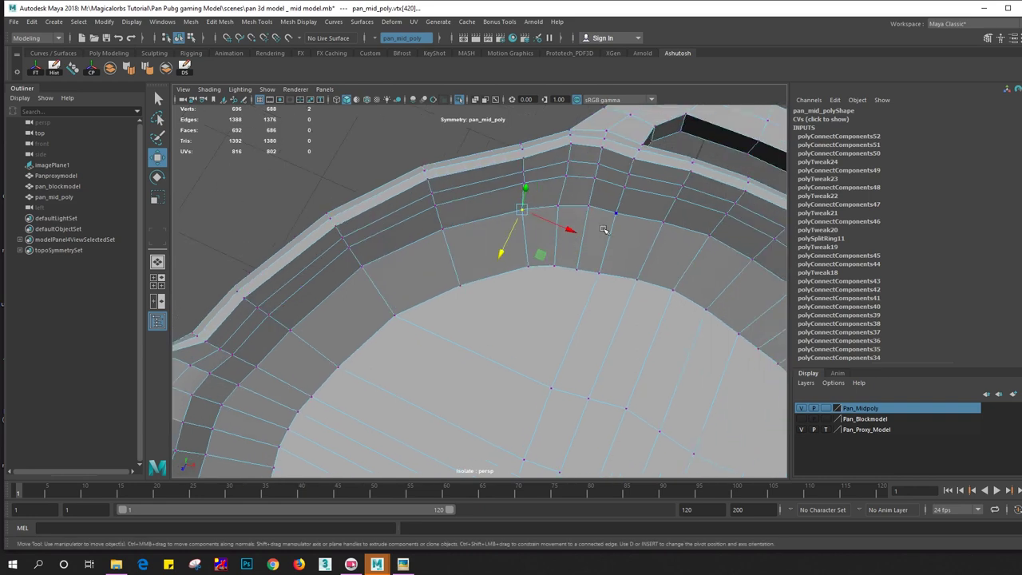
pyautogui.click(616, 211)
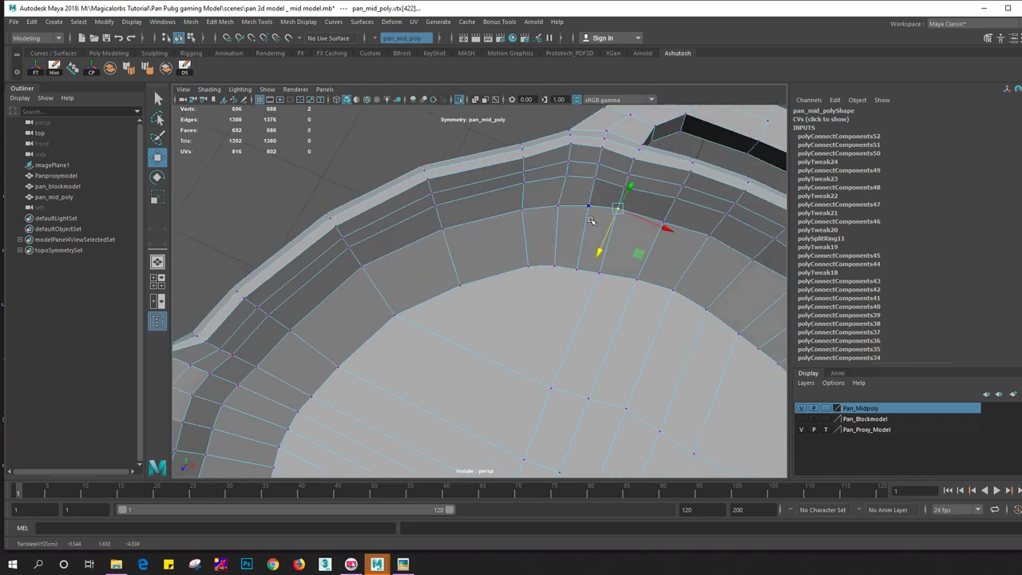
pyautogui.moveTo(591, 222); pyautogui.dragTo(589, 237)
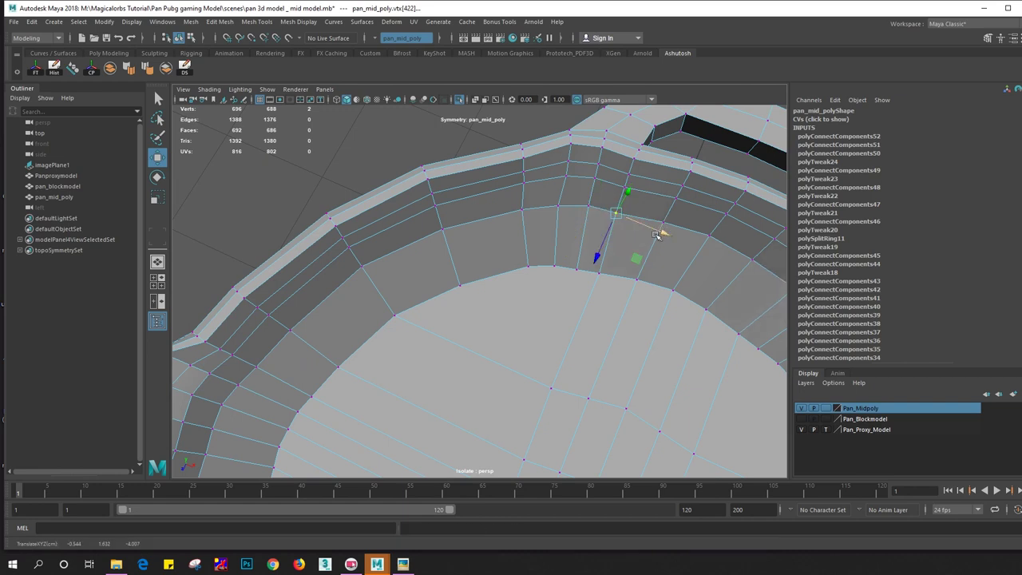
pyautogui.click(668, 221)
pyautogui.moveTo(649, 249); pyautogui.dragTo(699, 259)
pyautogui.click(709, 239)
pyautogui.click(588, 207)
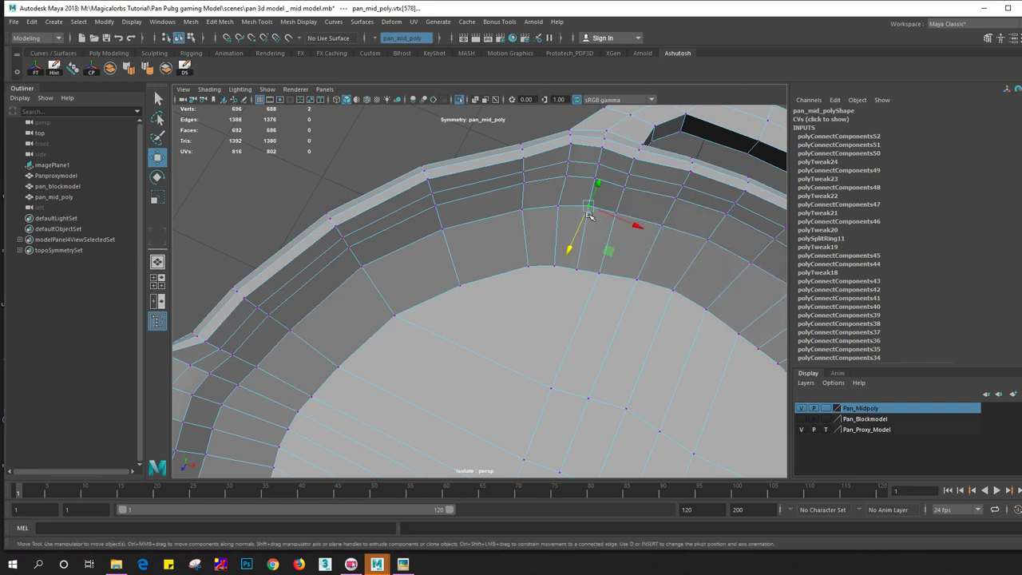
pyautogui.moveTo(580, 230)
pyautogui.mouseDown()
pyautogui.moveTo(519, 252)
pyautogui.moveTo(484, 294)
pyautogui.mouseUp()
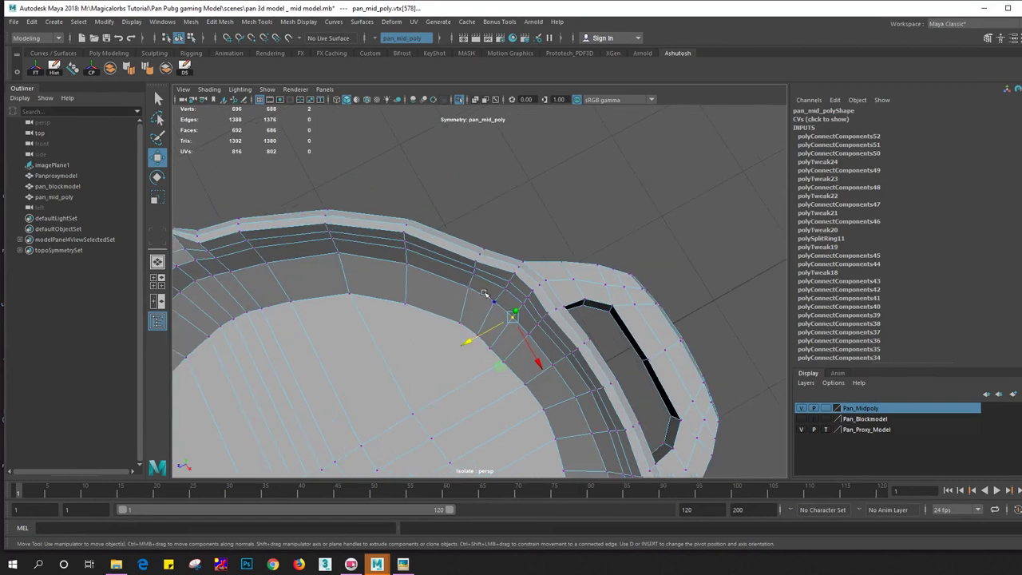
pyautogui.keyDown('alt'); pyautogui.moveTo(484, 294); pyautogui.dragTo(525, 274, button='right'); pyautogui.keyUp('alt')
pyautogui.moveTo(559, 238)
pyautogui.keyDown('alt'); pyautogui.mouseDown()
pyautogui.moveTo(560, 229)
pyautogui.moveTo(520, 235)
pyautogui.moveTo(468, 256)
pyautogui.moveTo(471, 291)
pyautogui.mouseUp(); pyautogui.keyUp('alt')
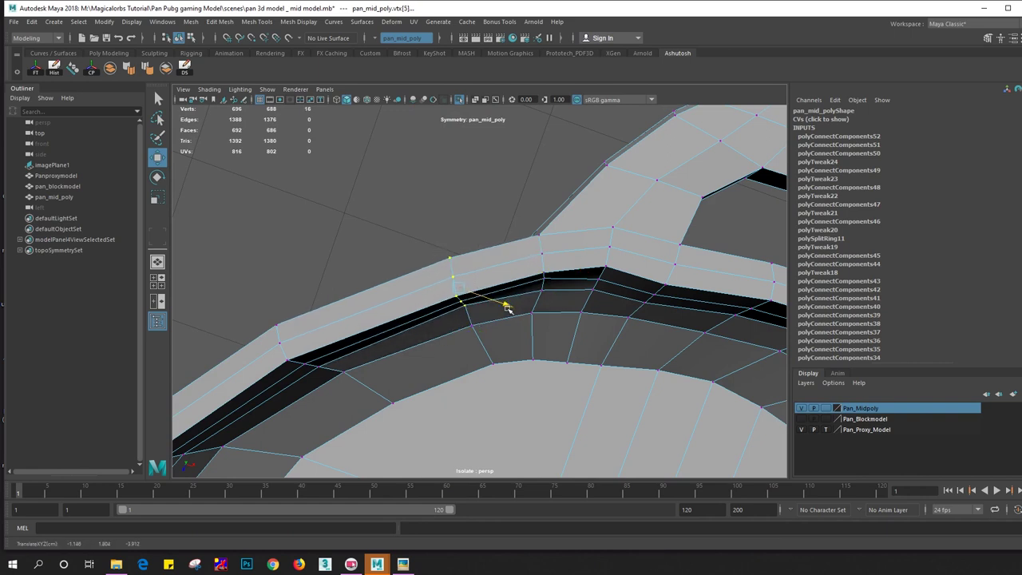
pyautogui.moveTo(479, 297)
pyautogui.keyDown('alt'); pyautogui.mouseDown()
pyautogui.moveTo(495, 308)
pyautogui.moveTo(427, 329)
pyautogui.moveTo(373, 287)
pyautogui.moveTo(327, 290)
pyautogui.moveTo(504, 229)
pyautogui.moveTo(481, 201)
pyautogui.moveTo(735, 147)
pyautogui.moveTo(598, 256)
pyautogui.moveTo(550, 221)
pyautogui.moveTo(558, 332)
pyautogui.moveTo(555, 317)
pyautogui.moveTo(532, 349)
pyautogui.moveTo(517, 275)
pyautogui.moveTo(532, 300)
pyautogui.moveTo(589, 282)
pyautogui.moveTo(630, 374)
pyautogui.moveTo(631, 323)
pyautogui.mouseUp(); pyautogui.keyUp('alt')
# Grow the rim vertex selection and raise the two peak vertices to form the pouring lip
pyautogui.hotkey('shift', '.')
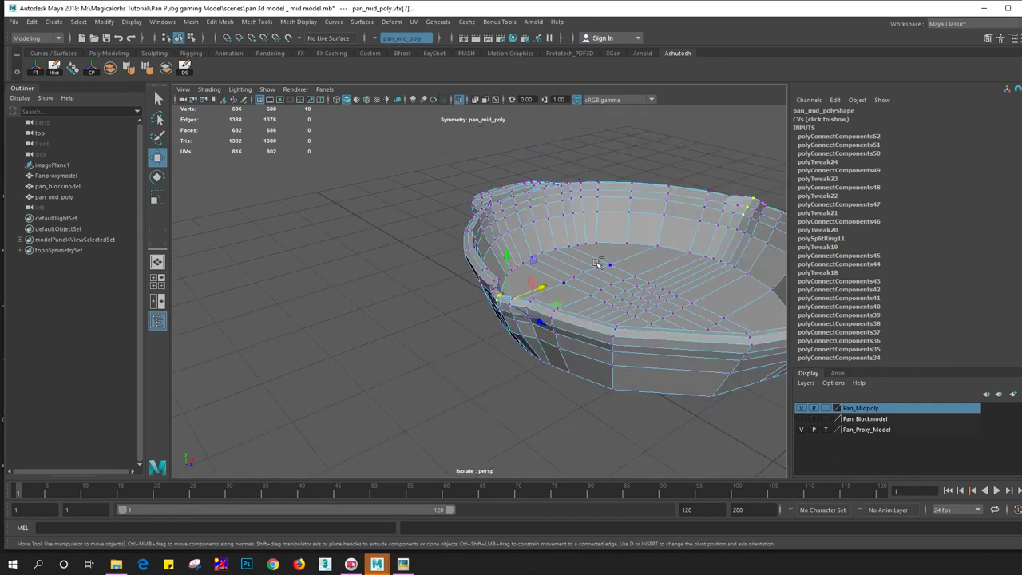
pyautogui.moveTo(596, 264)
pyautogui.keyDown('alt'); pyautogui.mouseDown()
pyautogui.moveTo(551, 280)
pyautogui.moveTo(593, 317)
pyautogui.mouseUp(); pyautogui.keyUp('alt')
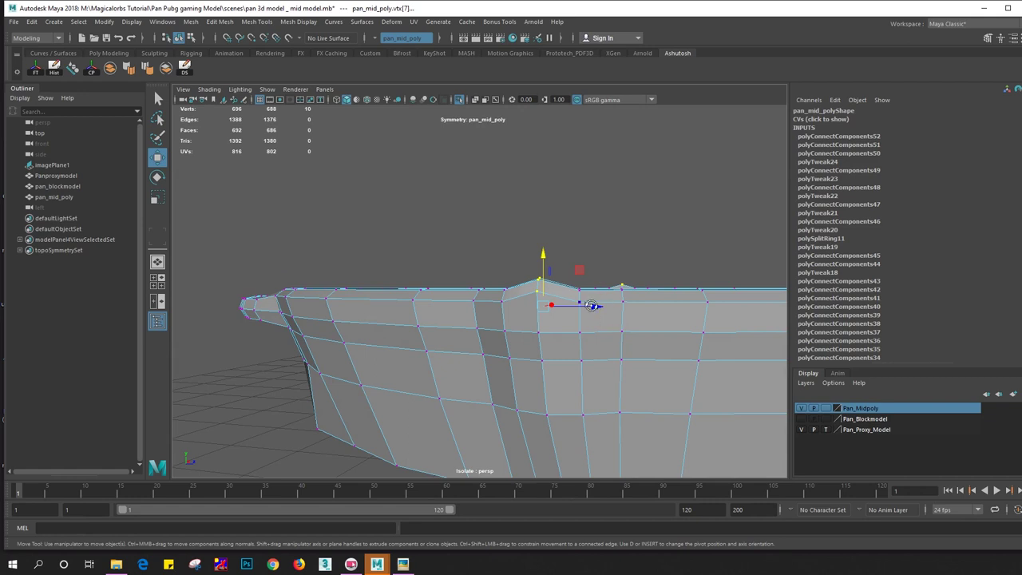
pyautogui.keyDown('alt'); pyautogui.moveTo(591, 305); pyautogui.dragTo(485, 298); pyautogui.keyUp('alt')
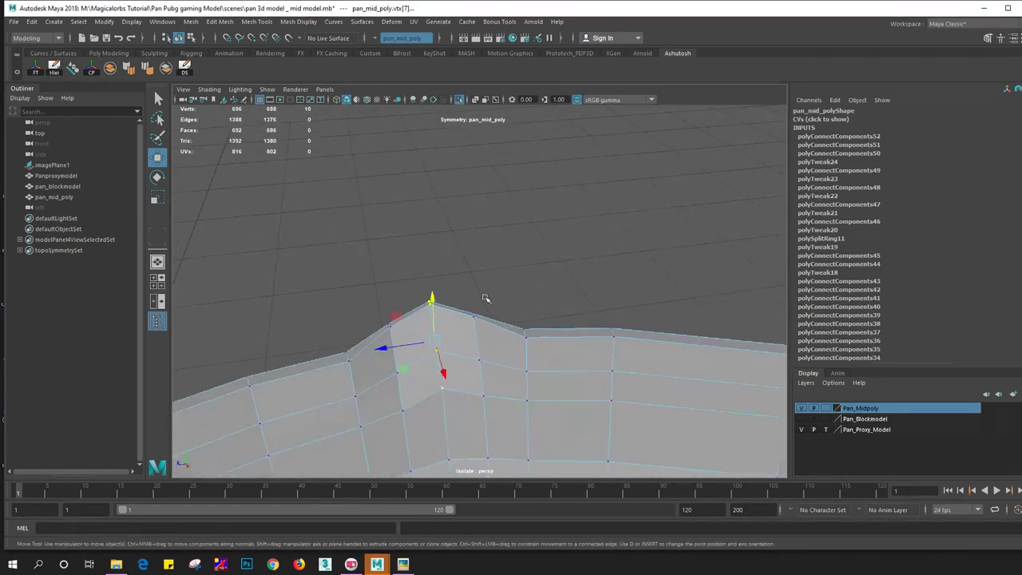
pyautogui.moveTo(470, 305); pyautogui.dragTo(446, 406, button='middle')
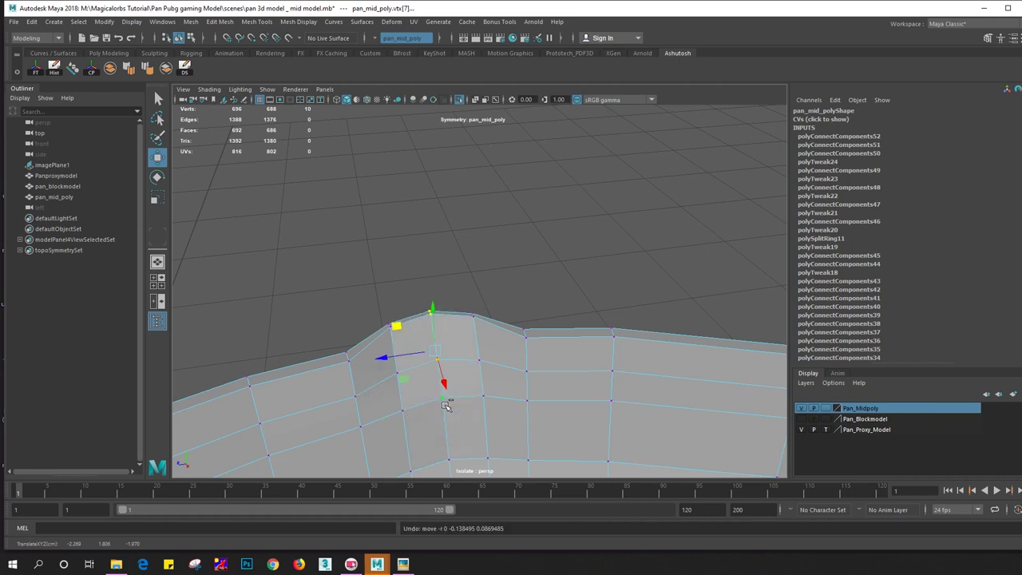
pyautogui.click(442, 317)
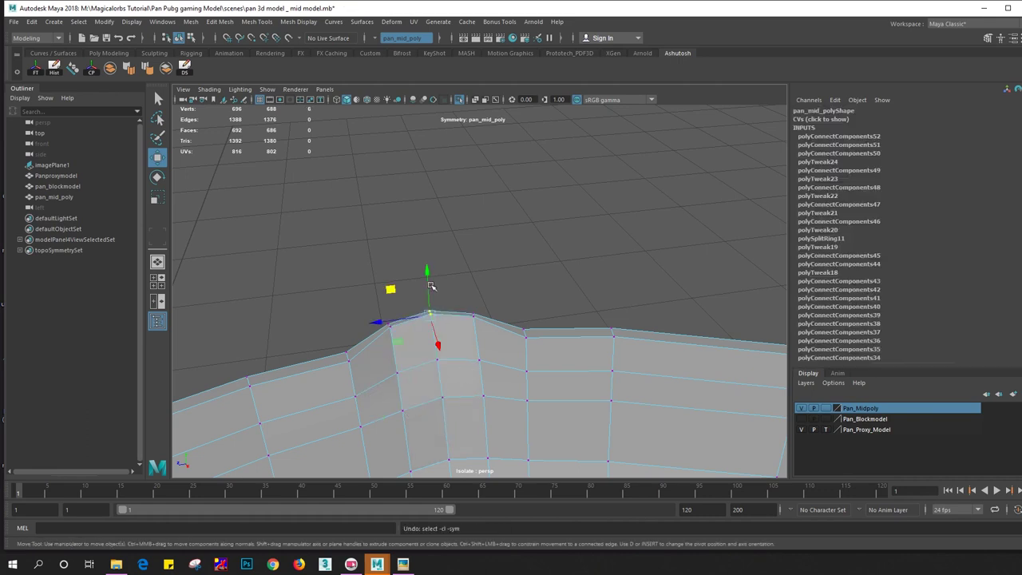
pyautogui.moveTo(430, 286); pyautogui.dragTo(428, 278)
pyautogui.click(474, 304)
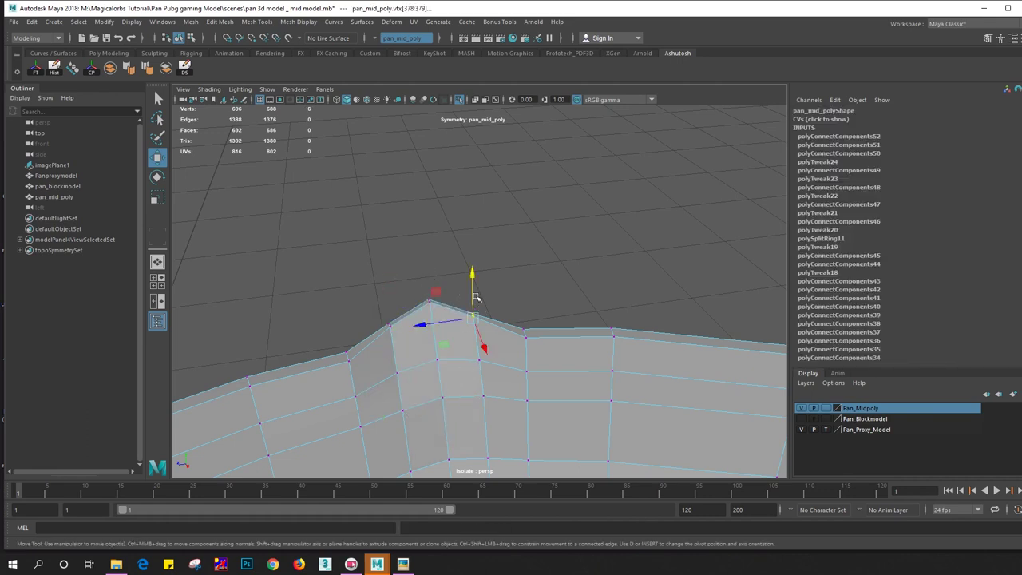
pyautogui.click(418, 311)
pyautogui.moveTo(431, 298); pyautogui.dragTo(432, 287)
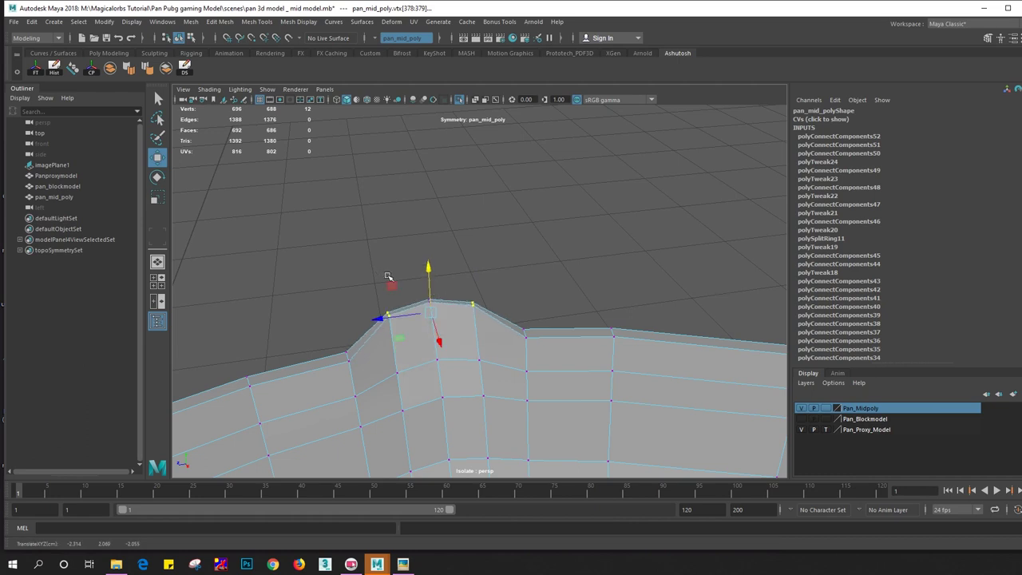
pyautogui.scroll(-3, 388, 278)
pyautogui.scroll(-5, 390, 276)
pyautogui.moveTo(392, 274)
pyautogui.keyDown('alt'); pyautogui.mouseDown()
pyautogui.moveTo(354, 258)
pyautogui.moveTo(742, 292)
pyautogui.mouseUp(); pyautogui.keyUp('alt')
# In the left side view, even out the rim vertex heights, then return to perspective
pyautogui.press('space')
pyautogui.scroll(-3, 471, 277)
pyautogui.scroll(2, 630, 294)
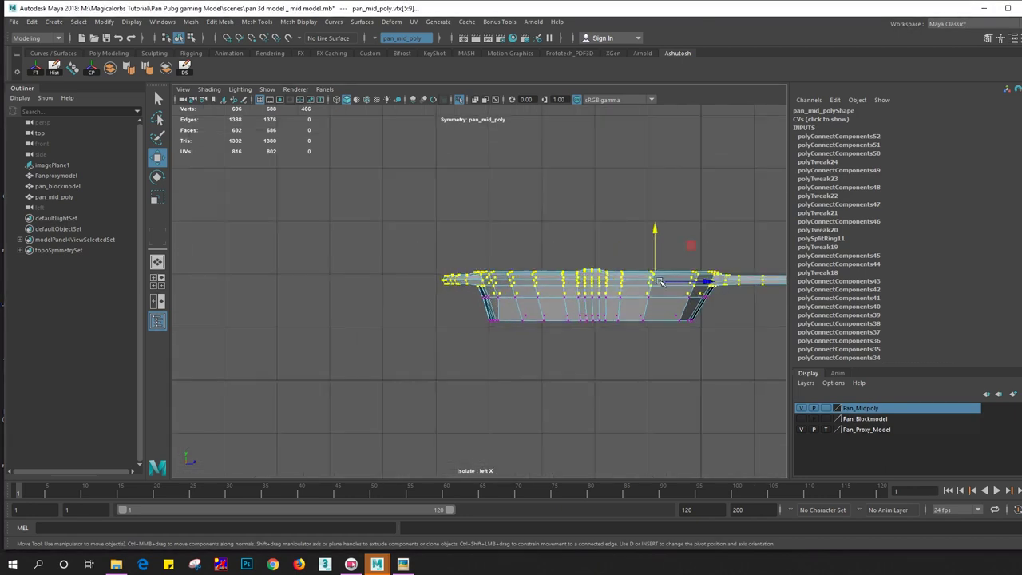
pyautogui.scroll(3, 629, 294)
pyautogui.keyDown('alt'); pyautogui.moveTo(629, 294); pyautogui.dragTo(562, 281, button='middle'); pyautogui.keyUp('alt')
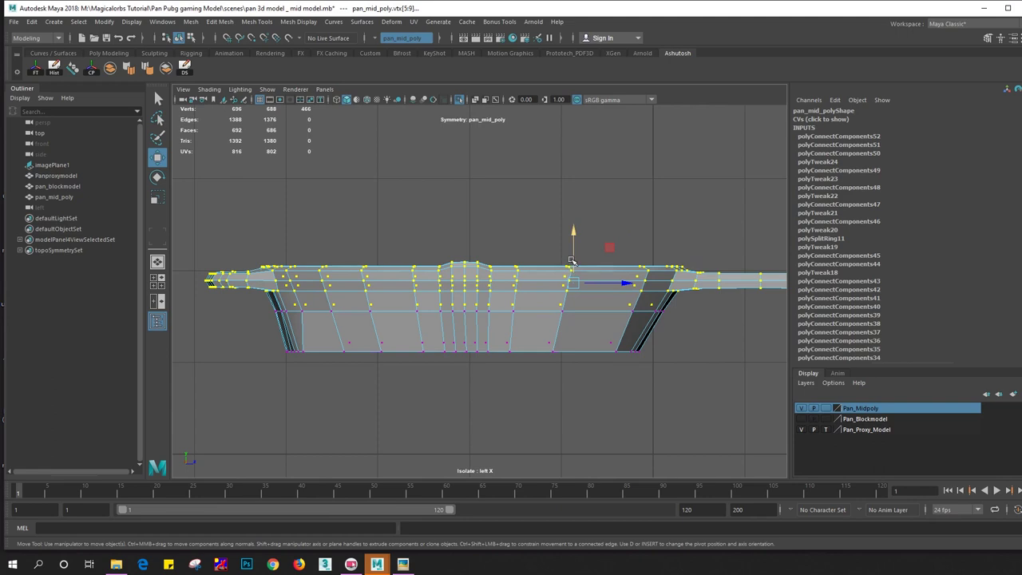
pyautogui.moveTo(572, 262); pyautogui.dragTo(572, 261)
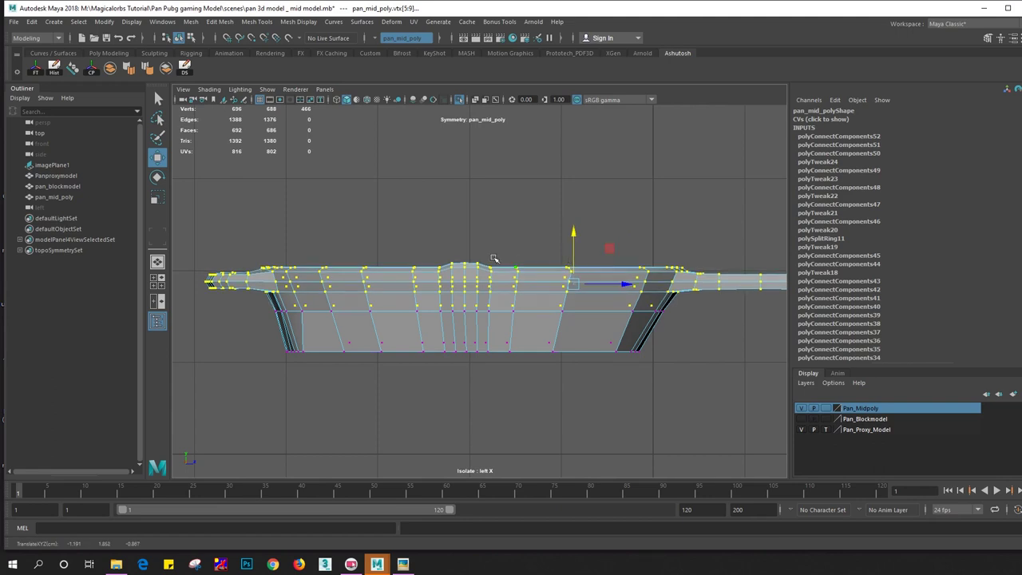
pyautogui.click(468, 268)
pyautogui.moveTo(466, 254); pyautogui.dragTo(543, 238)
pyautogui.press('F8')
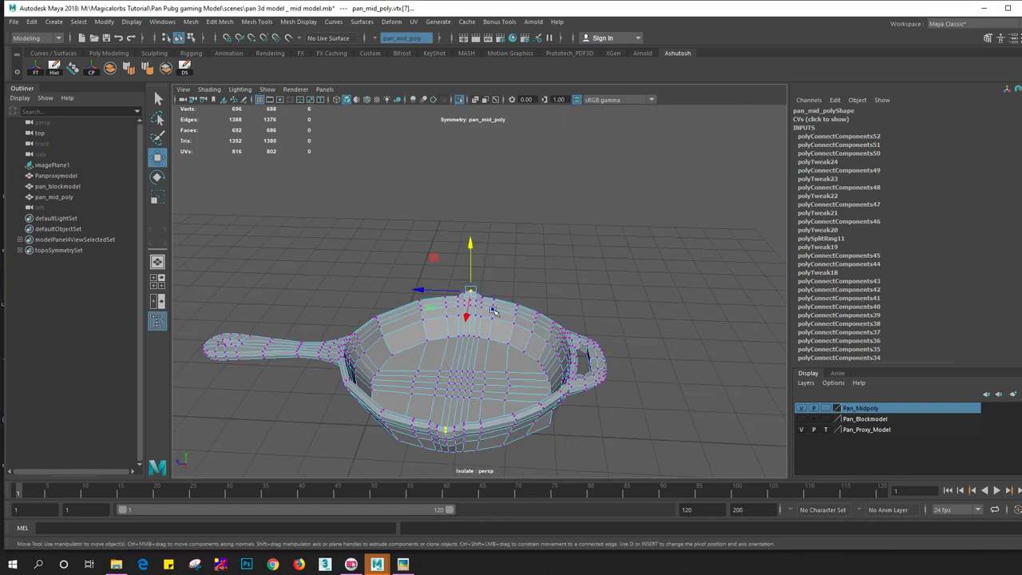
# Select an edge loop inside pan_mid_poly and connect vertices with new edges
pyautogui.click(543, 238)
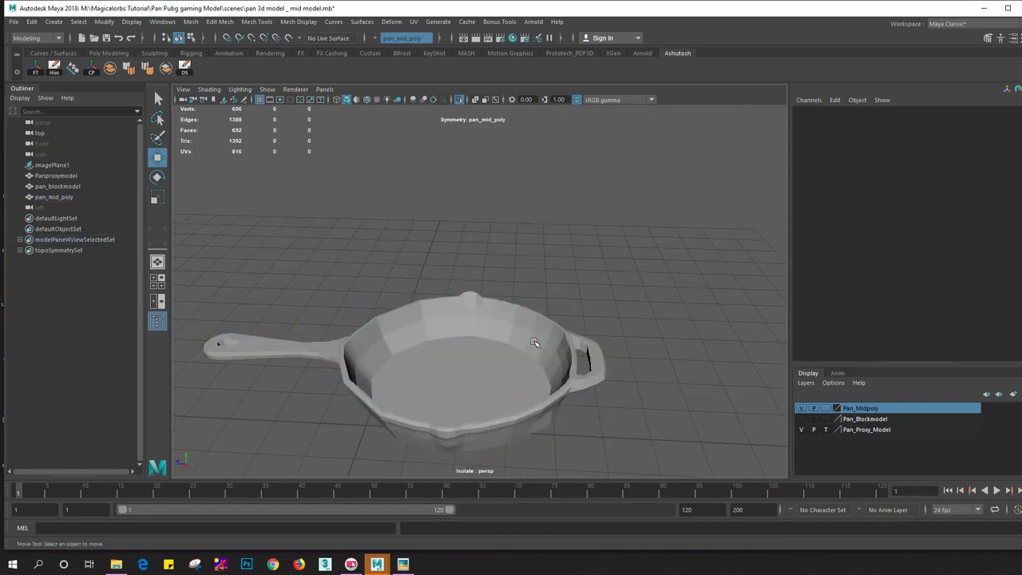
pyautogui.click(534, 343)
pyautogui.scroll(5, 511, 351)
pyautogui.scroll(3, 486, 358)
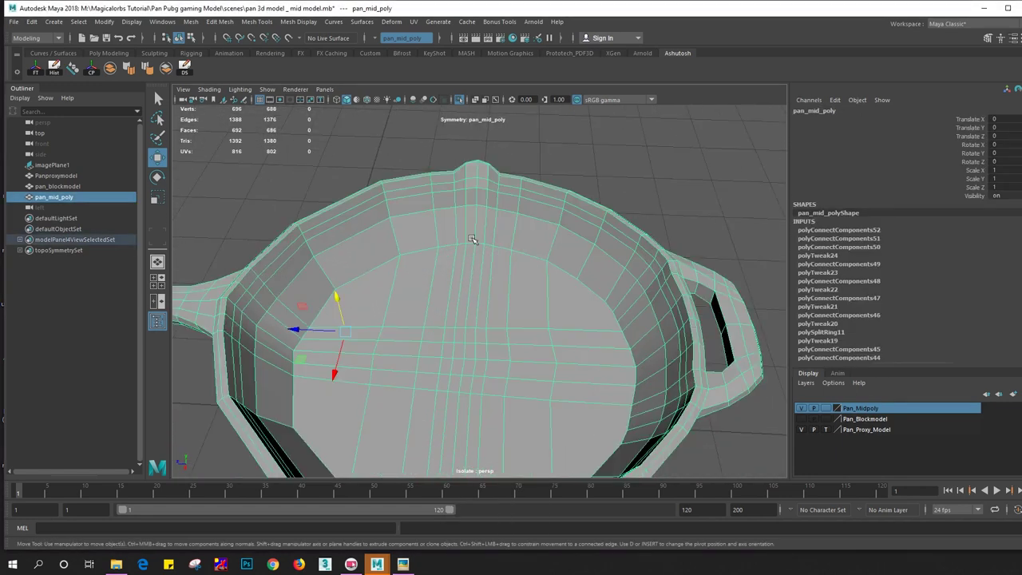
pyautogui.moveTo(389, 288); pyautogui.dragTo(380, 232, button='right')
pyautogui.click(445, 291)
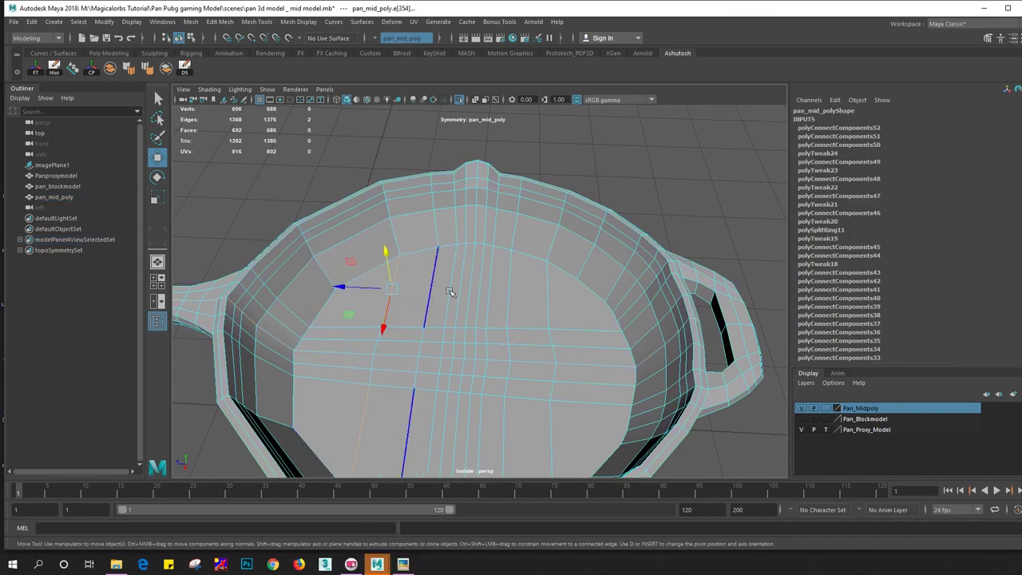
pyautogui.doubleClick(479, 284)
pyautogui.moveTo(474, 300)
pyautogui.keyDown('shift'); pyautogui.mouseDown(button='right')
pyautogui.moveTo(451, 421)
pyautogui.moveTo(472, 453)
pyautogui.mouseUp(button='right'); pyautogui.keyUp('shift')
pyautogui.moveTo(383, 281); pyautogui.dragTo(329, 276, button='right')
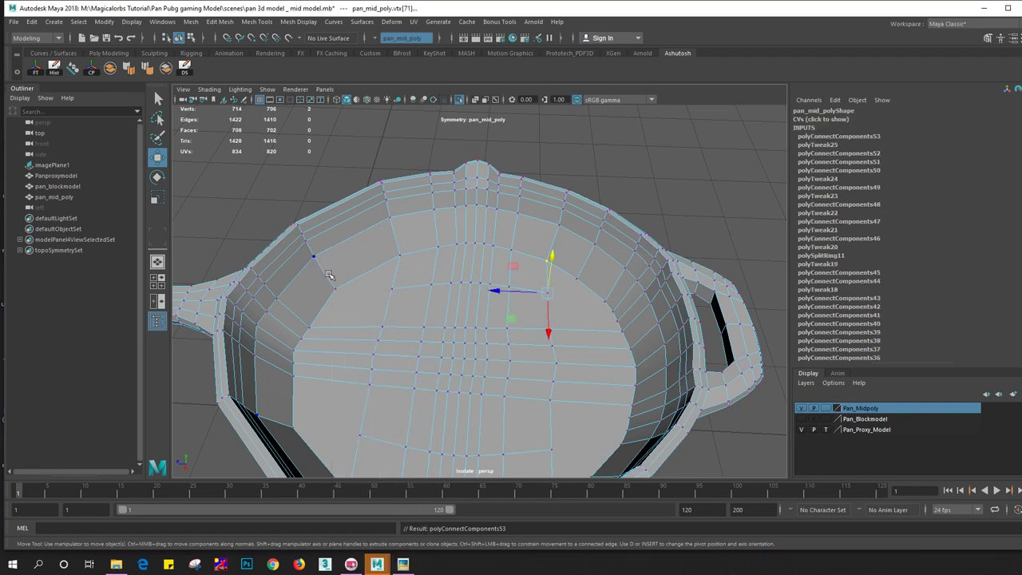
pyautogui.click(329, 278)
pyautogui.keyDown('shift'); pyautogui.moveTo(387, 291); pyautogui.dragTo(382, 357, button='right'); pyautogui.keyUp('shift')
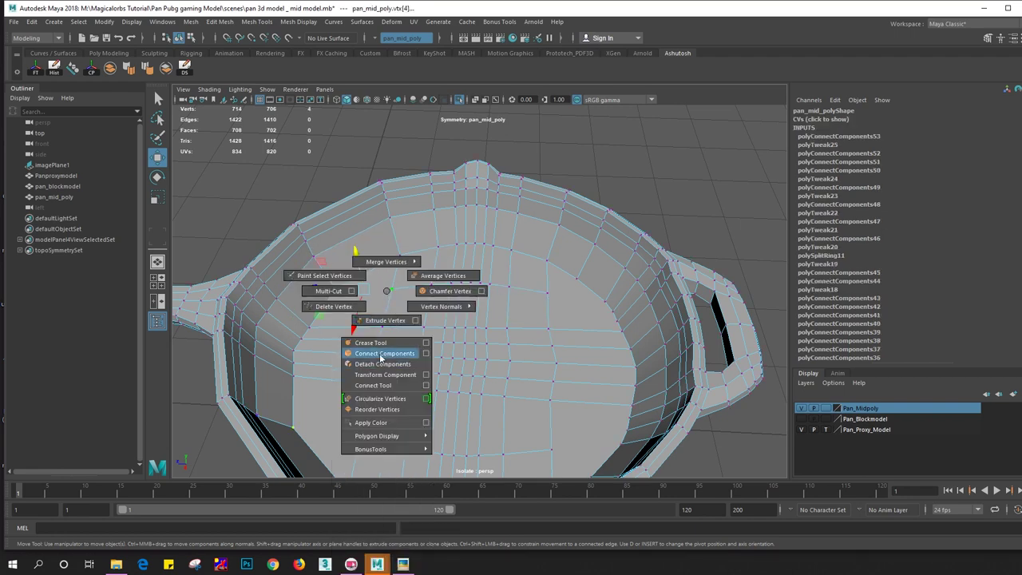
pyautogui.click(611, 310)
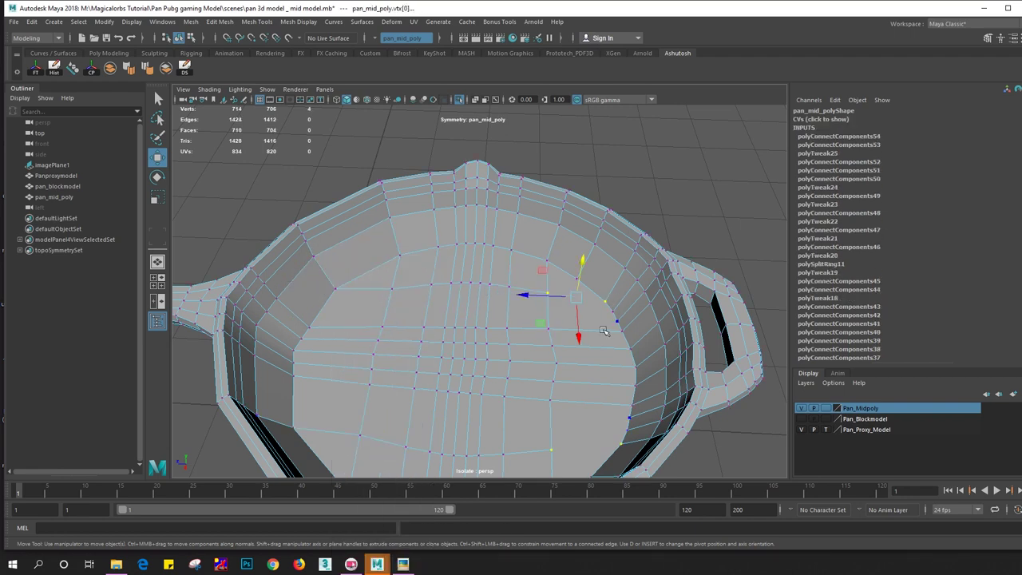
pyautogui.press('g')
# Select two adjacent rim edges and nudge them vertically, then undo the move
pyautogui.moveTo(605, 332)
pyautogui.keyDown('alt'); pyautogui.mouseDown()
pyautogui.moveTo(660, 362)
pyautogui.moveTo(619, 249)
pyautogui.moveTo(612, 253)
pyautogui.moveTo(642, 247)
pyautogui.mouseUp(); pyautogui.keyUp('alt')
pyautogui.scroll(2, 619, 249)
pyautogui.scroll(5, 534, 267)
pyautogui.scroll(-3, 543, 267)
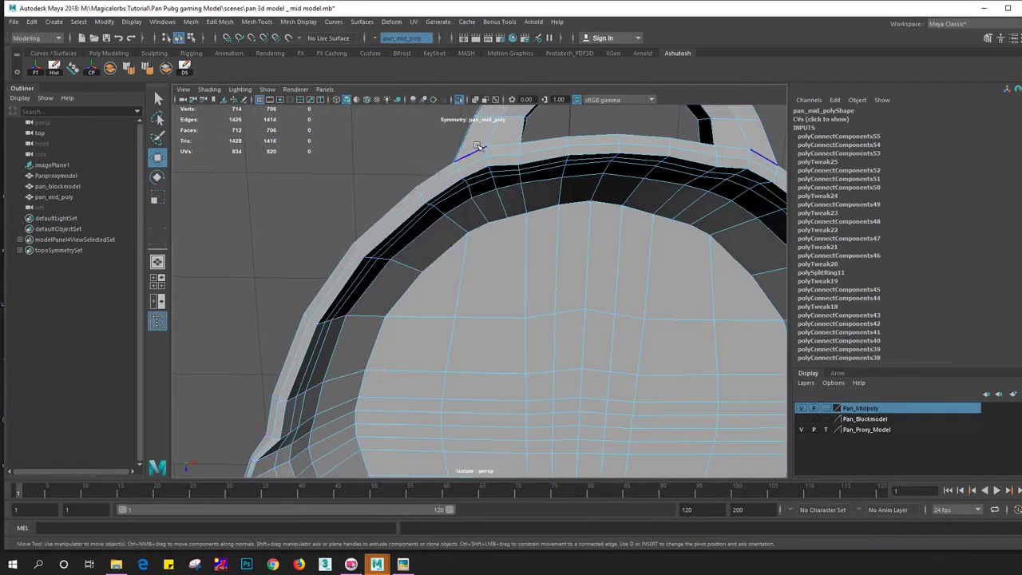
pyautogui.click(489, 172)
pyautogui.scroll(2, 495, 215)
pyautogui.scroll(3, 519, 256)
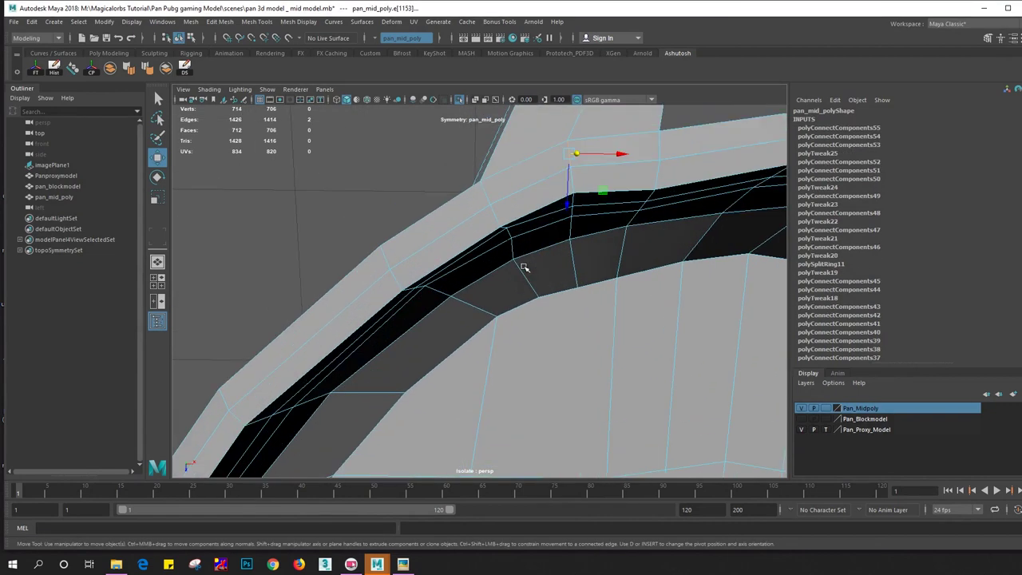
pyautogui.keyDown('shift'); pyautogui.click(579, 198); pyautogui.keyUp('shift')
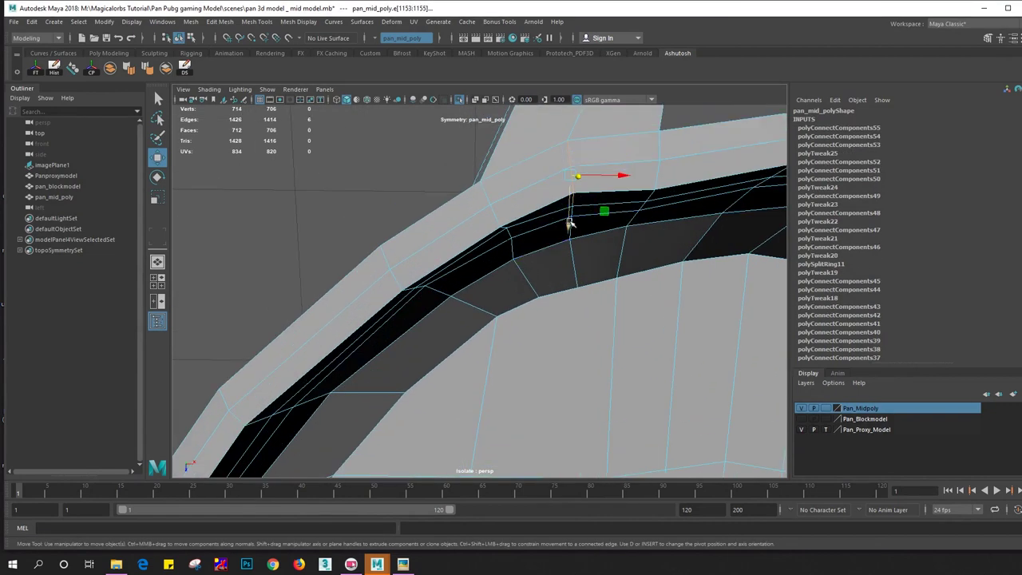
pyautogui.moveTo(570, 223); pyautogui.dragTo(567, 228)
pyautogui.hotkey('ctrl', 'z')
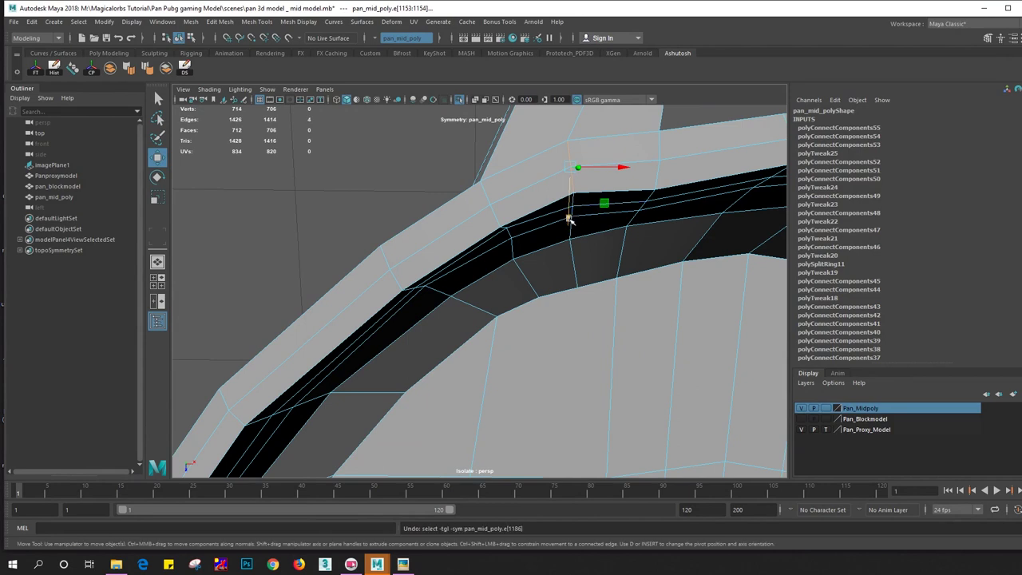
# Move rim edge e[15] slightly into place, then return to object mode and deselect
pyautogui.moveTo(567, 220)
pyautogui.keyDown('alt'); pyautogui.mouseDown()
pyautogui.moveTo(577, 212)
pyautogui.moveTo(445, 229)
pyautogui.mouseUp(); pyautogui.keyUp('alt')
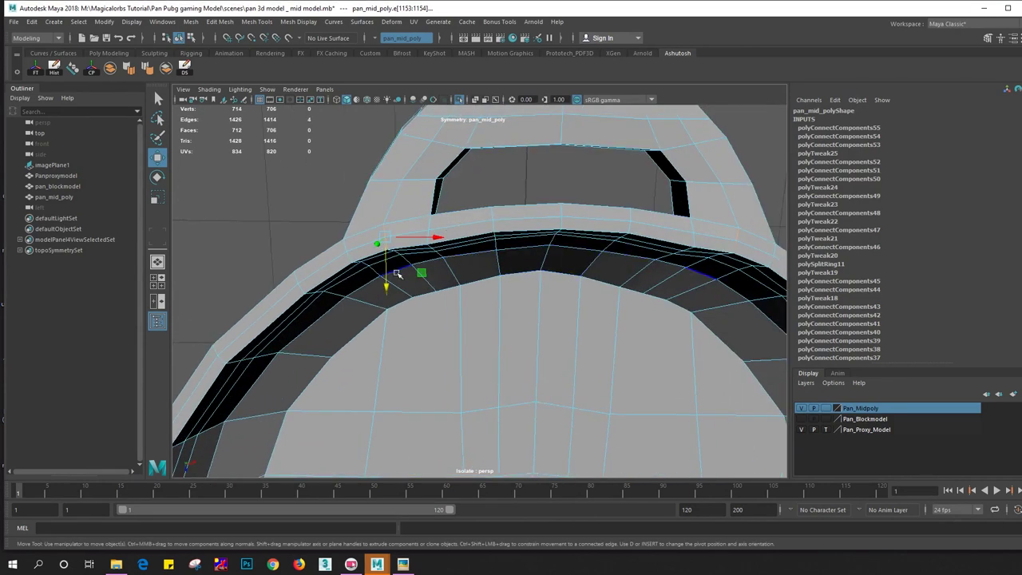
pyautogui.moveTo(386, 279); pyautogui.dragTo(386, 281)
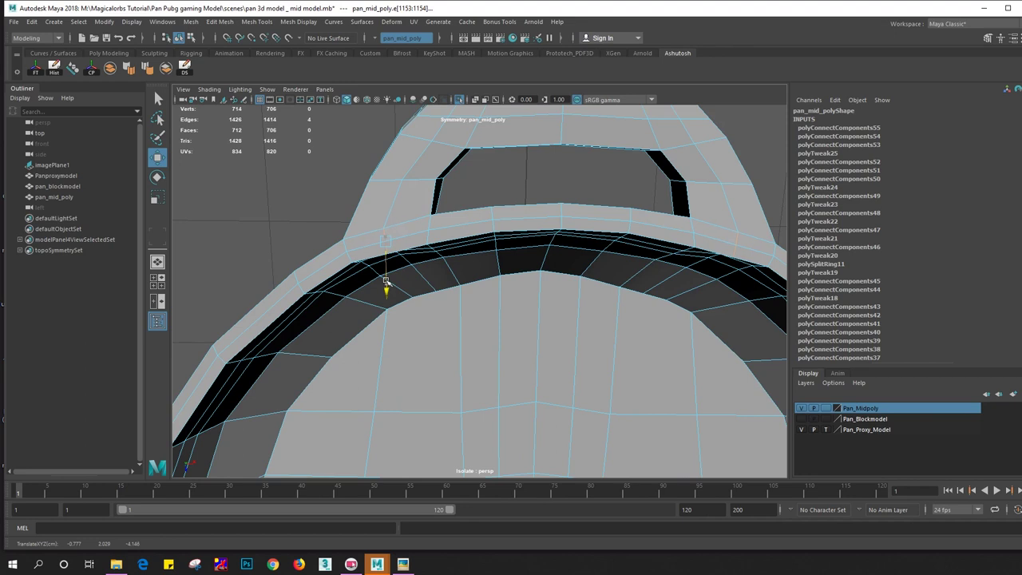
pyautogui.click(349, 256)
pyautogui.moveTo(349, 262); pyautogui.dragTo(348, 281)
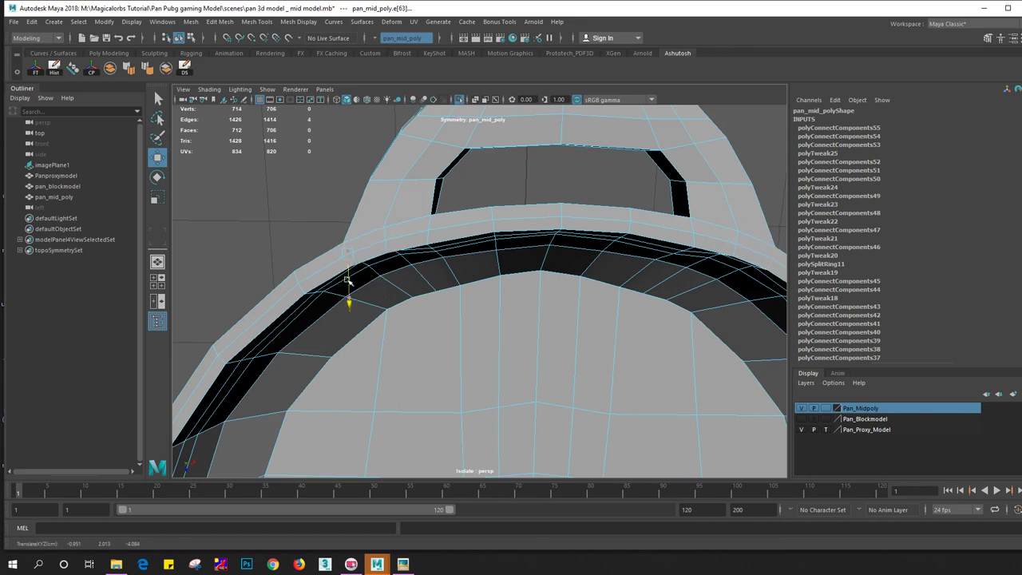
pyautogui.hotkey('ctrl', 'z')
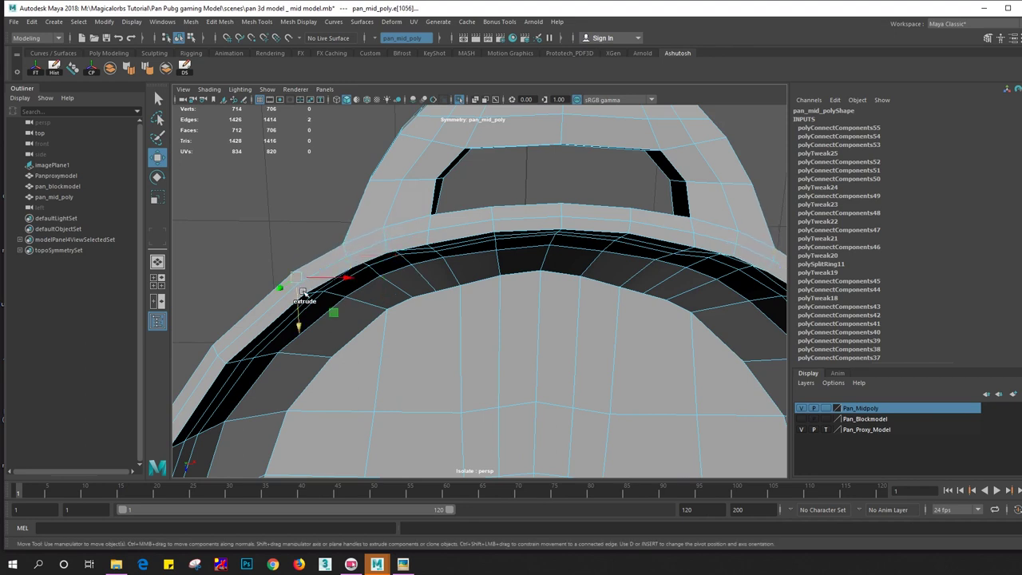
pyautogui.click(300, 294)
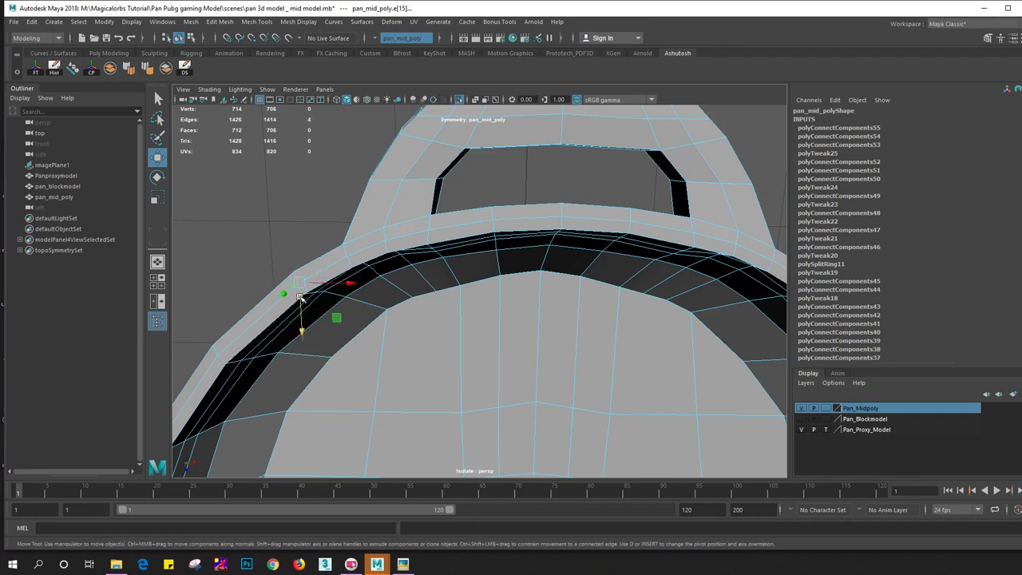
pyautogui.moveTo(299, 293); pyautogui.dragTo(302, 301)
pyautogui.scroll(-5, 300, 299)
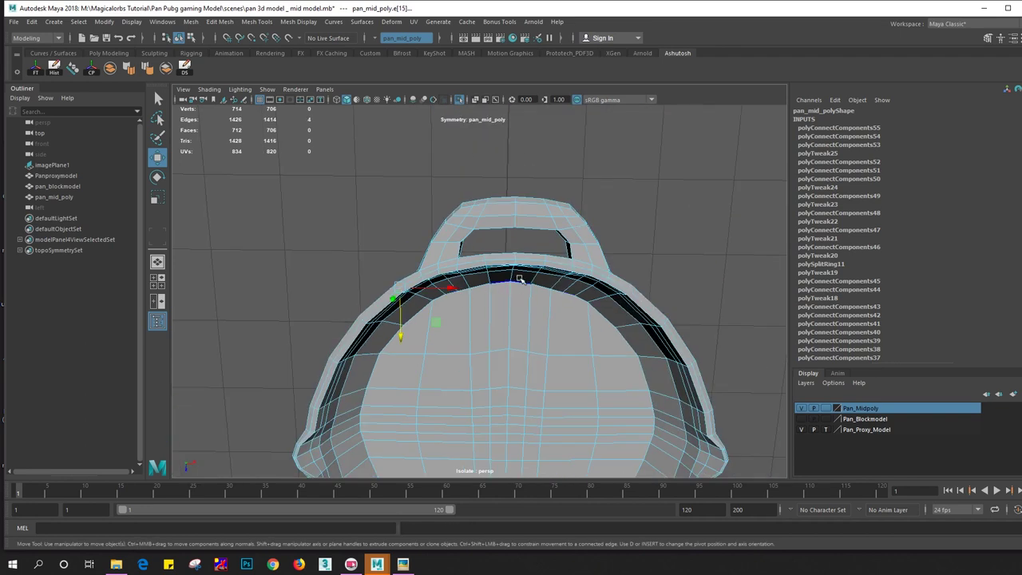
pyautogui.press('F8')
pyautogui.click(652, 232)
pyautogui.moveTo(594, 300)
pyautogui.keyDown('alt'); pyautogui.mouseDown()
pyautogui.moveTo(600, 222)
pyautogui.moveTo(577, 257)
pyautogui.moveTo(569, 216)
pyautogui.moveTo(612, 210)
pyautogui.moveTo(479, 199)
pyautogui.mouseUp(); pyautogui.keyUp('alt')
# Put pan_mid_poly in edge mode and frame the rim near the handle
pyautogui.click(520, 247)
pyautogui.keyDown('alt'); pyautogui.moveTo(520, 247); pyautogui.dragTo(551, 263); pyautogui.keyUp('alt')
pyautogui.scroll(3, 551, 279)
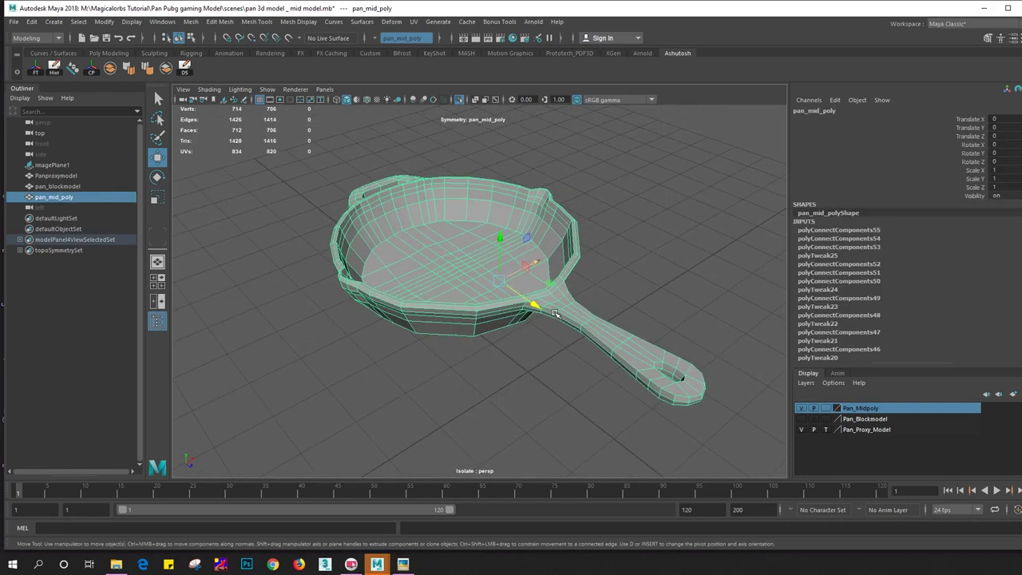
pyautogui.scroll(2, 552, 299)
pyautogui.keyDown('alt'); pyautogui.moveTo(560, 304); pyautogui.dragTo(540, 272); pyautogui.keyUp('alt')
pyautogui.scroll(5, 547, 299)
pyautogui.moveTo(541, 273); pyautogui.dragTo(543, 257, button='right')
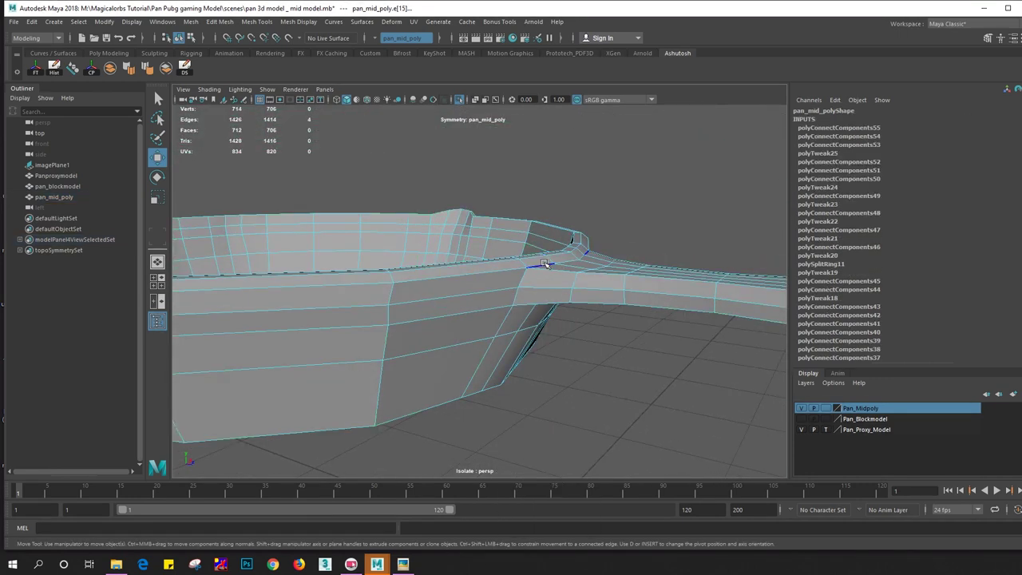
pyautogui.moveTo(572, 286)
pyautogui.keyDown('alt'); pyautogui.mouseDown()
pyautogui.moveTo(503, 354)
pyautogui.moveTo(559, 231)
pyautogui.moveTo(556, 203)
pyautogui.mouseUp(); pyautogui.keyUp('alt')
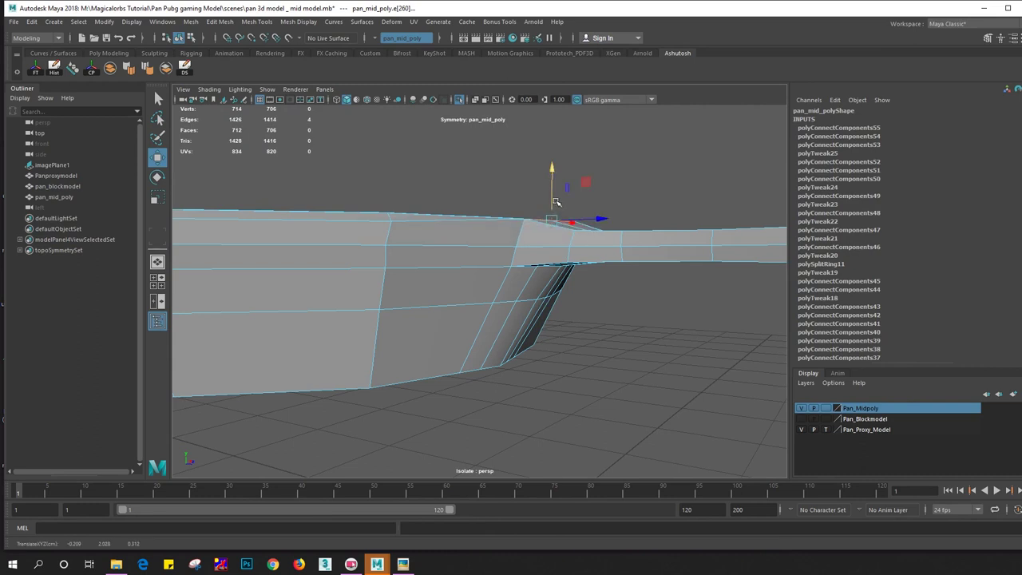
pyautogui.hotkey('ctrl', 'z')
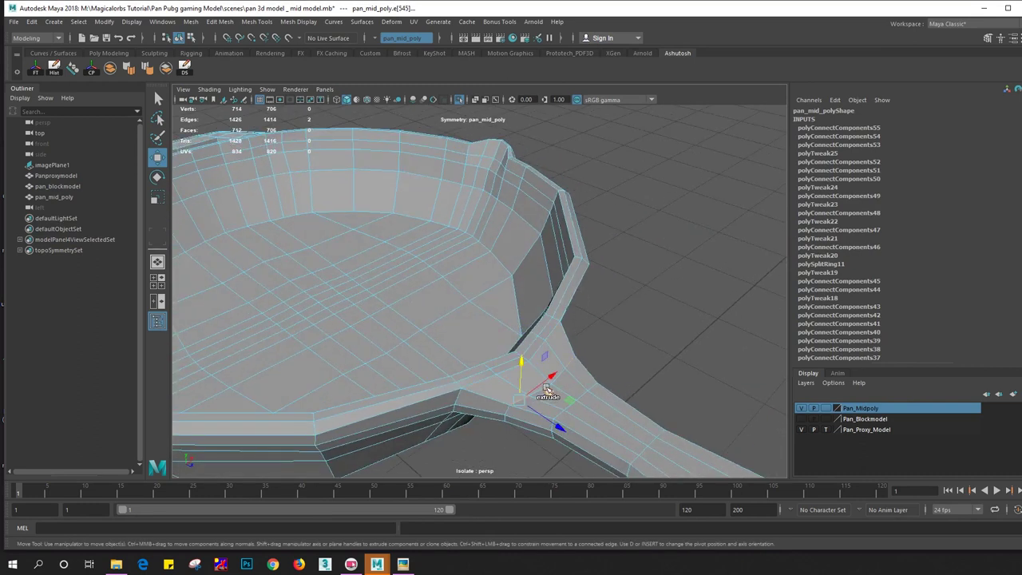
pyautogui.scroll(5, 562, 397)
# Select edge loops at the handle joint and try raising one, undoing the bad move
pyautogui.doubleClick(530, 281)
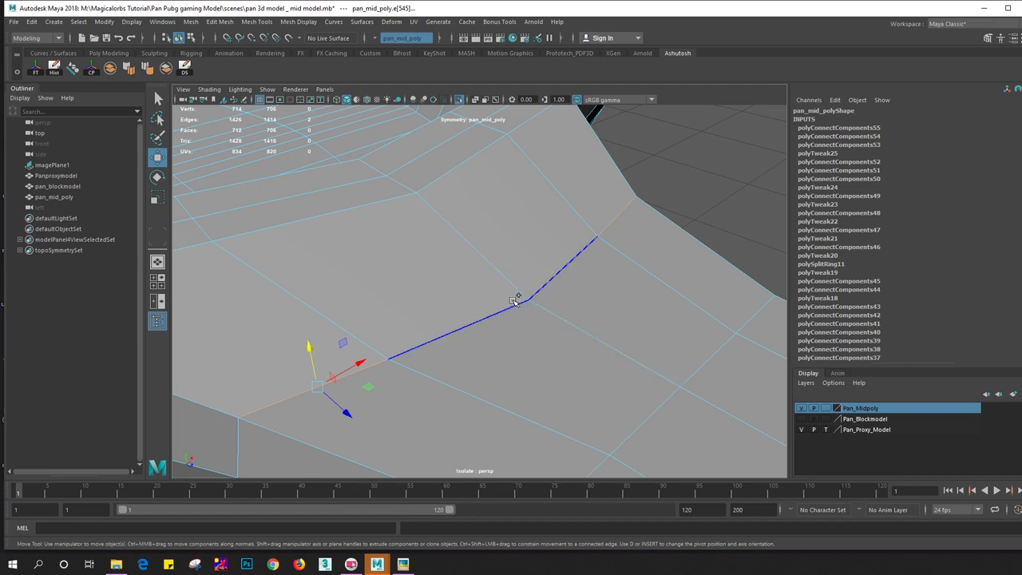
pyautogui.keyDown('alt'); pyautogui.moveTo(516, 292); pyautogui.dragTo(562, 227); pyautogui.keyUp('alt')
pyautogui.moveTo(547, 266)
pyautogui.keyDown('alt'); pyautogui.mouseDown()
pyautogui.moveTo(532, 222)
pyautogui.moveTo(457, 290)
pyautogui.mouseUp(); pyautogui.keyUp('alt')
pyautogui.click(503, 259)
pyautogui.doubleClick(503, 260)
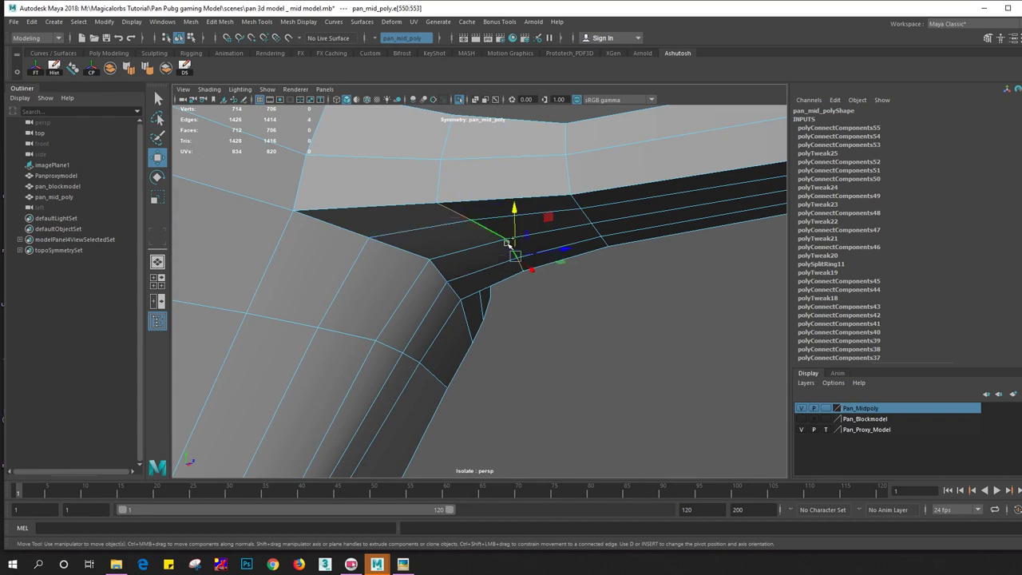
pyautogui.moveTo(514, 228); pyautogui.dragTo(512, 205)
pyautogui.hotkey('ctrl', 'z')
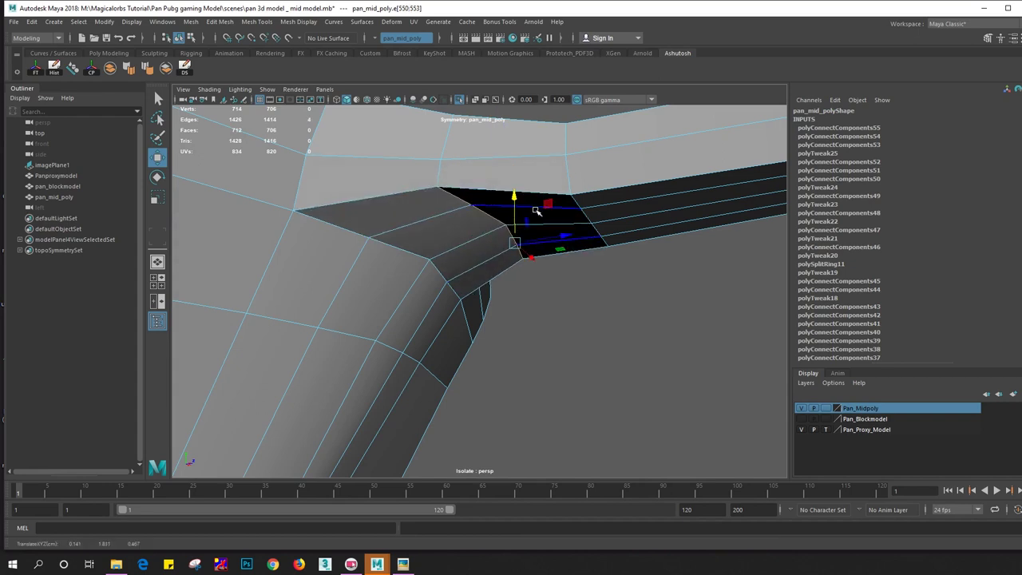
# Select edge e[251] where the handle meets the pan and raise it along Y
pyautogui.click(600, 235)
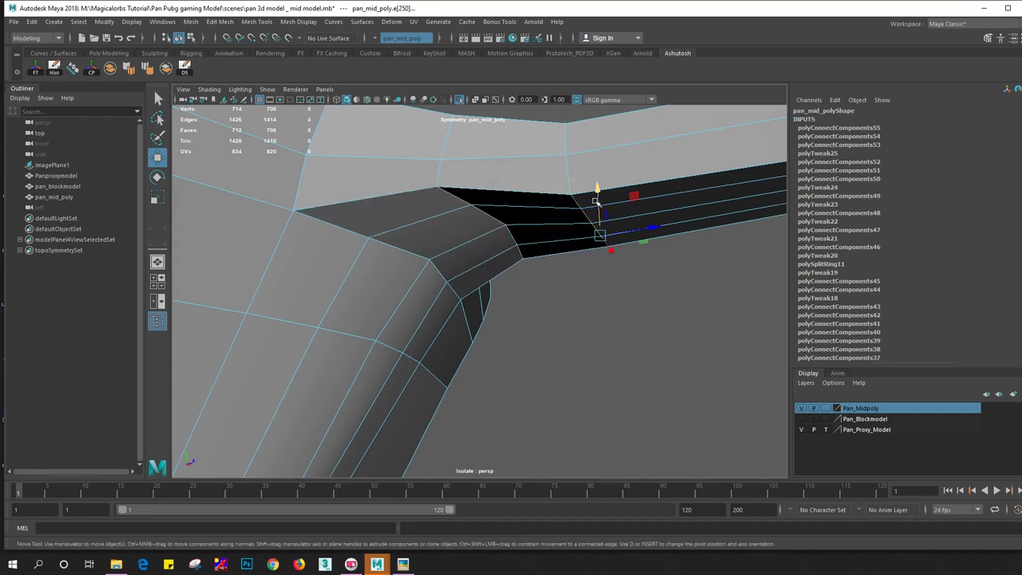
pyautogui.doubleClick(600, 235)
pyautogui.moveTo(600, 236)
pyautogui.keyDown('alt'); pyautogui.mouseDown()
pyautogui.moveTo(587, 282)
pyautogui.moveTo(521, 283)
pyautogui.mouseUp(); pyautogui.keyUp('alt')
pyautogui.scroll(3, 520, 283)
pyautogui.moveTo(699, 284)
pyautogui.keyDown('alt'); pyautogui.mouseDown()
pyautogui.moveTo(616, 258)
pyautogui.moveTo(594, 235)
pyautogui.moveTo(572, 270)
pyautogui.mouseUp(); pyautogui.keyUp('alt')
pyautogui.click(565, 254)
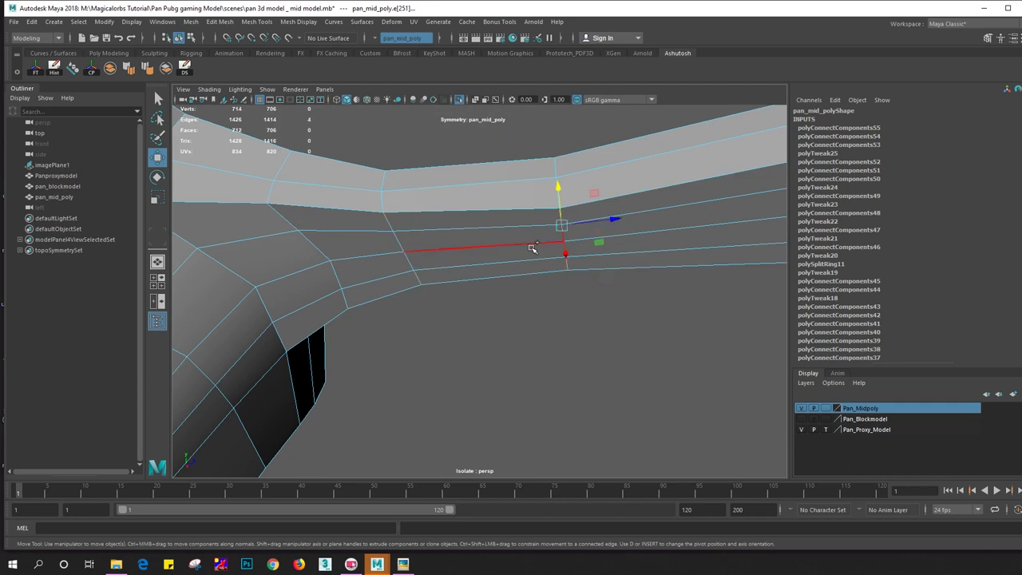
pyautogui.keyDown('alt'); pyautogui.moveTo(538, 246); pyautogui.dragTo(538, 285); pyautogui.keyUp('alt')
pyautogui.moveTo(574, 372)
pyautogui.mouseDown()
pyautogui.moveTo(593, 384)
pyautogui.moveTo(505, 377)
pyautogui.mouseUp()
pyautogui.press('space')
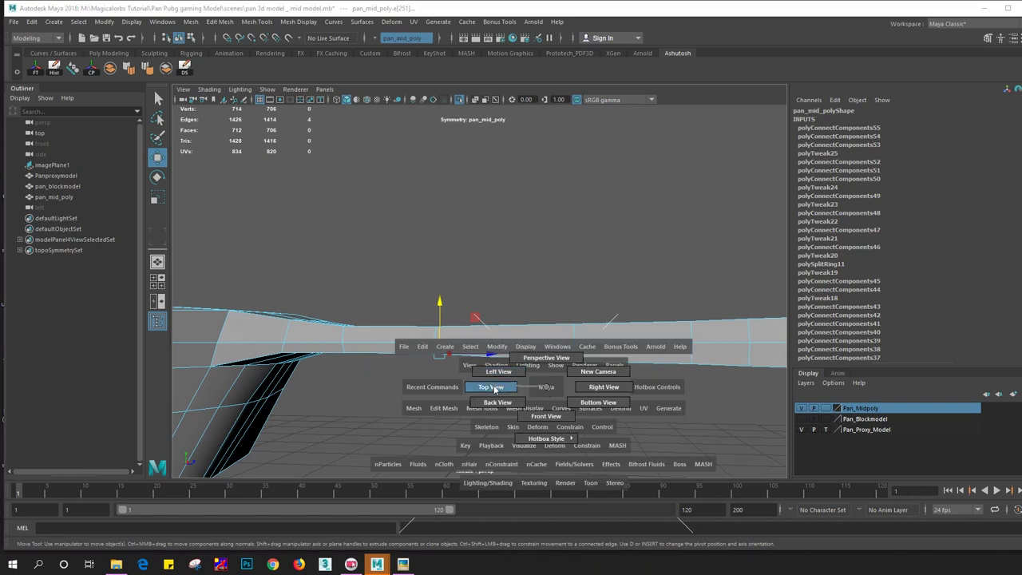
# In the left side view and vertex mode, raise a lower handle vertex slightly
pyautogui.click(499, 372)
pyautogui.keyDown('alt'); pyautogui.moveTo(575, 359); pyautogui.dragTo(300, 377, button='middle'); pyautogui.keyUp('alt')
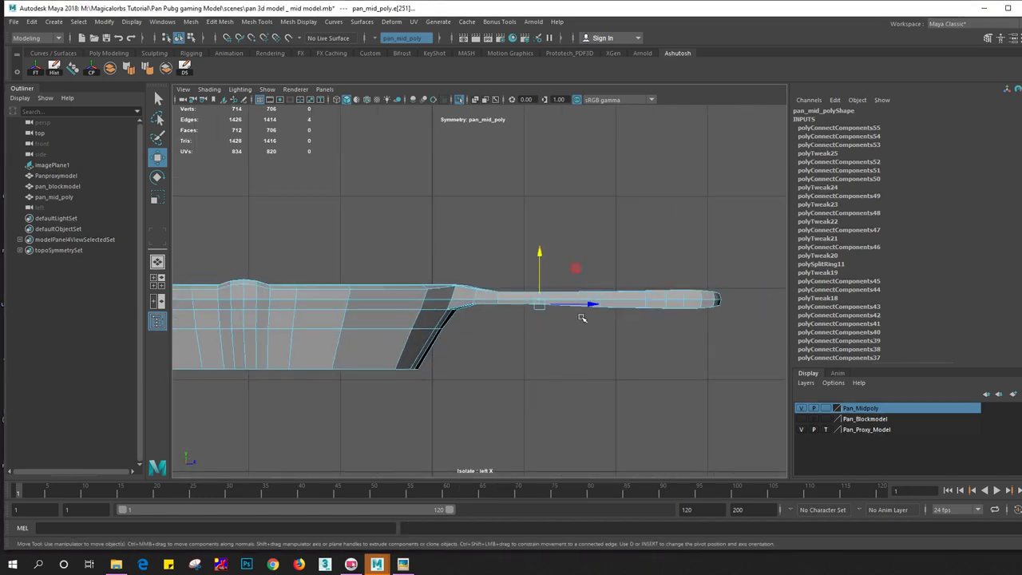
pyautogui.moveTo(581, 318); pyautogui.dragTo(522, 244, button='right')
pyautogui.scroll(3, 621, 338)
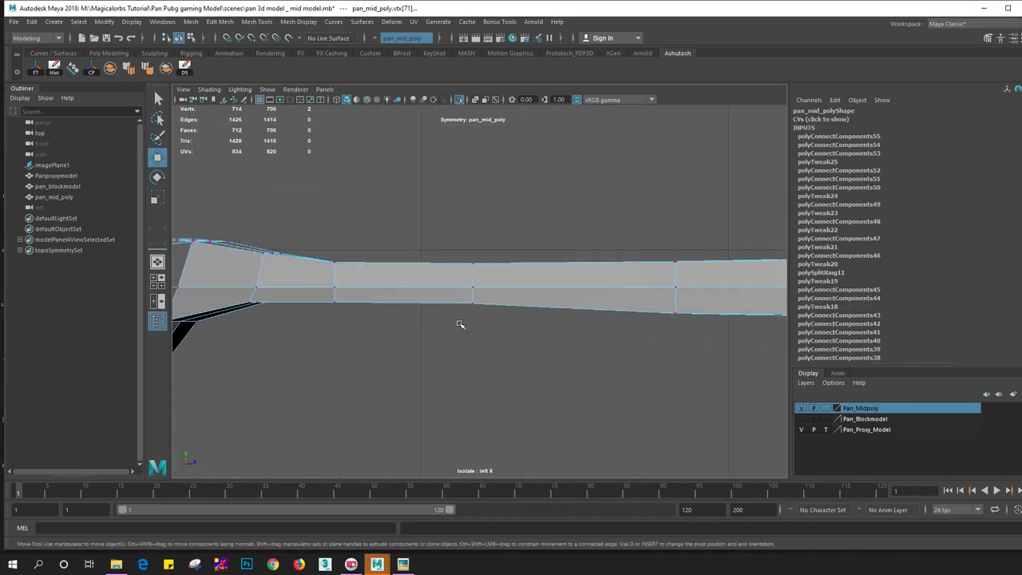
pyautogui.keyDown('alt'); pyautogui.moveTo(460, 325); pyautogui.dragTo(371, 314, button='middle'); pyautogui.keyUp('alt')
pyautogui.click(587, 297)
pyautogui.moveTo(589, 301); pyautogui.dragTo(587, 288)
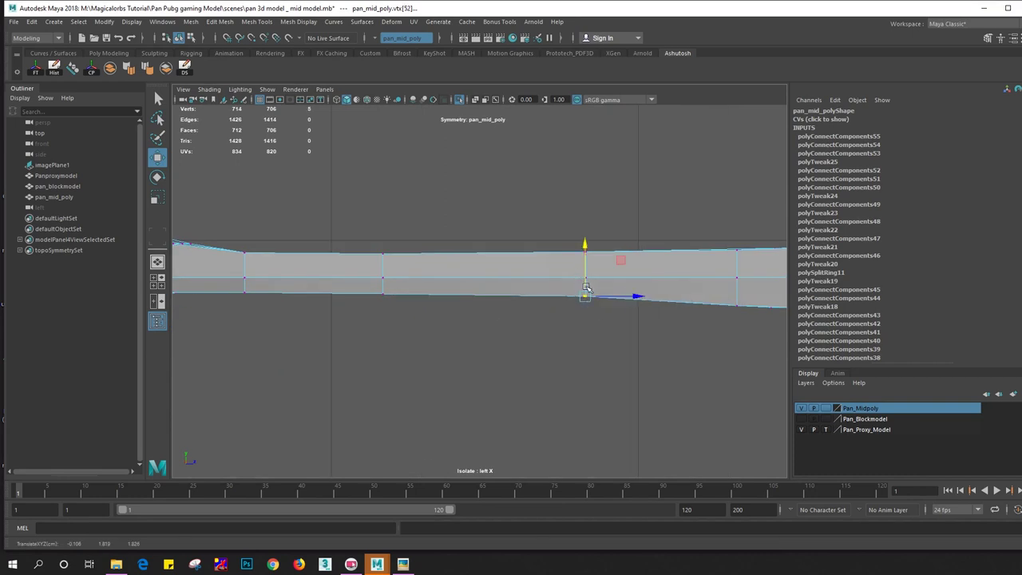
# Raise a run of lower vertices along the handle to taper its underside
pyautogui.keyDown('alt'); pyautogui.moveTo(639, 333); pyautogui.dragTo(574, 311, button='middle'); pyautogui.keyUp('alt')
pyautogui.click(608, 313)
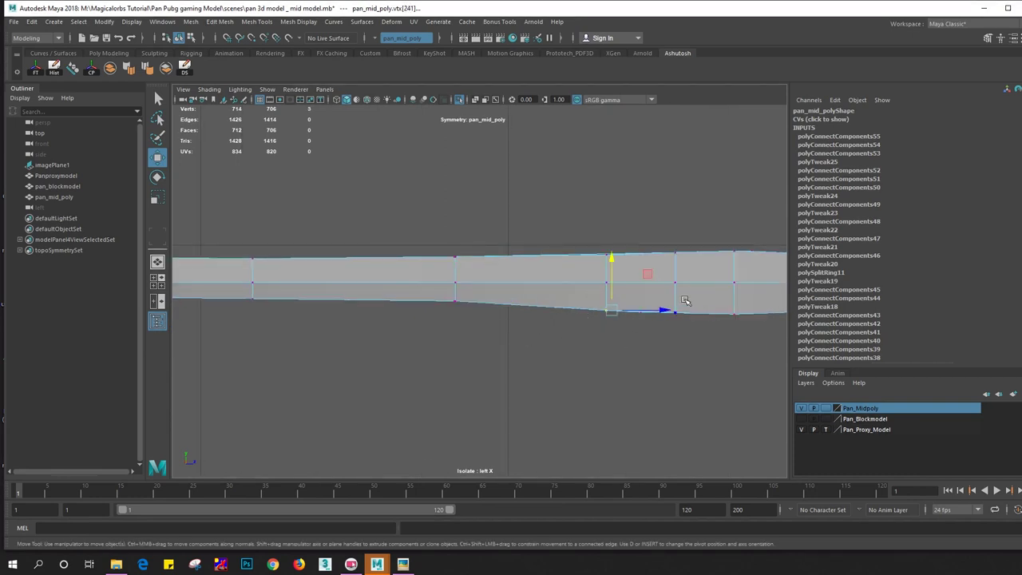
pyautogui.keyDown('alt'); pyautogui.moveTo(731, 305); pyautogui.dragTo(607, 326, button='middle'); pyautogui.keyUp('alt')
pyautogui.click(683, 321)
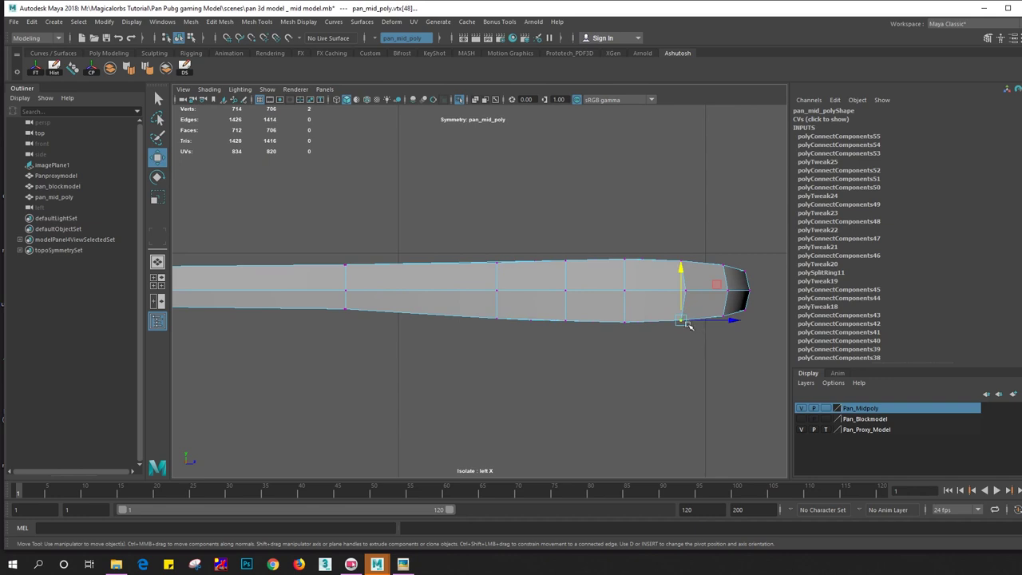
pyautogui.click(486, 330)
pyautogui.click(493, 318)
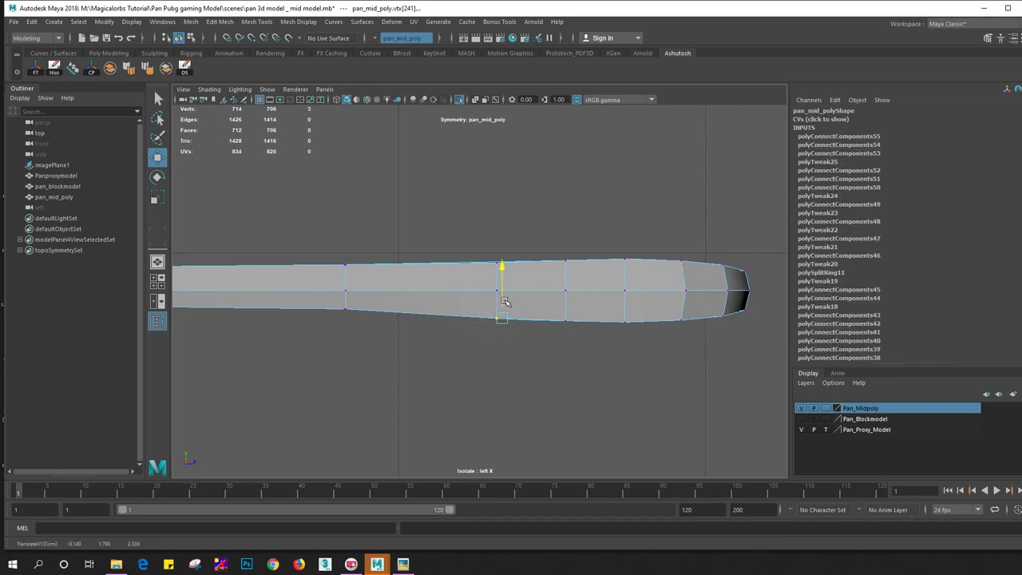
pyautogui.moveTo(508, 313)
pyautogui.mouseDown()
pyautogui.moveTo(505, 299)
pyautogui.moveTo(536, 349)
pyautogui.mouseUp()
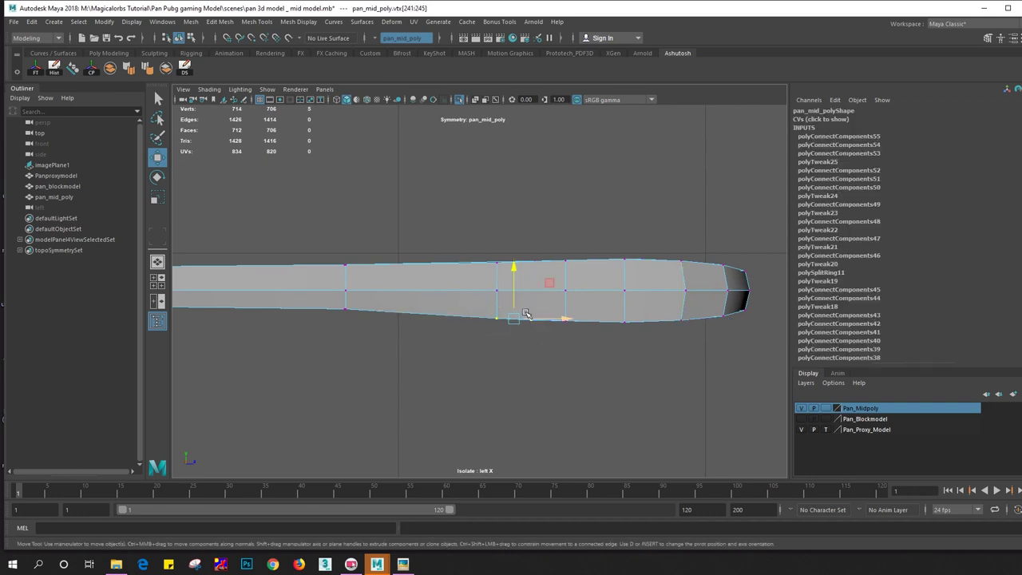
pyautogui.moveTo(514, 305); pyautogui.dragTo(471, 303)
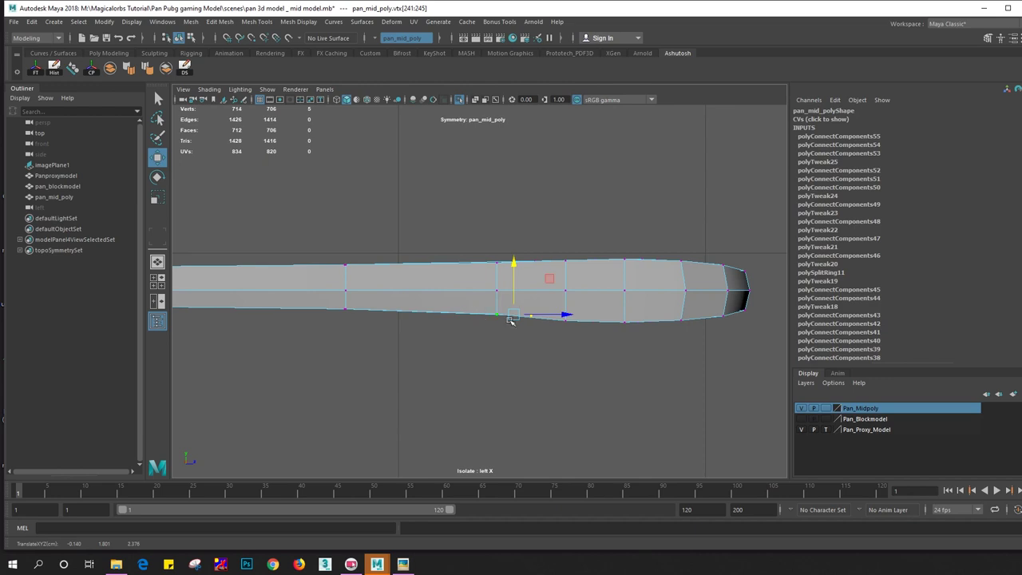
# Adjust individual lower handle vertices to smooth the underside, then return to object mode
pyautogui.click(531, 316)
pyautogui.moveTo(531, 311)
pyautogui.mouseDown()
pyautogui.moveTo(533, 299)
pyautogui.moveTo(507, 335)
pyautogui.mouseUp()
pyautogui.click(485, 313)
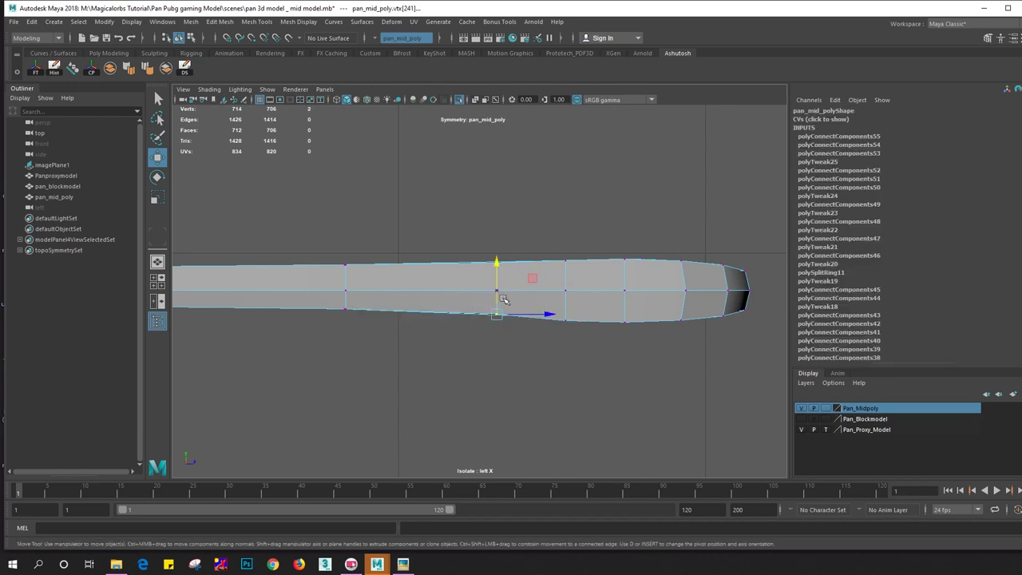
pyautogui.moveTo(498, 297); pyautogui.dragTo(539, 235, button='right')
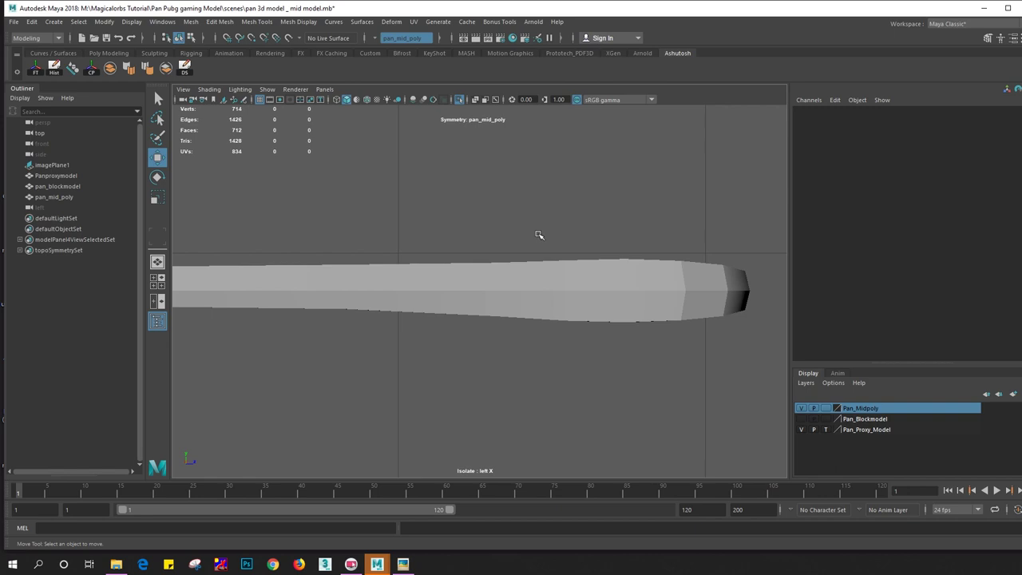
# Frame the whole pan, return to the perspective view, and select pan_mid_poly
pyautogui.scroll(-5, 424, 274)
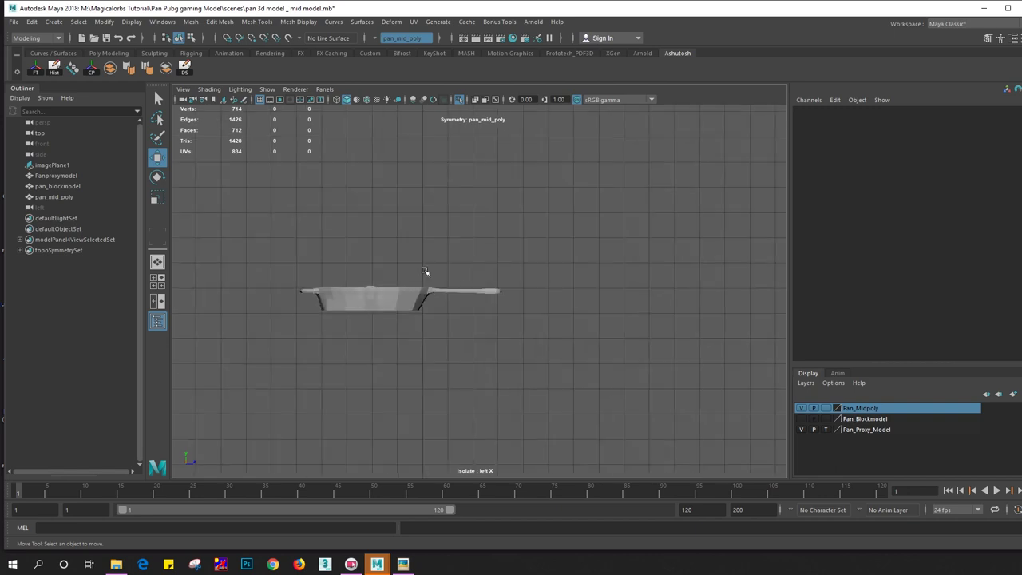
pyautogui.scroll(2, 527, 296)
pyautogui.moveTo(527, 298)
pyautogui.keyDown('alt'); pyautogui.mouseDown()
pyautogui.moveTo(525, 281)
pyautogui.moveTo(498, 308)
pyautogui.moveTo(423, 331)
pyautogui.moveTo(490, 299)
pyautogui.mouseUp(); pyautogui.keyUp('alt')
pyautogui.press('space')
pyautogui.press('space')
pyautogui.moveTo(503, 262); pyautogui.dragTo(503, 244)
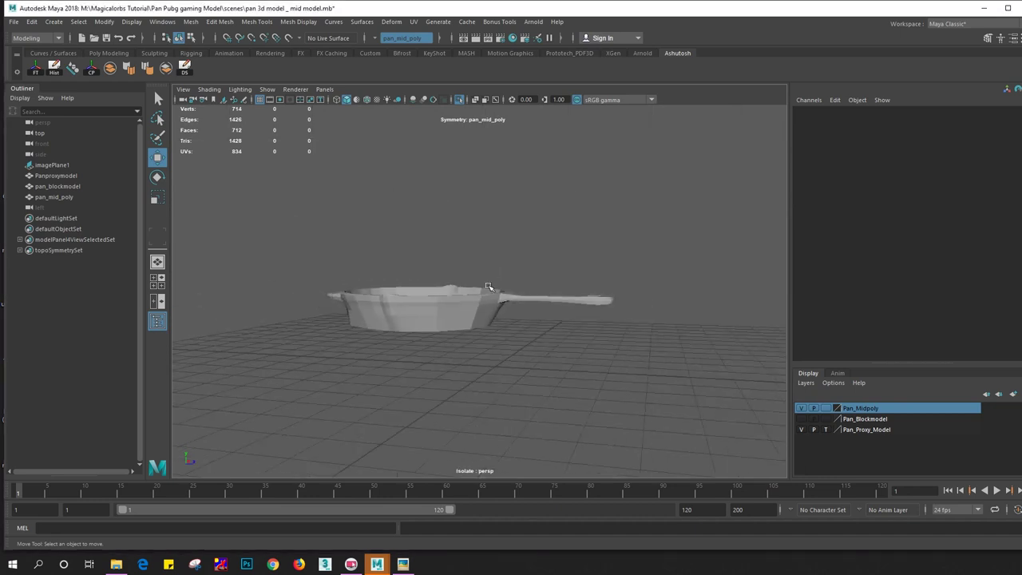
pyautogui.click(490, 305)
pyautogui.click(644, 352)
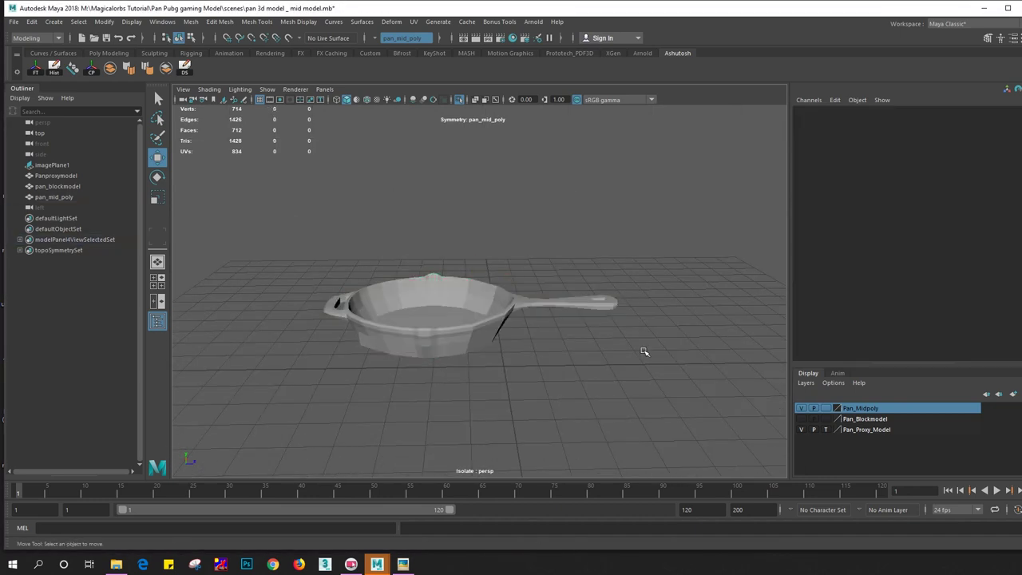
pyautogui.click(497, 311)
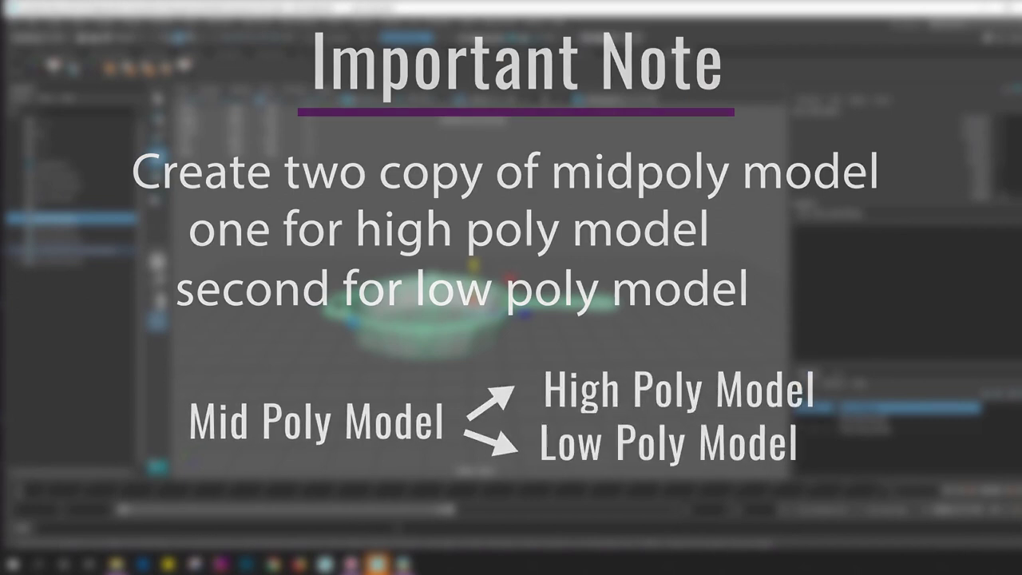
# Duplicate the pan and name the two copies pan_Highpoly and pan_Lowpoly
pyautogui.hotkey('ctrl', 'd')
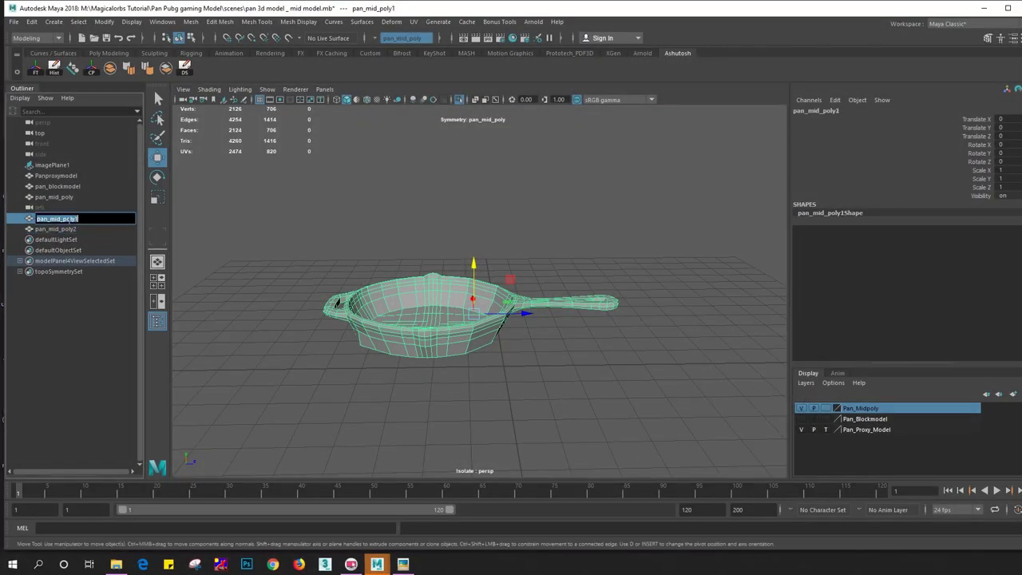
pyautogui.doubleClick(79, 219)
pyautogui.write('pan_High')
pyautogui.click(88, 262)
pyautogui.click(69, 230)
pyautogui.doubleClick(56, 230)
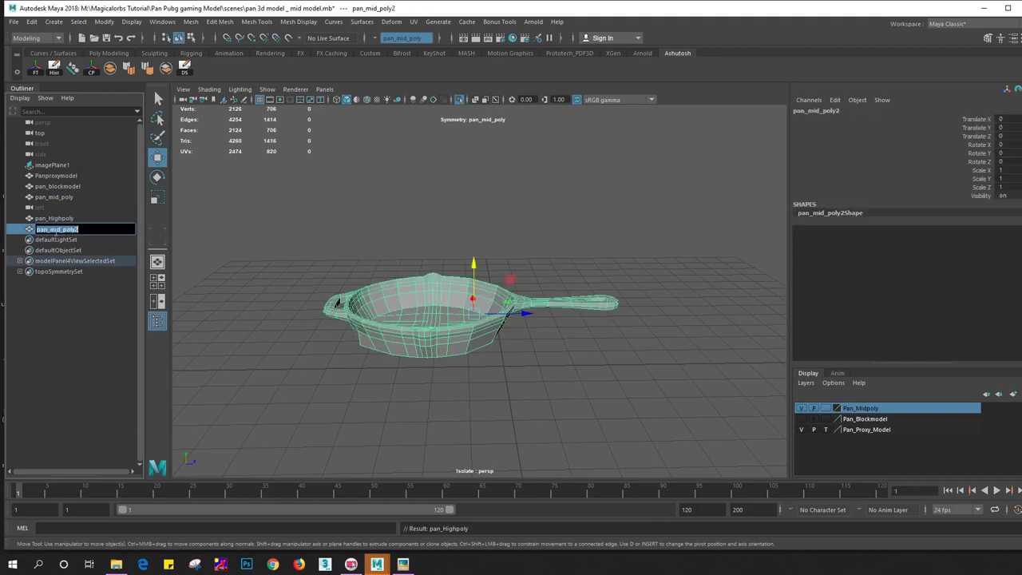
pyautogui.write('pan_L')
pyautogui.write('owpoly')
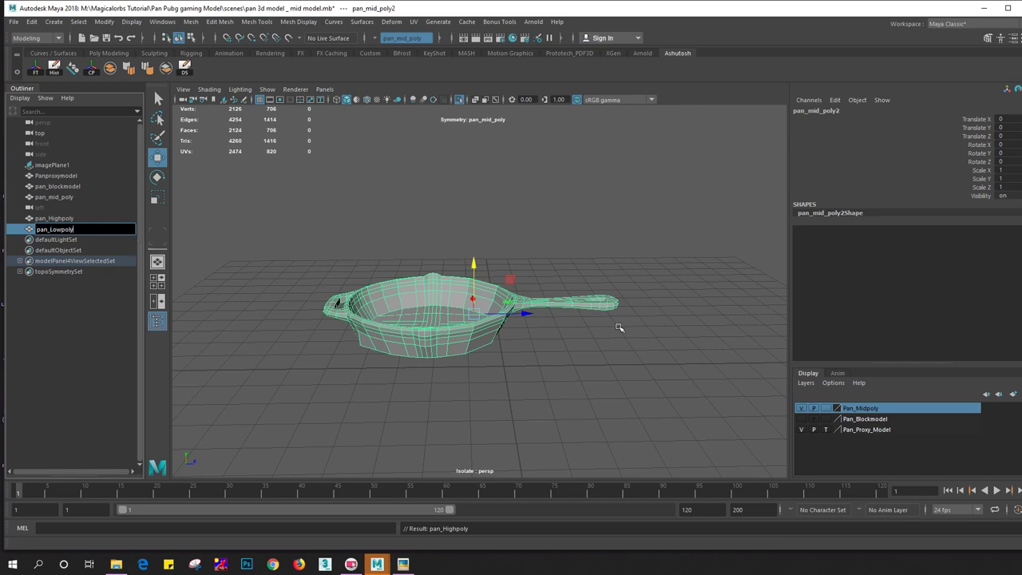
# Assign pan_Lowpoly to a new display layer and bring up that layer's settings
pyautogui.click(1013, 394)
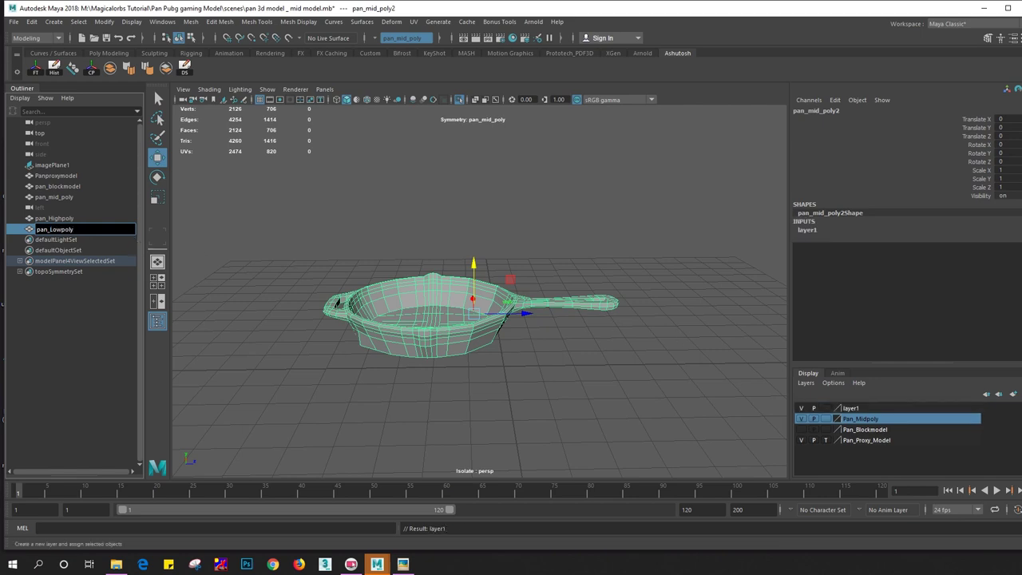
pyautogui.click(849, 410)
pyautogui.doubleClick(850, 409)
pyautogui.write('pan_lowpoly')
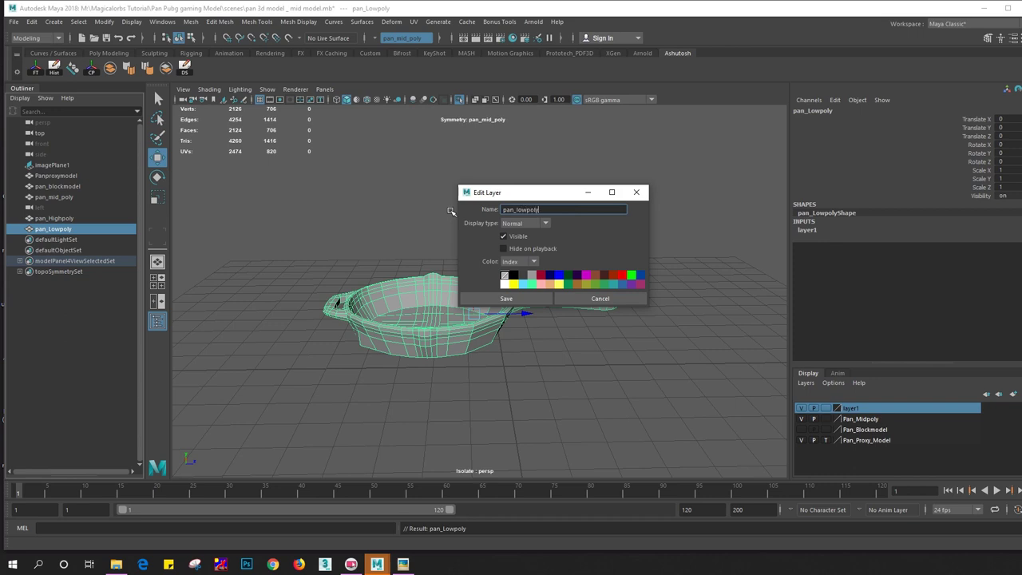
# Save the pan_lowpoly layer, then put pan_Highpoly on a new red pan_highpoly layer
pyautogui.click(531, 302)
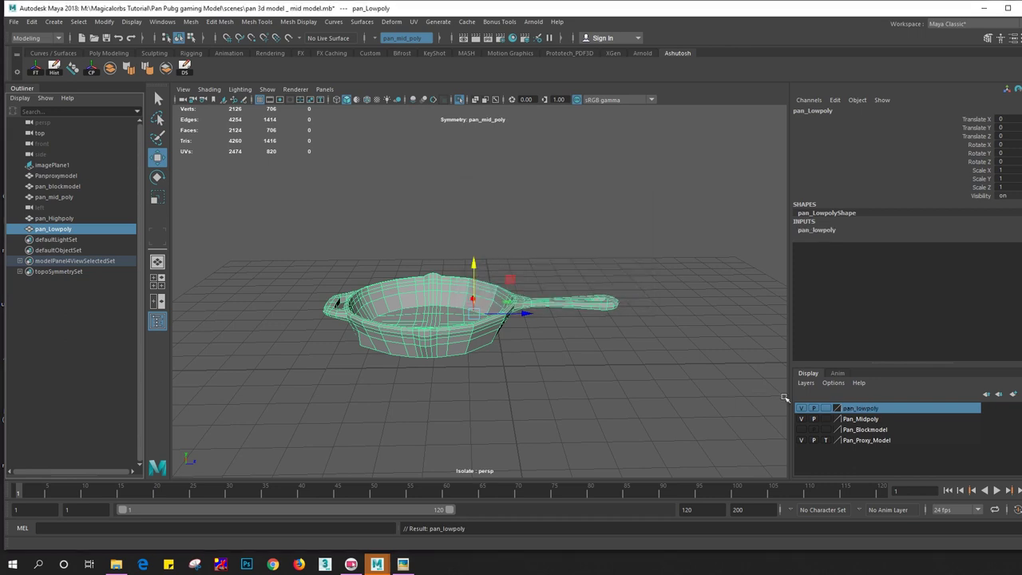
pyautogui.click(57, 219)
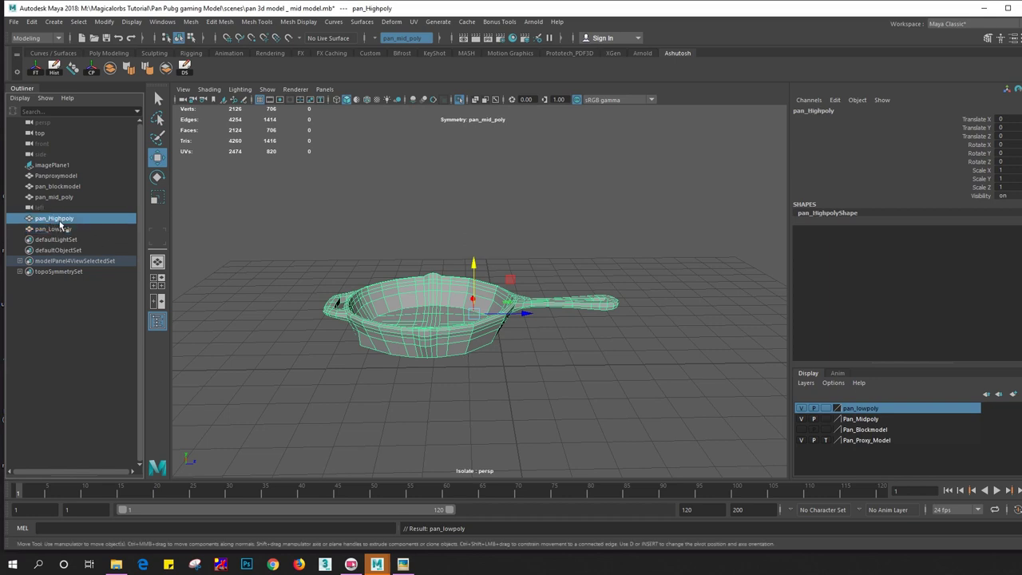
pyautogui.click(1013, 394)
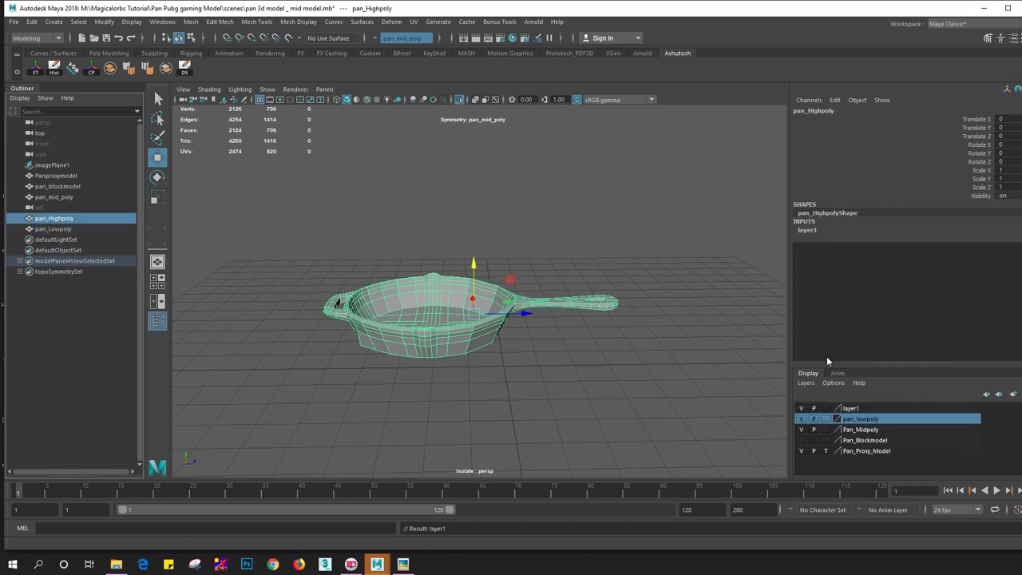
pyautogui.doubleClick(866, 409)
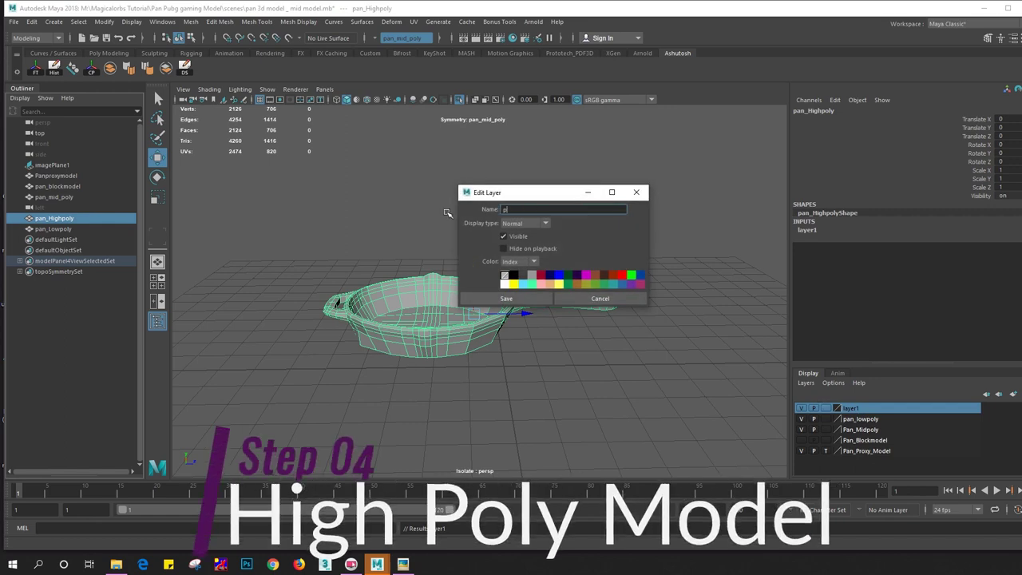
pyautogui.write('pan_hi')
pyautogui.write('ghpoly')
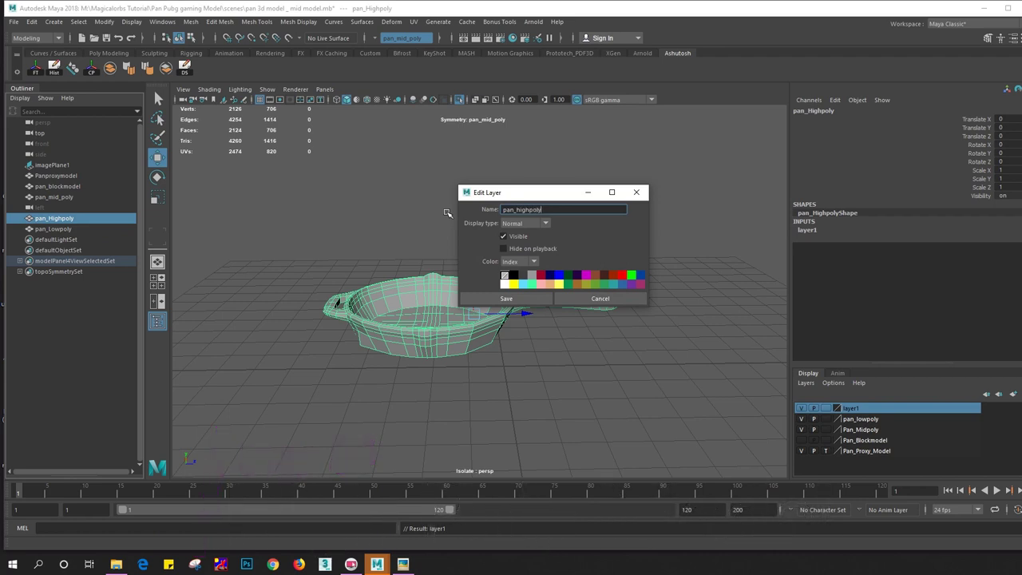
pyautogui.hotkey('ctrl', 'a')
pyautogui.click(541, 274)
pyautogui.click(506, 298)
# Colour the pan_lowpoly layer blue and the Pan_Midpoly layer green
pyautogui.doubleClick(834, 421)
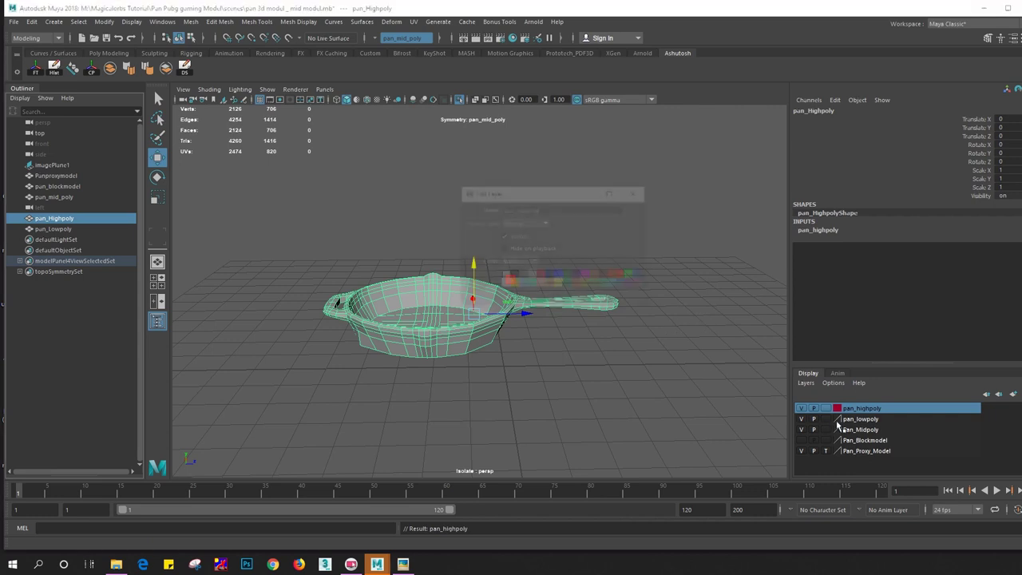
pyautogui.click(567, 276)
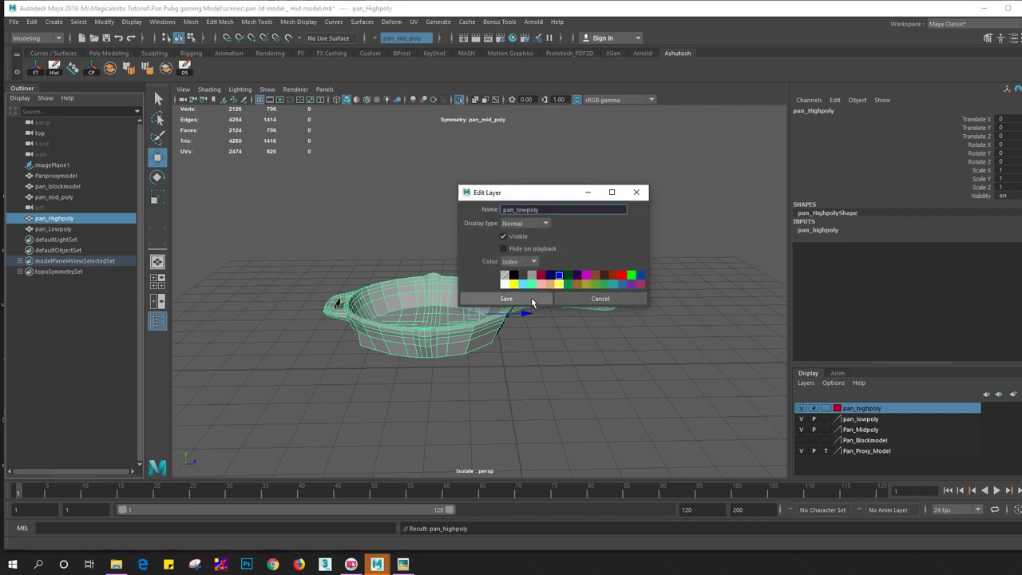
pyautogui.click(531, 298)
pyautogui.doubleClick(837, 430)
pyautogui.click(571, 277)
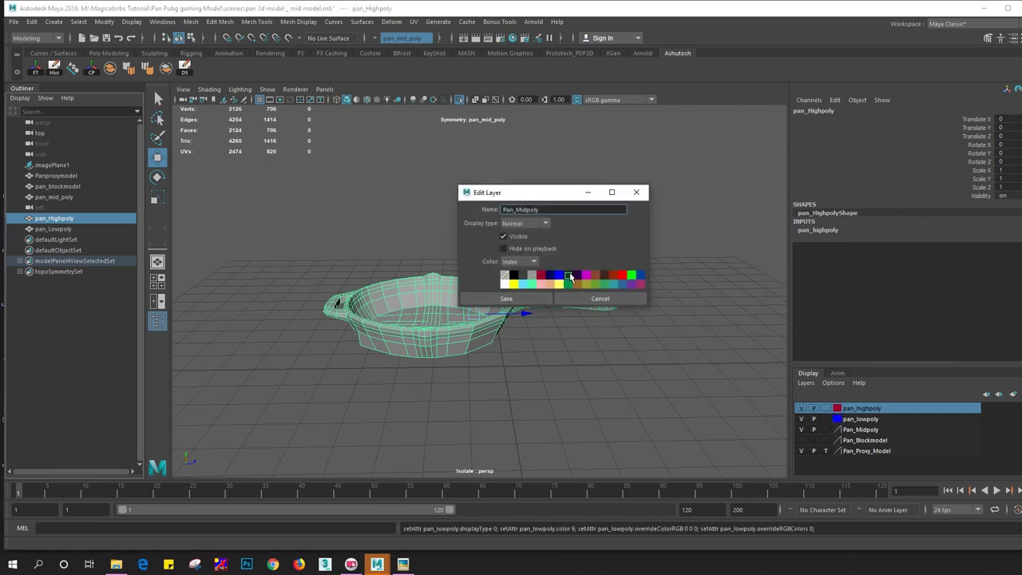
pyautogui.click(530, 300)
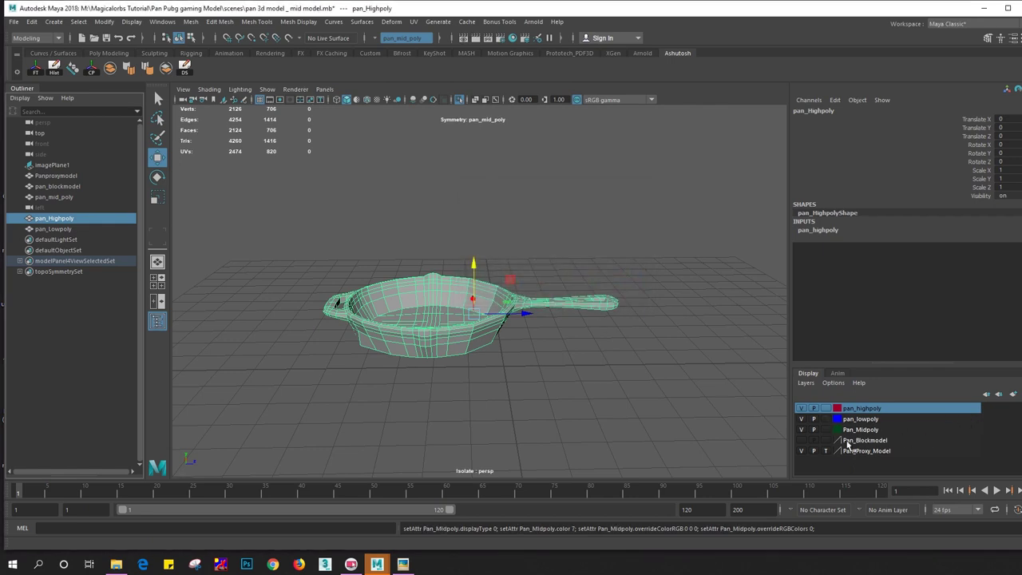
# Set the Pan_Blockmodel layer colour to yellow
pyautogui.doubleClick(849, 443)
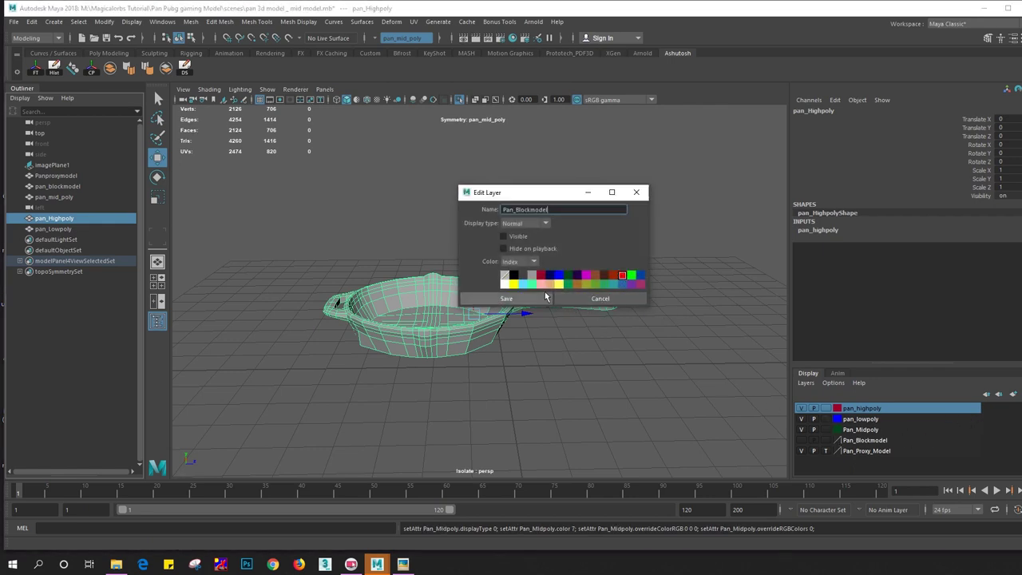
pyautogui.click(507, 298)
pyautogui.doubleClick(837, 444)
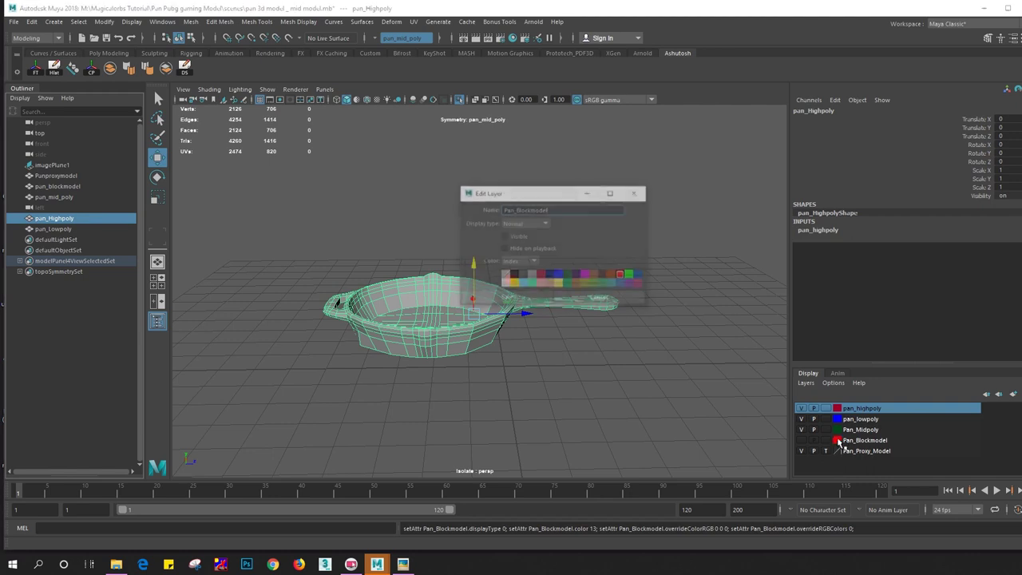
pyautogui.click(640, 284)
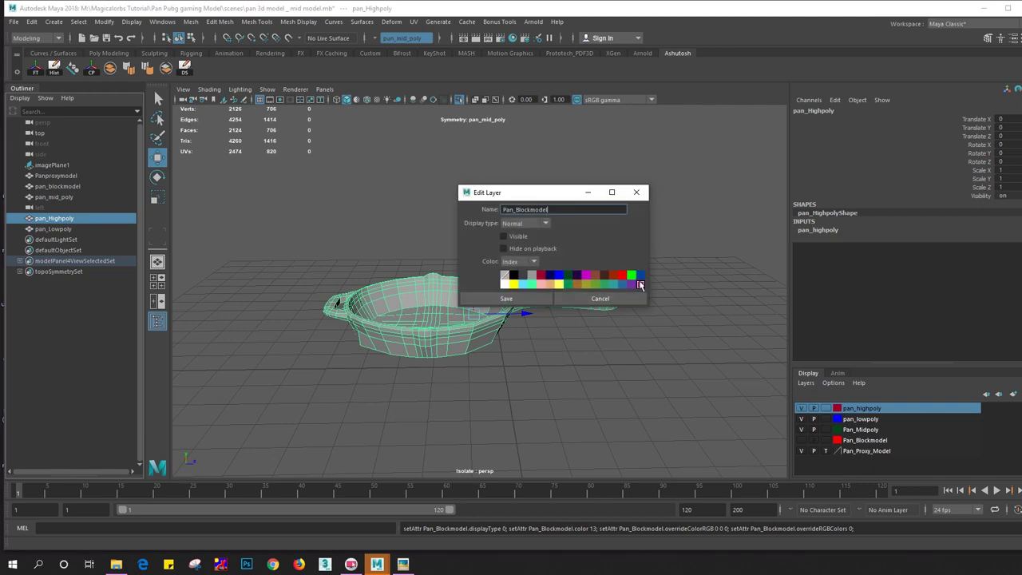
pyautogui.click(599, 298)
pyautogui.doubleClick(838, 440)
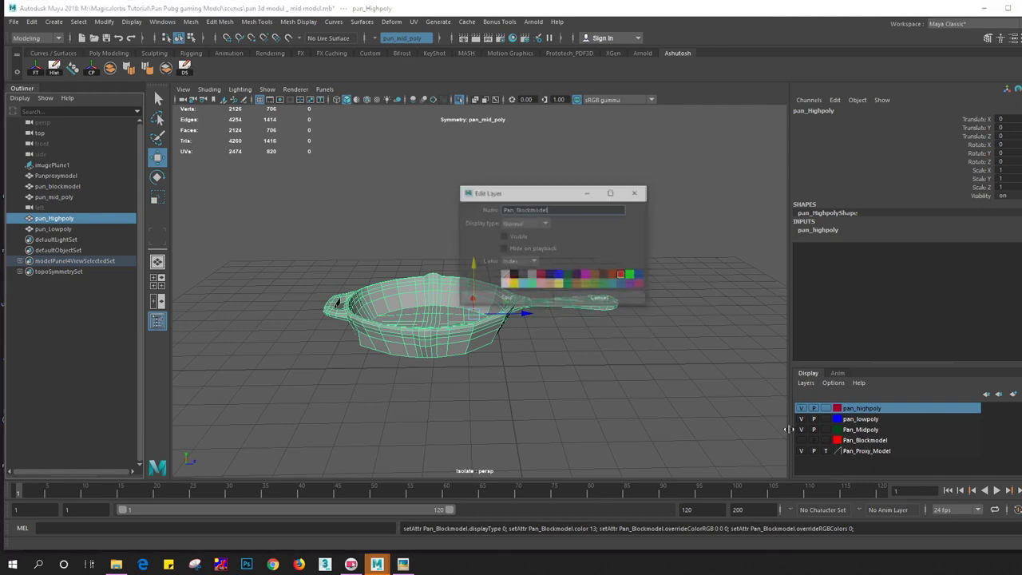
pyautogui.click(516, 286)
pyautogui.click(506, 298)
# Give the Pan_Proxy_Model layer a dark colour, then reselect the pan in the viewport
pyautogui.doubleClick(837, 451)
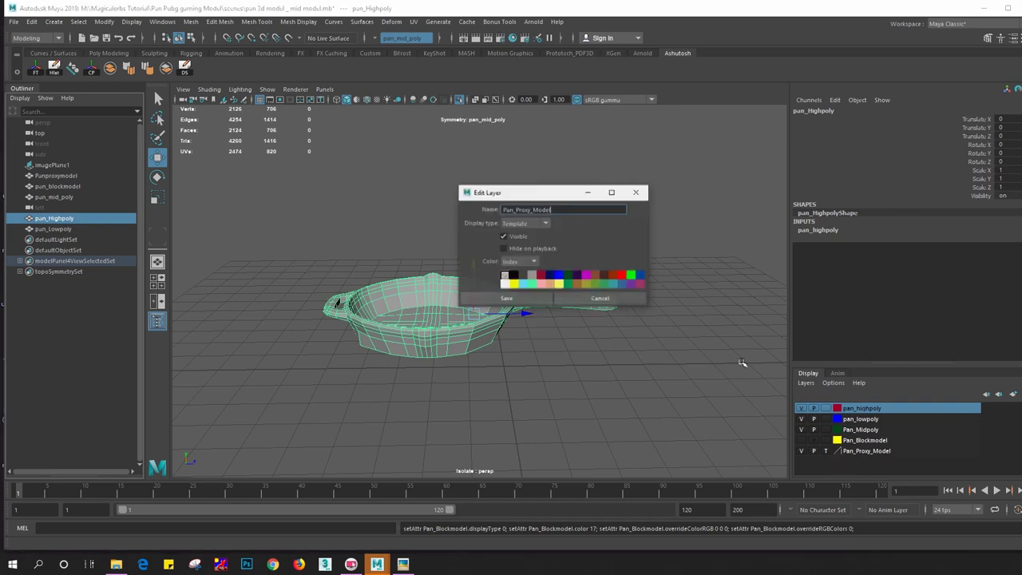
pyautogui.click(577, 275)
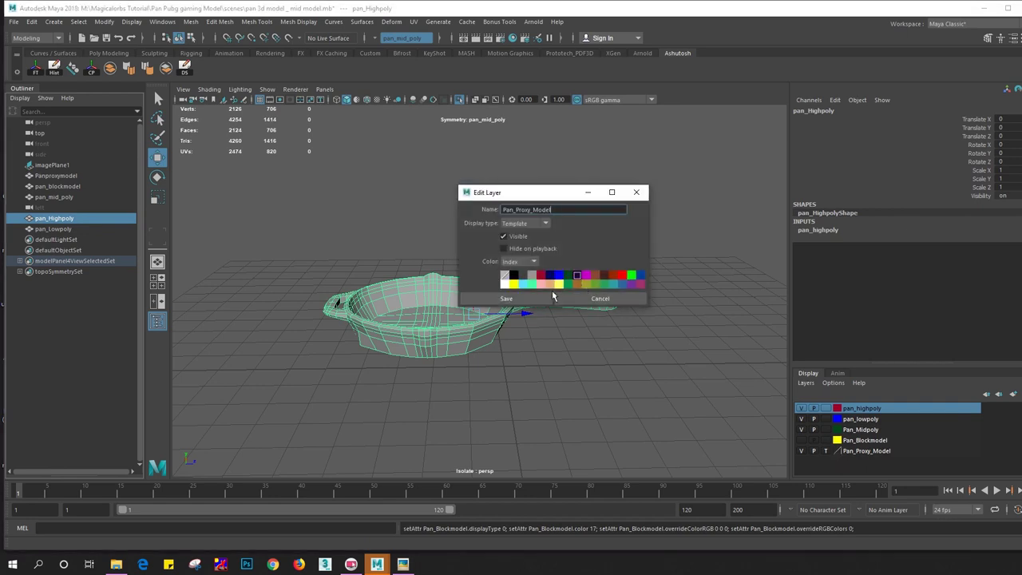
pyautogui.click(506, 298)
pyautogui.click(503, 348)
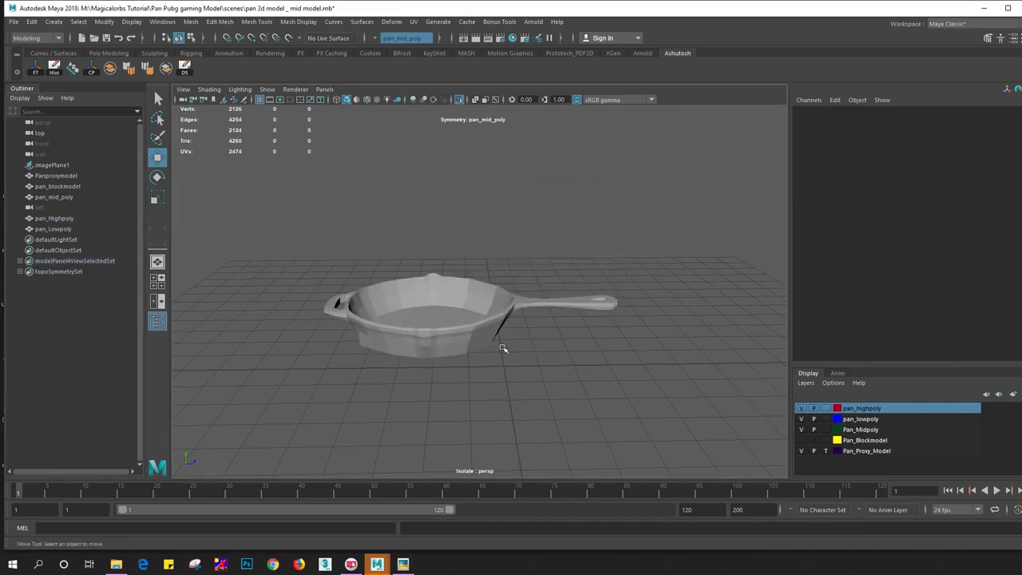
pyautogui.click(452, 317)
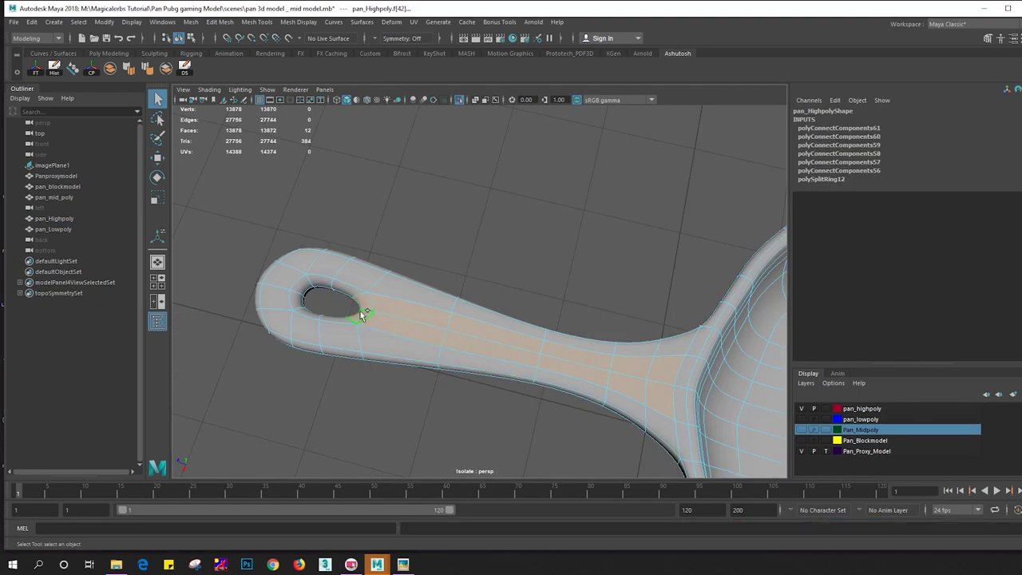
# Select the centre strip of faces along the top of the pan_Highpoly handle
pyautogui.keyDown('alt'); pyautogui.moveTo(360, 311); pyautogui.dragTo(331, 312); pyautogui.keyUp('alt')
pyautogui.scroll(5, 359, 272)
pyautogui.scroll(-4, 404, 203)
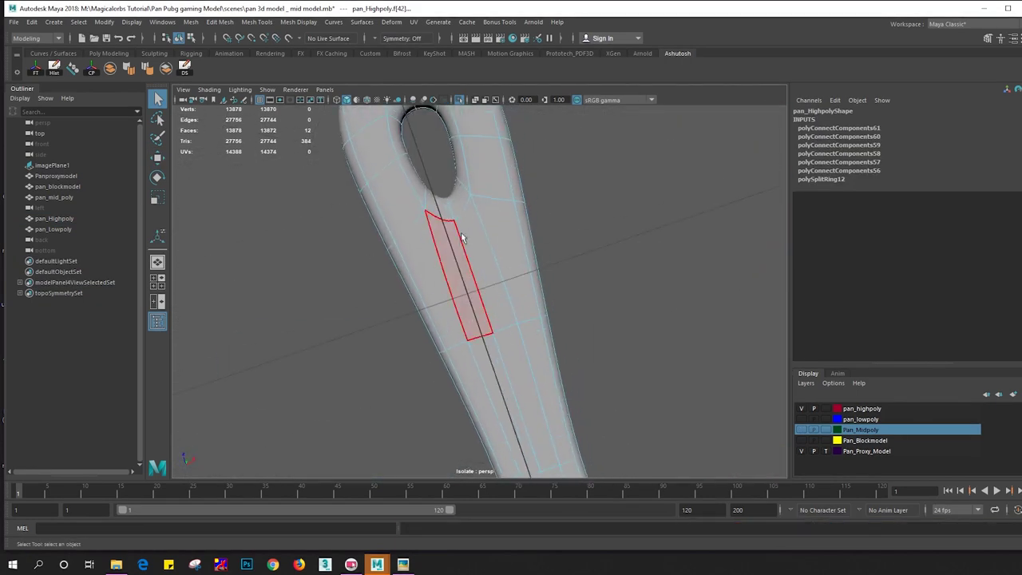
pyautogui.keyDown('shift'); pyautogui.click(459, 240); pyautogui.keyUp('shift')
pyautogui.keyDown('shift'); pyautogui.click(449, 252); pyautogui.keyUp('shift')
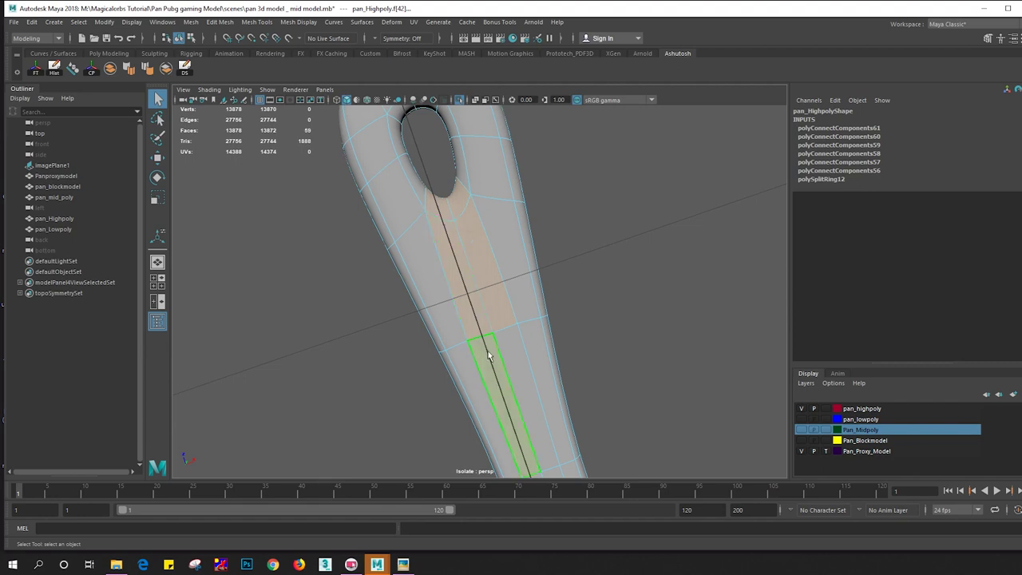
pyautogui.keyDown('alt'); pyautogui.moveTo(486, 353); pyautogui.dragTo(491, 279); pyautogui.keyUp('alt')
pyautogui.scroll(-4, 491, 279)
pyautogui.scroll(3, 496, 297)
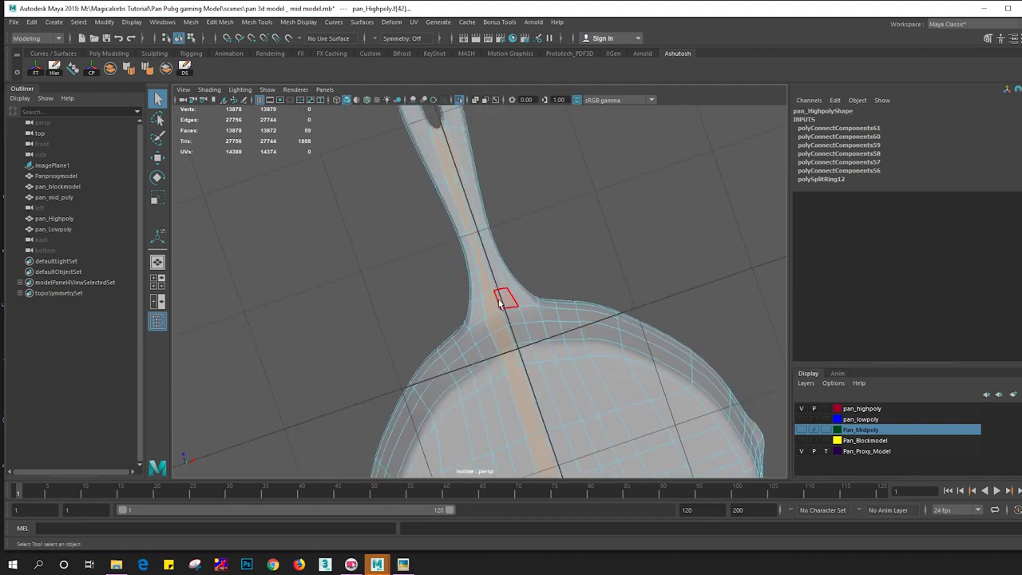
pyautogui.hotkey('ctrl', 'z')
pyautogui.keyDown('shift'); pyautogui.click(469, 202); pyautogui.keyUp('shift')
pyautogui.keyDown('shift'); pyautogui.click(478, 249); pyautogui.keyUp('shift')
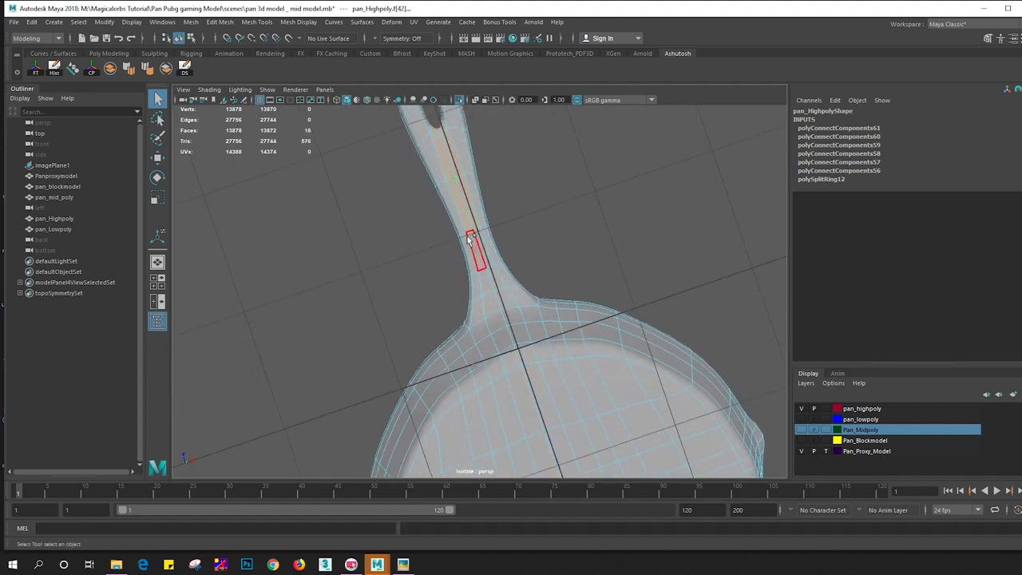
# Add the remaining top handle faces and extrude them, sinking the strip about -0.014 inward
pyautogui.keyDown('shift'); pyautogui.click(486, 281); pyautogui.keyUp('shift')
pyautogui.keyDown('shift'); pyautogui.click(497, 300); pyautogui.keyUp('shift')
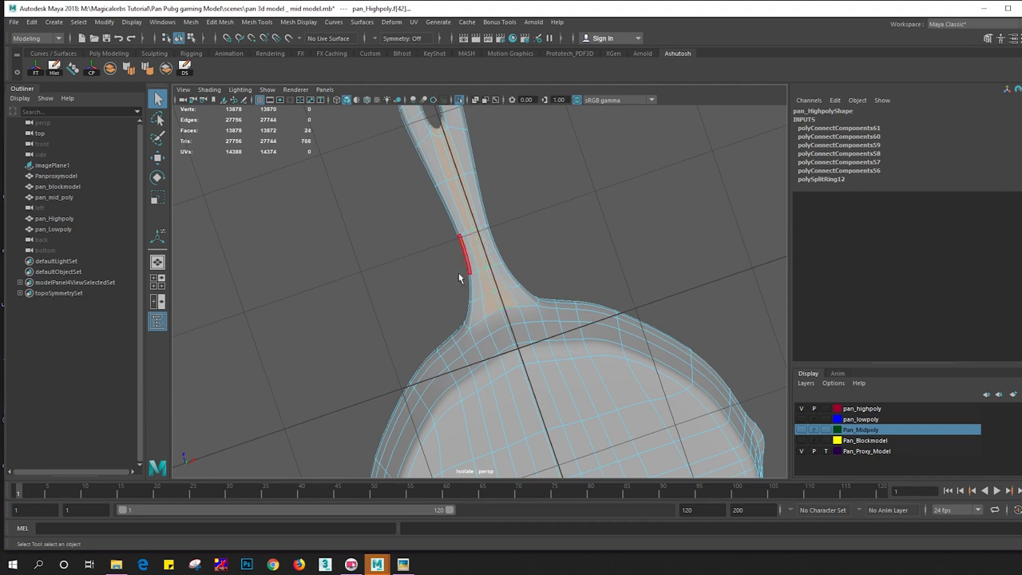
pyautogui.moveTo(463, 274)
pyautogui.keyDown('alt'); pyautogui.mouseDown()
pyautogui.moveTo(418, 391)
pyautogui.moveTo(438, 389)
pyautogui.mouseUp(); pyautogui.keyUp('alt')
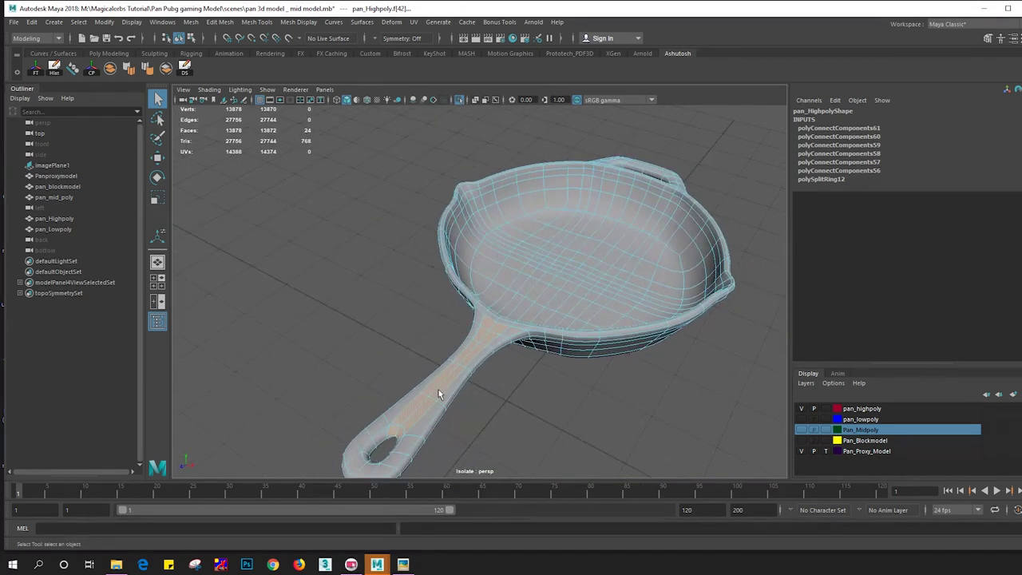
pyautogui.hotkey('ctrl', 'e')
pyautogui.scroll(1, 487, 342)
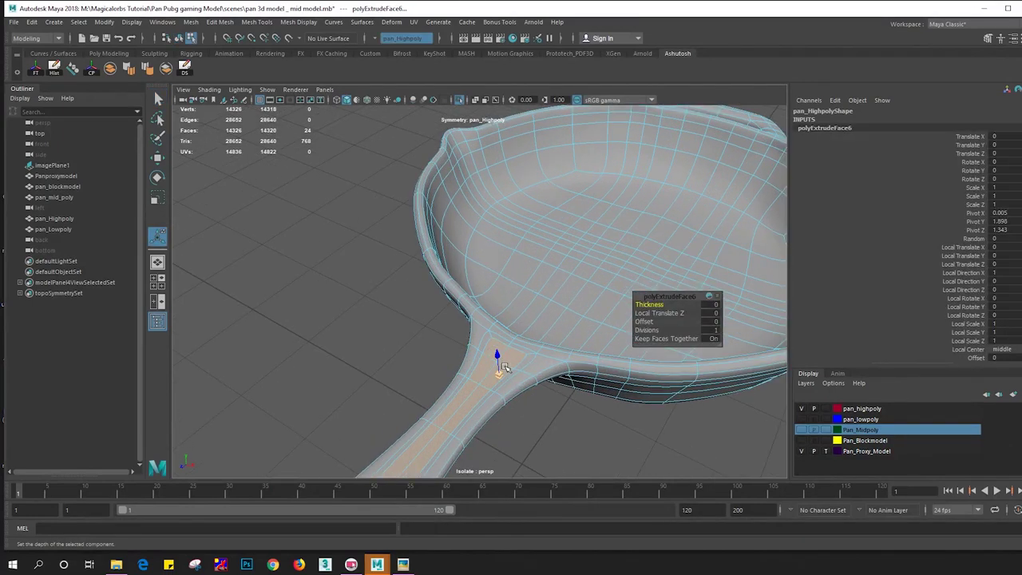
pyautogui.scroll(1, 520, 286)
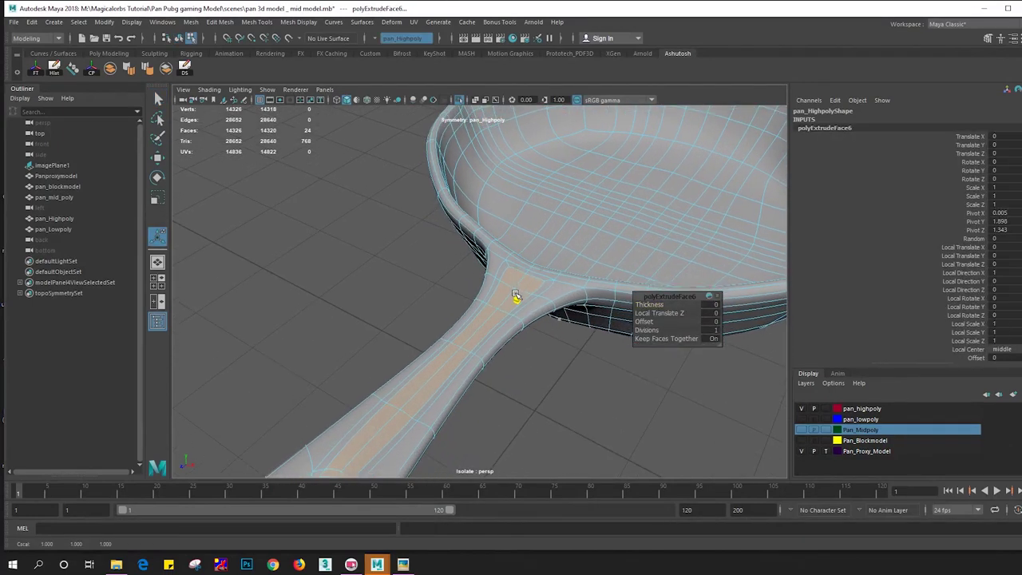
pyautogui.moveTo(516, 286)
pyautogui.keyDown('alt'); pyautogui.mouseDown()
pyautogui.moveTo(495, 272)
pyautogui.moveTo(519, 283)
pyautogui.mouseUp(); pyautogui.keyUp('alt')
# Return to object mode with pan_Highpoly selected
pyautogui.press('w')
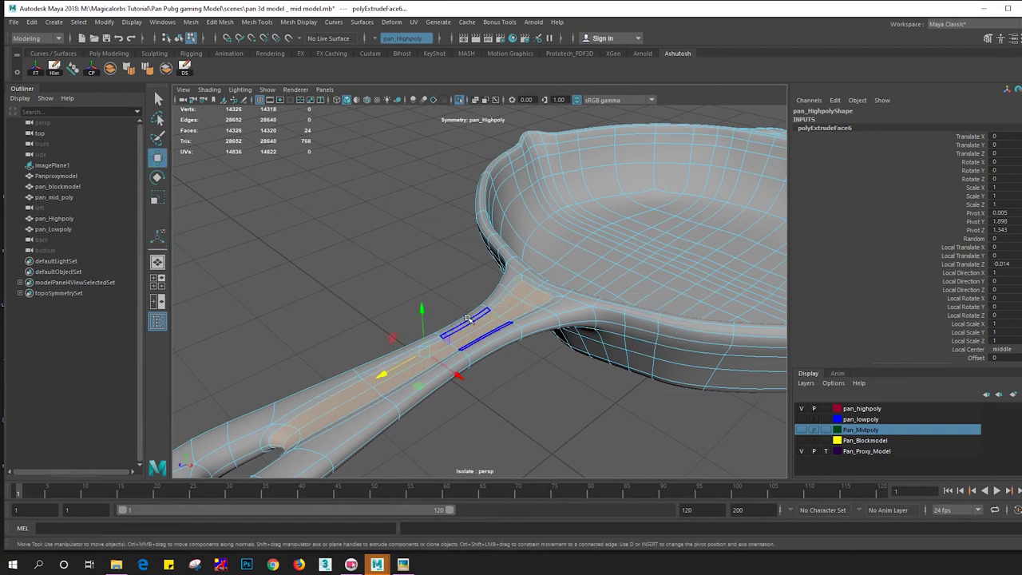
pyautogui.moveTo(447, 303); pyautogui.dragTo(413, 265, button='right')
pyautogui.moveTo(412, 265)
pyautogui.keyDown('alt'); pyautogui.mouseDown()
pyautogui.moveTo(476, 341)
pyautogui.moveTo(485, 306)
pyautogui.moveTo(476, 301)
pyautogui.mouseUp(); pyautogui.keyUp('alt')
pyautogui.click(487, 306)
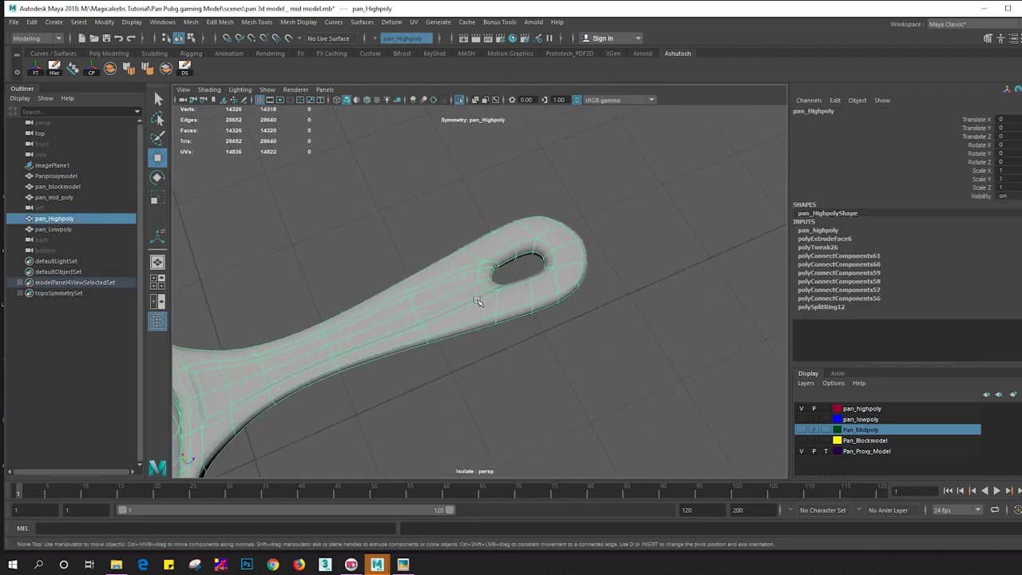
# Switch to the top view and show the pan's unsmoothed low-poly cage
pyautogui.press('space')
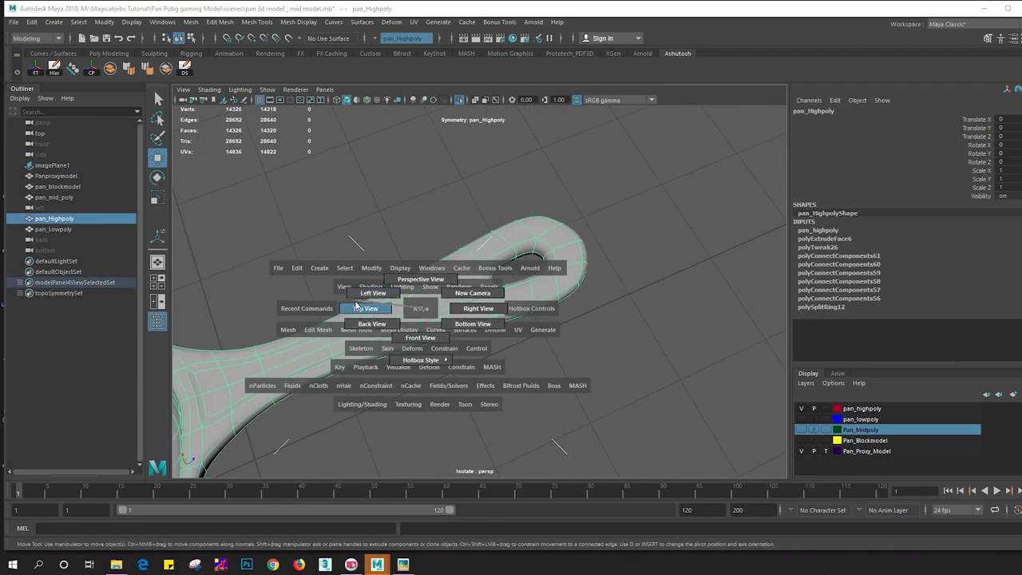
pyautogui.moveTo(395, 308); pyautogui.dragTo(392, 314)
pyautogui.press('1')
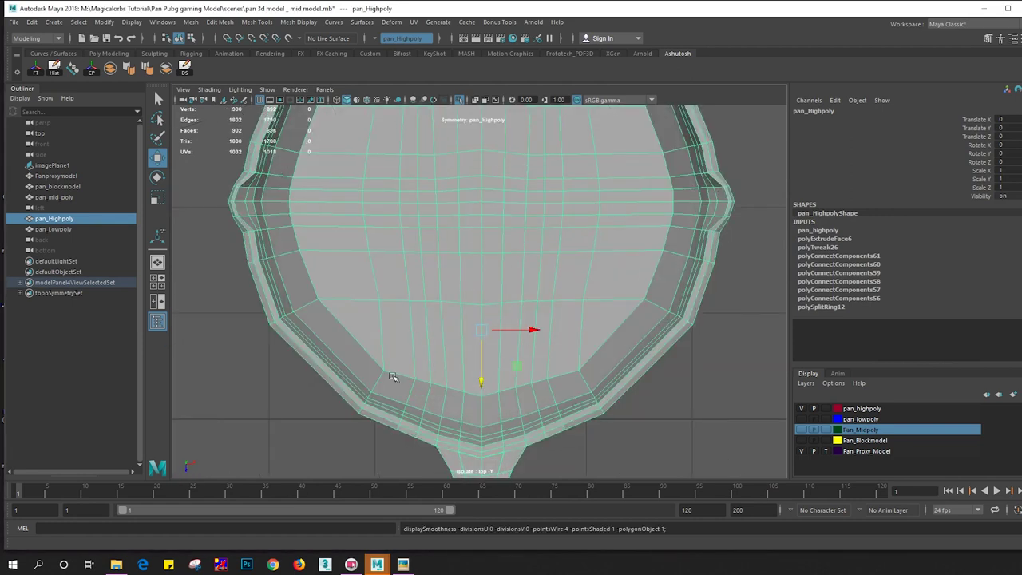
pyautogui.scroll(2, 304, 230)
pyautogui.keyDown('alt'); pyautogui.moveTo(304, 230); pyautogui.dragTo(345, 308, button='middle'); pyautogui.keyUp('alt')
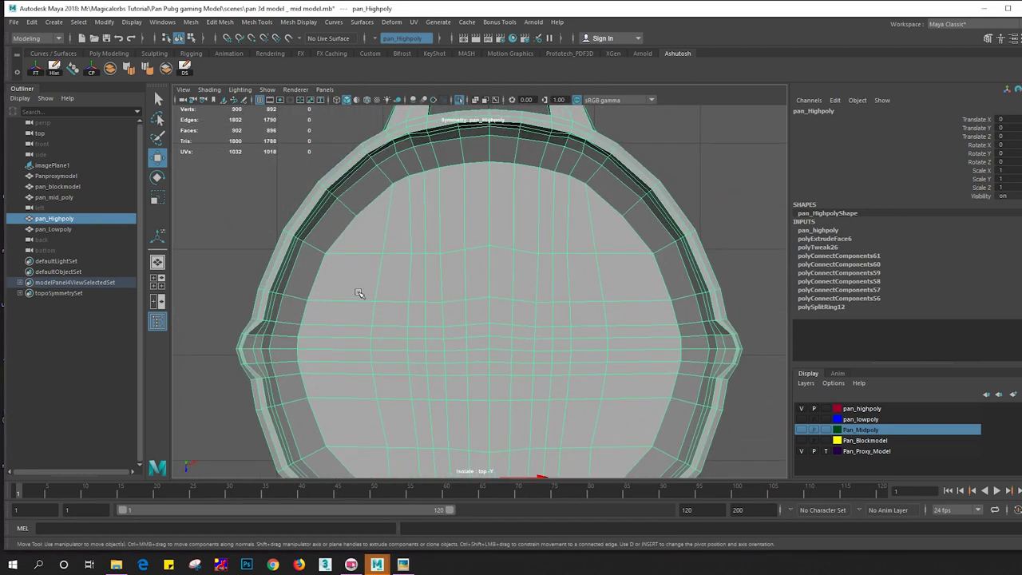
pyautogui.keyDown('alt'); pyautogui.moveTo(462, 348); pyautogui.dragTo(486, 329, button='middle'); pyautogui.keyUp('alt')
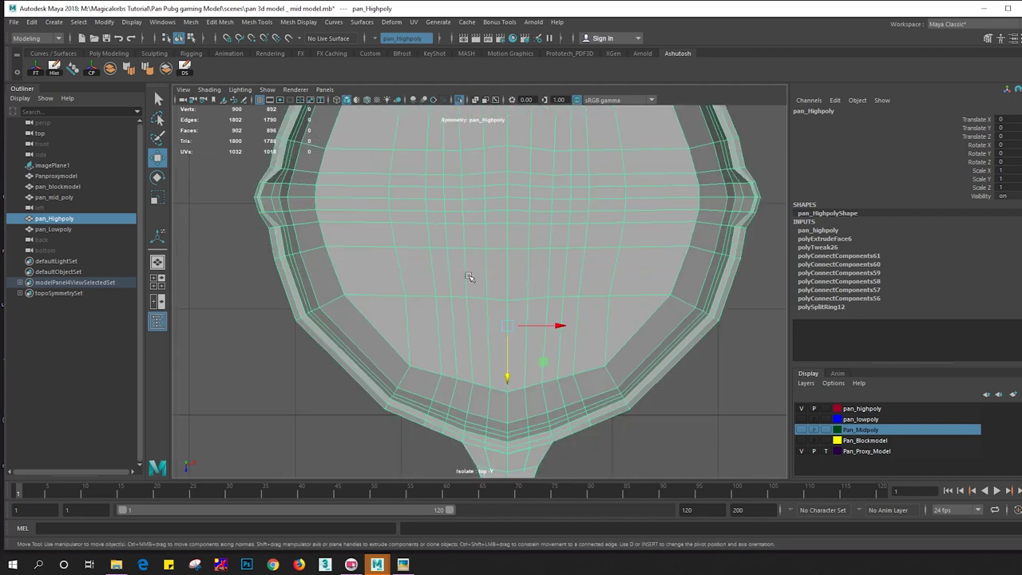
# Select vertices at the handle junction and on the rim, back in the perspective view
pyautogui.press('F9')
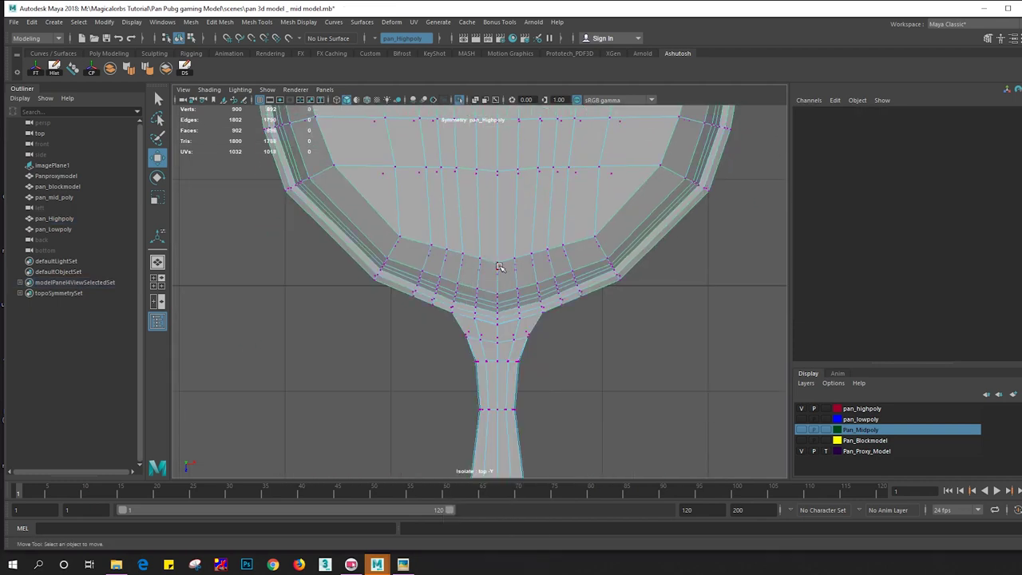
pyautogui.click(494, 257)
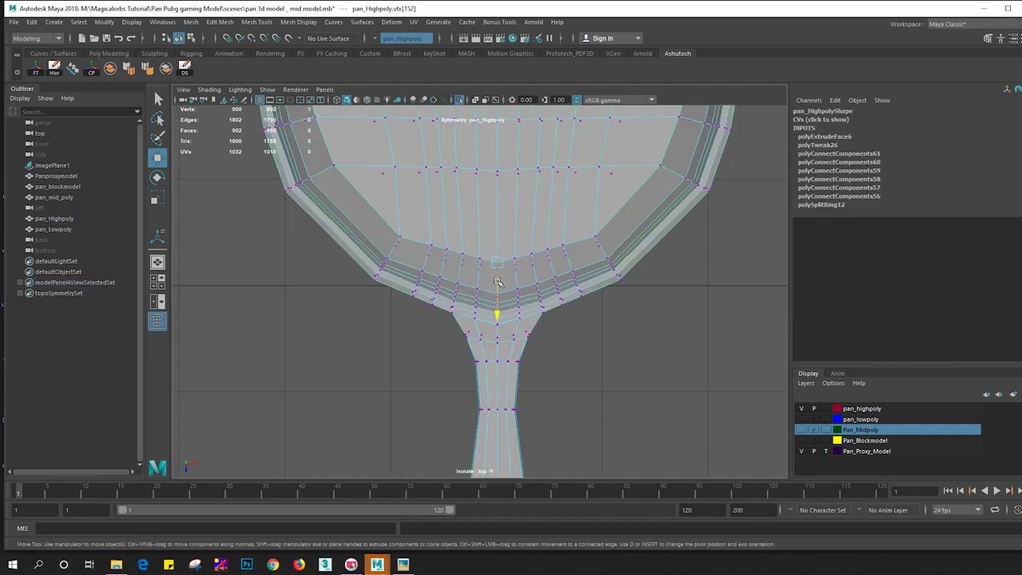
pyautogui.press('space')
pyautogui.click(491, 237)
pyautogui.scroll(2, 486, 235)
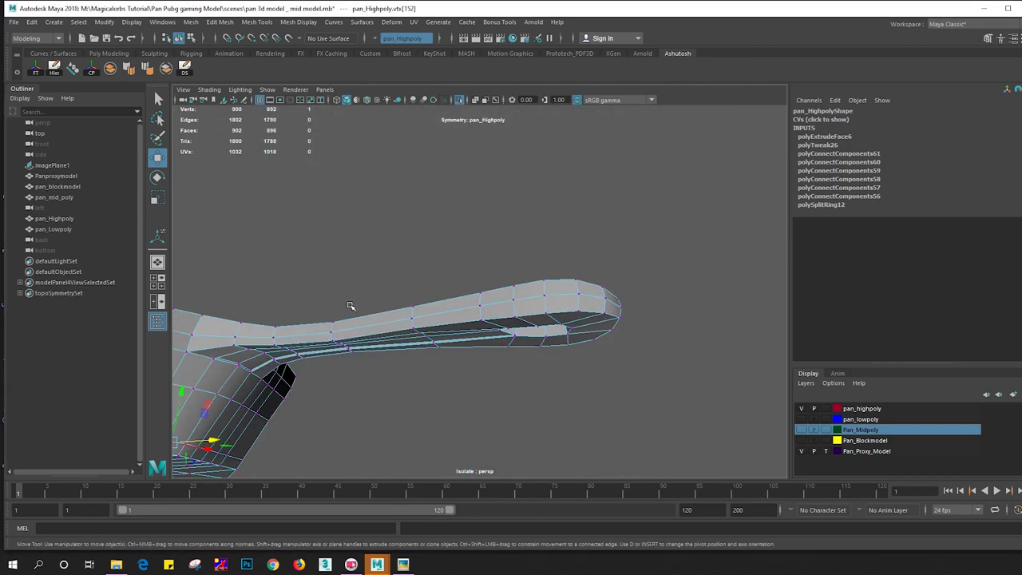
pyautogui.scroll(2, 349, 306)
pyautogui.scroll(3, 557, 306)
pyautogui.click(503, 321)
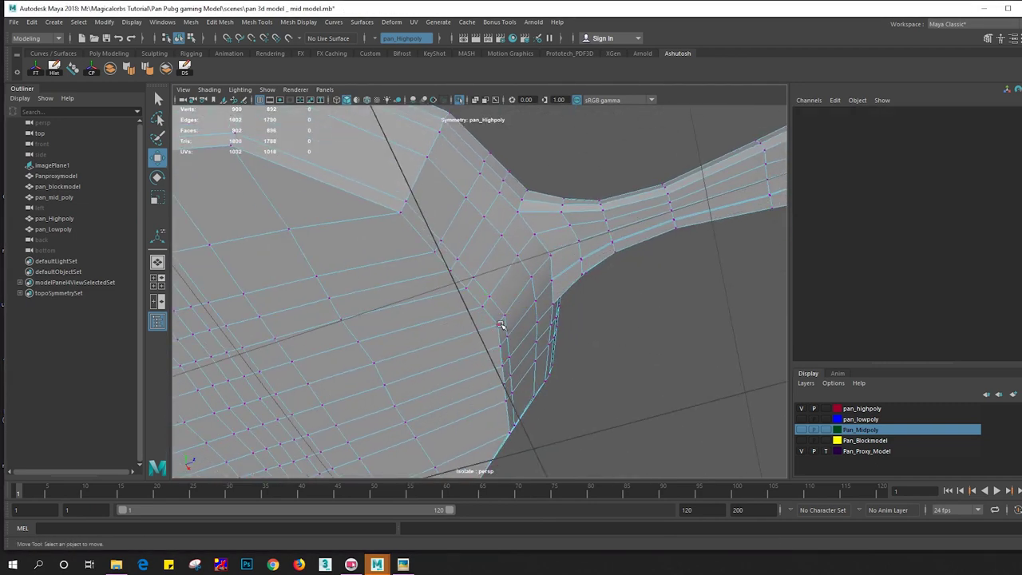
pyautogui.click(496, 324)
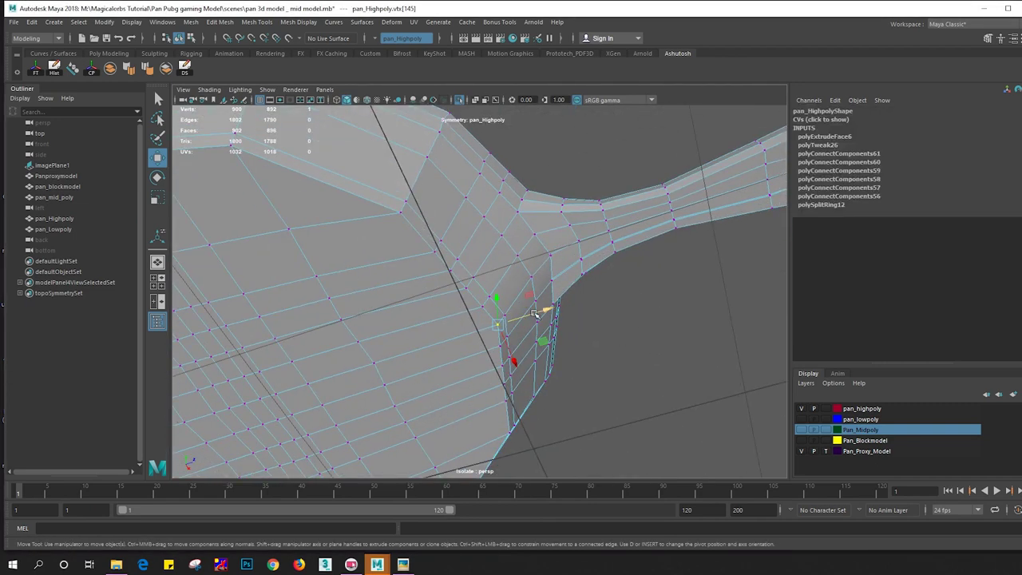
pyautogui.click(403, 211)
pyautogui.keyDown('alt'); pyautogui.moveTo(432, 232); pyautogui.dragTo(511, 254); pyautogui.keyUp('alt')
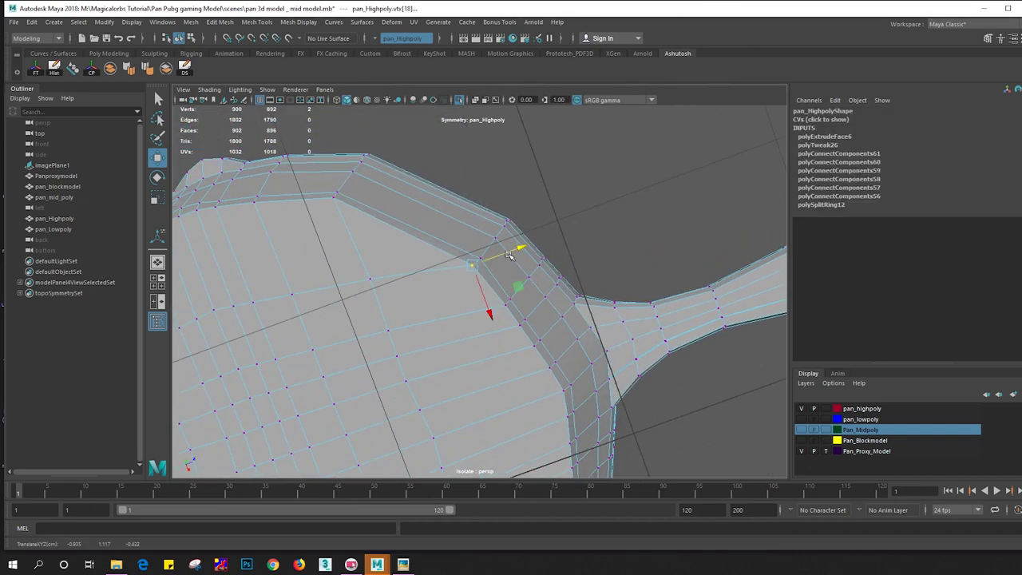
pyautogui.keyDown('alt'); pyautogui.moveTo(352, 210); pyautogui.dragTo(472, 221, button='middle'); pyautogui.keyUp('alt')
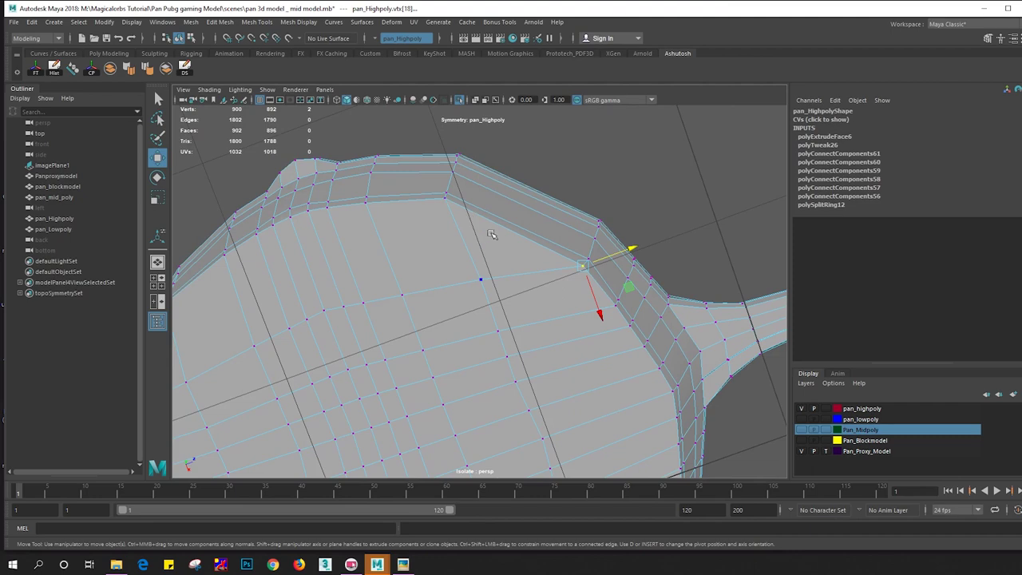
pyautogui.moveTo(491, 234)
pyautogui.keyDown('alt'); pyautogui.mouseDown()
pyautogui.moveTo(456, 220)
pyautogui.moveTo(452, 230)
pyautogui.moveTo(545, 257)
pyautogui.mouseUp(); pyautogui.keyUp('alt')
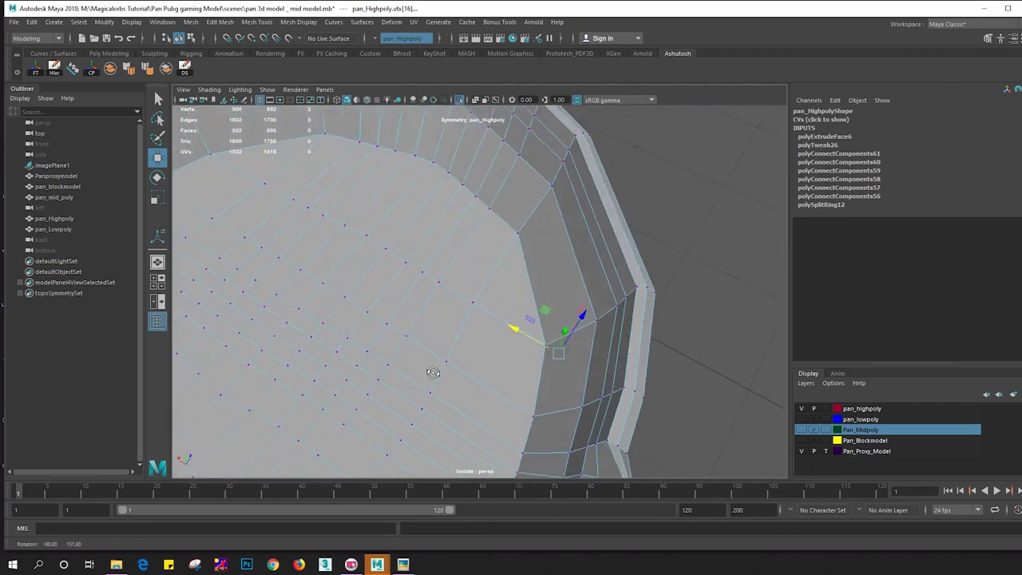
pyautogui.moveTo(544, 257); pyautogui.dragTo(543, 229, button='right')
# Connect the selected rim edges, then join a pair of base vertices with a new edge
pyautogui.click(551, 342)
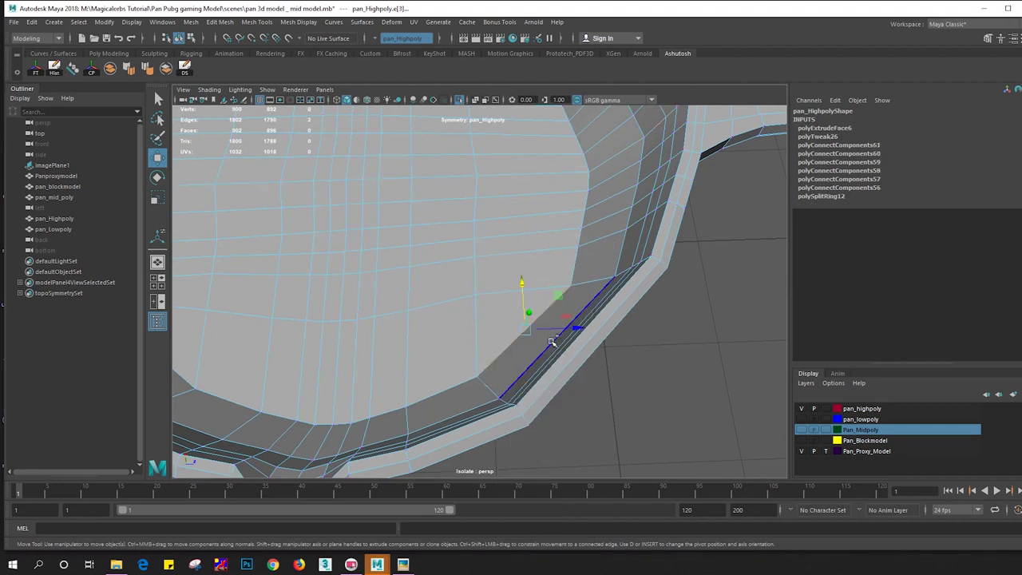
pyautogui.keyDown('shift'); pyautogui.moveTo(520, 338); pyautogui.dragTo(534, 490, button='right'); pyautogui.keyUp('shift')
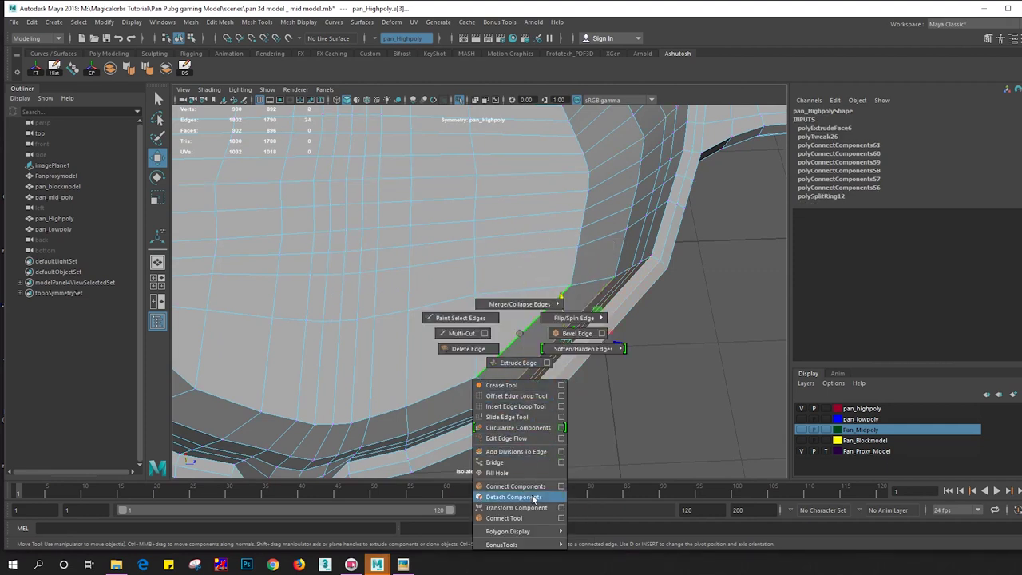
pyautogui.moveTo(538, 338)
pyautogui.keyDown('alt'); pyautogui.mouseDown()
pyautogui.moveTo(609, 339)
pyautogui.moveTo(596, 329)
pyautogui.mouseUp(); pyautogui.keyUp('alt')
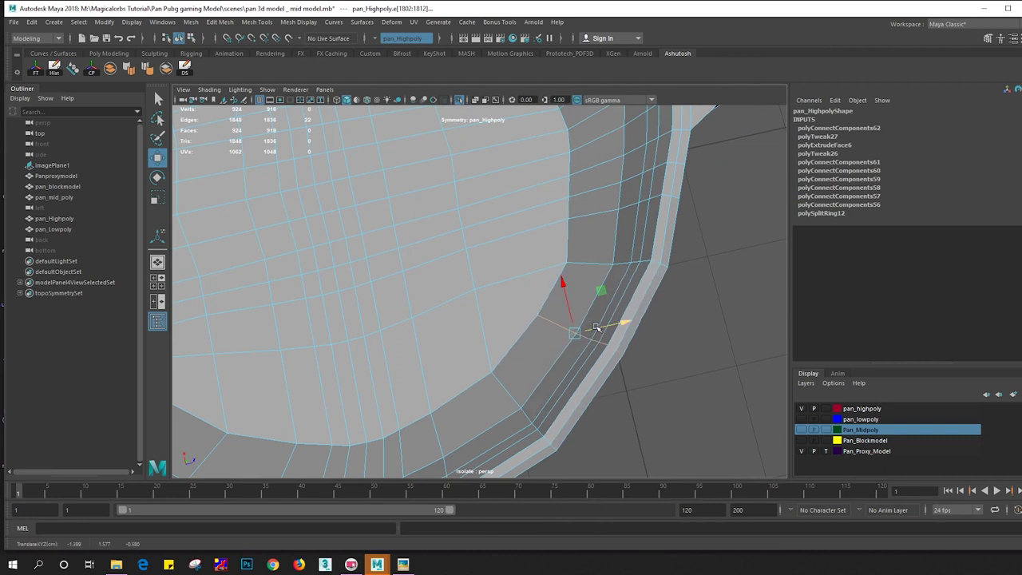
pyautogui.moveTo(520, 268); pyautogui.dragTo(475, 258, button='right')
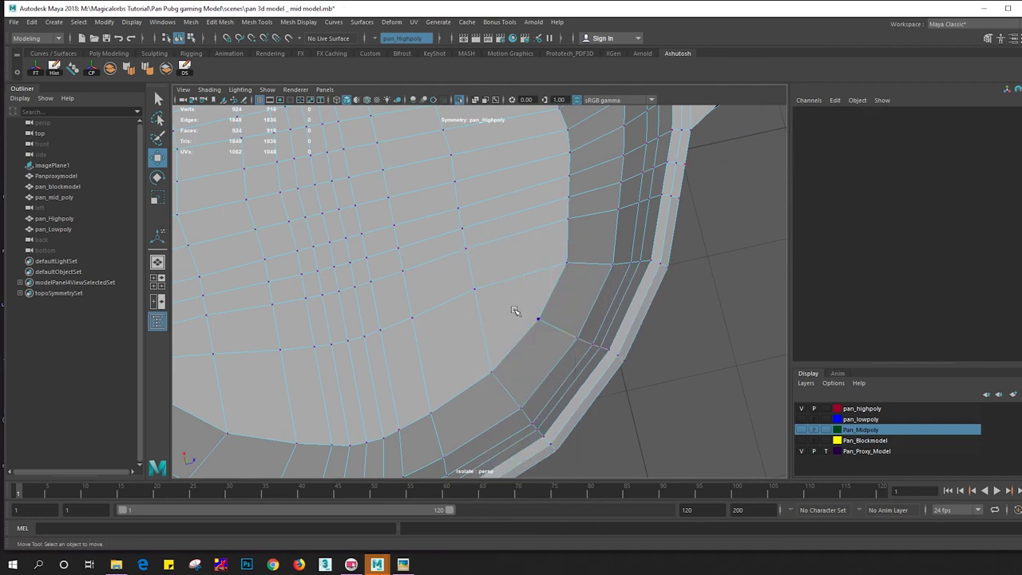
pyautogui.click(538, 316)
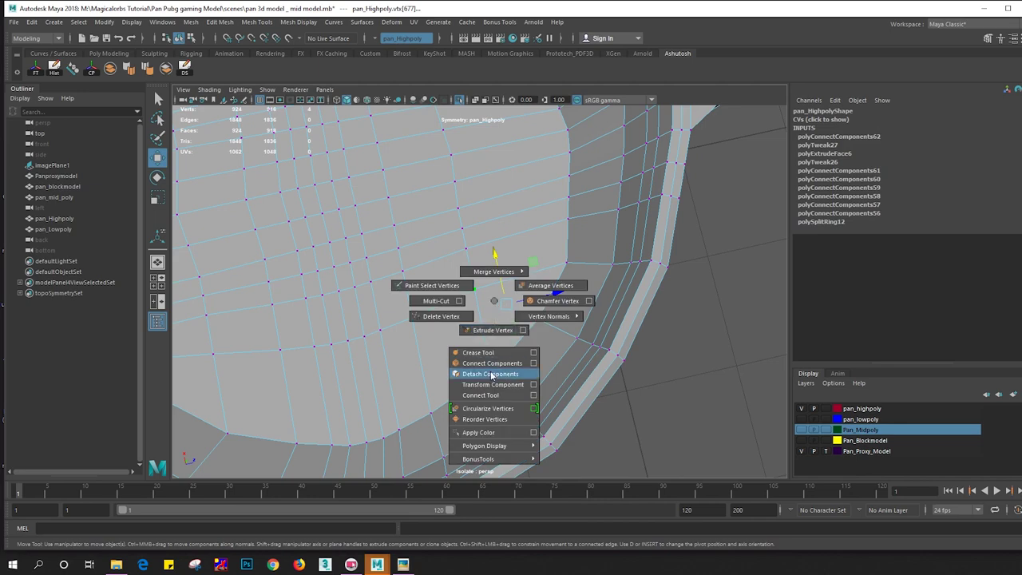
pyautogui.keyDown('shift'); pyautogui.moveTo(495, 305); pyautogui.dragTo(492, 370, button='right'); pyautogui.keyUp('shift')
pyautogui.keyDown('alt'); pyautogui.moveTo(492, 370); pyautogui.dragTo(522, 241); pyautogui.keyUp('alt')
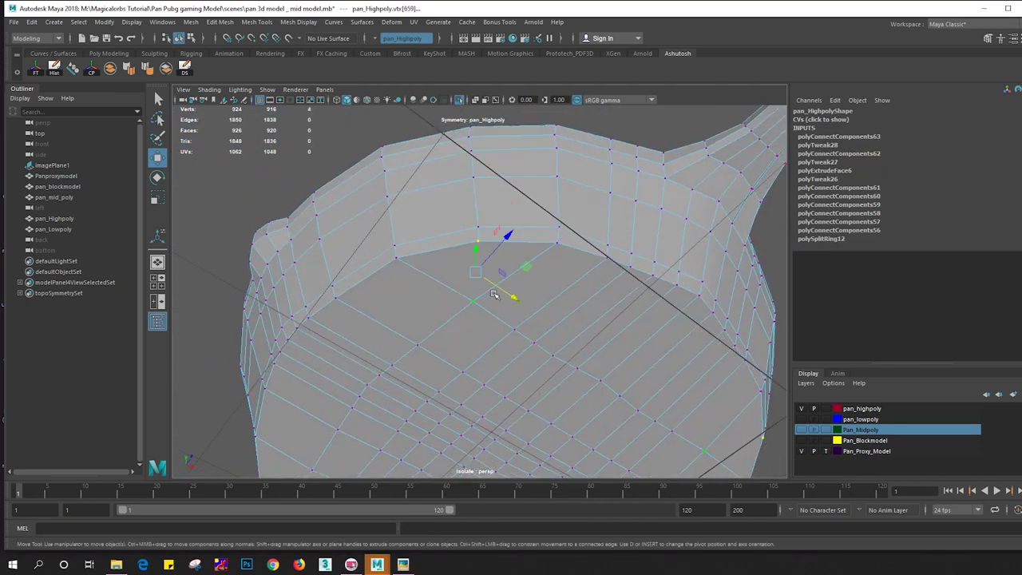
pyautogui.press('g')
# Join two more vertex pairs across the pan base and rim with Connect Components
pyautogui.moveTo(495, 295)
pyautogui.keyDown('alt'); pyautogui.mouseDown()
pyautogui.moveTo(378, 310)
pyautogui.moveTo(475, 224)
pyautogui.mouseUp(); pyautogui.keyUp('alt')
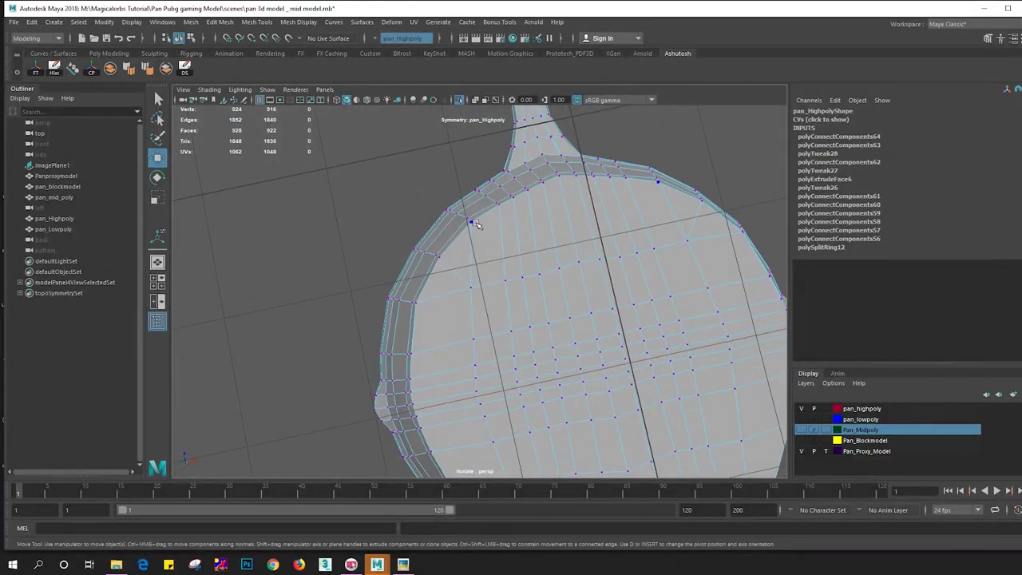
pyautogui.keyDown('alt'); pyautogui.moveTo(529, 350); pyautogui.dragTo(504, 237); pyautogui.keyUp('alt')
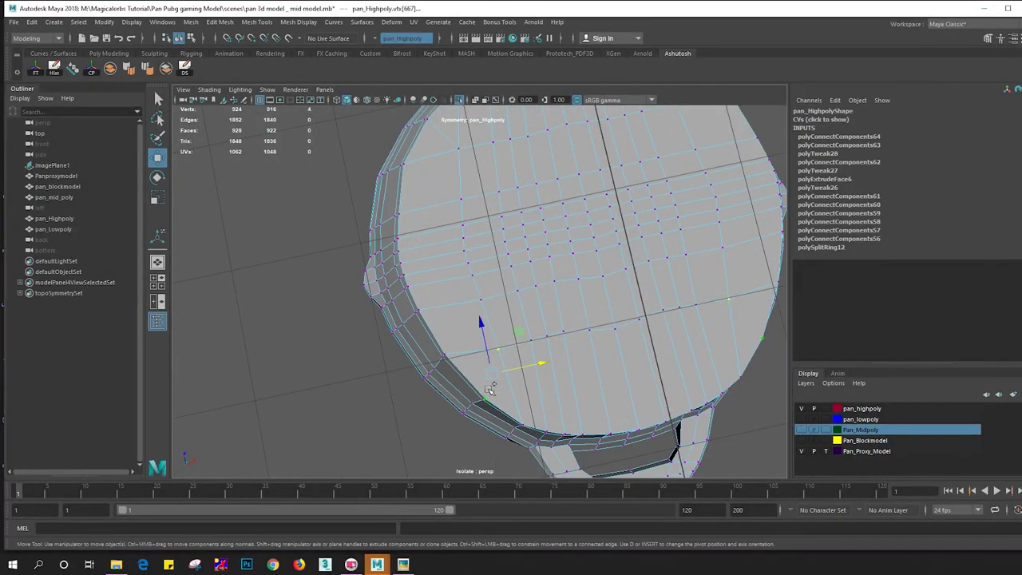
pyautogui.press('g')
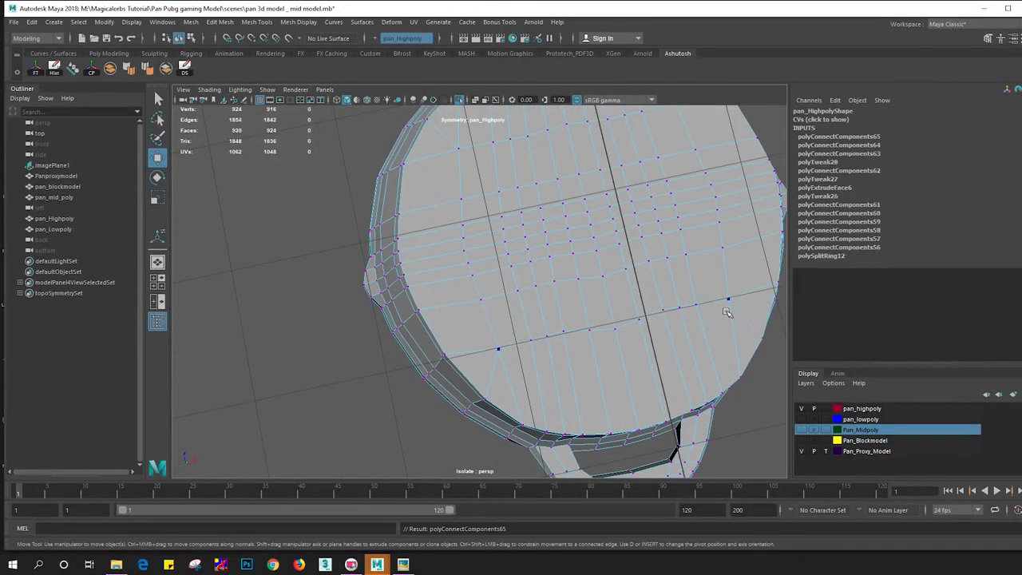
pyautogui.keyDown('alt'); pyautogui.moveTo(541, 359); pyautogui.dragTo(483, 424); pyautogui.keyUp('alt')
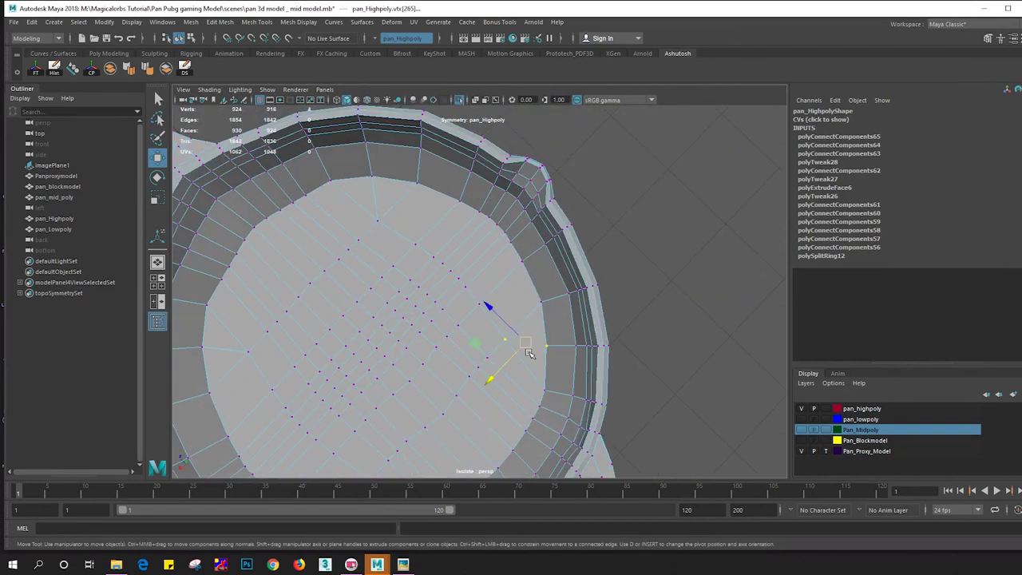
pyautogui.press('g')
pyautogui.keyDown('alt'); pyautogui.moveTo(529, 354); pyautogui.dragTo(492, 382); pyautogui.keyUp('alt')
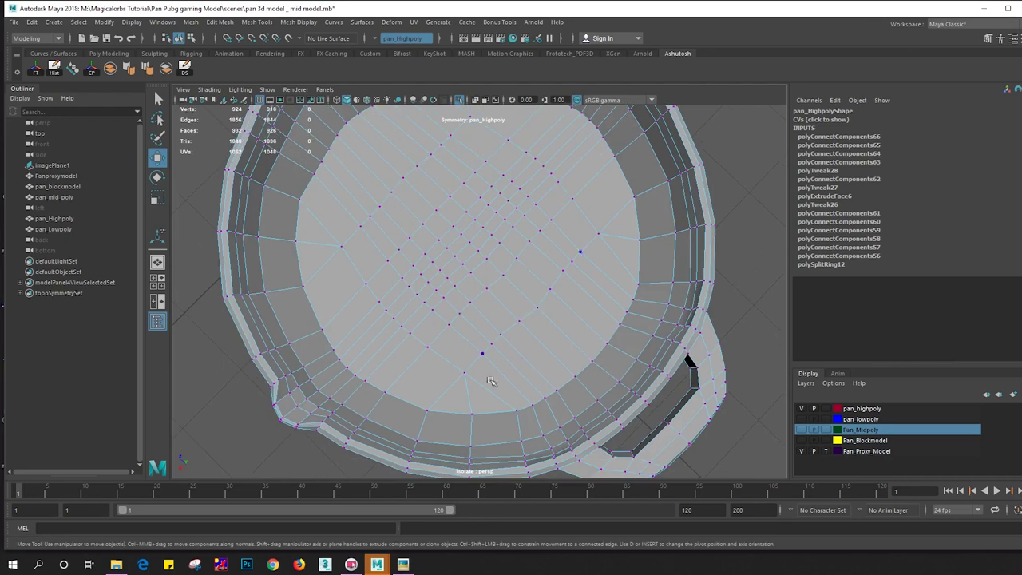
pyautogui.moveTo(460, 310)
pyautogui.keyDown('alt'); pyautogui.mouseDown()
pyautogui.moveTo(309, 248)
pyautogui.moveTo(450, 291)
pyautogui.mouseUp(); pyautogui.keyUp('alt')
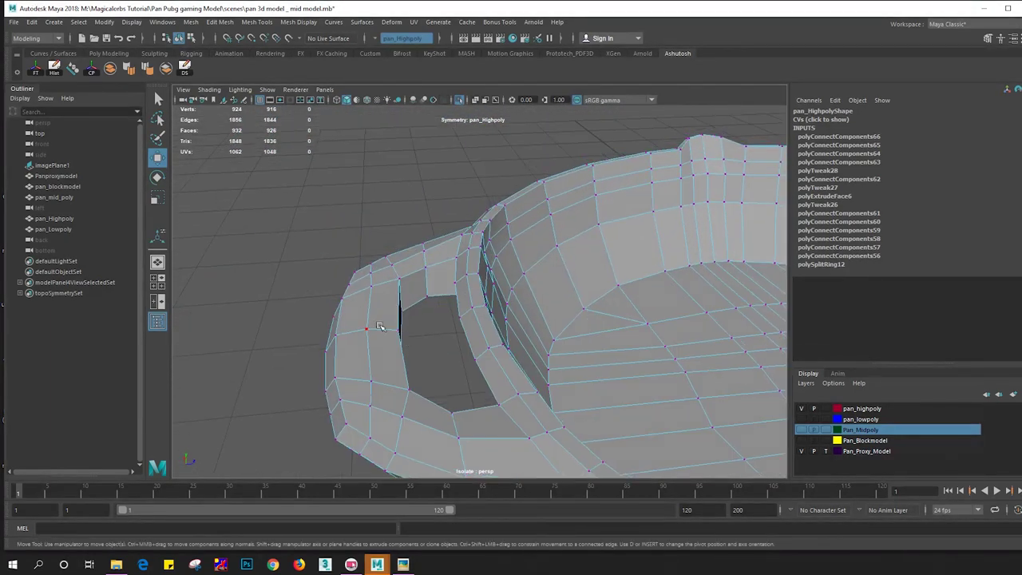
# Select the face loop around the pan's outer wall and extrude it inward
pyautogui.moveTo(450, 291); pyautogui.dragTo(450, 299, button='right')
pyautogui.click(451, 326)
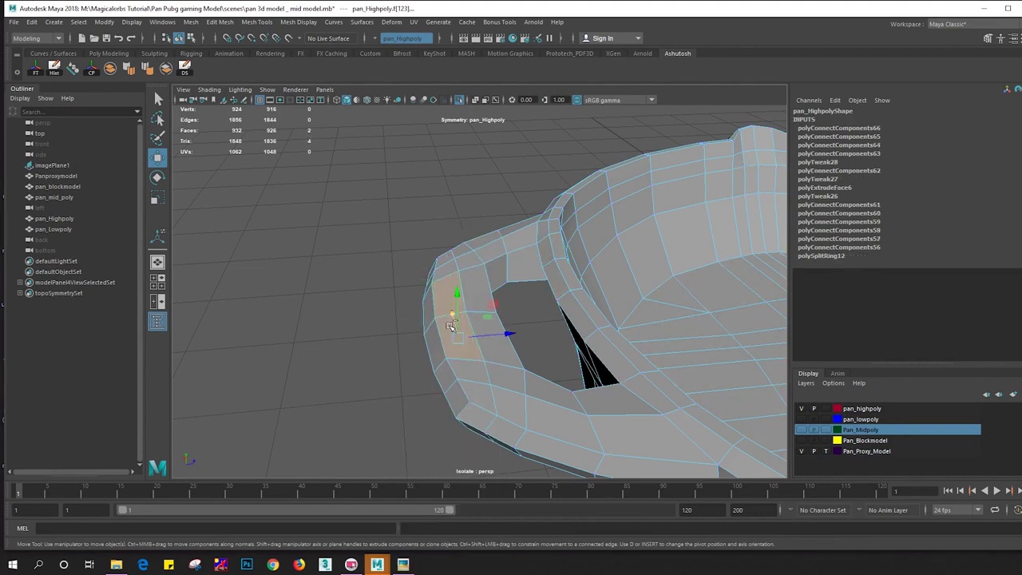
pyautogui.doubleClick(431, 325)
pyautogui.moveTo(410, 338)
pyautogui.keyDown('alt'); pyautogui.mouseDown()
pyautogui.moveTo(507, 338)
pyautogui.moveTo(549, 285)
pyautogui.moveTo(582, 299)
pyautogui.moveTo(598, 261)
pyautogui.mouseUp(); pyautogui.keyUp('alt')
pyautogui.hotkey('ctrl', 'e')
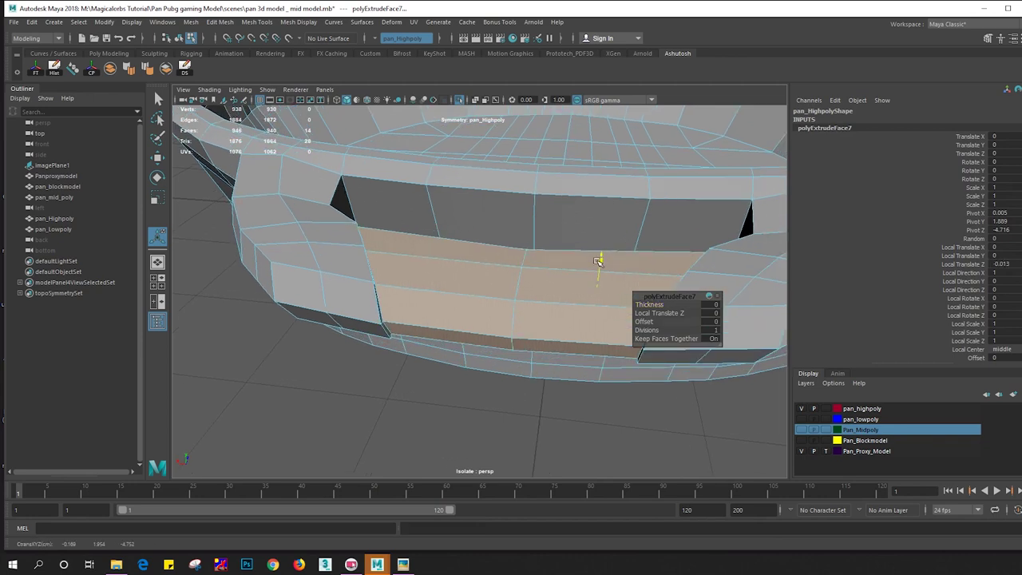
pyautogui.scroll(-2, 598, 260)
# Back in object mode, reselect pan_Highpoly from a wide side view and open the polygon marking menu
pyautogui.press('F8')
pyautogui.keyDown('alt'); pyautogui.moveTo(439, 259); pyautogui.dragTo(480, 366); pyautogui.keyUp('alt')
pyautogui.rightClick(479, 283)
pyautogui.click(356, 297)
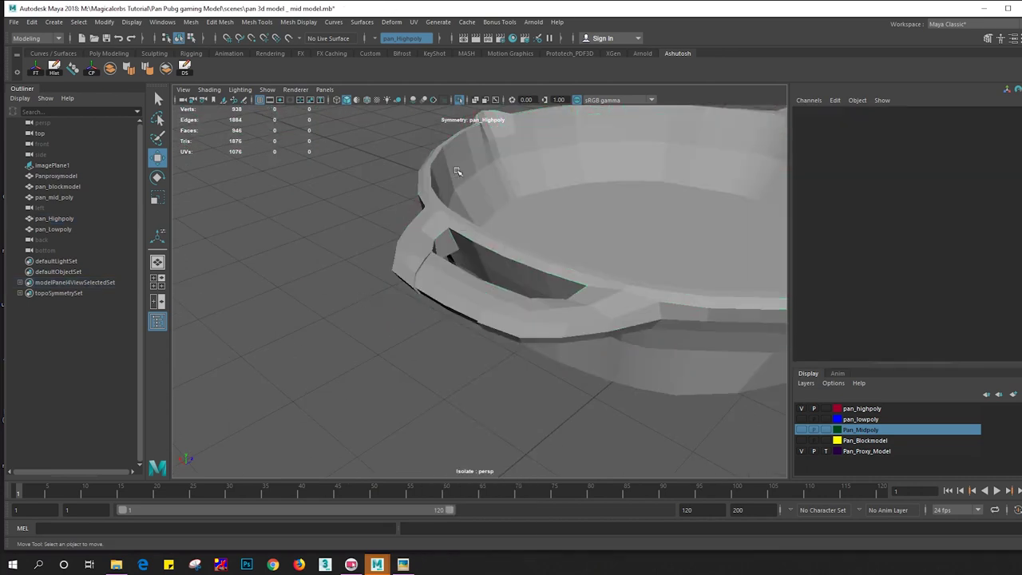
pyautogui.keyDown('alt'); pyautogui.moveTo(457, 171); pyautogui.dragTo(353, 244); pyautogui.keyUp('alt')
pyautogui.scroll(-3, 464, 247)
pyautogui.moveTo(463, 247)
pyautogui.keyDown('alt'); pyautogui.mouseDown()
pyautogui.moveTo(548, 228)
pyautogui.moveTo(480, 296)
pyautogui.mouseUp(); pyautogui.keyUp('alt')
pyautogui.click(520, 251)
pyautogui.keyDown('alt'); pyautogui.moveTo(429, 209); pyautogui.dragTo(432, 218); pyautogui.keyUp('alt')
pyautogui.keyDown('shift'); pyautogui.moveTo(432, 218); pyautogui.dragTo(383, 236, button='right'); pyautogui.keyUp('shift')
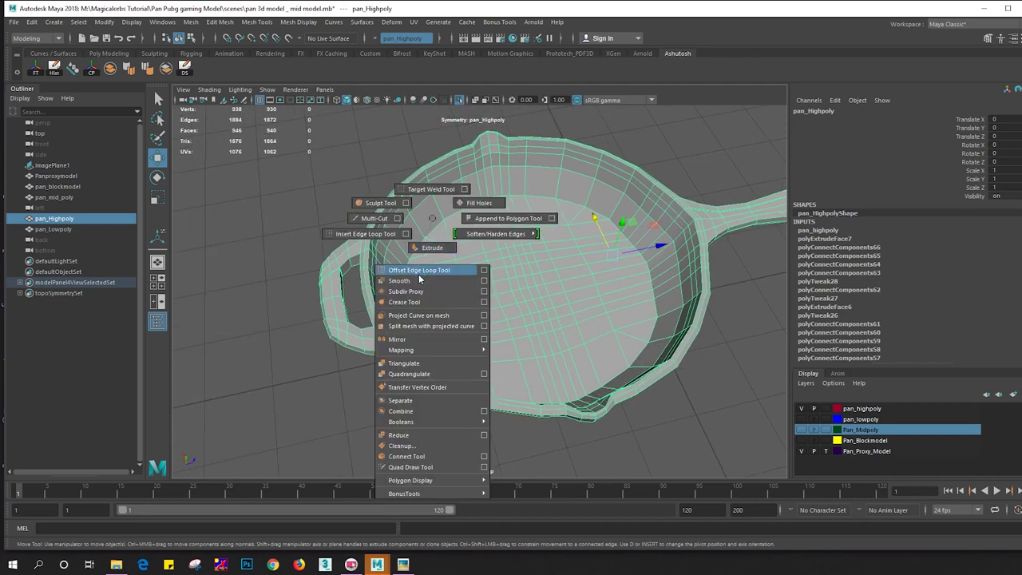
# Insert a new edge loop around the pan's inner wall
pyautogui.click(383, 234)
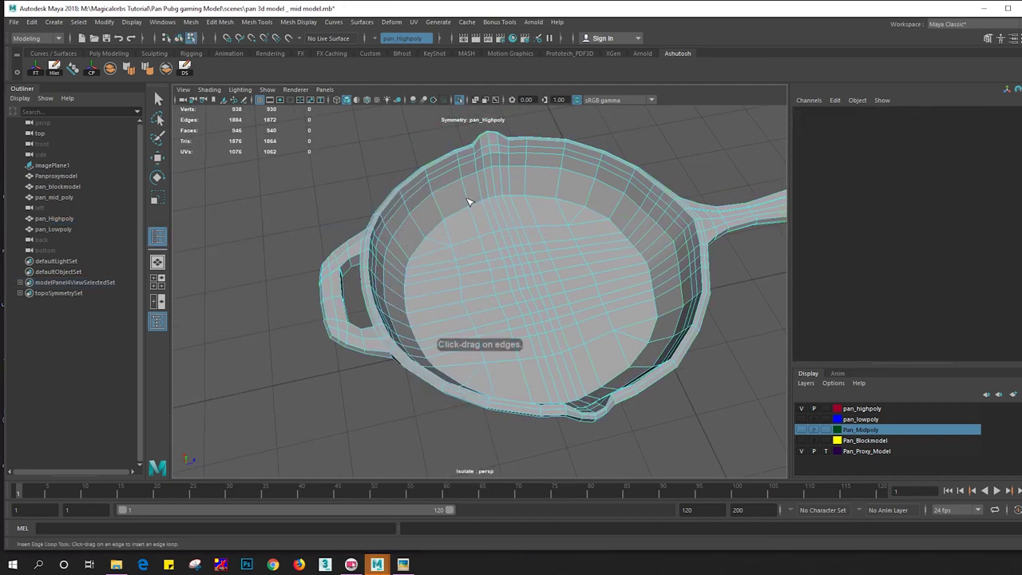
pyautogui.moveTo(469, 202); pyautogui.dragTo(476, 210)
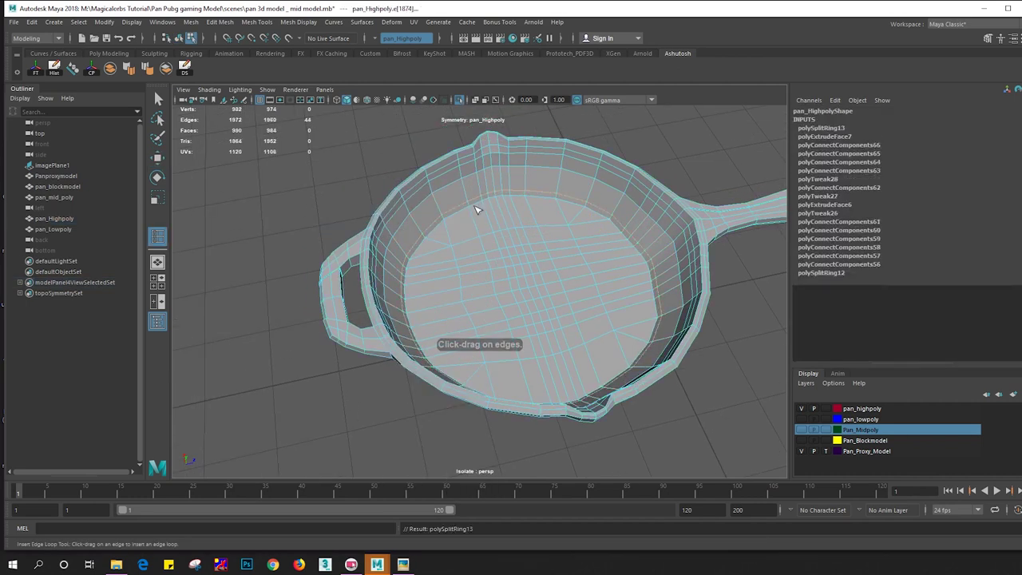
pyautogui.scroll(3, 591, 272)
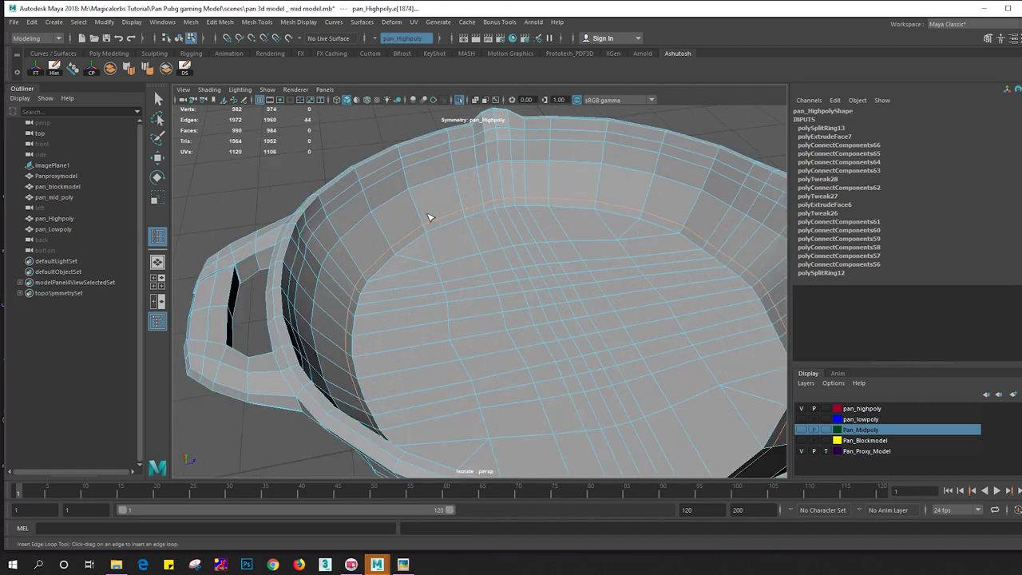
pyautogui.keyDown('alt'); pyautogui.moveTo(487, 256); pyautogui.dragTo(481, 189); pyautogui.keyUp('alt')
pyautogui.scroll(-3, 514, 278)
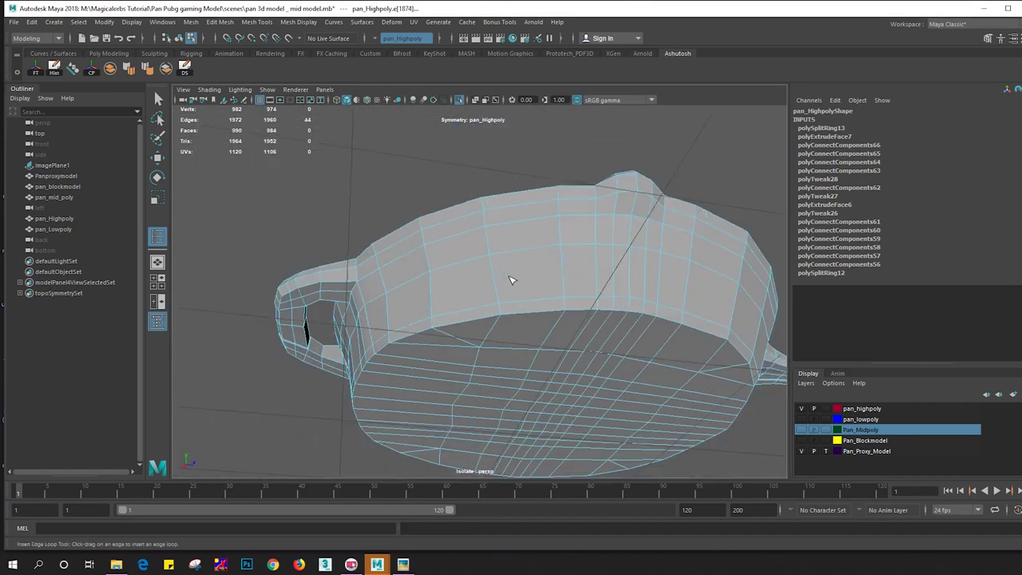
pyautogui.moveTo(513, 279)
pyautogui.keyDown('alt'); pyautogui.mouseDown()
pyautogui.moveTo(471, 262)
pyautogui.moveTo(538, 258)
pyautogui.moveTo(497, 270)
pyautogui.mouseUp(); pyautogui.keyUp('alt')
# Scale the new inner-wall edge loop slightly inward, undoing the misfired scales
pyautogui.press('w')
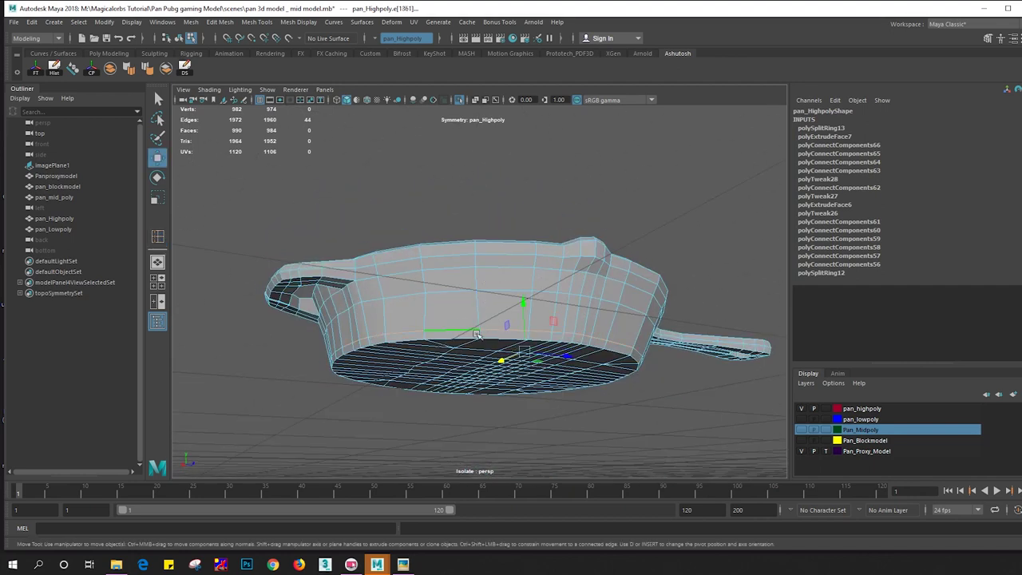
pyautogui.press('r')
pyautogui.click(525, 354)
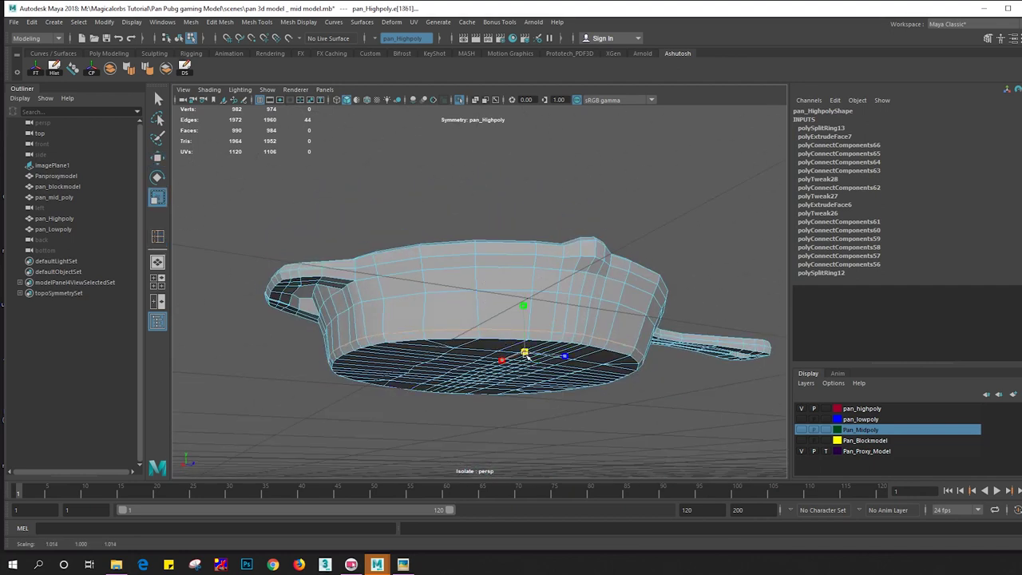
pyautogui.hotkey('ctrl', 'z')
pyautogui.doubleClick(437, 297)
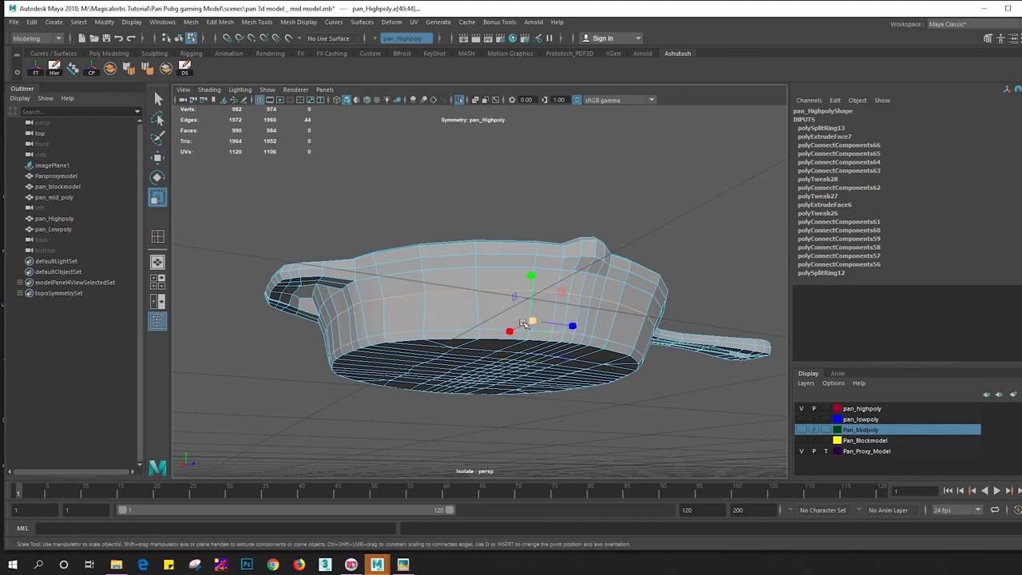
pyautogui.moveTo(525, 323)
pyautogui.mouseDown()
pyautogui.moveTo(449, 336)
pyautogui.moveTo(403, 367)
pyautogui.moveTo(392, 320)
pyautogui.moveTo(445, 335)
pyautogui.mouseUp()
pyautogui.hotkey('ctrl', 'z')
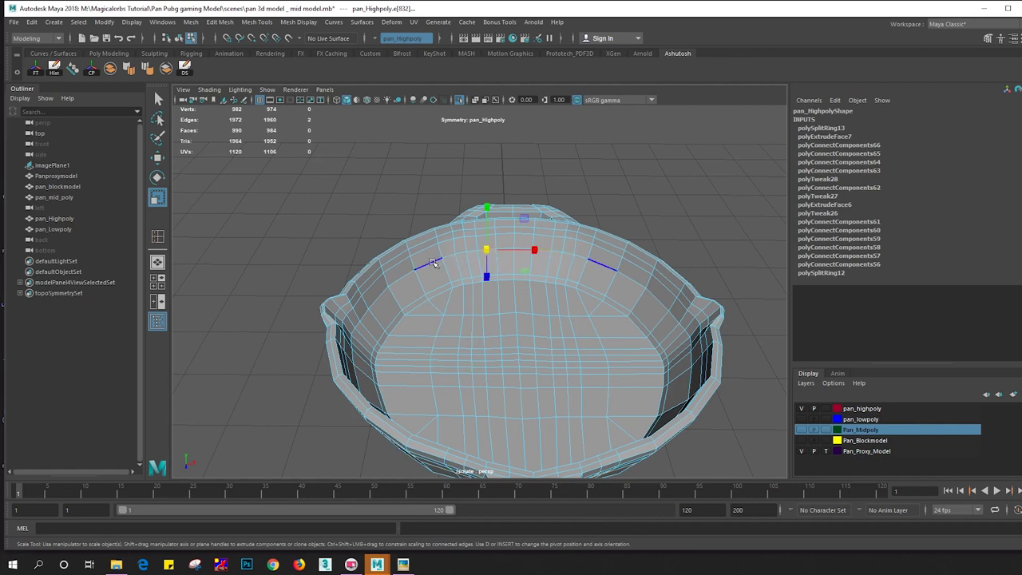
pyautogui.moveTo(437, 338)
pyautogui.mouseDown()
pyautogui.moveTo(448, 356)
pyautogui.moveTo(371, 281)
pyautogui.mouseUp()
pyautogui.click(414, 300)
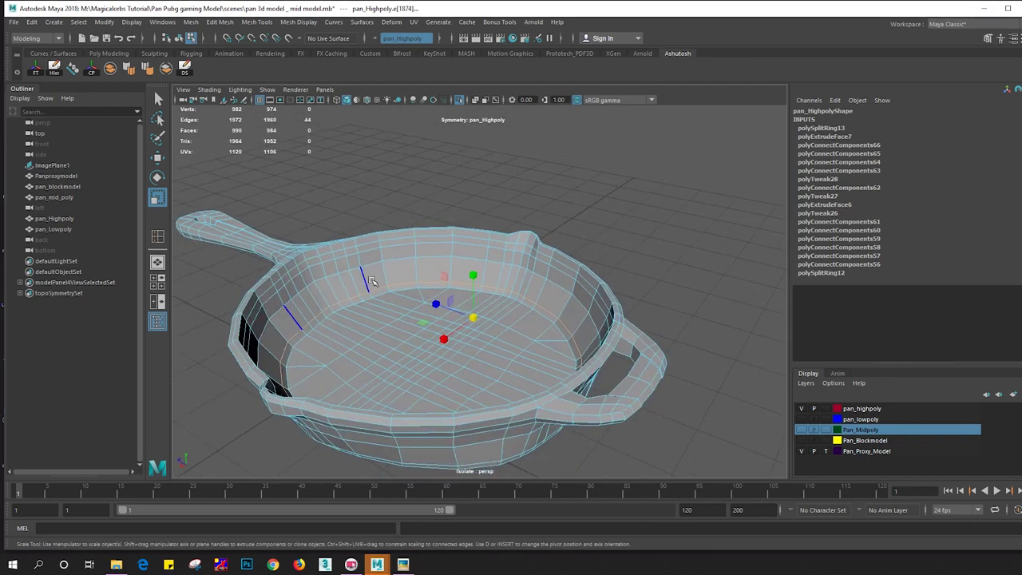
# Preview the pan smoothed, then return it to the unsmoothed cage display
pyautogui.press('w')
pyautogui.moveTo(372, 281); pyautogui.dragTo(423, 236, button='right')
pyautogui.press('3')
pyautogui.moveTo(448, 303)
pyautogui.keyDown('alt'); pyautogui.mouseDown()
pyautogui.moveTo(552, 264)
pyautogui.moveTo(559, 288)
pyautogui.moveTo(524, 309)
pyautogui.moveTo(601, 325)
pyautogui.moveTo(584, 283)
pyautogui.moveTo(548, 301)
pyautogui.moveTo(490, 304)
pyautogui.mouseUp(); pyautogui.keyUp('alt')
pyautogui.scroll(5, 498, 283)
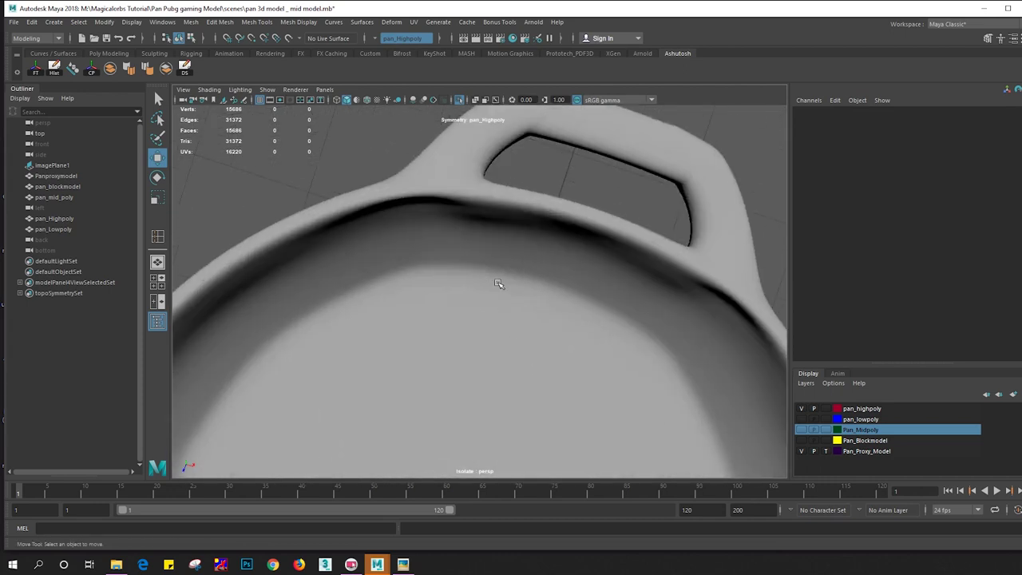
pyautogui.click(454, 250)
pyautogui.press('1')
pyautogui.moveTo(434, 255)
pyautogui.keyDown('alt'); pyautogui.mouseDown()
pyautogui.moveTo(429, 263)
pyautogui.moveTo(444, 255)
pyautogui.mouseUp(); pyautogui.keyUp('alt')
# Lower several rim edges beneath the side handle, then return to object mode
pyautogui.moveTo(443, 252); pyautogui.dragTo(444, 227, button='right')
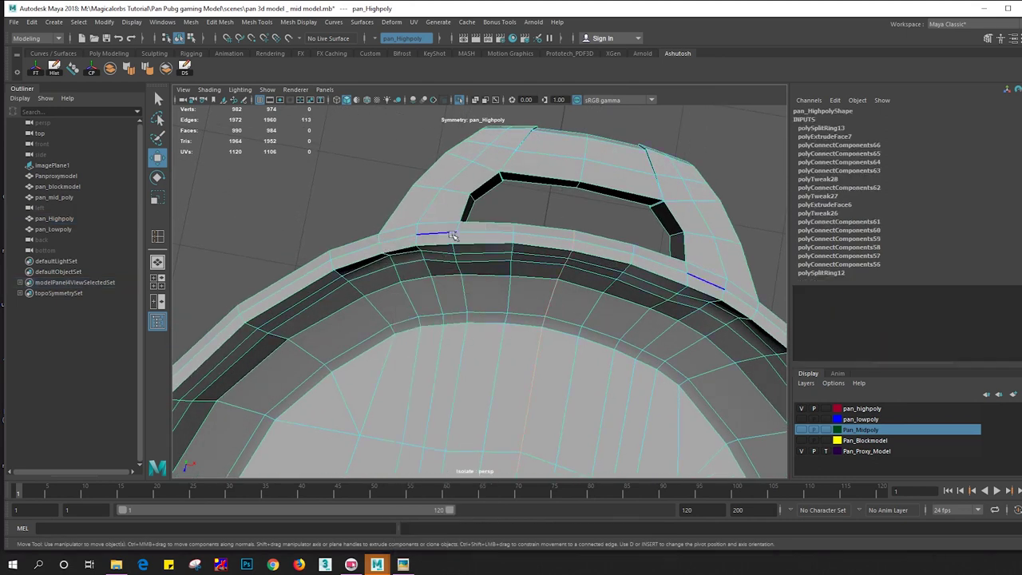
pyautogui.scroll(3, 478, 251)
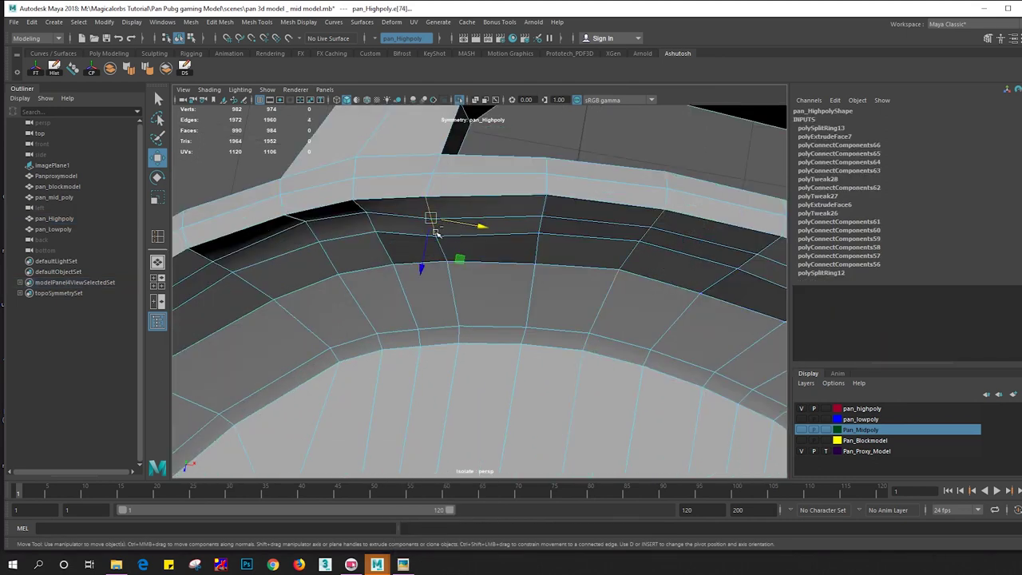
pyautogui.moveTo(436, 232)
pyautogui.mouseDown()
pyautogui.moveTo(425, 258)
pyautogui.moveTo(525, 248)
pyautogui.mouseUp()
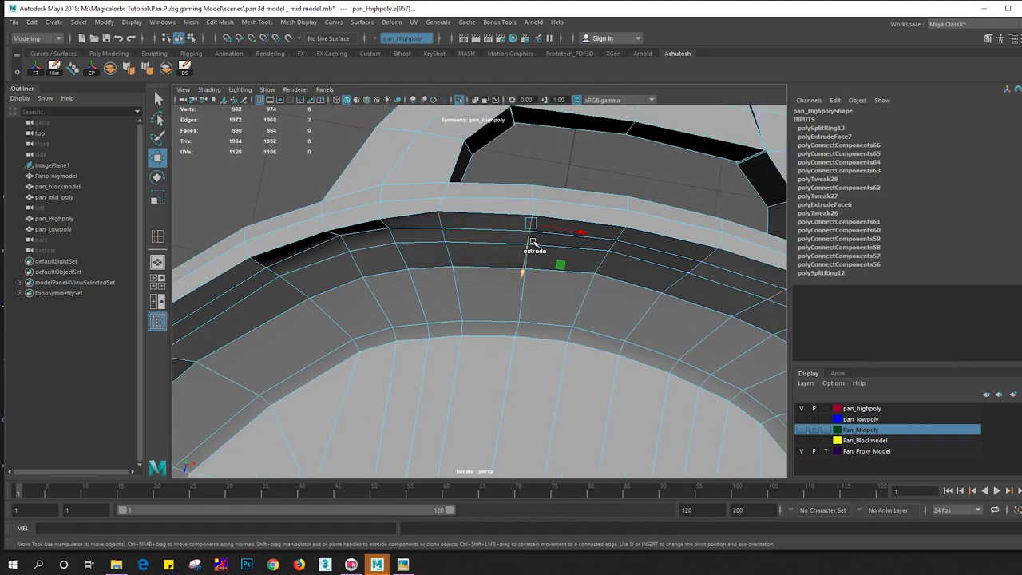
pyautogui.keyDown('shift'); pyautogui.click(536, 240); pyautogui.keyUp('shift')
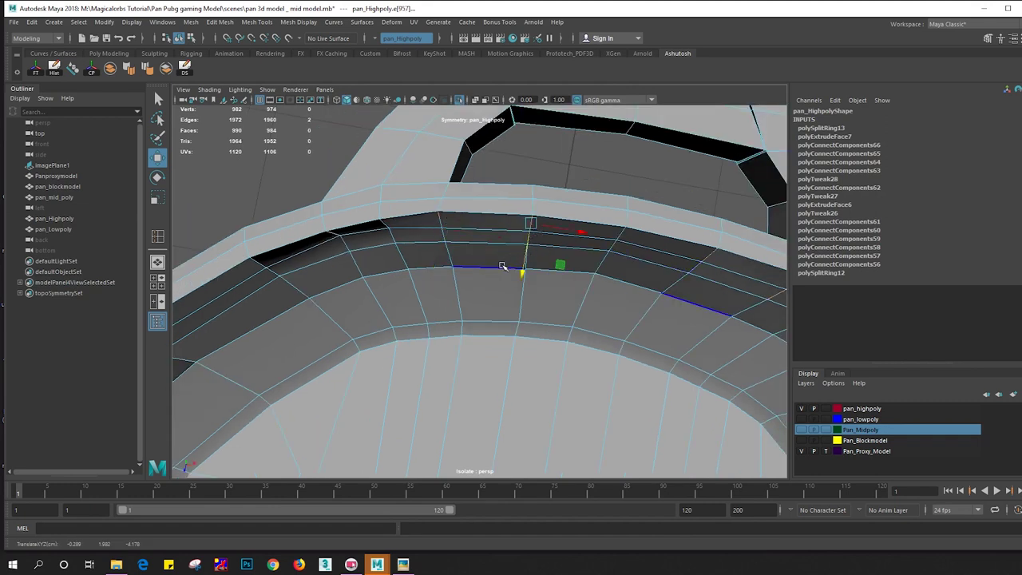
pyautogui.click(534, 250)
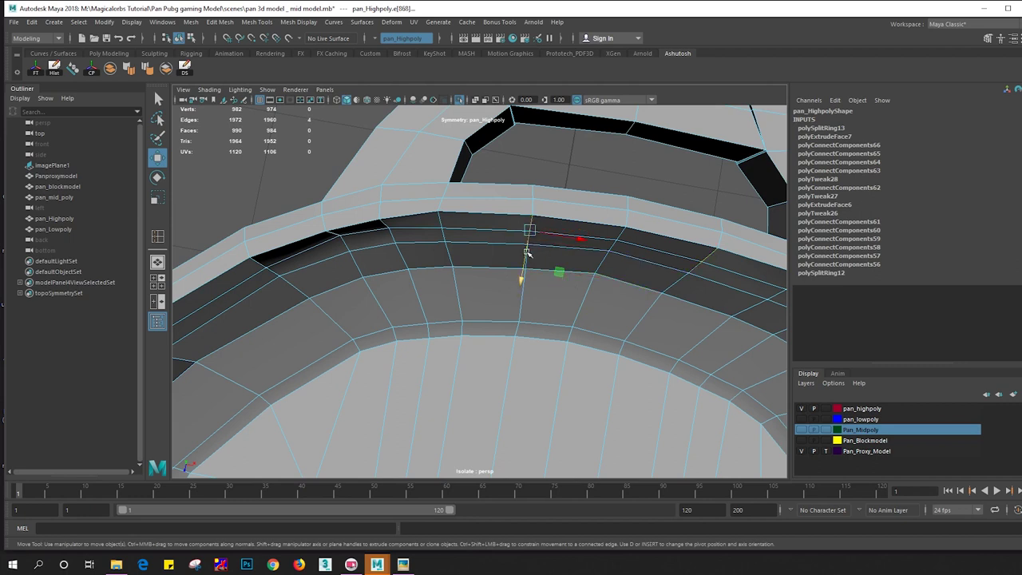
pyautogui.moveTo(527, 252); pyautogui.dragTo(528, 250)
pyautogui.click(612, 244)
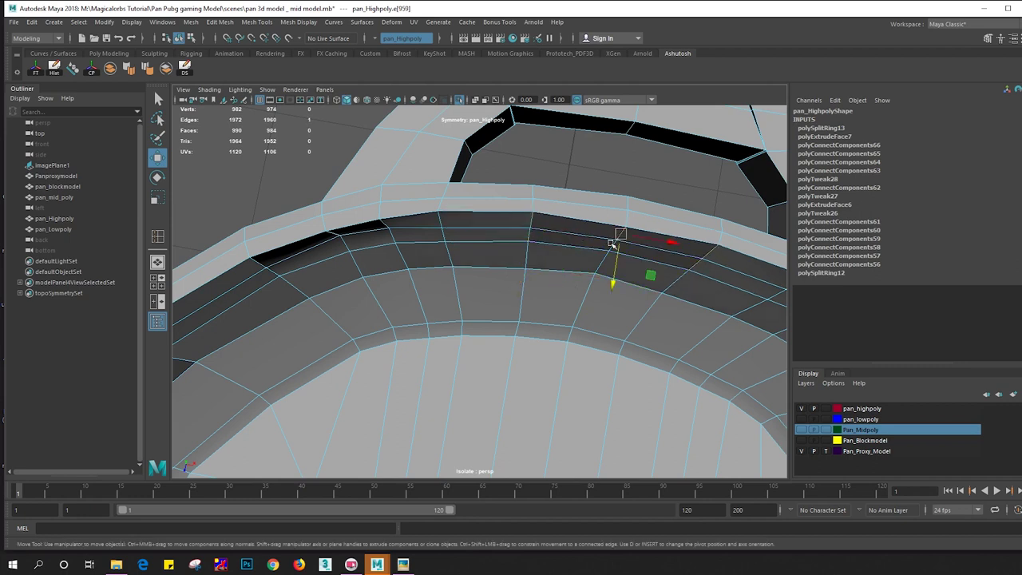
pyautogui.moveTo(609, 250); pyautogui.dragTo(611, 262)
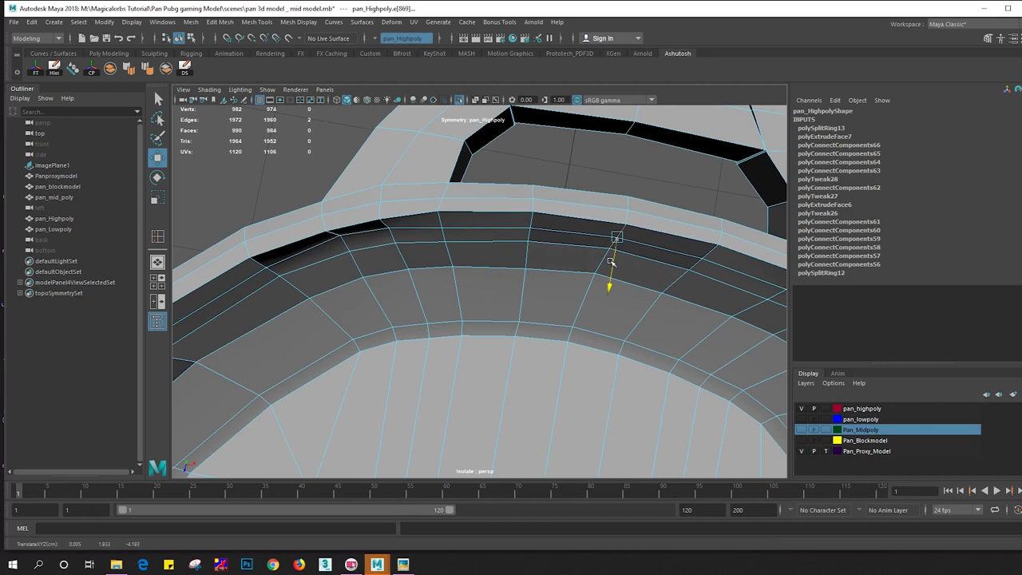
pyautogui.keyDown('alt'); pyautogui.moveTo(435, 242); pyautogui.dragTo(482, 253); pyautogui.keyUp('alt')
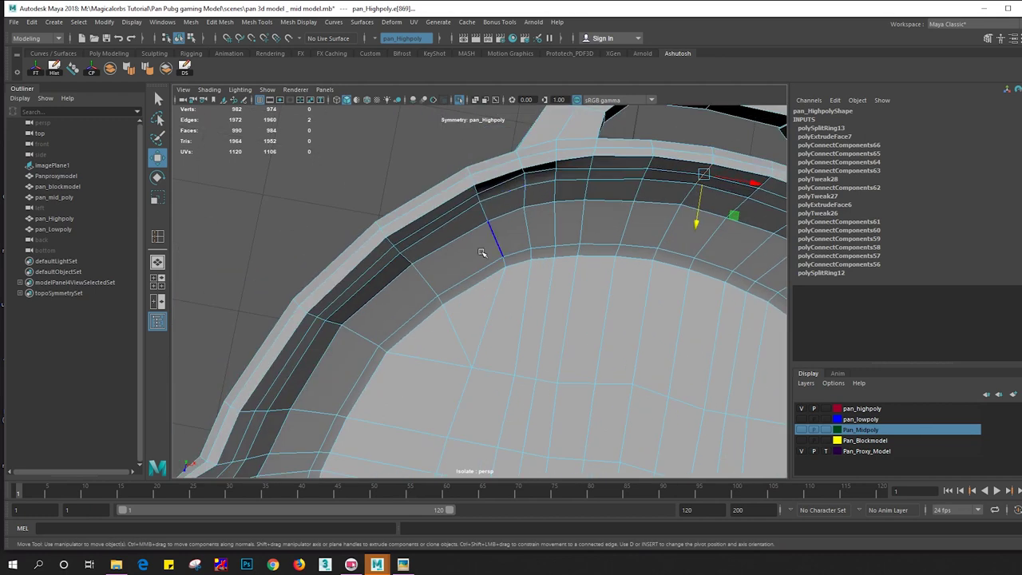
pyautogui.moveTo(460, 274); pyautogui.dragTo(480, 240, button='right')
pyautogui.scroll(-5, 404, 226)
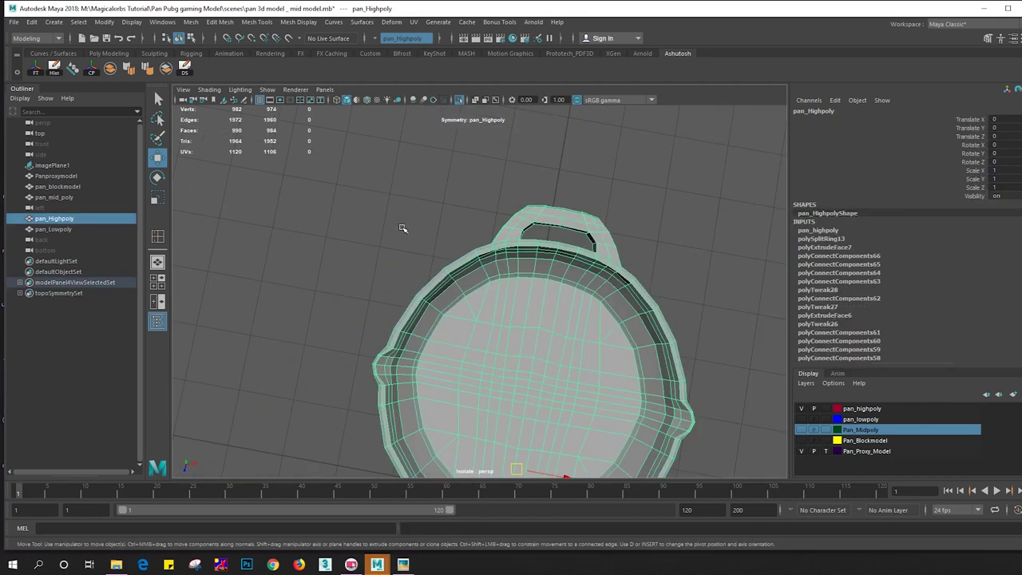
pyautogui.click(404, 226)
pyautogui.scroll(3, 532, 292)
pyautogui.moveTo(533, 291)
pyautogui.keyDown('alt'); pyautogui.mouseDown()
pyautogui.moveTo(532, 264)
pyautogui.moveTo(532, 279)
pyautogui.moveTo(509, 267)
pyautogui.moveTo(414, 299)
pyautogui.mouseUp(); pyautogui.keyUp('alt')
pyautogui.click(414, 299)
pyautogui.moveTo(399, 288); pyautogui.dragTo(335, 255, button='right')
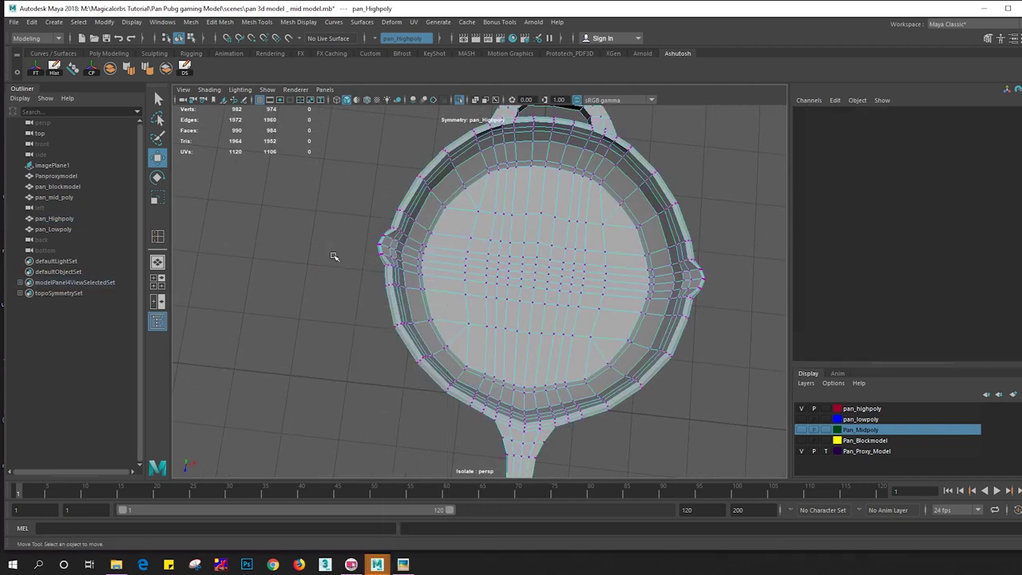
pyautogui.scroll(5, 370, 276)
pyautogui.moveTo(336, 403); pyautogui.dragTo(336, 404)
pyautogui.moveTo(335, 404)
pyautogui.keyDown('alt'); pyautogui.mouseDown()
pyautogui.moveTo(349, 336)
pyautogui.moveTo(329, 349)
pyautogui.mouseUp(); pyautogui.keyUp('alt')
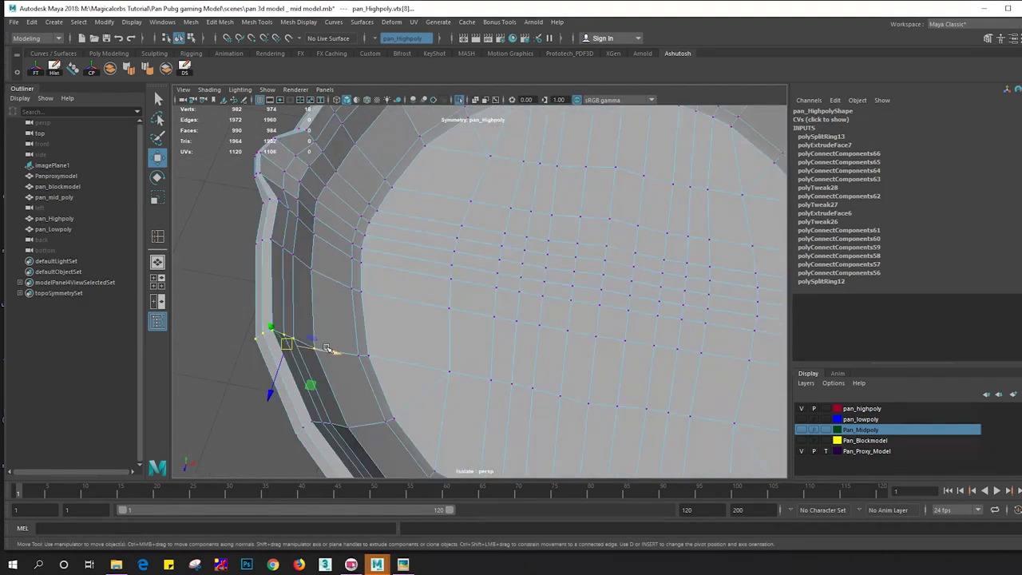
pyautogui.scroll(-3, 343, 340)
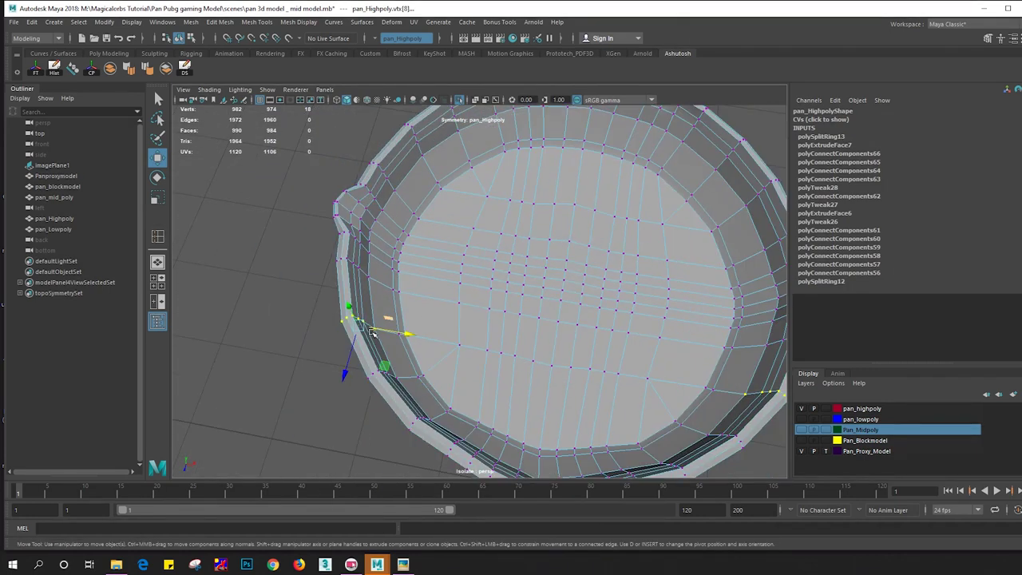
pyautogui.moveTo(387, 298); pyautogui.dragTo(435, 242, button='right')
pyautogui.moveTo(315, 279)
pyautogui.keyDown('alt'); pyautogui.mouseDown()
pyautogui.moveTo(322, 303)
pyautogui.moveTo(401, 312)
pyautogui.moveTo(426, 279)
pyautogui.moveTo(458, 285)
pyautogui.moveTo(372, 322)
pyautogui.moveTo(311, 296)
pyautogui.moveTo(426, 283)
pyautogui.moveTo(481, 294)
pyautogui.moveTo(408, 323)
pyautogui.mouseUp(); pyautogui.keyUp('alt')
pyautogui.scroll(5, 379, 303)
pyautogui.click(421, 285)
pyautogui.scroll(-3, 481, 349)
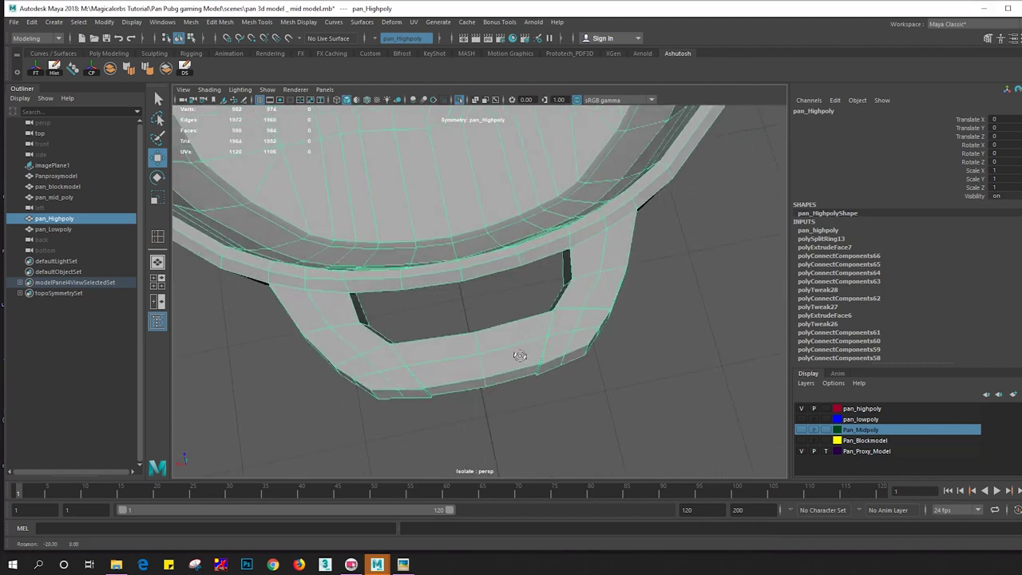
pyautogui.scroll(-4, 525, 292)
pyautogui.keyDown('alt'); pyautogui.moveTo(525, 293); pyautogui.dragTo(385, 299); pyautogui.keyUp('alt')
pyautogui.moveTo(424, 257); pyautogui.dragTo(426, 311, button='right')
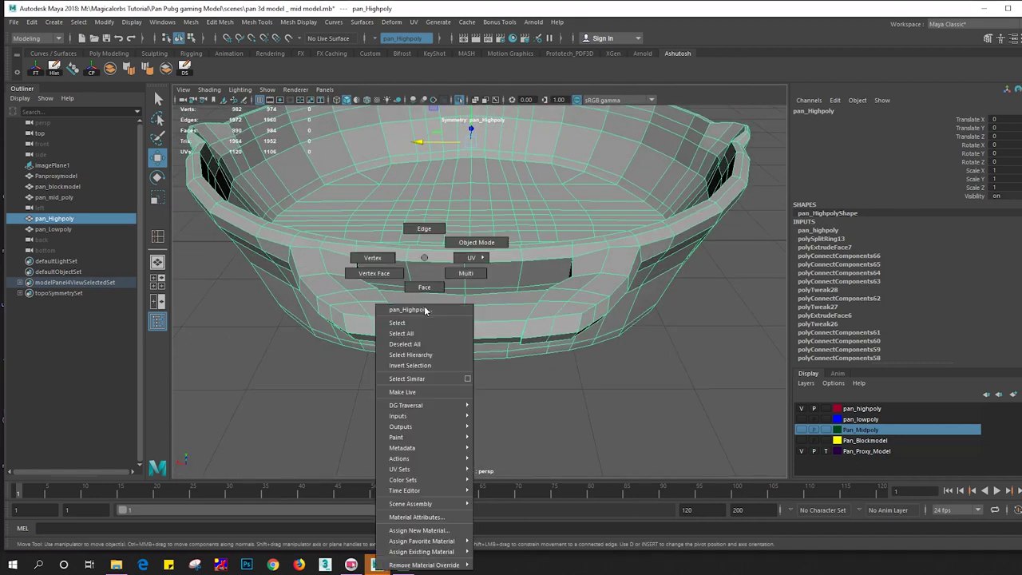
pyautogui.click(423, 266)
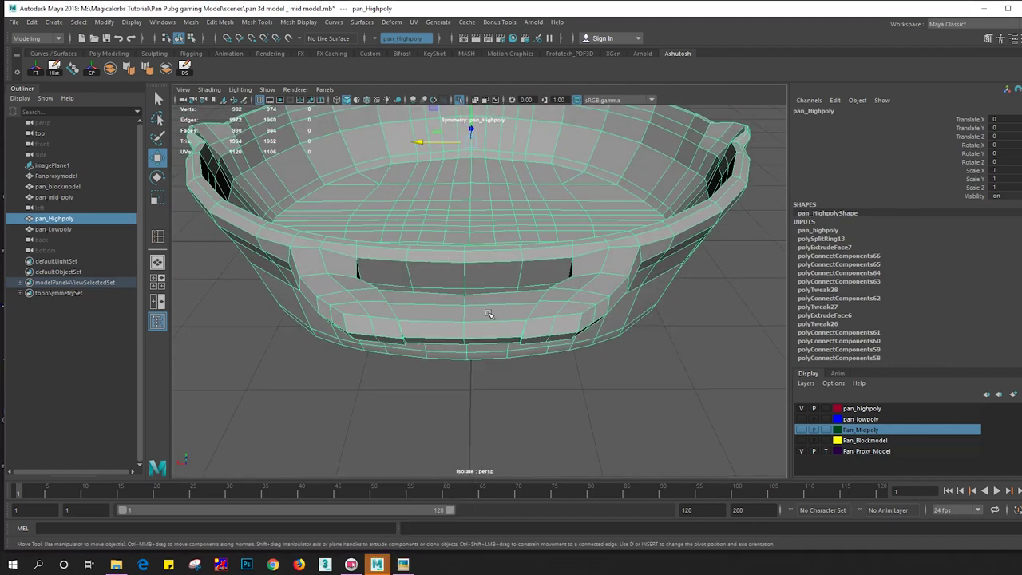
pyautogui.keyDown('alt'); pyautogui.moveTo(489, 314); pyautogui.dragTo(564, 339); pyautogui.keyUp('alt')
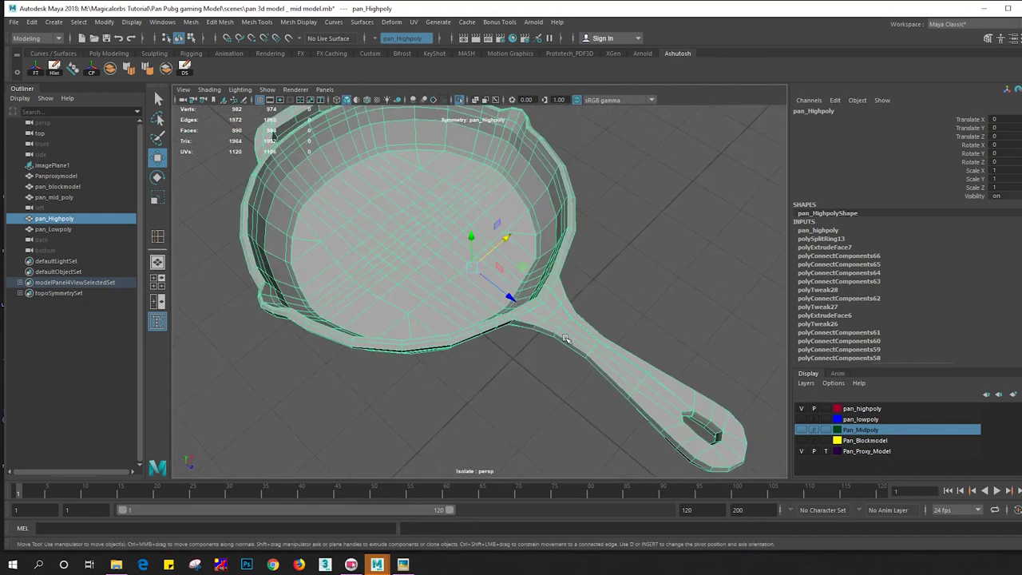
pyautogui.scroll(5, 432, 290)
pyautogui.moveTo(400, 299)
pyautogui.keyDown('alt'); pyautogui.mouseDown()
pyautogui.moveTo(580, 359)
pyautogui.moveTo(406, 285)
pyautogui.moveTo(473, 264)
pyautogui.mouseUp(); pyautogui.keyUp('alt')
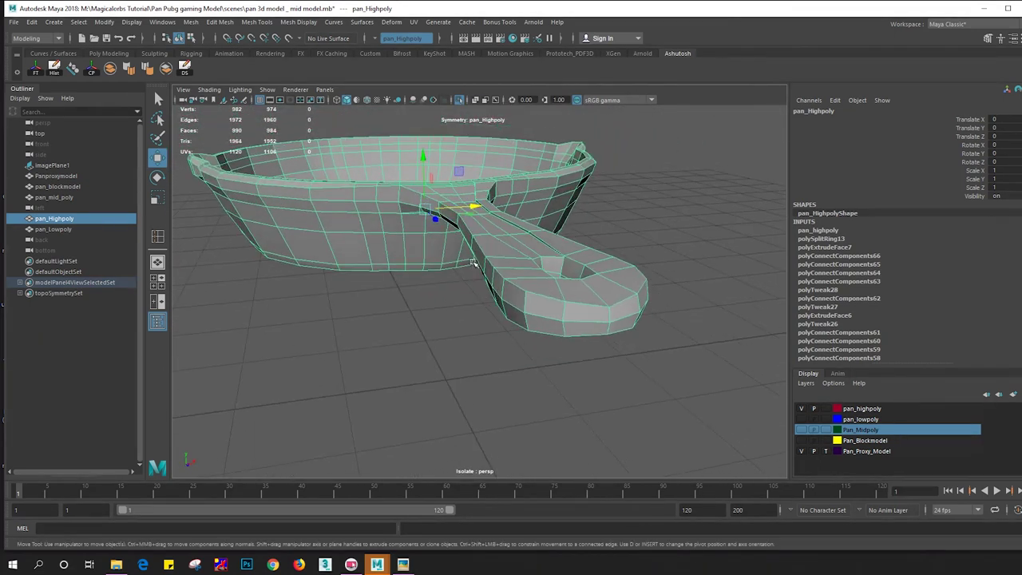
pyautogui.moveTo(365, 221)
pyautogui.keyDown('alt'); pyautogui.mouseDown()
pyautogui.moveTo(426, 291)
pyautogui.moveTo(413, 281)
pyautogui.mouseUp(); pyautogui.keyUp('alt')
# Apply Smooth to the pan mesh and inspect the result at the handle joint
pyautogui.keyDown('shift'); pyautogui.rightClick(414, 284); pyautogui.keyUp('shift')
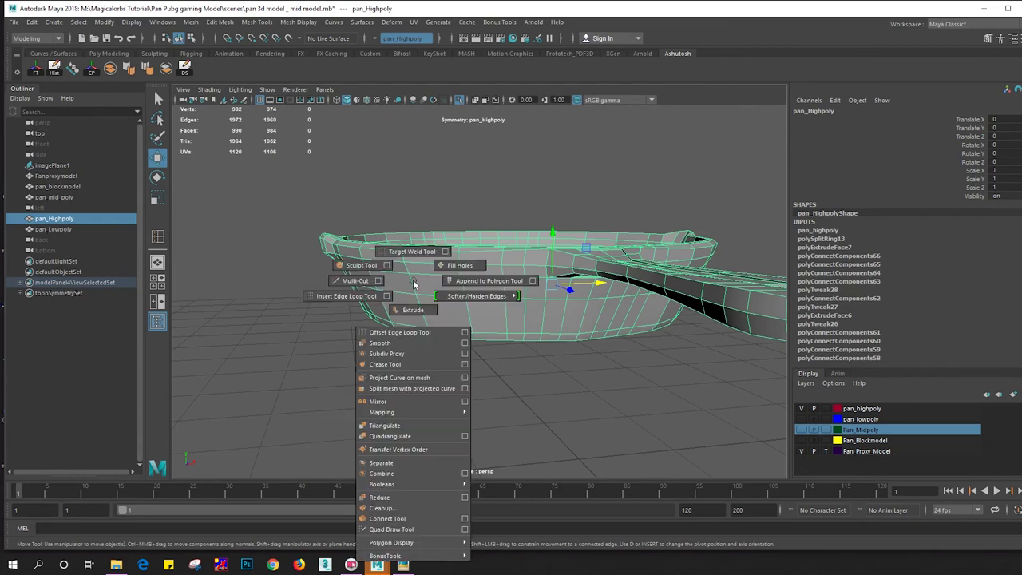
pyautogui.click(389, 344)
pyautogui.rightClick(453, 298)
pyautogui.click(440, 342)
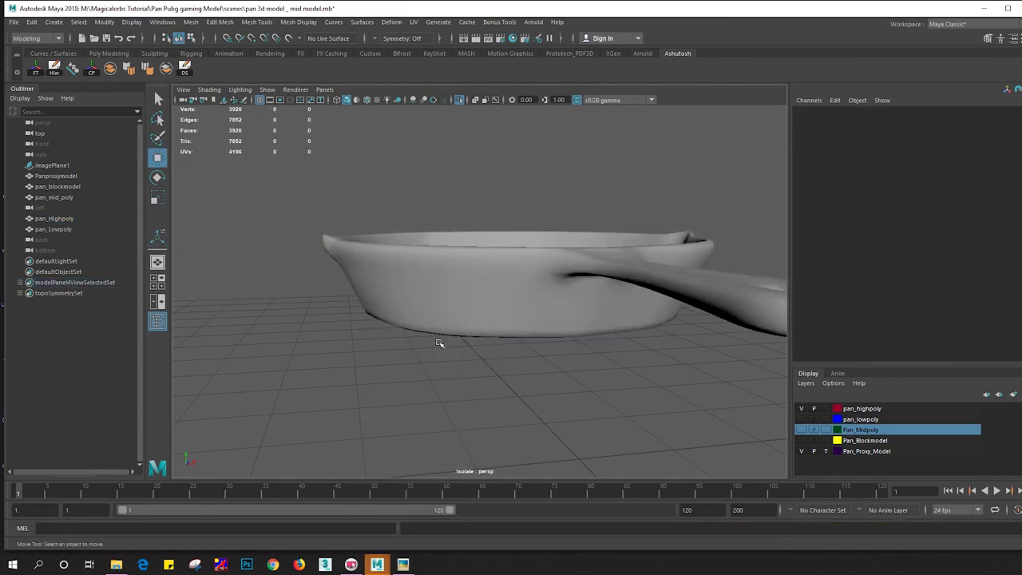
pyautogui.scroll(3, 450, 370)
pyautogui.scroll(3, 502, 303)
pyautogui.moveTo(501, 302)
pyautogui.keyDown('alt'); pyautogui.mouseDown()
pyautogui.moveTo(474, 353)
pyautogui.moveTo(520, 425)
pyautogui.moveTo(554, 320)
pyautogui.moveTo(505, 300)
pyautogui.moveTo(434, 310)
pyautogui.moveTo(486, 332)
pyautogui.moveTo(489, 349)
pyautogui.moveTo(554, 393)
pyautogui.moveTo(444, 368)
pyautogui.moveTo(486, 388)
pyautogui.moveTo(342, 296)
pyautogui.moveTo(324, 254)
pyautogui.mouseUp(); pyautogui.keyUp('alt')
# Reselect pan_Highpoly and undo the smoothing
pyautogui.scroll(5, 324, 254)
pyautogui.scroll(-3, 254, 232)
pyautogui.moveTo(254, 231)
pyautogui.keyDown('alt'); pyautogui.mouseDown()
pyautogui.moveTo(346, 296)
pyautogui.moveTo(634, 258)
pyautogui.mouseUp(); pyautogui.keyUp('alt')
pyautogui.click(558, 275)
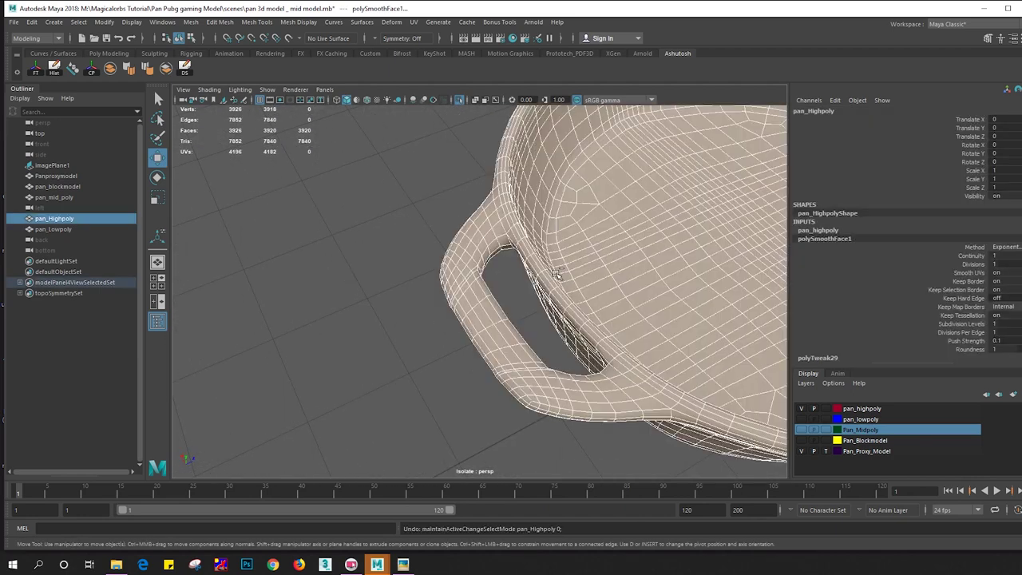
pyautogui.hotkey('ctrl', 'z')
# Insert supporting edge loops near the pouring lip, on the pan body, and along the rim
pyautogui.keyDown('shift'); pyautogui.rightClick(476, 279); pyautogui.keyUp('shift')
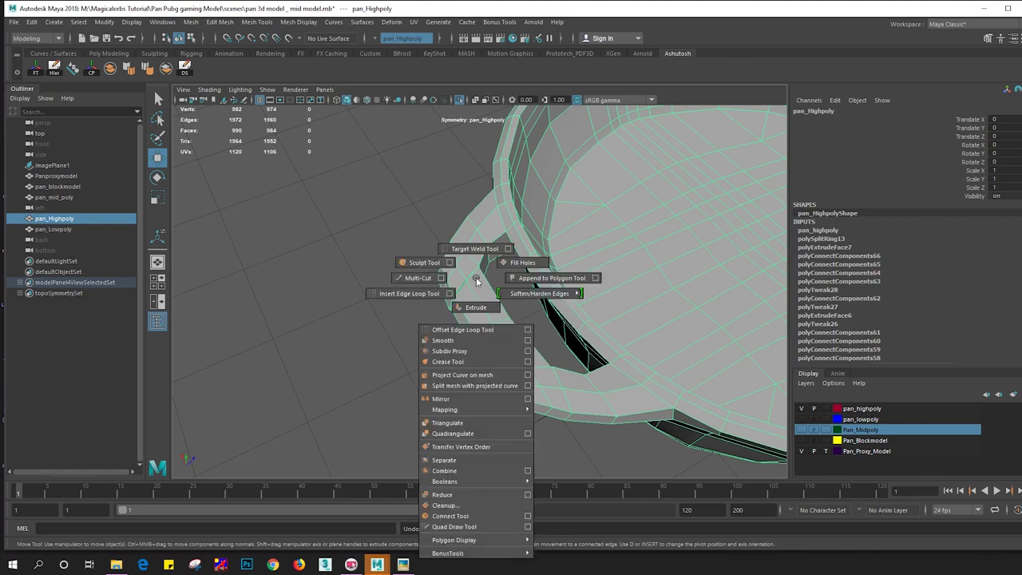
pyautogui.click(429, 295)
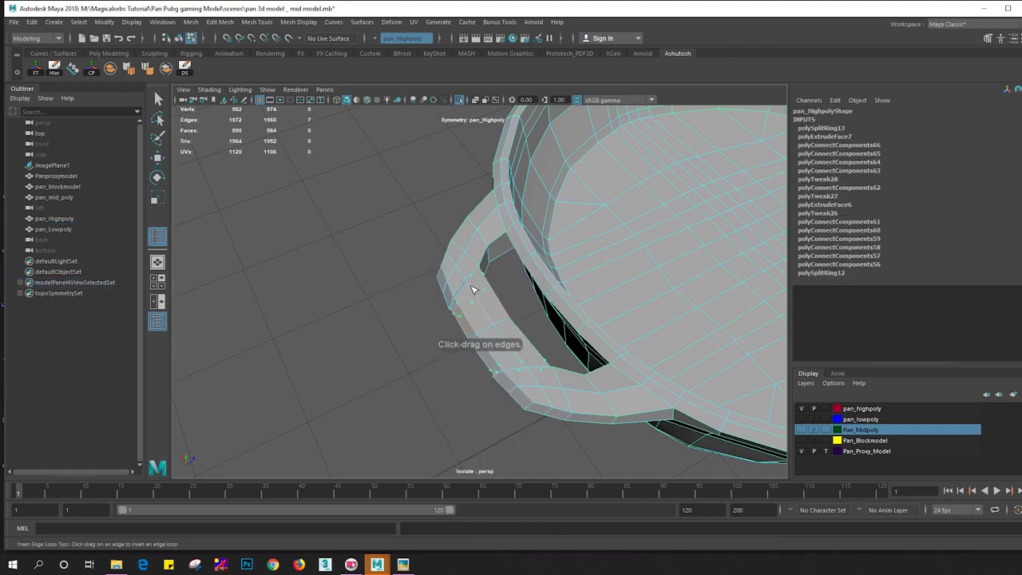
pyautogui.click(472, 290)
pyautogui.moveTo(480, 291)
pyautogui.keyDown('alt'); pyautogui.mouseDown()
pyautogui.moveTo(516, 306)
pyautogui.moveTo(413, 313)
pyautogui.moveTo(359, 331)
pyautogui.moveTo(664, 413)
pyautogui.moveTo(543, 333)
pyautogui.moveTo(524, 308)
pyautogui.moveTo(446, 301)
pyautogui.mouseUp(); pyautogui.keyUp('alt')
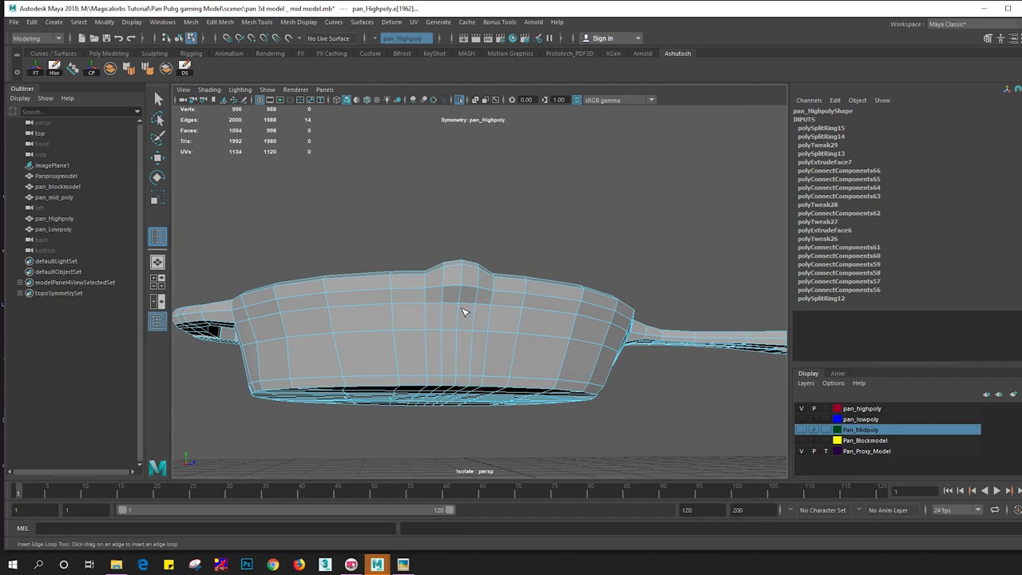
pyautogui.click(459, 312)
pyautogui.keyDown('alt'); pyautogui.moveTo(459, 312); pyautogui.dragTo(401, 304); pyautogui.keyUp('alt')
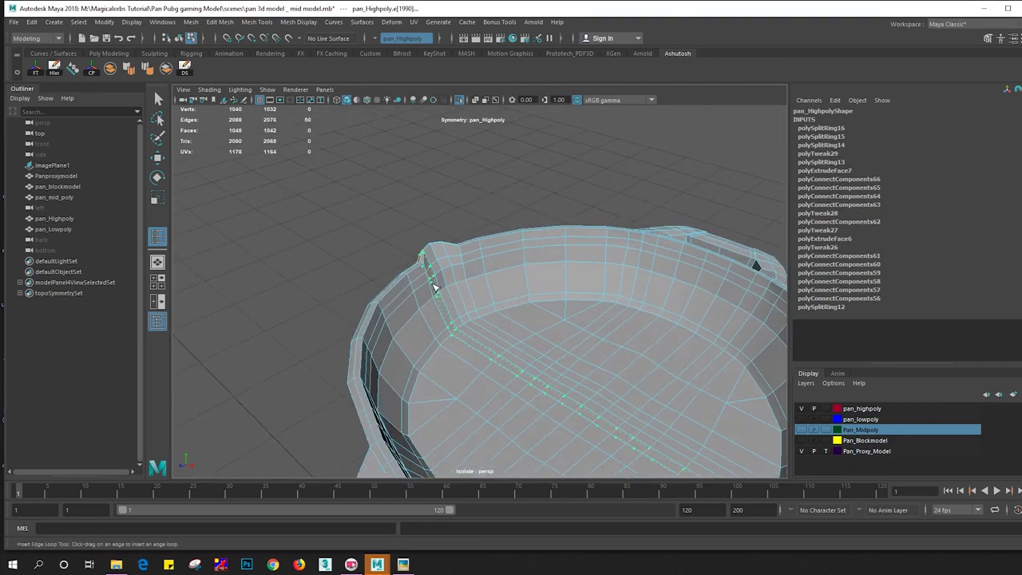
pyautogui.scroll(3, 445, 296)
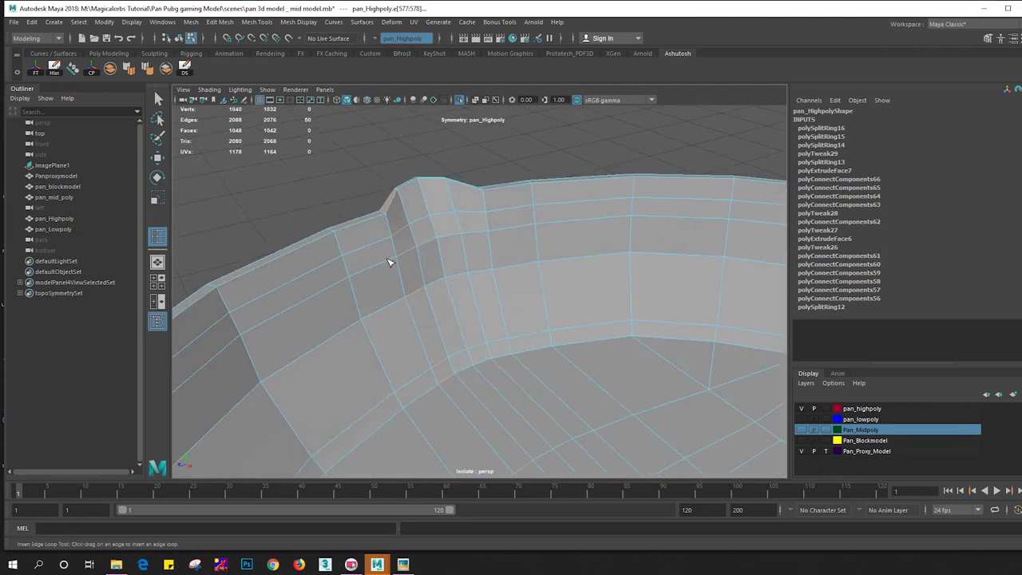
pyautogui.click(392, 262)
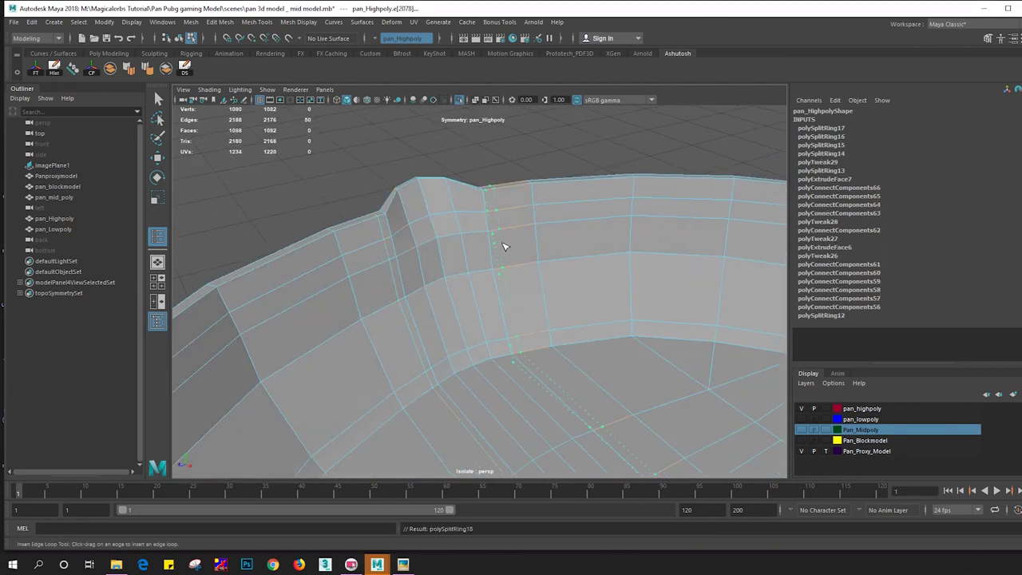
pyautogui.click(504, 247)
pyautogui.click(503, 245)
# Turn on smooth preview and select the edge loop where the handle meets the rim
pyautogui.press('3')
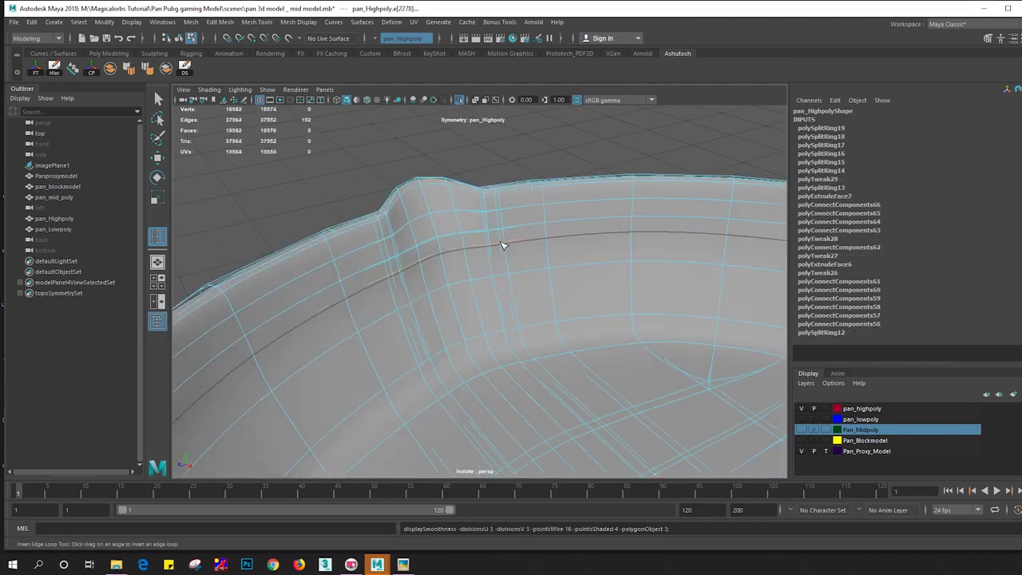
pyautogui.press('w')
pyautogui.moveTo(437, 239); pyautogui.dragTo(494, 188, button='right')
pyautogui.moveTo(529, 292)
pyautogui.keyDown('alt'); pyautogui.mouseDown()
pyautogui.moveTo(402, 254)
pyautogui.moveTo(456, 274)
pyautogui.mouseUp(); pyautogui.keyUp('alt')
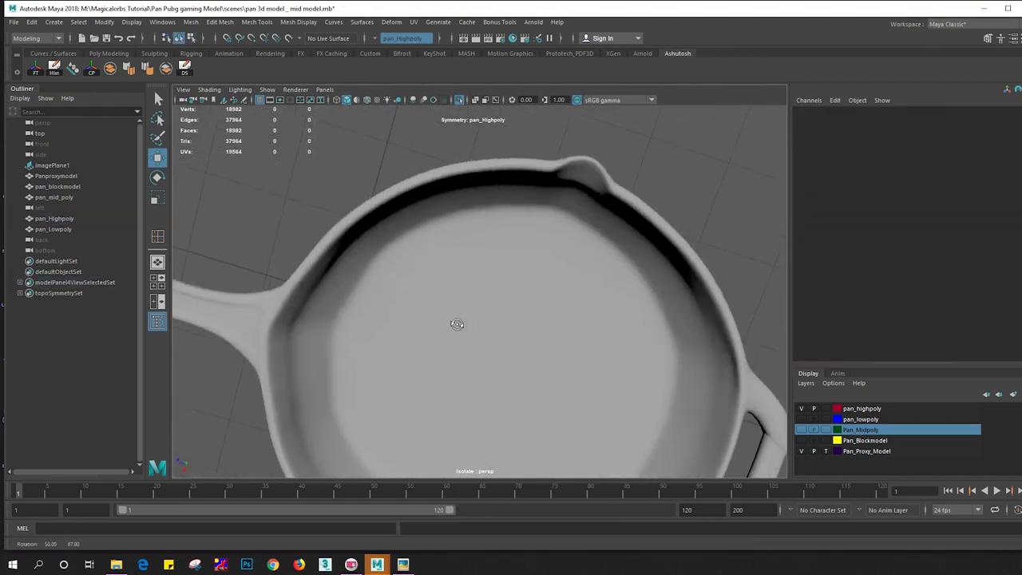
pyautogui.keyDown('alt'); pyautogui.moveTo(421, 264); pyautogui.dragTo(500, 267); pyautogui.keyUp('alt')
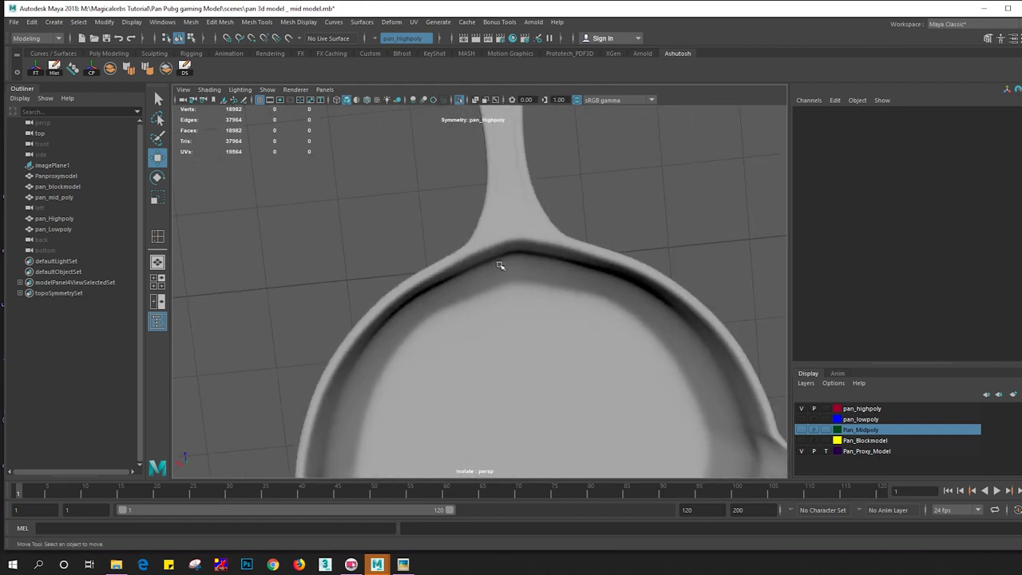
pyautogui.click(523, 261)
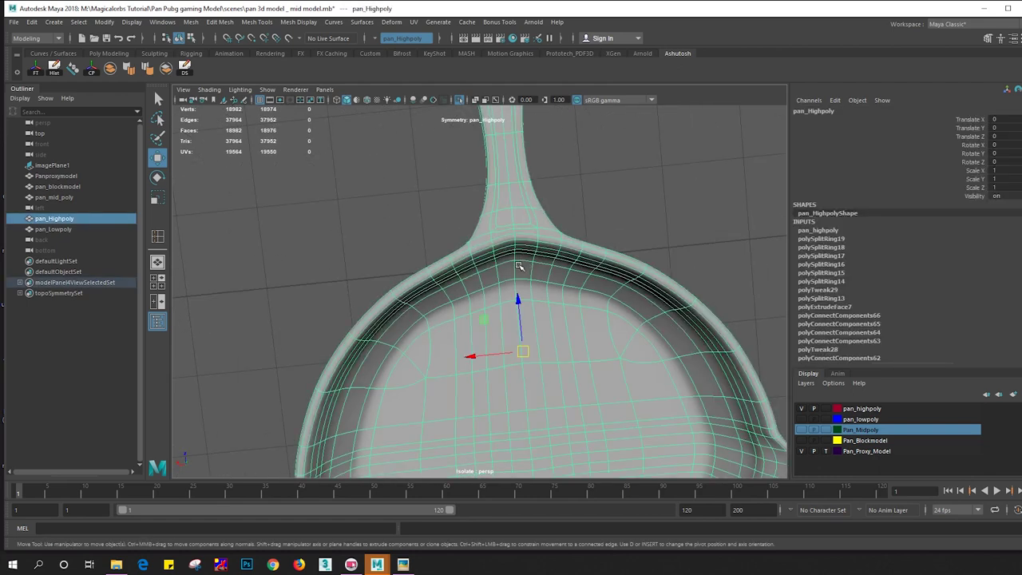
pyautogui.scroll(3, 519, 266)
pyautogui.moveTo(541, 205); pyautogui.dragTo(541, 165, button='right')
pyautogui.doubleClick(551, 177)
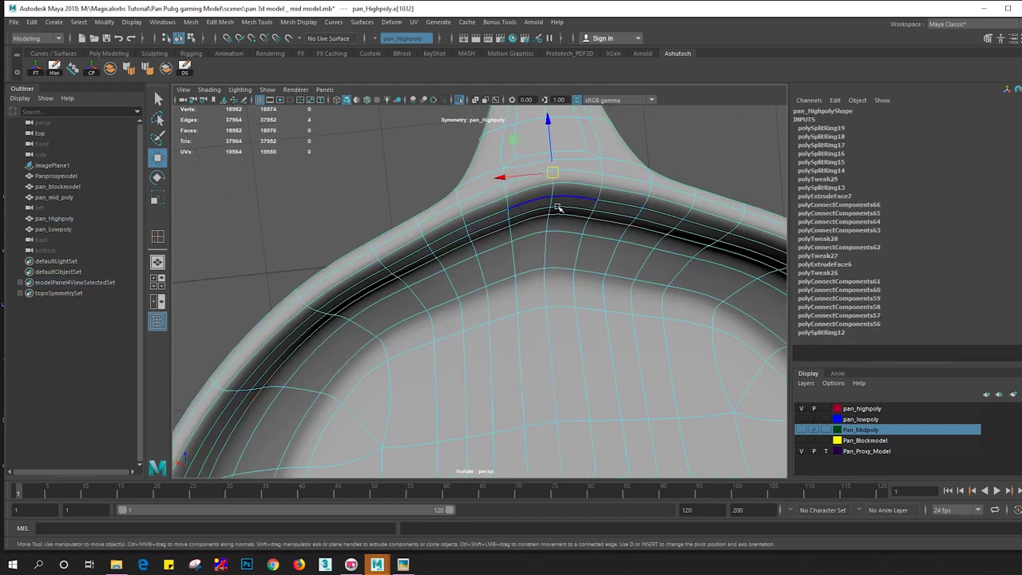
# Enable soft selection and try a zero falloff, then undo the falloff and selection changes
pyautogui.keyDown('alt'); pyautogui.moveTo(539, 251); pyautogui.dragTo(550, 212); pyautogui.keyUp('alt')
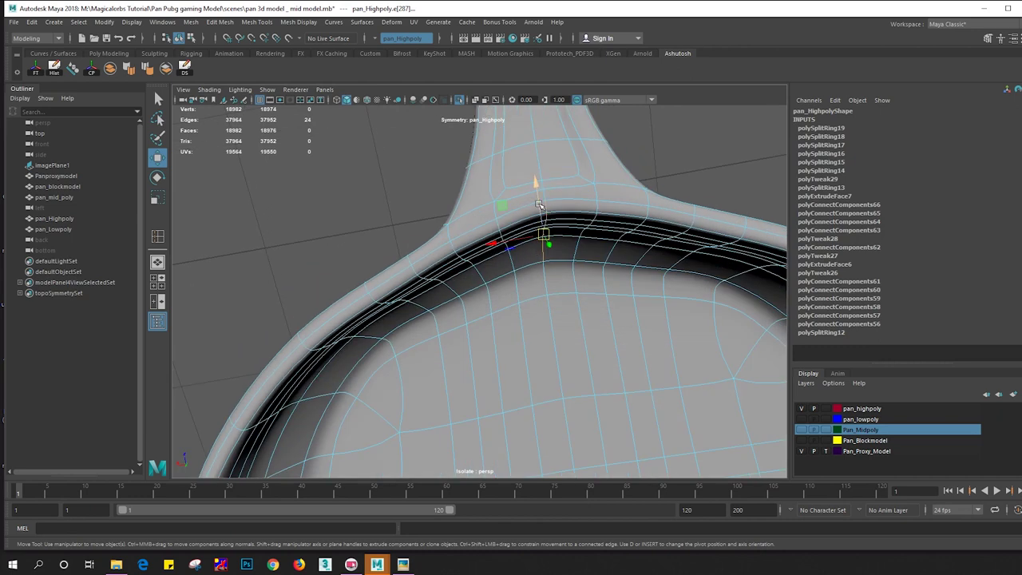
pyautogui.press('b')
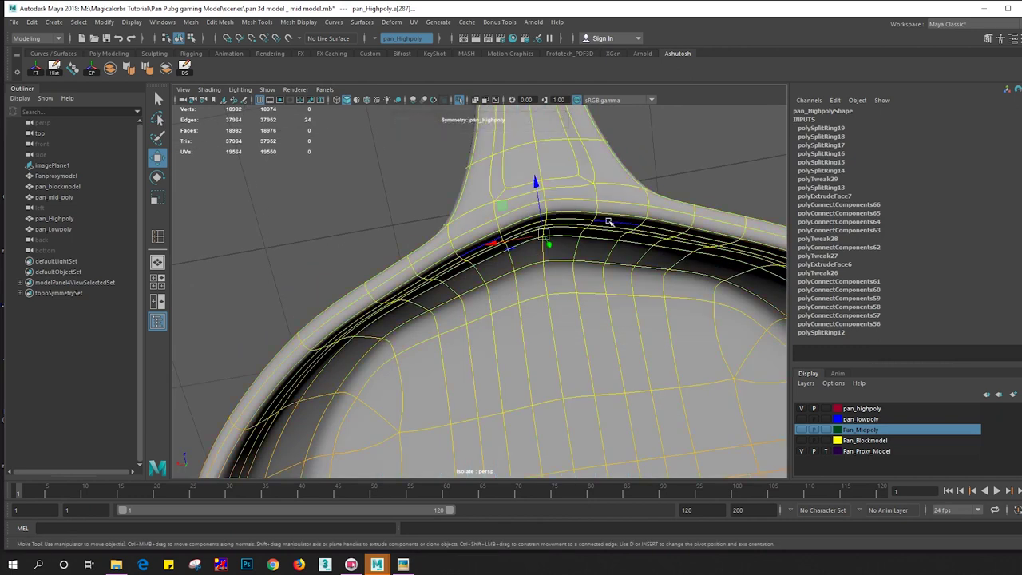
pyautogui.moveTo(609, 221)
pyautogui.mouseDown()
pyautogui.moveTo(511, 255)
pyautogui.moveTo(540, 210)
pyautogui.moveTo(594, 257)
pyautogui.moveTo(613, 167)
pyautogui.moveTo(662, 179)
pyautogui.moveTo(662, 210)
pyautogui.moveTo(610, 155)
pyautogui.moveTo(540, 173)
pyautogui.moveTo(529, 164)
pyautogui.mouseUp()
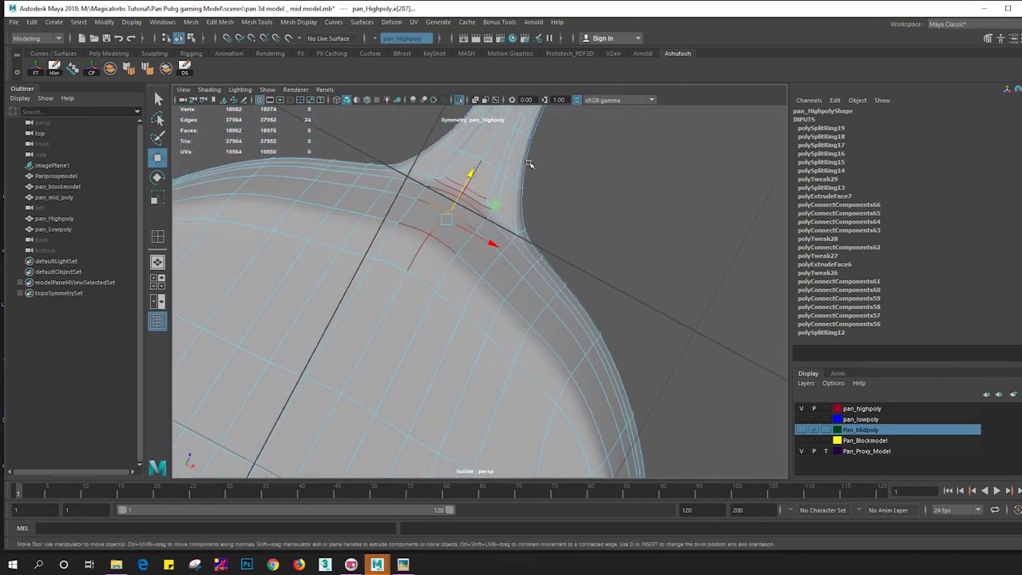
pyautogui.click(465, 178)
pyautogui.hotkey('ctrl', 'z')
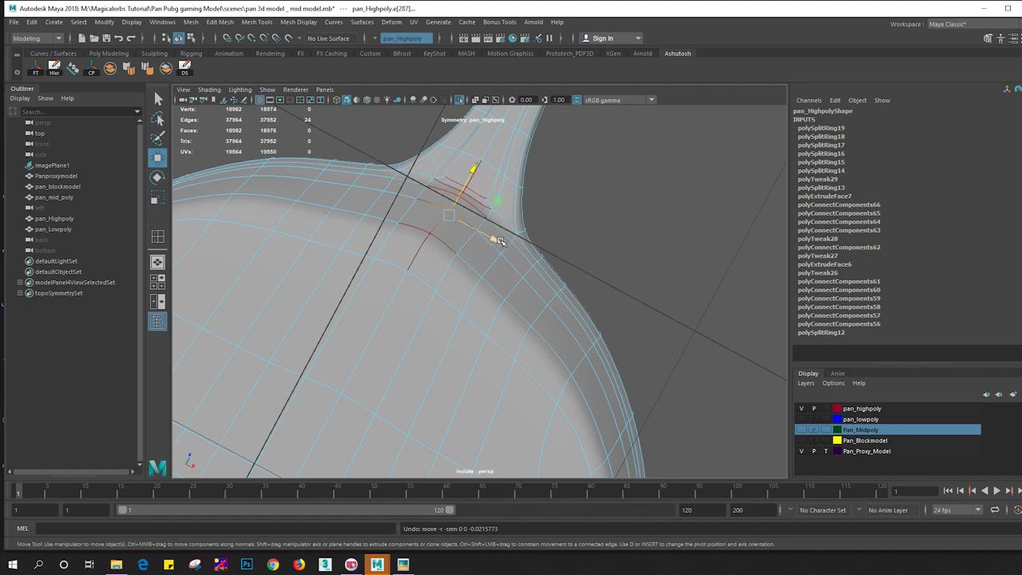
pyautogui.hotkey('ctrl', 'z')
pyautogui.hotkey('ctrl', 'z')
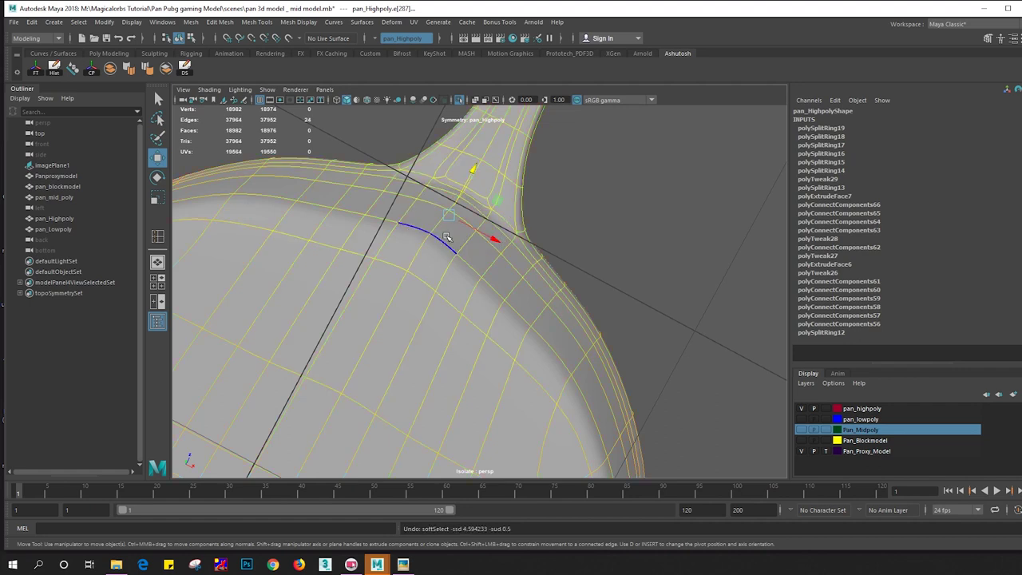
# Select edge loops at the handle junction and shrink the soft selection falloff to zero
pyautogui.click(448, 238)
pyautogui.keyDown('alt'); pyautogui.moveTo(448, 237); pyautogui.dragTo(480, 231); pyautogui.keyUp('alt')
pyautogui.doubleClick(438, 196)
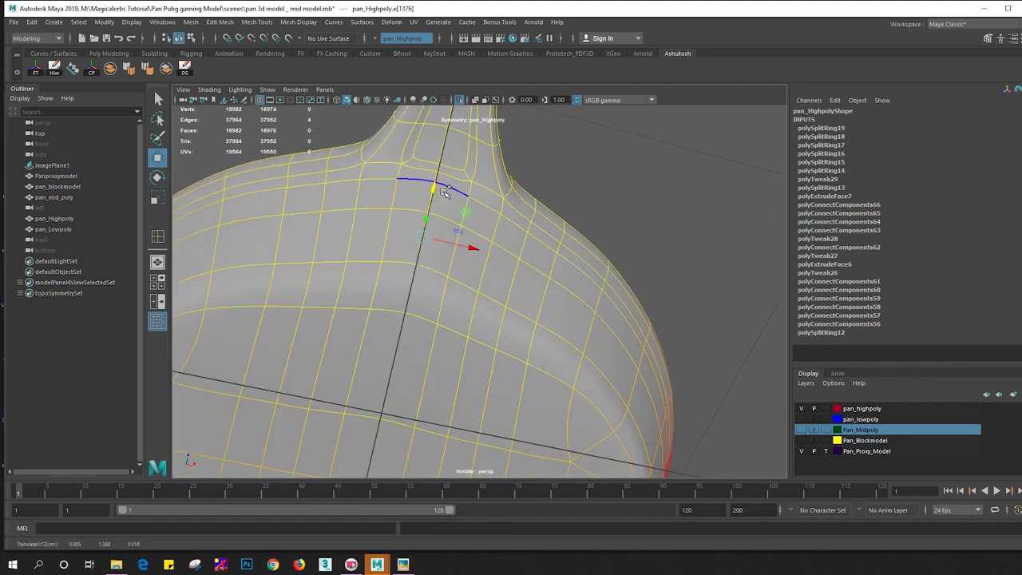
pyautogui.keyDown('alt'); pyautogui.moveTo(438, 196); pyautogui.dragTo(544, 298); pyautogui.keyUp('alt')
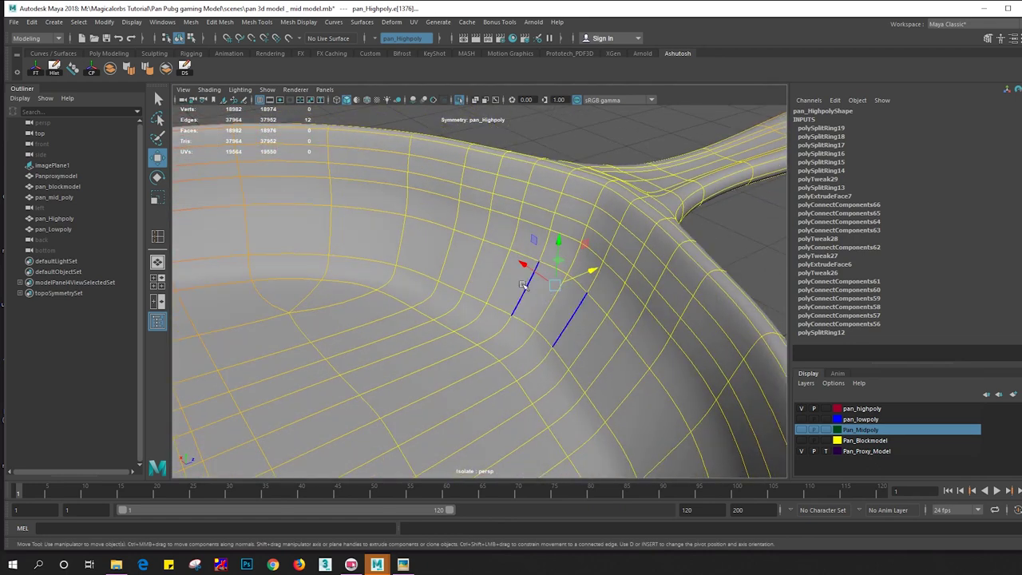
pyautogui.moveTo(523, 285); pyautogui.dragTo(452, 293)
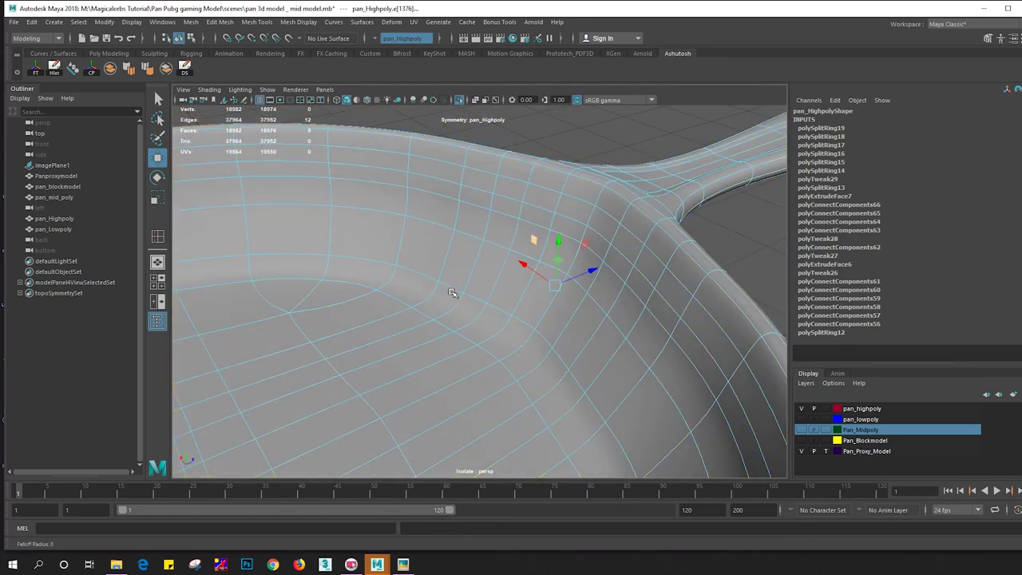
pyautogui.keyDown('alt'); pyautogui.moveTo(597, 304); pyautogui.dragTo(589, 311); pyautogui.keyUp('alt')
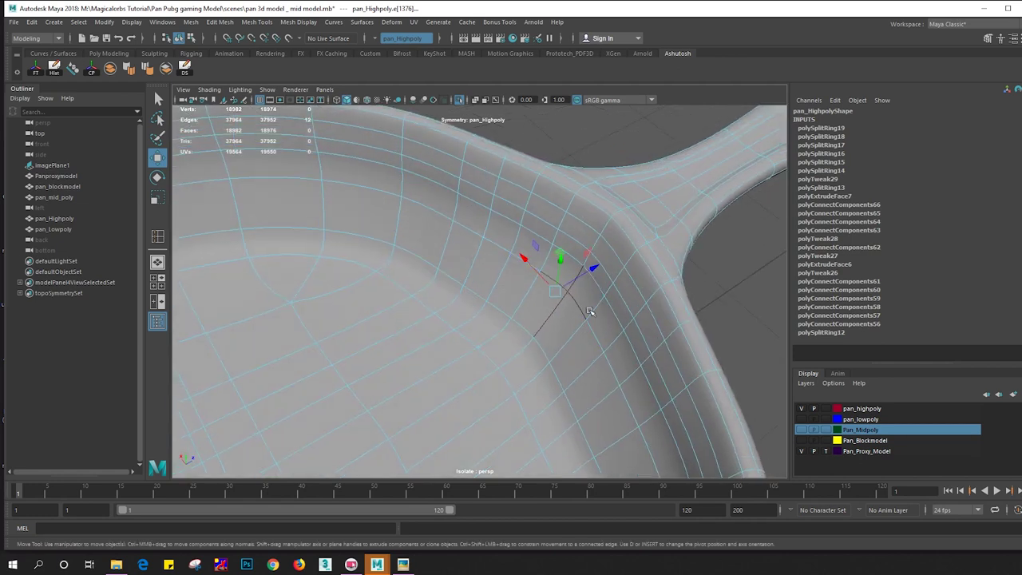
# Select the neighbouring edge rings across the handle and a loop on the pan's outer wall
pyautogui.doubleClick(615, 215)
pyautogui.keyDown('alt'); pyautogui.moveTo(616, 206); pyautogui.dragTo(649, 280); pyautogui.keyUp('alt')
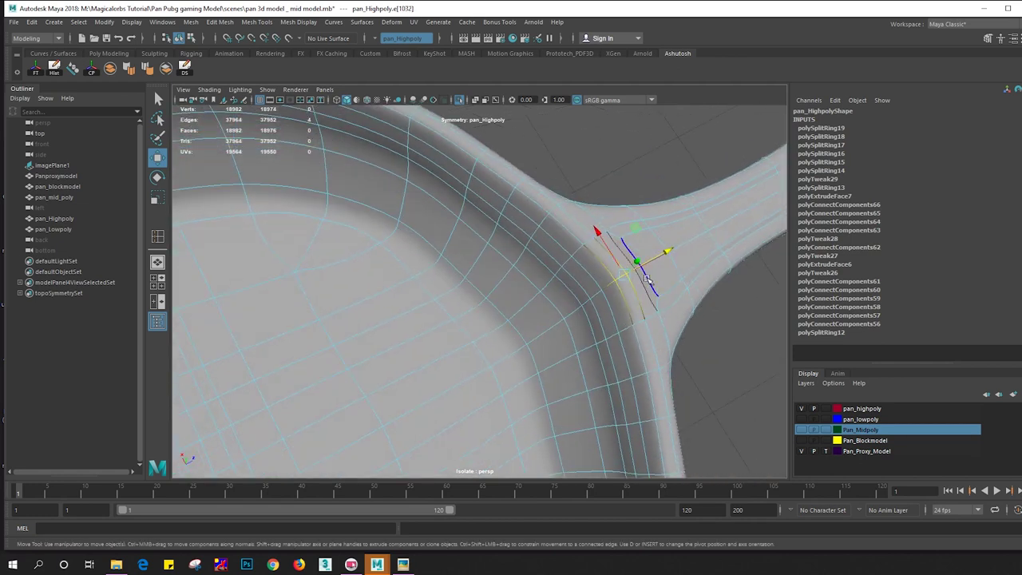
pyautogui.doubleClick(674, 259)
pyautogui.doubleClick(627, 273)
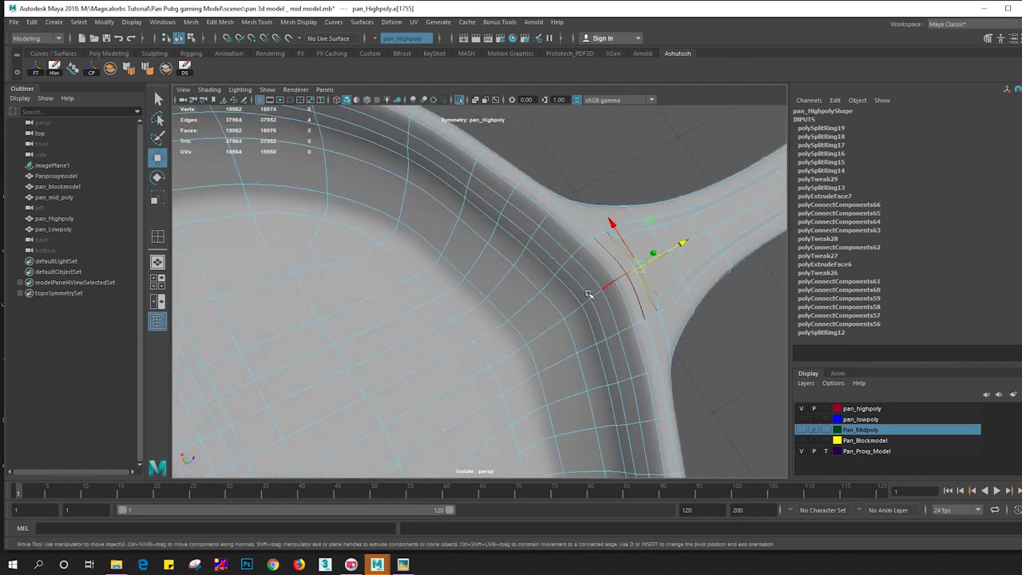
pyautogui.doubleClick(548, 332)
# Add more junction edges to the selection and nudge them slightly with the Move tool
pyautogui.keyDown('alt'); pyautogui.moveTo(548, 331); pyautogui.dragTo(538, 235); pyautogui.keyUp('alt')
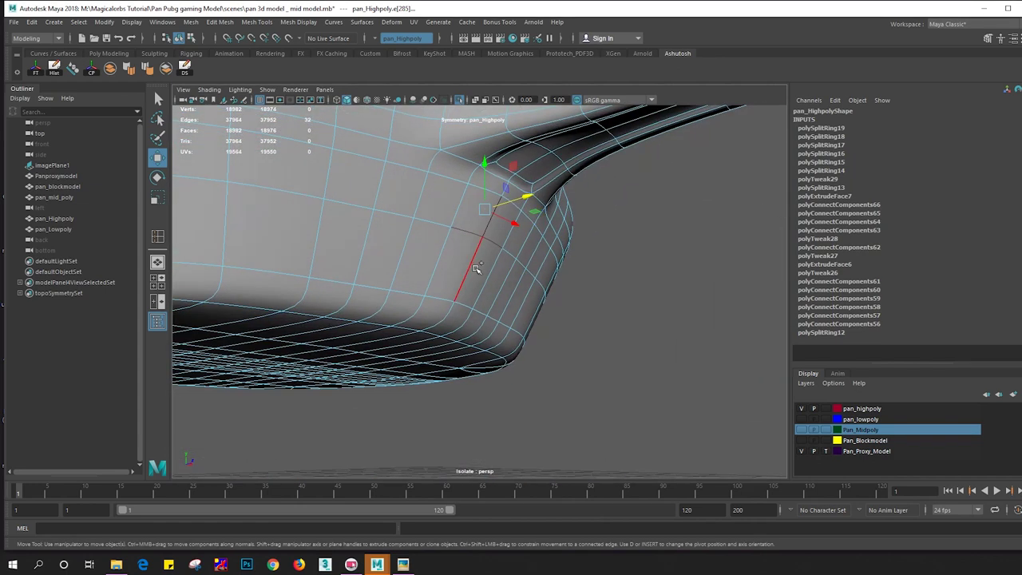
pyautogui.keyDown('shift'); pyautogui.doubleClick(475, 269); pyautogui.keyUp('shift')
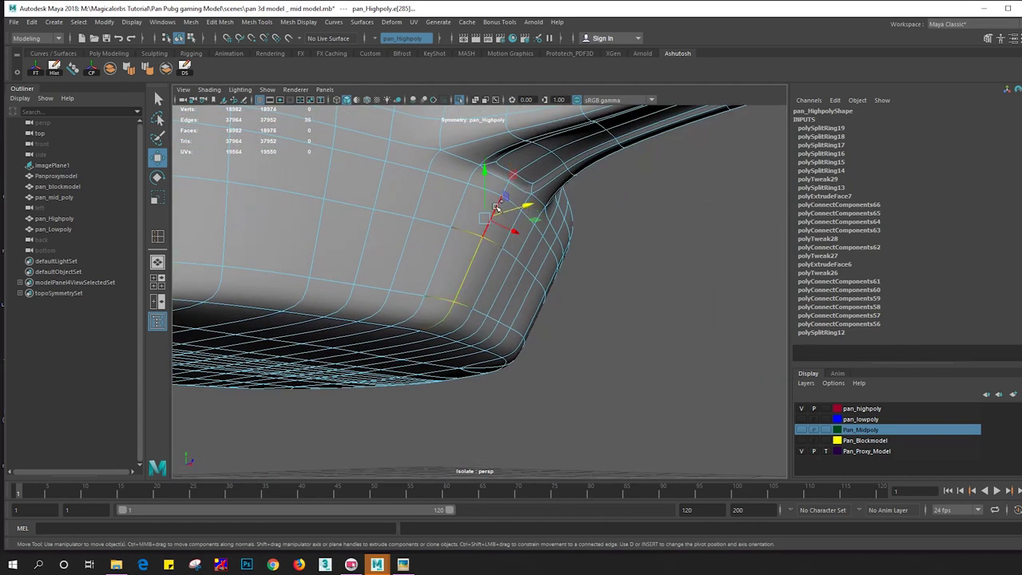
pyautogui.keyDown('shift'); pyautogui.doubleClick(502, 209); pyautogui.keyUp('shift')
pyautogui.keyDown('alt'); pyautogui.moveTo(511, 214); pyautogui.dragTo(529, 310); pyautogui.keyUp('alt')
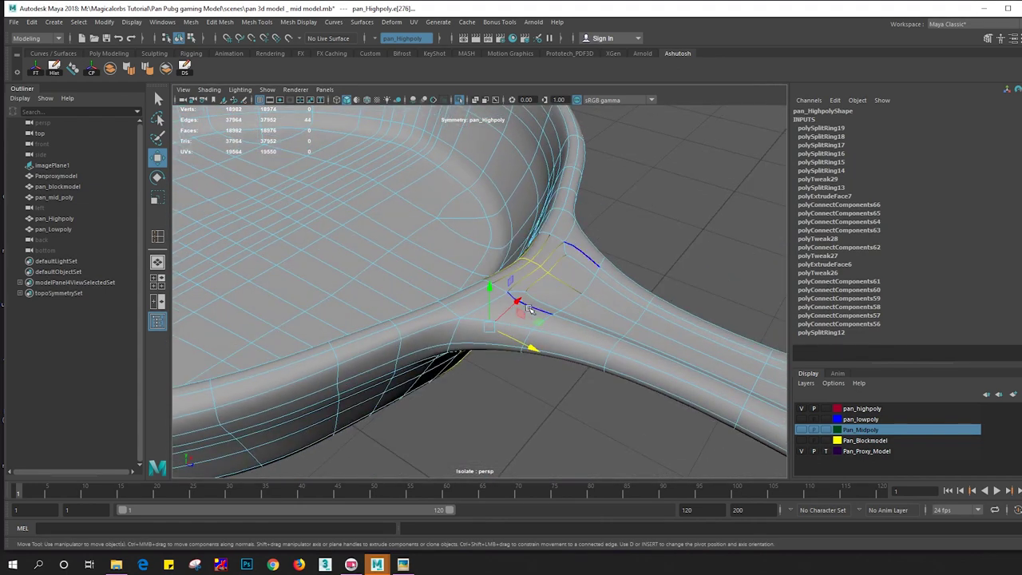
pyautogui.moveTo(524, 344); pyautogui.dragTo(524, 344, button='middle')
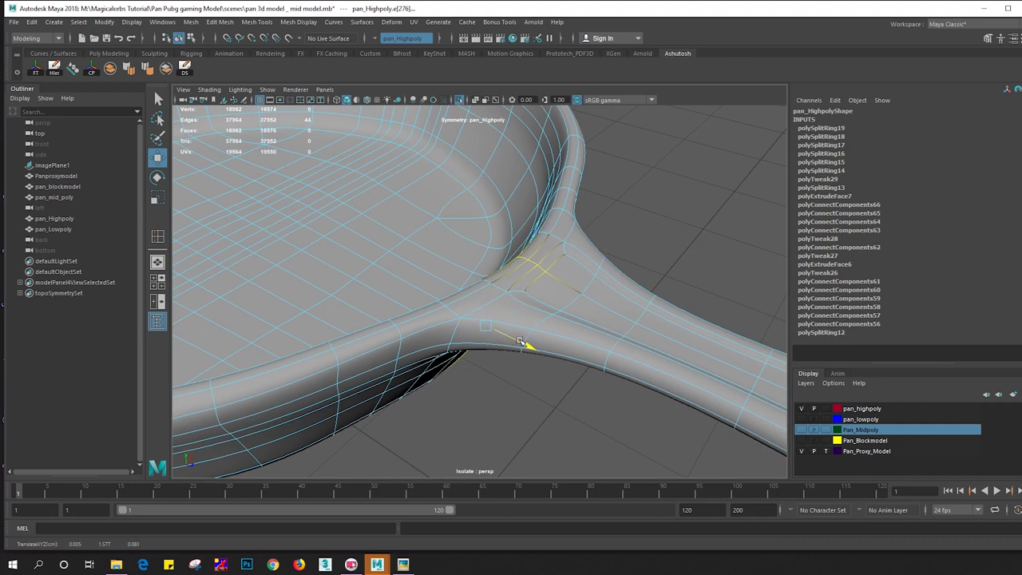
pyautogui.keyDown('alt'); pyautogui.moveTo(521, 344); pyautogui.dragTo(474, 370); pyautogui.keyUp('alt')
pyautogui.moveTo(475, 393); pyautogui.dragTo(478, 385, button='middle')
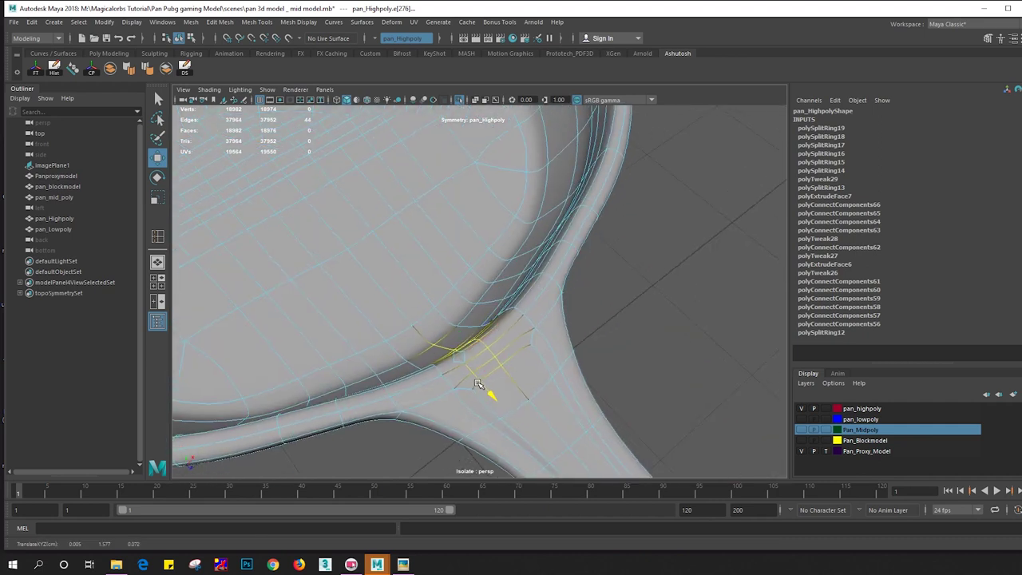
# Clear the selection, pick a rim edge loop, then reselect pan_Highpoly in object mode
pyautogui.scroll(-5, 447, 332)
pyautogui.keyDown('alt'); pyautogui.moveTo(447, 332); pyautogui.dragTo(541, 304); pyautogui.keyUp('alt')
pyautogui.click(589, 297)
pyautogui.scroll(5, 588, 297)
pyautogui.scroll(2, 520, 317)
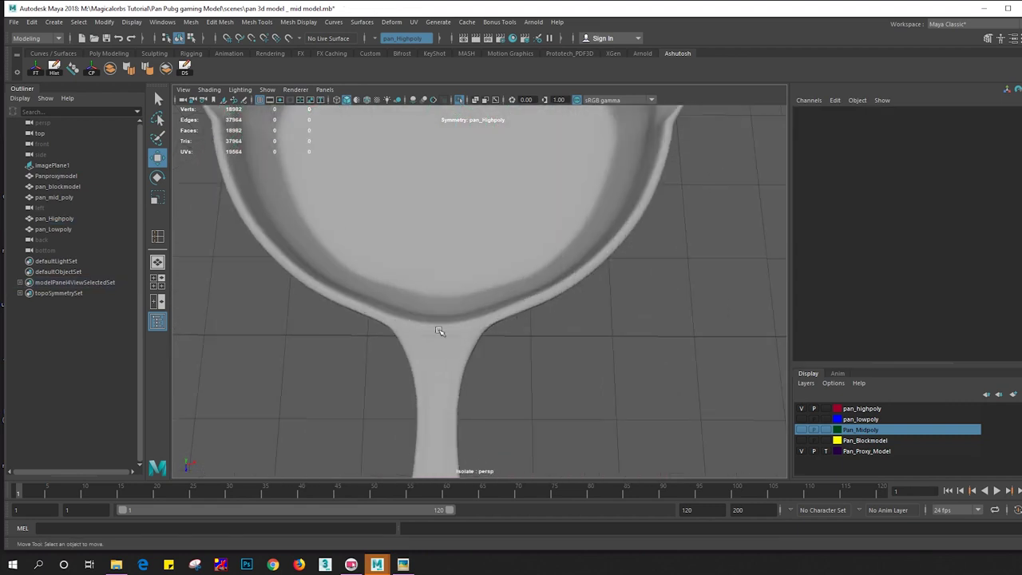
pyautogui.click(354, 301)
pyautogui.press('F10')
pyautogui.doubleClick(335, 291)
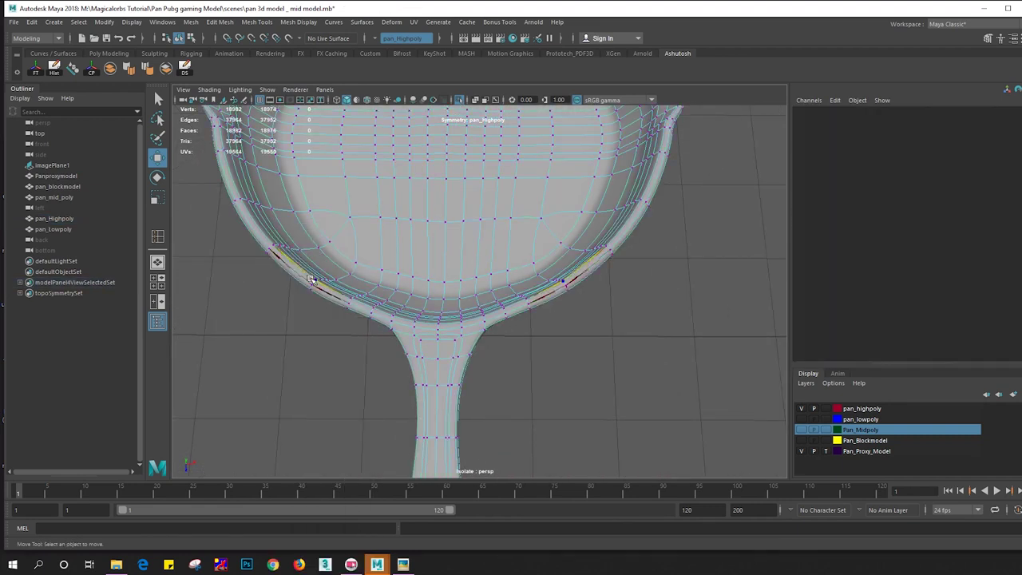
pyautogui.moveTo(336, 292); pyautogui.dragTo(381, 242, button='right')
pyautogui.moveTo(605, 360)
pyautogui.keyDown('alt'); pyautogui.mouseDown()
pyautogui.moveTo(557, 347)
pyautogui.moveTo(424, 348)
pyautogui.mouseUp(); pyautogui.keyUp('alt')
pyautogui.moveTo(515, 340)
pyautogui.keyDown('alt'); pyautogui.mouseDown()
pyautogui.moveTo(484, 338)
pyautogui.moveTo(482, 274)
pyautogui.mouseUp(); pyautogui.keyUp('alt')
pyautogui.click(484, 338)
pyautogui.scroll(3, 472, 273)
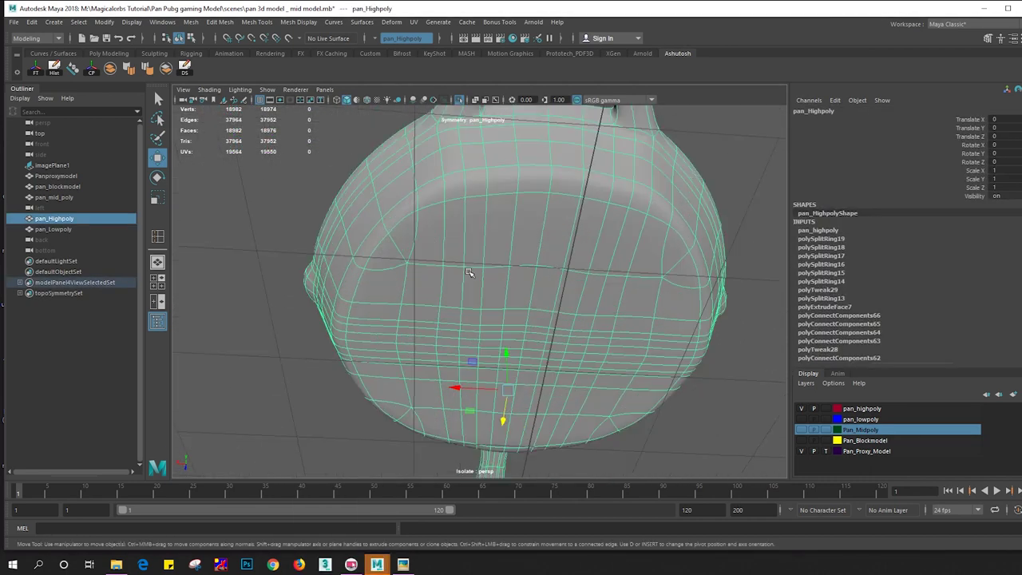
pyautogui.moveTo(426, 212); pyautogui.dragTo(427, 256, button='right')
pyautogui.keyDown('alt'); pyautogui.moveTo(431, 223); pyautogui.dragTo(478, 171); pyautogui.keyUp('alt')
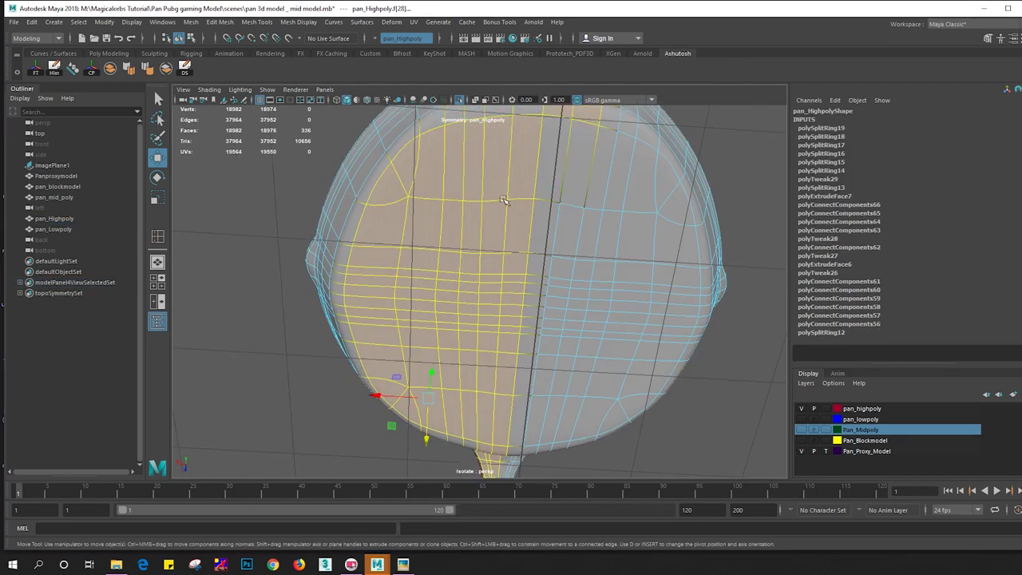
pyautogui.click(477, 168)
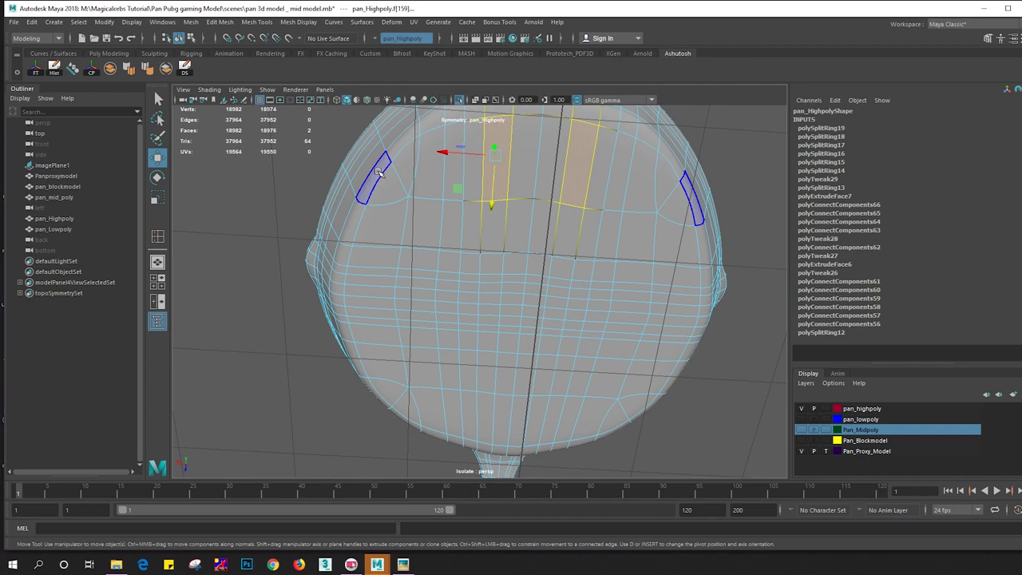
pyautogui.doubleClick(356, 217)
pyautogui.keyDown('alt'); pyautogui.moveTo(372, 255); pyautogui.dragTo(533, 320); pyautogui.keyUp('alt')
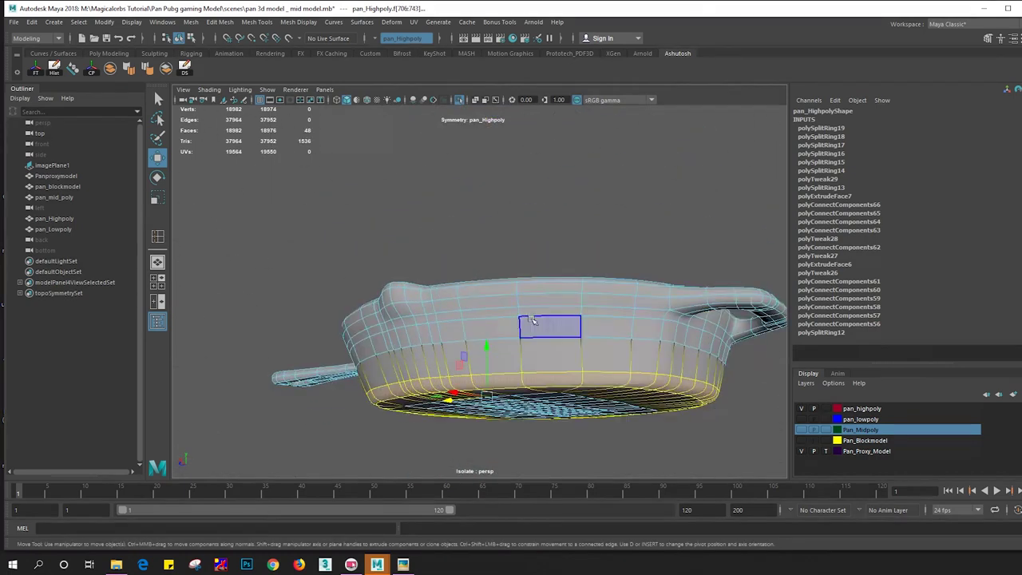
pyautogui.hotkey('ctrl', 'e')
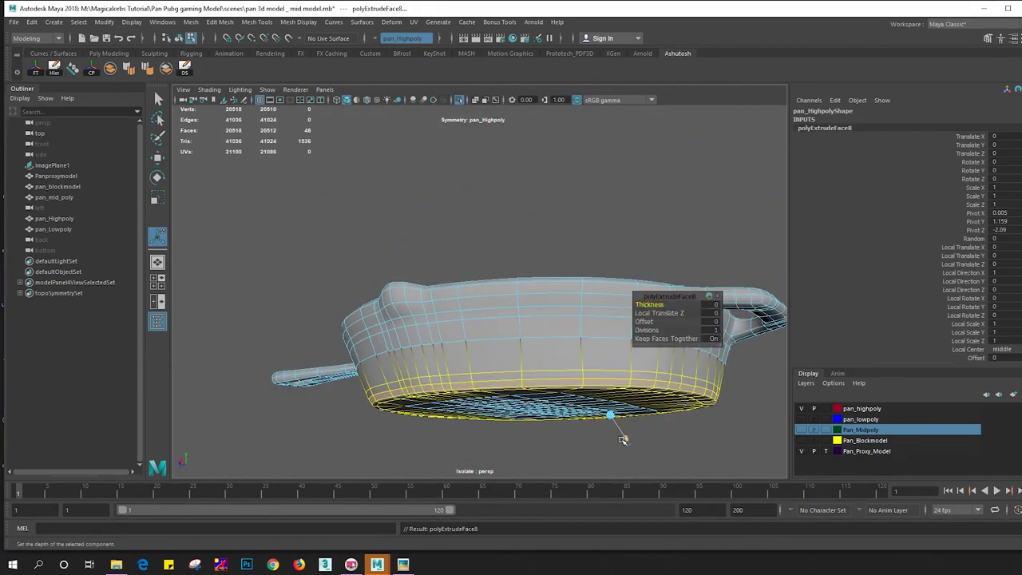
pyautogui.moveTo(623, 439); pyautogui.dragTo(621, 434)
pyautogui.moveTo(586, 257); pyautogui.dragTo(621, 238, button='right')
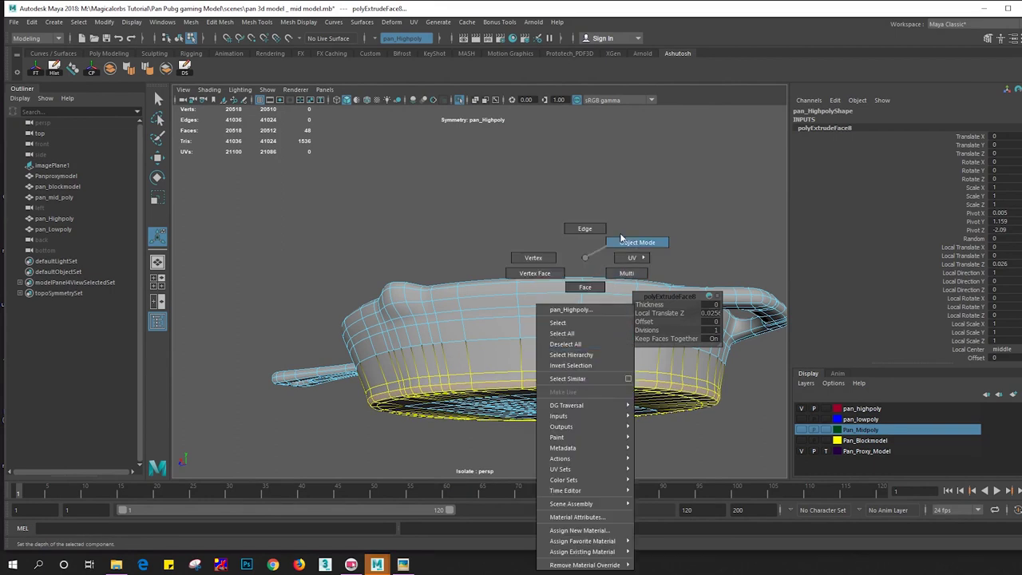
pyautogui.moveTo(616, 263)
pyautogui.keyDown('alt'); pyautogui.mouseDown()
pyautogui.moveTo(468, 247)
pyautogui.moveTo(495, 264)
pyautogui.mouseUp(); pyautogui.keyUp('alt')
pyautogui.click(495, 265)
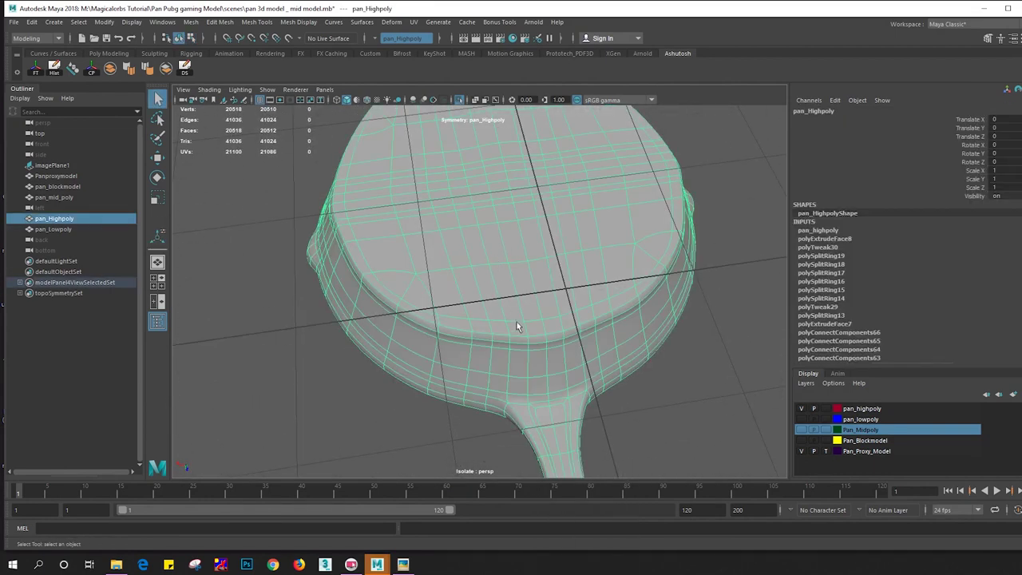
pyautogui.moveTo(516, 323); pyautogui.dragTo(516, 341, button='right')
pyautogui.click(479, 326)
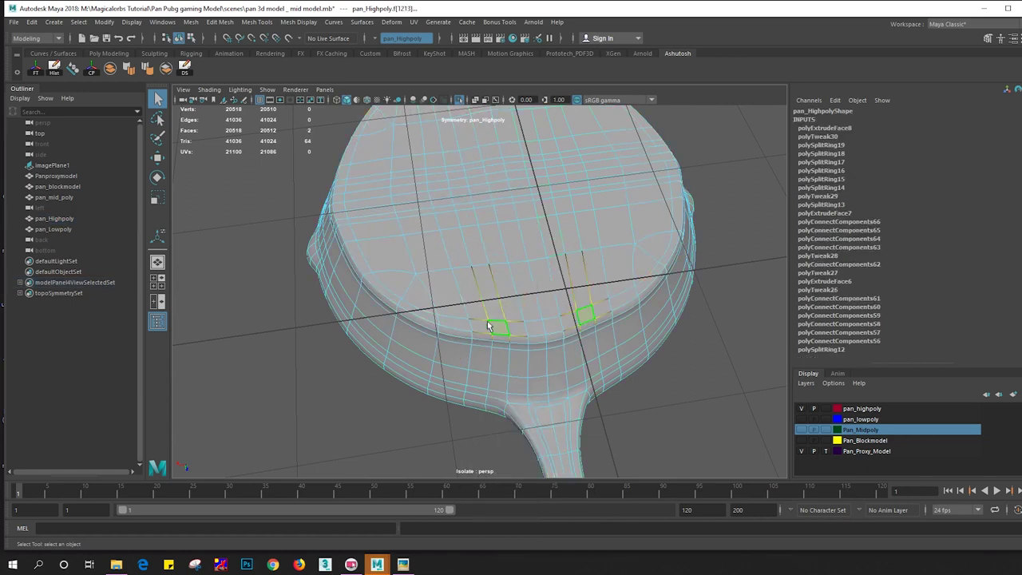
pyautogui.hotkey('ctrl', 'e')
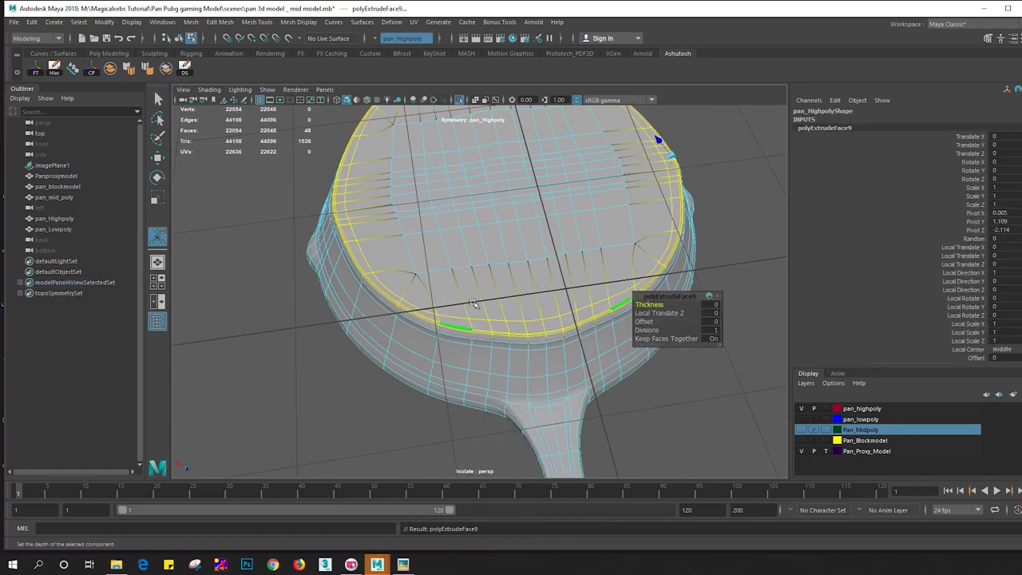
pyautogui.moveTo(662, 148)
pyautogui.keyDown('alt'); pyautogui.mouseDown()
pyautogui.moveTo(603, 255)
pyautogui.moveTo(607, 244)
pyautogui.mouseUp(); pyautogui.keyUp('alt')
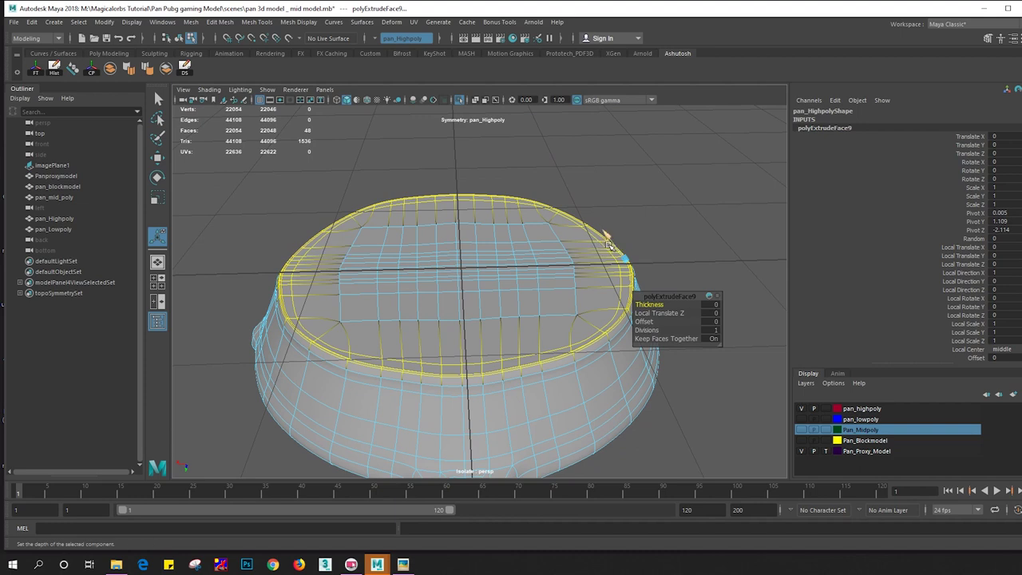
pyautogui.press('q')
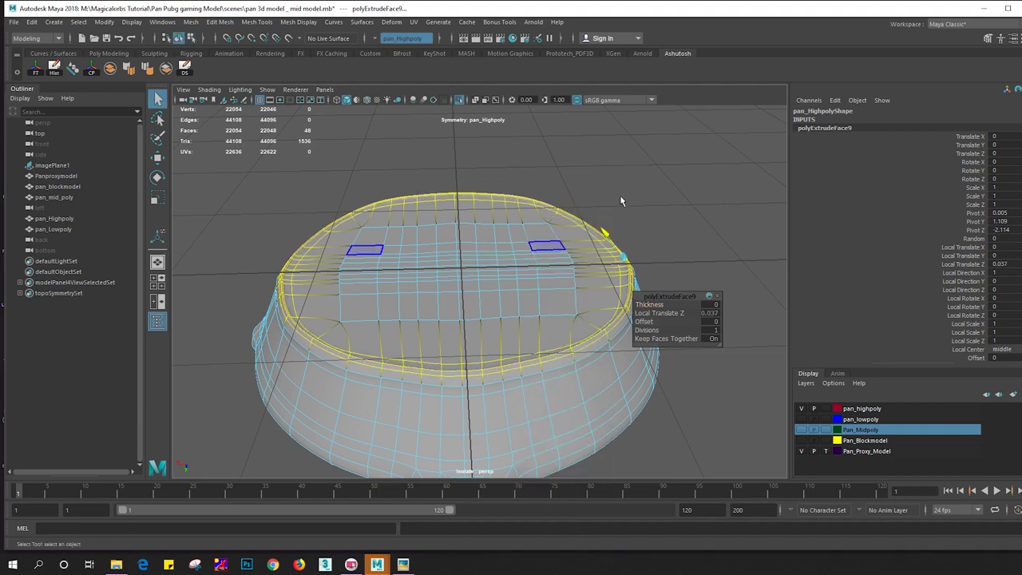
pyautogui.click(620, 195)
pyautogui.moveTo(620, 195)
pyautogui.keyDown('alt'); pyautogui.mouseDown()
pyautogui.moveTo(657, 229)
pyautogui.moveTo(403, 214)
pyautogui.moveTo(523, 258)
pyautogui.mouseUp(); pyautogui.keyUp('alt')
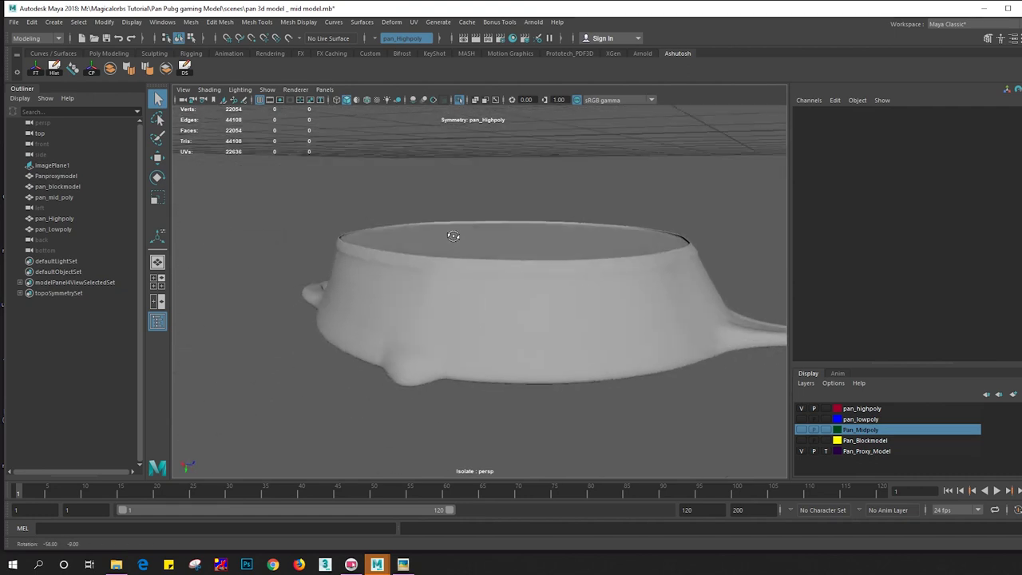
pyautogui.click(527, 254)
pyautogui.keyDown('shift'); pyautogui.click(557, 264); pyautogui.keyUp('shift')
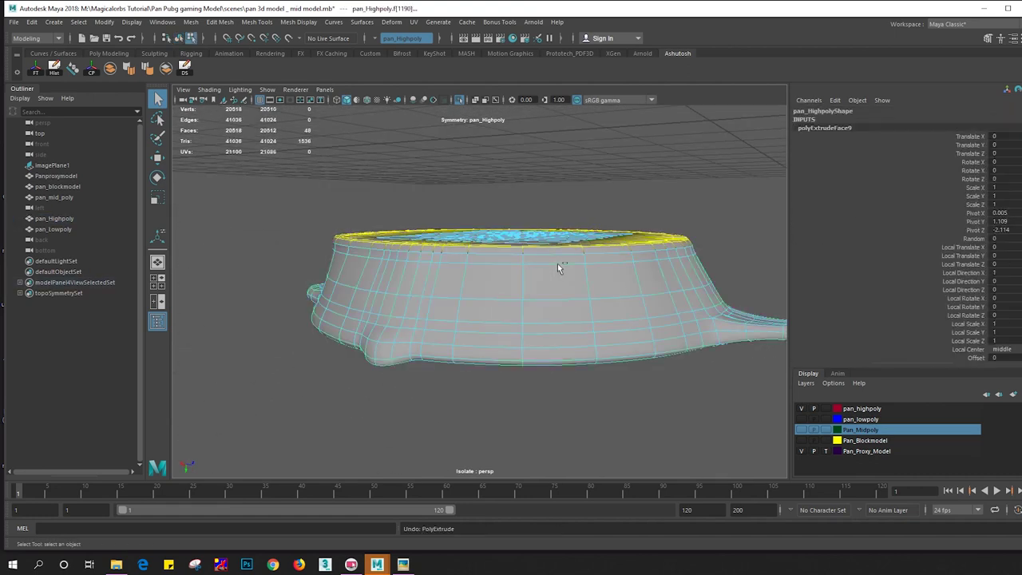
pyautogui.press('F8')
pyautogui.moveTo(558, 264)
pyautogui.keyDown('alt'); pyautogui.mouseDown()
pyautogui.moveTo(565, 299)
pyautogui.moveTo(661, 272)
pyautogui.mouseUp(); pyautogui.keyUp('alt')
pyautogui.hotkey('ctrl', 'z')
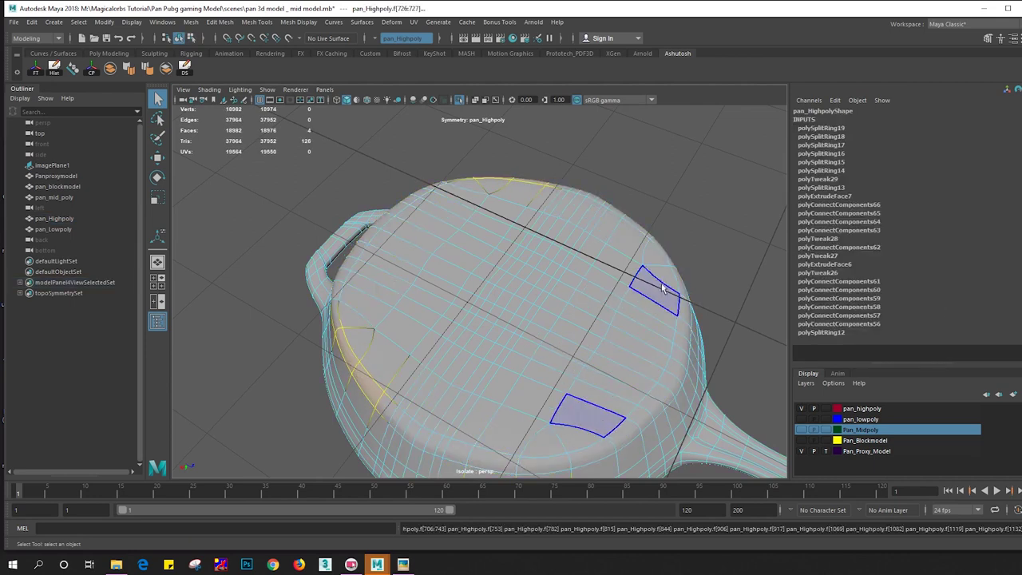
# Select face loops and individual faces across the pan's flat base
pyautogui.keyDown('shift'); pyautogui.doubleClick(652, 249); pyautogui.keyUp('shift')
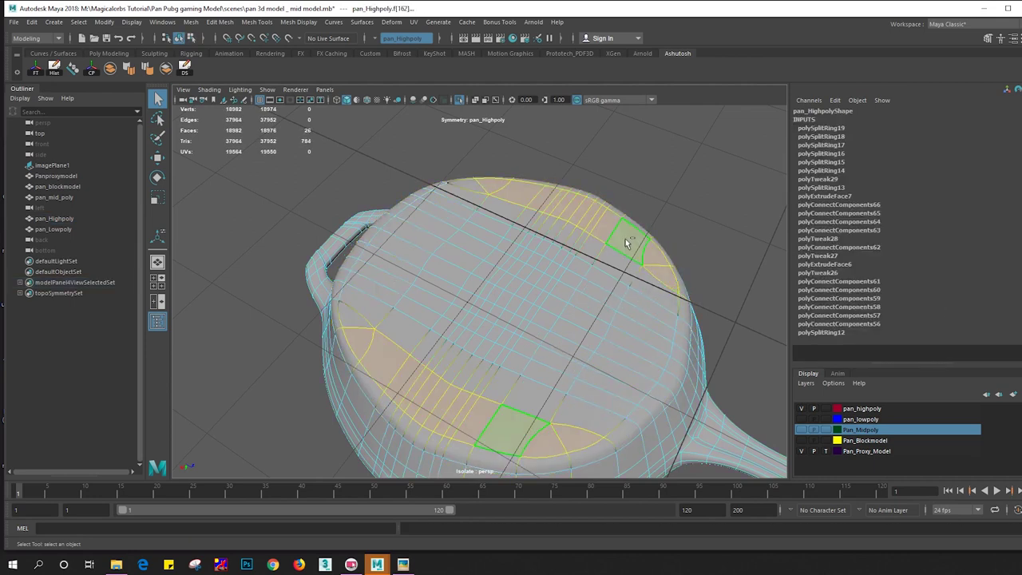
pyautogui.keyDown('alt'); pyautogui.moveTo(471, 202); pyautogui.dragTo(545, 249); pyautogui.keyUp('alt')
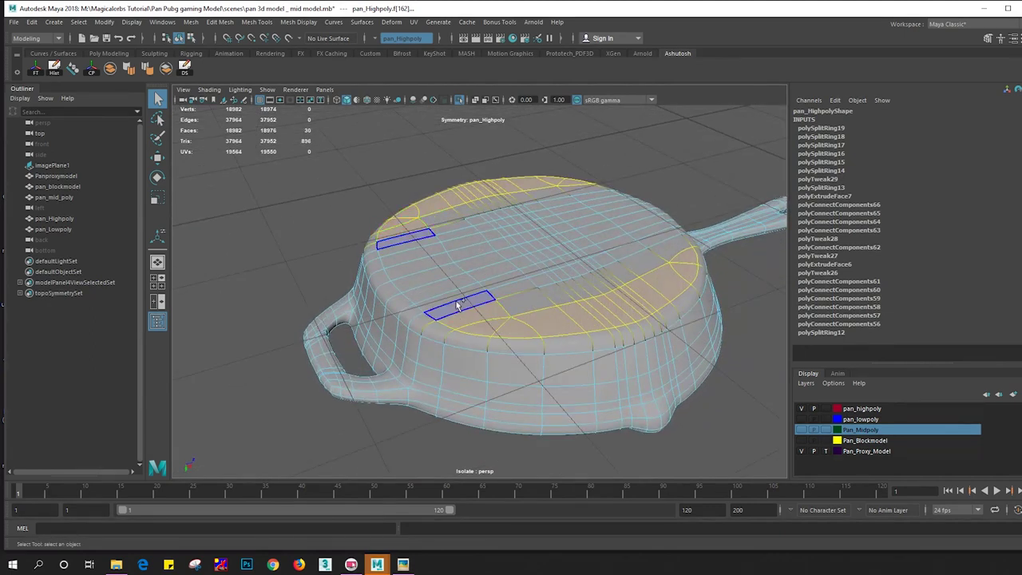
pyautogui.keyDown('shift'); pyautogui.click(448, 297); pyautogui.keyUp('shift')
pyautogui.keyDown('shift'); pyautogui.click(411, 253); pyautogui.keyUp('shift')
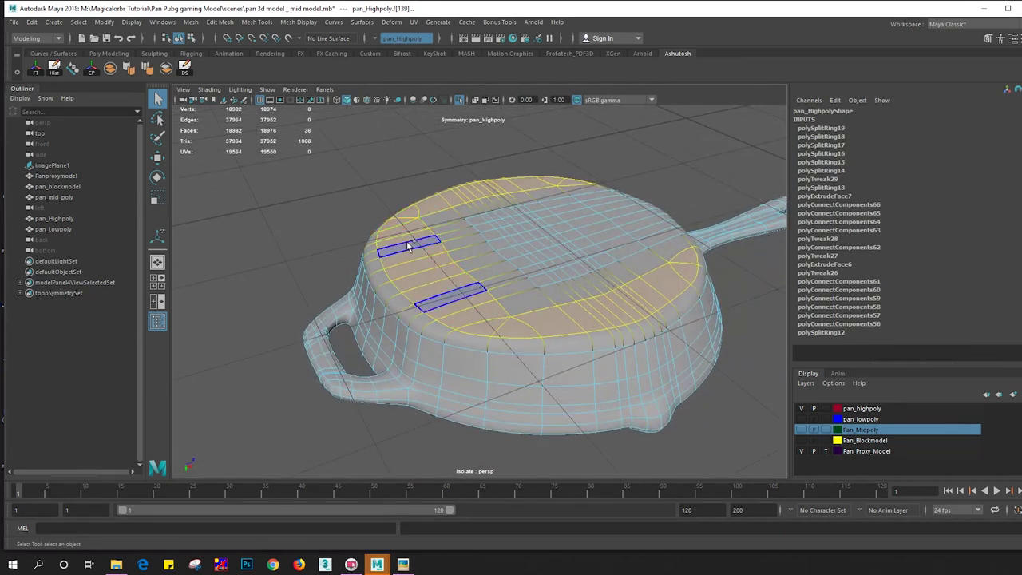
pyautogui.moveTo(411, 253)
pyautogui.keyDown('alt'); pyautogui.mouseDown()
pyautogui.moveTo(555, 309)
pyautogui.moveTo(651, 272)
pyautogui.moveTo(605, 377)
pyautogui.mouseUp(); pyautogui.keyUp('alt')
pyautogui.keyDown('shift'); pyautogui.click(655, 240); pyautogui.keyUp('shift')
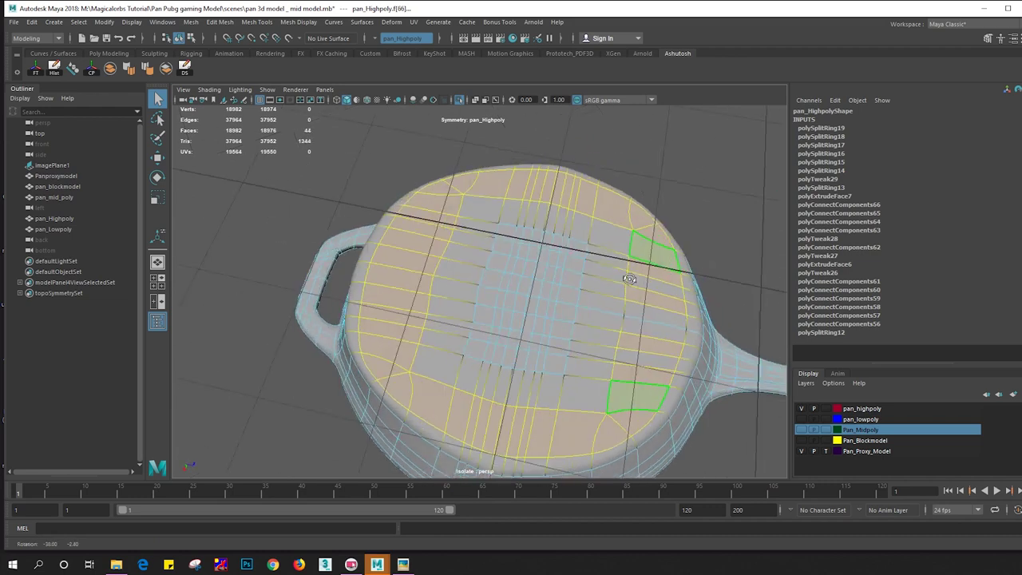
pyautogui.keyDown('shift'); pyautogui.click(612, 369); pyautogui.keyUp('shift')
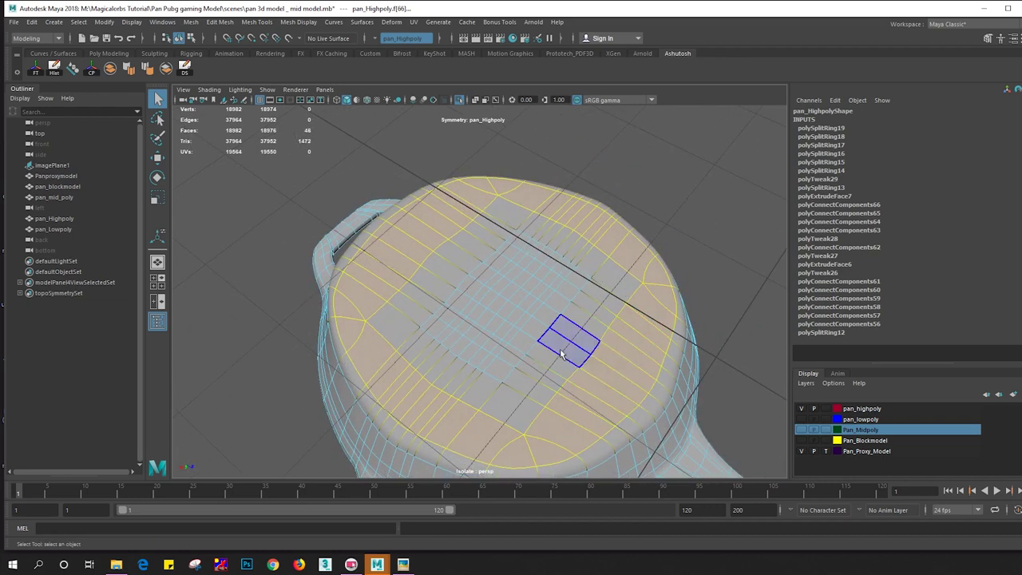
pyautogui.moveTo(515, 345)
pyautogui.keyDown('alt'); pyautogui.mouseDown()
pyautogui.moveTo(458, 362)
pyautogui.moveTo(423, 294)
pyautogui.mouseUp(); pyautogui.keyUp('alt')
# Start a fresh selection of mirrored central base faces and grow it outward twice
pyautogui.click(525, 297)
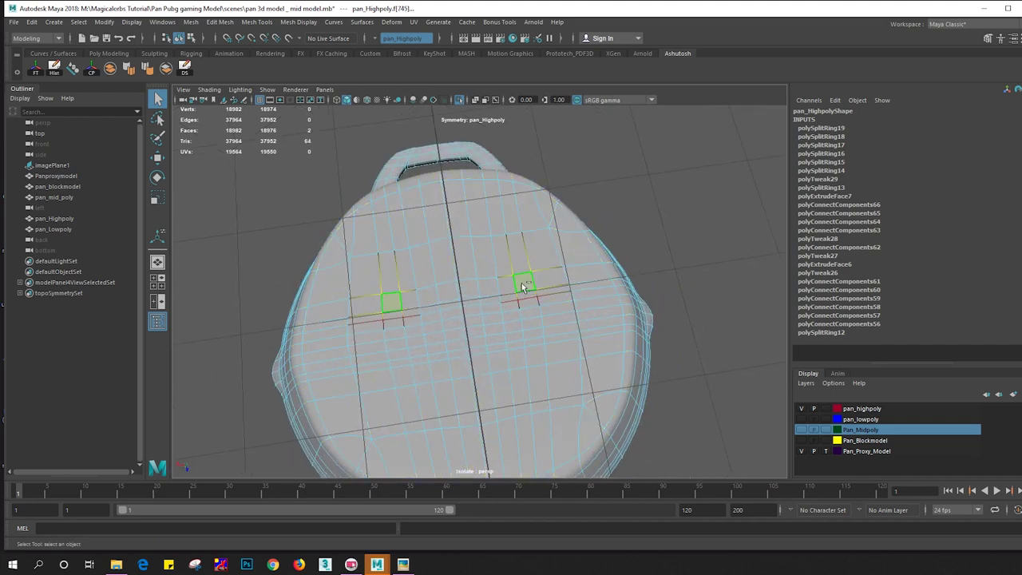
pyautogui.keyDown('shift'); pyautogui.click(404, 376); pyautogui.keyUp('shift')
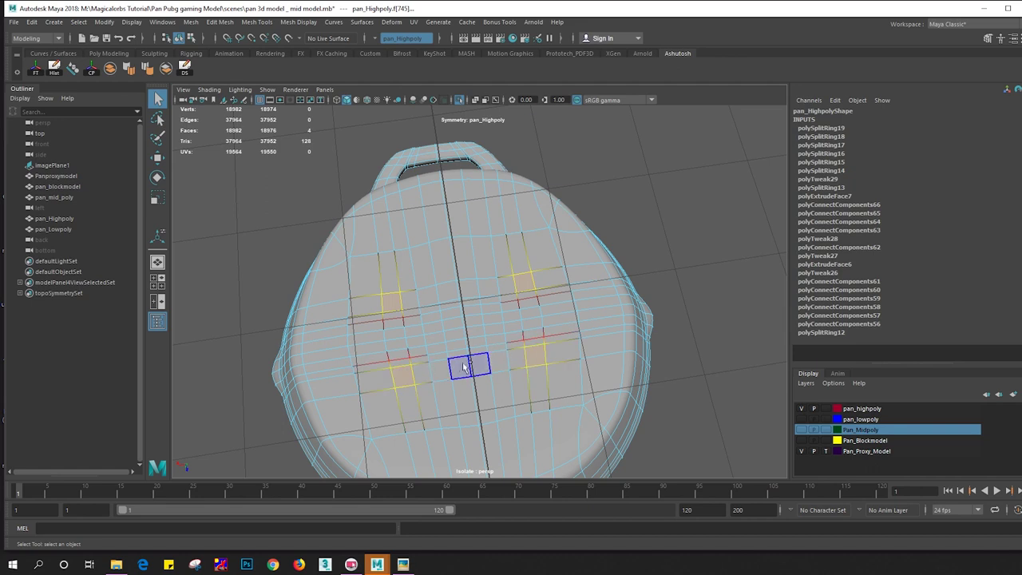
pyautogui.keyDown('shift'); pyautogui.click(456, 362); pyautogui.keyUp('shift')
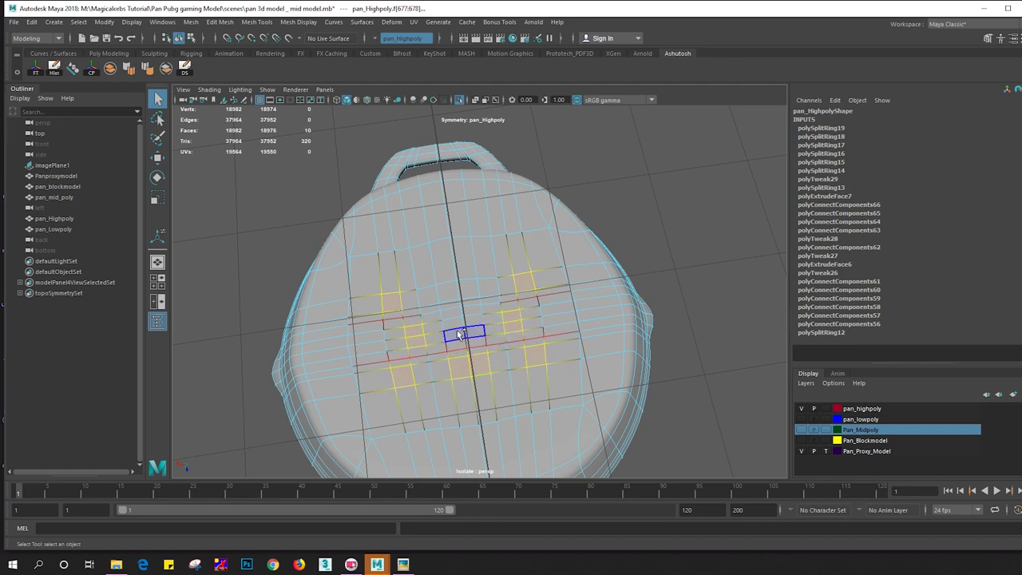
pyautogui.hotkey('shift', '.')
pyautogui.hotkey('shift', '.')
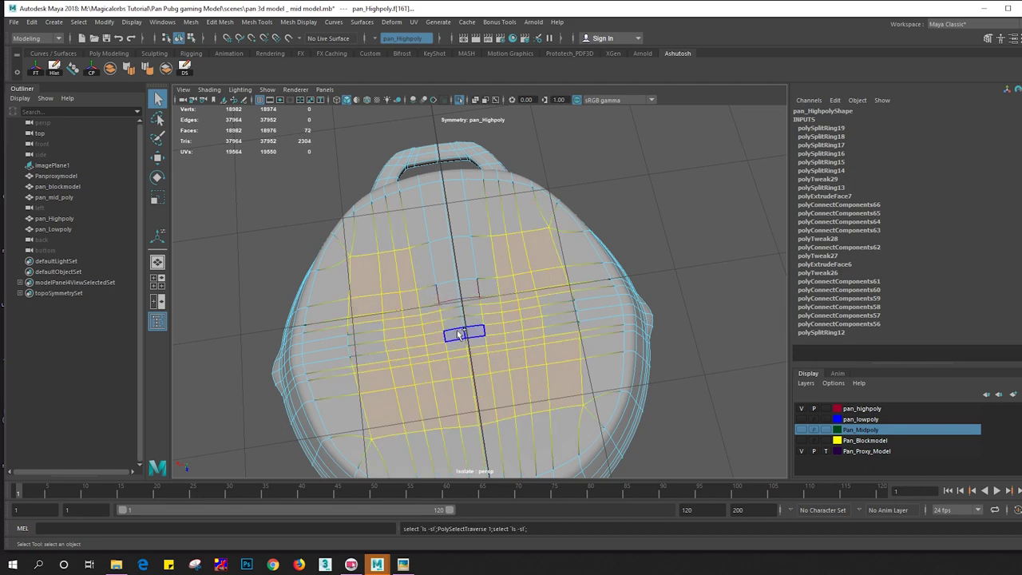
pyautogui.hotkey('shift', '.')
pyautogui.hotkey('shift', '.')
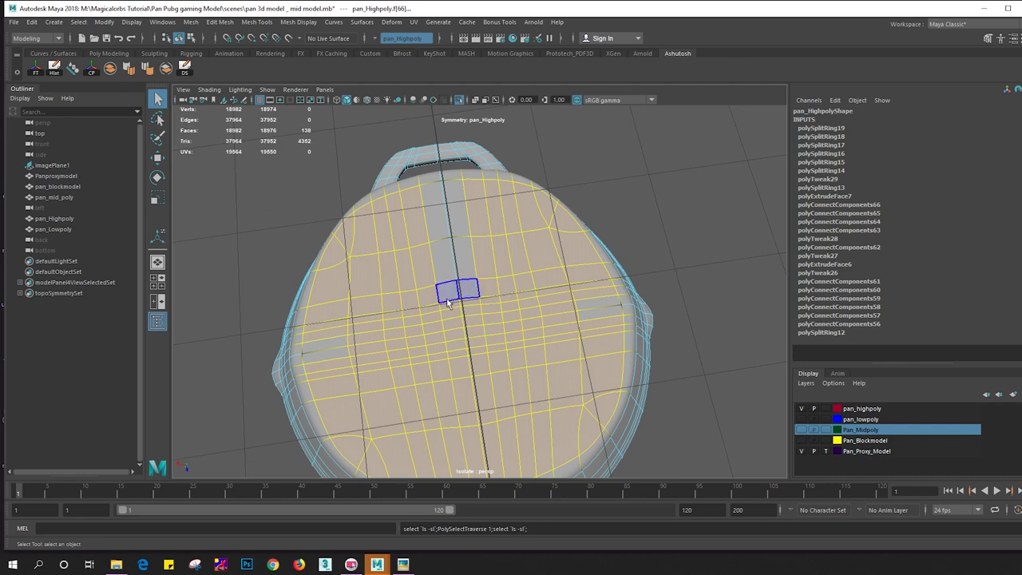
# Add the remaining base faces to reach 148 and extrude them with Ctrl+E
pyautogui.keyDown('shift'); pyautogui.click(322, 354); pyautogui.keyUp('shift')
pyautogui.keyDown('alt'); pyautogui.moveTo(365, 345); pyautogui.dragTo(429, 288); pyautogui.keyUp('alt')
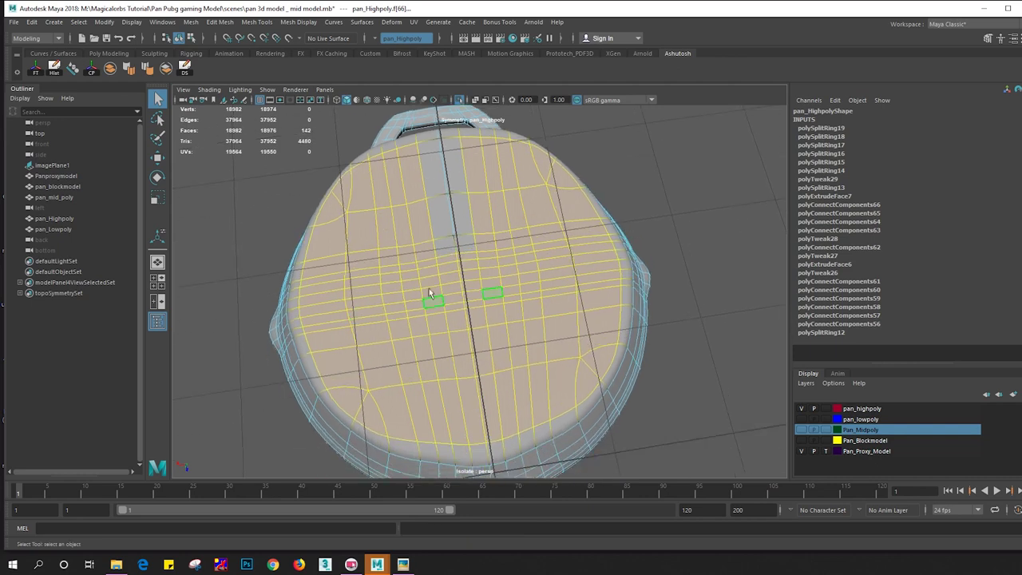
pyautogui.keyDown('shift'); pyautogui.click(450, 213); pyautogui.keyUp('shift')
pyautogui.keyDown('shift'); pyautogui.click(457, 250); pyautogui.keyUp('shift')
pyautogui.keyDown('alt'); pyautogui.moveTo(464, 249); pyautogui.dragTo(474, 304); pyautogui.keyUp('alt')
pyautogui.hotkey('ctrl', 'e')
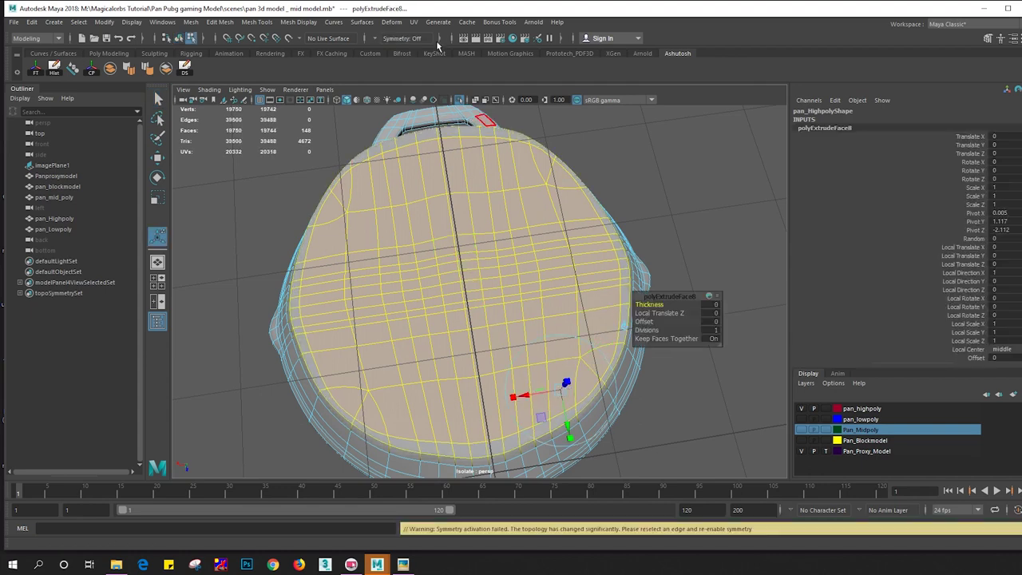
# Redo the base extrusion and sink the extruded base slightly
pyautogui.click(383, 38)
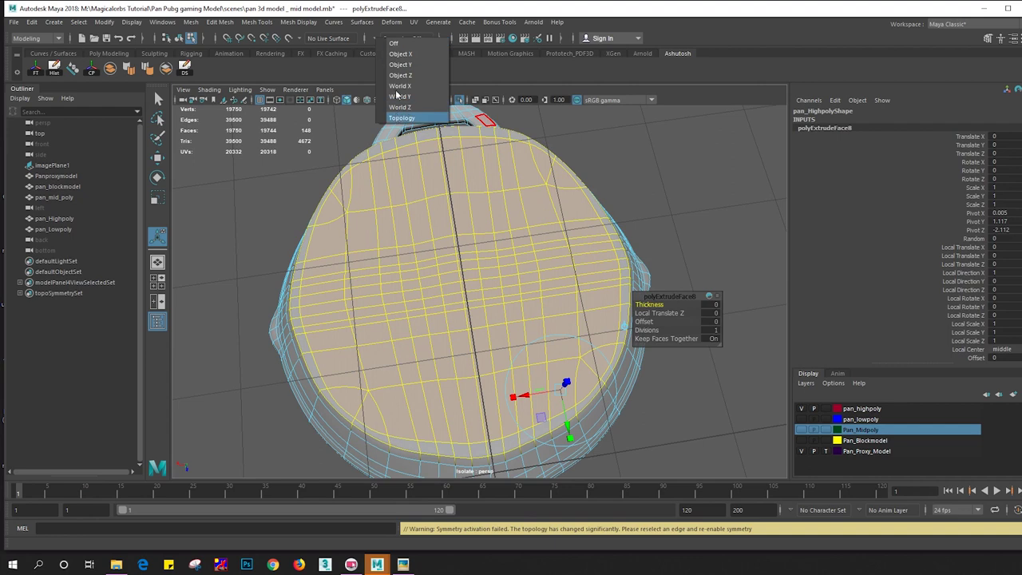
pyautogui.click(393, 48)
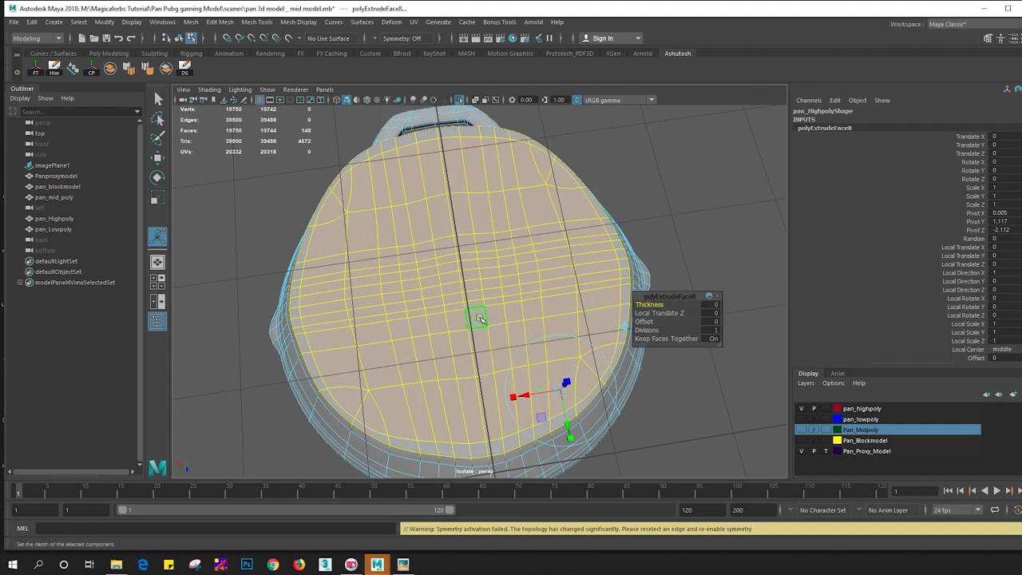
pyautogui.hotkey('ctrl', 'z')
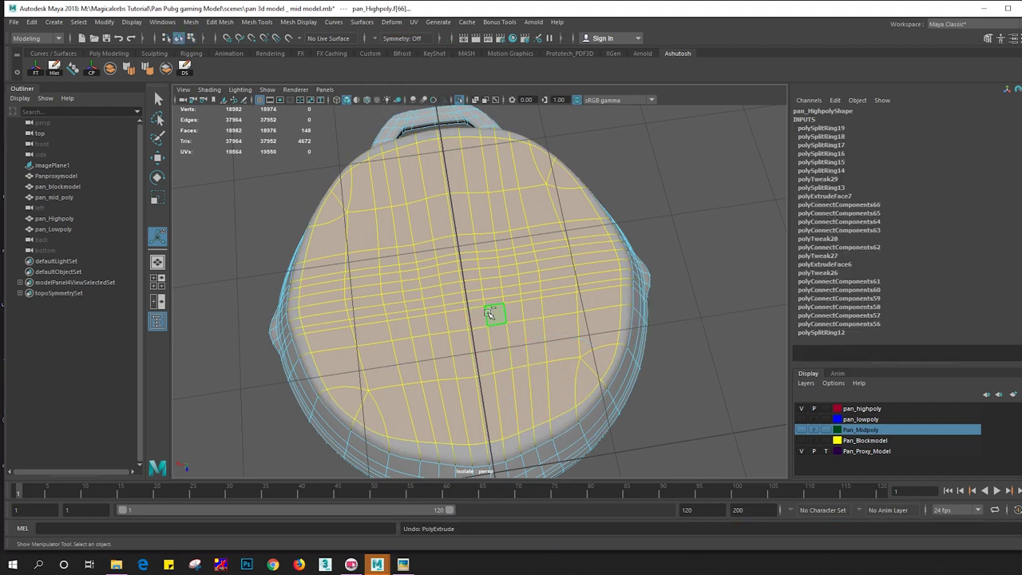
pyautogui.hotkey('ctrl', 'e')
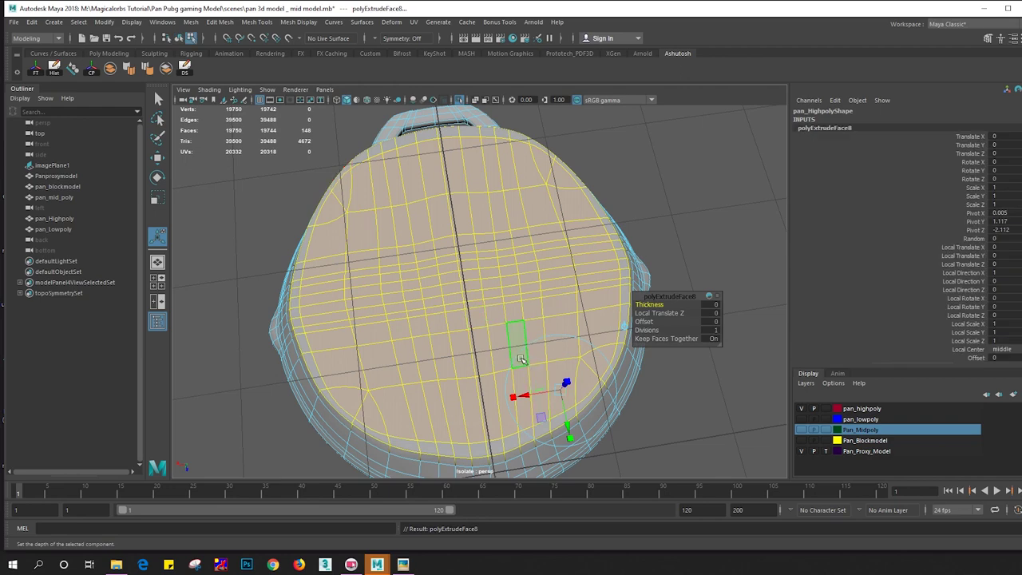
pyautogui.moveTo(587, 316)
pyautogui.keyDown('alt'); pyautogui.mouseDown()
pyautogui.moveTo(502, 301)
pyautogui.moveTo(510, 307)
pyautogui.mouseUp(); pyautogui.keyUp('alt')
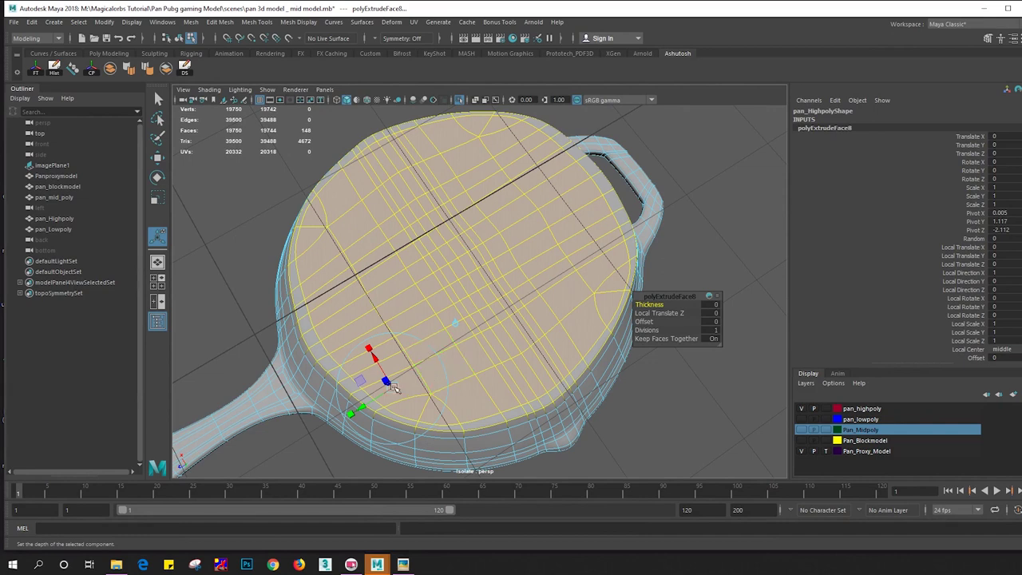
pyautogui.moveTo(385, 382); pyautogui.dragTo(382, 380)
pyautogui.keyDown('alt'); pyautogui.moveTo(447, 377); pyautogui.dragTo(431, 319); pyautogui.keyUp('alt')
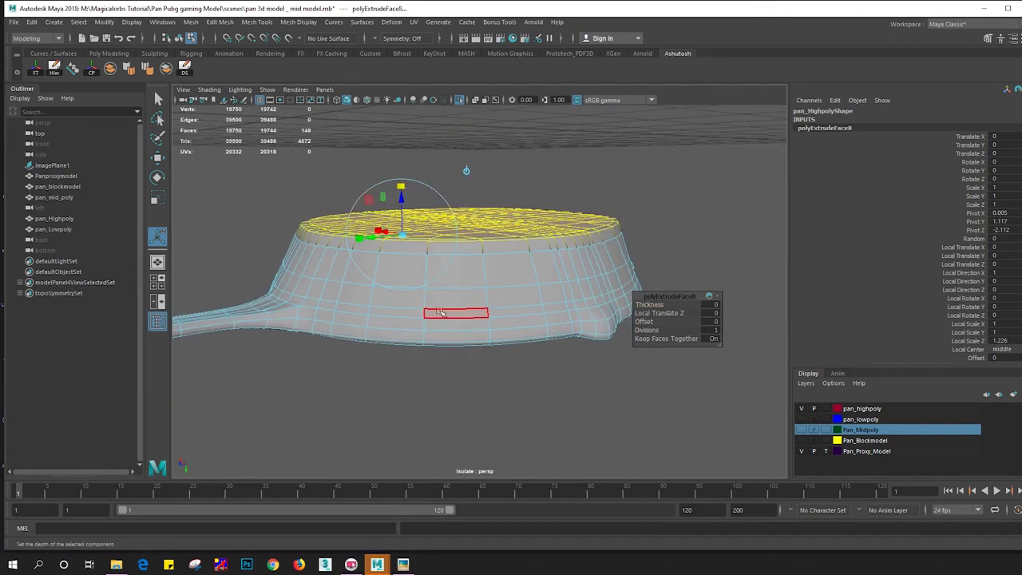
pyautogui.moveTo(403, 208)
pyautogui.mouseDown()
pyautogui.moveTo(403, 197)
pyautogui.moveTo(398, 258)
pyautogui.mouseUp()
# Extrude the base again, scale it in slightly, then extrude and lower it once more
pyautogui.hotkey('ctrl', 'e')
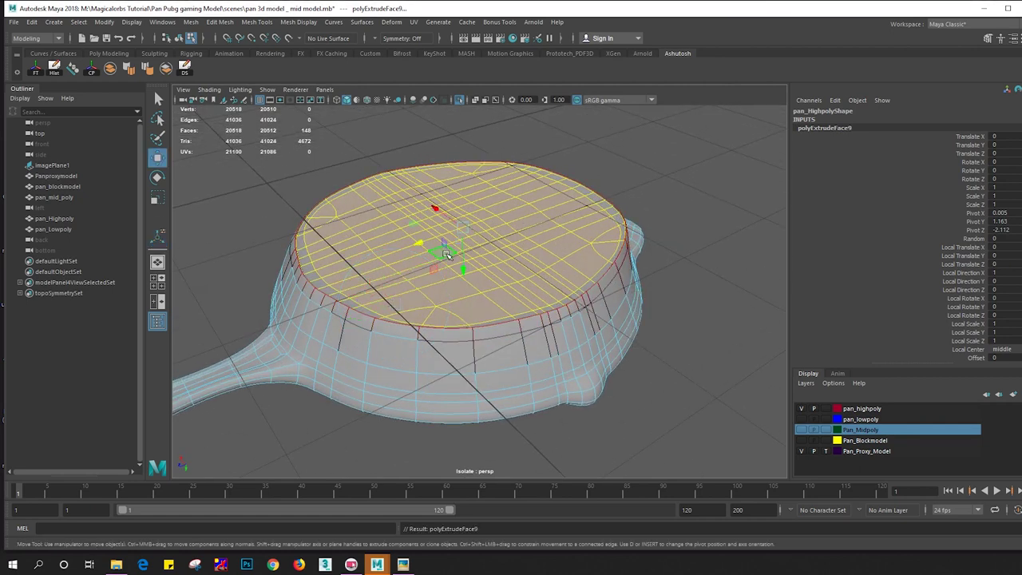
pyautogui.press('r')
pyautogui.moveTo(463, 228); pyautogui.dragTo(459, 230)
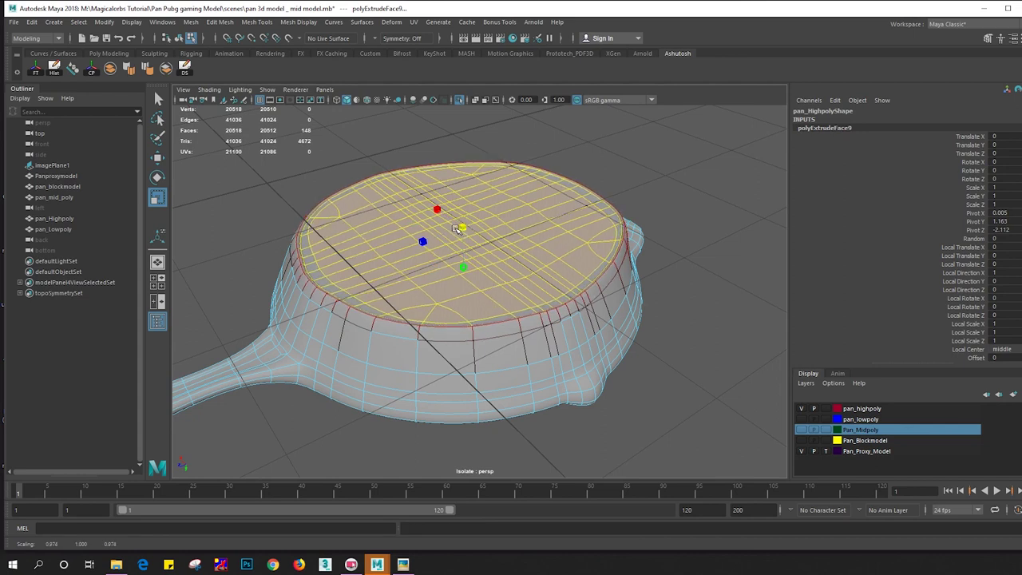
pyautogui.hotkey('ctrl', 'e')
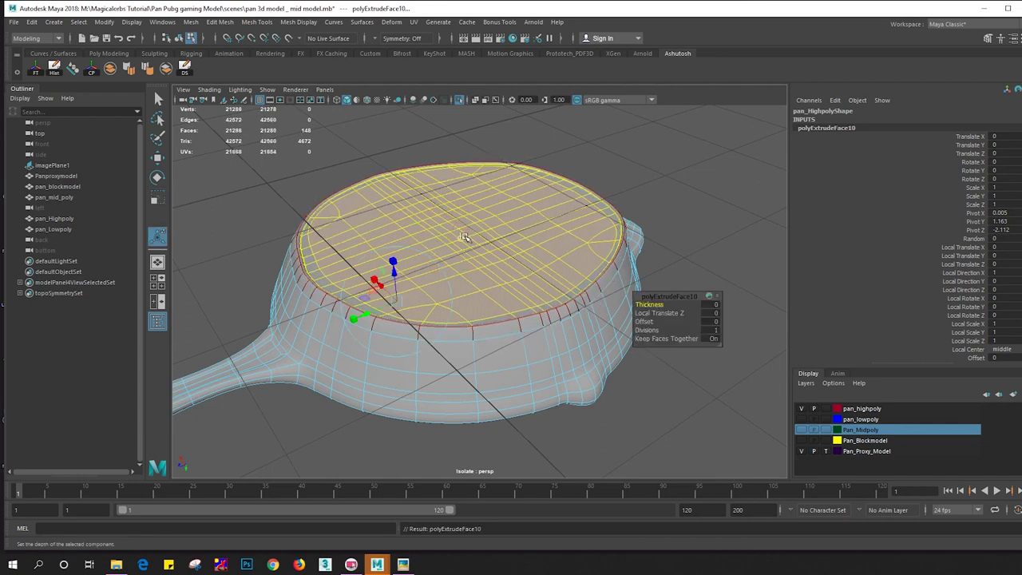
pyautogui.press('w')
pyautogui.moveTo(460, 254); pyautogui.dragTo(474, 244)
# With smooth preview off, scale the raised top face inward to leave a rim
pyautogui.press('1')
pyautogui.scroll(3, 475, 252)
pyautogui.scroll(1, 471, 258)
pyautogui.press('r')
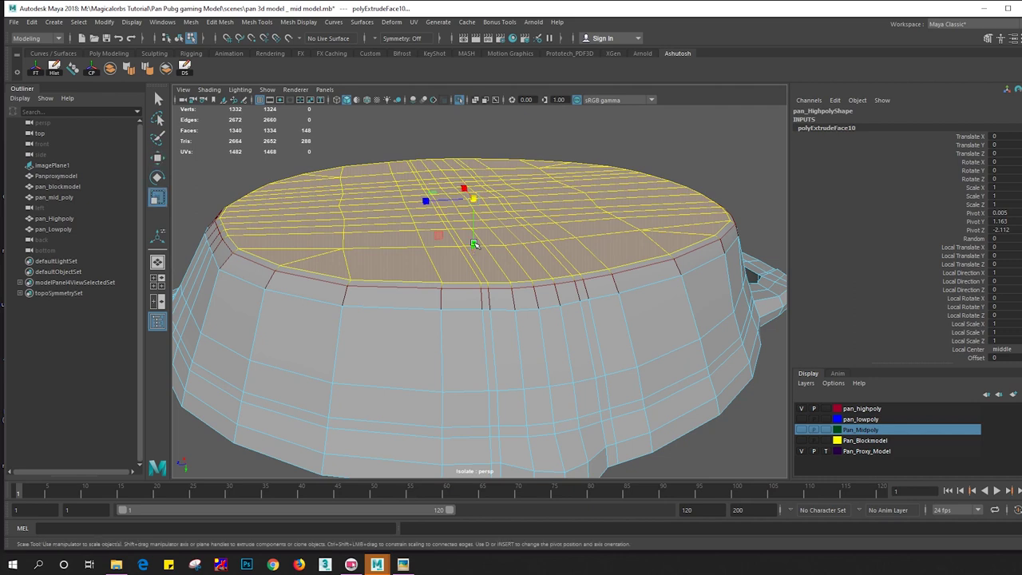
pyautogui.moveTo(472, 206); pyautogui.dragTo(457, 208)
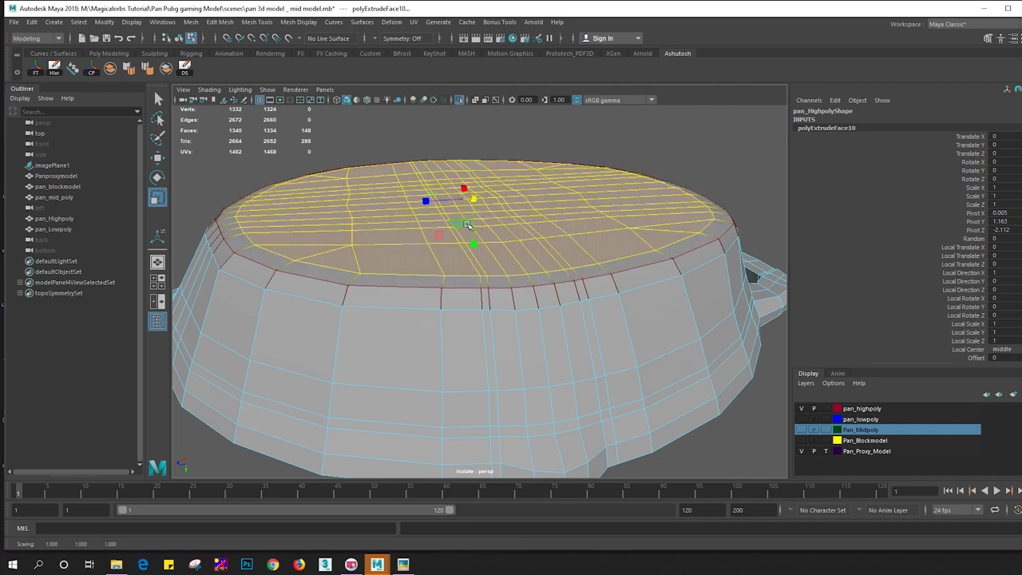
pyautogui.press('w')
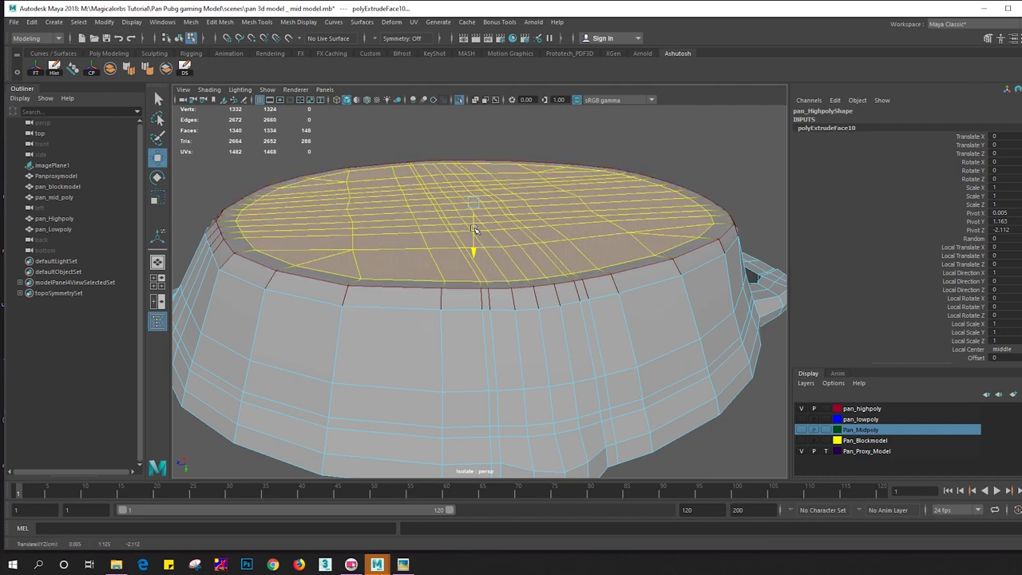
pyautogui.keyDown('alt'); pyautogui.moveTo(470, 228); pyautogui.dragTo(354, 284); pyautogui.keyUp('alt')
# Add an edge loop around the pan rim and raise it slightly in Y
pyautogui.moveTo(263, 275); pyautogui.dragTo(259, 232, button='right')
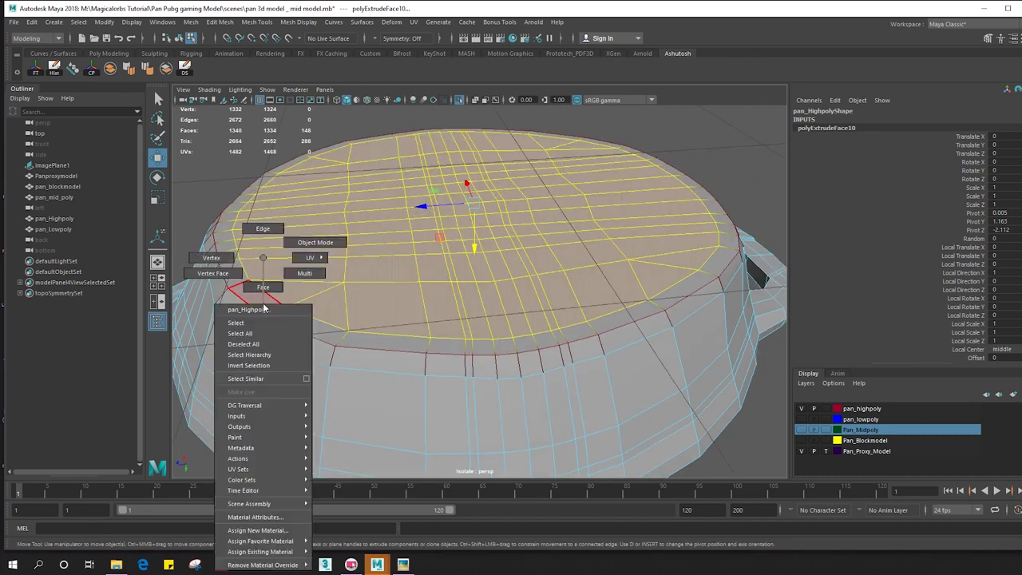
pyautogui.click(264, 297)
pyautogui.doubleClick(274, 306)
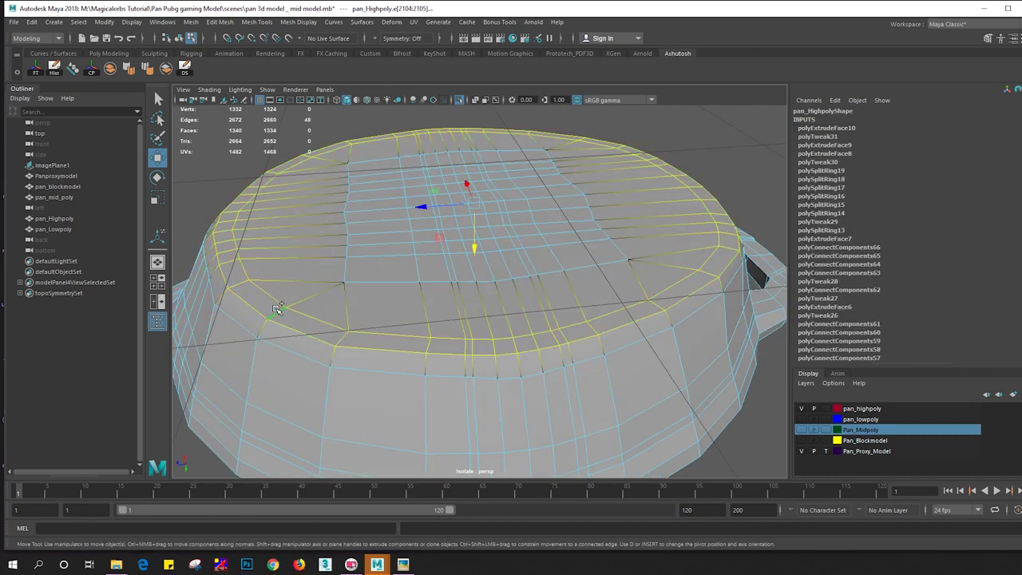
pyautogui.keyDown('shift'); pyautogui.moveTo(279, 273); pyautogui.dragTo(278, 429, button='right'); pyautogui.keyUp('shift')
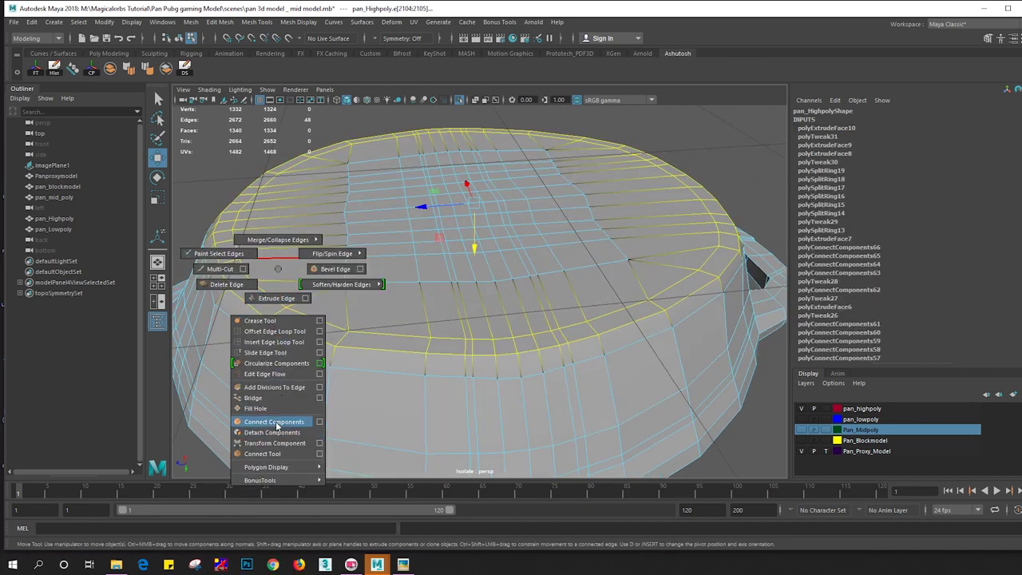
pyautogui.press('r')
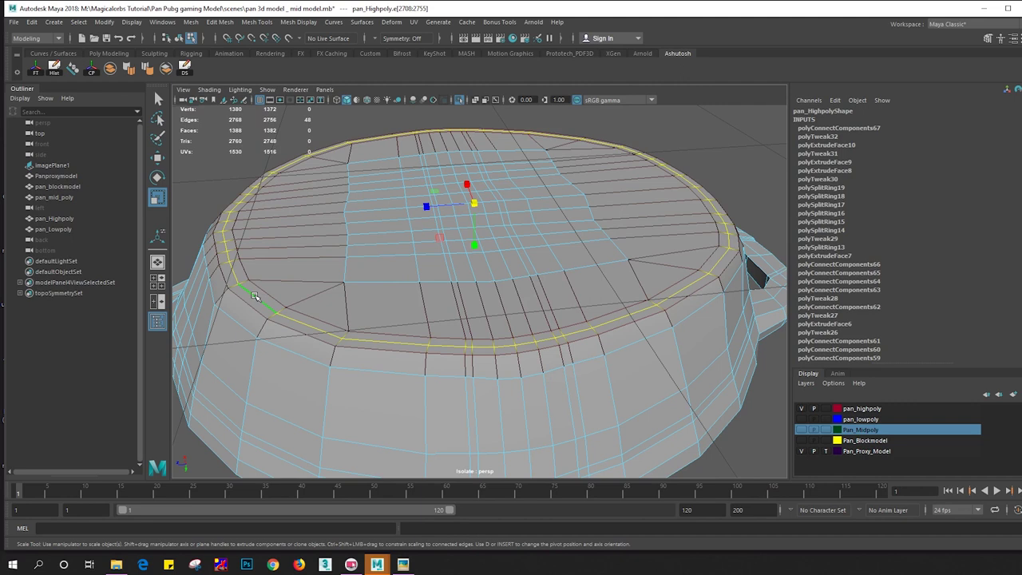
pyautogui.press('w')
pyautogui.moveTo(473, 227); pyautogui.dragTo(472, 222)
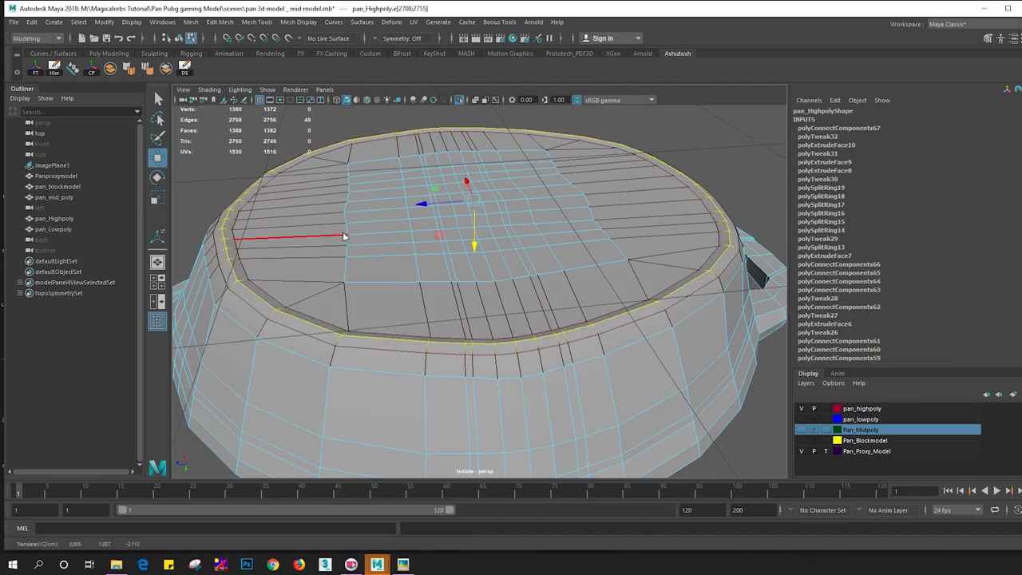
# Back in object mode, inspect the smoothed pan_Highpoly from above
pyautogui.moveTo(344, 236); pyautogui.dragTo(468, 130, button='right')
pyautogui.rightClick(484, 167)
pyautogui.click(701, 152)
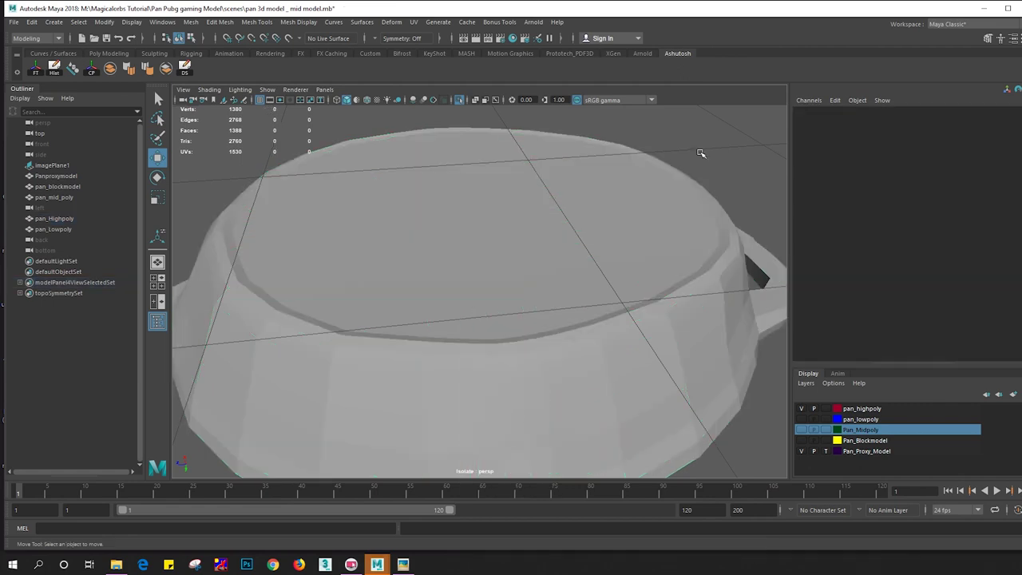
pyautogui.moveTo(701, 153)
pyautogui.keyDown('alt'); pyautogui.mouseDown()
pyautogui.moveTo(666, 212)
pyautogui.moveTo(618, 244)
pyautogui.moveTo(639, 227)
pyautogui.moveTo(628, 219)
pyautogui.mouseUp(); pyautogui.keyUp('alt')
pyautogui.click(618, 245)
pyautogui.press('3')
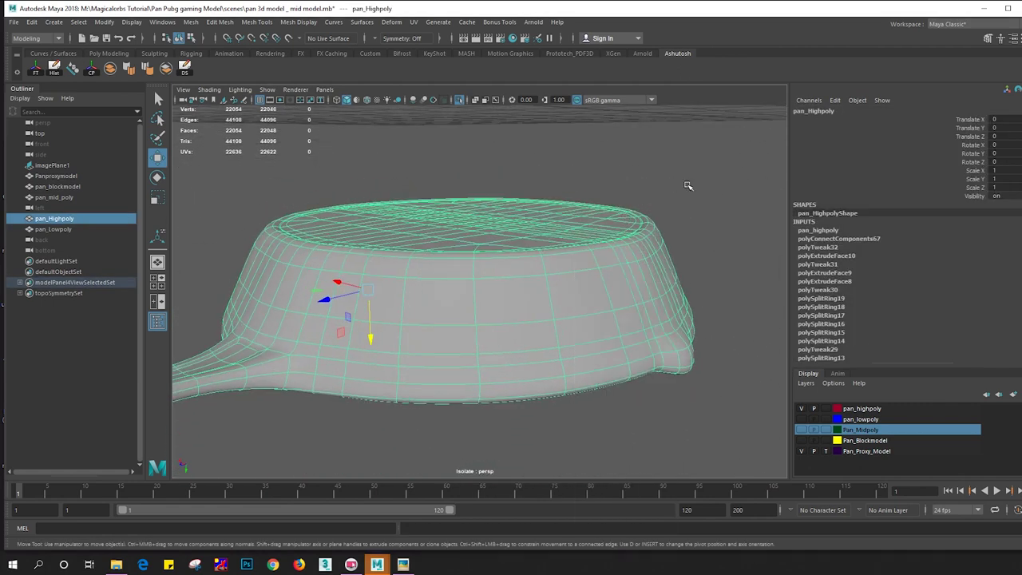
pyautogui.click(693, 247)
pyautogui.keyDown('alt'); pyautogui.moveTo(693, 246); pyautogui.dragTo(721, 265); pyautogui.keyUp('alt')
pyautogui.click(634, 245)
pyautogui.keyDown('alt'); pyautogui.moveTo(634, 244); pyautogui.dragTo(589, 284); pyautogui.keyUp('alt')
pyautogui.scroll(2, 590, 284)
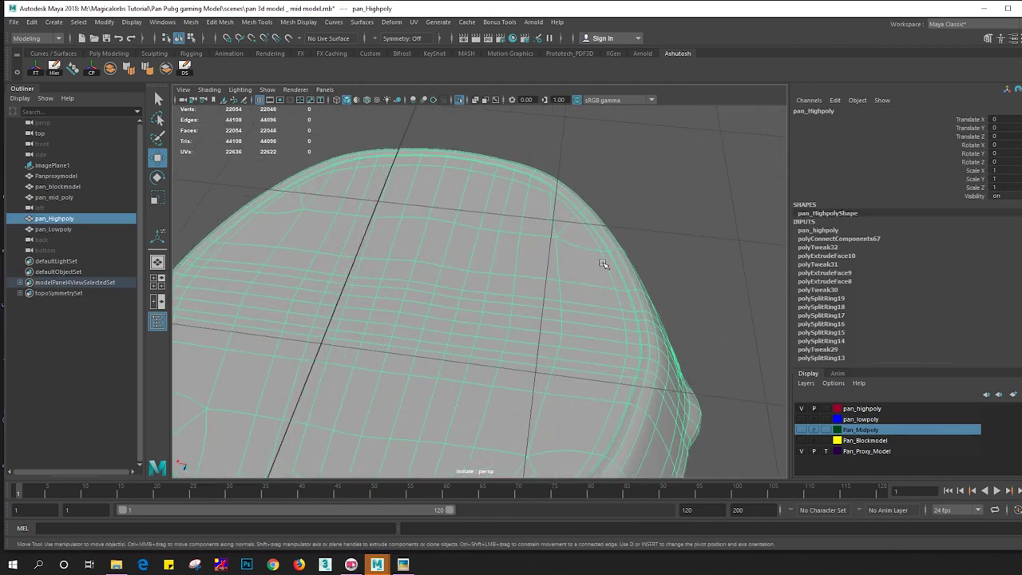
# Select the surplus edge loop near the base rim and delete it
pyautogui.moveTo(603, 264)
pyautogui.mouseDown(button='right')
pyautogui.moveTo(604, 236)
pyautogui.moveTo(615, 244)
pyautogui.mouseUp(button='right')
pyautogui.doubleClick(605, 265)
pyautogui.click(615, 287)
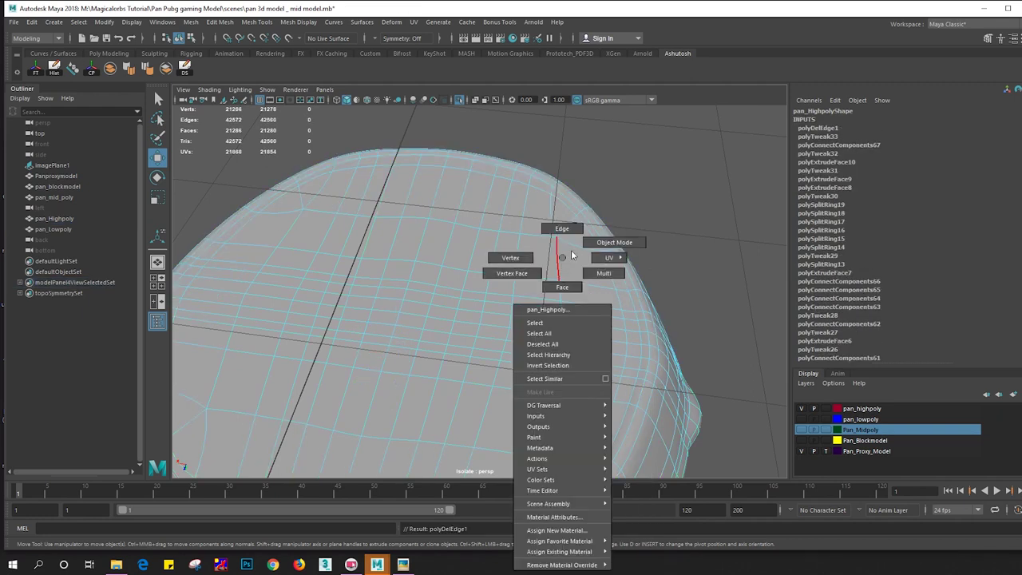
pyautogui.moveTo(659, 247)
pyautogui.keyDown('alt'); pyautogui.mouseDown()
pyautogui.moveTo(600, 237)
pyautogui.moveTo(543, 269)
pyautogui.moveTo(639, 257)
pyautogui.mouseUp(); pyautogui.keyUp('alt')
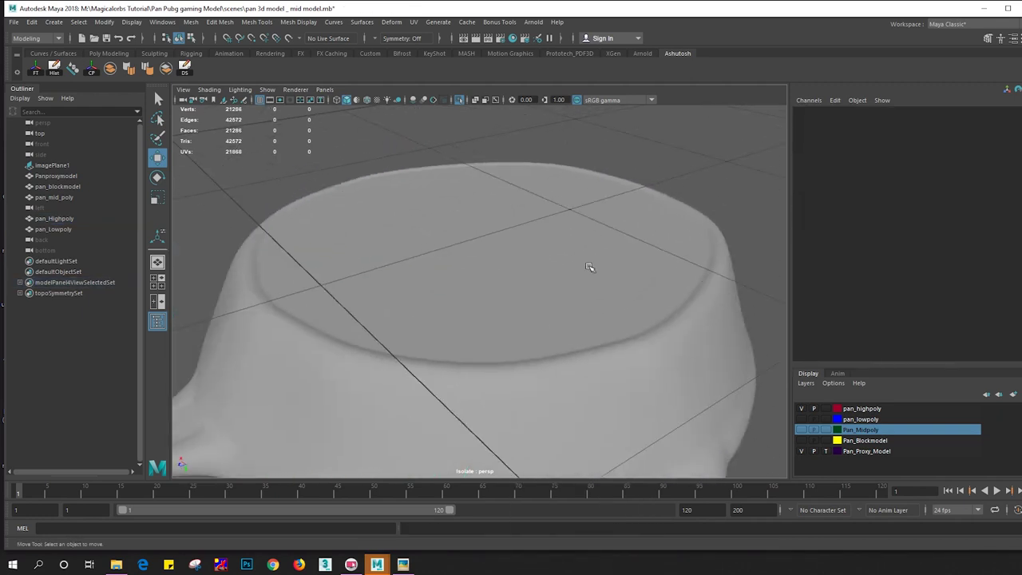
pyautogui.click(591, 269)
pyautogui.moveTo(679, 244)
pyautogui.mouseDown(button='right')
pyautogui.moveTo(681, 272)
pyautogui.moveTo(704, 265)
pyautogui.mouseUp(button='right')
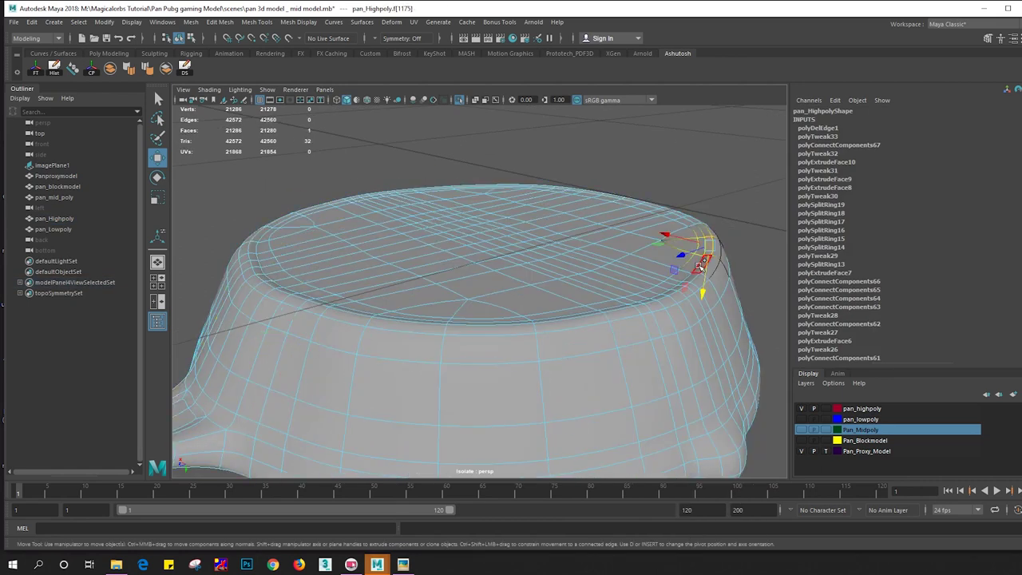
# Extrude the ring of rim faces upward with Local Translate Z 0.015
pyautogui.doubleClick(700, 266)
pyautogui.hotkey('ctrl', 'e')
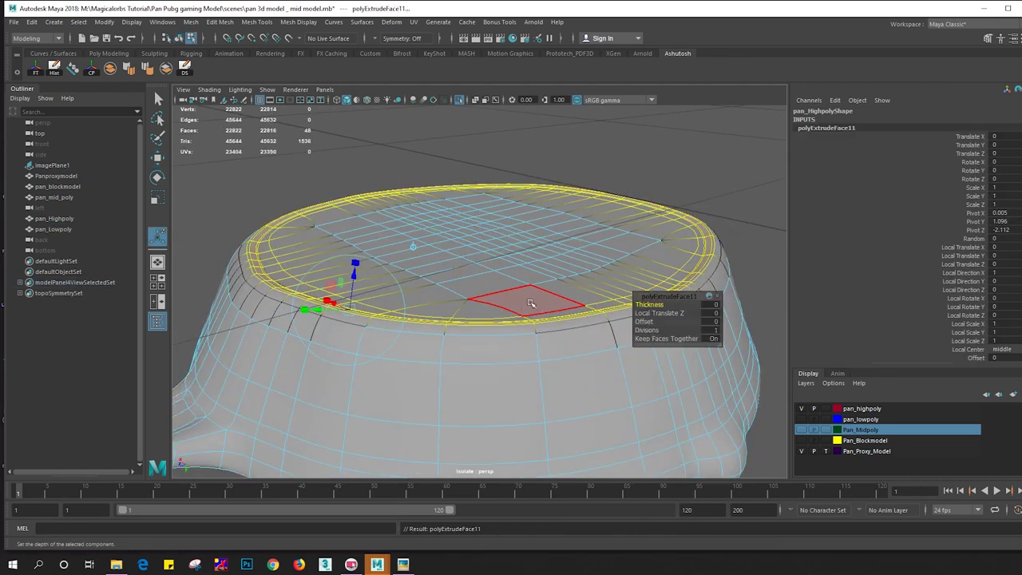
pyautogui.moveTo(359, 293); pyautogui.dragTo(356, 281)
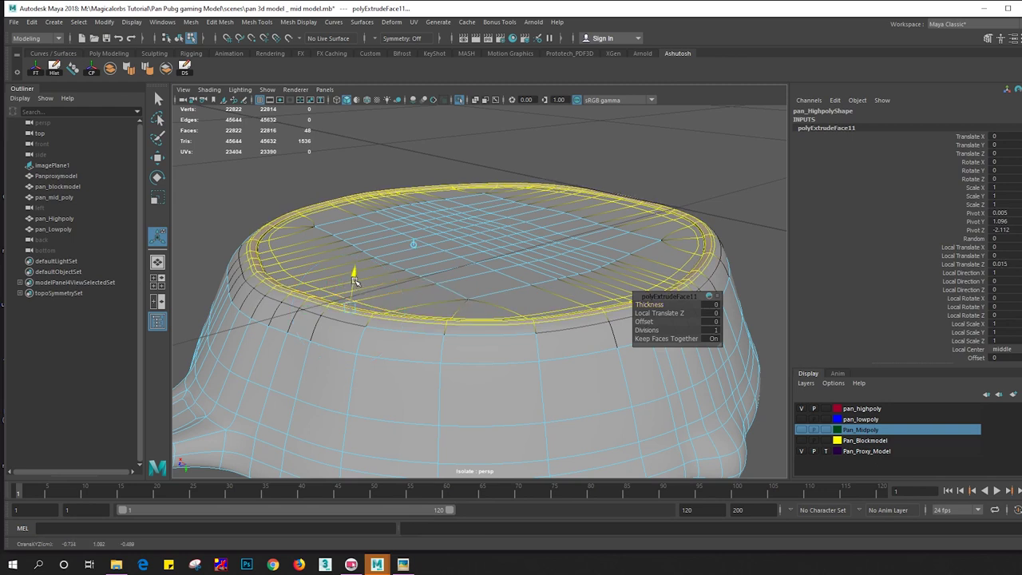
# Collapse the leftover rim edge loop with Merge/Collapse Edges > Collapse Edge
pyautogui.moveTo(264, 249); pyautogui.dragTo(253, 241, button='right')
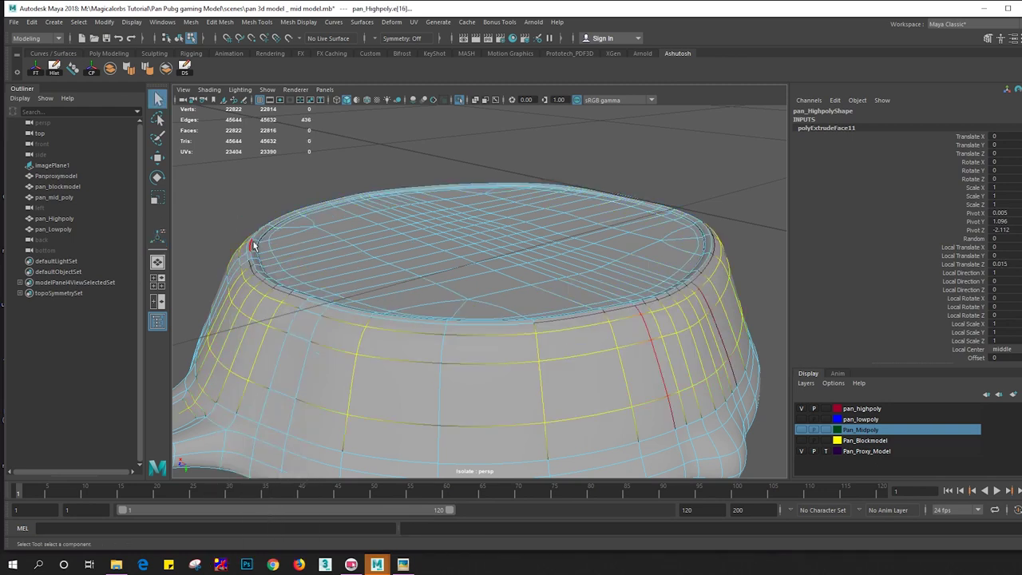
pyautogui.click(253, 239)
pyautogui.doubleClick(252, 247)
pyautogui.keyDown('shift'); pyautogui.rightClick(253, 250); pyautogui.keyUp('shift')
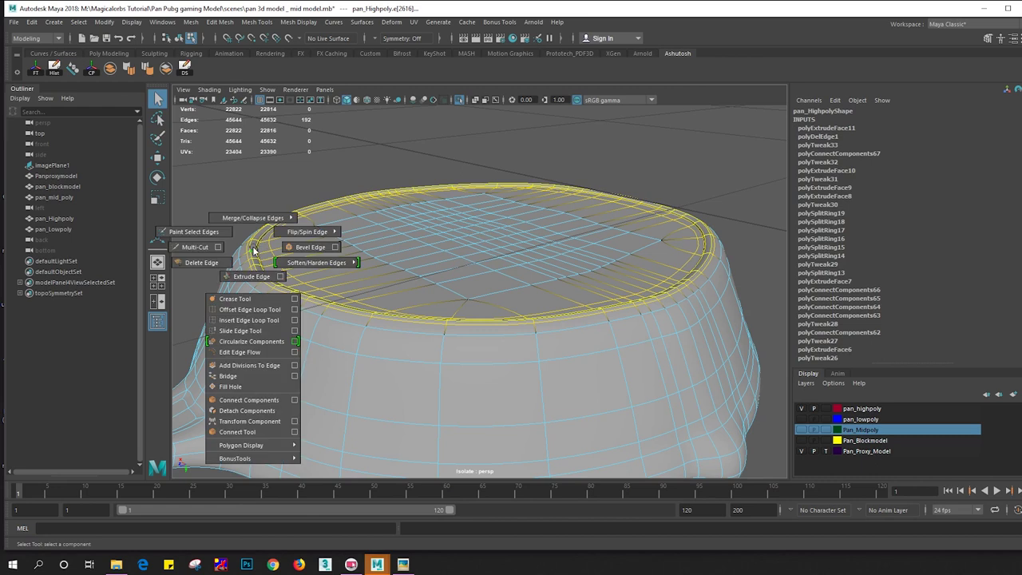
pyautogui.moveTo(253, 251)
pyautogui.keyDown('shift'); pyautogui.mouseDown(button='right')
pyautogui.moveTo(253, 211)
pyautogui.moveTo(303, 207)
pyautogui.moveTo(304, 220)
pyautogui.mouseUp(button='right'); pyautogui.keyUp('shift')
pyautogui.keyDown('alt'); pyautogui.moveTo(304, 219); pyautogui.dragTo(416, 281); pyautogui.keyUp('alt')
# Orbit and zoom around the pan to check the result, then pick a face at the handle junction
pyautogui.keyDown('alt'); pyautogui.moveTo(416, 281); pyautogui.dragTo(322, 270, button='right'); pyautogui.keyUp('alt')
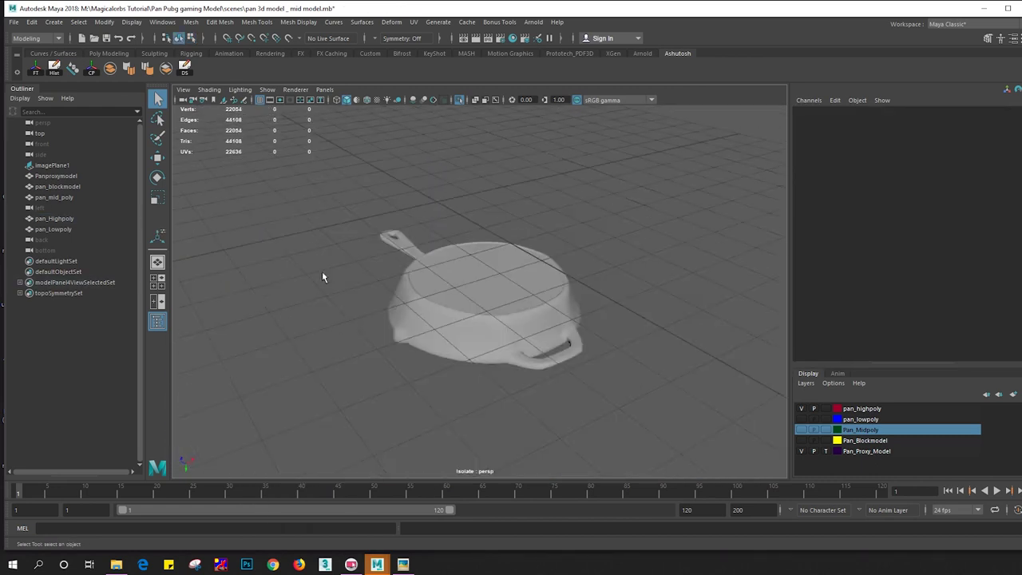
pyautogui.moveTo(322, 271)
pyautogui.keyDown('alt'); pyautogui.mouseDown()
pyautogui.moveTo(495, 388)
pyautogui.moveTo(300, 335)
pyautogui.mouseUp(); pyautogui.keyUp('alt')
pyautogui.keyDown('alt'); pyautogui.moveTo(301, 335); pyautogui.dragTo(492, 269, button='right'); pyautogui.keyUp('alt')
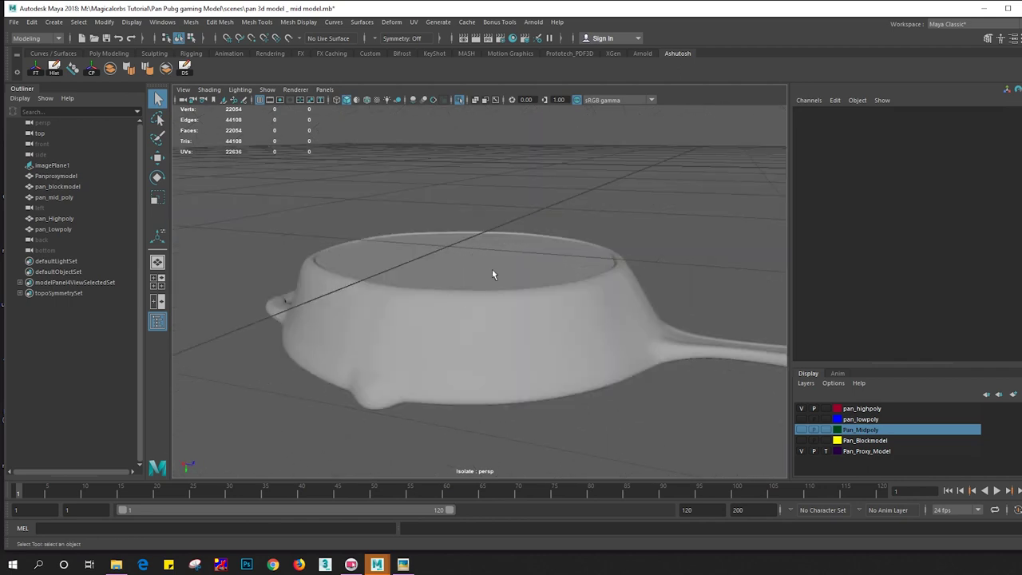
pyautogui.moveTo(492, 269)
pyautogui.keyDown('alt'); pyautogui.mouseDown()
pyautogui.moveTo(466, 368)
pyautogui.moveTo(365, 326)
pyautogui.mouseUp(); pyautogui.keyUp('alt')
pyautogui.click(527, 300)
pyautogui.keyDown('alt'); pyautogui.moveTo(526, 298); pyautogui.dragTo(471, 287); pyautogui.keyUp('alt')
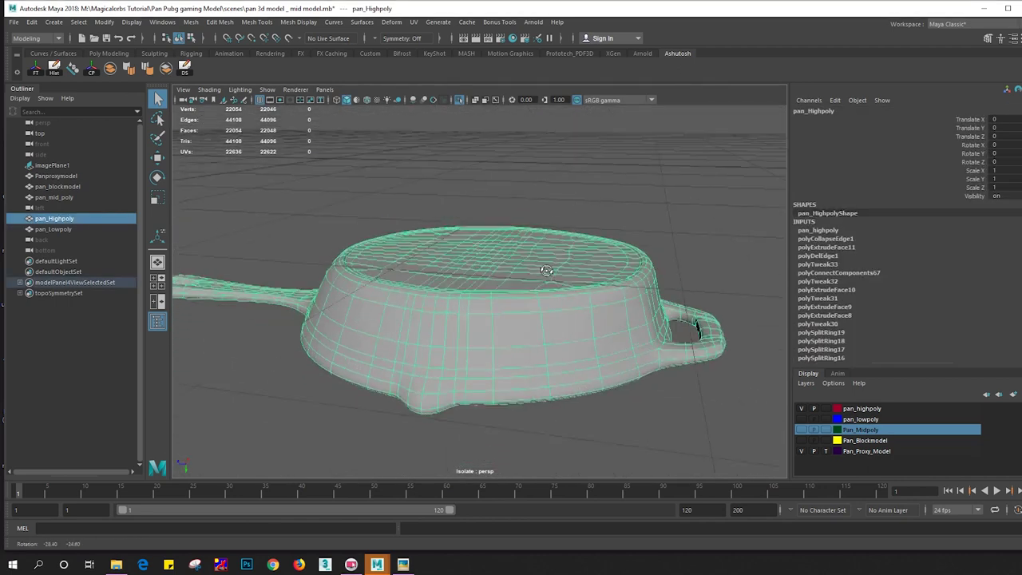
pyautogui.moveTo(397, 241)
pyautogui.keyDown('alt'); pyautogui.mouseDown()
pyautogui.moveTo(410, 280)
pyautogui.moveTo(458, 238)
pyautogui.moveTo(367, 290)
pyautogui.moveTo(388, 221)
pyautogui.mouseUp(); pyautogui.keyUp('alt')
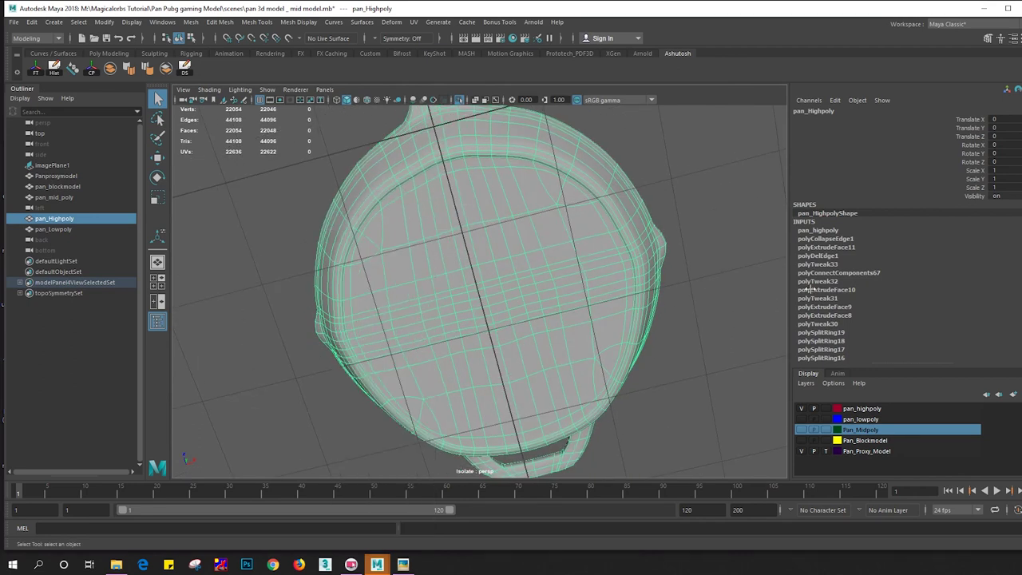
pyautogui.click(697, 204)
pyautogui.moveTo(697, 204)
pyautogui.keyDown('alt'); pyautogui.mouseDown()
pyautogui.moveTo(548, 334)
pyautogui.moveTo(616, 363)
pyautogui.moveTo(576, 336)
pyautogui.moveTo(581, 315)
pyautogui.moveTo(614, 358)
pyautogui.moveTo(598, 373)
pyautogui.moveTo(593, 251)
pyautogui.moveTo(612, 221)
pyautogui.moveTo(600, 240)
pyautogui.mouseUp(); pyautogui.keyUp('alt')
pyautogui.moveTo(600, 239)
pyautogui.keyDown('alt'); pyautogui.mouseDown(button='right')
pyautogui.moveTo(548, 312)
pyautogui.moveTo(569, 268)
pyautogui.mouseUp(button='right'); pyautogui.keyUp('alt')
pyautogui.click(565, 272)
pyautogui.scroll(3, 571, 264)
pyautogui.click(578, 235)
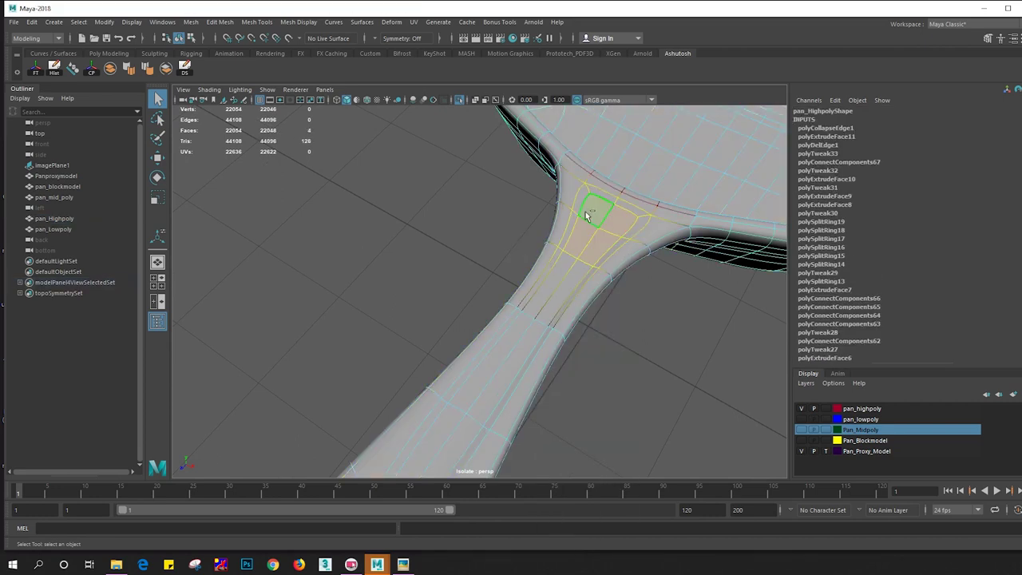
# Extrude the faces on top of the handle near the bowl and preview the pan smoothed
pyautogui.scroll(-3, 595, 240)
pyautogui.scroll(-3, 595, 232)
pyautogui.moveTo(595, 228)
pyautogui.keyDown('alt'); pyautogui.mouseDown()
pyautogui.moveTo(557, 297)
pyautogui.moveTo(499, 328)
pyautogui.mouseUp(); pyautogui.keyUp('alt')
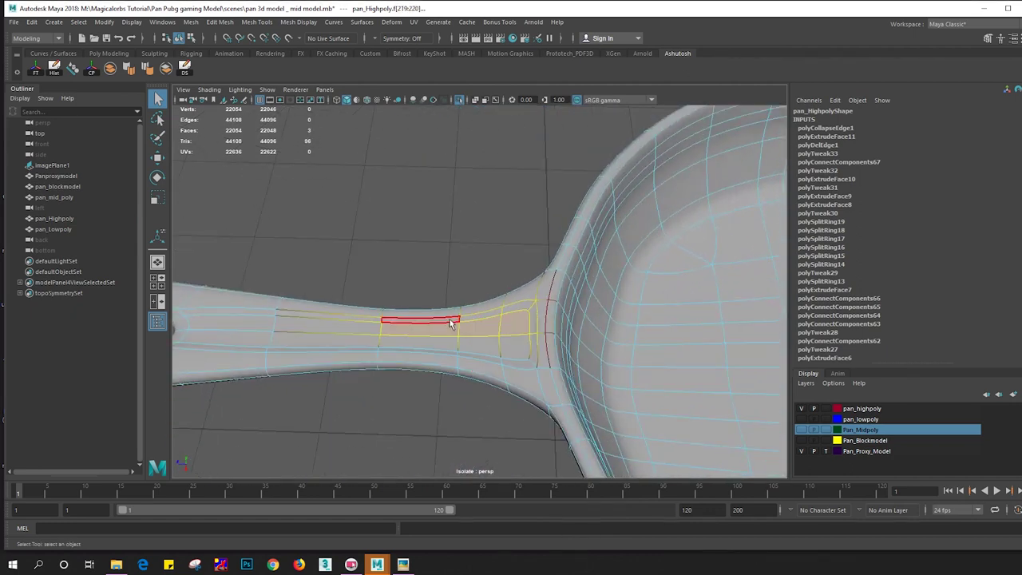
pyautogui.click(390, 328)
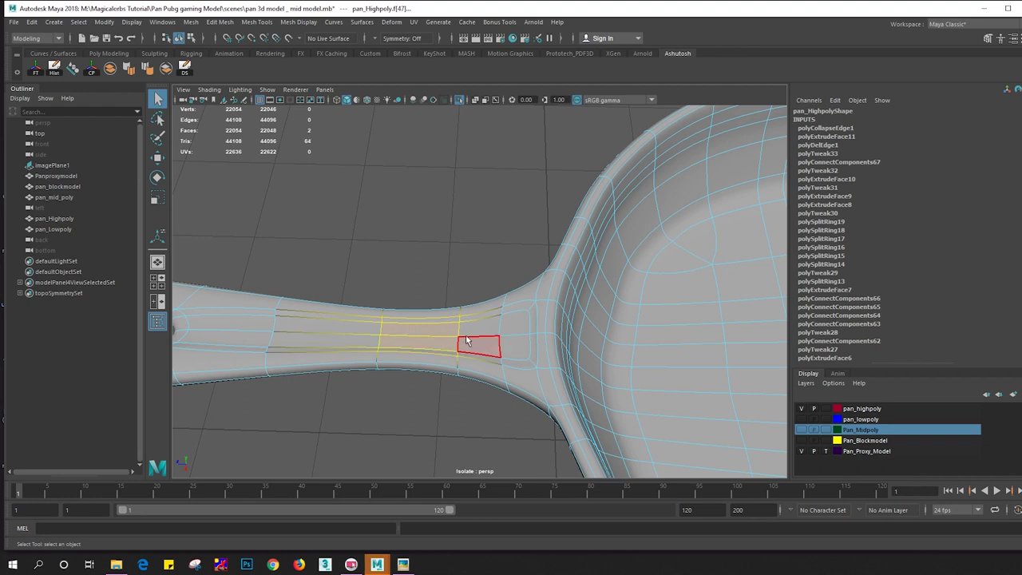
pyautogui.moveTo(467, 341)
pyautogui.keyDown('alt'); pyautogui.mouseDown()
pyautogui.moveTo(444, 332)
pyautogui.moveTo(446, 250)
pyautogui.mouseUp(); pyautogui.keyUp('alt')
pyautogui.hotkey('ctrl', 'e')
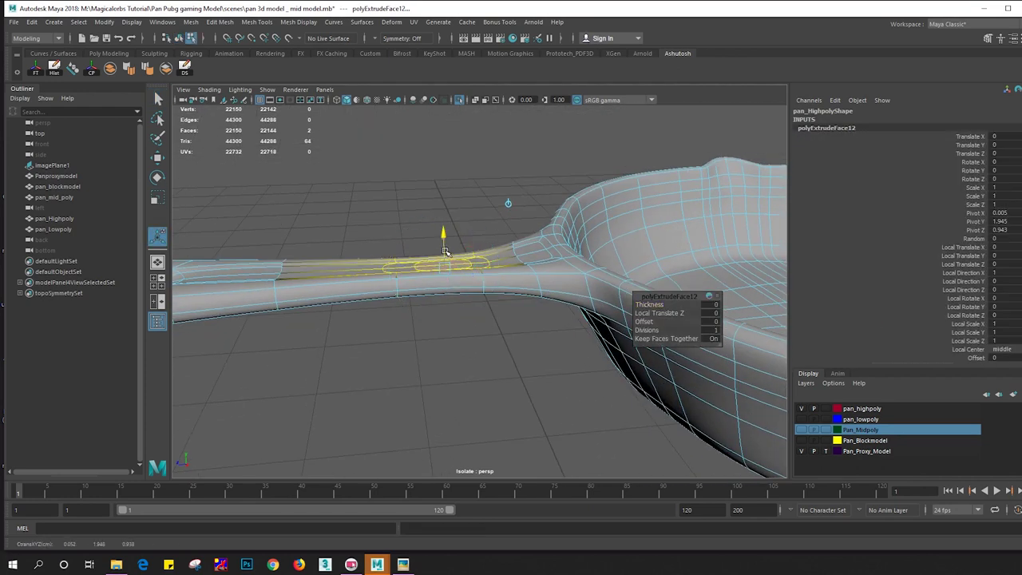
pyautogui.click(468, 210)
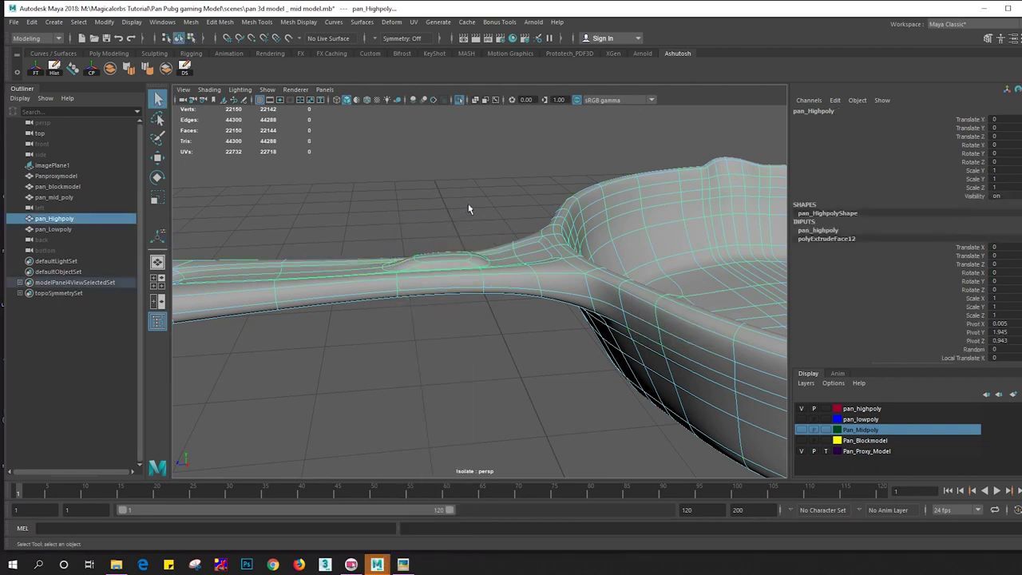
pyautogui.press('3')
pyautogui.moveTo(468, 210)
pyautogui.keyDown('alt'); pyautogui.mouseDown()
pyautogui.moveTo(487, 278)
pyautogui.moveTo(354, 282)
pyautogui.moveTo(488, 244)
pyautogui.moveTo(471, 290)
pyautogui.mouseUp(); pyautogui.keyUp('alt')
# Delete an edge loop across the handle, then undo the deletion and reselect the high-poly pan
pyautogui.click(551, 230)
pyautogui.moveTo(489, 207); pyautogui.dragTo(495, 183, button='right')
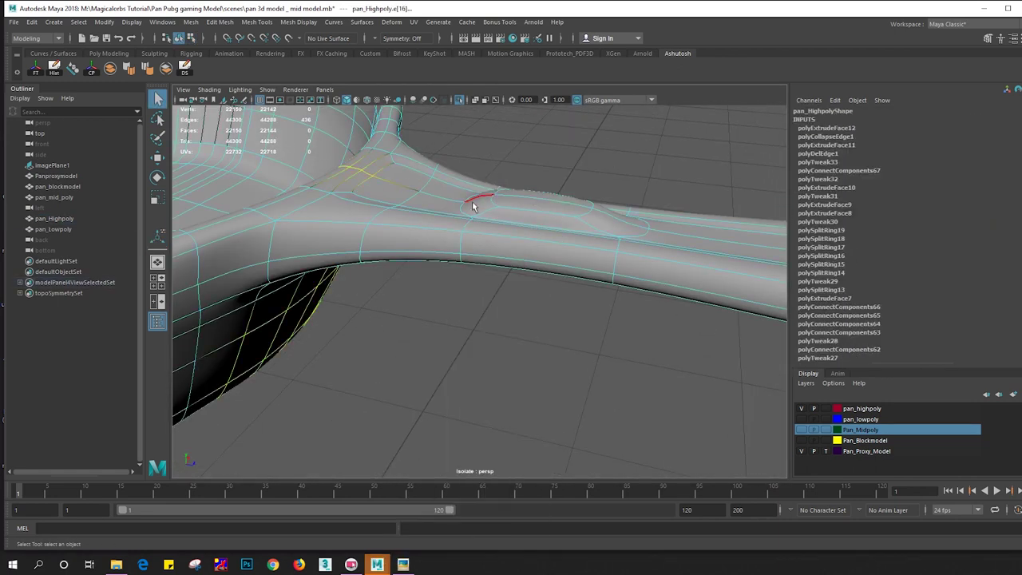
pyautogui.keyDown('alt'); pyautogui.moveTo(474, 206); pyautogui.dragTo(468, 194); pyautogui.keyUp('alt')
pyautogui.doubleClick(468, 194)
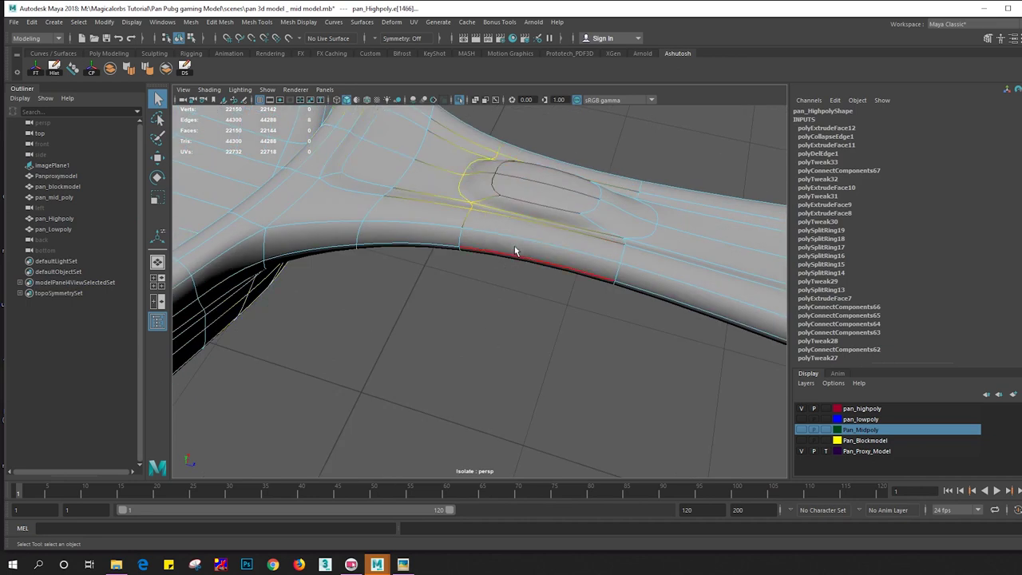
pyautogui.press('Delete')
pyautogui.moveTo(599, 229)
pyautogui.keyDown('alt'); pyautogui.mouseDown()
pyautogui.moveTo(532, 210)
pyautogui.moveTo(554, 212)
pyautogui.mouseUp(); pyautogui.keyUp('alt')
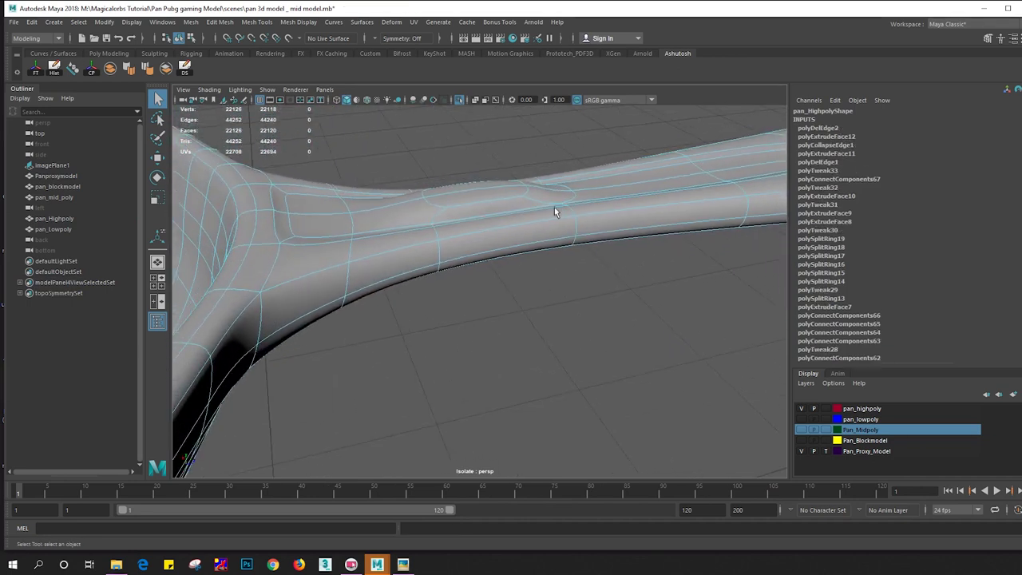
pyautogui.moveTo(435, 222)
pyautogui.keyDown('alt'); pyautogui.mouseDown()
pyautogui.moveTo(676, 252)
pyautogui.moveTo(626, 271)
pyautogui.mouseUp(); pyautogui.keyUp('alt')
pyautogui.moveTo(491, 245); pyautogui.dragTo(572, 227, button='right')
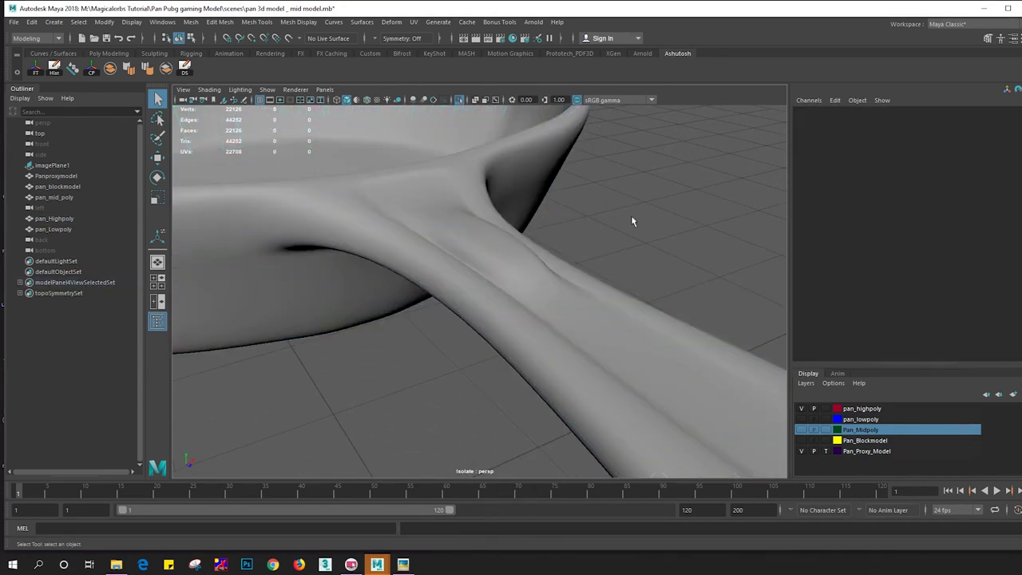
pyautogui.keyDown('alt'); pyautogui.moveTo(631, 215); pyautogui.dragTo(685, 303); pyautogui.keyUp('alt')
pyautogui.hotkey('ctrl', 'z')
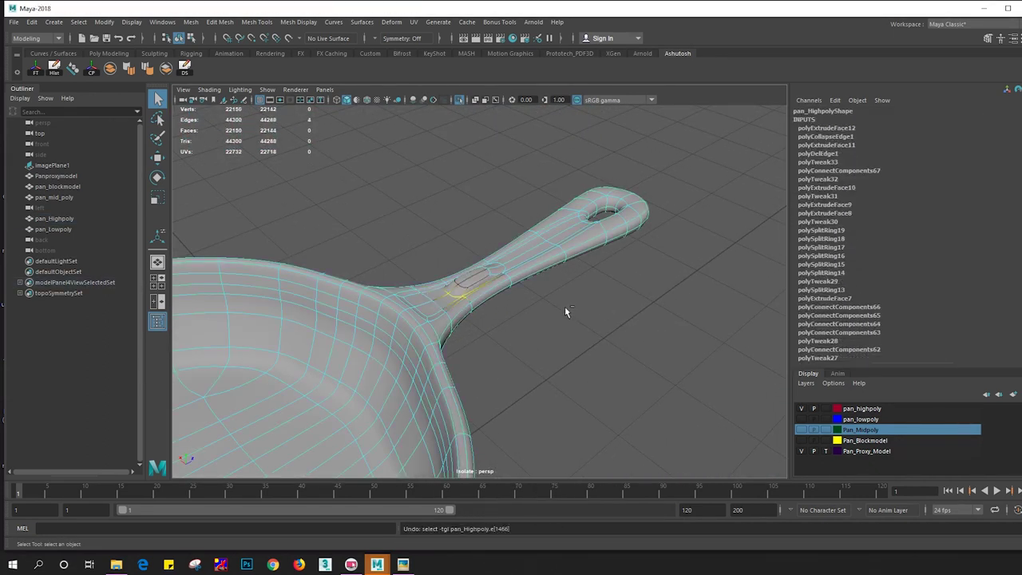
pyautogui.click(564, 306)
pyautogui.hotkey('ctrl', 'z')
pyautogui.hotkey('ctrl', 'z')
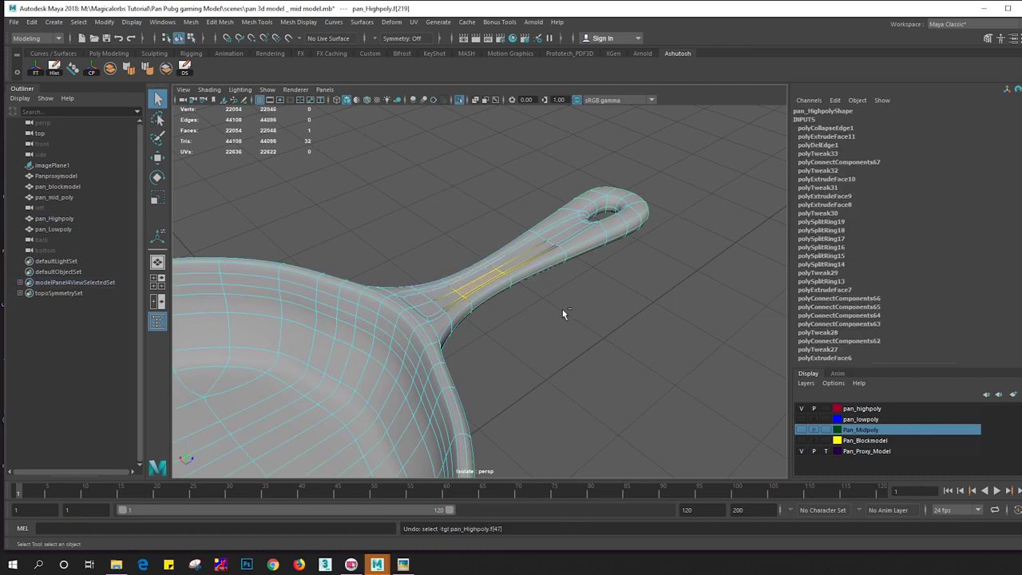
# Extrude the four faces where the handle joins the pan bowl
pyautogui.moveTo(563, 312)
pyautogui.keyDown('alt'); pyautogui.mouseDown()
pyautogui.moveTo(480, 326)
pyautogui.moveTo(447, 299)
pyautogui.moveTo(478, 312)
pyautogui.moveTo(488, 299)
pyautogui.mouseUp(); pyautogui.keyUp('alt')
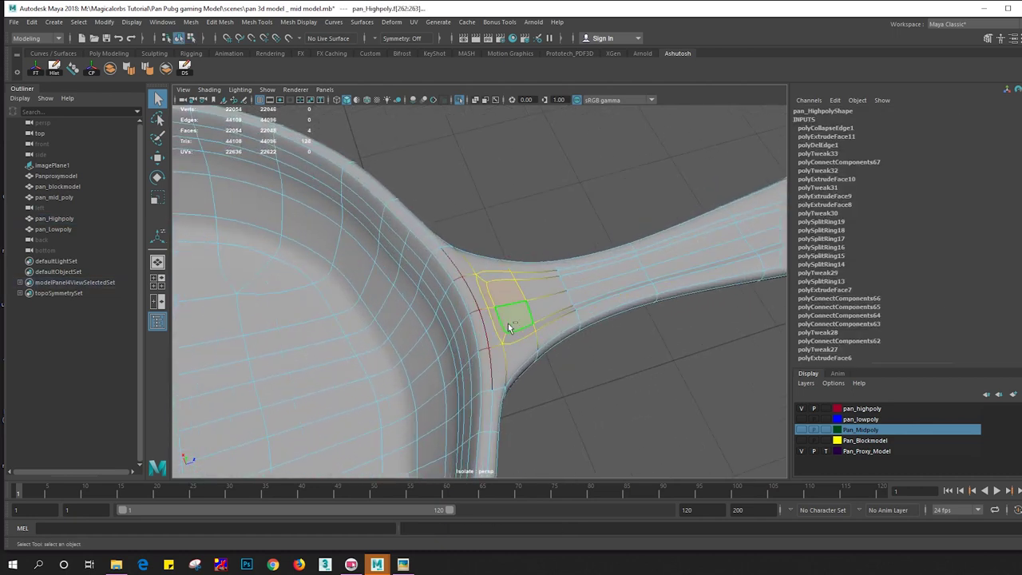
pyautogui.hotkey('ctrl', 'e')
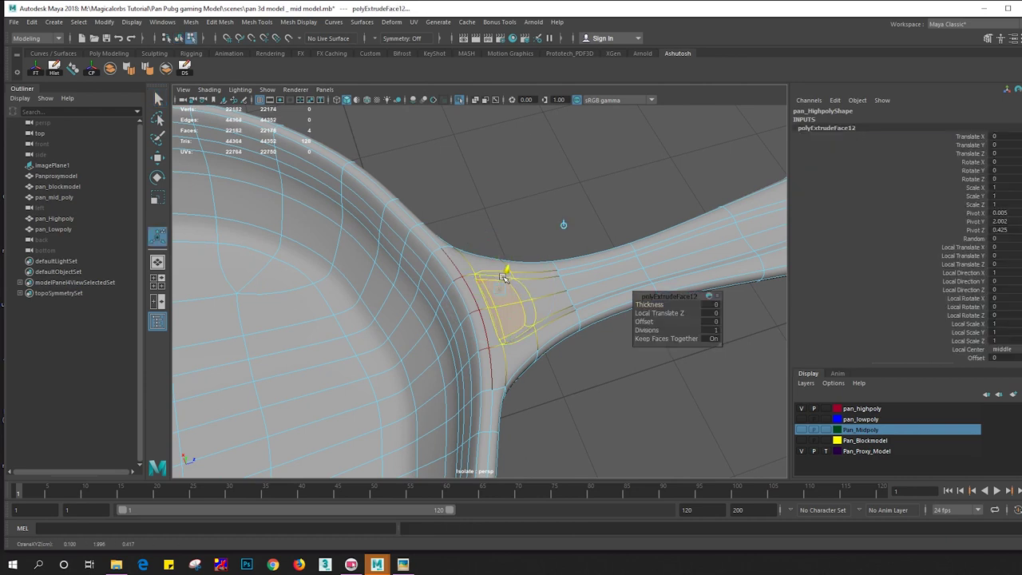
pyautogui.keyDown('alt'); pyautogui.moveTo(504, 278); pyautogui.dragTo(488, 249); pyautogui.keyUp('alt')
pyautogui.moveTo(486, 246); pyautogui.dragTo(467, 231, button='right')
pyautogui.moveTo(480, 239)
pyautogui.keyDown('alt'); pyautogui.mouseDown()
pyautogui.moveTo(611, 274)
pyautogui.moveTo(491, 268)
pyautogui.moveTo(394, 283)
pyautogui.mouseUp(); pyautogui.keyUp('alt')
# Try pushing the extruded junction faces along the handle, then undo the move
pyautogui.click(443, 260)
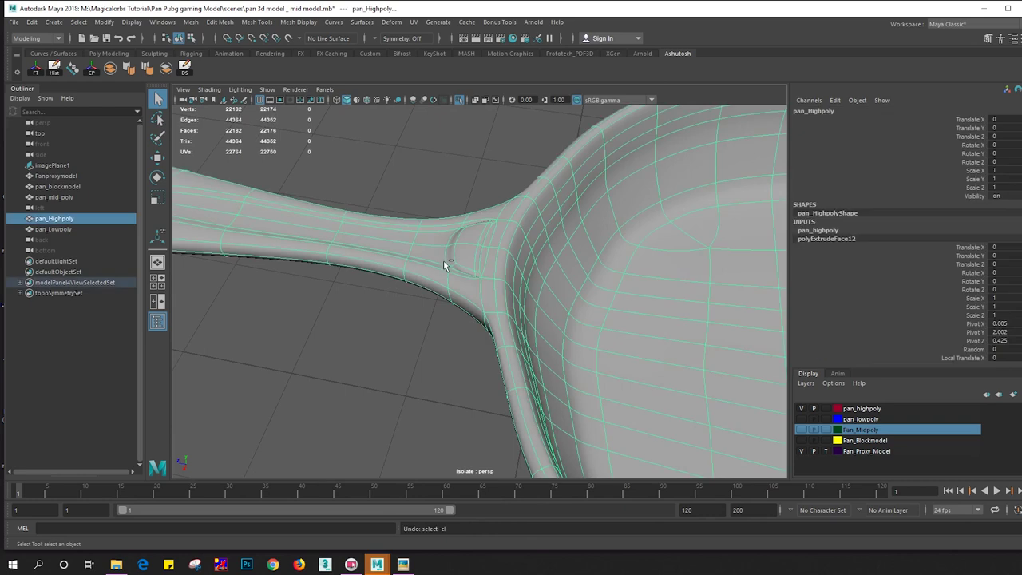
pyautogui.press('F11')
pyautogui.click(475, 257)
pyautogui.press('w')
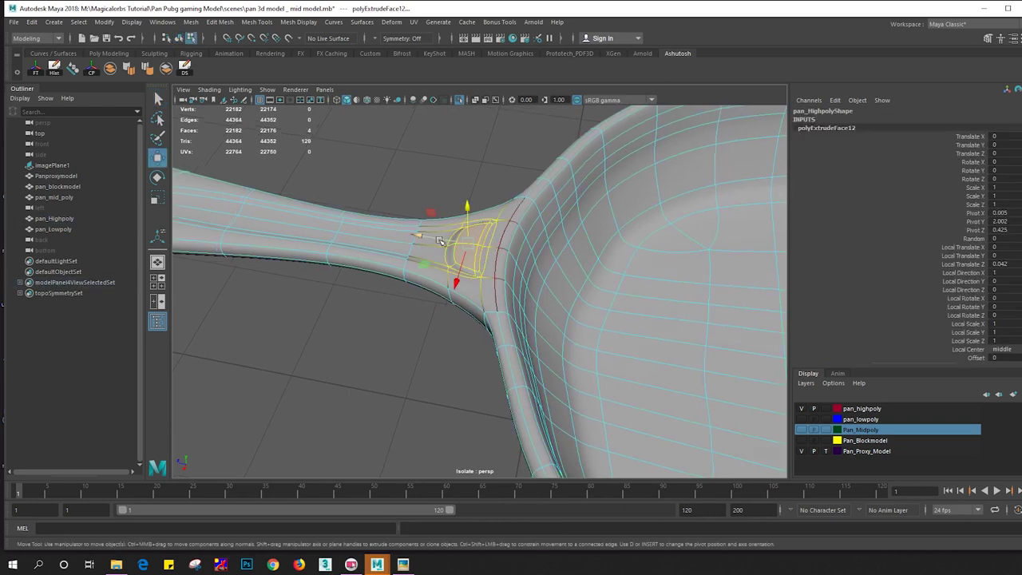
pyautogui.moveTo(439, 241); pyautogui.dragTo(429, 238)
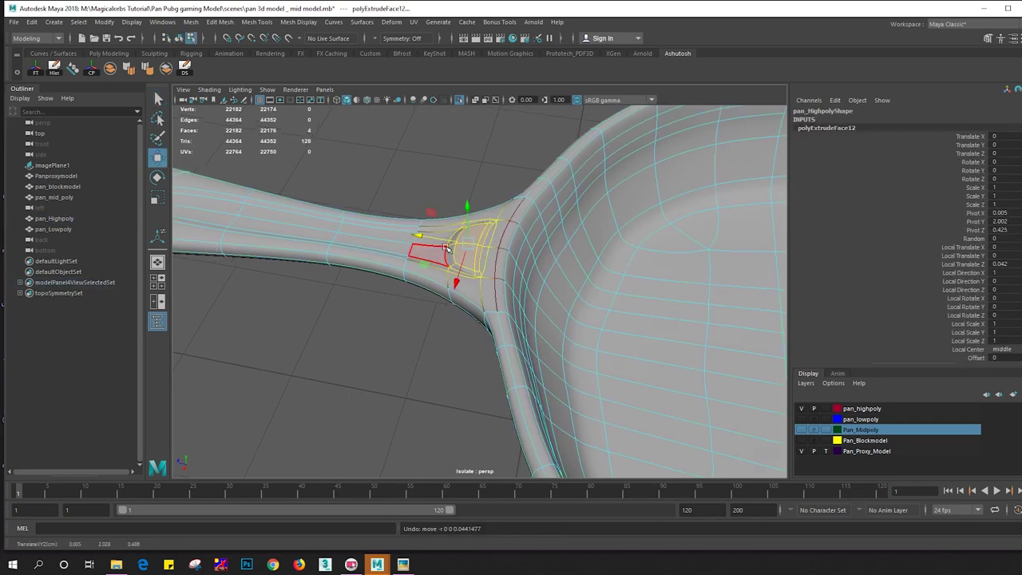
pyautogui.hotkey('ctrl', 'z')
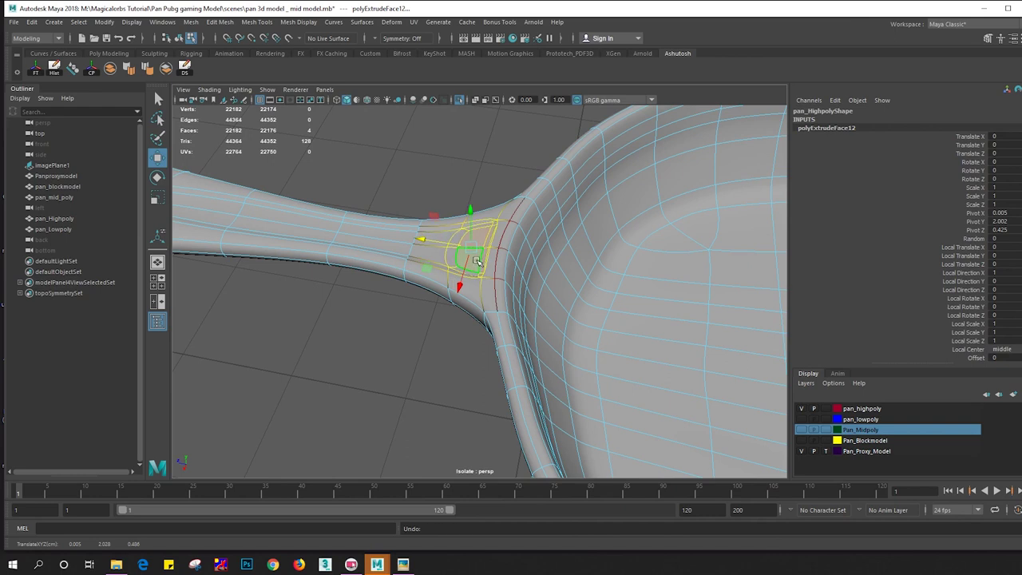
pyautogui.hotkey('ctrl', 'z')
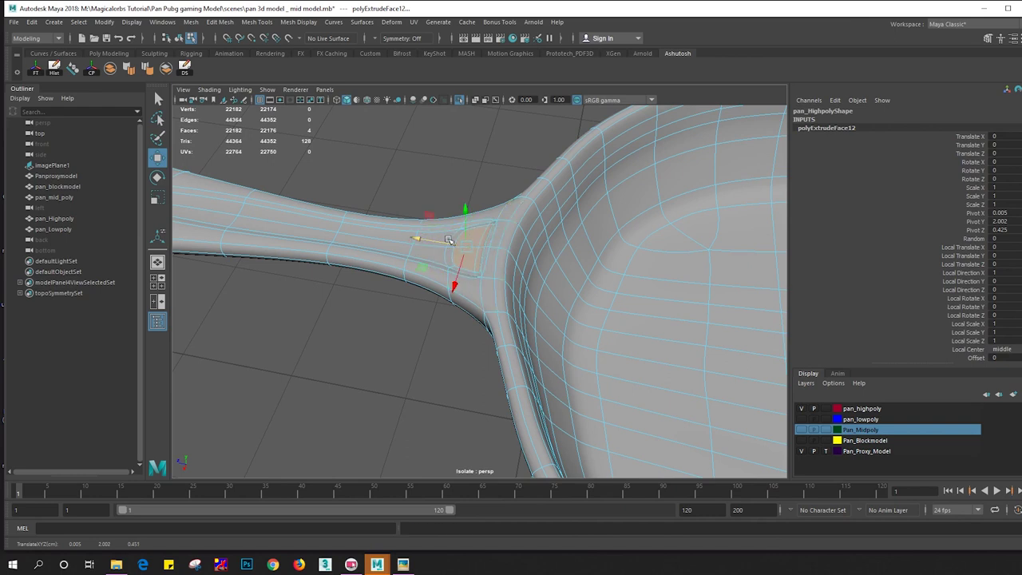
pyautogui.keyDown('alt'); pyautogui.moveTo(447, 241); pyautogui.dragTo(507, 242); pyautogui.keyUp('alt')
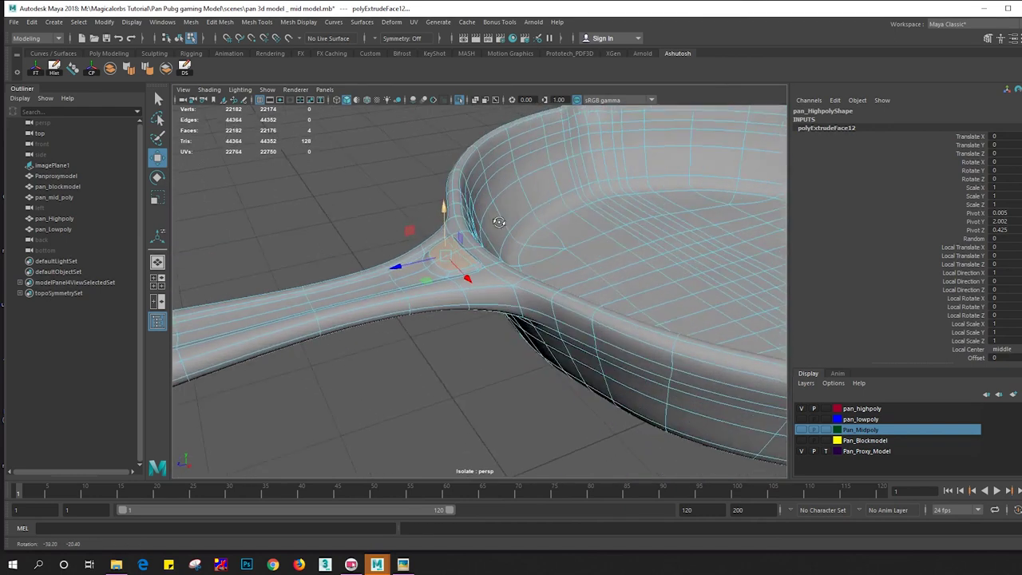
pyautogui.moveTo(434, 272); pyautogui.dragTo(418, 230, button='right')
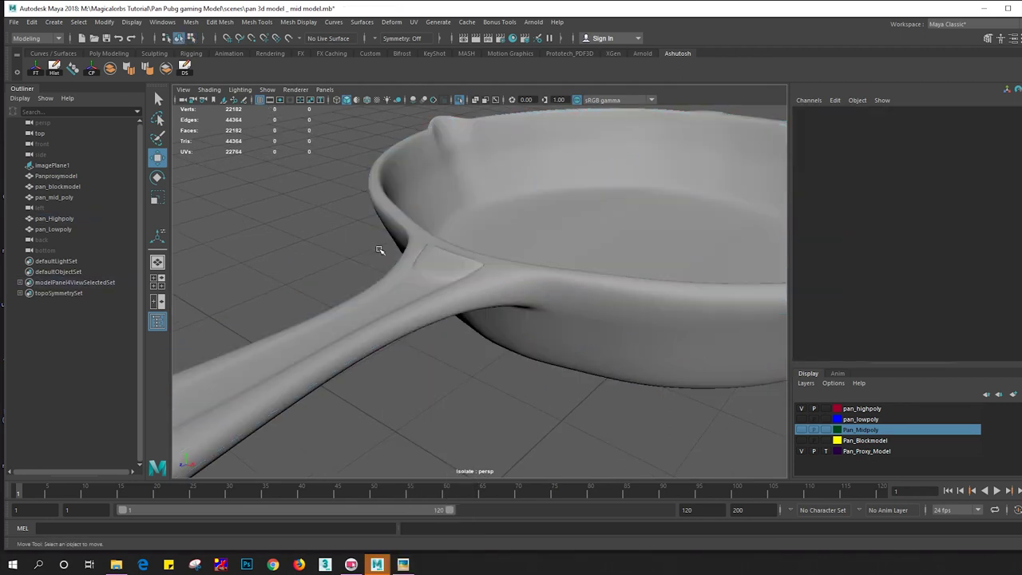
pyautogui.moveTo(381, 247)
pyautogui.keyDown('alt'); pyautogui.mouseDown()
pyautogui.moveTo(479, 240)
pyautogui.moveTo(569, 277)
pyautogui.moveTo(421, 291)
pyautogui.moveTo(491, 312)
pyautogui.mouseUp(); pyautogui.keyUp('alt')
pyautogui.scroll(-5, 568, 277)
pyautogui.scroll(5, 479, 288)
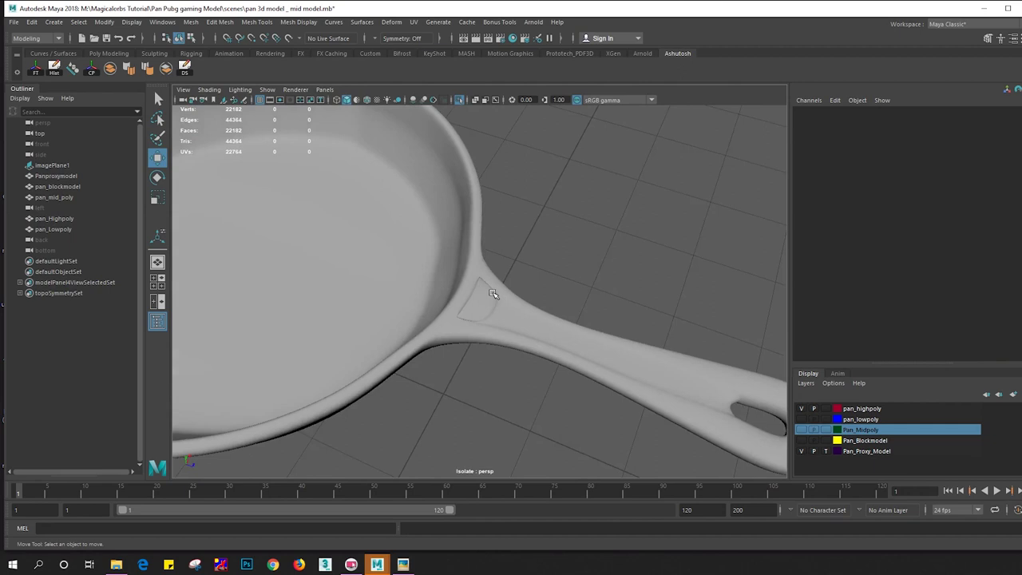
# Delete the first extra edges at the handle-bowl junction
pyautogui.click(491, 312)
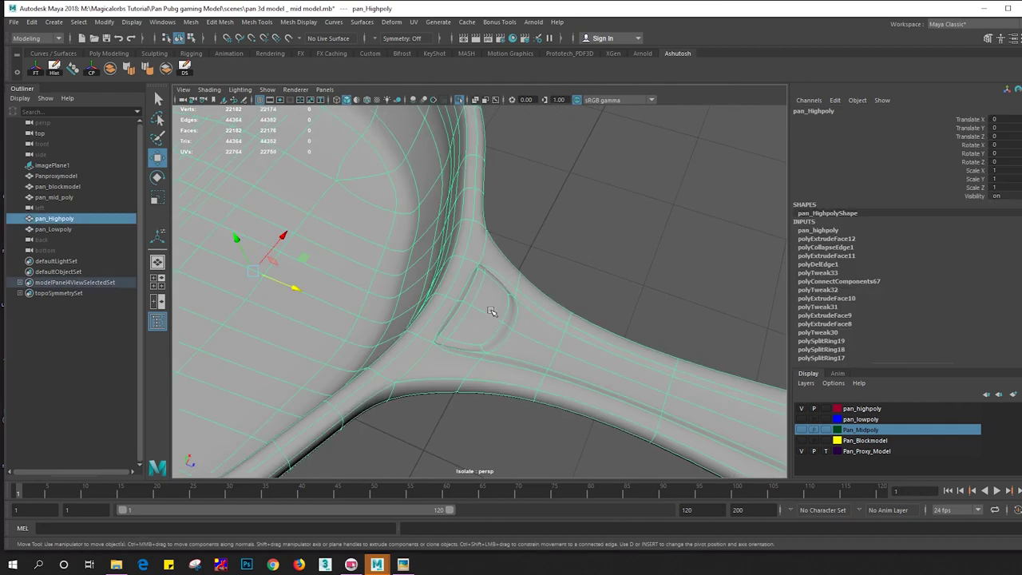
pyautogui.moveTo(487, 258); pyautogui.dragTo(487, 299, button='right')
pyautogui.doubleClick(499, 306)
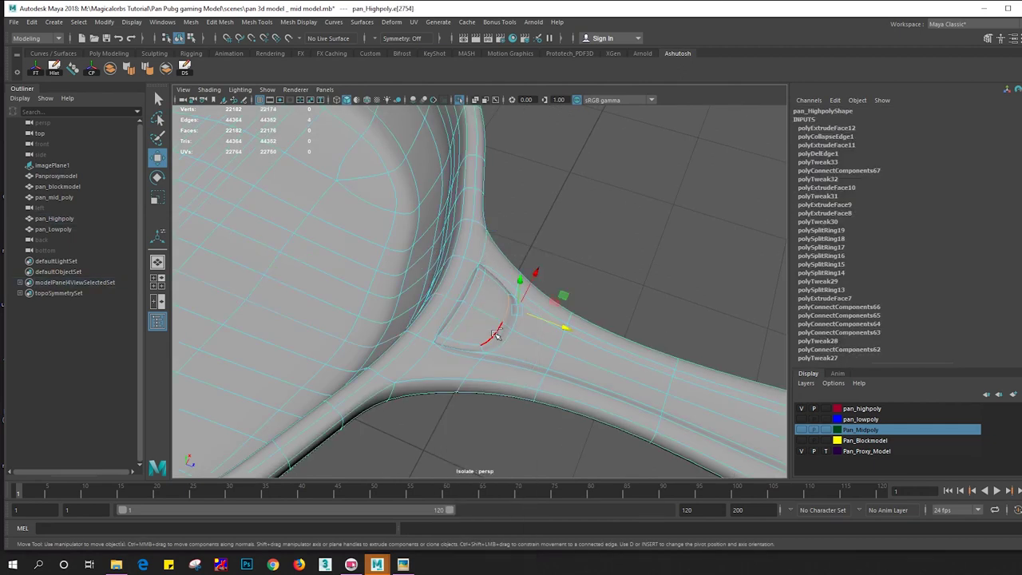
pyautogui.press('Delete')
pyautogui.click(495, 334)
pyautogui.press('Delete')
pyautogui.click(494, 323)
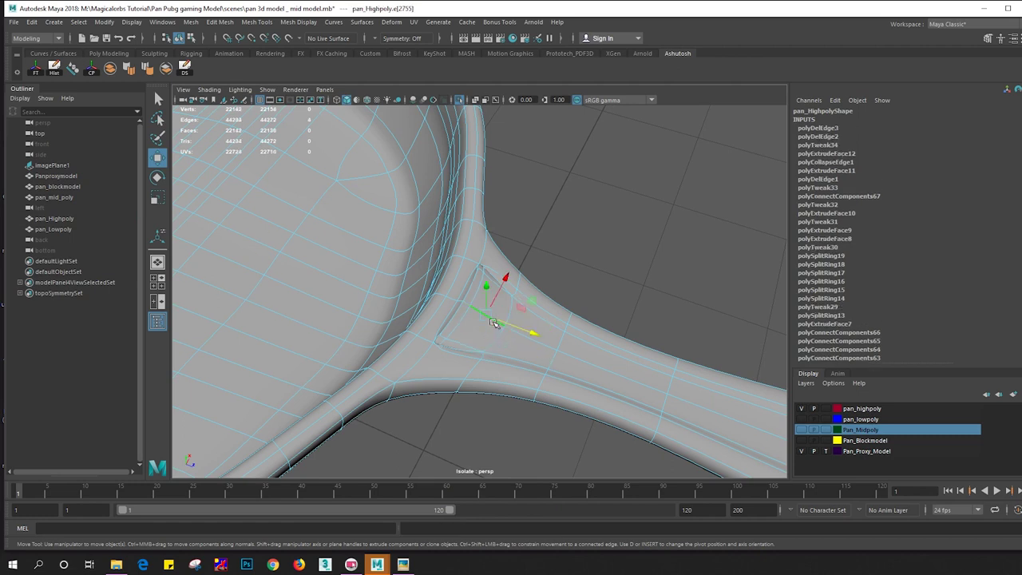
pyautogui.keyDown('alt'); pyautogui.moveTo(493, 323); pyautogui.dragTo(491, 258); pyautogui.keyUp('alt')
# Remove the extra edge loop under the junction with Ctrl+Delete
pyautogui.moveTo(491, 258); pyautogui.dragTo(554, 246, button='right')
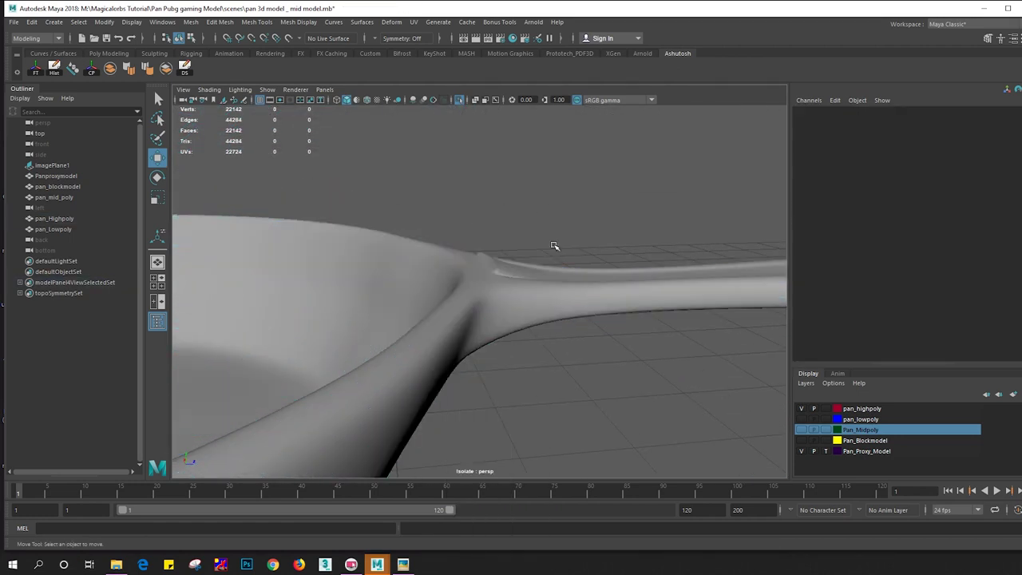
pyautogui.moveTo(554, 246)
pyautogui.keyDown('alt'); pyautogui.mouseDown()
pyautogui.moveTo(518, 258)
pyautogui.moveTo(541, 276)
pyautogui.mouseUp(); pyautogui.keyUp('alt')
pyautogui.click(518, 258)
pyautogui.keyDown('alt'); pyautogui.moveTo(496, 231); pyautogui.dragTo(461, 280); pyautogui.keyUp('alt')
pyautogui.moveTo(461, 280); pyautogui.dragTo(474, 258, button='right')
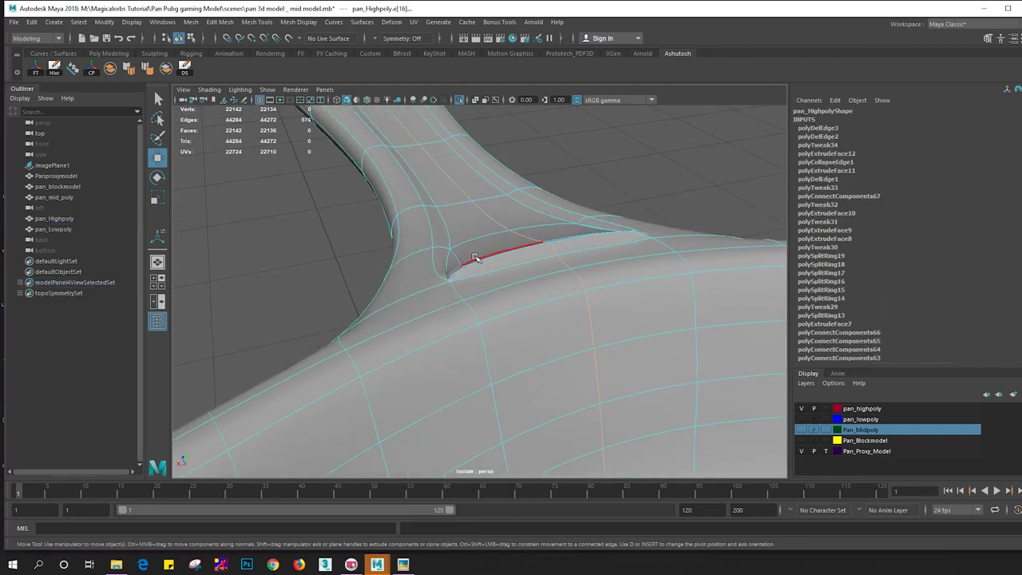
pyautogui.hotkey('ctrl', 'Delete')
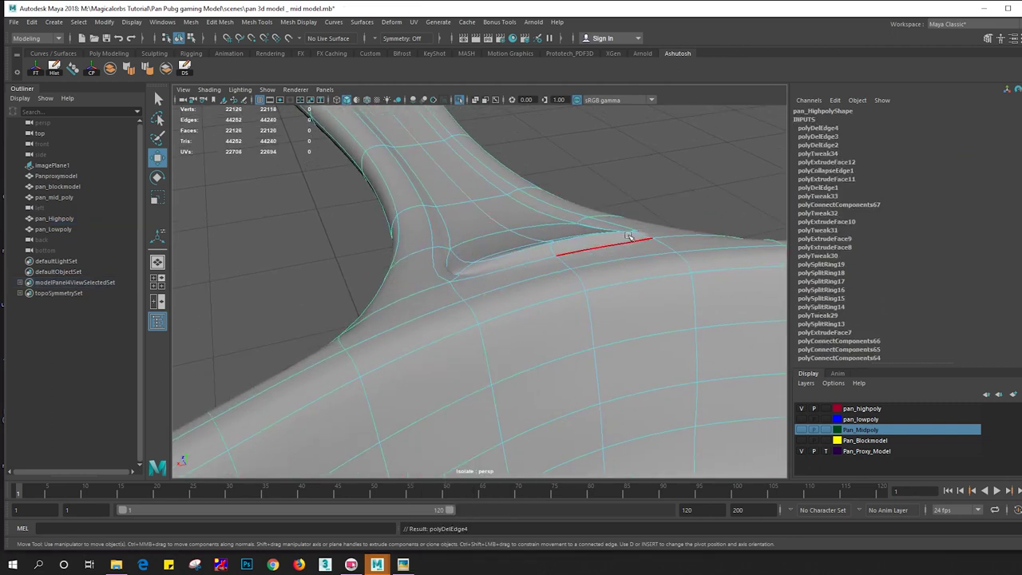
# Frame the whole pan and apply Smooth to preview it
pyautogui.moveTo(495, 262); pyautogui.dragTo(577, 211, button='right')
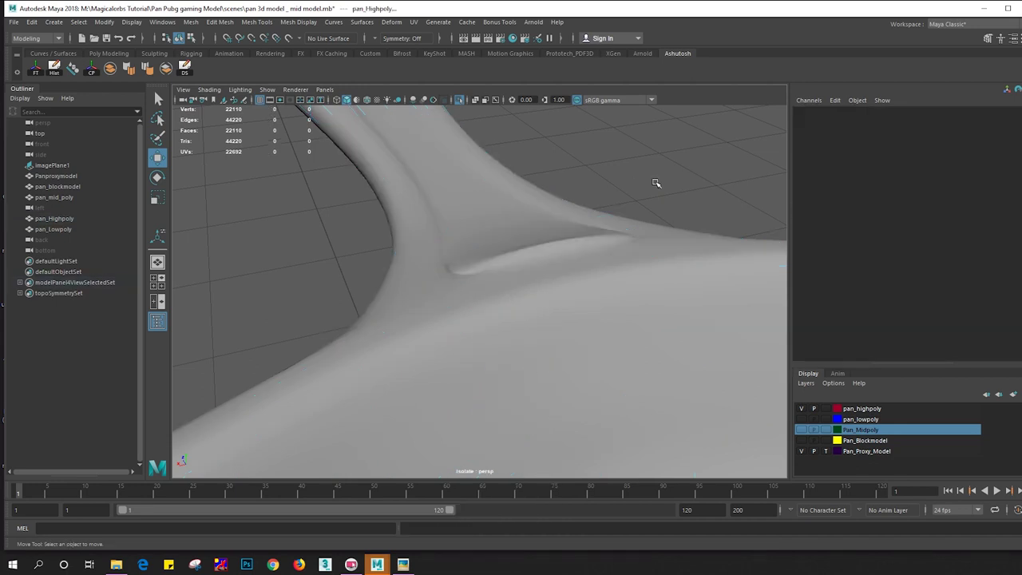
pyautogui.keyDown('alt'); pyautogui.moveTo(658, 183); pyautogui.dragTo(505, 310); pyautogui.keyUp('alt')
pyautogui.keyDown('alt'); pyautogui.moveTo(506, 310); pyautogui.dragTo(426, 309, button='right'); pyautogui.keyUp('alt')
pyautogui.click(411, 301)
pyautogui.press('f')
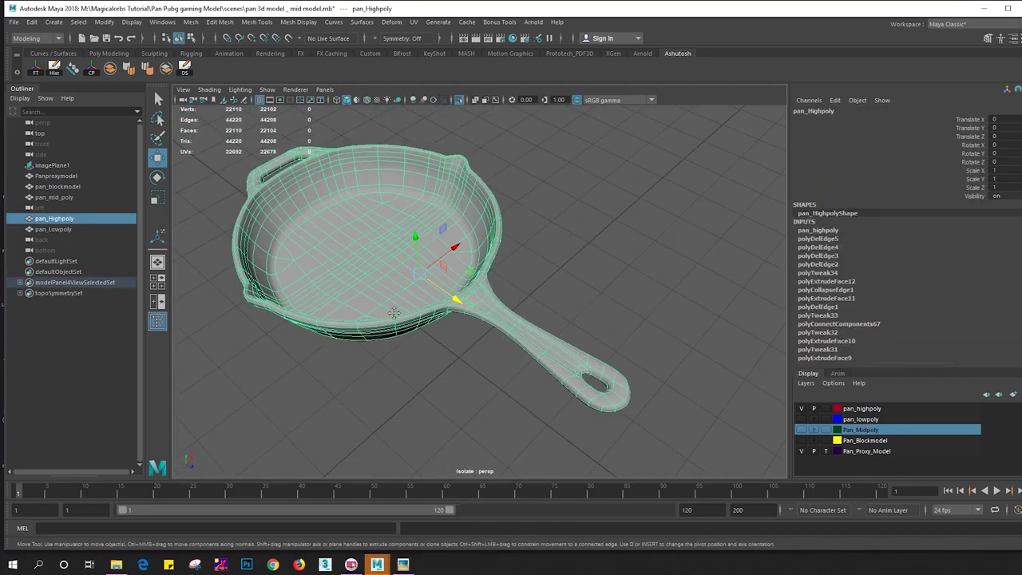
pyautogui.keyDown('alt'); pyautogui.moveTo(394, 314); pyautogui.dragTo(388, 288); pyautogui.keyUp('alt')
pyautogui.keyDown('shift'); pyautogui.moveTo(388, 288); pyautogui.dragTo(349, 324, button='right'); pyautogui.keyUp('shift')
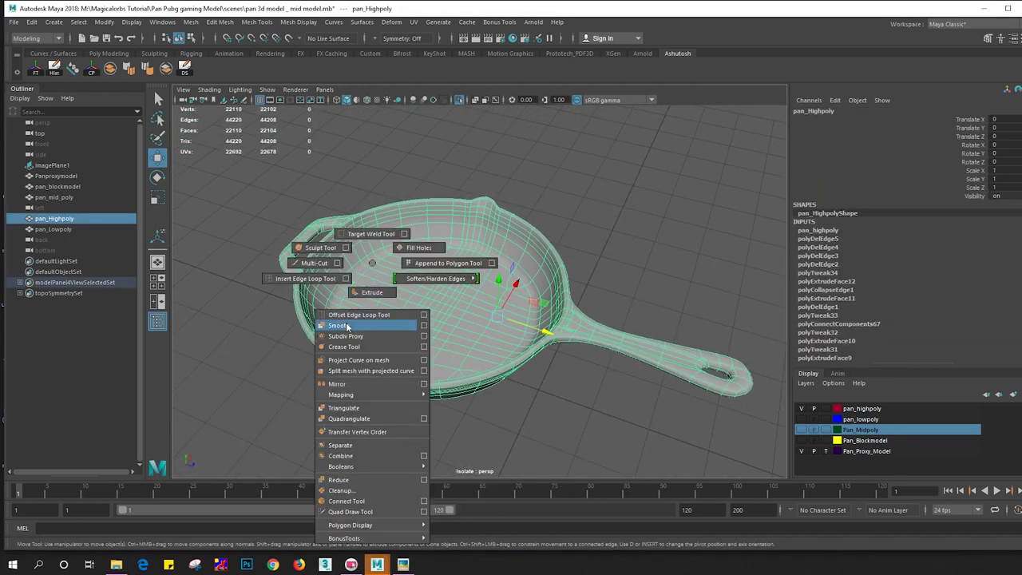
pyautogui.moveTo(415, 264); pyautogui.dragTo(467, 241, button='right')
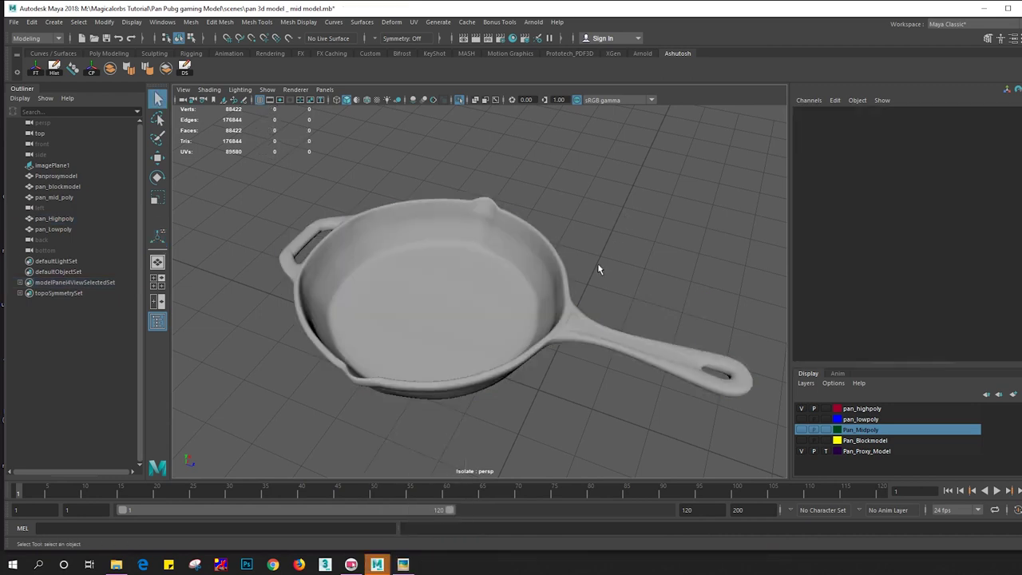
pyautogui.click(512, 288)
# Undo the smoothing and rename the pasted_Pan_Midpoly layer to Pan_Lowpoly
pyautogui.hotkey('ctrl', 'z')
pyautogui.hotkey('ctrl', 'z')
pyautogui.hotkey('ctrl', 'z')
pyautogui.hotkey('ctrl', 'z')
pyautogui.hotkey('ctrl', 'z')
pyautogui.click(567, 274)
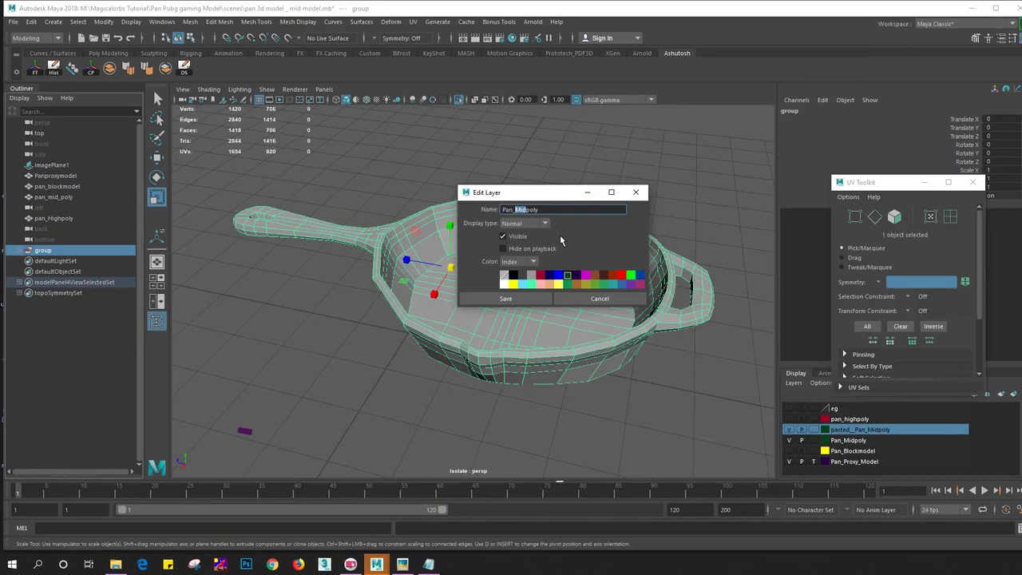
pyautogui.write('Lowpoly')
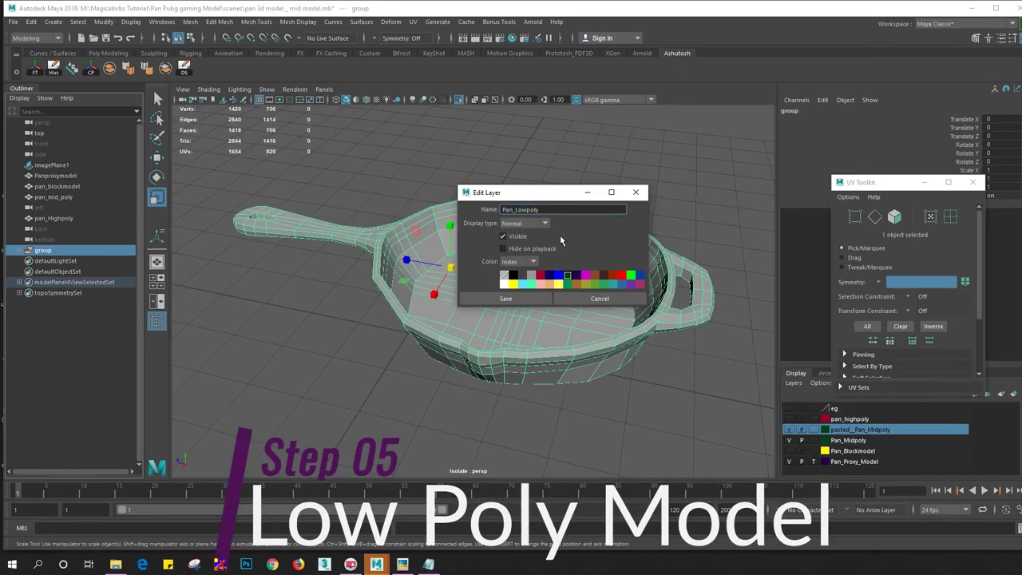
pyautogui.press('Return')
pyautogui.click(507, 298)
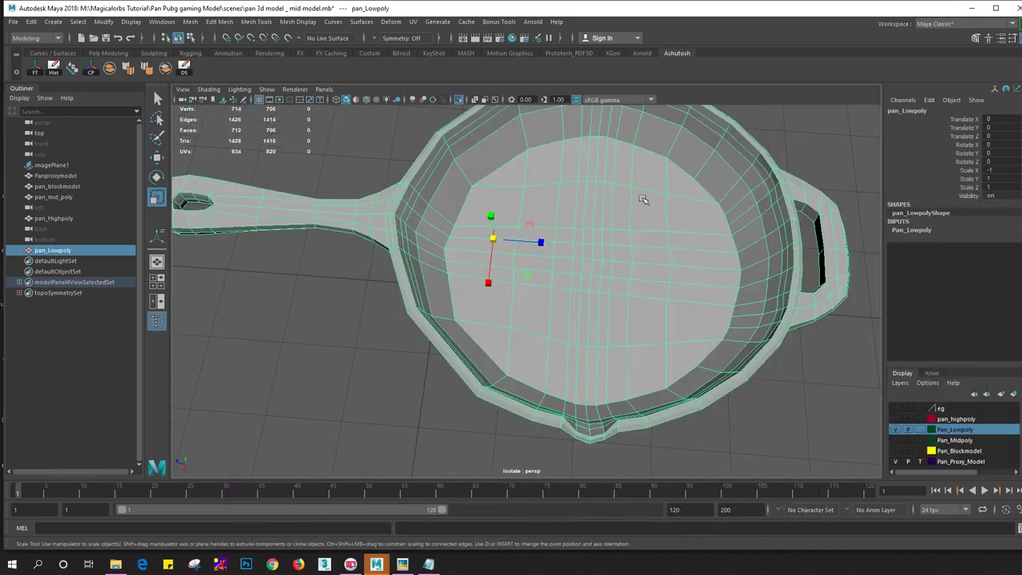
# Select several edge loops across the low-poly pan's floor and delete them
pyautogui.rightClick(500, 216)
pyautogui.click(500, 187)
pyautogui.click(502, 217)
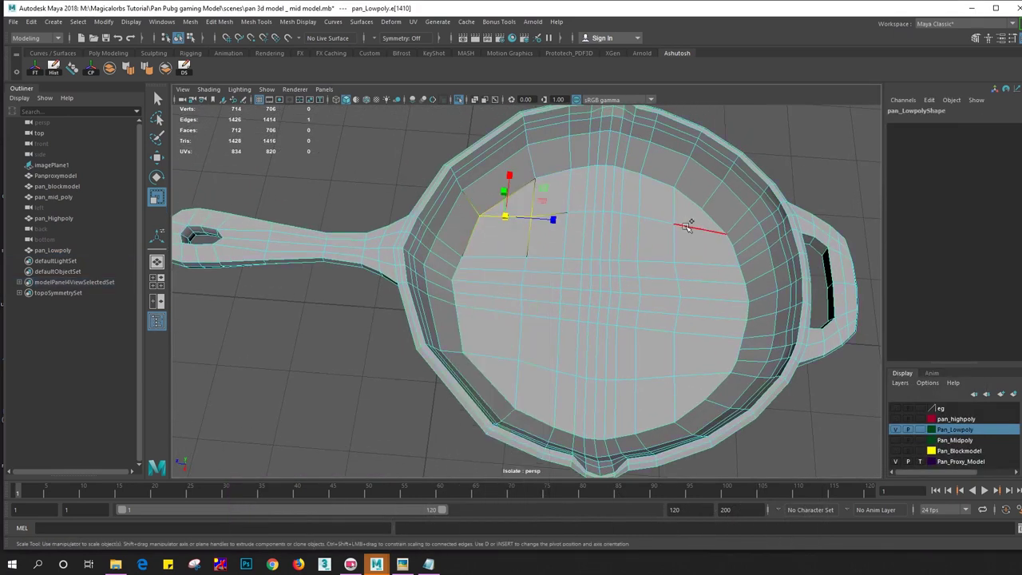
pyautogui.keyDown('shift'); pyautogui.doubleClick(699, 227); pyautogui.keyUp('shift')
pyautogui.keyDown('alt'); pyautogui.moveTo(665, 239); pyautogui.dragTo(559, 294); pyautogui.keyUp('alt')
pyautogui.keyDown('shift'); pyautogui.click(553, 298); pyautogui.keyUp('shift')
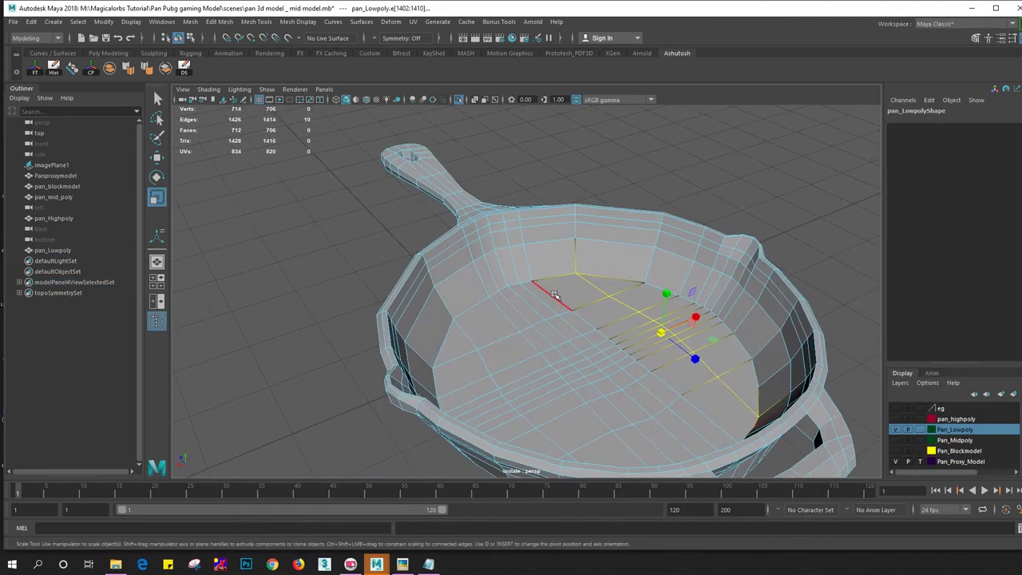
pyautogui.keyDown('shift'); pyautogui.doubleClick(690, 405); pyautogui.keyUp('shift')
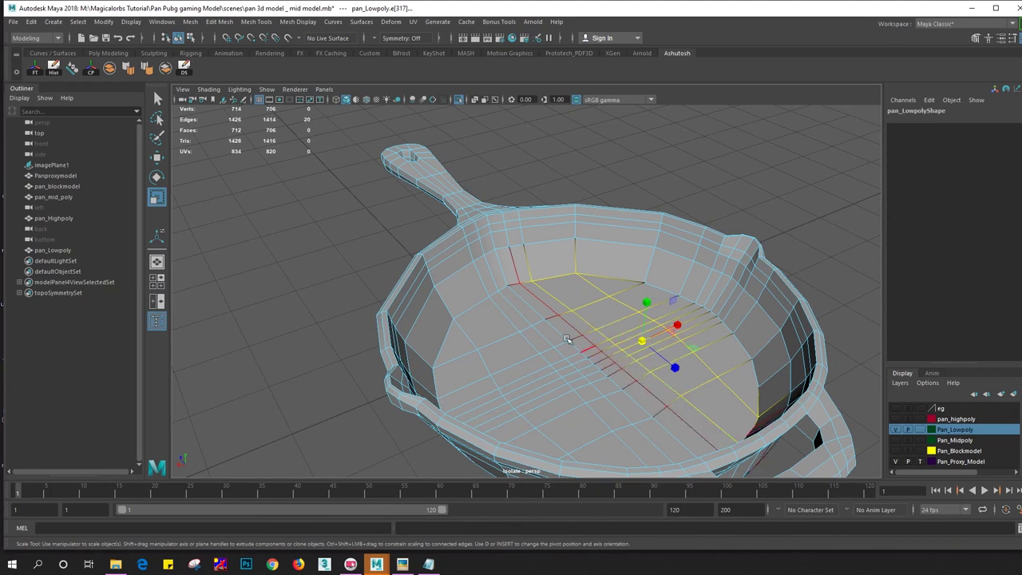
pyautogui.keyDown('alt'); pyautogui.moveTo(690, 405); pyautogui.dragTo(513, 270); pyautogui.keyUp('alt')
pyautogui.keyDown('shift'); pyautogui.doubleClick(495, 266); pyautogui.keyUp('shift')
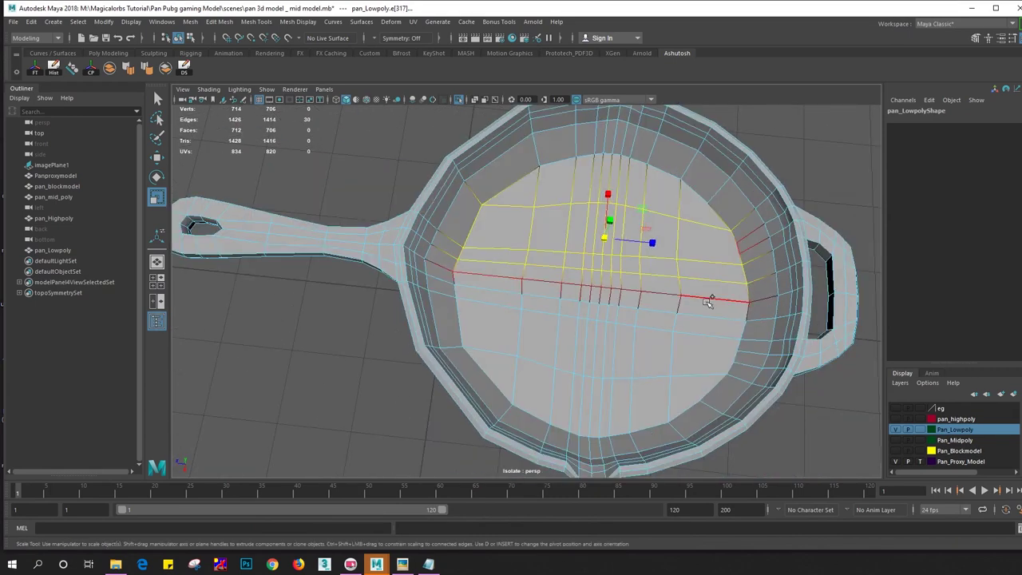
pyautogui.keyDown('shift'); pyautogui.doubleClick(483, 284); pyautogui.keyUp('shift')
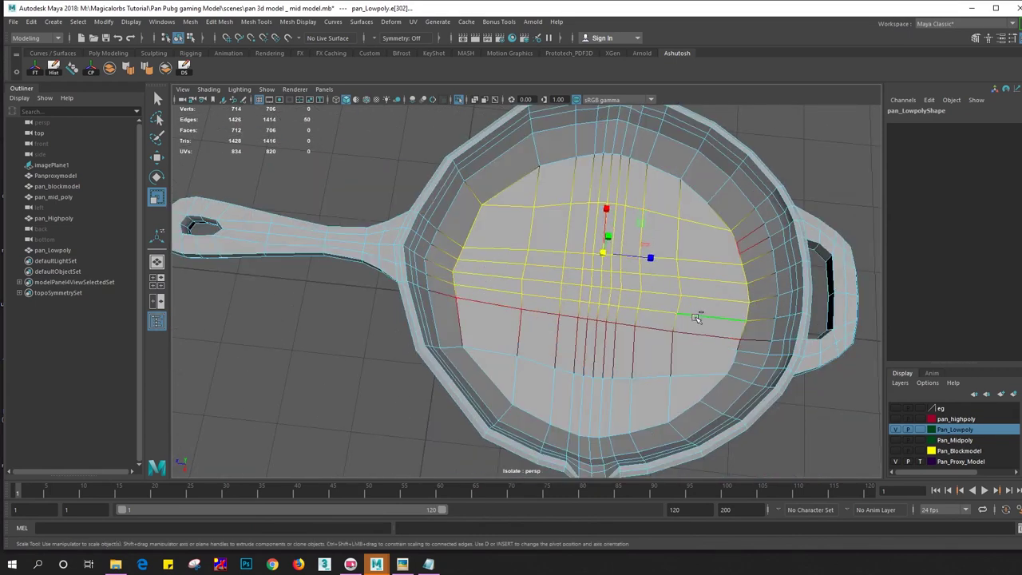
pyautogui.keyDown('shift'); pyautogui.doubleClick(493, 310); pyautogui.keyUp('shift')
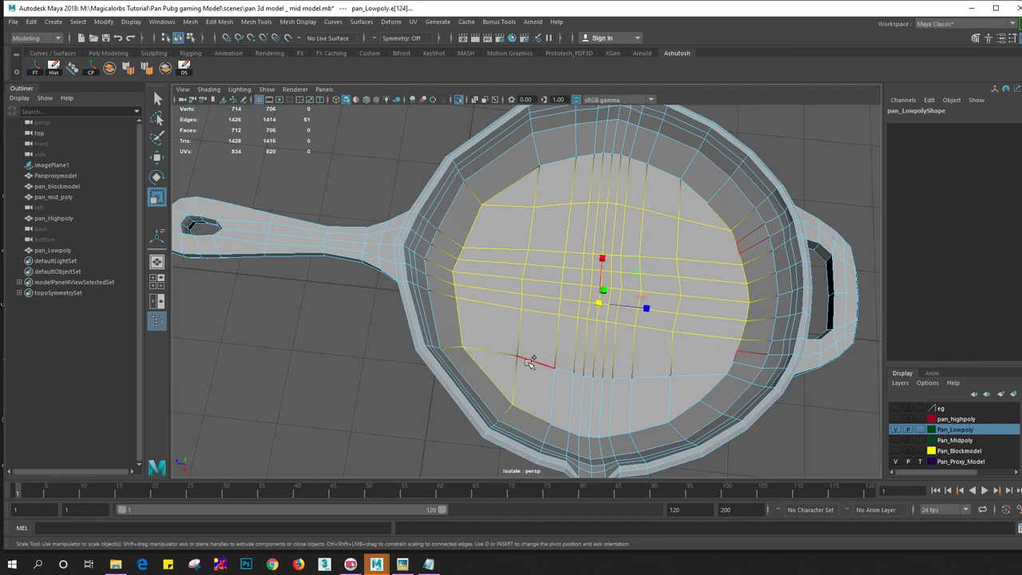
pyautogui.keyDown('shift'); pyautogui.click(498, 353); pyautogui.keyUp('shift')
pyautogui.keyDown('shift'); pyautogui.doubleClick(690, 375); pyautogui.keyUp('shift')
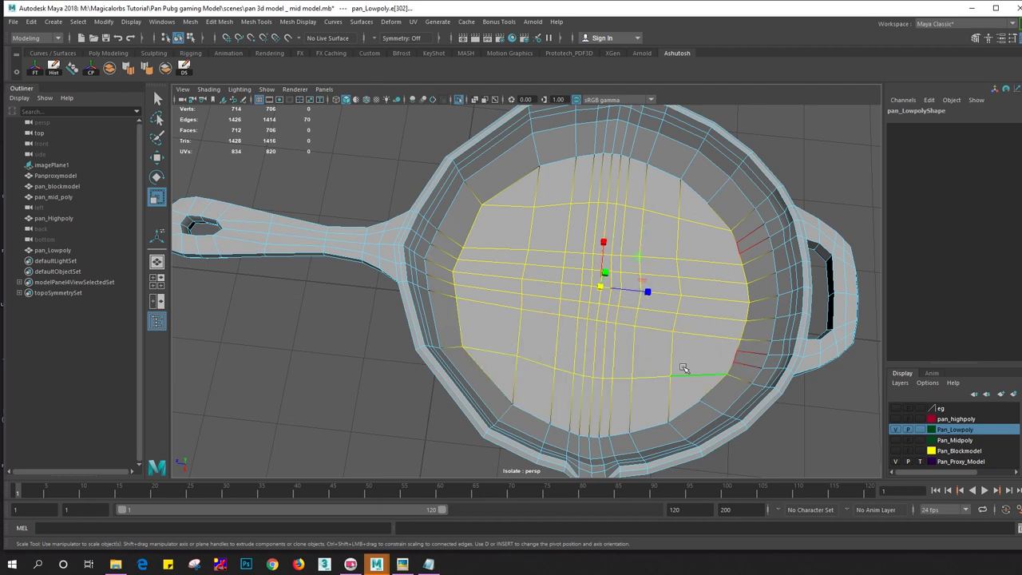
pyautogui.hotkey('ctrl', 'Delete')
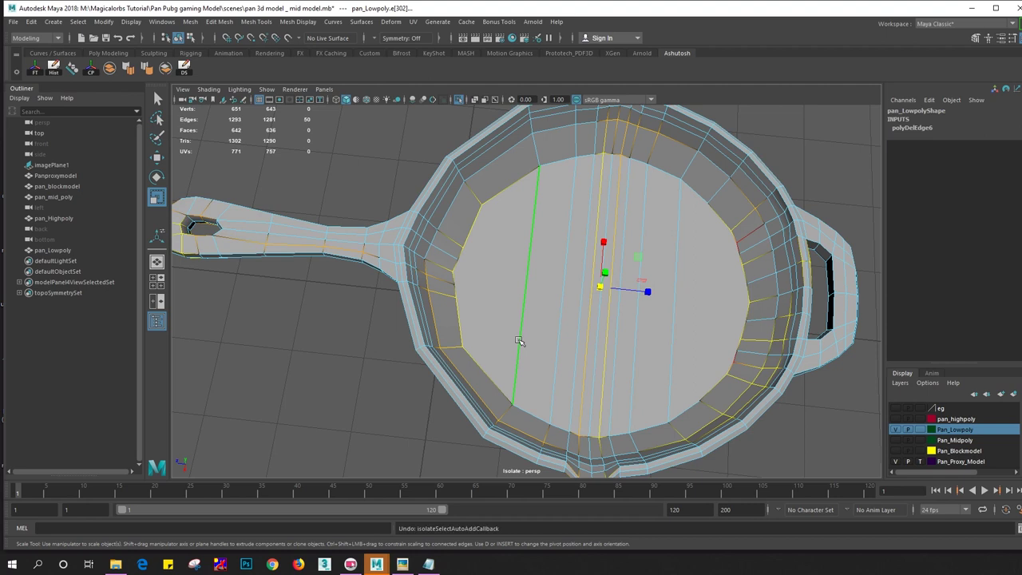
# Delete another floor edge loop, undo it, and delete it again
pyautogui.doubleClick(519, 342)
pyautogui.keyDown('shift'); pyautogui.moveTo(525, 342); pyautogui.dragTo(673, 336, button='middle'); pyautogui.keyUp('shift')
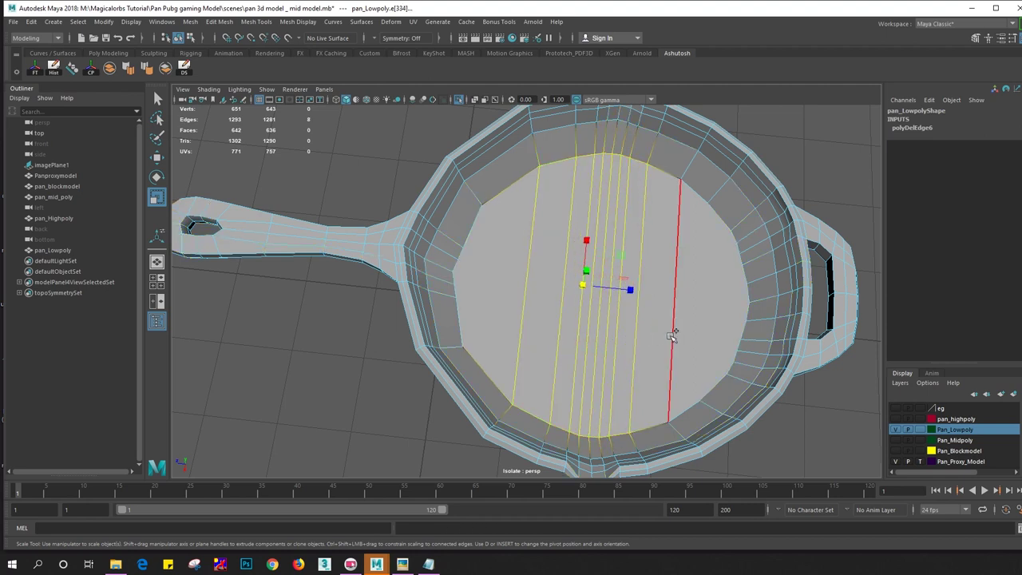
pyautogui.keyDown('shift'); pyautogui.click(673, 336); pyautogui.keyUp('shift')
pyautogui.keyDown('alt'); pyautogui.moveTo(673, 336); pyautogui.dragTo(721, 236); pyautogui.keyUp('alt')
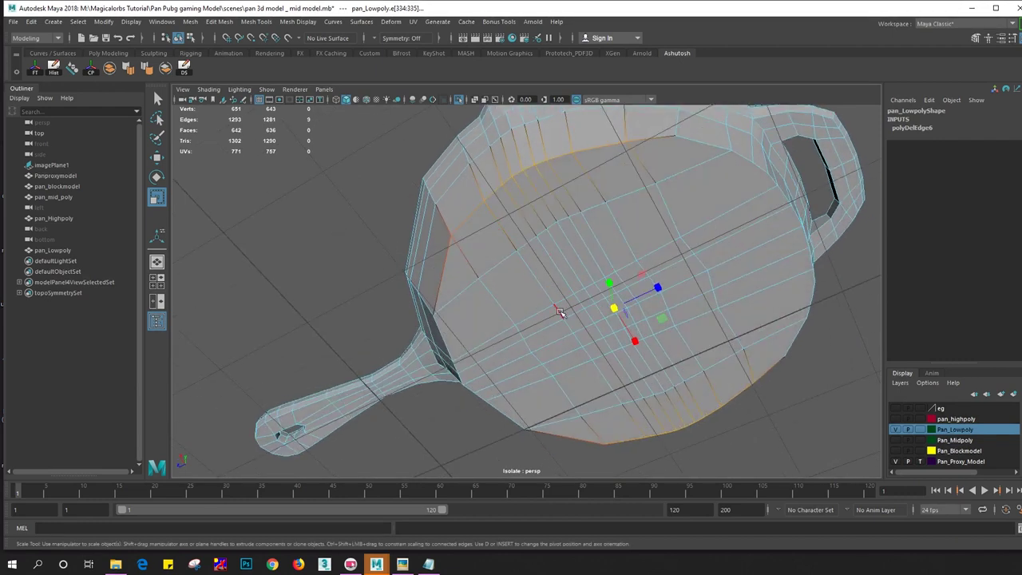
pyautogui.hotkey('ctrl', 'Delete')
pyautogui.hotkey('ctrl', 'z')
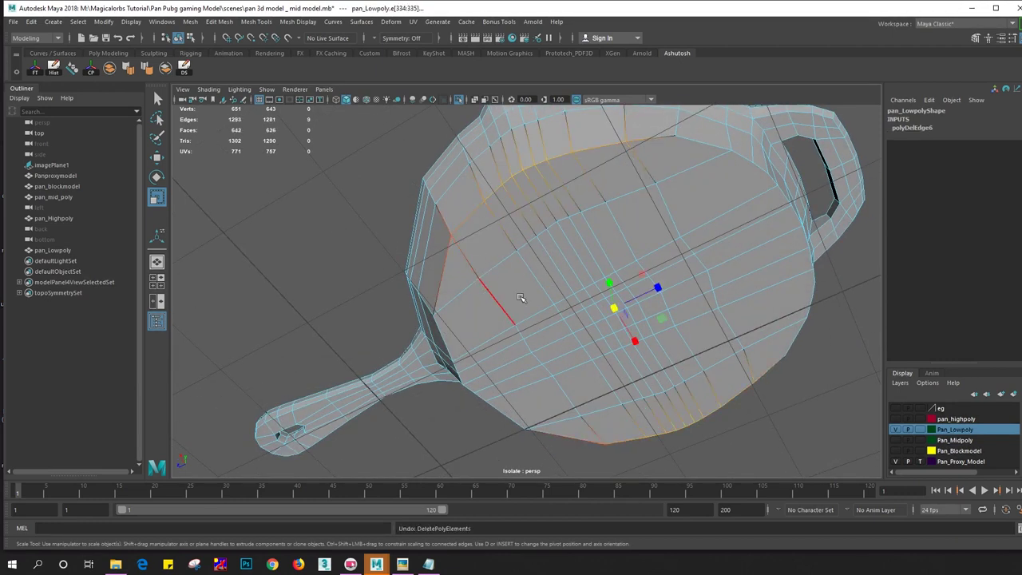
pyautogui.hotkey('ctrl', 'Delete')
# Select the remaining bottom edge loops, refine the selection, and delete them
pyautogui.click(487, 285)
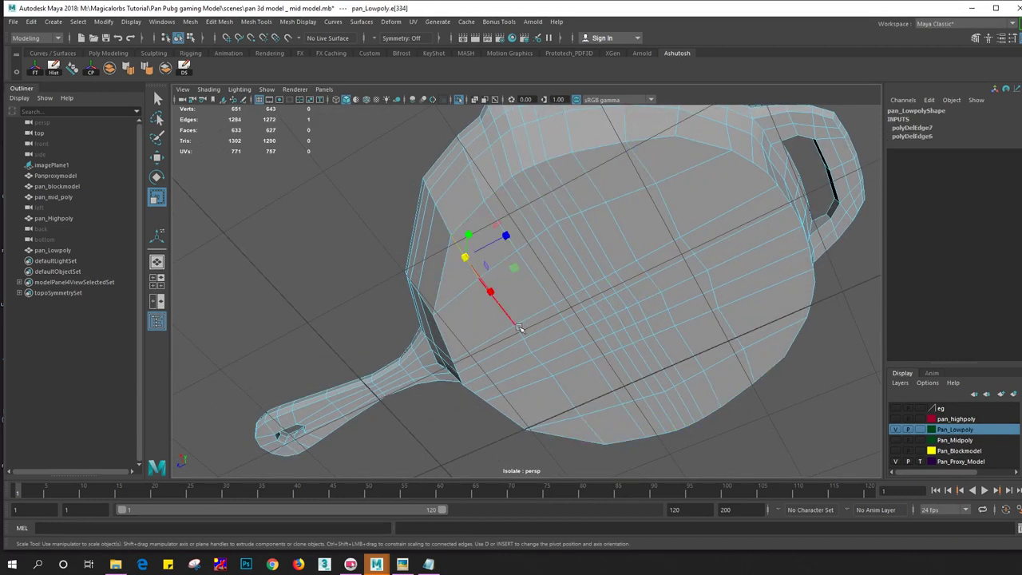
pyautogui.keyDown('shift'); pyautogui.doubleClick(590, 432); pyautogui.keyUp('shift')
pyautogui.keyDown('shift'); pyautogui.click(648, 170); pyautogui.keyUp('shift')
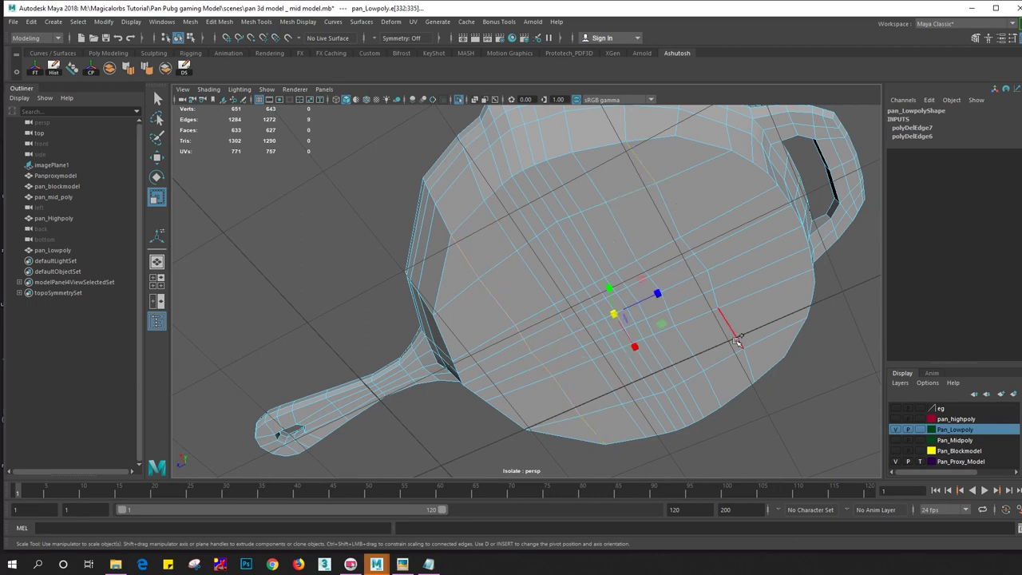
pyautogui.keyDown('shift'); pyautogui.click(549, 209); pyautogui.keyUp('shift')
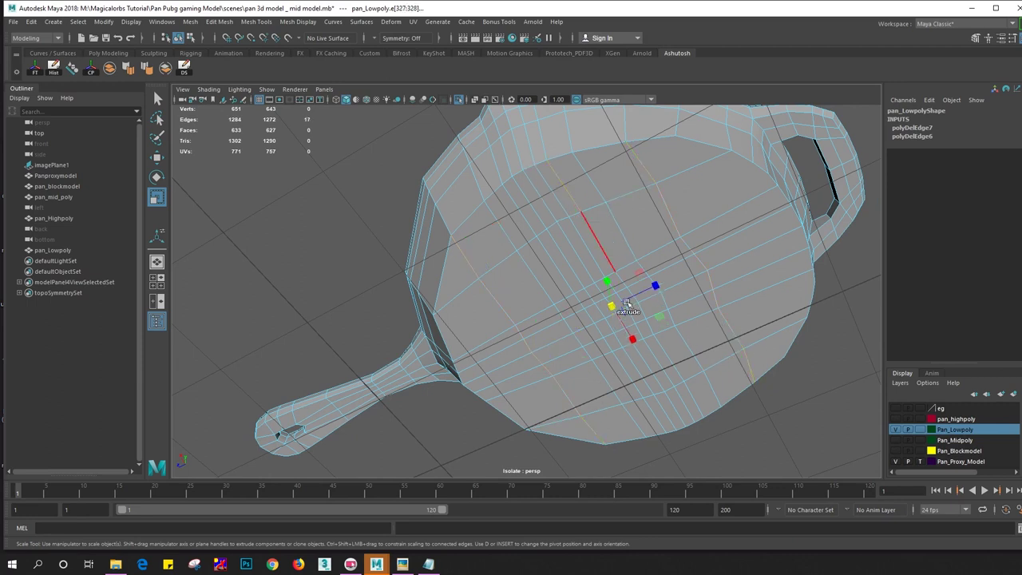
pyautogui.keyDown('shift'); pyautogui.doubleClick(689, 391); pyautogui.keyUp('shift')
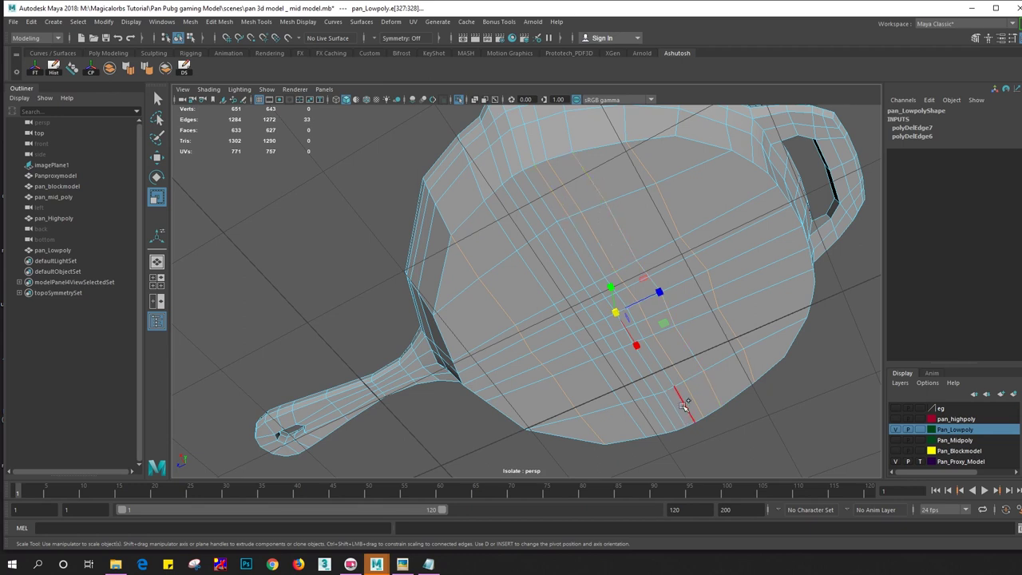
pyautogui.keyDown('shift'); pyautogui.doubleClick(549, 210); pyautogui.keyUp('shift')
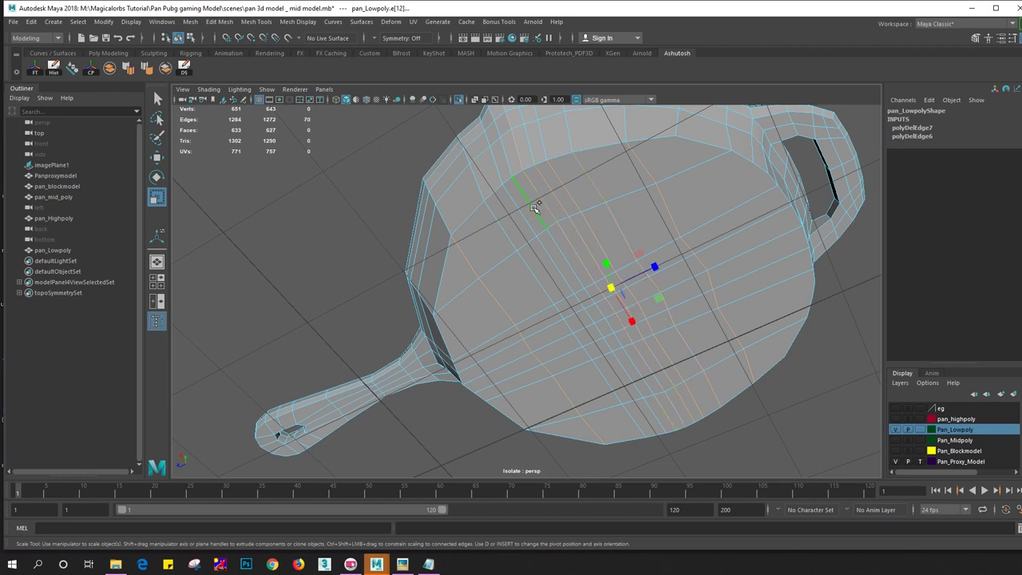
pyautogui.keyDown('ctrl'); pyautogui.doubleClick(678, 426); pyautogui.keyUp('ctrl')
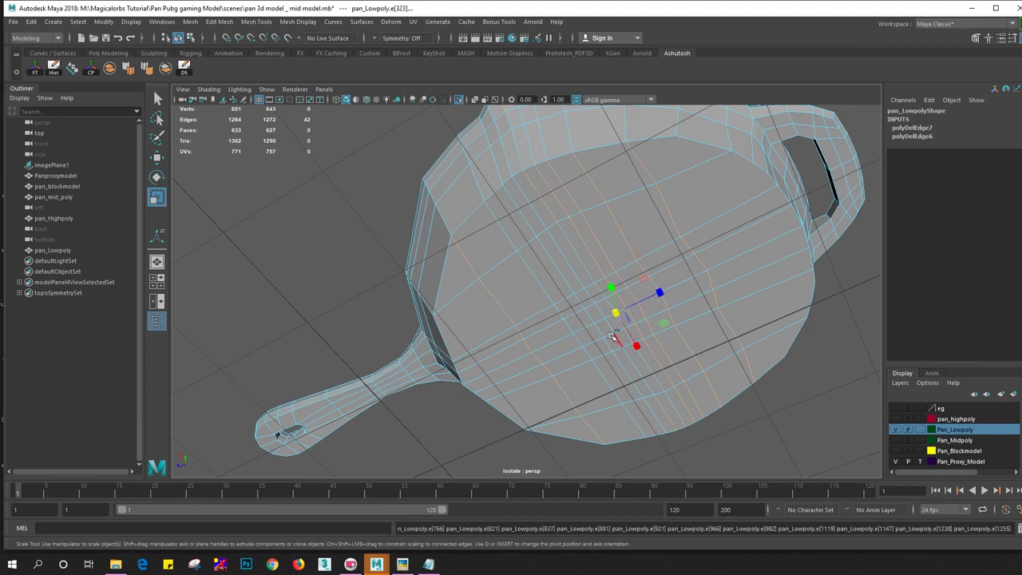
pyautogui.keyDown('ctrl'); pyautogui.click(548, 210); pyautogui.keyUp('ctrl')
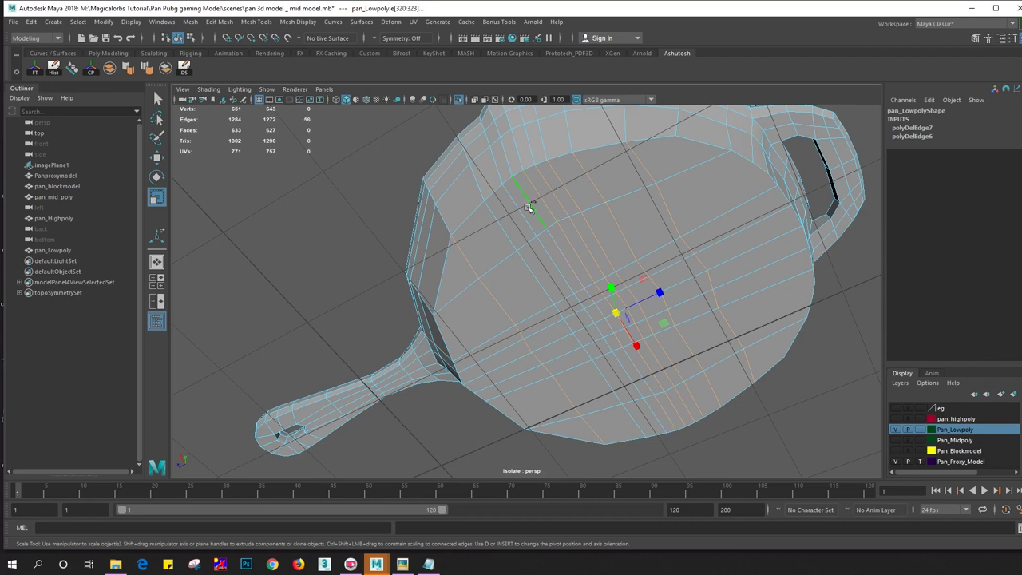
pyautogui.keyDown('shift'); pyautogui.click(642, 427); pyautogui.keyUp('shift')
pyautogui.press('Delete')
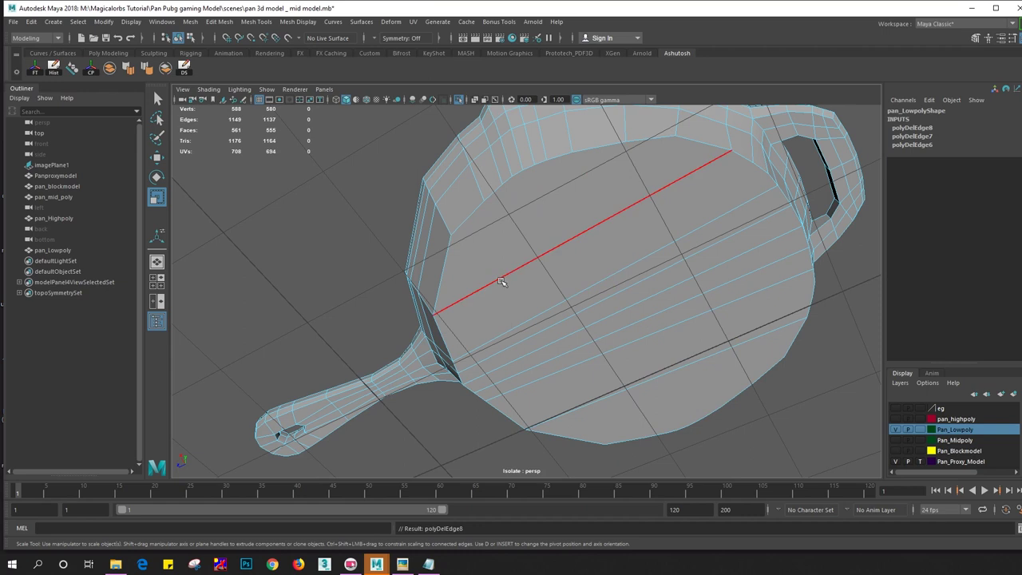
# Delete three more edge loops across the pan's base
pyautogui.doubleClick(502, 281)
pyautogui.keyDown('shift'); pyautogui.doubleClick(570, 352); pyautogui.keyUp('shift')
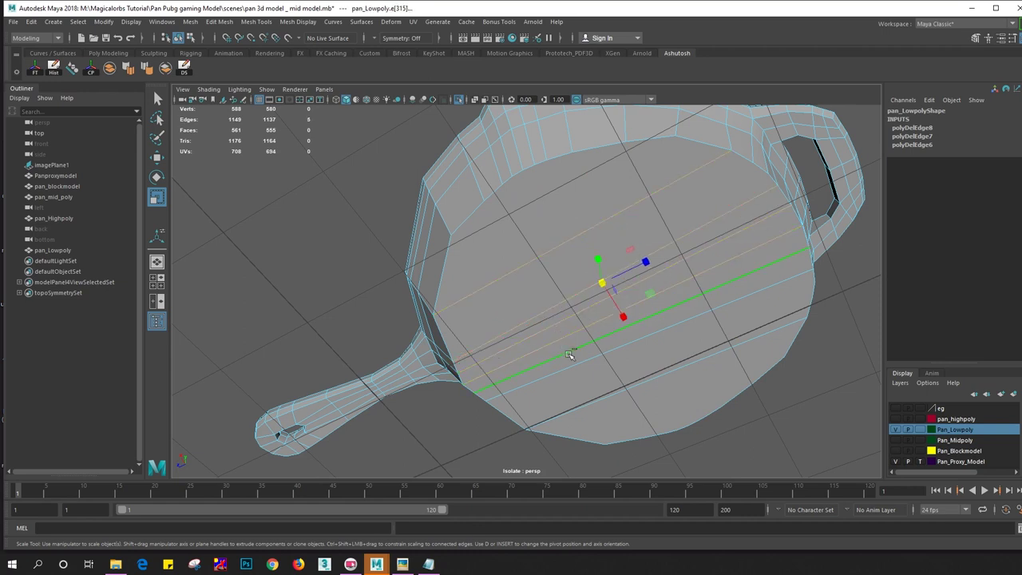
pyautogui.keyDown('shift'); pyautogui.doubleClick(618, 380); pyautogui.keyUp('shift')
pyautogui.keyDown('alt'); pyautogui.moveTo(688, 358); pyautogui.dragTo(616, 395); pyautogui.keyUp('alt')
pyautogui.press('Delete')
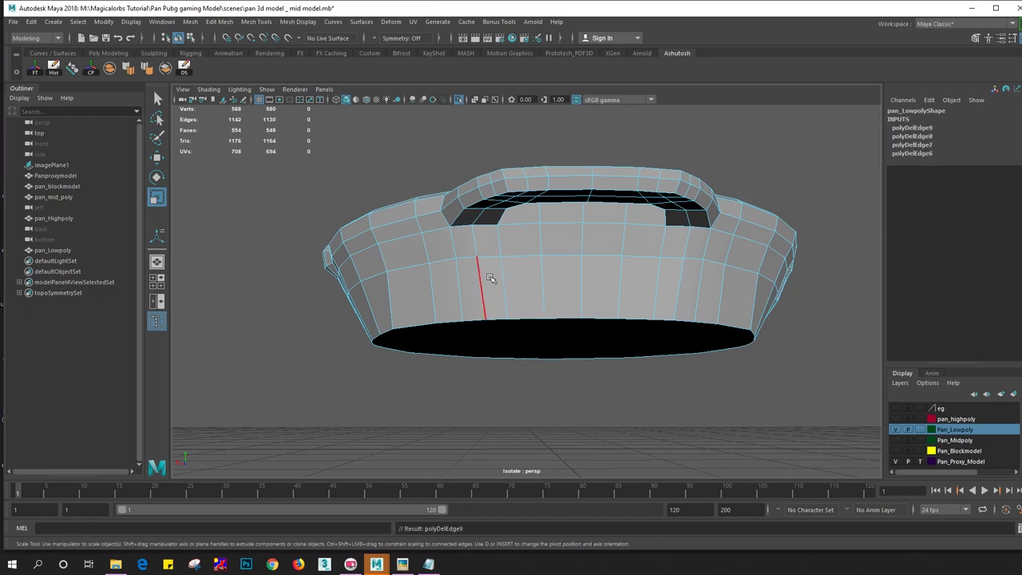
# Try selecting horizontal loops around the pan wall from several angles
pyautogui.doubleClick(487, 259)
pyautogui.keyDown('alt'); pyautogui.moveTo(527, 286); pyautogui.dragTo(482, 310); pyautogui.keyUp('alt')
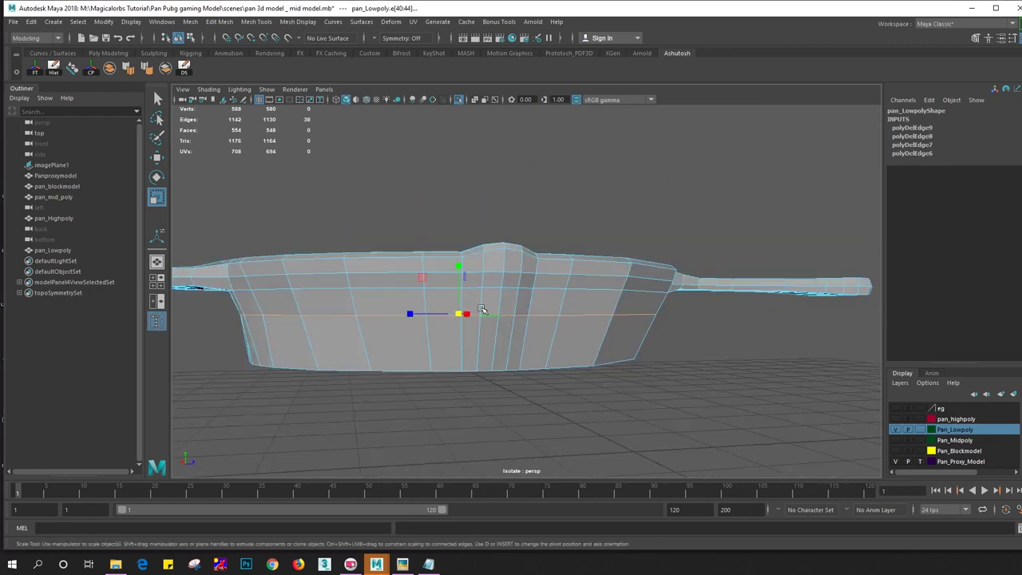
pyautogui.doubleClick(360, 293)
pyautogui.moveTo(356, 292)
pyautogui.keyDown('alt'); pyautogui.mouseDown()
pyautogui.moveTo(419, 296)
pyautogui.moveTo(527, 254)
pyautogui.mouseUp(); pyautogui.keyUp('alt')
pyautogui.scroll(3, 597, 313)
pyautogui.scroll(3, 598, 314)
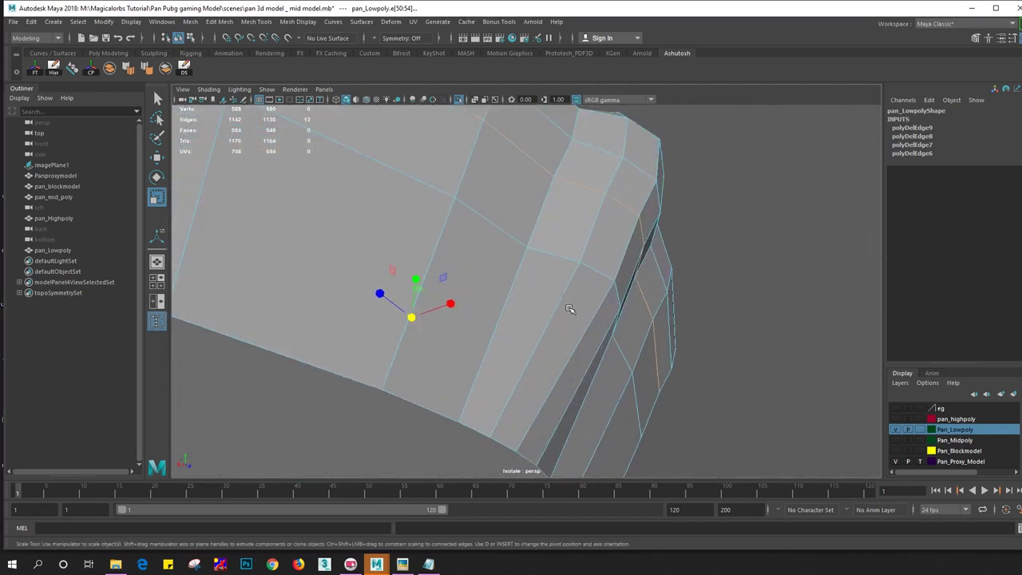
# Pick the full horizontal loop around the pan wall and delete it
pyautogui.rightClick(572, 271)
pyautogui.click(620, 292)
pyautogui.moveTo(629, 284)
pyautogui.keyDown('alt'); pyautogui.mouseDown()
pyautogui.moveTo(566, 235)
pyautogui.moveTo(554, 296)
pyautogui.mouseUp(); pyautogui.keyUp('alt')
pyautogui.keyDown('shift'); pyautogui.click(545, 280); pyautogui.keyUp('shift')
pyautogui.press('w')
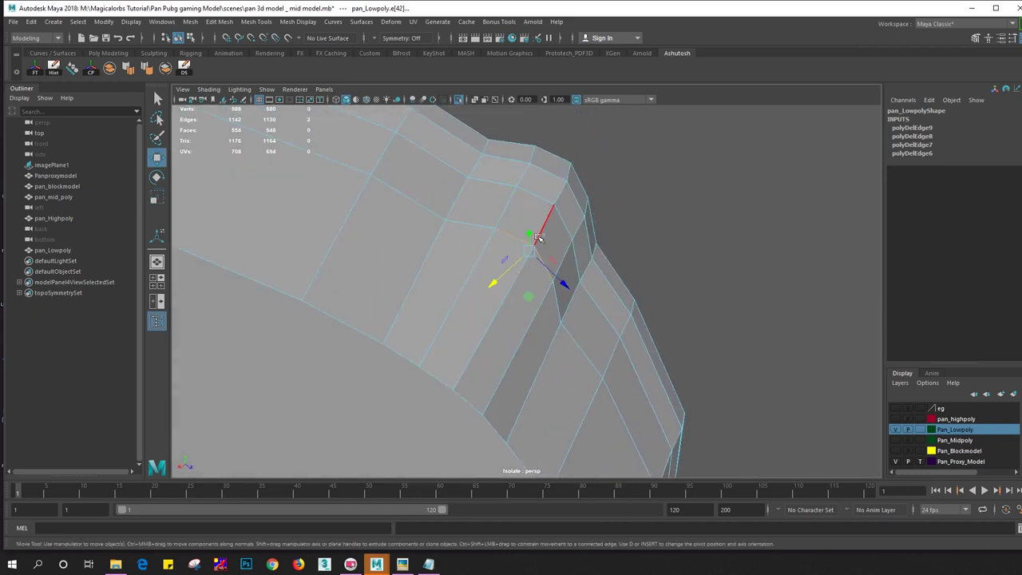
pyautogui.hotkey('ctrl', 'z')
pyautogui.doubleClick(496, 243)
pyautogui.moveTo(506, 235)
pyautogui.keyDown('alt'); pyautogui.mouseDown()
pyautogui.moveTo(456, 255)
pyautogui.moveTo(406, 343)
pyautogui.moveTo(528, 260)
pyautogui.moveTo(504, 294)
pyautogui.moveTo(495, 365)
pyautogui.mouseUp(); pyautogui.keyUp('alt')
pyautogui.press('Delete')
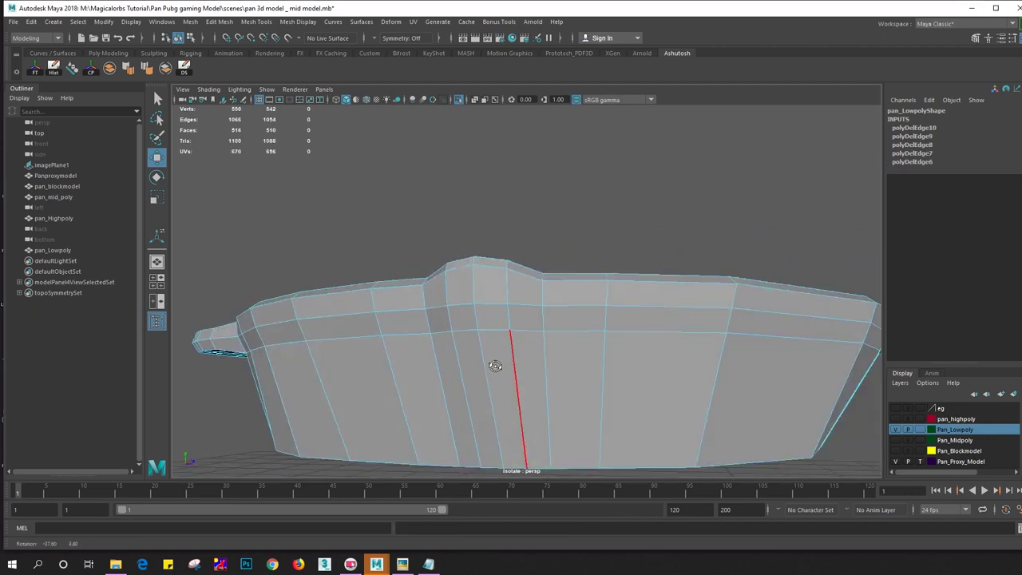
# Nudge a rim vertex into place, then leave vertex mode and deselect the pan
pyautogui.moveTo(488, 269); pyautogui.dragTo(453, 266, button='right')
pyautogui.click(465, 335)
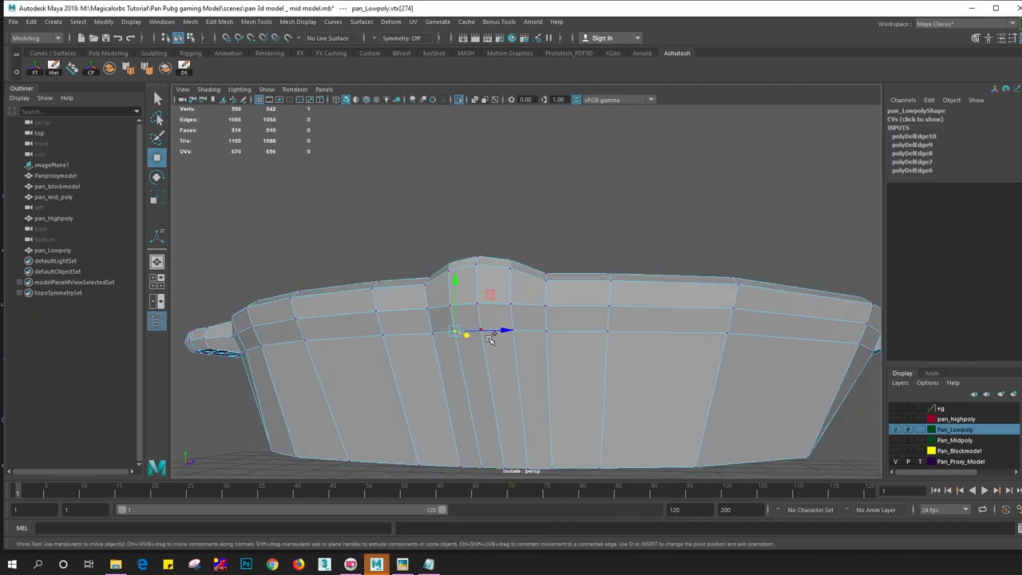
pyautogui.moveTo(514, 341)
pyautogui.keyDown('alt'); pyautogui.mouseDown()
pyautogui.moveTo(607, 350)
pyautogui.moveTo(563, 302)
pyautogui.moveTo(564, 313)
pyautogui.mouseUp(); pyautogui.keyUp('alt')
pyautogui.moveTo(546, 257); pyautogui.dragTo(540, 277)
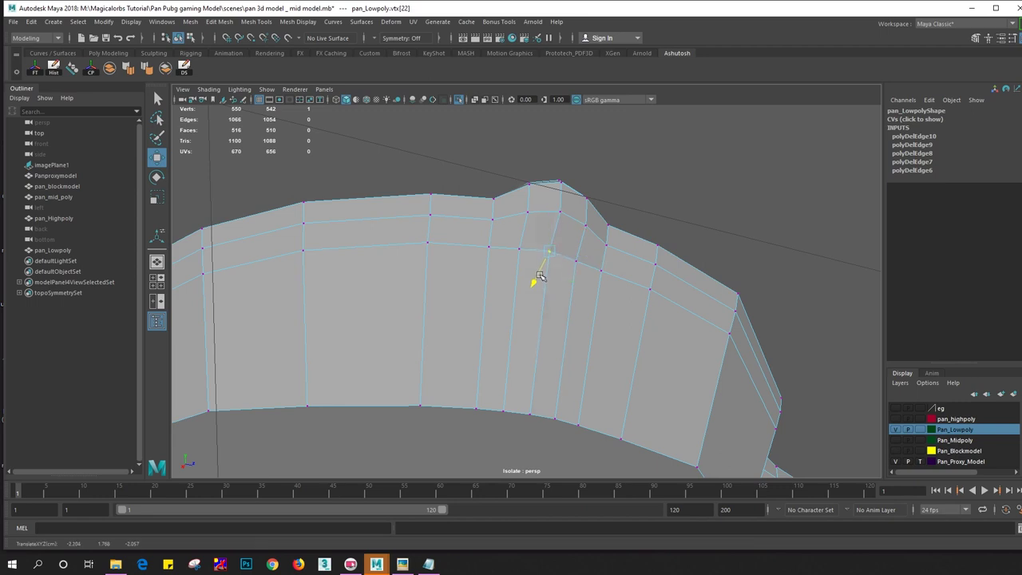
pyautogui.keyDown('alt'); pyautogui.moveTo(603, 285); pyautogui.dragTo(559, 303); pyautogui.keyUp('alt')
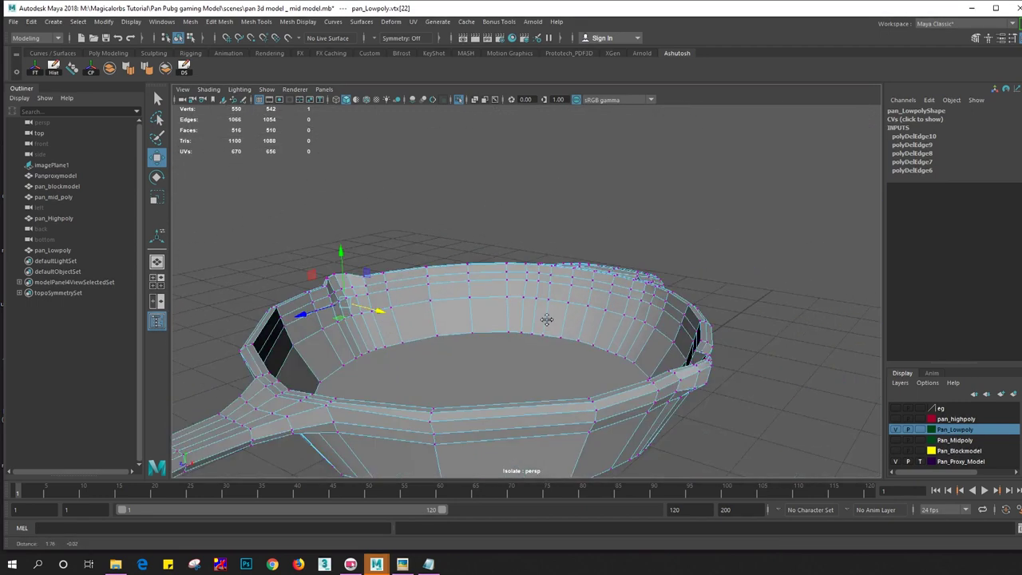
pyautogui.scroll(5, 609, 329)
pyautogui.keyDown('alt'); pyautogui.moveTo(609, 329); pyautogui.dragTo(591, 277); pyautogui.keyUp('alt')
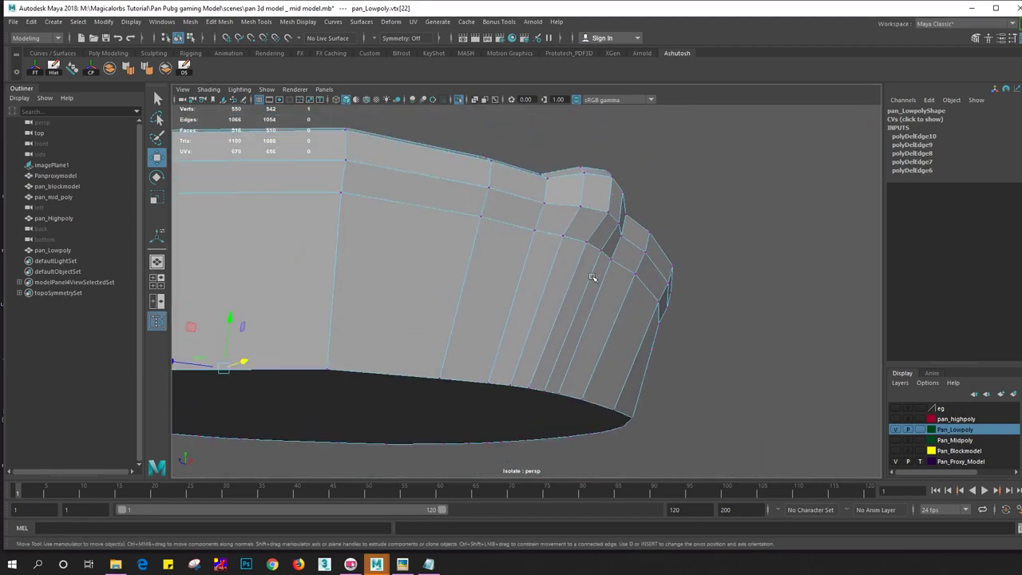
pyautogui.moveTo(564, 244)
pyautogui.keyDown('alt'); pyautogui.mouseDown()
pyautogui.moveTo(586, 180)
pyautogui.moveTo(639, 224)
pyautogui.mouseUp(); pyautogui.keyUp('alt')
pyautogui.press('F8')
pyautogui.click(679, 229)
# Delete one more edge loop from the pan's wall
pyautogui.press('f')
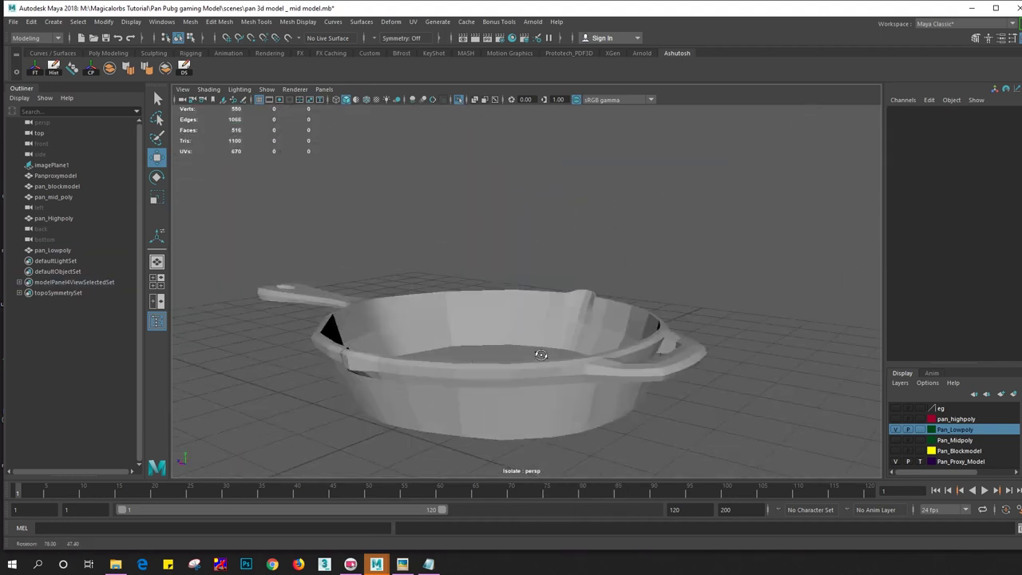
pyautogui.moveTo(540, 354)
pyautogui.keyDown('alt'); pyautogui.mouseDown()
pyautogui.moveTo(504, 370)
pyautogui.moveTo(548, 338)
pyautogui.moveTo(467, 300)
pyautogui.moveTo(488, 280)
pyautogui.mouseUp(); pyautogui.keyUp('alt')
pyautogui.click(548, 337)
pyautogui.scroll(3, 488, 280)
pyautogui.click(674, 245)
pyautogui.scroll(-3, 673, 245)
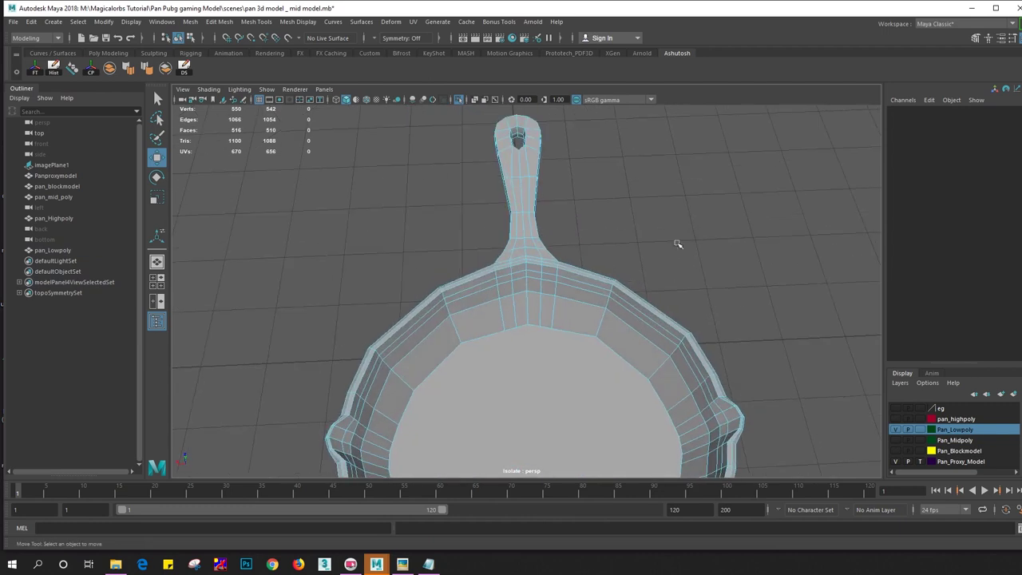
pyautogui.moveTo(676, 242)
pyautogui.keyDown('alt'); pyautogui.mouseDown()
pyautogui.moveTo(646, 242)
pyautogui.moveTo(713, 352)
pyautogui.mouseUp(); pyautogui.keyUp('alt')
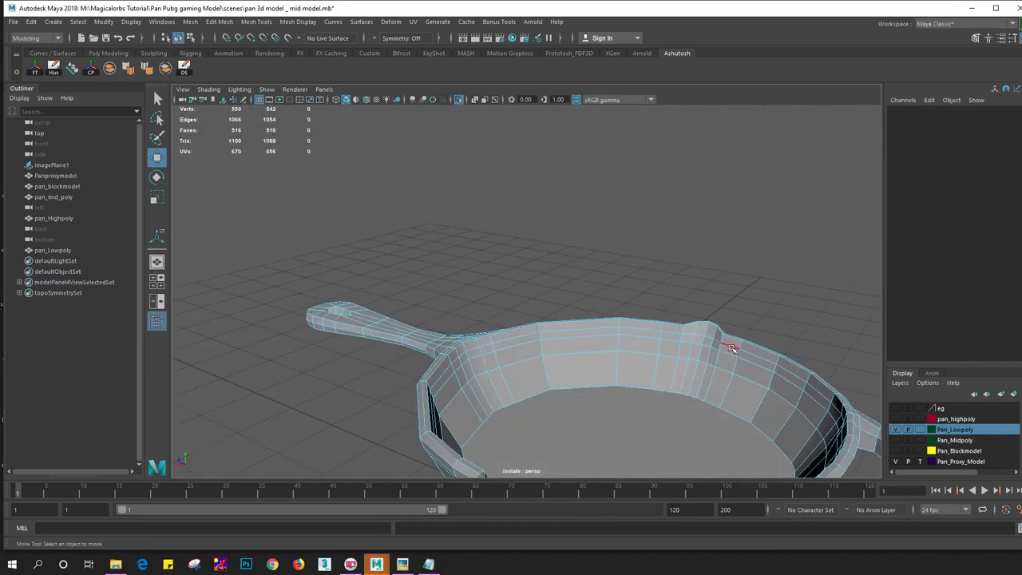
pyautogui.doubleClick(731, 348)
pyautogui.hotkey('ctrl', 'Delete')
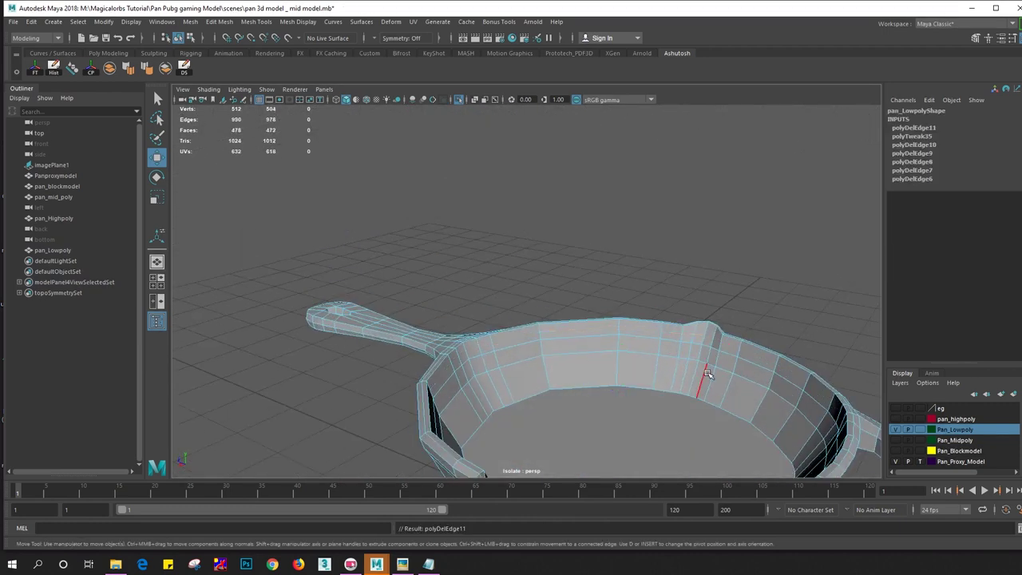
# Delete the edge loop where the handle meets the pan, leaving the mesh at 440 faces
pyautogui.moveTo(706, 256); pyautogui.dragTo(767, 242, button='right')
pyautogui.click(618, 382)
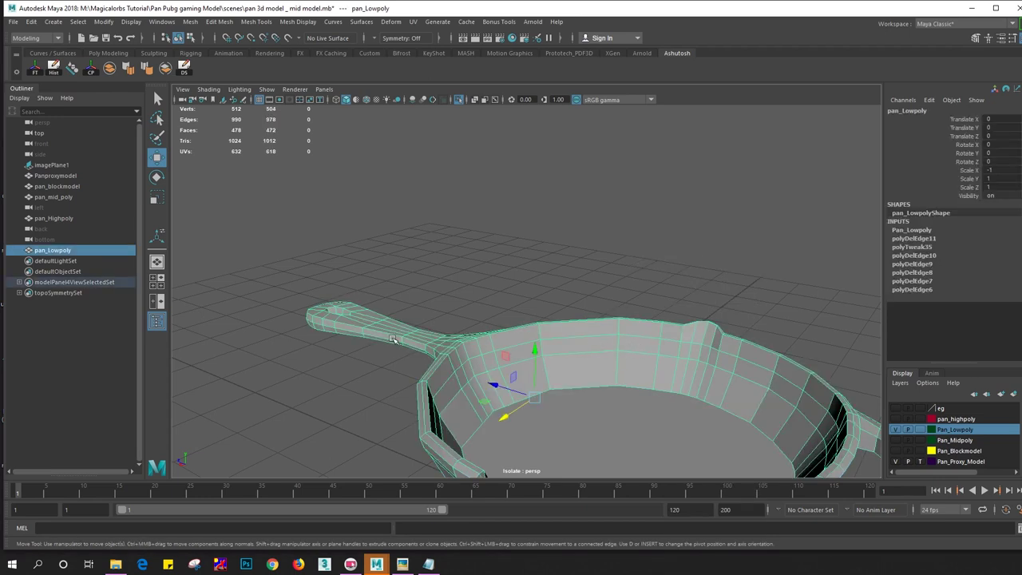
pyautogui.scroll(5, 384, 341)
pyautogui.scroll(-3, 570, 319)
pyautogui.scroll(2, 470, 344)
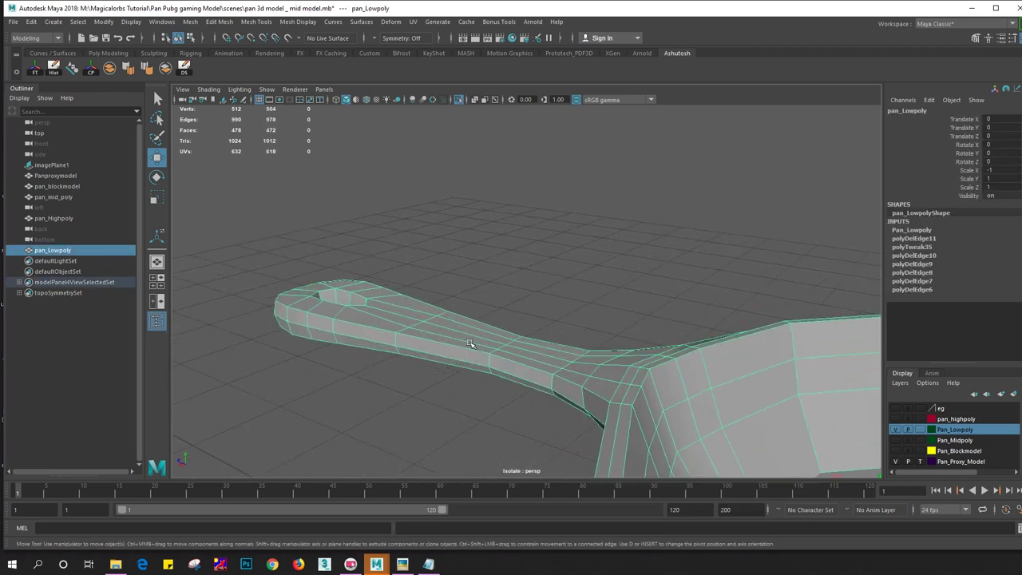
pyautogui.moveTo(377, 341); pyautogui.dragTo(377, 304, button='right')
pyautogui.doubleClick(367, 339)
pyautogui.hotkey('ctrl', 'Delete')
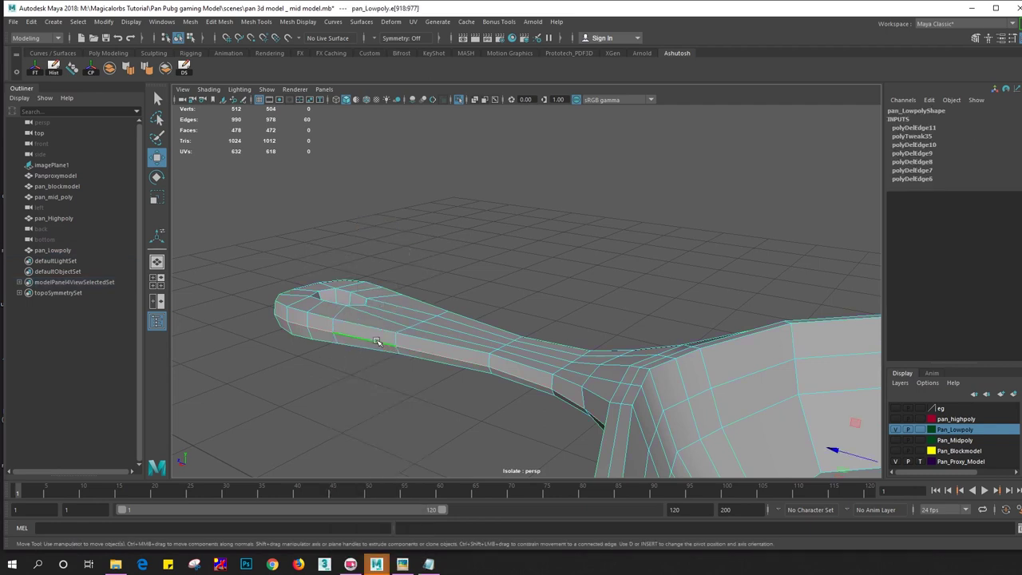
pyautogui.hotkey('ctrl', 'z')
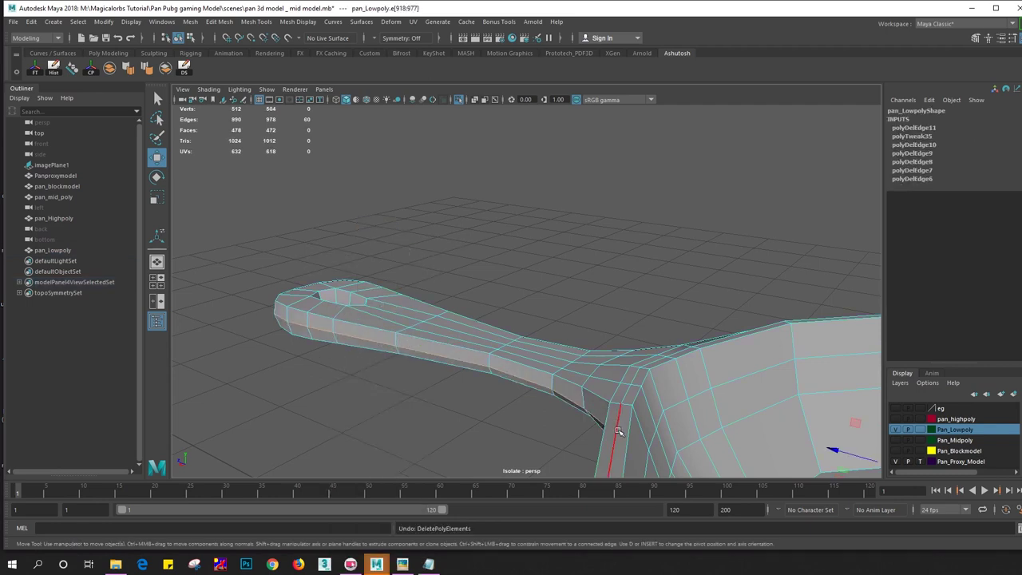
pyautogui.hotkey('ctrl', 'Delete')
pyautogui.keyDown('alt'); pyautogui.moveTo(626, 427); pyautogui.dragTo(632, 409); pyautogui.keyUp('alt')
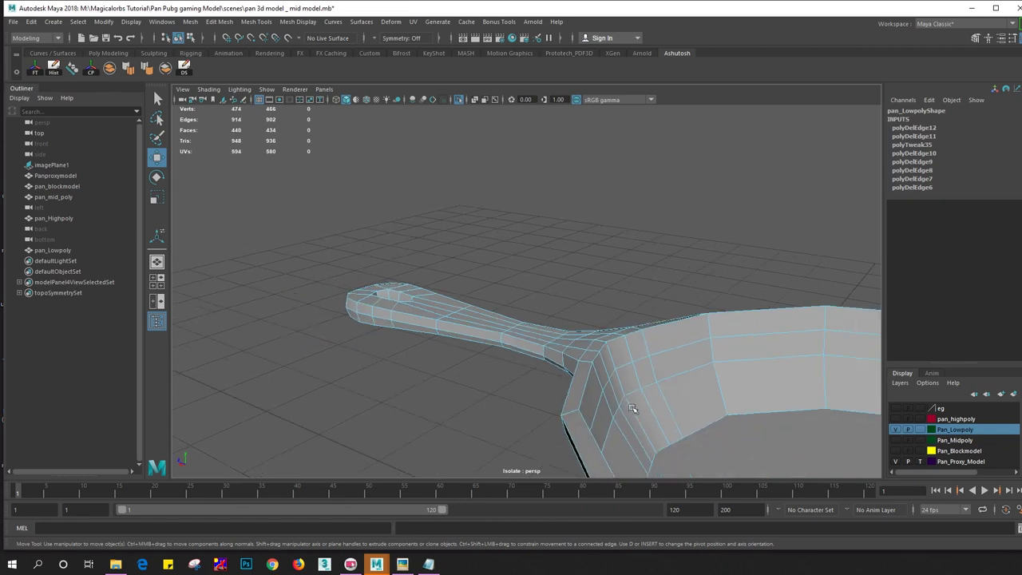
pyautogui.keyDown('alt'); pyautogui.moveTo(572, 387); pyautogui.dragTo(539, 408); pyautogui.keyUp('alt')
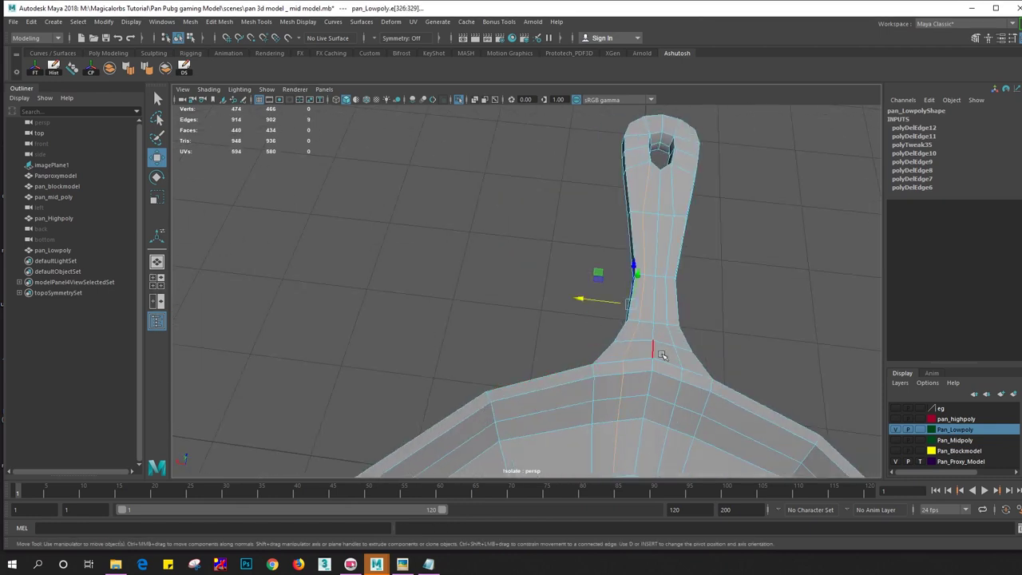
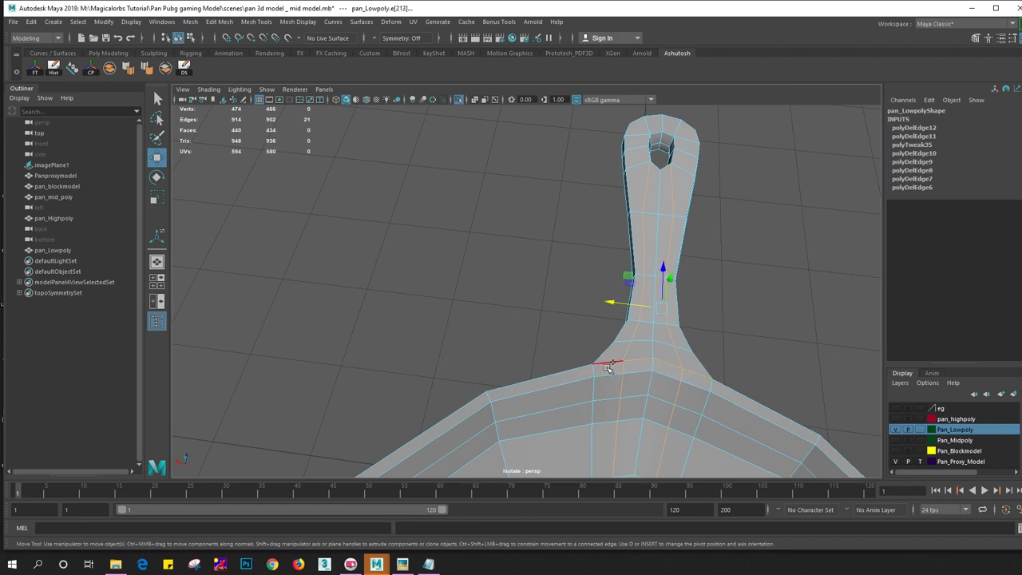
# Delete two redundant edge loops on the handle and one on the rim beside the handle slot
pyautogui.hotkey('ctrl', 'Delete')
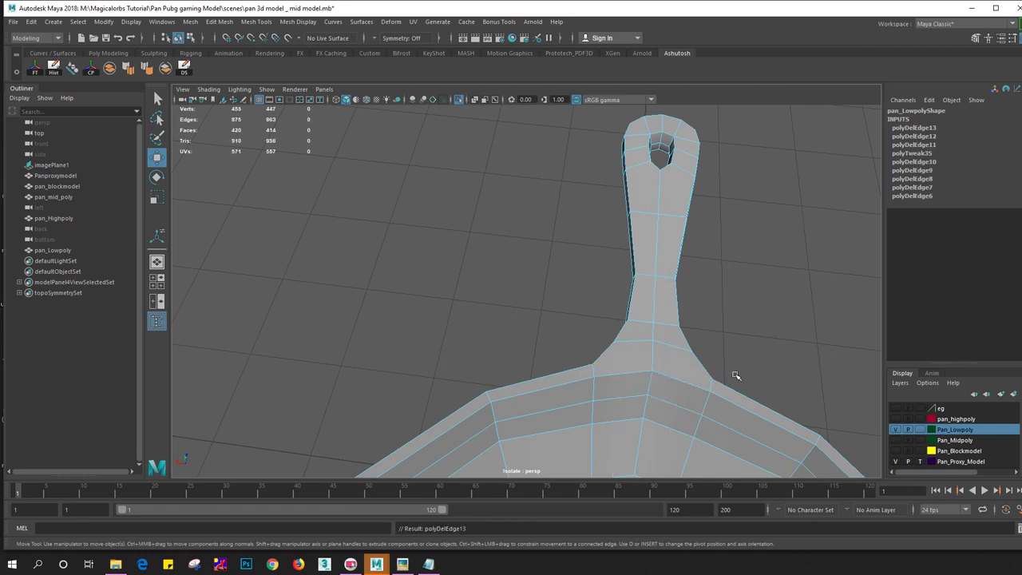
pyautogui.keyDown('alt'); pyautogui.moveTo(736, 375); pyautogui.dragTo(570, 281); pyautogui.keyUp('alt')
pyautogui.scroll(2, 575, 337)
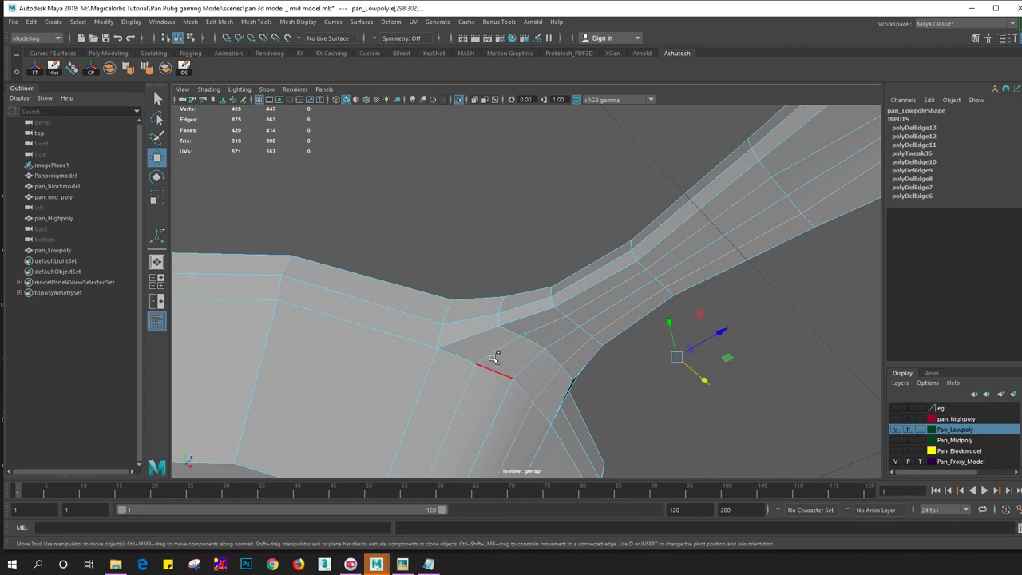
pyautogui.scroll(-3, 531, 357)
pyautogui.hotkey('ctrl', 'Delete')
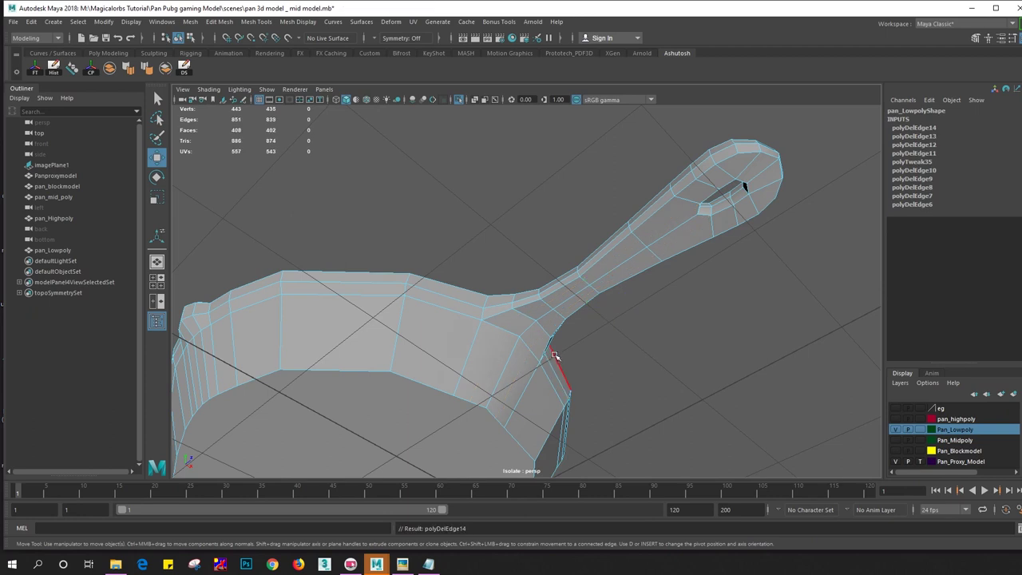
pyautogui.moveTo(530, 338)
pyautogui.keyDown('alt'); pyautogui.mouseDown()
pyautogui.moveTo(653, 373)
pyautogui.moveTo(644, 377)
pyautogui.moveTo(621, 336)
pyautogui.mouseUp(); pyautogui.keyUp('alt')
pyautogui.scroll(3, 674, 370)
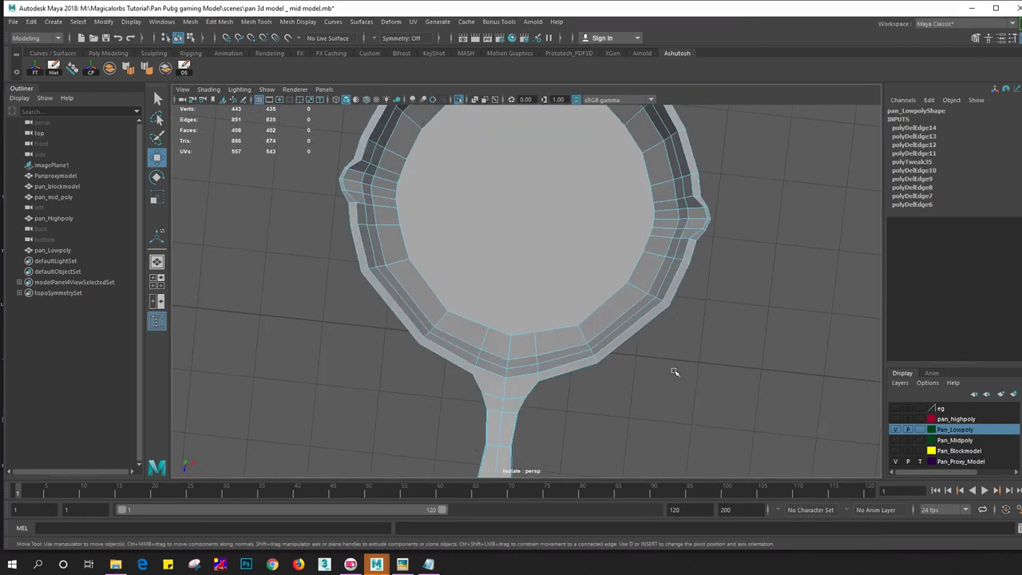
pyautogui.scroll(3, 700, 306)
pyautogui.moveTo(700, 306)
pyautogui.keyDown('alt'); pyautogui.mouseDown()
pyautogui.moveTo(669, 254)
pyautogui.moveTo(650, 383)
pyautogui.moveTo(490, 380)
pyautogui.moveTo(530, 426)
pyautogui.mouseUp(); pyautogui.keyUp('alt')
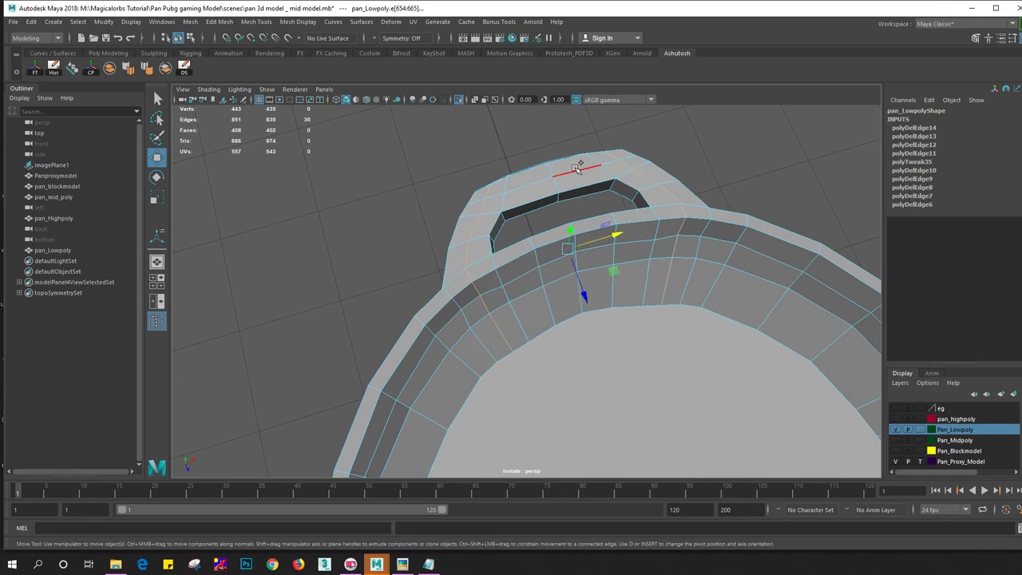
pyautogui.hotkey('ctrl', 'Delete')
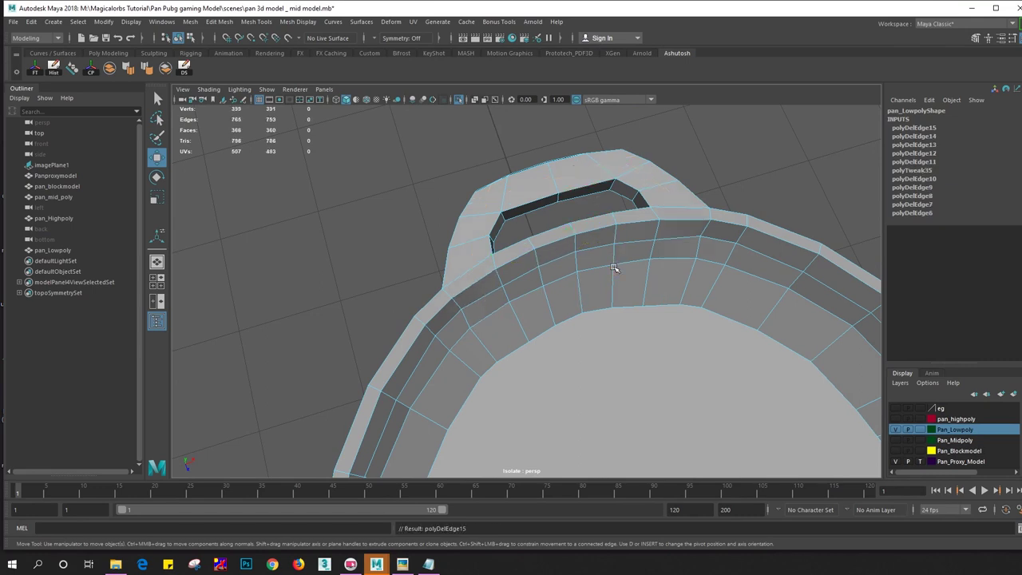
# Redo the rim edge loop deletion and remove another rim loop near the handle slot
pyautogui.hotkey('ctrl', 'z')
pyautogui.hotkey('ctrl', 'Delete')
pyautogui.moveTo(573, 274)
pyautogui.keyDown('alt'); pyautogui.mouseDown()
pyautogui.moveTo(538, 315)
pyautogui.moveTo(655, 285)
pyautogui.moveTo(630, 319)
pyautogui.moveTo(538, 355)
pyautogui.moveTo(631, 335)
pyautogui.moveTo(651, 316)
pyautogui.moveTo(688, 321)
pyautogui.moveTo(474, 264)
pyautogui.mouseUp(); pyautogui.keyUp('alt')
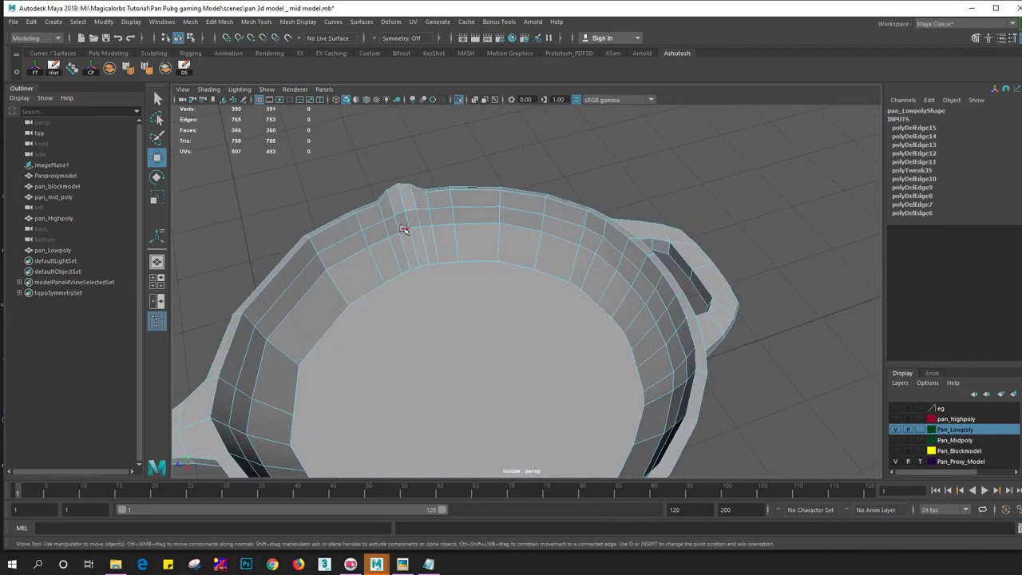
pyautogui.scroll(2, 404, 230)
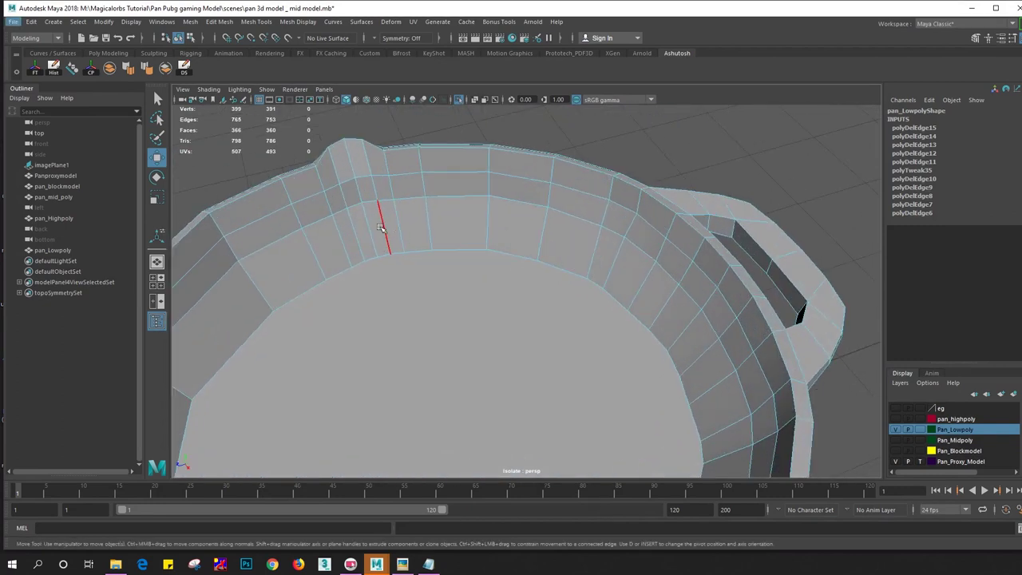
pyautogui.moveTo(381, 228)
pyautogui.keyDown('alt'); pyautogui.mouseDown()
pyautogui.moveTo(269, 232)
pyautogui.moveTo(404, 272)
pyautogui.moveTo(509, 265)
pyautogui.moveTo(532, 237)
pyautogui.moveTo(599, 221)
pyautogui.moveTo(632, 328)
pyautogui.moveTo(401, 314)
pyautogui.mouseUp(); pyautogui.keyUp('alt')
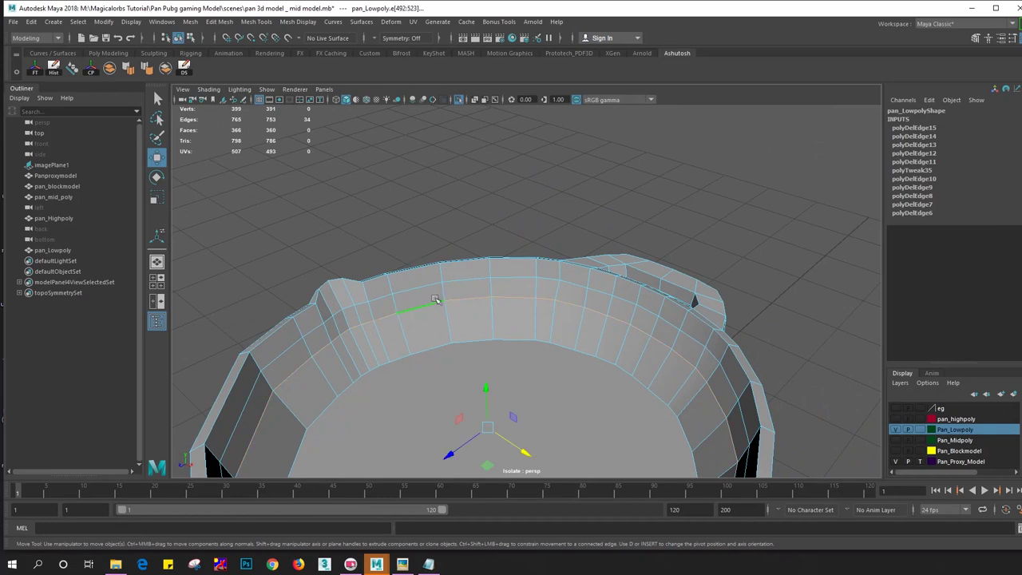
pyautogui.hotkey('ctrl', 'Delete')
pyautogui.hotkey('ctrl', 'z')
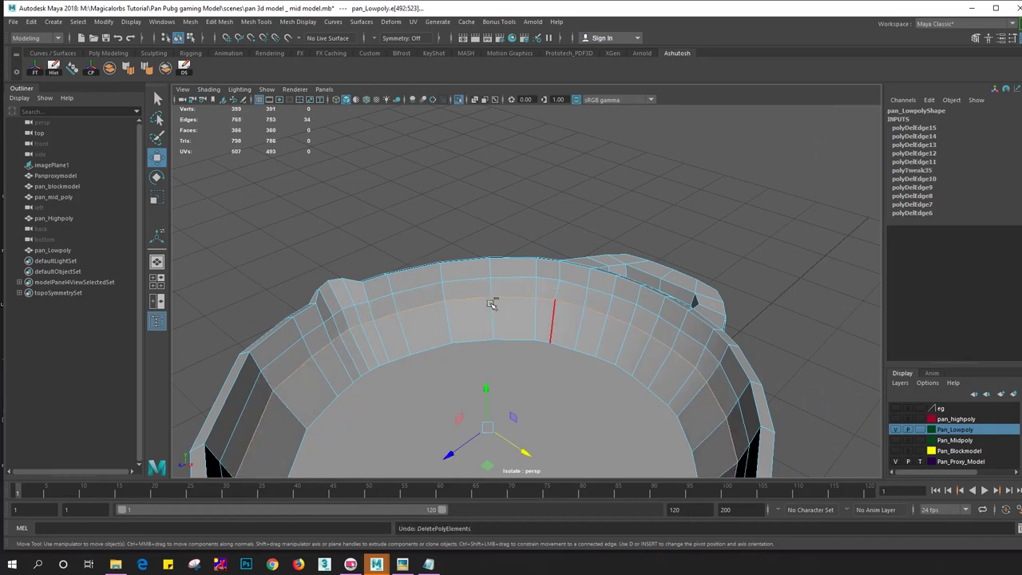
pyautogui.hotkey('ctrl', 'Delete')
# Delete more rim edge loops, undo the unwanted ones to reach 268 faces, and return to Object Mode
pyautogui.moveTo(490, 304)
pyautogui.keyDown('alt'); pyautogui.mouseDown()
pyautogui.moveTo(398, 277)
pyautogui.moveTo(449, 295)
pyautogui.moveTo(383, 331)
pyautogui.moveTo(537, 289)
pyautogui.moveTo(515, 303)
pyautogui.moveTo(531, 315)
pyautogui.mouseUp(); pyautogui.keyUp('alt')
pyautogui.scroll(3, 527, 294)
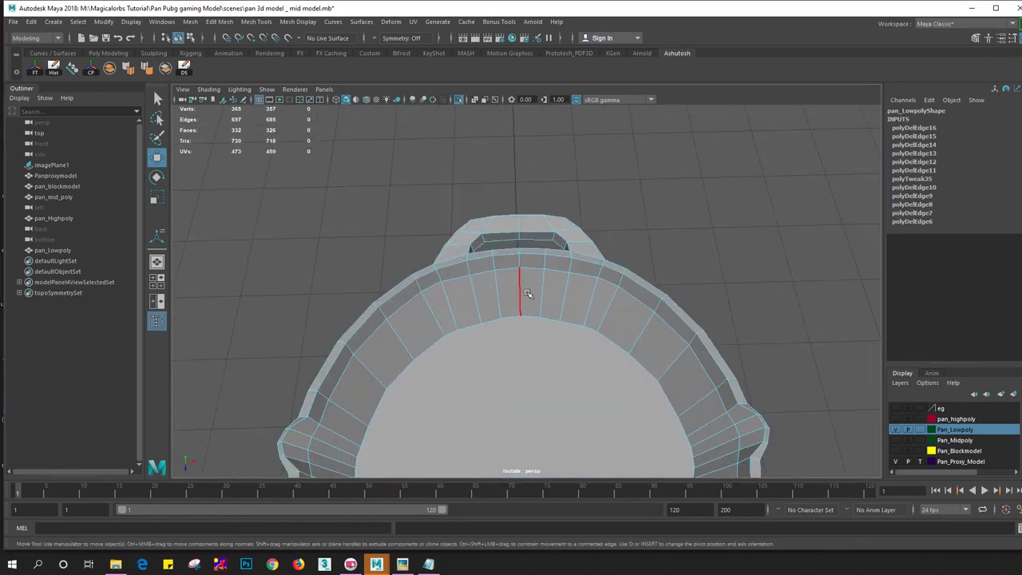
pyautogui.hotkey('ctrl', 'Delete')
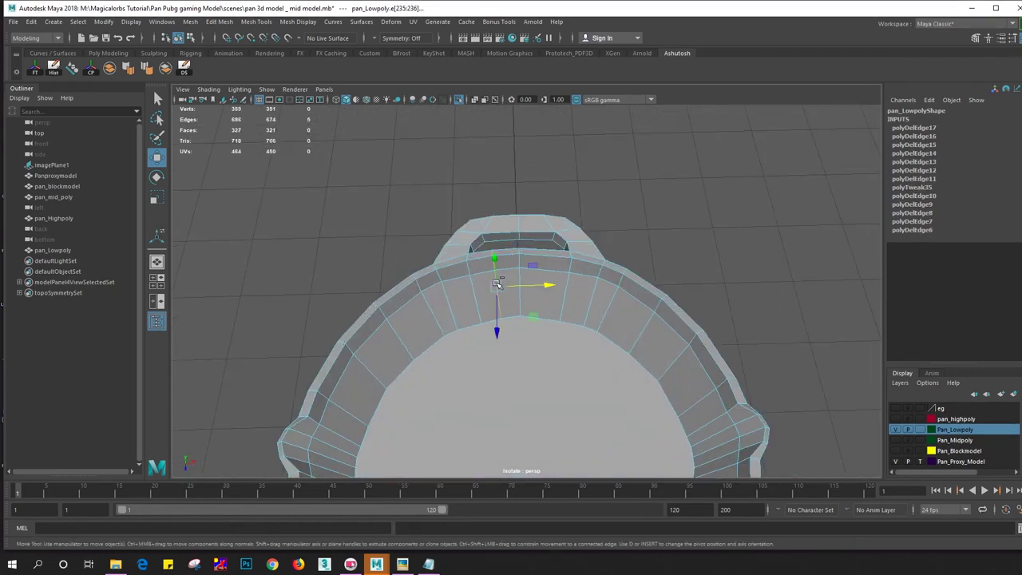
pyautogui.hotkey('ctrl', 'Delete')
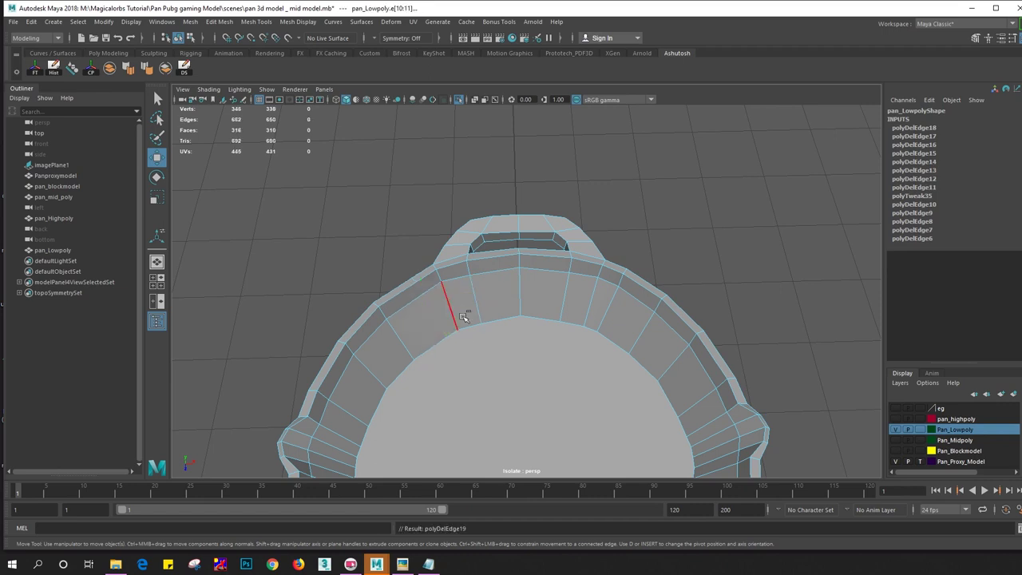
pyautogui.hotkey('ctrl', 'z')
pyautogui.keyDown('alt'); pyautogui.moveTo(523, 319); pyautogui.dragTo(415, 292); pyautogui.keyUp('alt')
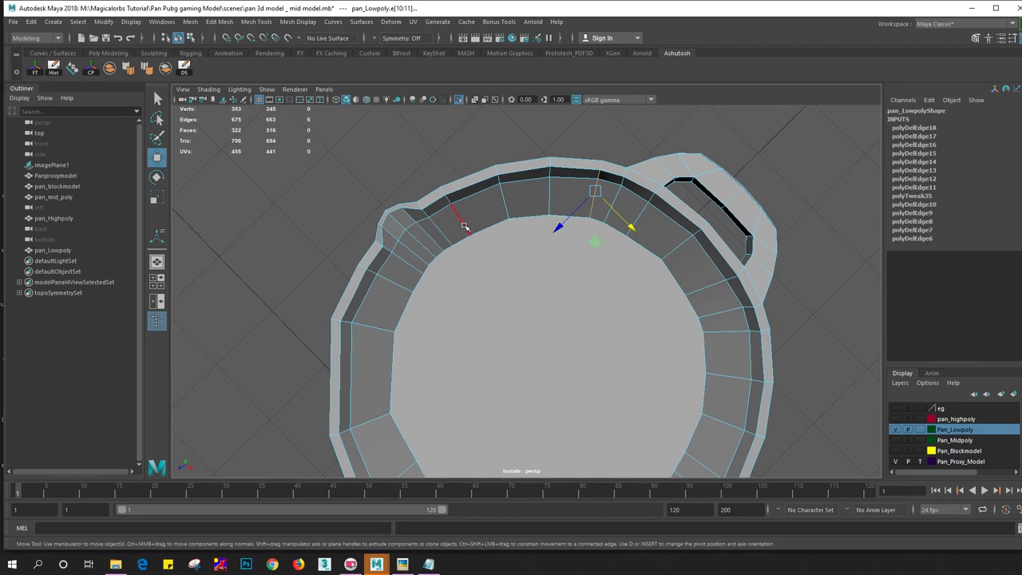
pyautogui.moveTo(450, 252)
pyautogui.keyDown('alt'); pyautogui.mouseDown()
pyautogui.moveTo(346, 270)
pyautogui.moveTo(495, 260)
pyautogui.moveTo(379, 269)
pyautogui.moveTo(435, 220)
pyautogui.mouseUp(); pyautogui.keyUp('alt')
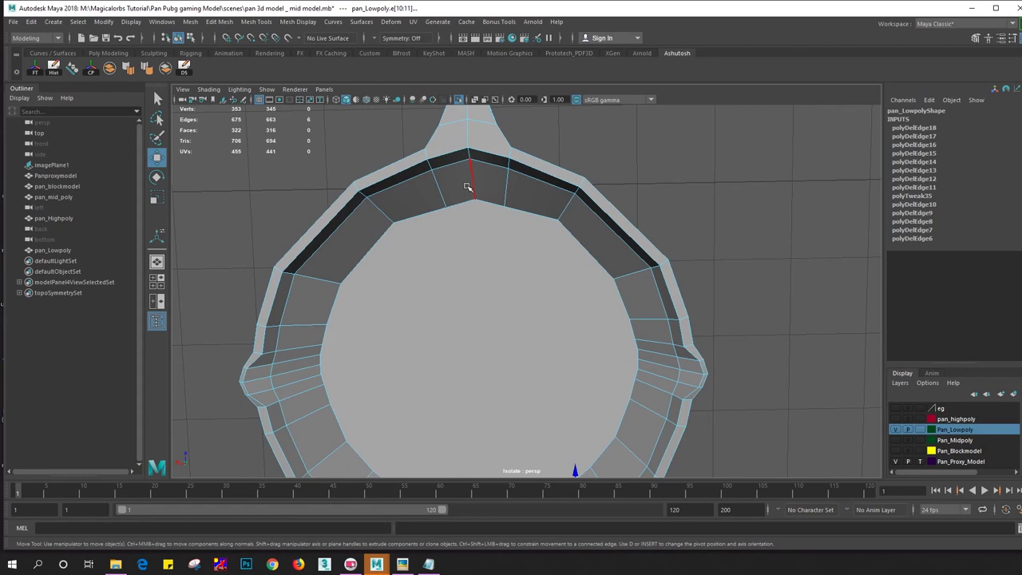
pyautogui.keyDown('alt'); pyautogui.moveTo(421, 267); pyautogui.dragTo(415, 323); pyautogui.keyUp('alt')
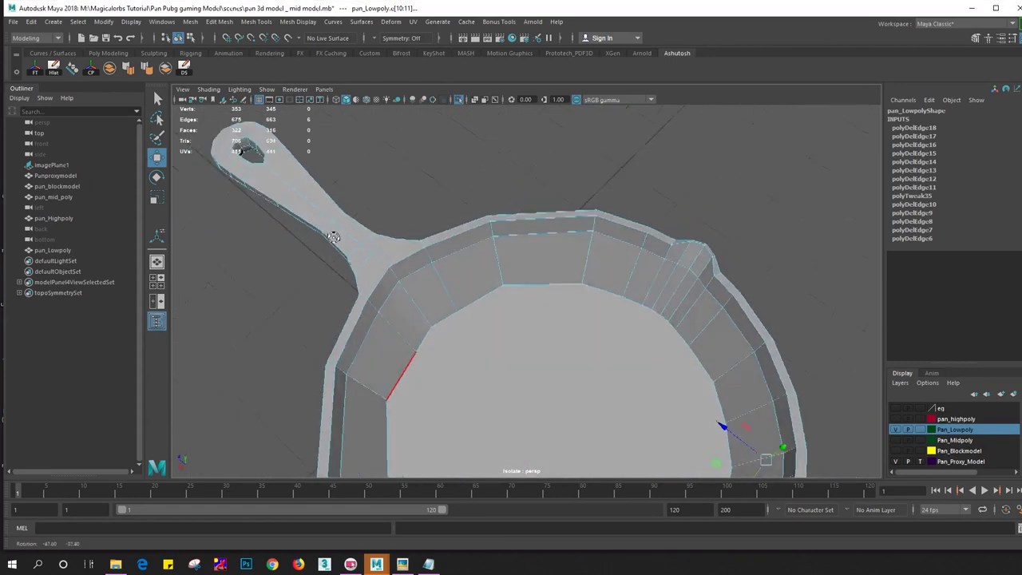
pyautogui.scroll(-5, 415, 323)
pyautogui.moveTo(616, 296)
pyautogui.keyDown('alt'); pyautogui.mouseDown()
pyautogui.moveTo(589, 348)
pyautogui.moveTo(559, 336)
pyautogui.moveTo(513, 281)
pyautogui.moveTo(529, 262)
pyautogui.moveTo(564, 277)
pyautogui.mouseUp(); pyautogui.keyUp('alt')
pyautogui.hotkey('ctrl', 'z')
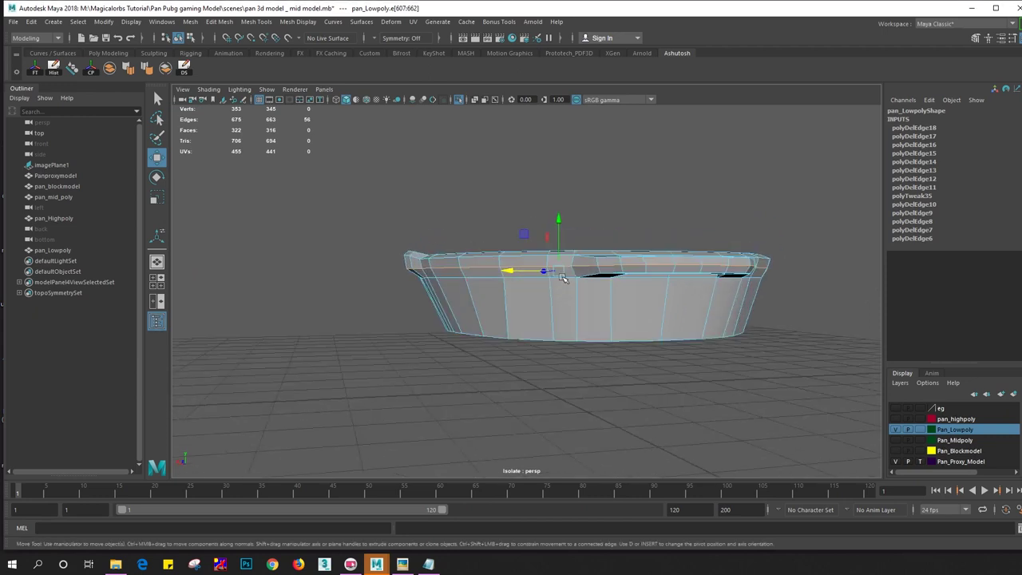
pyautogui.moveTo(456, 274); pyautogui.dragTo(507, 242, button='right')
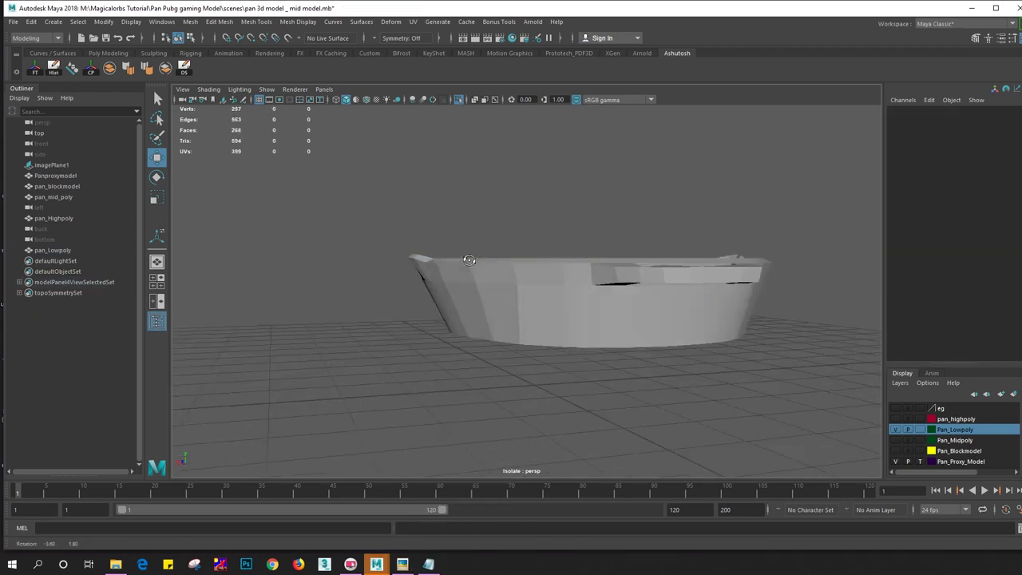
# Move a rim vertex beside the handle to reshape the rim, then return to Object Mode
pyautogui.moveTo(506, 242)
pyautogui.keyDown('alt'); pyautogui.mouseDown()
pyautogui.moveTo(676, 314)
pyautogui.moveTo(538, 279)
pyautogui.mouseUp(); pyautogui.keyUp('alt')
pyautogui.click(538, 279)
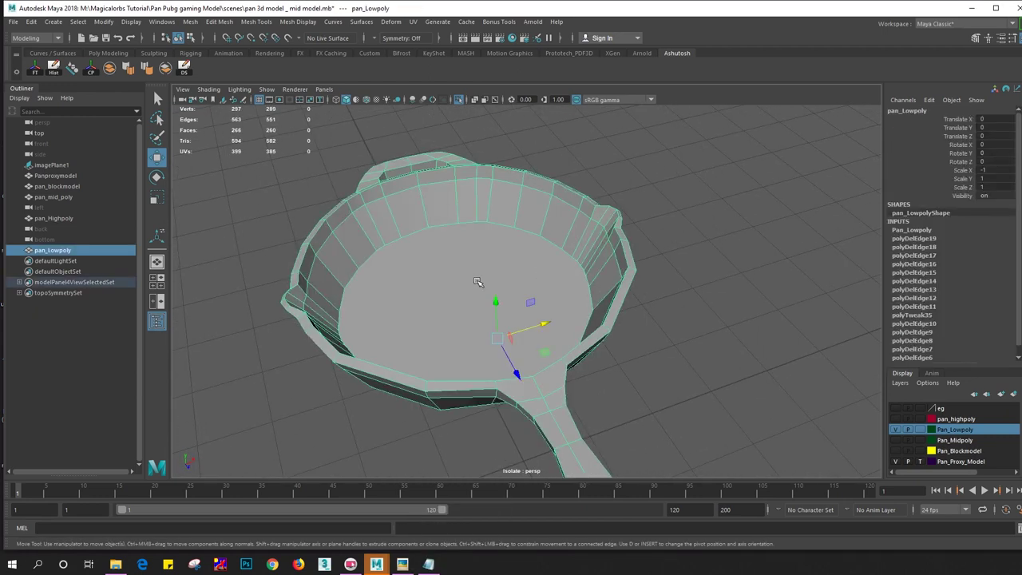
pyautogui.scroll(-3, 510, 275)
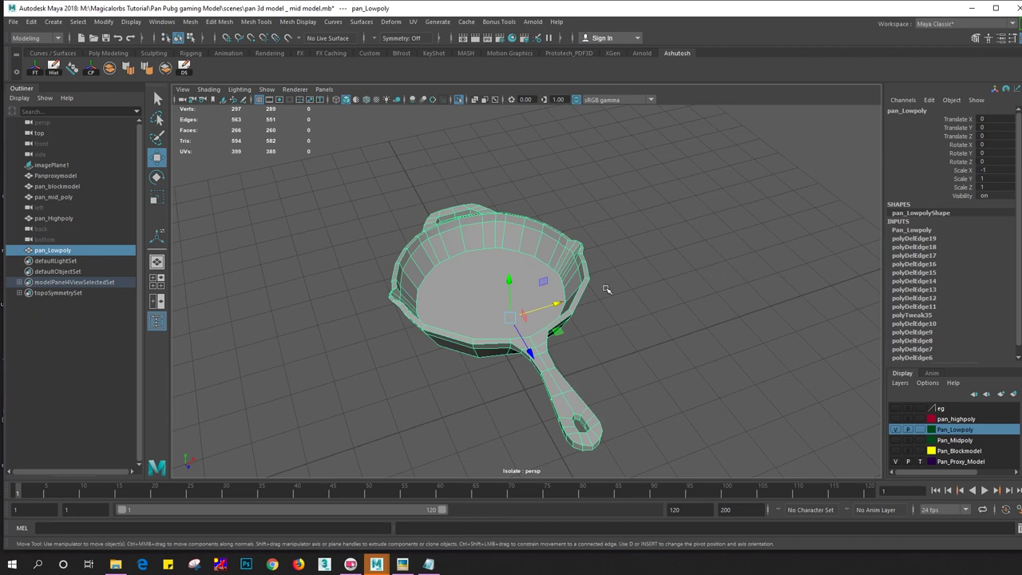
pyautogui.click(655, 276)
pyautogui.click(511, 287)
pyautogui.moveTo(511, 288)
pyautogui.keyDown('alt'); pyautogui.mouseDown()
pyautogui.moveTo(612, 315)
pyautogui.moveTo(494, 299)
pyautogui.moveTo(497, 255)
pyautogui.moveTo(593, 229)
pyautogui.moveTo(543, 240)
pyautogui.moveTo(491, 216)
pyautogui.mouseUp(); pyautogui.keyUp('alt')
pyautogui.scroll(3, 594, 228)
pyautogui.scroll(2, 588, 221)
pyautogui.moveTo(491, 216); pyautogui.dragTo(491, 181, button='right')
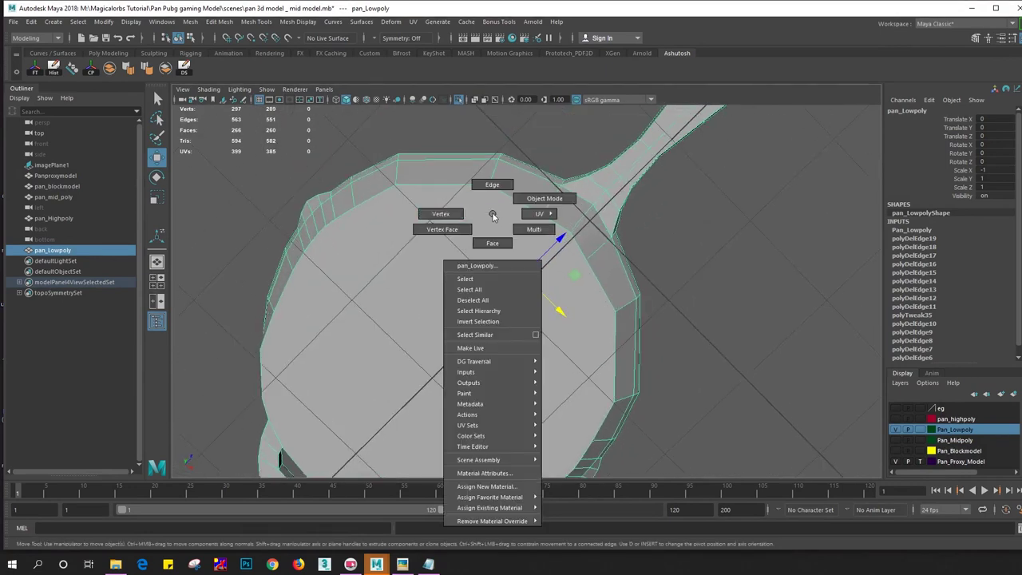
pyautogui.click(490, 183)
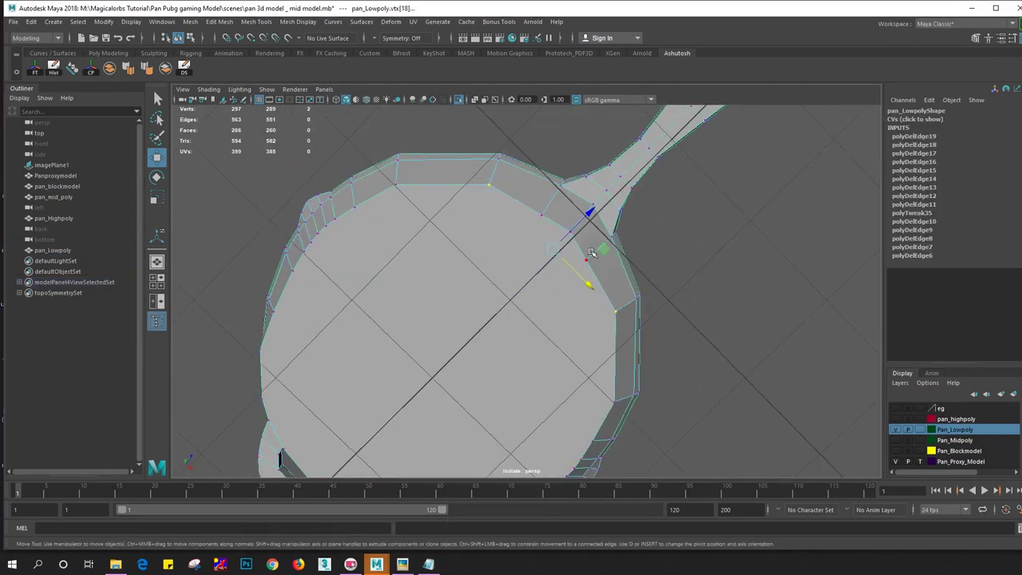
pyautogui.moveTo(580, 226)
pyautogui.mouseDown()
pyautogui.moveTo(488, 256)
pyautogui.moveTo(516, 246)
pyautogui.mouseUp()
pyautogui.press('F8')
# Select the edge loop along the handle's underside and delete it
pyautogui.click(627, 230)
pyautogui.moveTo(627, 230)
pyautogui.keyDown('alt'); pyautogui.mouseDown()
pyautogui.moveTo(655, 210)
pyautogui.moveTo(701, 231)
pyautogui.moveTo(616, 298)
pyautogui.mouseUp(); pyautogui.keyUp('alt')
pyautogui.scroll(3, 530, 306)
pyautogui.click(474, 266)
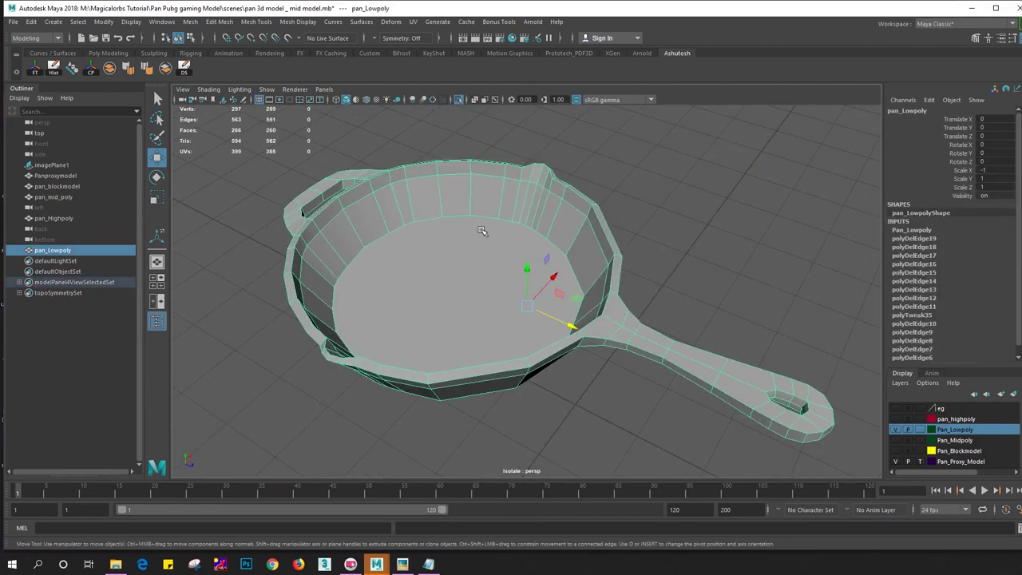
pyautogui.moveTo(484, 229)
pyautogui.keyDown('alt'); pyautogui.mouseDown()
pyautogui.moveTo(541, 292)
pyautogui.moveTo(571, 303)
pyautogui.moveTo(551, 304)
pyautogui.moveTo(496, 263)
pyautogui.moveTo(506, 252)
pyautogui.moveTo(504, 217)
pyautogui.moveTo(511, 266)
pyautogui.mouseUp(); pyautogui.keyUp('alt')
pyautogui.scroll(5, 551, 304)
pyautogui.moveTo(511, 267); pyautogui.dragTo(532, 224, button='right')
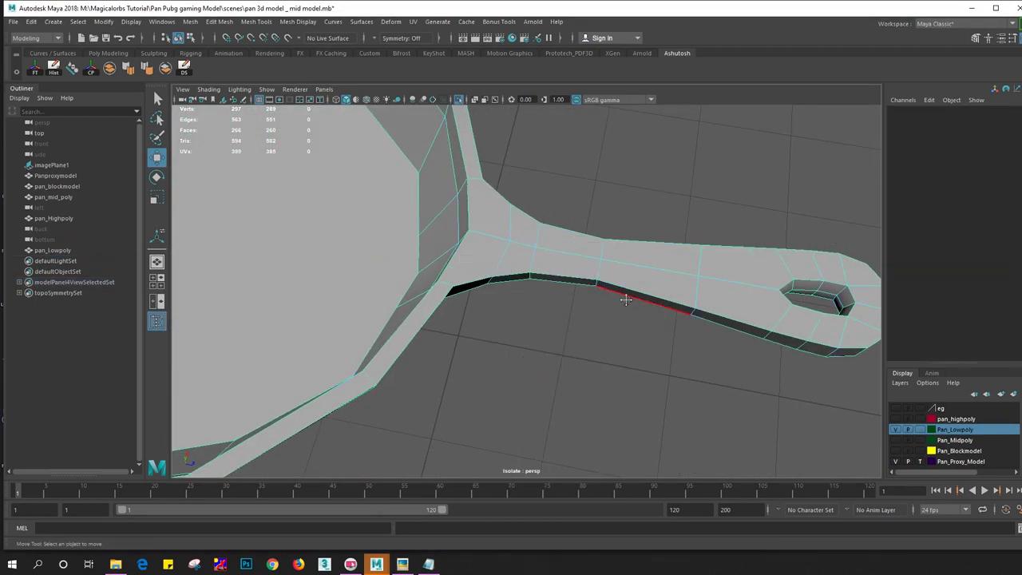
pyautogui.keyDown('alt'); pyautogui.moveTo(627, 300); pyautogui.dragTo(501, 272); pyautogui.keyUp('alt')
pyautogui.click(674, 296)
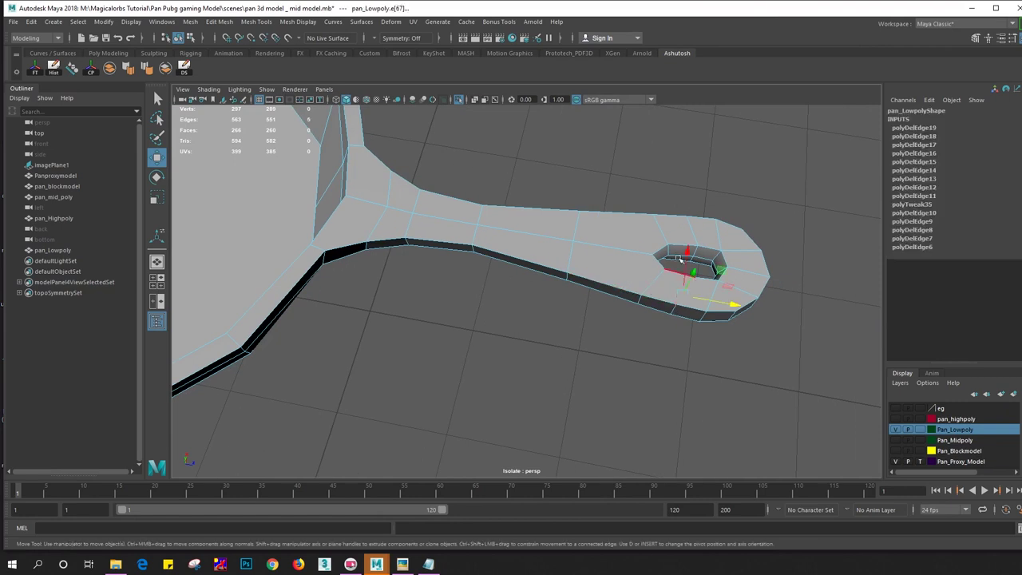
pyautogui.moveTo(689, 226)
pyautogui.keyDown('shift'); pyautogui.mouseDown()
pyautogui.moveTo(655, 283)
pyautogui.moveTo(712, 328)
pyautogui.mouseUp(); pyautogui.keyUp('shift')
pyautogui.press('Delete')
# Back in Object Mode, reselect pan_Lowpoly (now 260 faces) and open the UV menu
pyautogui.scroll(-4, 671, 319)
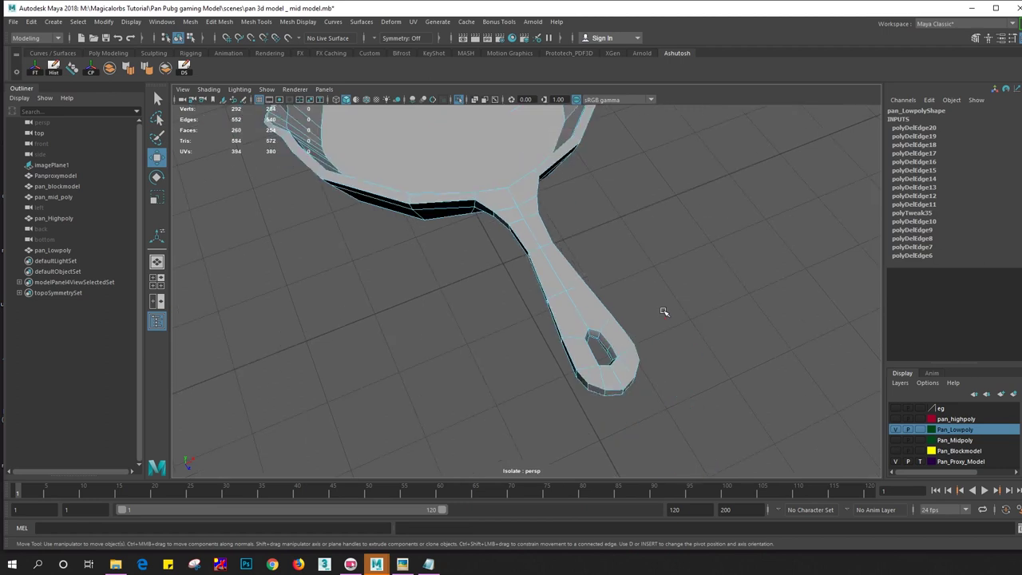
pyautogui.scroll(1, 655, 328)
pyautogui.scroll(5, 670, 376)
pyautogui.keyDown('alt'); pyautogui.moveTo(584, 229); pyautogui.dragTo(605, 342); pyautogui.keyUp('alt')
pyautogui.moveTo(532, 300)
pyautogui.keyDown('alt'); pyautogui.mouseDown()
pyautogui.moveTo(469, 288)
pyautogui.moveTo(431, 256)
pyautogui.mouseUp(); pyautogui.keyUp('alt')
pyautogui.moveTo(451, 217); pyautogui.dragTo(575, 181, button='right')
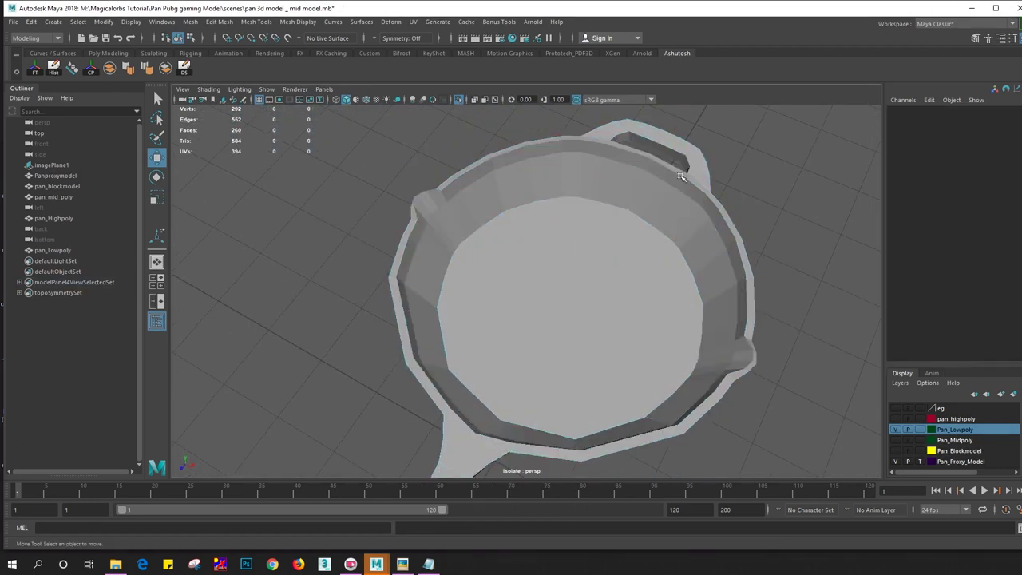
pyautogui.click(548, 231)
pyautogui.moveTo(548, 231)
pyautogui.keyDown('alt'); pyautogui.mouseDown()
pyautogui.moveTo(604, 244)
pyautogui.moveTo(657, 286)
pyautogui.mouseUp(); pyautogui.keyUp('alt')
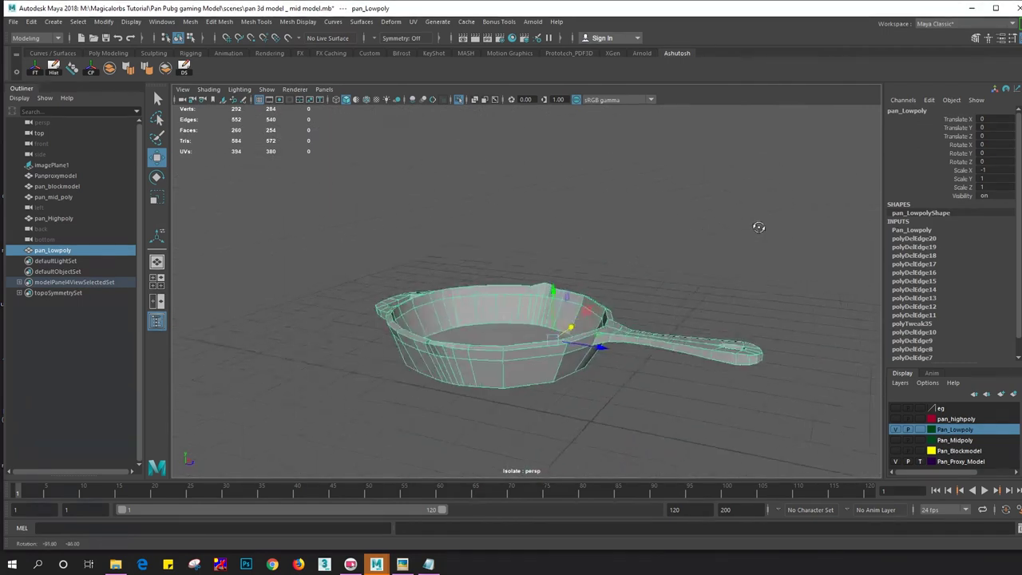
pyautogui.moveTo(522, 243)
pyautogui.keyDown('alt'); pyautogui.mouseDown()
pyautogui.moveTo(605, 256)
pyautogui.moveTo(605, 288)
pyautogui.mouseUp(); pyautogui.keyUp('alt')
pyautogui.click(413, 21)
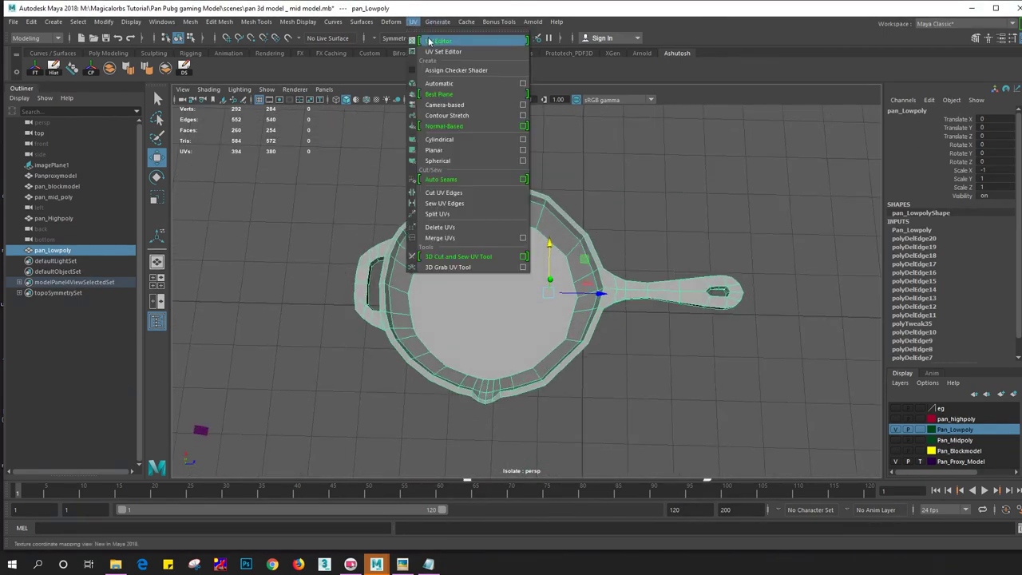
# Open the UV Editor and apply Automatic mapping to the pan's bottom face
pyautogui.click(435, 39)
pyautogui.moveTo(512, 92); pyautogui.dragTo(1020, 139)
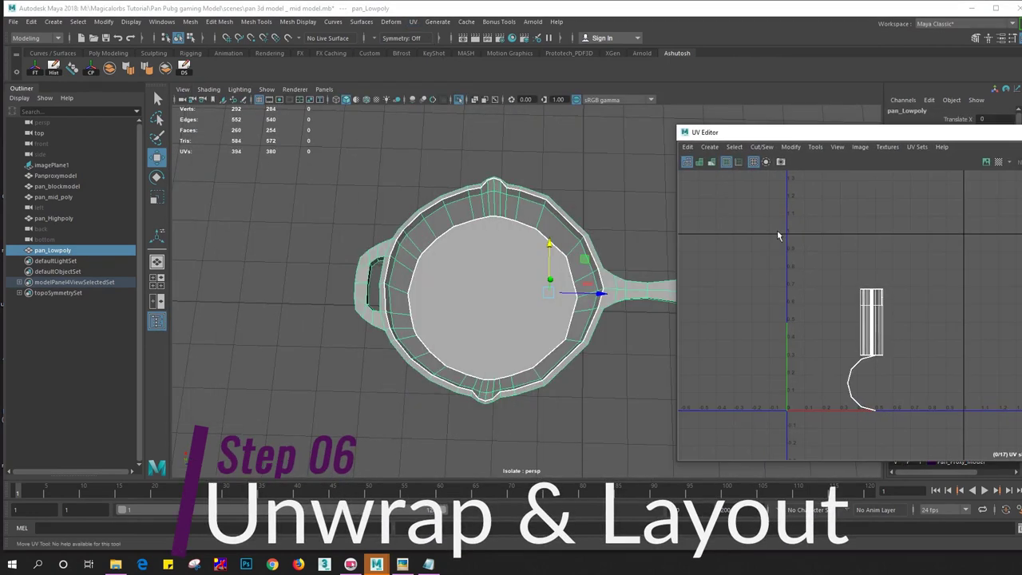
pyautogui.moveTo(524, 267); pyautogui.dragTo(480, 277, button='right')
pyautogui.click(480, 276)
pyautogui.keyDown('alt'); pyautogui.moveTo(480, 277); pyautogui.dragTo(559, 264); pyautogui.keyUp('alt')
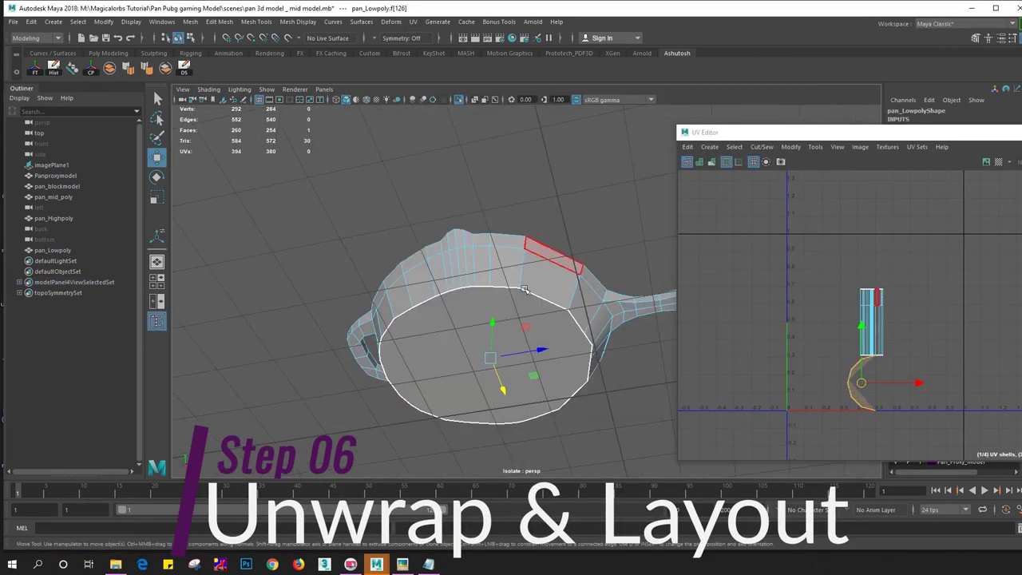
pyautogui.moveTo(784, 302)
pyautogui.keyDown('shift'); pyautogui.mouseDown(button='right')
pyautogui.moveTo(790, 269)
pyautogui.moveTo(739, 272)
pyautogui.mouseUp(button='right'); pyautogui.keyUp('shift')
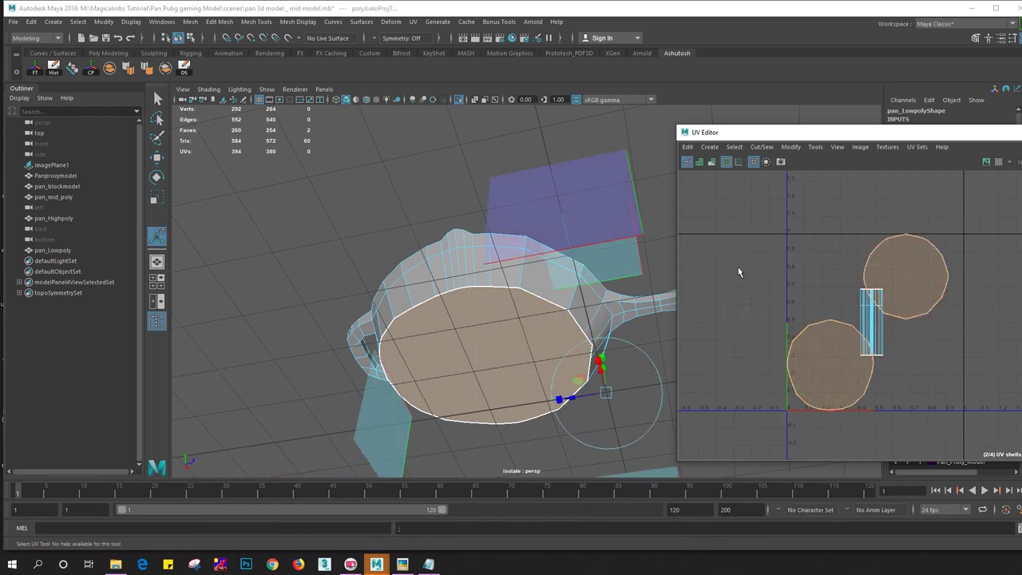
# Move both new circular UV shells off to the right of the layout
pyautogui.click(831, 357)
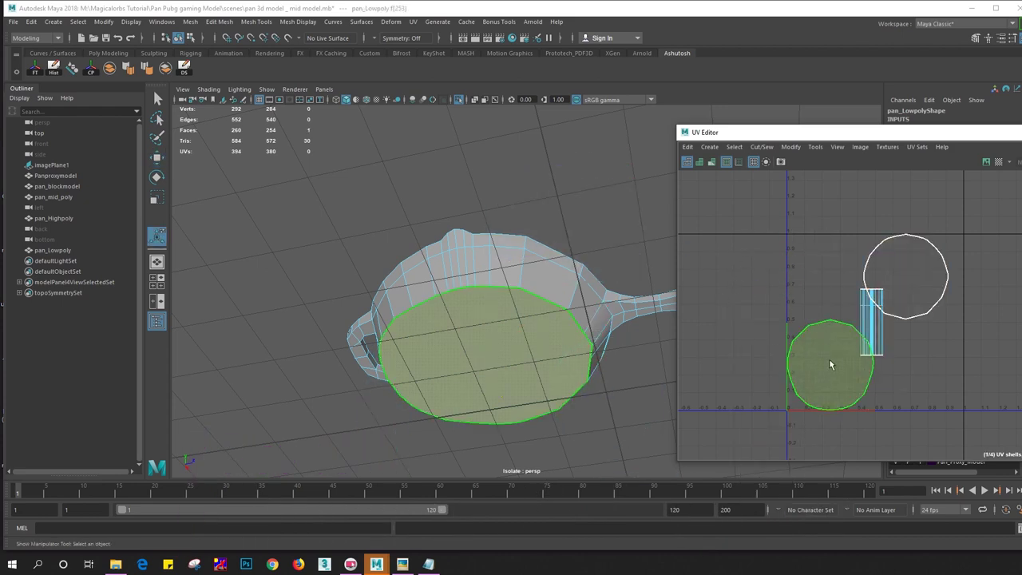
pyautogui.press('w')
pyautogui.moveTo(831, 360); pyautogui.dragTo(921, 326, button='middle')
pyautogui.moveTo(831, 320)
pyautogui.mouseDown()
pyautogui.moveTo(904, 292)
pyautogui.moveTo(1002, 311)
pyautogui.mouseUp()
pyautogui.click(906, 288)
pyautogui.moveTo(906, 288); pyautogui.dragTo(1003, 308)
pyautogui.click(822, 338)
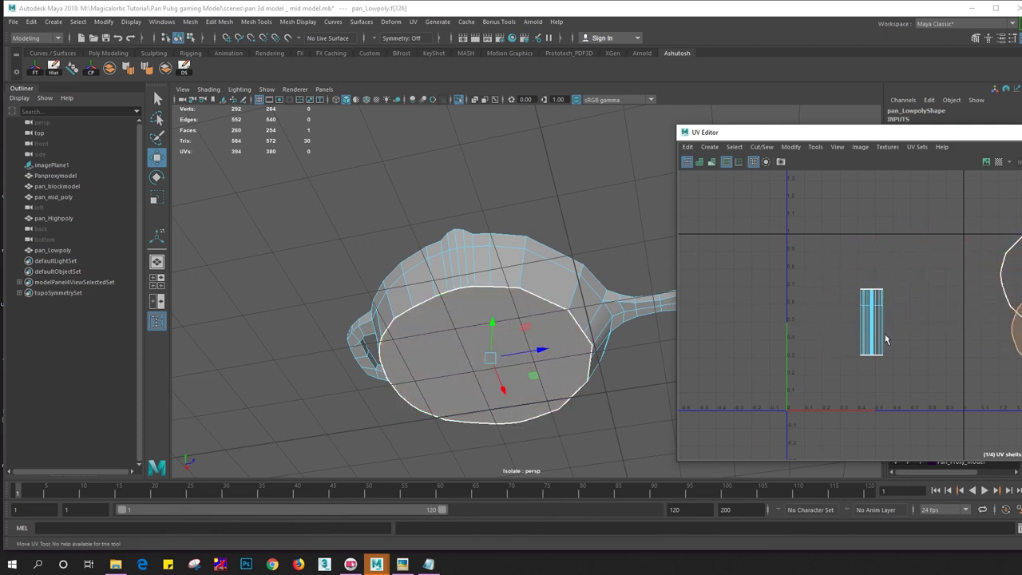
pyautogui.keyDown('alt'); pyautogui.moveTo(472, 336); pyautogui.dragTo(502, 322); pyautogui.keyUp('alt')
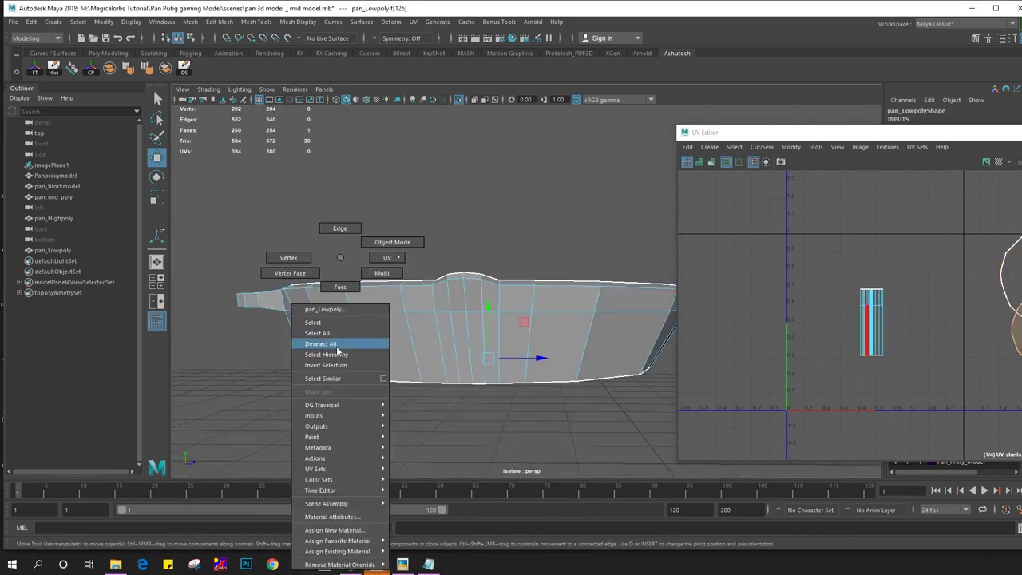
# Select the side wall and upper rim face loops plus the handle faces, 77 faces in all
pyautogui.moveTo(342, 269); pyautogui.dragTo(343, 289, button='right')
pyautogui.click(342, 341)
pyautogui.keyDown('shift'); pyautogui.doubleClick(369, 336); pyautogui.keyUp('shift')
pyautogui.keyDown('shift'); pyautogui.doubleClick(372, 302); pyautogui.keyUp('shift')
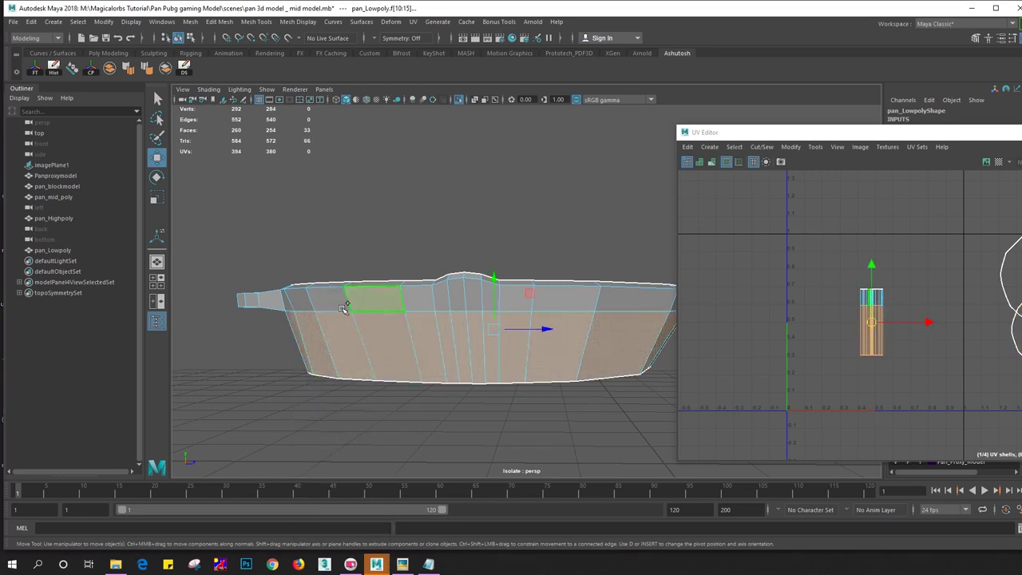
pyautogui.moveTo(371, 303)
pyautogui.keyDown('alt'); pyautogui.mouseDown()
pyautogui.moveTo(372, 354)
pyautogui.moveTo(313, 320)
pyautogui.mouseUp(); pyautogui.keyUp('alt')
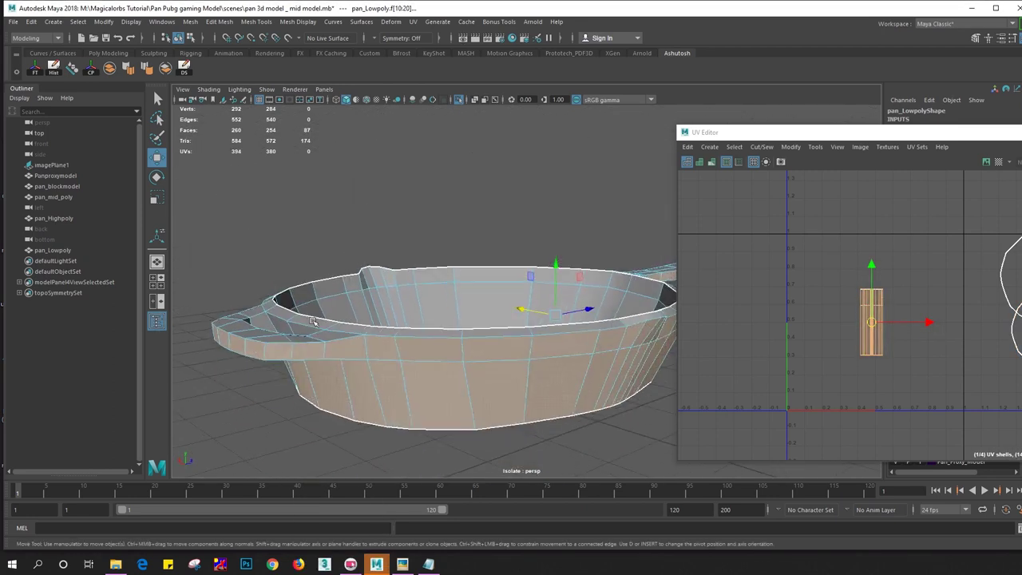
pyautogui.keyDown('ctrl'); pyautogui.click(344, 352); pyautogui.keyUp('ctrl')
pyautogui.keyDown('alt'); pyautogui.moveTo(344, 352); pyautogui.dragTo(352, 334); pyautogui.keyUp('alt')
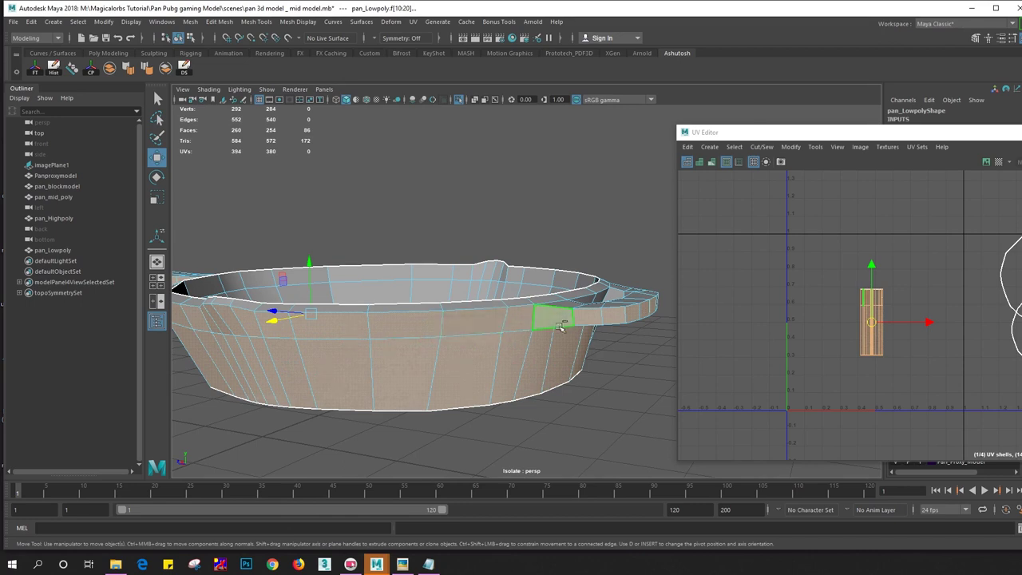
pyautogui.keyDown('alt'); pyautogui.moveTo(582, 326); pyautogui.dragTo(544, 307); pyautogui.keyUp('alt')
pyautogui.scroll(2, 544, 307)
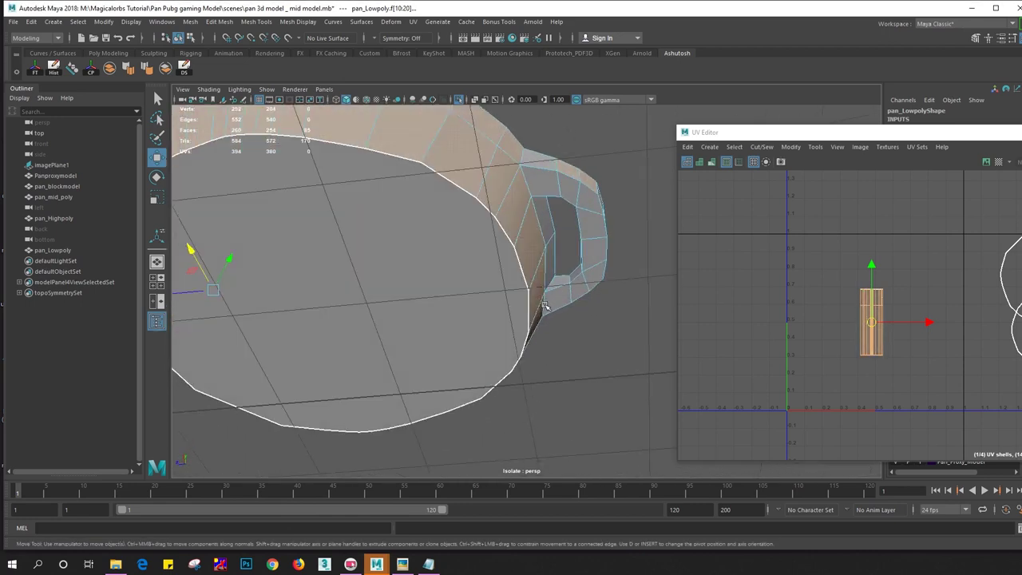
pyautogui.keyDown('shift'); pyautogui.moveTo(631, 318); pyautogui.dragTo(603, 196); pyautogui.keyUp('shift')
pyautogui.scroll(-5, 603, 308)
pyautogui.moveTo(603, 307)
pyautogui.keyDown('ctrl'); pyautogui.mouseDown()
pyautogui.moveTo(547, 348)
pyautogui.moveTo(495, 415)
pyautogui.moveTo(459, 283)
pyautogui.moveTo(504, 267)
pyautogui.moveTo(510, 243)
pyautogui.moveTo(468, 228)
pyautogui.moveTo(537, 327)
pyautogui.mouseUp(); pyautogui.keyUp('ctrl')
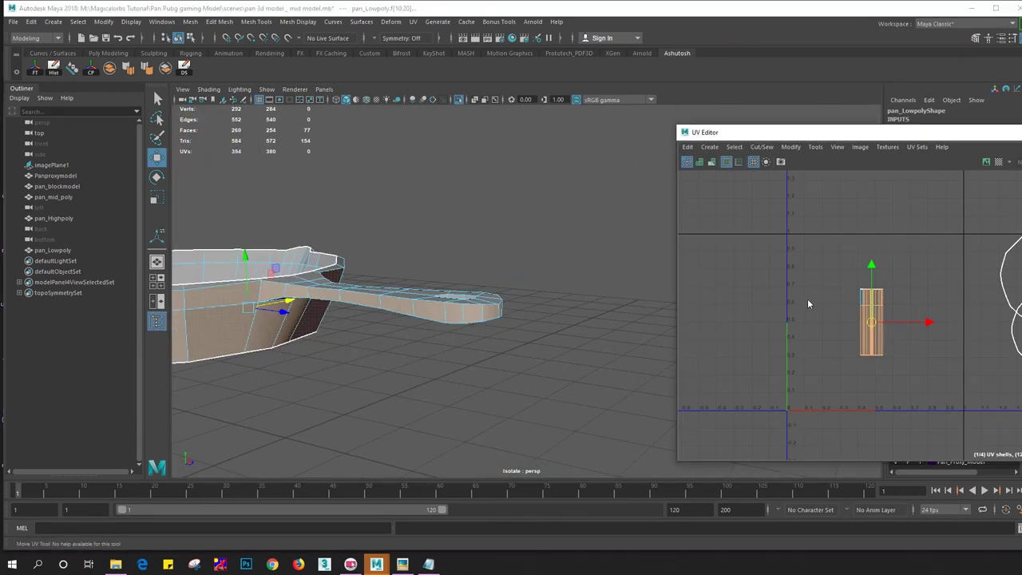
pyautogui.keyDown('shift'); pyautogui.rightClick(807, 301); pyautogui.keyUp('shift')
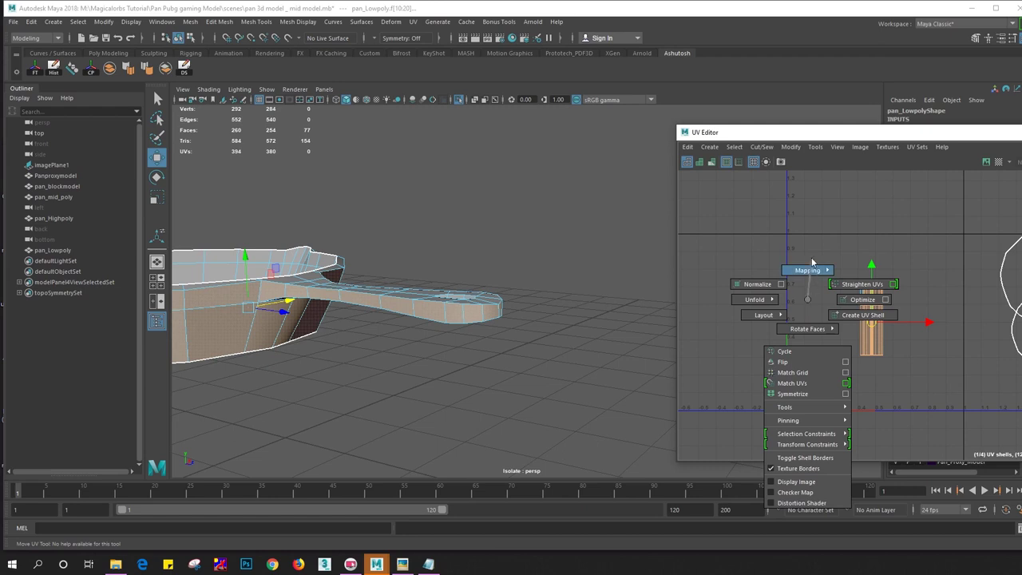
# Planar-project the selected wall, rim and handle faces and unfold the resulting UVs
pyautogui.click(809, 238)
pyautogui.keyDown('shift'); pyautogui.moveTo(772, 289); pyautogui.dragTo(673, 287, button='right'); pyautogui.keyUp('shift')
pyautogui.scroll(5, 806, 274)
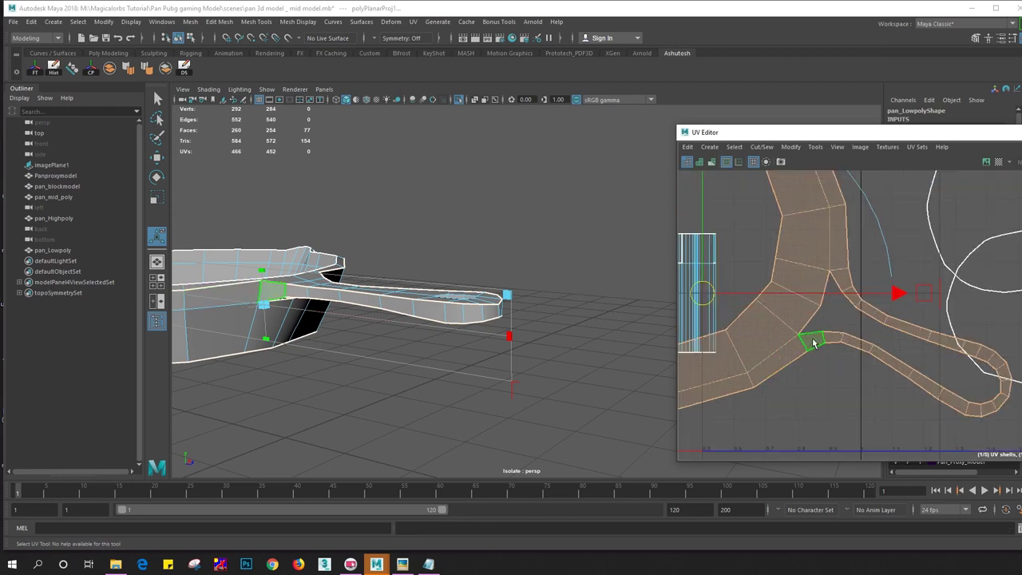
pyautogui.scroll(2, 819, 339)
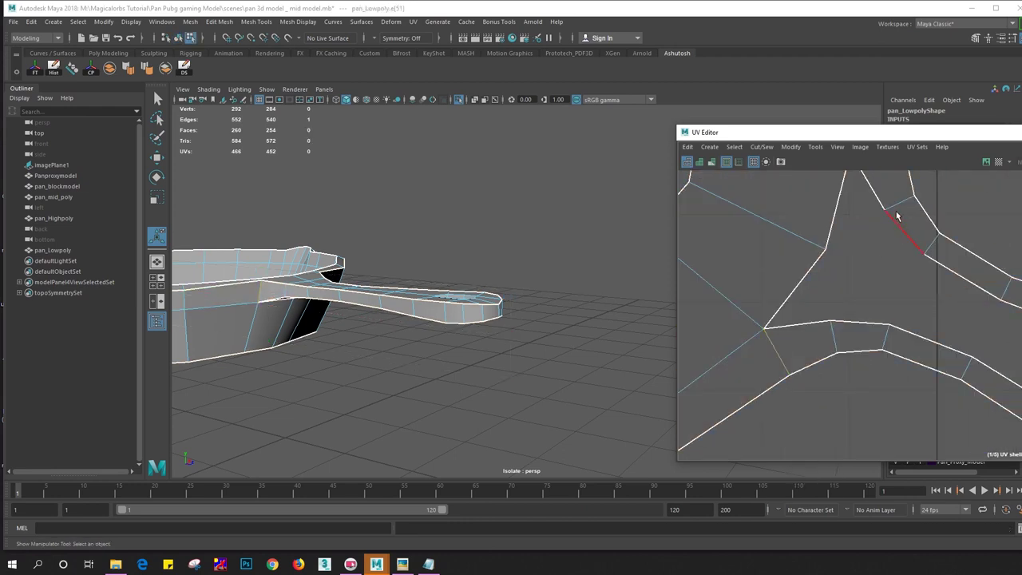
# Cut the projected UVs along the selected edges and move the UV Editor window left
pyautogui.keyDown('shift'); pyautogui.rightClick(819, 297); pyautogui.keyUp('shift')
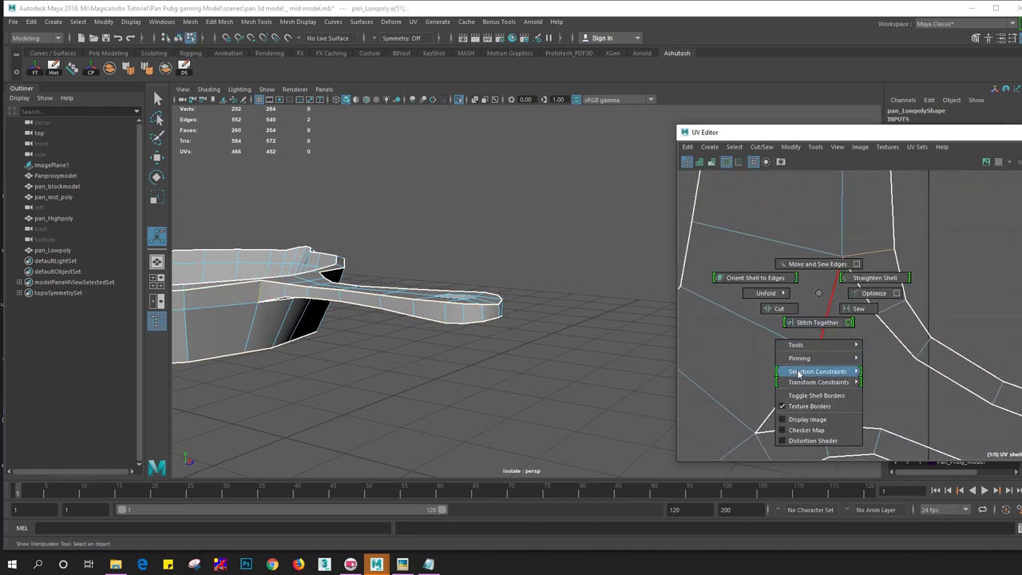
pyautogui.keyDown('shift'); pyautogui.moveTo(819, 297); pyautogui.dragTo(781, 310, button='right'); pyautogui.keyUp('shift')
pyautogui.scroll(-2, 841, 319)
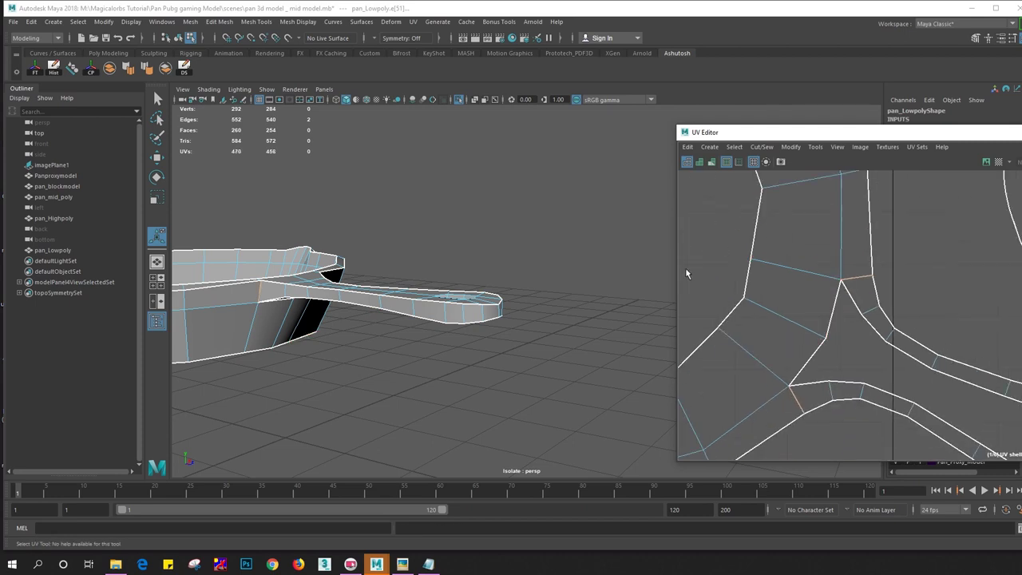
pyautogui.click(747, 319)
pyautogui.keyDown('alt'); pyautogui.moveTo(747, 320); pyautogui.dragTo(799, 206, button='middle'); pyautogui.keyUp('alt')
pyautogui.moveTo(721, 132)
pyautogui.mouseDown()
pyautogui.moveTo(663, 134)
pyautogui.moveTo(345, 90)
pyautogui.mouseUp()
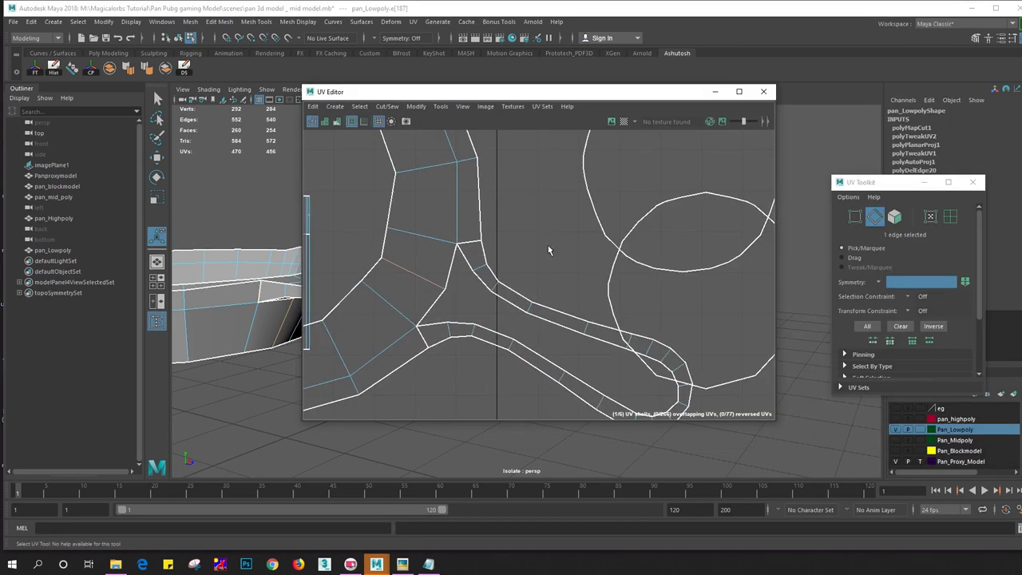
pyautogui.click(439, 276)
pyautogui.scroll(3, 578, 261)
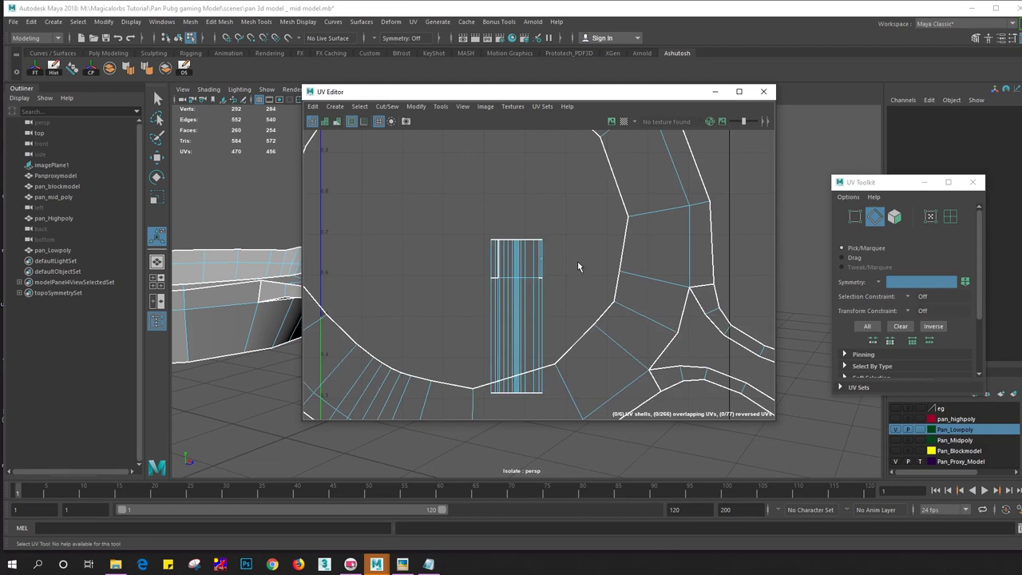
pyautogui.scroll(1, 485, 226)
pyautogui.scroll(-2, 470, 233)
# Cut the ring-shaped UV shell along a selected edge
pyautogui.click(455, 230)
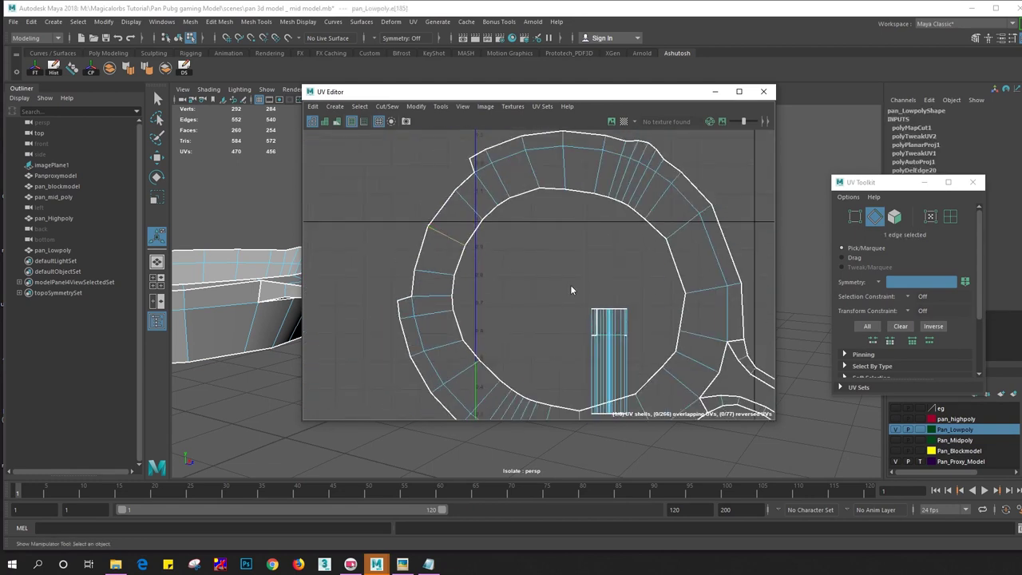
pyautogui.keyDown('shift'); pyautogui.moveTo(519, 279); pyautogui.dragTo(551, 293, button='right'); pyautogui.keyUp('shift')
pyautogui.scroll(-2, 552, 293)
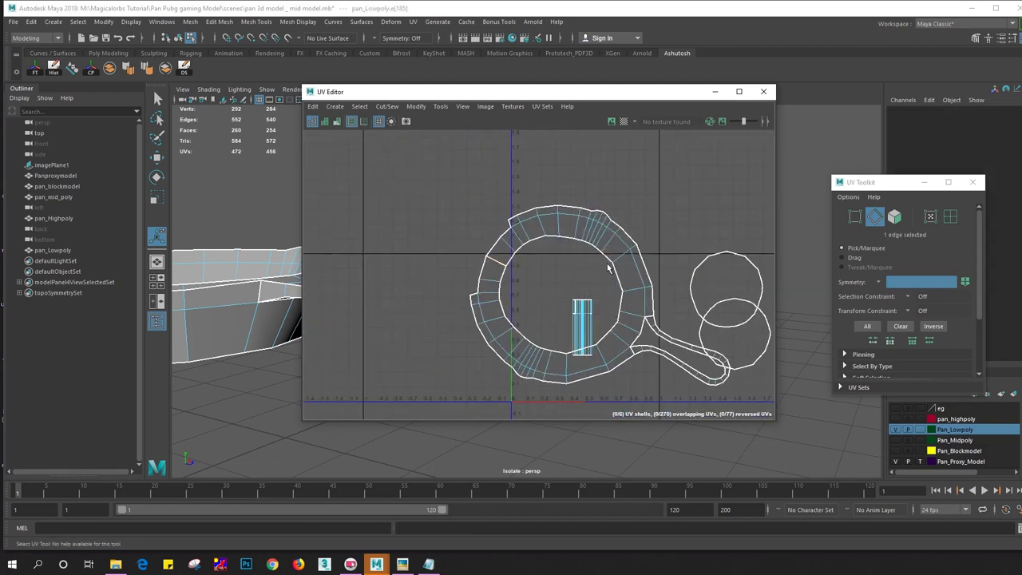
pyautogui.scroll(2, 599, 231)
pyautogui.moveTo(599, 227); pyautogui.dragTo(593, 189, button='right')
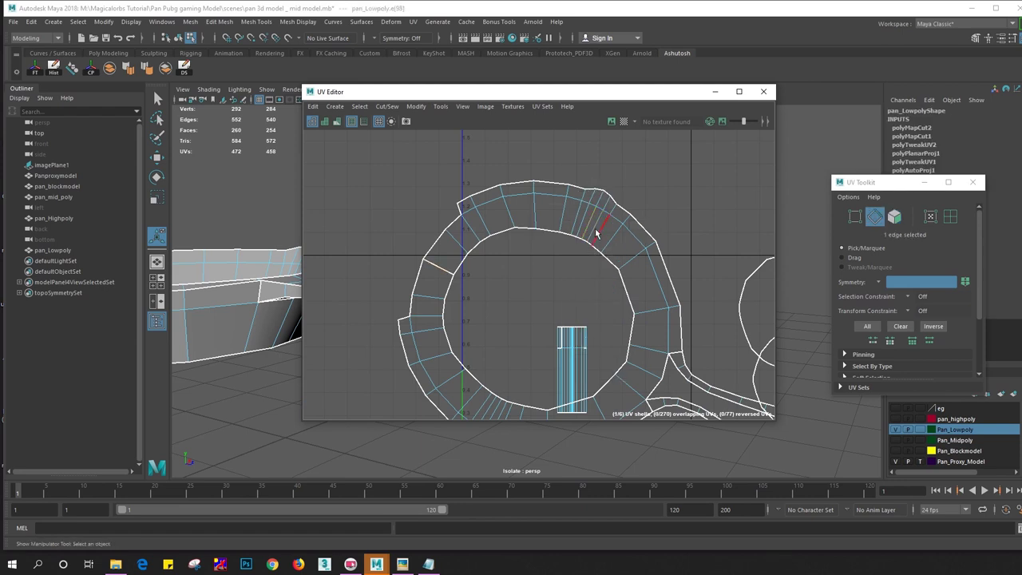
pyautogui.moveTo(522, 295); pyautogui.dragTo(561, 217, button='middle')
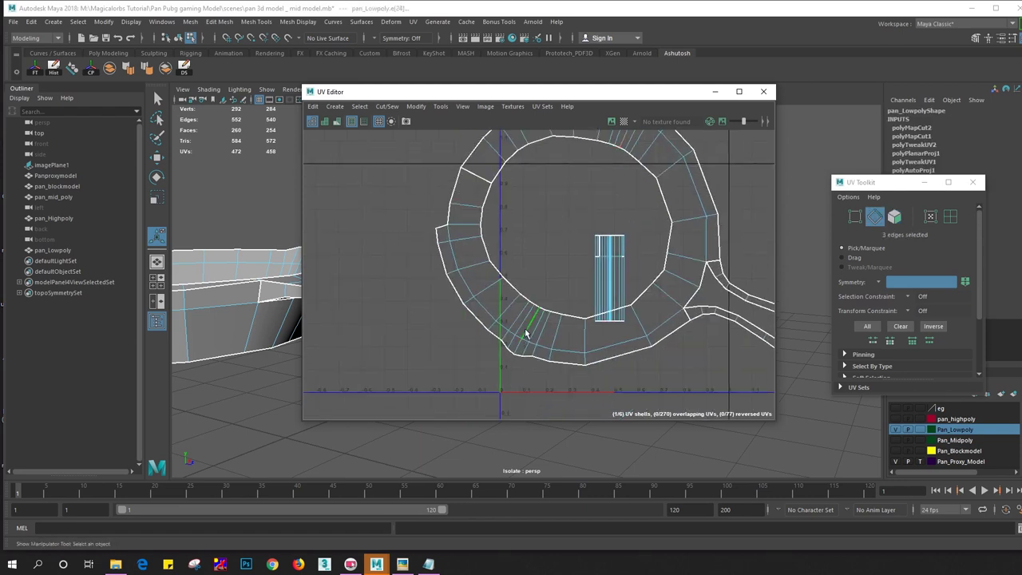
pyautogui.keyDown('shift'); pyautogui.moveTo(532, 281); pyautogui.dragTo(532, 282, button='right'); pyautogui.keyUp('shift')
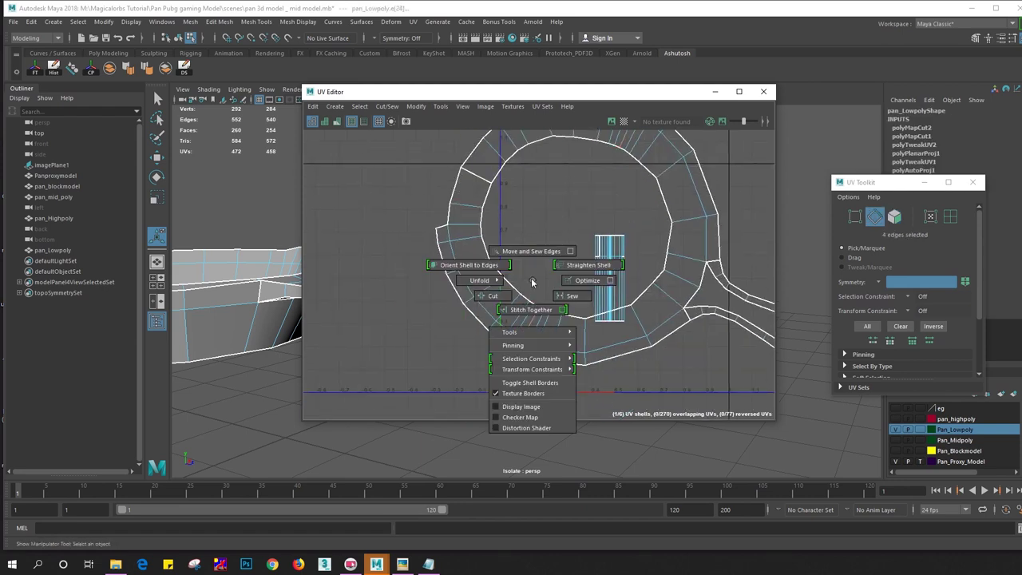
pyautogui.keyDown('shift'); pyautogui.moveTo(505, 296); pyautogui.dragTo(505, 295, button='right'); pyautogui.keyUp('shift')
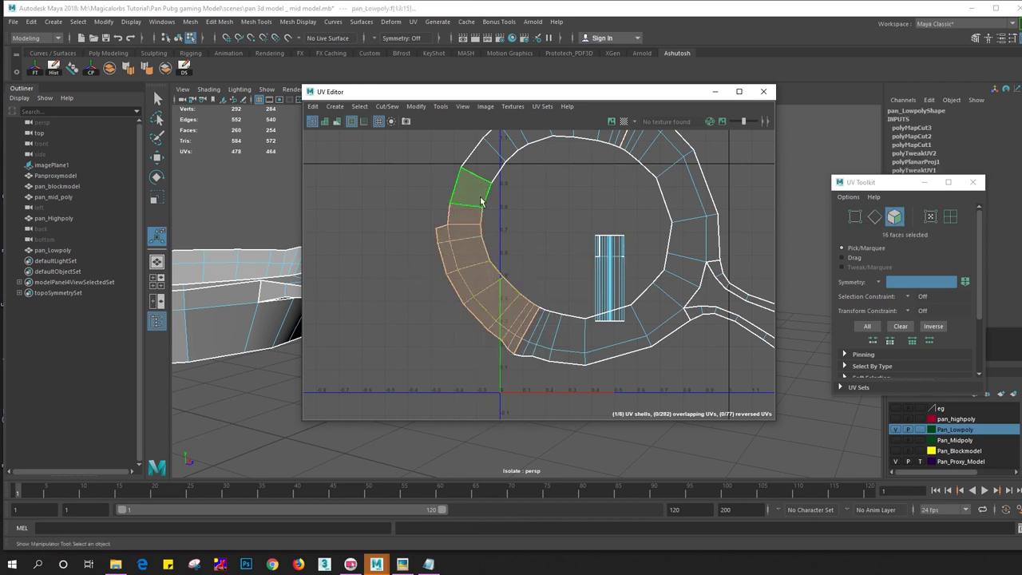
# Cut the ring along another edge, then select faces around the ring and handle
pyautogui.keyDown('shift'); pyautogui.click(673, 195); pyautogui.keyUp('shift')
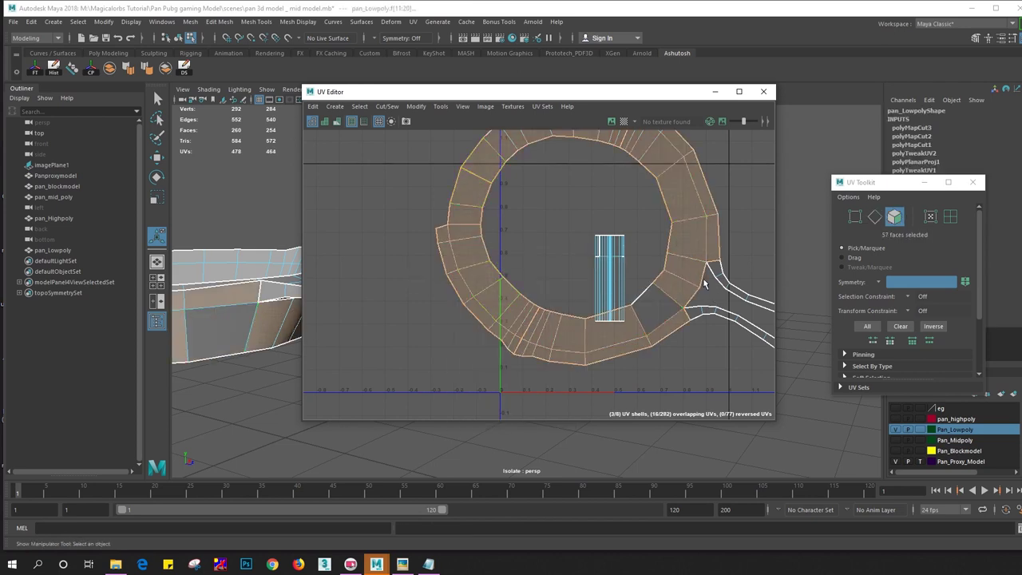
pyautogui.moveTo(673, 291); pyautogui.dragTo(673, 281, button='right')
pyautogui.click(648, 266)
pyautogui.keyDown('shift'); pyautogui.rightClick(647, 269); pyautogui.keyUp('shift')
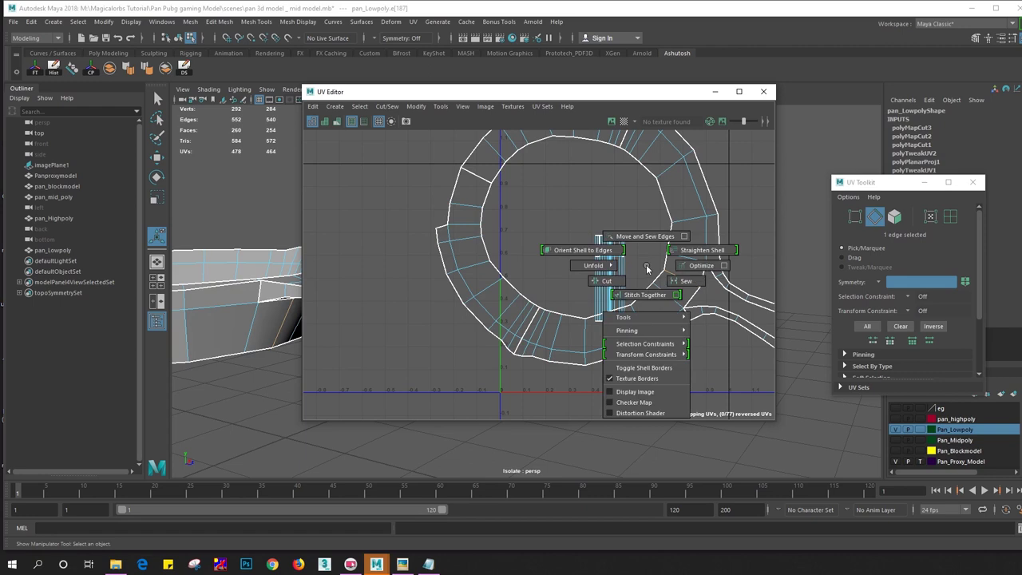
pyautogui.click(609, 280)
pyautogui.scroll(-3, 671, 259)
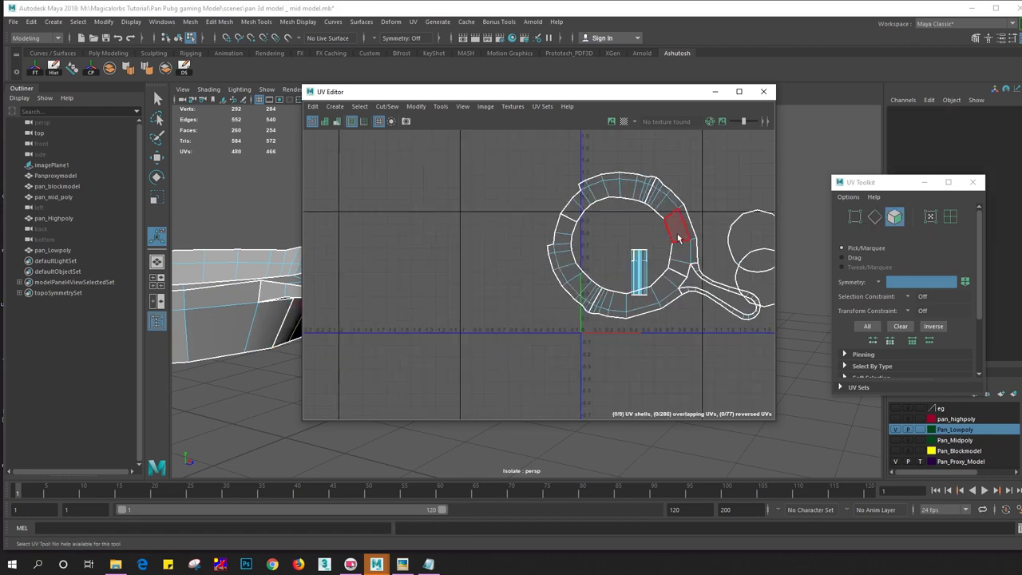
pyautogui.moveTo(627, 199)
pyautogui.keyDown('shift'); pyautogui.mouseDown()
pyautogui.moveTo(559, 222)
pyautogui.moveTo(583, 279)
pyautogui.moveTo(640, 300)
pyautogui.mouseUp(); pyautogui.keyUp('shift')
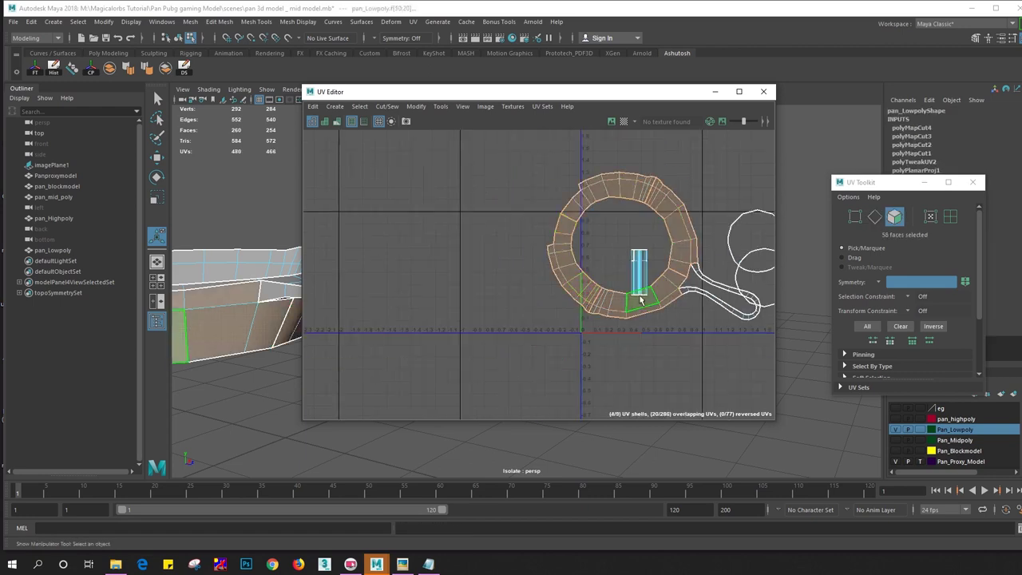
pyautogui.keyDown('shift'); pyautogui.moveTo(702, 294); pyautogui.dragTo(707, 292); pyautogui.keyUp('shift')
pyautogui.scroll(5, 578, 250)
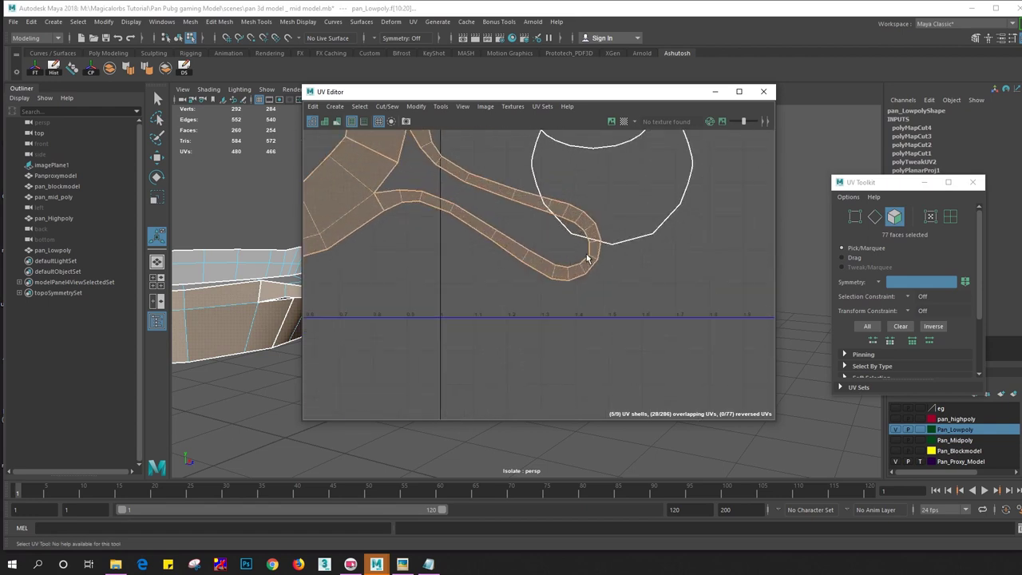
# Apply a seam cut at the edge where the handle joins the ring, giving 9 UV shells
pyautogui.press('F10')
pyautogui.click(588, 260)
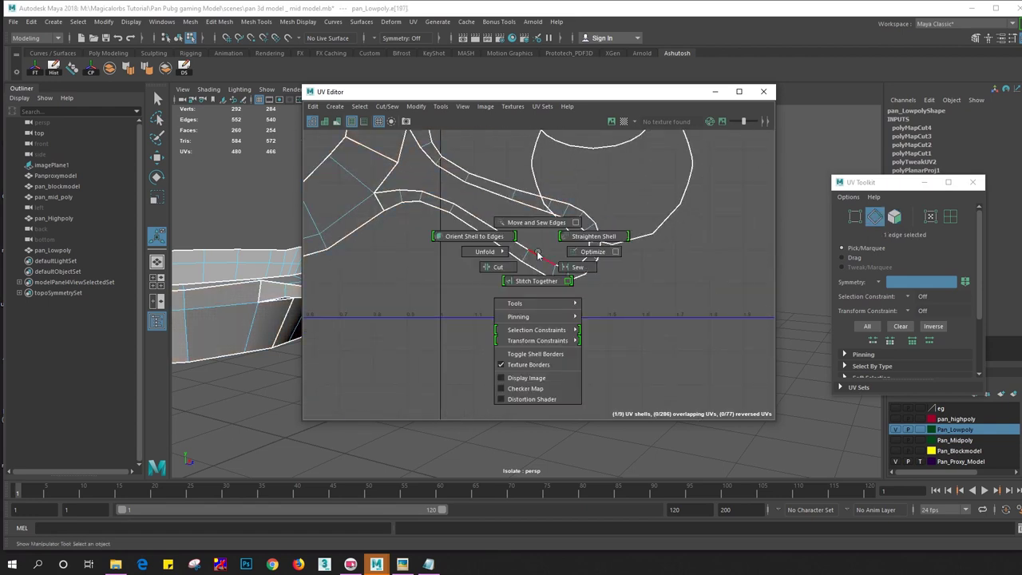
pyautogui.keyDown('shift'); pyautogui.moveTo(541, 257); pyautogui.dragTo(495, 266, button='right'); pyautogui.keyUp('shift')
pyautogui.scroll(-2, 495, 266)
pyautogui.scroll(-1, 703, 334)
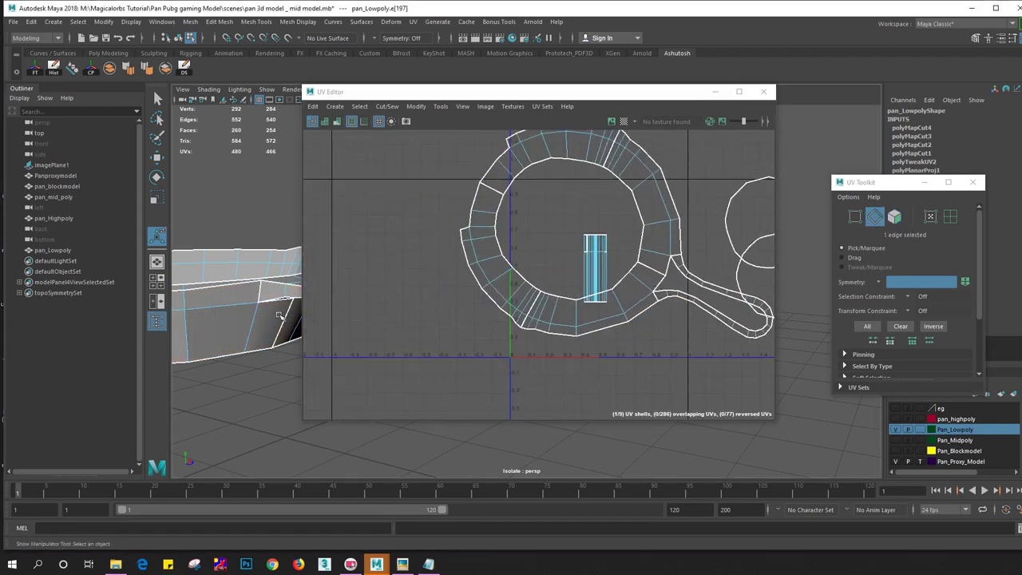
pyautogui.keyDown('alt'); pyautogui.moveTo(240, 319); pyautogui.dragTo(212, 251); pyautogui.keyUp('alt')
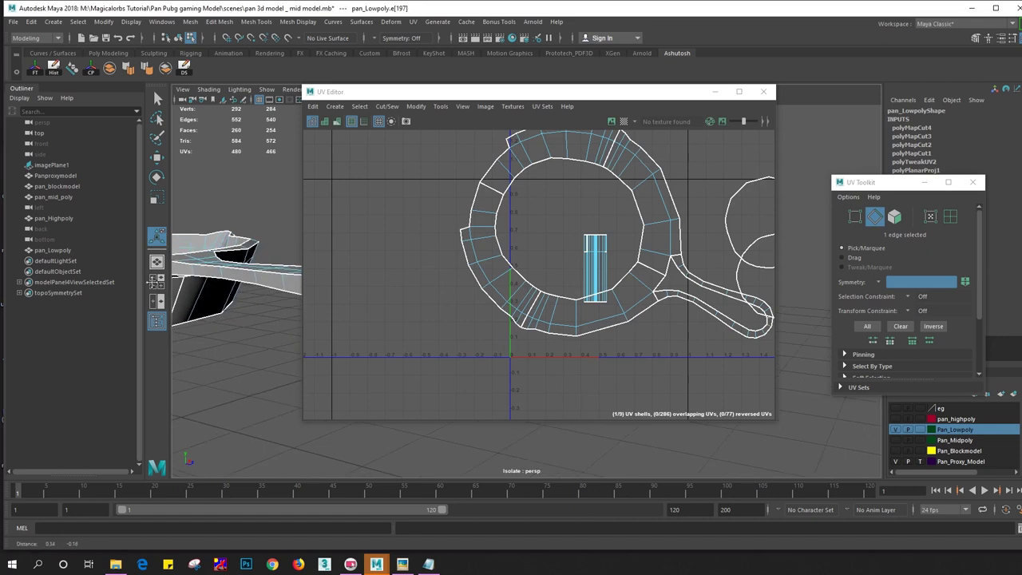
# Select the faces at the tip of the pan handle
pyautogui.click(722, 94)
pyautogui.moveTo(392, 296)
pyautogui.keyDown('alt'); pyautogui.mouseDown()
pyautogui.moveTo(498, 314)
pyautogui.moveTo(448, 303)
pyautogui.mouseUp(); pyautogui.keyUp('alt')
pyautogui.moveTo(381, 257); pyautogui.dragTo(375, 322, button='right')
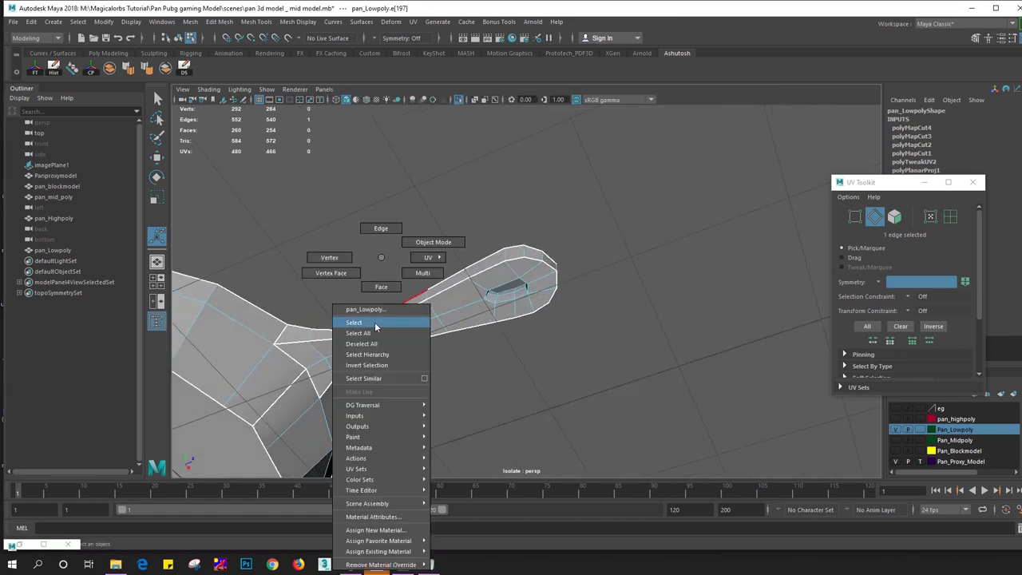
pyautogui.click(524, 270)
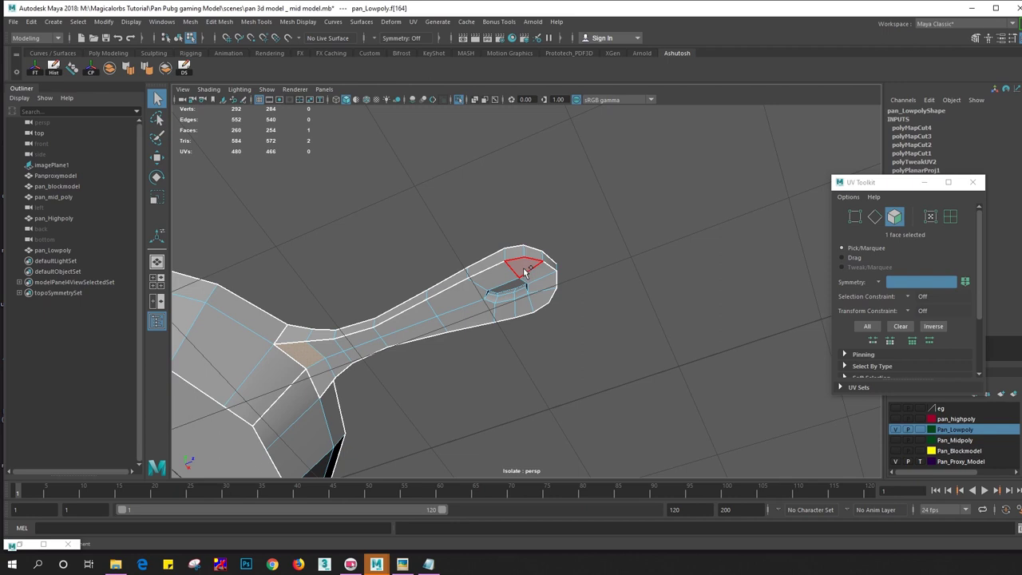
pyautogui.click(522, 272)
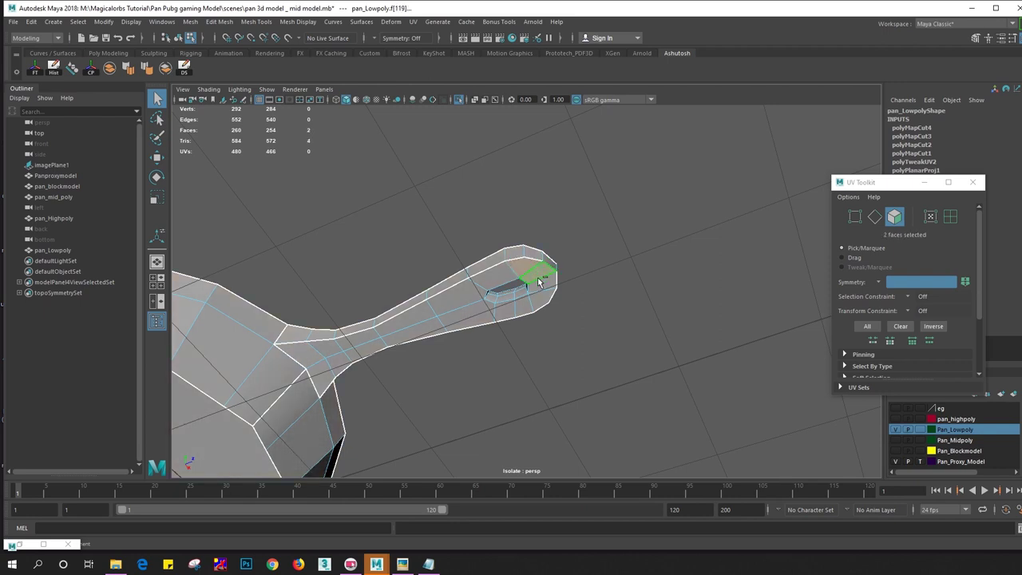
pyautogui.moveTo(535, 276)
pyautogui.mouseDown()
pyautogui.moveTo(529, 307)
pyautogui.moveTo(409, 330)
pyautogui.moveTo(336, 361)
pyautogui.moveTo(136, 485)
pyautogui.mouseUp()
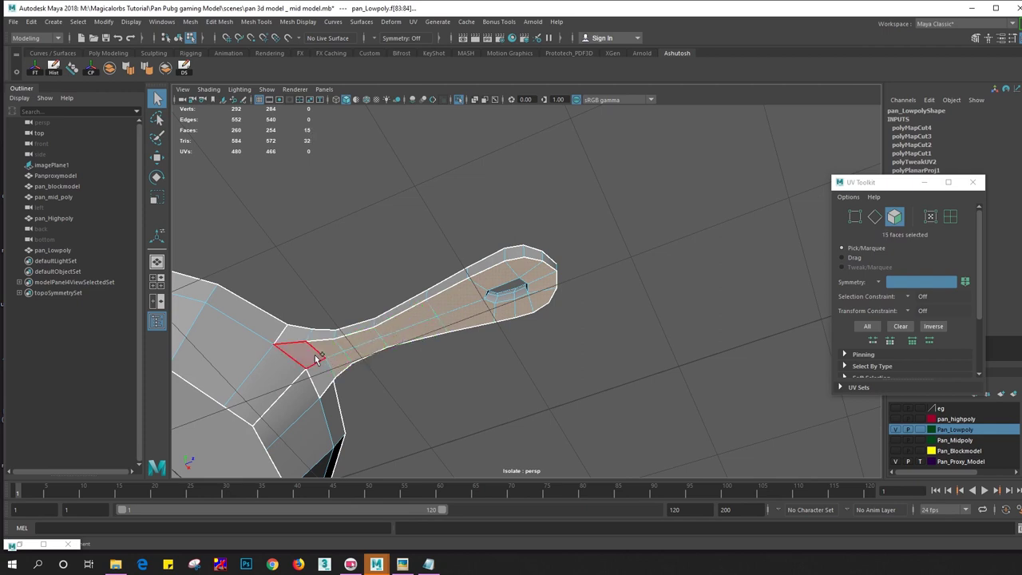
pyautogui.keyDown('shift'); pyautogui.rightClick(387, 289); pyautogui.keyUp('shift')
pyautogui.click(76, 464)
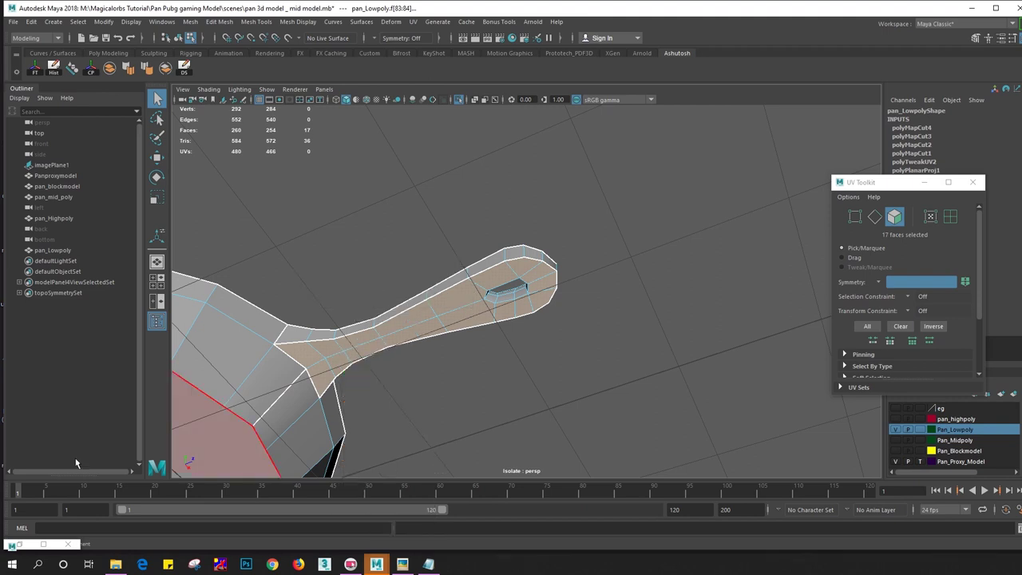
# Planar-project and unfold the handle faces, then move the new UV shell aside
pyautogui.click(43, 544)
pyautogui.doubleClick(526, 13)
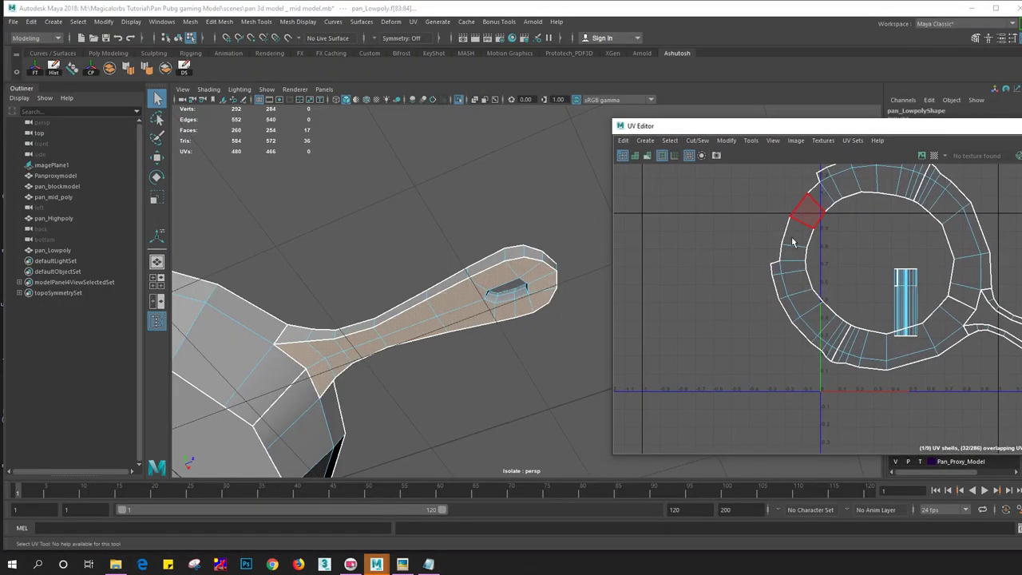
pyautogui.scroll(-3, 766, 301)
pyautogui.scroll(-2, 827, 291)
pyautogui.keyDown('shift'); pyautogui.rightClick(762, 267); pyautogui.keyUp('shift')
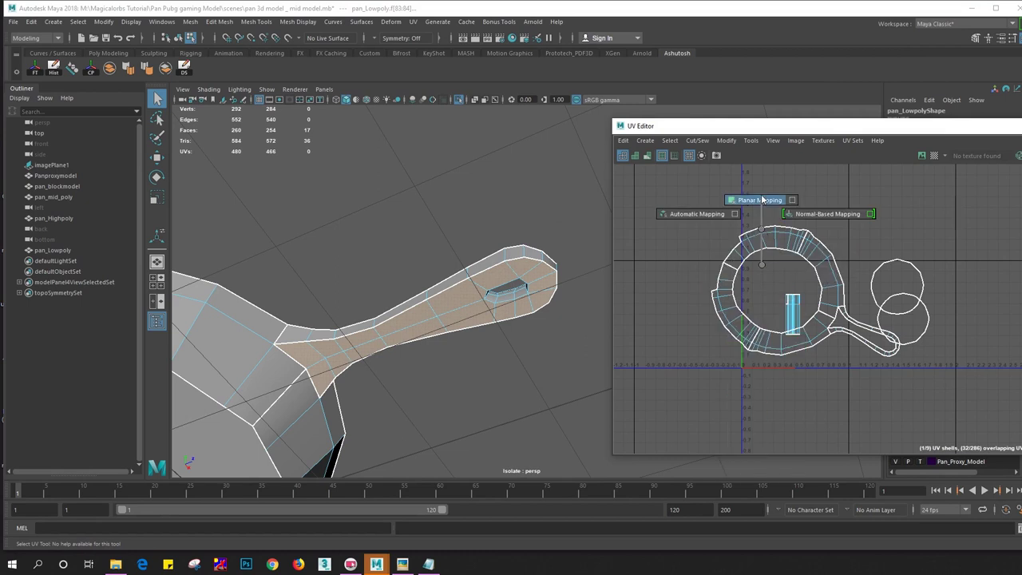
pyautogui.keyDown('shift'); pyautogui.moveTo(763, 267); pyautogui.dragTo(767, 207, button='right'); pyautogui.keyUp('shift')
pyautogui.keyDown('shift'); pyautogui.moveTo(692, 274); pyautogui.dragTo(579, 275, button='right'); pyautogui.keyUp('shift')
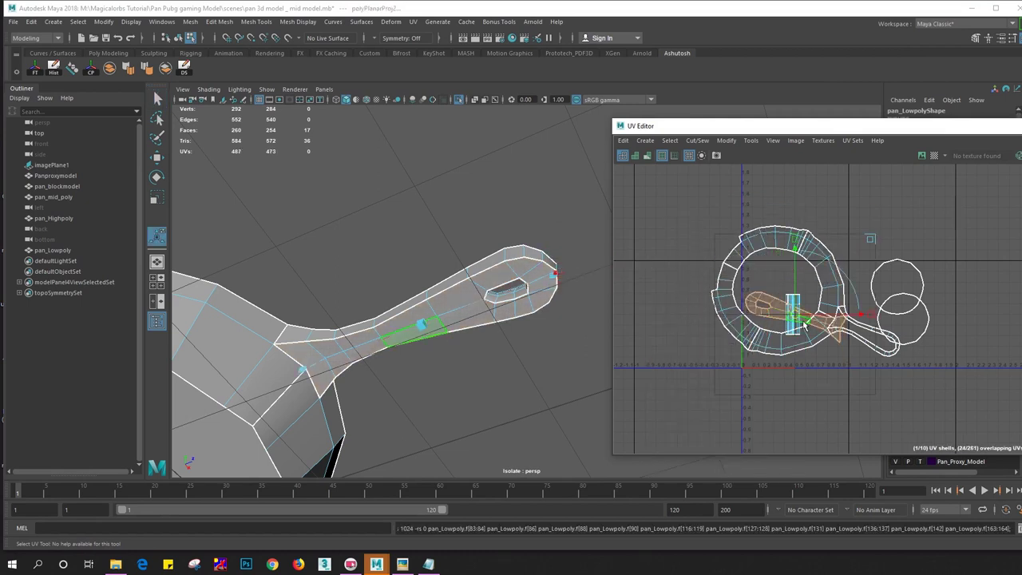
pyautogui.moveTo(795, 317); pyautogui.dragTo(943, 284)
# Planar-project, lay out and unfold the faces along the handle and around its hole
pyautogui.keyDown('alt'); pyautogui.moveTo(376, 359); pyautogui.dragTo(334, 422); pyautogui.keyUp('alt')
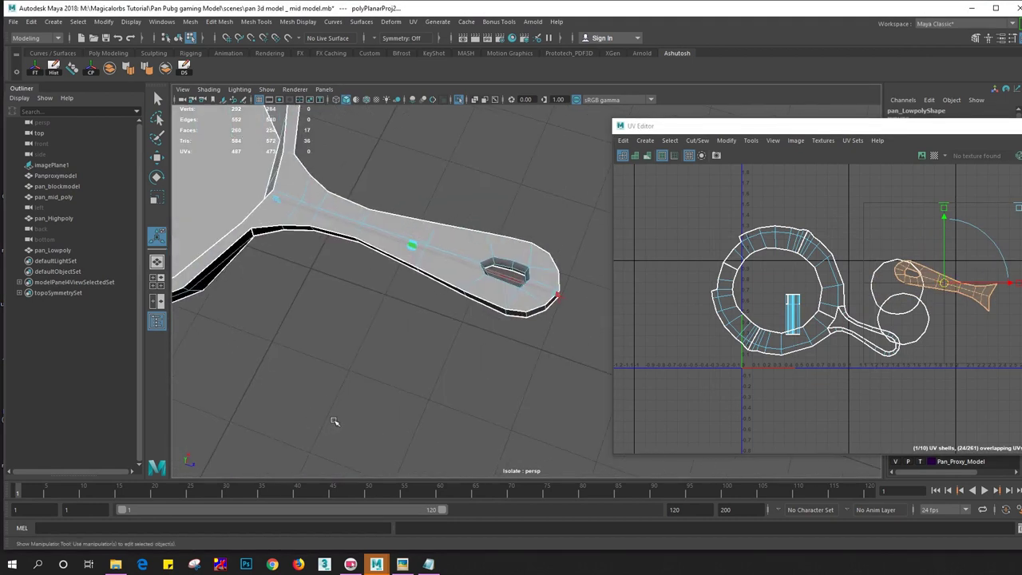
pyautogui.click(294, 214)
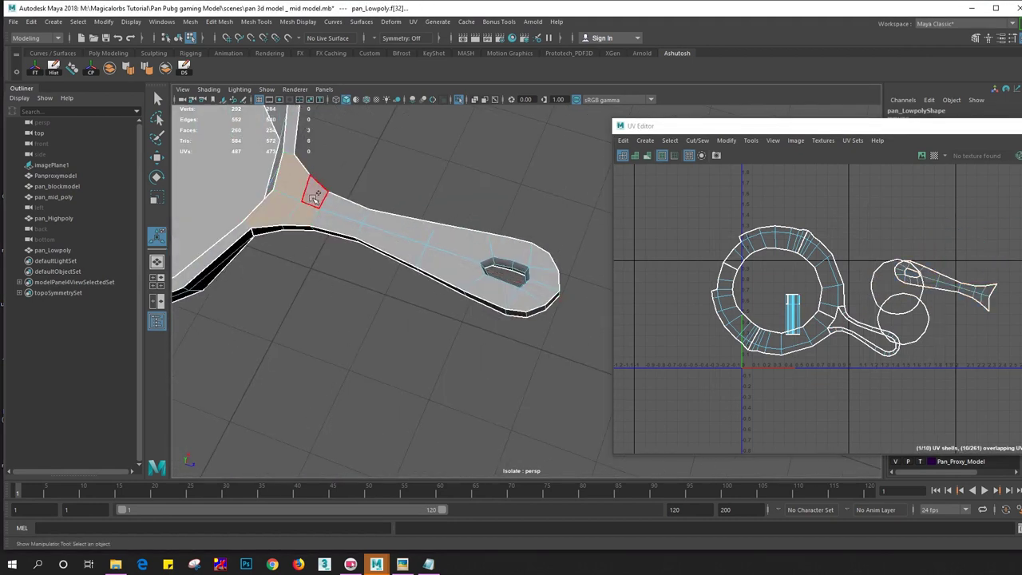
pyautogui.keyDown('shift'); pyautogui.doubleClick(454, 254); pyautogui.keyUp('shift')
pyautogui.keyDown('shift'); pyautogui.click(509, 252); pyautogui.keyUp('shift')
pyautogui.keyDown('shift'); pyautogui.click(545, 268); pyautogui.keyUp('shift')
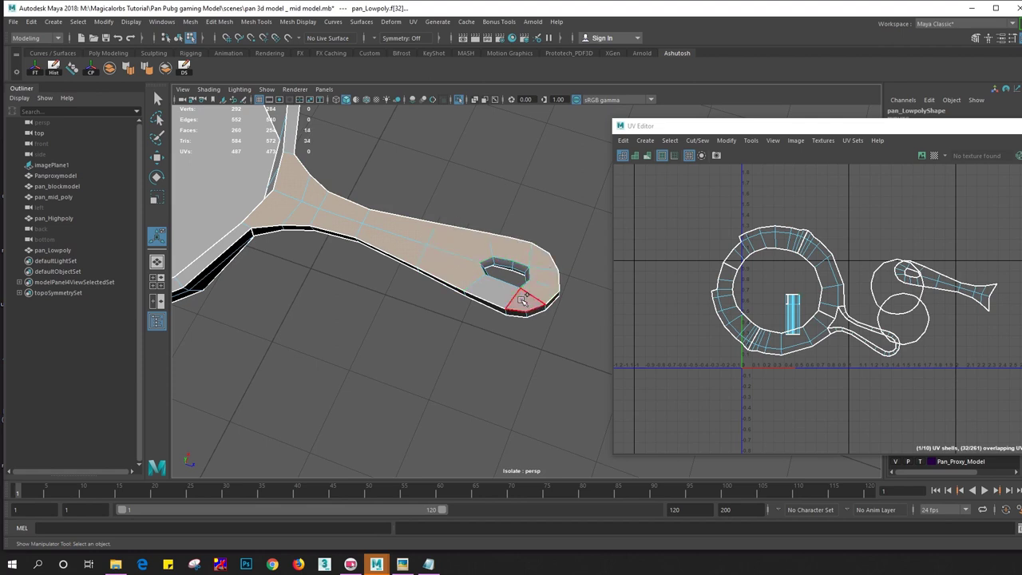
pyautogui.keyDown('shift'); pyautogui.moveTo(847, 276); pyautogui.dragTo(854, 194, button='right'); pyautogui.keyUp('shift')
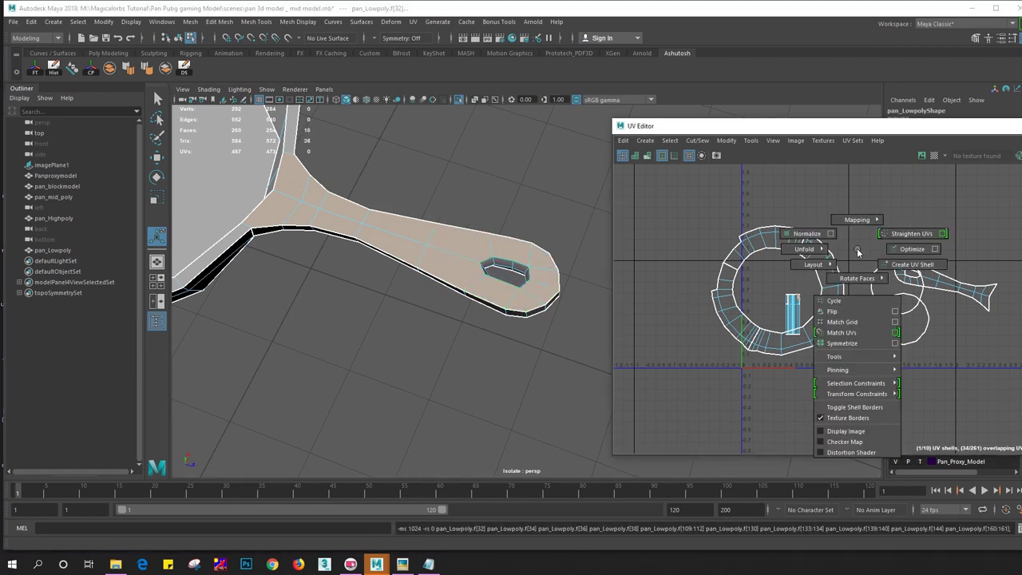
pyautogui.keyDown('shift'); pyautogui.moveTo(780, 261); pyautogui.dragTo(672, 291, button='right'); pyautogui.keyUp('shift')
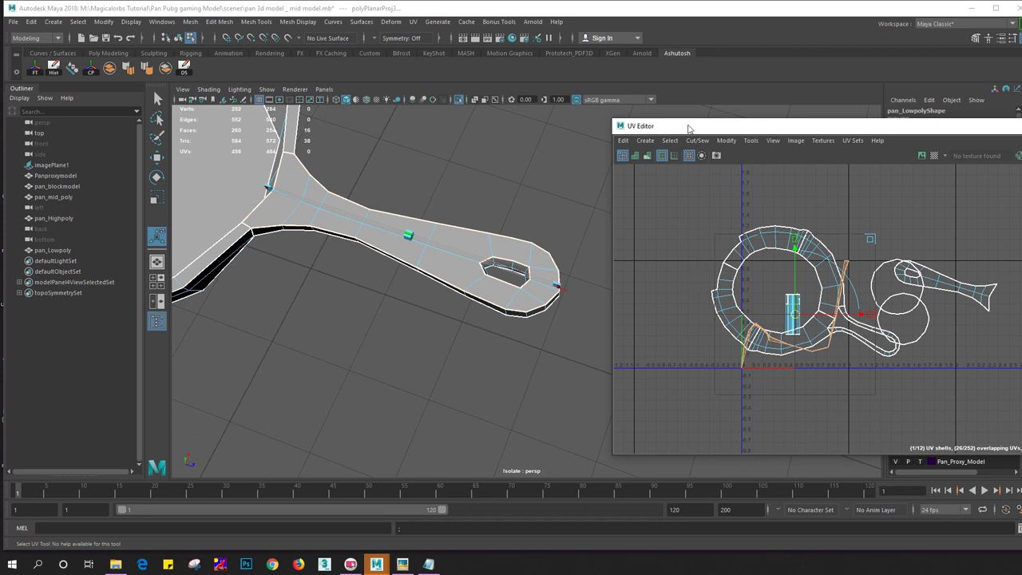
pyautogui.moveTo(700, 126); pyautogui.dragTo(696, 135)
pyautogui.scroll(2, 735, 291)
pyautogui.keyDown('shift'); pyautogui.moveTo(717, 274); pyautogui.dragTo(619, 274, button='right'); pyautogui.keyUp('shift')
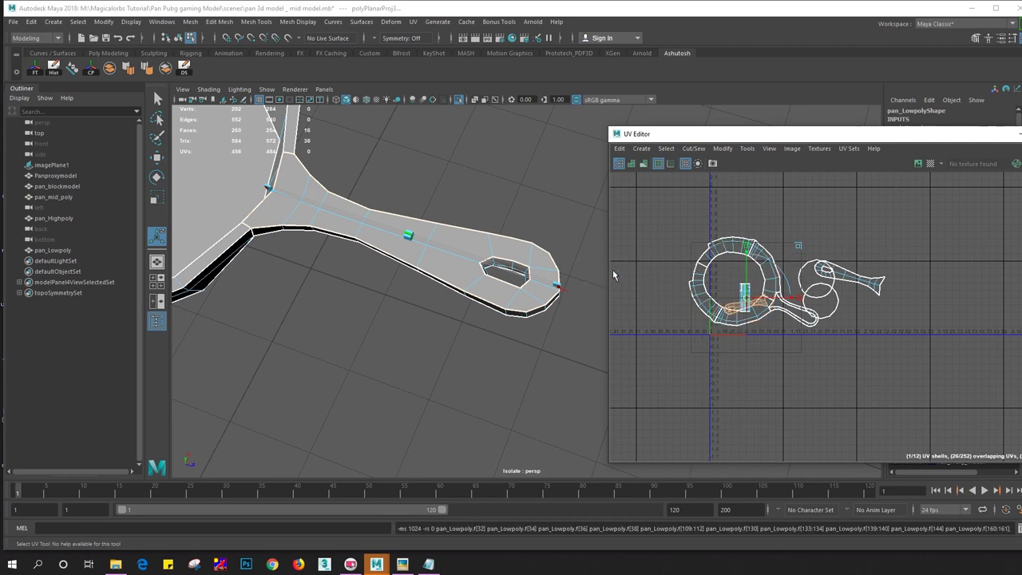
pyautogui.scroll(3, 783, 339)
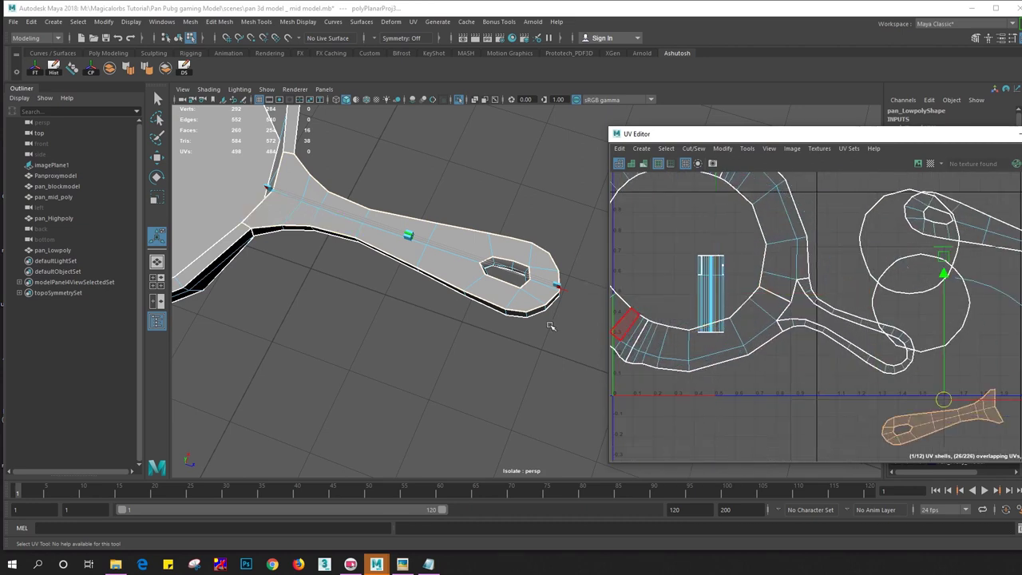
# Select the handle hole's inner-wall faces and planar-project them
pyautogui.scroll(5, 495, 272)
pyautogui.click(406, 310)
pyautogui.doubleClick(401, 309)
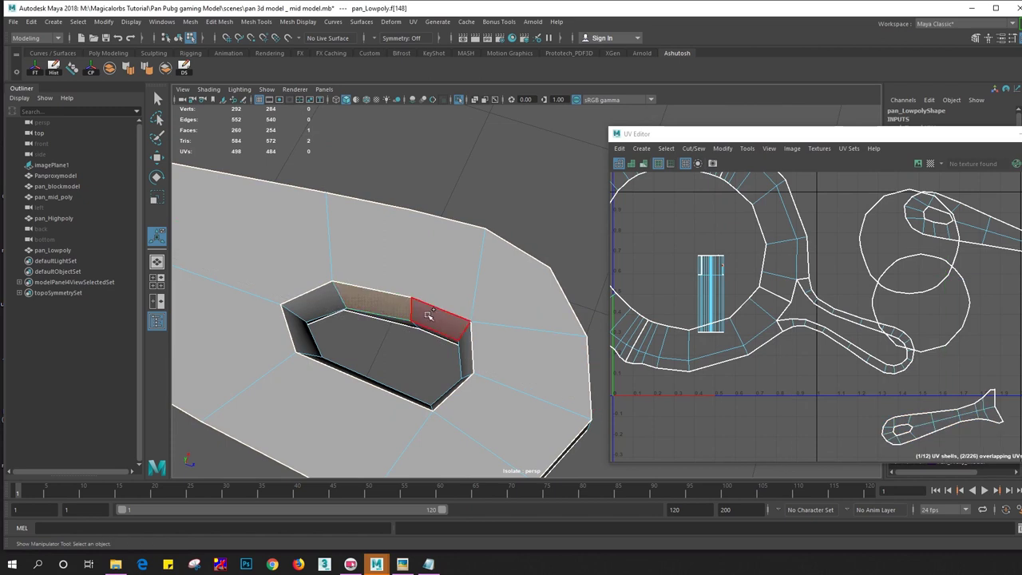
pyautogui.keyDown('shift'); pyautogui.doubleClick(437, 331); pyautogui.keyUp('shift')
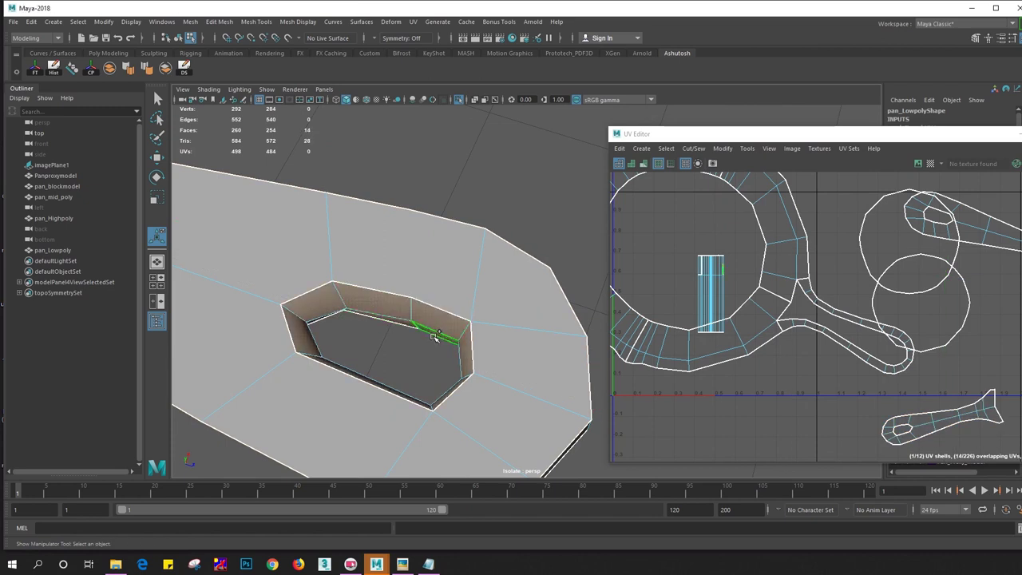
pyautogui.moveTo(673, 254)
pyautogui.keyDown('shift'); pyautogui.mouseDown(button='right')
pyautogui.moveTo(671, 185)
pyautogui.moveTo(631, 250)
pyautogui.moveTo(687, 223)
pyautogui.mouseUp(button='right'); pyautogui.keyUp('shift')
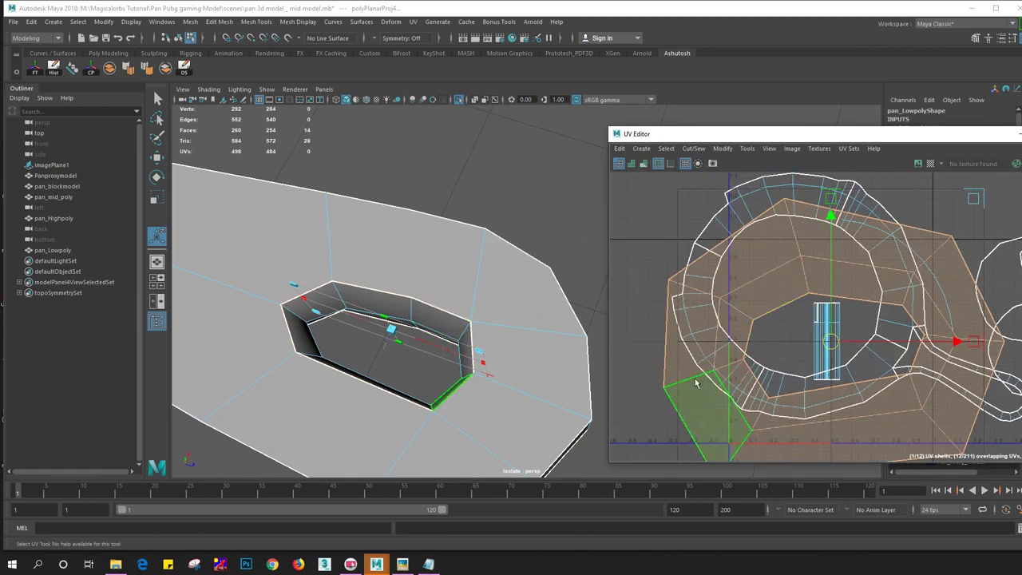
# Cut the hole-wall UVs along a seam edge and rearrange the resulting shells
pyautogui.click(696, 379)
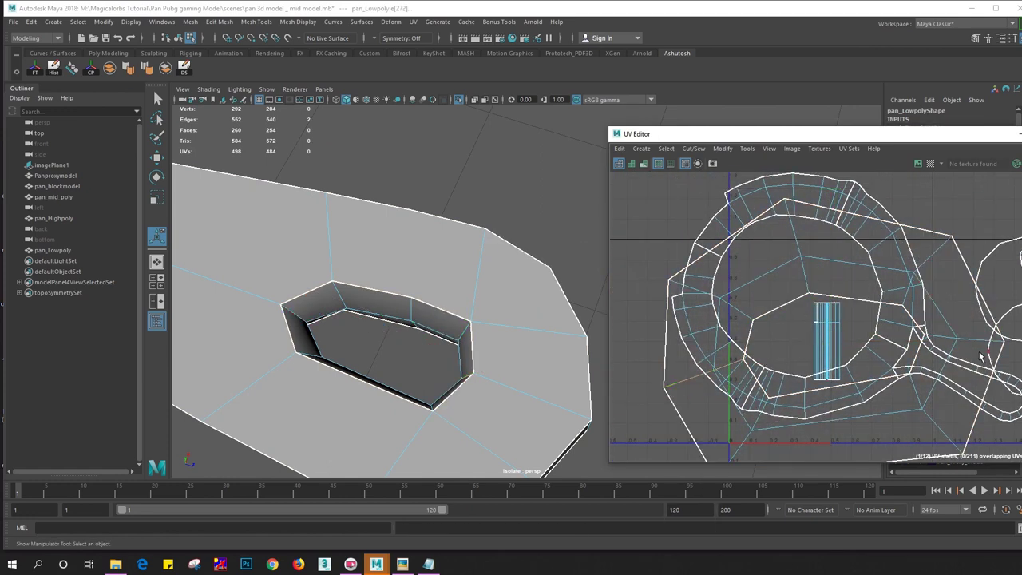
pyautogui.keyDown('shift'); pyautogui.moveTo(814, 331); pyautogui.dragTo(767, 352, button='right'); pyautogui.keyUp('shift')
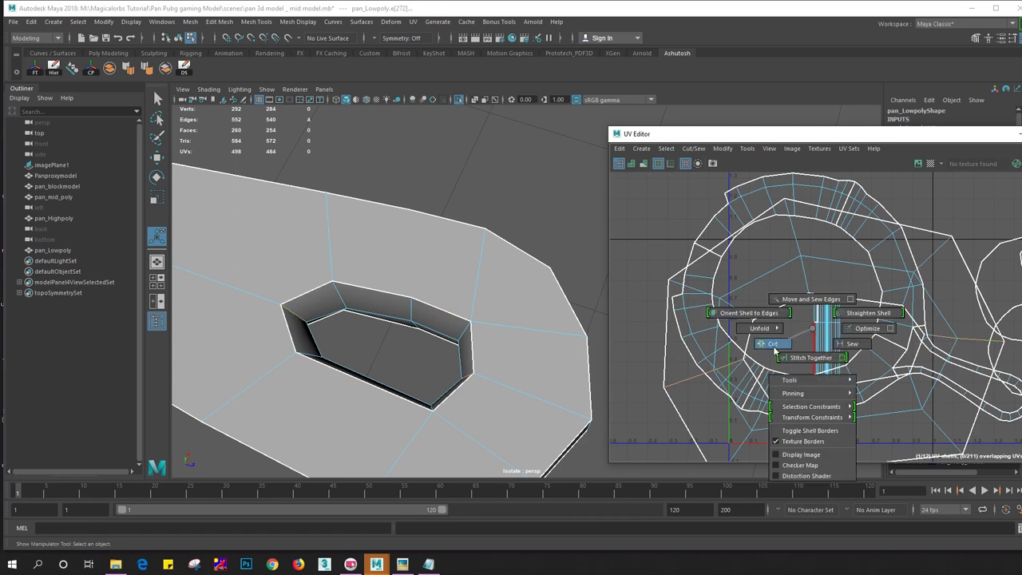
pyautogui.doubleClick(752, 312)
pyautogui.keyDown('shift'); pyautogui.doubleClick(788, 413); pyautogui.keyUp('shift')
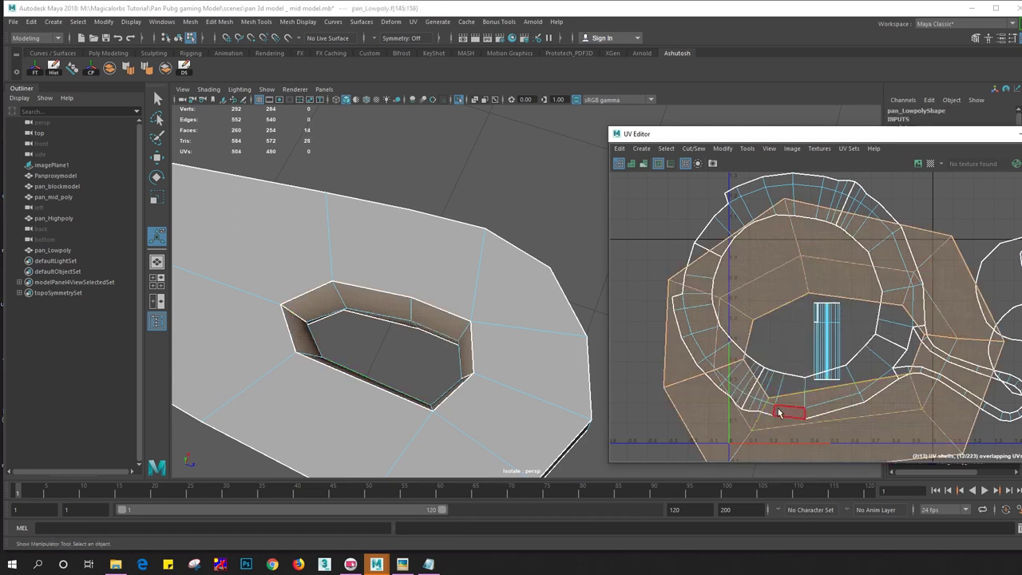
pyautogui.scroll(-3, 799, 391)
pyautogui.press('r')
pyautogui.click(814, 368)
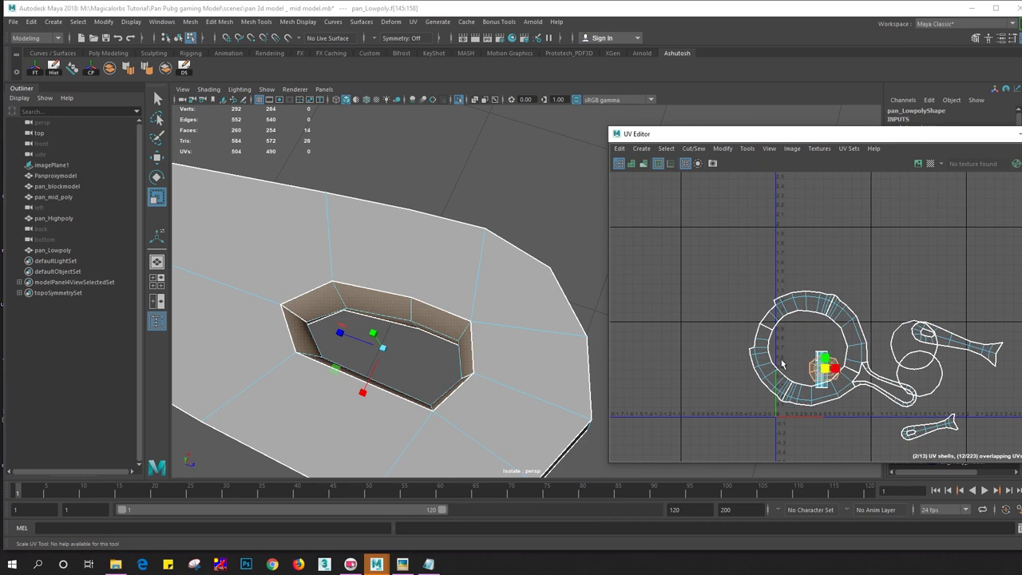
pyautogui.press('w')
pyautogui.click(996, 389)
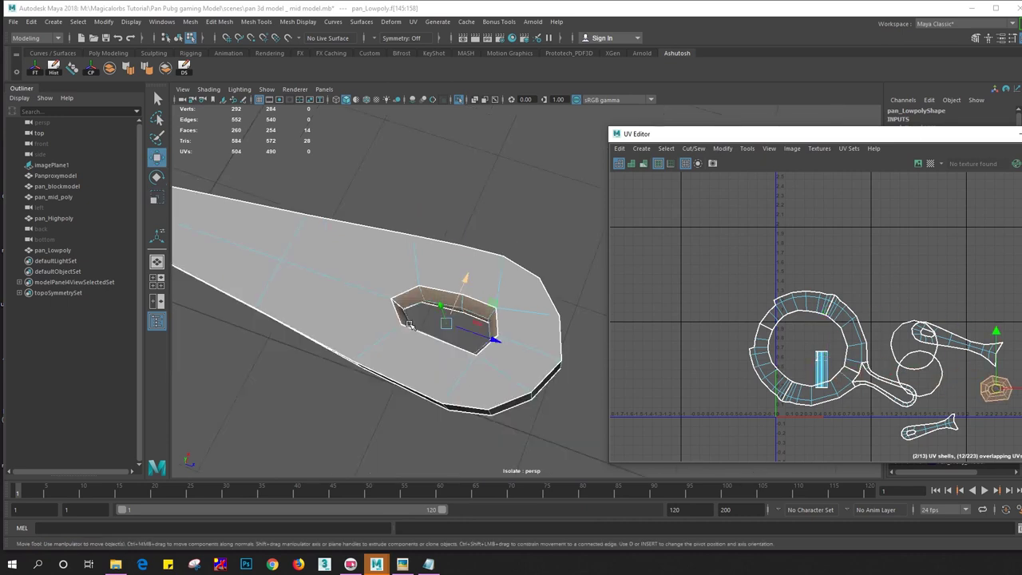
# Grow a selection from the base ring up the inner wall, deselecting the pan's floor face
pyautogui.keyDown('alt'); pyautogui.moveTo(500, 359); pyautogui.dragTo(373, 289); pyautogui.keyUp('alt')
pyautogui.scroll(3, 373, 288)
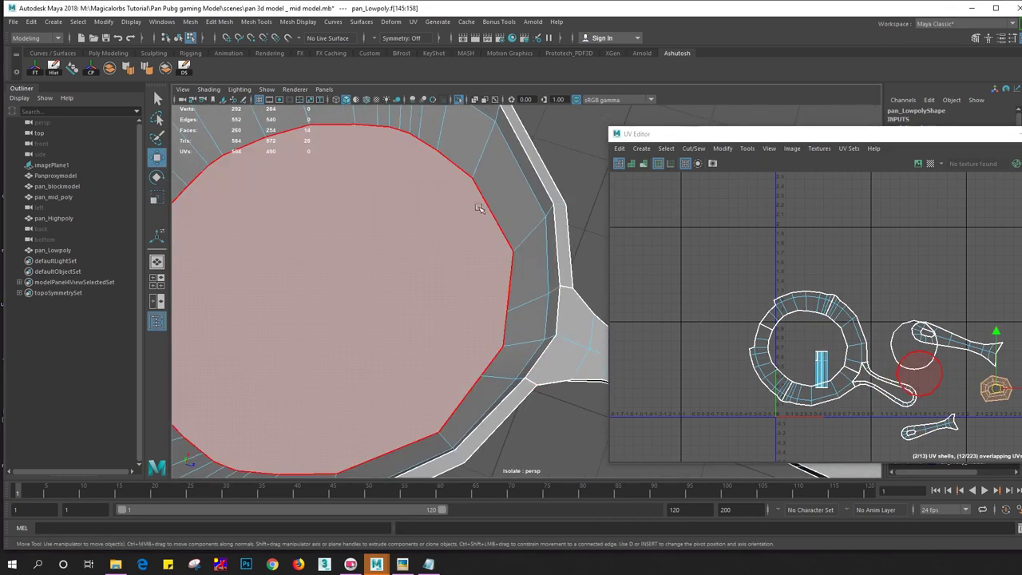
pyautogui.doubleClick(515, 267)
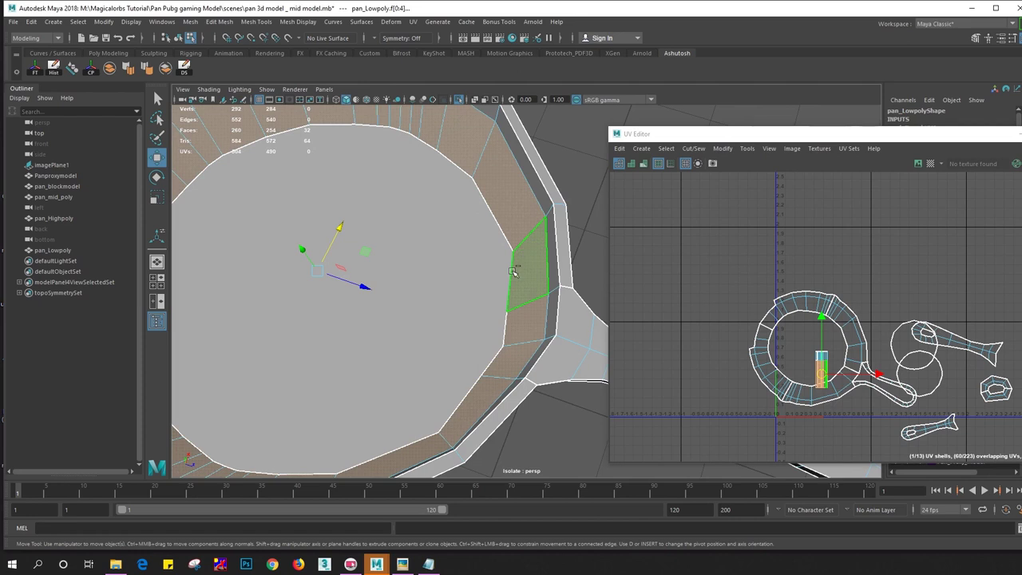
pyautogui.hotkey('shift', '.')
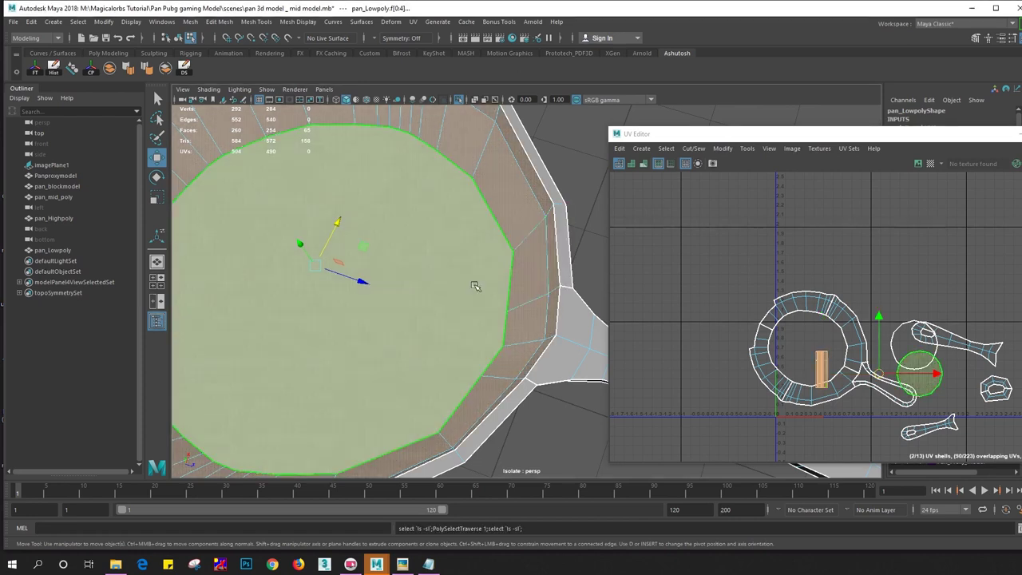
pyautogui.moveTo(422, 331)
pyautogui.keyDown('alt'); pyautogui.mouseDown()
pyautogui.moveTo(431, 312)
pyautogui.moveTo(484, 296)
pyautogui.moveTo(485, 305)
pyautogui.moveTo(424, 296)
pyautogui.moveTo(491, 326)
pyautogui.mouseUp(); pyautogui.keyUp('alt')
pyautogui.hotkey('shift', '.')
pyautogui.keyDown('ctrl'); pyautogui.click(497, 321); pyautogui.keyUp('ctrl')
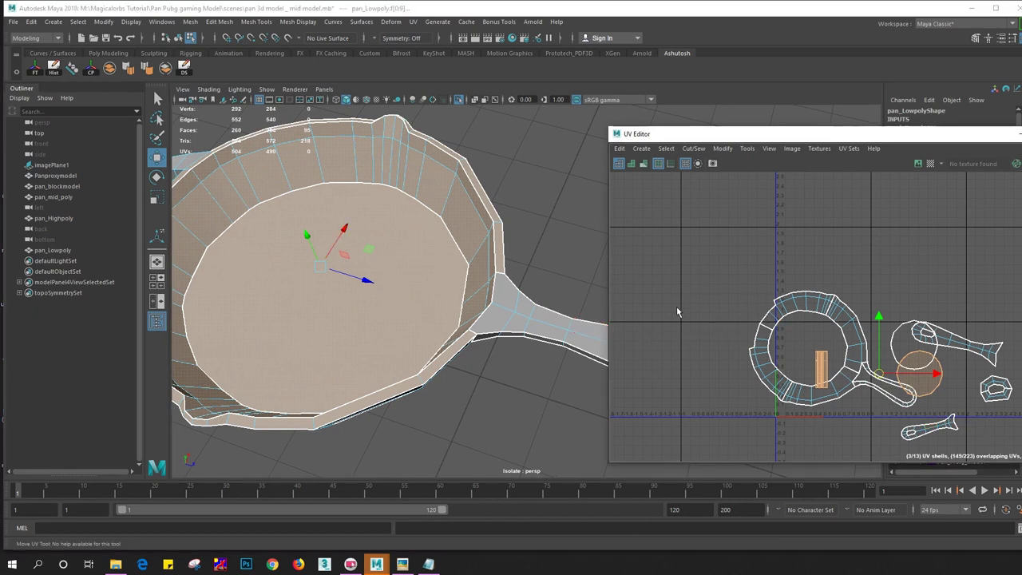
pyautogui.keyDown('ctrl'); pyautogui.click(368, 353); pyautogui.keyUp('ctrl')
pyautogui.moveTo(368, 354)
pyautogui.keyDown('alt'); pyautogui.mouseDown()
pyautogui.moveTo(330, 342)
pyautogui.moveTo(479, 327)
pyautogui.mouseUp(); pyautogui.keyUp('alt')
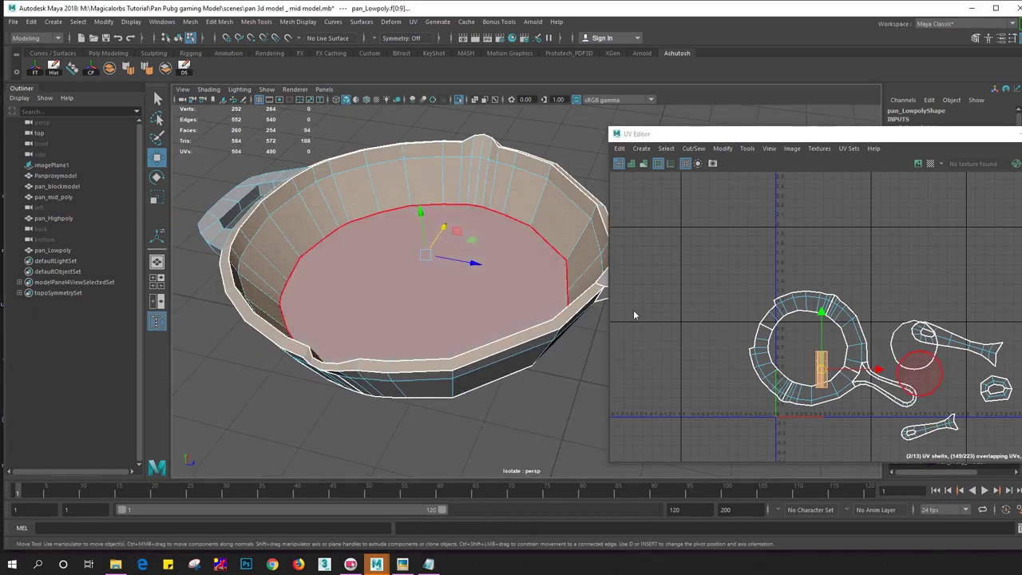
pyautogui.keyDown('shift'); pyautogui.moveTo(734, 296); pyautogui.dragTo(728, 224, button='right'); pyautogui.keyUp('shift')
# Planar-project the inner-wall faces and move the ring shell away from the others
pyautogui.keyDown('shift'); pyautogui.moveTo(724, 262); pyautogui.dragTo(673, 265, button='right'); pyautogui.keyUp('shift')
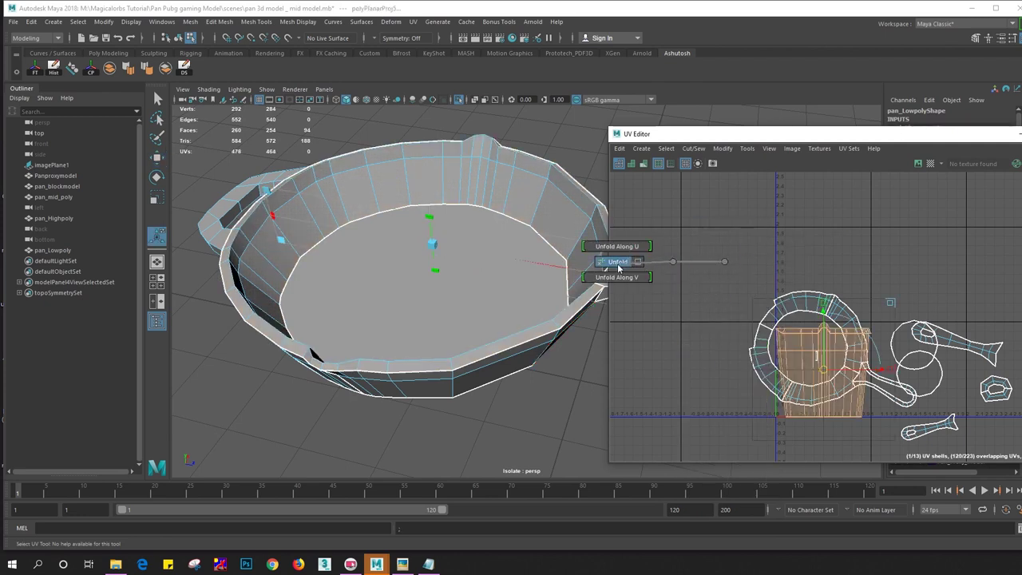
pyautogui.moveTo(823, 368); pyautogui.dragTo(689, 296)
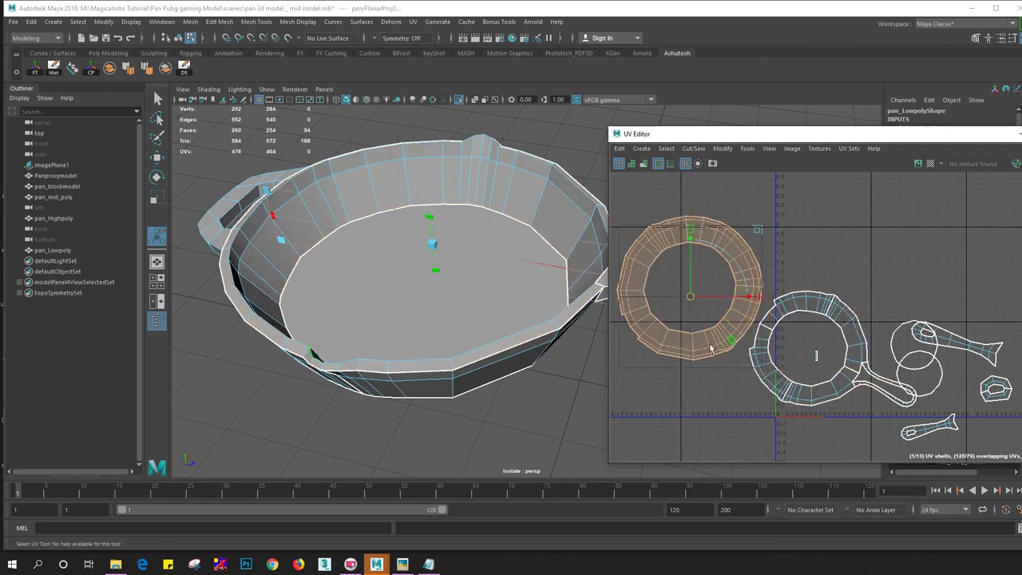
pyautogui.keyDown('alt'); pyautogui.moveTo(711, 349); pyautogui.dragTo(748, 351, button='middle'); pyautogui.keyUp('alt')
pyautogui.scroll(5, 748, 350)
pyautogui.moveTo(740, 240); pyautogui.dragTo(740, 272, button='right')
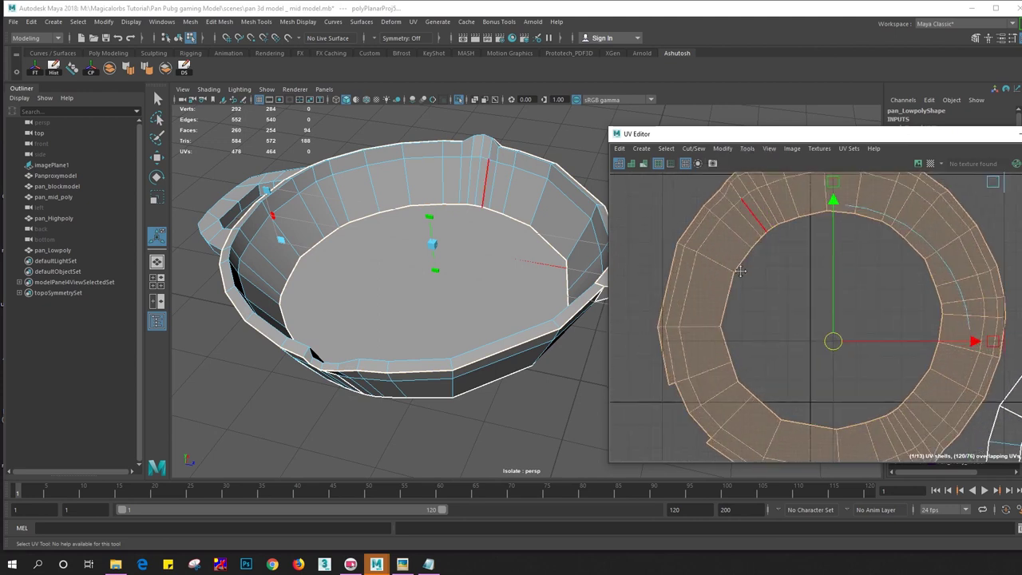
pyautogui.keyDown('alt'); pyautogui.moveTo(741, 272); pyautogui.dragTo(698, 379, button='middle'); pyautogui.keyUp('alt')
# Cut the inner-wall UV ring open along a chosen seam edge
pyautogui.click(711, 319)
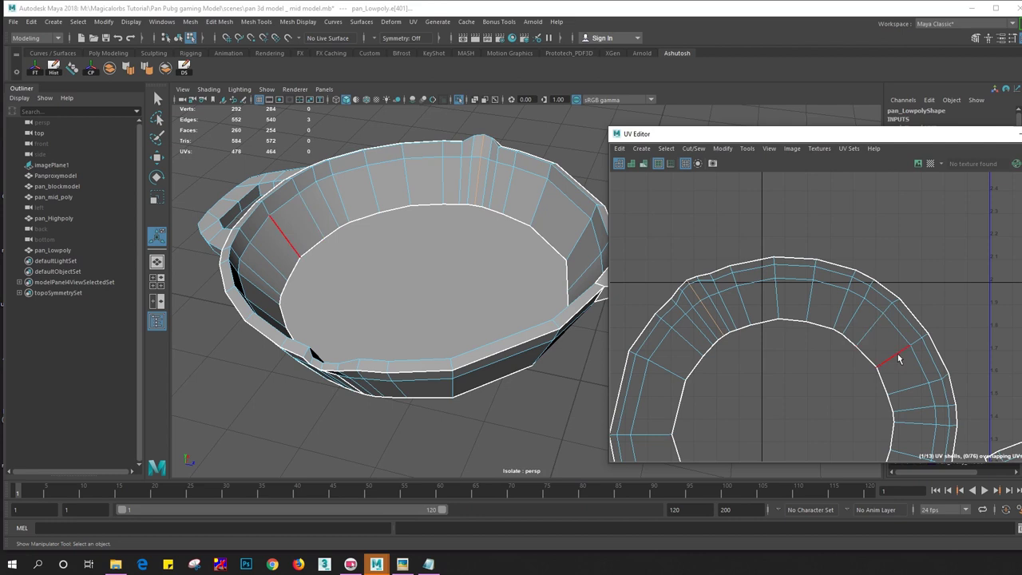
pyautogui.keyDown('alt'); pyautogui.moveTo(894, 366); pyautogui.dragTo(889, 447, button='middle'); pyautogui.keyUp('alt')
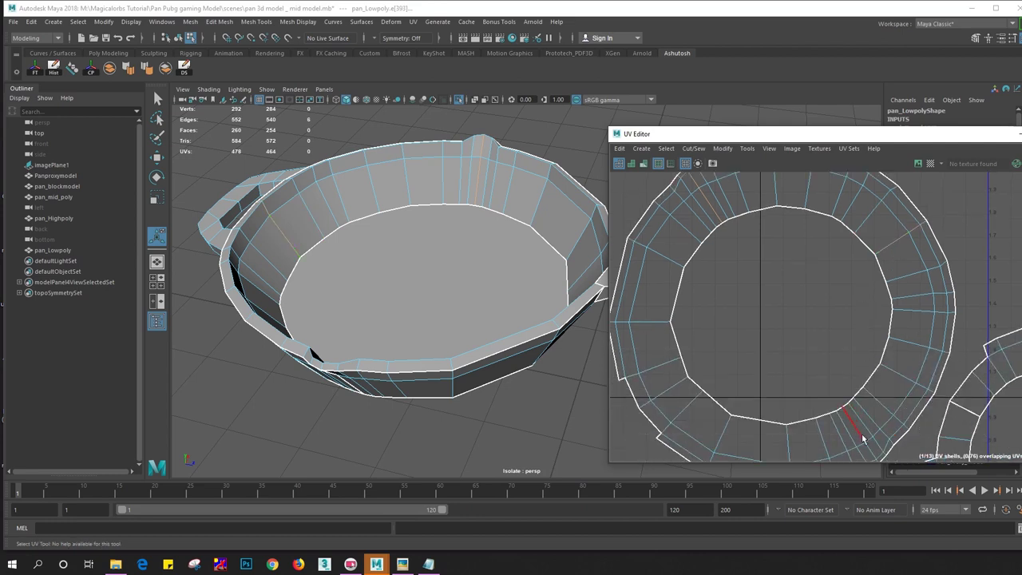
pyautogui.keyDown('alt'); pyautogui.moveTo(774, 377); pyautogui.dragTo(809, 271, button='middle'); pyautogui.keyUp('alt')
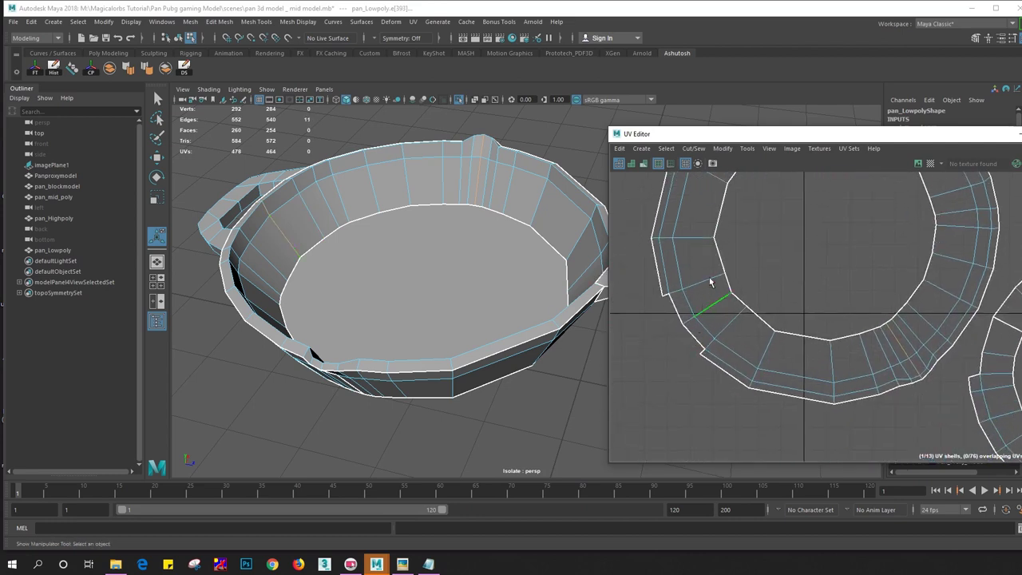
pyautogui.keyDown('shift'); pyautogui.moveTo(711, 281); pyautogui.dragTo(655, 286, button='right'); pyautogui.keyUp('shift')
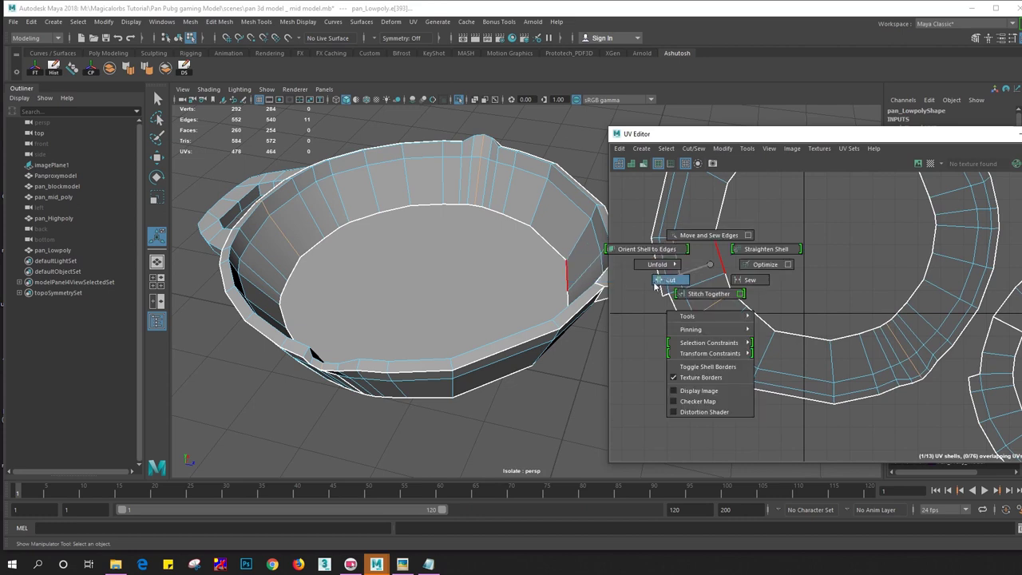
pyautogui.keyDown('shift'); pyautogui.moveTo(671, 282); pyautogui.dragTo(671, 281, button='right'); pyautogui.keyUp('shift')
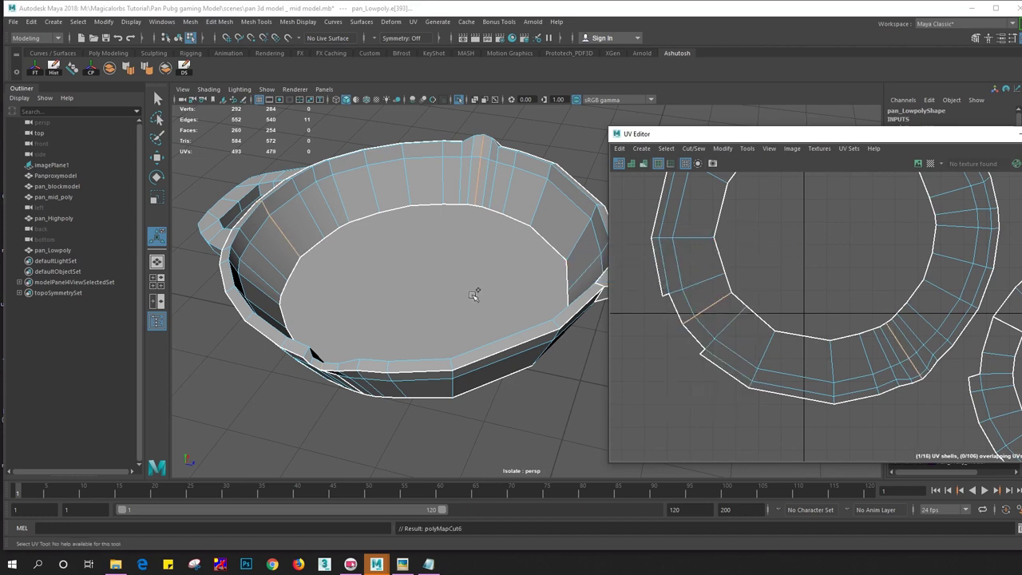
pyautogui.moveTo(374, 285)
pyautogui.keyDown('alt'); pyautogui.mouseDown()
pyautogui.moveTo(404, 259)
pyautogui.moveTo(392, 363)
pyautogui.moveTo(451, 344)
pyautogui.mouseUp(); pyautogui.keyUp('alt')
pyautogui.scroll(1, 392, 362)
pyautogui.scroll(1, 391, 363)
pyautogui.scroll(2, 391, 362)
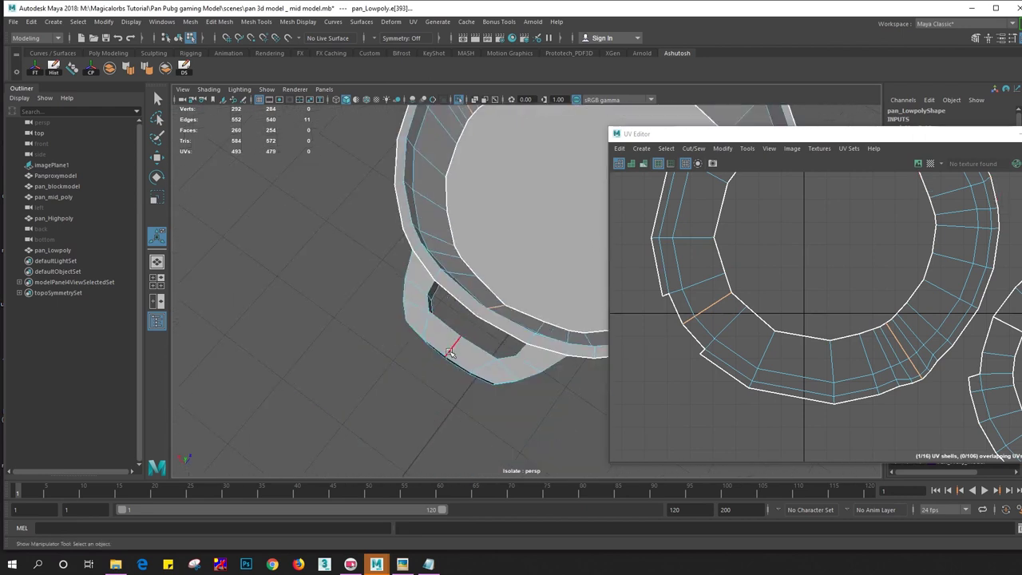
# Select the small loop handle's faces, then planar-project and unfold them
pyautogui.moveTo(450, 279); pyautogui.dragTo(449, 320, button='right')
pyautogui.click(472, 369)
pyautogui.moveTo(507, 421)
pyautogui.mouseDown()
pyautogui.moveTo(516, 363)
pyautogui.moveTo(551, 395)
pyautogui.moveTo(497, 302)
pyautogui.moveTo(559, 230)
pyautogui.mouseUp()
pyautogui.hotkey('ctrl', 'z')
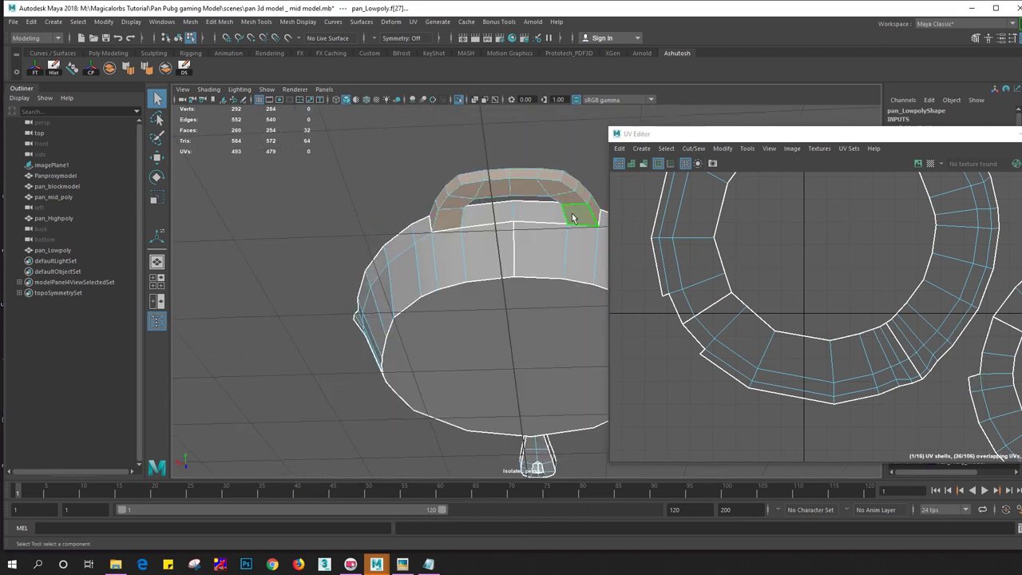
pyautogui.keyDown('shift'); pyautogui.moveTo(701, 221); pyautogui.dragTo(566, 218, button='right'); pyautogui.keyUp('shift')
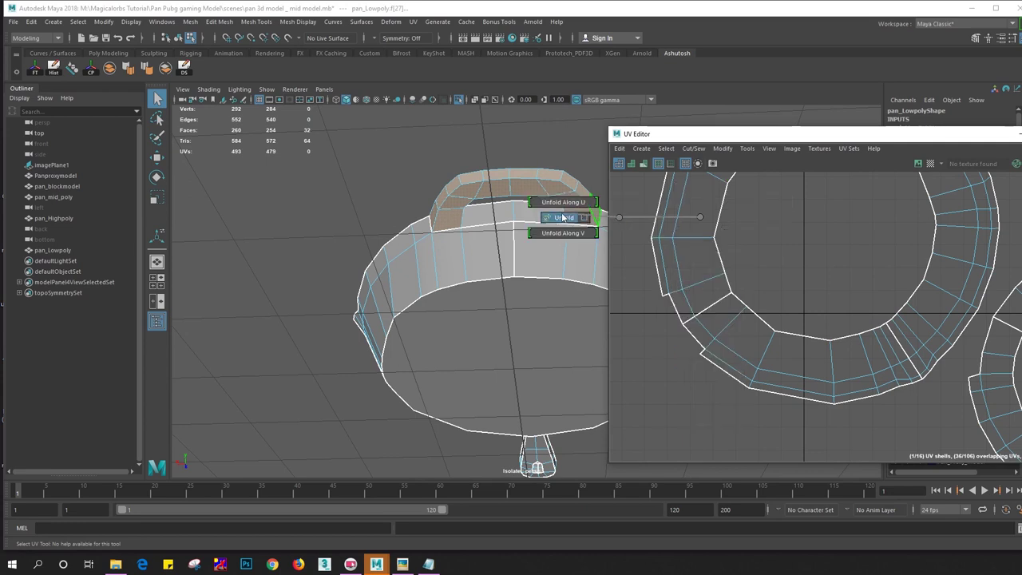
pyautogui.scroll(-2, 835, 288)
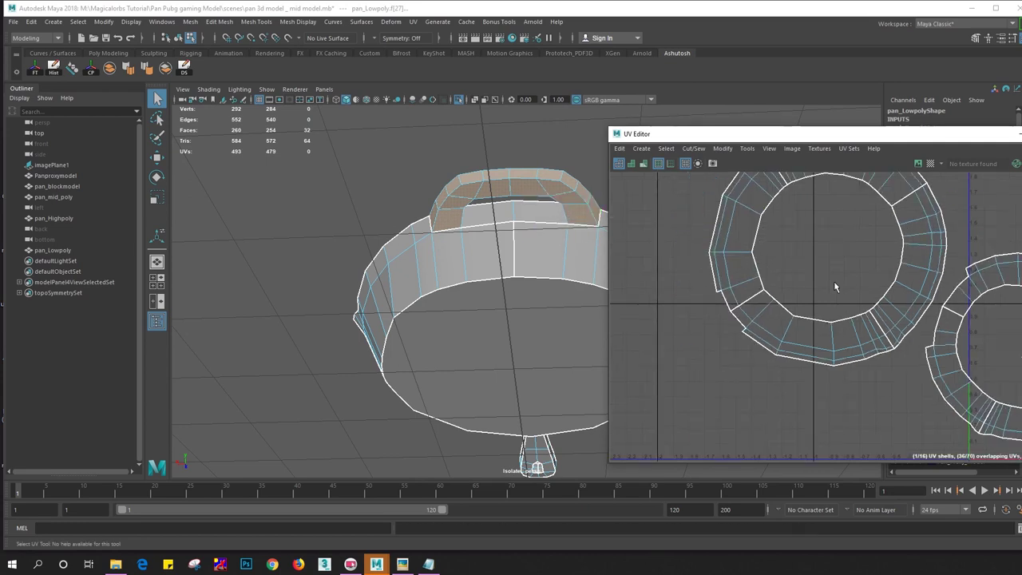
pyautogui.moveTo(853, 288)
pyautogui.keyDown('shift'); pyautogui.mouseDown(button='right')
pyautogui.moveTo(840, 244)
pyautogui.moveTo(723, 239)
pyautogui.mouseUp(button='right'); pyautogui.keyUp('shift')
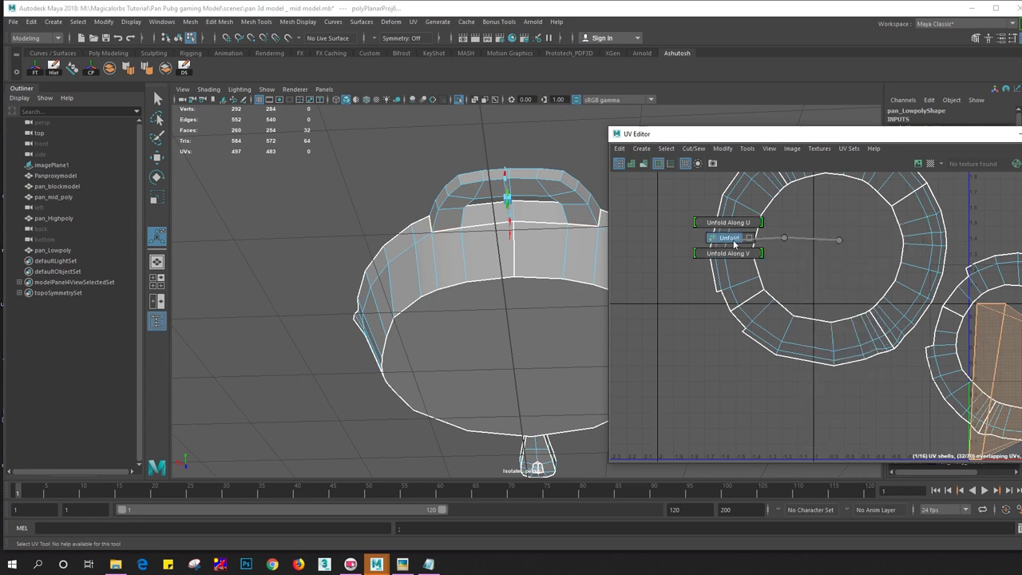
pyautogui.keyDown('alt'); pyautogui.moveTo(850, 280); pyautogui.dragTo(699, 200, button='middle'); pyautogui.keyUp('alt')
# Cut the loop handle's UVs along an edge on its top
pyautogui.moveTo(493, 228); pyautogui.dragTo(562, 216, button='right')
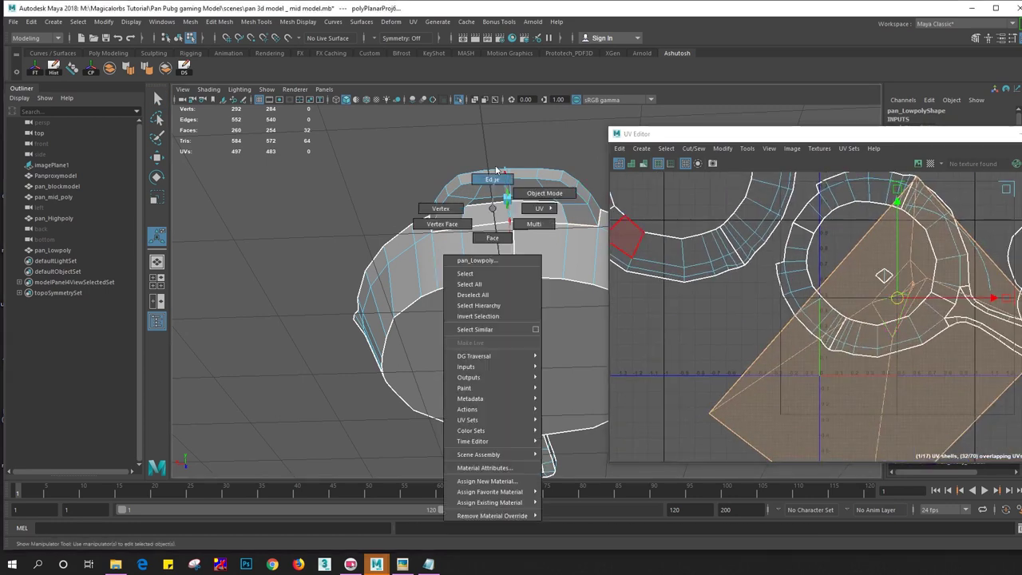
pyautogui.click(555, 204)
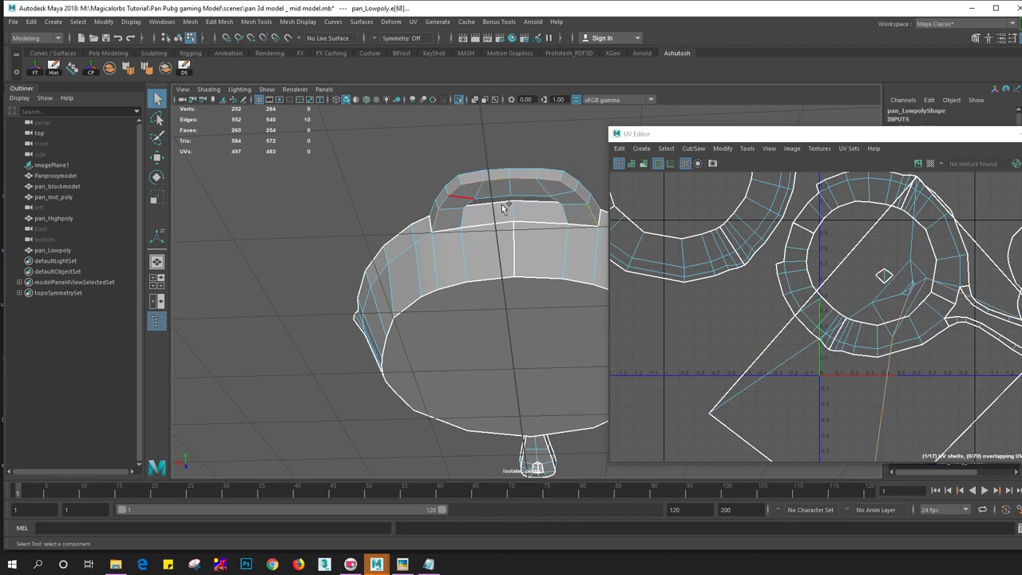
pyautogui.keyDown('shift'); pyautogui.moveTo(782, 294); pyautogui.dragTo(750, 304, button='right'); pyautogui.keyUp('shift')
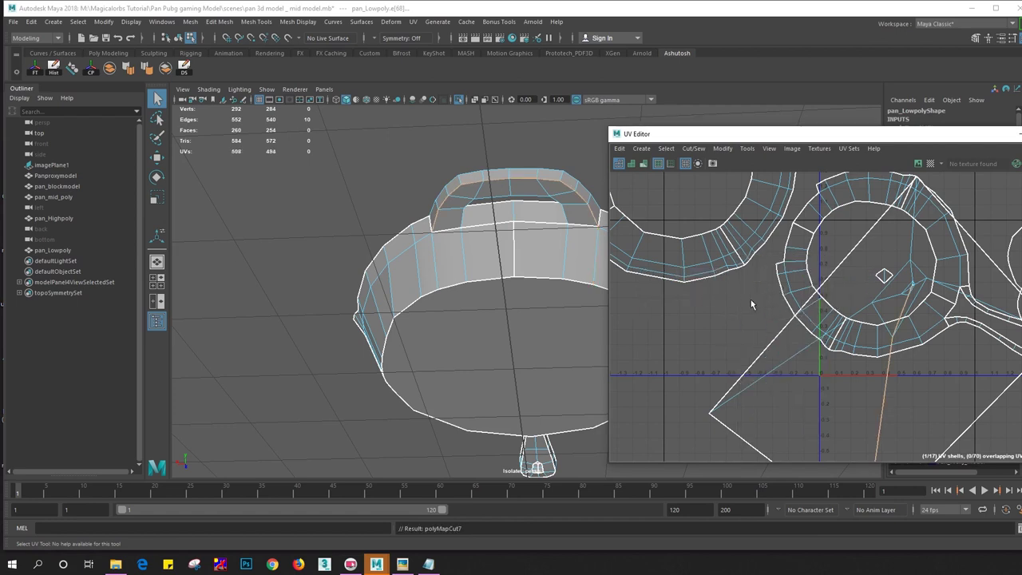
pyautogui.click(799, 276)
# Unfold the loop handle's UV shell and move it away from the others
pyautogui.keyDown('shift'); pyautogui.moveTo(797, 278); pyautogui.dragTo(709, 281, button='right'); pyautogui.keyUp('shift')
pyautogui.scroll(-3, 861, 310)
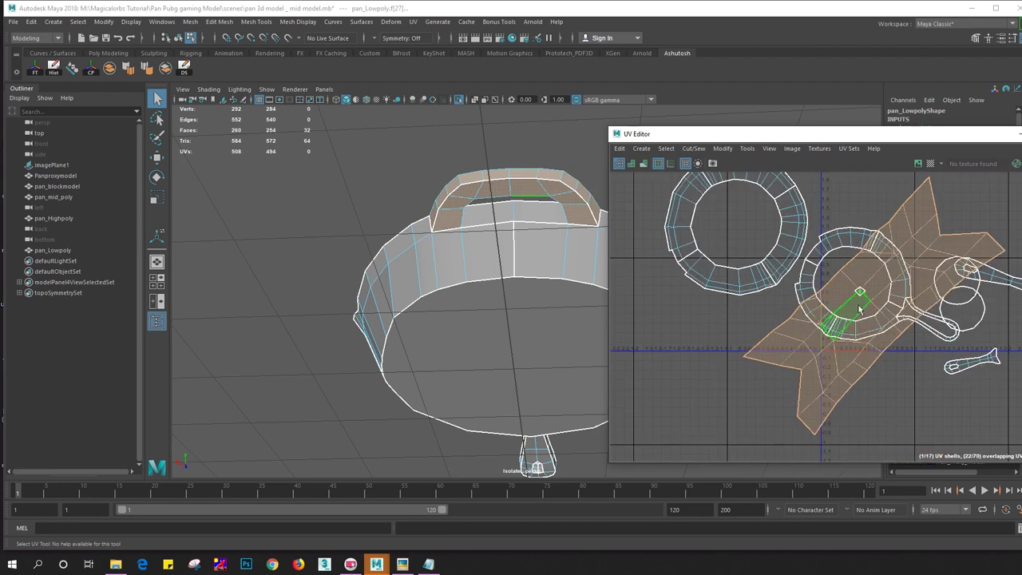
pyautogui.press('w')
pyautogui.moveTo(877, 317); pyautogui.dragTo(925, 440)
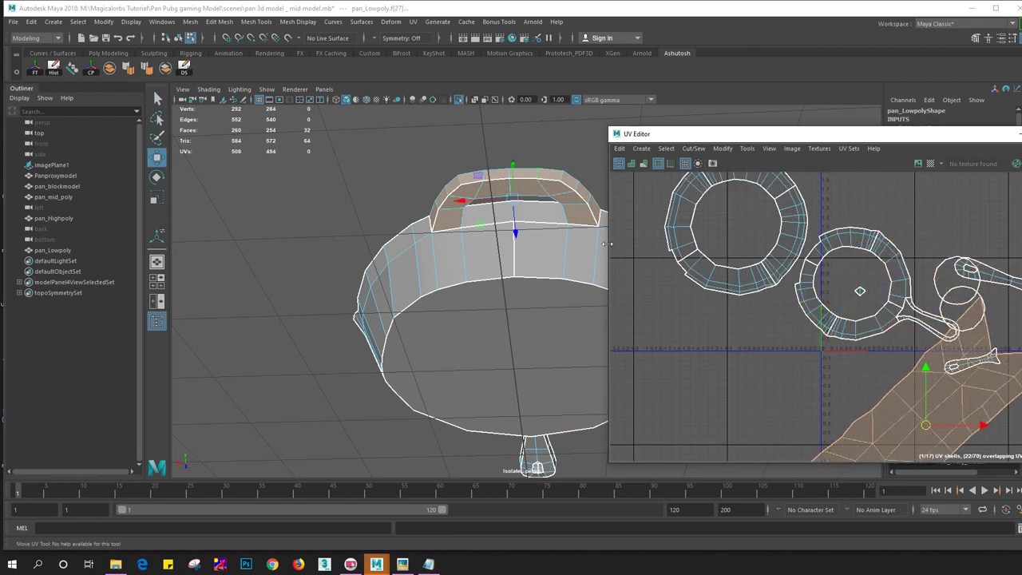
# Planar-project and unfold a face on the handle's top
pyautogui.click(499, 218)
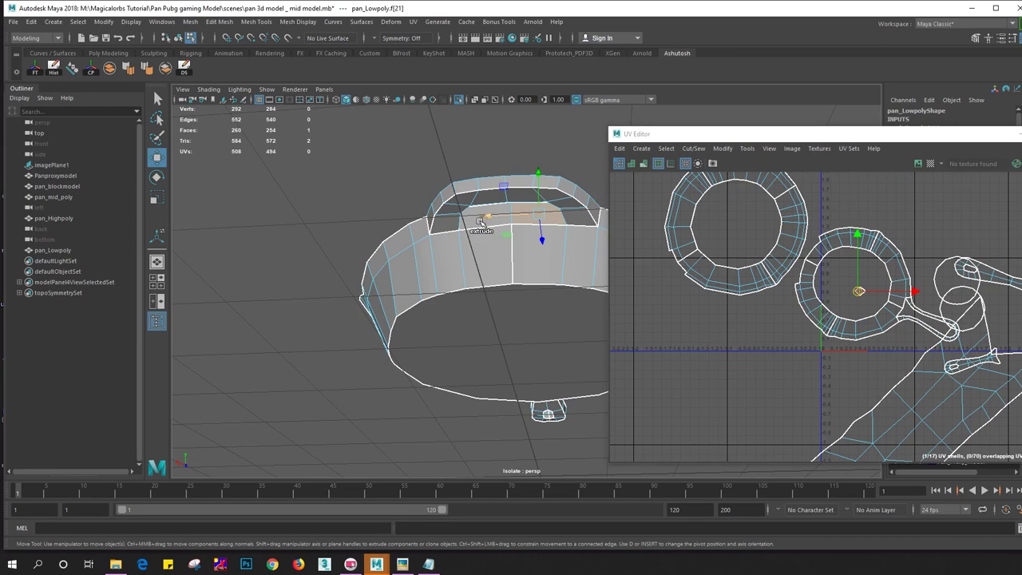
pyautogui.keyDown('shift'); pyautogui.rightClick(810, 304); pyautogui.keyUp('shift')
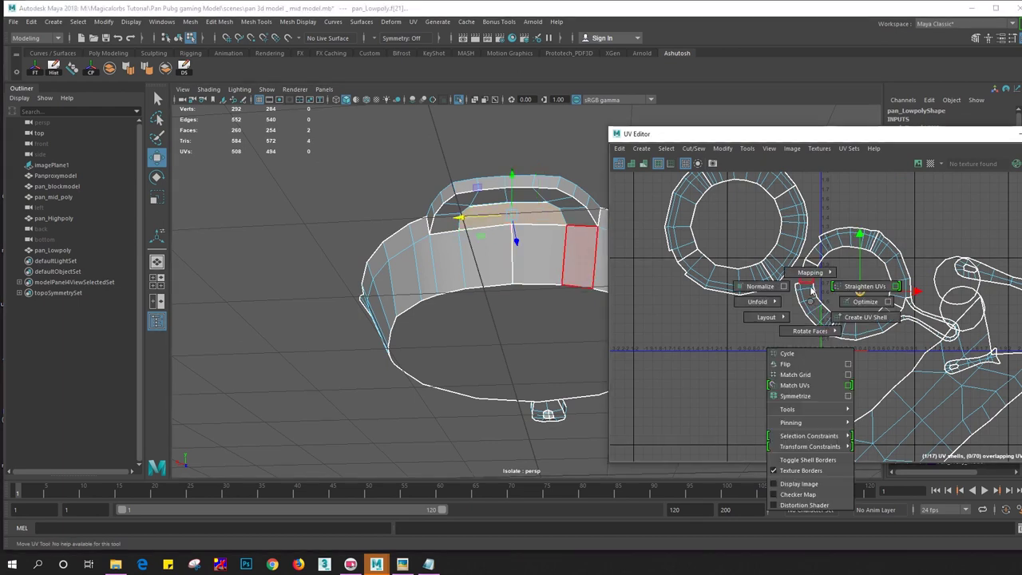
pyautogui.click(814, 239)
pyautogui.keyDown('shift'); pyautogui.moveTo(766, 321); pyautogui.dragTo(653, 324, button='right'); pyautogui.keyUp('shift')
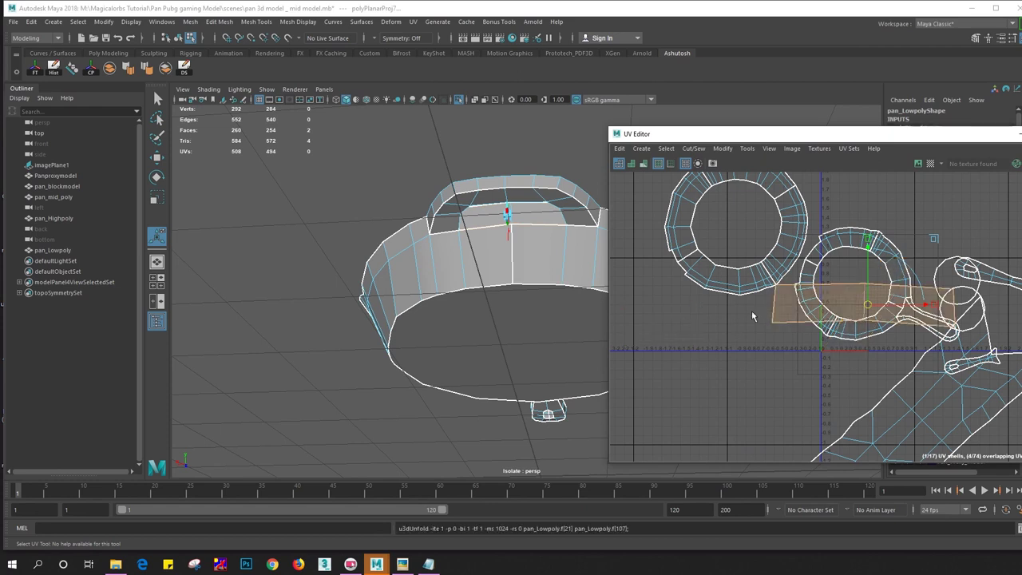
# Sew two UV shells back together along the chosen seam edge
pyautogui.keyDown('alt'); pyautogui.moveTo(551, 276); pyautogui.dragTo(515, 281); pyautogui.keyUp('alt')
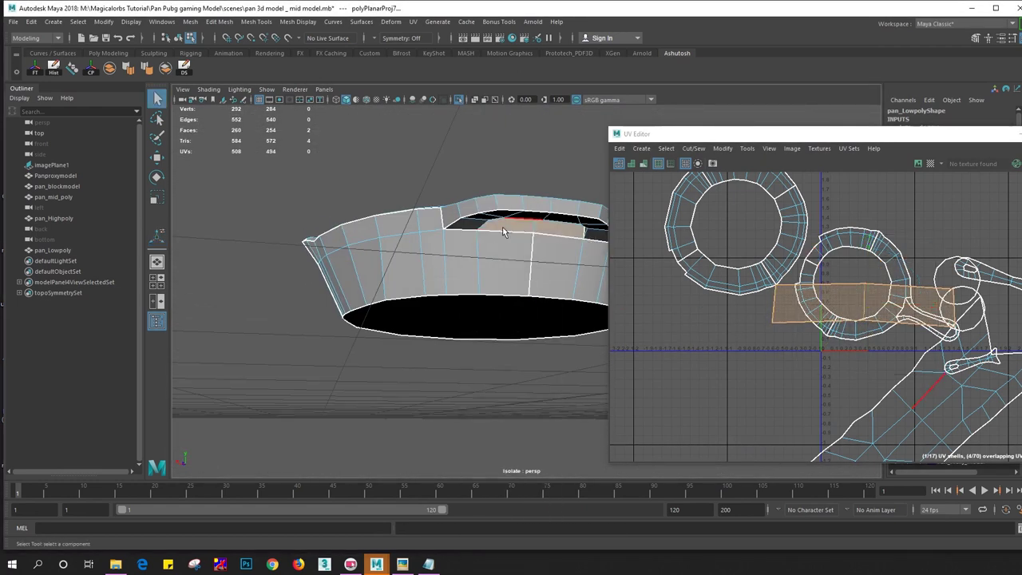
pyautogui.click(503, 229)
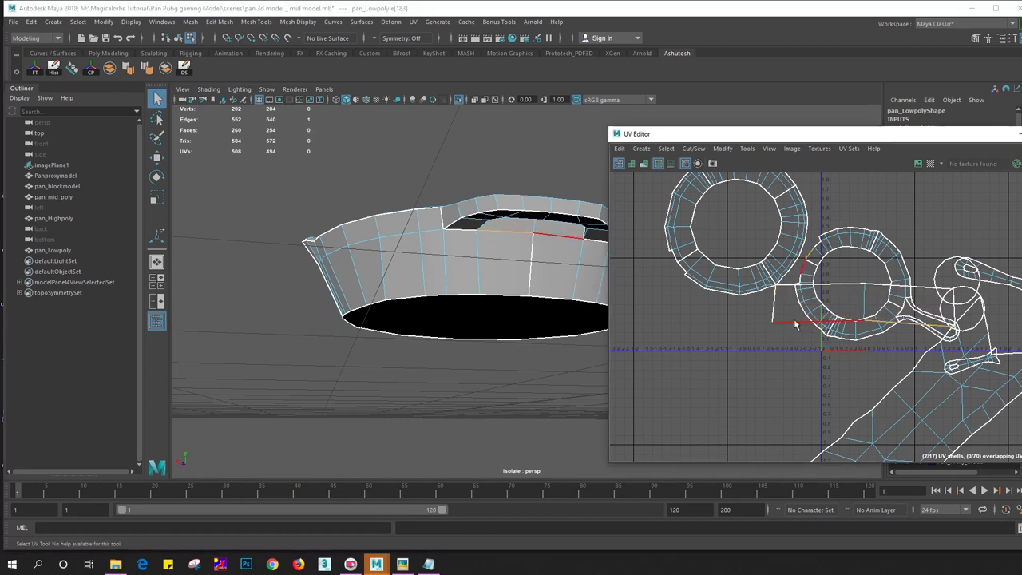
pyautogui.keyDown('shift'); pyautogui.rightClick(732, 294); pyautogui.keyUp('shift')
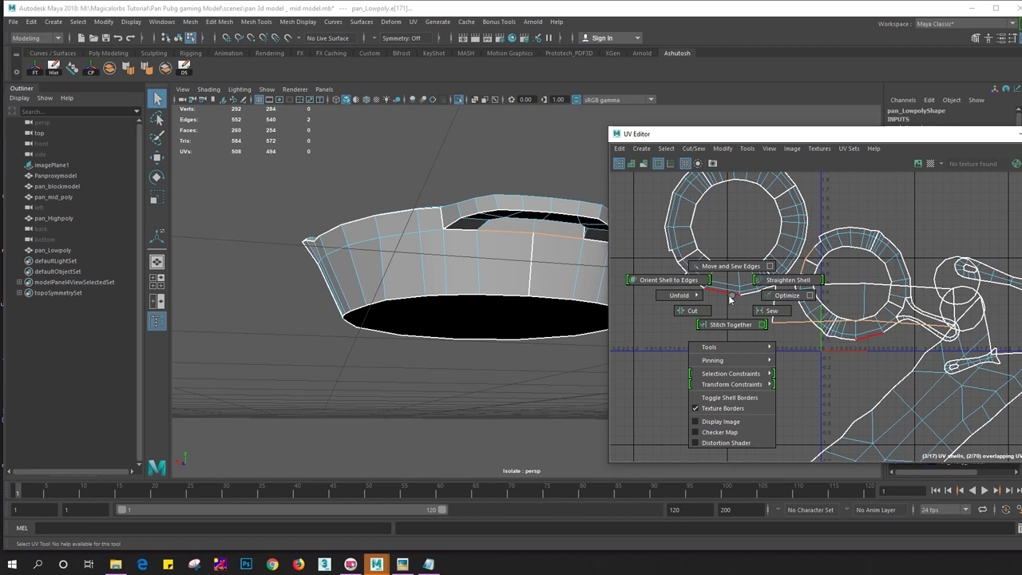
pyautogui.keyDown('shift'); pyautogui.moveTo(808, 294); pyautogui.dragTo(845, 310, button='right'); pyautogui.keyUp('shift')
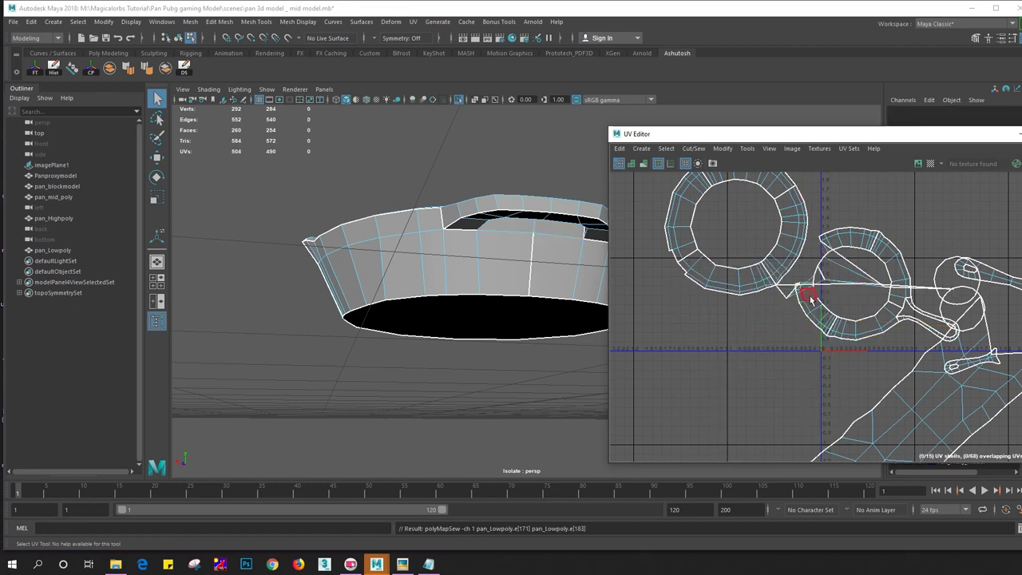
pyautogui.click(799, 296)
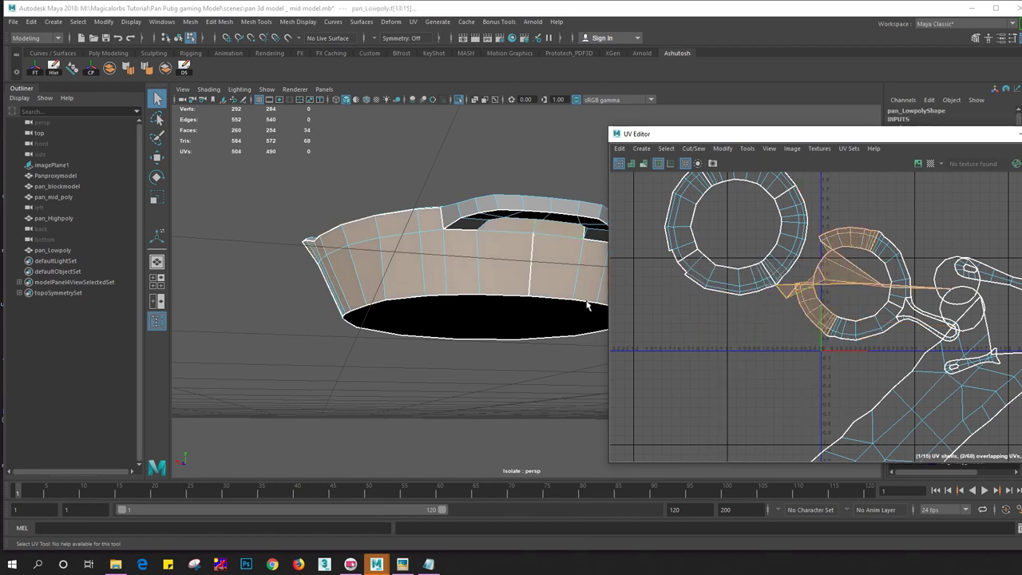
# Select a vertical edge on the pan's side wall as the next seam
pyautogui.moveTo(522, 258); pyautogui.dragTo(522, 230, button='right')
pyautogui.click(533, 256)
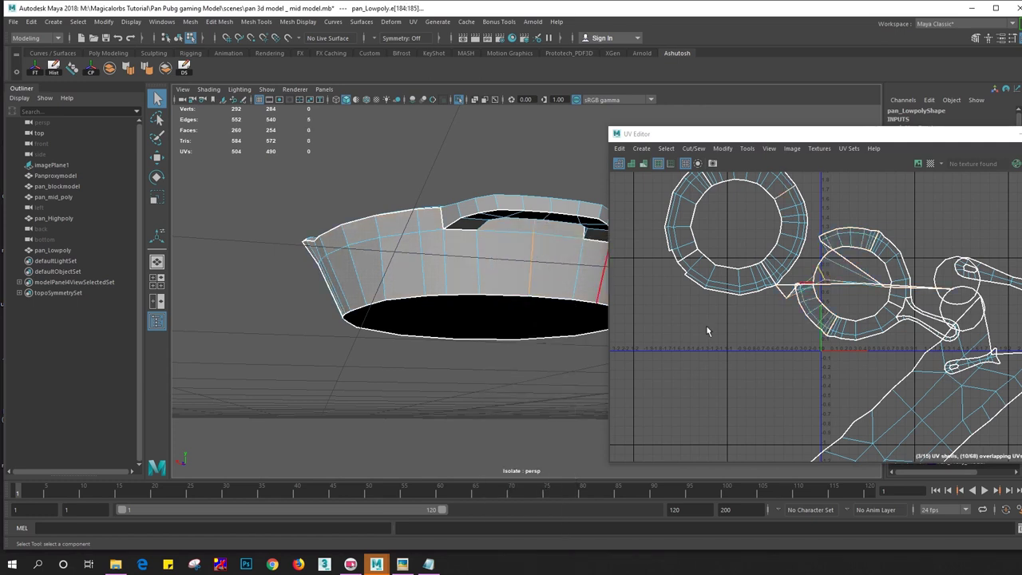
pyautogui.keyDown('shift'); pyautogui.rightClick(756, 351); pyautogui.keyUp('shift')
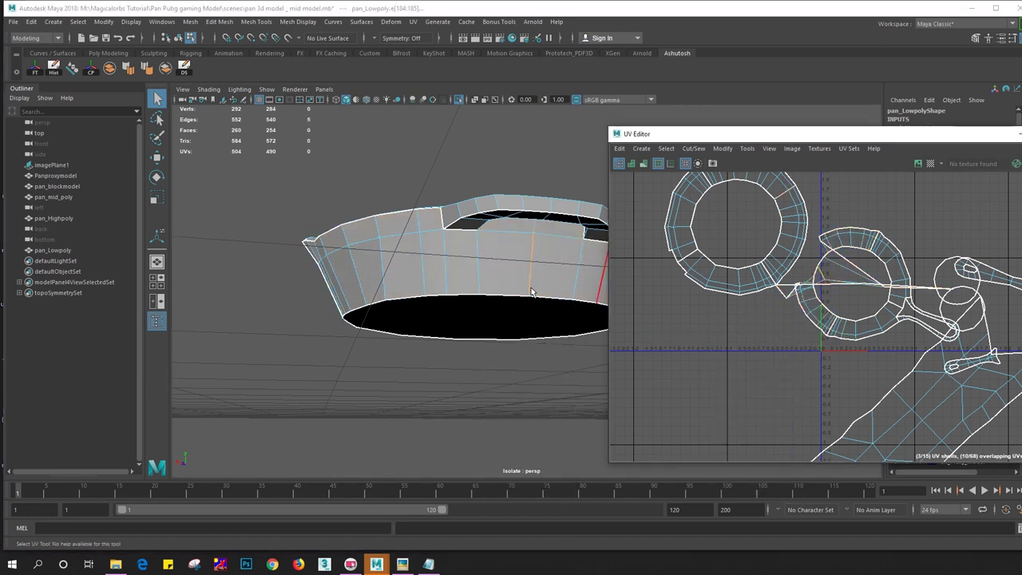
pyautogui.keyDown('alt'); pyautogui.moveTo(447, 335); pyautogui.dragTo(578, 327); pyautogui.keyUp('alt')
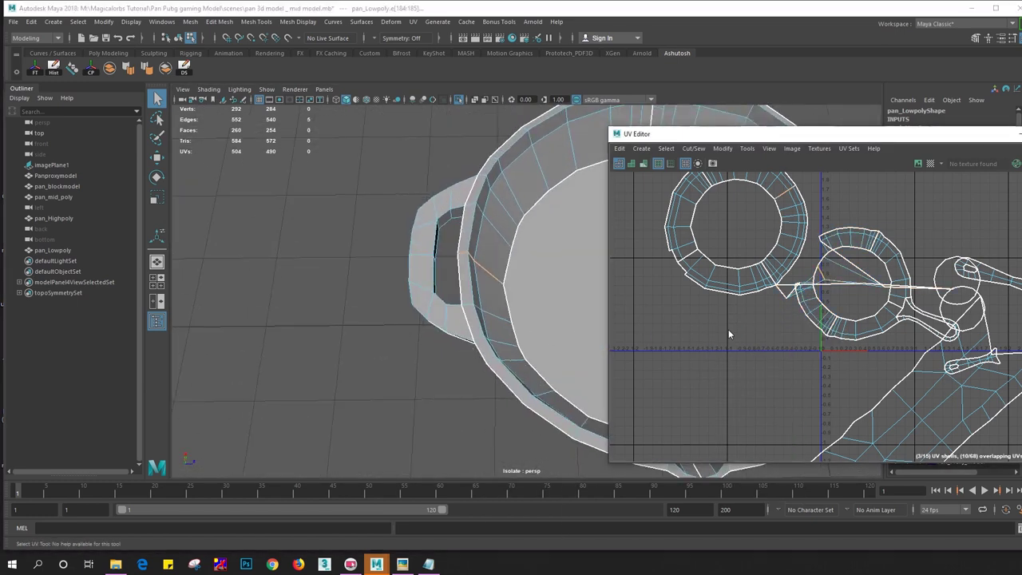
# Cut the UVs along the selected vertical edge
pyautogui.keyDown('shift'); pyautogui.rightClick(728, 330); pyautogui.keyUp('shift')
pyautogui.rightClick(764, 279)
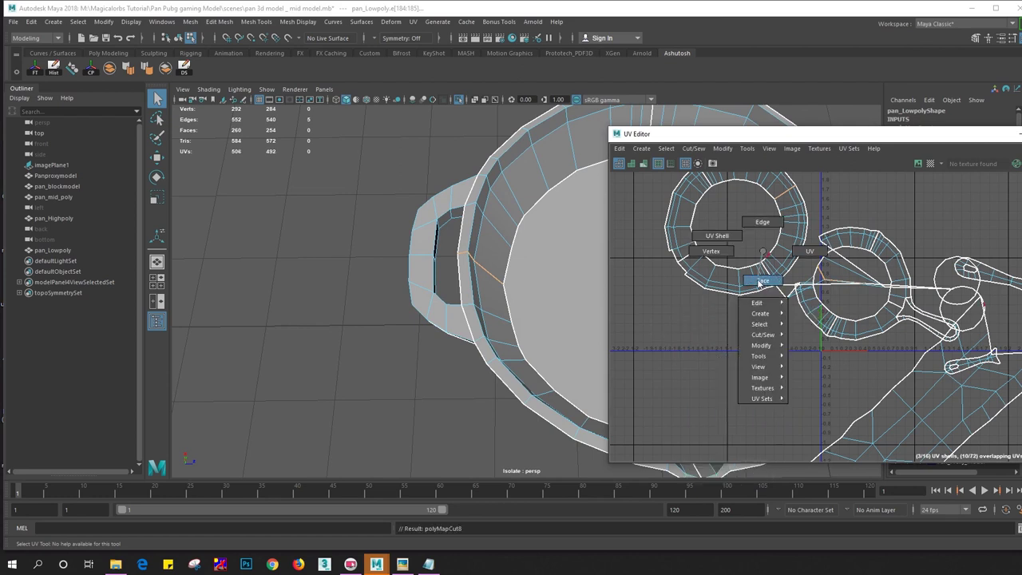
pyautogui.scroll(-5, 755, 260)
# Select all 16 UV shells and lay them out into the 0–1 range
pyautogui.moveTo(756, 260); pyautogui.dragTo(890, 411)
pyautogui.keyDown('shift'); pyautogui.rightClick(848, 313); pyautogui.keyUp('shift')
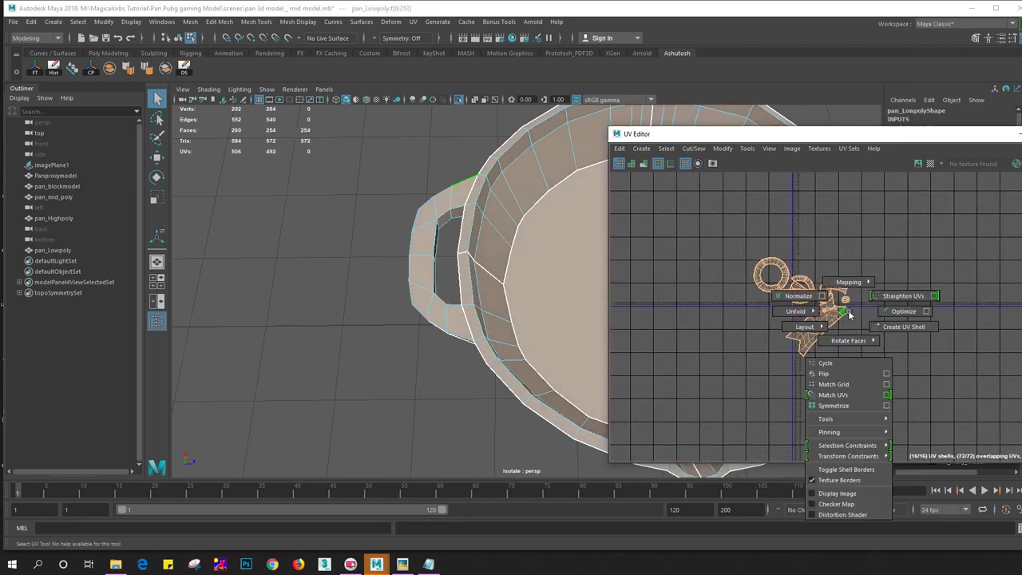
pyautogui.click(806, 334)
pyautogui.press('r')
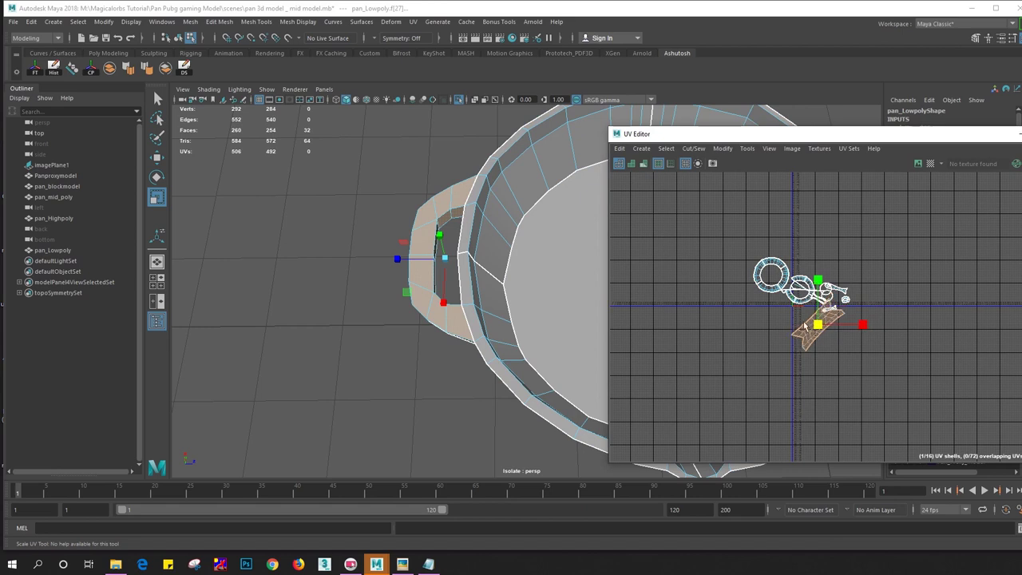
pyautogui.moveTo(743, 258); pyautogui.dragTo(829, 377)
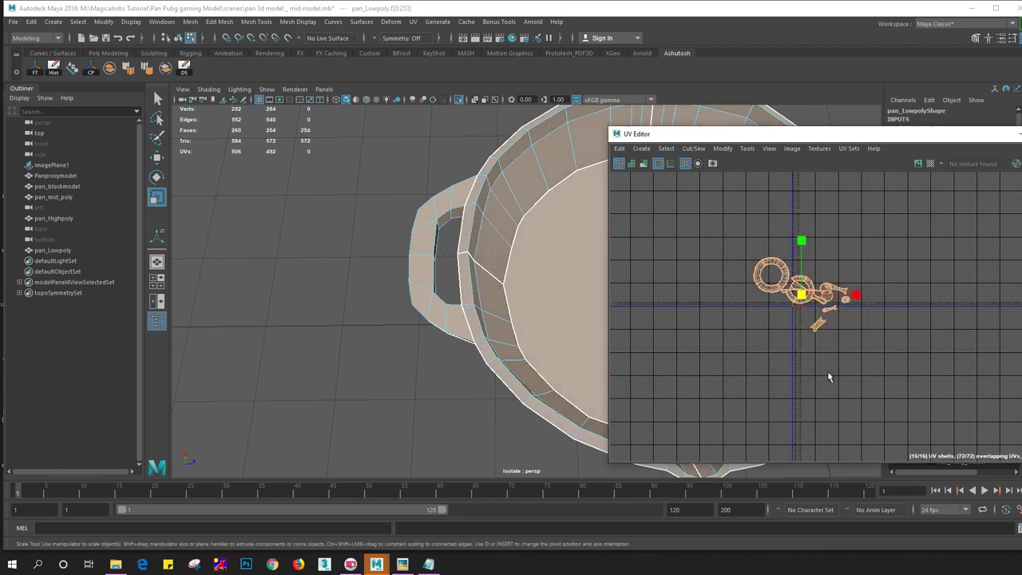
pyautogui.keyDown('shift'); pyautogui.rightClick(705, 250); pyautogui.keyUp('shift')
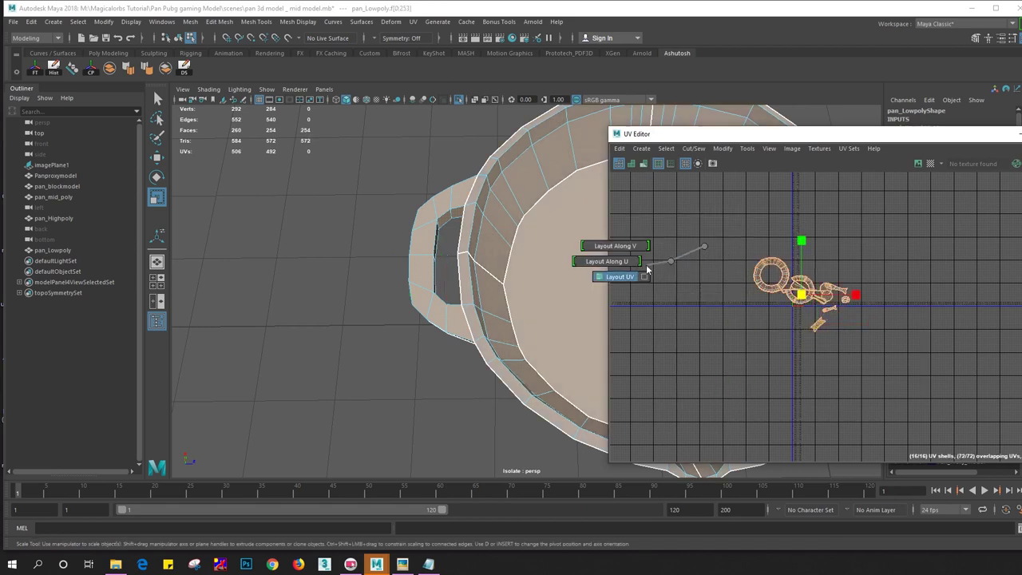
pyautogui.keyDown('shift'); pyautogui.moveTo(705, 250); pyautogui.dragTo(630, 277, button='right'); pyautogui.keyUp('shift')
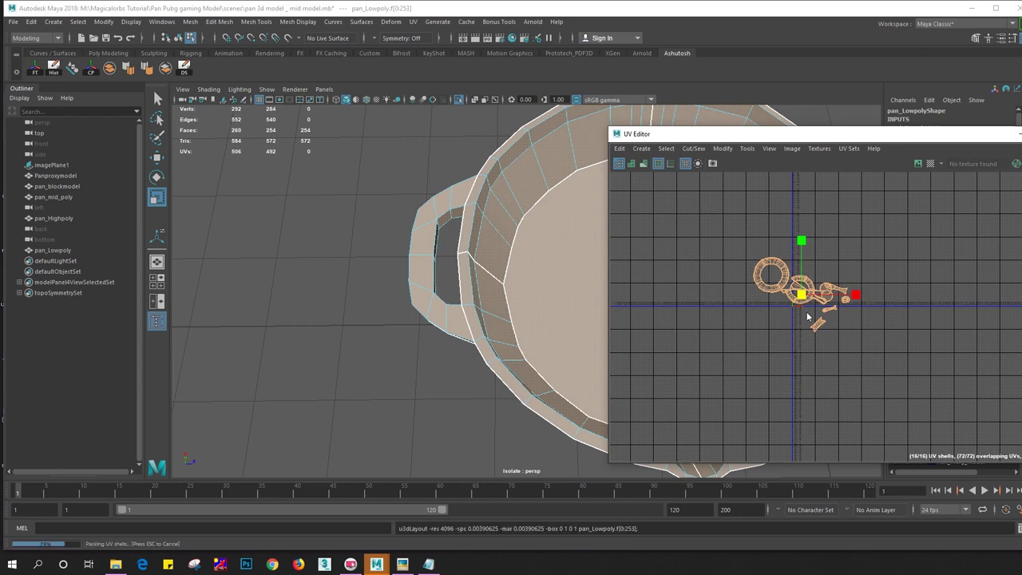
# Turn on the checker map and rescale the inner bottom face's UV shell to even the checkers
pyautogui.keyDown('alt'); pyautogui.moveTo(610, 304); pyautogui.dragTo(551, 285); pyautogui.keyUp('alt')
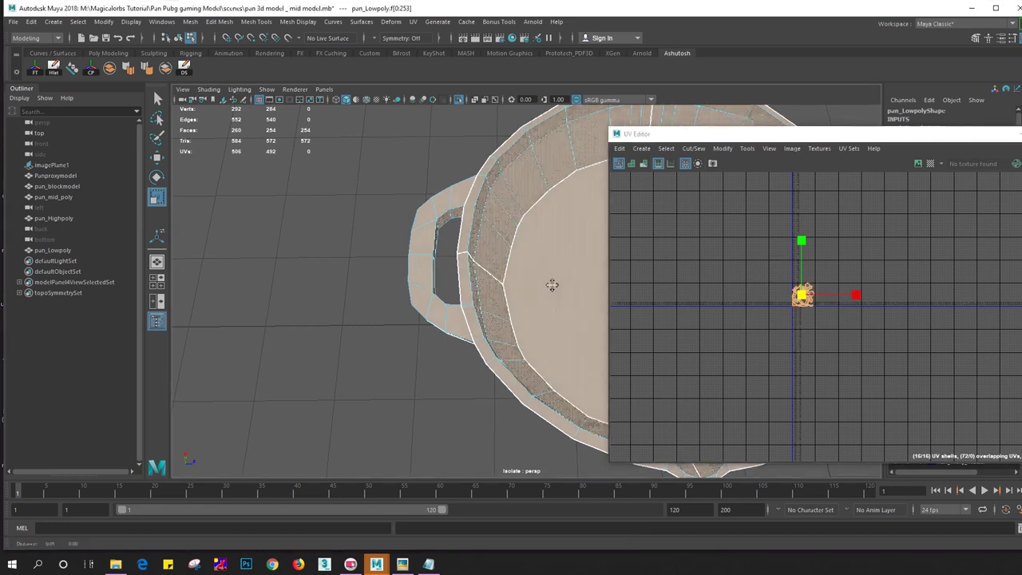
pyautogui.click(550, 285)
pyautogui.scroll(3, 784, 285)
pyautogui.click(931, 163)
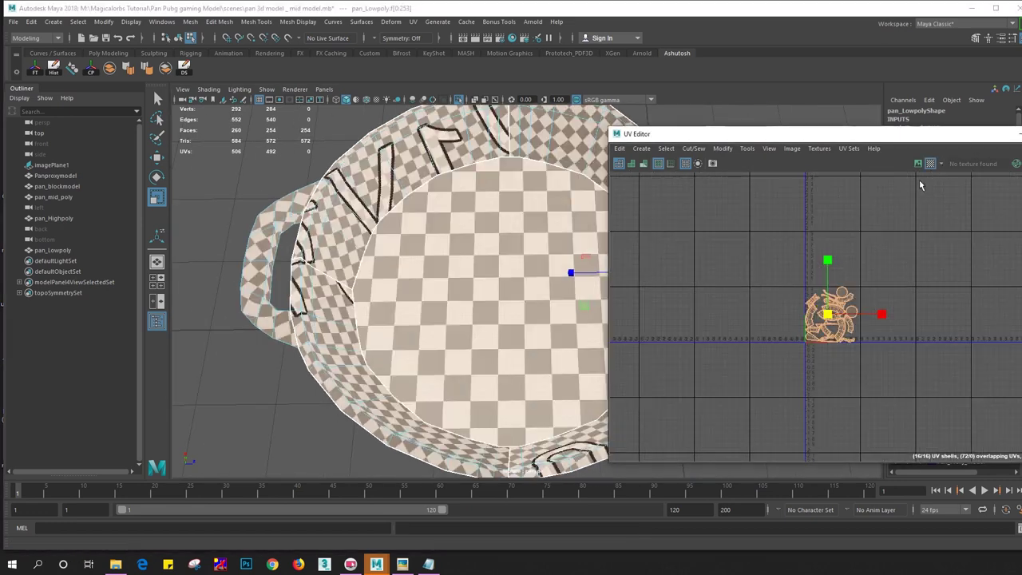
pyautogui.click(497, 271)
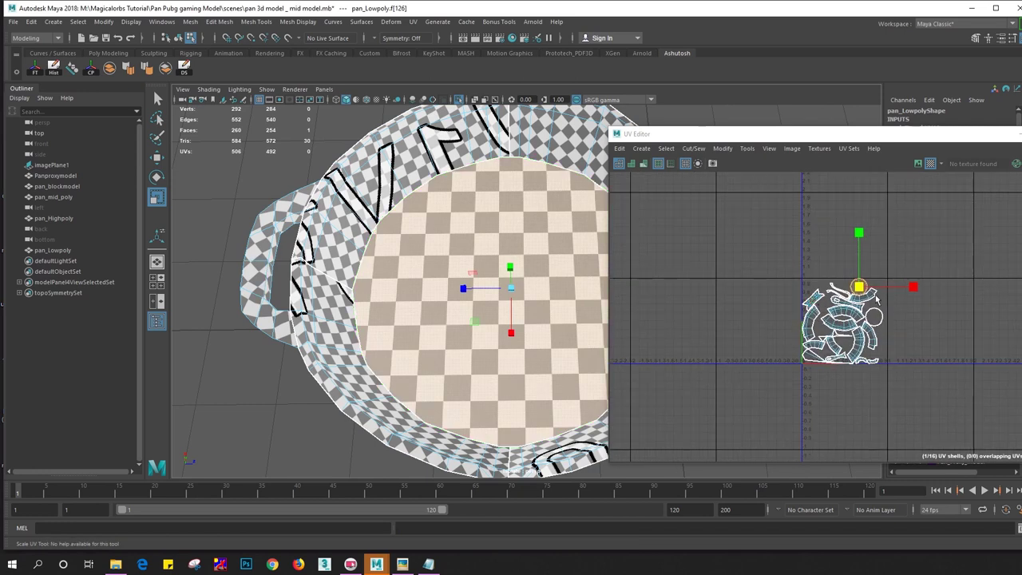
pyautogui.hotkey('ctrl', 'F12')
pyautogui.scroll(2, 918, 320)
pyautogui.moveTo(944, 332); pyautogui.dragTo(926, 330, button='middle')
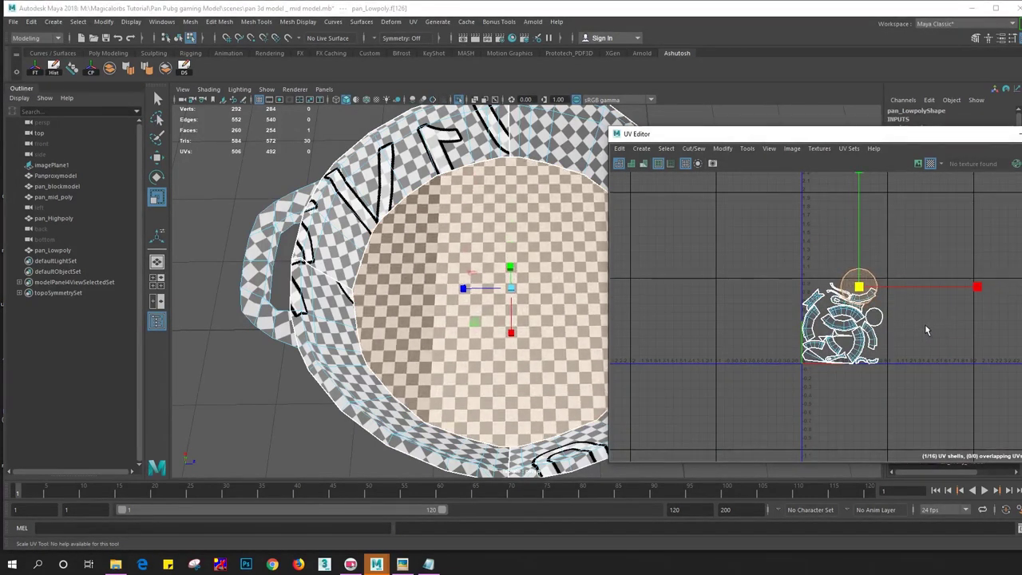
pyautogui.keyDown('alt'); pyautogui.moveTo(399, 336); pyautogui.dragTo(495, 265); pyautogui.keyUp('alt')
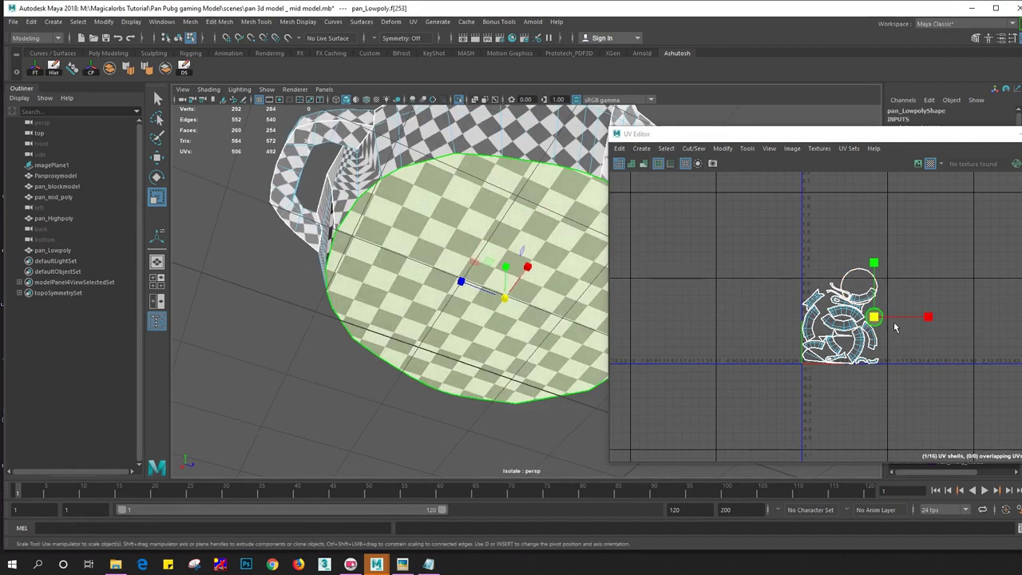
pyautogui.moveTo(895, 327); pyautogui.dragTo(925, 359, button='middle')
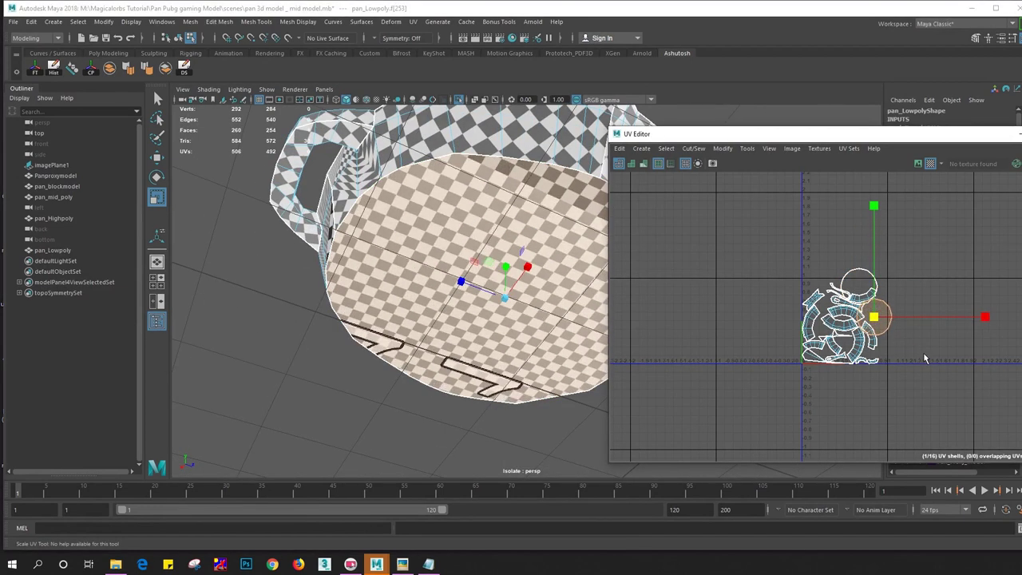
# Unfold the side-wall and outer-wall UV shells individually
pyautogui.keyDown('alt'); pyautogui.moveTo(511, 320); pyautogui.dragTo(526, 185); pyautogui.keyUp('alt')
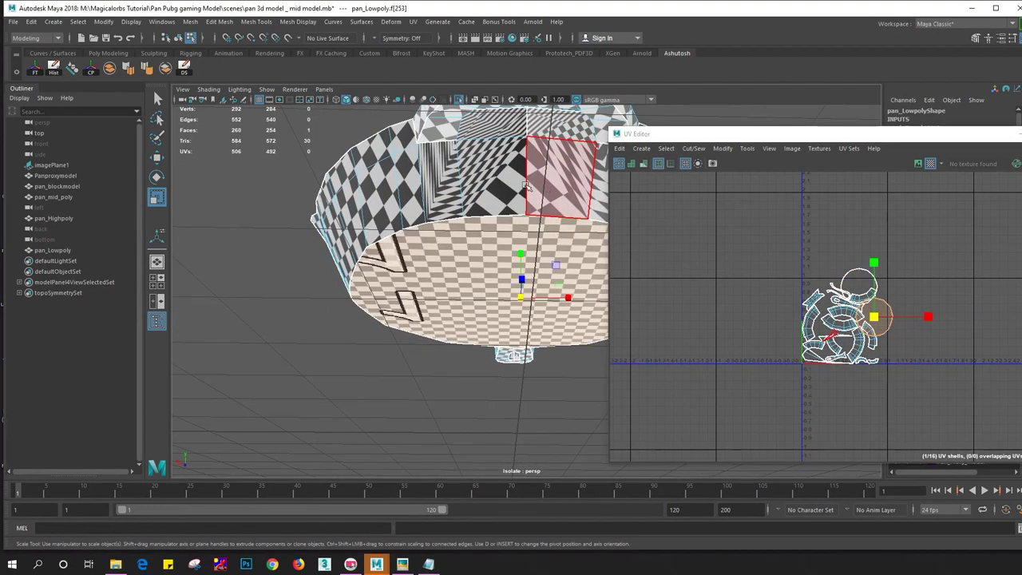
pyautogui.click(525, 186)
pyautogui.press('f')
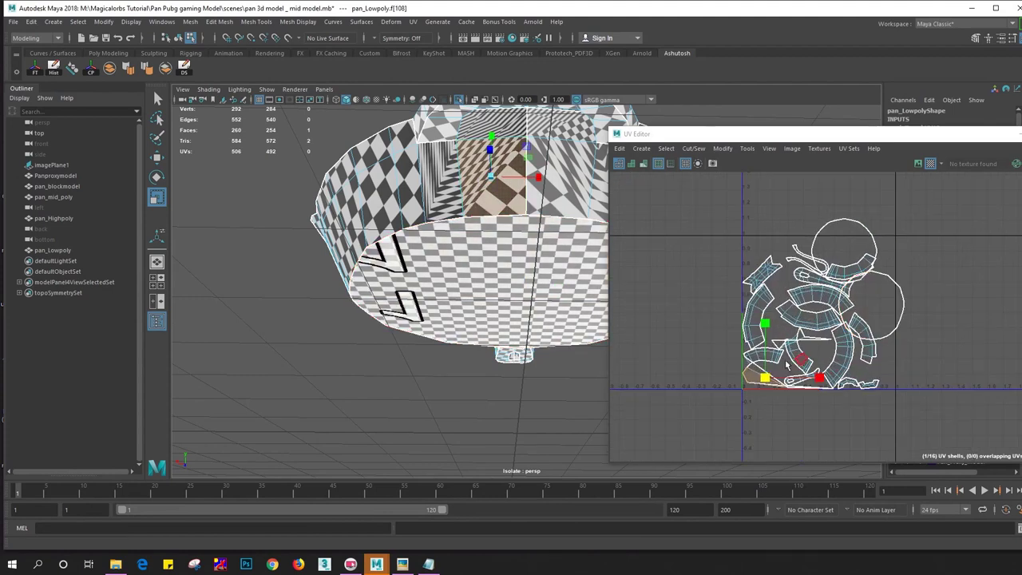
pyautogui.scroll(2, 787, 364)
pyautogui.click(804, 299)
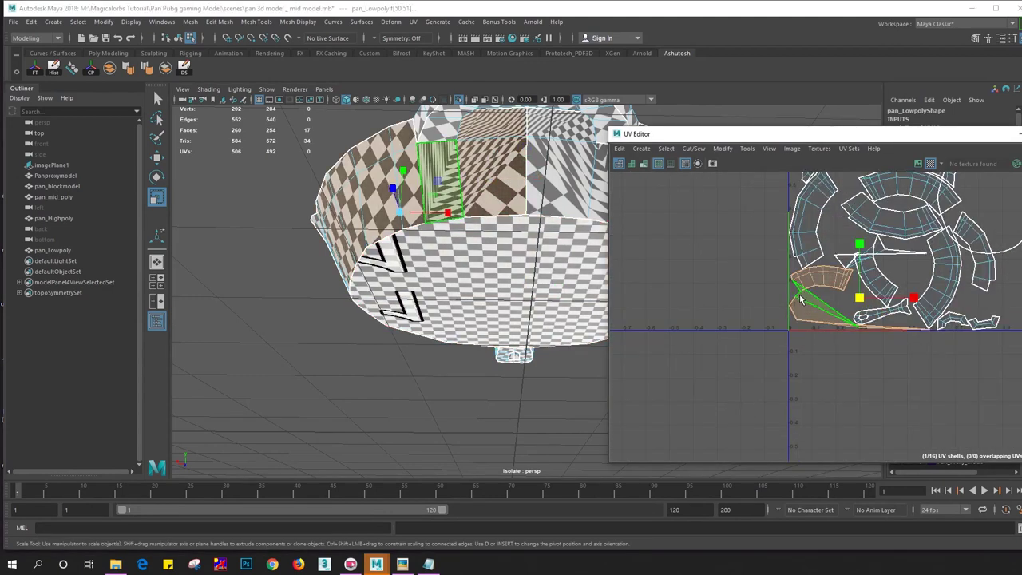
pyautogui.keyDown('shift'); pyautogui.rightClick(772, 292); pyautogui.keyUp('shift')
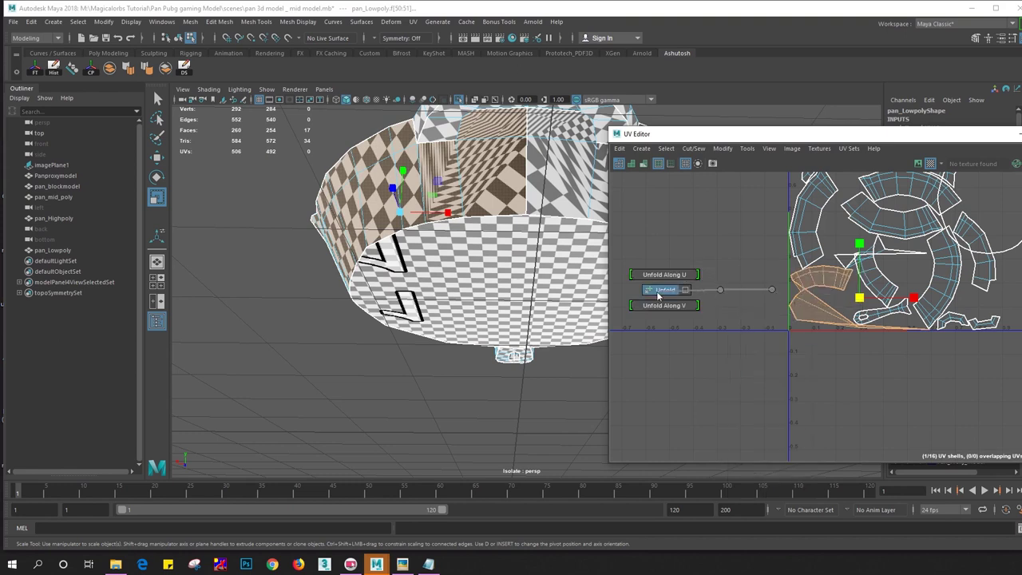
pyautogui.keyDown('shift'); pyautogui.moveTo(758, 294); pyautogui.dragTo(660, 297, button='right'); pyautogui.keyUp('shift')
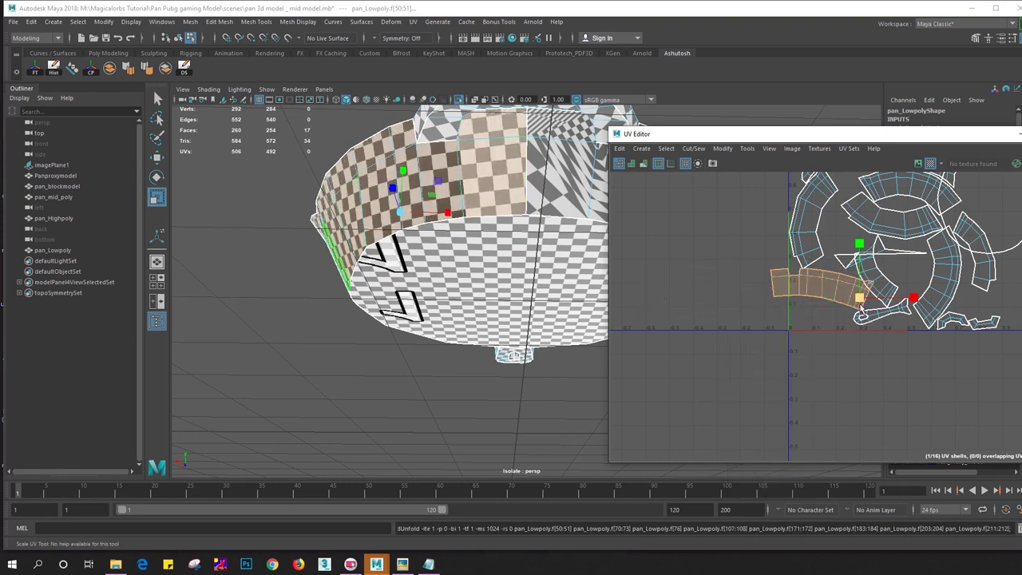
pyautogui.keyDown('alt'); pyautogui.moveTo(587, 270); pyautogui.dragTo(526, 245); pyautogui.keyUp('alt')
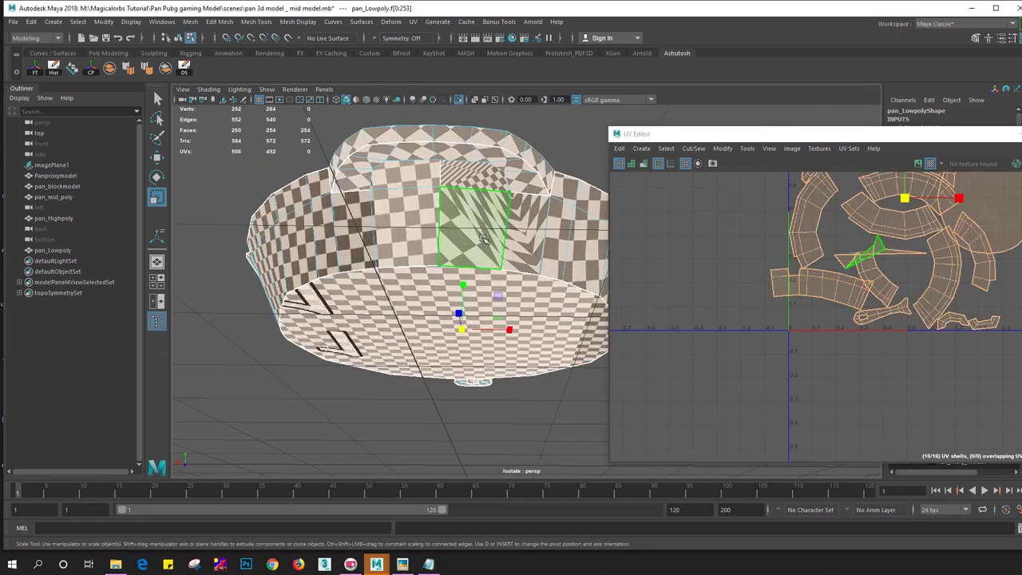
pyautogui.click(525, 245)
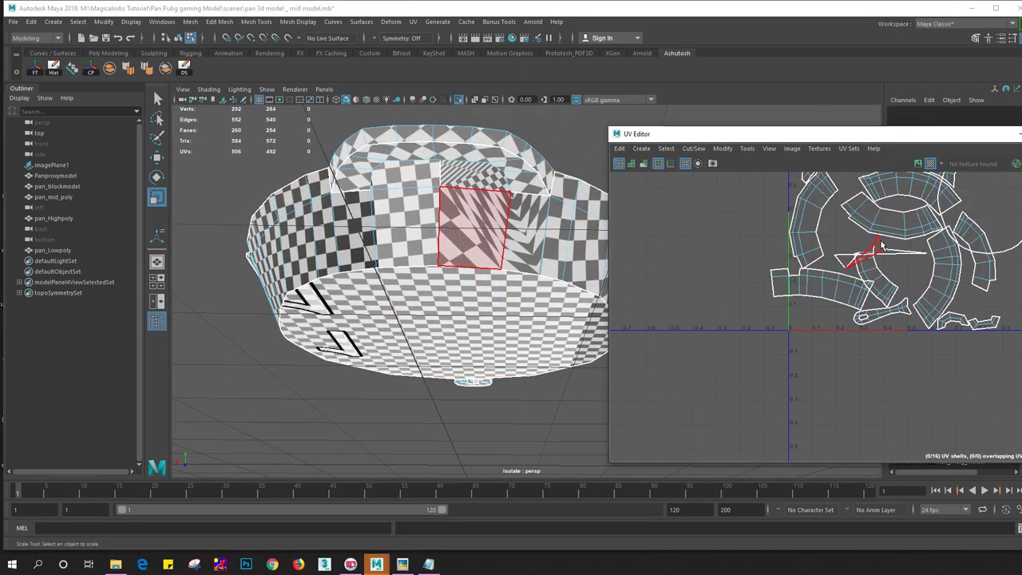
pyautogui.doubleClick(889, 250)
pyautogui.keyDown('shift'); pyautogui.moveTo(807, 239); pyautogui.dragTo(671, 244, button='right'); pyautogui.keyUp('shift')
# Select all 16 UV shells and unfold them together
pyautogui.scroll(-4, 806, 260)
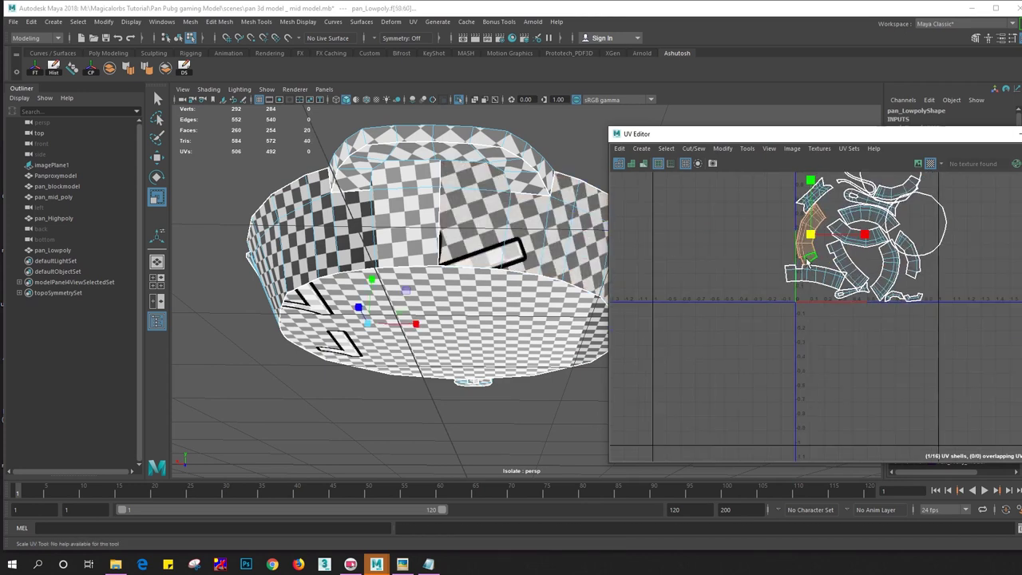
pyautogui.scroll(-3, 783, 248)
pyautogui.moveTo(762, 174); pyautogui.dragTo(901, 319)
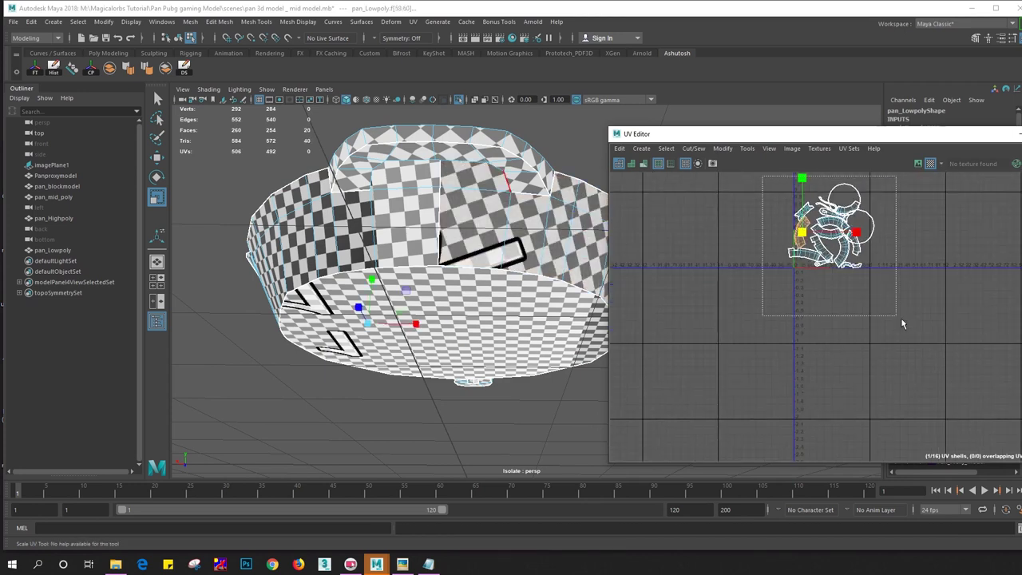
pyautogui.keyDown('shift'); pyautogui.moveTo(845, 270); pyautogui.dragTo(701, 273, button='right'); pyautogui.keyUp('shift')
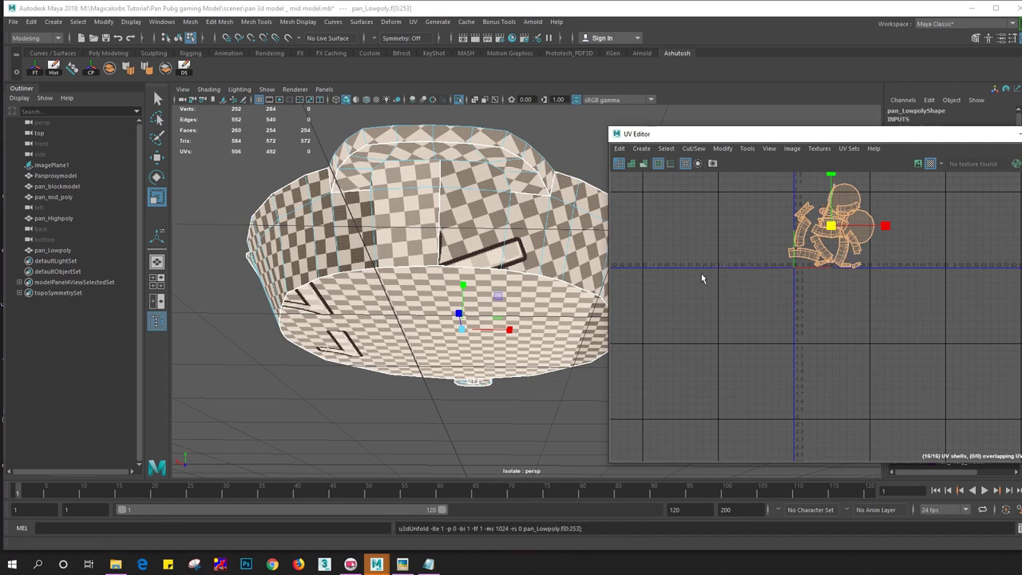
# Lay out the unfolded UV shells into the 0–1 UV space
pyautogui.keyDown('shift'); pyautogui.rightClick(728, 230); pyautogui.keyUp('shift')
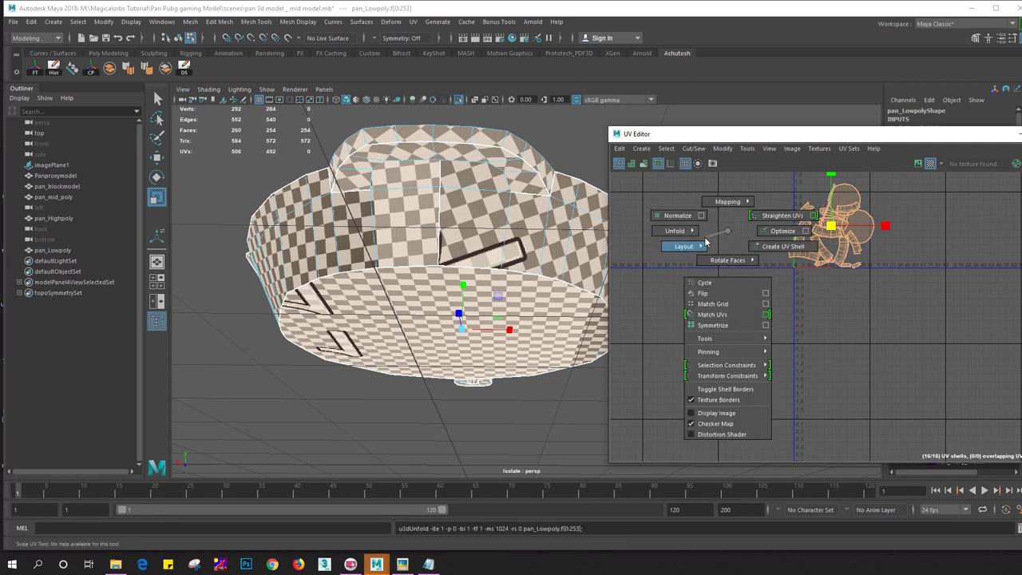
pyautogui.keyDown('shift'); pyautogui.moveTo(706, 241); pyautogui.dragTo(651, 256, button='right'); pyautogui.keyUp('shift')
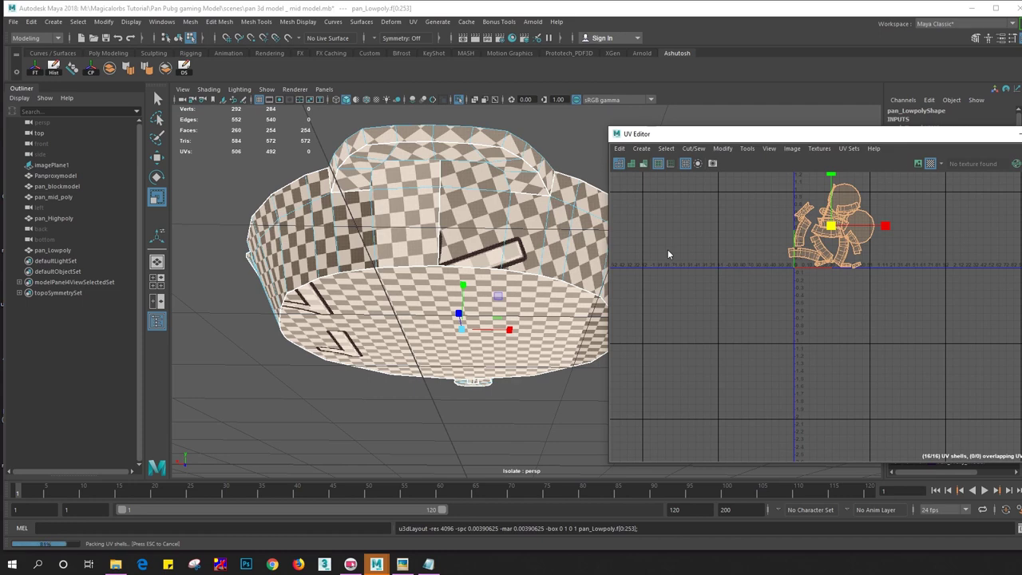
pyautogui.moveTo(409, 258)
pyautogui.keyDown('alt'); pyautogui.mouseDown()
pyautogui.moveTo(443, 342)
pyautogui.moveTo(431, 224)
pyautogui.mouseUp(); pyautogui.keyUp('alt')
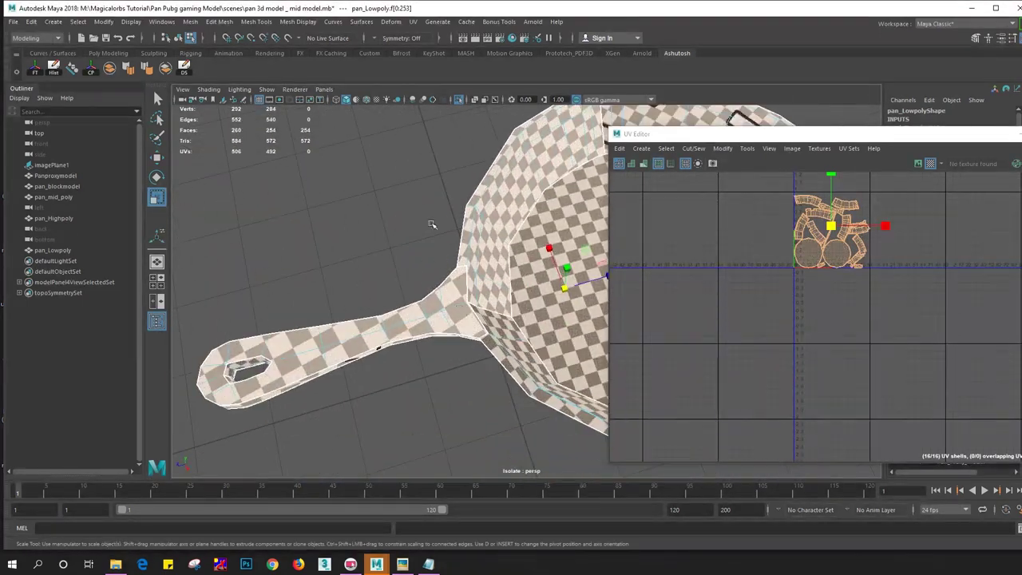
# Grow the face selection along the pan handle and stretch its UV shell about 2x along U
pyautogui.click(854, 212)
pyautogui.scroll(5, 859, 199)
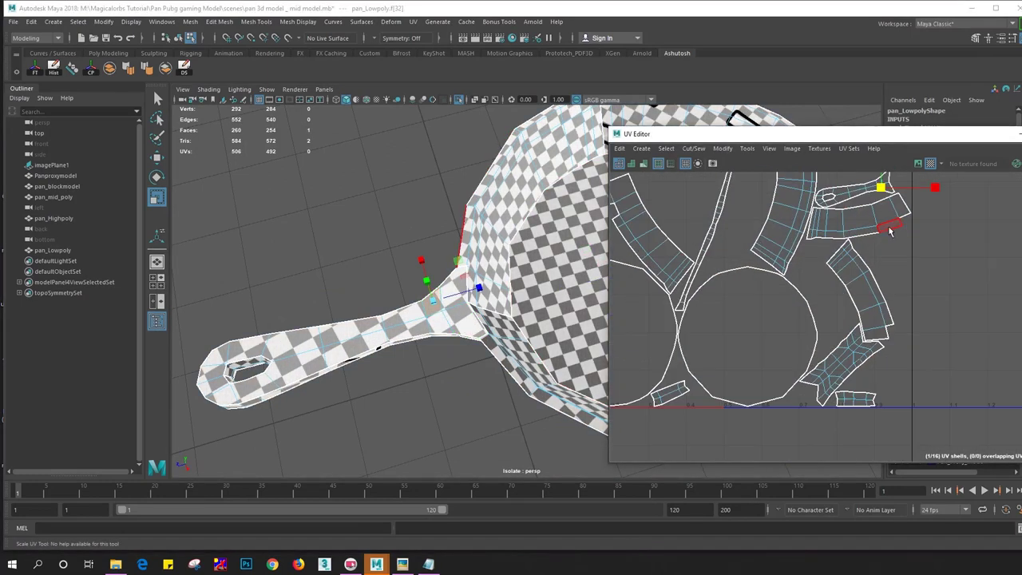
pyautogui.hotkey('shift', '.')
pyautogui.hotkey('shift', '.')
pyautogui.hotkey('shift', '.')
pyautogui.hotkey('shift', '.')
pyautogui.hotkey('shift', '.')
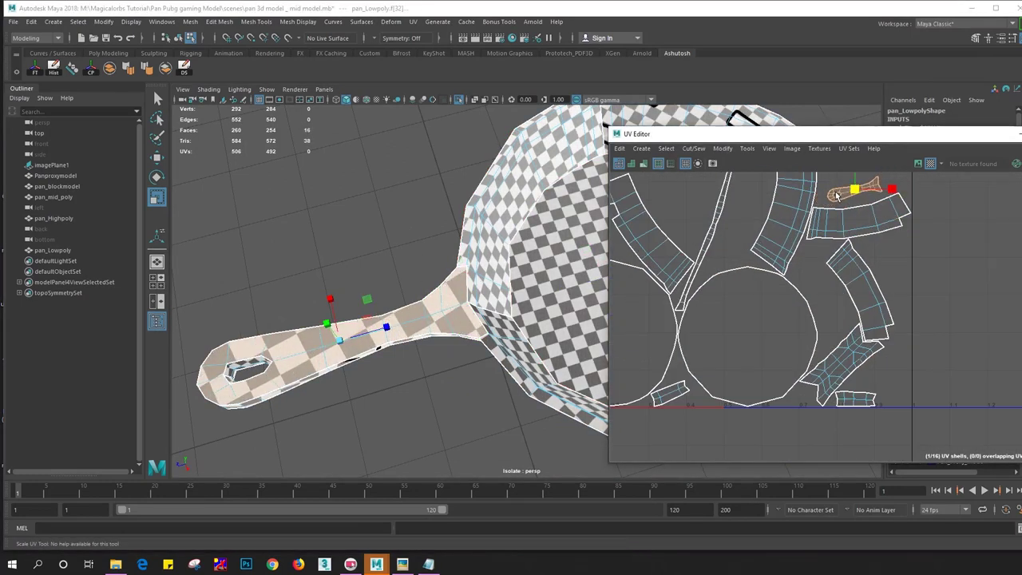
pyautogui.hotkey('shift', '.')
pyautogui.moveTo(822, 195)
pyautogui.mouseDown(button='middle')
pyautogui.moveTo(911, 228)
pyautogui.moveTo(535, 359)
pyautogui.mouseUp(button='middle')
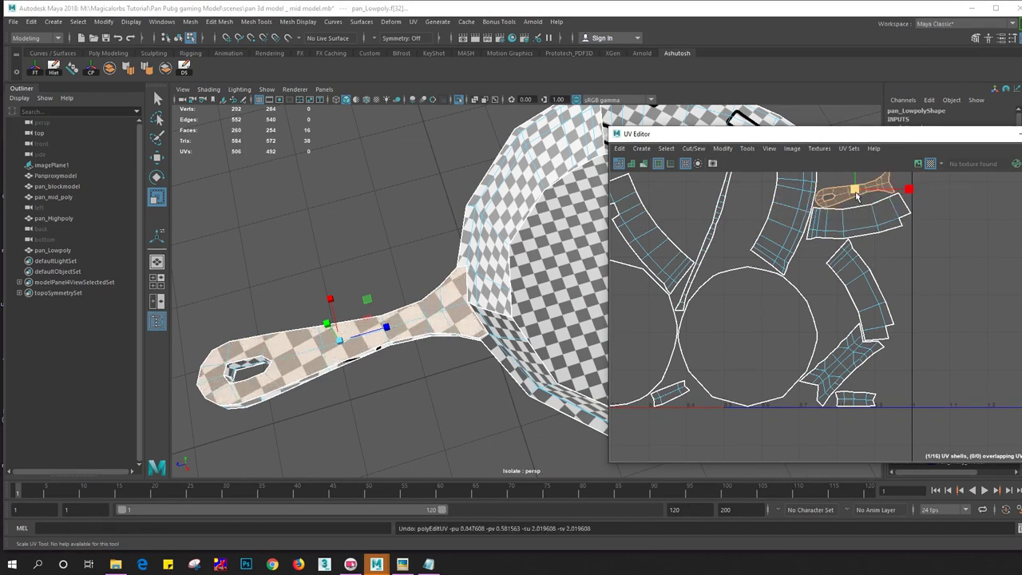
pyautogui.keyDown('alt'); pyautogui.moveTo(535, 360); pyautogui.dragTo(447, 319); pyautogui.keyUp('alt')
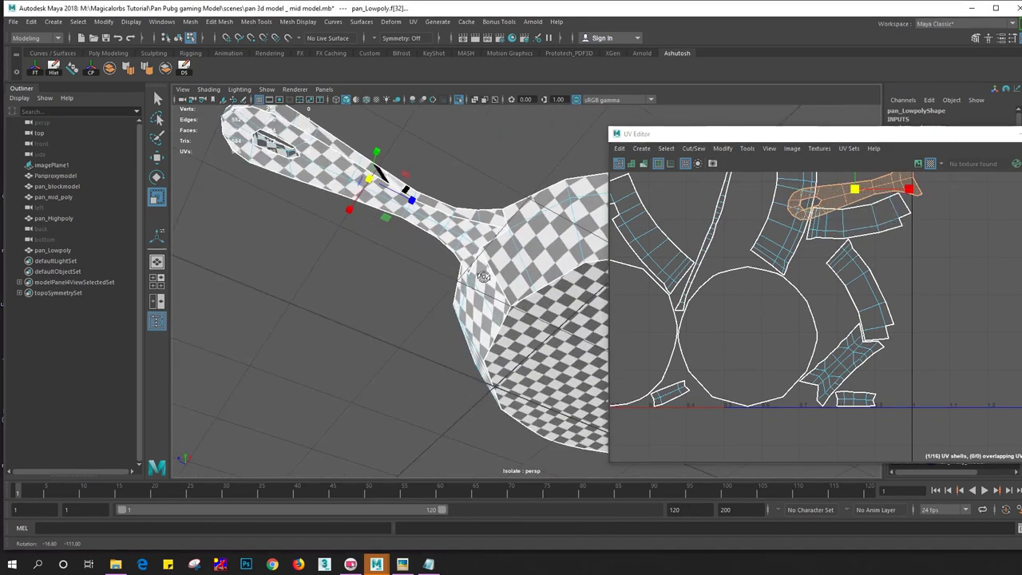
pyautogui.scroll(-3, 795, 321)
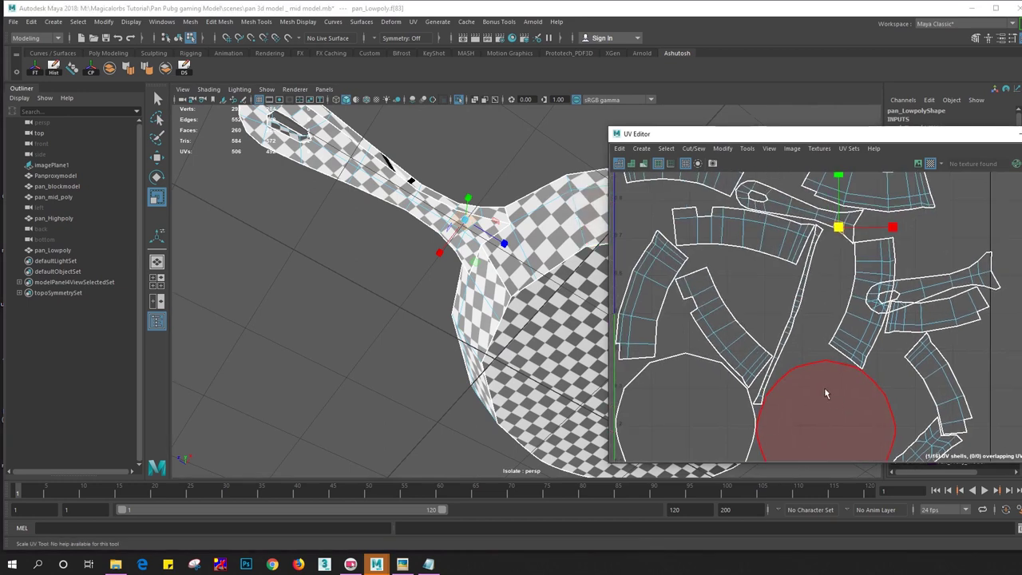
pyautogui.scroll(4, 821, 298)
pyautogui.click(820, 298)
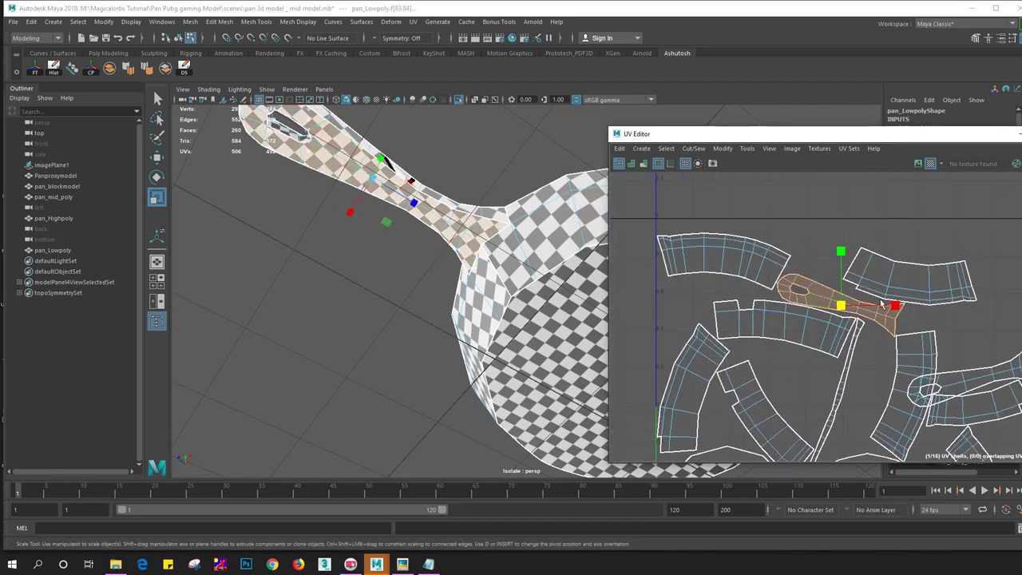
# Cut the thin strip apart at a chosen edge, creating a new shell (17 total)
pyautogui.click(464, 212)
pyautogui.keyDown('alt'); pyautogui.moveTo(751, 393); pyautogui.dragTo(799, 239, button='middle'); pyautogui.keyUp('alt')
pyautogui.click(799, 239)
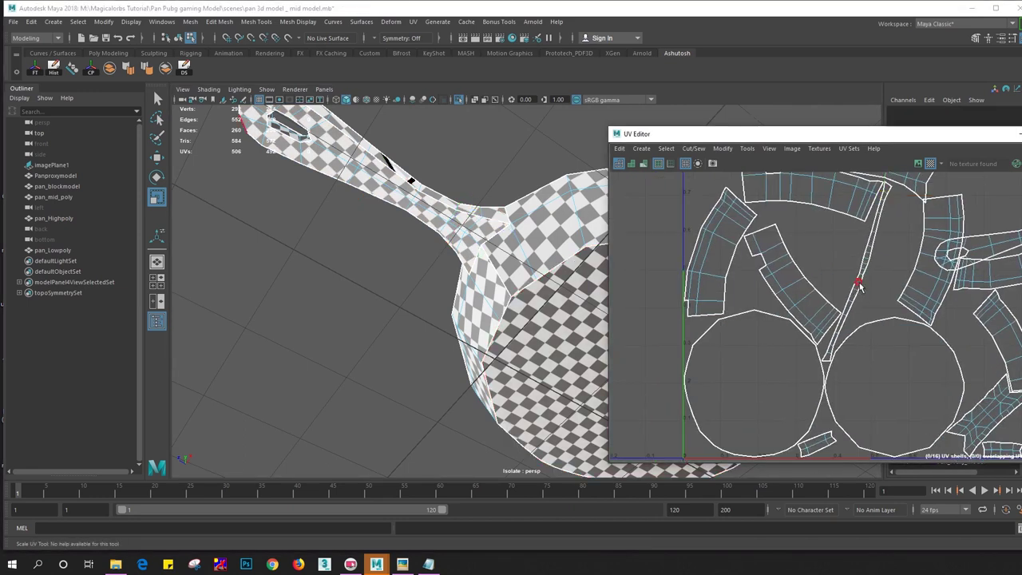
pyautogui.click(856, 290)
pyautogui.scroll(2, 866, 283)
pyautogui.scroll(3, 864, 278)
pyautogui.click(867, 272)
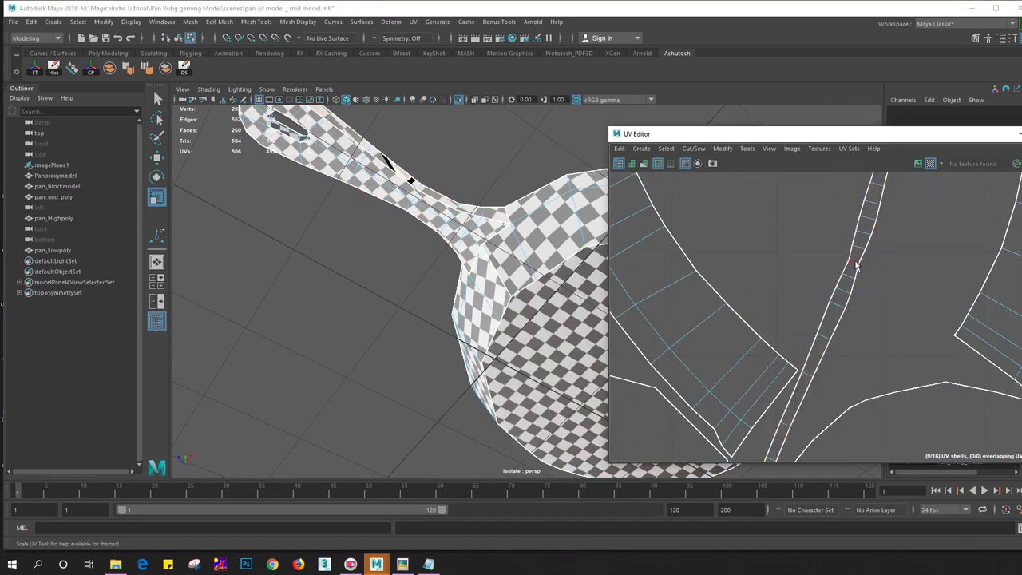
pyautogui.click(853, 264)
pyautogui.moveTo(803, 261); pyautogui.dragTo(831, 356, button='right')
# In face mode, select the whole thin strip and scale it up about its centre
pyautogui.rightClick(833, 271)
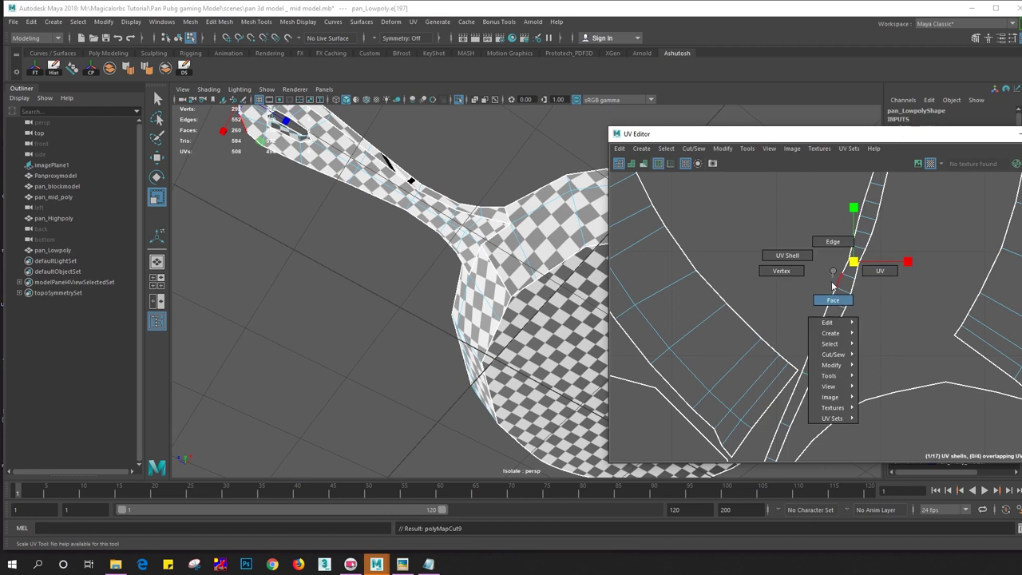
pyautogui.click(833, 299)
pyautogui.click(845, 283)
pyautogui.doubleClick(839, 253)
pyautogui.scroll(-2, 763, 272)
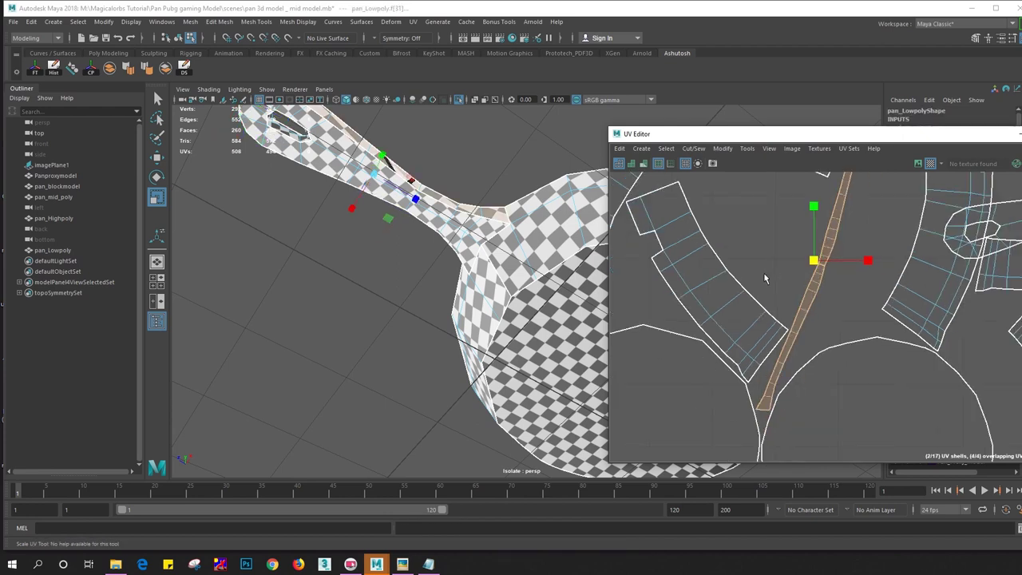
pyautogui.moveTo(819, 262); pyautogui.dragTo(873, 316)
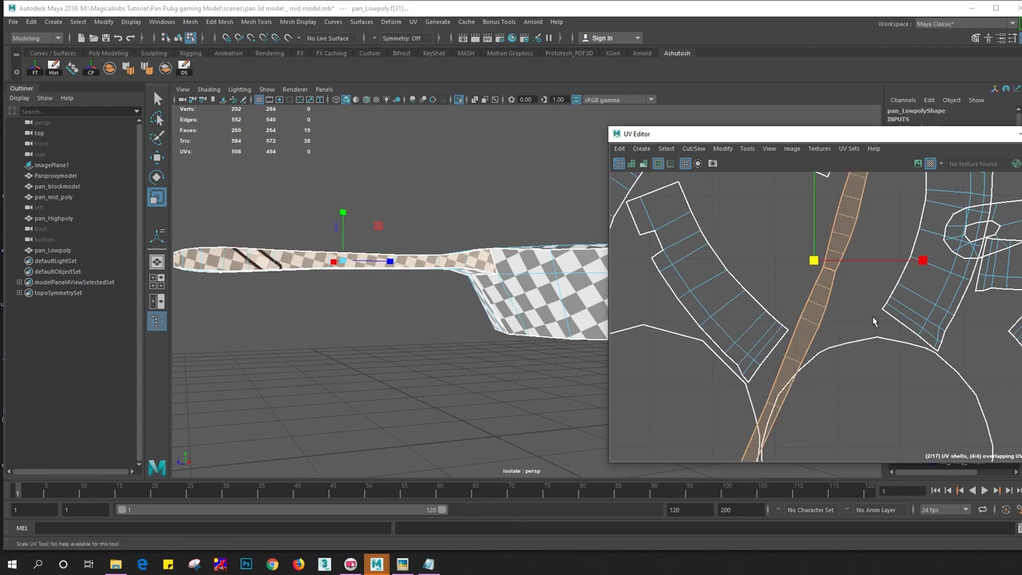
pyautogui.moveTo(404, 312)
pyautogui.keyDown('alt'); pyautogui.mouseDown()
pyautogui.moveTo(368, 351)
pyautogui.moveTo(400, 335)
pyautogui.moveTo(392, 351)
pyautogui.mouseUp(); pyautogui.keyUp('alt')
# Shrink the small six-face strip and select the other small and circular bottom shells
pyautogui.click(848, 319)
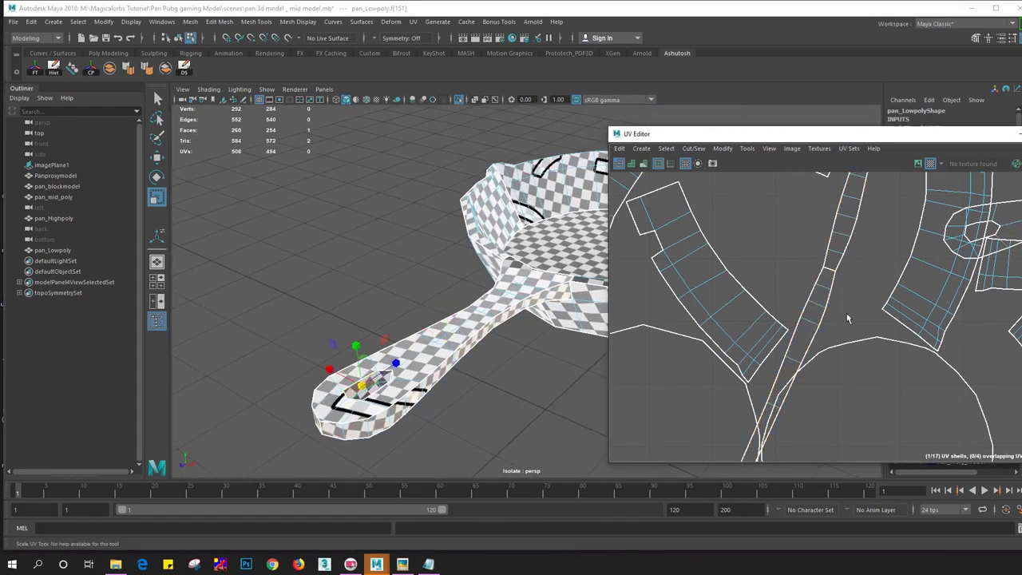
pyautogui.scroll(-3, 848, 319)
pyautogui.click(730, 424)
pyautogui.scroll(4, 802, 343)
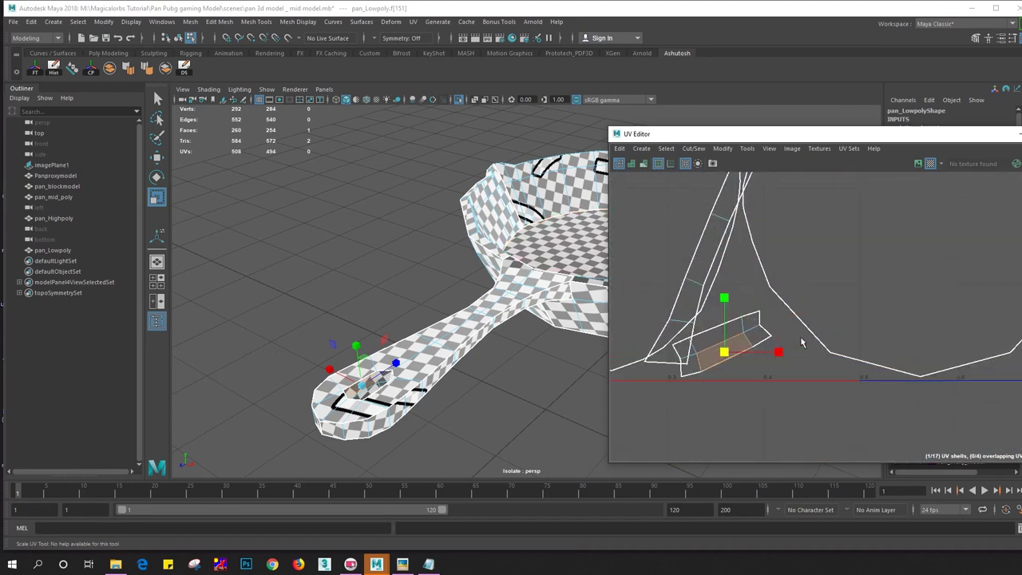
pyautogui.doubleClick(735, 359)
pyautogui.moveTo(736, 358); pyautogui.dragTo(697, 339)
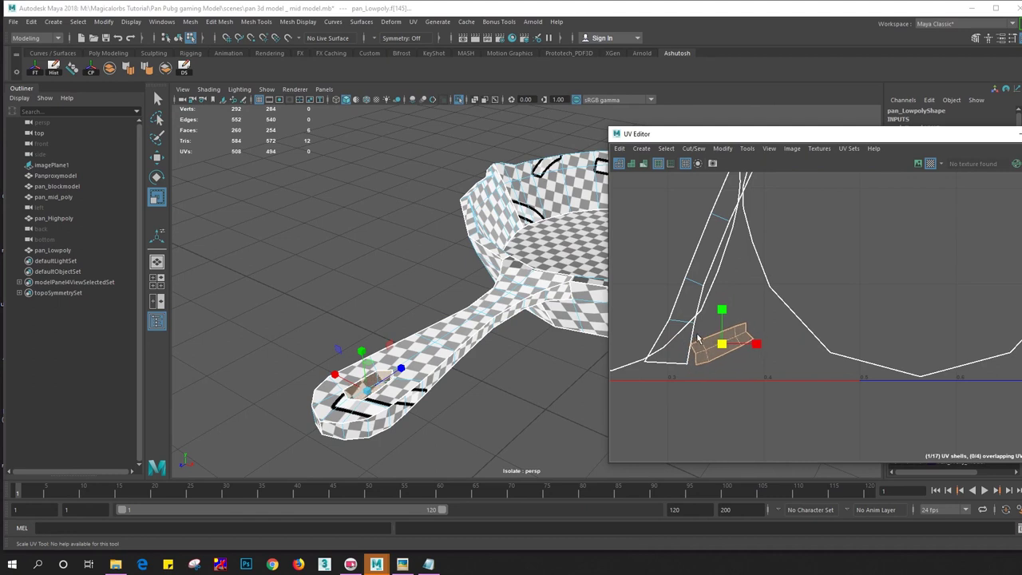
pyautogui.scroll(-3, 805, 334)
pyautogui.doubleClick(994, 352)
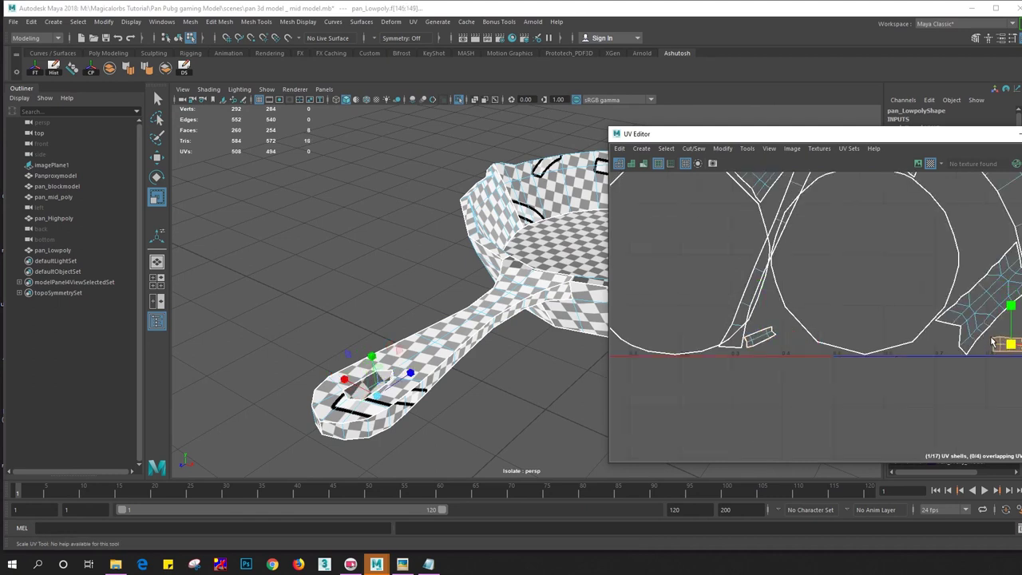
pyautogui.moveTo(594, 345)
pyautogui.keyDown('alt'); pyautogui.mouseDown()
pyautogui.moveTo(367, 284)
pyautogui.moveTo(511, 304)
pyautogui.mouseUp(); pyautogui.keyUp('alt')
pyautogui.scroll(-3, 445, 295)
pyautogui.doubleClick(803, 271)
pyautogui.scroll(-5, 802, 270)
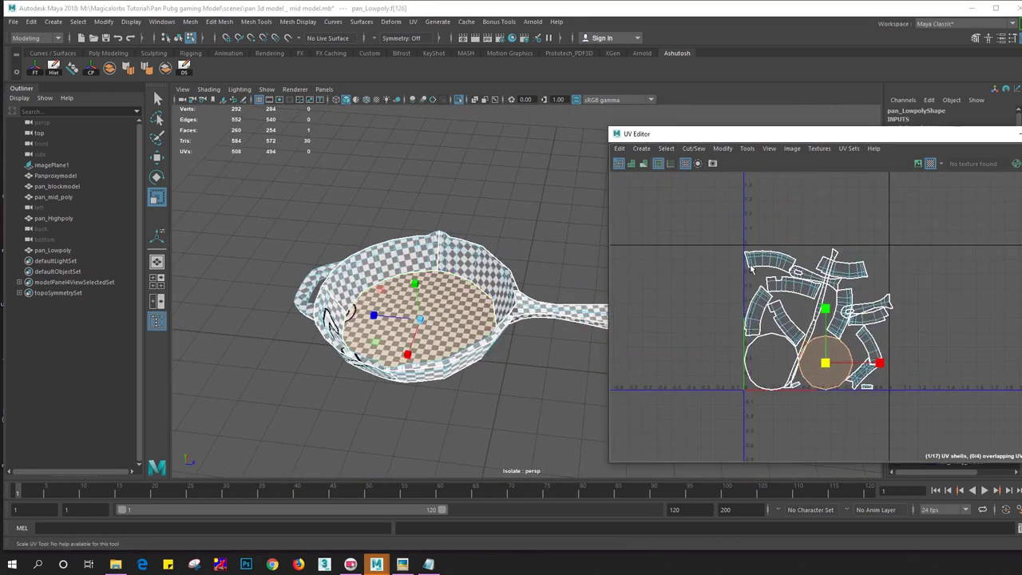
# Select all UV shells and automatically lay them out compactly in the 0–1 range
pyautogui.moveTo(751, 269); pyautogui.dragTo(933, 429)
pyautogui.keyDown('shift'); pyautogui.rightClick(897, 322); pyautogui.keyUp('shift')
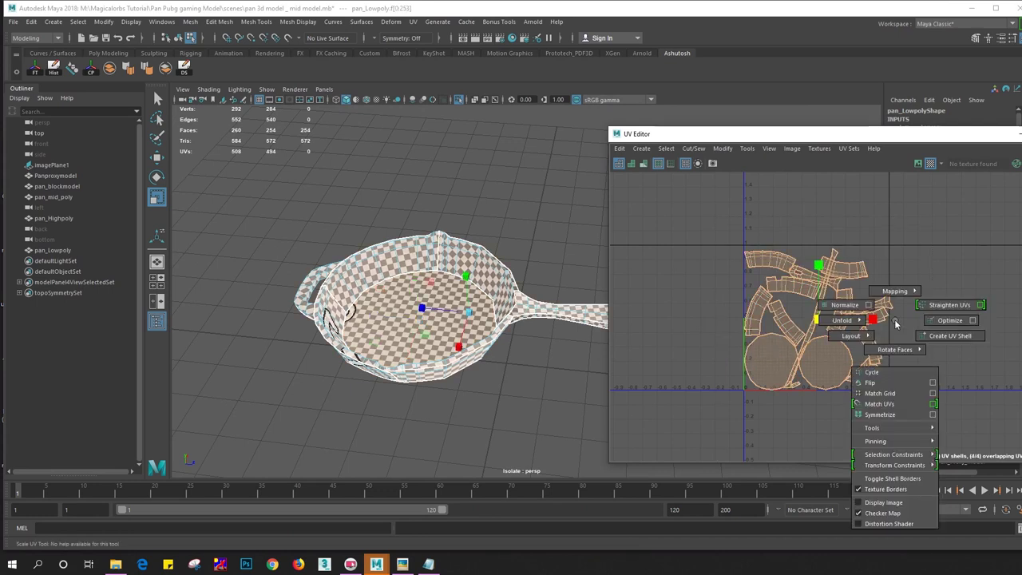
pyautogui.click(870, 337)
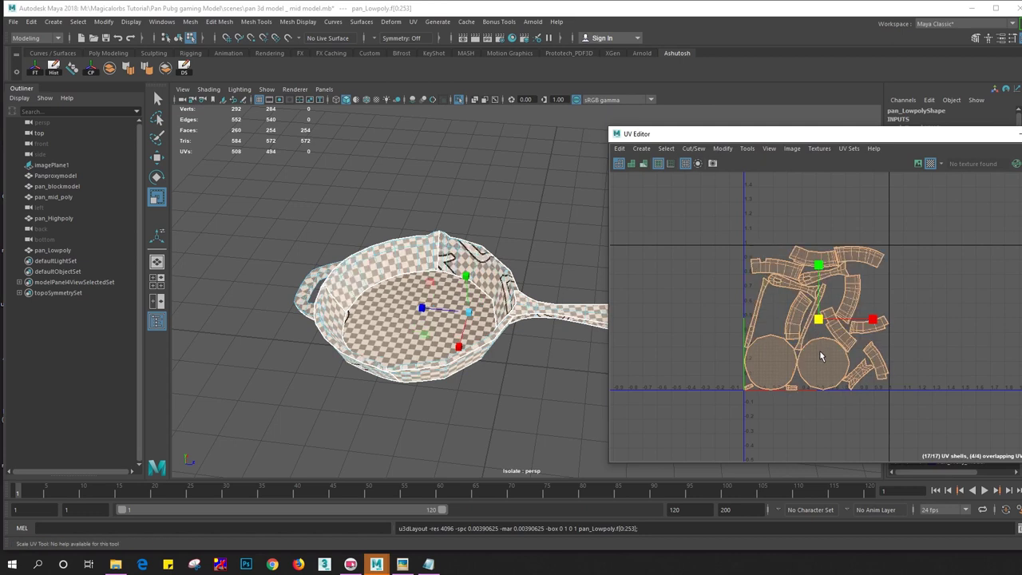
pyautogui.scroll(3, 754, 307)
# Rotate the thin left shell upright, then rotate the curved handle shell vertical and move it left
pyautogui.click(761, 307)
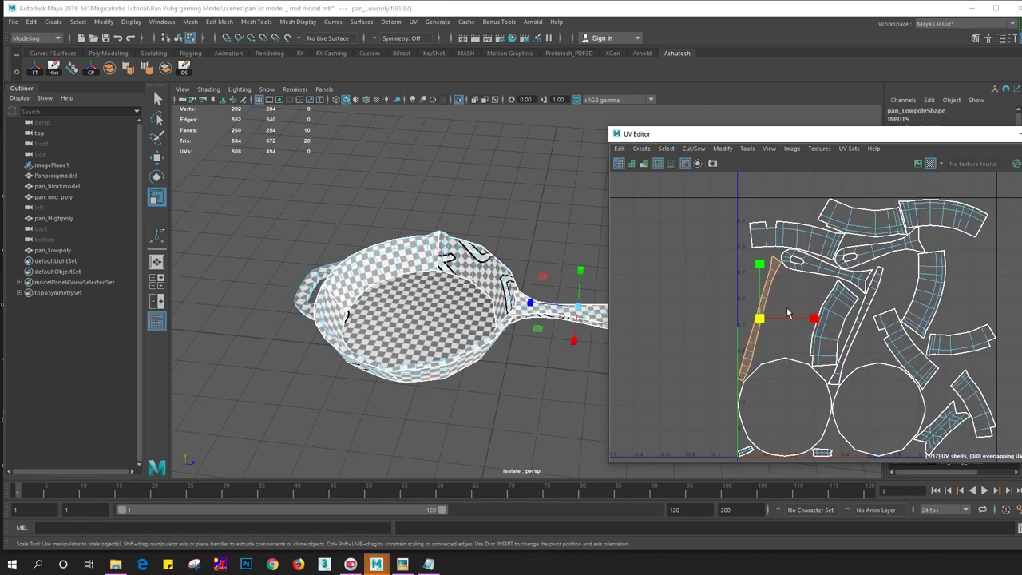
pyautogui.press('e')
pyautogui.moveTo(806, 299); pyautogui.dragTo(754, 315)
pyautogui.press('w')
pyautogui.press('e')
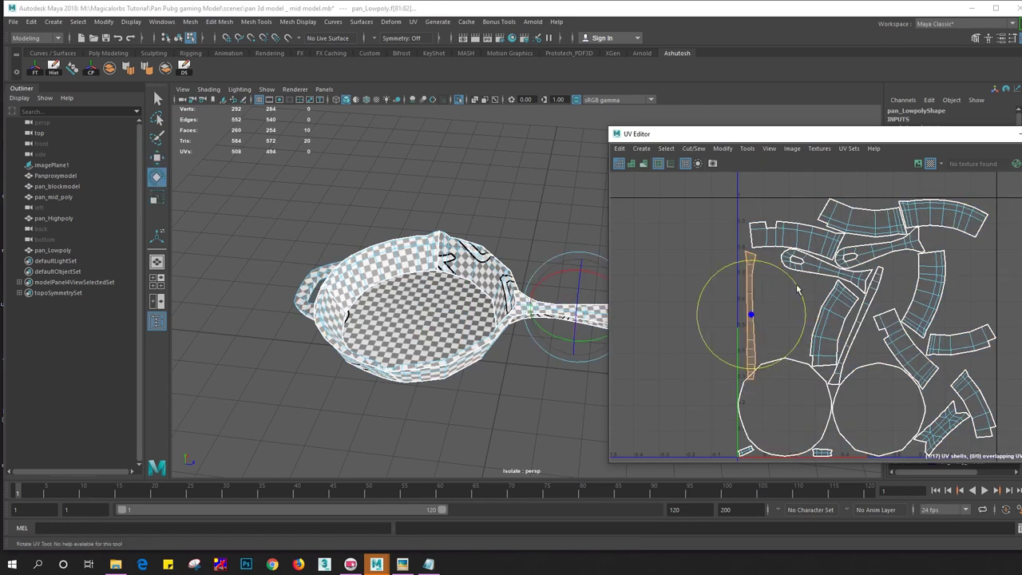
pyautogui.click(807, 269)
pyautogui.moveTo(874, 260); pyautogui.dragTo(796, 242)
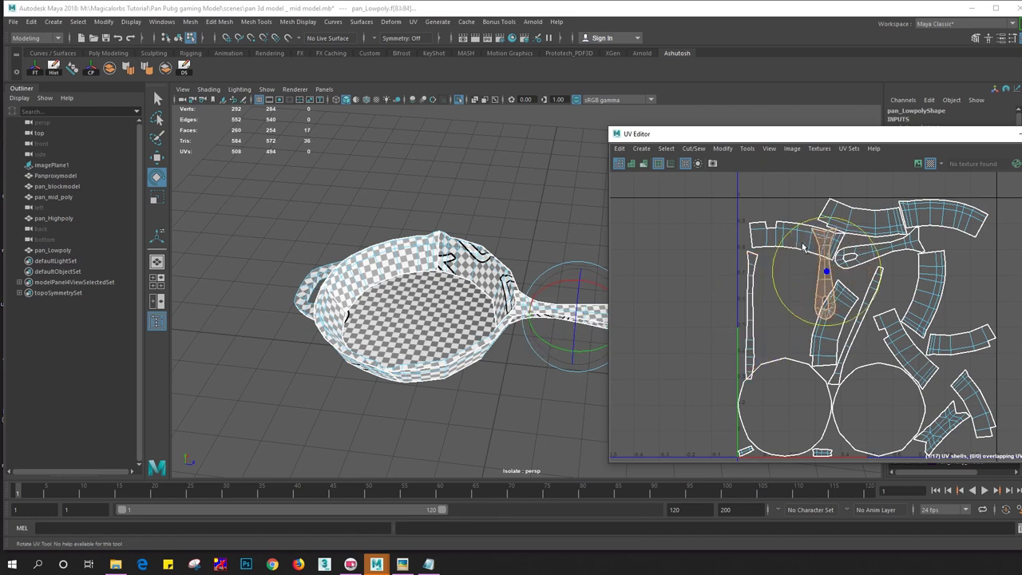
pyautogui.press('w')
pyautogui.moveTo(826, 271); pyautogui.dragTo(762, 273)
# Rotate the neighbouring handle shell upright beside the other, and turn the diagonal thin shell vertical
pyautogui.click(865, 257)
pyautogui.press('e')
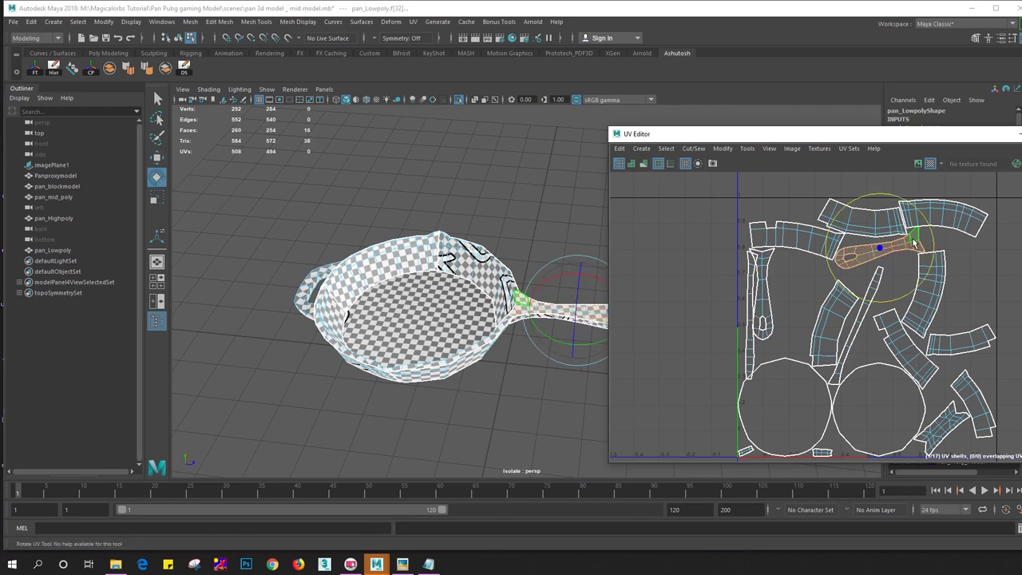
pyautogui.moveTo(929, 232); pyautogui.dragTo(865, 200)
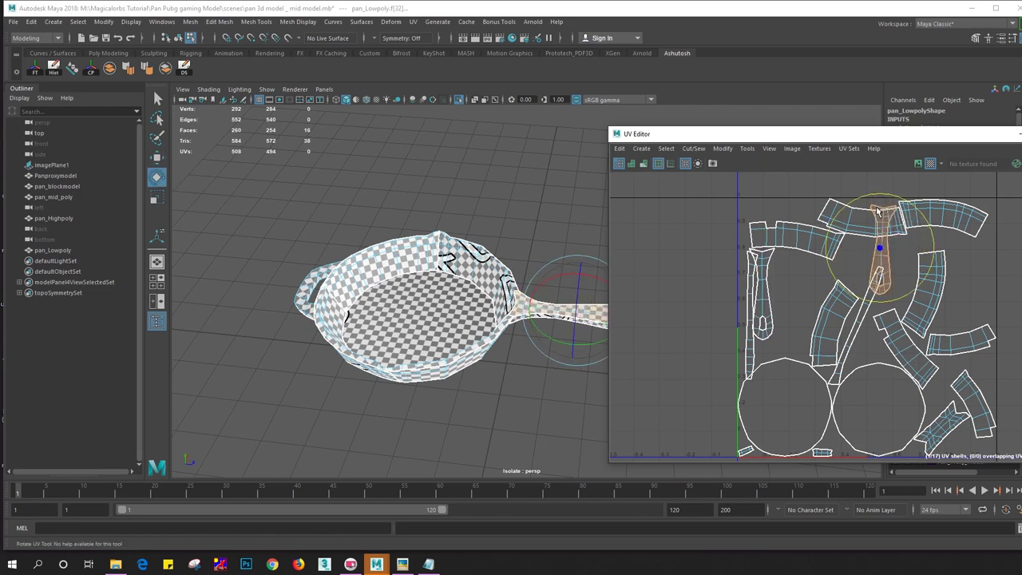
pyautogui.press('w')
pyautogui.moveTo(881, 249); pyautogui.dragTo(792, 289)
pyautogui.click(856, 324)
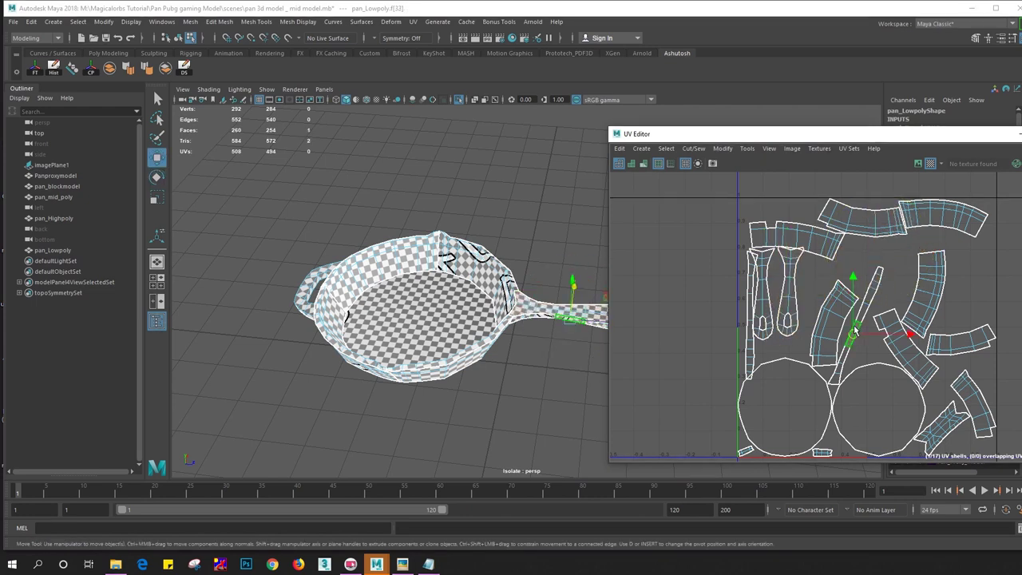
pyautogui.press('e')
pyautogui.moveTo(898, 314)
pyautogui.mouseDown()
pyautogui.moveTo(817, 310)
pyautogui.moveTo(858, 327)
pyautogui.mouseUp()
pyautogui.press('w')
# Rotate the right diagonal shell and the top row of curved shells to vertical
pyautogui.click(835, 323)
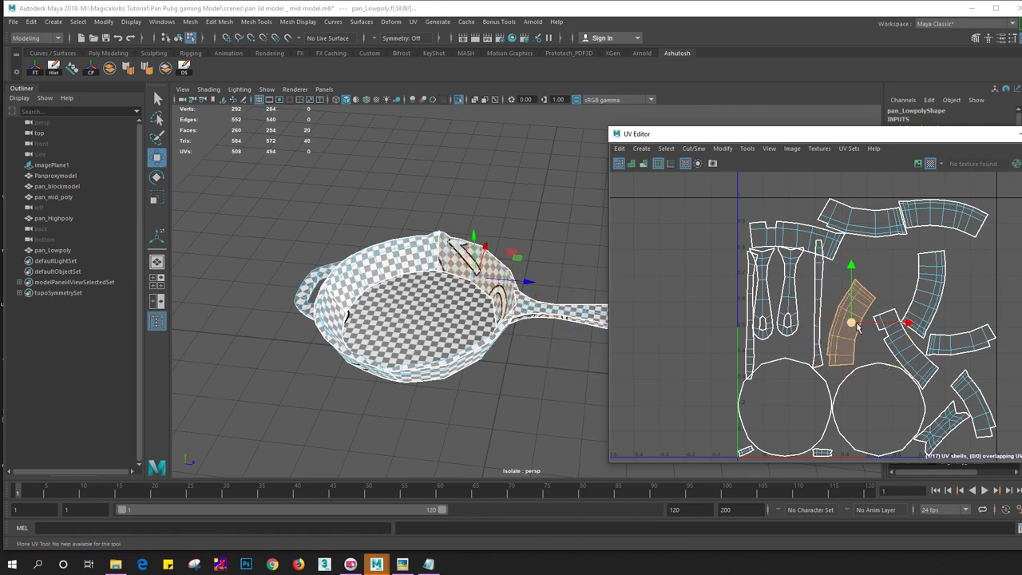
pyautogui.press('e')
pyautogui.click(929, 350)
pyautogui.moveTo(952, 322); pyautogui.dragTo(928, 300)
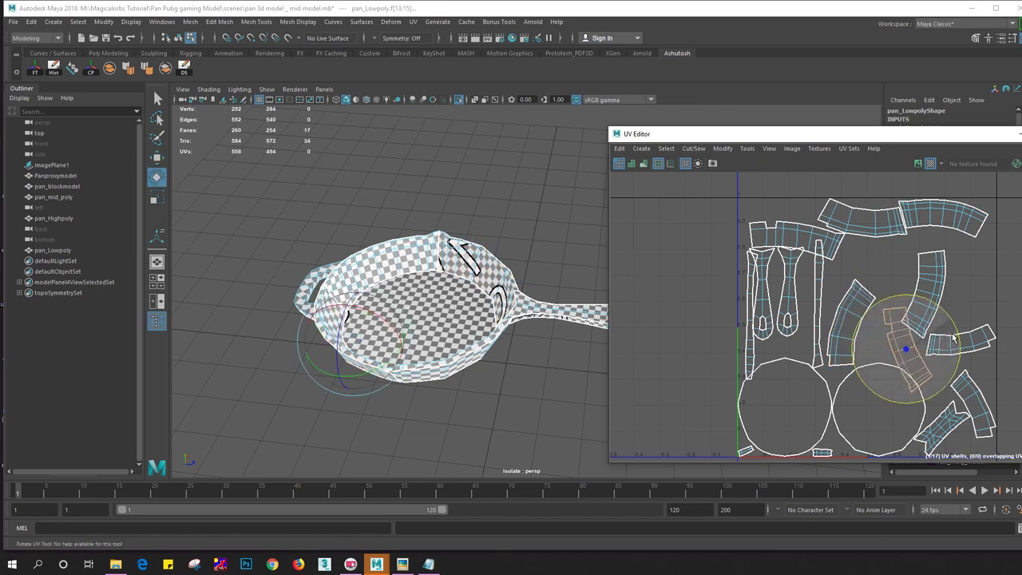
pyautogui.click(937, 288)
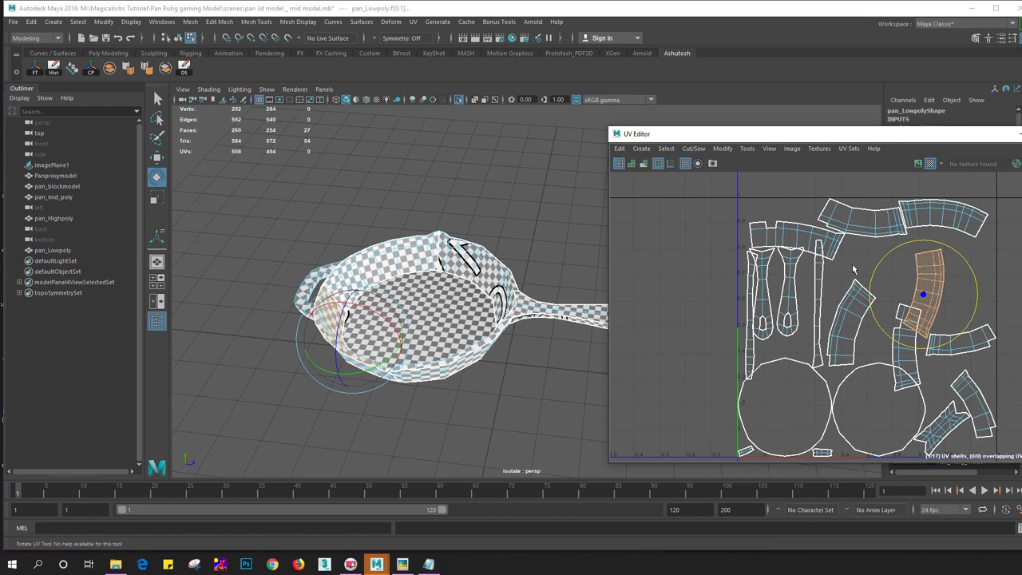
pyautogui.scroll(-2, 853, 270)
pyautogui.click(941, 233)
pyautogui.moveTo(973, 213); pyautogui.dragTo(949, 275)
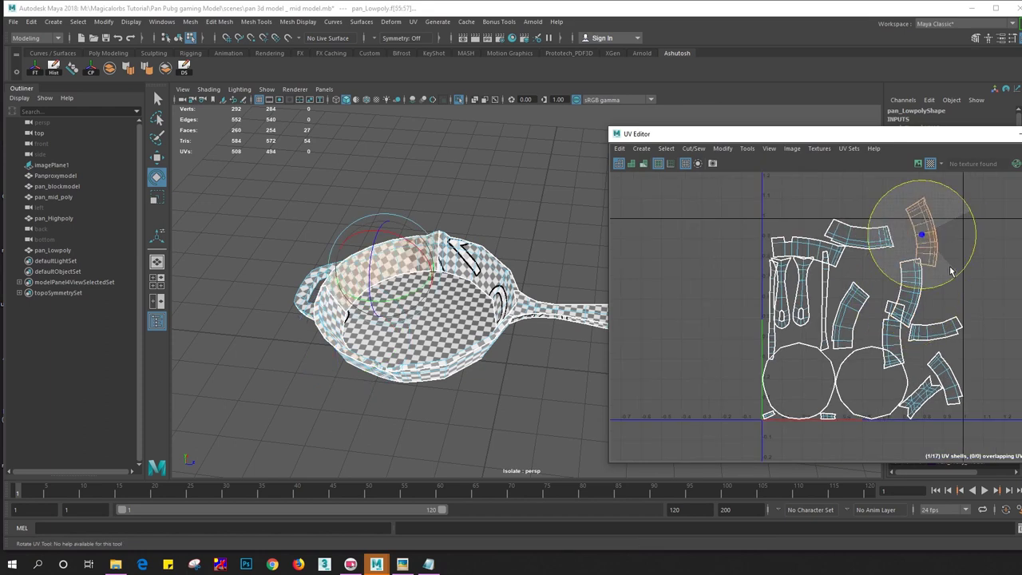
pyautogui.click(872, 233)
pyautogui.moveTo(915, 224); pyautogui.dragTo(870, 287)
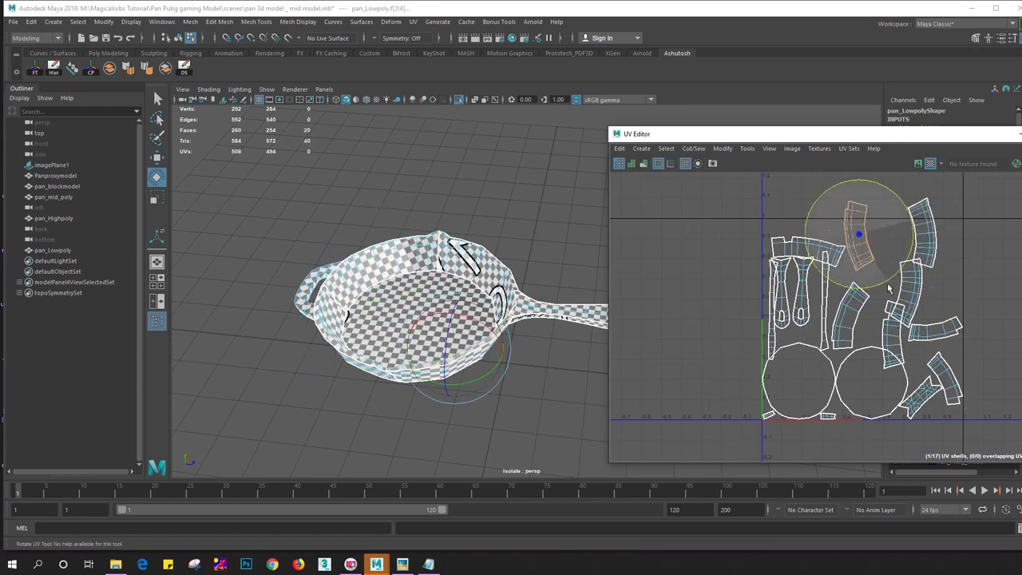
pyautogui.click(799, 261)
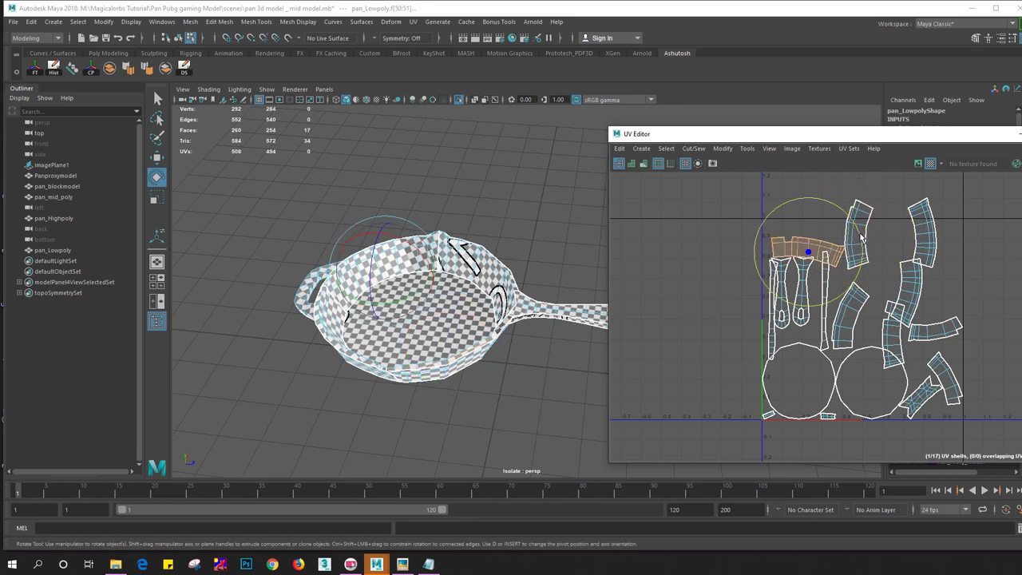
pyautogui.moveTo(861, 237); pyautogui.dragTo(835, 295)
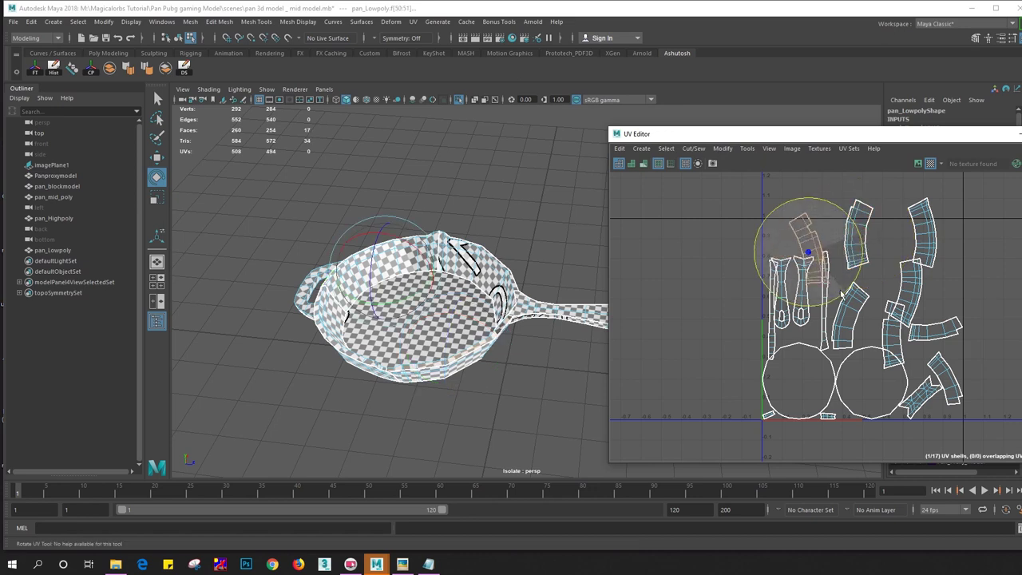
# Rotate the lower-right shell and the diagonal shell beside the circle upright
pyautogui.click(949, 383)
pyautogui.moveTo(992, 359); pyautogui.dragTo(997, 386)
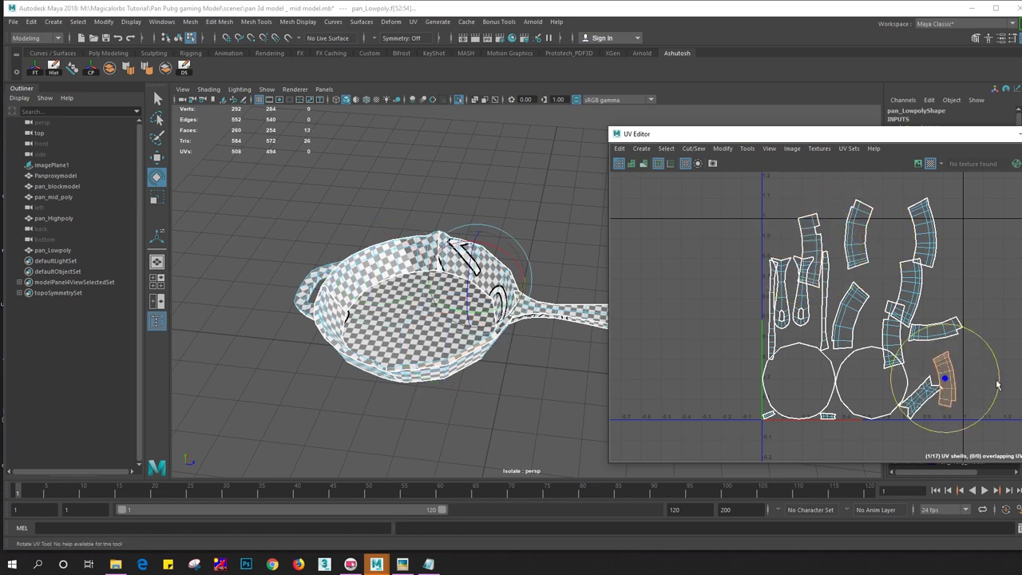
pyautogui.click(871, 384)
pyautogui.click(922, 395)
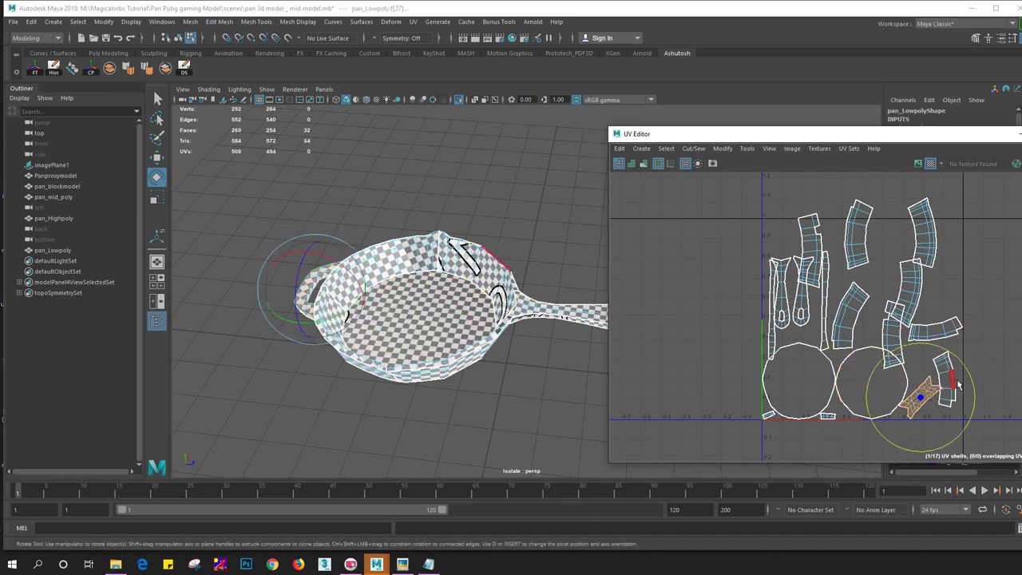
pyautogui.moveTo(958, 386)
pyautogui.mouseDown()
pyautogui.moveTo(918, 337)
pyautogui.moveTo(967, 408)
pyautogui.mouseUp()
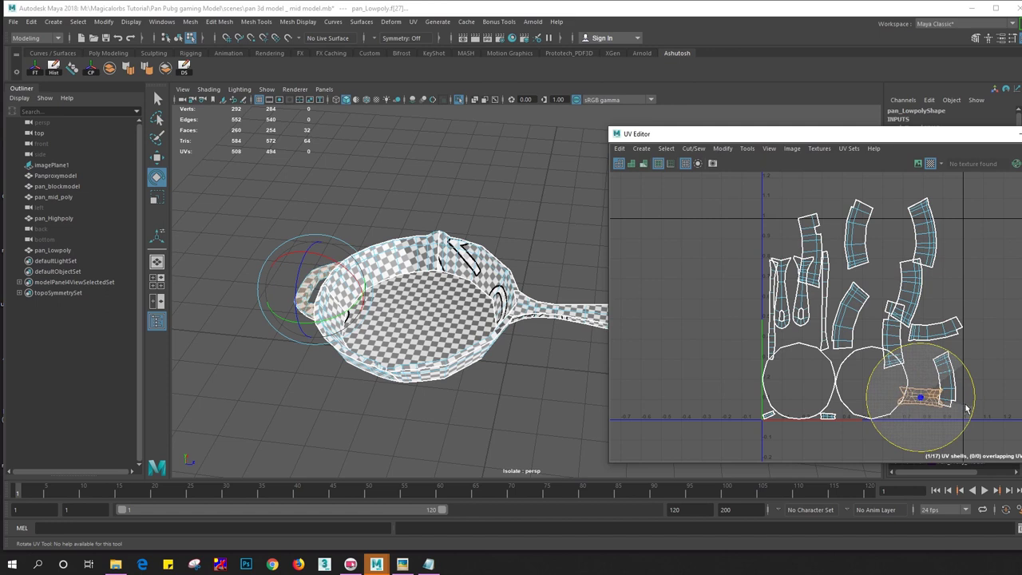
# Marquee-select all seventeen UV shells and bring up the Layout UVs options
pyautogui.click(896, 330)
pyautogui.scroll(-3, 896, 330)
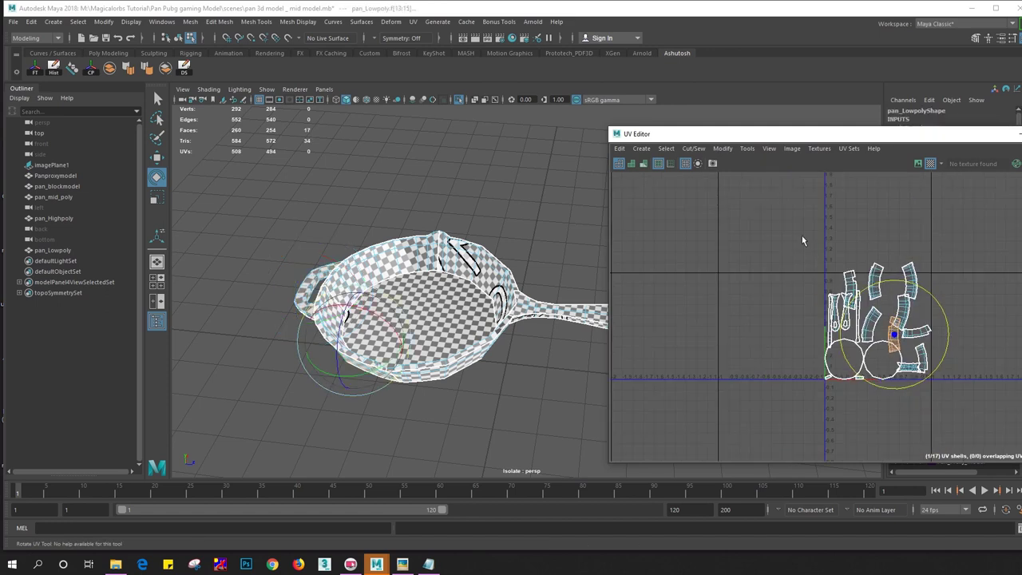
pyautogui.moveTo(802, 240); pyautogui.dragTo(977, 422)
pyautogui.keyDown('shift'); pyautogui.moveTo(783, 312); pyautogui.dragTo(732, 351, button='right'); pyautogui.keyUp('shift')
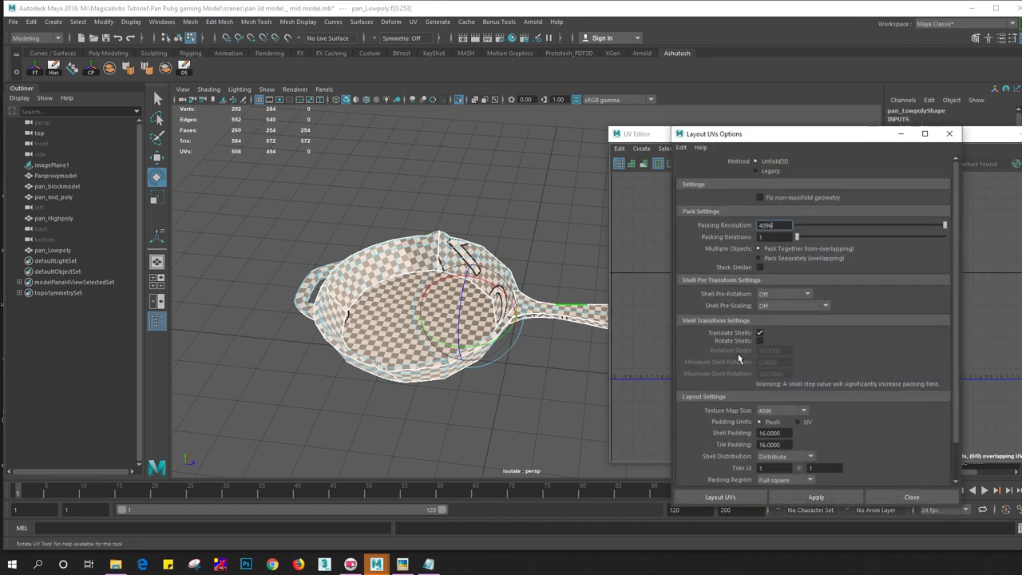
# Pack the UVs with Packing Resolution 4096, Iterations 1 and Shell Padding 16
pyautogui.doubleClick(770, 226)
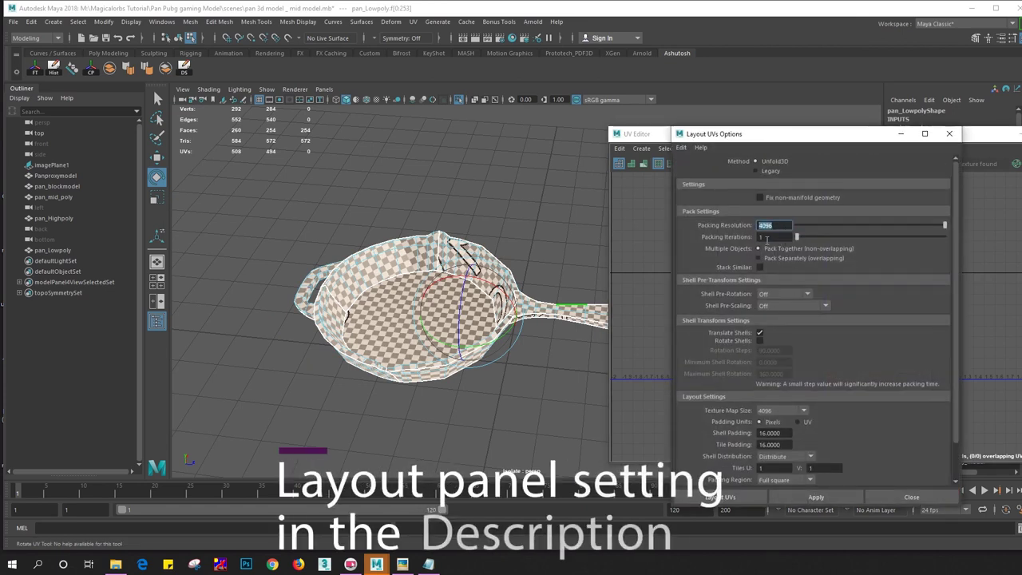
pyautogui.doubleClick(767, 237)
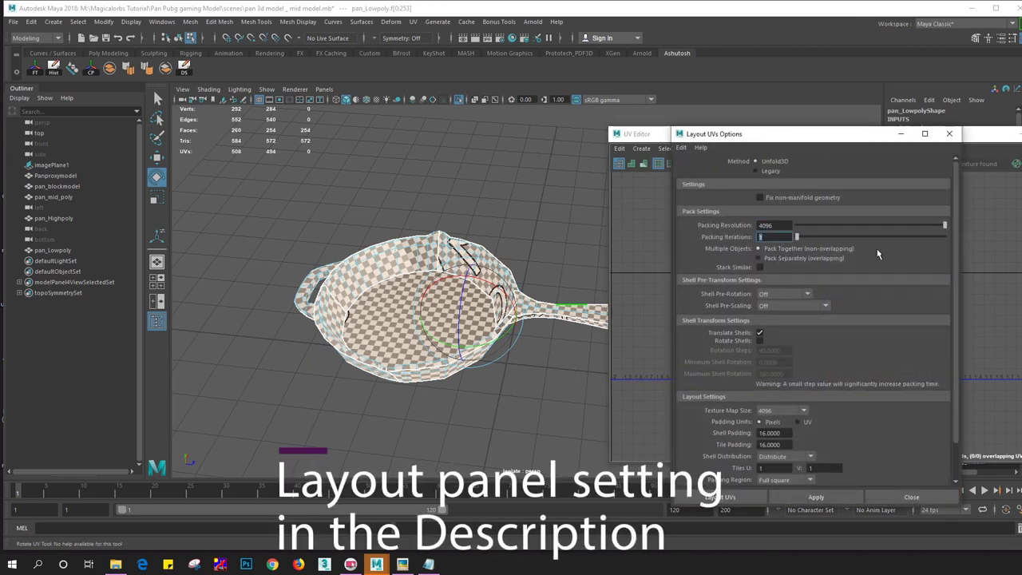
pyautogui.scroll(-2, 918, 264)
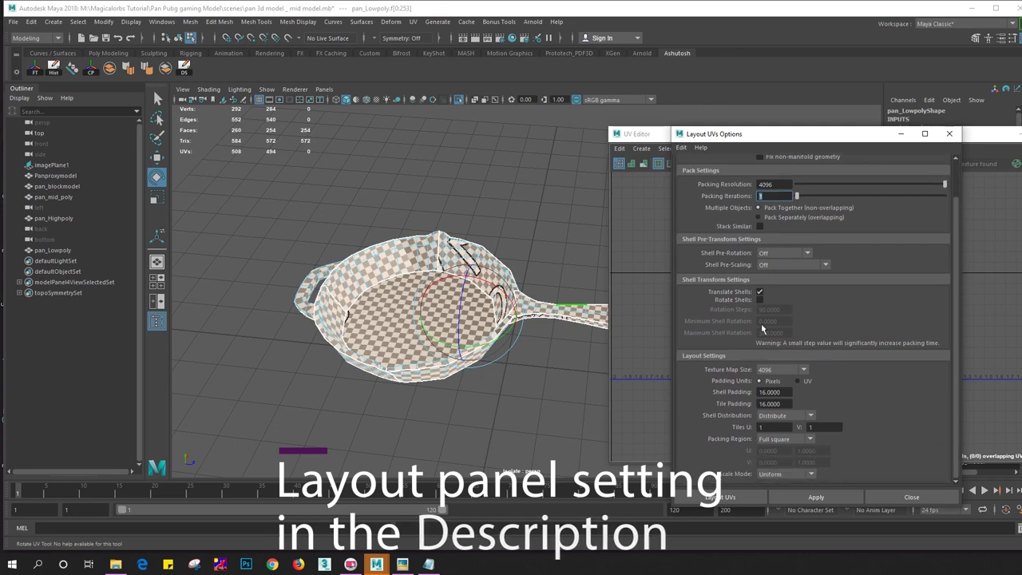
pyautogui.doubleClick(791, 391)
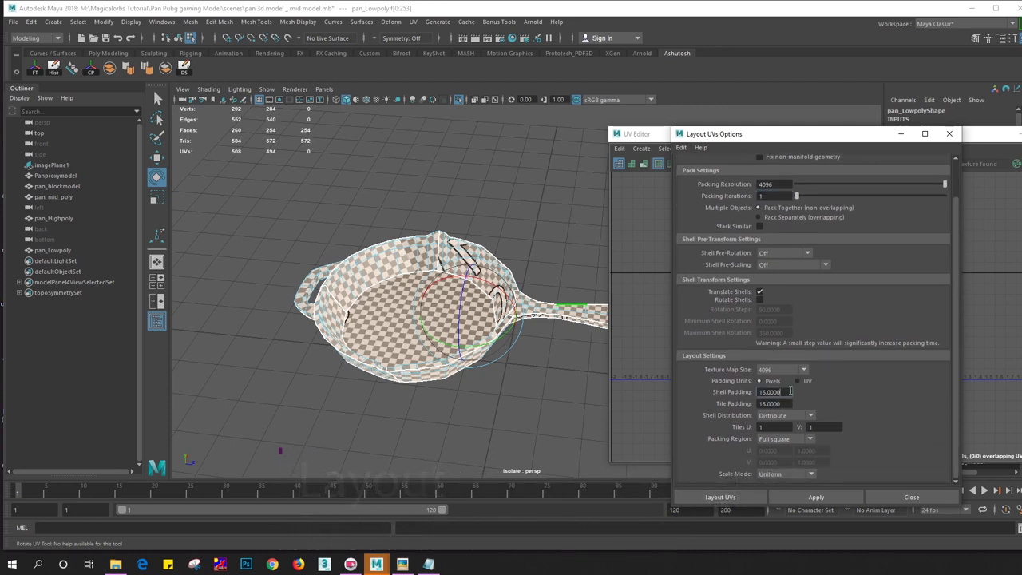
pyautogui.click(724, 499)
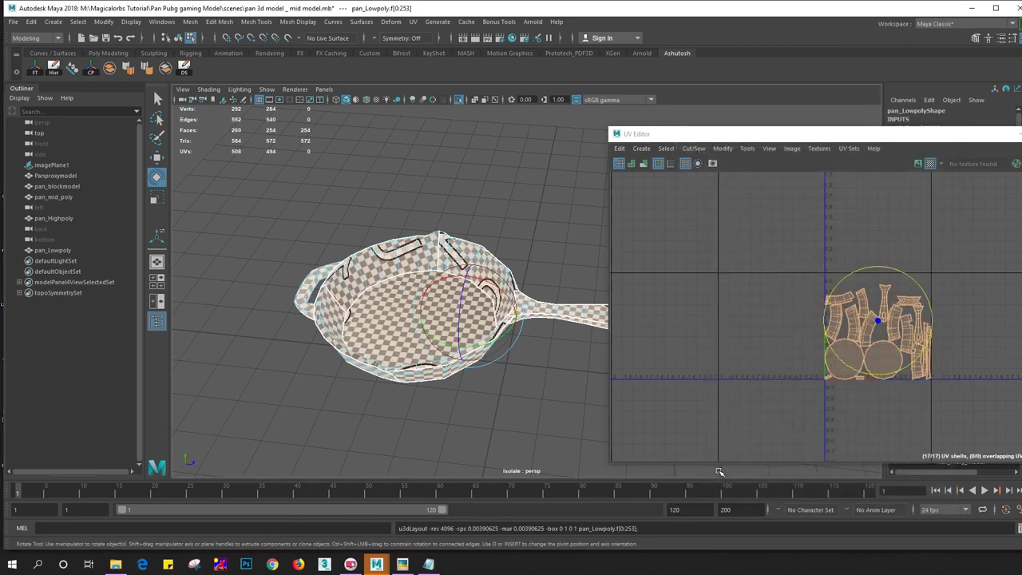
# Return to Object Mode on pan_Lowpoly and bring the Maya Script notes forward
pyautogui.moveTo(460, 254); pyautogui.dragTo(532, 212, button='right')
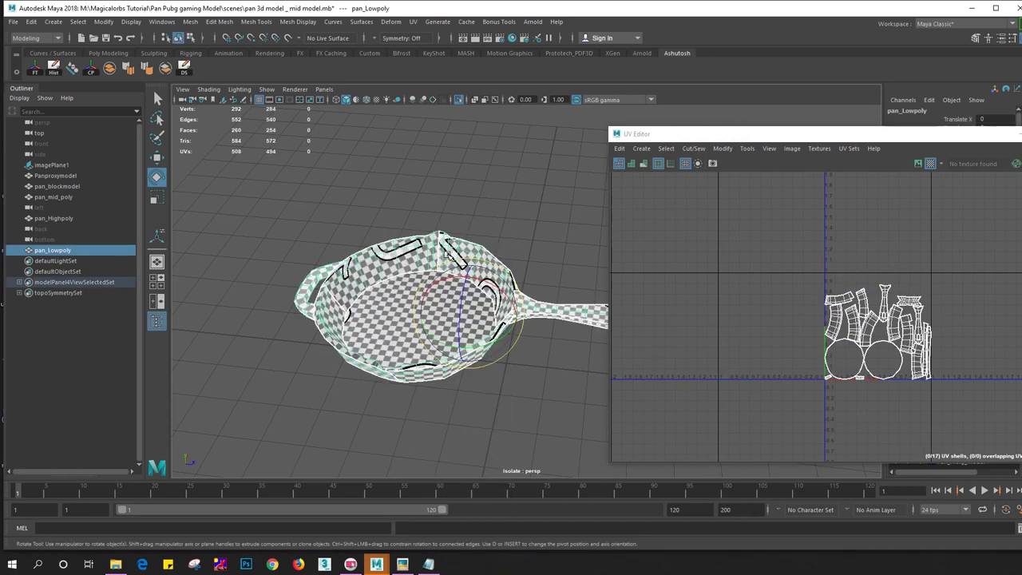
pyautogui.click(428, 565)
pyautogui.click(266, 330)
# Select the entire hard-edge MEL script in Notepad, copy it, and minimise Notepad back to Maya
pyautogui.moveTo(265, 329)
pyautogui.mouseDown()
pyautogui.moveTo(16, 158)
pyautogui.moveTo(4, 30)
pyautogui.mouseUp()
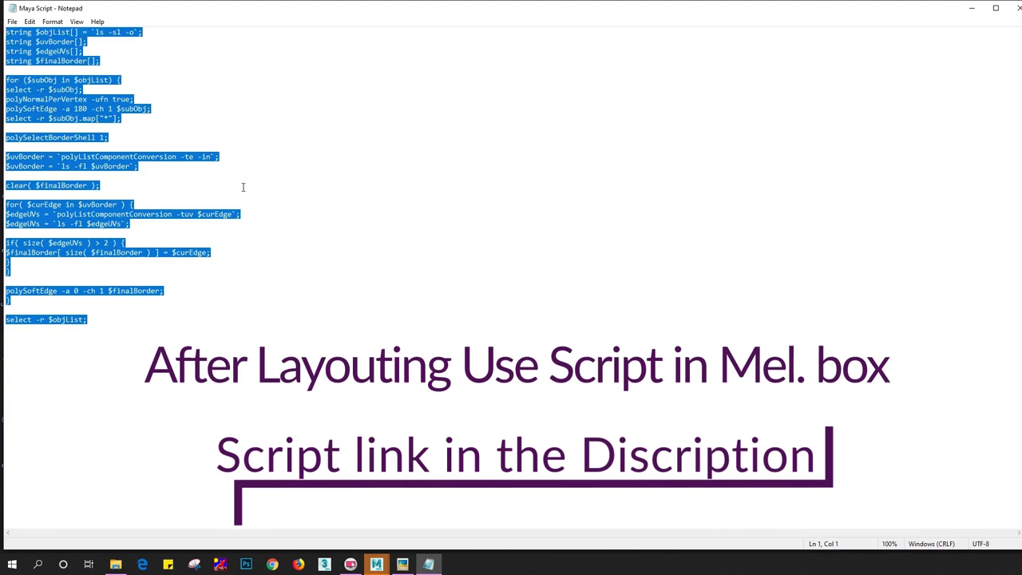
pyautogui.click(972, 13)
pyautogui.moveTo(459, 241); pyautogui.dragTo(513, 183, button='right')
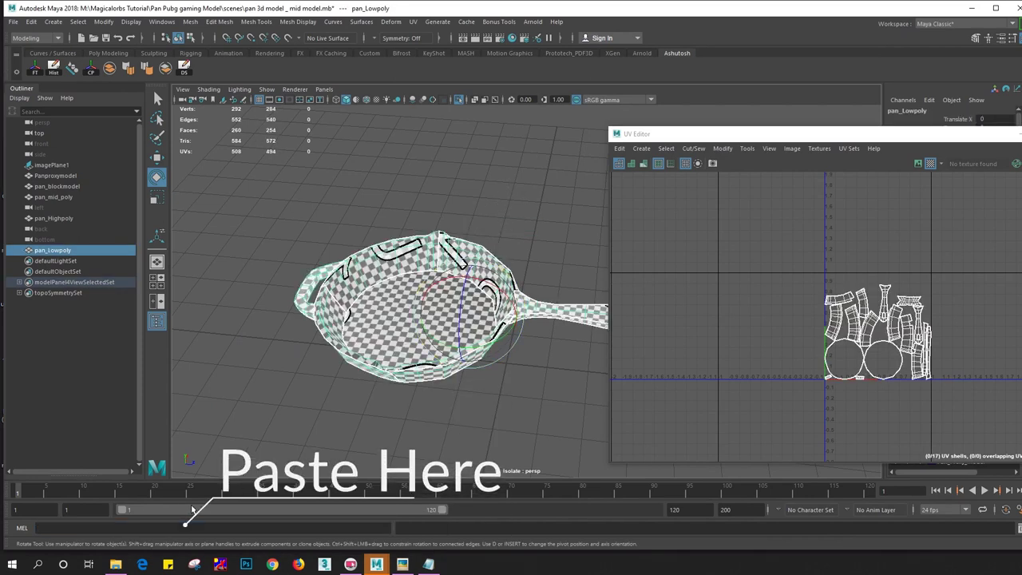
# Paste and run the hard-edge MEL script on the low-poly pan, then reselect it
pyautogui.rightClick(432, 283)
pyautogui.press('5')
pyautogui.click(464, 217)
pyautogui.click(426, 256)
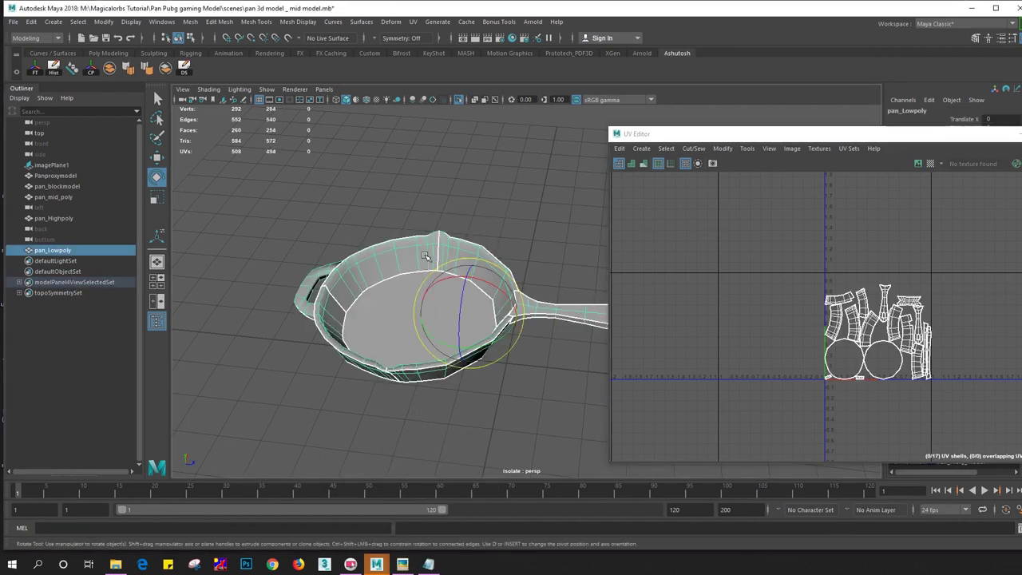
# Close the UV Editor, switch to the Rendering menu set, and open Lighting/Shading > Transfer Maps
pyautogui.click(1016, 133)
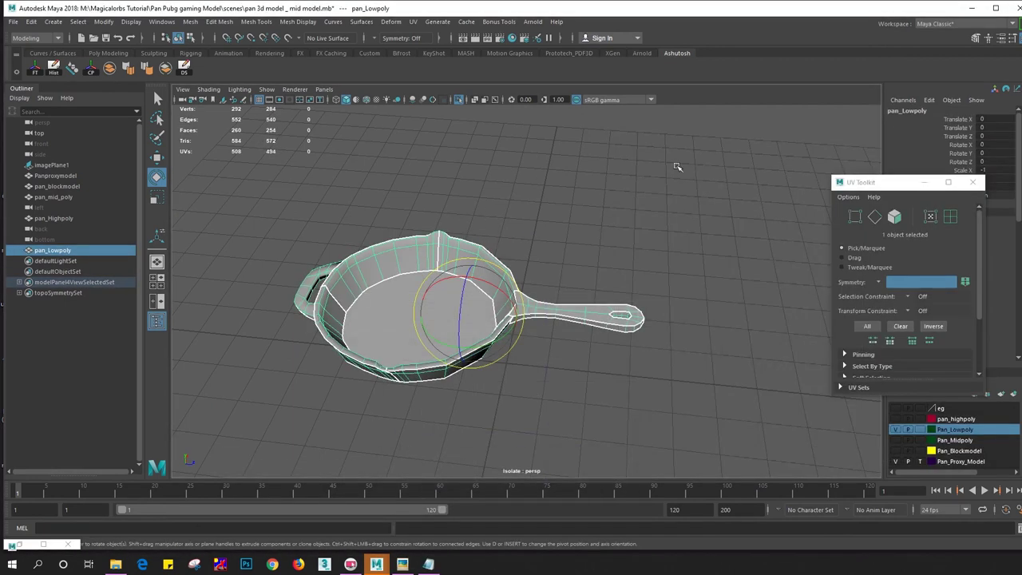
pyautogui.click(36, 38)
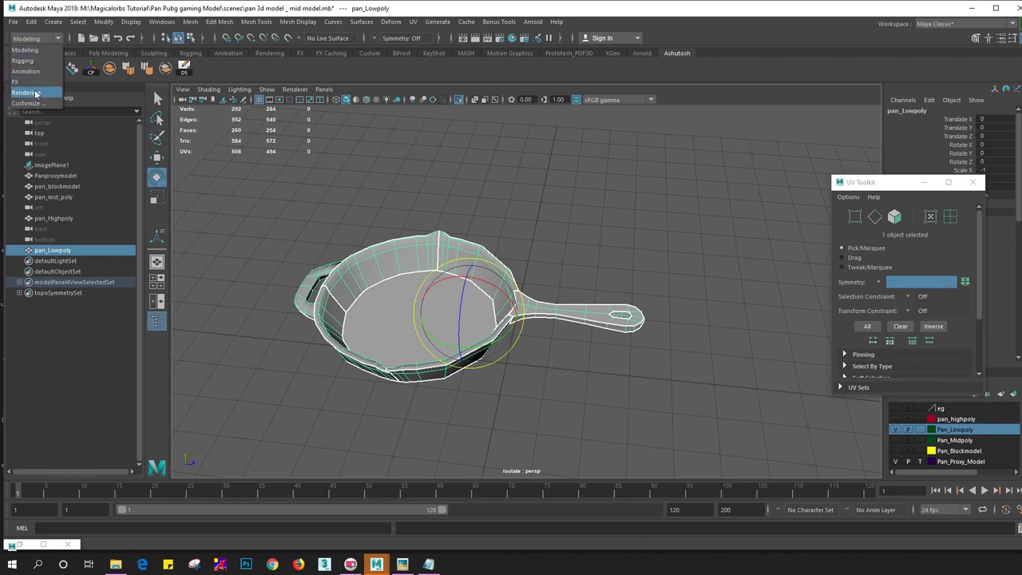
pyautogui.click(36, 93)
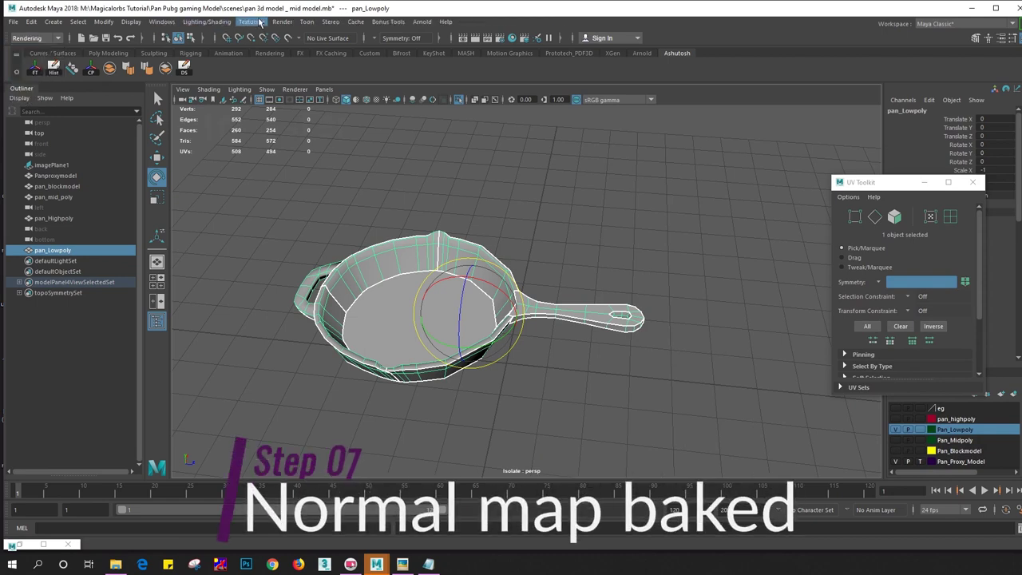
pyautogui.click(205, 22)
pyautogui.click(232, 99)
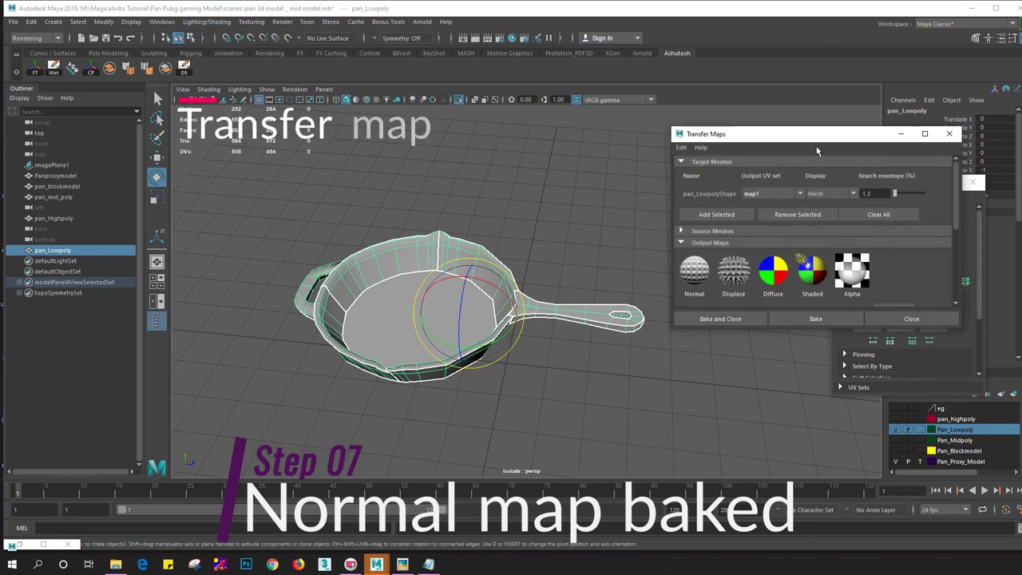
# Reset Transfer Maps, add pan_Lowpoly as the target and pan_Highpoly as the source mesh
pyautogui.moveTo(817, 134); pyautogui.dragTo(813, 120)
pyautogui.click(676, 133)
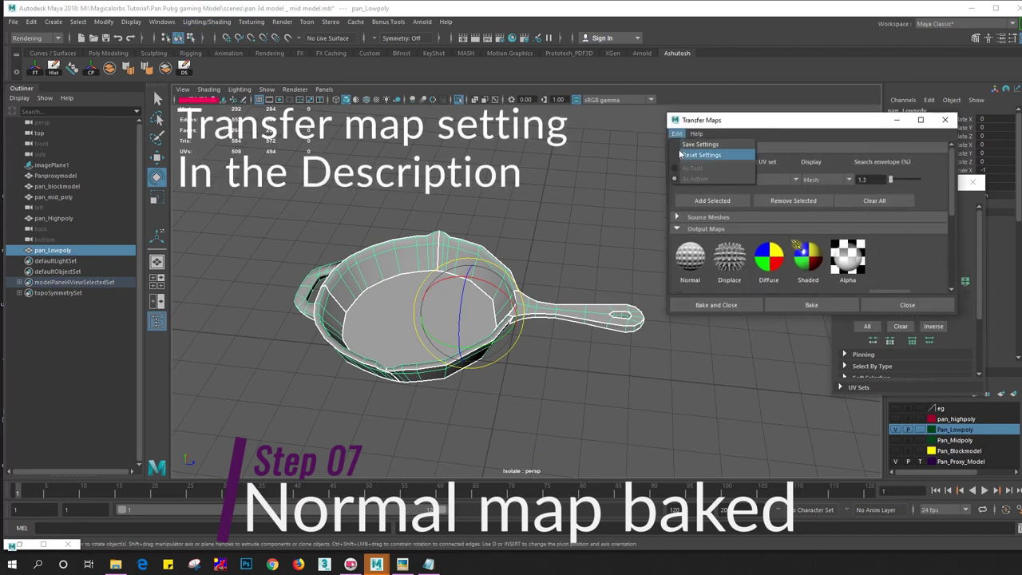
pyautogui.click(700, 154)
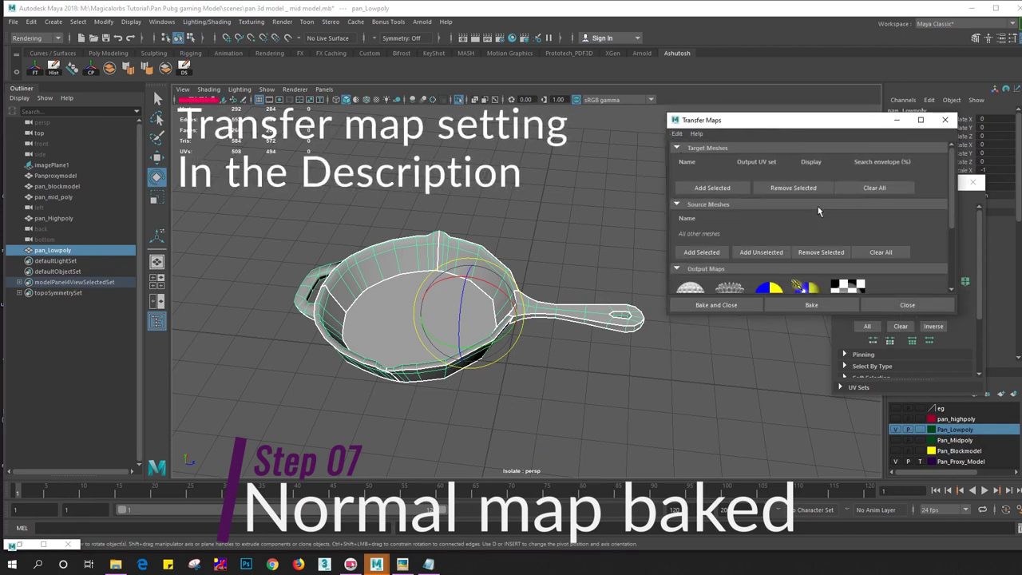
pyautogui.click(590, 199)
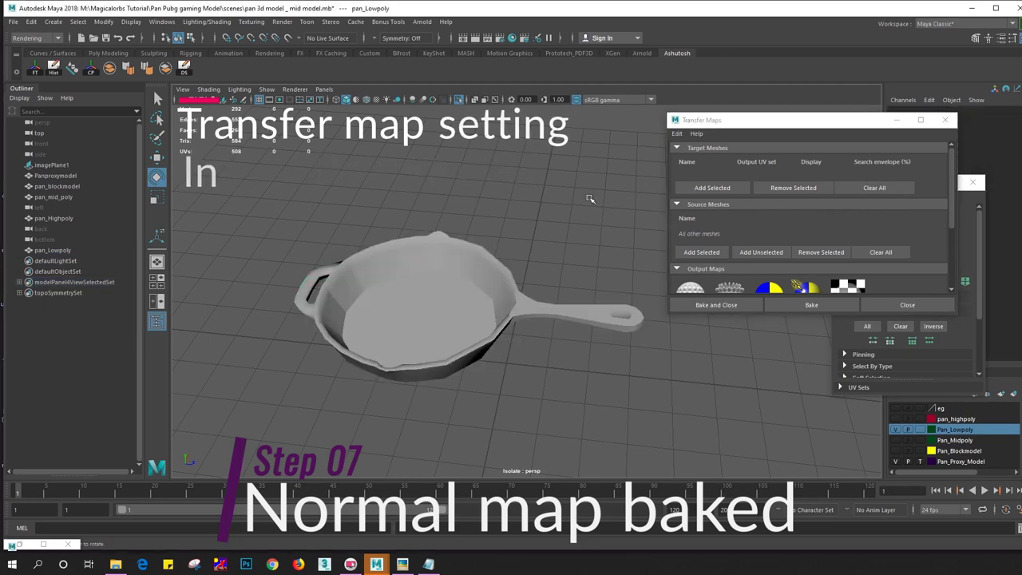
pyautogui.click(53, 250)
pyautogui.click(735, 187)
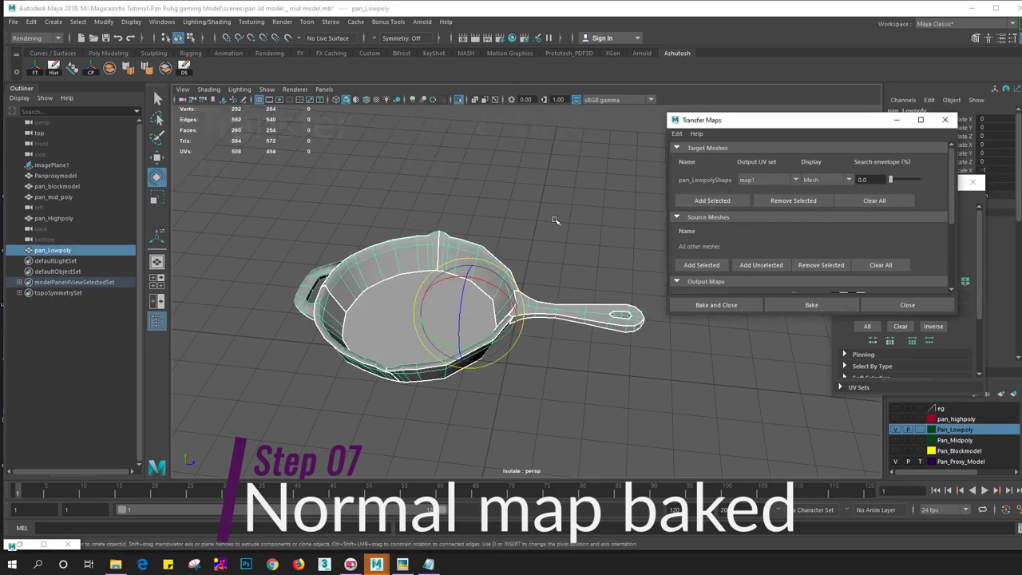
pyautogui.click(53, 219)
pyautogui.click(702, 264)
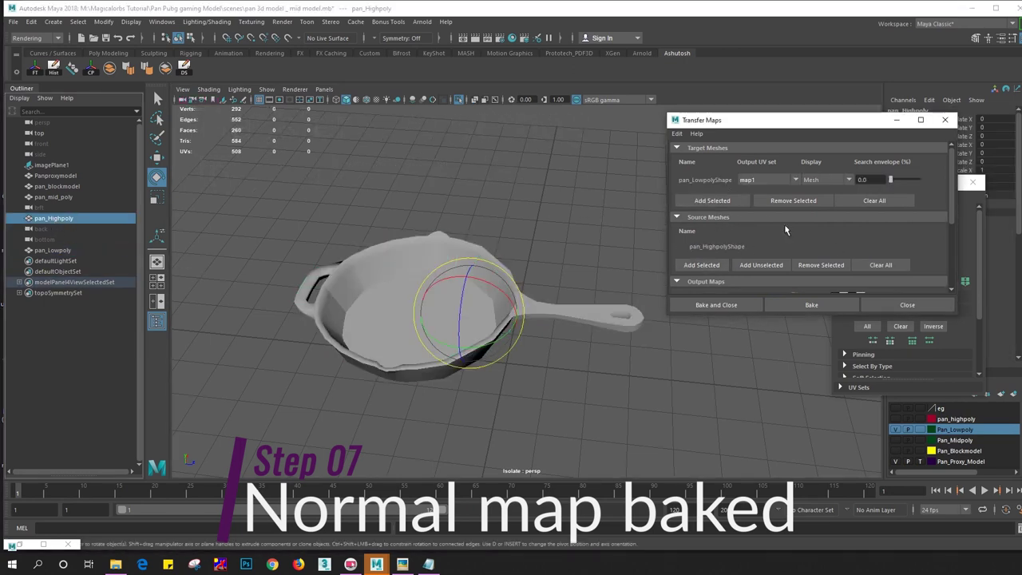
# Make the pan_highpoly layer visible and display the target's search envelope in the viewport
pyautogui.moveTo(950, 184)
pyautogui.mouseDown()
pyautogui.moveTo(951, 231)
pyautogui.moveTo(951, 190)
pyautogui.mouseUp()
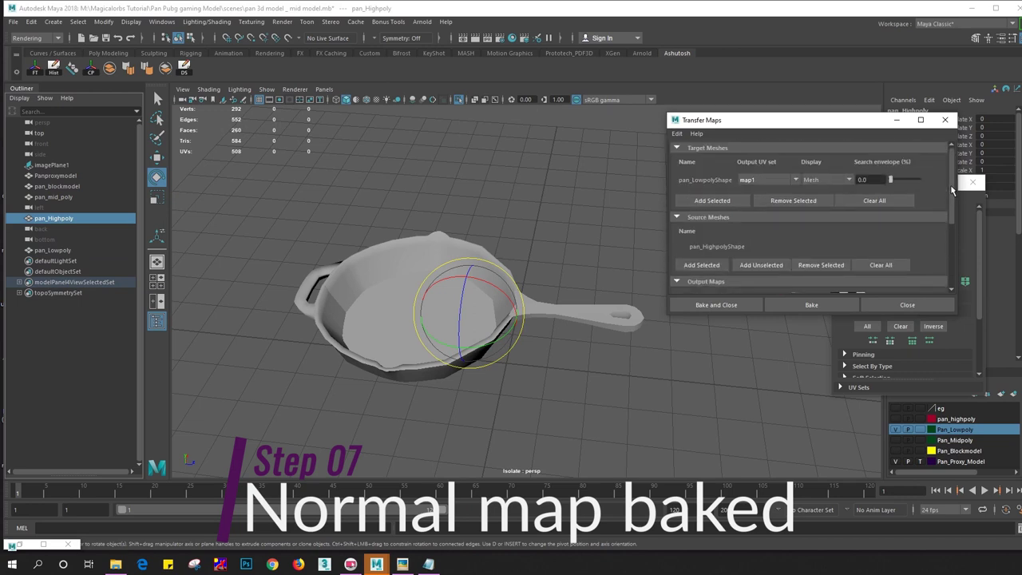
pyautogui.click(895, 419)
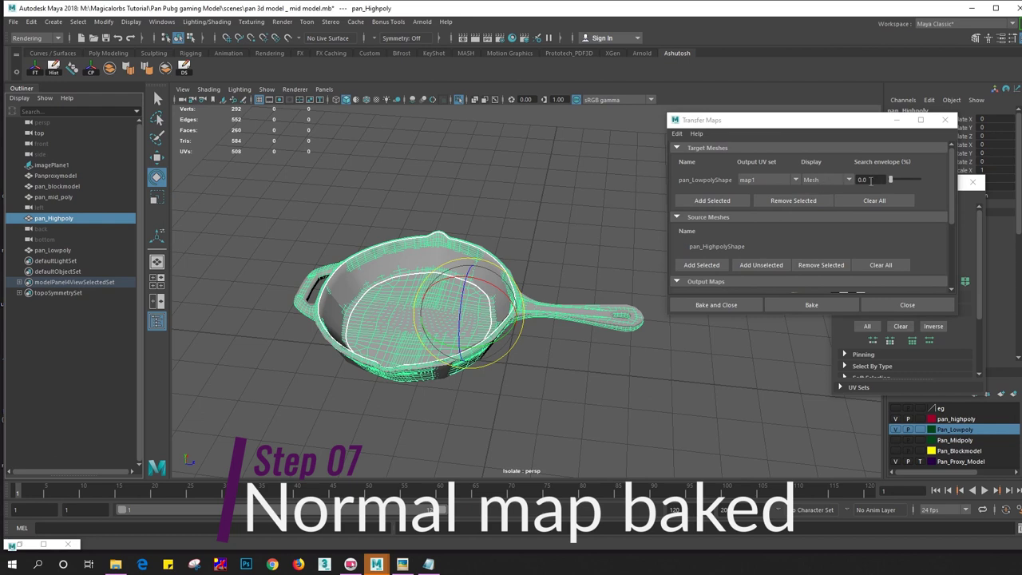
pyautogui.click(836, 181)
pyautogui.click(816, 198)
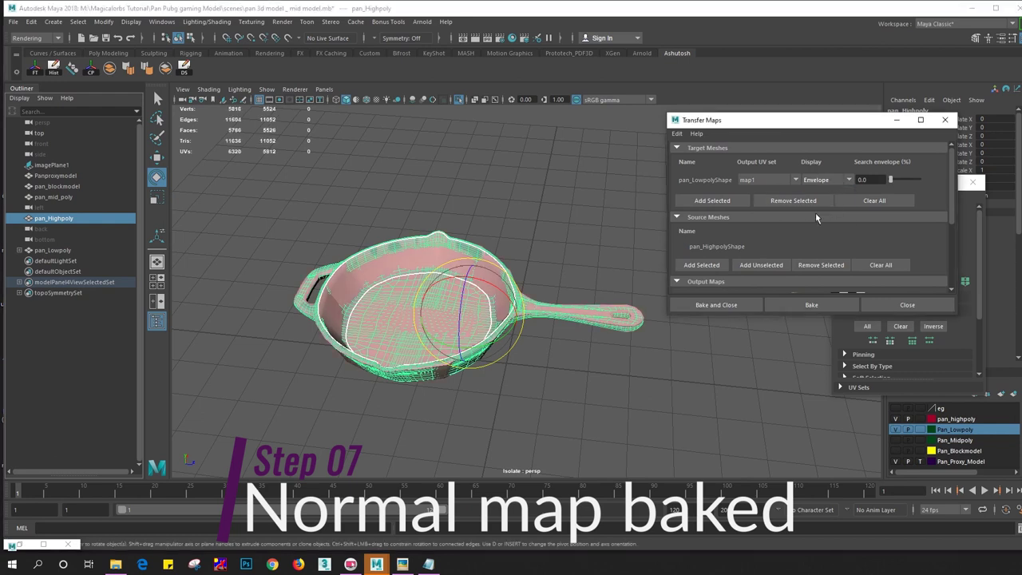
pyautogui.scroll(3, 414, 296)
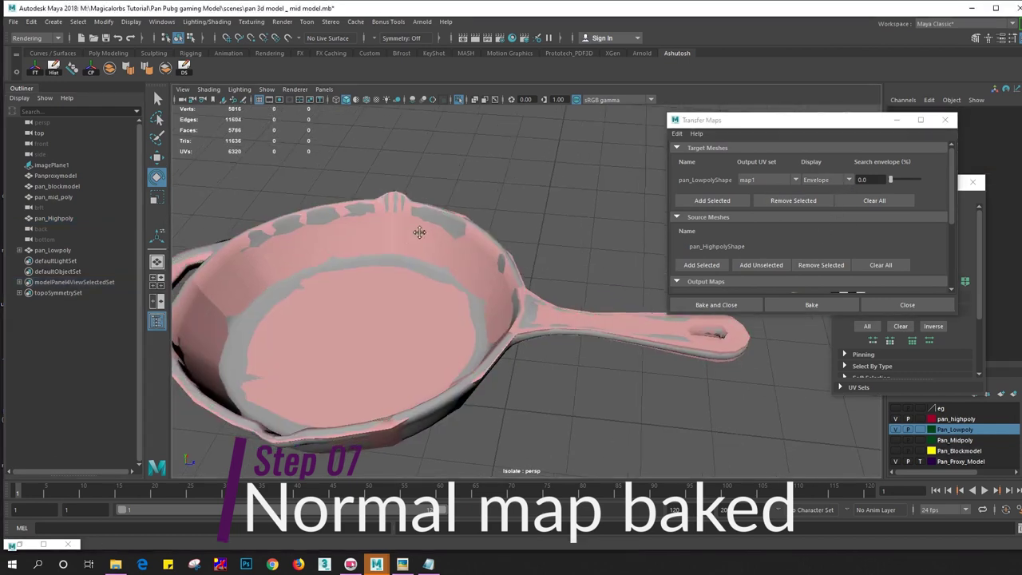
pyautogui.moveTo(414, 295)
pyautogui.keyDown('alt'); pyautogui.mouseDown()
pyautogui.moveTo(418, 251)
pyautogui.moveTo(467, 252)
pyautogui.mouseUp(); pyautogui.keyUp('alt')
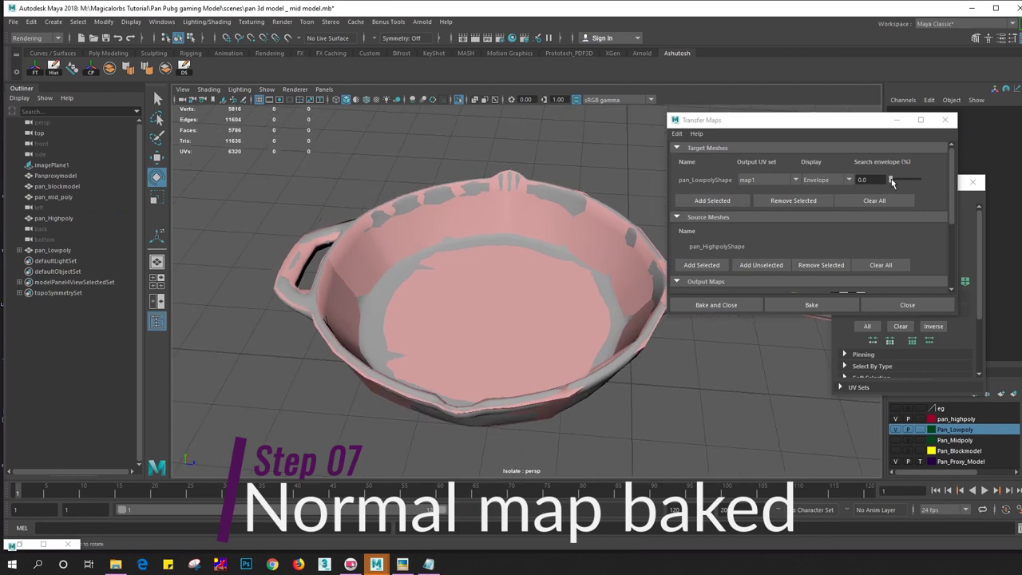
pyautogui.moveTo(892, 183); pyautogui.dragTo(889, 183)
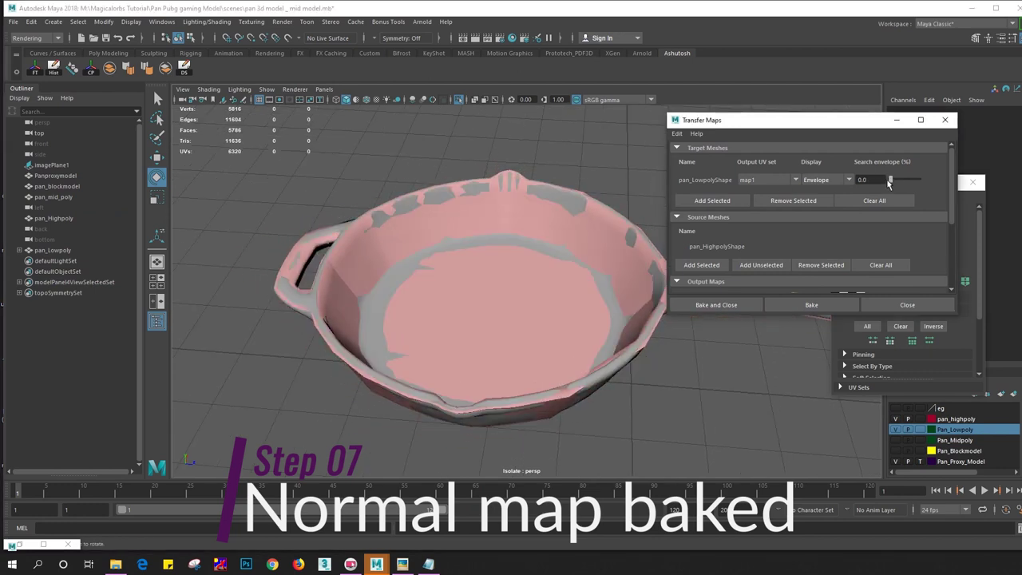
# Raise the search envelope from 1.0 through 1.2 and 1.3 to 1.5, checking coverage from the side
pyautogui.doubleClick(863, 179)
pyautogui.write('1')
pyautogui.press('Return')
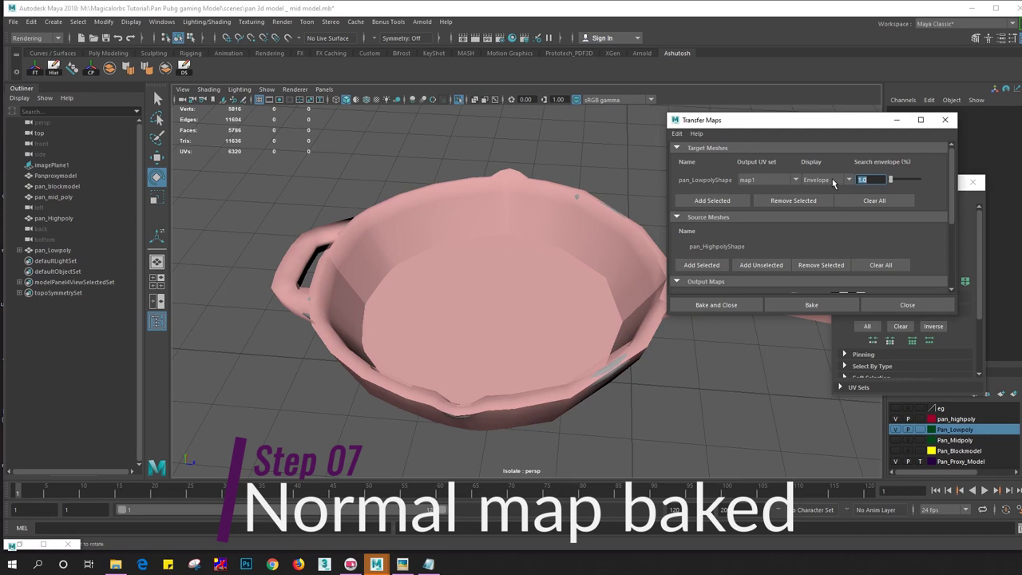
pyautogui.write('.2')
pyautogui.press('Return')
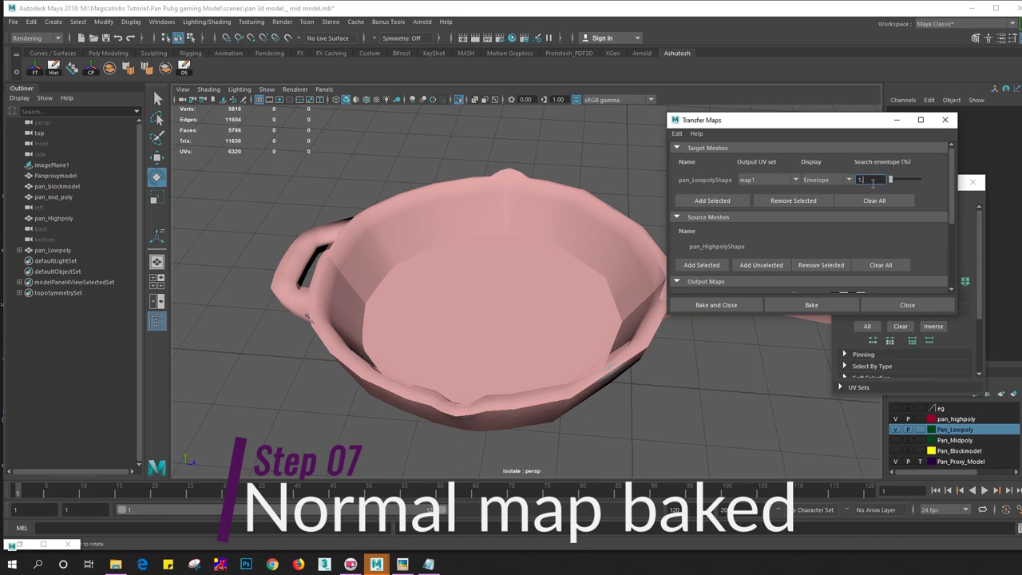
pyautogui.write('.3')
pyautogui.press('Return')
pyautogui.write('.5')
pyautogui.press('Return')
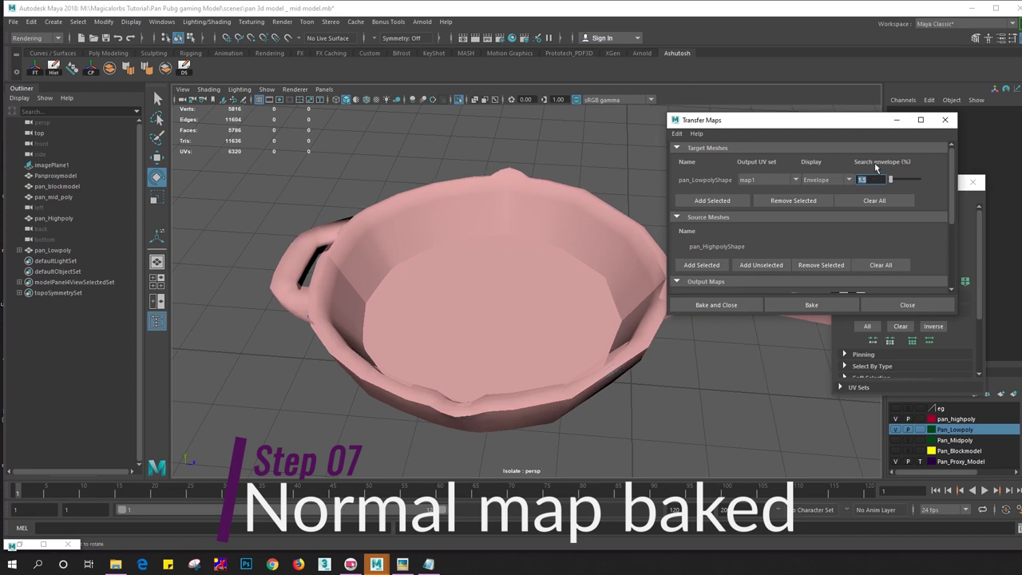
pyautogui.moveTo(543, 234)
pyautogui.keyDown('alt'); pyautogui.mouseDown()
pyautogui.moveTo(525, 217)
pyautogui.moveTo(474, 222)
pyautogui.moveTo(511, 240)
pyautogui.moveTo(452, 258)
pyautogui.moveTo(669, 222)
pyautogui.moveTo(641, 210)
pyautogui.moveTo(647, 196)
pyautogui.moveTo(616, 216)
pyautogui.moveTo(604, 243)
pyautogui.mouseUp(); pyautogui.keyUp('alt')
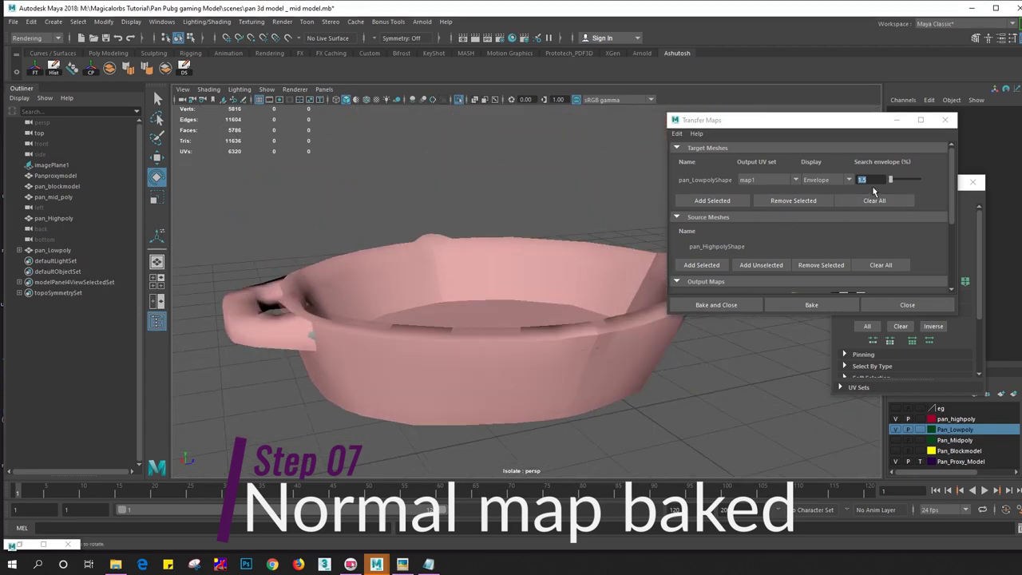
# Add a Normal map output saved as Targa (tga), with the target shown as plain mesh
pyautogui.click(798, 307)
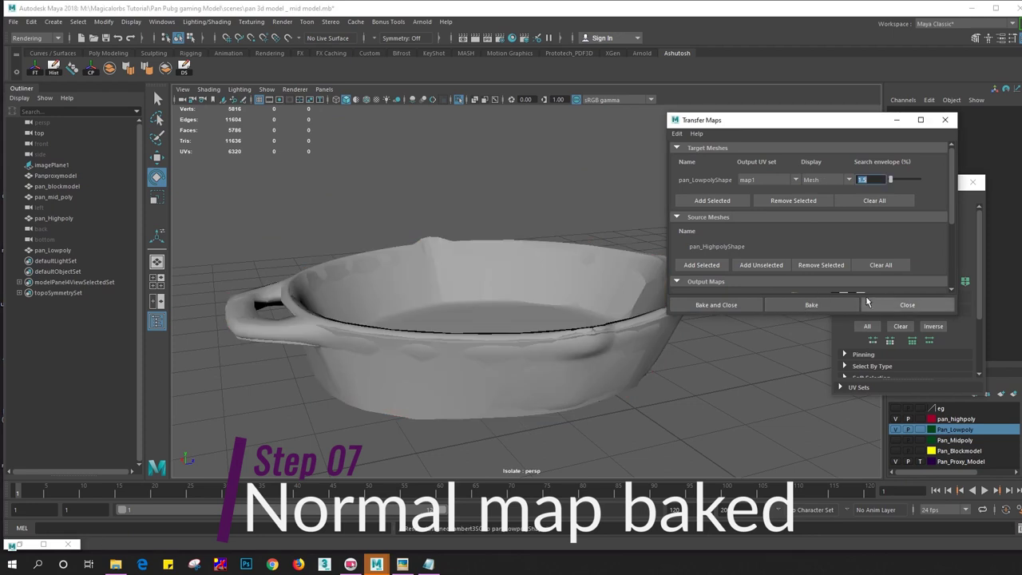
pyautogui.scroll(-3, 896, 238)
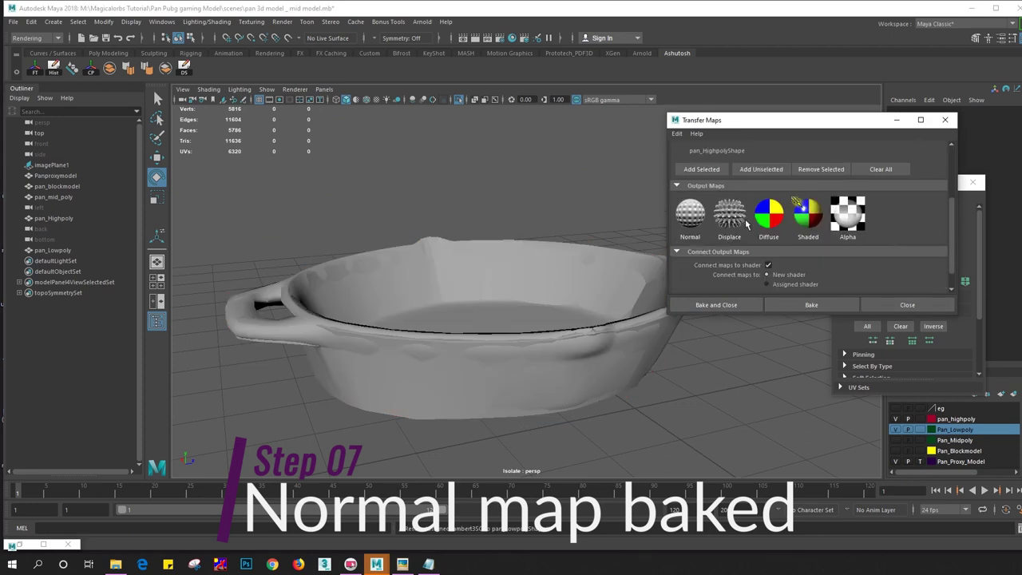
pyautogui.click(690, 213)
pyautogui.scroll(-1, 872, 257)
pyautogui.click(810, 250)
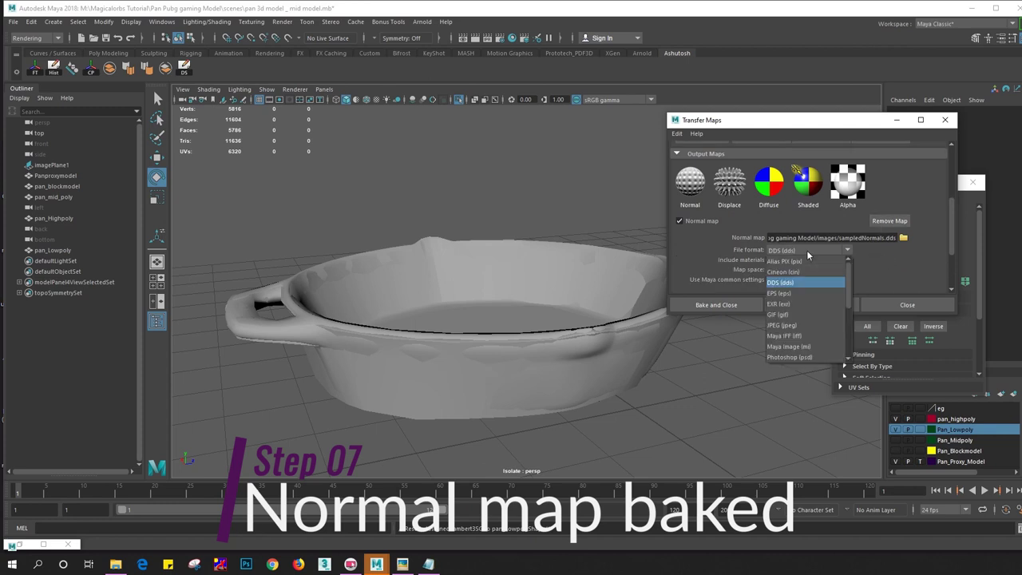
pyautogui.click(792, 336)
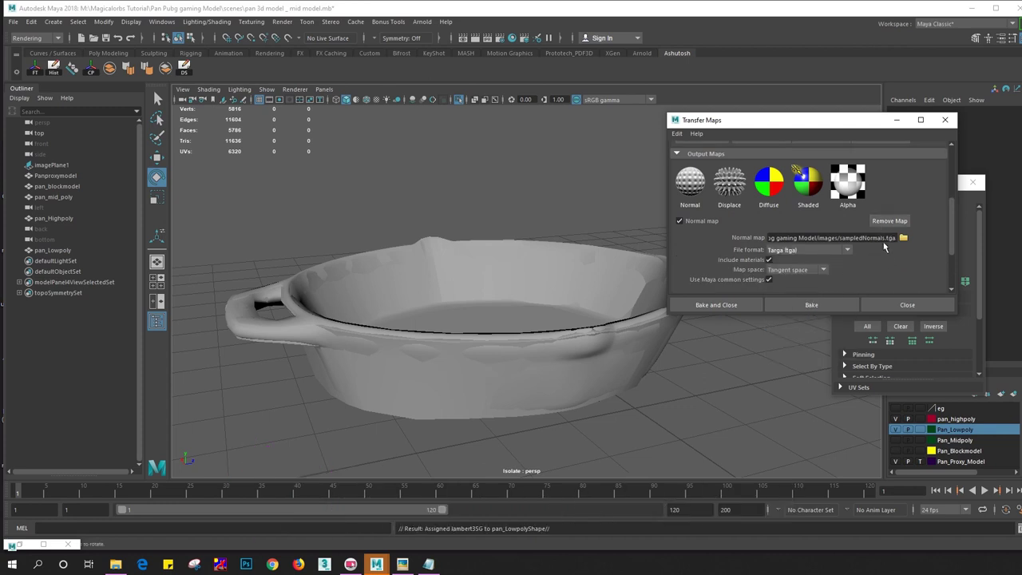
pyautogui.scroll(-1, 953, 225)
pyautogui.moveTo(953, 225); pyautogui.dragTo(955, 164)
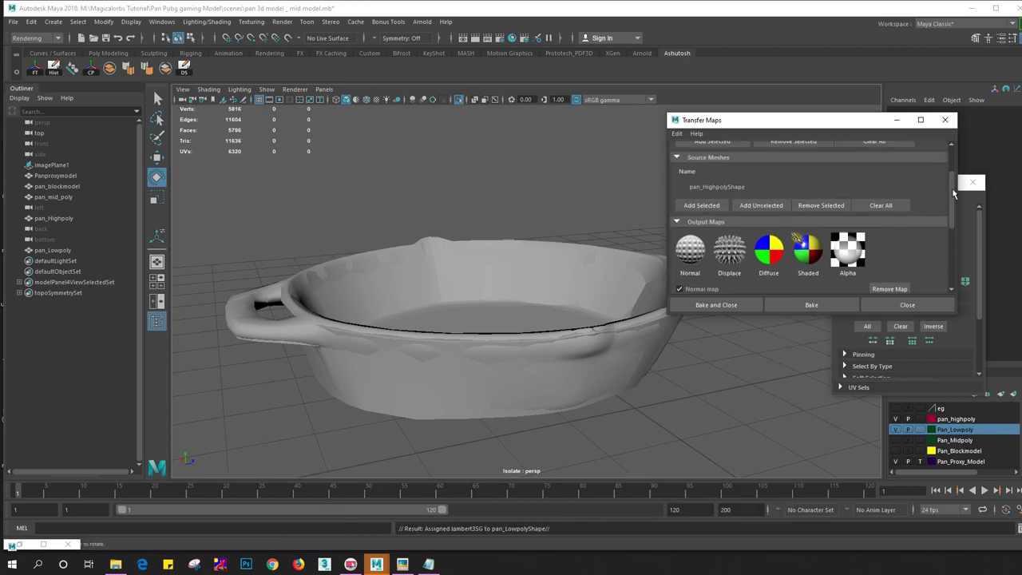
# Show the search envelope again and keep Tangent space map space and Targa format
pyautogui.click(849, 181)
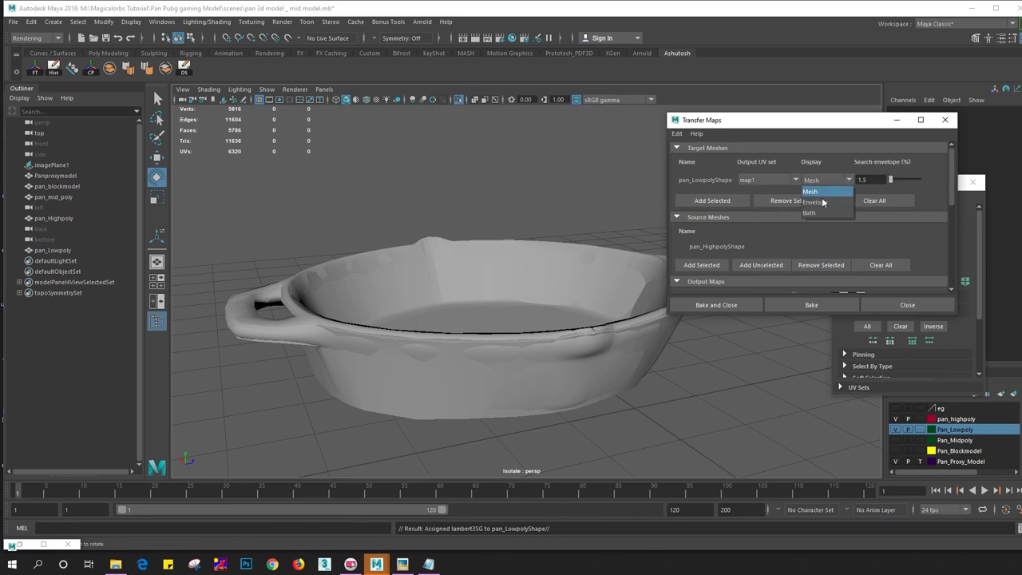
pyautogui.click(824, 202)
pyautogui.moveTo(952, 174); pyautogui.dragTo(952, 244)
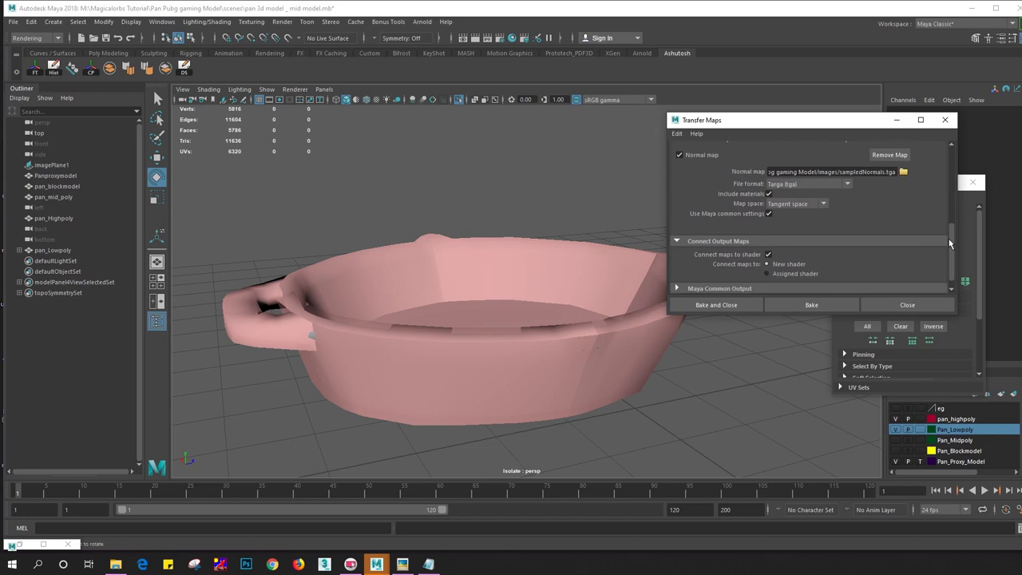
pyautogui.click(799, 205)
pyautogui.click(798, 205)
pyautogui.click(798, 205)
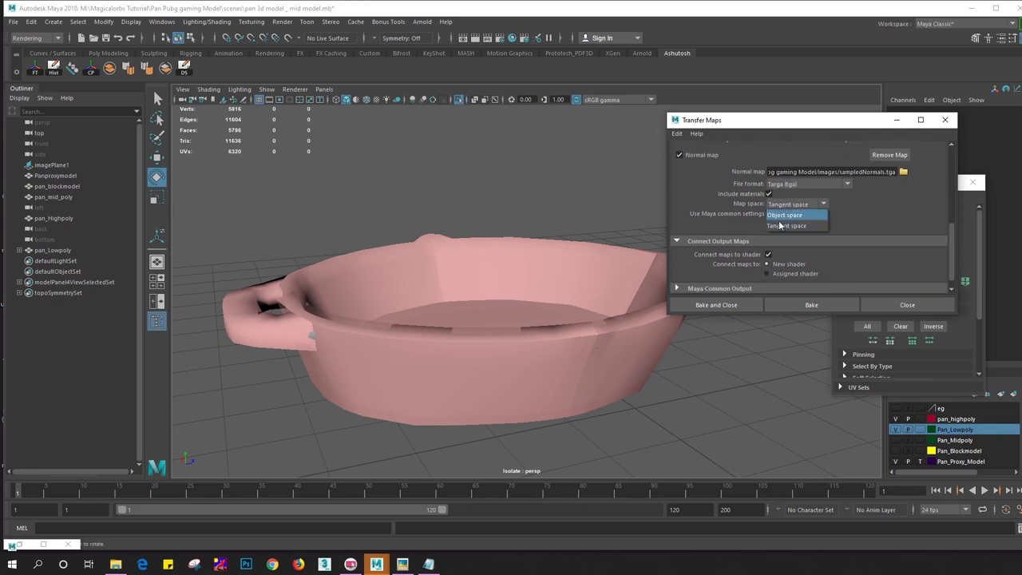
pyautogui.click(791, 222)
pyautogui.click(832, 184)
pyautogui.click(832, 182)
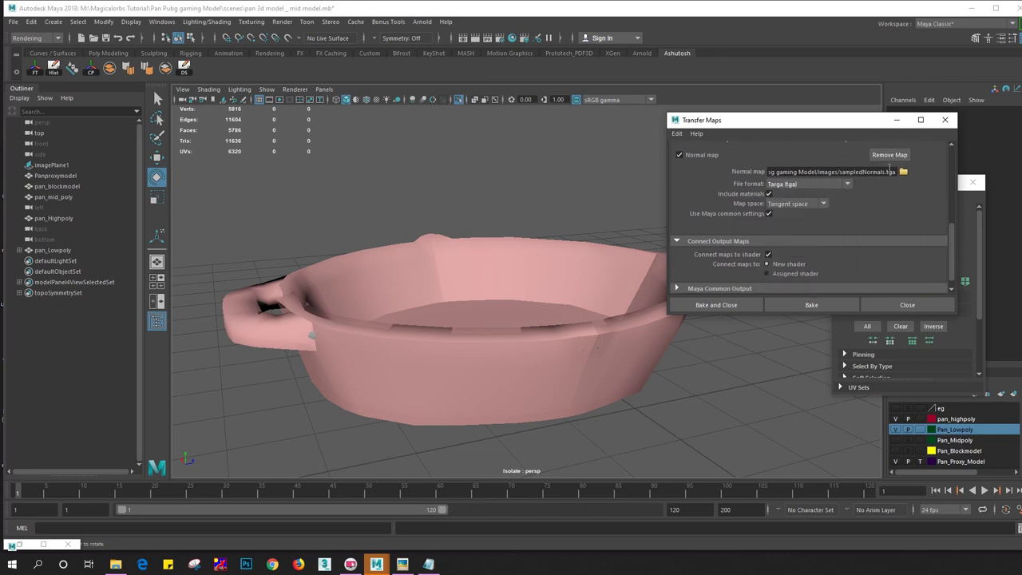
pyautogui.moveTo(952, 244); pyautogui.dragTo(953, 208)
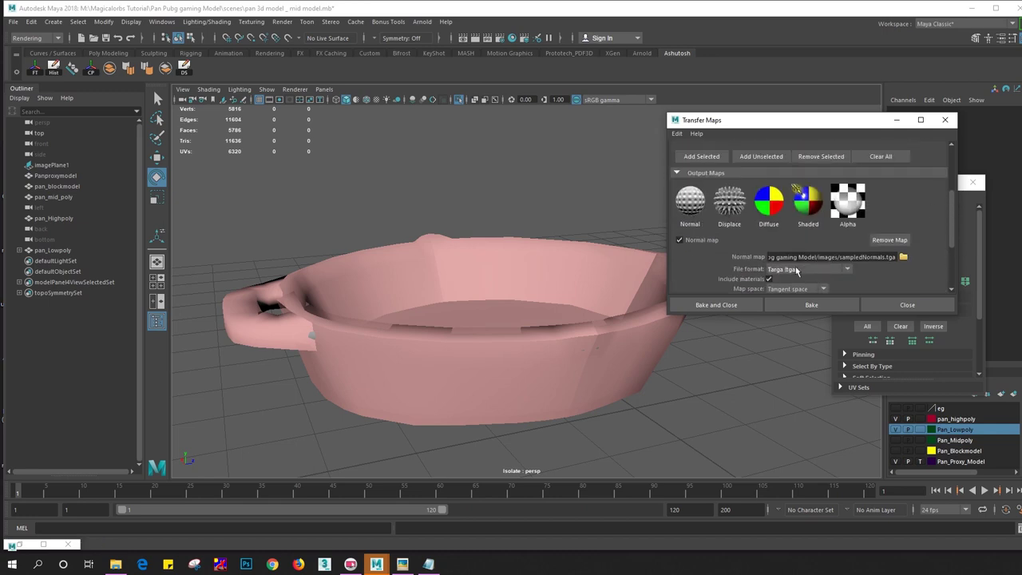
pyautogui.moveTo(952, 214); pyautogui.dragTo(952, 260)
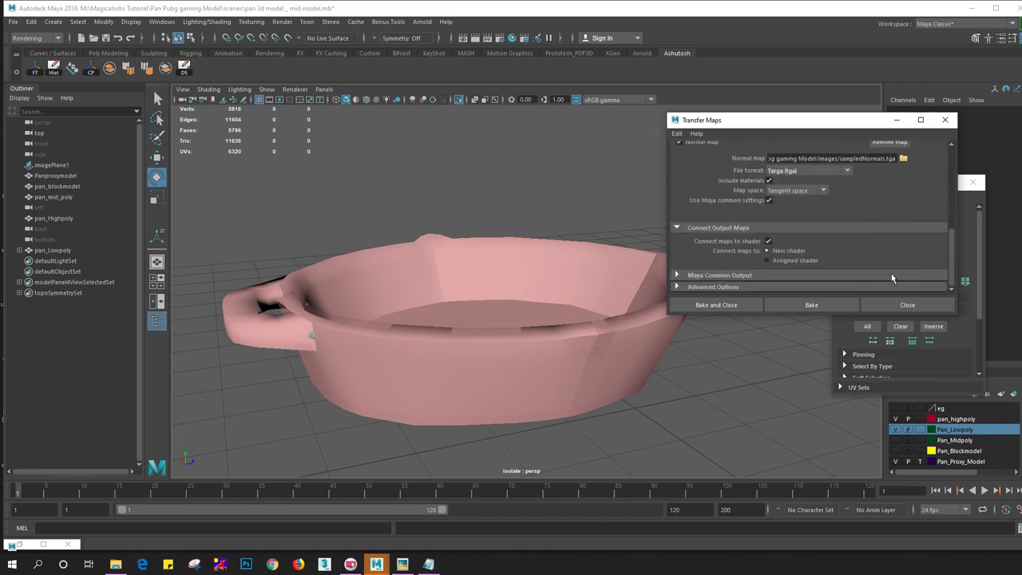
# Set the map size to 4096 × 4096 with Medium (4x4) sampling quality
pyautogui.click(738, 274)
pyautogui.doubleClick(789, 194)
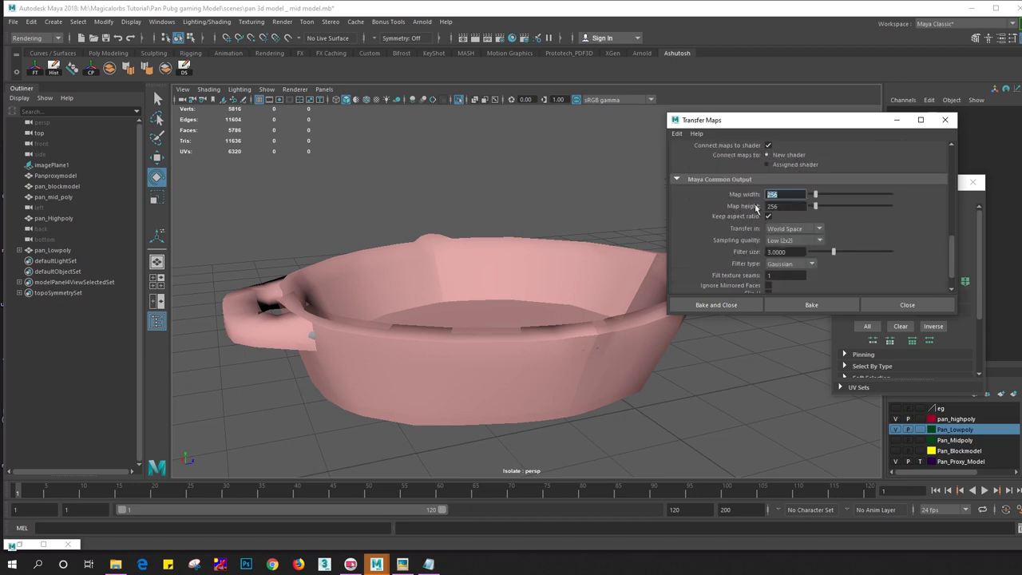
pyautogui.write('4096')
pyautogui.press('Tab')
pyautogui.write('40')
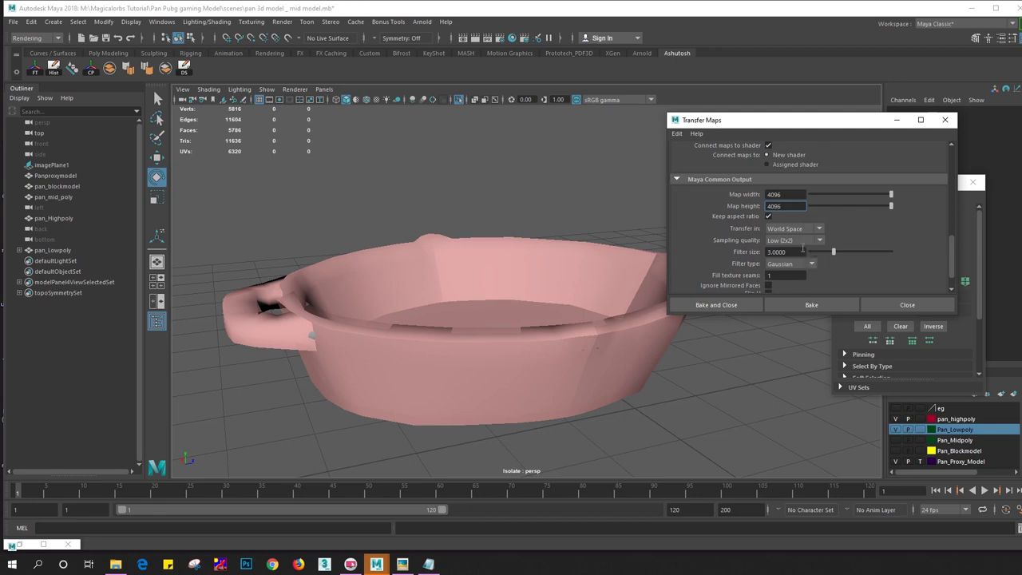
pyautogui.click(795, 239)
pyautogui.click(785, 273)
# Review the advanced bake options, then bake the normal map and close Transfer Maps
pyautogui.scroll(-1, 952, 242)
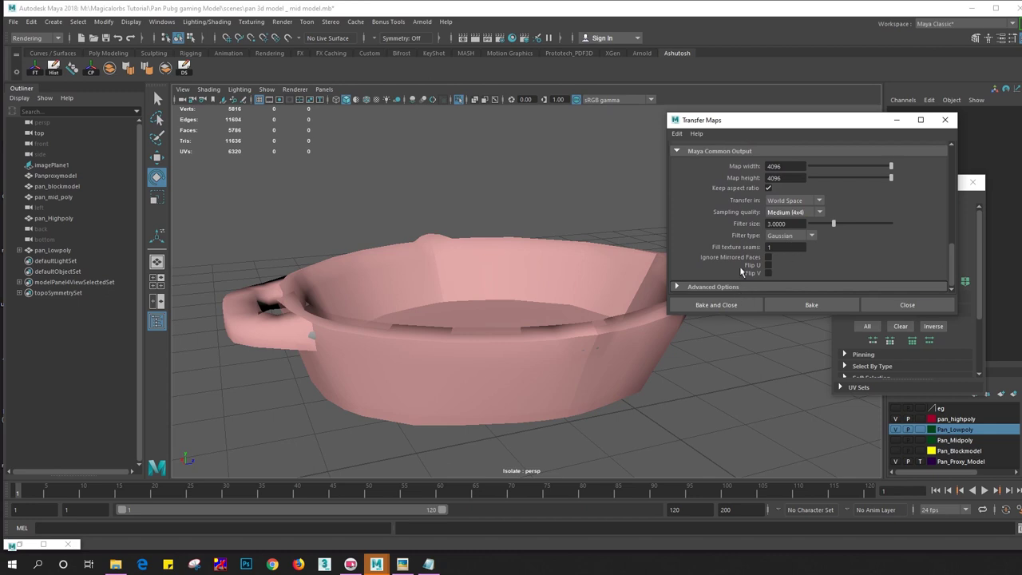
pyautogui.click(707, 286)
pyautogui.scroll(-2, 706, 276)
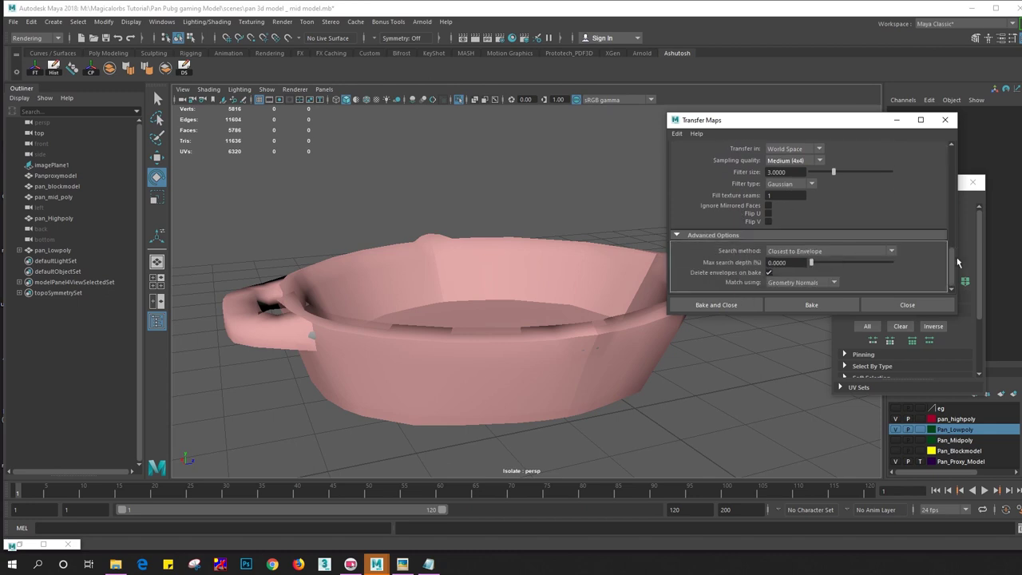
pyautogui.moveTo(950, 274); pyautogui.dragTo(950, 153)
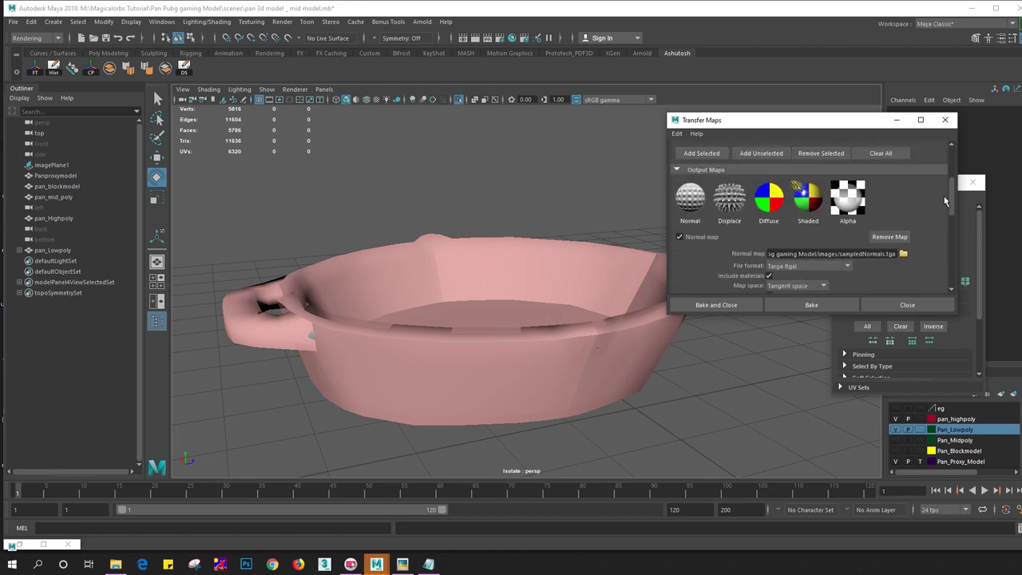
pyautogui.click(719, 306)
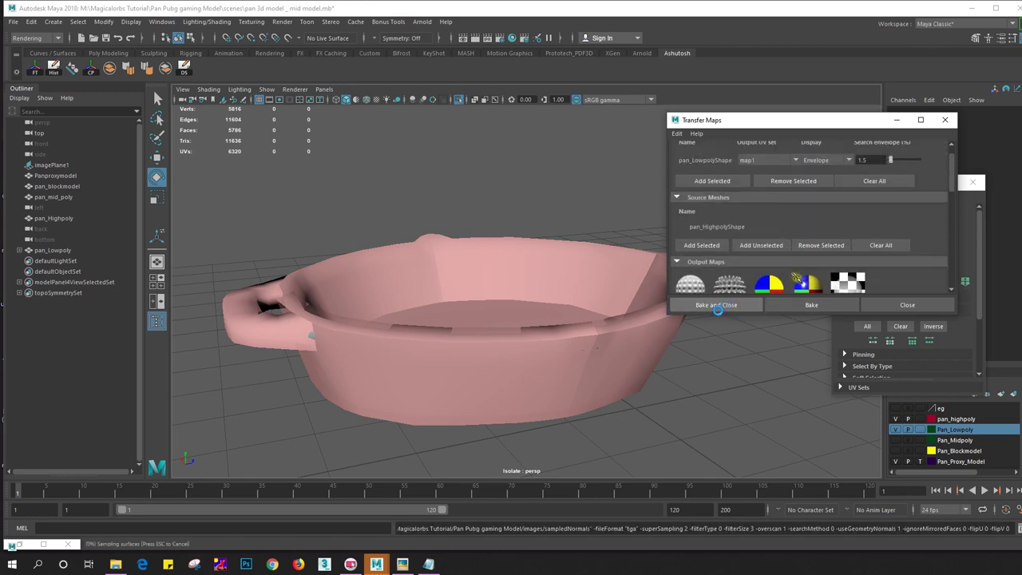
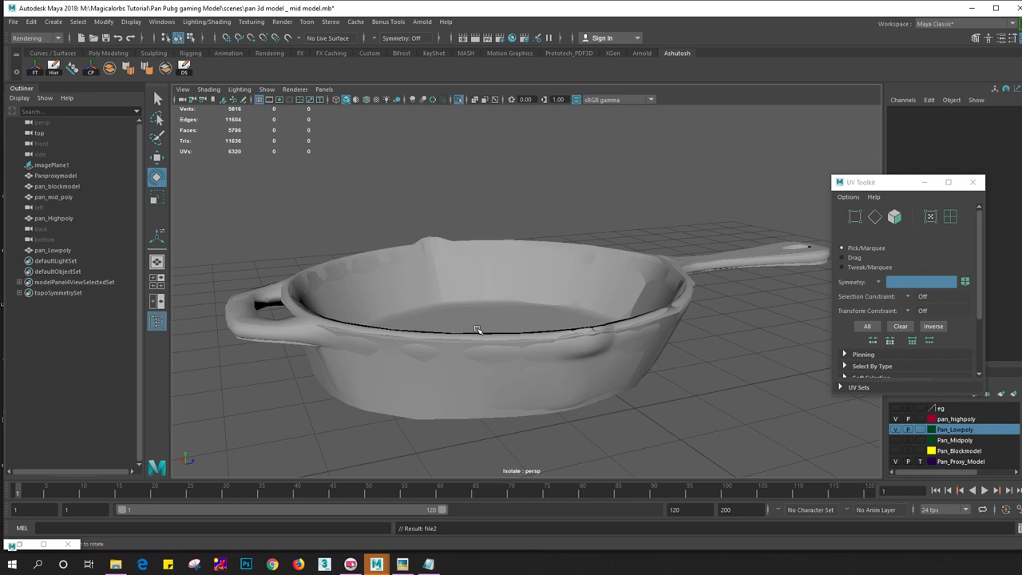
# Hide the pan_highpoly display layer so only the low-poly pan shows, and save the scene
pyautogui.click(894, 420)
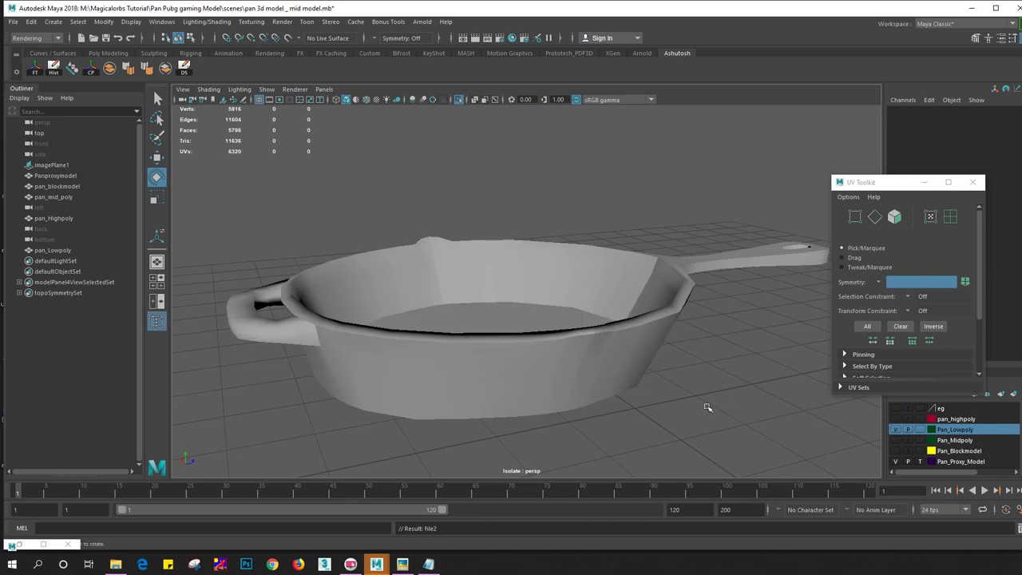
pyautogui.hotkey('ctrl', 's')
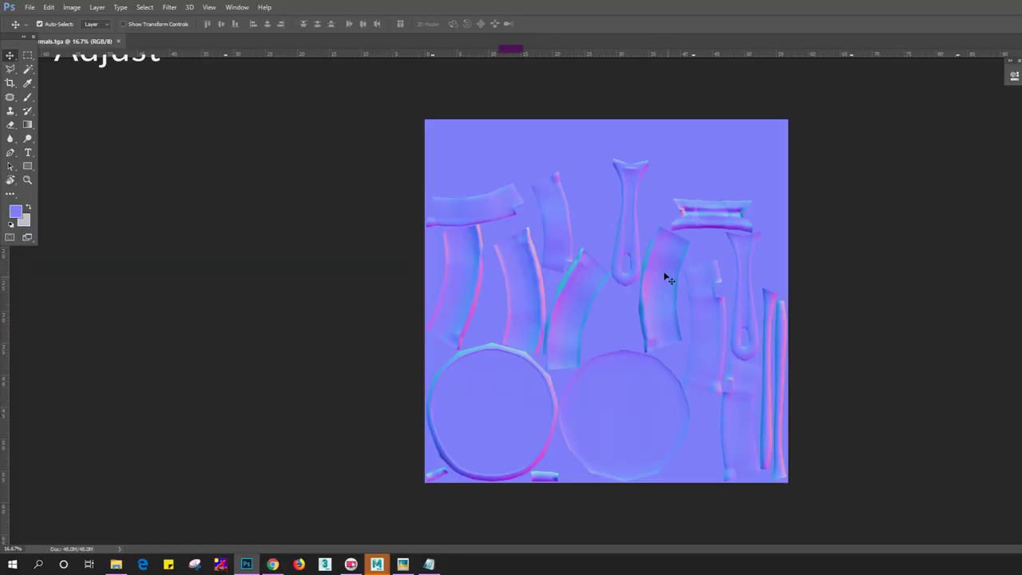
# Zoom in on the dark mark in the normal map and switch to the Clone Stamp tool
pyautogui.keyDown('alt'); pyautogui.scroll(3, 659, 267); pyautogui.keyUp('alt')
pyautogui.keyDown('alt'); pyautogui.scroll(2, 599, 244); pyautogui.keyUp('alt')
pyautogui.keyDown('alt'); pyautogui.scroll(2, 540, 416); pyautogui.keyUp('alt')
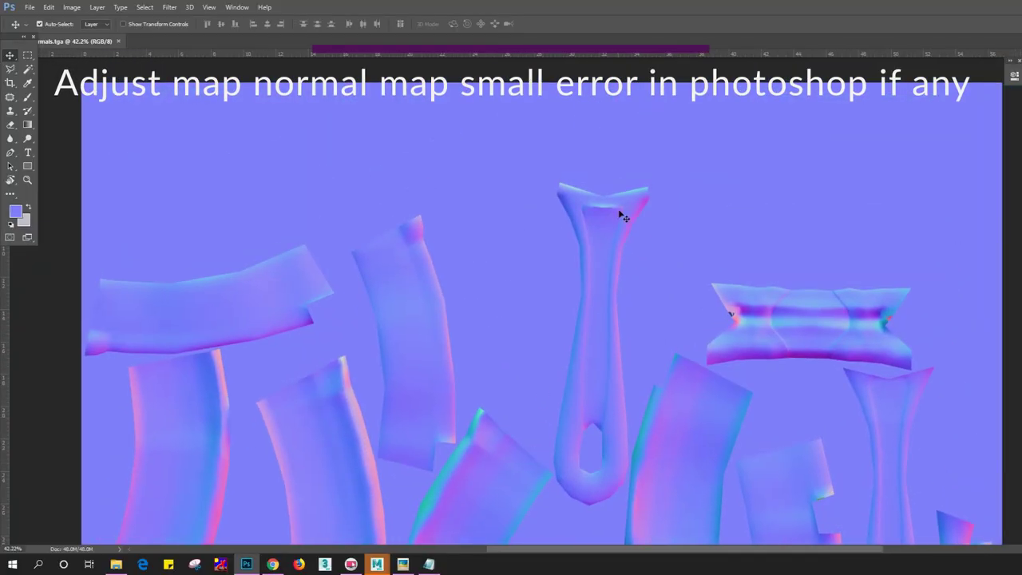
pyautogui.keyDown('alt'); pyautogui.scroll(2, 627, 222); pyautogui.keyUp('alt')
pyautogui.keyDown('alt'); pyautogui.scroll(1, 635, 231); pyautogui.keyUp('alt')
pyautogui.keyDown('alt'); pyautogui.scroll(1, 687, 383); pyautogui.keyUp('alt')
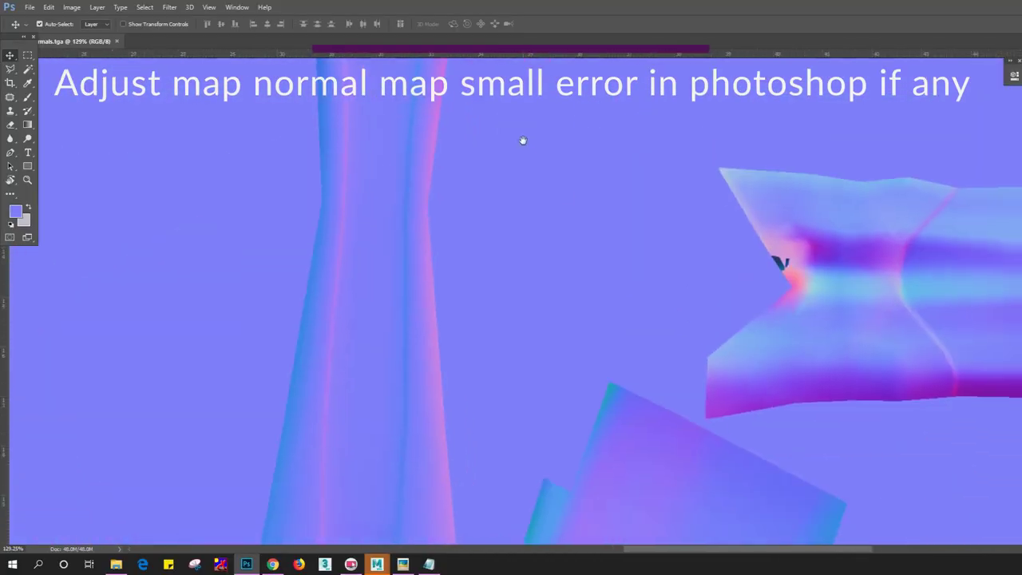
pyautogui.keyDown('alt'); pyautogui.scroll(2, 752, 284); pyautogui.keyUp('alt')
pyautogui.keyDown('alt'); pyautogui.scroll(1, 754, 276); pyautogui.keyUp('alt')
pyautogui.keyDown('alt'); pyautogui.scroll(2, 735, 272); pyautogui.keyUp('alt')
pyautogui.keyDown('alt'); pyautogui.scroll(2, 698, 280); pyautogui.keyUp('alt')
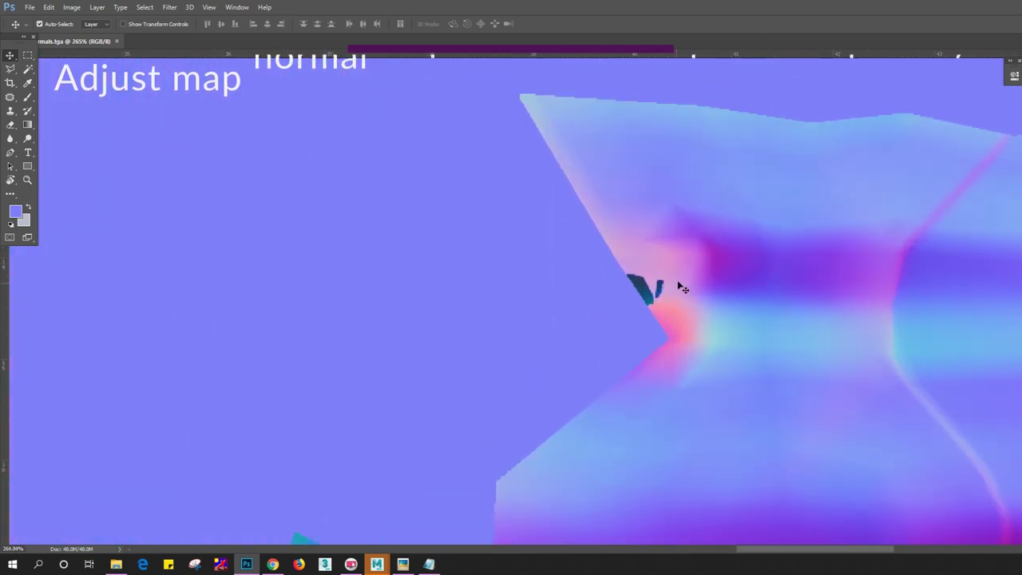
pyautogui.press('s')
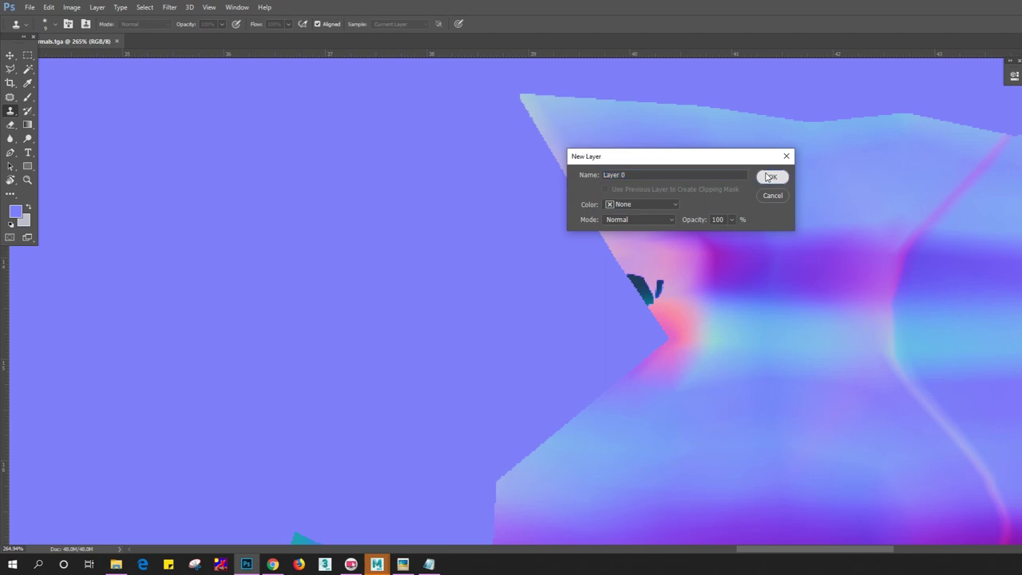
# Convert the background to Layer 0 and clone over the dark mark and the grey streak below it
pyautogui.click(773, 177)
pyautogui.keyDown('alt'); pyautogui.scroll(1, 661, 233); pyautogui.keyUp('alt')
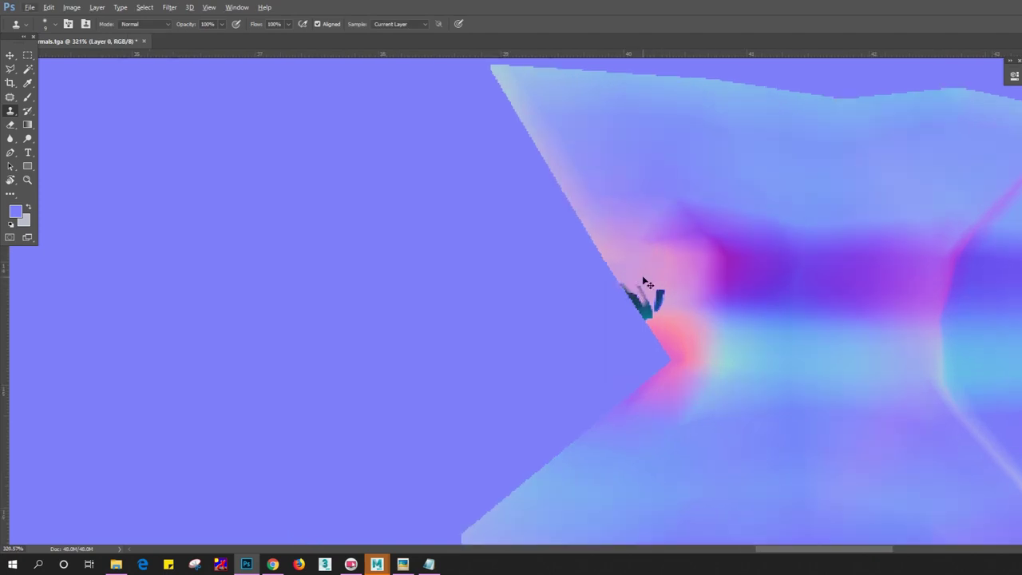
pyautogui.moveTo(667, 292); pyautogui.dragTo(660, 304)
pyautogui.moveTo(648, 308)
pyautogui.mouseDown()
pyautogui.moveTo(643, 285)
pyautogui.moveTo(632, 286)
pyautogui.mouseUp()
pyautogui.moveTo(650, 319); pyautogui.dragTo(636, 304)
# Clone surrounding colour over the red streak at the island's notch
pyautogui.keyDown('alt'); pyautogui.scroll(-2, 680, 281); pyautogui.keyUp('alt')
pyautogui.keyDown('alt'); pyautogui.scroll(-2, 688, 290); pyautogui.keyUp('alt')
pyautogui.keyDown('alt'); pyautogui.scroll(-1, 688, 290); pyautogui.keyUp('alt')
pyautogui.keyDown('alt'); pyautogui.scroll(2, 870, 296); pyautogui.keyUp('alt')
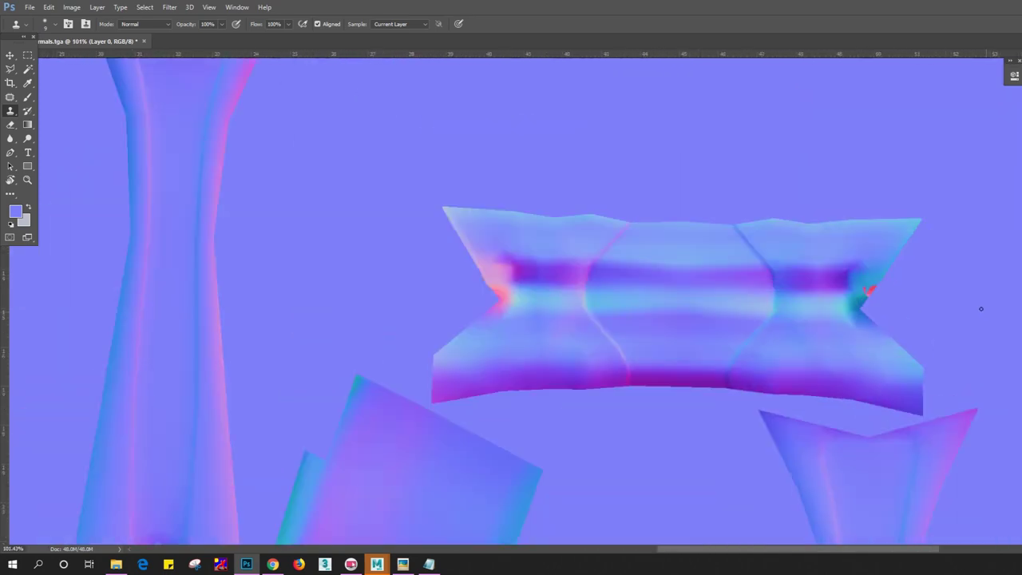
pyautogui.keyDown('alt'); pyautogui.scroll(2, 867, 292); pyautogui.keyUp('alt')
pyautogui.keyDown('alt'); pyautogui.scroll(1, 882, 311); pyautogui.keyUp('alt')
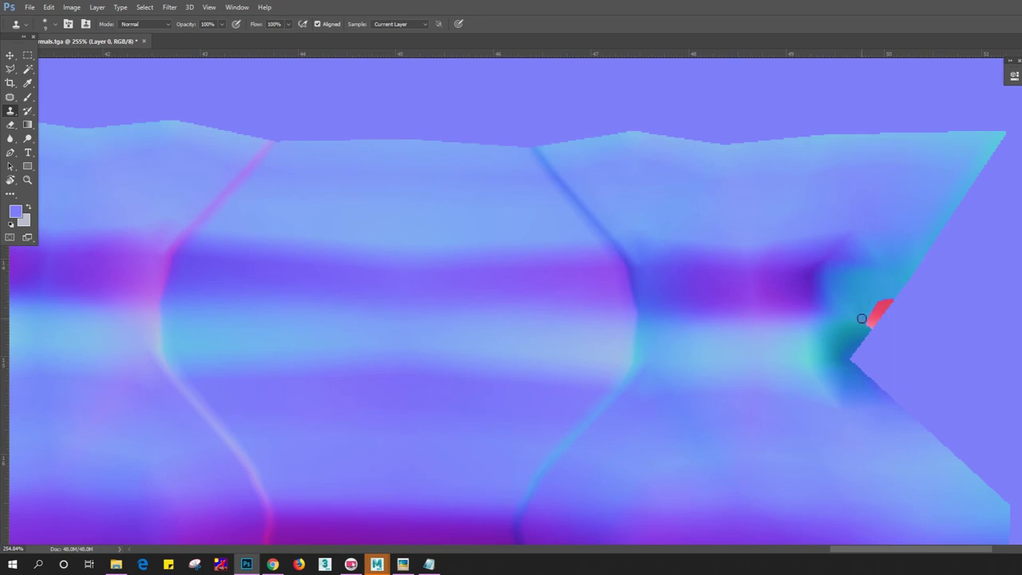
pyautogui.keyDown('alt'); pyautogui.scroll(1, 892, 292); pyautogui.keyUp('alt')
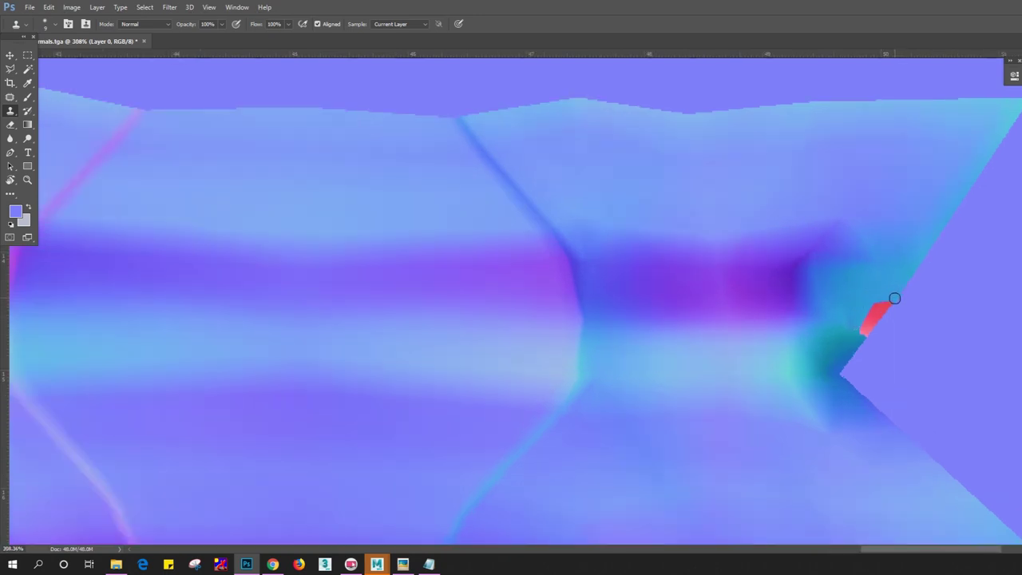
pyautogui.moveTo(885, 306); pyautogui.dragTo(865, 331)
# Cover the green streak along the lower island's edge with matching cloned blue
pyautogui.keyDown('alt'); pyautogui.scroll(-3, 795, 327); pyautogui.keyUp('alt')
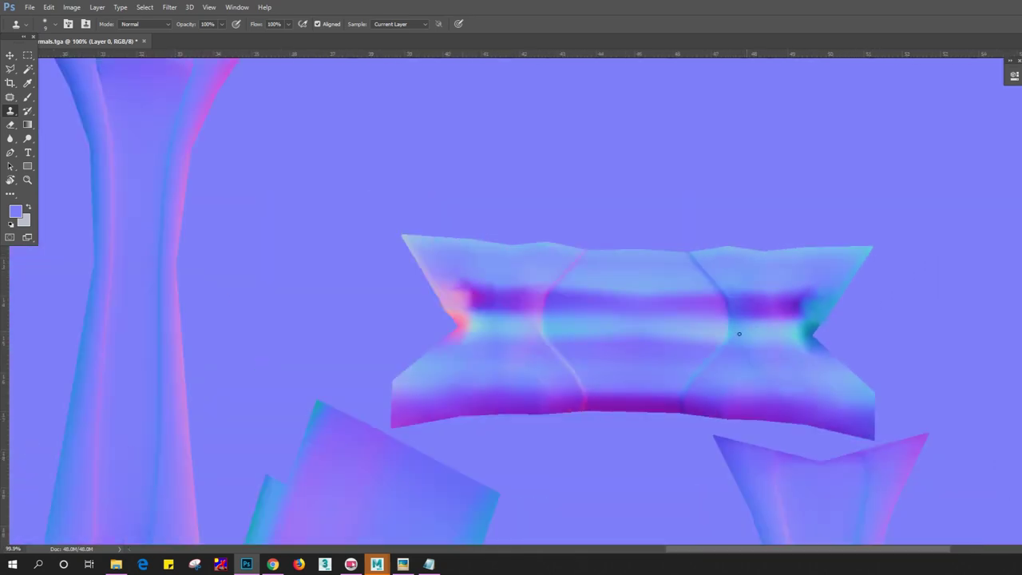
pyautogui.moveTo(539, 345)
pyautogui.mouseDown()
pyautogui.moveTo(600, 205)
pyautogui.moveTo(479, 187)
pyautogui.mouseUp()
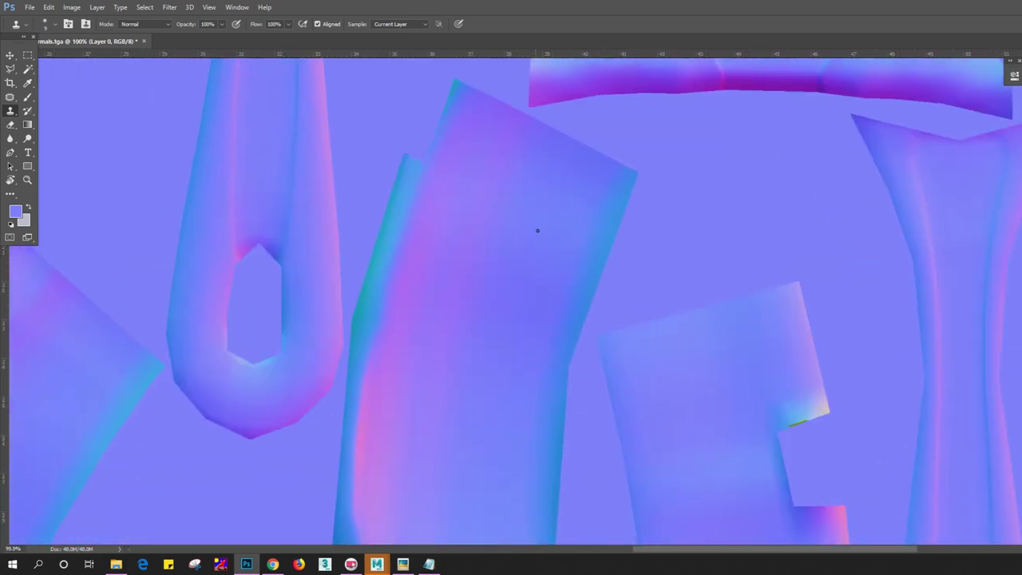
pyautogui.keyDown('alt'); pyautogui.scroll(-3, 538, 229); pyautogui.keyUp('alt')
pyautogui.moveTo(682, 308); pyautogui.dragTo(678, 234)
pyautogui.keyDown('alt'); pyautogui.scroll(2, 688, 254); pyautogui.keyUp('alt')
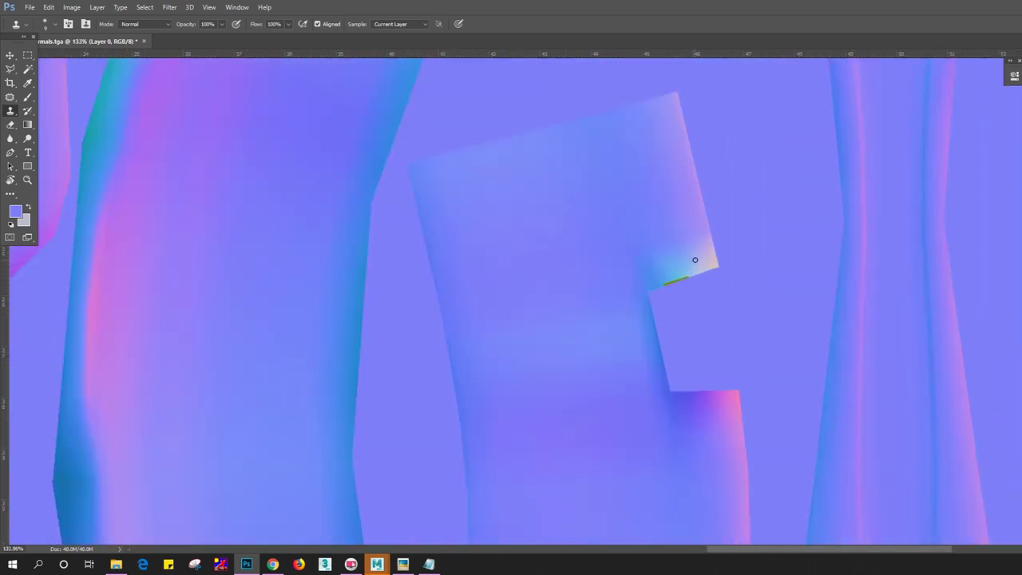
pyautogui.keyDown('alt'); pyautogui.scroll(2, 696, 258); pyautogui.keyUp('alt')
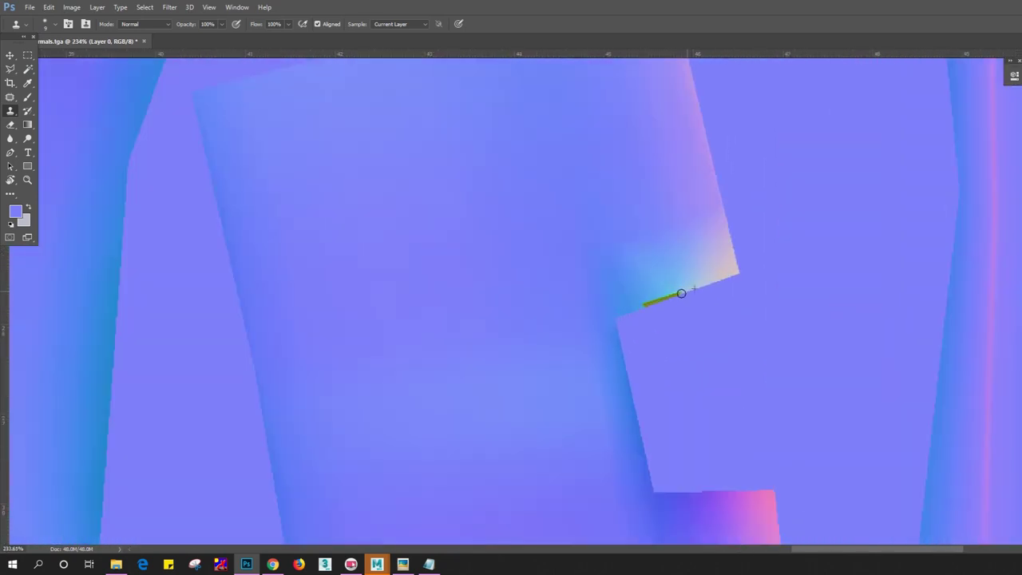
pyautogui.moveTo(678, 294)
pyautogui.mouseDown()
pyautogui.moveTo(694, 289)
pyautogui.moveTo(674, 296)
pyautogui.mouseUp()
pyautogui.keyDown('alt'); pyautogui.scroll(2, 646, 318); pyautogui.keyUp('alt')
pyautogui.keyDown('alt'); pyautogui.scroll(3, 639, 312); pyautogui.keyUp('alt')
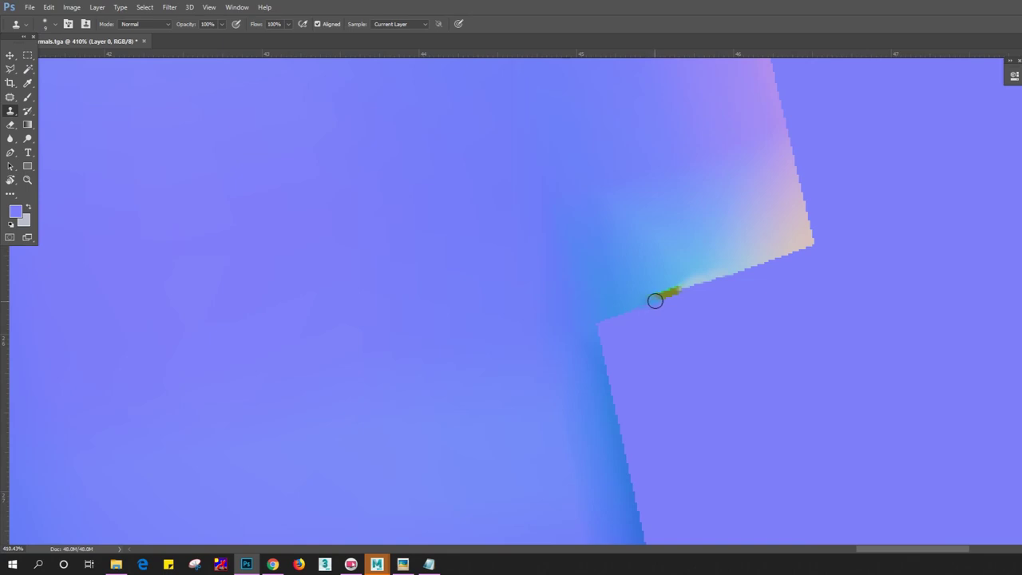
pyautogui.moveTo(664, 296); pyautogui.dragTo(675, 292)
pyautogui.keyDown('alt'); pyautogui.scroll(-5, 620, 292); pyautogui.keyUp('alt')
pyautogui.keyDown('alt'); pyautogui.scroll(-5, 631, 292); pyautogui.keyUp('alt')
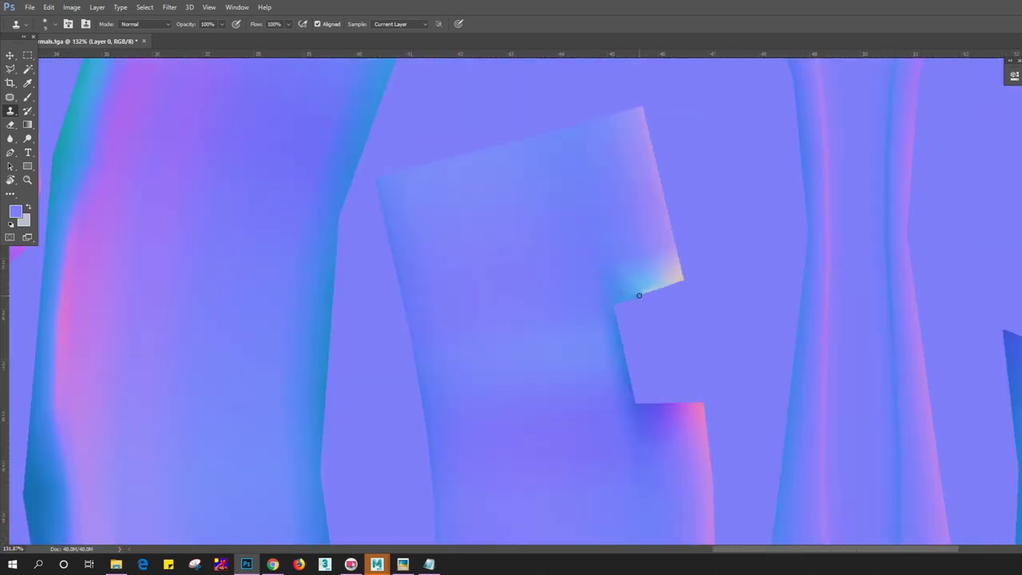
pyautogui.keyDown('alt'); pyautogui.scroll(-6, 643, 300); pyautogui.keyUp('alt')
pyautogui.keyDown('alt'); pyautogui.scroll(-2, 647, 306); pyautogui.keyUp('alt')
# Pan and zoom around the normal map to check the retouched UV islands
pyautogui.moveTo(624, 344); pyautogui.dragTo(714, 164)
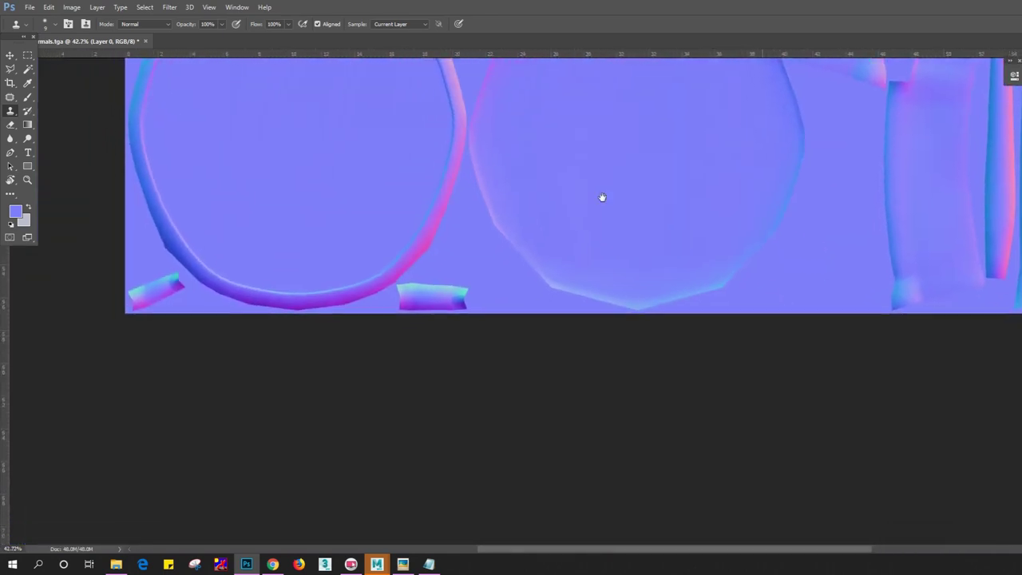
pyautogui.moveTo(600, 196); pyautogui.dragTo(628, 269)
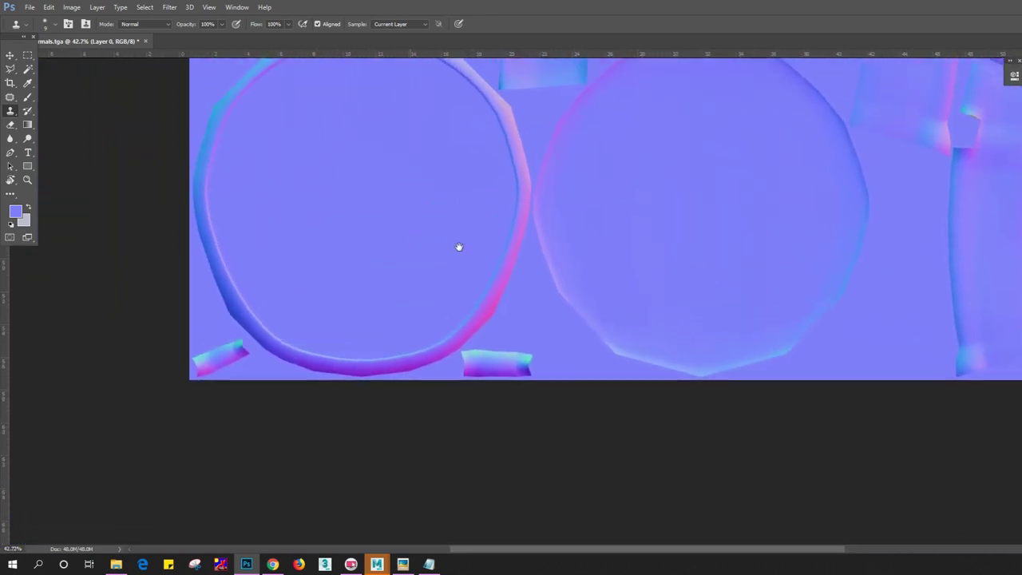
pyautogui.moveTo(458, 247)
pyautogui.mouseDown()
pyautogui.moveTo(524, 188)
pyautogui.moveTo(541, 305)
pyautogui.mouseUp()
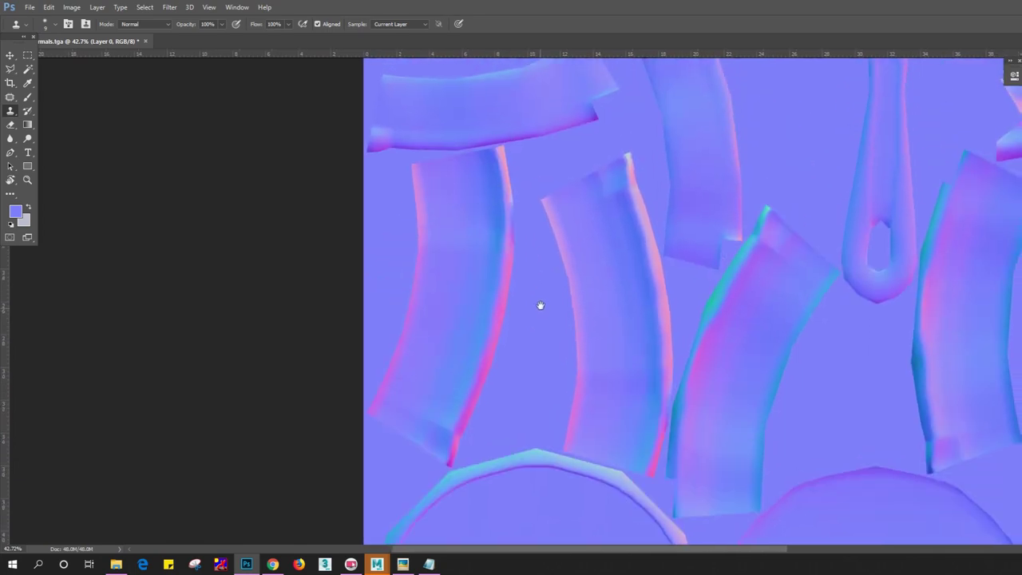
pyautogui.moveTo(559, 172); pyautogui.dragTo(580, 314)
pyautogui.keyDown('alt'); pyautogui.scroll(2, 574, 226); pyautogui.keyUp('alt')
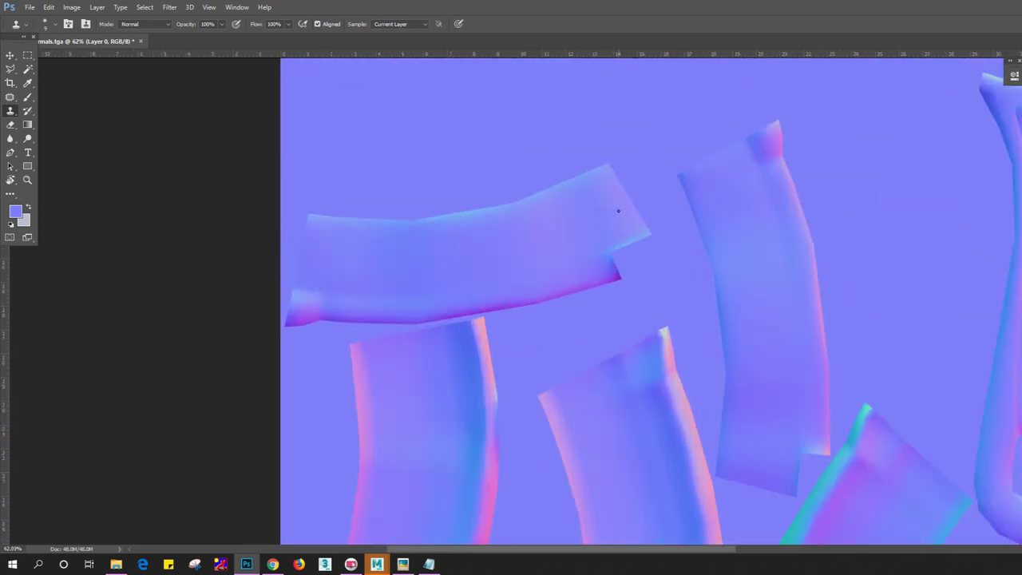
pyautogui.keyDown('alt'); pyautogui.scroll(2, 613, 213); pyautogui.keyUp('alt')
pyautogui.keyDown('alt'); pyautogui.scroll(2, 634, 206); pyautogui.keyUp('alt')
pyautogui.keyDown('alt'); pyautogui.scroll(1, 636, 206); pyautogui.keyUp('alt')
pyautogui.keyDown('alt'); pyautogui.scroll(-3, 636, 206); pyautogui.keyUp('alt')
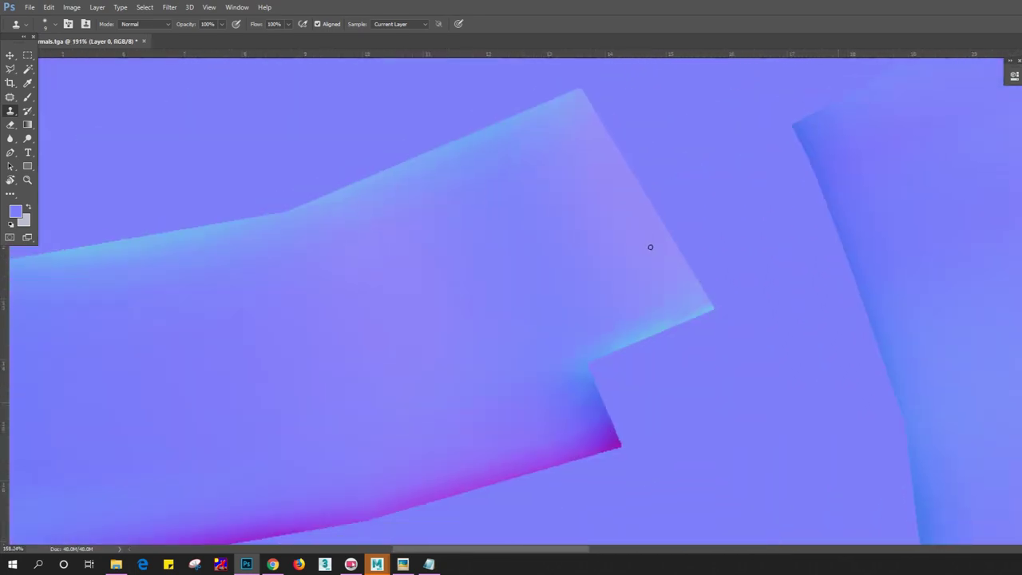
pyautogui.keyDown('alt'); pyautogui.scroll(-3, 650, 247); pyautogui.keyUp('alt')
pyautogui.keyDown('ctrl'); pyautogui.hscroll(5, 737, 246); pyautogui.keyUp('ctrl')
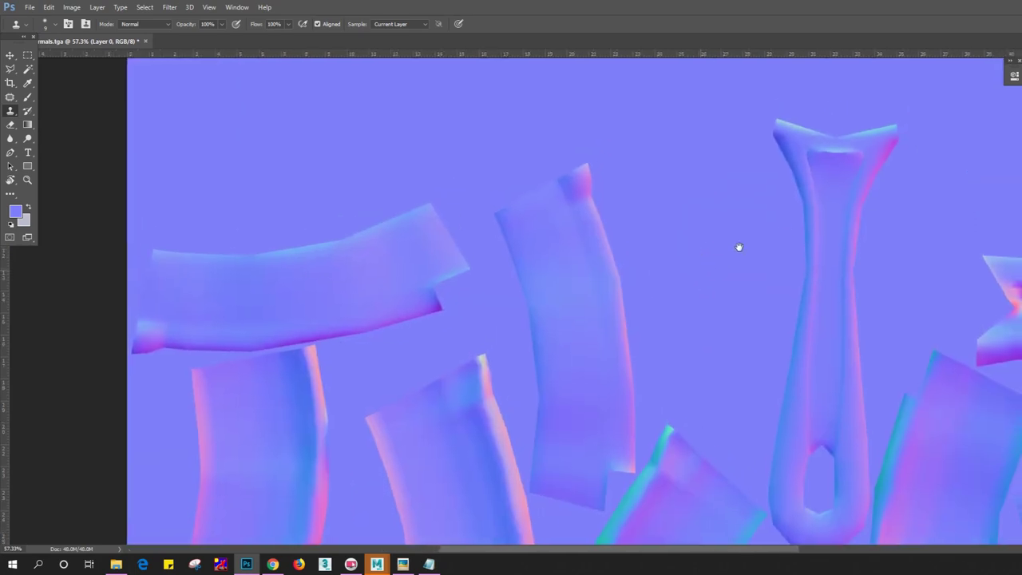
pyautogui.keyDown('alt'); pyautogui.scroll(2, 843, 158); pyautogui.keyUp('alt')
pyautogui.keyDown('alt'); pyautogui.scroll(1, 843, 158); pyautogui.keyUp('alt')
pyautogui.keyDown('alt'); pyautogui.scroll(-1, 843, 157); pyautogui.keyUp('alt')
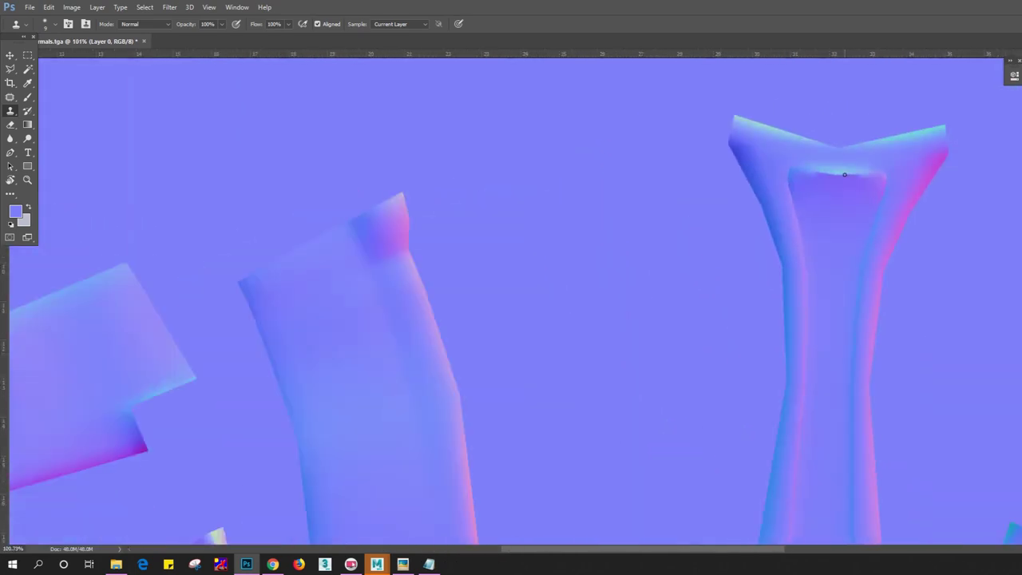
pyautogui.keyDown('alt'); pyautogui.scroll(-1, 847, 192); pyautogui.keyUp('alt')
pyautogui.keyDown('alt'); pyautogui.scroll(-2, 850, 229); pyautogui.keyUp('alt')
pyautogui.moveTo(853, 349); pyautogui.dragTo(735, 151)
pyautogui.keyDown('alt'); pyautogui.scroll(-1, 744, 195); pyautogui.keyUp('alt')
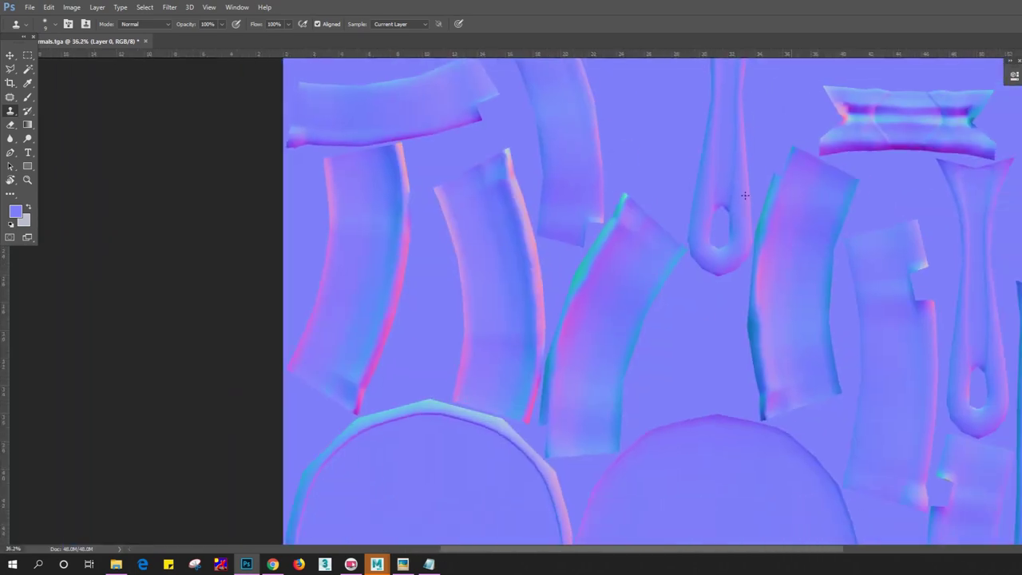
pyautogui.keyDown('alt'); pyautogui.scroll(-1, 858, 282); pyautogui.keyUp('alt')
pyautogui.keyDown('alt'); pyautogui.scroll(-1, 851, 251); pyautogui.keyUp('alt')
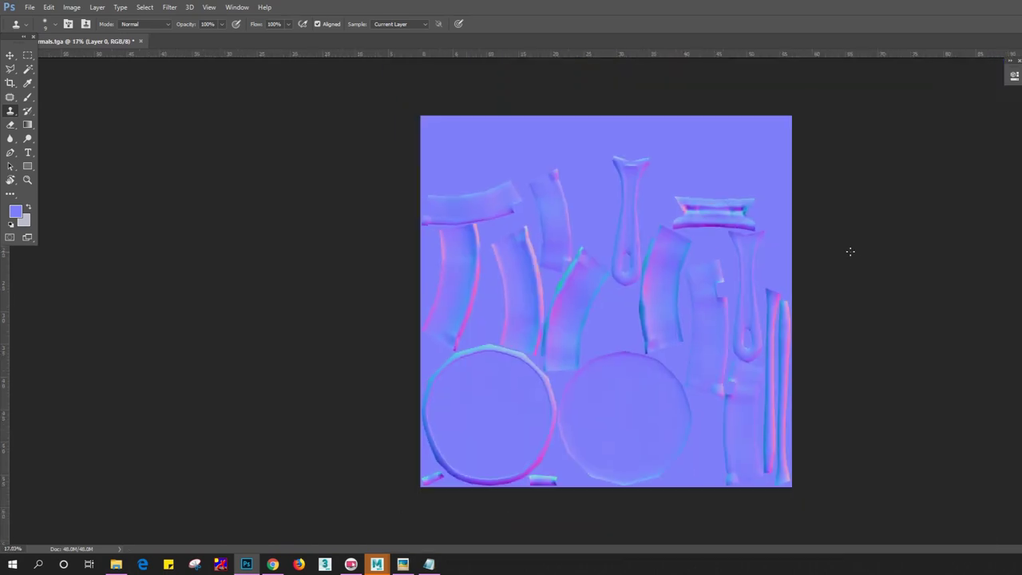
pyautogui.keyDown('alt'); pyautogui.scroll(1, 685, 217); pyautogui.keyUp('alt')
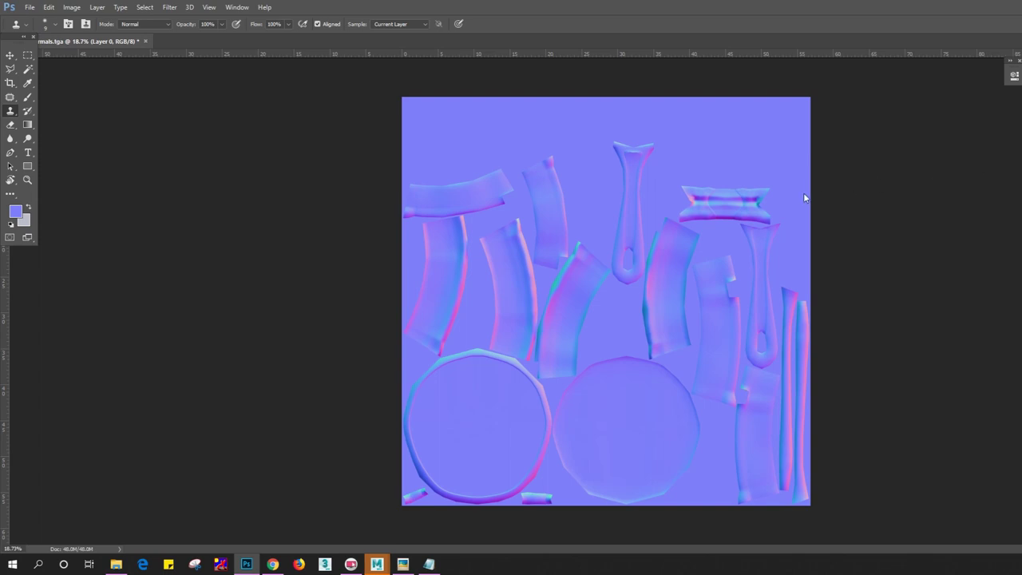
# Quit Photoshop, saving the retouched sampledNormals.tga
pyautogui.hotkey('ctrl', 'q')
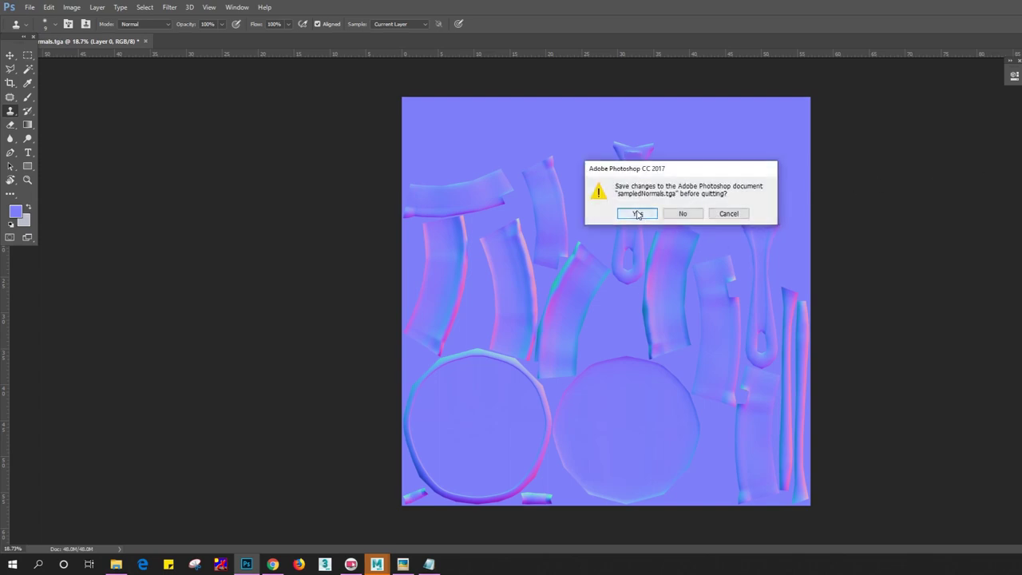
pyautogui.click(638, 214)
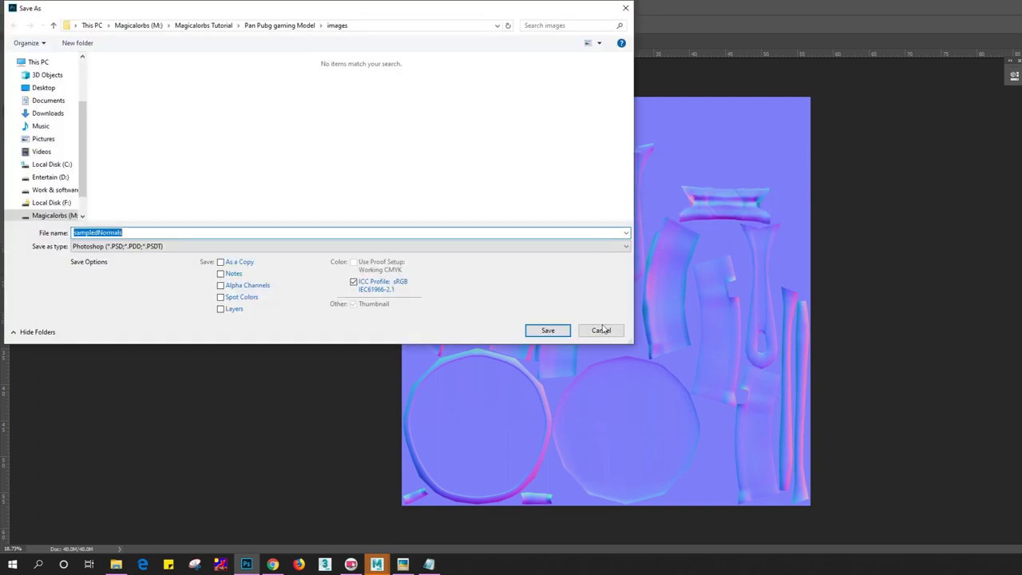
pyautogui.click(604, 331)
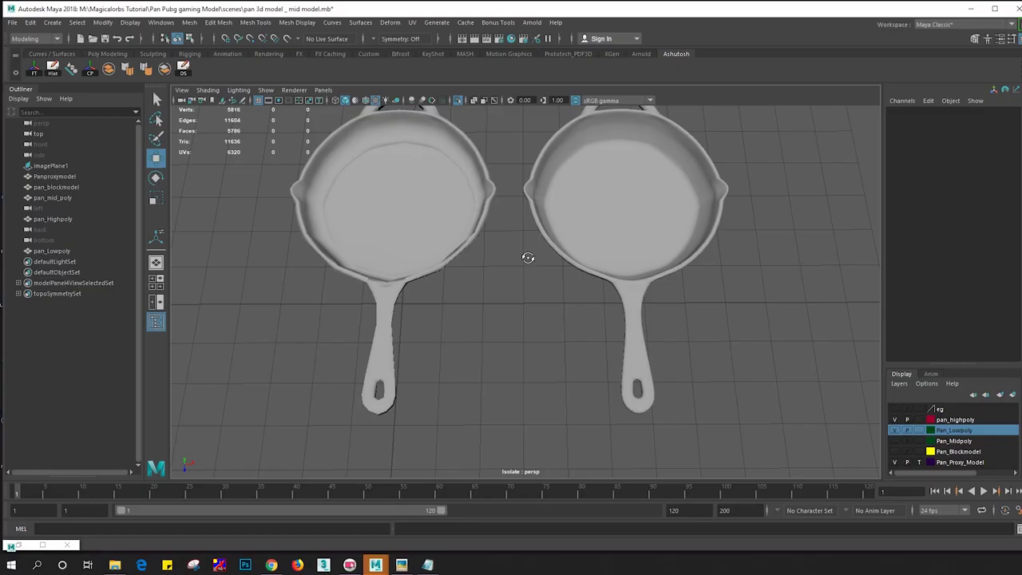
pyautogui.keyDown('alt'); pyautogui.moveTo(525, 258); pyautogui.dragTo(498, 289); pyautogui.keyUp('alt')
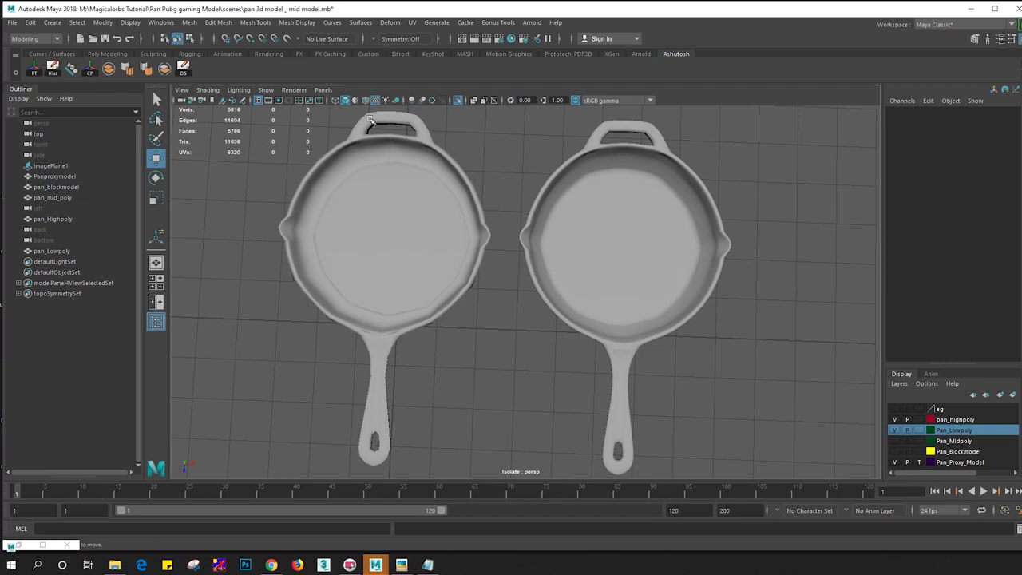
pyautogui.click(376, 101)
pyautogui.click(376, 100)
pyautogui.click(375, 101)
pyautogui.click(375, 100)
pyautogui.click(369, 277)
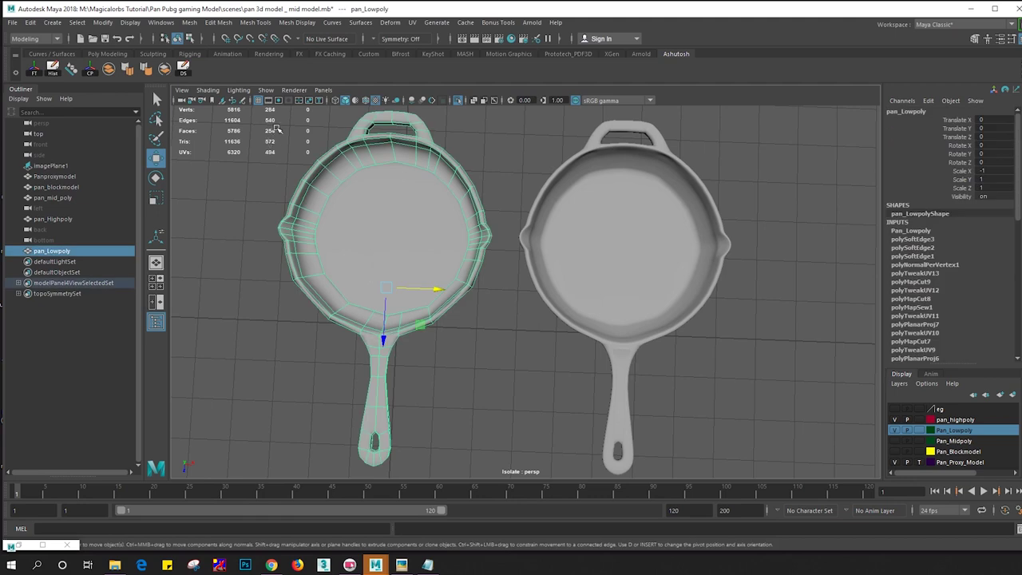
pyautogui.press('7')
pyautogui.press('6')
pyautogui.click(488, 365)
pyautogui.click(626, 252)
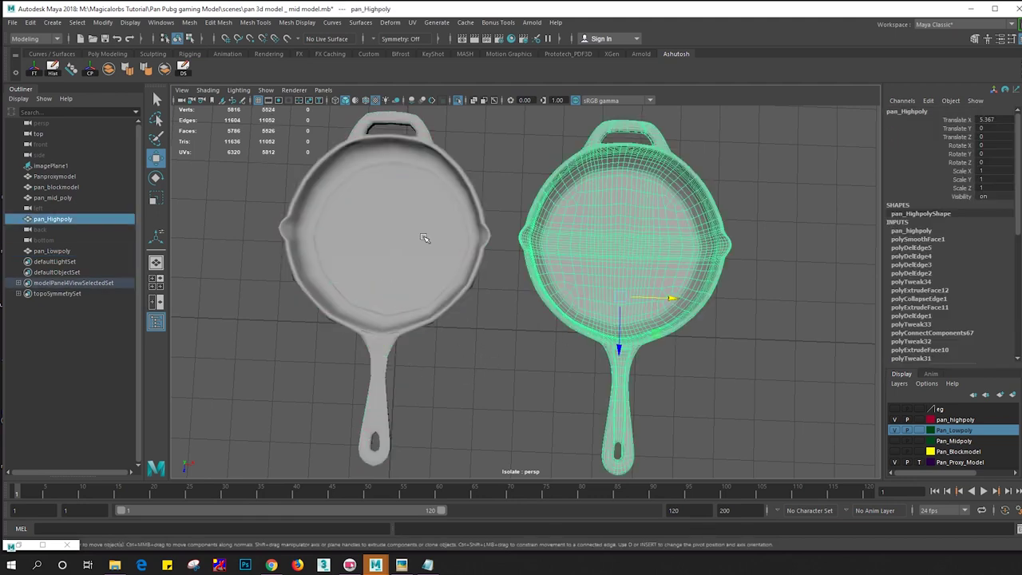
pyautogui.click(425, 238)
pyautogui.click(505, 338)
pyautogui.click(423, 258)
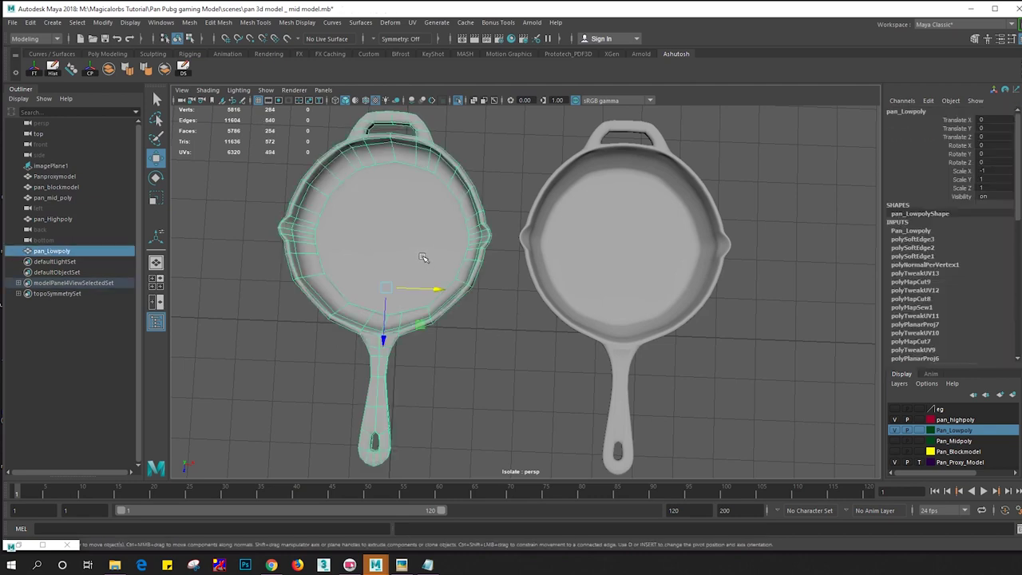
pyautogui.click(521, 376)
pyautogui.click(429, 261)
pyautogui.click(514, 345)
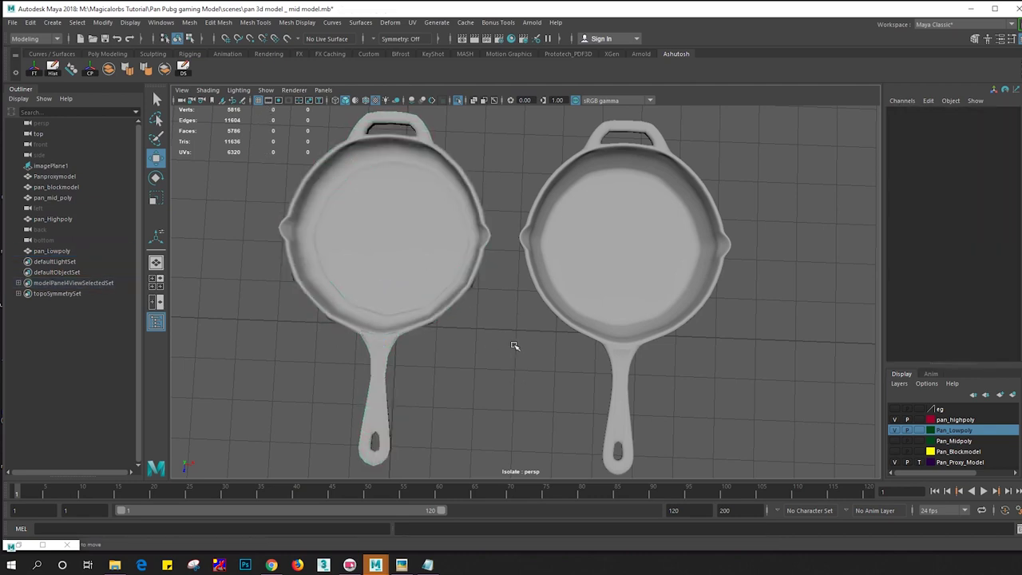
pyautogui.click(423, 251)
pyautogui.click(573, 242)
pyautogui.click(440, 230)
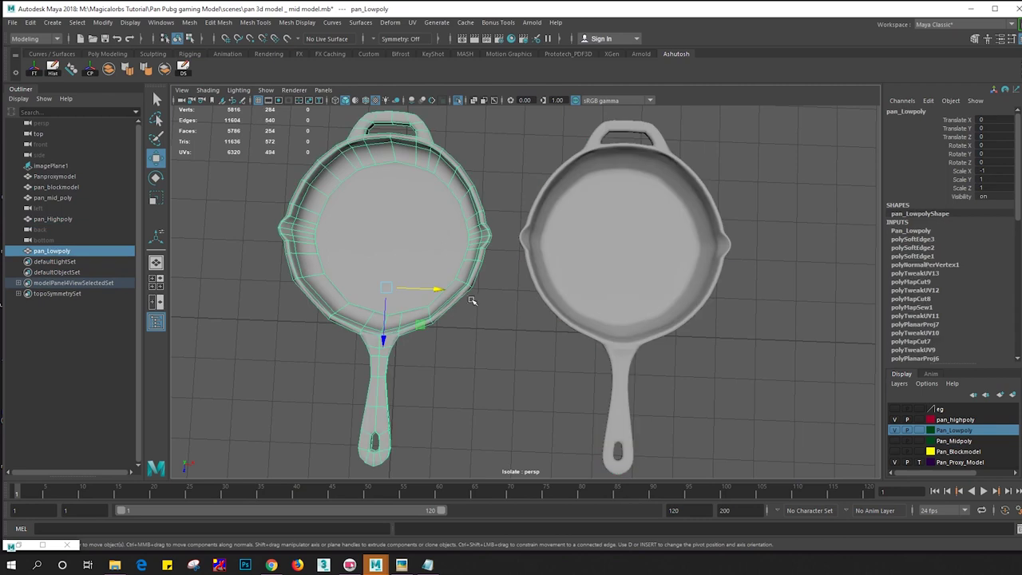
pyautogui.click(895, 419)
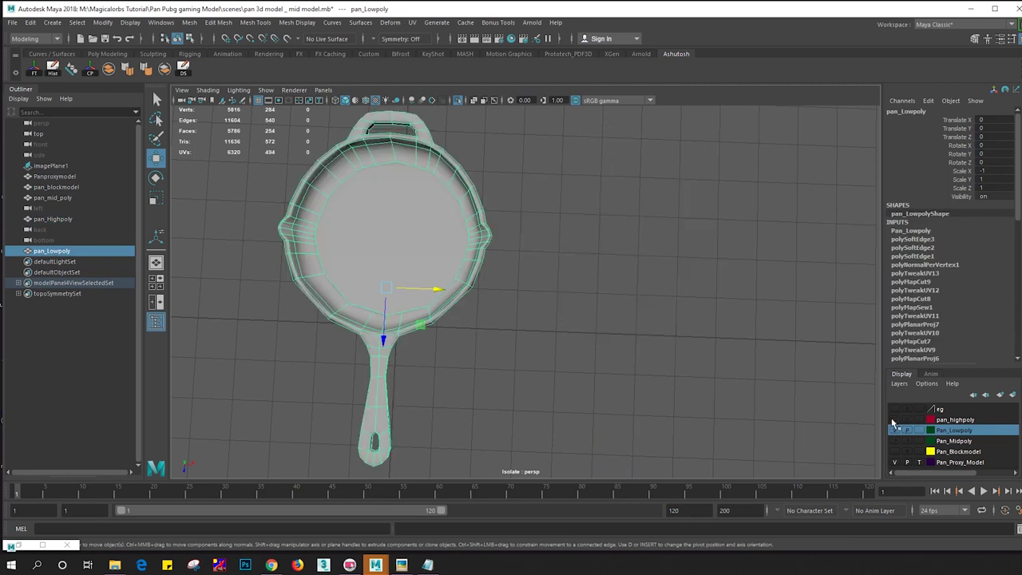
pyautogui.hotkey('ctrl', 'z')
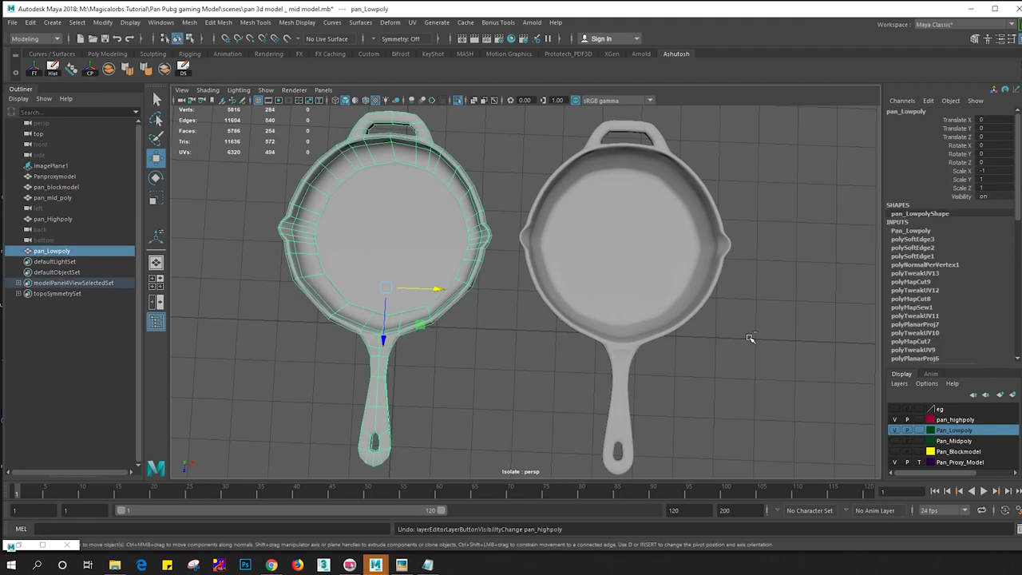
pyautogui.hotkey('ctrl', 'z')
pyautogui.hotkey('ctrl', 'z')
pyautogui.hotkey('ctrl', 'z')
pyautogui.hotkey('ctrl', 'z')
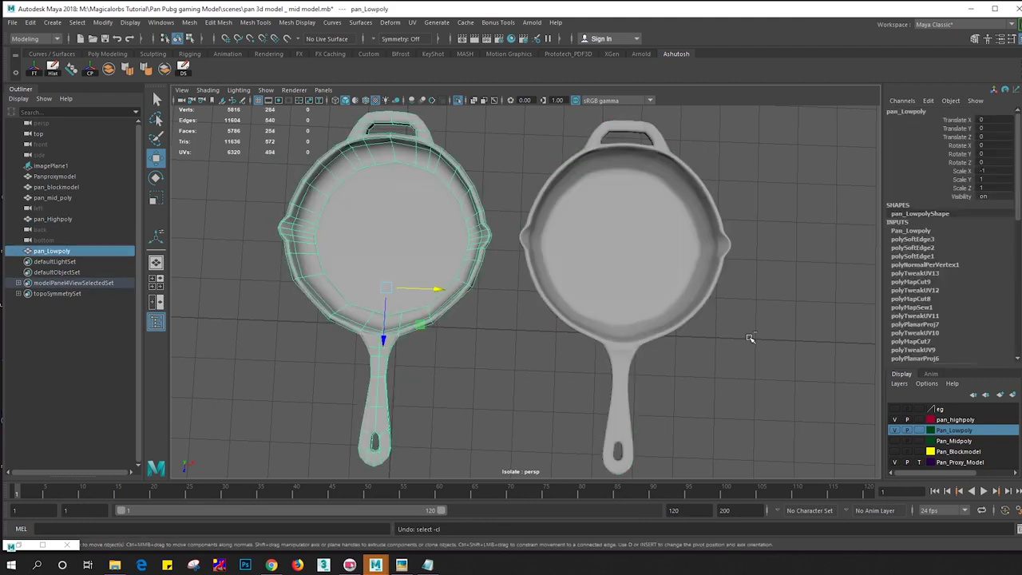
pyautogui.hotkey('ctrl', 'z')
pyautogui.hotkey('ctrl', 'z')
pyautogui.hotkey('ctrl', 'z')
pyautogui.hotkey('ctrl', 'z')
pyautogui.hotkey('ctrl', 'z')
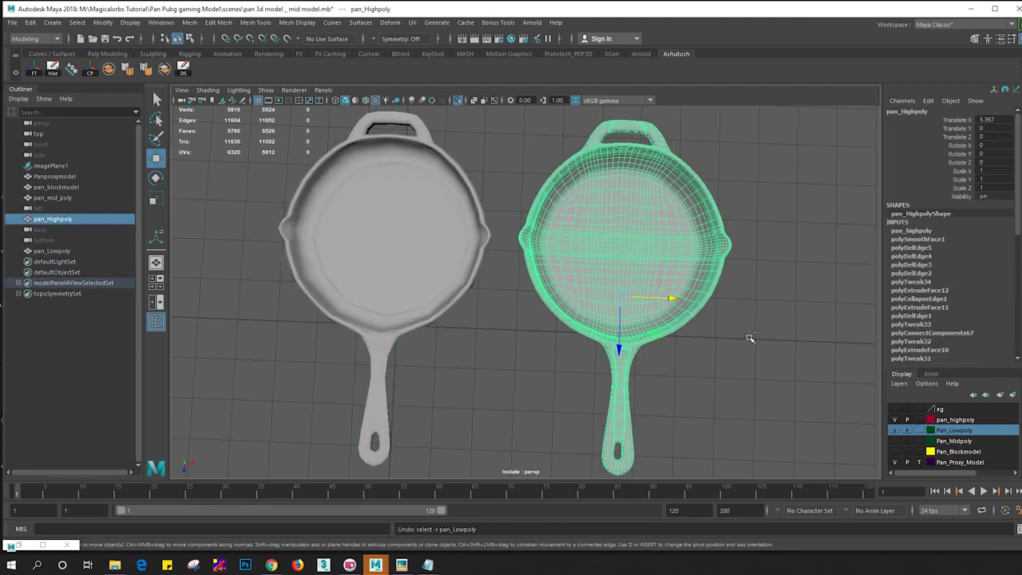
pyautogui.hotkey('ctrl', 'z')
pyautogui.hotkey('ctrl', 'z')
pyautogui.hotkey('ctrl', 'z')
pyautogui.hotkey('ctrl', 'z')
pyautogui.hotkey('ctrl', 'z')
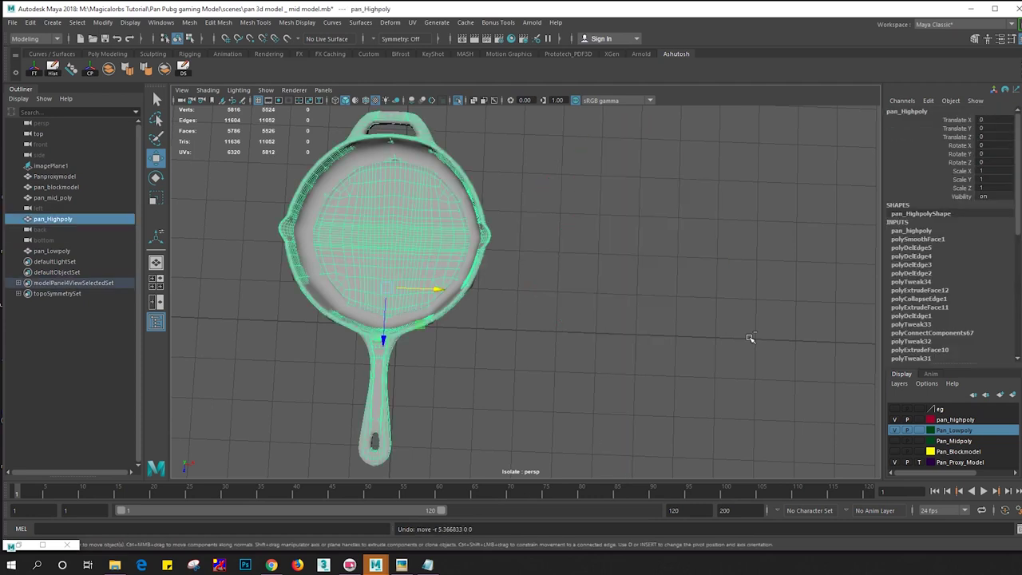
pyautogui.click(749, 338)
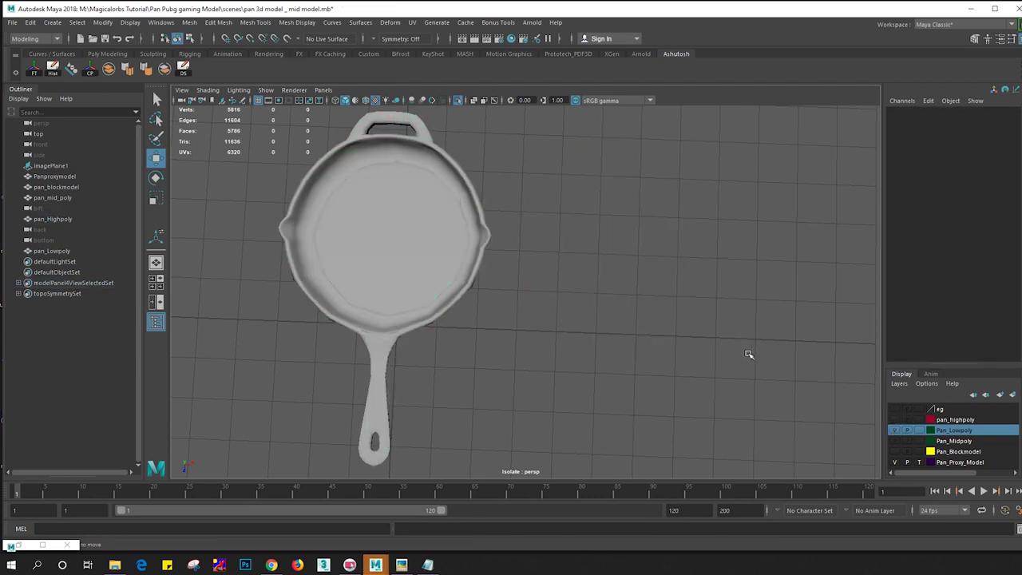
pyautogui.click(438, 240)
pyautogui.moveTo(438, 240)
pyautogui.keyDown('alt'); pyautogui.mouseDown()
pyautogui.moveTo(674, 301)
pyautogui.moveTo(582, 322)
pyautogui.mouseUp(); pyautogui.keyUp('alt')
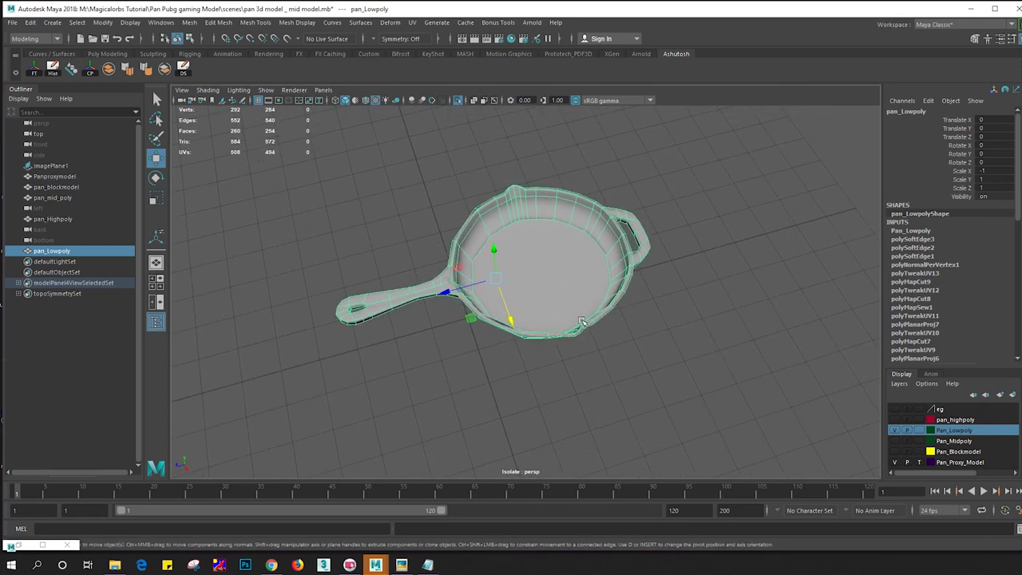
# Export the selected low-poly pan as 'pan for texture' FBX into the scenes folder
pyautogui.click(12, 21)
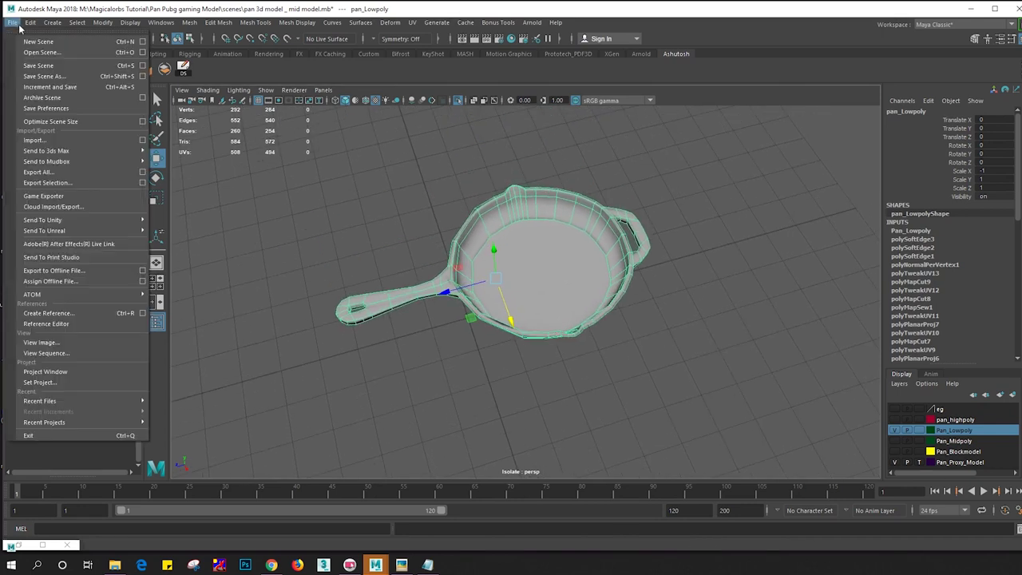
pyautogui.click(44, 183)
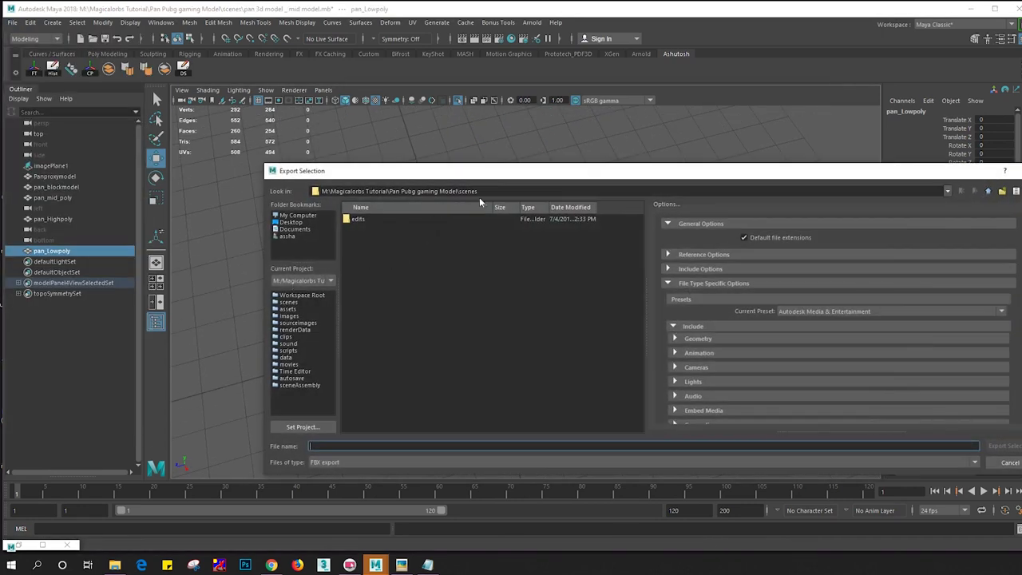
pyautogui.click(496, 192)
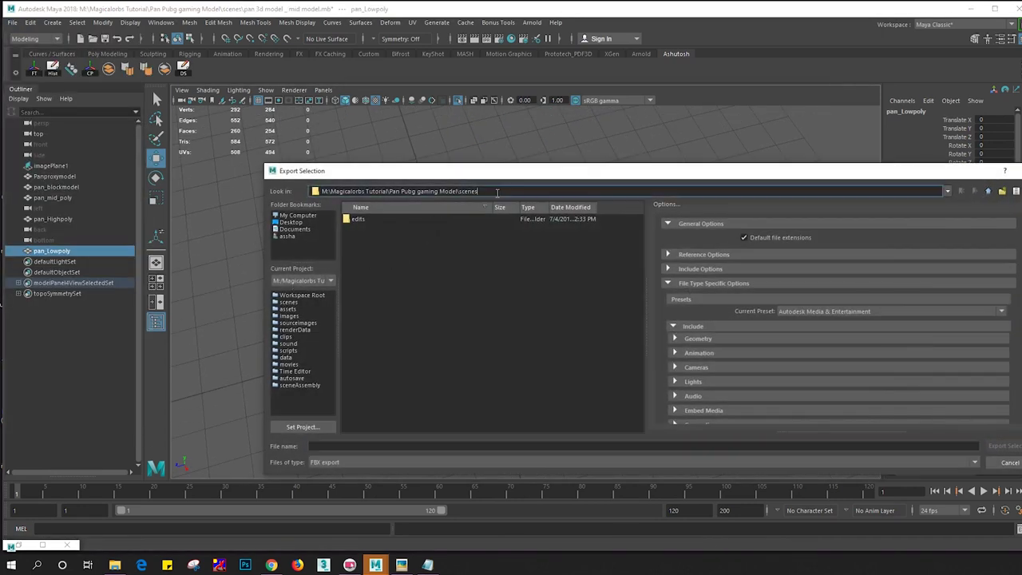
pyautogui.click(345, 447)
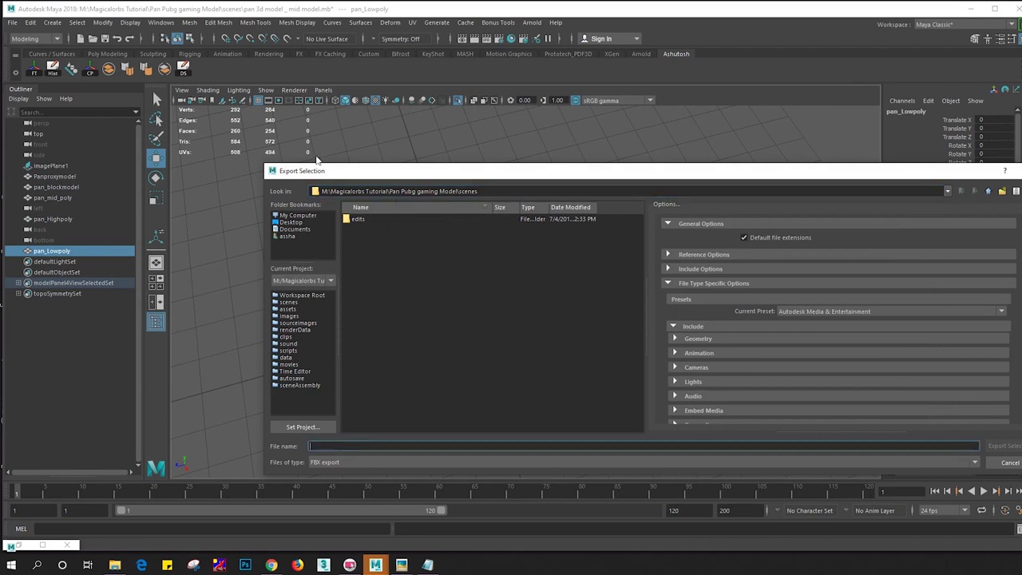
pyautogui.write('pan for texture')
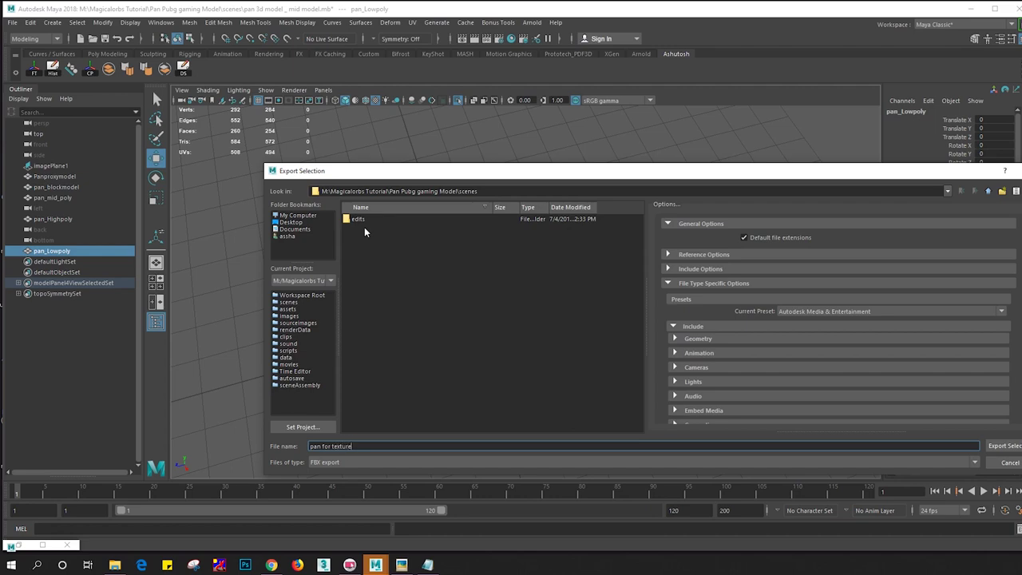
pyautogui.press('Return')
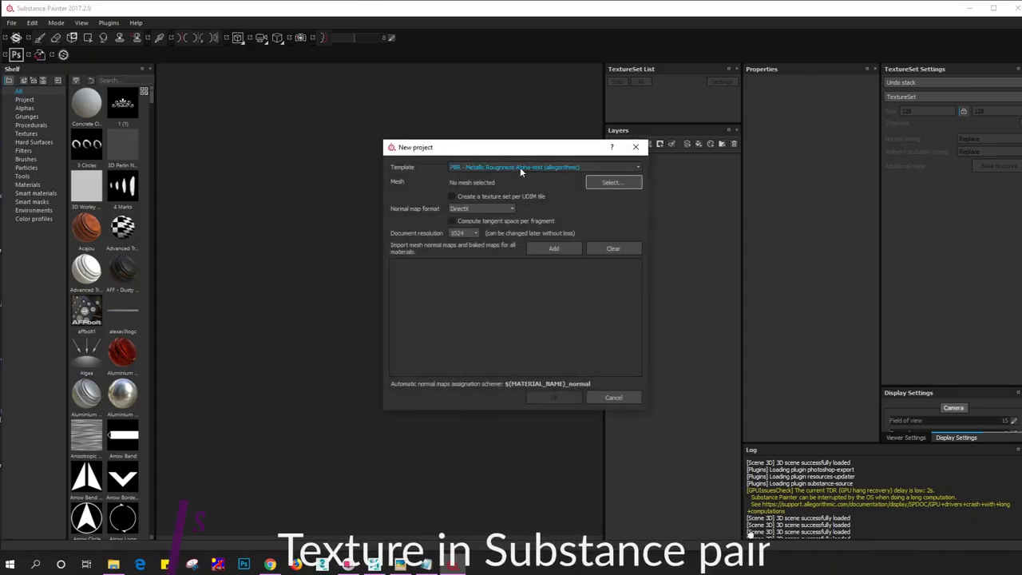
# Use the PBR Metallic Roughness Alpha-test template at 2048 with the pan for texture.fbx mesh
pyautogui.click(520, 167)
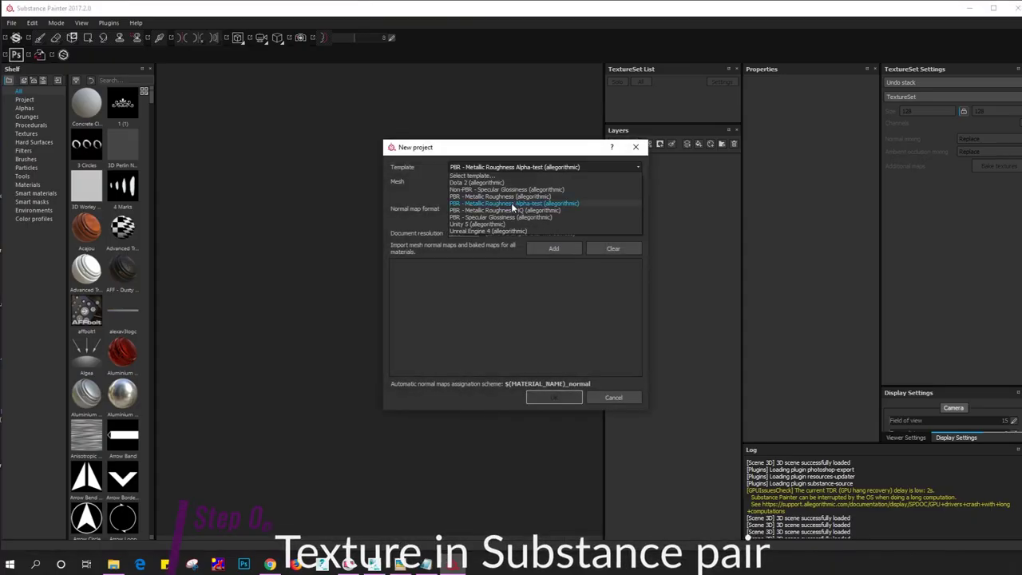
pyautogui.click(513, 204)
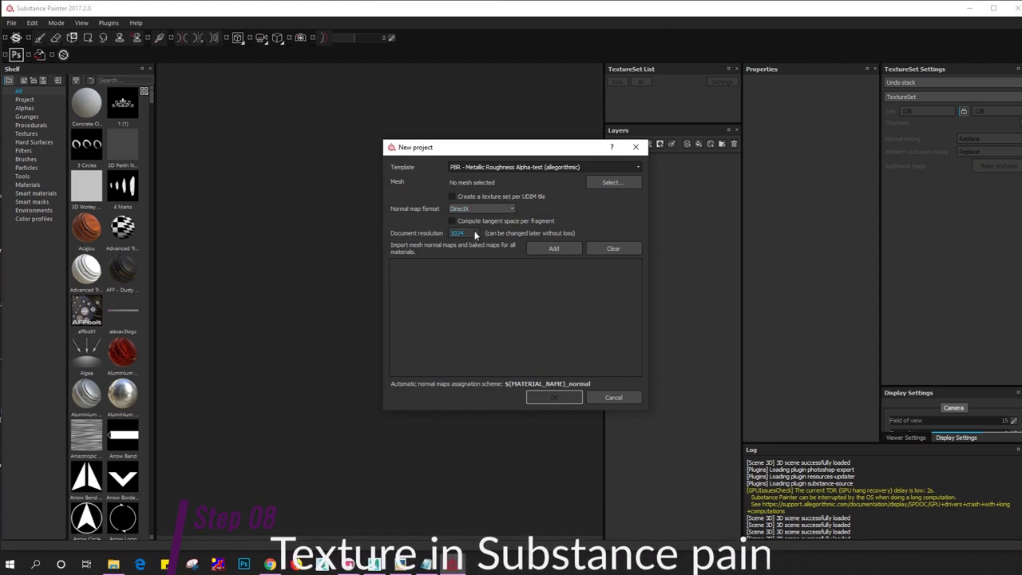
pyautogui.click(475, 234)
pyautogui.click(464, 266)
pyautogui.click(600, 184)
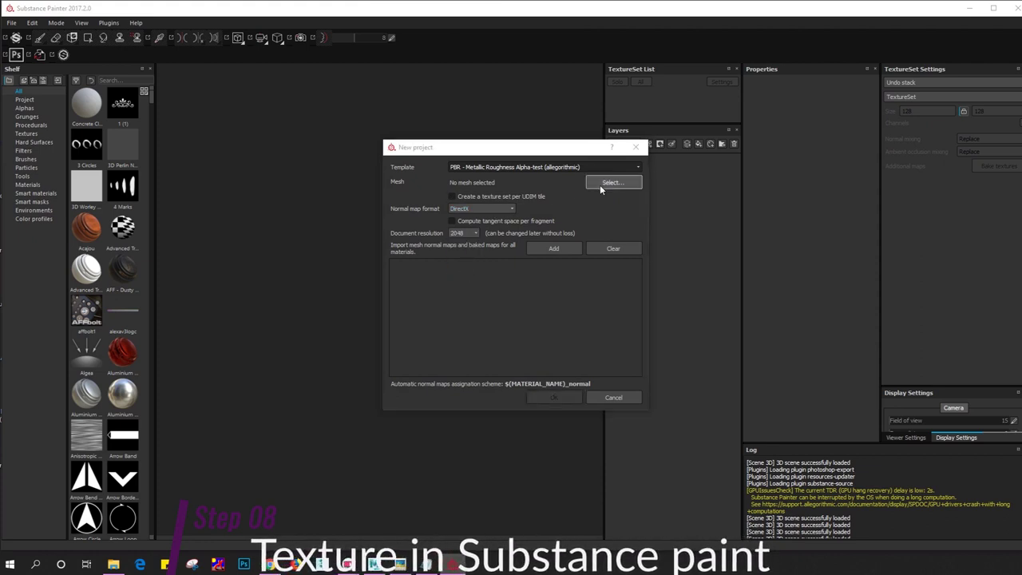
pyautogui.click(664, 183)
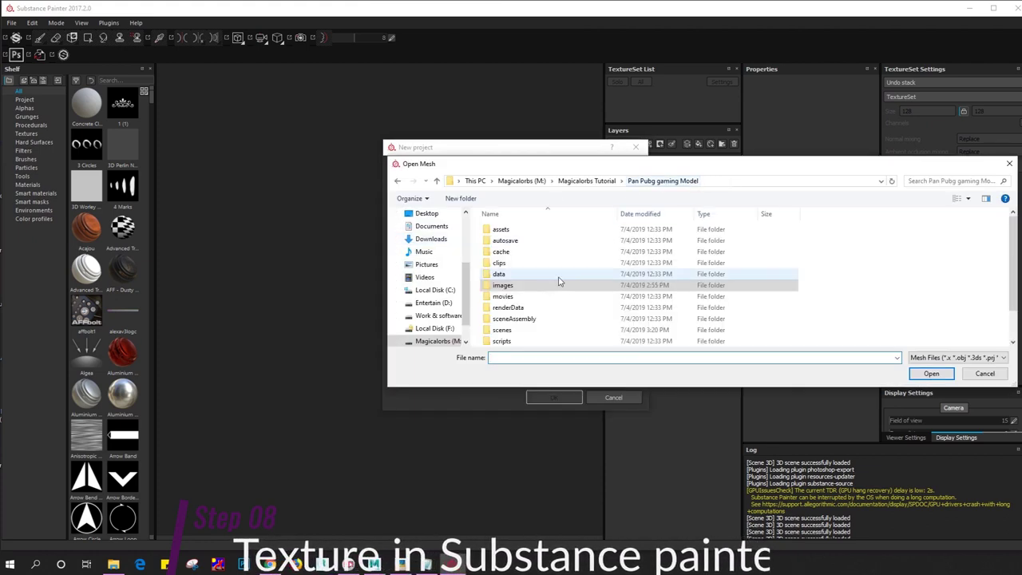
pyautogui.doubleClick(520, 320)
pyautogui.click(516, 244)
pyautogui.doubleClick(516, 248)
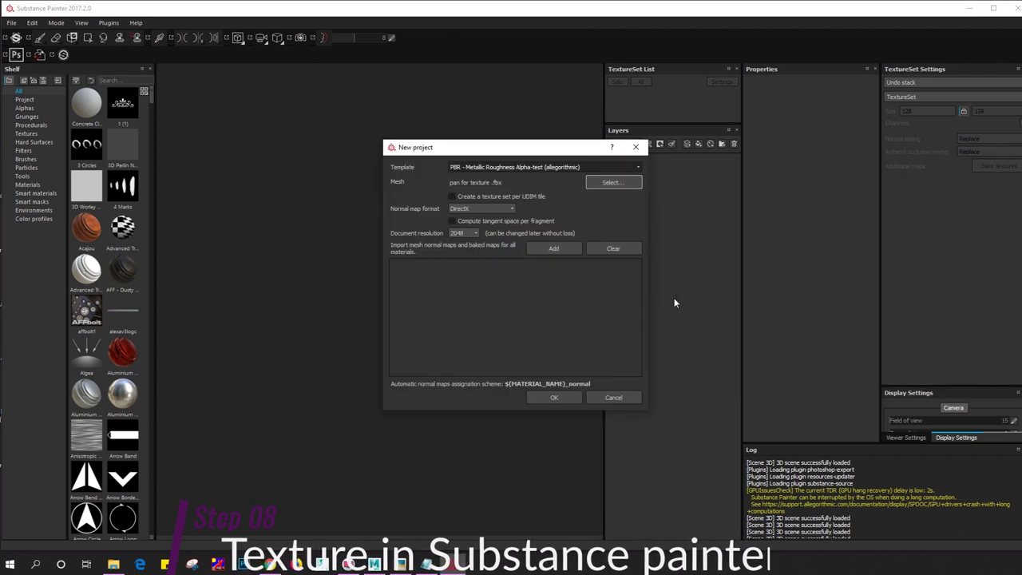
# Add sampledNormals.tga from the images folder and create the project
pyautogui.click(551, 246)
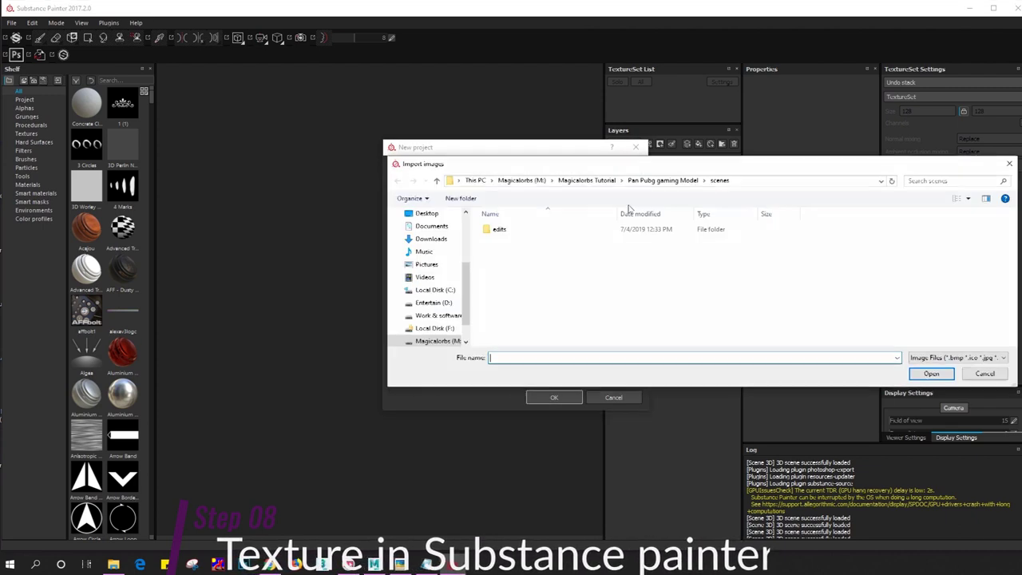
pyautogui.click(665, 181)
pyautogui.doubleClick(503, 286)
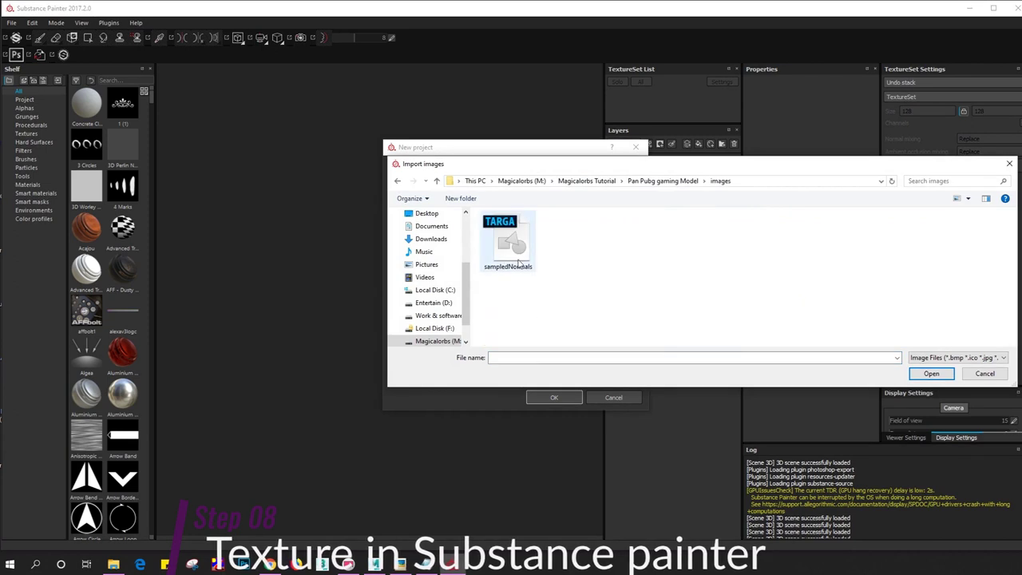
pyautogui.click(507, 229)
pyautogui.click(931, 373)
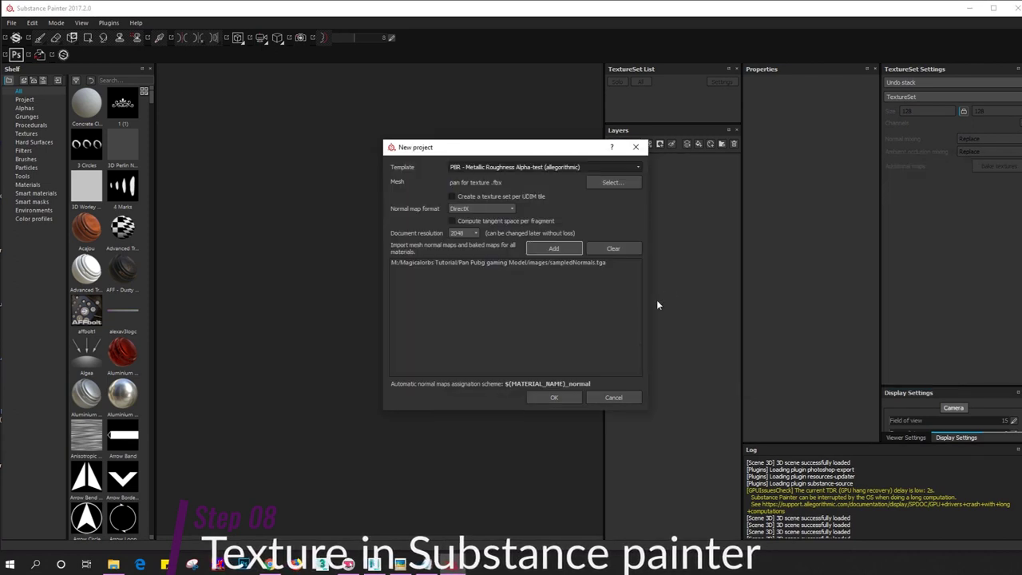
pyautogui.click(555, 398)
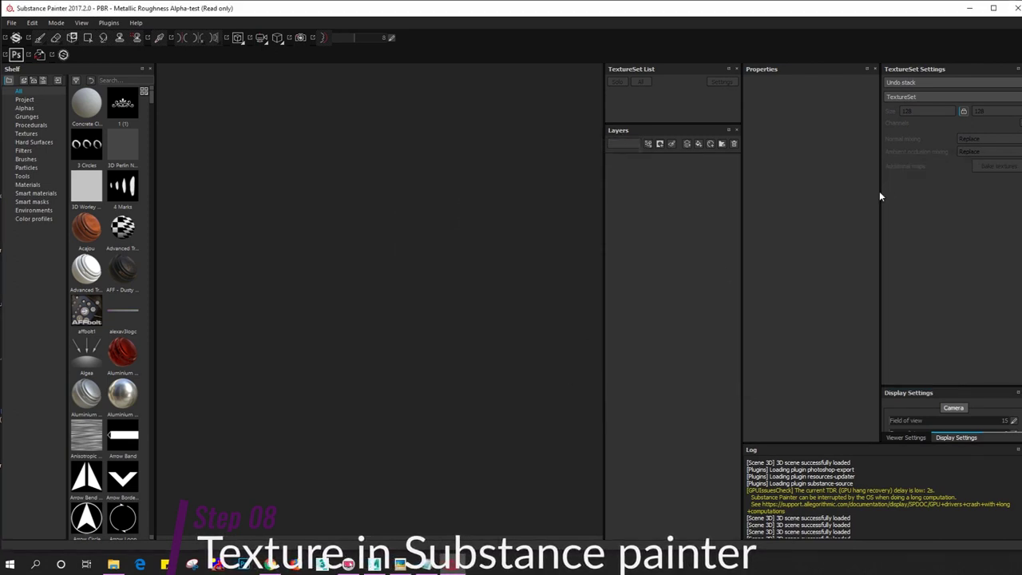
pyautogui.click(943, 284)
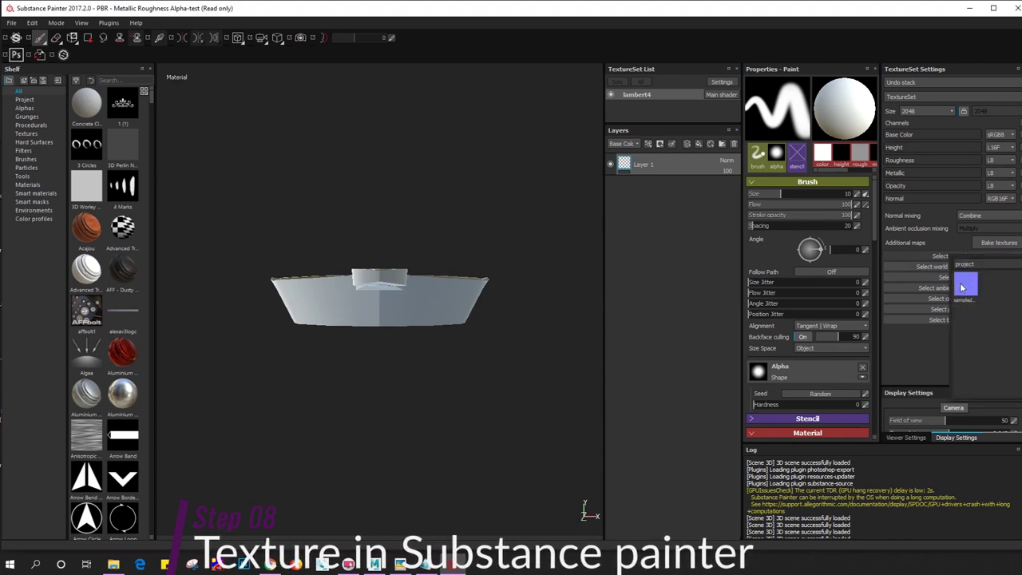
pyautogui.click(963, 286)
pyautogui.keyDown('alt'); pyautogui.moveTo(432, 288); pyautogui.dragTo(445, 330); pyautogui.keyUp('alt')
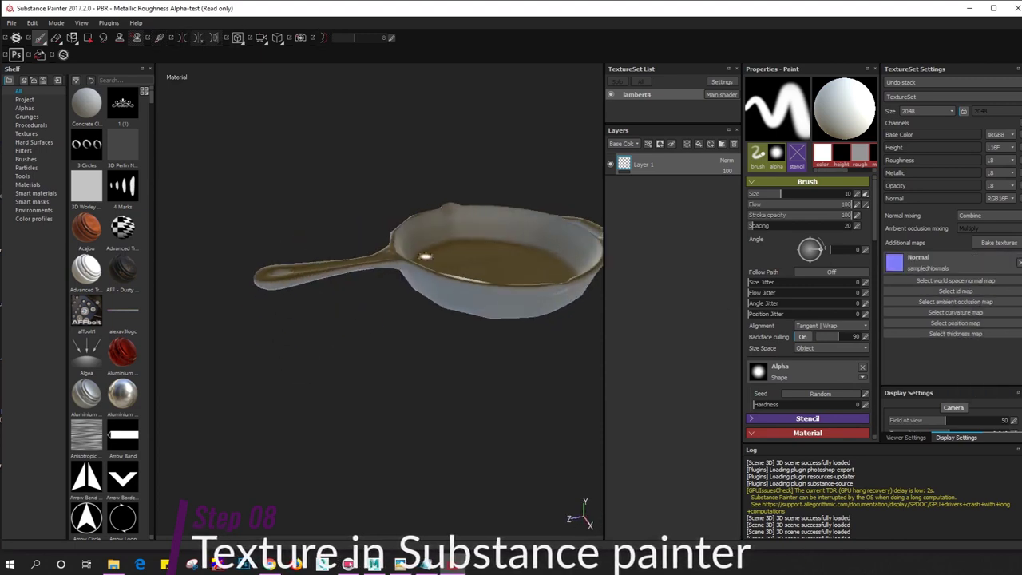
pyautogui.moveTo(425, 256)
pyautogui.keyDown('alt'); pyautogui.mouseDown()
pyautogui.moveTo(458, 305)
pyautogui.moveTo(424, 186)
pyautogui.moveTo(485, 153)
pyautogui.moveTo(468, 282)
pyautogui.moveTo(390, 356)
pyautogui.moveTo(429, 274)
pyautogui.moveTo(432, 344)
pyautogui.mouseUp(); pyautogui.keyUp('alt')
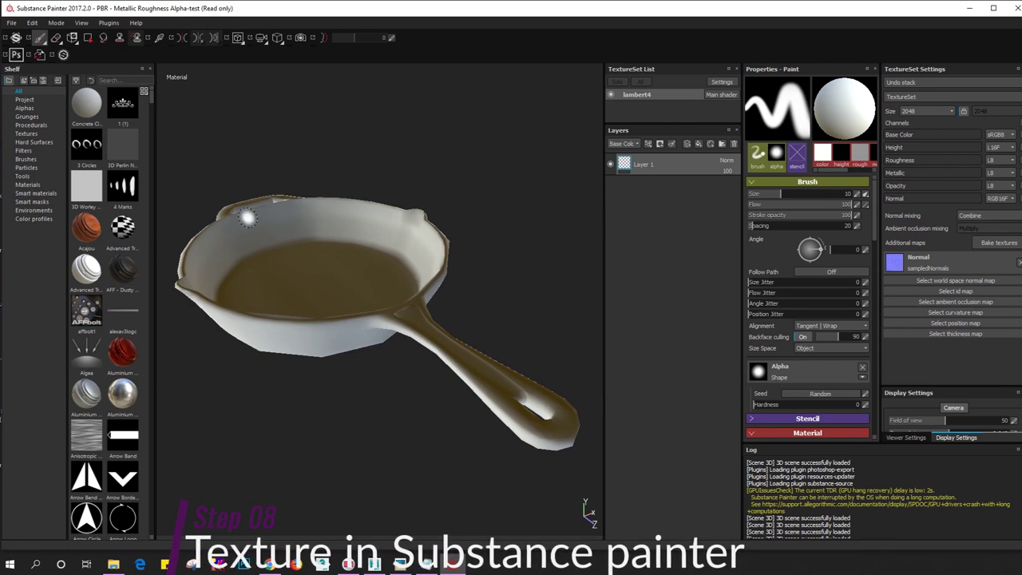
pyautogui.keyDown('alt'); pyautogui.moveTo(248, 218); pyautogui.dragTo(502, 169); pyautogui.keyUp('alt')
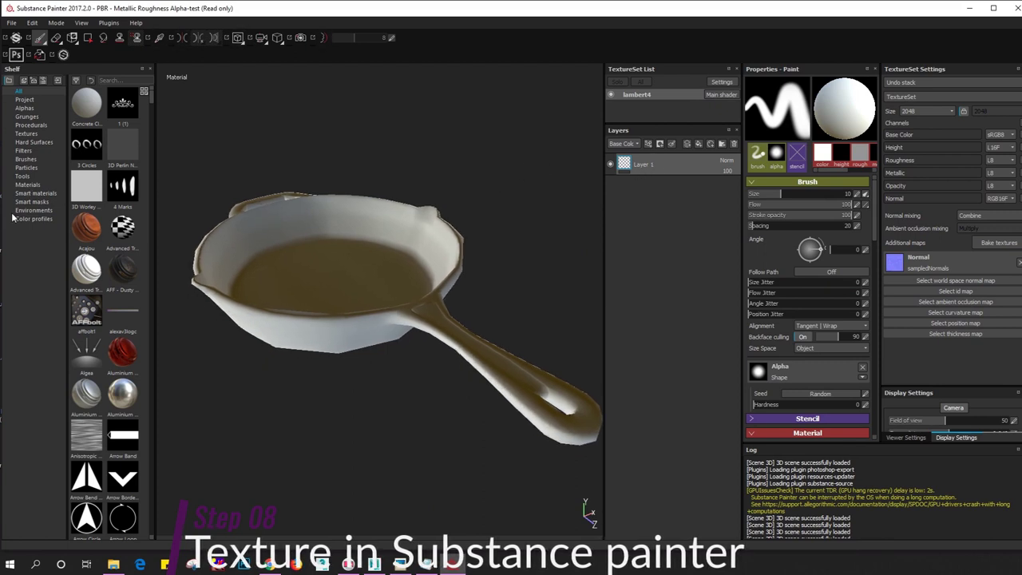
pyautogui.moveTo(476, 247)
pyautogui.keyDown('alt'); pyautogui.mouseDown()
pyautogui.moveTo(406, 248)
pyautogui.moveTo(418, 178)
pyautogui.moveTo(465, 135)
pyautogui.moveTo(477, 139)
pyautogui.moveTo(477, 105)
pyautogui.moveTo(427, 200)
pyautogui.moveTo(365, 242)
pyautogui.mouseUp(); pyautogui.keyUp('alt')
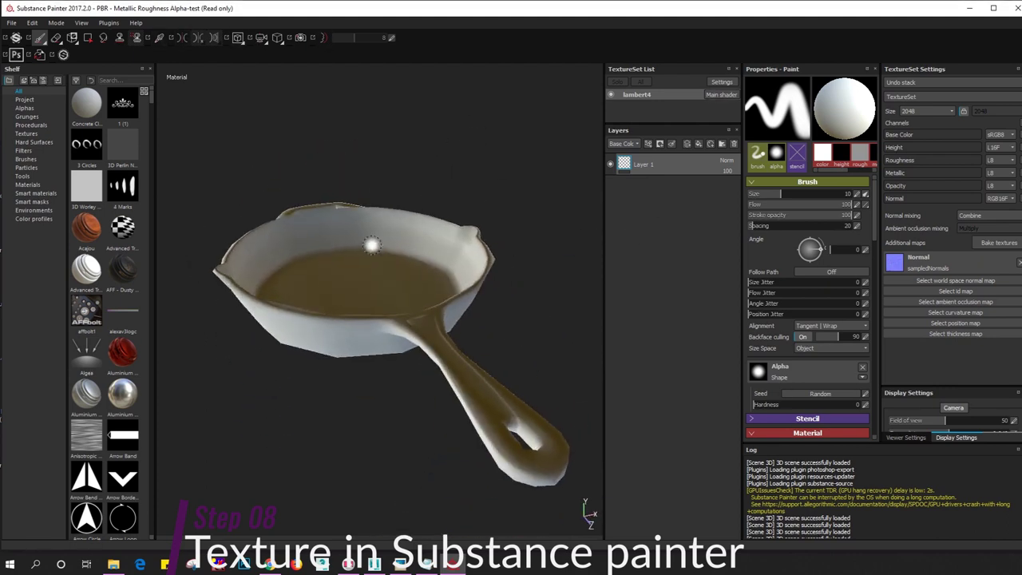
# Apply the Steel Rust and Wear material to the pan and orbit to inspect it
pyautogui.click(30, 186)
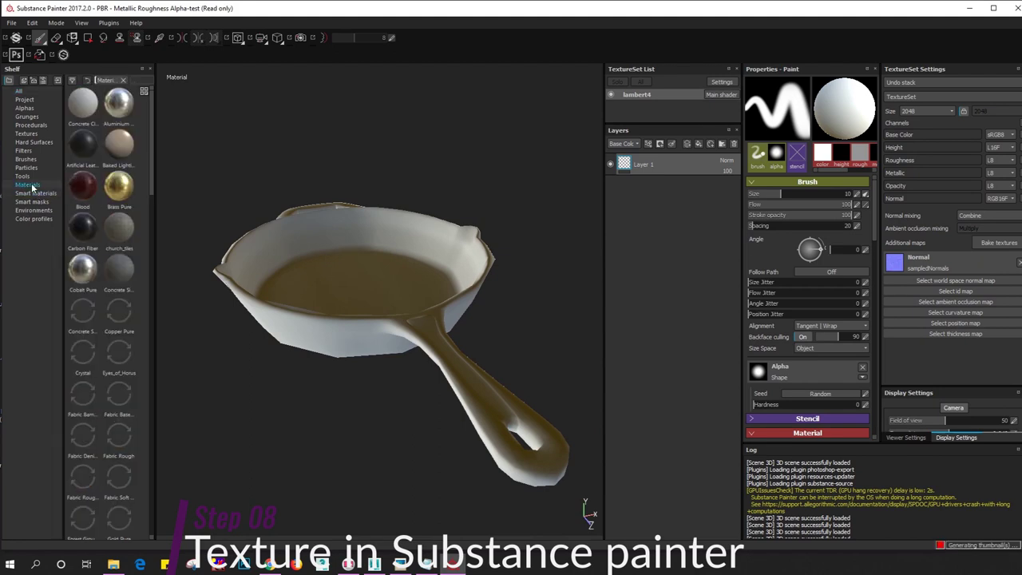
pyautogui.scroll(-5, 88, 284)
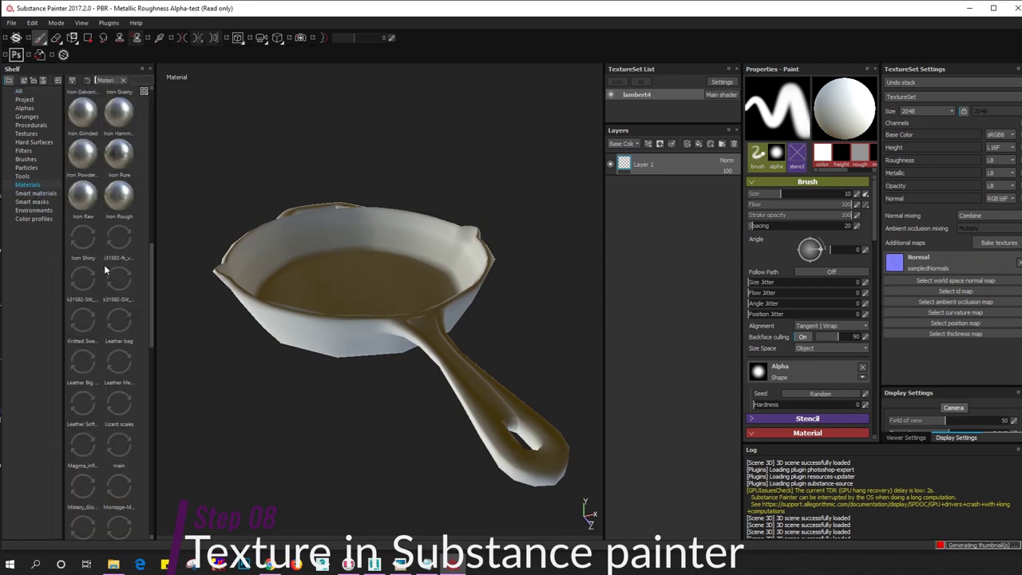
pyautogui.scroll(-5, 102, 273)
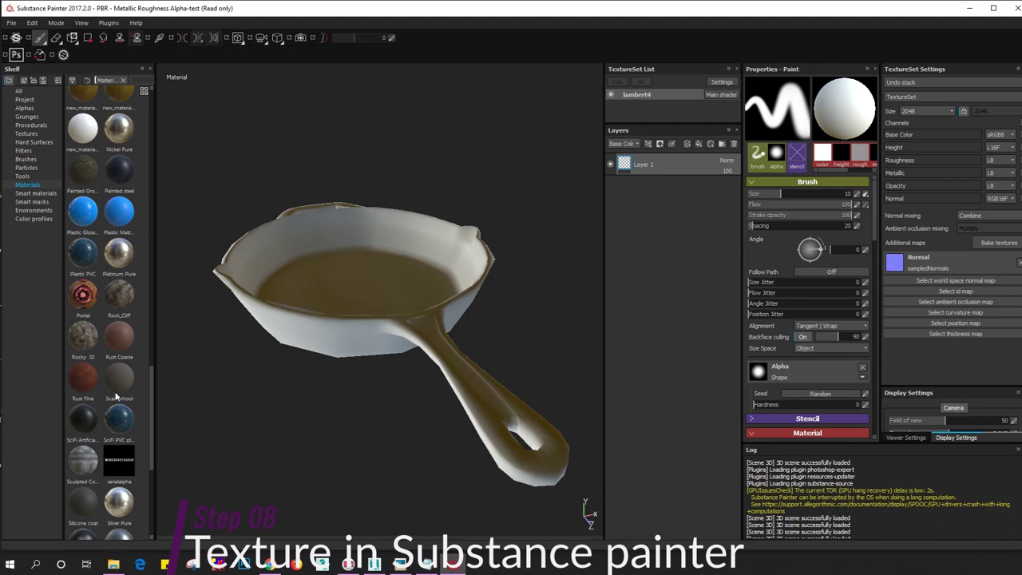
pyautogui.scroll(-5, 115, 397)
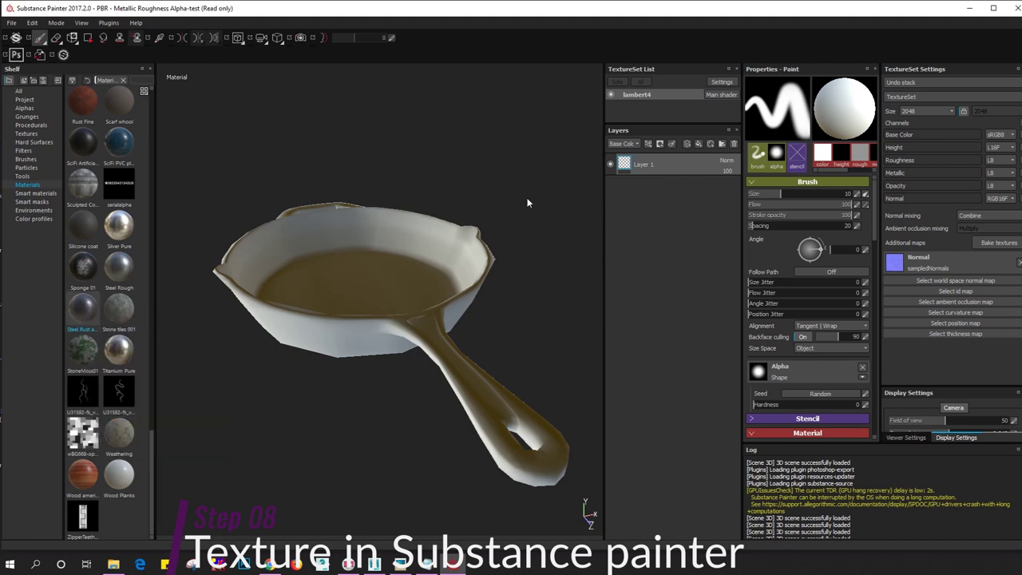
pyautogui.moveTo(80, 316); pyautogui.dragTo(627, 172)
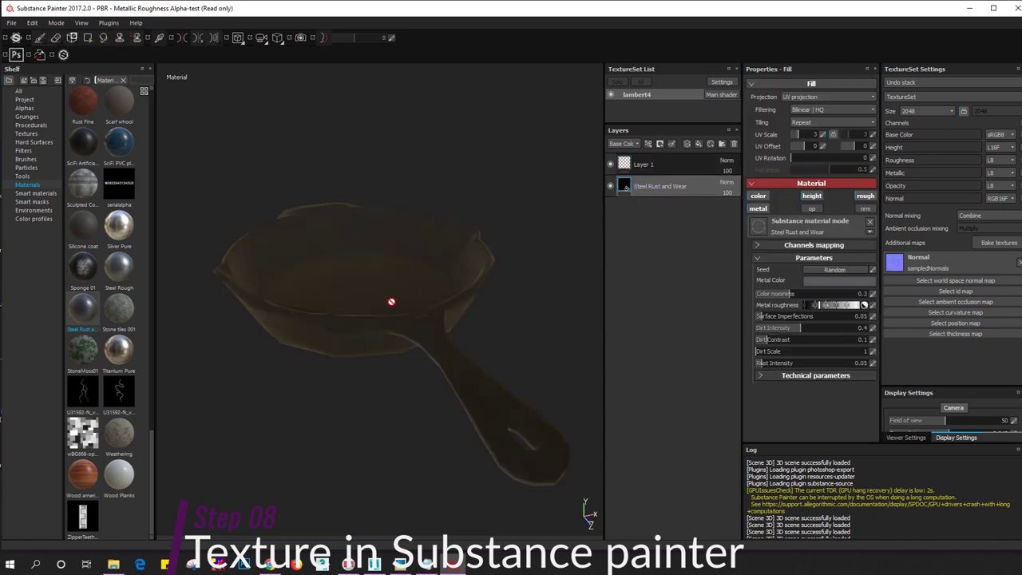
pyautogui.moveTo(396, 302)
pyautogui.keyDown('alt'); pyautogui.mouseDown()
pyautogui.moveTo(379, 408)
pyautogui.moveTo(338, 381)
pyautogui.moveTo(370, 349)
pyautogui.mouseUp(); pyautogui.keyUp('alt')
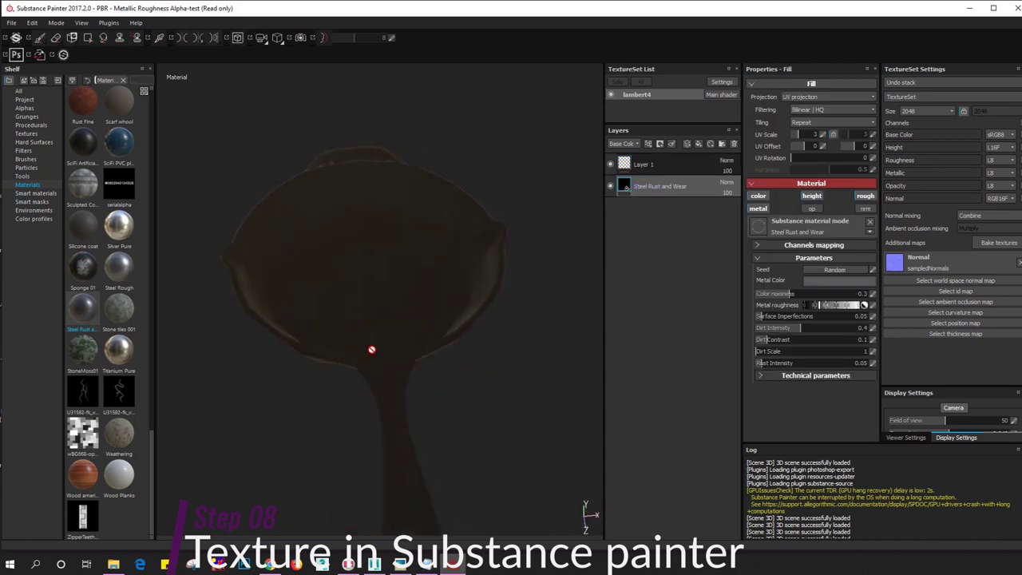
pyautogui.scroll(3, 377, 296)
pyautogui.keyDown('alt'); pyautogui.moveTo(378, 296); pyautogui.dragTo(365, 389, button='right'); pyautogui.keyUp('alt')
pyautogui.moveTo(365, 388)
pyautogui.keyDown('alt'); pyautogui.mouseDown()
pyautogui.moveTo(280, 360)
pyautogui.moveTo(344, 392)
pyautogui.mouseUp(); pyautogui.keyUp('alt')
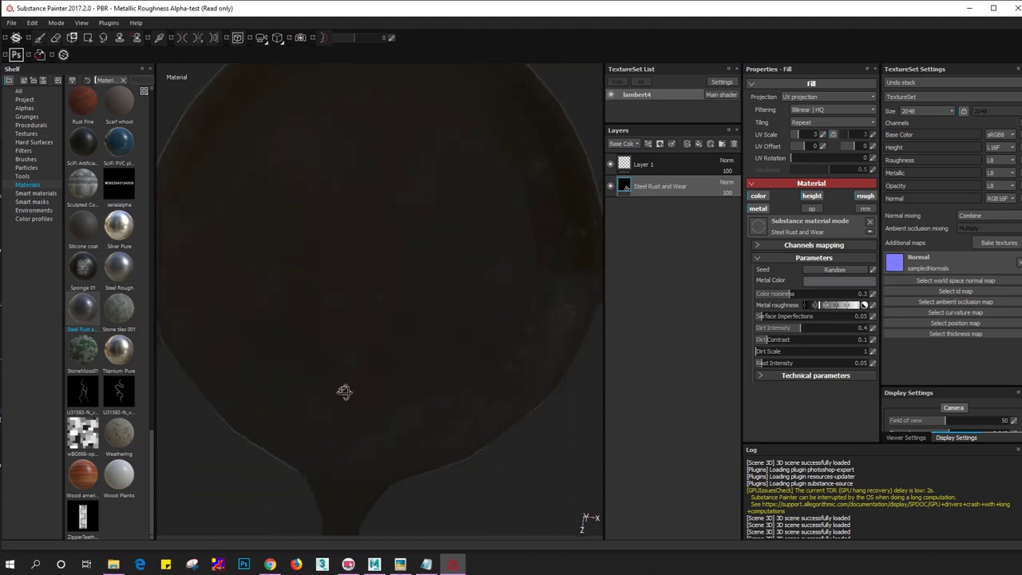
pyautogui.moveTo(344, 392)
pyautogui.keyDown('alt'); pyautogui.mouseDown(button='right')
pyautogui.moveTo(361, 343)
pyautogui.moveTo(349, 327)
pyautogui.mouseUp(button='right'); pyautogui.keyUp('alt')
pyautogui.moveTo(349, 327)
pyautogui.keyDown('alt'); pyautogui.mouseDown()
pyautogui.moveTo(406, 205)
pyautogui.moveTo(454, 162)
pyautogui.moveTo(361, 370)
pyautogui.mouseUp(); pyautogui.keyUp('alt')
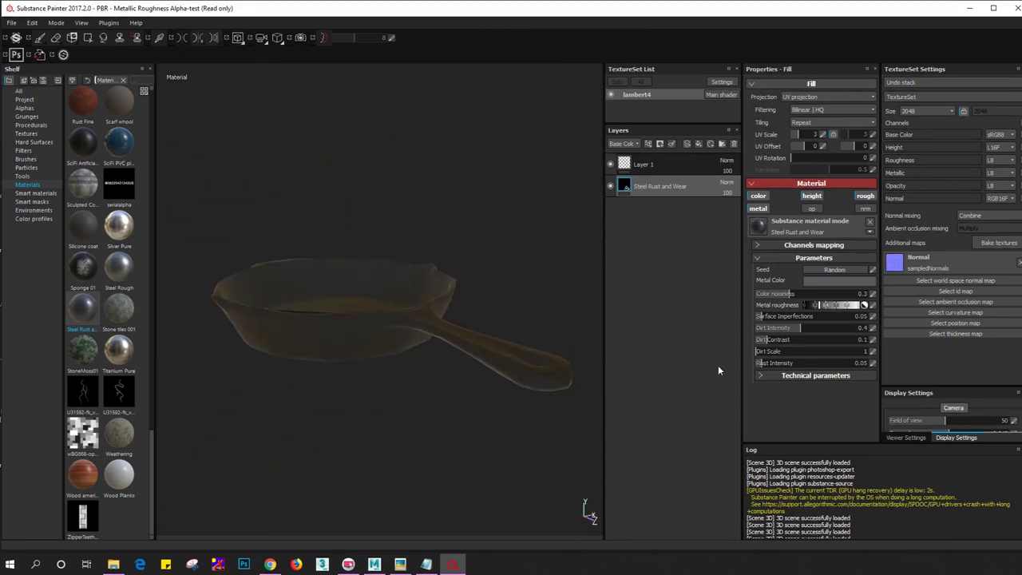
pyautogui.keyDown('alt'); pyautogui.moveTo(487, 364); pyautogui.dragTo(470, 374); pyautogui.keyUp('alt')
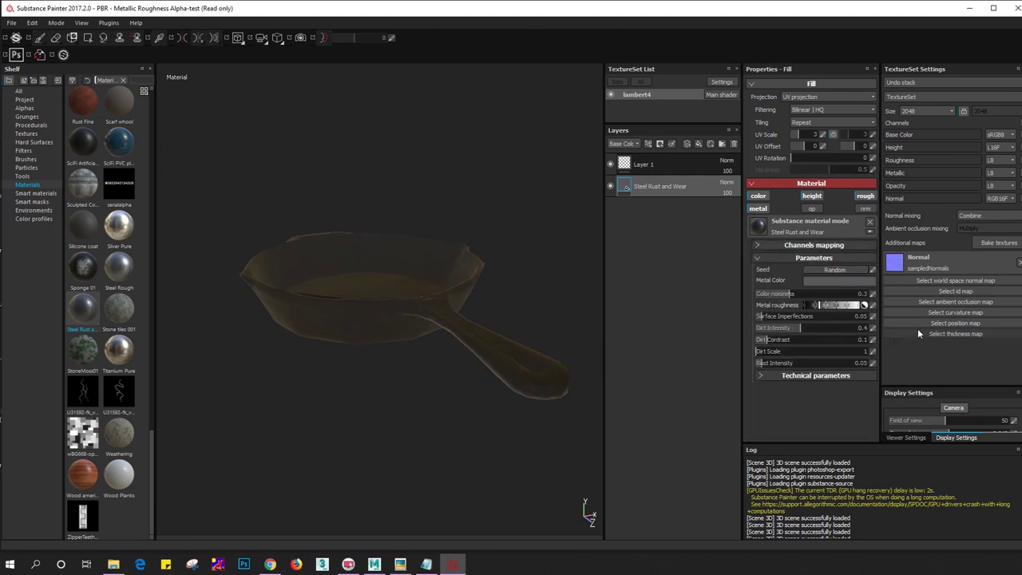
# Expand the material's Technical parameters and Channels mapping sections
pyautogui.click(791, 376)
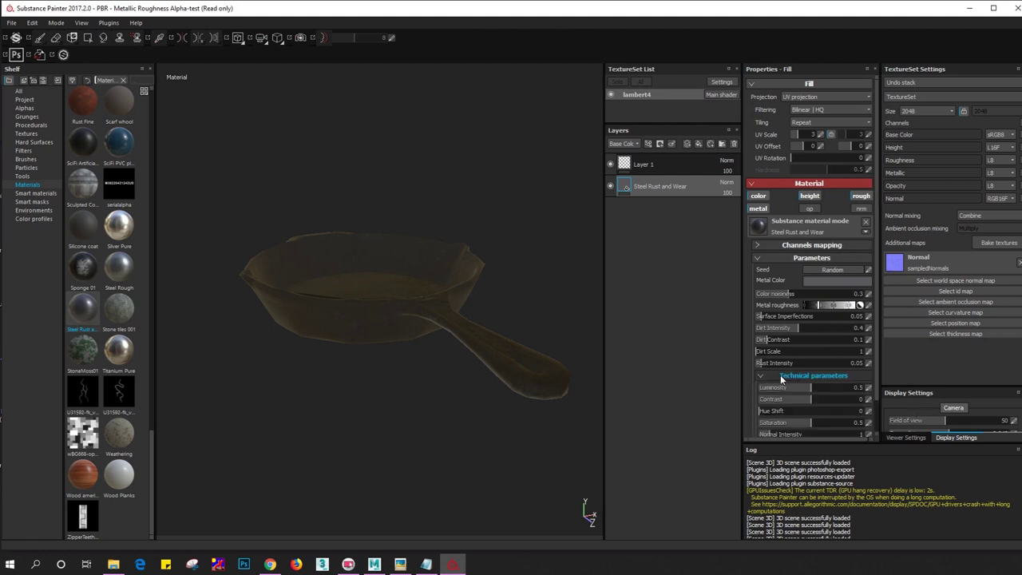
pyautogui.scroll(-1, 780, 375)
pyautogui.scroll(1, 786, 268)
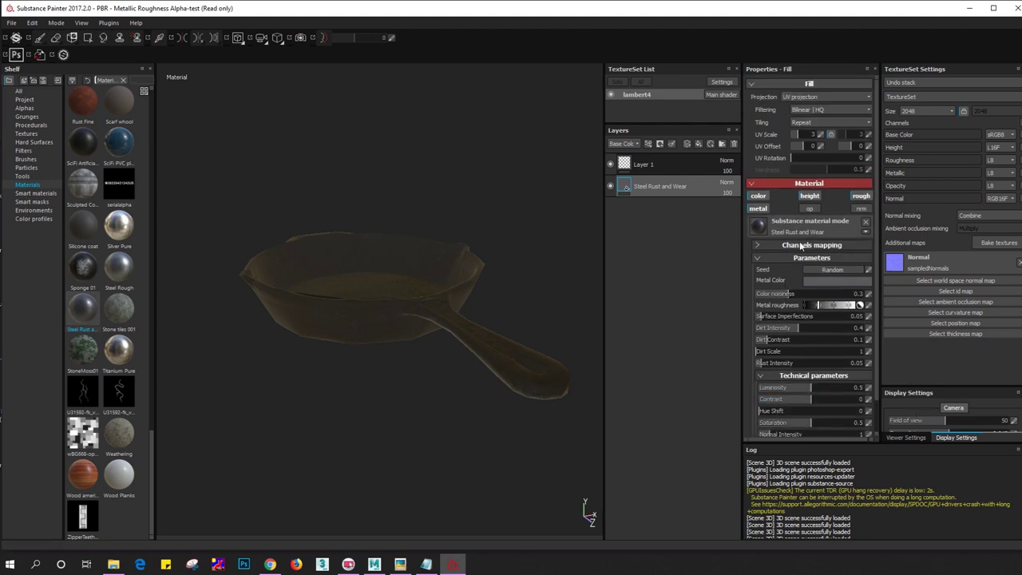
pyautogui.click(806, 243)
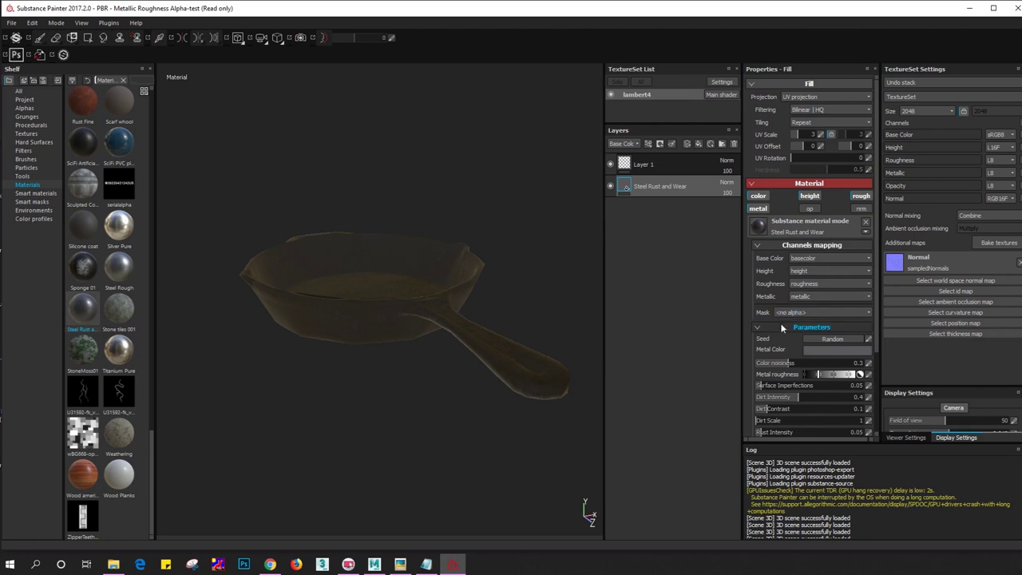
# Start saving the project and copy the Pan Pubg gaming Model scenes folder path from File Explorer
pyautogui.hotkey('ctrl', 's')
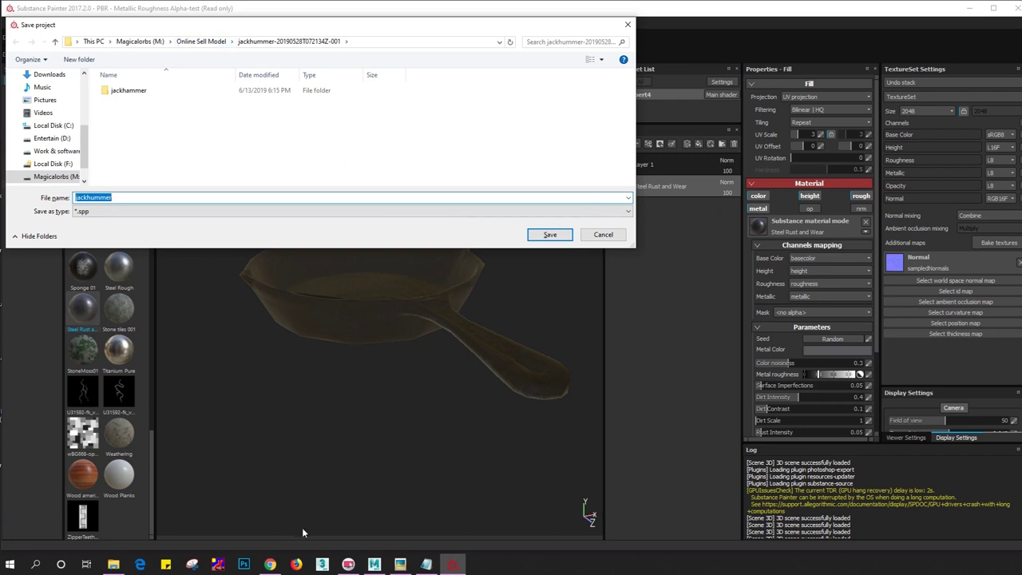
pyautogui.click(114, 564)
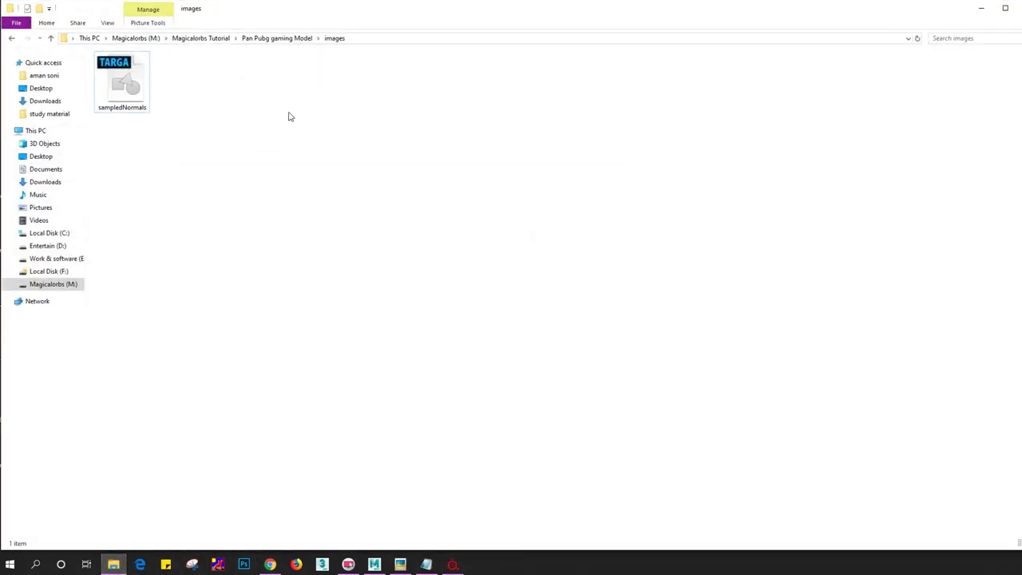
pyautogui.click(274, 38)
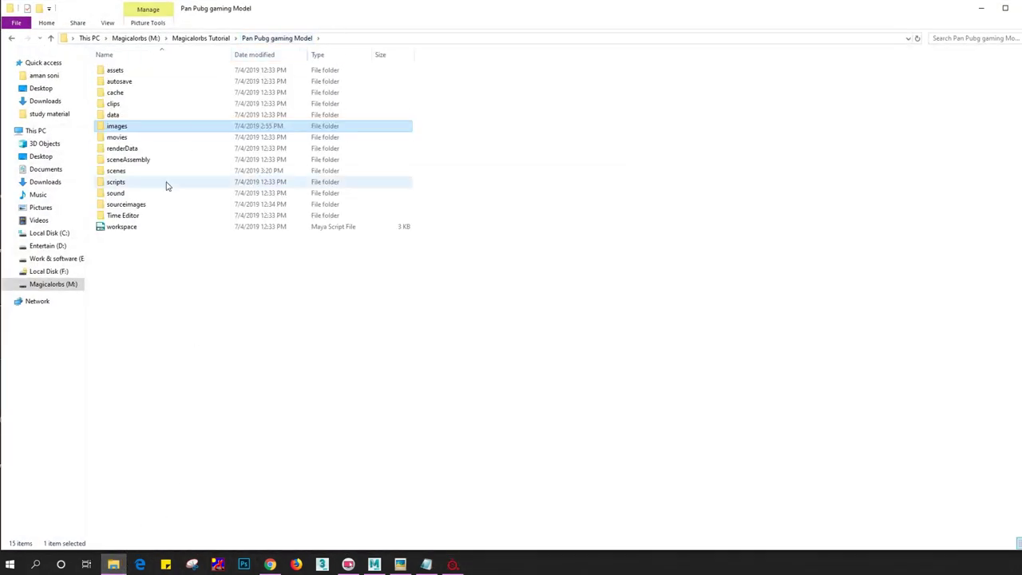
pyautogui.doubleClick(117, 172)
pyautogui.click(400, 39)
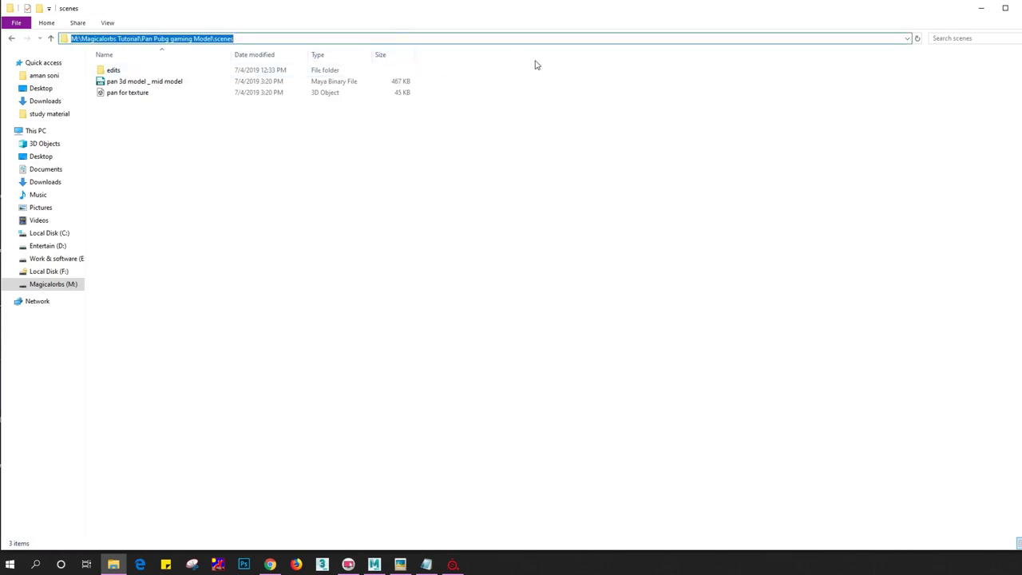
pyautogui.click(981, 8)
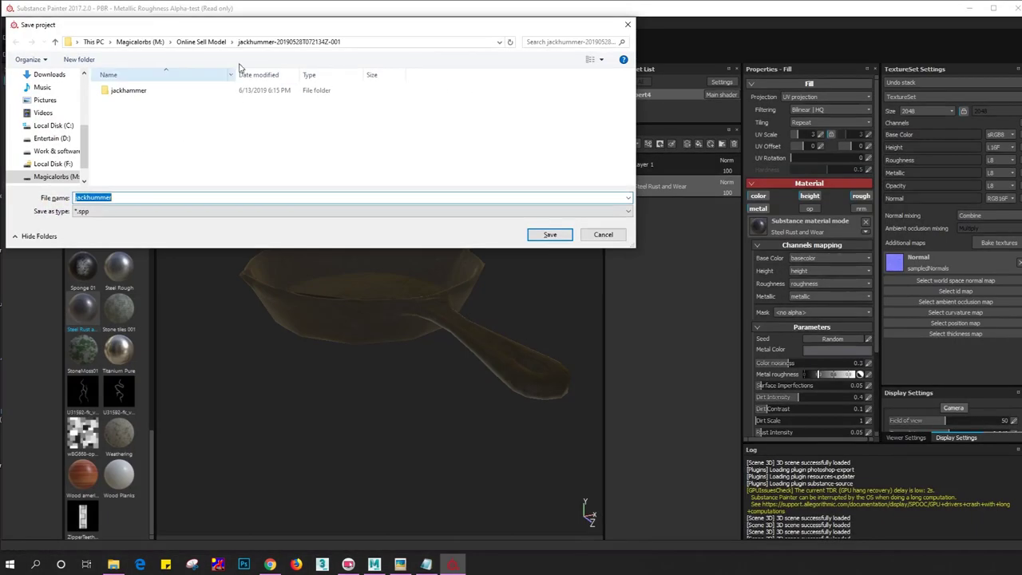
# Paste the scenes folder path as the location and save the project as 'pan texture'
pyautogui.click(368, 43)
pyautogui.write('M:\\Magicalorbs Tutorial\\Pan Pubg gaming Model\\scenes')
pyautogui.press('Return')
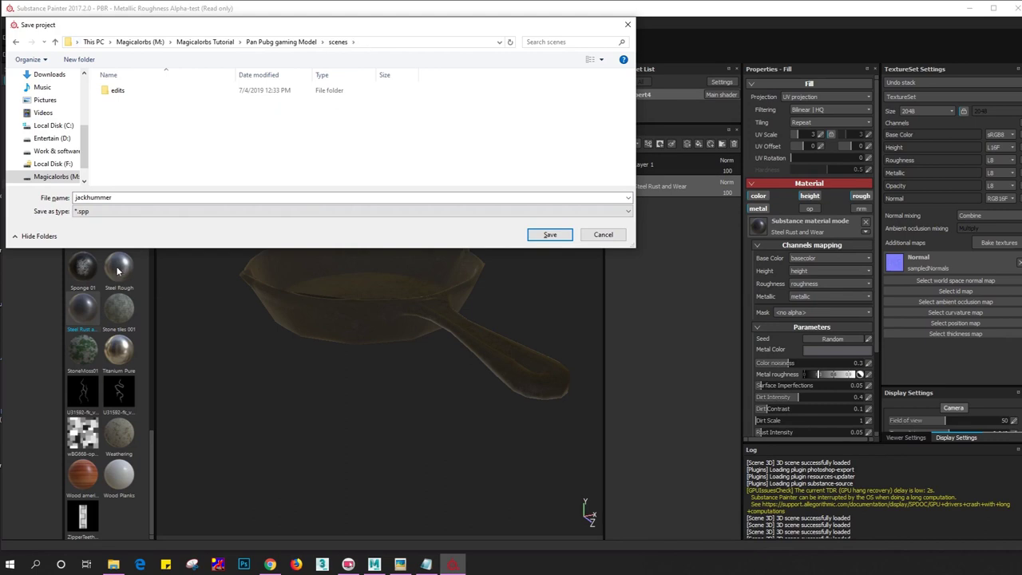
pyautogui.doubleClick(132, 196)
pyautogui.write('pan ')
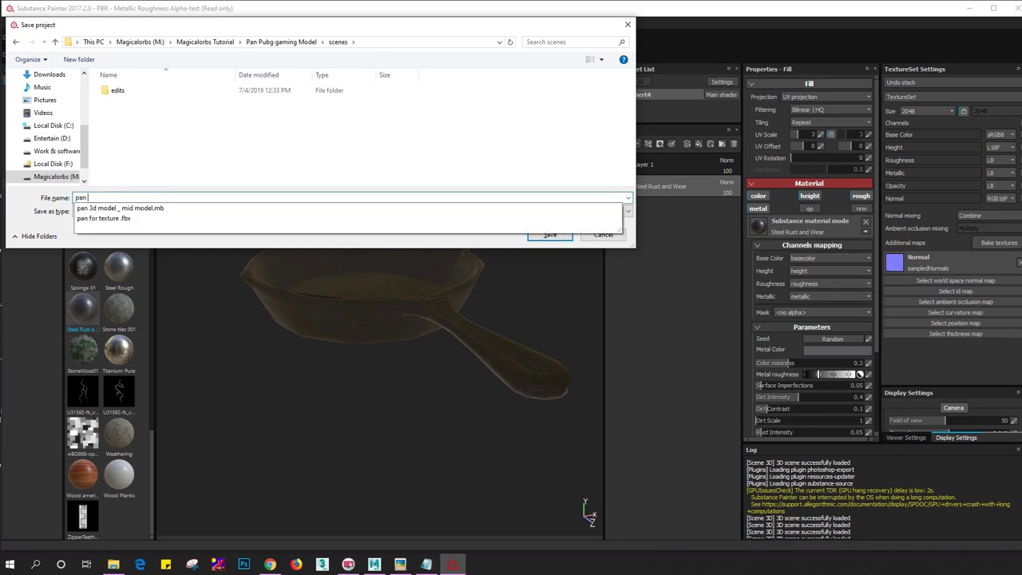
pyautogui.write('textur')
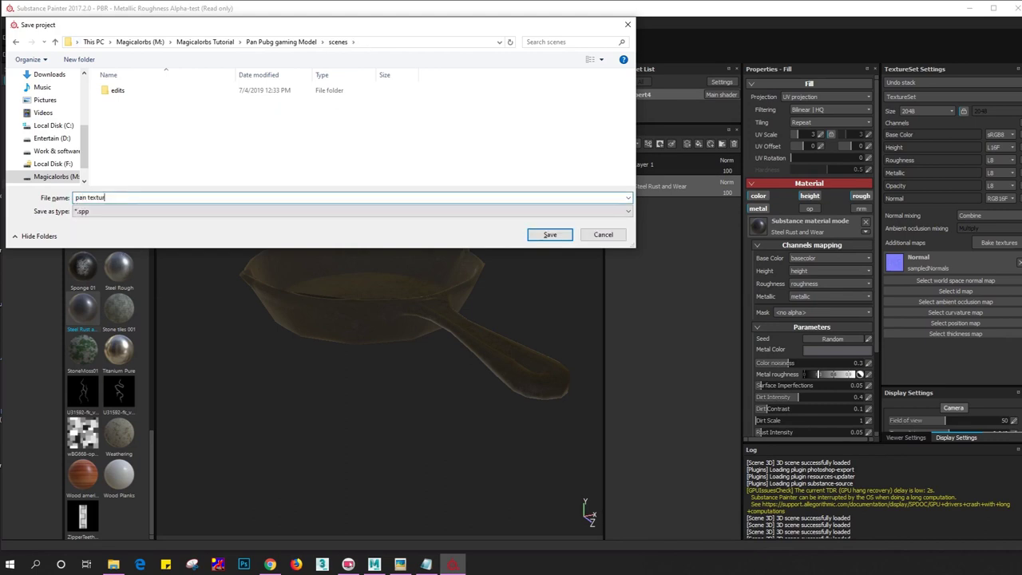
pyautogui.write('e')
pyautogui.press('Return')
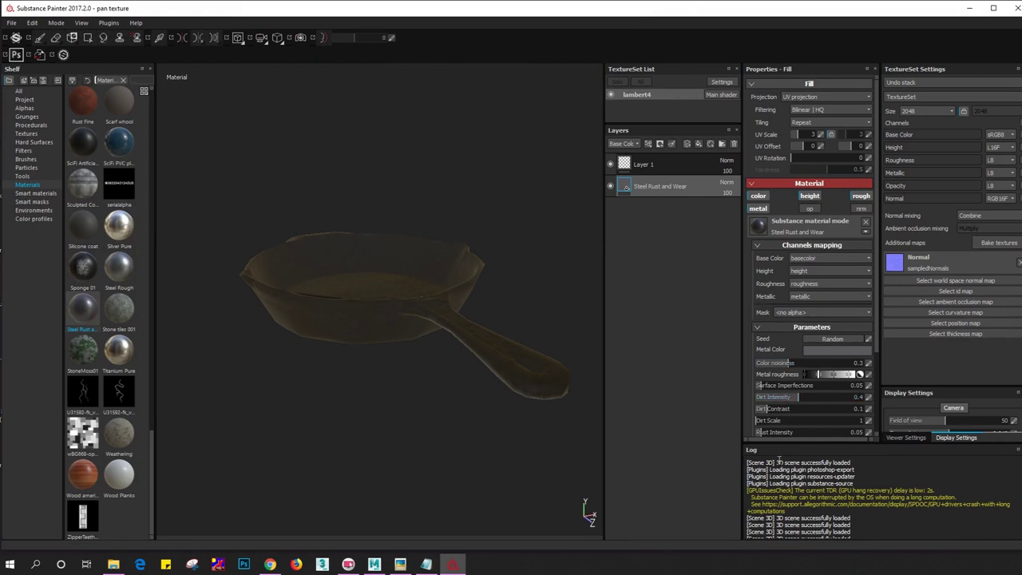
# Enlarge Viewer Settings and set the environment map to corsica_beach after trying bonifacio_street
pyautogui.scroll(5, 808, 491)
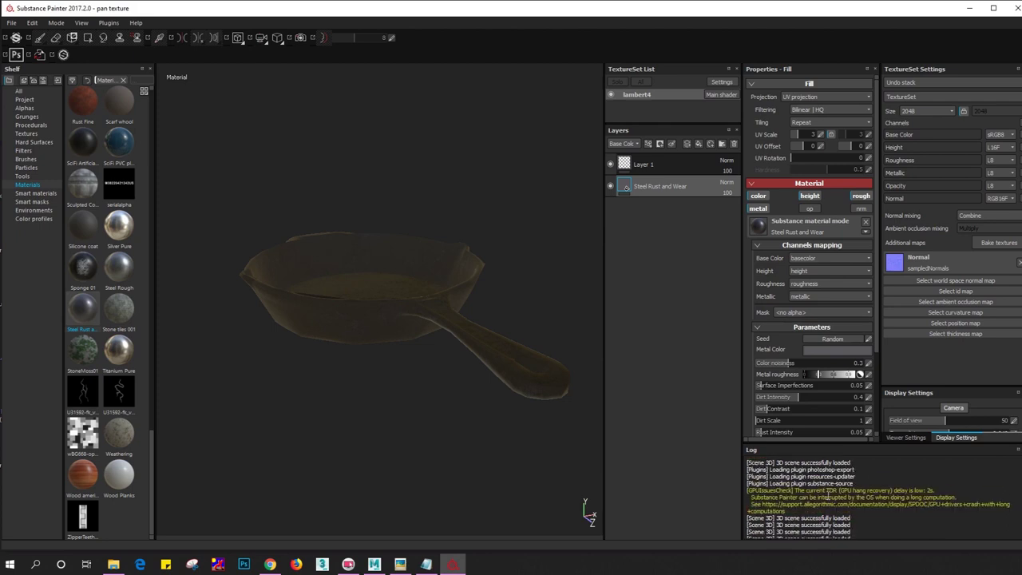
pyautogui.click(907, 440)
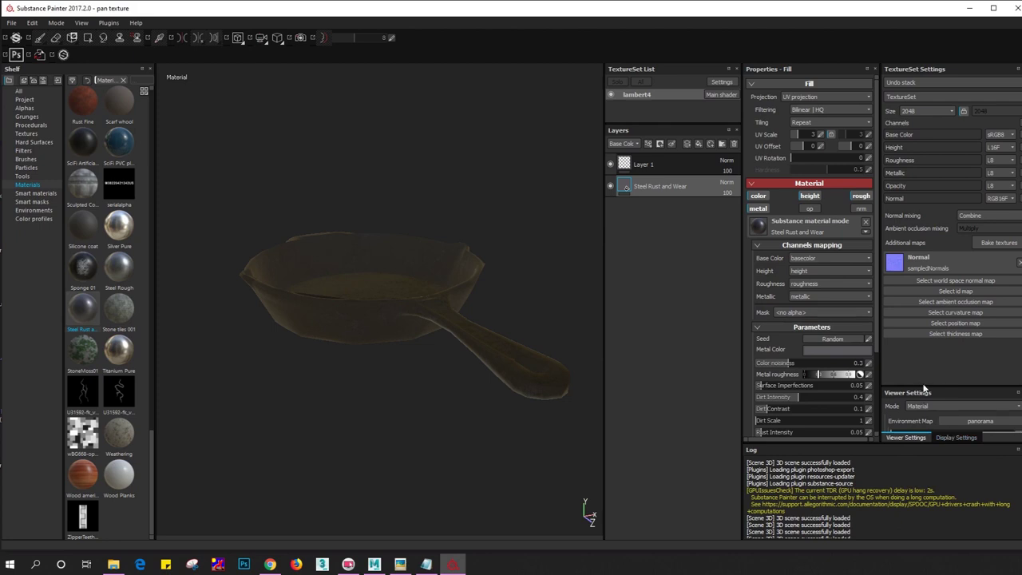
pyautogui.moveTo(924, 389); pyautogui.dragTo(929, 323)
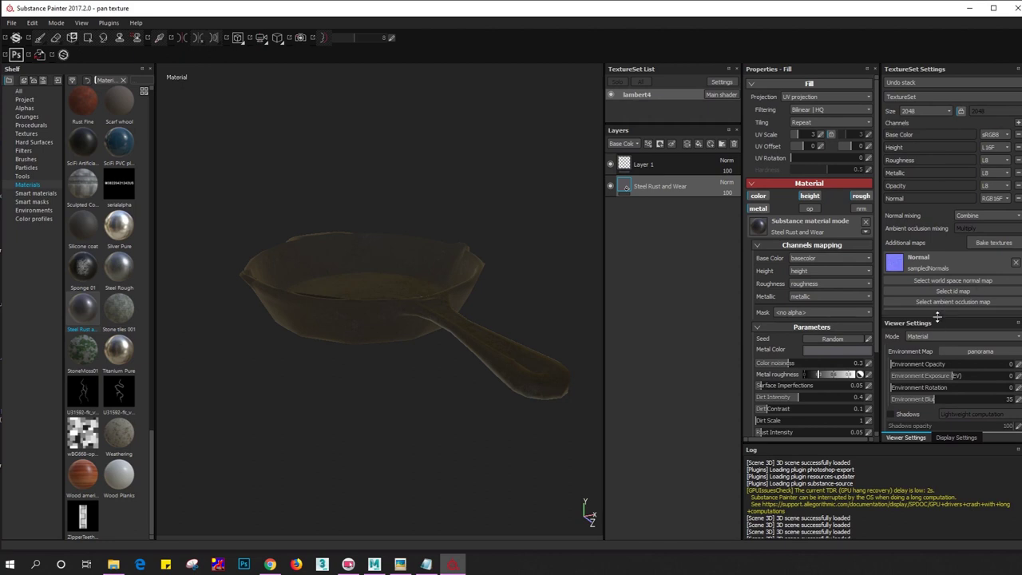
pyautogui.moveTo(937, 317); pyautogui.dragTo(939, 144)
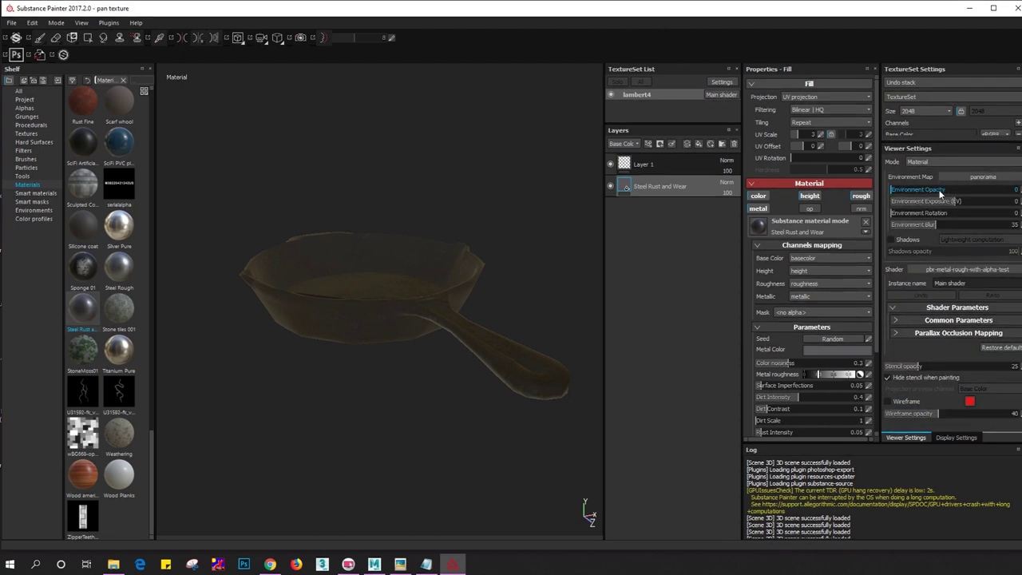
pyautogui.click(961, 177)
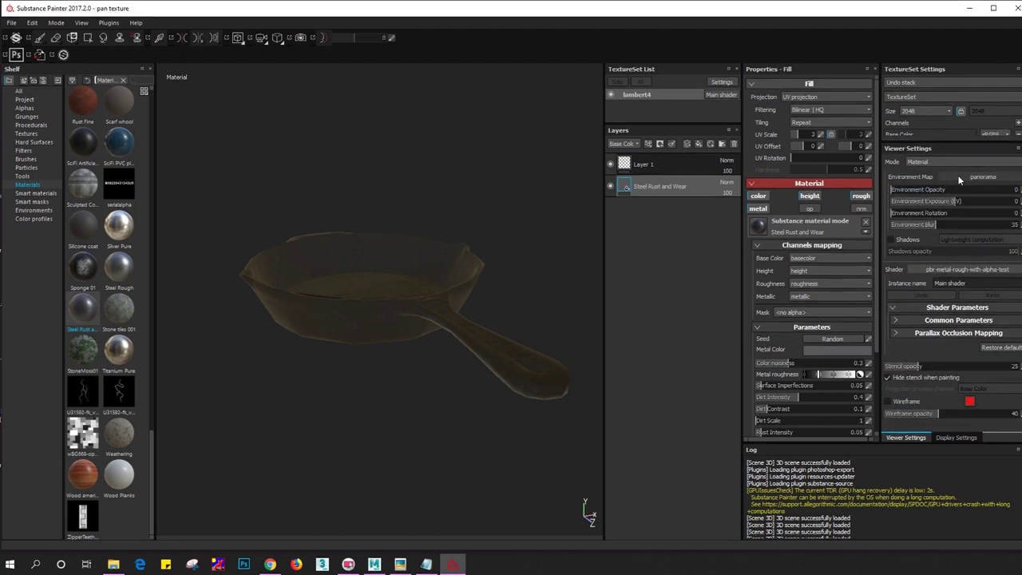
pyautogui.click(1002, 208)
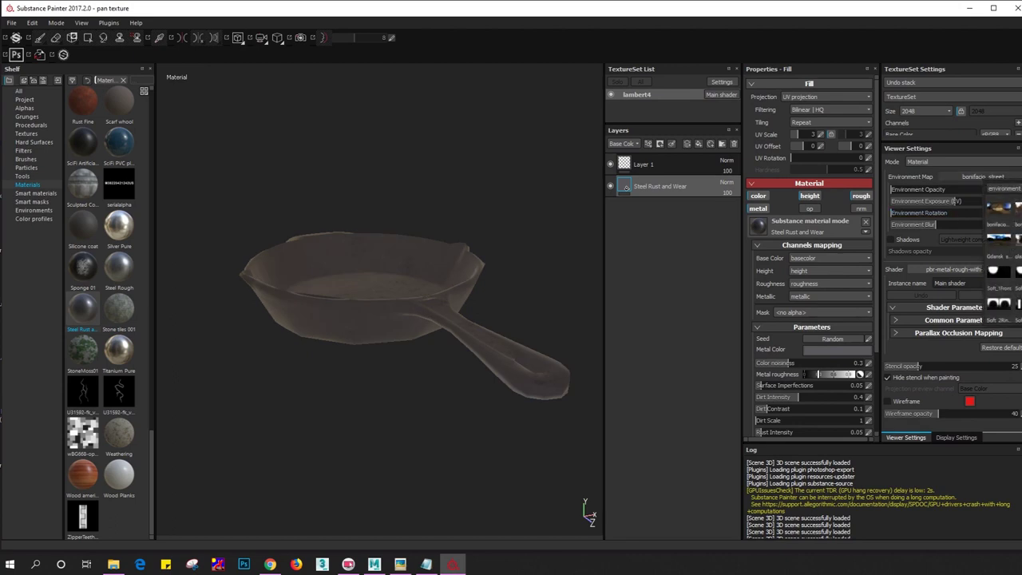
pyautogui.click(1000, 271)
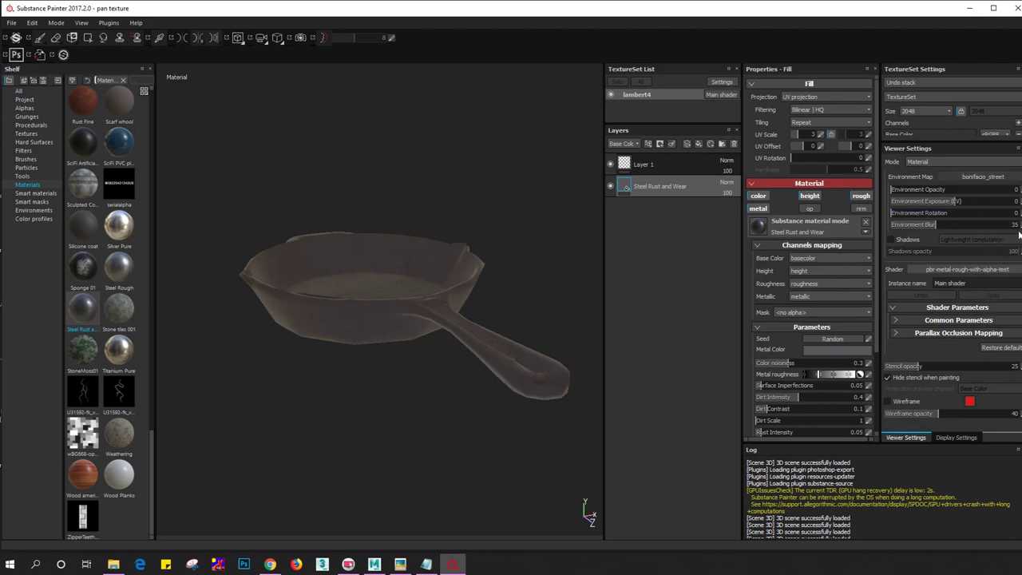
pyautogui.moveTo(343, 269)
pyautogui.keyDown('alt'); pyautogui.mouseDown()
pyautogui.moveTo(364, 318)
pyautogui.moveTo(381, 242)
pyautogui.moveTo(406, 279)
pyautogui.moveTo(383, 326)
pyautogui.moveTo(399, 310)
pyautogui.mouseUp(); pyautogui.keyUp('alt')
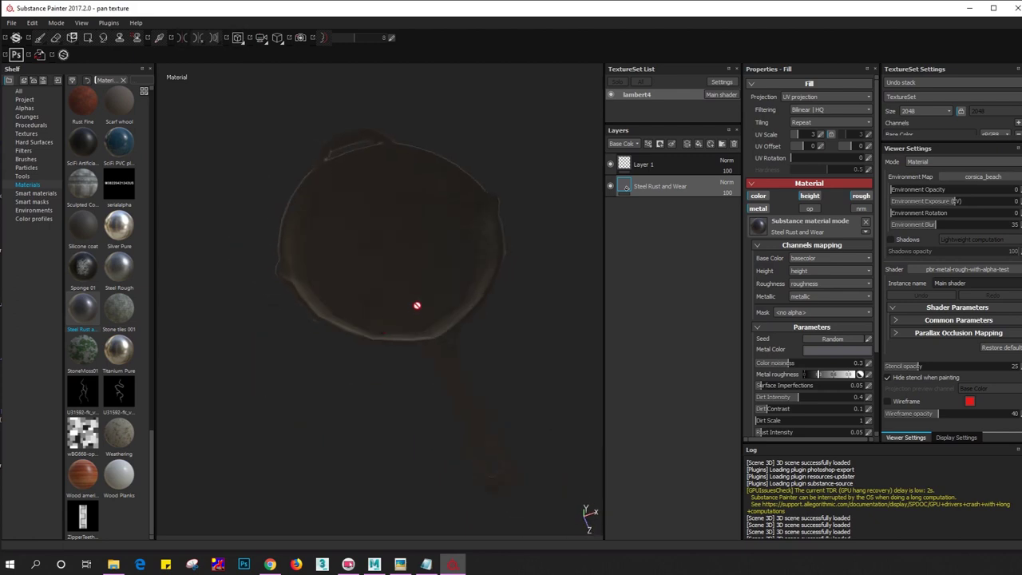
pyautogui.moveTo(427, 247)
pyautogui.keyDown('alt'); pyautogui.mouseDown()
pyautogui.moveTo(436, 271)
pyautogui.moveTo(447, 235)
pyautogui.moveTo(520, 157)
pyautogui.moveTo(479, 87)
pyautogui.moveTo(444, 210)
pyautogui.moveTo(523, 200)
pyautogui.moveTo(407, 347)
pyautogui.moveTo(434, 215)
pyautogui.moveTo(472, 185)
pyautogui.moveTo(482, 226)
pyautogui.moveTo(455, 269)
pyautogui.moveTo(311, 376)
pyautogui.moveTo(394, 235)
pyautogui.moveTo(343, 288)
pyautogui.mouseUp(); pyautogui.keyUp('alt')
pyautogui.click(374, 564)
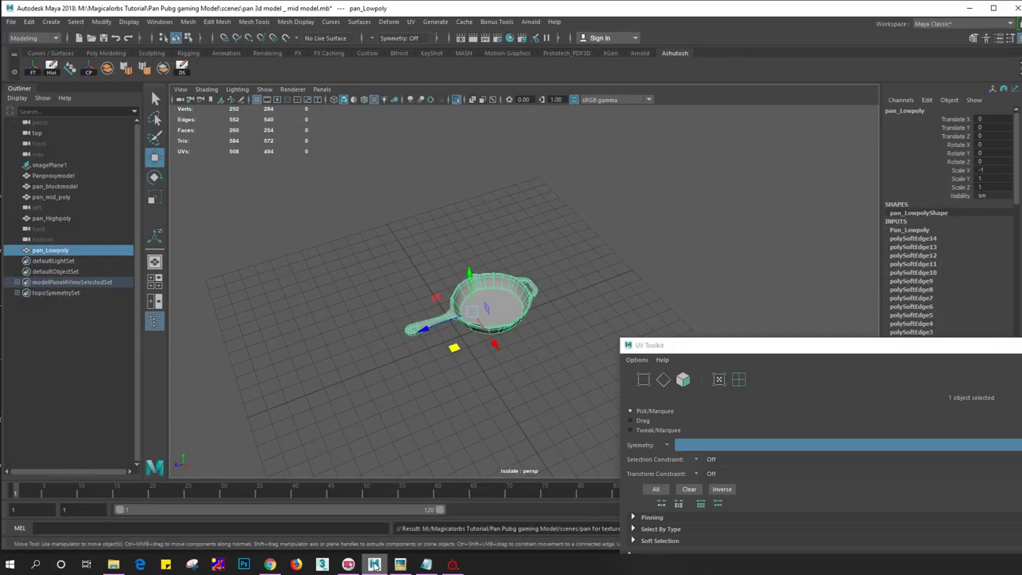
pyautogui.moveTo(527, 373)
pyautogui.keyDown('alt'); pyautogui.mouseDown()
pyautogui.moveTo(529, 333)
pyautogui.moveTo(504, 347)
pyautogui.moveTo(631, 315)
pyautogui.mouseUp(); pyautogui.keyUp('alt')
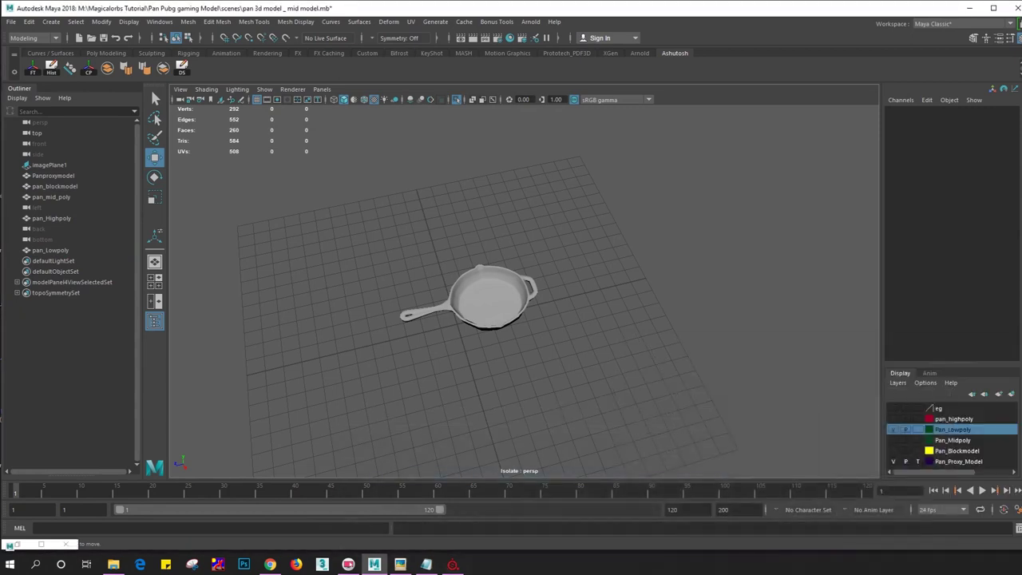
pyautogui.click(452, 564)
pyautogui.moveTo(405, 280)
pyautogui.keyDown('alt'); pyautogui.mouseDown()
pyautogui.moveTo(391, 293)
pyautogui.moveTo(452, 258)
pyautogui.moveTo(423, 299)
pyautogui.moveTo(401, 285)
pyautogui.moveTo(388, 338)
pyautogui.moveTo(361, 311)
pyautogui.moveTo(395, 296)
pyautogui.moveTo(458, 195)
pyautogui.mouseUp(); pyautogui.keyUp('alt')
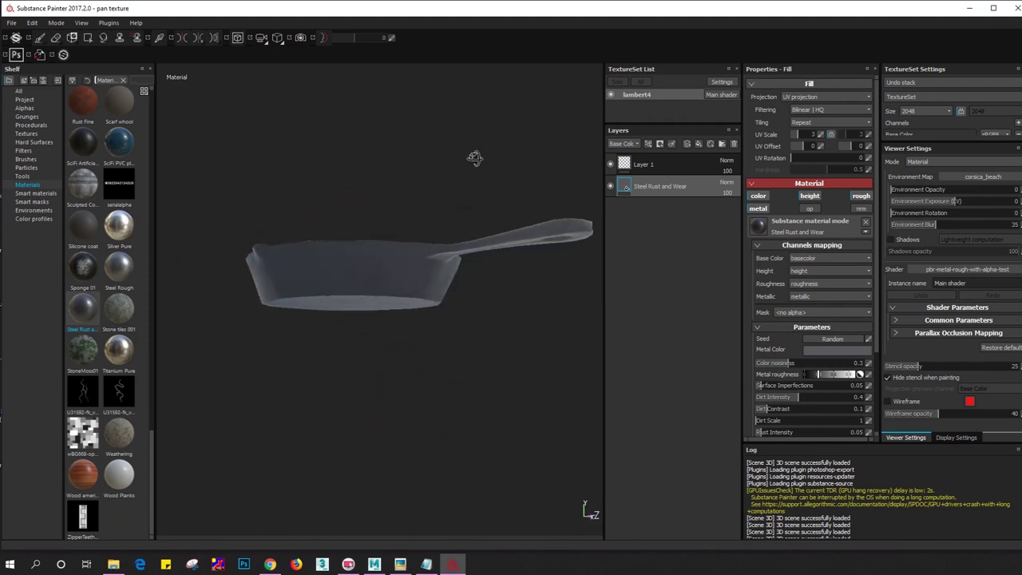
# Orbit the pan to a top-down view and browse the Materials shelf
pyautogui.keyDown('alt'); pyautogui.moveTo(475, 155); pyautogui.dragTo(395, 279); pyautogui.keyUp('alt')
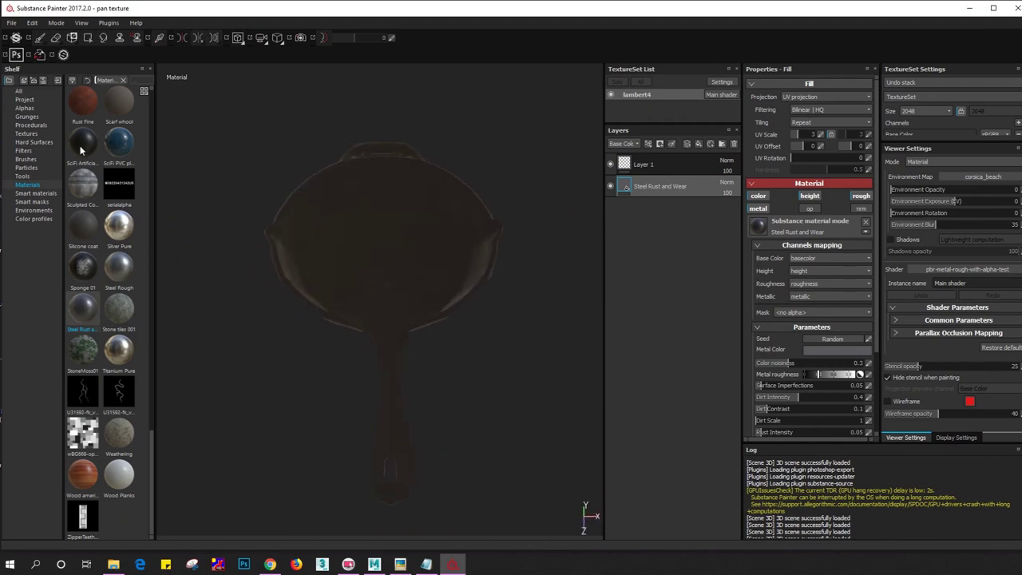
pyautogui.click(30, 186)
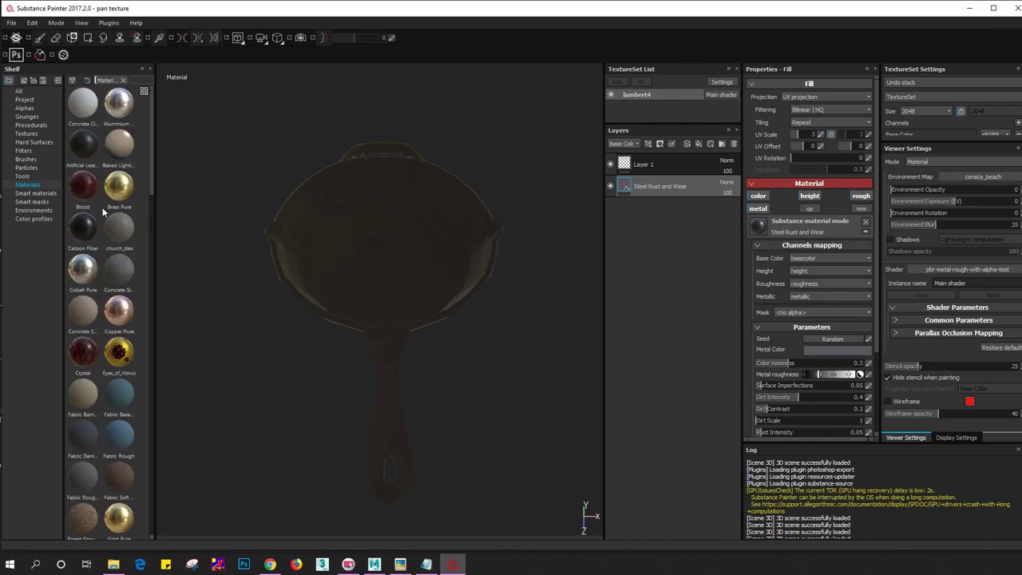
pyautogui.scroll(-10, 102, 216)
pyautogui.scroll(-10, 111, 261)
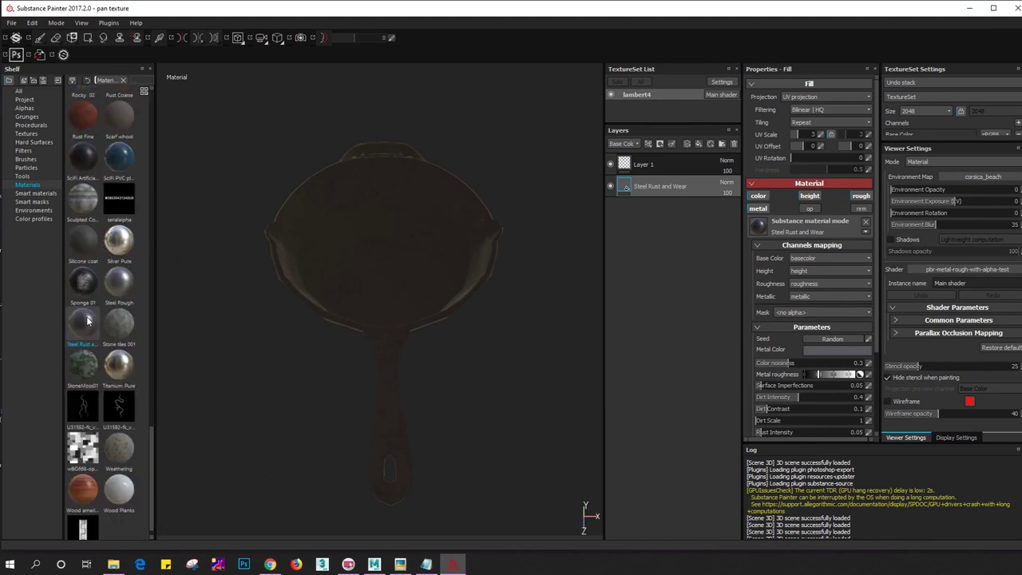
pyautogui.scroll(5, 92, 312)
pyautogui.scroll(5, 100, 299)
pyautogui.scroll(5, 104, 284)
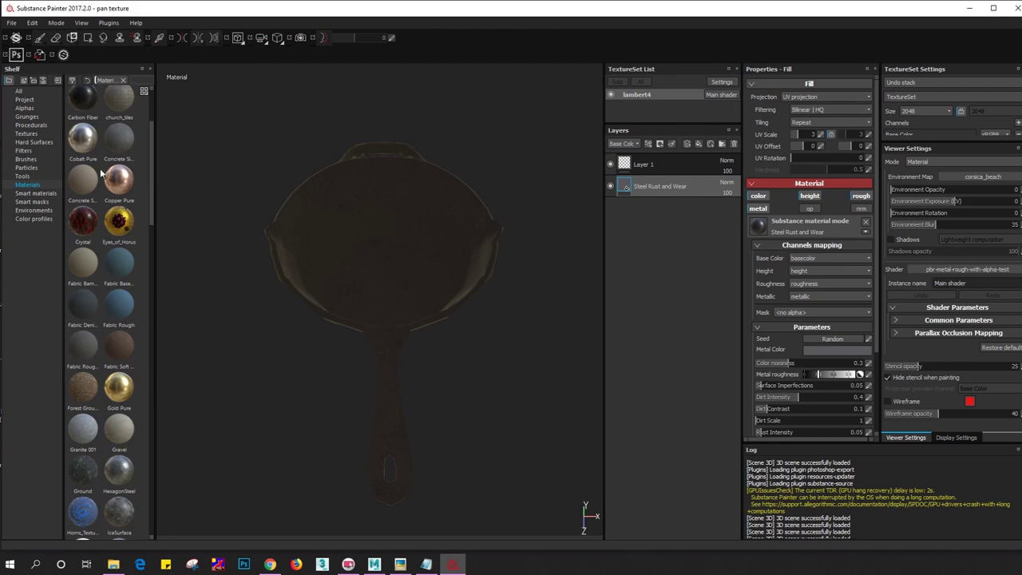
pyautogui.scroll(3, 96, 155)
pyautogui.scroll(-9, 105, 279)
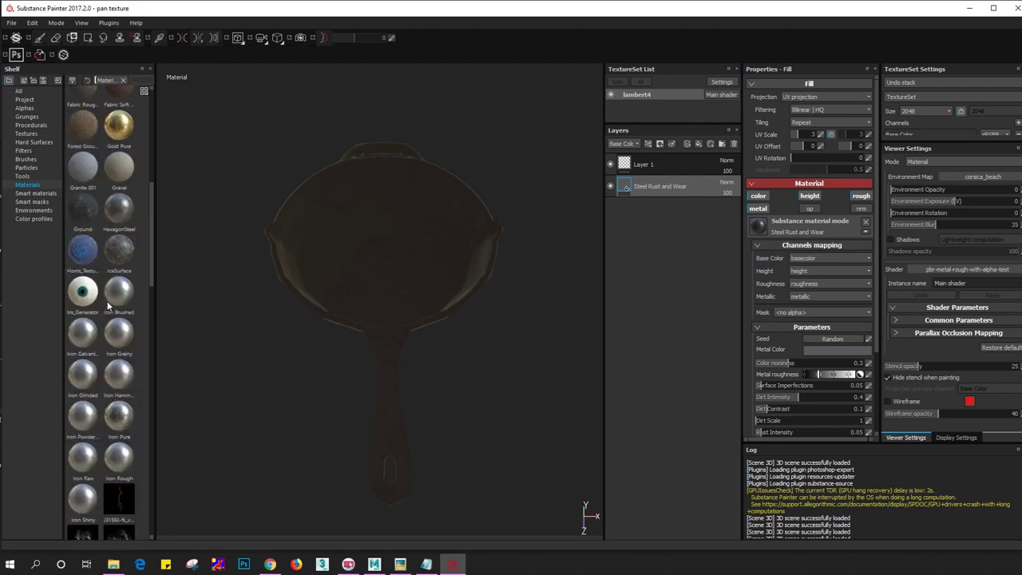
pyautogui.scroll(3, 103, 249)
pyautogui.scroll(6, 104, 320)
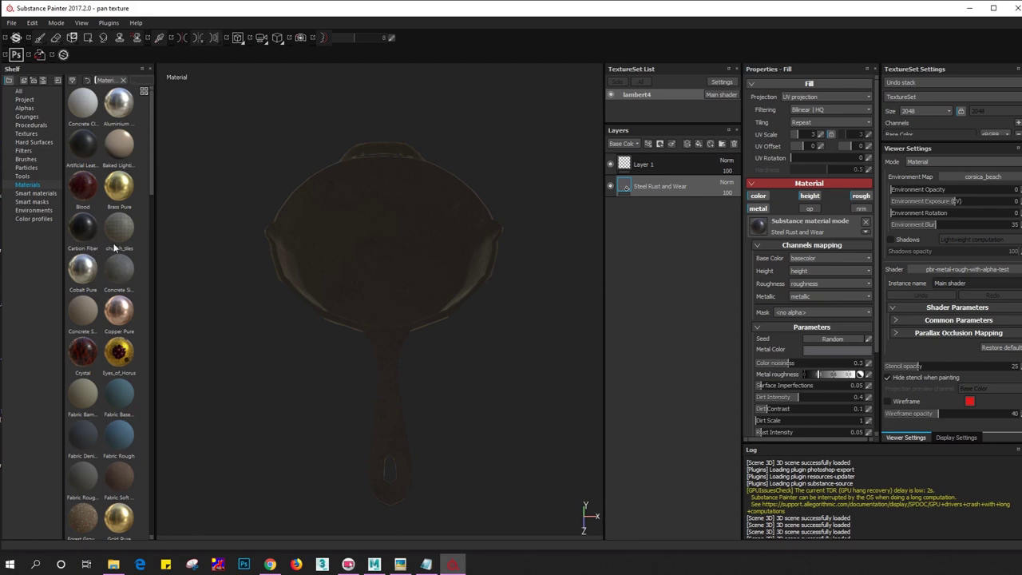
# Drag the Painted steel material onto the pan as a new layer above Steel Rust and Wear
pyautogui.moveTo(153, 175); pyautogui.dragTo(138, 409)
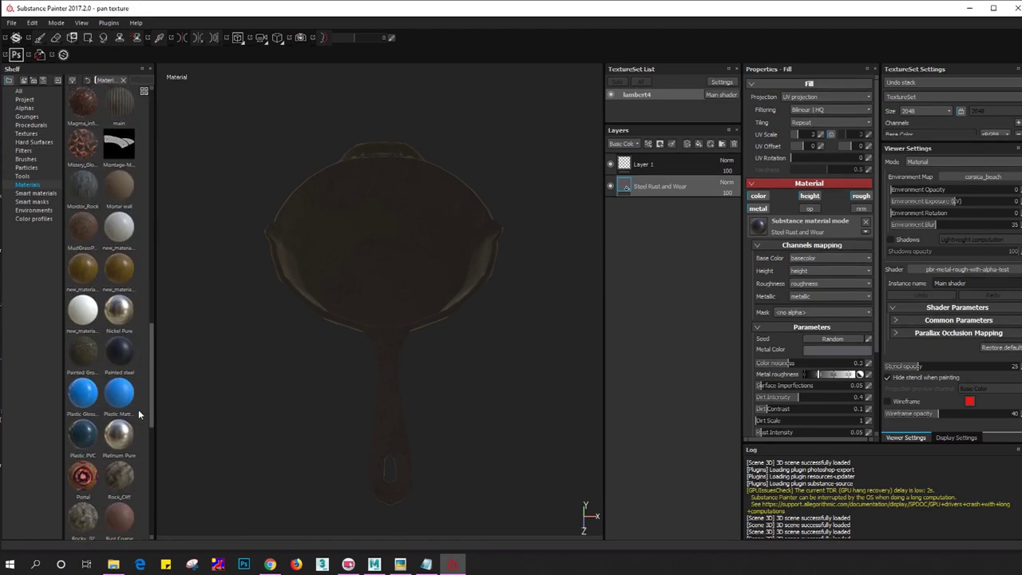
pyautogui.scroll(-1, 120, 400)
pyautogui.click(125, 362)
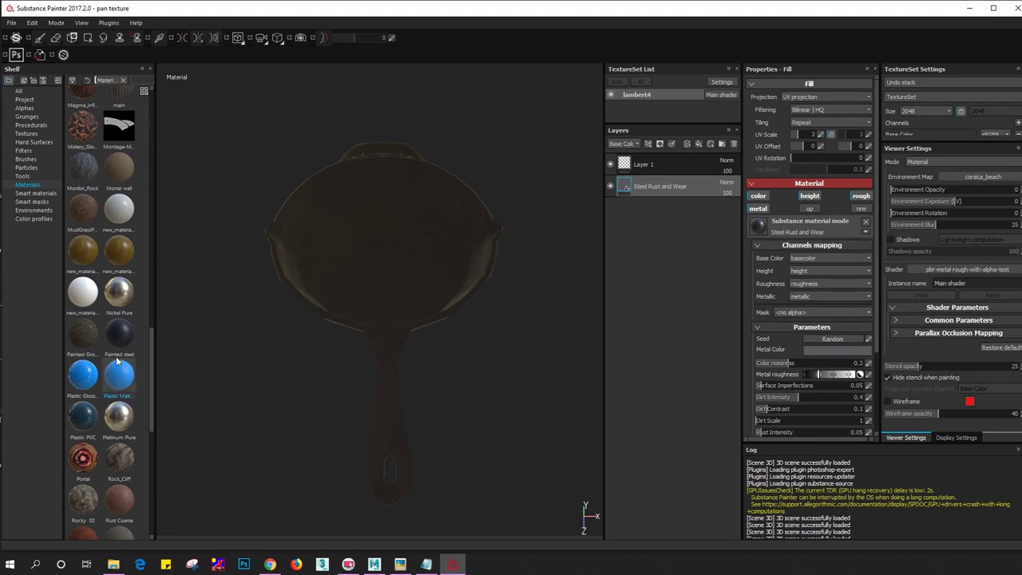
pyautogui.click(119, 334)
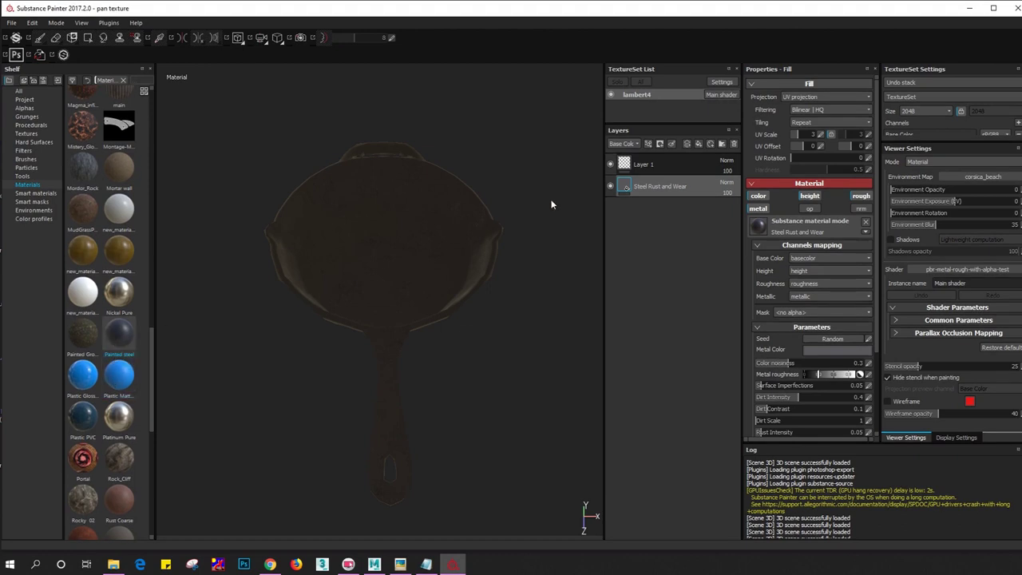
pyautogui.moveTo(664, 174); pyautogui.dragTo(638, 186)
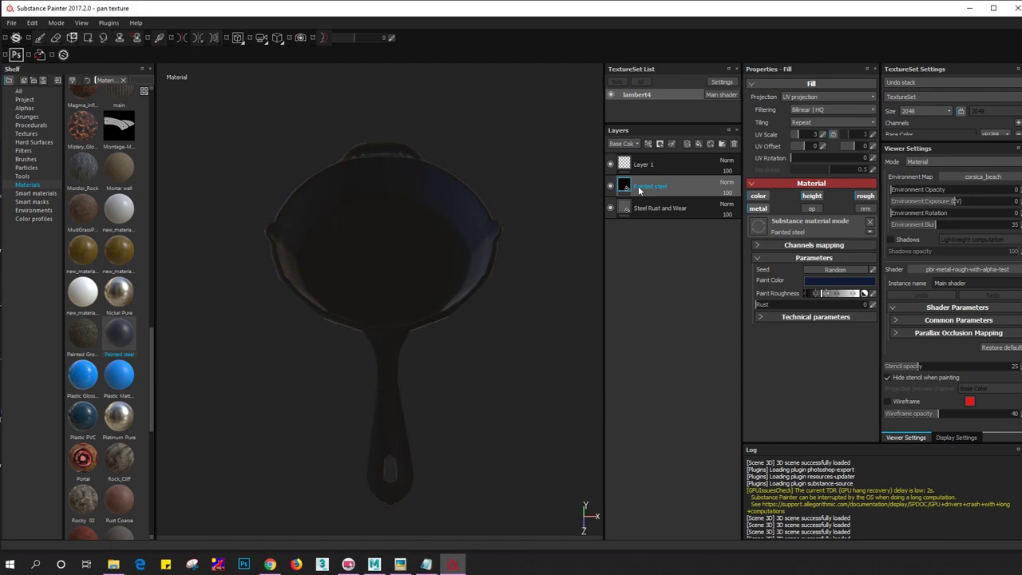
# Darken the Painted steel layer's paint colour to near black
pyautogui.click(838, 281)
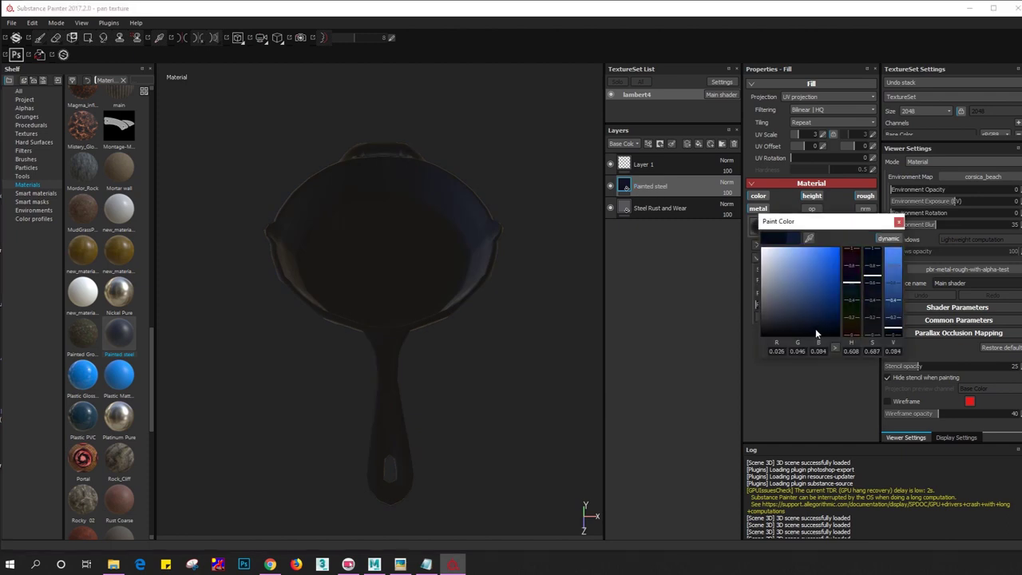
pyautogui.click(899, 221)
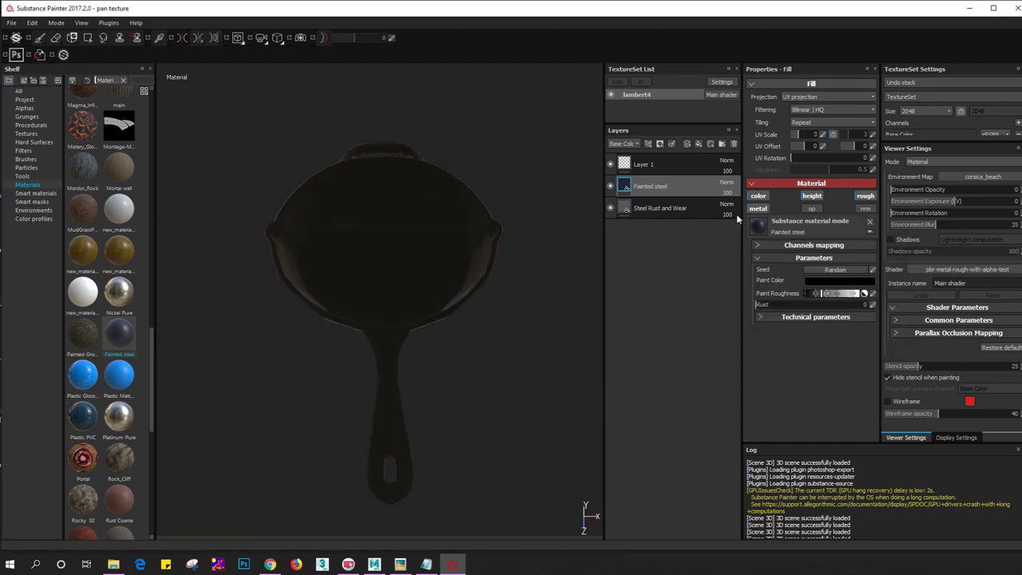
pyautogui.scroll(3, 420, 260)
pyautogui.scroll(1, 359, 258)
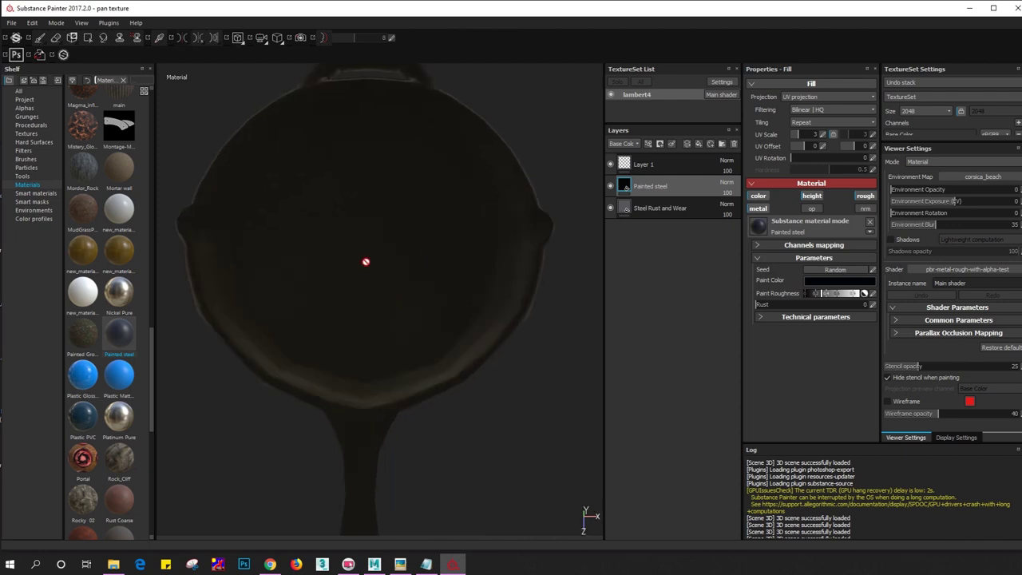
pyautogui.moveTo(359, 258)
pyautogui.keyDown('alt'); pyautogui.mouseDown()
pyautogui.moveTo(389, 290)
pyautogui.moveTo(445, 202)
pyautogui.moveTo(464, 130)
pyautogui.moveTo(445, 213)
pyautogui.moveTo(293, 239)
pyautogui.moveTo(322, 175)
pyautogui.mouseUp(); pyautogui.keyUp('alt')
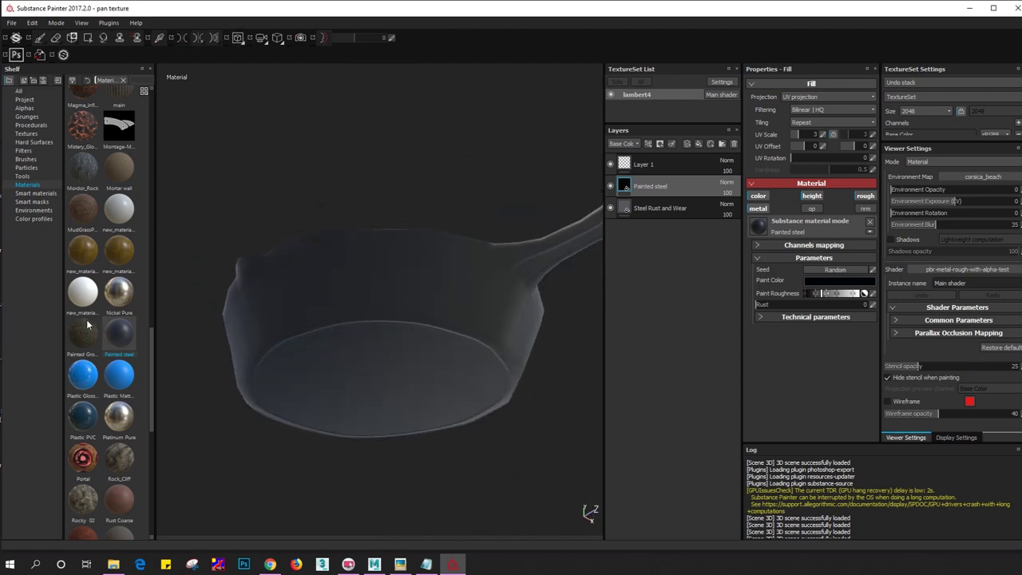
# Switch the shelf to Brushes and pick the Dirt 1 brush
pyautogui.click(29, 160)
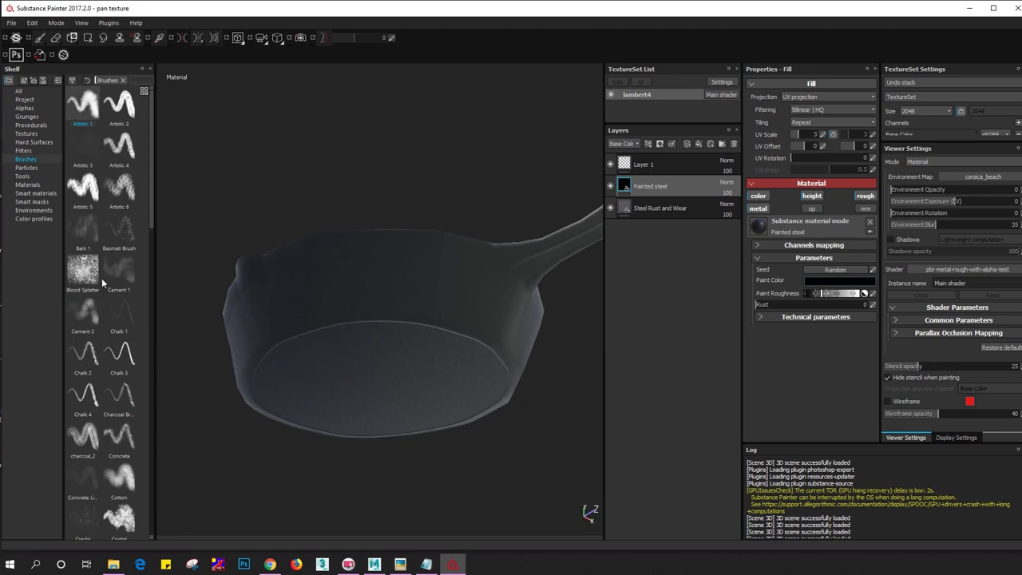
pyautogui.scroll(-10, 101, 278)
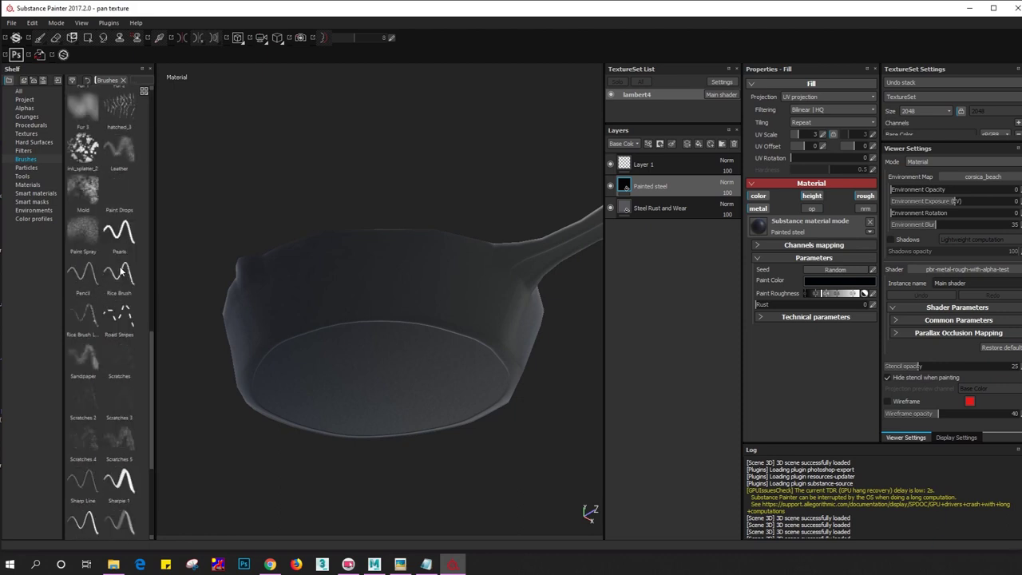
pyautogui.scroll(4, 120, 273)
pyautogui.scroll(4, 120, 283)
pyautogui.moveTo(82, 126); pyautogui.dragTo(177, 214)
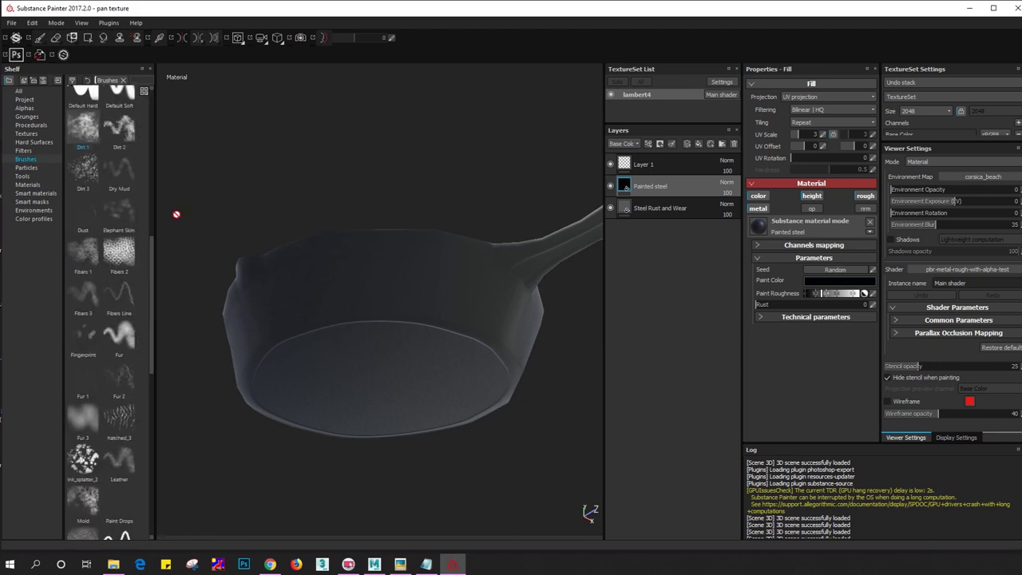
# Add a mask to the Painted steel layer and select it for painting
pyautogui.rightClick(642, 185)
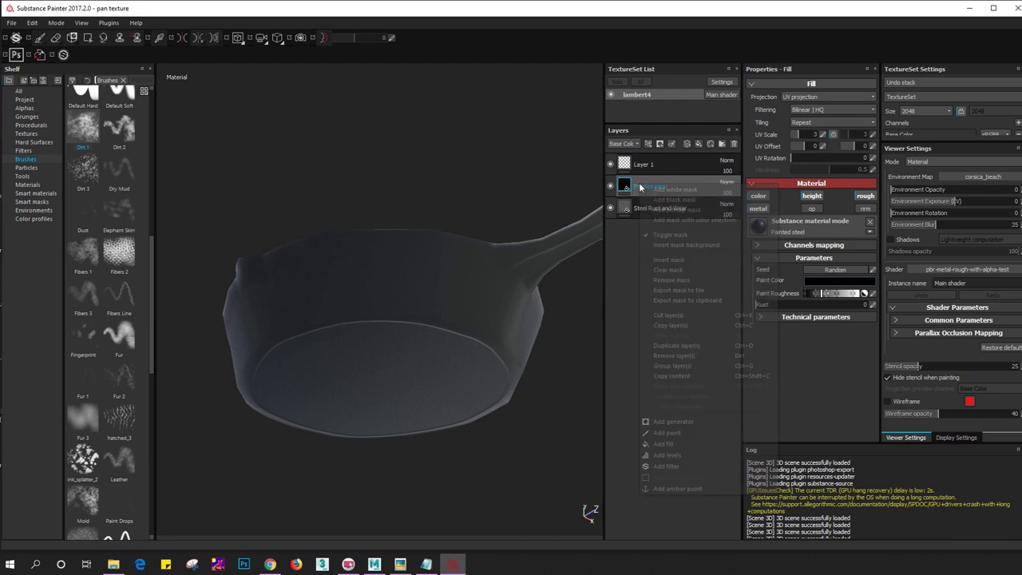
pyautogui.click(659, 199)
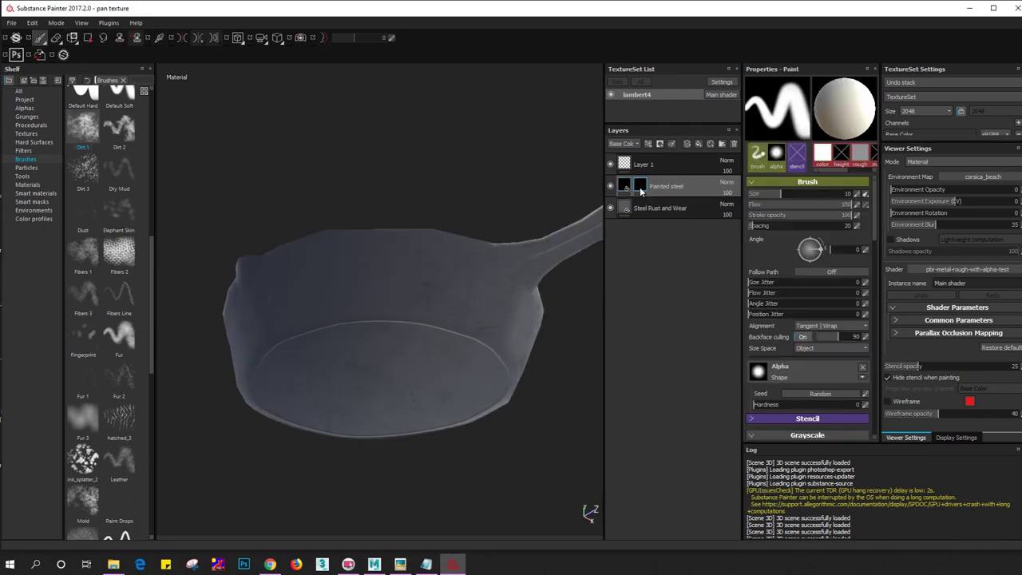
pyautogui.click(627, 186)
pyautogui.rightClick(641, 192)
pyautogui.click(640, 186)
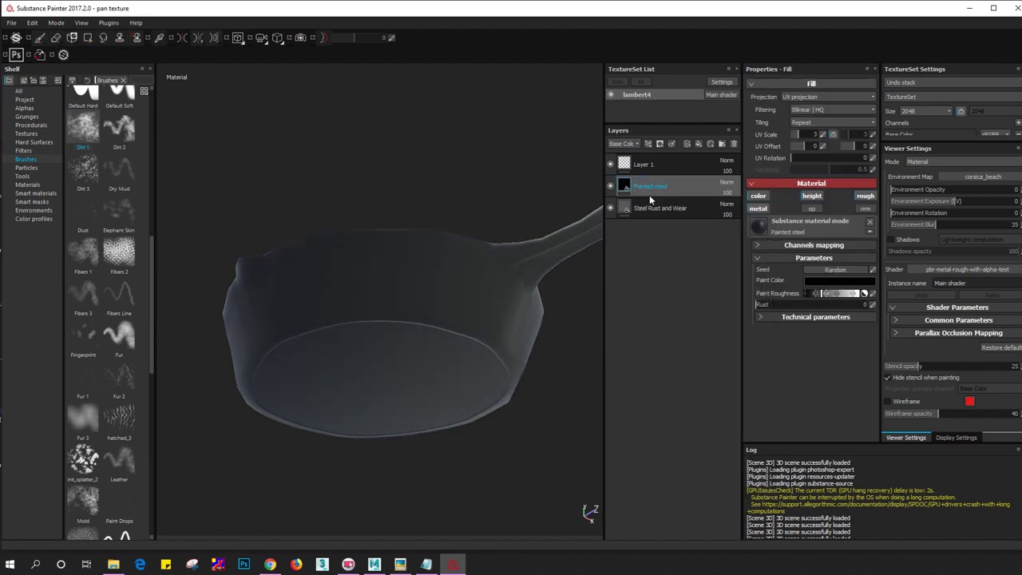
# Test a Dirt 1 brush stroke on the pan, then undo it
pyautogui.scroll(1, 385, 313)
pyautogui.click(84, 128)
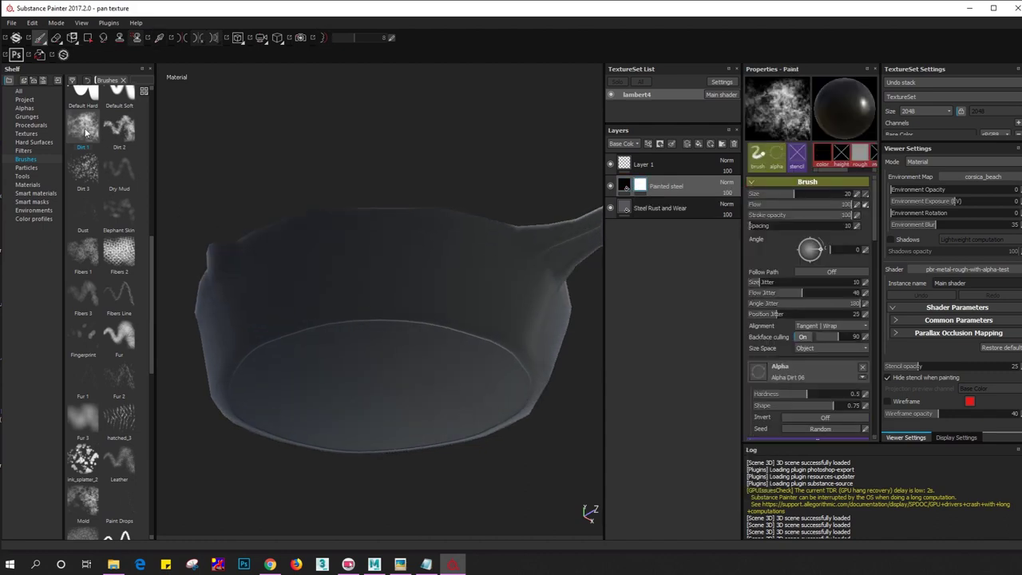
pyautogui.click(411, 319)
pyautogui.moveTo(411, 319)
pyautogui.keyDown('alt'); pyautogui.mouseDown()
pyautogui.moveTo(422, 330)
pyautogui.moveTo(365, 296)
pyautogui.moveTo(448, 351)
pyautogui.moveTo(489, 344)
pyautogui.mouseUp(); pyautogui.keyUp('alt')
pyautogui.hotkey('ctrl', 'z')
pyautogui.hotkey('ctrl', 'z')
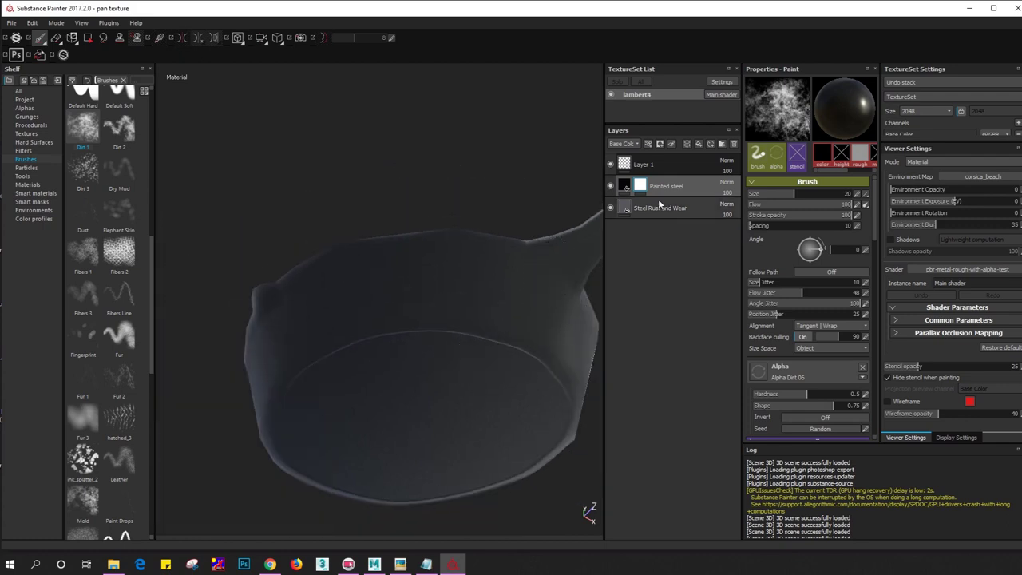
# Eyedrop a medium grey (0.243, 0.247, 0.247) from the pan as the paint colour
pyautogui.click(627, 188)
pyautogui.click(816, 280)
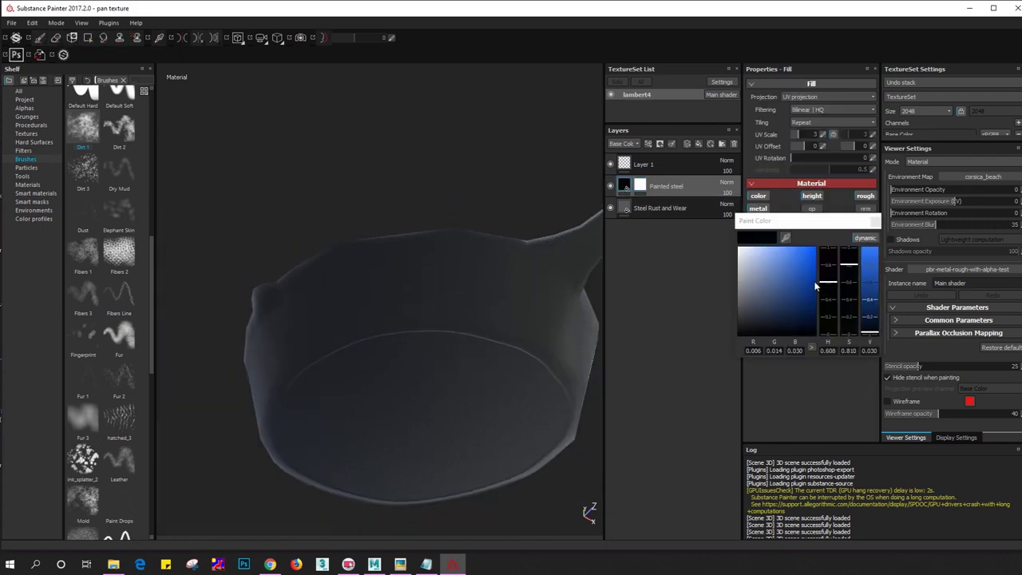
pyautogui.click(786, 240)
pyautogui.click(532, 315)
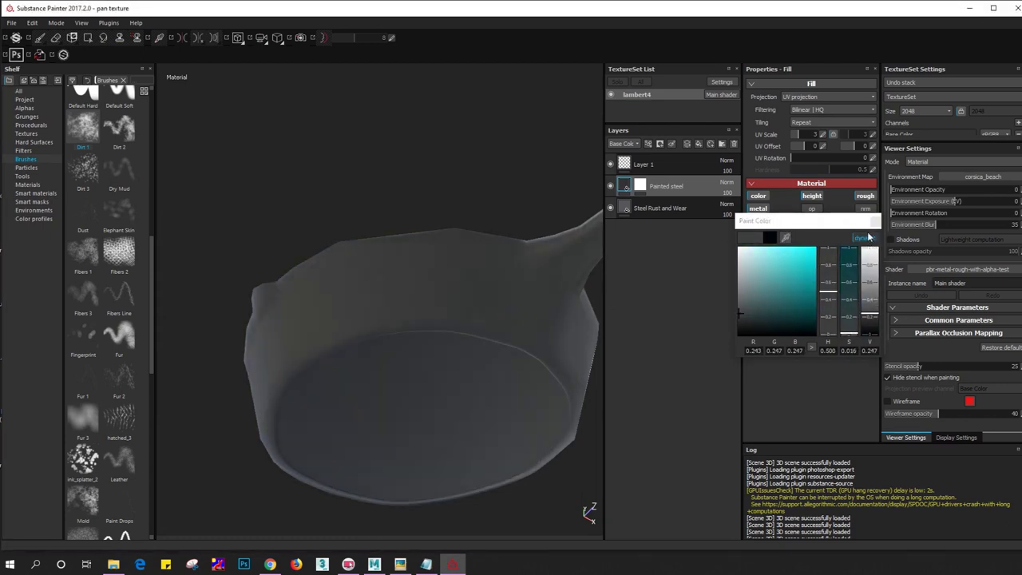
pyautogui.click(869, 238)
pyautogui.moveTo(514, 324)
pyautogui.keyDown('alt'); pyautogui.mouseDown()
pyautogui.moveTo(461, 290)
pyautogui.moveTo(381, 347)
pyautogui.moveTo(478, 284)
pyautogui.mouseUp(); pyautogui.keyUp('alt')
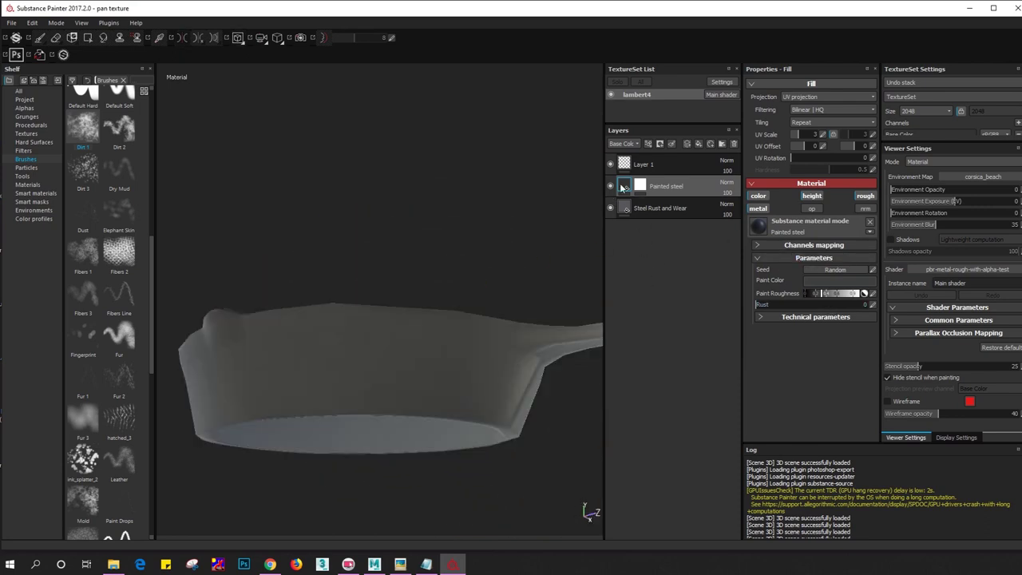
# Raise the Painted steel roughness and darken its paint colour to 0.072 grey
pyautogui.click(756, 225)
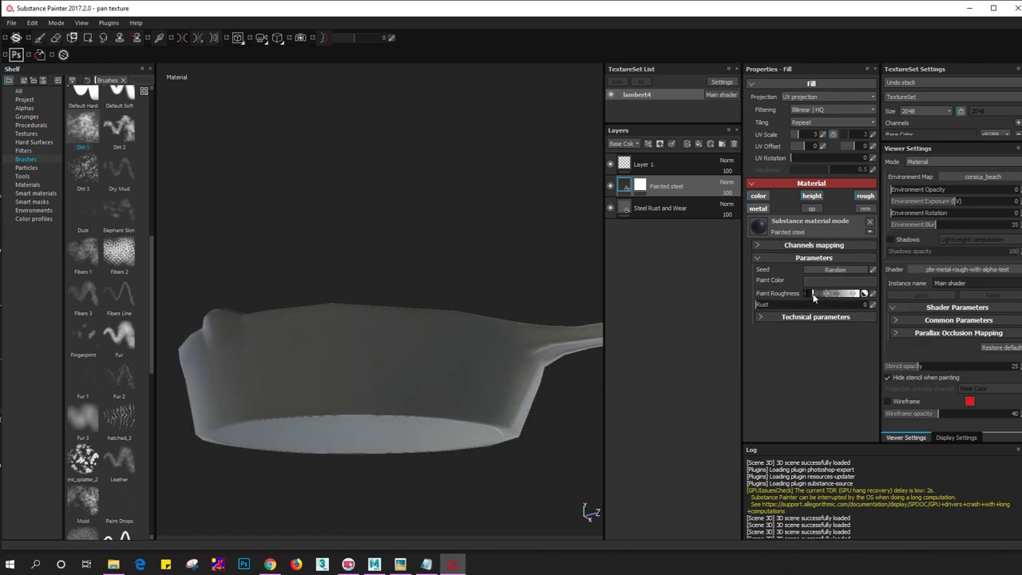
pyautogui.moveTo(819, 297)
pyautogui.mouseDown()
pyautogui.moveTo(853, 298)
pyautogui.moveTo(819, 298)
pyautogui.mouseUp()
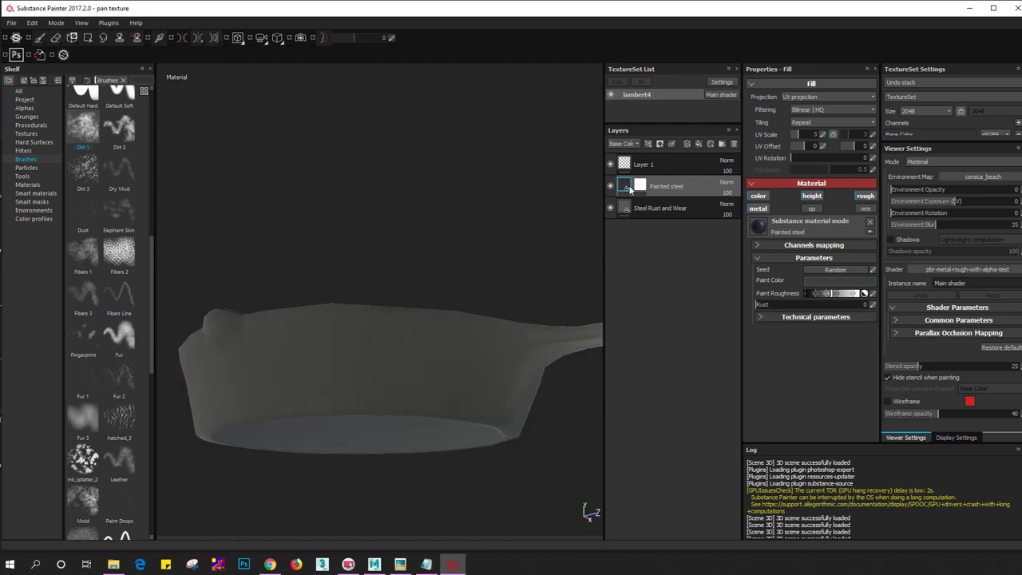
pyautogui.click(809, 318)
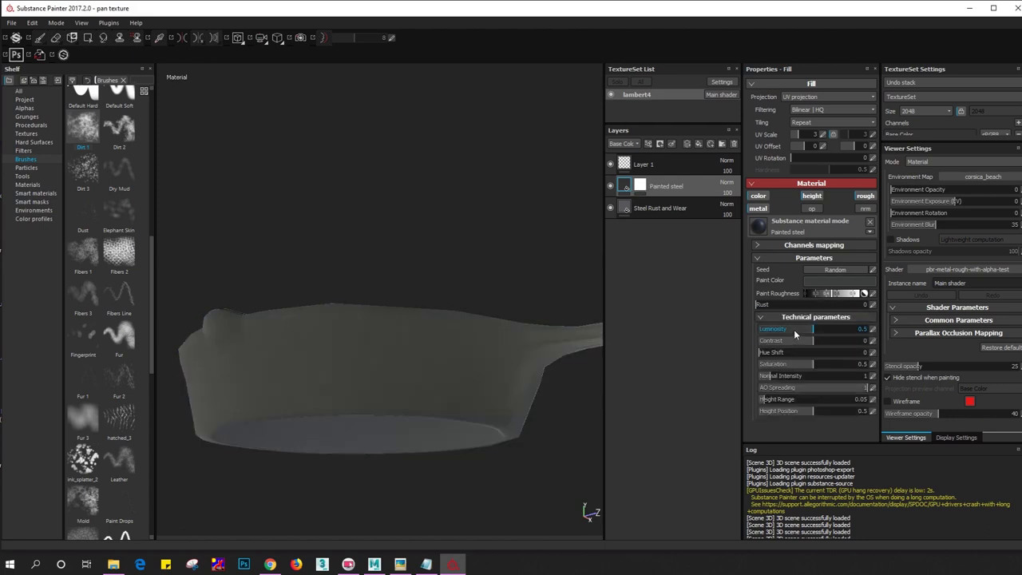
pyautogui.click(831, 281)
pyautogui.moveTo(799, 331)
pyautogui.mouseDown()
pyautogui.moveTo(734, 337)
pyautogui.moveTo(744, 329)
pyautogui.mouseUp()
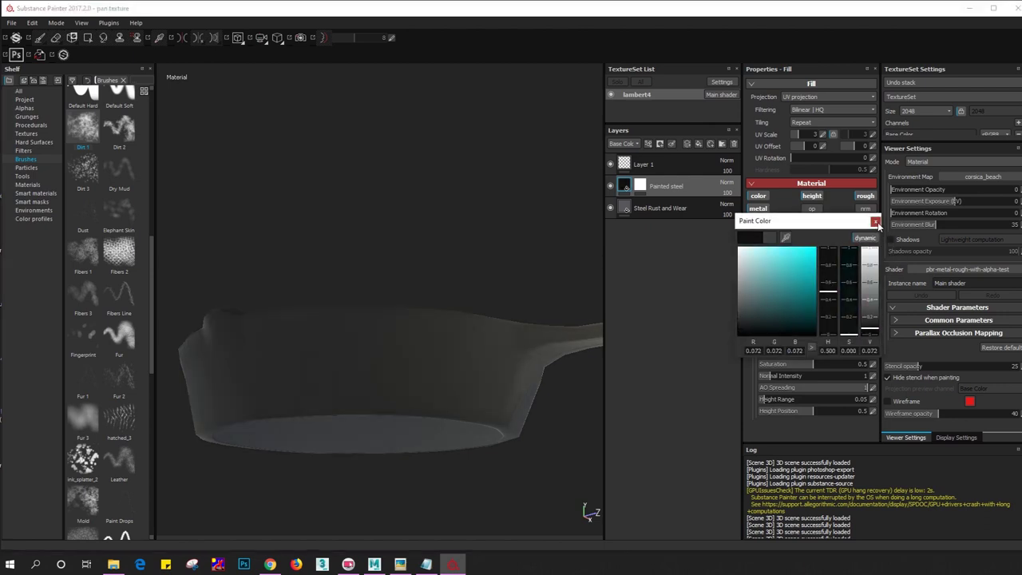
pyautogui.click(876, 222)
# Eyedrop a metal colour for Steel Rust and Wear and darken it to 0.102 grey
pyautogui.click(660, 208)
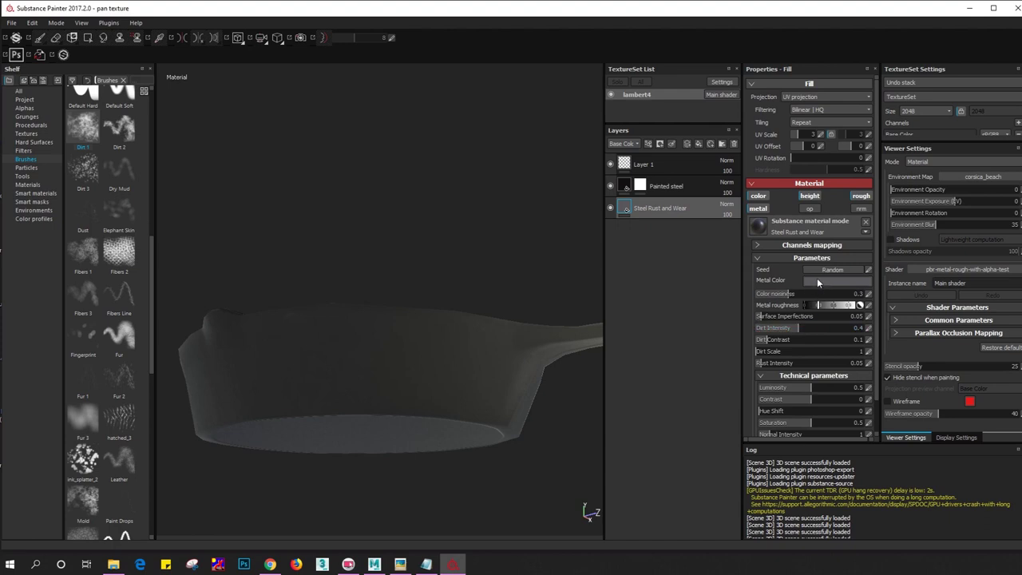
pyautogui.click(818, 282)
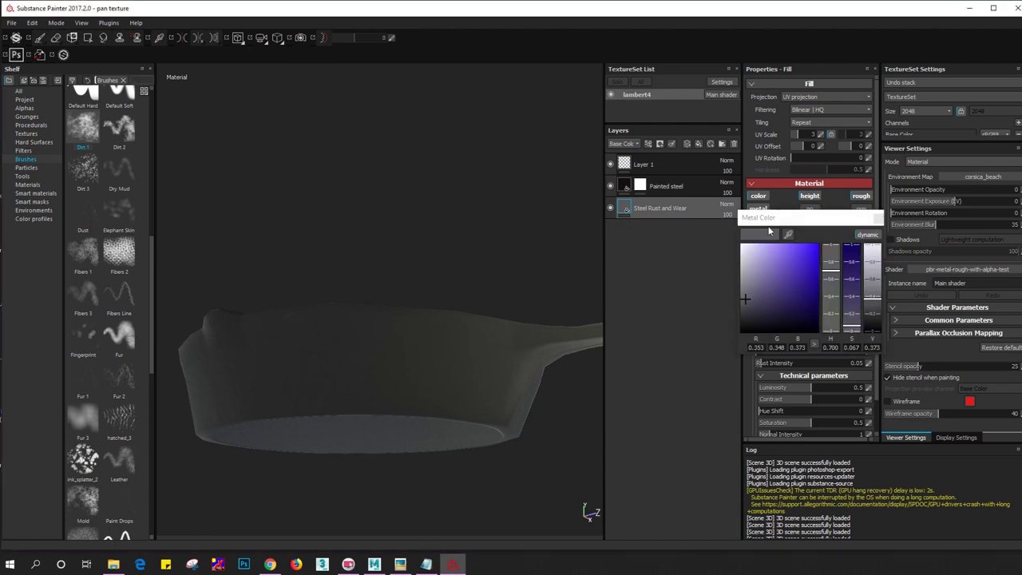
pyautogui.click(789, 235)
pyautogui.click(472, 342)
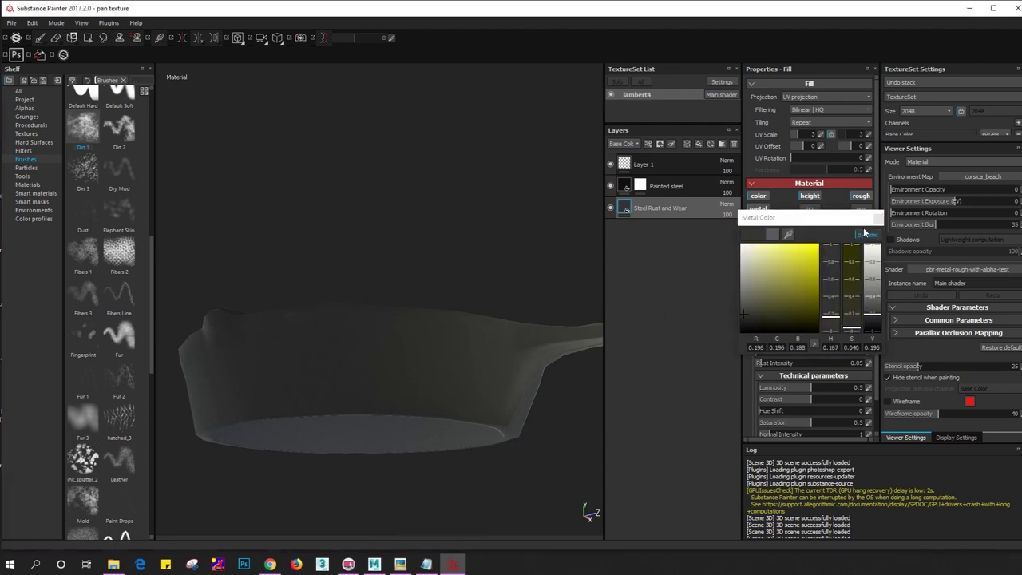
pyautogui.click(751, 323)
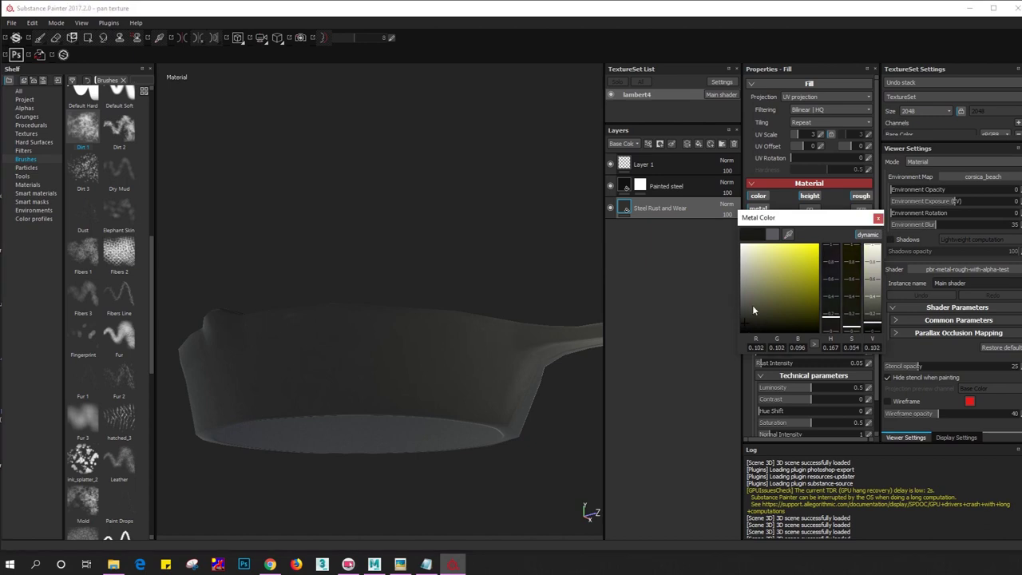
pyautogui.click(879, 218)
pyautogui.click(666, 186)
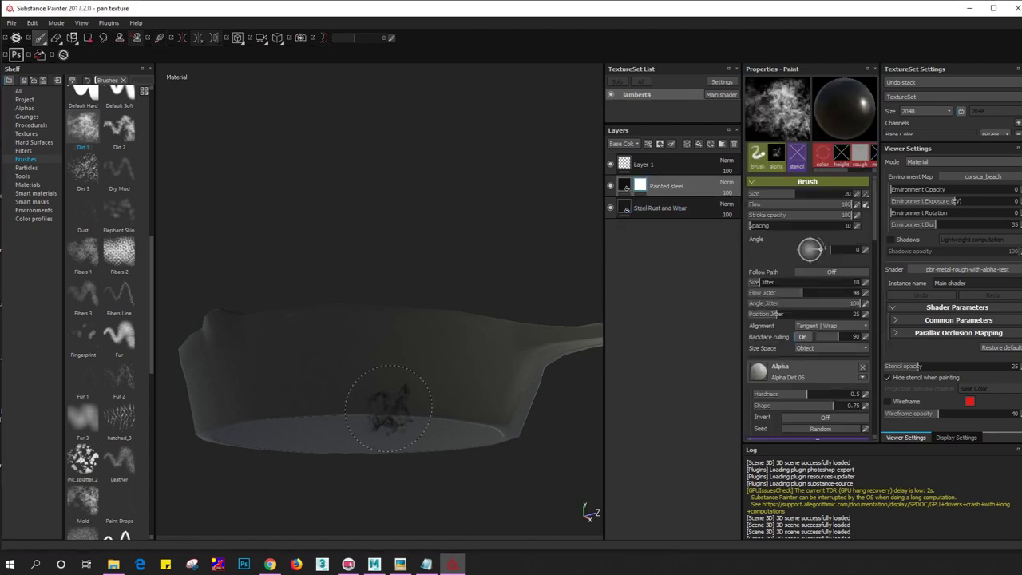
# Paint a test dirt patch inside the pan, then undo the test strokes
pyautogui.keyDown('alt'); pyautogui.moveTo(388, 408); pyautogui.dragTo(434, 296); pyautogui.keyUp('alt')
pyautogui.scroll(3, 433, 296)
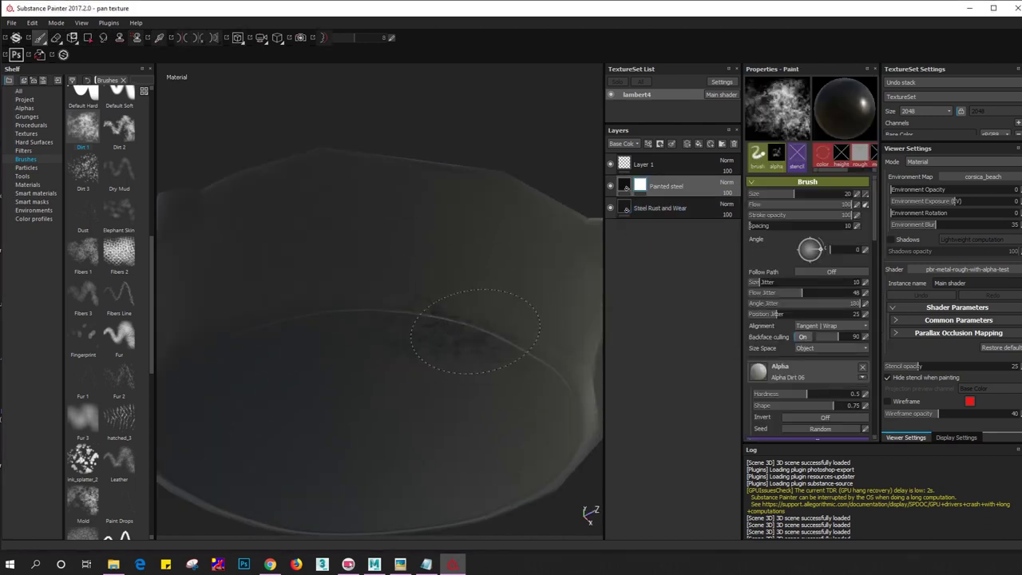
pyautogui.moveTo(303, 336)
pyautogui.keyDown('alt'); pyautogui.mouseDown()
pyautogui.moveTo(373, 307)
pyautogui.moveTo(491, 315)
pyautogui.moveTo(414, 378)
pyautogui.moveTo(471, 323)
pyautogui.mouseUp(); pyautogui.keyUp('alt')
pyautogui.hotkey('ctrl', 'z')
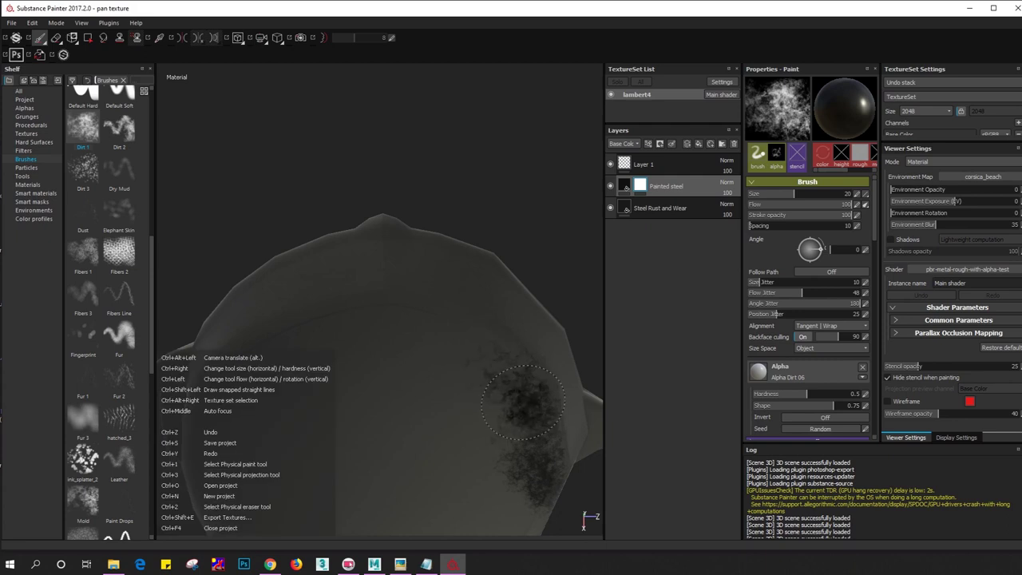
pyautogui.hotkey('ctrl', 'z')
pyautogui.hotkey('ctrl', 'z')
pyautogui.hotkey('ctrl', 'z')
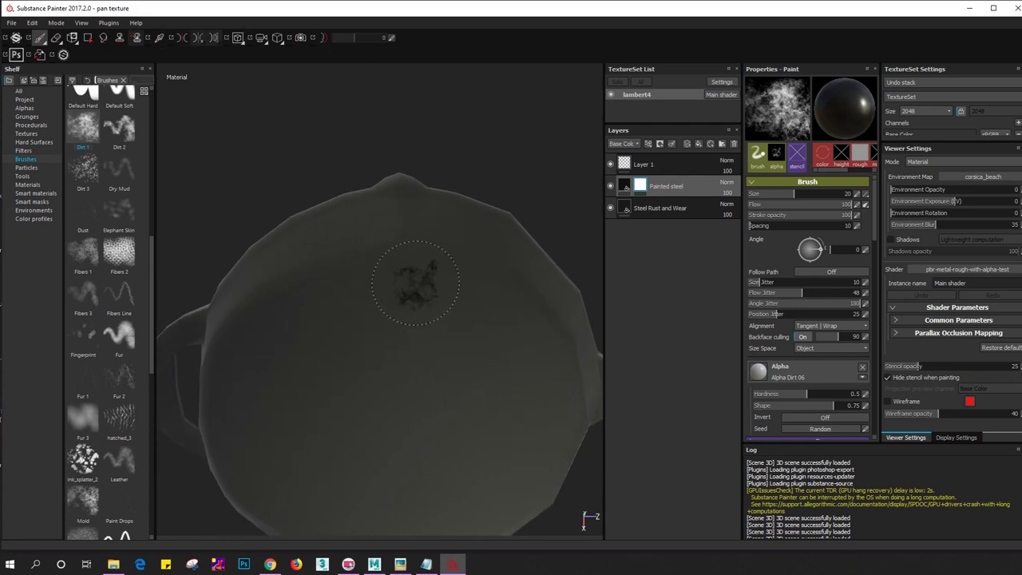
pyautogui.keyDown('alt'); pyautogui.moveTo(392, 344); pyautogui.dragTo(406, 285); pyautogui.keyUp('alt')
pyautogui.keyDown('ctrl'); pyautogui.moveTo(407, 274); pyautogui.dragTo(415, 261, button='right'); pyautogui.keyUp('ctrl')
pyautogui.hotkey('ctrl', 'z')
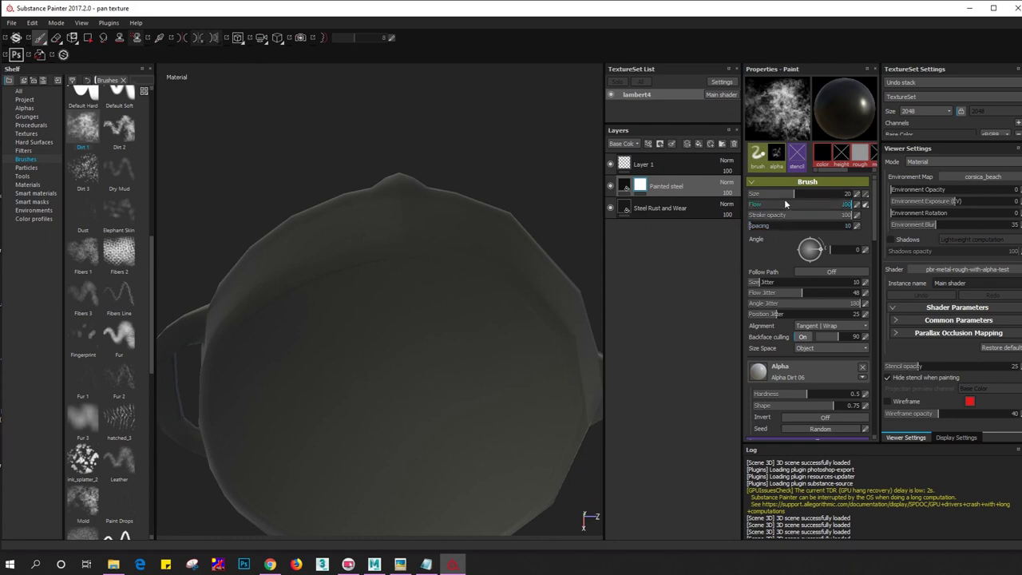
# Lower the brush flow to 66 and paint a dark dirt smudge on the underside
pyautogui.moveTo(782, 205)
pyautogui.mouseDown()
pyautogui.moveTo(816, 204)
pyautogui.moveTo(815, 218)
pyautogui.mouseUp()
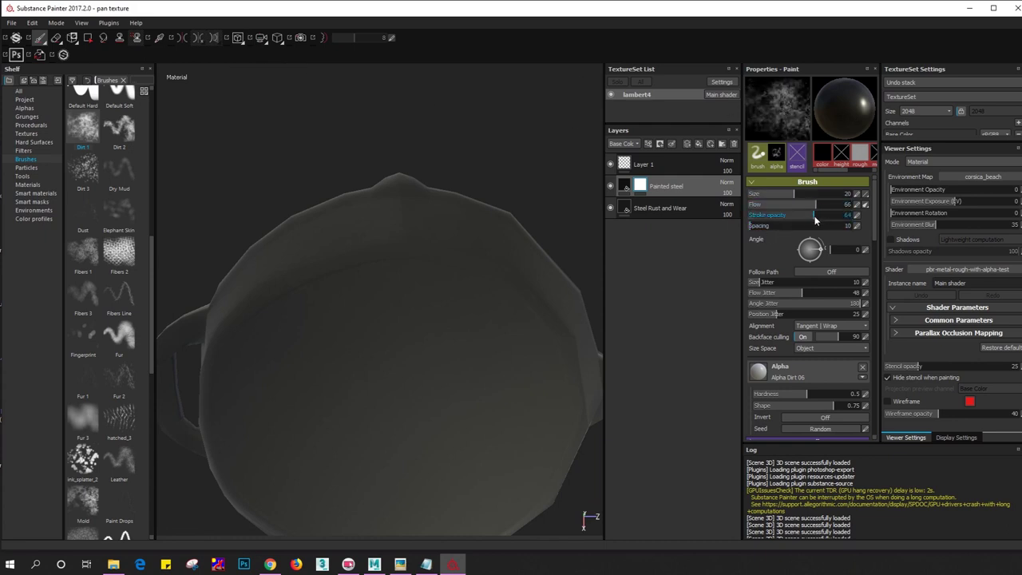
pyautogui.moveTo(448, 287); pyautogui.dragTo(474, 273)
pyautogui.keyDown('alt'); pyautogui.moveTo(560, 335); pyautogui.dragTo(495, 279); pyautogui.keyUp('alt')
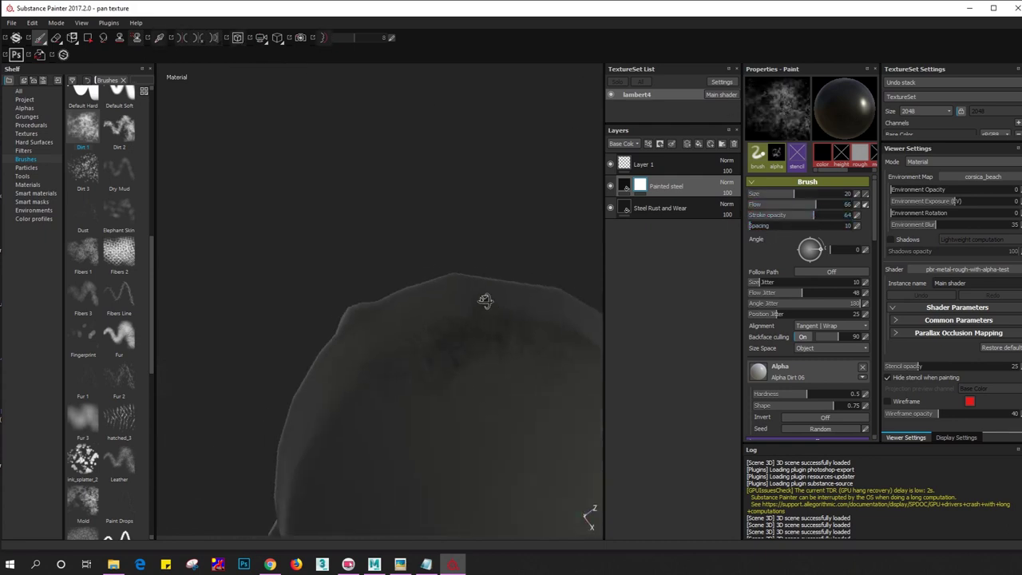
pyautogui.keyDown('alt'); pyautogui.moveTo(564, 314); pyautogui.dragTo(423, 241); pyautogui.keyUp('alt')
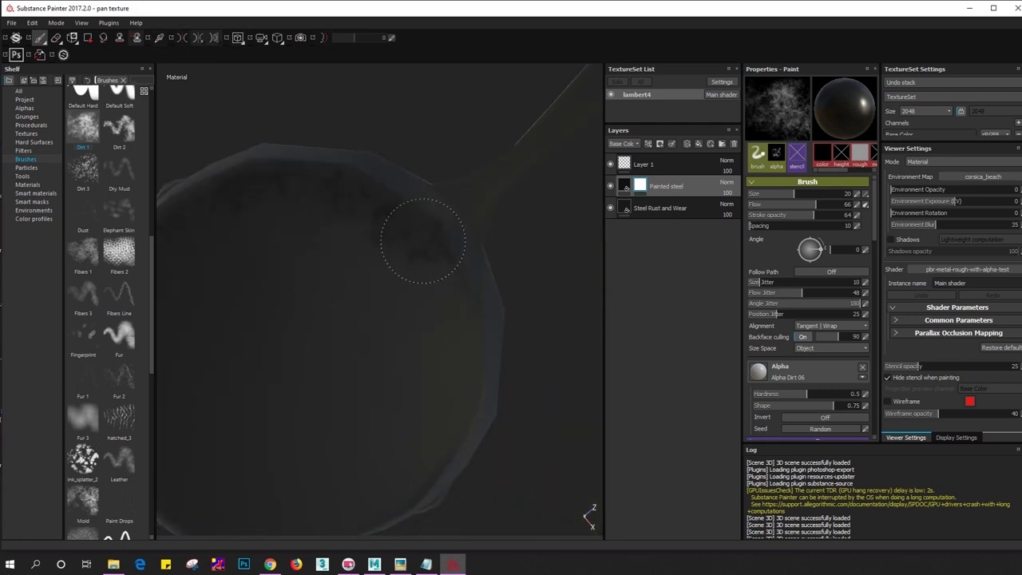
pyautogui.keyDown('alt'); pyautogui.moveTo(462, 403); pyautogui.dragTo(410, 365); pyautogui.keyUp('alt')
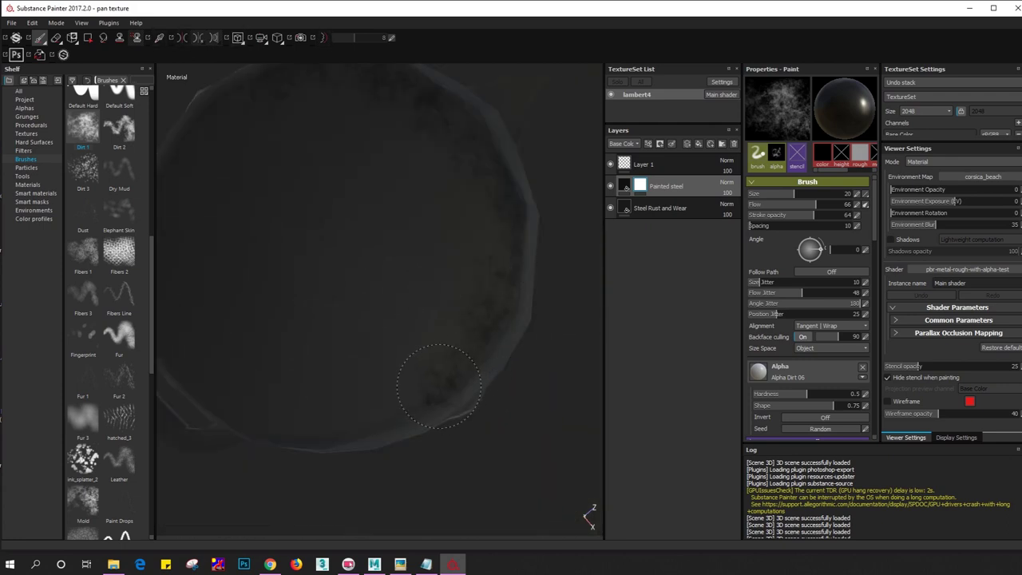
pyautogui.moveTo(411, 365)
pyautogui.keyDown('alt'); pyautogui.mouseDown(button='middle')
pyautogui.moveTo(459, 373)
pyautogui.moveTo(431, 368)
pyautogui.mouseUp(button='middle'); pyautogui.keyUp('alt')
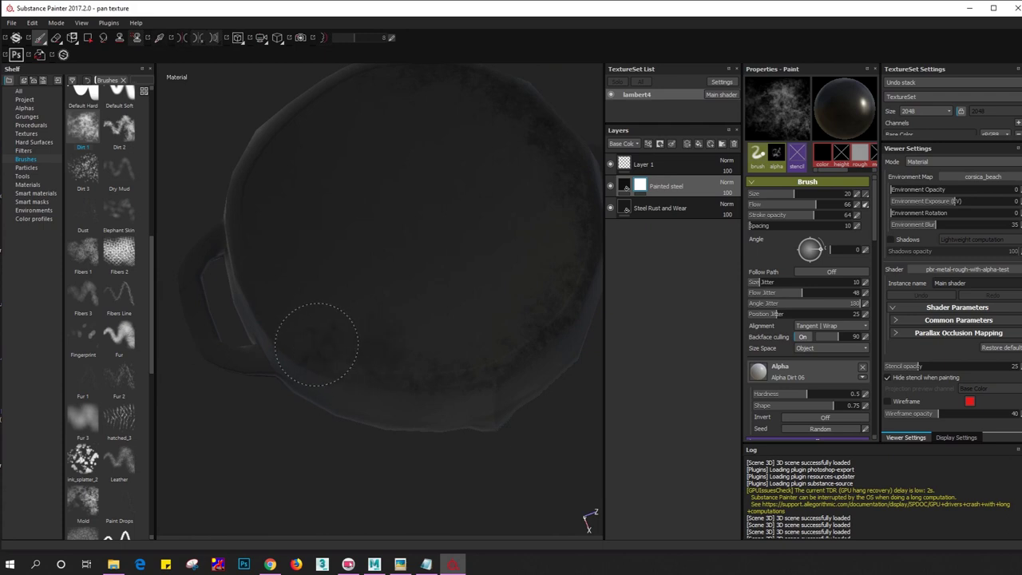
pyautogui.moveTo(400, 384)
pyautogui.keyDown('alt'); pyautogui.mouseDown()
pyautogui.moveTo(331, 354)
pyautogui.moveTo(464, 368)
pyautogui.mouseUp(); pyautogui.keyUp('alt')
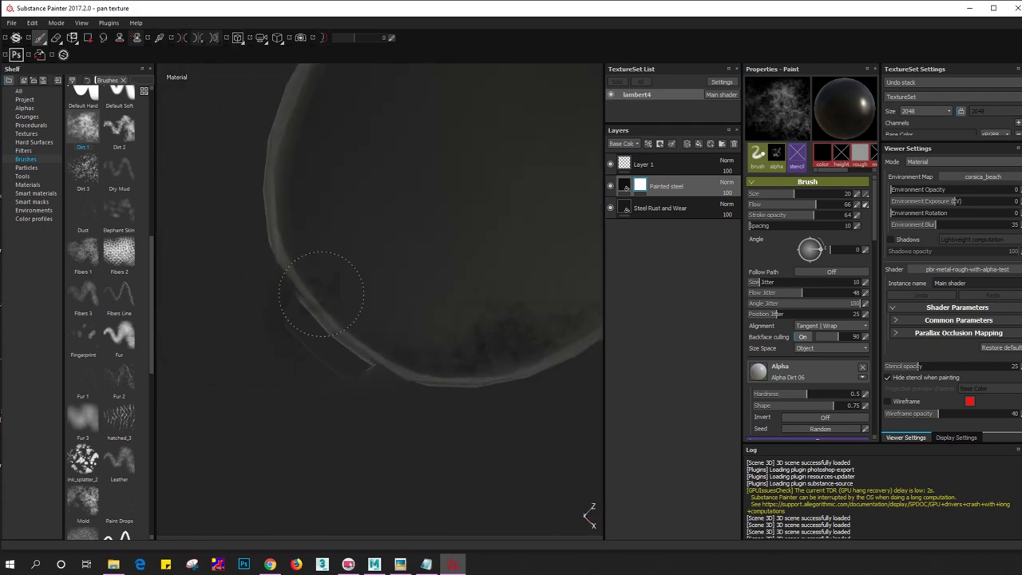
pyautogui.moveTo(400, 345)
pyautogui.keyDown('alt'); pyautogui.mouseDown()
pyautogui.moveTo(365, 304)
pyautogui.moveTo(371, 326)
pyautogui.mouseUp(); pyautogui.keyUp('alt')
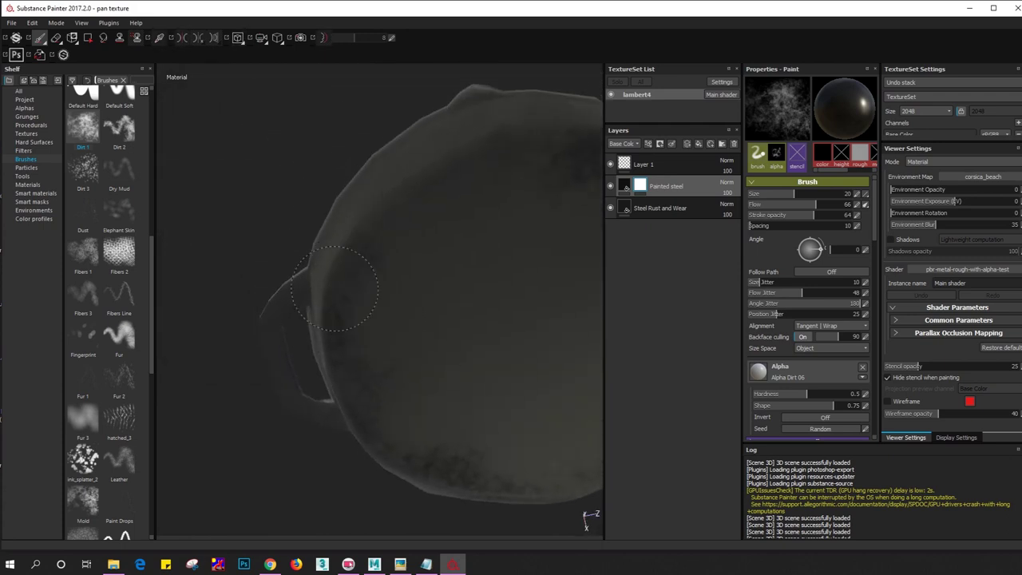
pyautogui.keyDown('alt'); pyautogui.moveTo(506, 154); pyautogui.dragTo(431, 227); pyautogui.keyUp('alt')
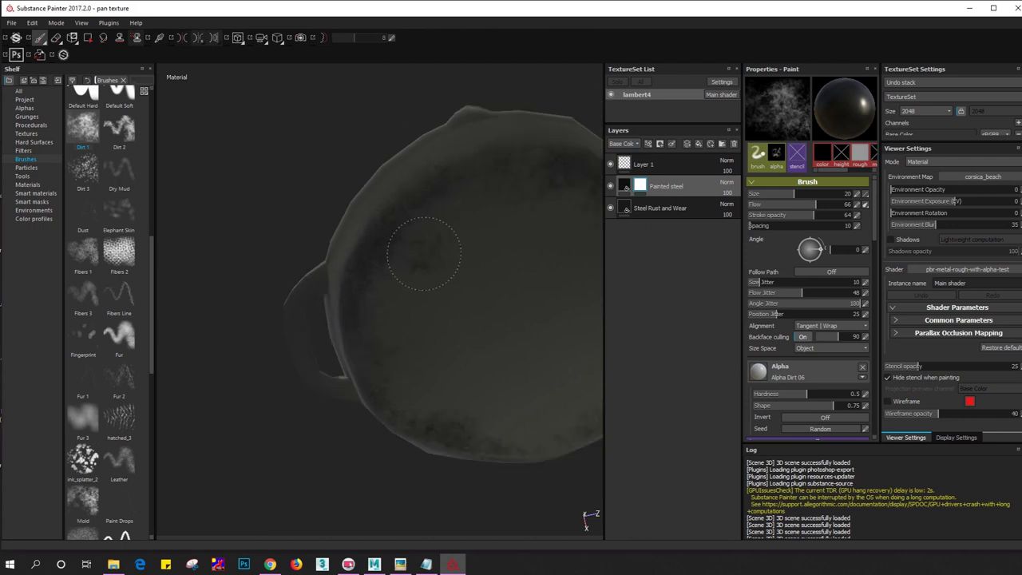
# Enlarge the brush to about 39 and dab dirt across the pan's inner surface
pyautogui.keyDown('ctrl'); pyautogui.moveTo(447, 237); pyautogui.dragTo(487, 238, button='right'); pyautogui.keyUp('ctrl')
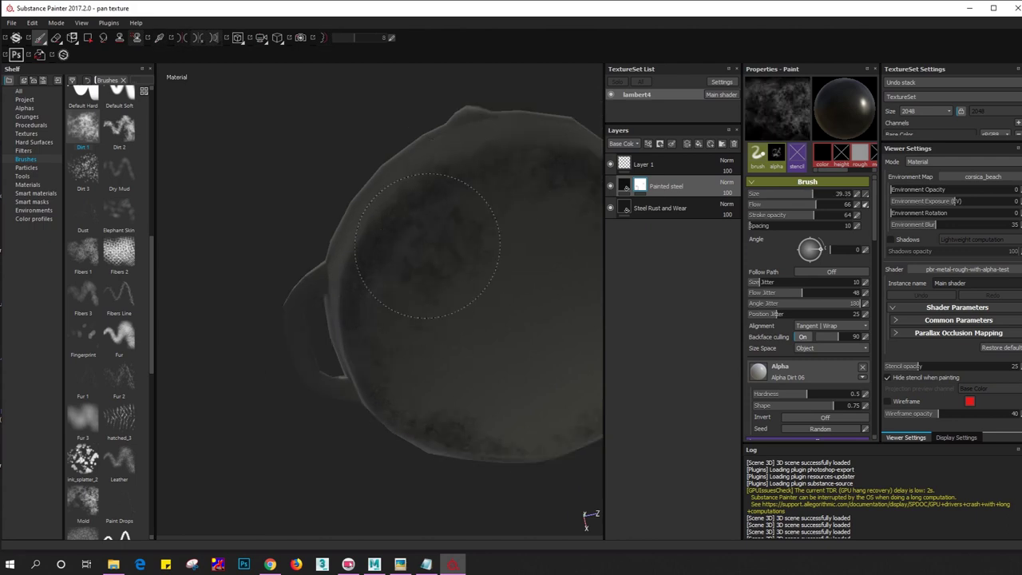
pyautogui.moveTo(427, 246)
pyautogui.keyDown('alt'); pyautogui.mouseDown()
pyautogui.moveTo(498, 296)
pyautogui.moveTo(407, 205)
pyautogui.mouseUp(); pyautogui.keyUp('alt')
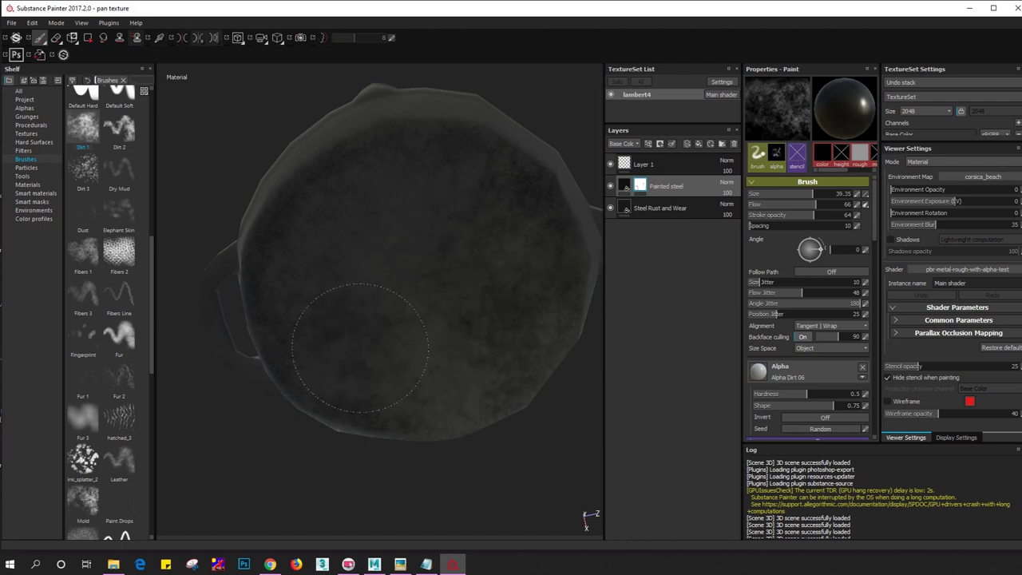
pyautogui.moveTo(365, 282)
pyautogui.keyDown('alt'); pyautogui.mouseDown()
pyautogui.moveTo(373, 298)
pyautogui.moveTo(309, 365)
pyautogui.moveTo(372, 284)
pyautogui.mouseUp(); pyautogui.keyUp('alt')
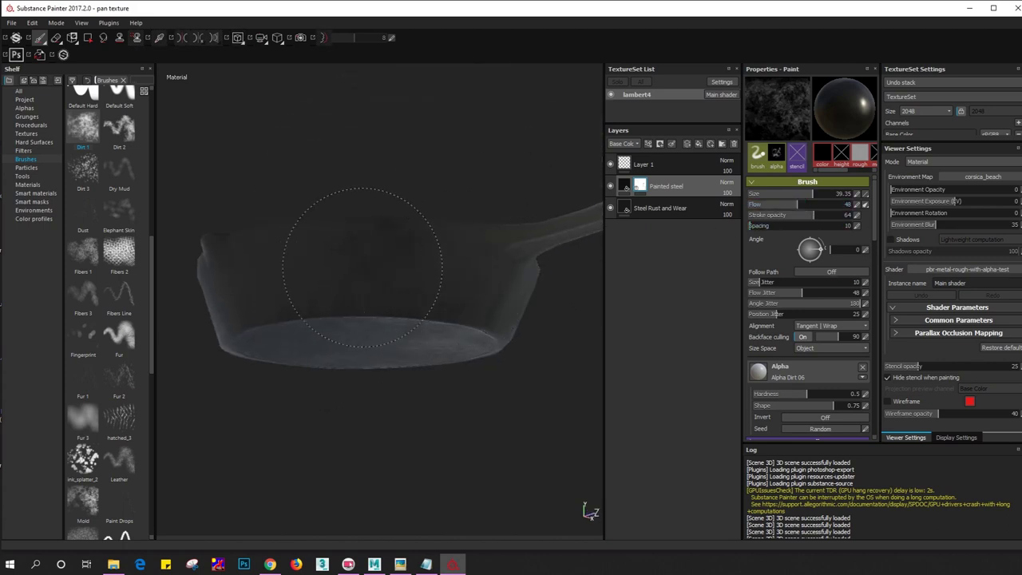
pyautogui.moveTo(365, 260)
pyautogui.keyDown('alt'); pyautogui.mouseDown()
pyautogui.moveTo(395, 262)
pyautogui.moveTo(365, 234)
pyautogui.mouseUp(); pyautogui.keyUp('alt')
pyautogui.moveTo(313, 276)
pyautogui.keyDown('alt'); pyautogui.mouseDown()
pyautogui.moveTo(513, 296)
pyautogui.moveTo(382, 297)
pyautogui.moveTo(479, 296)
pyautogui.mouseUp(); pyautogui.keyUp('alt')
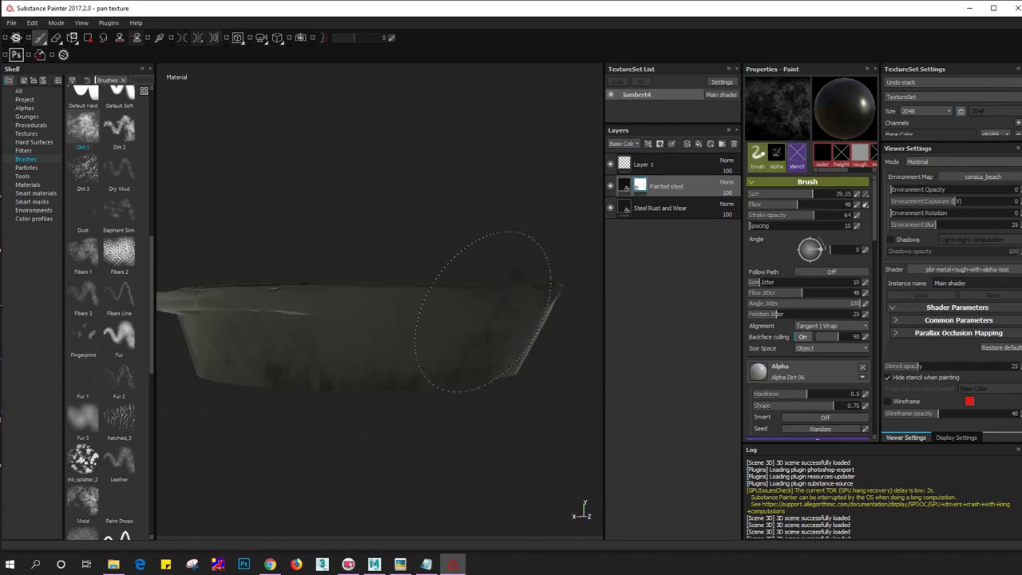
pyautogui.moveTo(455, 337)
pyautogui.keyDown('alt'); pyautogui.mouseDown()
pyautogui.moveTo(480, 309)
pyautogui.moveTo(441, 344)
pyautogui.mouseUp(); pyautogui.keyUp('alt')
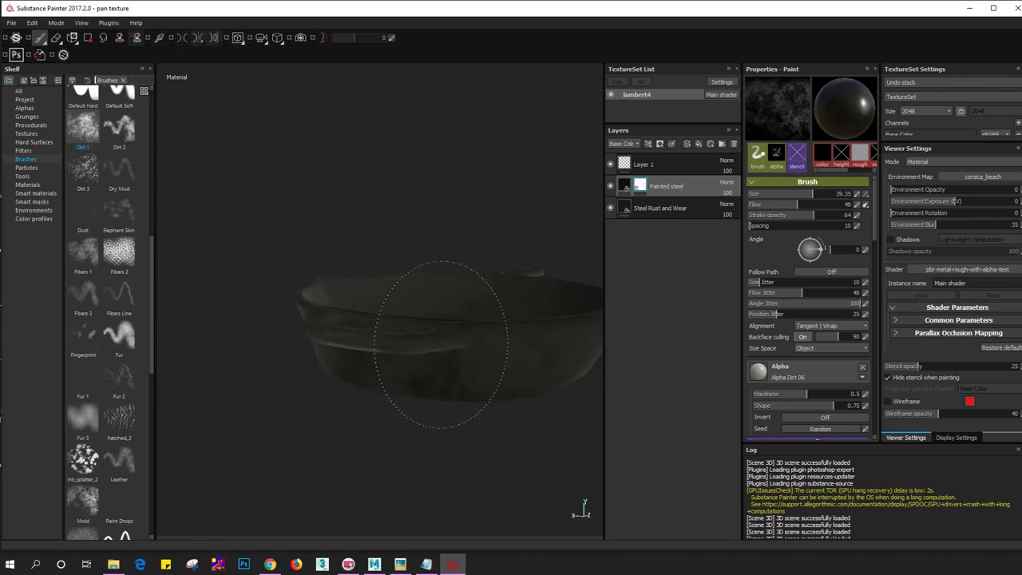
pyautogui.moveTo(328, 339)
pyautogui.keyDown('alt'); pyautogui.mouseDown()
pyautogui.moveTo(420, 333)
pyautogui.moveTo(360, 327)
pyautogui.moveTo(399, 342)
pyautogui.mouseUp(); pyautogui.keyUp('alt')
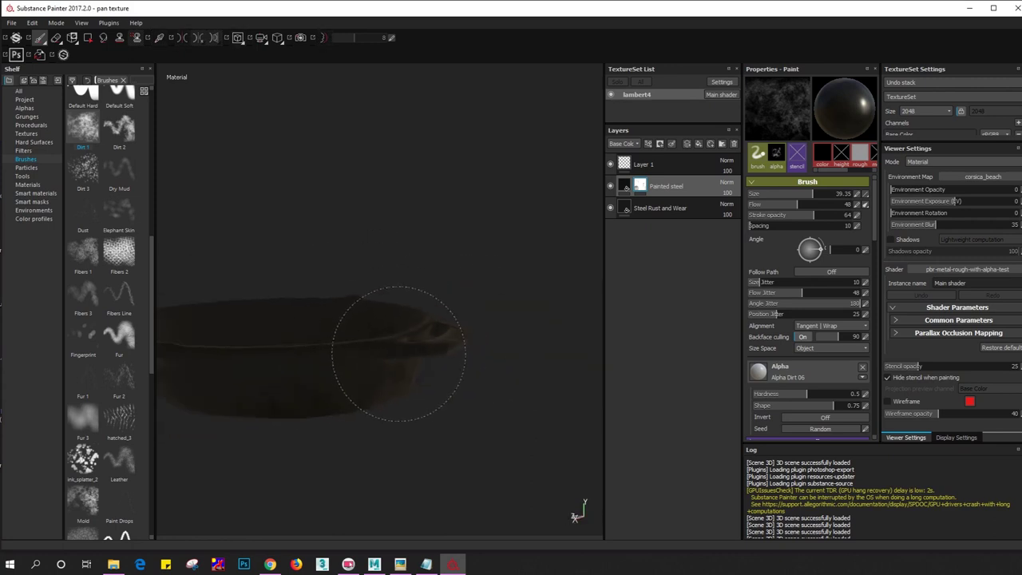
pyautogui.moveTo(280, 353)
pyautogui.keyDown('alt'); pyautogui.mouseDown()
pyautogui.moveTo(468, 308)
pyautogui.moveTo(435, 389)
pyautogui.mouseUp(); pyautogui.keyUp('alt')
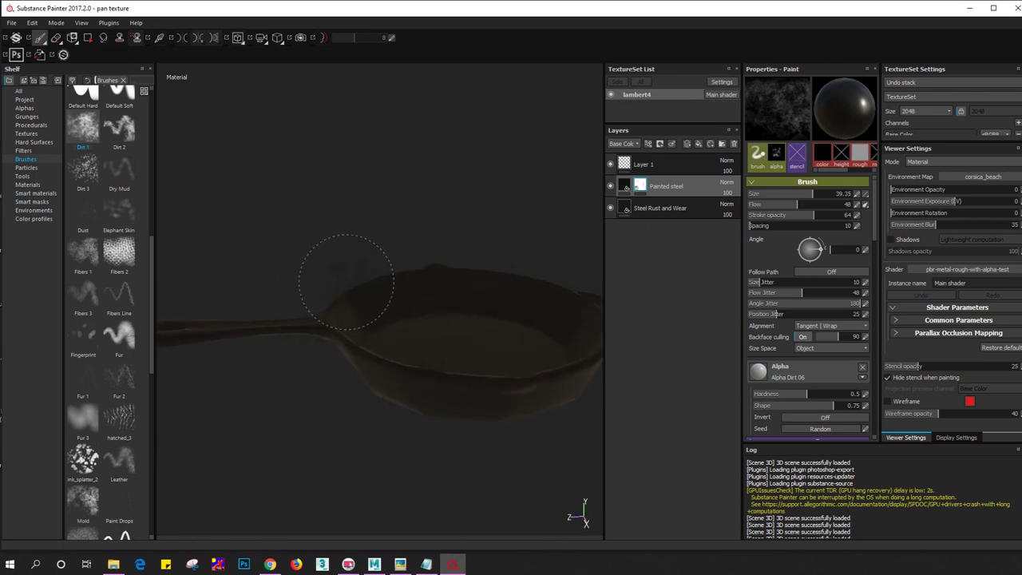
# Switch the lighting environment map to bonifacio_street
pyautogui.click(976, 176)
pyautogui.click(984, 209)
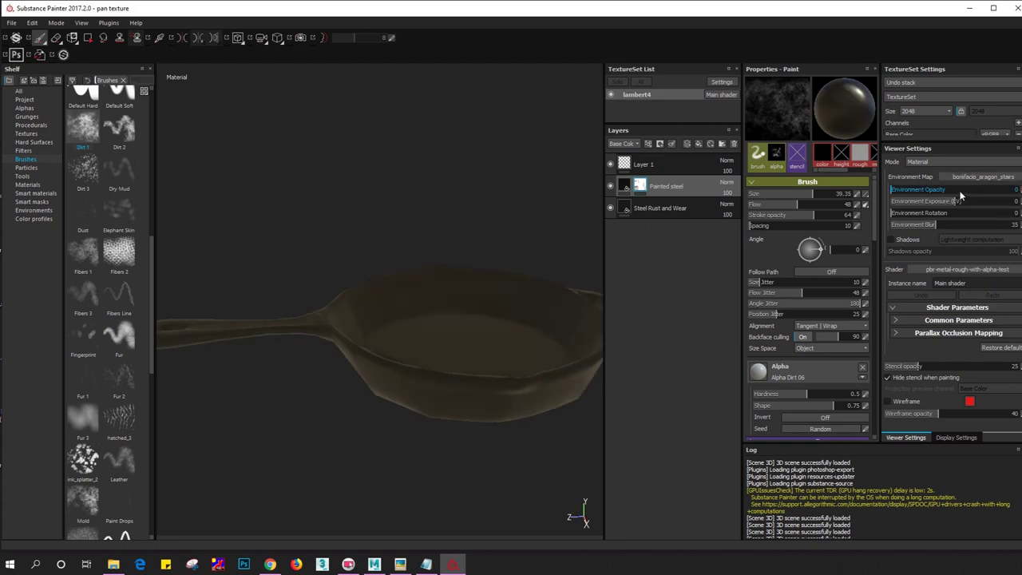
pyautogui.click(990, 206)
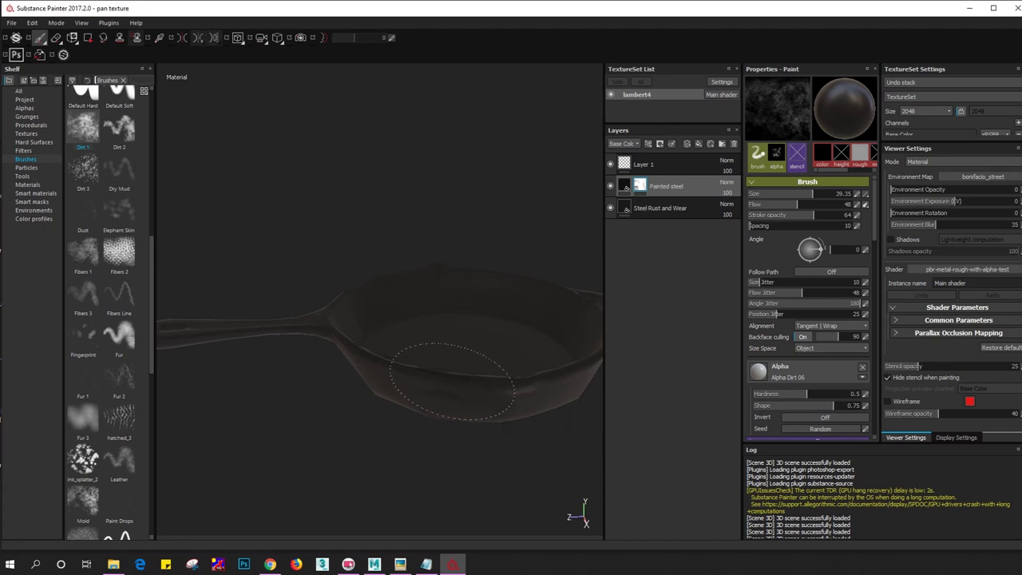
pyautogui.keyDown('alt'); pyautogui.moveTo(452, 381); pyautogui.dragTo(432, 315); pyautogui.keyUp('alt')
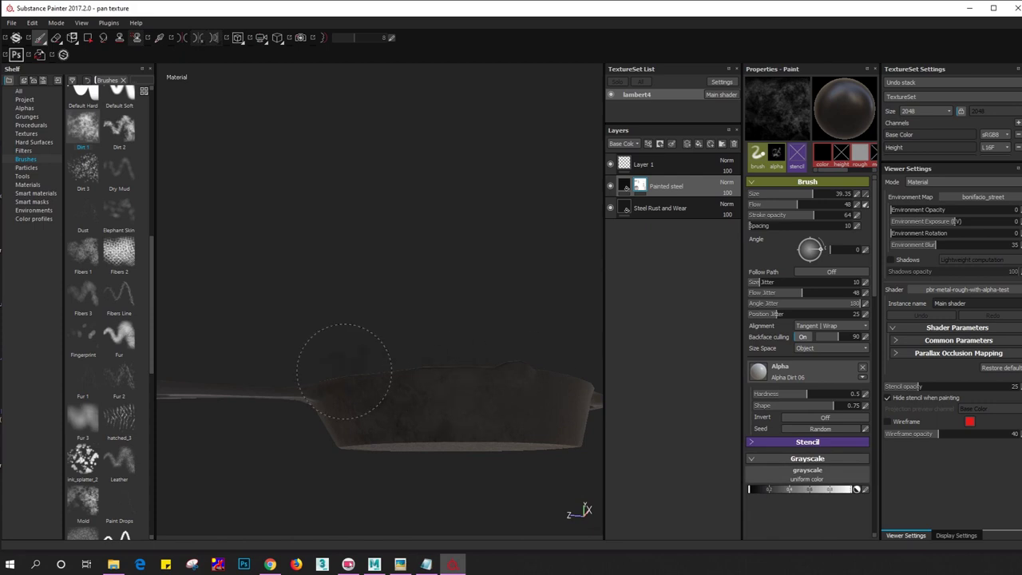
pyautogui.scroll(-1, 356, 374)
pyautogui.moveTo(356, 374)
pyautogui.keyDown('alt'); pyautogui.mouseDown()
pyautogui.moveTo(312, 358)
pyautogui.moveTo(381, 320)
pyautogui.moveTo(390, 414)
pyautogui.moveTo(504, 391)
pyautogui.moveTo(438, 322)
pyautogui.mouseUp(); pyautogui.keyUp('alt')
# Inspect the pan from several angles, then swap the brush colour from black to white
pyautogui.keyDown('alt'); pyautogui.moveTo(302, 384); pyautogui.dragTo(358, 307, button='right'); pyautogui.keyUp('alt')
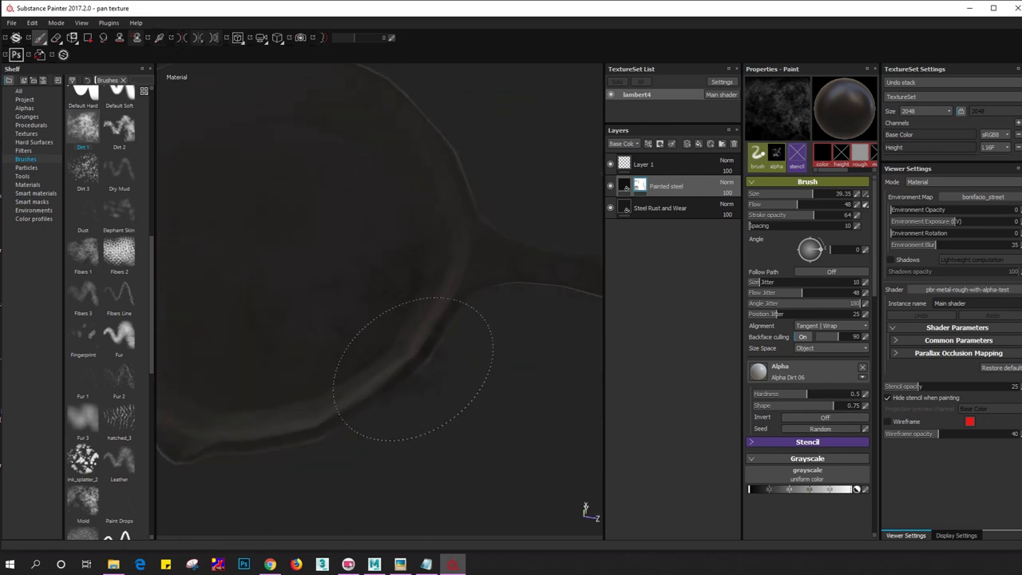
pyautogui.keyDown('alt'); pyautogui.moveTo(412, 369); pyautogui.dragTo(480, 304); pyautogui.keyUp('alt')
pyautogui.keyDown('alt'); pyautogui.moveTo(246, 341); pyautogui.dragTo(316, 400); pyautogui.keyUp('alt')
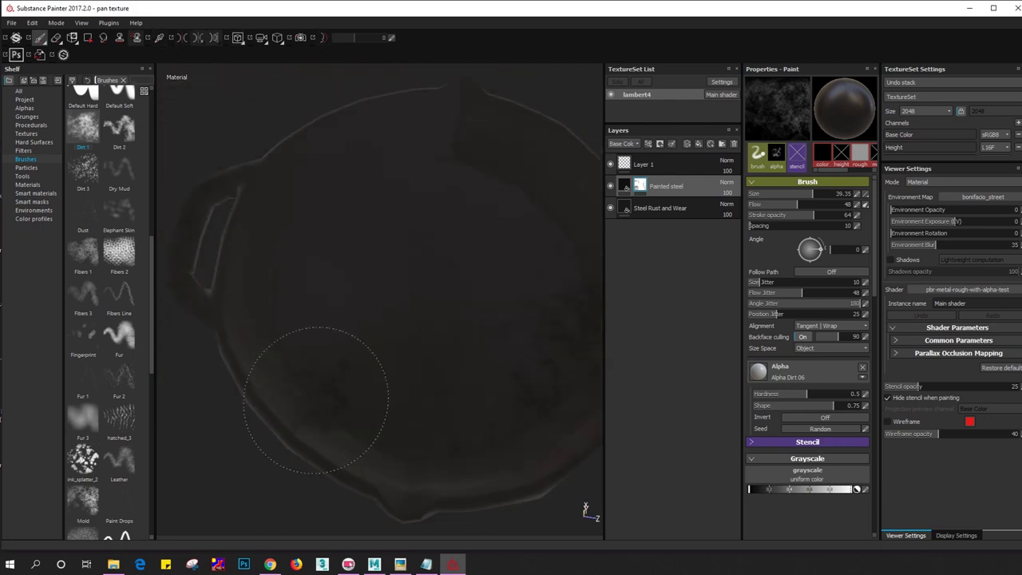
pyautogui.keyDown('alt'); pyautogui.moveTo(262, 200); pyautogui.dragTo(317, 211); pyautogui.keyUp('alt')
pyautogui.keyDown('alt'); pyautogui.moveTo(317, 211); pyautogui.dragTo(441, 202, button='right'); pyautogui.keyUp('alt')
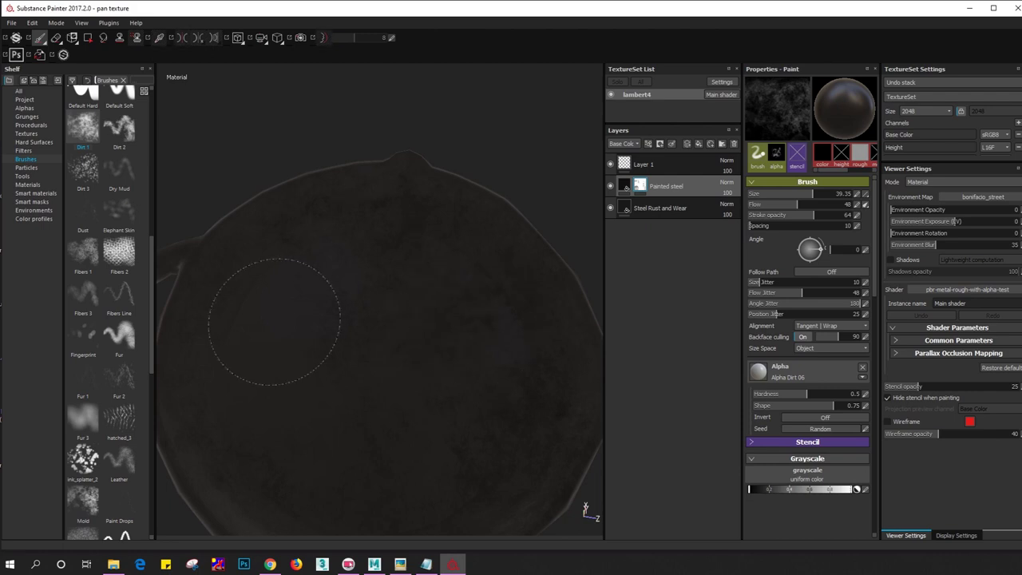
pyautogui.keyDown('alt'); pyautogui.moveTo(204, 295); pyautogui.dragTo(250, 186); pyautogui.keyUp('alt')
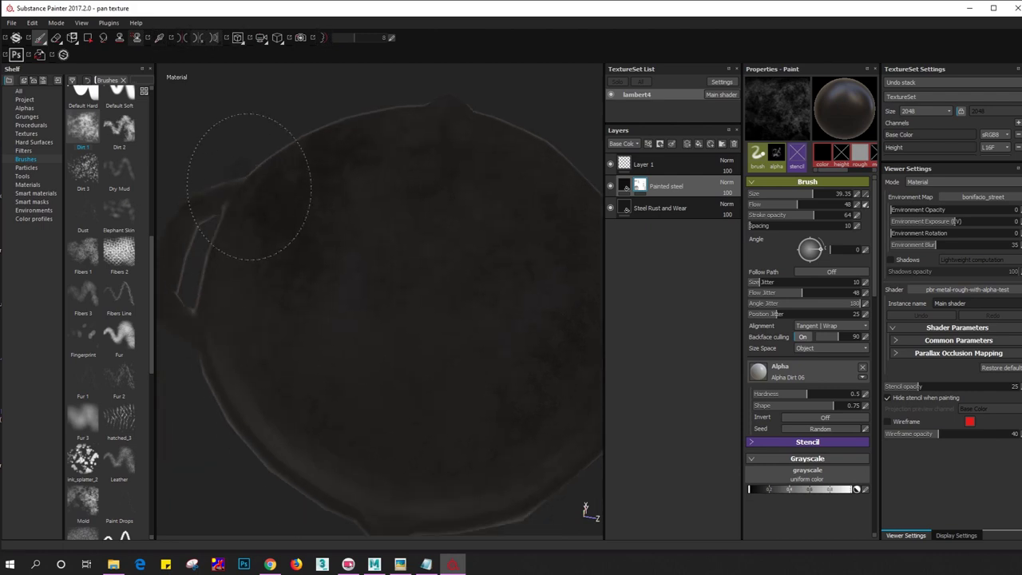
pyautogui.keyDown('alt'); pyautogui.moveTo(387, 482); pyautogui.dragTo(242, 378); pyautogui.keyUp('alt')
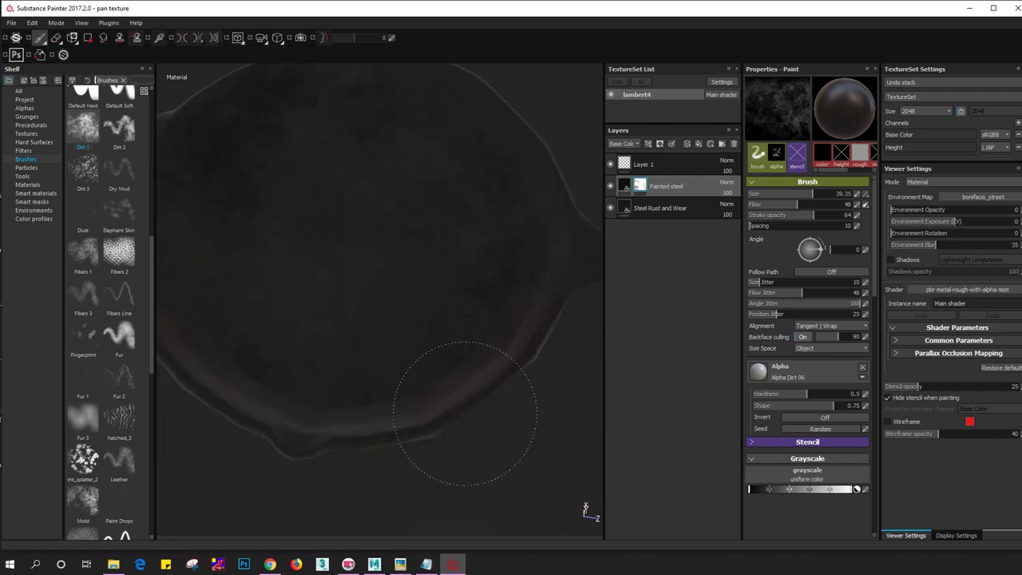
pyautogui.keyDown('alt'); pyautogui.moveTo(543, 214); pyautogui.dragTo(510, 189); pyautogui.keyUp('alt')
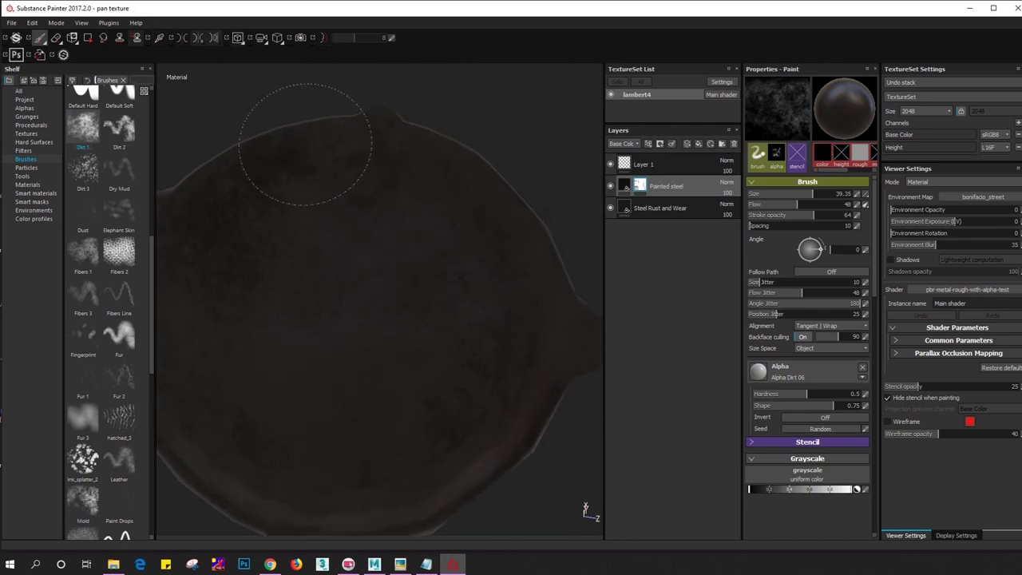
pyautogui.keyDown('alt'); pyautogui.moveTo(305, 143); pyautogui.dragTo(331, 240); pyautogui.keyUp('alt')
pyautogui.scroll(3, 317, 271)
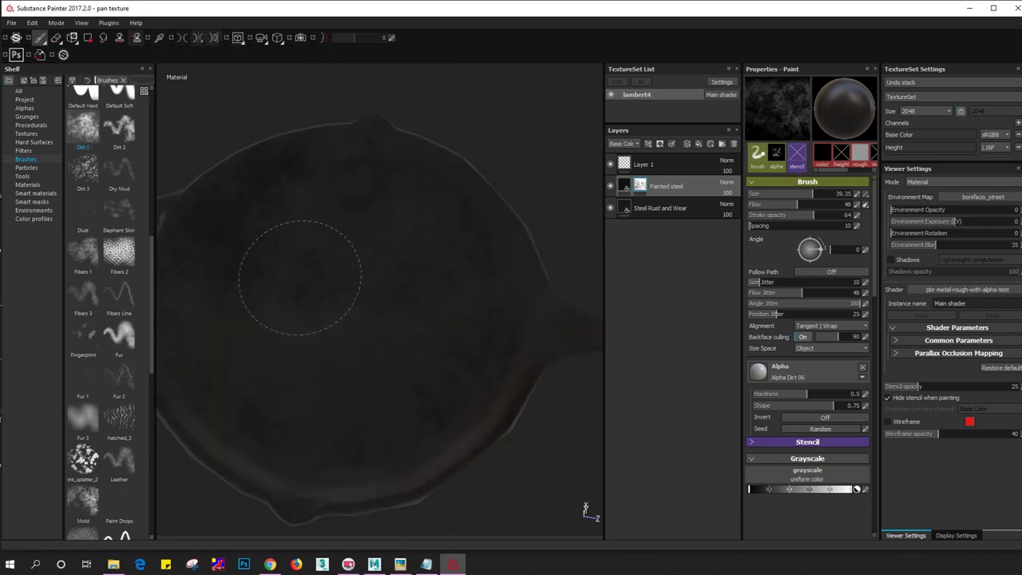
pyautogui.press('x')
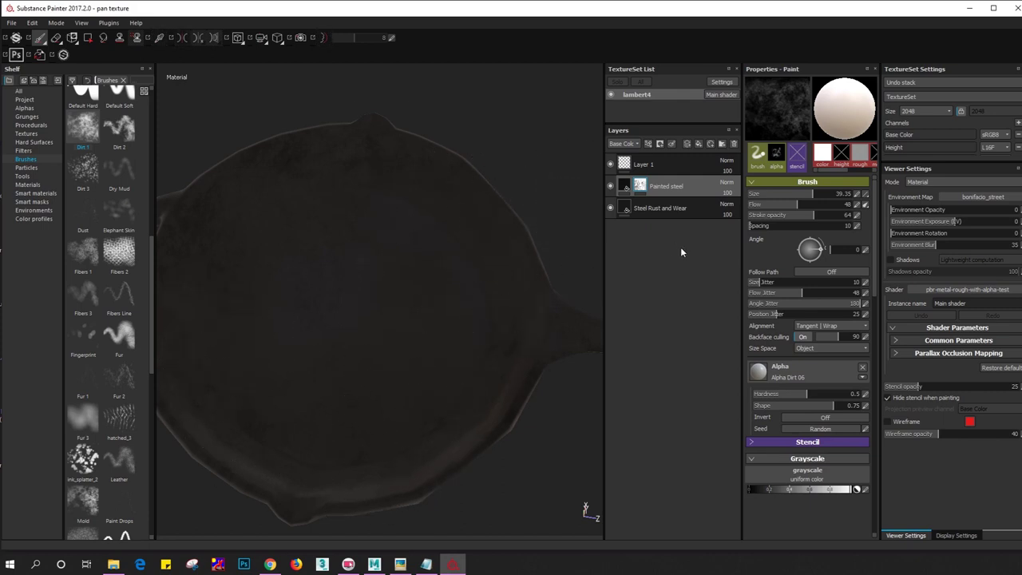
# Add Layer 2 above Painted steel and switch the shelf to particle brushes
pyautogui.click(648, 143)
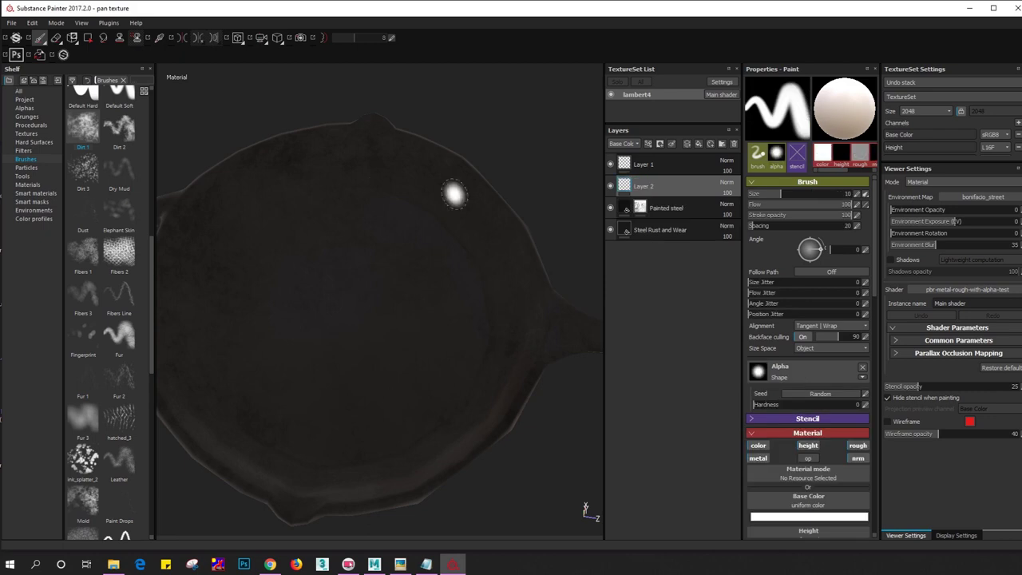
pyautogui.click(29, 185)
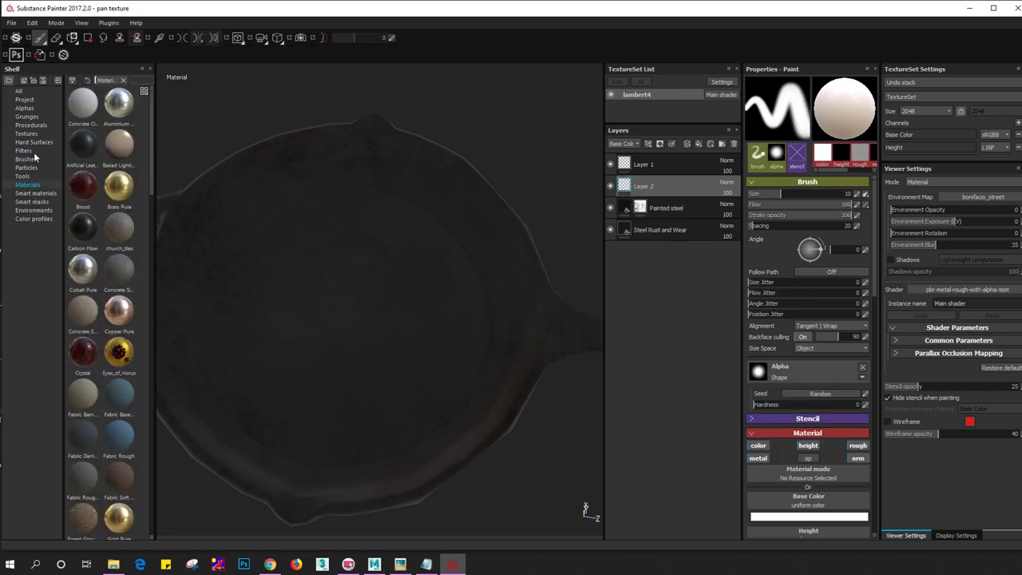
pyautogui.click(32, 159)
pyautogui.click(26, 167)
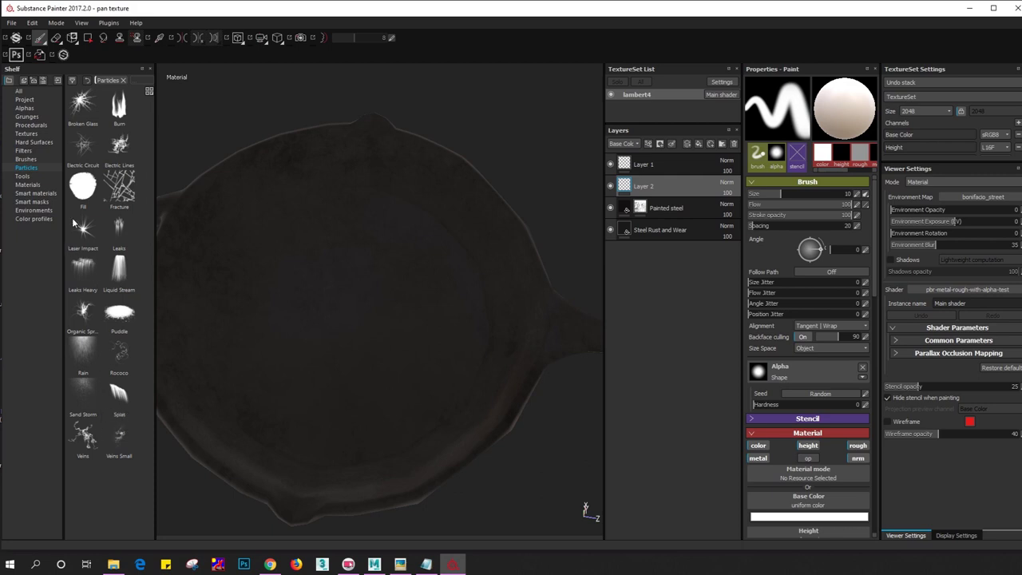
# Choose the Burn particle brush, undo a test mark, and spray the pan's centre
pyautogui.click(118, 109)
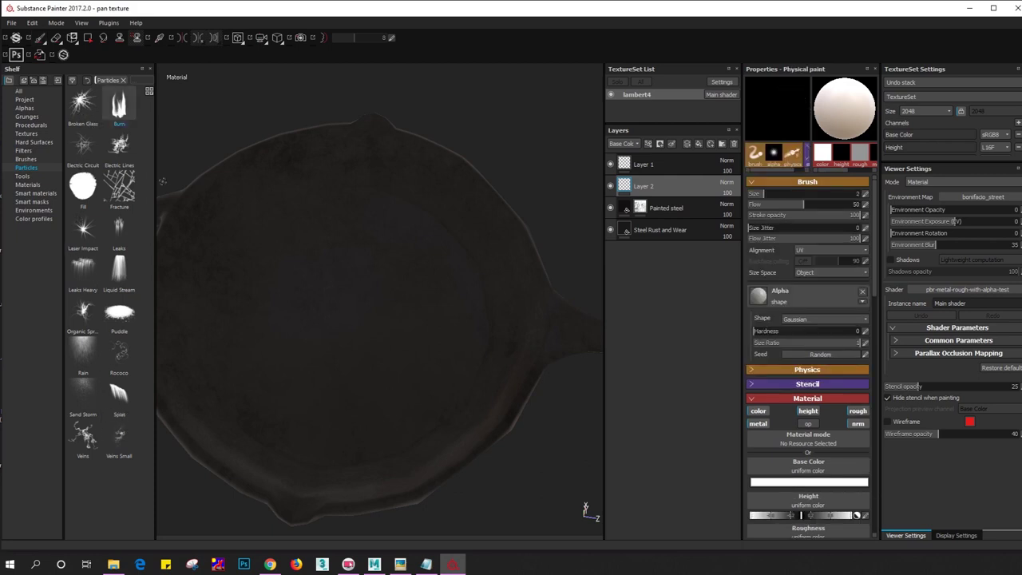
pyautogui.click(313, 272)
pyautogui.moveTo(357, 311)
pyautogui.keyDown('alt'); pyautogui.mouseDown()
pyautogui.moveTo(376, 319)
pyautogui.moveTo(377, 333)
pyautogui.mouseUp(); pyautogui.keyUp('alt')
pyautogui.scroll(3, 383, 329)
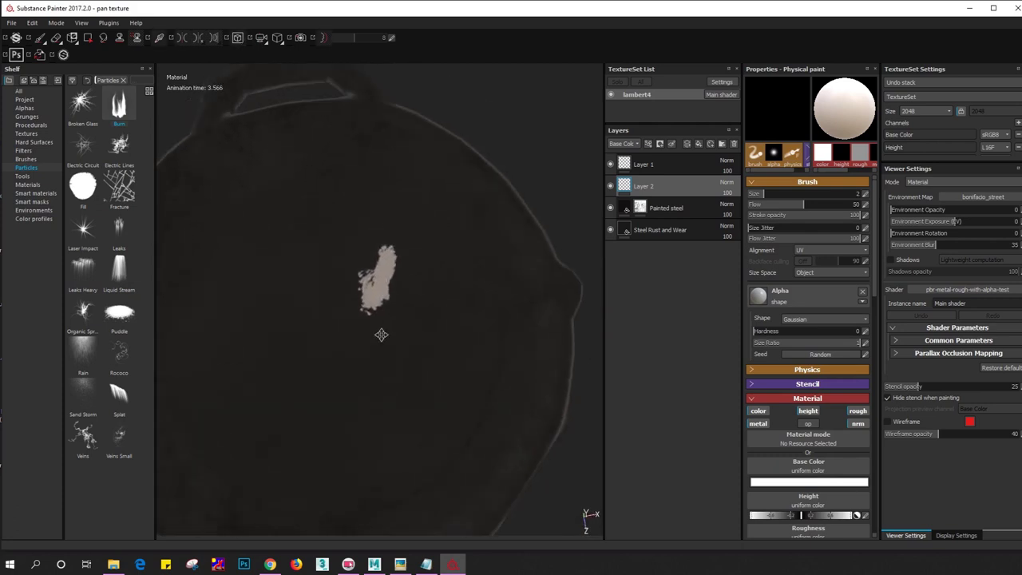
pyautogui.hotkey('ctrl', 'z')
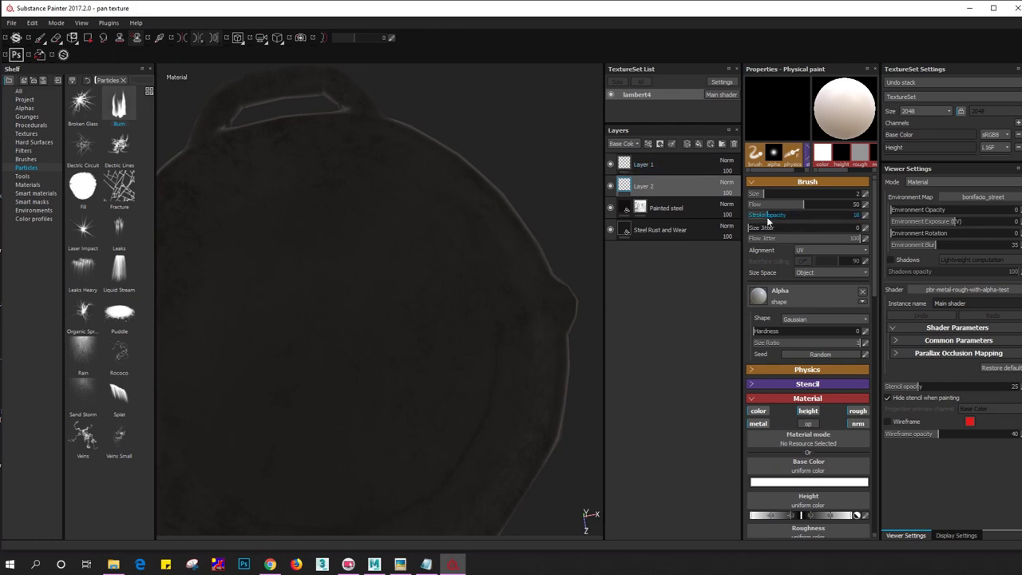
pyautogui.moveTo(768, 221); pyautogui.dragTo(770, 216)
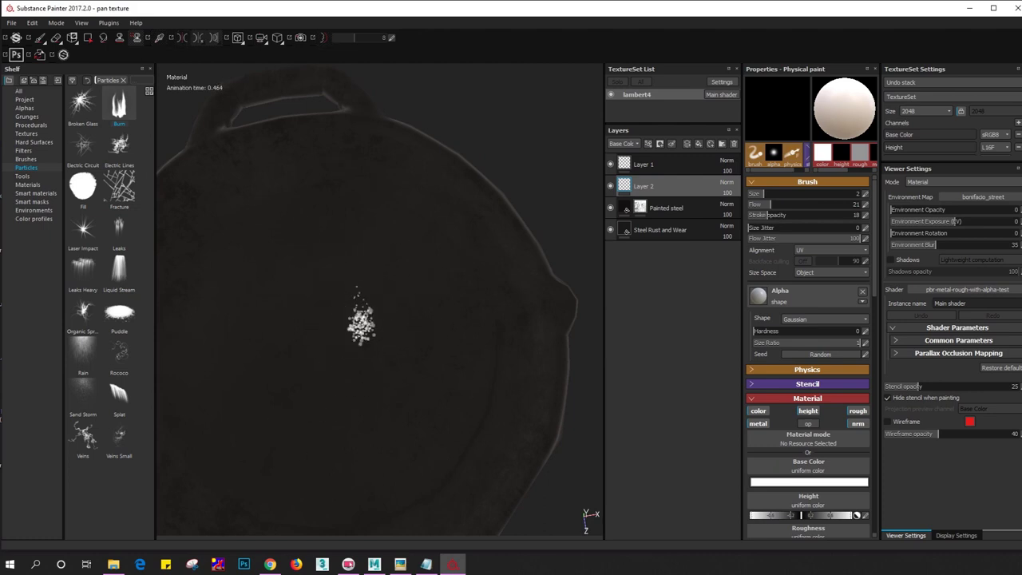
pyautogui.moveTo(365, 319); pyautogui.dragTo(394, 330)
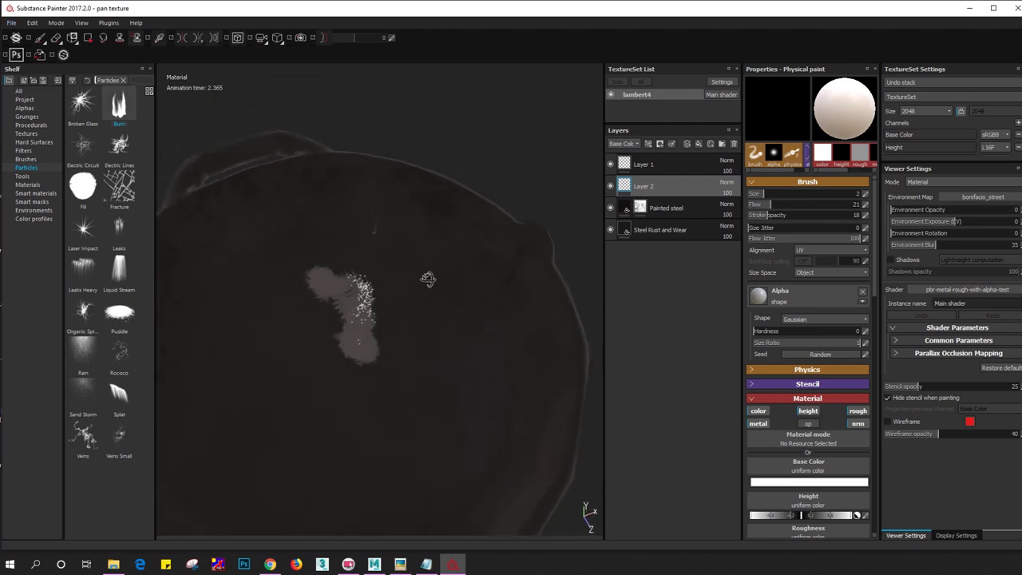
pyautogui.scroll(5, 398, 321)
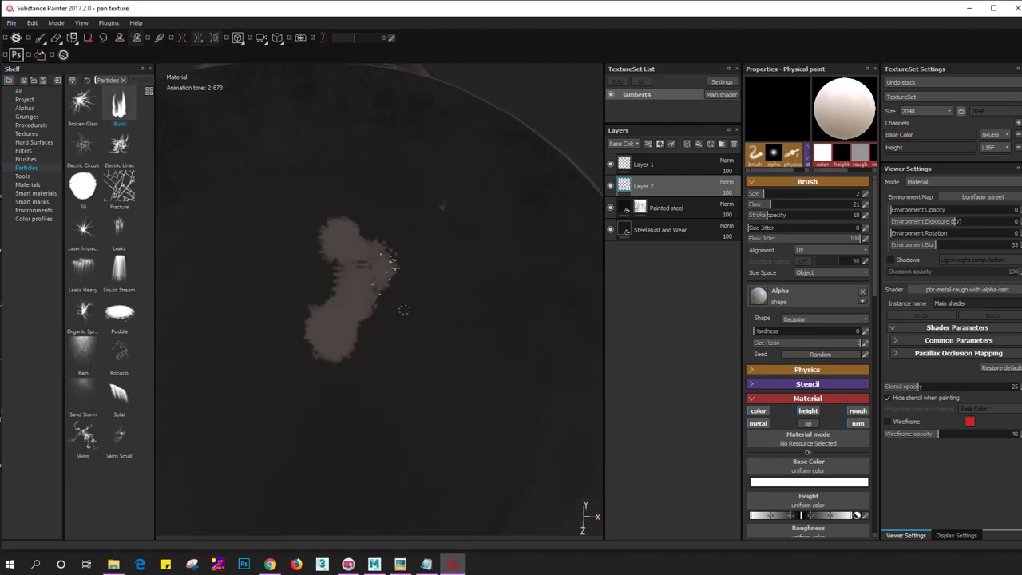
# Lower the flow and spray faint Burn particle strokes inside and along the pan's side
pyautogui.click(758, 296)
pyautogui.click(769, 206)
pyautogui.click(758, 205)
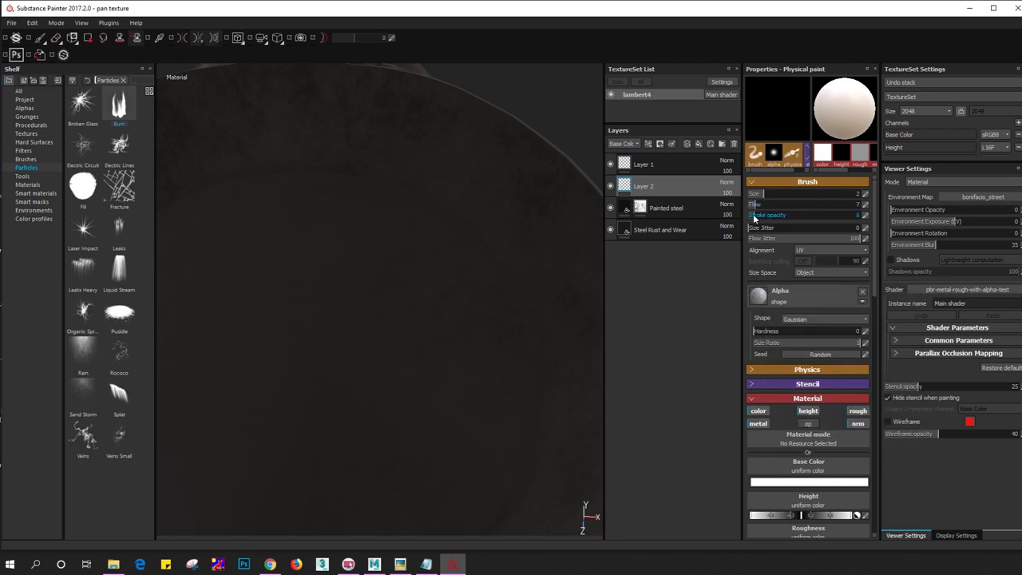
pyautogui.moveTo(396, 217); pyautogui.dragTo(471, 388)
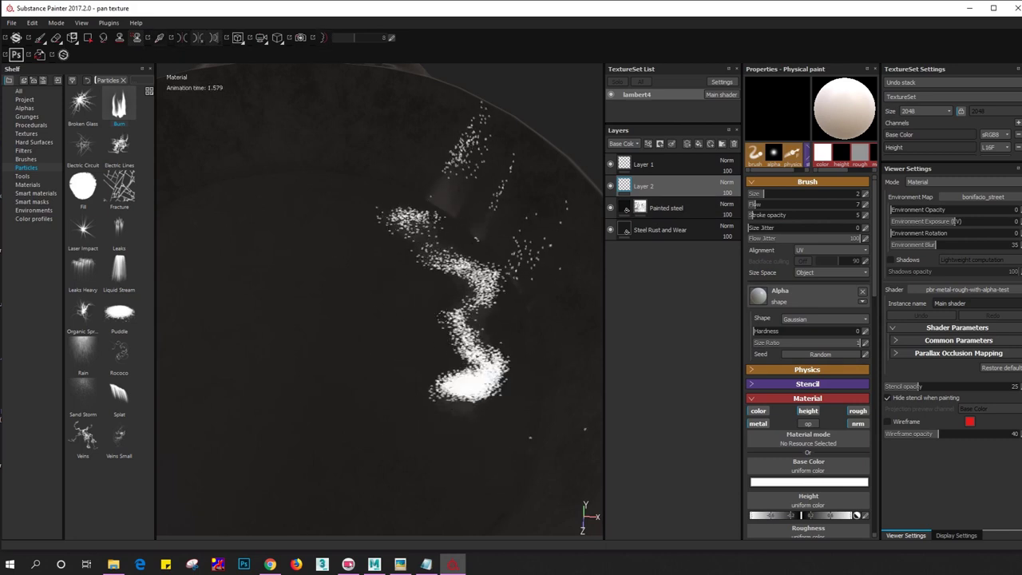
pyautogui.moveTo(515, 300); pyautogui.dragTo(501, 433)
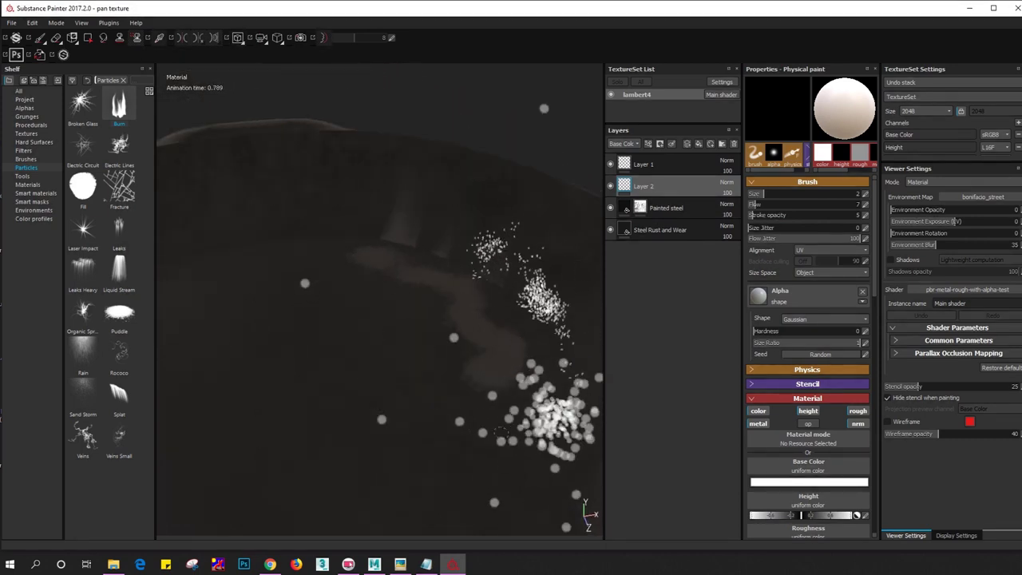
pyautogui.scroll(-3, 501, 432)
pyautogui.scroll(-3, 527, 320)
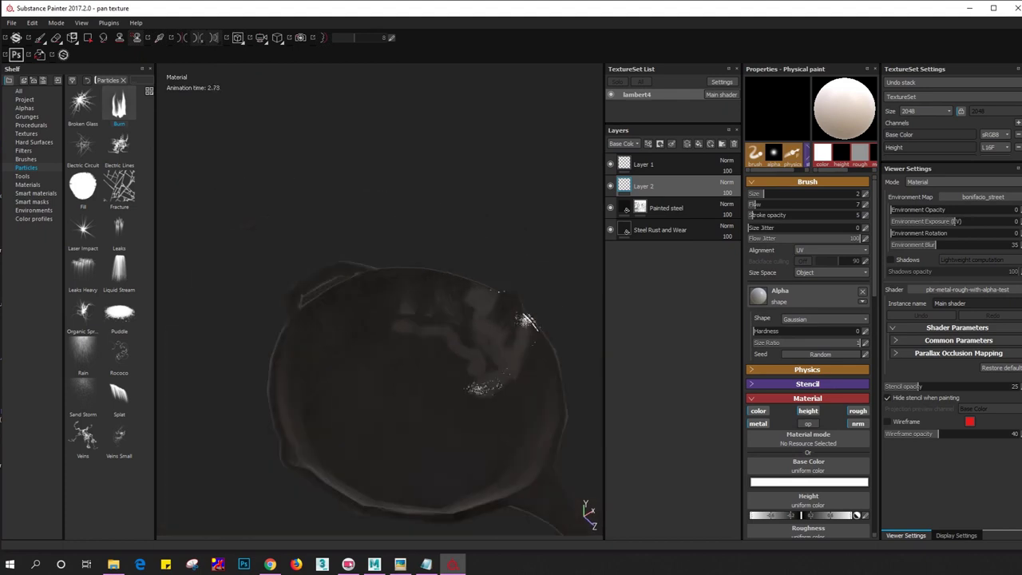
pyautogui.moveTo(527, 319)
pyautogui.keyDown('alt'); pyautogui.mouseDown()
pyautogui.moveTo(395, 277)
pyautogui.moveTo(407, 466)
pyautogui.moveTo(426, 317)
pyautogui.moveTo(318, 359)
pyautogui.mouseUp(); pyautogui.keyUp('alt')
pyautogui.click(408, 466)
pyautogui.scroll(2, 427, 317)
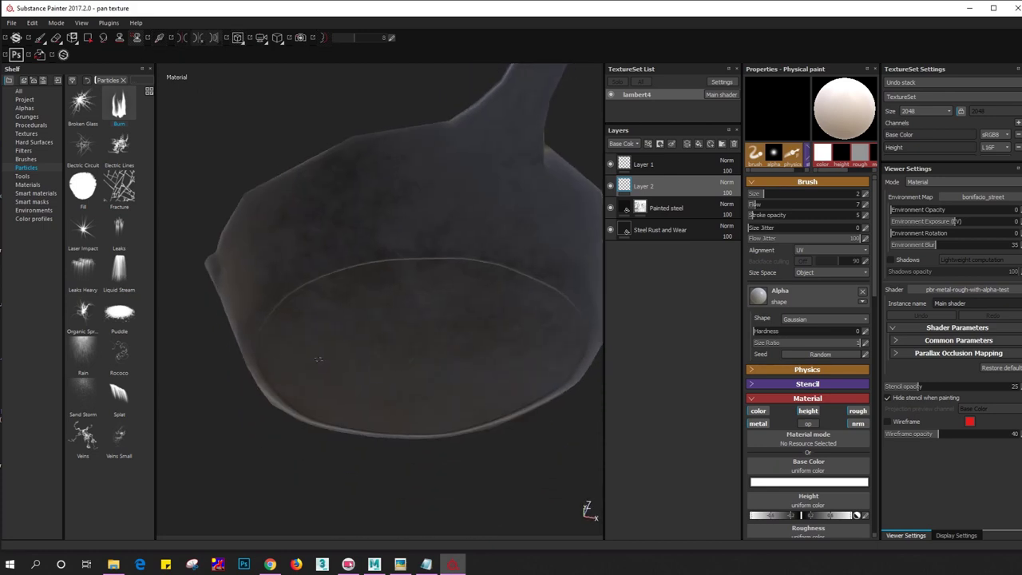
# Try the Liquid Stream, Puddle and other particle brushes with a test spray on the pan
pyautogui.click(118, 271)
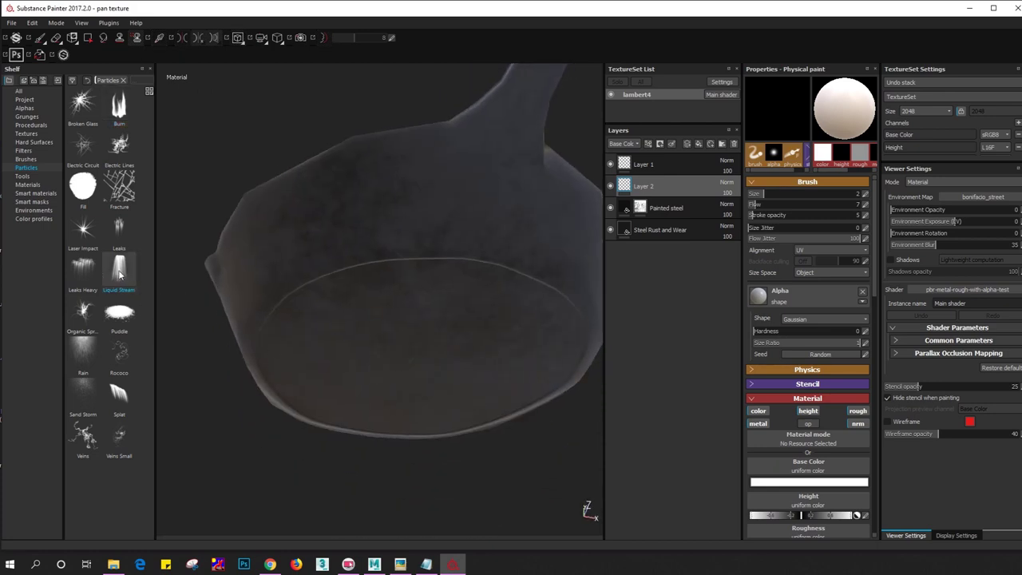
pyautogui.click(124, 326)
pyautogui.keyDown('alt'); pyautogui.moveTo(297, 263); pyautogui.dragTo(322, 413); pyautogui.keyUp('alt')
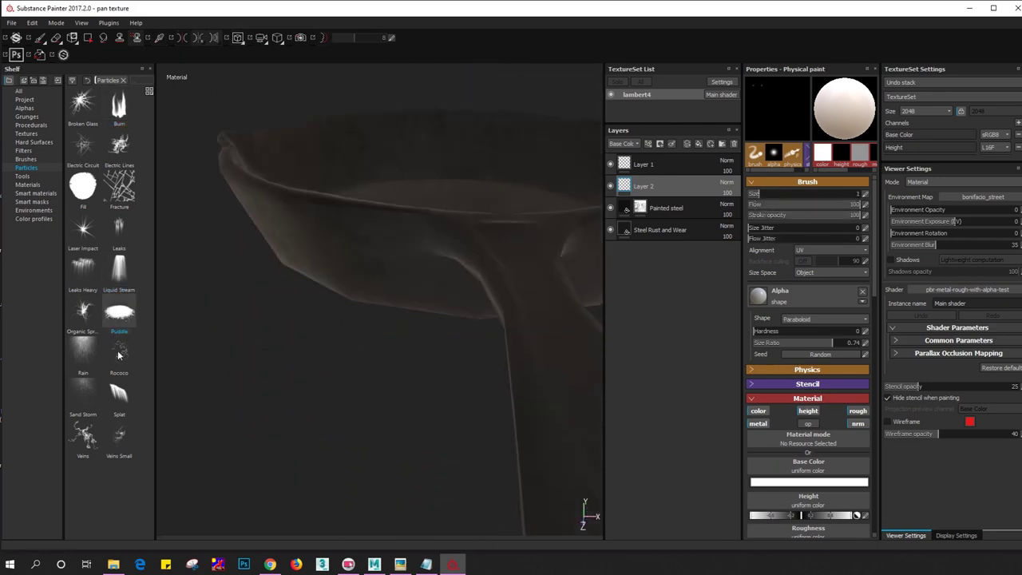
pyautogui.keyDown('alt'); pyautogui.moveTo(359, 319); pyautogui.dragTo(320, 280); pyautogui.keyUp('alt')
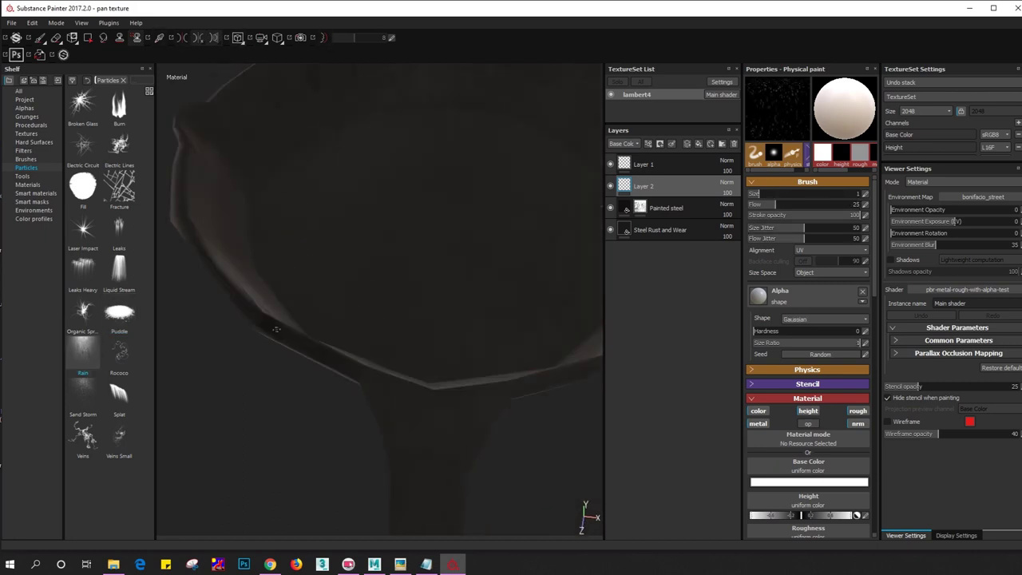
pyautogui.click(85, 274)
pyautogui.moveTo(404, 229)
pyautogui.keyDown('alt'); pyautogui.mouseDown()
pyautogui.moveTo(328, 363)
pyautogui.moveTo(392, 216)
pyautogui.mouseUp(); pyautogui.keyUp('alt')
pyautogui.click(392, 216)
pyautogui.moveTo(365, 312)
pyautogui.keyDown('alt'); pyautogui.mouseDown()
pyautogui.moveTo(456, 244)
pyautogui.moveTo(469, 319)
pyautogui.moveTo(363, 385)
pyautogui.mouseUp(); pyautogui.keyUp('alt')
pyautogui.click(120, 271)
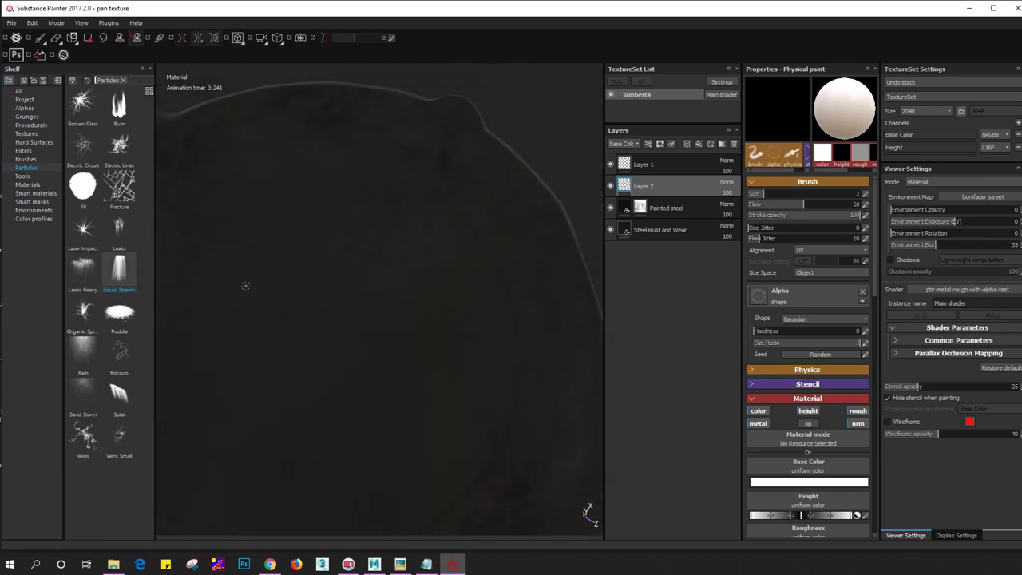
pyautogui.press('f')
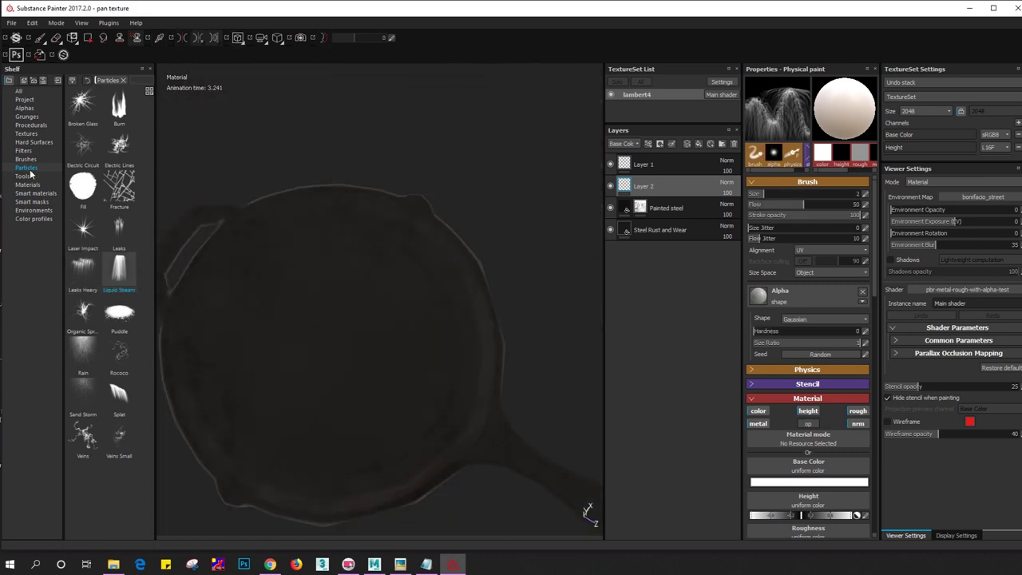
# Switch the shelf to Tools and load the AFFbolt bolt tool
pyautogui.click(30, 161)
pyautogui.click(23, 176)
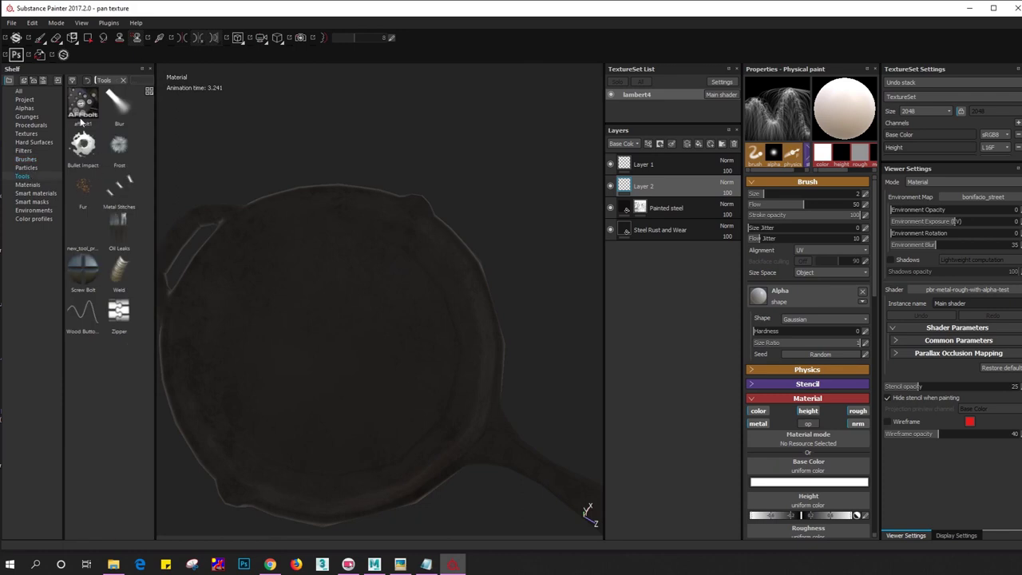
pyautogui.click(102, 106)
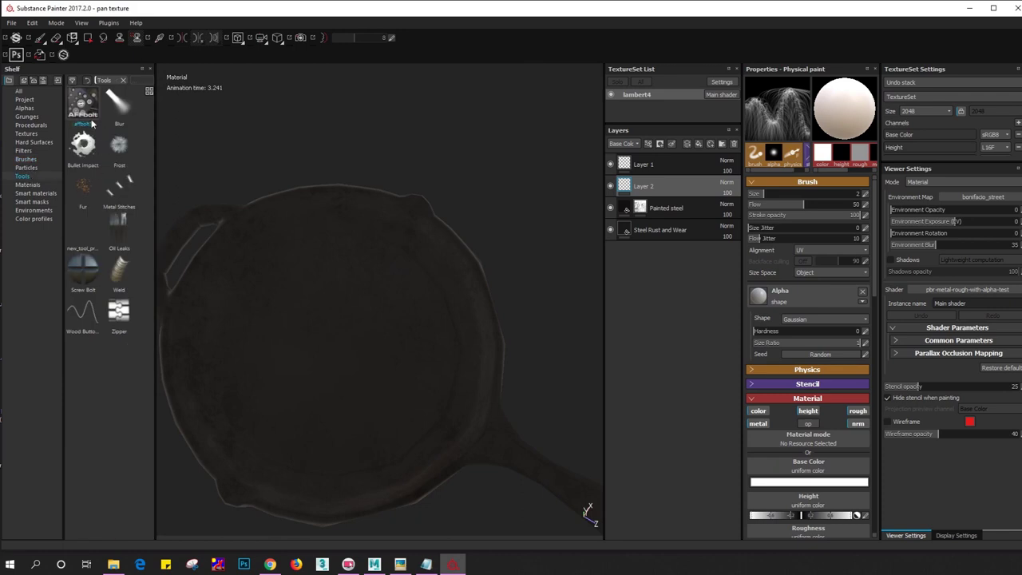
pyautogui.click(116, 103)
# Shrink the bolt brush and stamp a bolt onto the handle junction
pyautogui.click(83, 109)
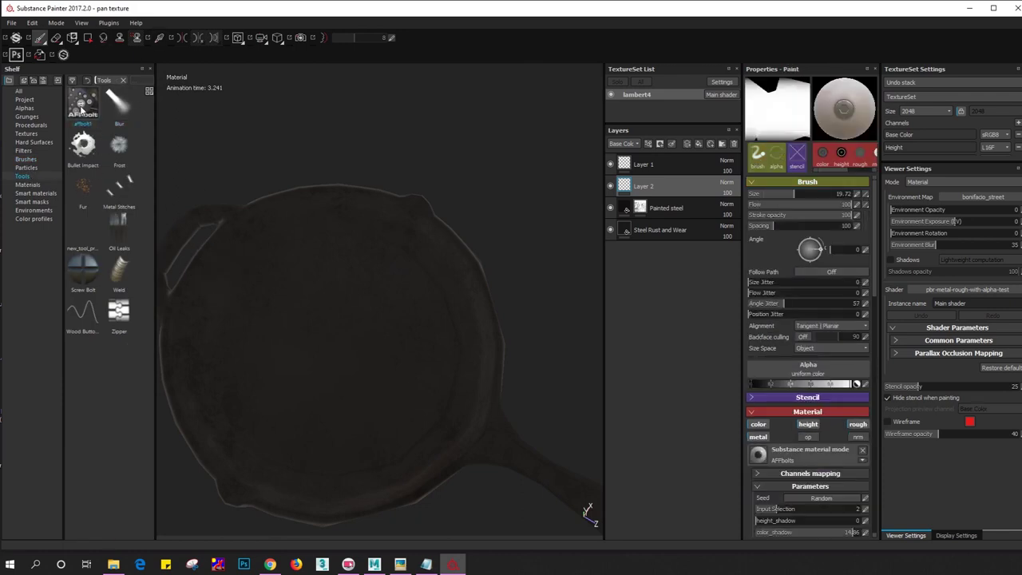
pyautogui.scroll(3, 431, 370)
pyautogui.scroll(5, 425, 298)
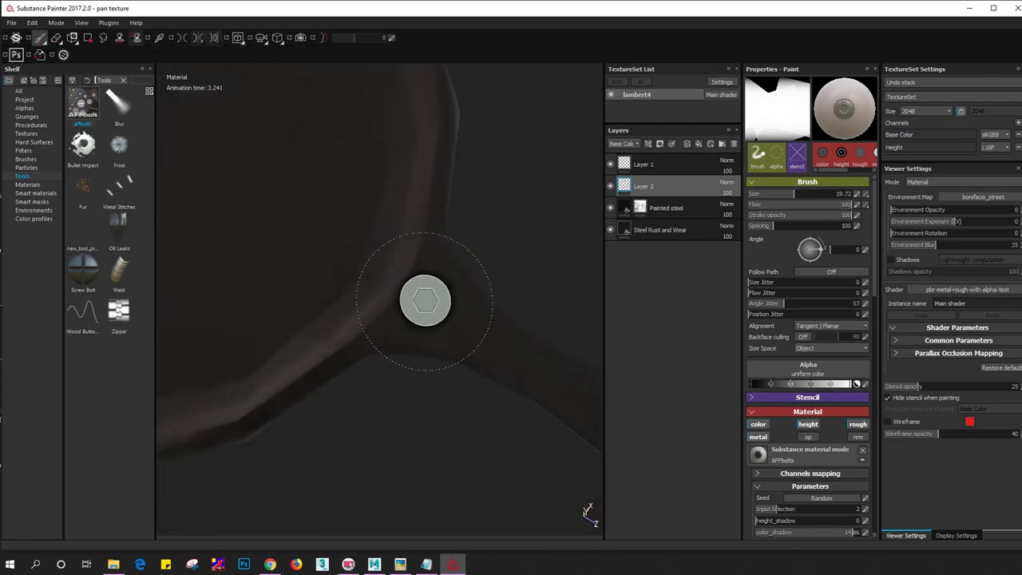
pyautogui.keyDown('ctrl'); pyautogui.moveTo(450, 306); pyautogui.dragTo(454, 386, button='right'); pyautogui.keyUp('ctrl')
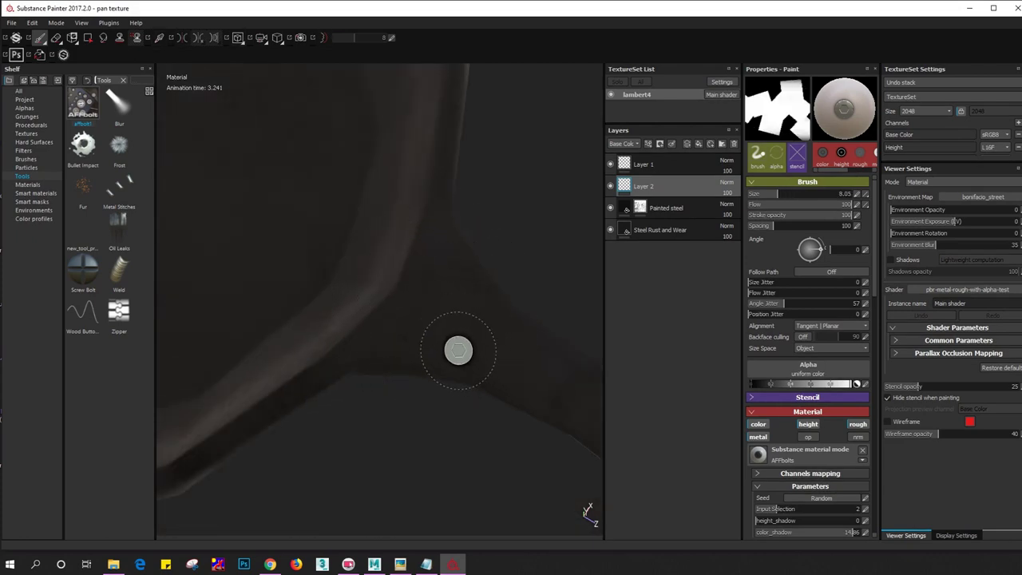
pyautogui.moveTo(454, 386)
pyautogui.keyDown('alt'); pyautogui.mouseDown()
pyautogui.moveTo(400, 166)
pyautogui.moveTo(360, 114)
pyautogui.mouseUp(); pyautogui.keyUp('alt')
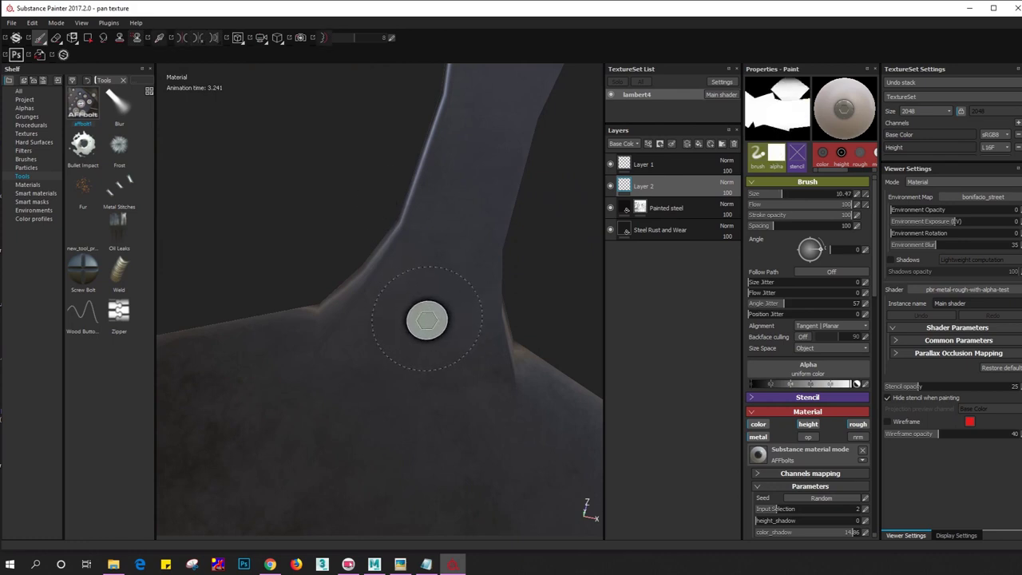
pyautogui.click(426, 321)
pyautogui.keyDown('alt'); pyautogui.moveTo(281, 261); pyautogui.dragTo(341, 352); pyautogui.keyUp('alt')
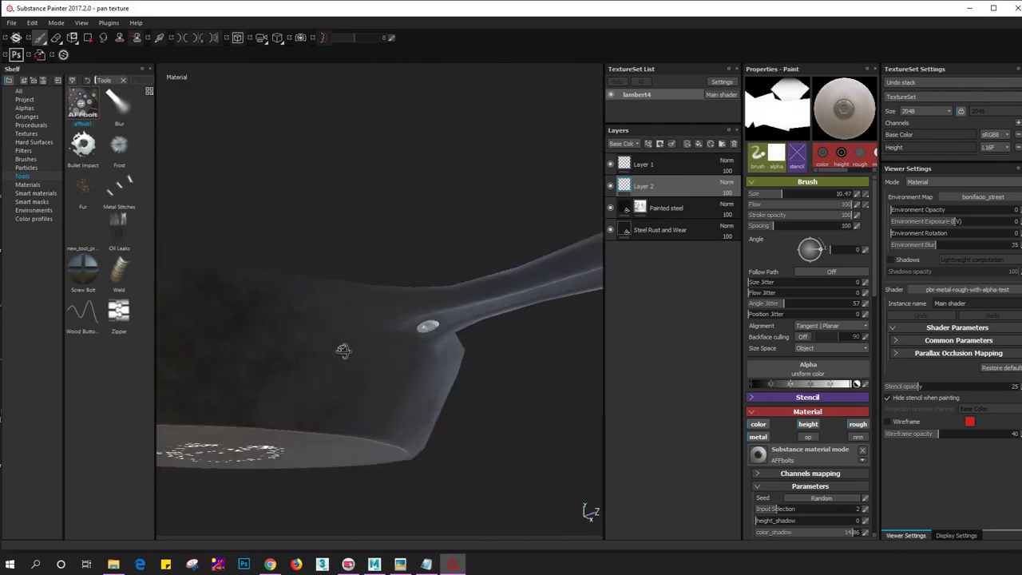
pyautogui.keyDown('alt'); pyautogui.moveTo(341, 352); pyautogui.dragTo(291, 277, button='right'); pyautogui.keyUp('alt')
pyautogui.moveTo(290, 277)
pyautogui.keyDown('alt'); pyautogui.mouseDown()
pyautogui.moveTo(364, 240)
pyautogui.moveTo(392, 208)
pyautogui.mouseUp(); pyautogui.keyUp('alt')
# Undo the bolt, disable the colour channel, and set the brush size to 13.21
pyautogui.hotkey('ctrl', 'z')
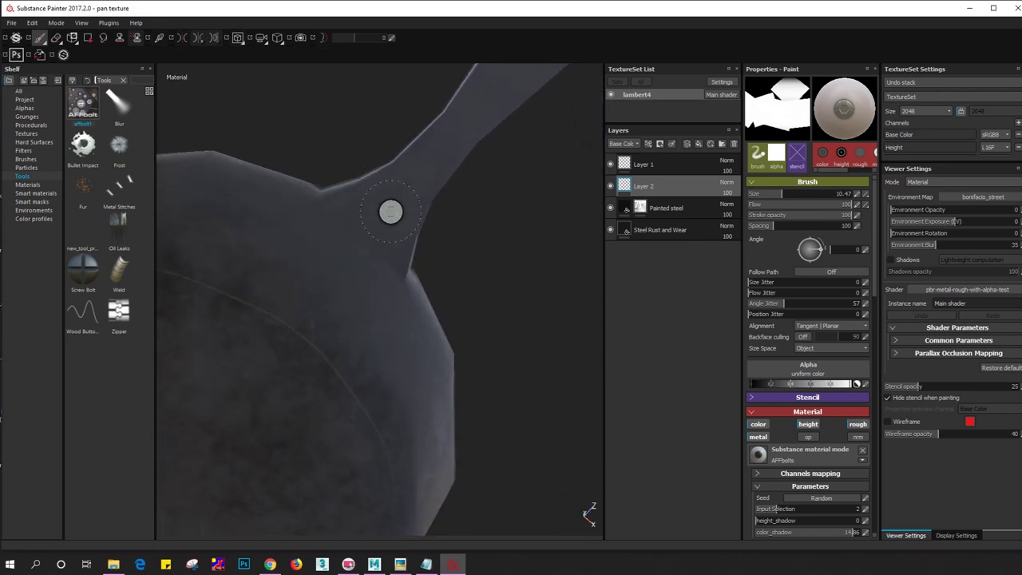
pyautogui.click(760, 424)
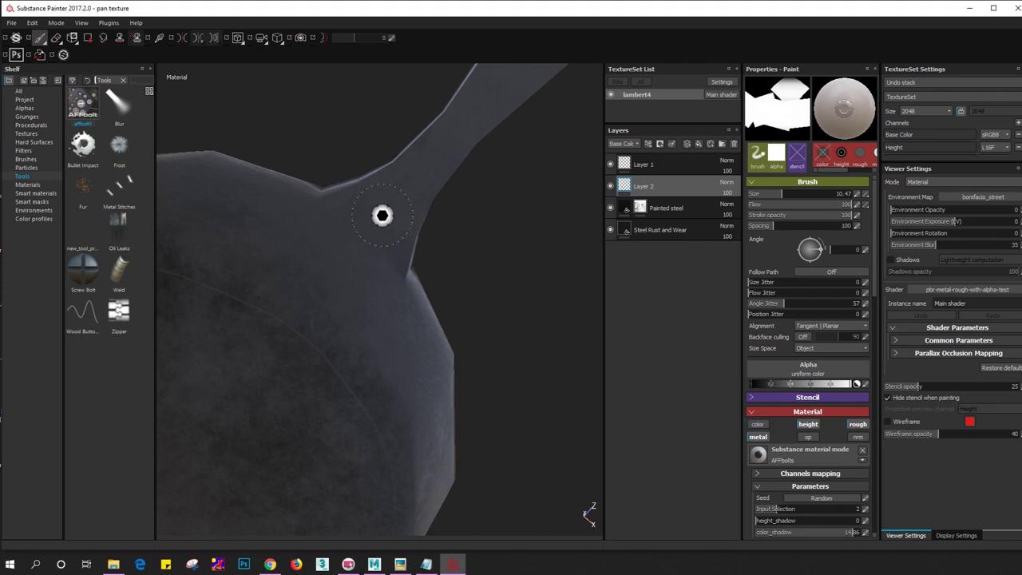
pyautogui.keyDown('ctrl'); pyautogui.moveTo(334, 238); pyautogui.dragTo(376, 221, button='right'); pyautogui.keyUp('ctrl')
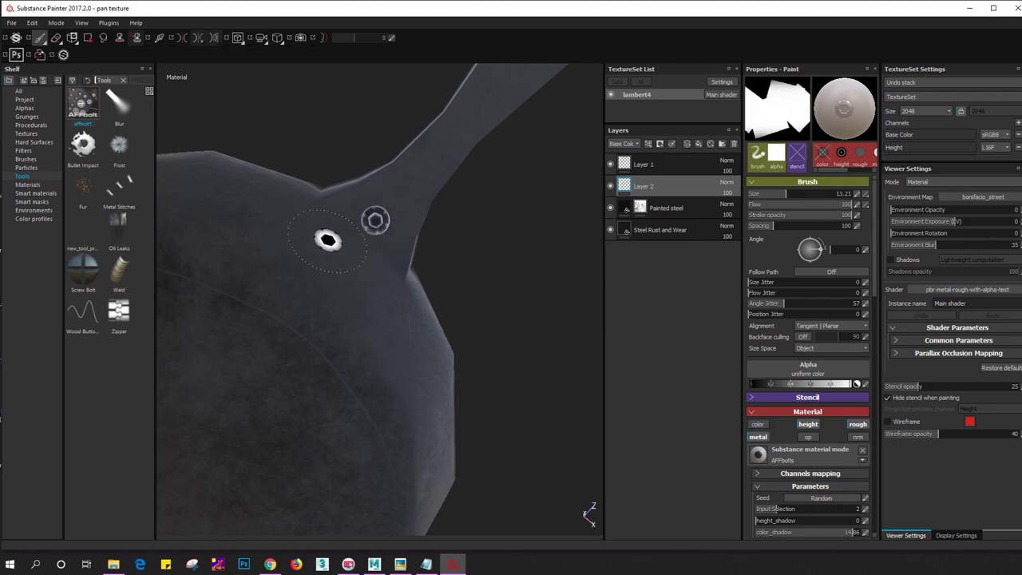
pyautogui.moveTo(375, 221)
pyautogui.keyDown('alt'); pyautogui.mouseDown()
pyautogui.moveTo(411, 267)
pyautogui.moveTo(168, 296)
pyautogui.moveTo(349, 184)
pyautogui.mouseUp(); pyautogui.keyUp('alt')
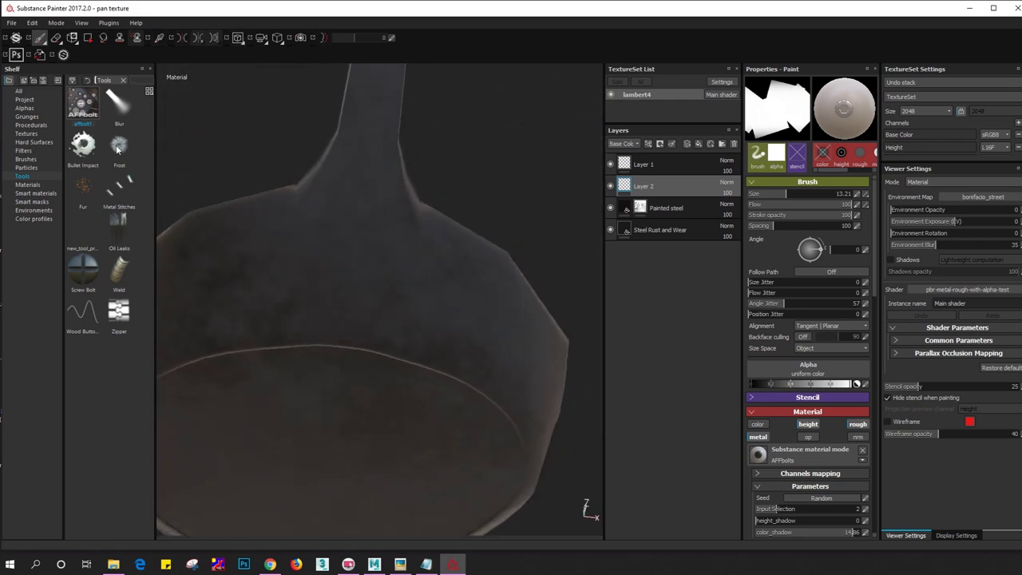
# Load Bullet Impact at size 28.7, stamp test impacts in the pan, then undo them
pyautogui.click(85, 148)
pyautogui.moveTo(330, 290)
pyautogui.keyDown('alt'); pyautogui.mouseDown()
pyautogui.moveTo(366, 301)
pyautogui.moveTo(329, 290)
pyautogui.moveTo(370, 247)
pyautogui.moveTo(354, 279)
pyautogui.mouseUp(); pyautogui.keyUp('alt')
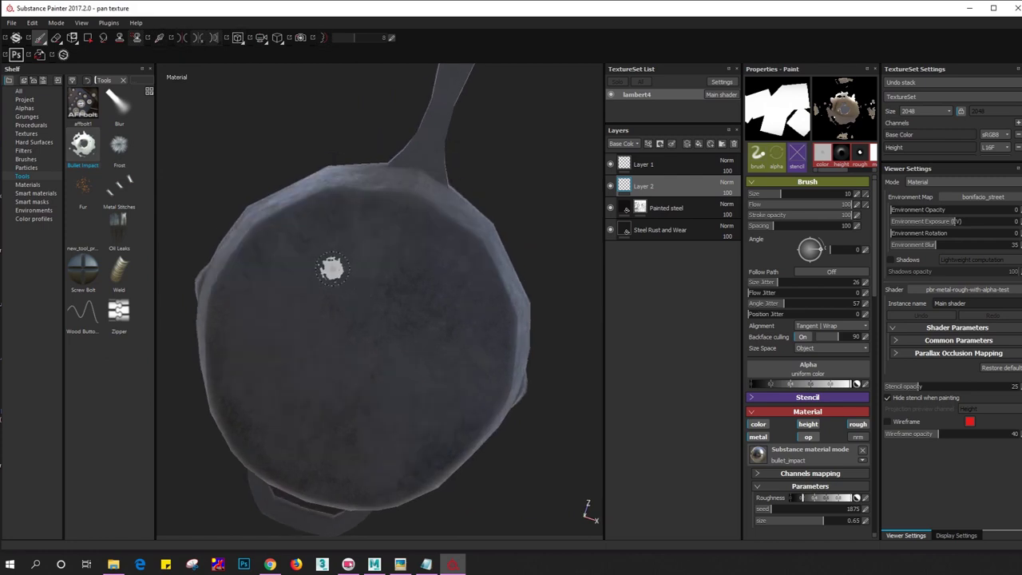
pyautogui.press(']')
pyautogui.press(']')
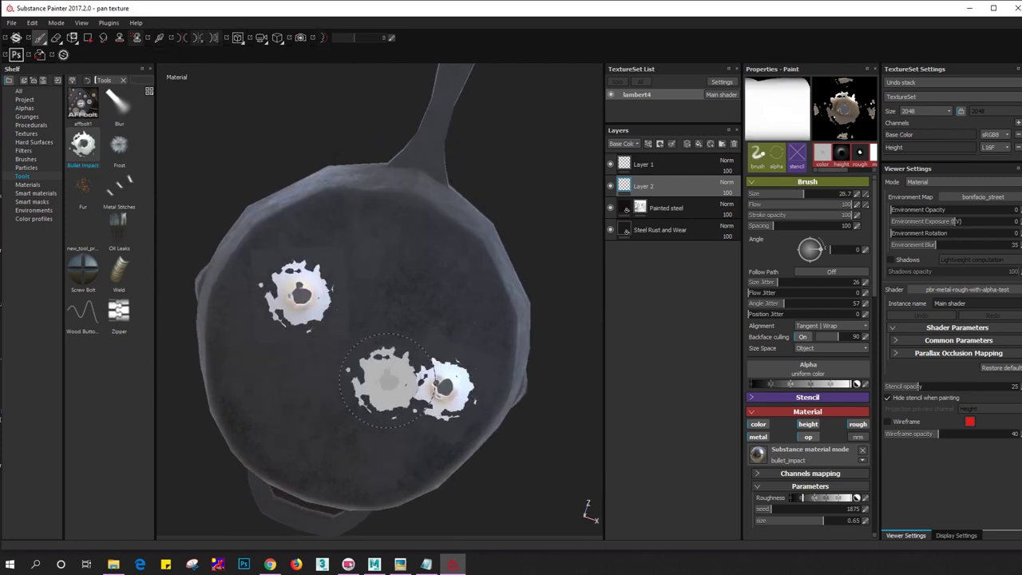
pyautogui.hotkey('ctrl', 'z')
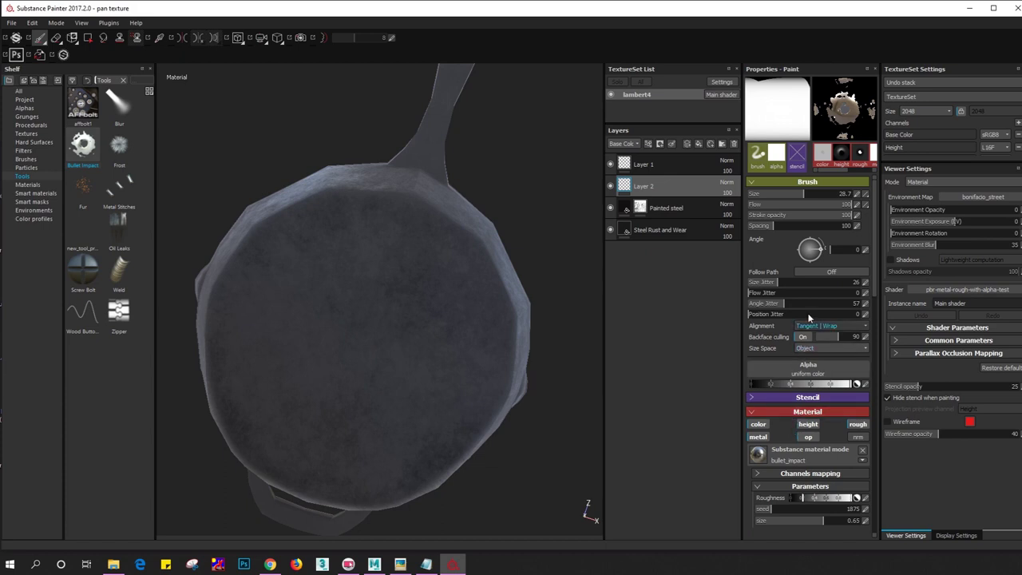
pyautogui.click(825, 155)
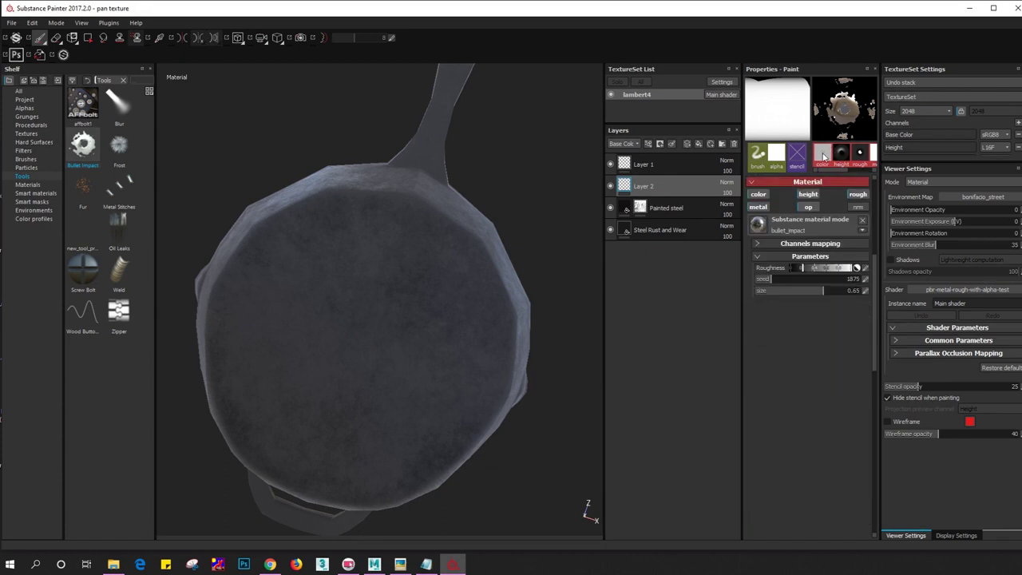
pyautogui.scroll(-3, 376, 240)
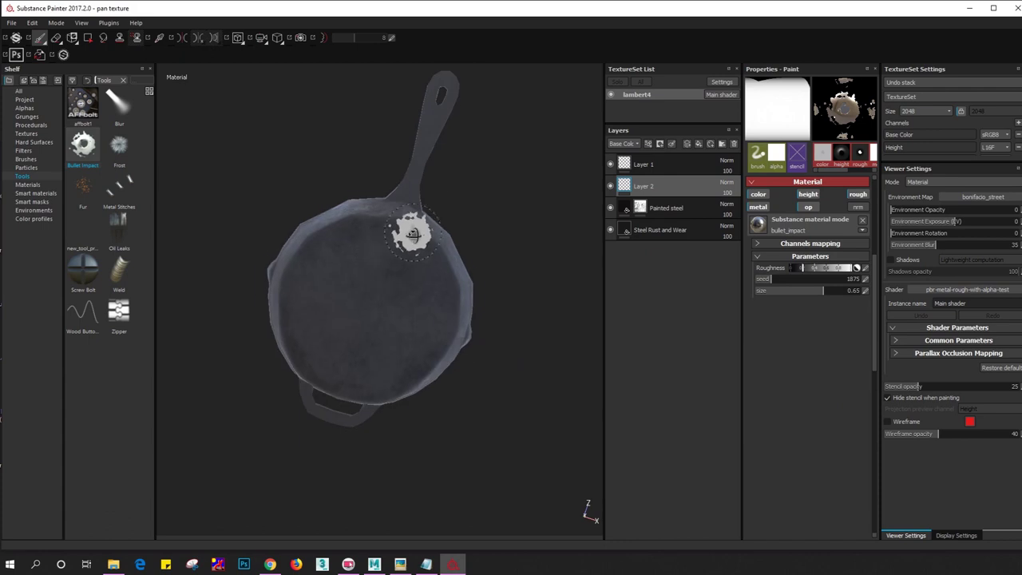
pyautogui.moveTo(410, 228)
pyautogui.keyDown('alt'); pyautogui.mouseDown()
pyautogui.moveTo(337, 311)
pyautogui.moveTo(365, 285)
pyautogui.moveTo(410, 296)
pyautogui.mouseUp(); pyautogui.keyUp('alt')
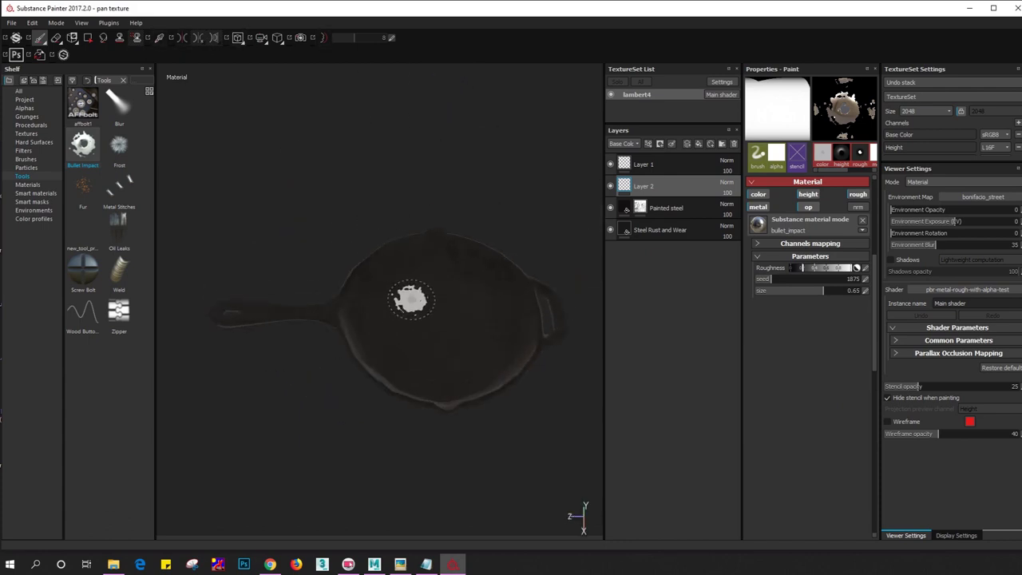
pyautogui.scroll(5, 228, 263)
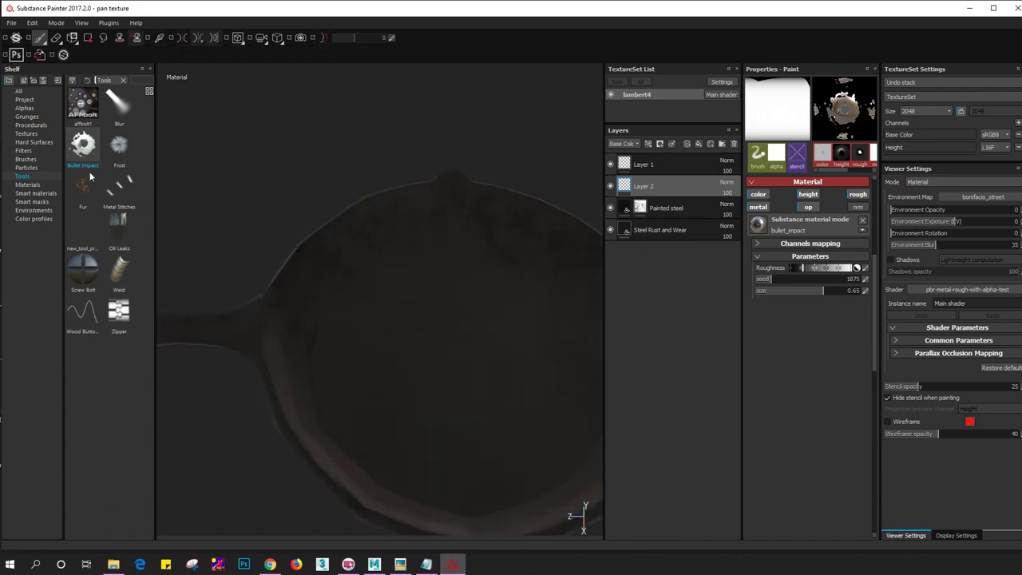
# Pick the Oil Leaks particle brush and orbit to look down into the pan
pyautogui.click(118, 227)
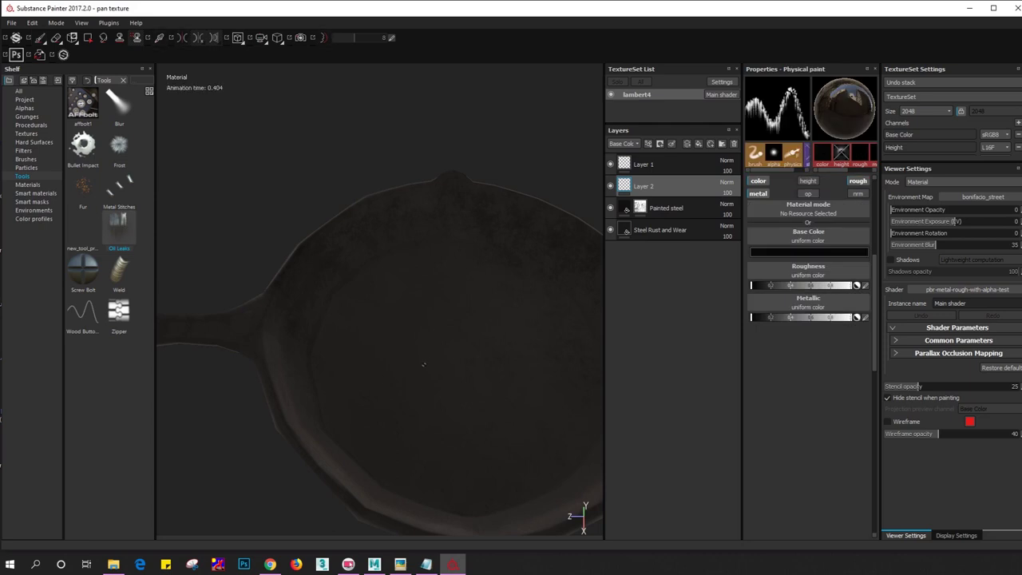
pyautogui.scroll(2, 377, 329)
pyautogui.keyDown('alt'); pyautogui.moveTo(378, 329); pyautogui.dragTo(353, 376); pyautogui.keyUp('alt')
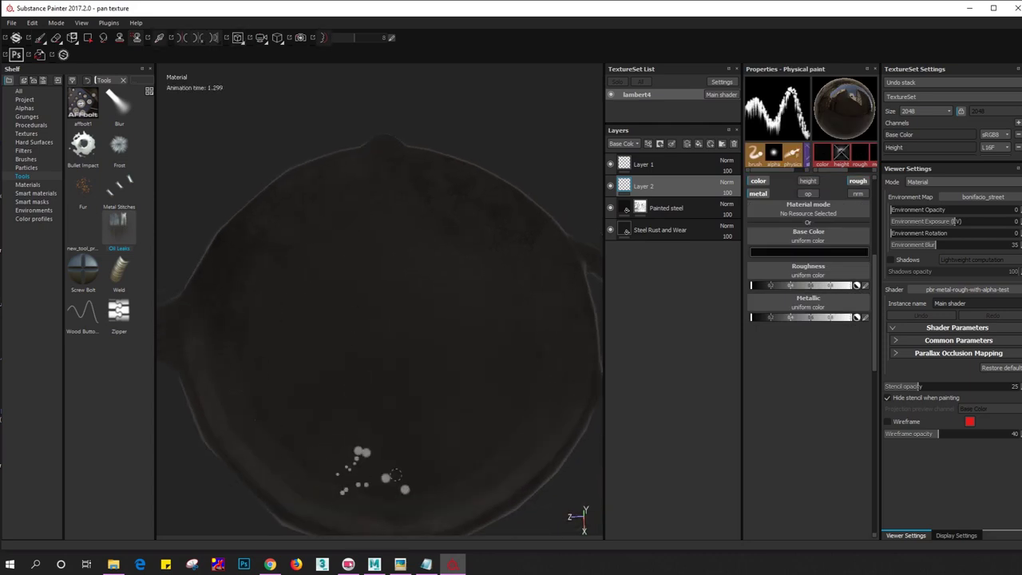
pyautogui.moveTo(468, 221)
pyautogui.keyDown('alt'); pyautogui.mouseDown()
pyautogui.moveTo(434, 212)
pyautogui.moveTo(449, 221)
pyautogui.moveTo(454, 138)
pyautogui.moveTo(415, 152)
pyautogui.moveTo(392, 290)
pyautogui.moveTo(349, 407)
pyautogui.mouseUp(); pyautogui.keyUp('alt')
pyautogui.keyDown('alt'); pyautogui.moveTo(349, 406); pyautogui.dragTo(349, 256, button='right'); pyautogui.keyUp('alt')
pyautogui.moveTo(349, 256)
pyautogui.keyDown('alt'); pyautogui.mouseDown()
pyautogui.moveTo(413, 263)
pyautogui.moveTo(456, 239)
pyautogui.moveTo(453, 125)
pyautogui.mouseUp(); pyautogui.keyUp('alt')
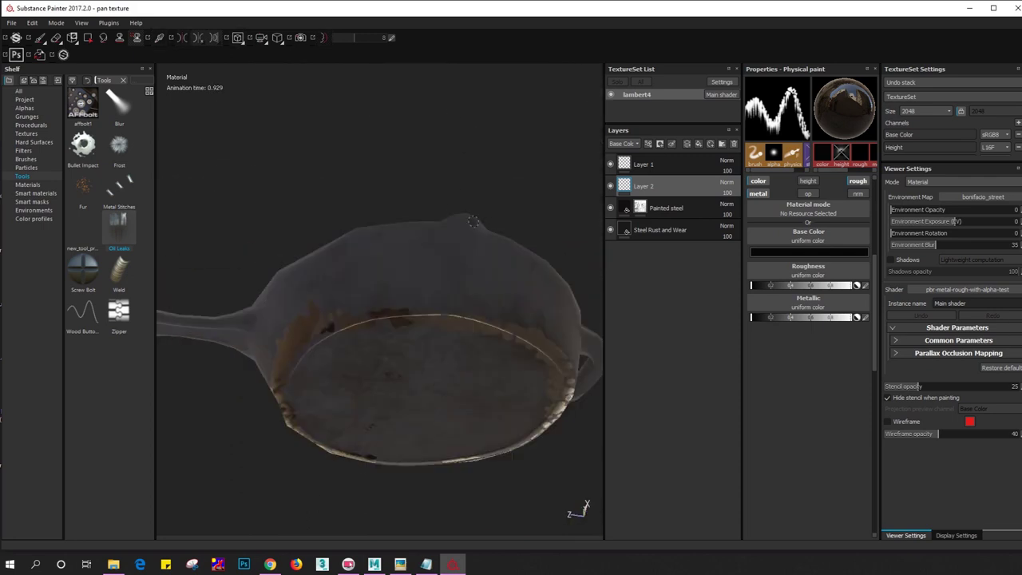
pyautogui.keyDown('alt'); pyautogui.moveTo(473, 221); pyautogui.dragTo(436, 287); pyautogui.keyUp('alt')
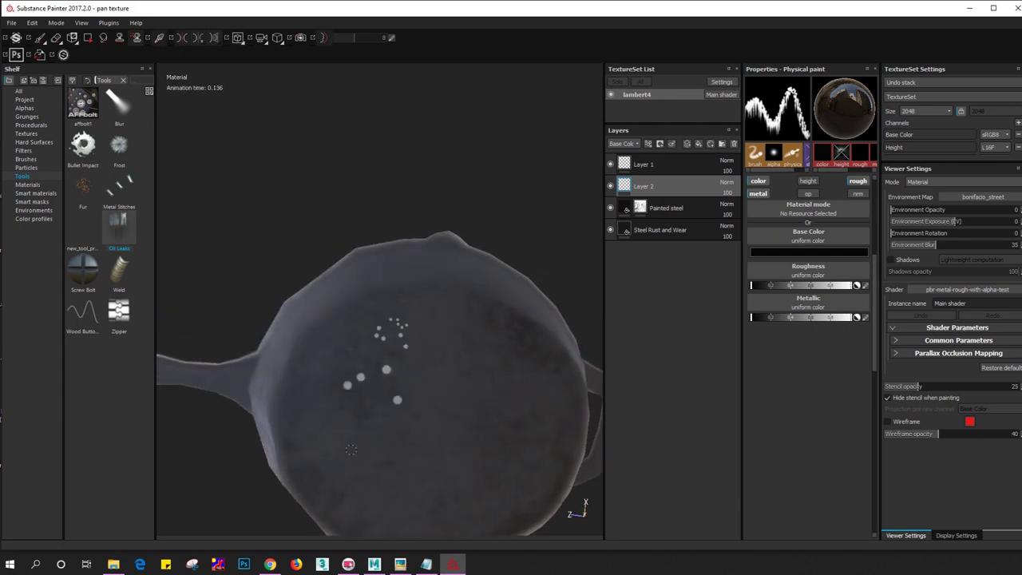
pyautogui.moveTo(430, 461)
pyautogui.keyDown('alt'); pyautogui.mouseDown()
pyautogui.moveTo(359, 347)
pyautogui.moveTo(418, 367)
pyautogui.moveTo(404, 450)
pyautogui.moveTo(337, 446)
pyautogui.mouseUp(); pyautogui.keyUp('alt')
pyautogui.scroll(-3, 359, 318)
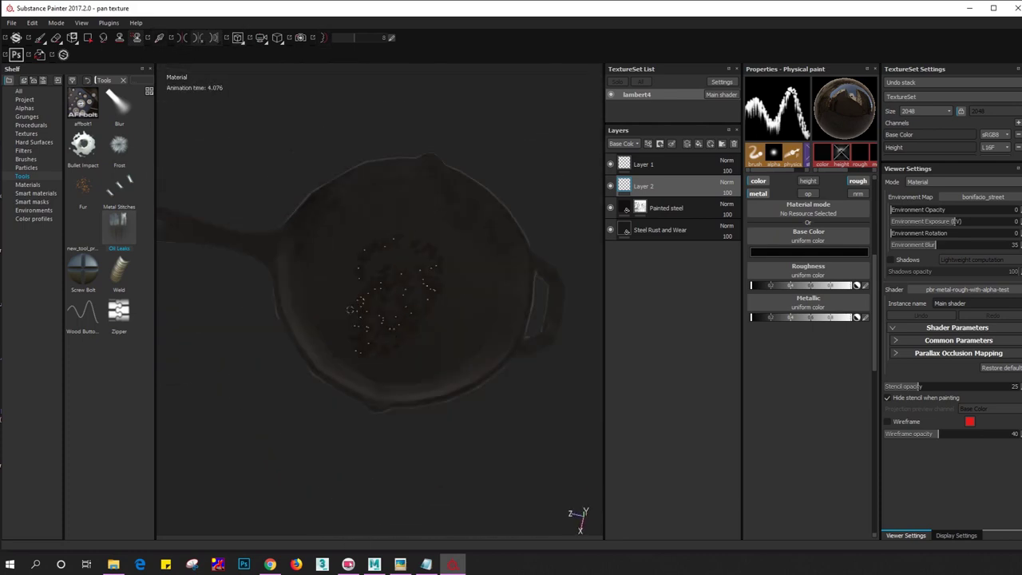
pyautogui.moveTo(395, 339)
pyautogui.keyDown('alt'); pyautogui.mouseDown()
pyautogui.moveTo(395, 276)
pyautogui.moveTo(390, 293)
pyautogui.mouseUp(); pyautogui.keyUp('alt')
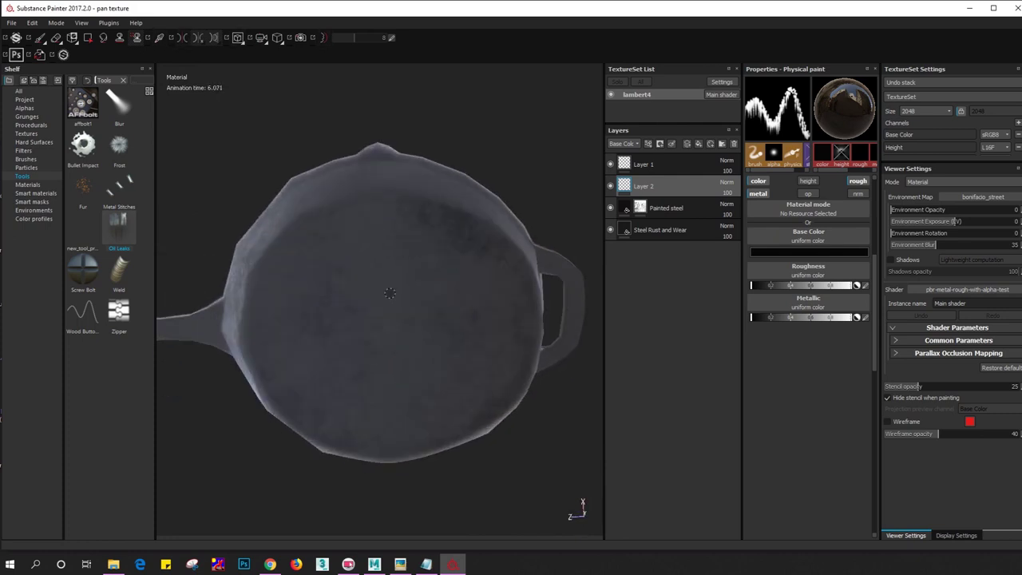
# Enlarge the brush and drop oil particles into the pan, undoing a stray rim stain
pyautogui.keyDown('ctrl'); pyautogui.moveTo(399, 299); pyautogui.dragTo(447, 300, button='right'); pyautogui.keyUp('ctrl')
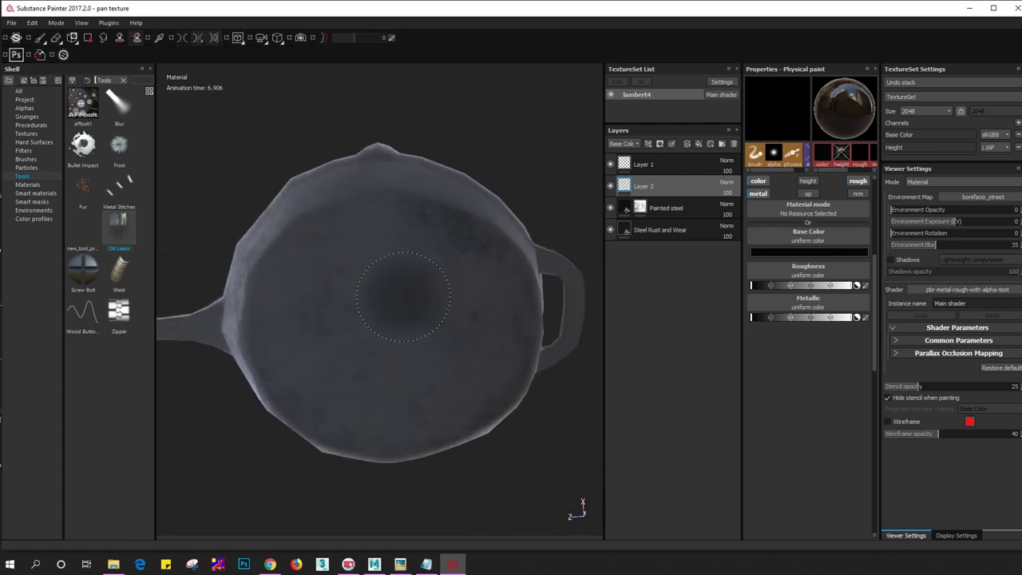
pyautogui.moveTo(421, 253)
pyautogui.mouseDown()
pyautogui.moveTo(453, 285)
pyautogui.moveTo(444, 290)
pyautogui.mouseUp()
pyautogui.hotkey('ctrl', 'z')
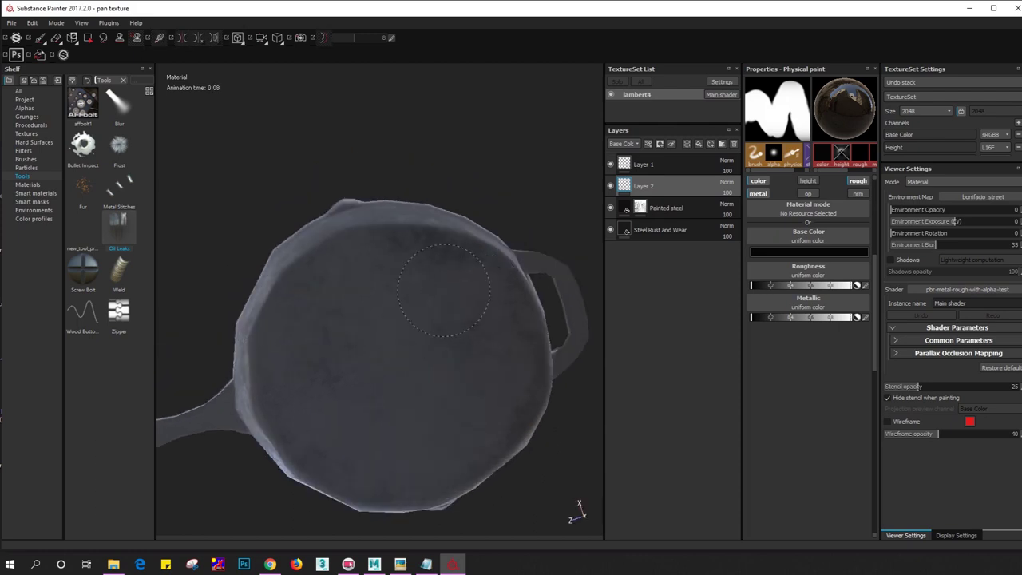
pyautogui.keyDown('alt'); pyautogui.moveTo(445, 383); pyautogui.dragTo(424, 246); pyautogui.keyUp('alt')
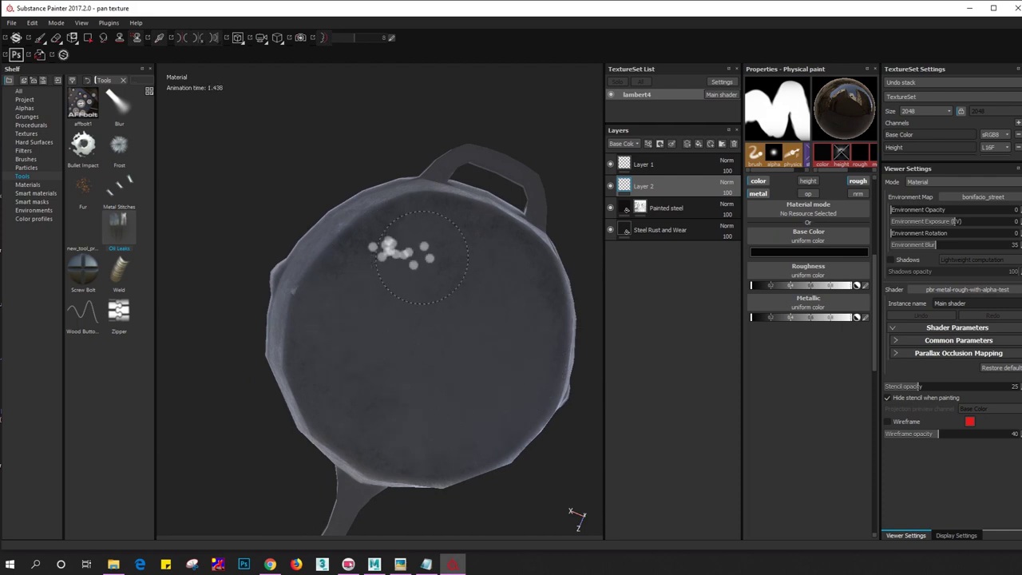
pyautogui.click(327, 322)
pyautogui.keyDown('alt'); pyautogui.moveTo(328, 321); pyautogui.dragTo(320, 355); pyautogui.keyUp('alt')
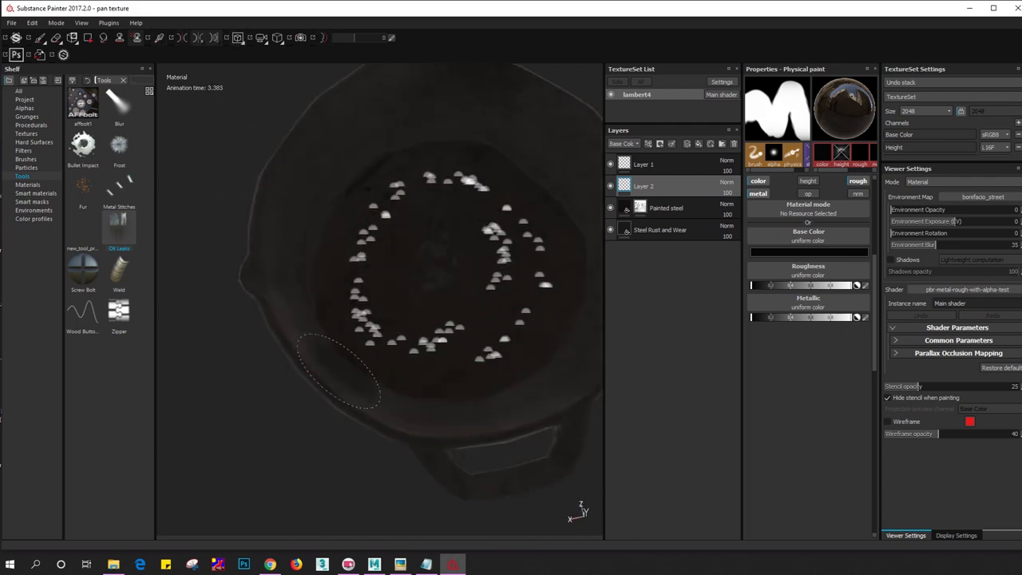
pyautogui.moveTo(320, 356)
pyautogui.keyDown('alt'); pyautogui.mouseDown()
pyautogui.moveTo(533, 293)
pyautogui.moveTo(395, 376)
pyautogui.moveTo(397, 131)
pyautogui.moveTo(399, 352)
pyautogui.moveTo(440, 416)
pyautogui.moveTo(332, 448)
pyautogui.moveTo(293, 406)
pyautogui.moveTo(429, 421)
pyautogui.mouseUp(); pyautogui.keyUp('alt')
# Add more oil-leak bursts and a leftward oil trail inside the pan
pyautogui.click(332, 448)
pyautogui.click(429, 421)
pyautogui.click(484, 327)
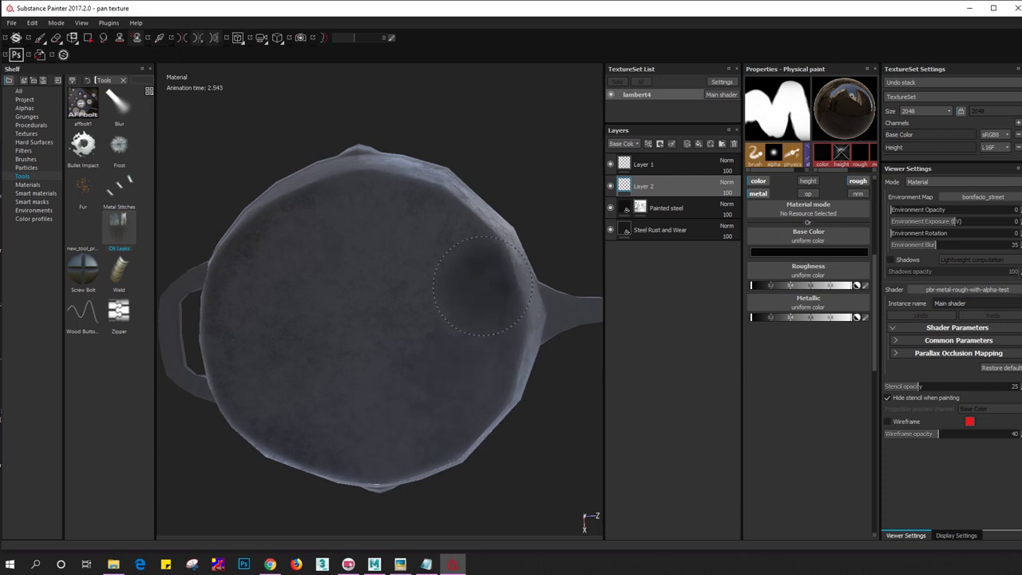
pyautogui.click(476, 367)
pyautogui.keyDown('alt'); pyautogui.moveTo(415, 370); pyautogui.dragTo(365, 434); pyautogui.keyUp('alt')
pyautogui.click(433, 296)
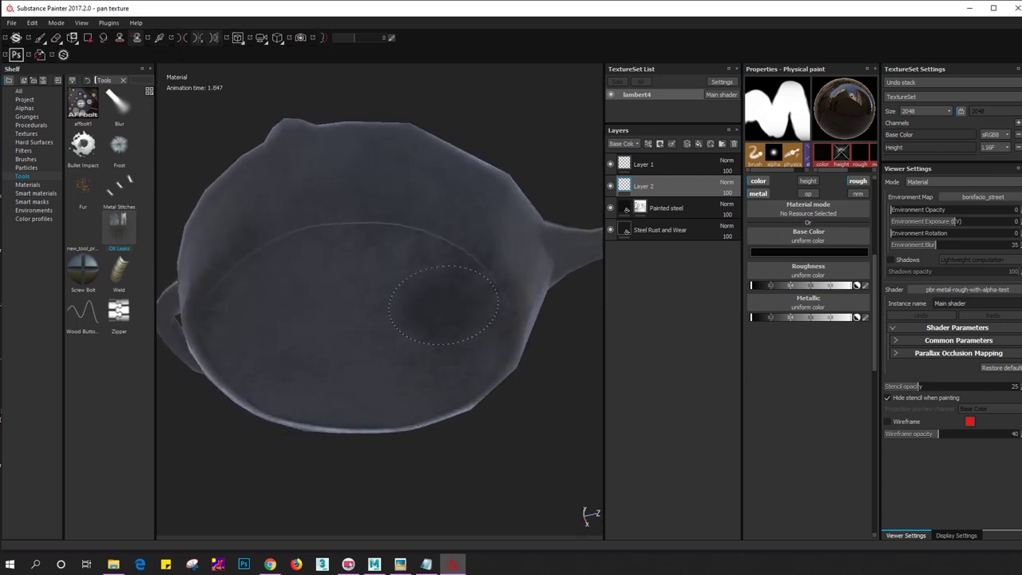
pyautogui.moveTo(433, 296)
pyautogui.keyDown('alt'); pyautogui.mouseDown()
pyautogui.moveTo(392, 402)
pyautogui.moveTo(356, 407)
pyautogui.moveTo(434, 250)
pyautogui.mouseUp(); pyautogui.keyUp('alt')
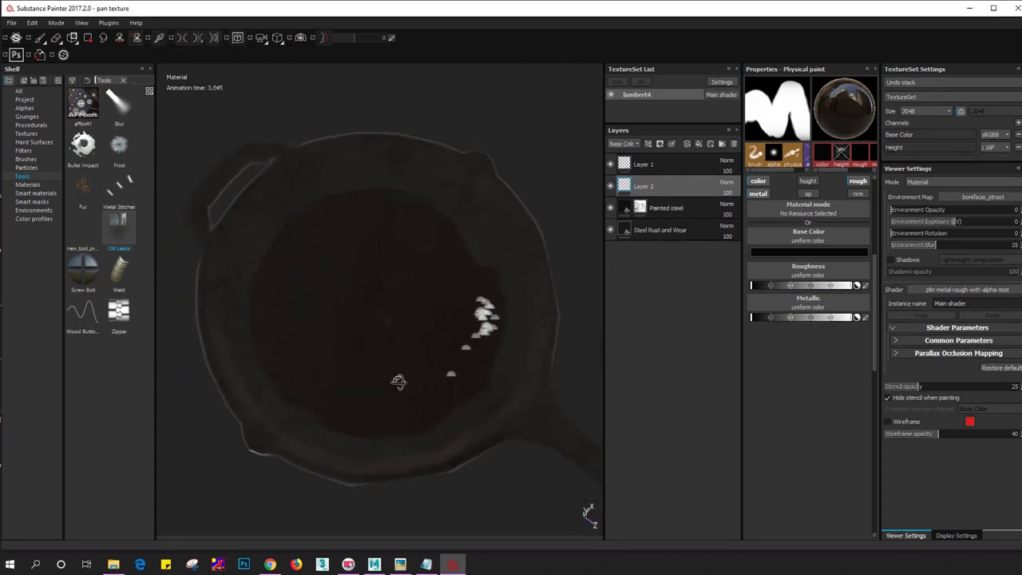
pyautogui.click(445, 192)
pyautogui.moveTo(445, 191)
pyautogui.mouseDown()
pyautogui.moveTo(365, 171)
pyautogui.moveTo(262, 228)
pyautogui.moveTo(435, 185)
pyautogui.moveTo(376, 183)
pyautogui.moveTo(432, 312)
pyautogui.moveTo(358, 329)
pyautogui.mouseUp()
# In the 2D texture view, erase the staining on the right disc
pyautogui.press('e')
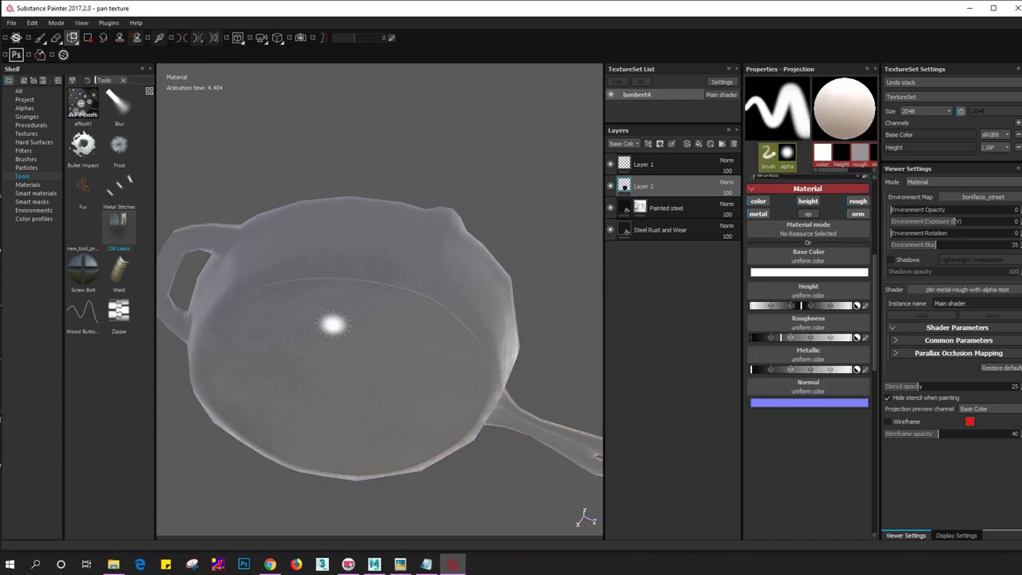
pyautogui.press('F3')
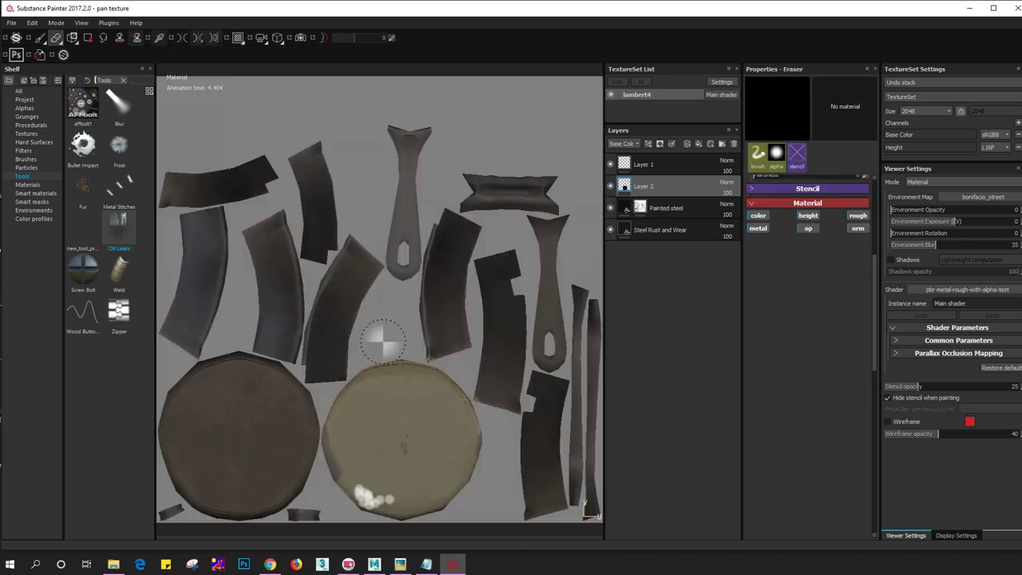
pyautogui.scroll(3, 353, 432)
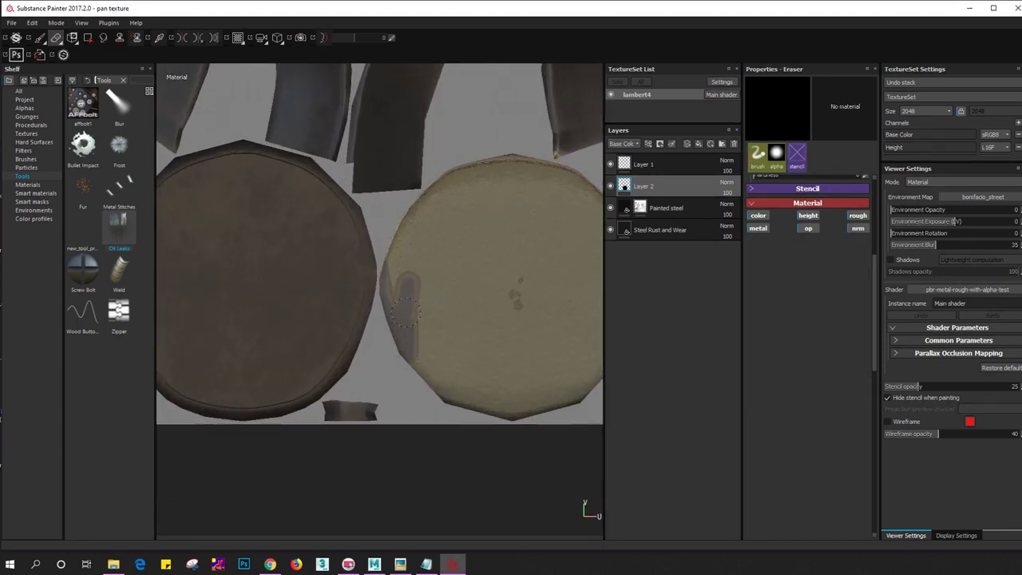
pyautogui.scroll(-1, 432, 255)
pyautogui.click(445, 276)
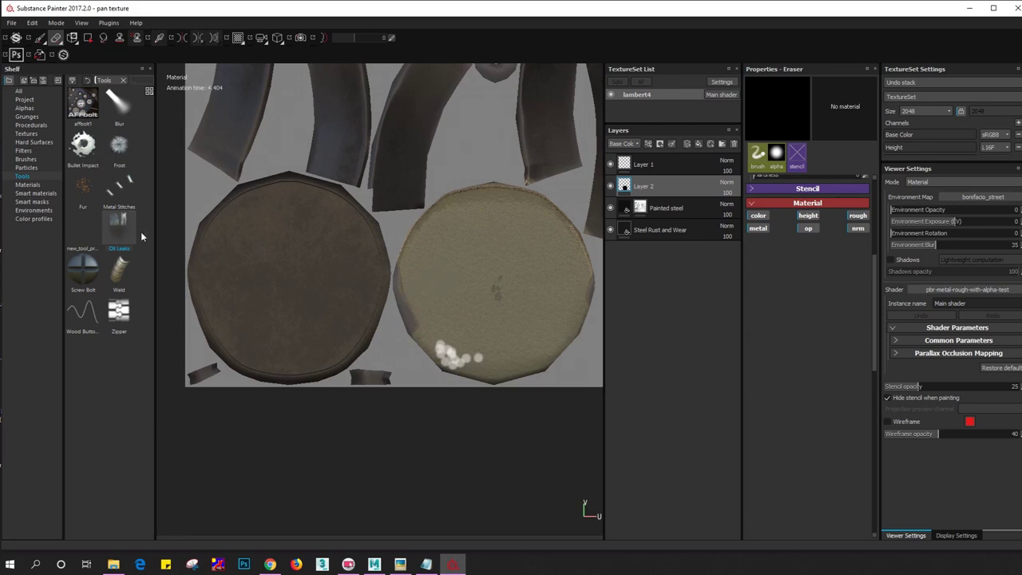
# Dab a dark spot on the right disc and start oil drips down a narrow strip
pyautogui.press('1')
pyautogui.moveTo(297, 302); pyautogui.dragTo(295, 320, button='middle')
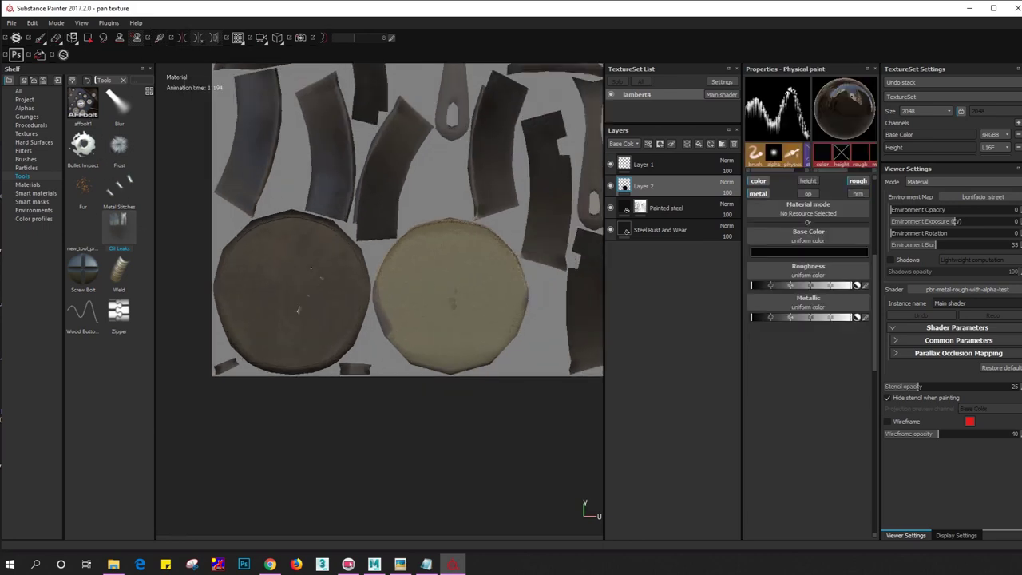
pyautogui.scroll(2, 489, 345)
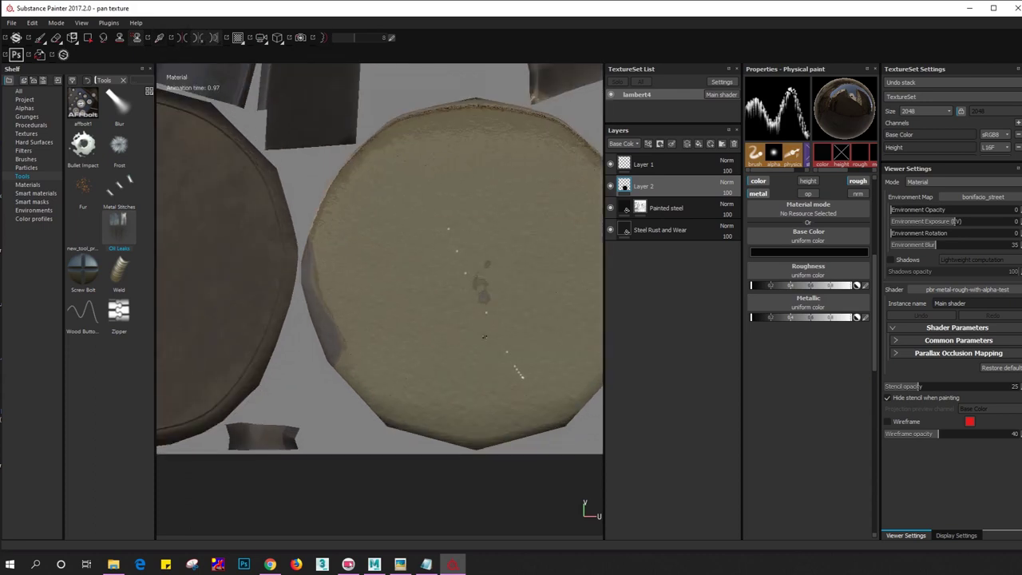
pyautogui.click(429, 310)
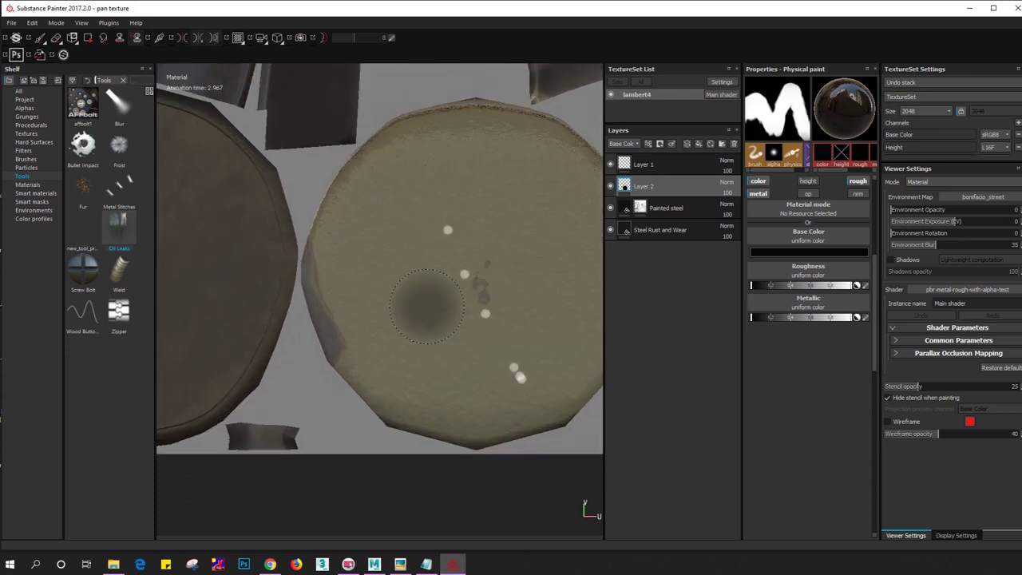
pyautogui.scroll(-3, 431, 310)
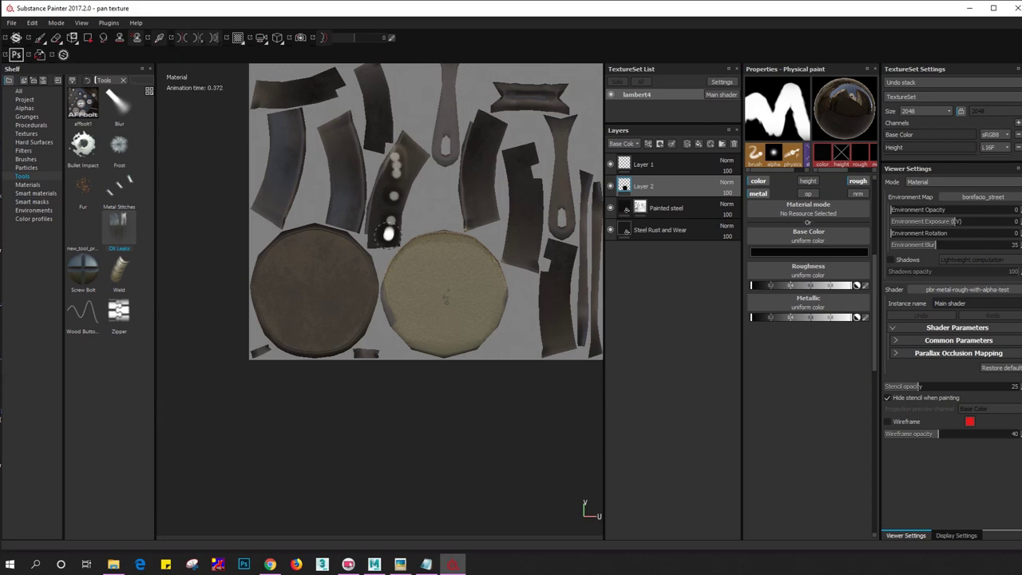
pyautogui.click(334, 156)
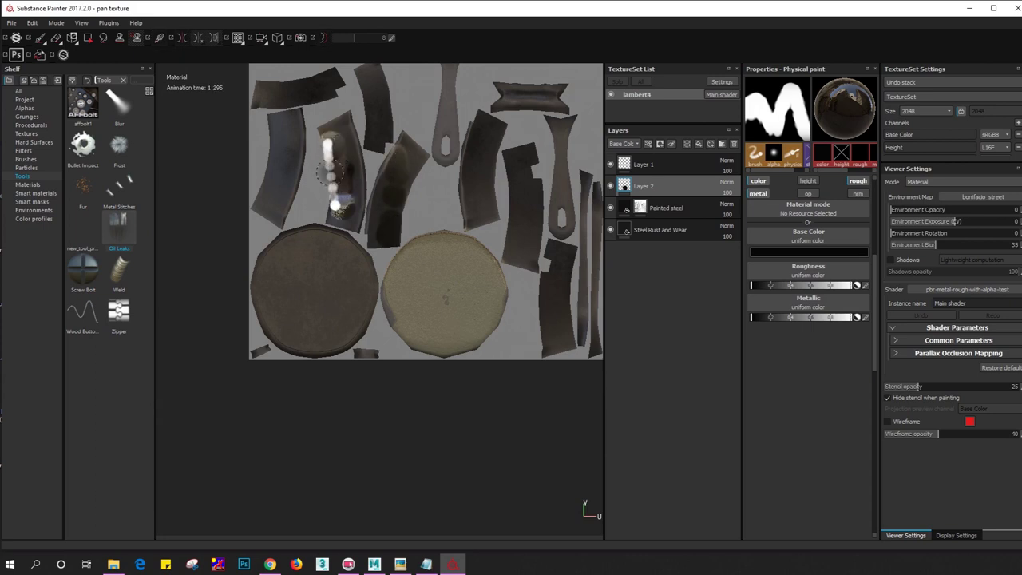
# Show the 3D/2D split view, orbit the pan top-down, and bring up the Brushes shelf
pyautogui.press('F1')
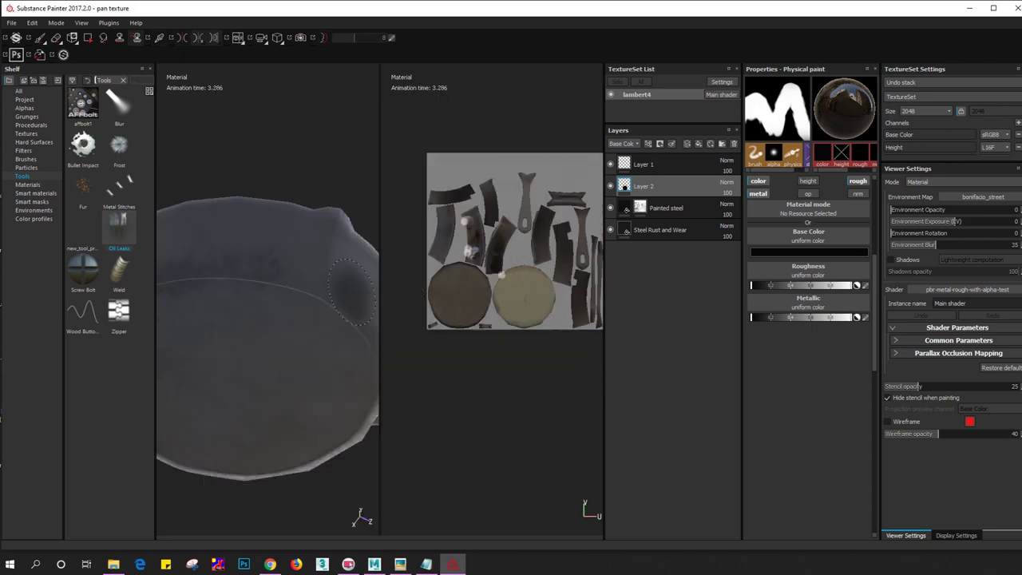
pyautogui.moveTo(239, 264)
pyautogui.keyDown('alt'); pyautogui.mouseDown()
pyautogui.moveTo(272, 239)
pyautogui.moveTo(279, 338)
pyautogui.moveTo(267, 347)
pyautogui.moveTo(304, 319)
pyautogui.moveTo(288, 351)
pyautogui.moveTo(269, 338)
pyautogui.moveTo(285, 411)
pyautogui.moveTo(263, 383)
pyautogui.moveTo(240, 376)
pyautogui.mouseUp(); pyautogui.keyUp('alt')
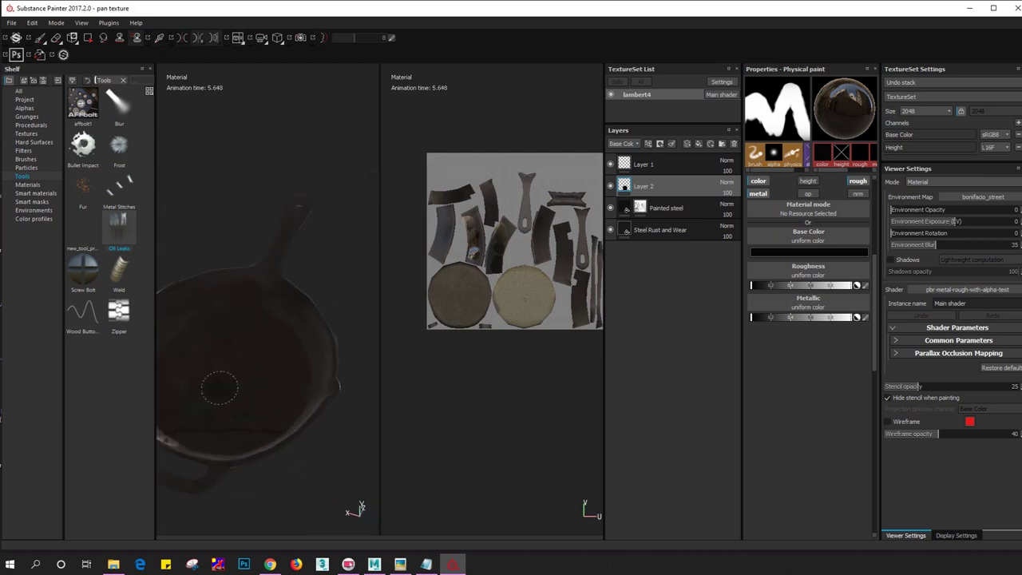
pyautogui.press('ctrl')
pyautogui.keyDown('alt'); pyautogui.moveTo(267, 337); pyautogui.dragTo(298, 292); pyautogui.keyUp('alt')
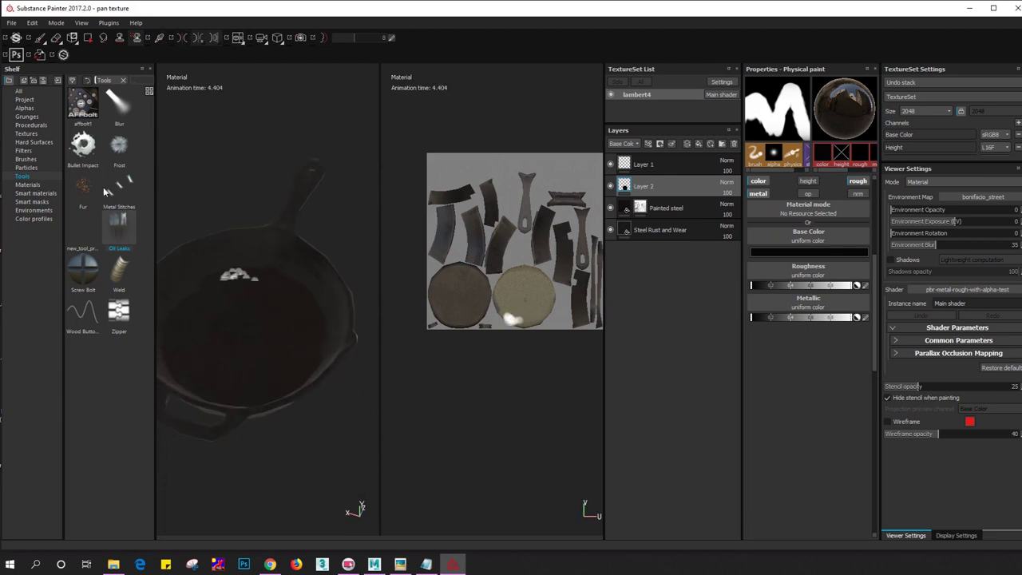
pyautogui.click(26, 159)
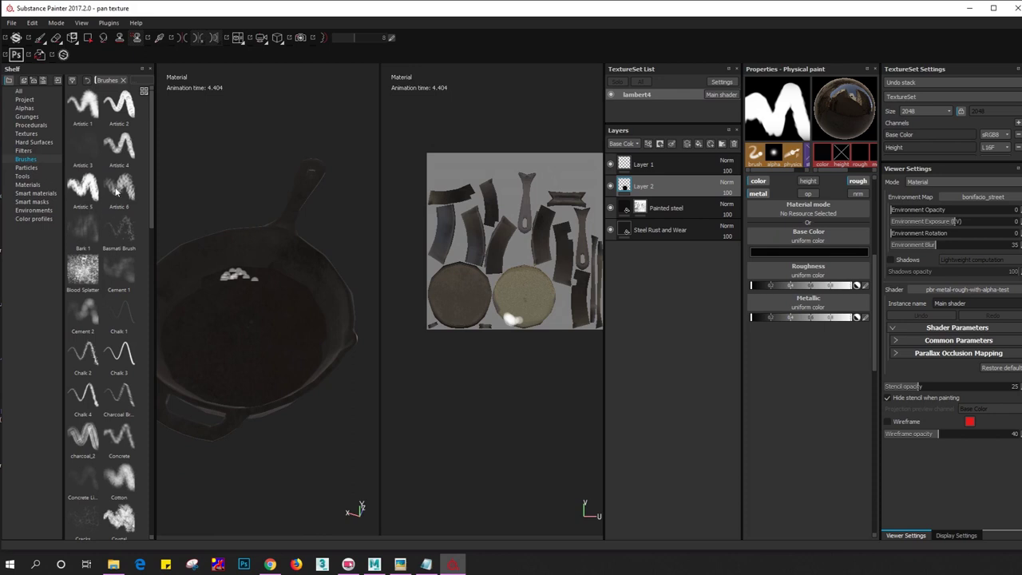
# Try two Blood Splatter stamps on the right disc and undo both
pyautogui.click(92, 276)
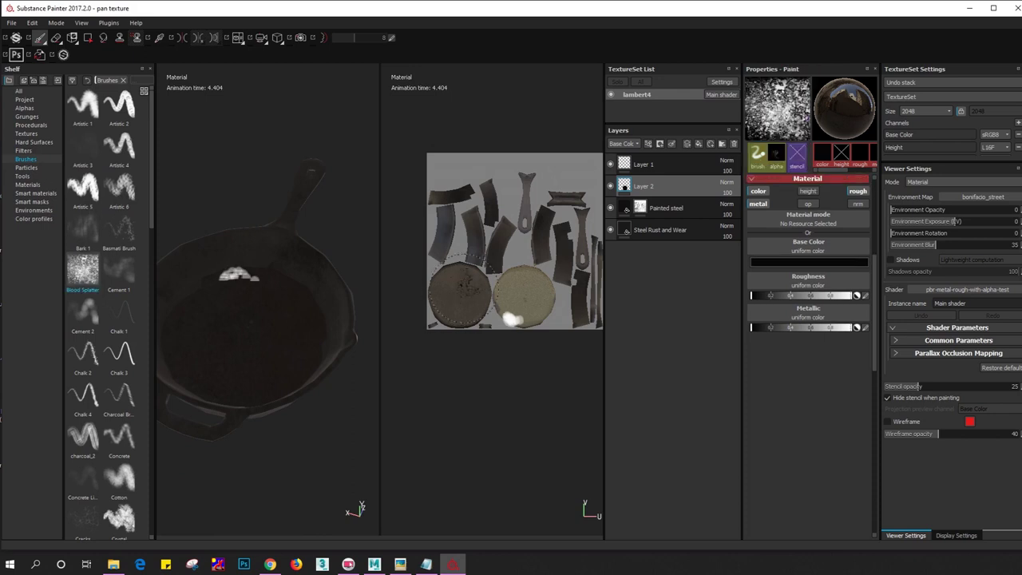
pyautogui.click(517, 294)
pyautogui.scroll(2, 523, 300)
pyautogui.hotkey('ctrl', 'z')
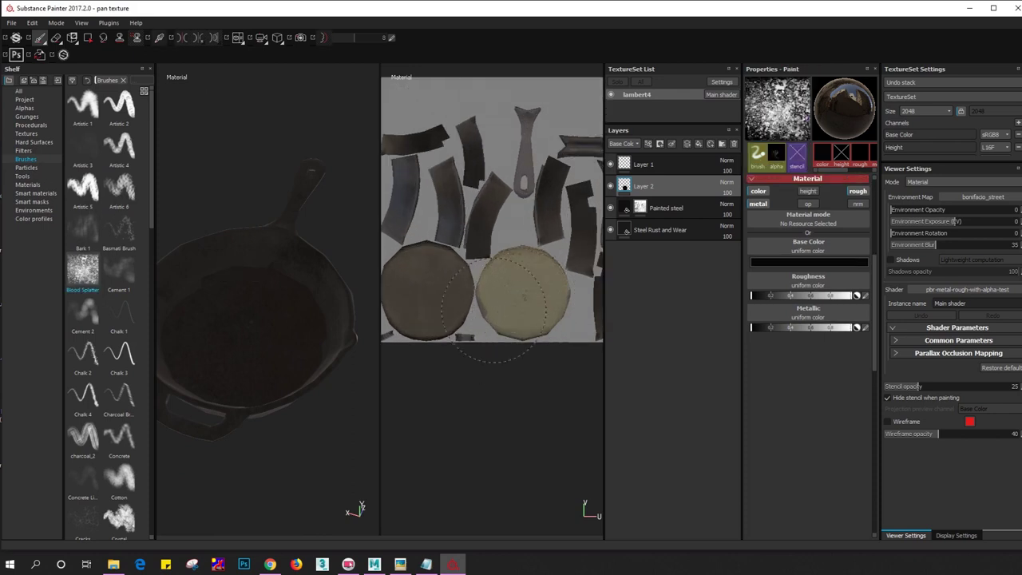
pyautogui.click(523, 304)
pyautogui.scroll(2, 523, 303)
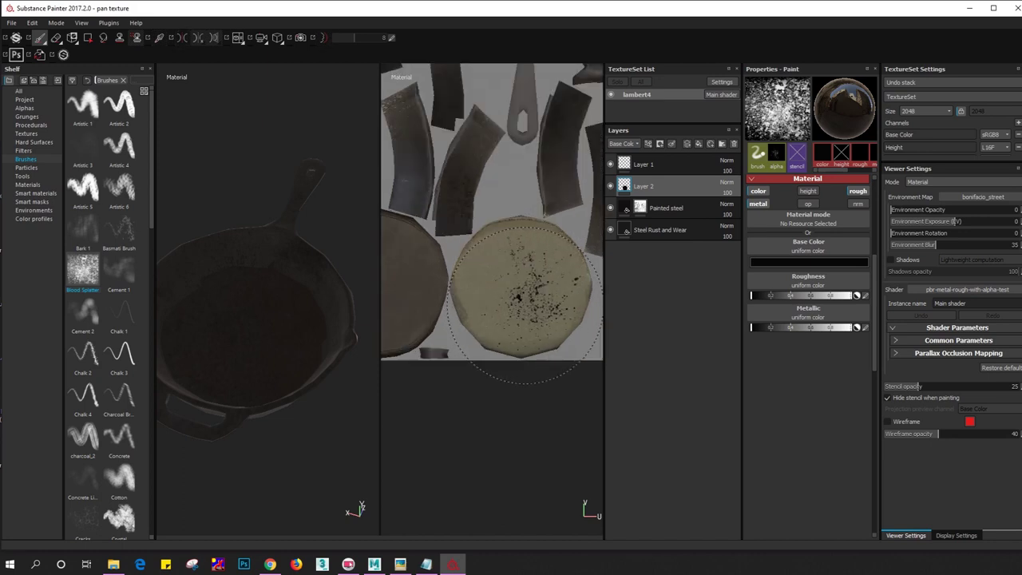
pyautogui.moveTo(524, 307); pyautogui.dragTo(520, 278, button='middle')
pyautogui.hotkey('ctrl', 'z')
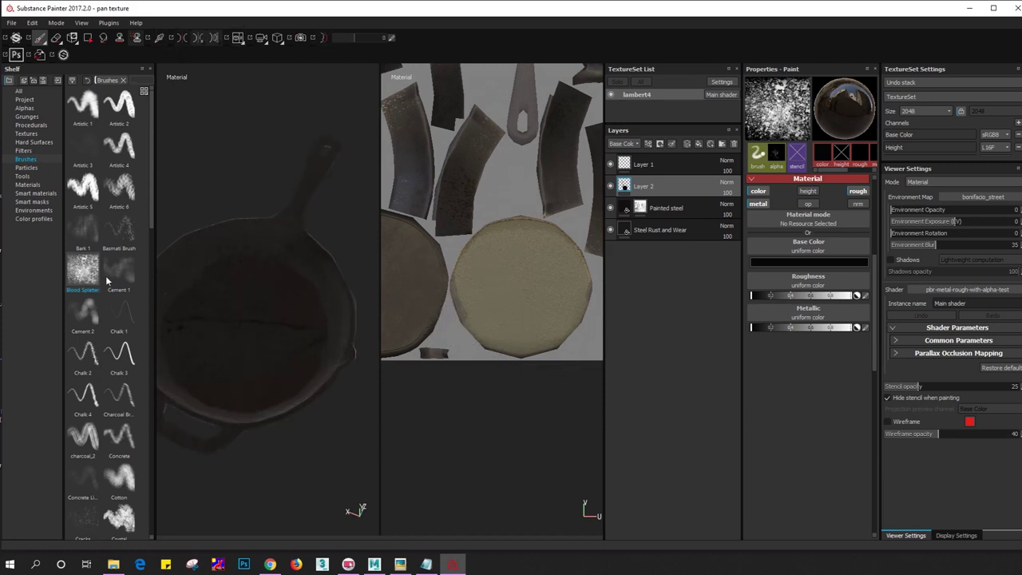
# Toggle Layer 2's visibility to compare, then switch to the eraser
pyautogui.click(611, 186)
pyautogui.click(611, 186)
pyautogui.press('e')
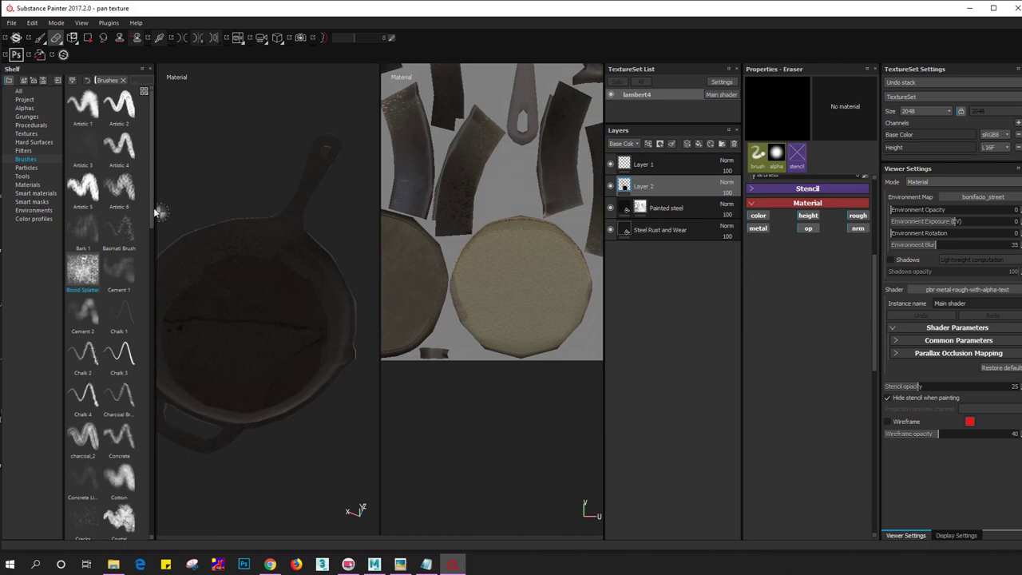
# Give the eraser the Blood Splatter shape and frame the pan from above
pyautogui.click(82, 270)
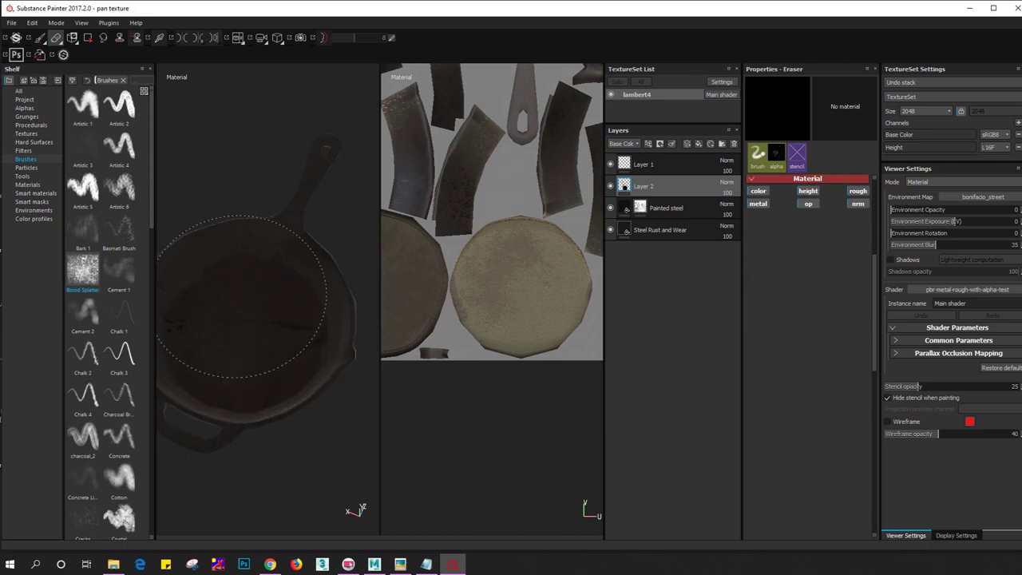
pyautogui.keyDown('alt'); pyautogui.moveTo(517, 320); pyautogui.dragTo(479, 287); pyautogui.keyUp('alt')
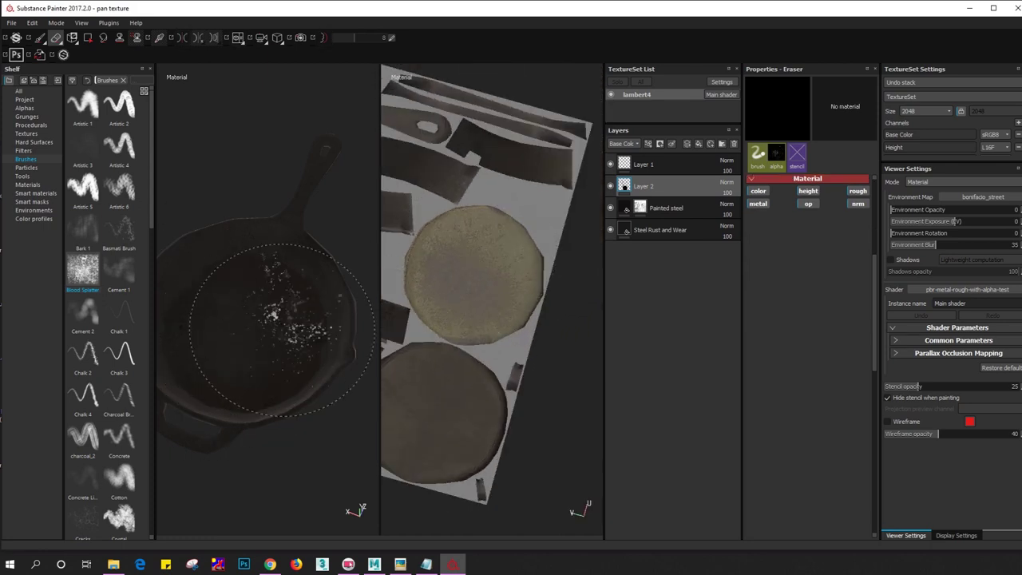
pyautogui.moveTo(257, 376)
pyautogui.keyDown('alt'); pyautogui.mouseDown()
pyautogui.moveTo(255, 306)
pyautogui.moveTo(276, 340)
pyautogui.mouseUp(); pyautogui.keyUp('alt')
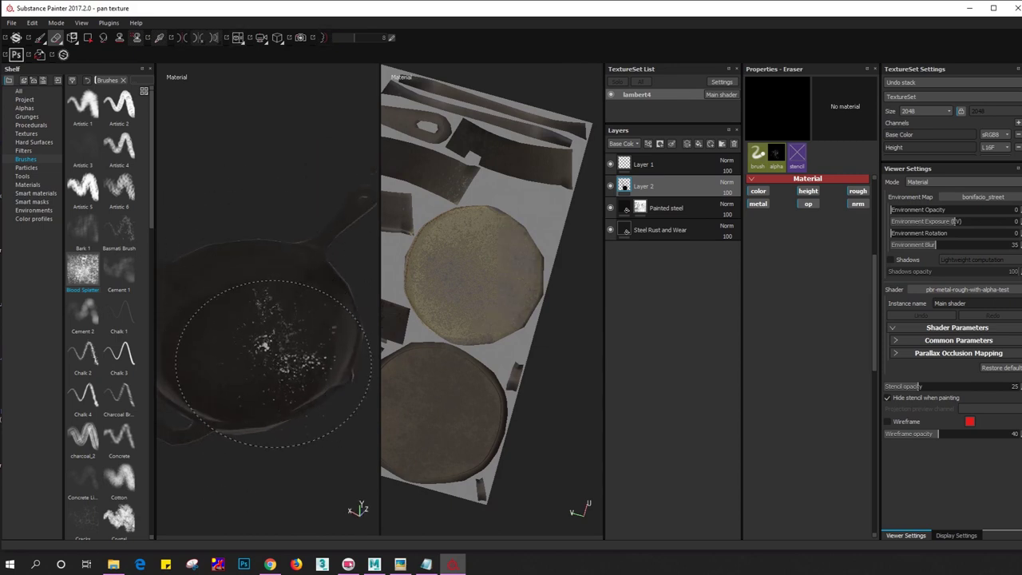
pyautogui.scroll(2, 276, 339)
pyautogui.scroll(2, 280, 376)
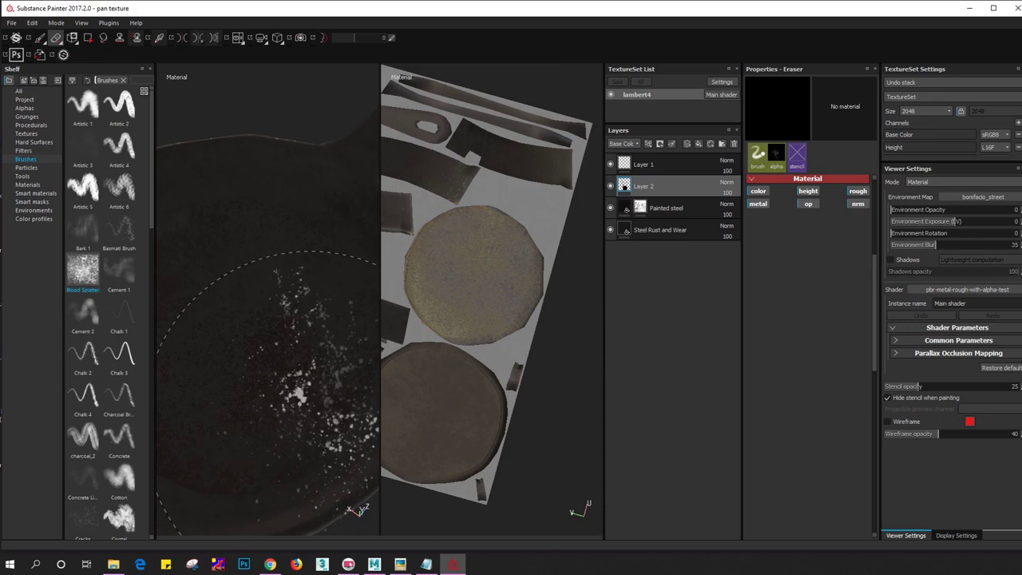
pyautogui.moveTo(303, 400)
pyautogui.keyDown('alt'); pyautogui.mouseDown()
pyautogui.moveTo(308, 384)
pyautogui.moveTo(228, 376)
pyautogui.moveTo(214, 439)
pyautogui.mouseUp(); pyautogui.keyUp('alt')
pyautogui.scroll(-3, 214, 374)
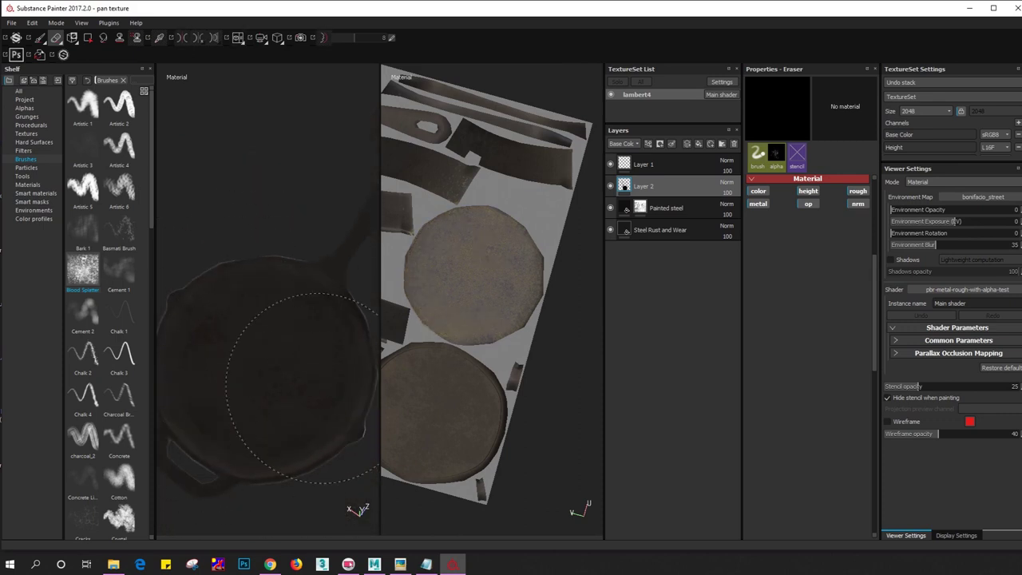
pyautogui.keyDown('alt'); pyautogui.moveTo(245, 370); pyautogui.dragTo(246, 364, button='middle'); pyautogui.keyUp('alt')
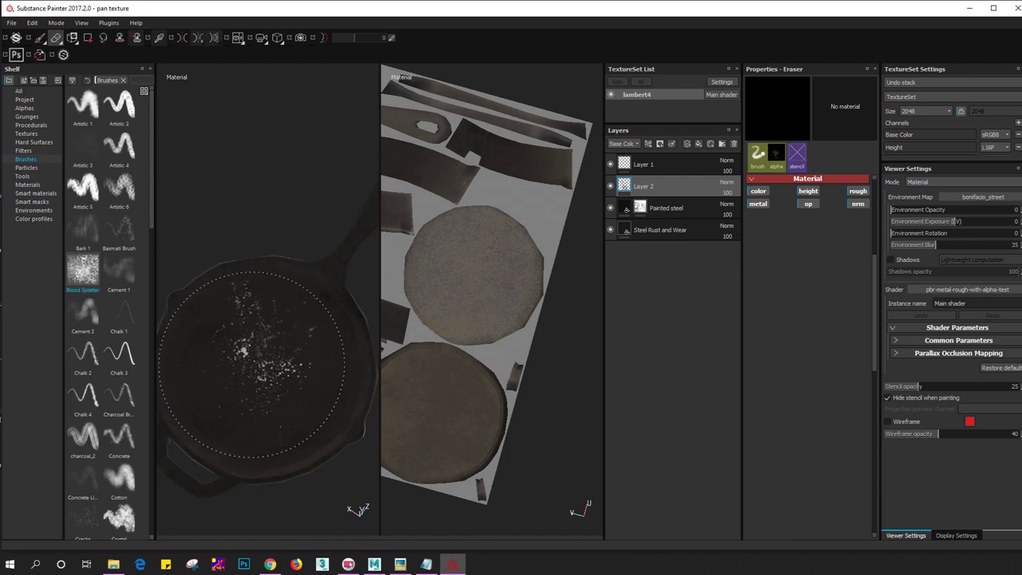
# Erase splatter speckles into the pan's cooking surface, undoing one stroke
pyautogui.moveTo(317, 285); pyautogui.dragTo(237, 370)
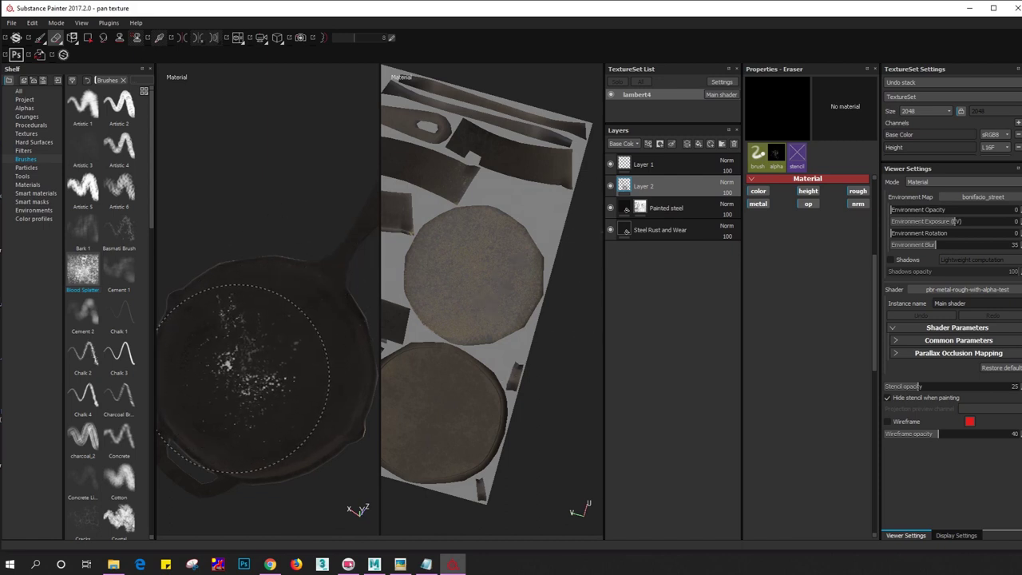
pyautogui.scroll(5, 256, 323)
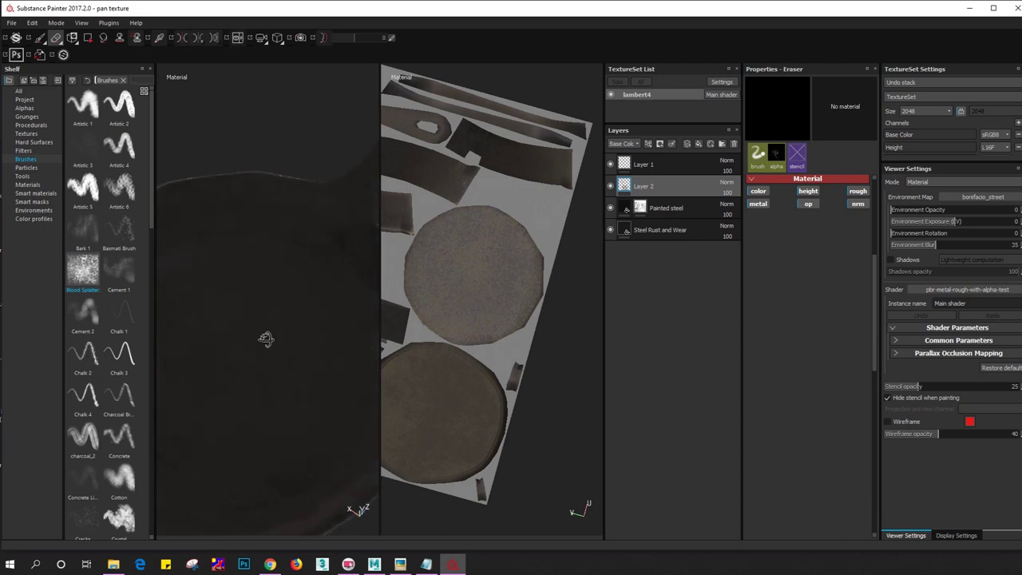
pyautogui.hotkey('ctrl', 'z')
pyautogui.keyDown('alt'); pyautogui.moveTo(203, 368); pyautogui.dragTo(204, 389); pyautogui.keyUp('alt')
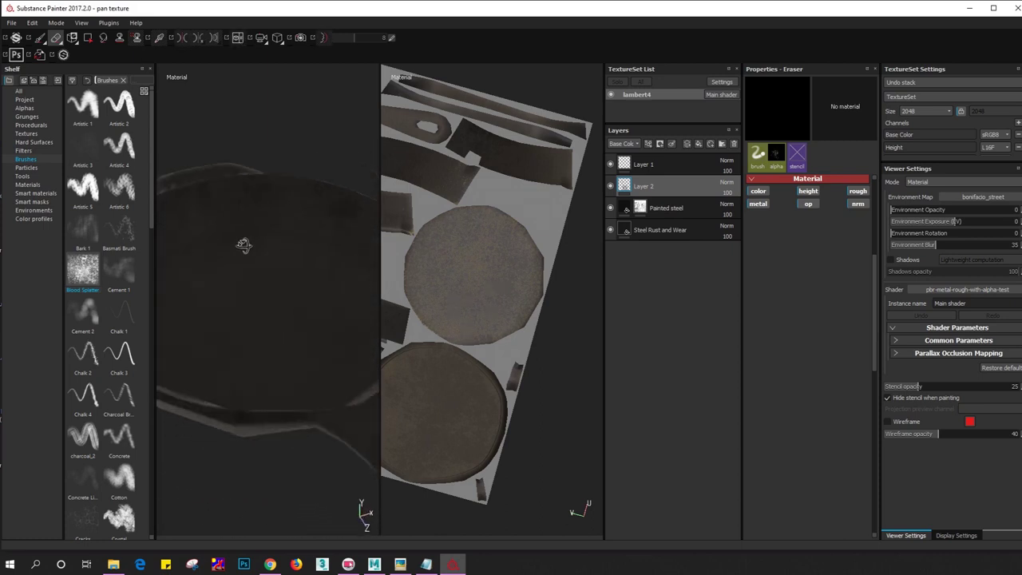
pyautogui.scroll(-2, 203, 387)
pyautogui.scroll(-3, 204, 387)
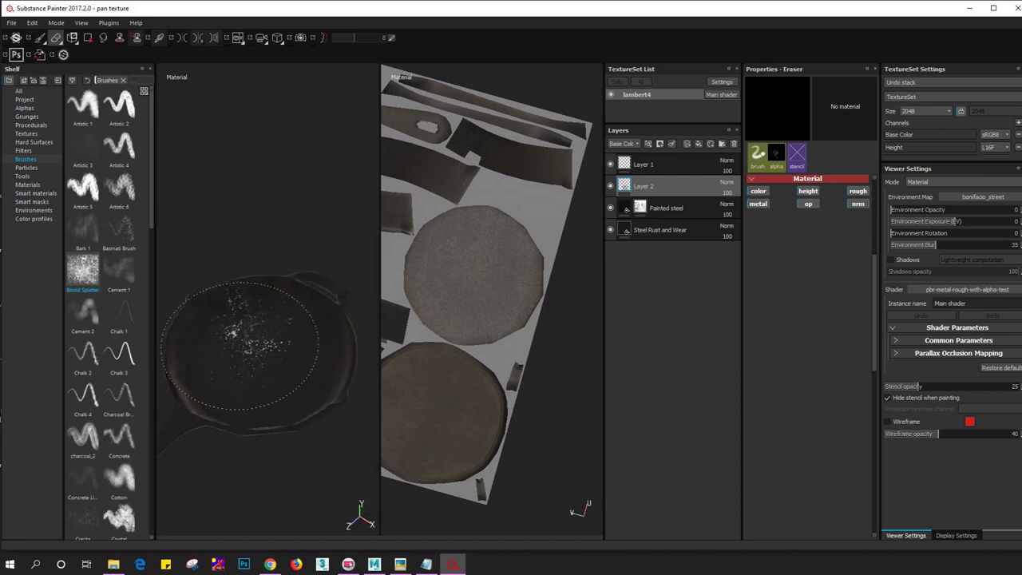
pyautogui.moveTo(204, 387)
pyautogui.keyDown('alt'); pyautogui.mouseDown()
pyautogui.moveTo(269, 281)
pyautogui.moveTo(206, 233)
pyautogui.mouseUp(); pyautogui.keyUp('alt')
pyautogui.scroll(2, 269, 284)
# Choose the Bark 1 brush and toggle the Painted steel layer to compare looks
pyautogui.click(81, 196)
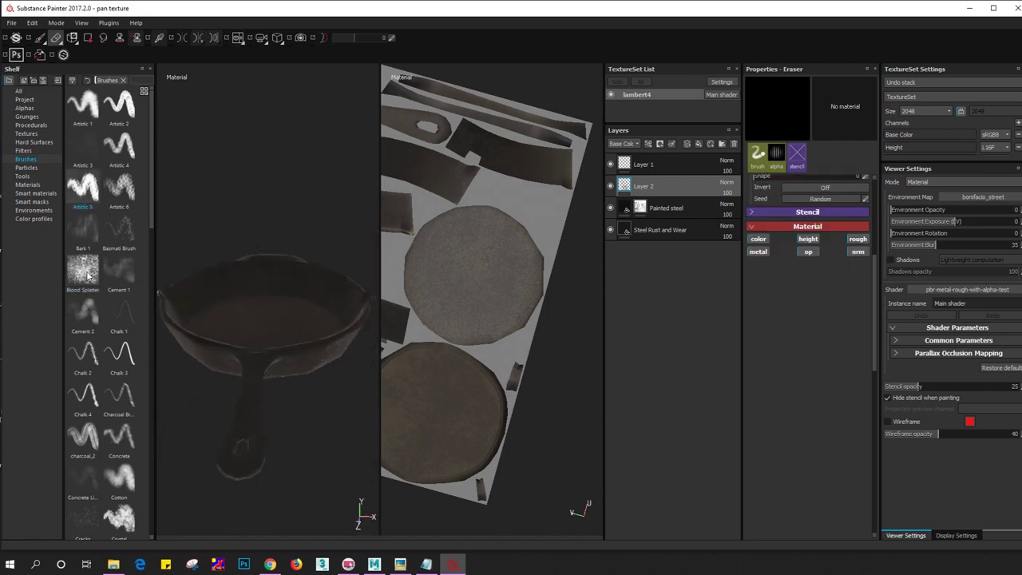
pyautogui.click(85, 249)
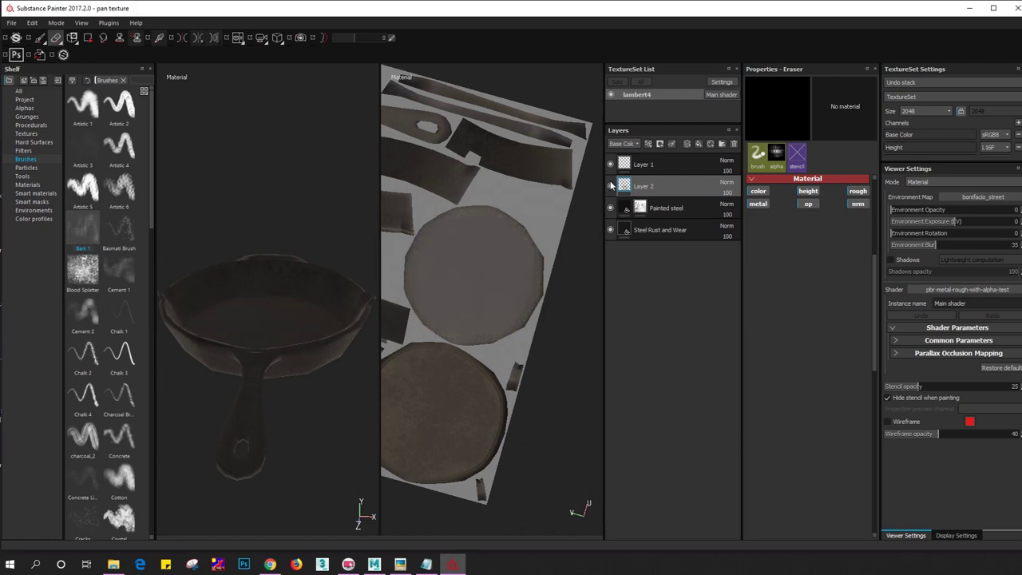
pyautogui.press('1')
pyautogui.click(611, 209)
pyautogui.click(610, 209)
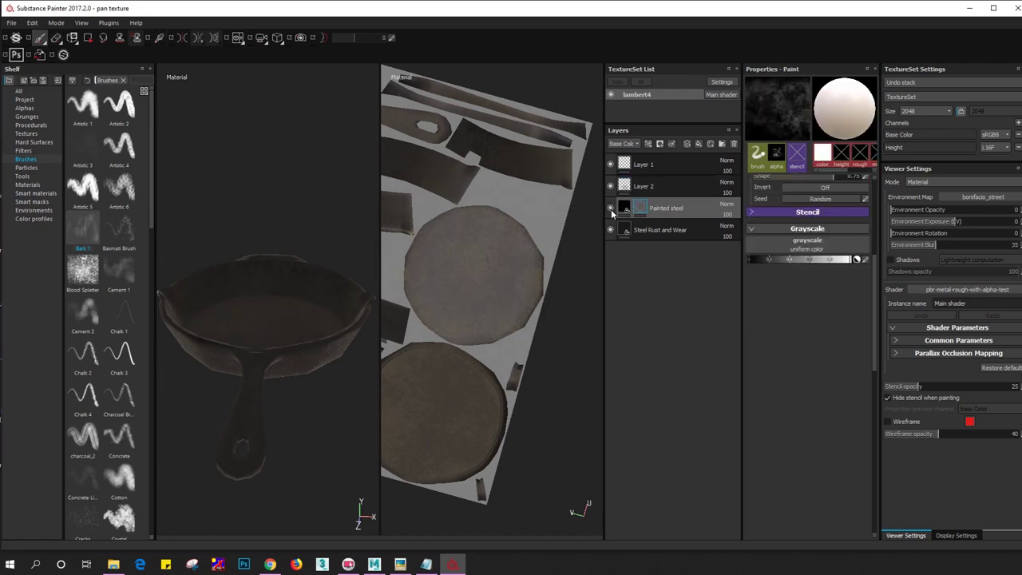
pyautogui.click(610, 209)
pyautogui.keyDown('alt'); pyautogui.moveTo(183, 257); pyautogui.dragTo(279, 119); pyautogui.keyUp('alt')
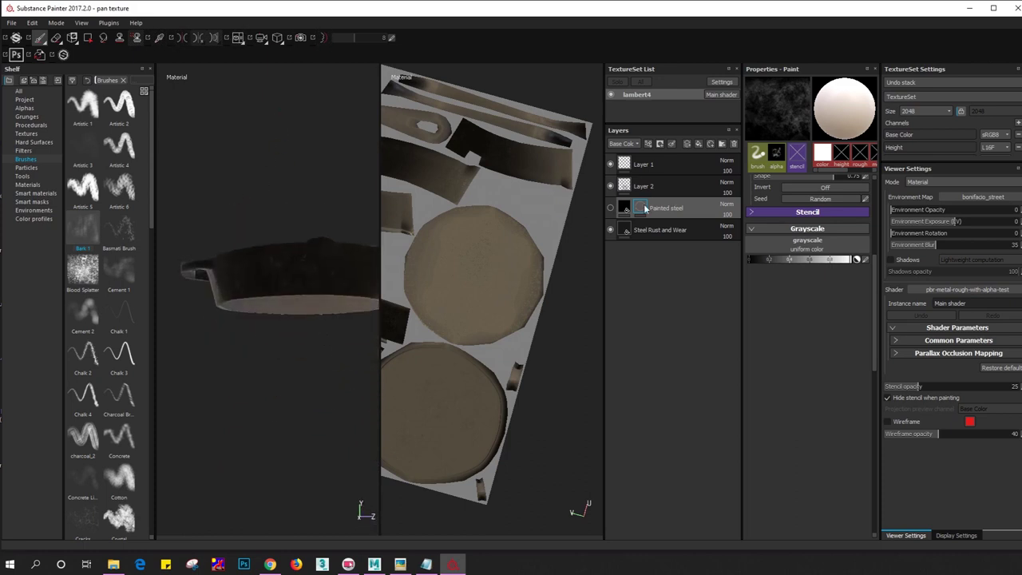
pyautogui.click(610, 209)
pyautogui.click(610, 209)
pyautogui.click(611, 210)
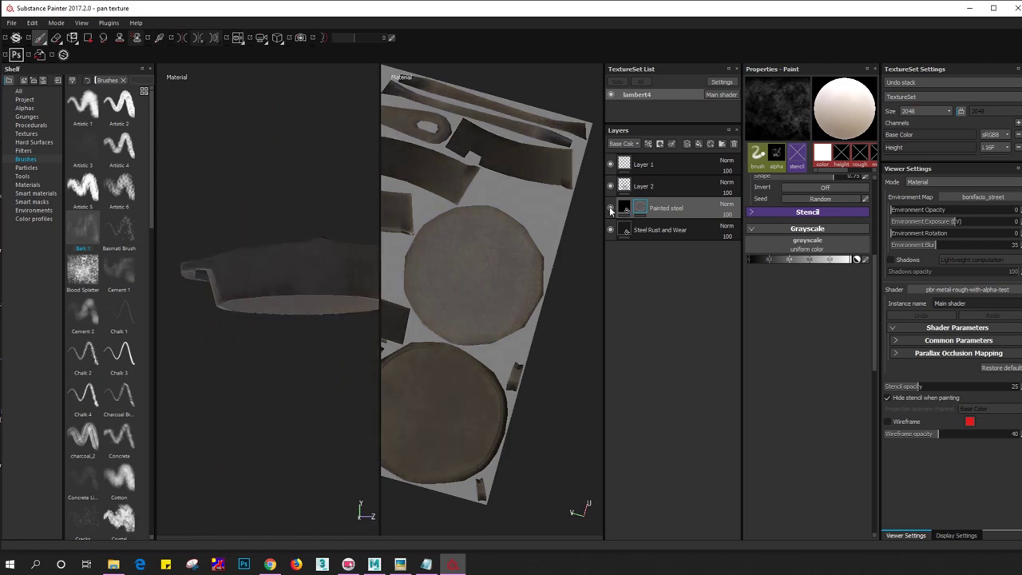
pyautogui.keyDown('alt'); pyautogui.moveTo(225, 257); pyautogui.dragTo(316, 257); pyautogui.keyUp('alt')
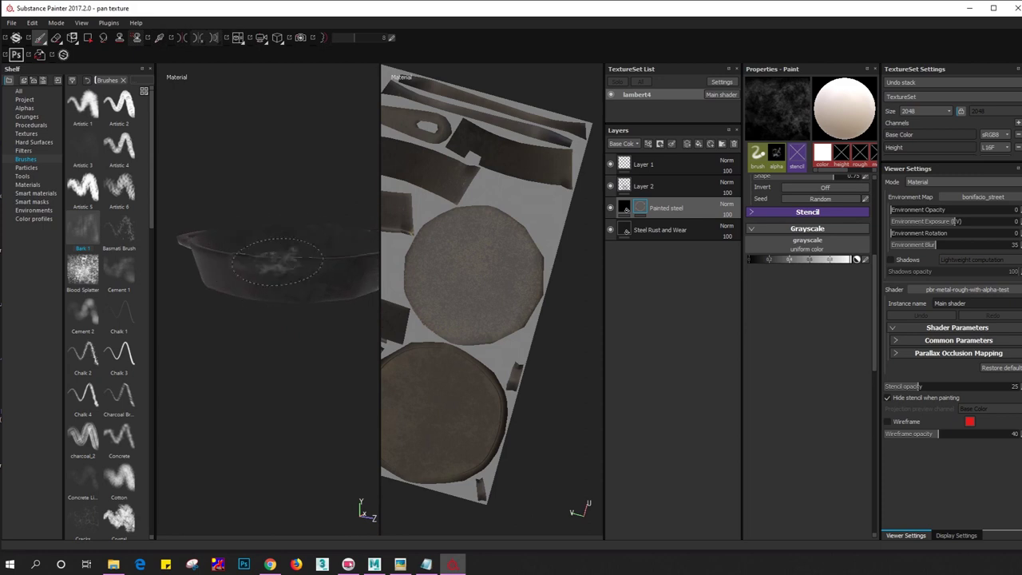
# Compare with Steel Rust and Wear hidden, then erase on Layer 1
pyautogui.click(611, 229)
pyautogui.click(611, 228)
pyautogui.click(611, 229)
pyautogui.click(611, 230)
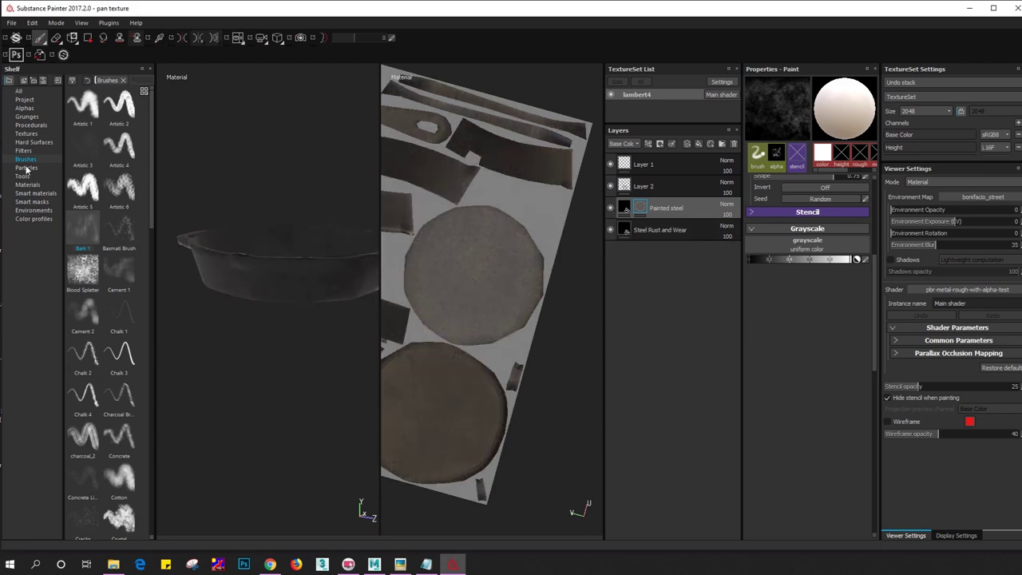
pyautogui.click(640, 165)
pyautogui.press('e')
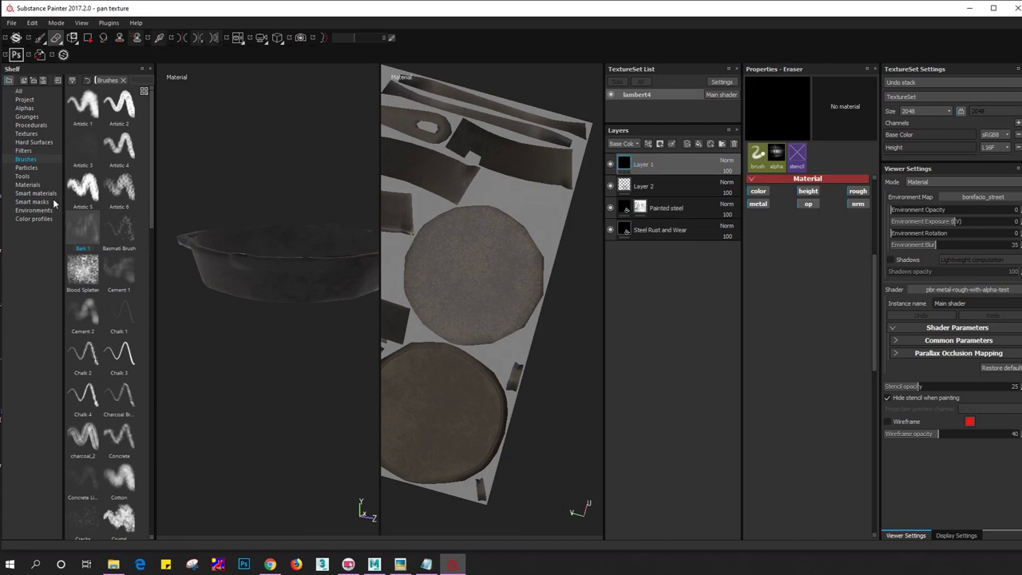
# Drag the AFF - Dusty Bidda Dust smart material from Smart materials onto the layer stack
pyautogui.click(28, 185)
pyautogui.scroll(-5, 112, 222)
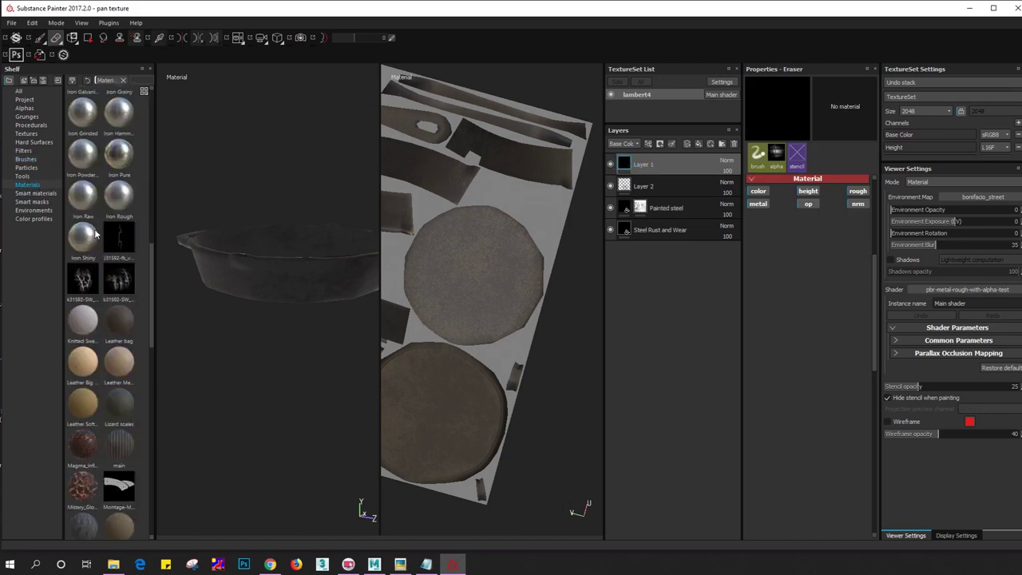
pyautogui.scroll(-5, 87, 234)
pyautogui.click(34, 193)
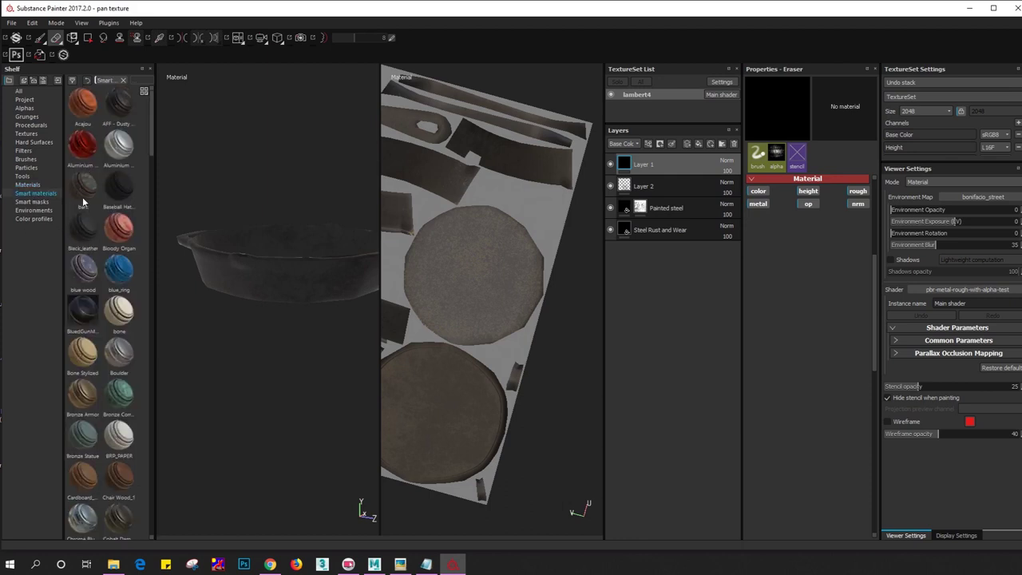
pyautogui.scroll(-3, 102, 288)
pyautogui.scroll(-3, 101, 287)
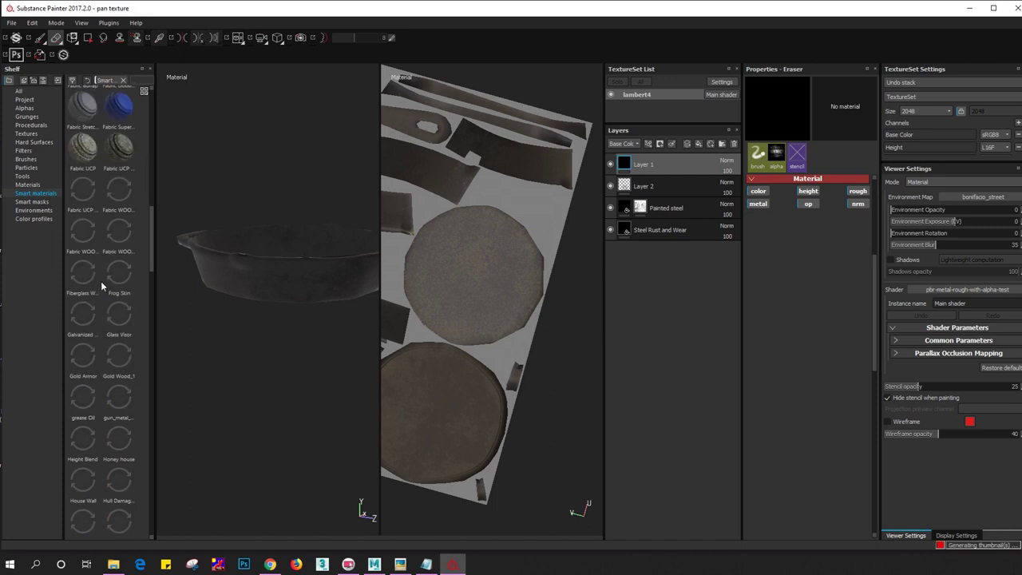
pyautogui.scroll(-2, 151, 218)
pyautogui.moveTo(151, 218)
pyautogui.mouseDown()
pyautogui.moveTo(157, 397)
pyautogui.moveTo(154, 94)
pyautogui.moveTo(200, 172)
pyautogui.mouseUp()
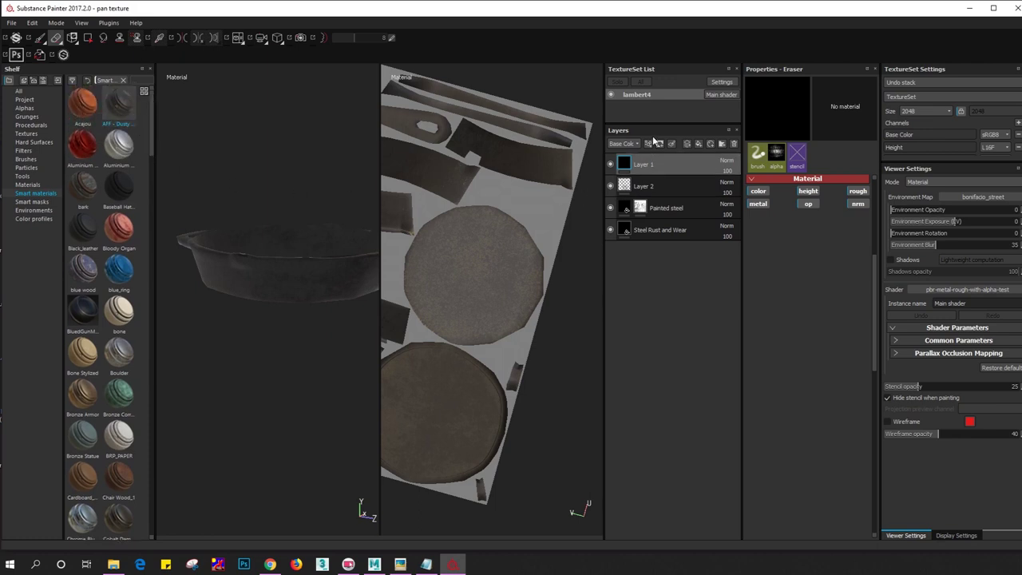
pyautogui.moveTo(654, 141); pyautogui.dragTo(675, 160)
pyautogui.moveTo(317, 345)
pyautogui.keyDown('alt'); pyautogui.mouseDown()
pyautogui.moveTo(317, 317)
pyautogui.moveTo(257, 269)
pyautogui.mouseUp(); pyautogui.keyUp('alt')
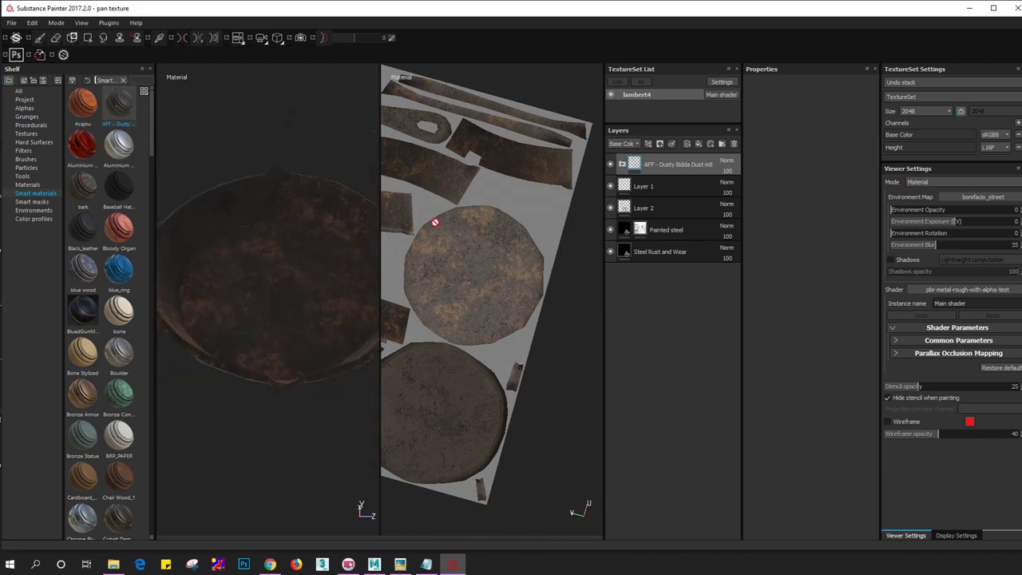
# Add a black mask to the Dusty Bidda layer to hide it
pyautogui.doubleClick(660, 165)
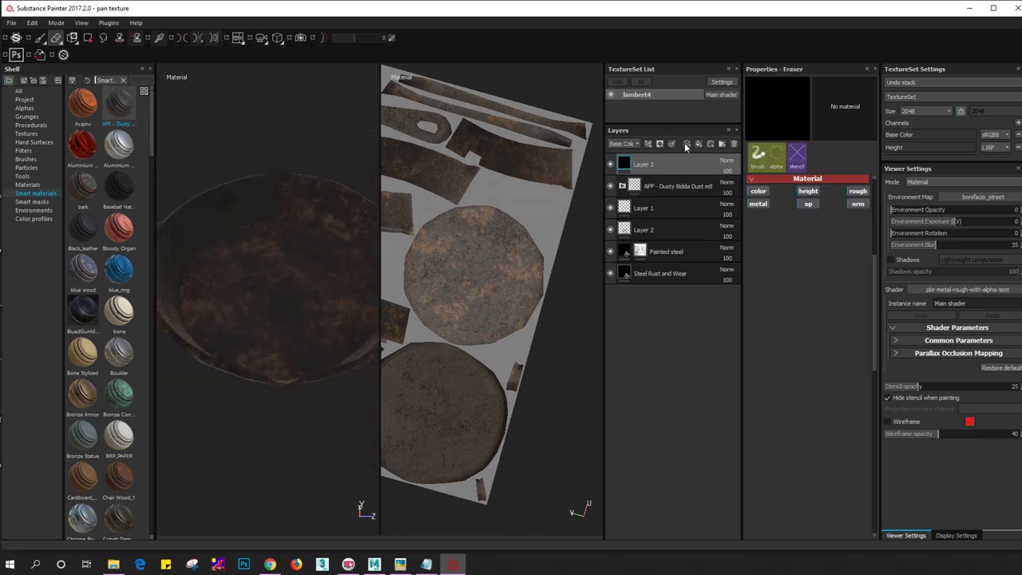
pyautogui.click(660, 145)
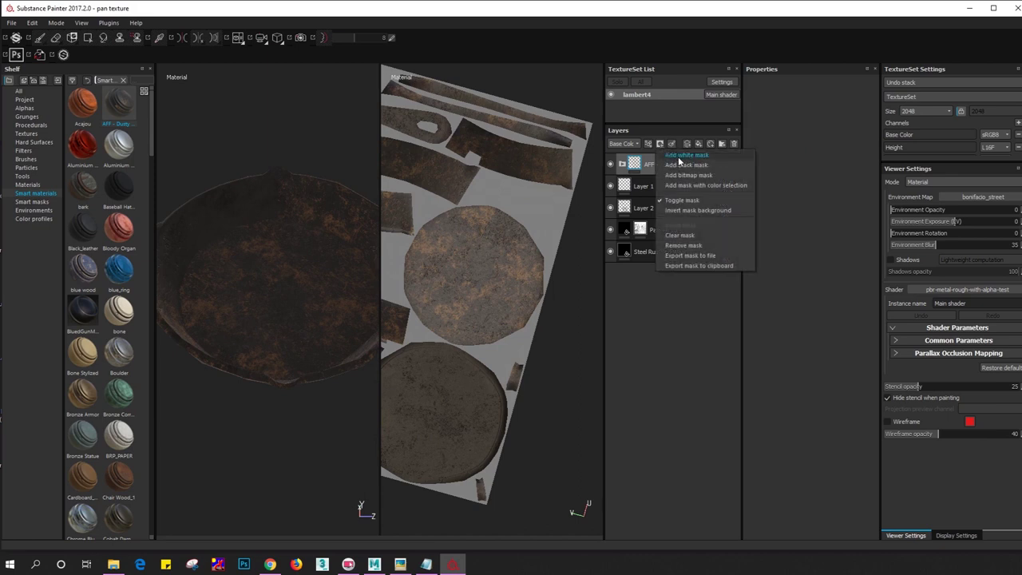
pyautogui.click(680, 165)
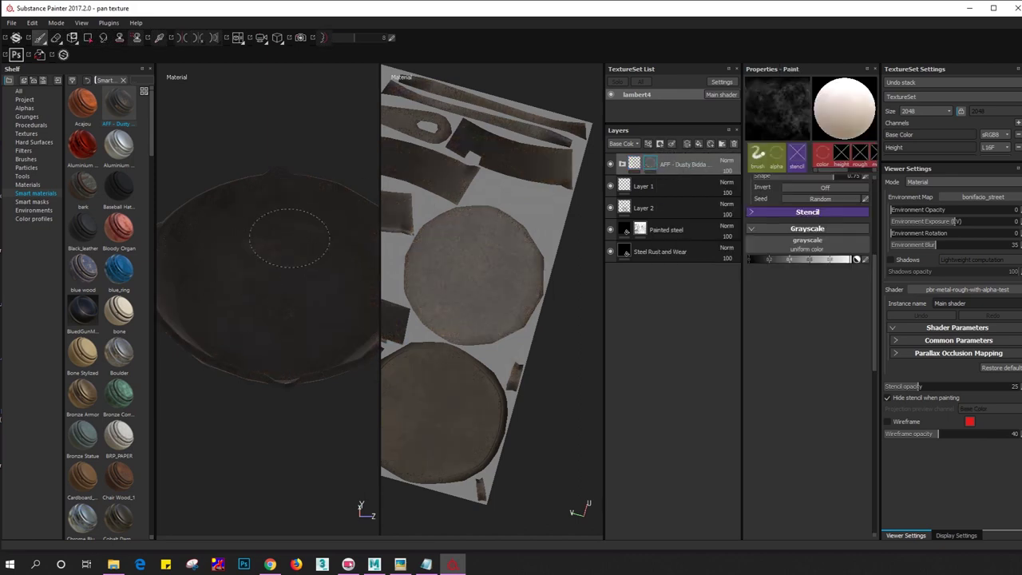
# Paint dust patches through the mask onto the pan's floor and rim
pyautogui.moveTo(290, 237); pyautogui.dragTo(274, 285)
pyautogui.keyDown('alt'); pyautogui.moveTo(264, 320); pyautogui.dragTo(240, 263); pyautogui.keyUp('alt')
pyautogui.click(206, 296)
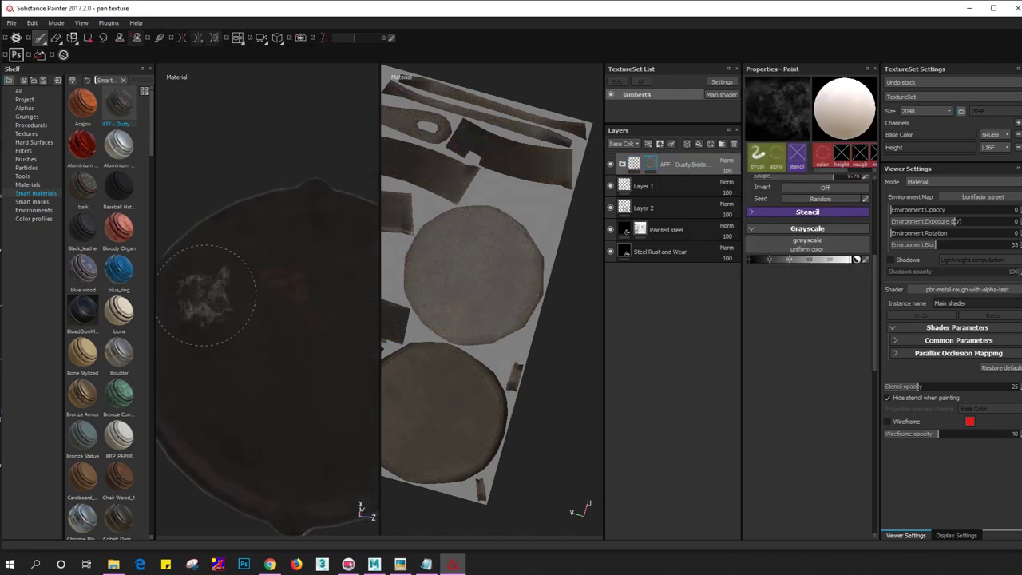
pyautogui.keyDown('alt'); pyautogui.moveTo(278, 232); pyautogui.dragTo(271, 206, button='middle'); pyautogui.keyUp('alt')
pyautogui.click(271, 207)
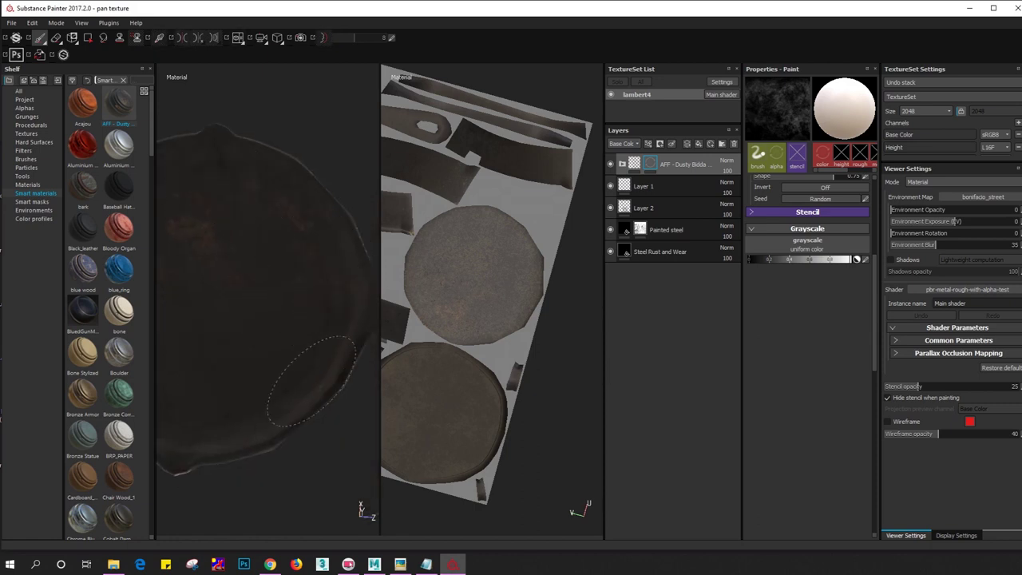
pyautogui.keyDown('alt'); pyautogui.moveTo(302, 397); pyautogui.dragTo(240, 376); pyautogui.keyUp('alt')
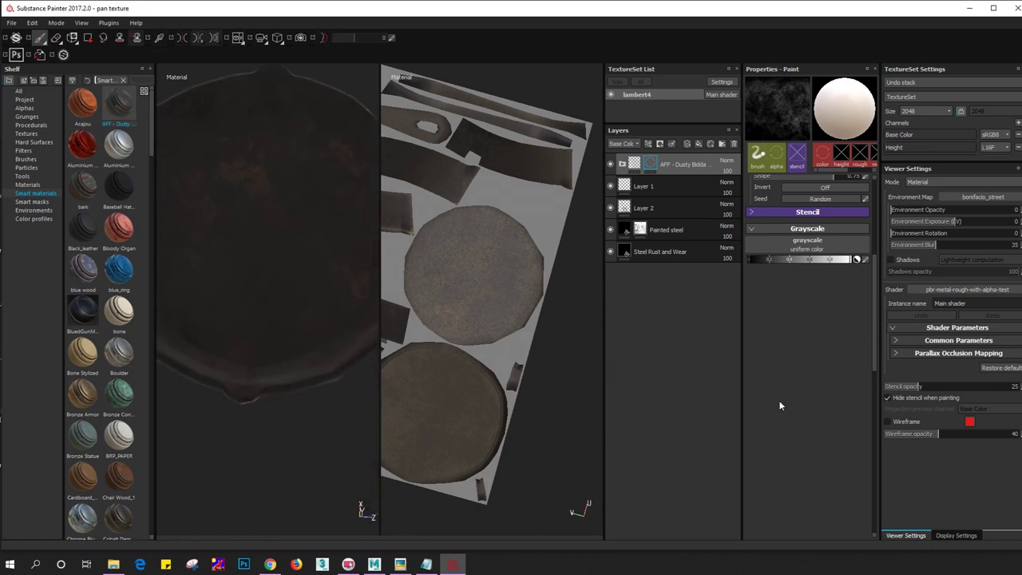
pyautogui.click(231, 299)
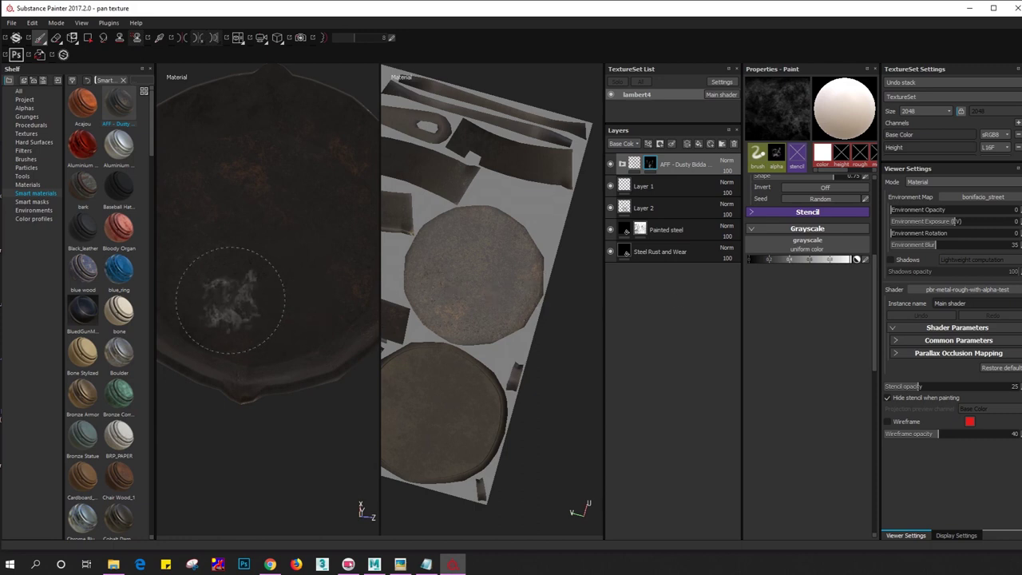
pyautogui.keyDown('alt'); pyautogui.moveTo(204, 312); pyautogui.dragTo(312, 176); pyautogui.keyUp('alt')
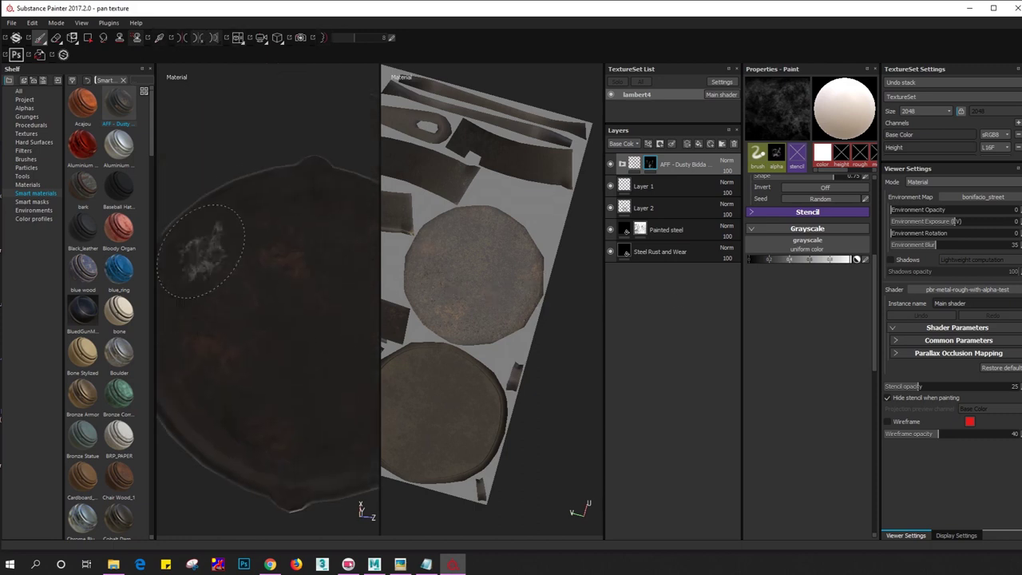
pyautogui.moveTo(308, 229)
pyautogui.keyDown('alt'); pyautogui.mouseDown()
pyautogui.moveTo(293, 239)
pyautogui.moveTo(302, 241)
pyautogui.mouseUp(); pyautogui.keyUp('alt')
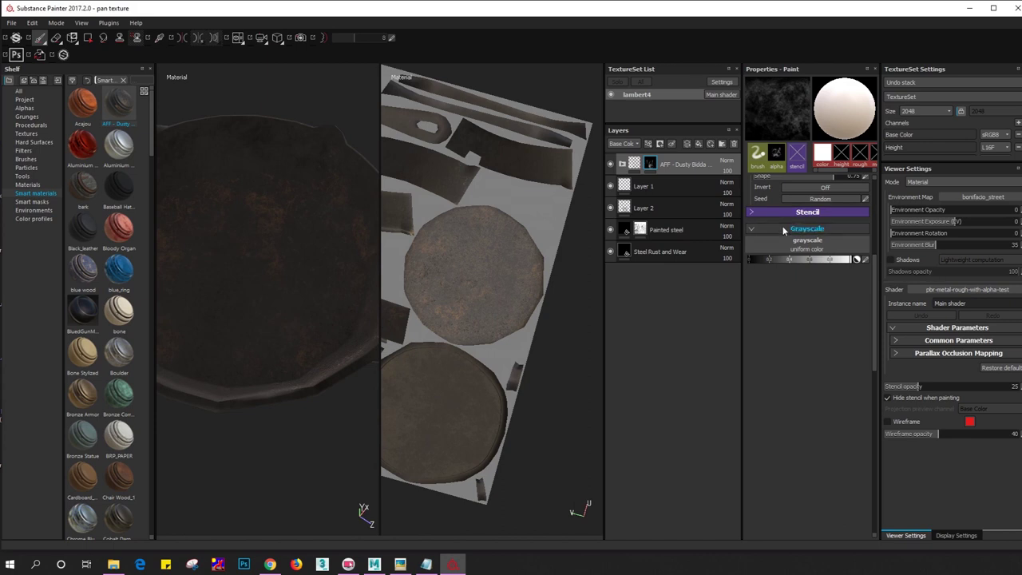
# Adjust the dust grayscale and repaint dust on the inner floor, undoing one stroke
pyautogui.moveTo(795, 262); pyautogui.dragTo(809, 263)
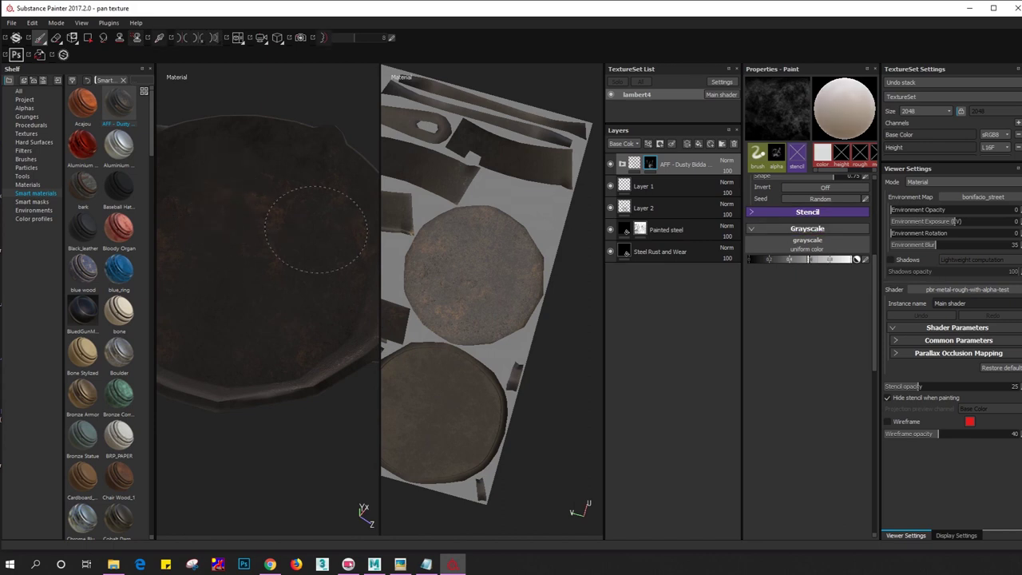
pyautogui.keyDown('alt'); pyautogui.moveTo(272, 326); pyautogui.dragTo(206, 290); pyautogui.keyUp('alt')
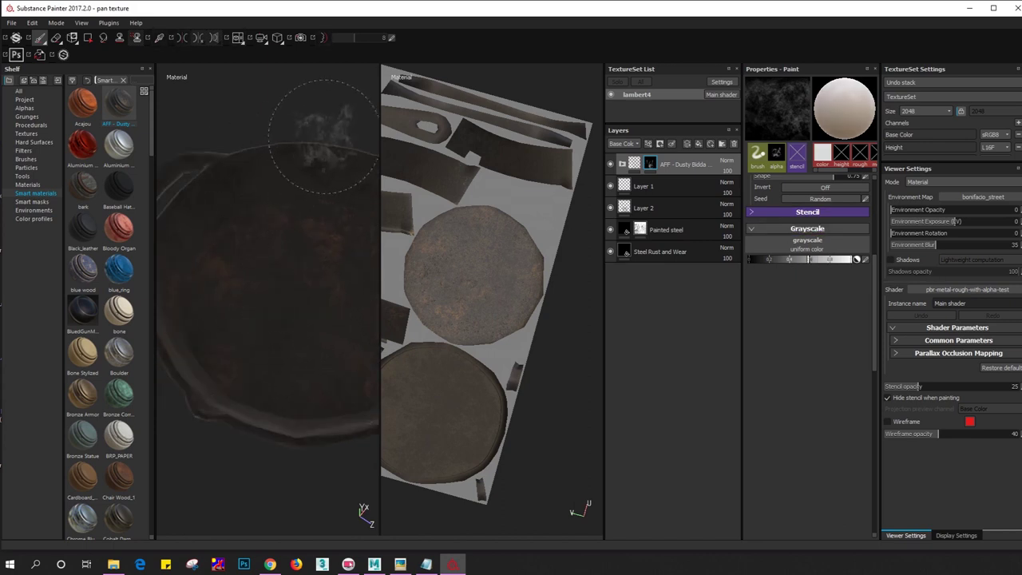
pyautogui.moveTo(297, 110)
pyautogui.keyDown('alt'); pyautogui.mouseDown()
pyautogui.moveTo(230, 257)
pyautogui.moveTo(232, 177)
pyautogui.moveTo(200, 136)
pyautogui.mouseUp(); pyautogui.keyUp('alt')
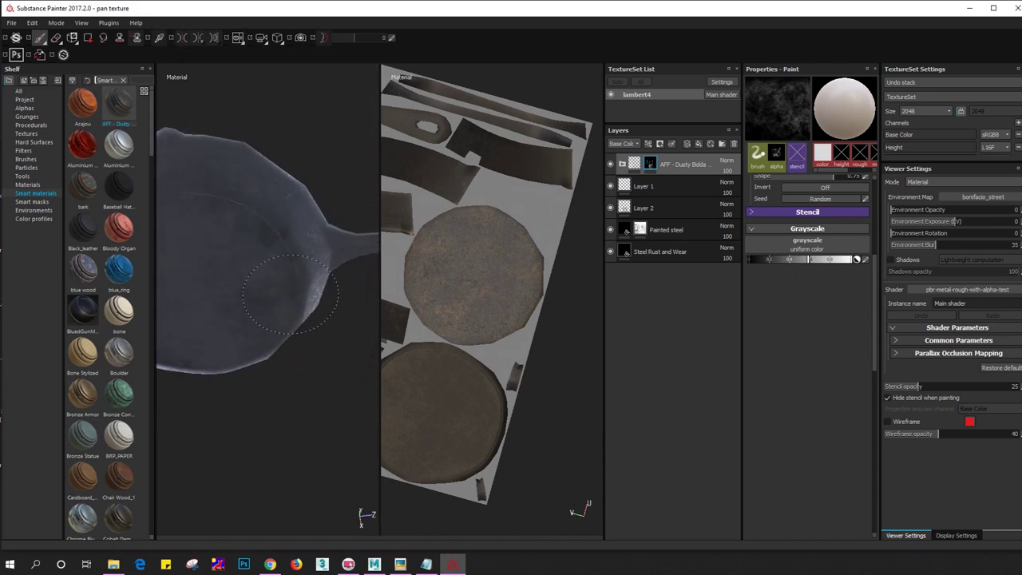
pyautogui.moveTo(290, 293)
pyautogui.keyDown('alt'); pyautogui.mouseDown()
pyautogui.moveTo(234, 273)
pyautogui.moveTo(264, 140)
pyautogui.moveTo(266, 169)
pyautogui.mouseUp(); pyautogui.keyUp('alt')
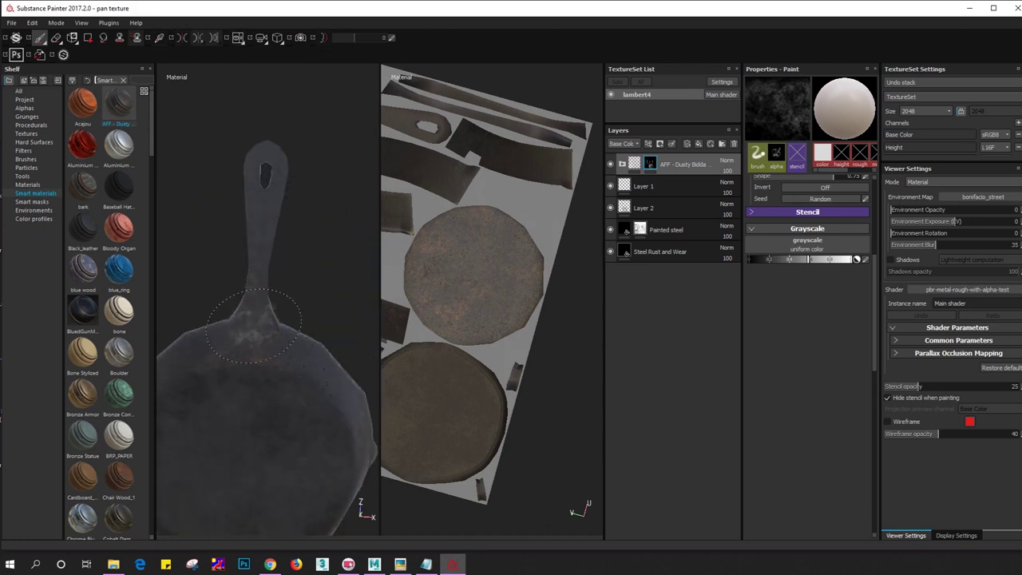
pyautogui.moveTo(253, 323)
pyautogui.keyDown('alt'); pyautogui.mouseDown()
pyautogui.moveTo(248, 232)
pyautogui.moveTo(269, 264)
pyautogui.mouseUp(); pyautogui.keyUp('alt')
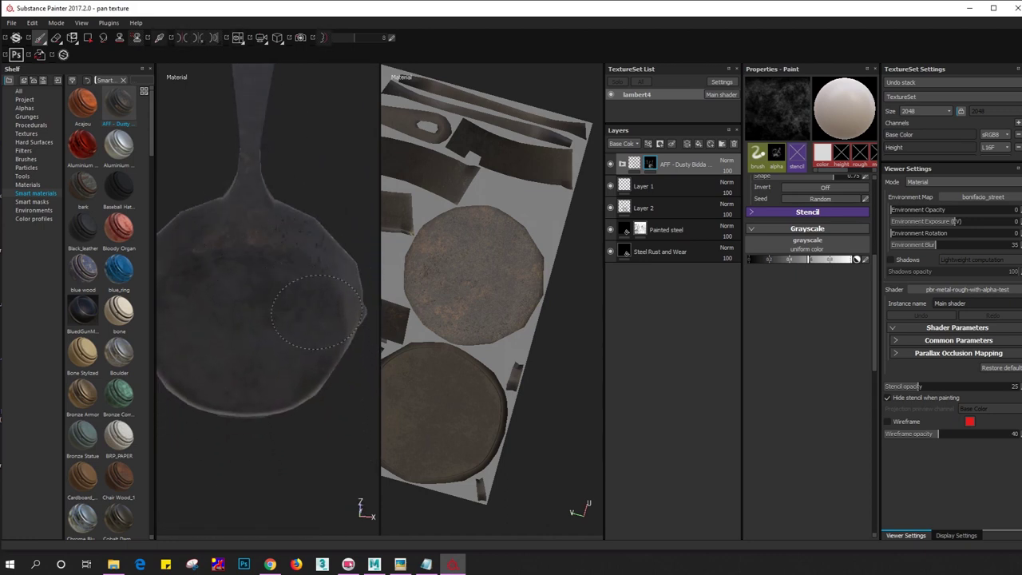
pyautogui.moveTo(325, 301)
pyautogui.keyDown('alt'); pyautogui.mouseDown()
pyautogui.moveTo(234, 321)
pyautogui.moveTo(264, 240)
pyautogui.moveTo(283, 217)
pyautogui.mouseUp(); pyautogui.keyUp('alt')
pyautogui.hotkey('ctrl', 'z')
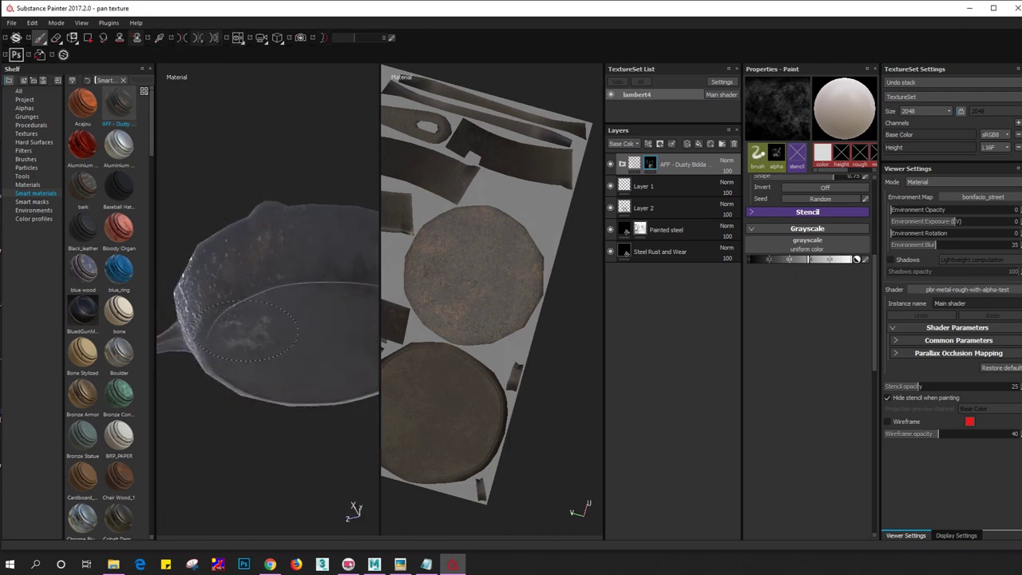
pyautogui.moveTo(264, 319); pyautogui.dragTo(286, 303)
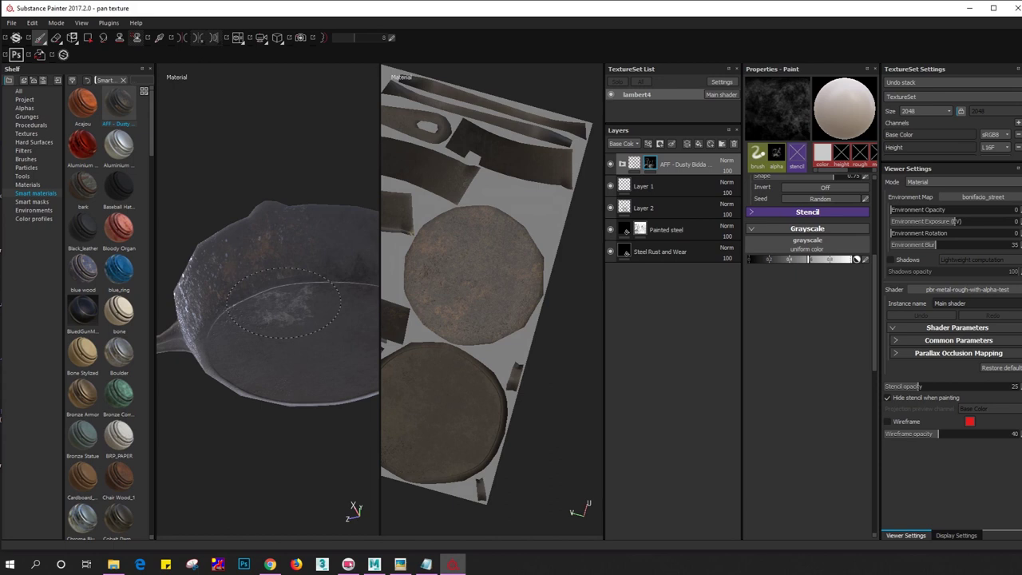
# Paint over the light patch inside the pan and check the display and stencil settings
pyautogui.moveTo(281, 278)
pyautogui.mouseDown()
pyautogui.moveTo(290, 278)
pyautogui.moveTo(276, 300)
pyautogui.mouseUp()
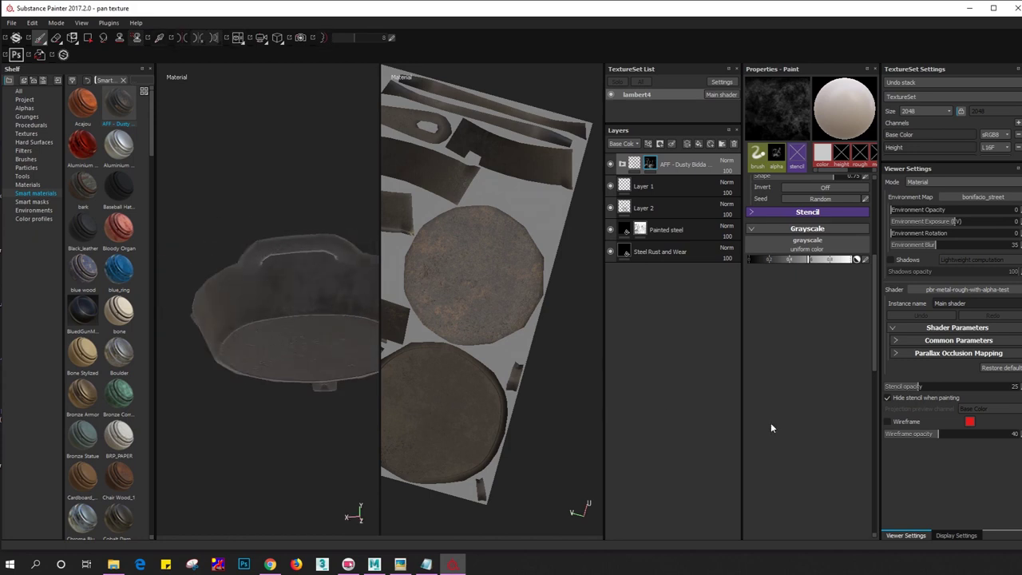
pyautogui.click(951, 535)
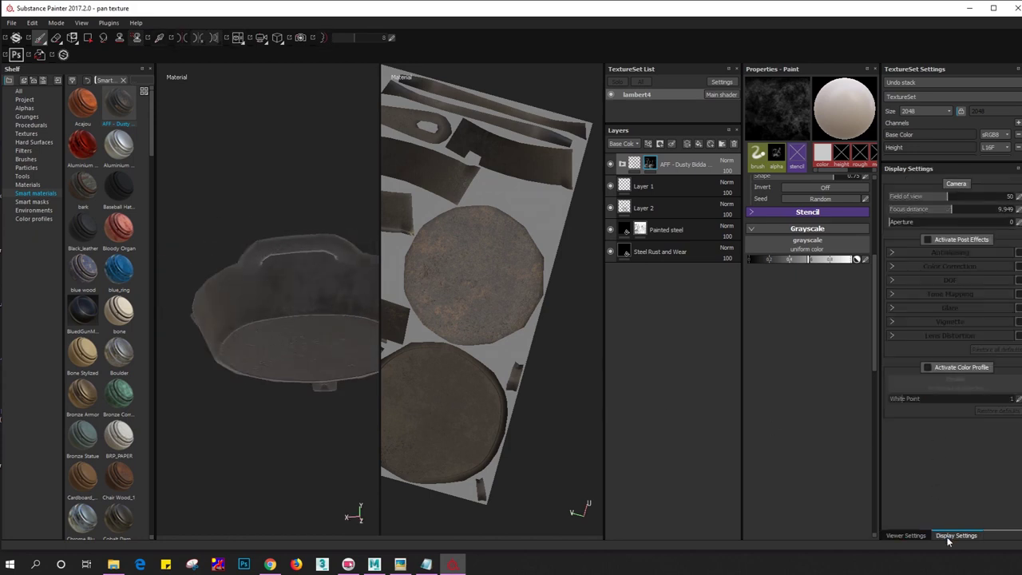
pyautogui.click(907, 536)
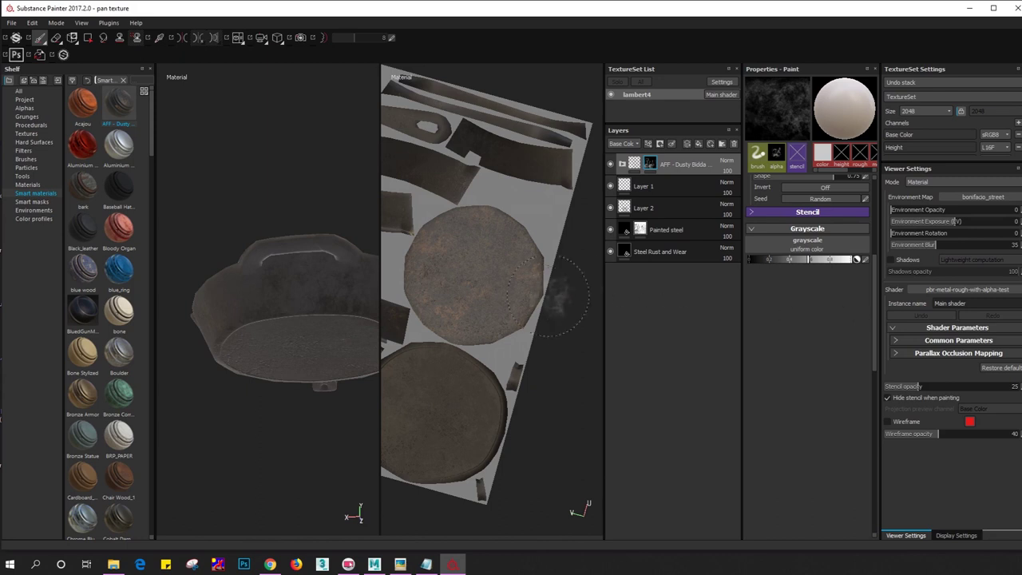
pyautogui.click(773, 213)
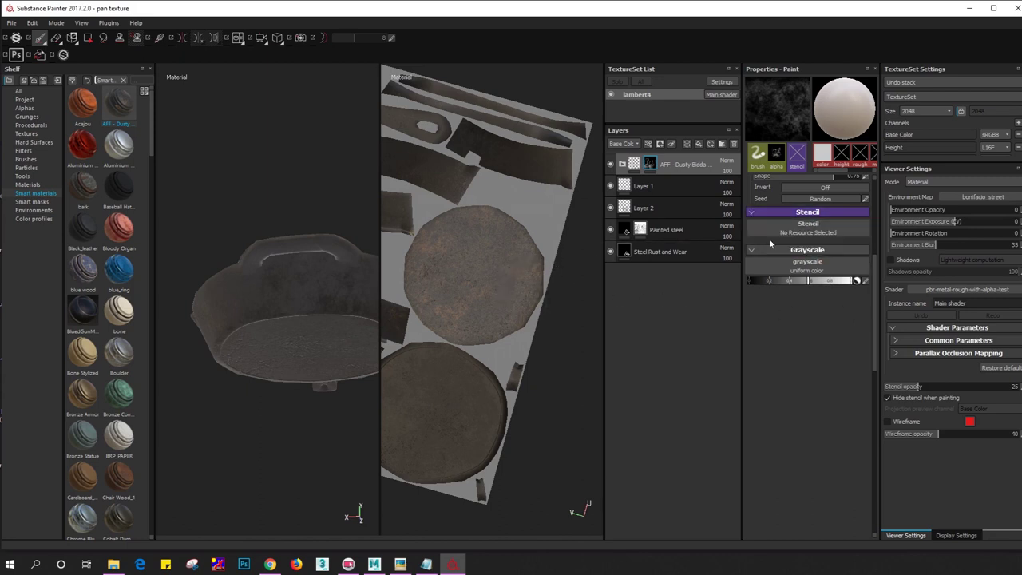
# Orbit the pan to inspect the dusty texture on its top, handle and rim
pyautogui.moveTo(271, 311)
pyautogui.keyDown('alt'); pyautogui.mouseDown()
pyautogui.moveTo(294, 322)
pyautogui.moveTo(255, 254)
pyautogui.mouseUp(); pyautogui.keyUp('alt')
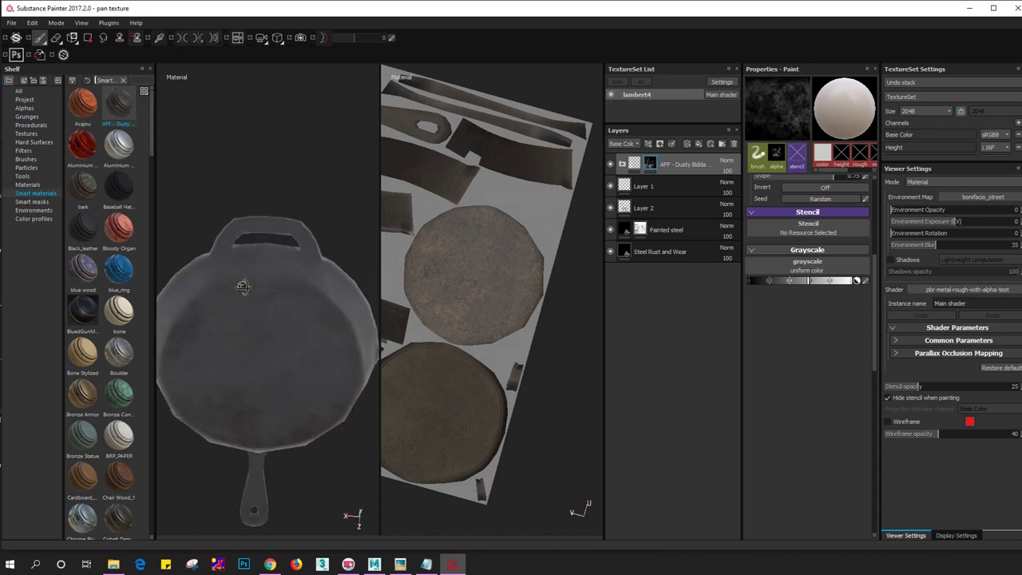
pyautogui.keyDown('alt'); pyautogui.moveTo(335, 340); pyautogui.dragTo(230, 346); pyautogui.keyUp('alt')
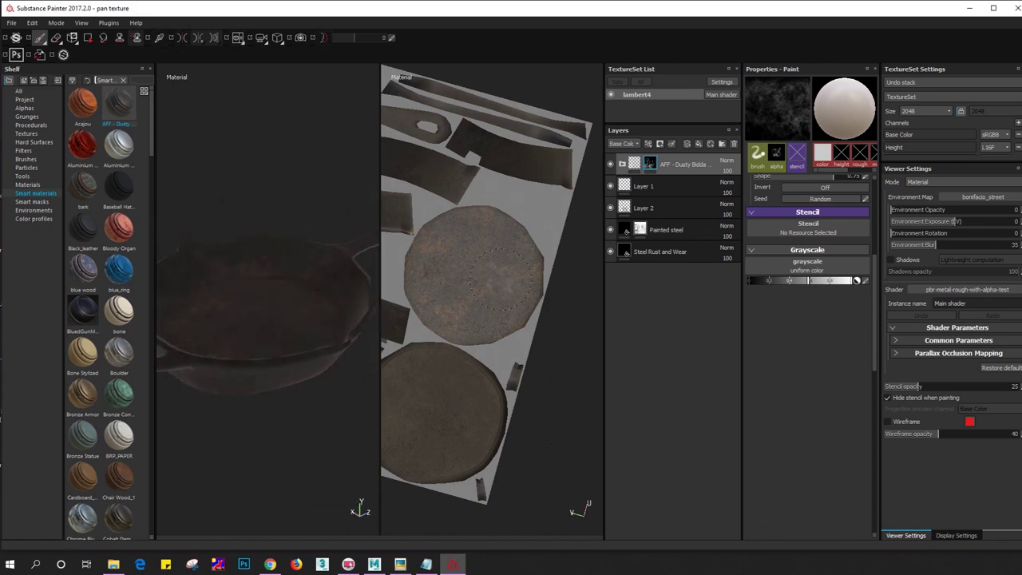
pyautogui.keyDown('alt'); pyautogui.moveTo(471, 274); pyautogui.dragTo(527, 297); pyautogui.keyUp('alt')
pyautogui.keyDown('alt'); pyautogui.moveTo(278, 294); pyautogui.dragTo(300, 330); pyautogui.keyUp('alt')
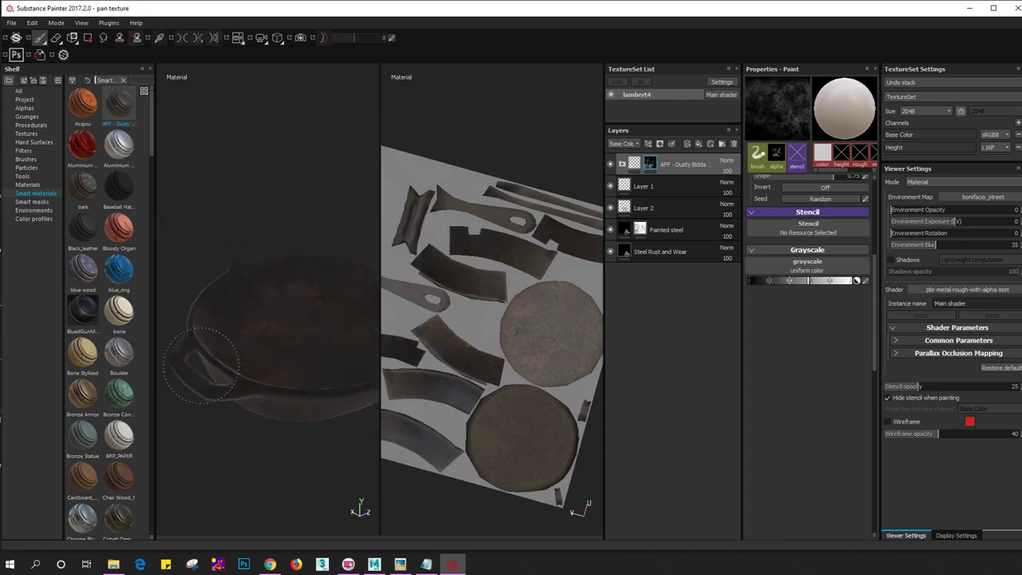
pyautogui.moveTo(202, 365)
pyautogui.keyDown('alt'); pyautogui.mouseDown()
pyautogui.moveTo(255, 380)
pyautogui.moveTo(236, 399)
pyautogui.moveTo(222, 392)
pyautogui.moveTo(249, 427)
pyautogui.moveTo(265, 420)
pyautogui.mouseUp(); pyautogui.keyUp('alt')
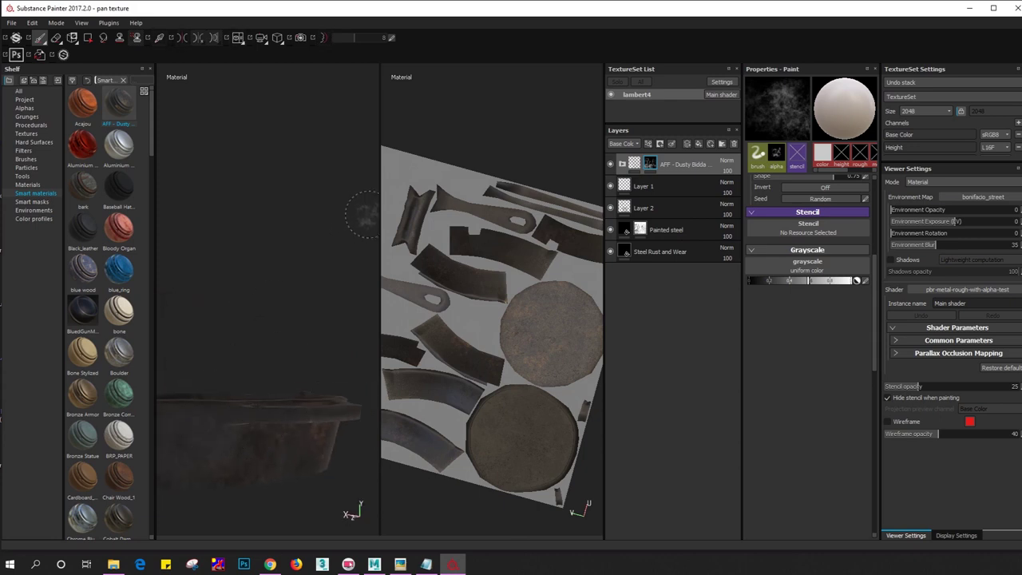
# Widen the 3D view, view the pan alone (F2), then return to the split 3D/UV layout (F1) and zoom in
pyautogui.moveTo(378, 214); pyautogui.dragTo(533, 231)
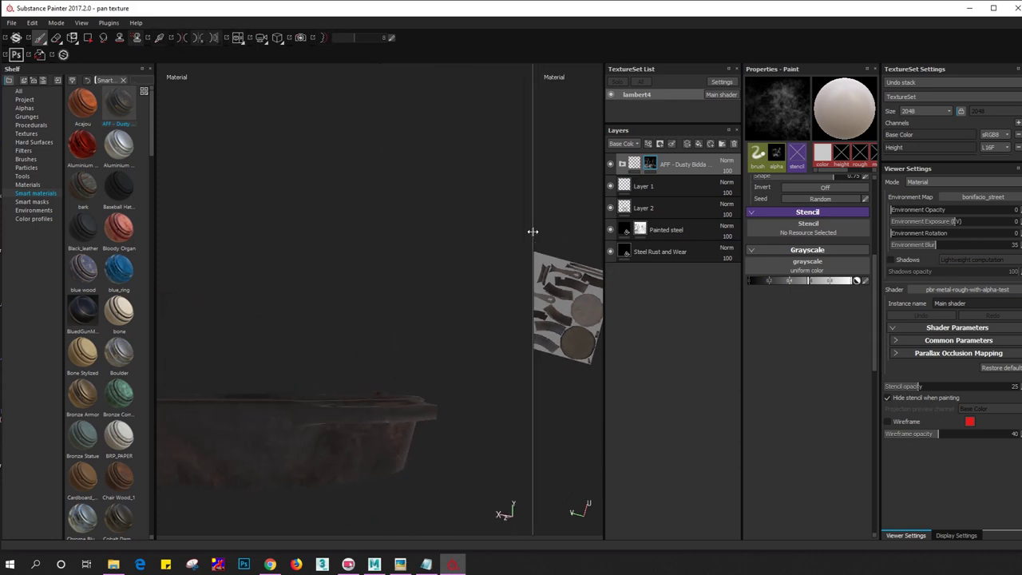
pyautogui.press('F2')
pyautogui.moveTo(373, 372)
pyautogui.keyDown('alt'); pyautogui.mouseDown()
pyautogui.moveTo(422, 269)
pyautogui.moveTo(414, 318)
pyautogui.moveTo(403, 297)
pyautogui.moveTo(452, 320)
pyautogui.mouseUp(); pyautogui.keyUp('alt')
pyautogui.scroll(3, 453, 320)
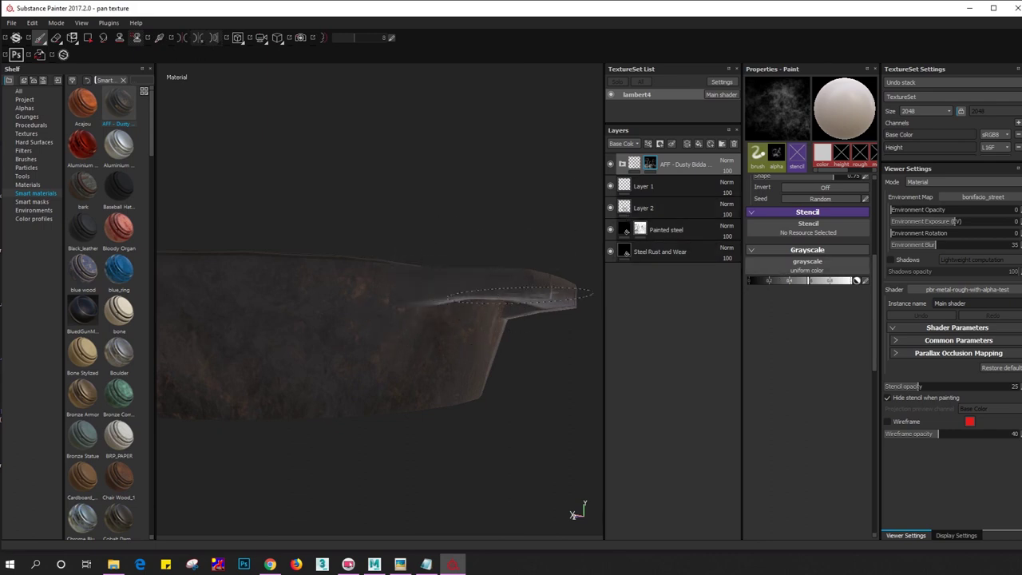
pyautogui.press('F1')
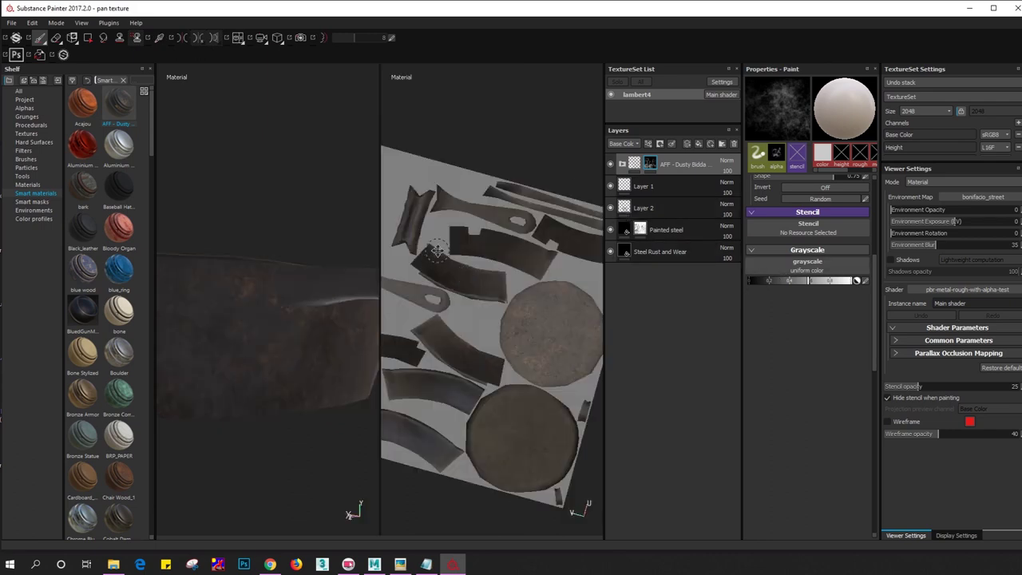
pyautogui.scroll(4, 437, 251)
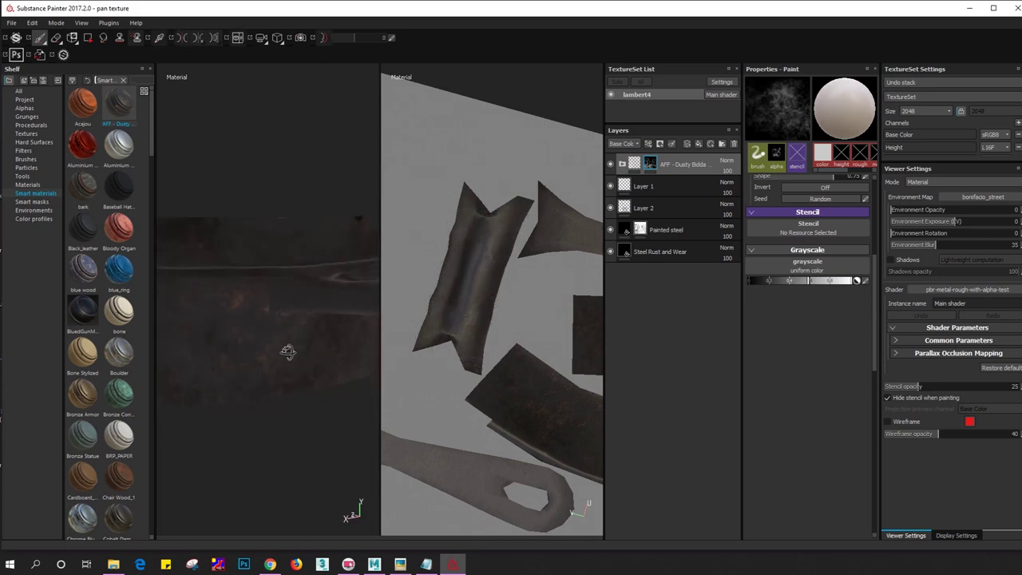
pyautogui.moveTo(286, 349)
pyautogui.keyDown('alt'); pyautogui.mouseDown()
pyautogui.moveTo(322, 349)
pyautogui.moveTo(288, 340)
pyautogui.mouseUp(); pyautogui.keyUp('alt')
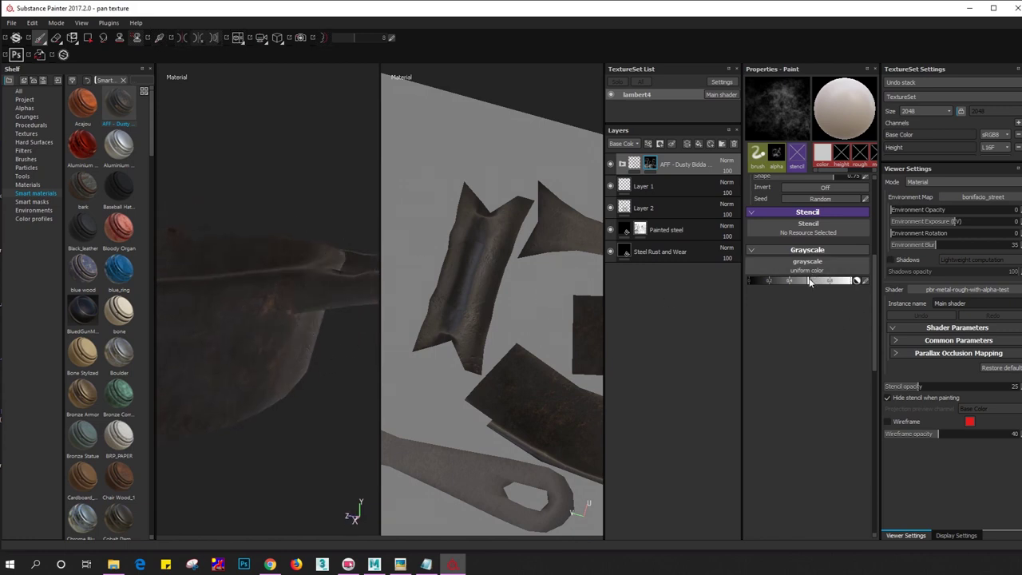
# Align the brush to UV, enlarge it to about 47 and dab dust on the pan's side
pyautogui.scroll(3, 774, 253)
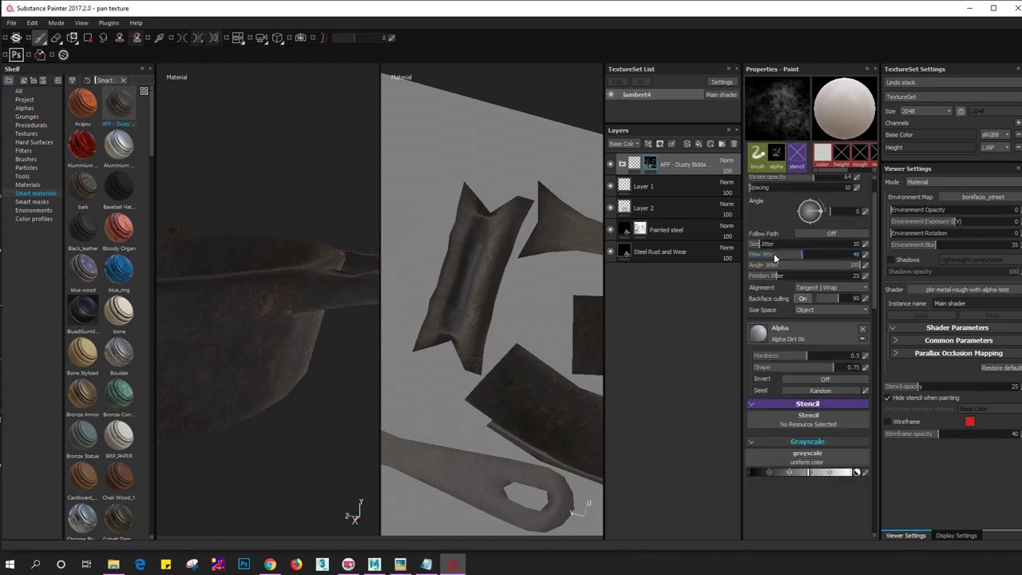
pyautogui.scroll(2, 796, 268)
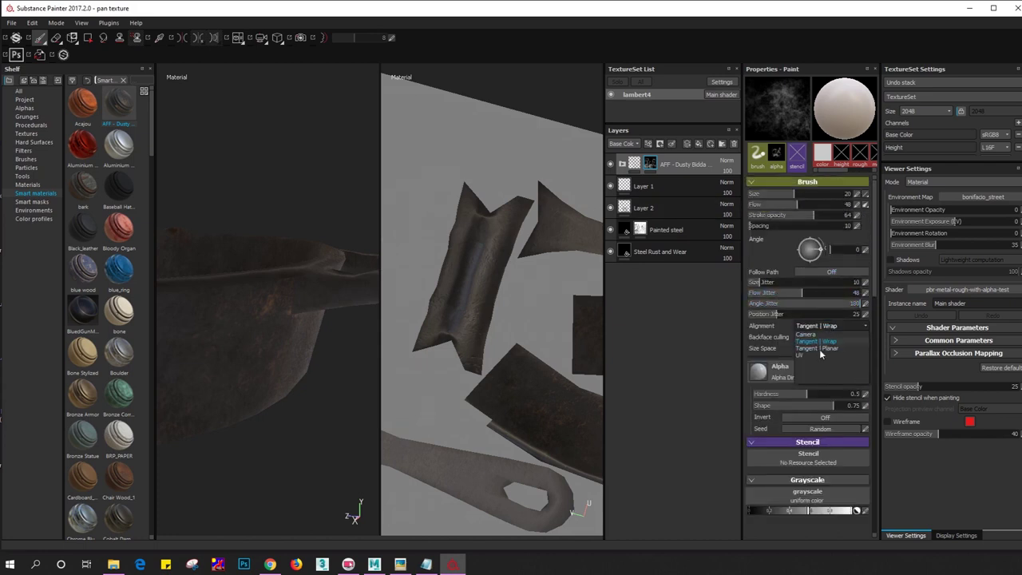
pyautogui.click(815, 356)
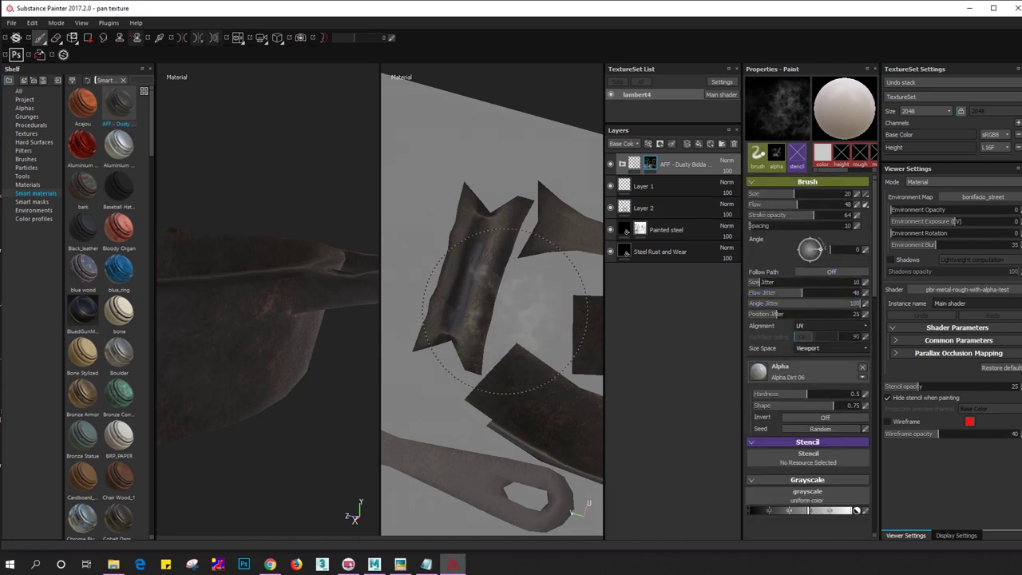
pyautogui.keyDown('ctrl'); pyautogui.moveTo(305, 294); pyautogui.dragTo(263, 328, button='right'); pyautogui.keyUp('ctrl')
pyautogui.click(299, 296)
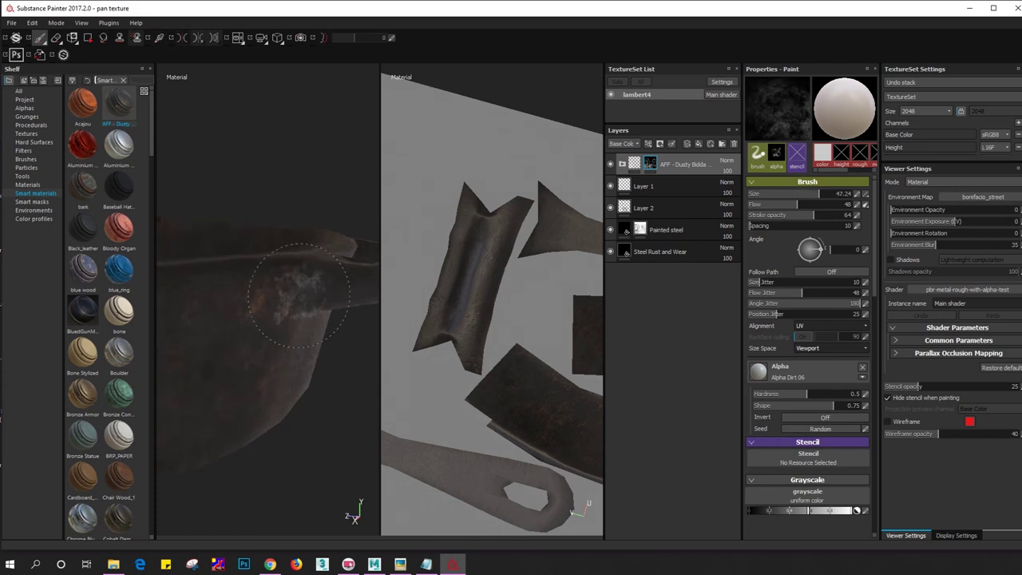
# Add a black mask to the dusty top layer and switch to the 3D-only view
pyautogui.rightClick(681, 166)
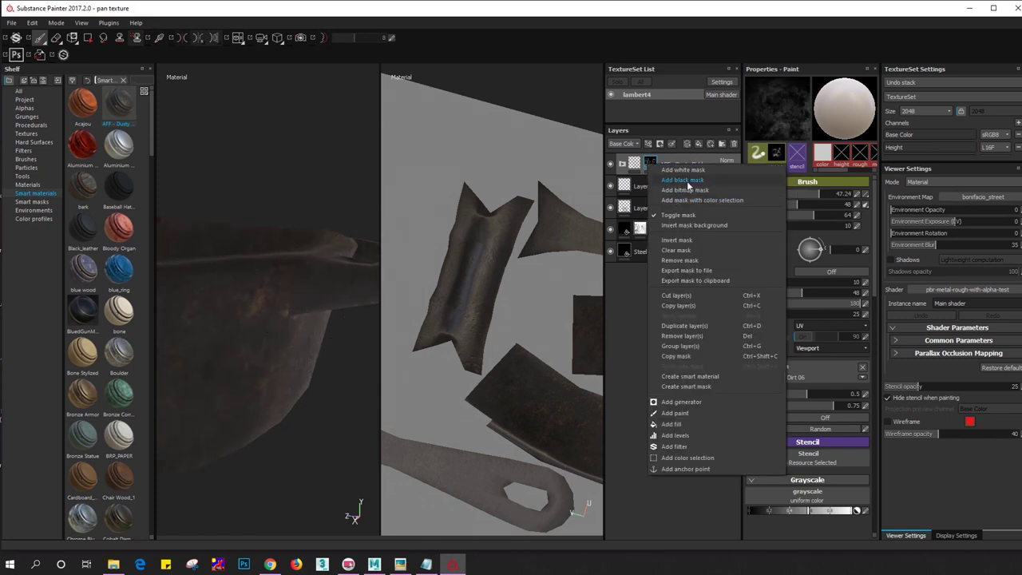
pyautogui.click(687, 181)
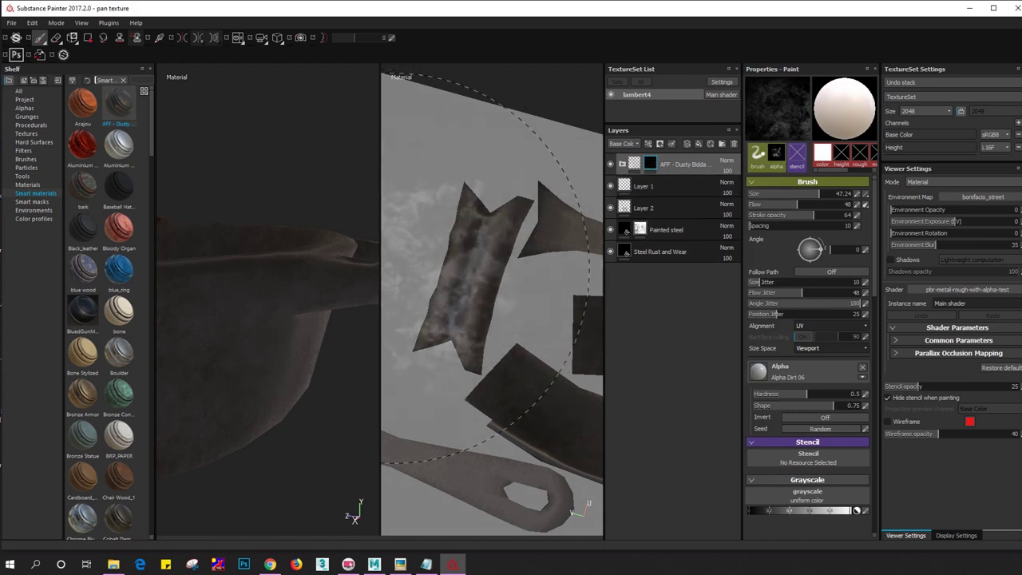
pyautogui.press('F2')
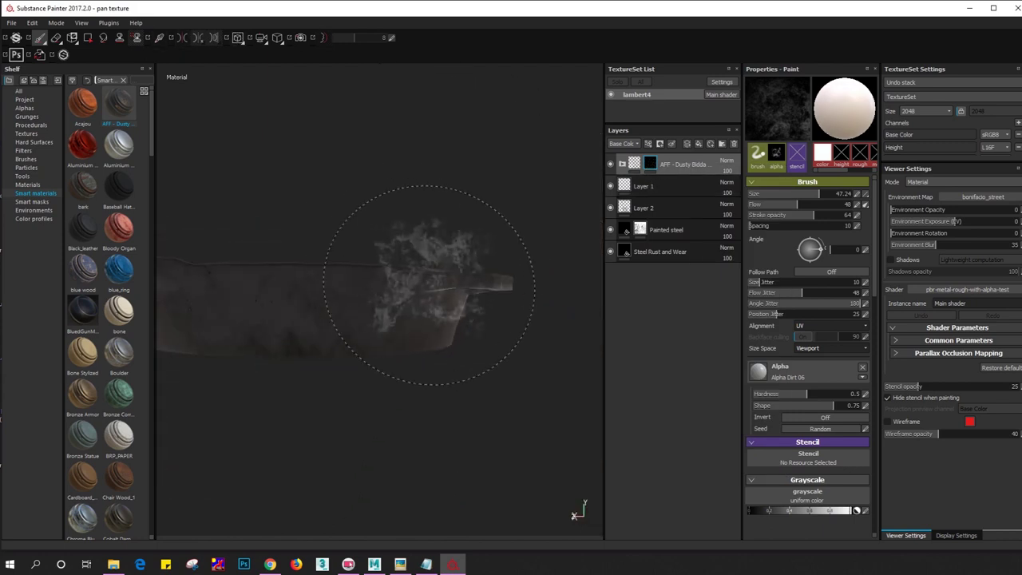
pyautogui.hotkey('ctrl', 'z')
# Paint dust into the mask, shrink the brush to about 23.74 and orbit around the pan
pyautogui.moveTo(342, 264); pyautogui.dragTo(361, 284)
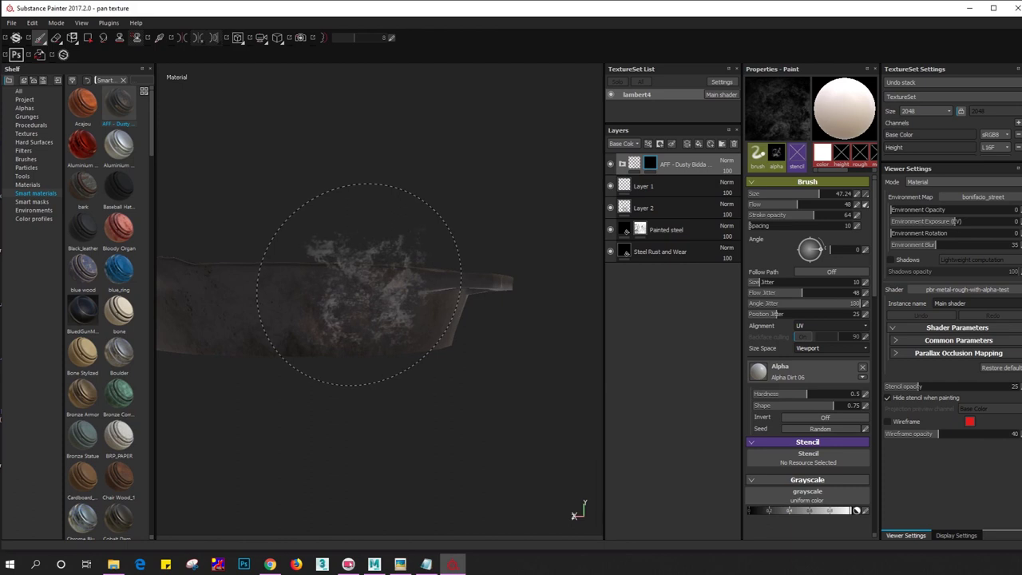
pyautogui.keyDown('ctrl'); pyautogui.moveTo(359, 284); pyautogui.dragTo(388, 292, button='right'); pyautogui.keyUp('ctrl')
pyautogui.moveTo(388, 293)
pyautogui.keyDown('alt'); pyautogui.mouseDown()
pyautogui.moveTo(422, 269)
pyautogui.moveTo(415, 326)
pyautogui.moveTo(399, 240)
pyautogui.moveTo(303, 296)
pyautogui.mouseUp(); pyautogui.keyUp('alt')
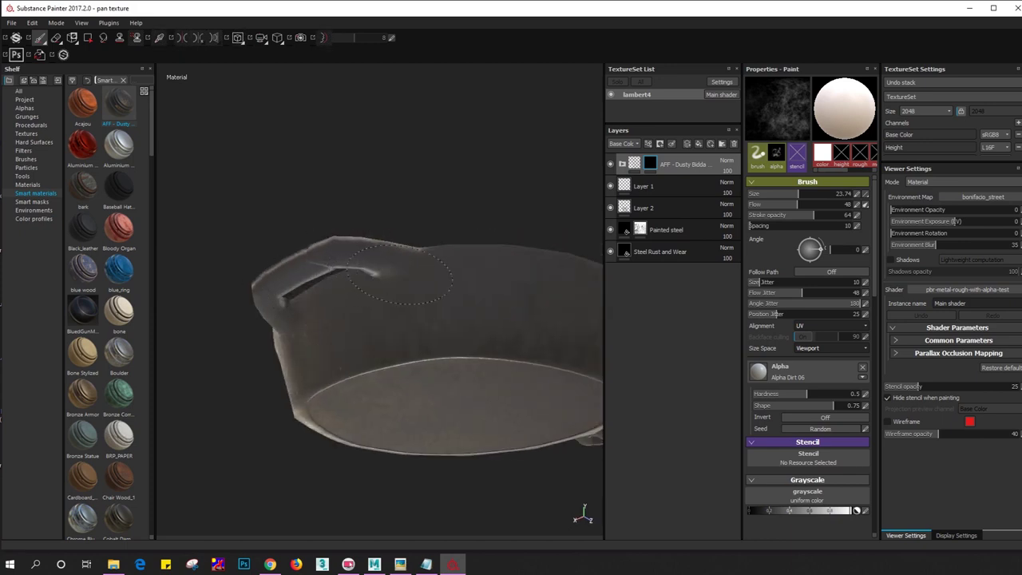
pyautogui.keyDown('alt'); pyautogui.moveTo(401, 274); pyautogui.dragTo(452, 315); pyautogui.keyUp('alt')
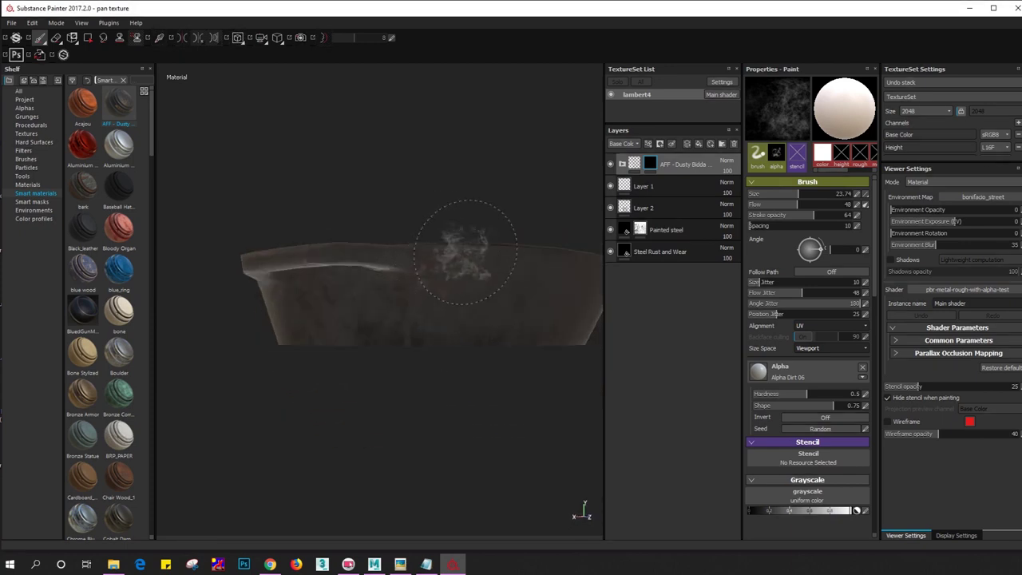
pyautogui.moveTo(506, 360)
pyautogui.keyDown('alt'); pyautogui.mouseDown()
pyautogui.moveTo(342, 342)
pyautogui.moveTo(309, 313)
pyautogui.moveTo(379, 327)
pyautogui.moveTo(376, 365)
pyautogui.mouseUp(); pyautogui.keyUp('alt')
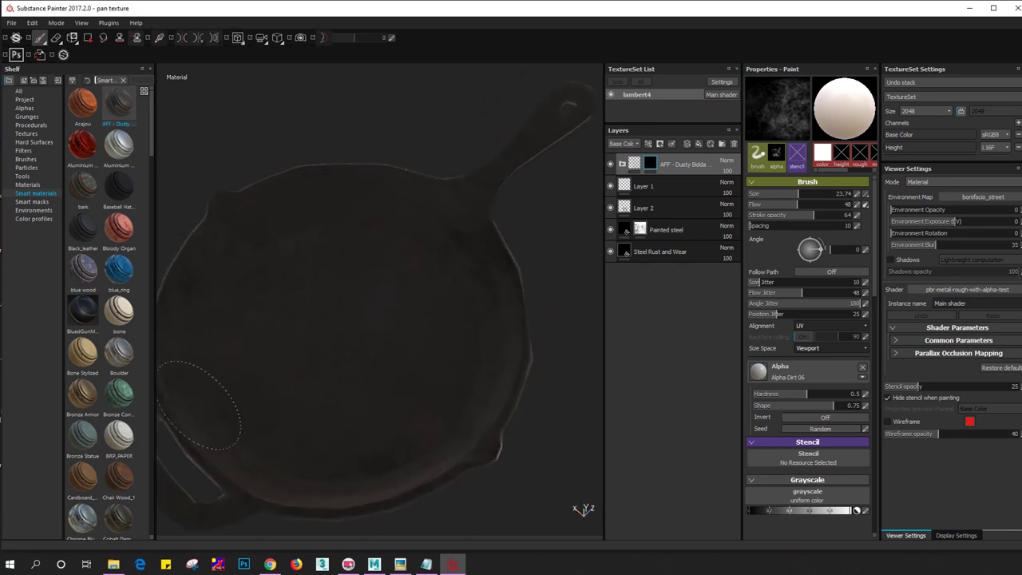
pyautogui.keyDown('alt'); pyautogui.moveTo(324, 485); pyautogui.dragTo(469, 365); pyautogui.keyUp('alt')
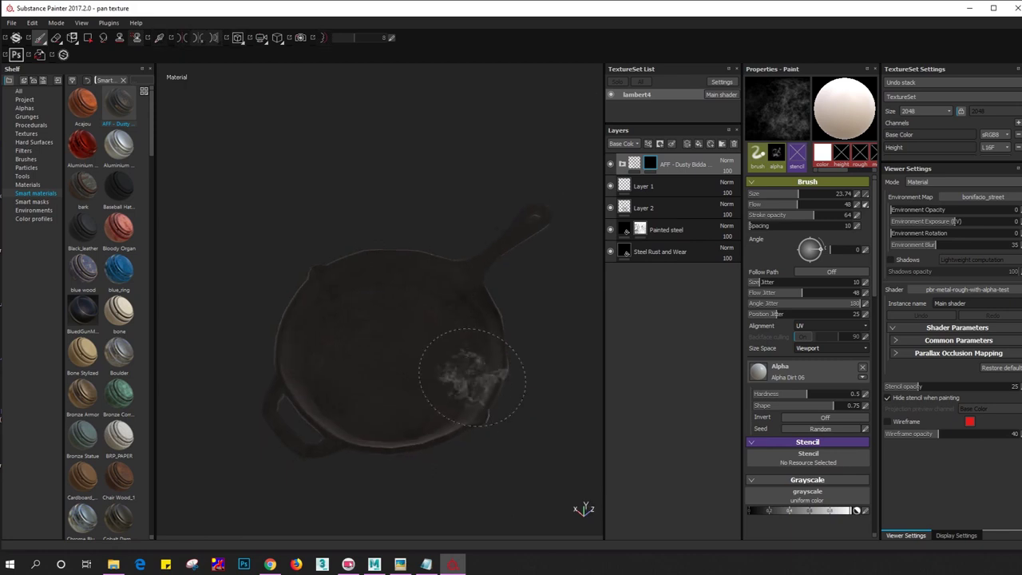
pyautogui.keyDown('alt'); pyautogui.moveTo(468, 434); pyautogui.dragTo(436, 332); pyautogui.keyUp('alt')
pyautogui.keyDown('alt'); pyautogui.moveTo(436, 332); pyautogui.dragTo(451, 363, button='right'); pyautogui.keyUp('alt')
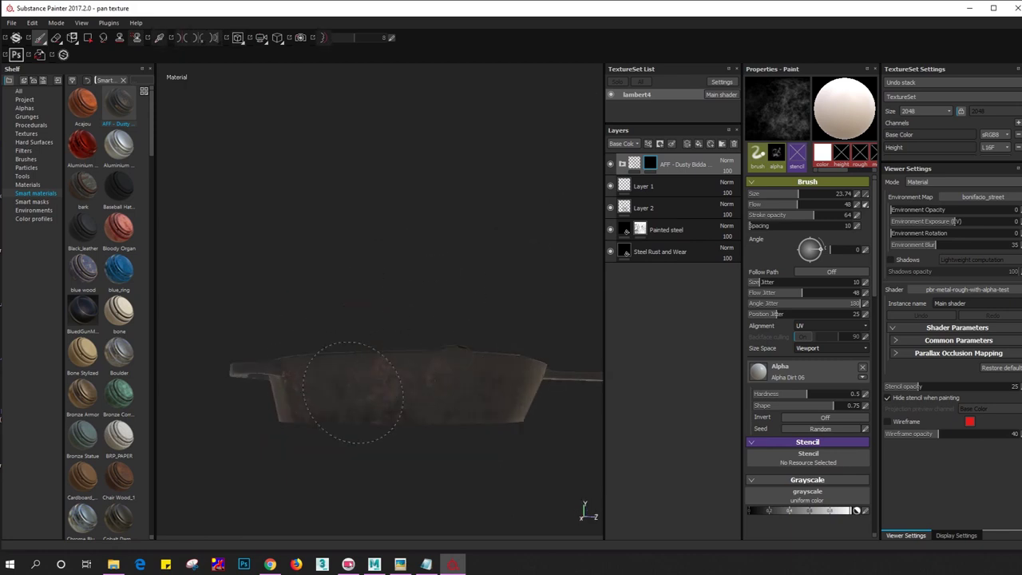
pyautogui.moveTo(434, 422)
pyautogui.keyDown('alt'); pyautogui.mouseDown()
pyautogui.moveTo(459, 400)
pyautogui.moveTo(416, 352)
pyautogui.mouseUp(); pyautogui.keyUp('alt')
pyautogui.keyDown('alt'); pyautogui.moveTo(492, 389); pyautogui.dragTo(491, 351); pyautogui.keyUp('alt')
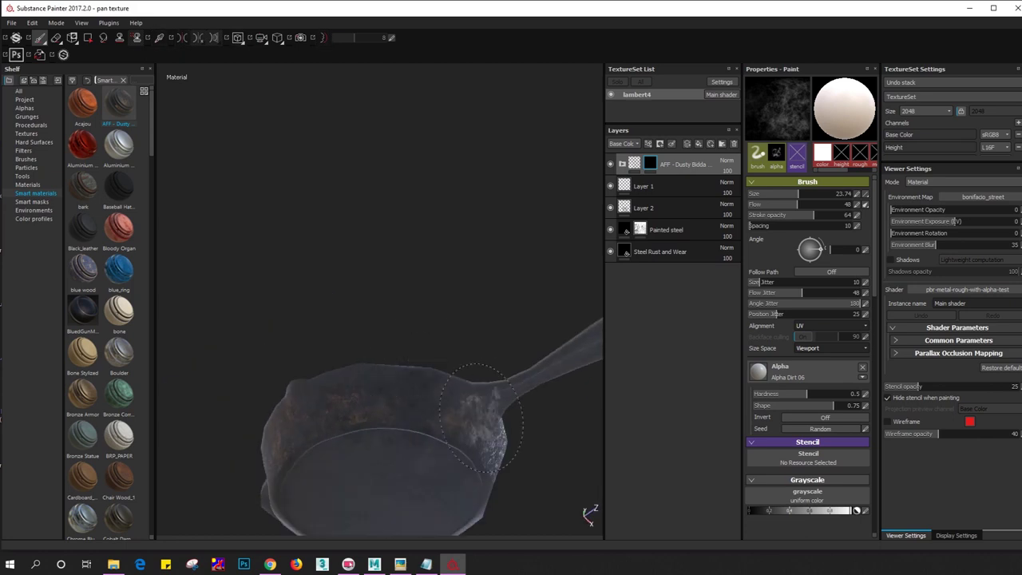
# Brush dust where the handle meets the rim and stamp a patch inside the pan, checking the handle
pyautogui.keyDown('alt'); pyautogui.moveTo(407, 443); pyautogui.dragTo(292, 423); pyautogui.keyUp('alt')
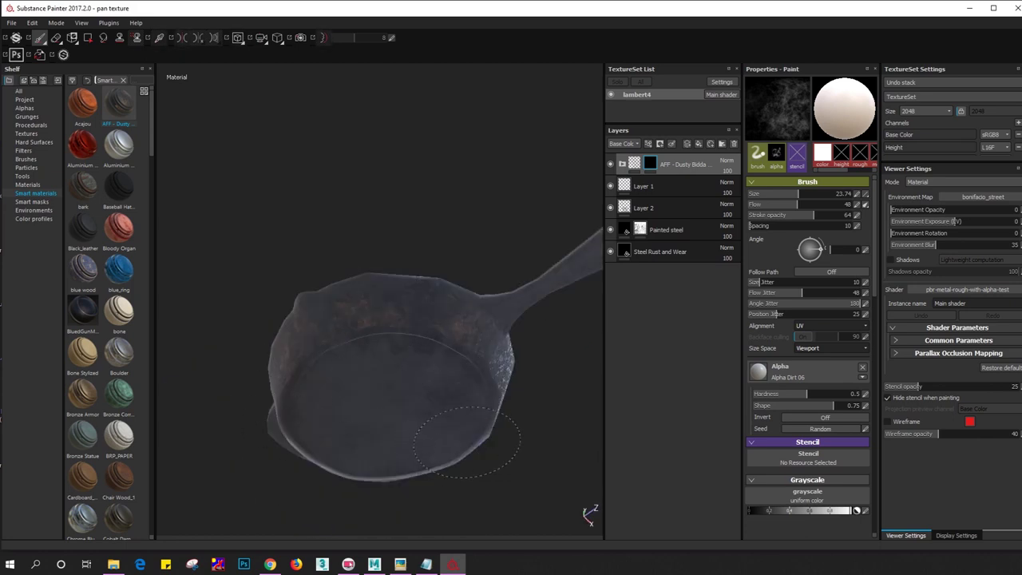
pyautogui.moveTo(467, 441)
pyautogui.keyDown('alt'); pyautogui.mouseDown()
pyautogui.moveTo(423, 390)
pyautogui.moveTo(376, 263)
pyautogui.mouseUp(); pyautogui.keyUp('alt')
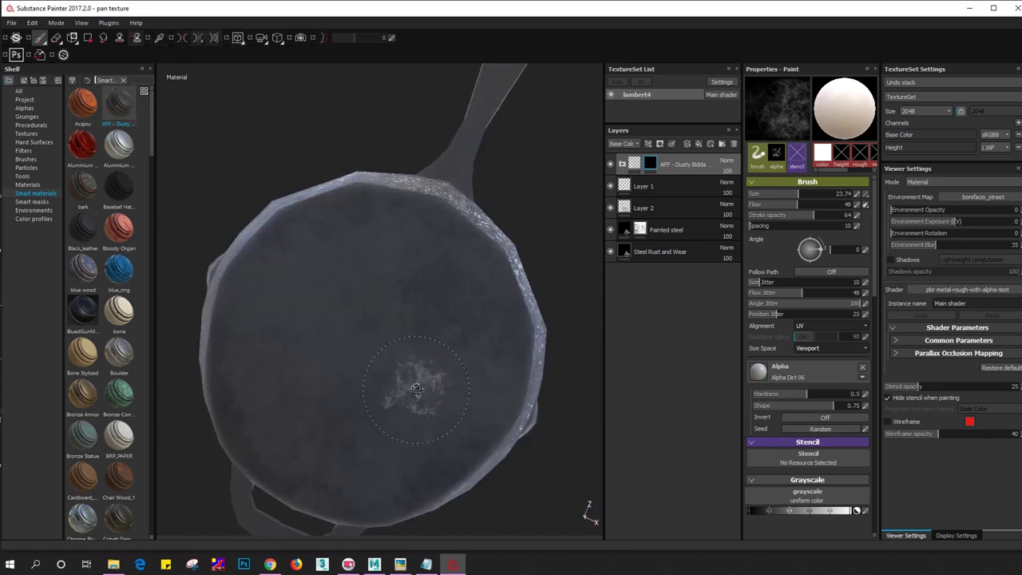
pyautogui.click(424, 446)
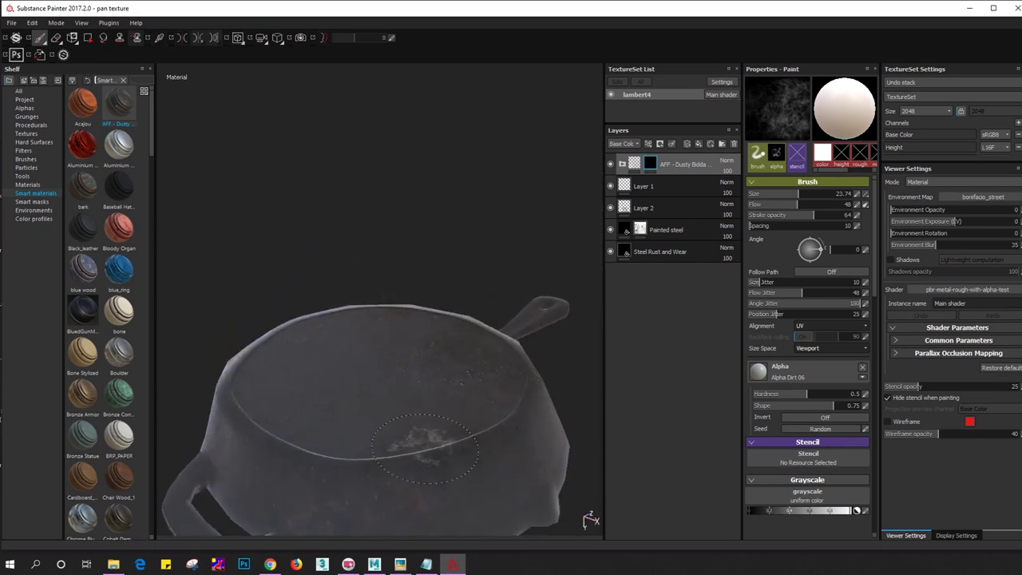
pyautogui.moveTo(425, 427)
pyautogui.keyDown('alt'); pyautogui.mouseDown()
pyautogui.moveTo(399, 360)
pyautogui.moveTo(400, 296)
pyautogui.moveTo(406, 392)
pyautogui.moveTo(262, 422)
pyautogui.mouseUp(); pyautogui.keyUp('alt')
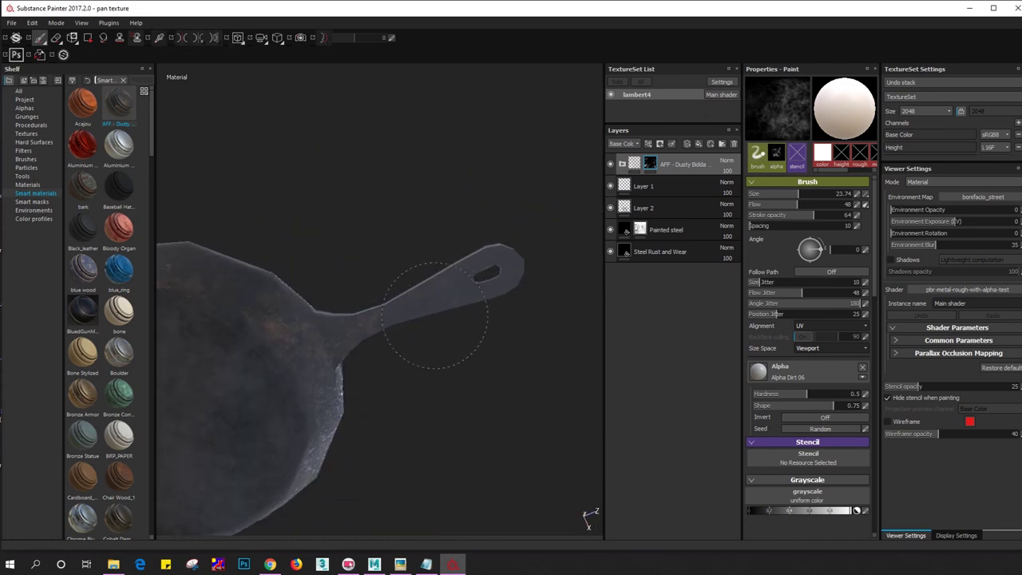
pyautogui.moveTo(482, 286)
pyautogui.keyDown('alt'); pyautogui.mouseDown()
pyautogui.moveTo(417, 454)
pyautogui.moveTo(410, 426)
pyautogui.moveTo(434, 354)
pyautogui.moveTo(381, 324)
pyautogui.mouseUp(); pyautogui.keyUp('alt')
pyautogui.moveTo(460, 386)
pyautogui.keyDown('alt'); pyautogui.mouseDown()
pyautogui.moveTo(481, 399)
pyautogui.moveTo(320, 309)
pyautogui.mouseUp(); pyautogui.keyUp('alt')
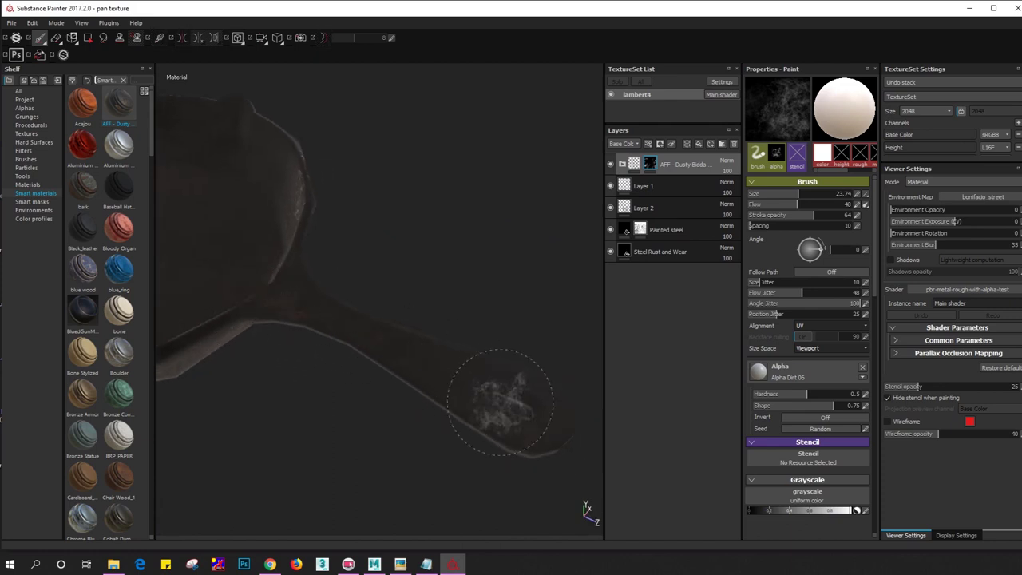
pyautogui.moveTo(497, 384)
pyautogui.keyDown('alt'); pyautogui.mouseDown()
pyautogui.moveTo(410, 420)
pyautogui.moveTo(381, 415)
pyautogui.moveTo(433, 353)
pyautogui.moveTo(434, 292)
pyautogui.moveTo(297, 422)
pyautogui.moveTo(408, 384)
pyautogui.moveTo(424, 299)
pyautogui.moveTo(511, 210)
pyautogui.moveTo(503, 263)
pyautogui.mouseUp(); pyautogui.keyUp('alt')
pyautogui.moveTo(408, 326)
pyautogui.keyDown('alt'); pyautogui.mouseDown()
pyautogui.moveTo(415, 288)
pyautogui.moveTo(506, 319)
pyautogui.moveTo(381, 322)
pyautogui.moveTo(486, 300)
pyautogui.moveTo(354, 279)
pyautogui.moveTo(456, 296)
pyautogui.moveTo(354, 279)
pyautogui.moveTo(416, 333)
pyautogui.moveTo(264, 346)
pyautogui.moveTo(519, 320)
pyautogui.mouseUp(); pyautogui.keyUp('alt')
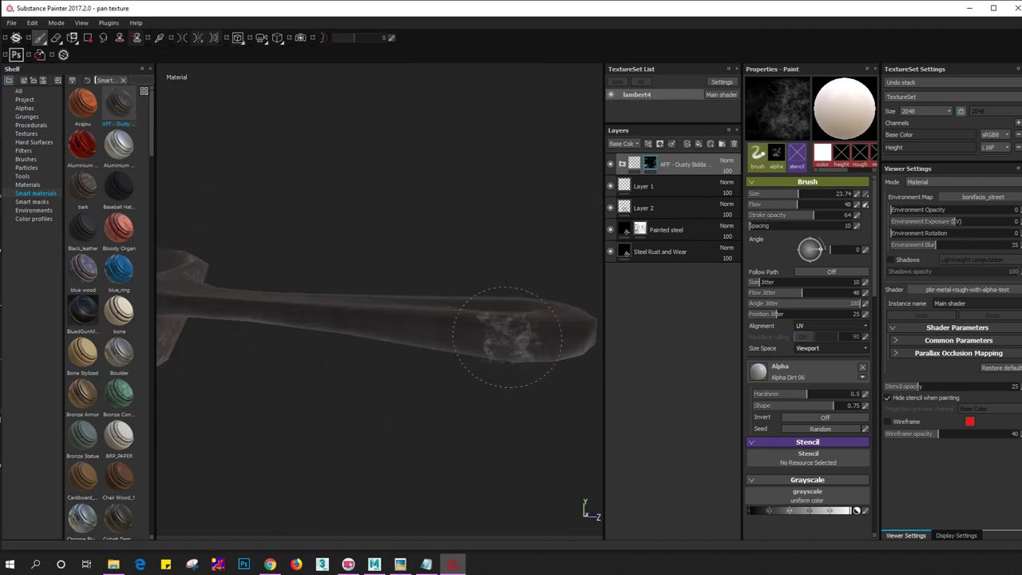
pyautogui.keyDown('alt'); pyautogui.moveTo(279, 303); pyautogui.dragTo(536, 320); pyautogui.keyUp('alt')
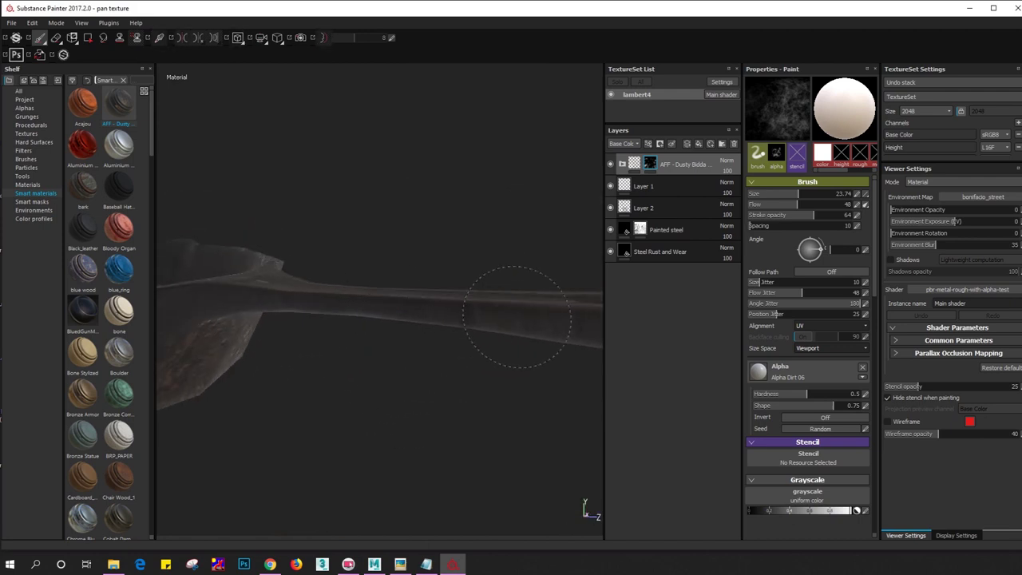
pyautogui.moveTo(338, 295)
pyautogui.keyDown('alt'); pyautogui.mouseDown()
pyautogui.moveTo(335, 334)
pyautogui.moveTo(397, 314)
pyautogui.mouseUp(); pyautogui.keyUp('alt')
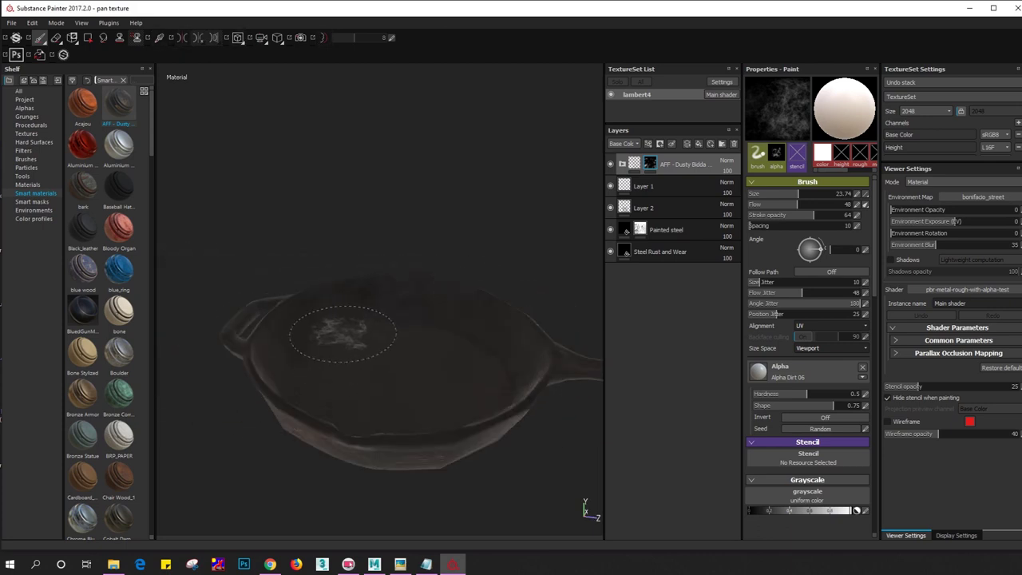
# Pick the Bullet Impact tool from the Shelf's Tools category
pyautogui.click(33, 210)
pyautogui.click(32, 219)
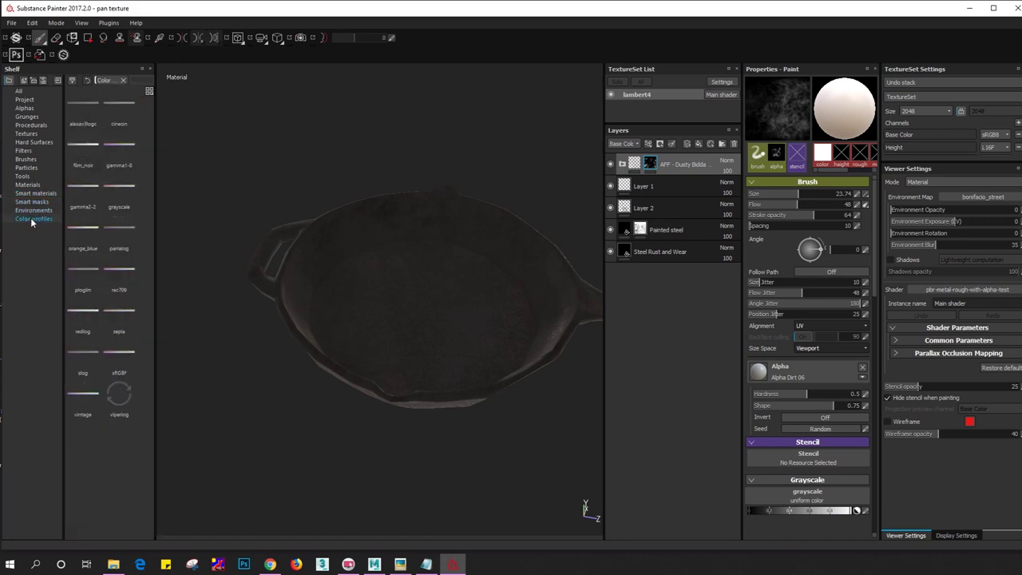
pyautogui.click(30, 194)
pyautogui.click(29, 185)
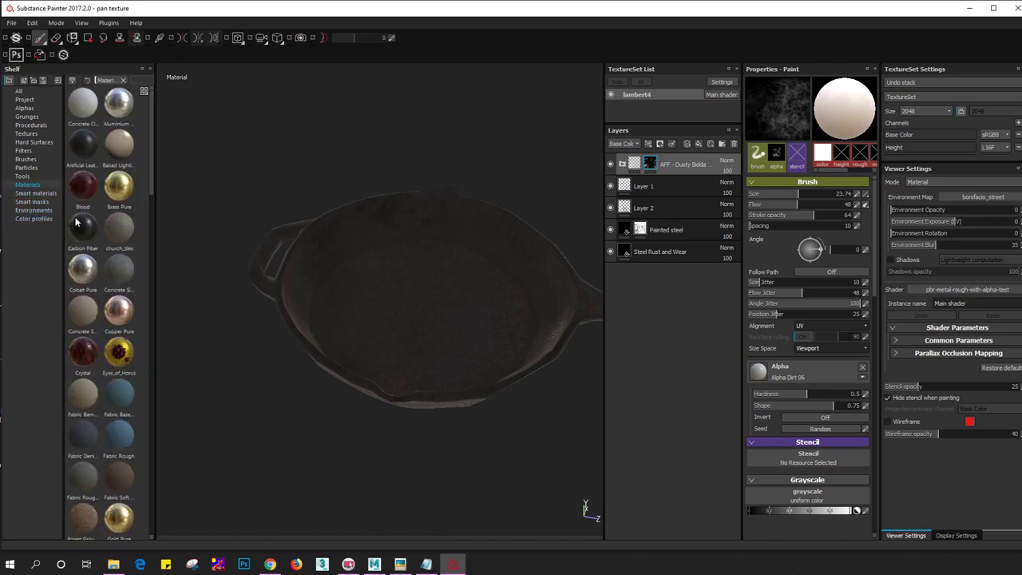
pyautogui.click(22, 177)
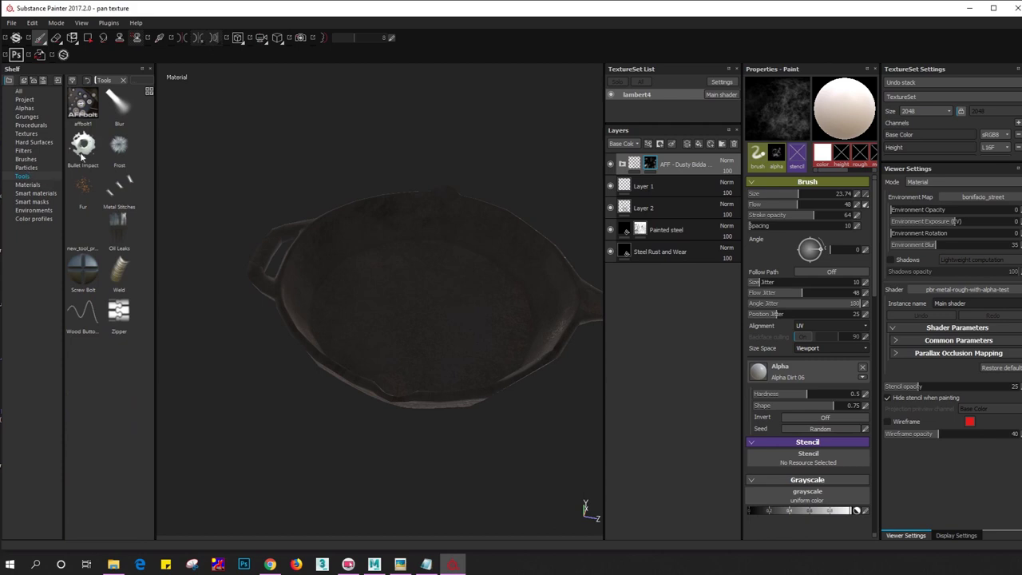
pyautogui.click(82, 150)
# Make the brush much larger and set its alpha to bolt_simple1
pyautogui.moveTo(290, 308)
pyautogui.keyDown('alt'); pyautogui.mouseDown()
pyautogui.moveTo(383, 316)
pyautogui.moveTo(372, 267)
pyautogui.moveTo(368, 314)
pyautogui.mouseUp(); pyautogui.keyUp('alt')
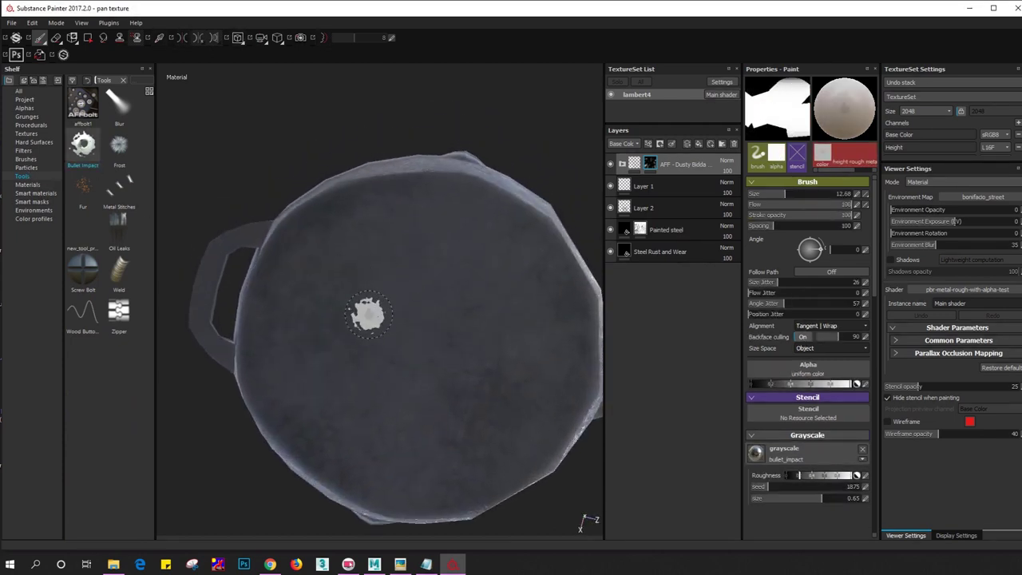
pyautogui.moveTo(368, 314)
pyautogui.keyDown('ctrl'); pyautogui.mouseDown(button='right')
pyautogui.moveTo(431, 314)
pyautogui.moveTo(391, 313)
pyautogui.mouseUp(button='right'); pyautogui.keyUp('ctrl')
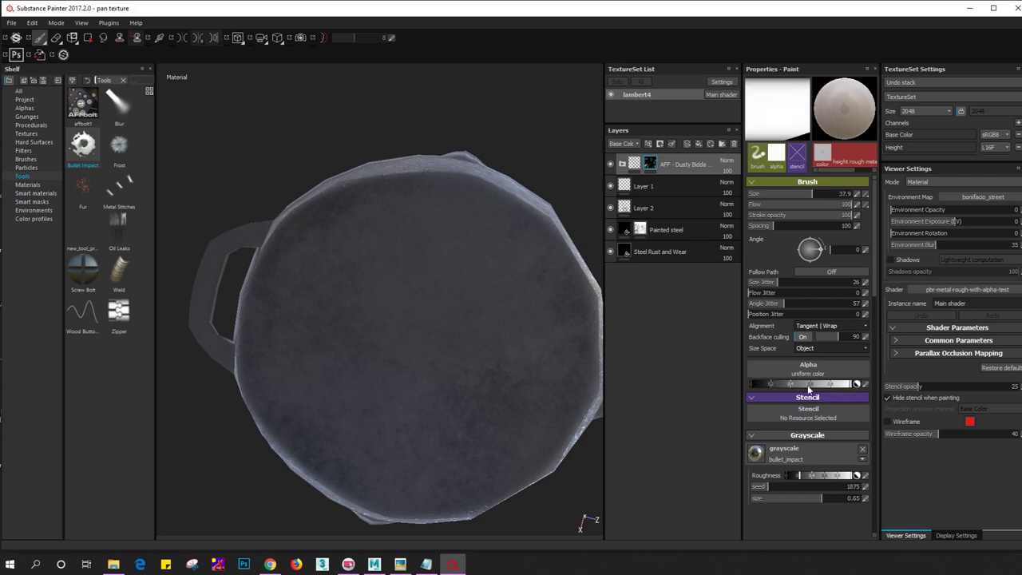
pyautogui.click(809, 387)
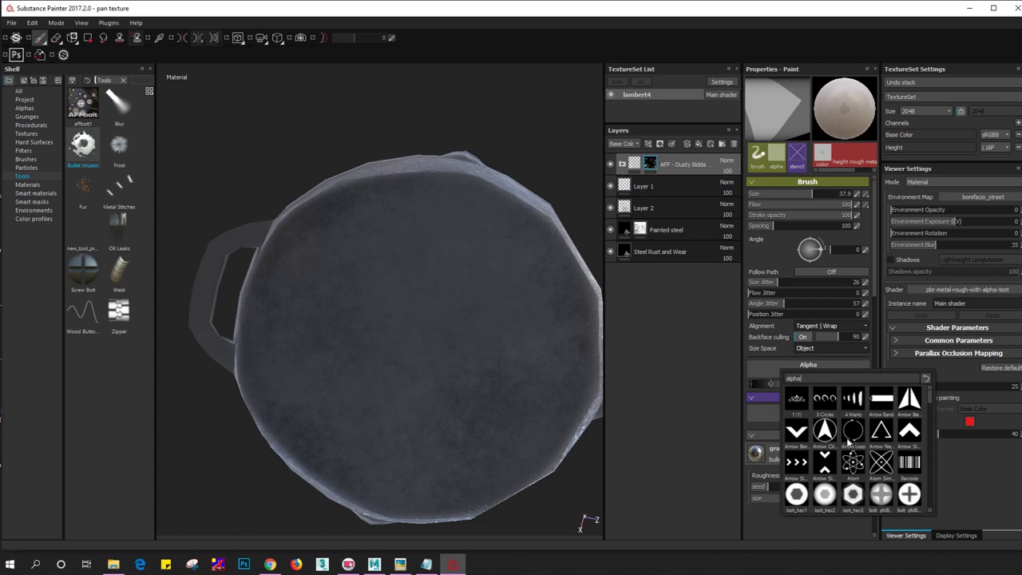
pyautogui.scroll(-3, 850, 441)
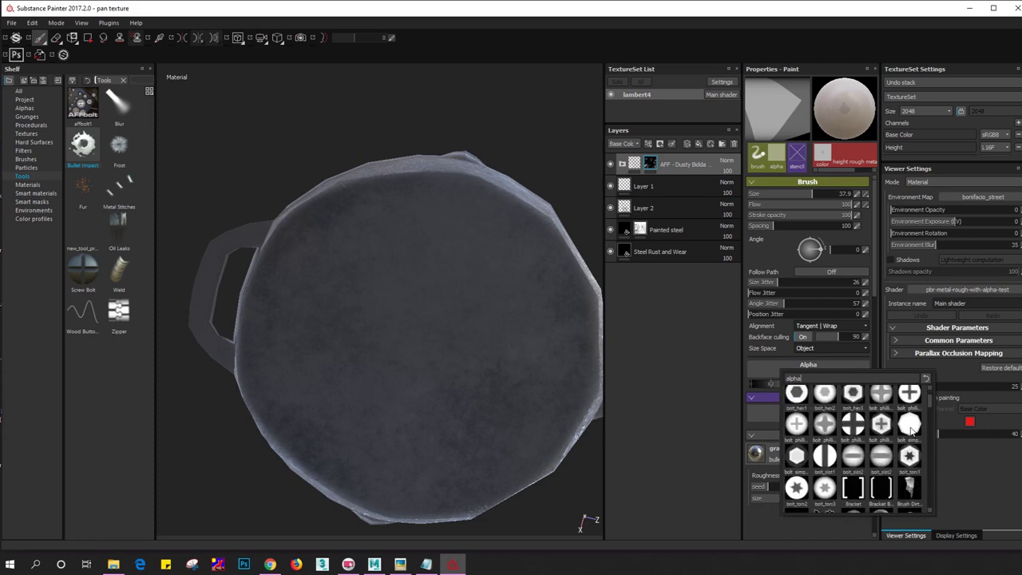
pyautogui.click(910, 430)
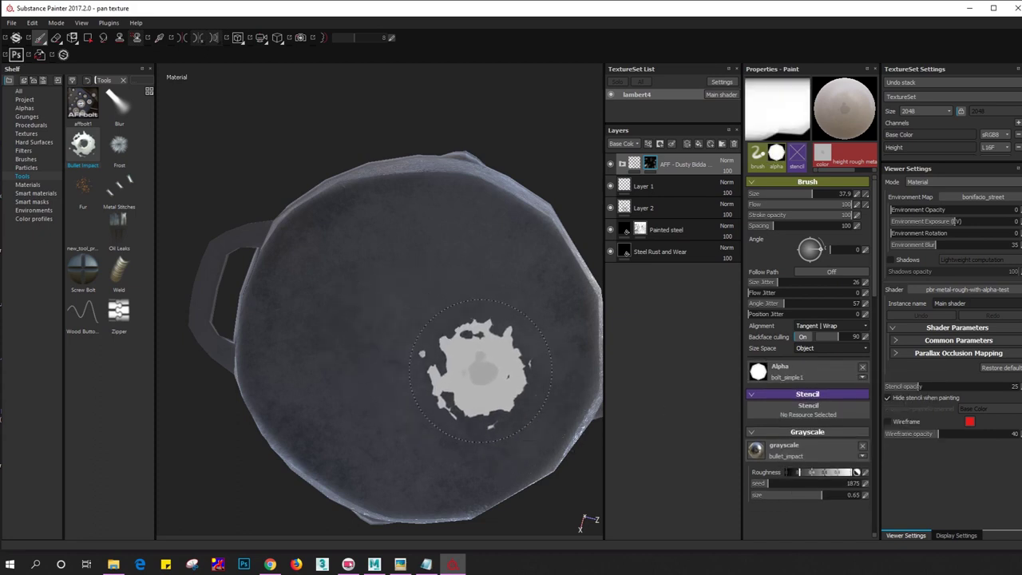
pyautogui.moveTo(479, 372)
pyautogui.keyDown('alt'); pyautogui.mouseDown()
pyautogui.moveTo(402, 467)
pyautogui.moveTo(418, 456)
pyautogui.moveTo(417, 342)
pyautogui.moveTo(429, 341)
pyautogui.mouseUp(); pyautogui.keyUp('alt')
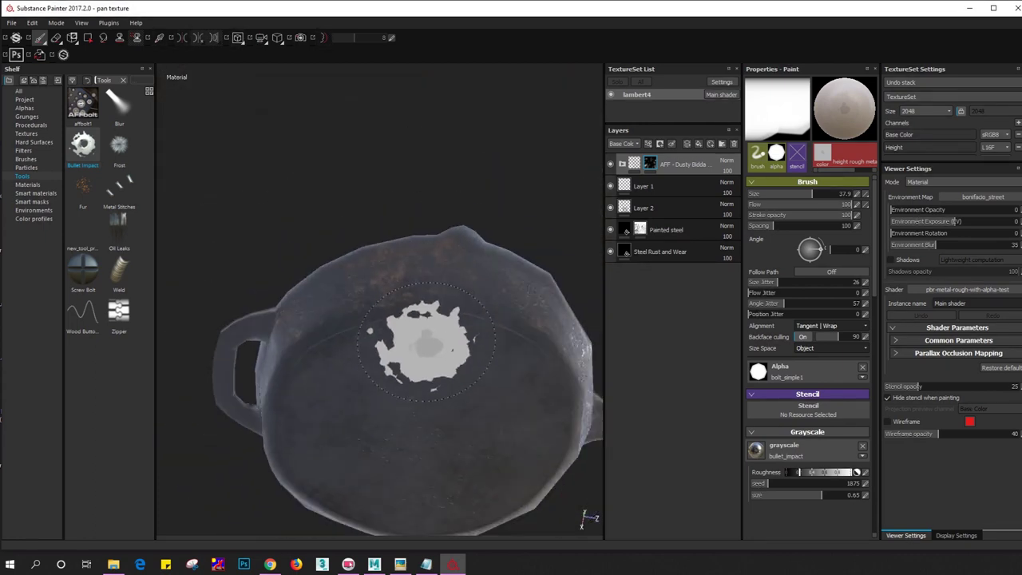
# Add a new empty Layer 3 on top and test a bullet-impact stamp, then undo it
pyautogui.click(671, 145)
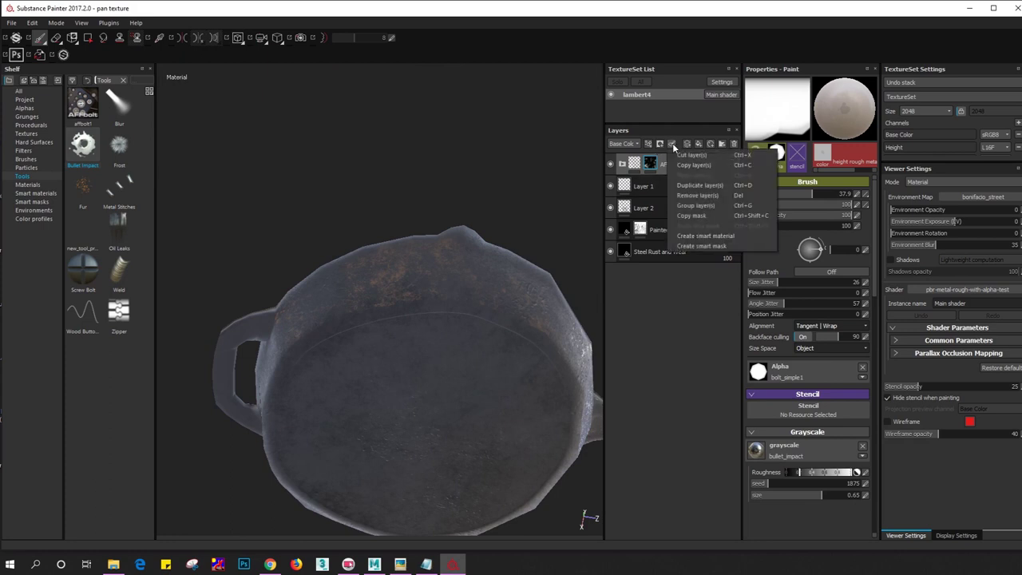
pyautogui.click(673, 147)
pyautogui.click(691, 145)
pyautogui.press('2')
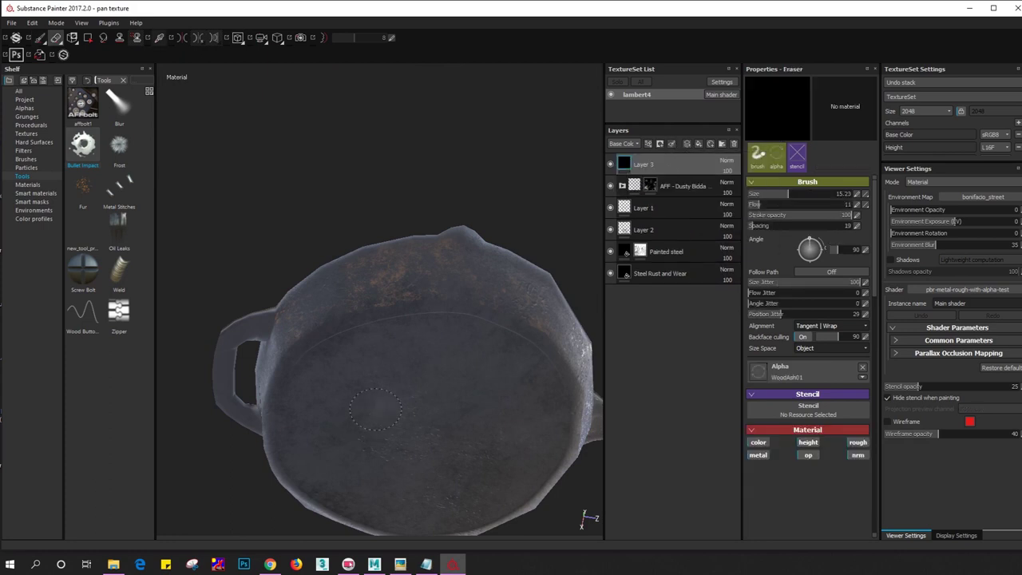
pyautogui.moveTo(406, 372)
pyautogui.keyDown('alt'); pyautogui.mouseDown()
pyautogui.moveTo(394, 394)
pyautogui.moveTo(379, 329)
pyautogui.mouseUp(); pyautogui.keyUp('alt')
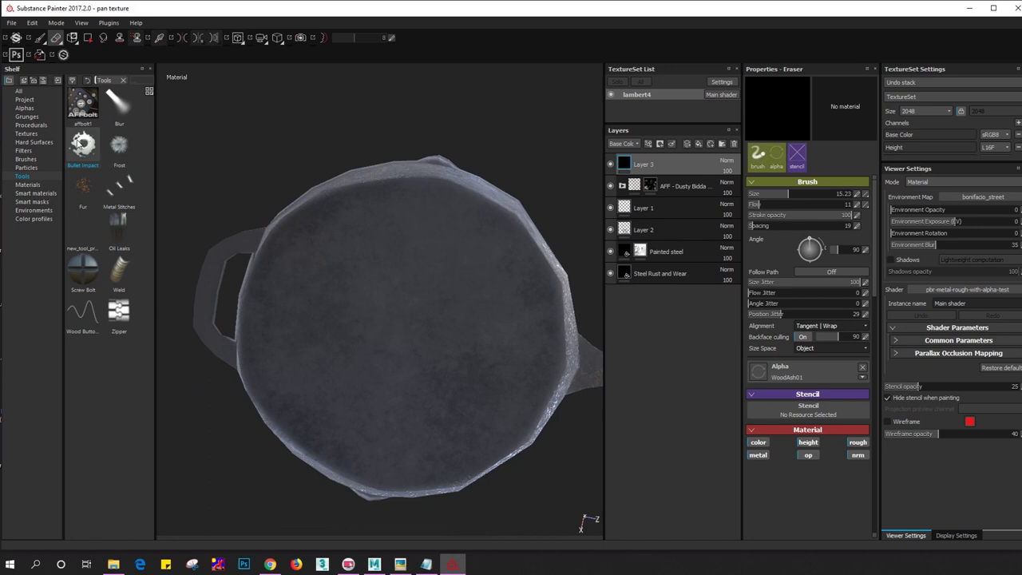
pyautogui.press('1')
pyautogui.click(346, 303)
pyautogui.hotkey('ctrl', 'z')
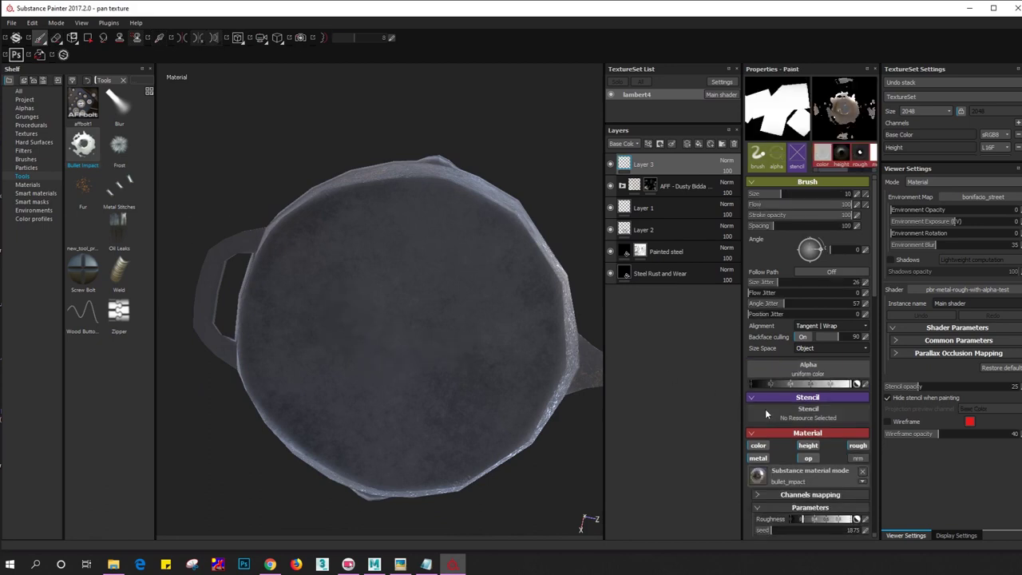
# Try the bolt_torx3 alpha, undo the test, and switch back to bolt_simple1
pyautogui.click(808, 376)
pyautogui.scroll(-3, 862, 448)
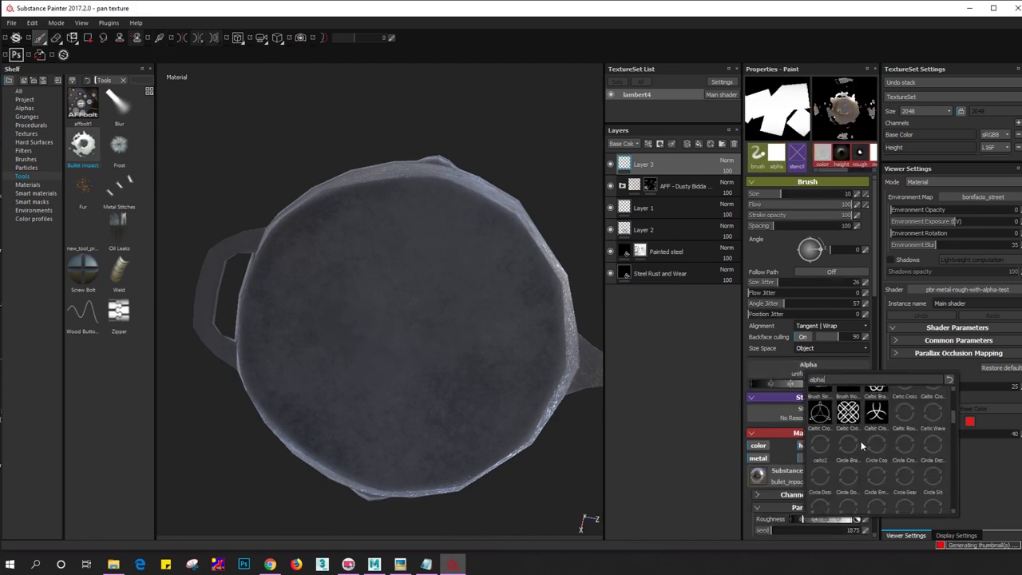
pyautogui.scroll(-3, 926, 471)
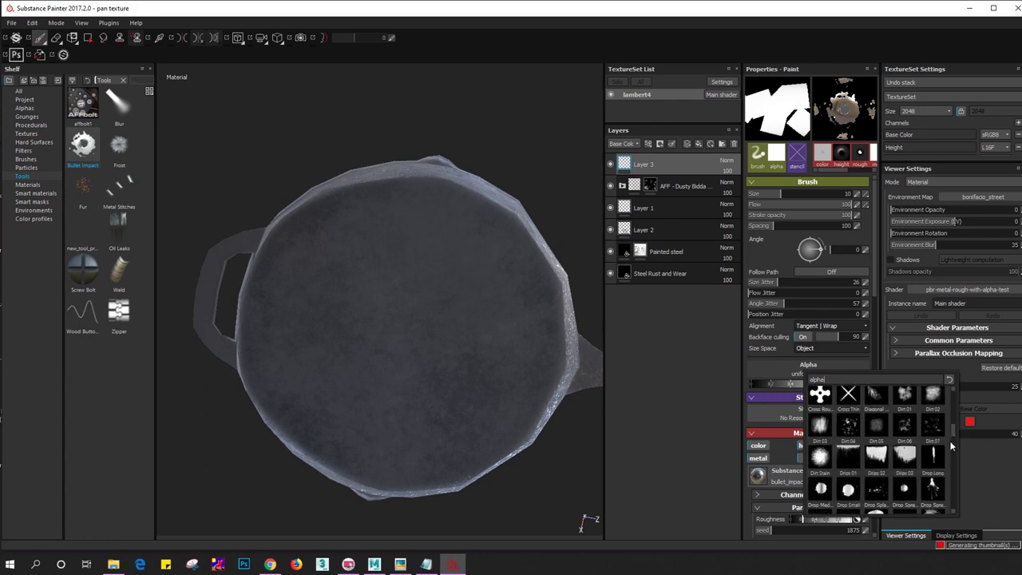
pyautogui.moveTo(956, 440); pyautogui.dragTo(957, 412)
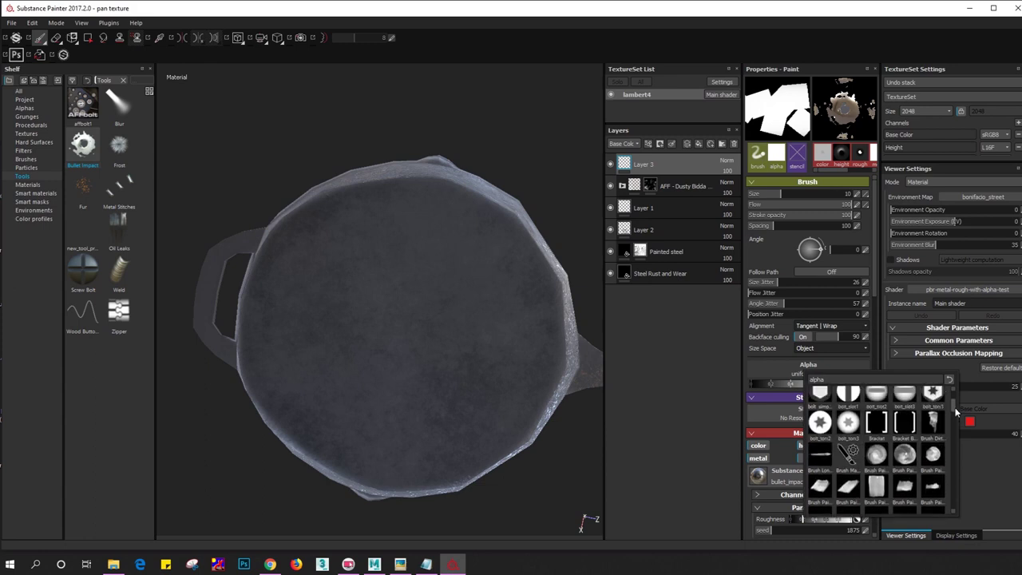
pyautogui.click(851, 429)
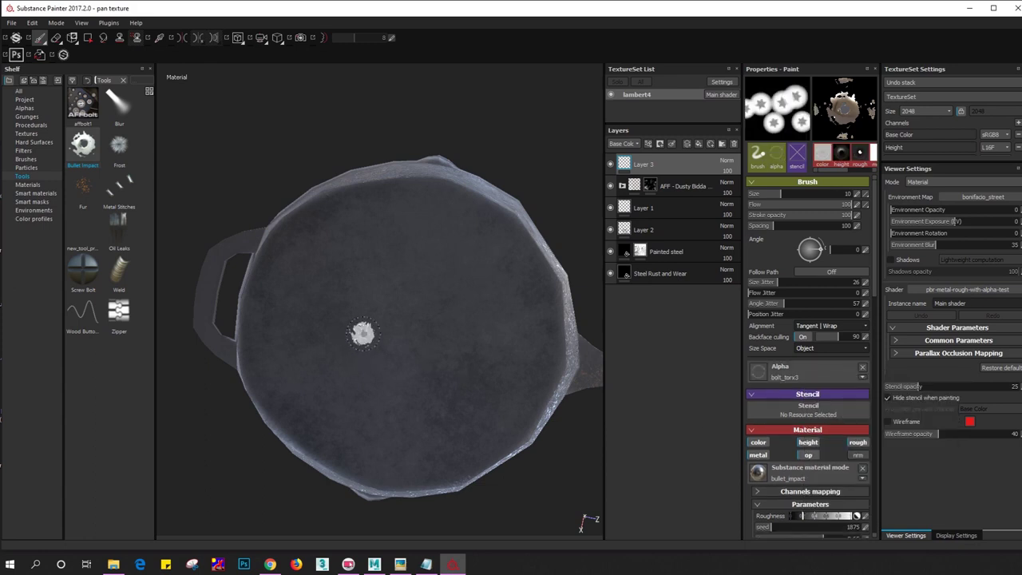
pyautogui.hotkey('ctrl', 'z')
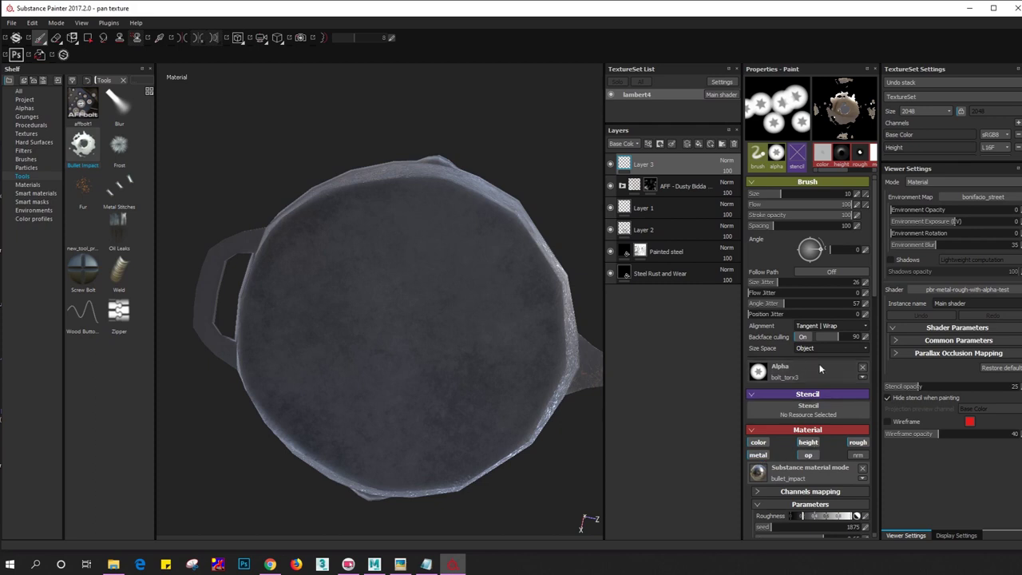
pyautogui.click(841, 373)
pyautogui.scroll(-3, 883, 464)
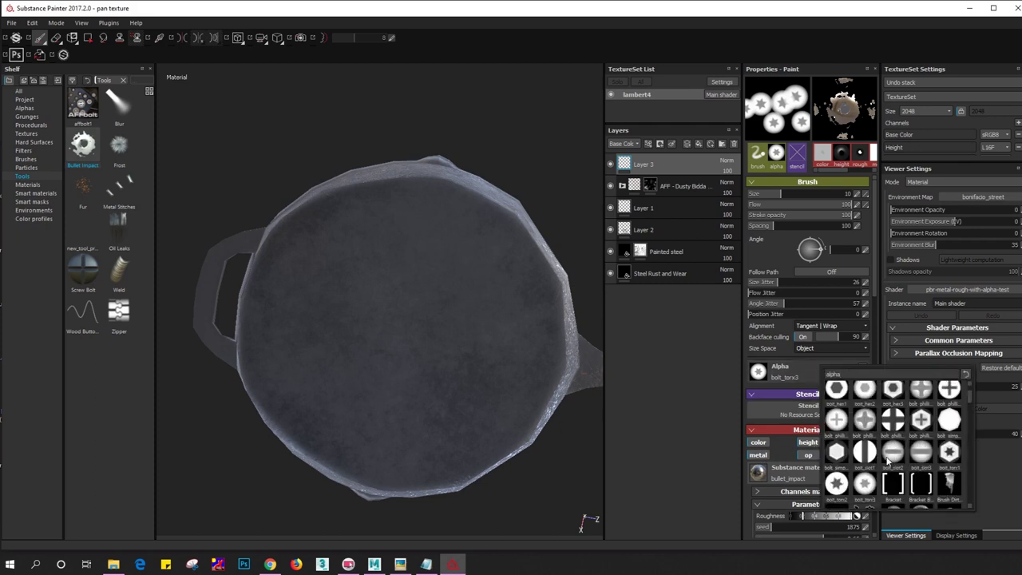
pyautogui.click(953, 421)
pyautogui.scroll(3, 410, 410)
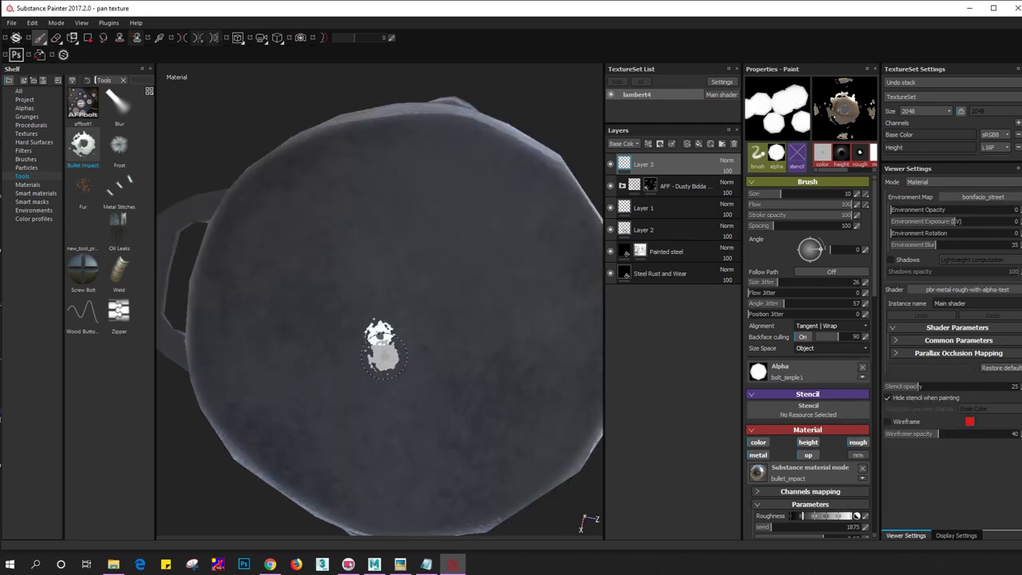
pyautogui.scroll(3, 409, 411)
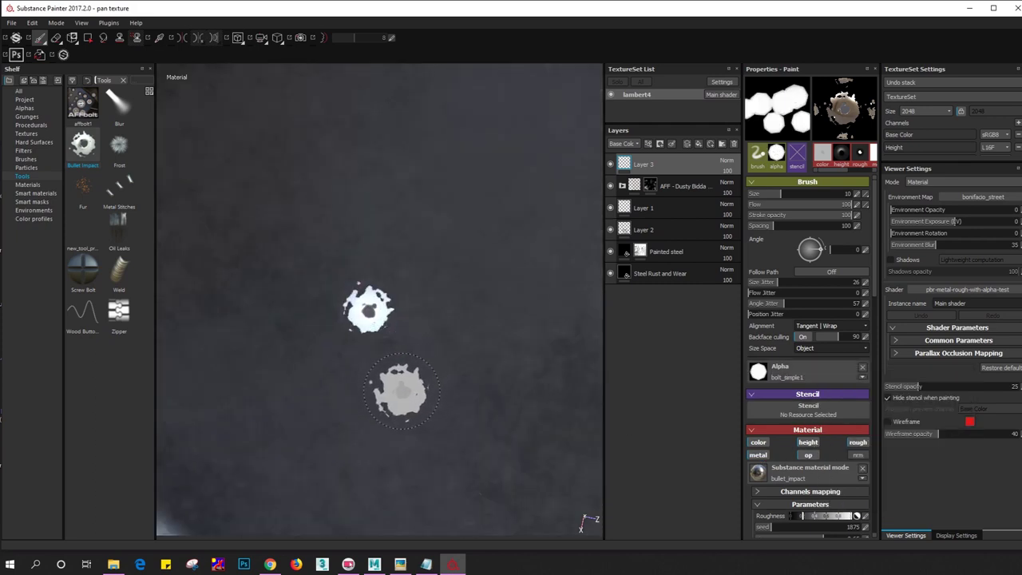
# Choose the Grunge Hairy alpha for the brush
pyautogui.click(835, 377)
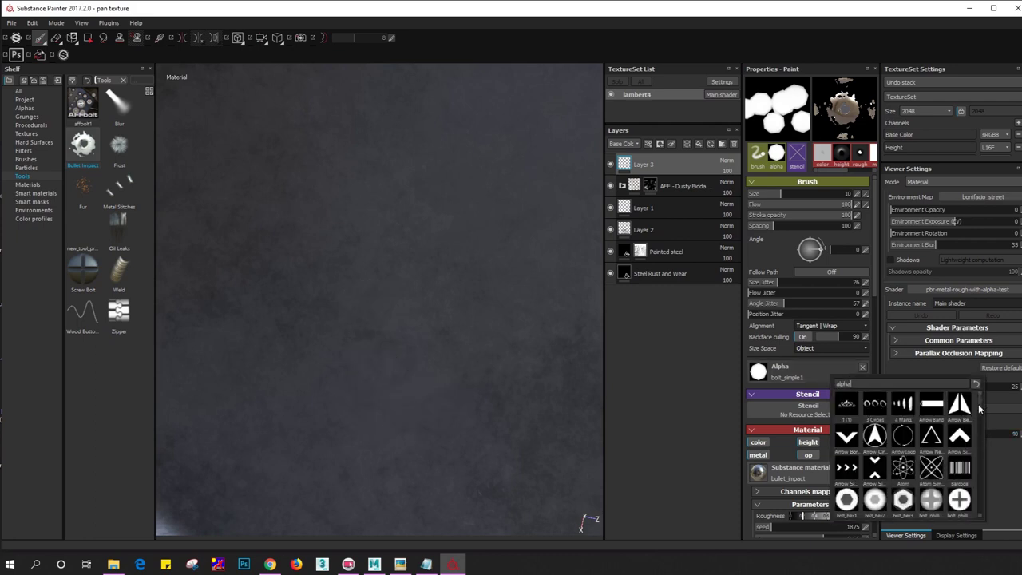
pyautogui.scroll(-3, 981, 409)
pyautogui.scroll(-3, 981, 410)
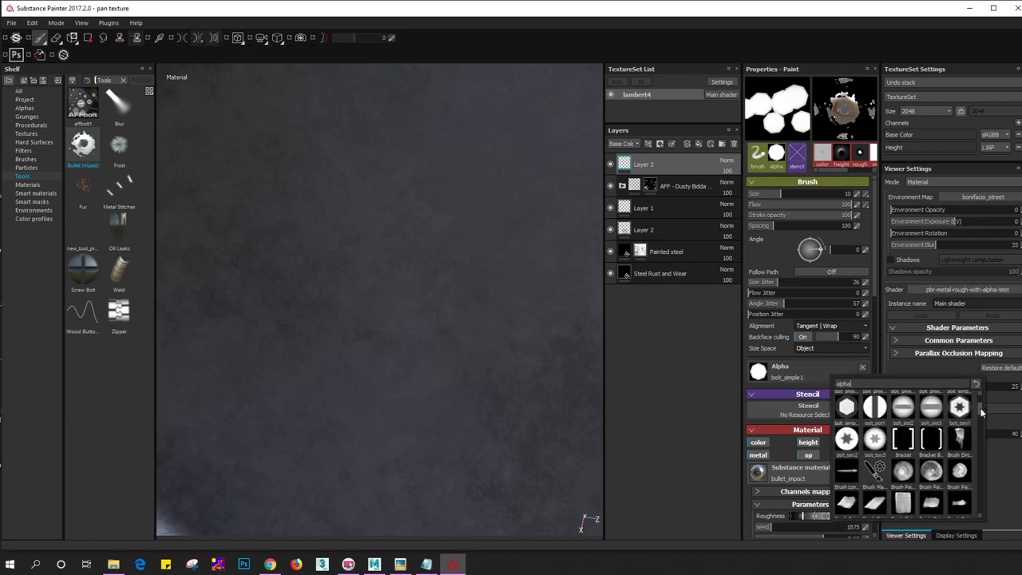
pyautogui.moveTo(981, 413); pyautogui.dragTo(982, 454)
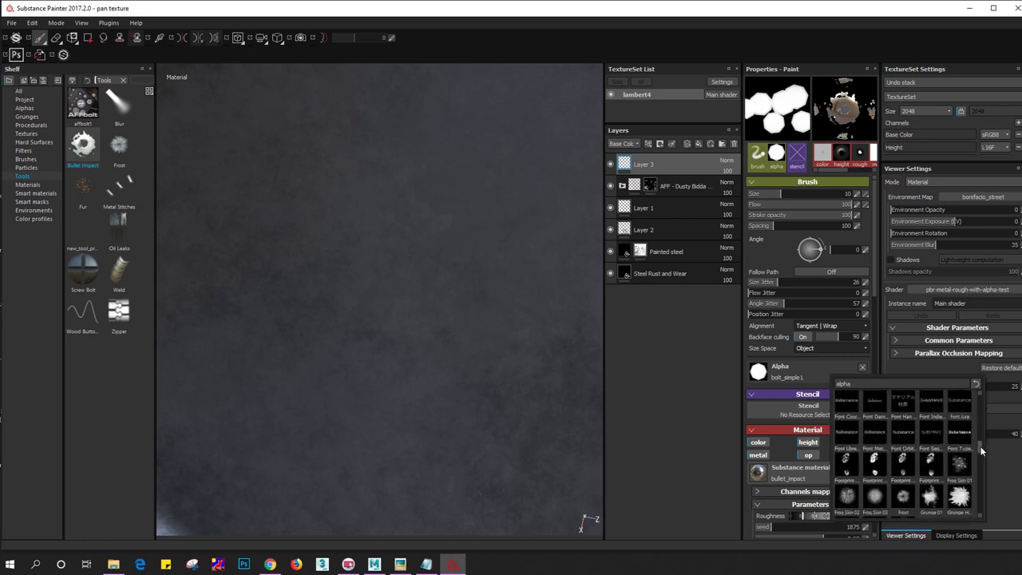
pyautogui.click(972, 456)
# Test grunge and larger bullet-impact stamps on the pan bottom, undoing them
pyautogui.click(366, 315)
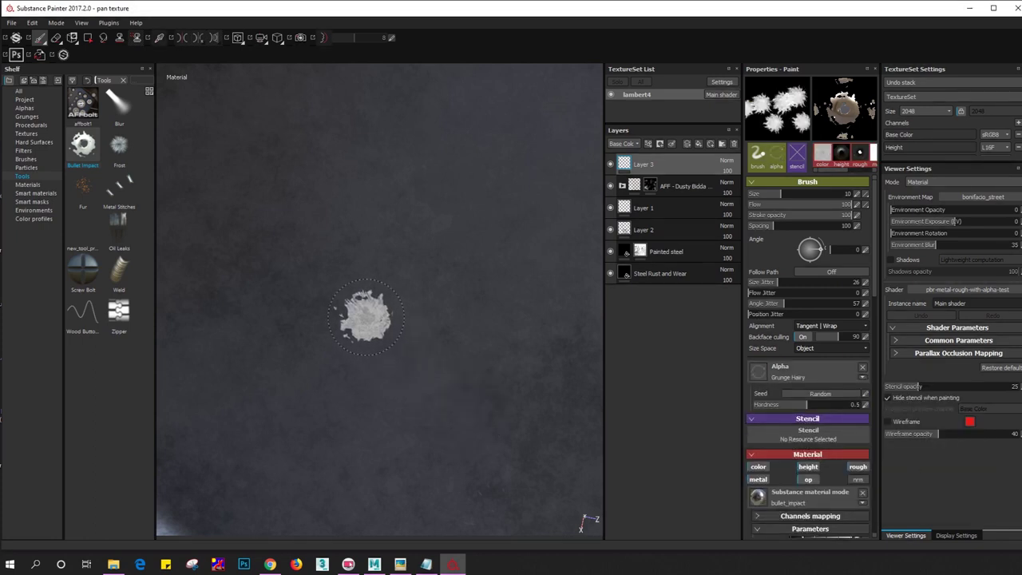
pyautogui.click(442, 383)
pyautogui.scroll(-3, 435, 369)
pyautogui.hotkey('ctrl', 'z')
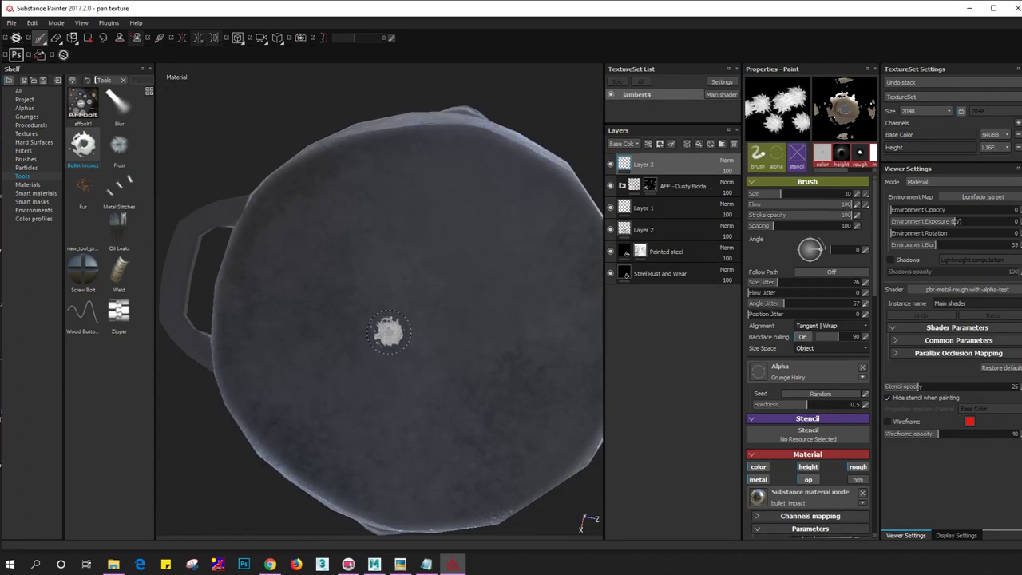
pyautogui.keyDown('ctrl'); pyautogui.moveTo(384, 330); pyautogui.dragTo(357, 323, button='right'); pyautogui.keyUp('ctrl')
pyautogui.click(354, 270)
pyautogui.click(486, 430)
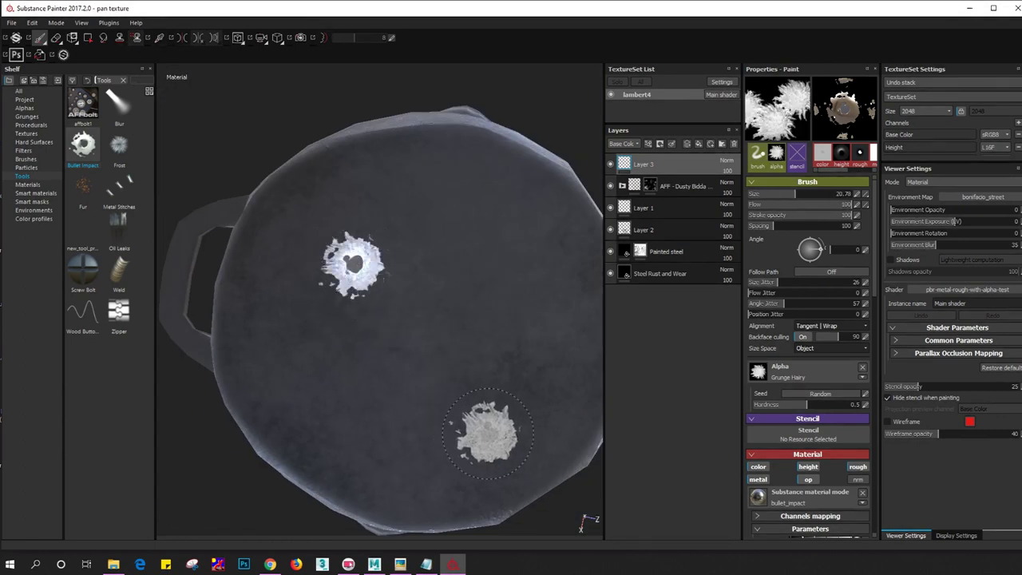
pyautogui.scroll(-3, 329, 384)
pyautogui.keyDown('alt'); pyautogui.moveTo(329, 387); pyautogui.dragTo(466, 418); pyautogui.keyUp('alt')
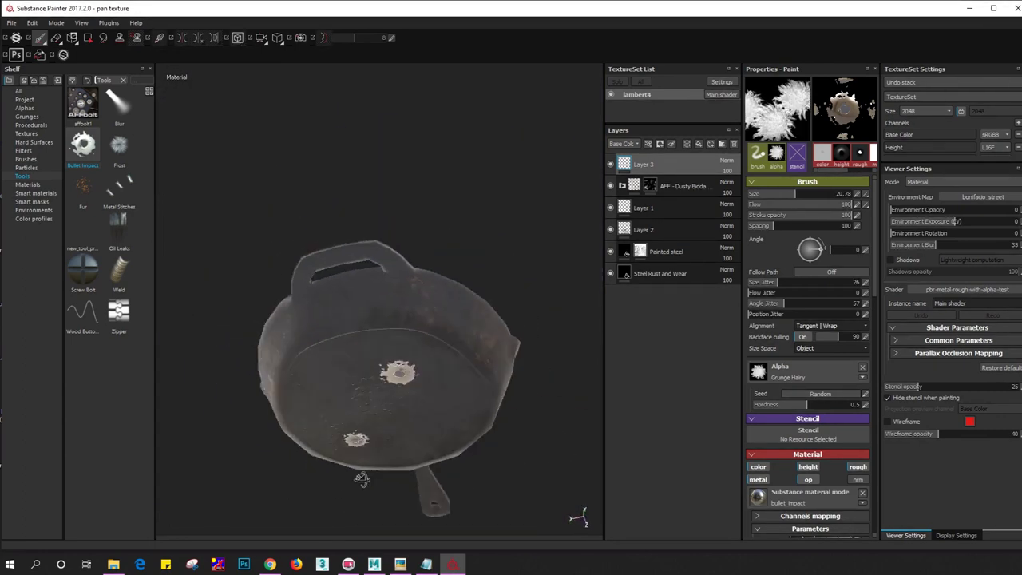
pyautogui.hotkey('ctrl', 'z')
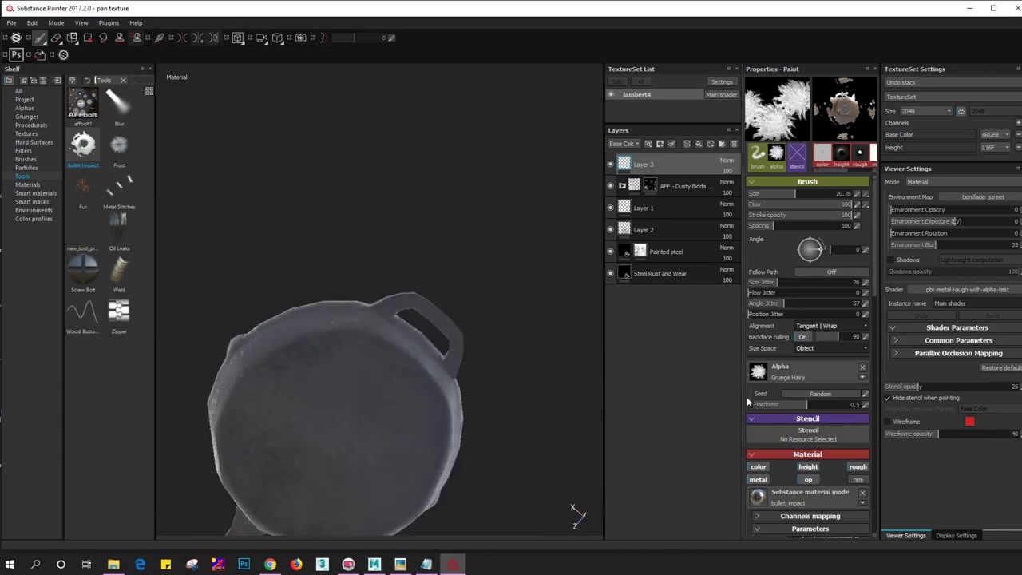
pyautogui.keyDown('alt'); pyautogui.moveTo(473, 383); pyautogui.dragTo(511, 323); pyautogui.keyUp('alt')
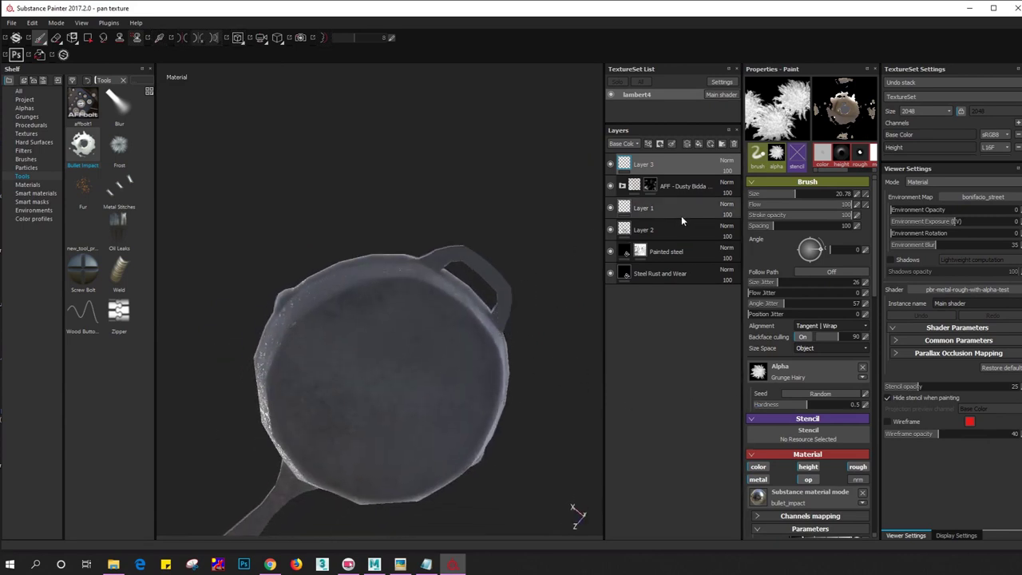
# Switch to Layer 1 and test bullet-impact stamps there, undoing each one
pyautogui.click(639, 209)
pyautogui.click(388, 344)
pyautogui.click(434, 406)
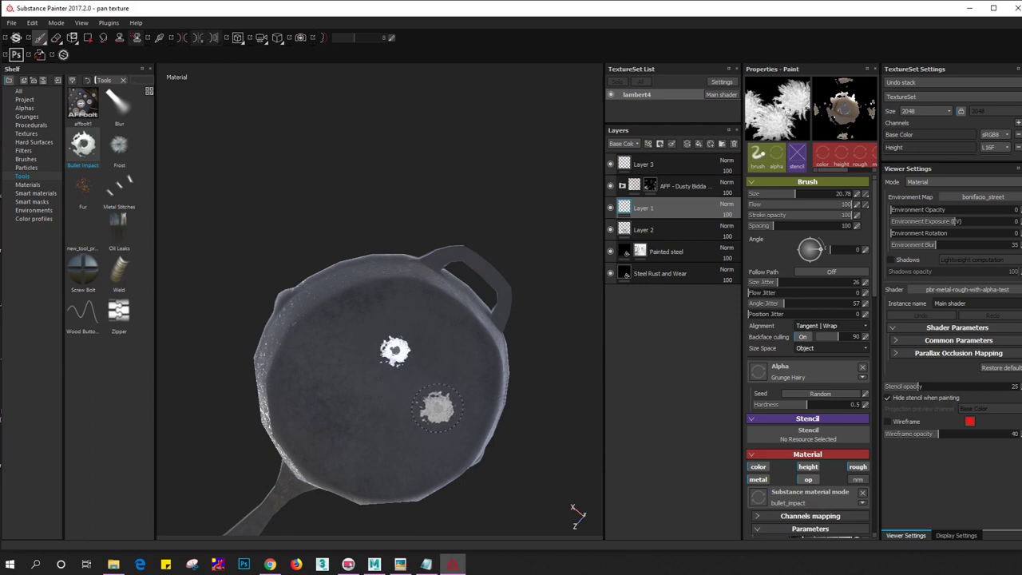
pyautogui.keyDown('alt'); pyautogui.moveTo(433, 407); pyautogui.dragTo(471, 392); pyautogui.keyUp('alt')
pyautogui.hotkey('ctrl', 'z')
pyautogui.hotkey('ctrl', 'z')
pyautogui.keyDown('alt'); pyautogui.moveTo(415, 360); pyautogui.dragTo(457, 326); pyautogui.keyUp('alt')
pyautogui.click(457, 326)
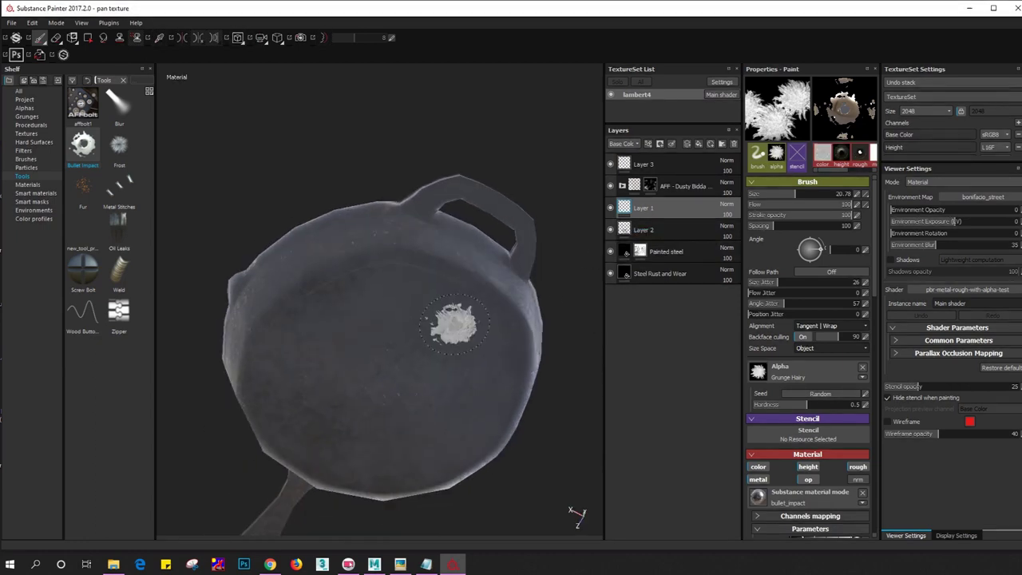
pyautogui.hotkey('ctrl', 'z')
# Set the bullet_impact seed to 7054 and size to 0.36, then test a stamp
pyautogui.click(757, 497)
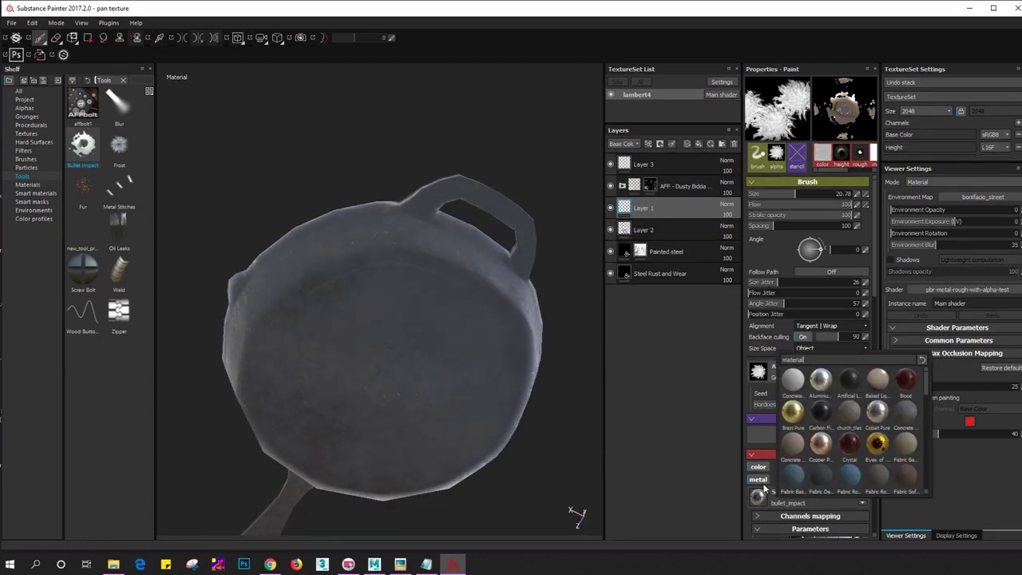
pyautogui.scroll(-2, 801, 436)
pyautogui.scroll(-5, 801, 436)
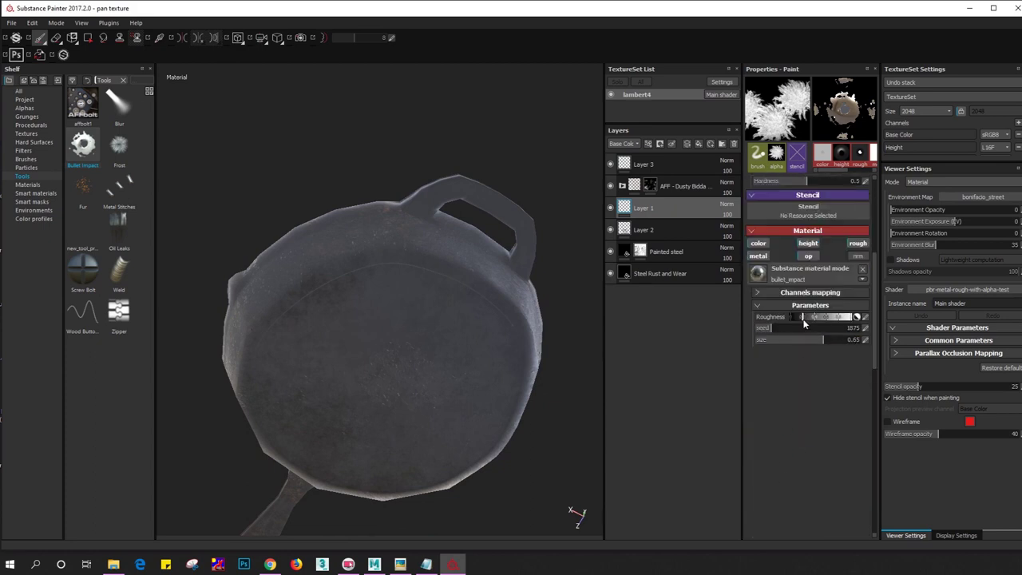
pyautogui.moveTo(773, 332); pyautogui.dragTo(814, 331)
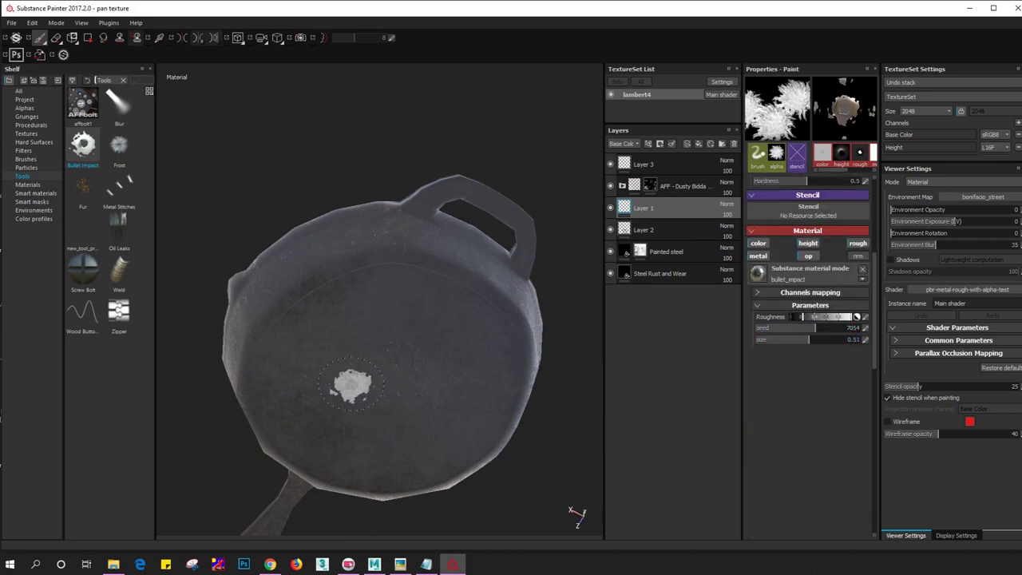
pyautogui.keyDown('alt'); pyautogui.moveTo(440, 418); pyautogui.dragTo(463, 354); pyautogui.keyUp('alt')
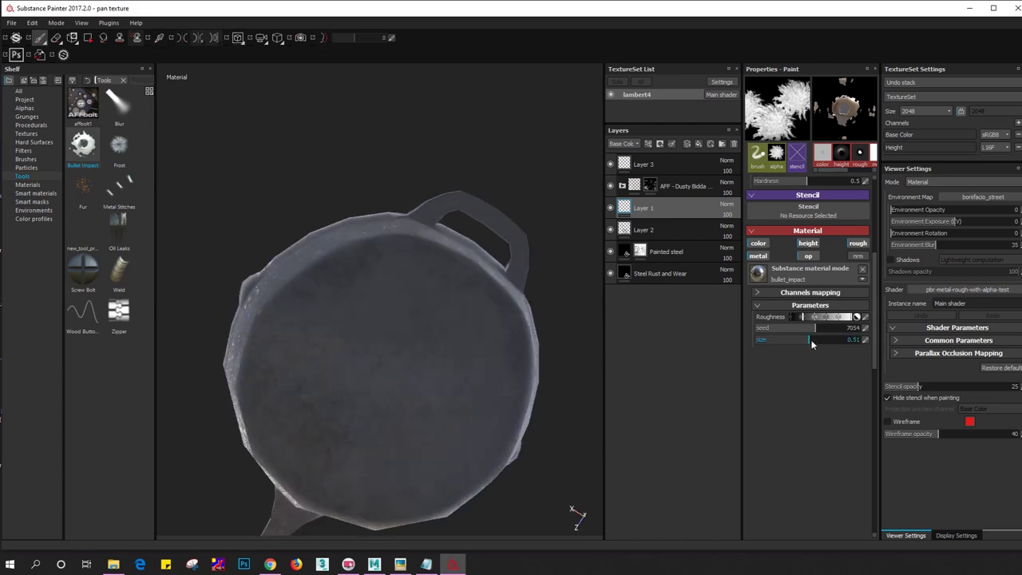
pyautogui.moveTo(812, 344)
pyautogui.mouseDown()
pyautogui.moveTo(868, 341)
pyautogui.moveTo(809, 343)
pyautogui.mouseUp()
pyautogui.click(484, 393)
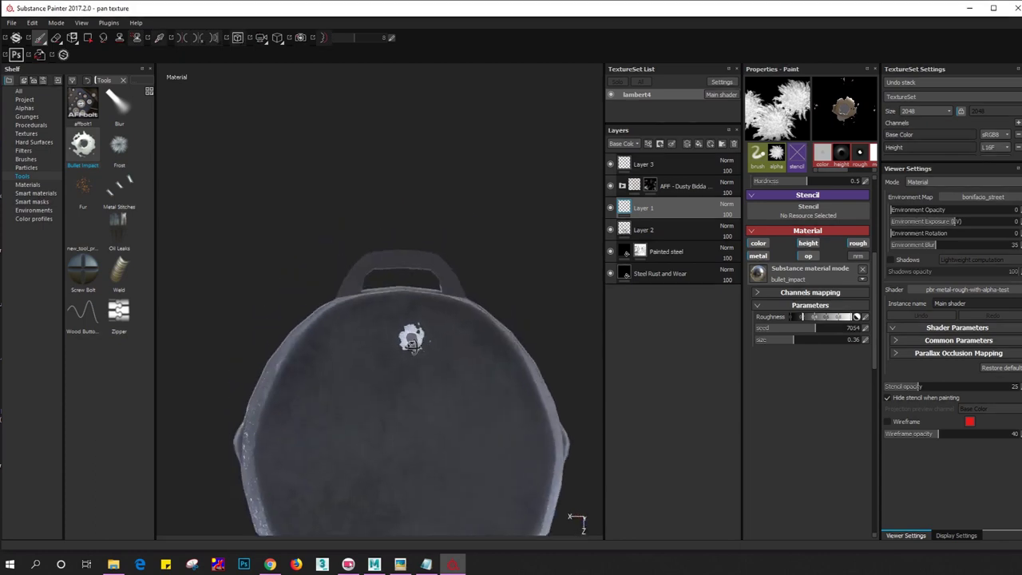
pyautogui.moveTo(483, 394)
pyautogui.keyDown('alt'); pyautogui.mouseDown()
pyautogui.moveTo(399, 375)
pyautogui.moveTo(410, 314)
pyautogui.moveTo(423, 301)
pyautogui.moveTo(410, 340)
pyautogui.moveTo(447, 351)
pyautogui.mouseUp(); pyautogui.keyUp('alt')
# Inspect the test stamp from an angled view and undo it
pyautogui.scroll(3, 414, 391)
pyautogui.scroll(-2, 414, 391)
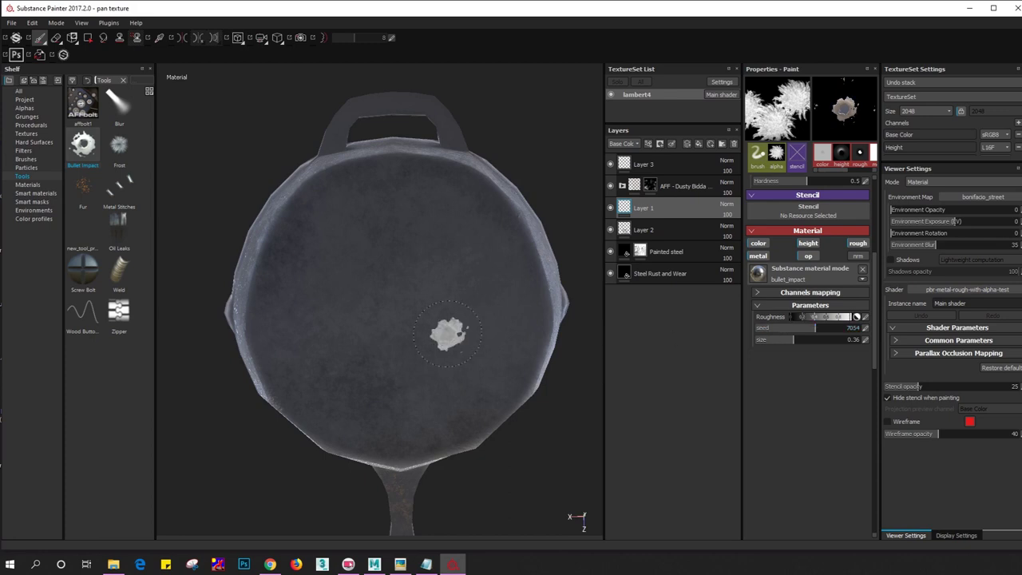
pyautogui.keyDown('alt'); pyautogui.moveTo(458, 405); pyautogui.dragTo(692, 342); pyautogui.keyUp('alt')
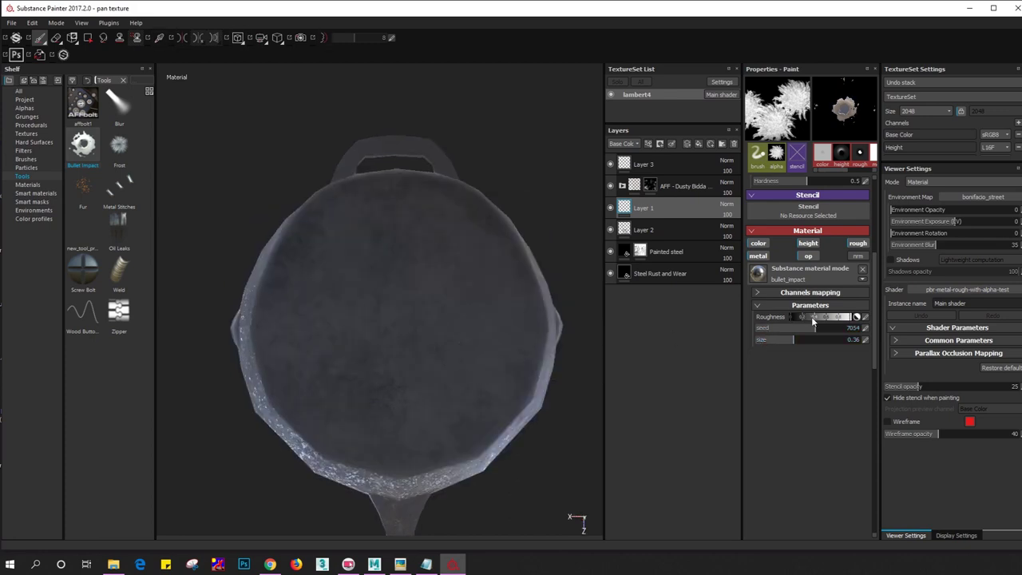
pyautogui.scroll(2, 486, 347)
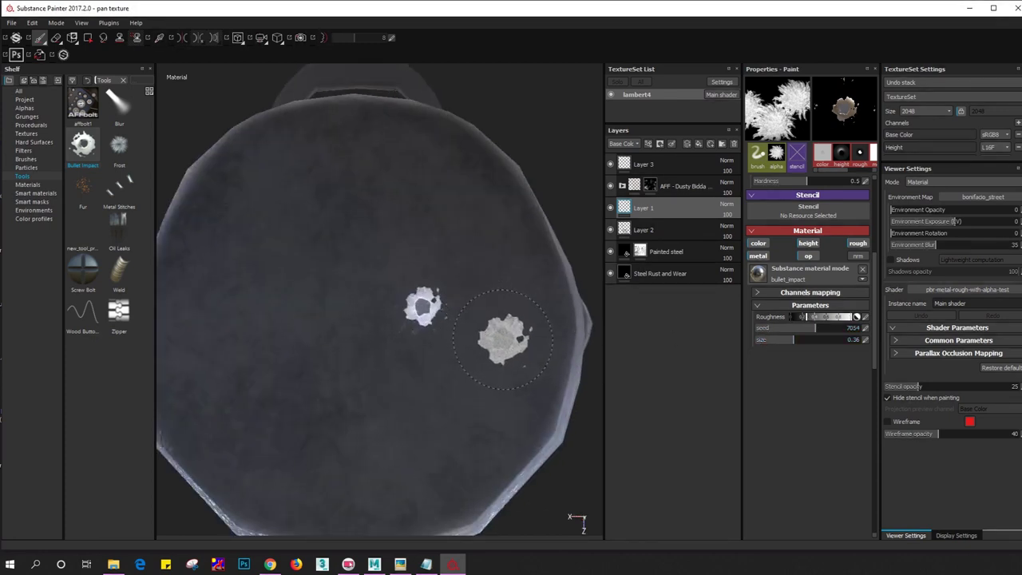
pyautogui.scroll(2, 498, 338)
pyautogui.hotkey('ctrl', 'z')
pyautogui.scroll(-3, 413, 347)
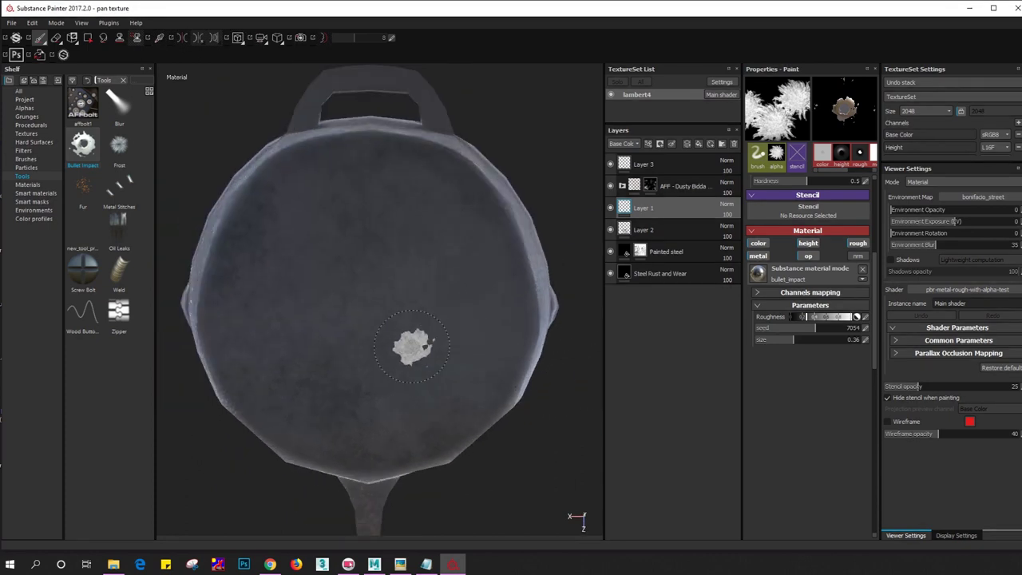
pyautogui.scroll(2, 823, 291)
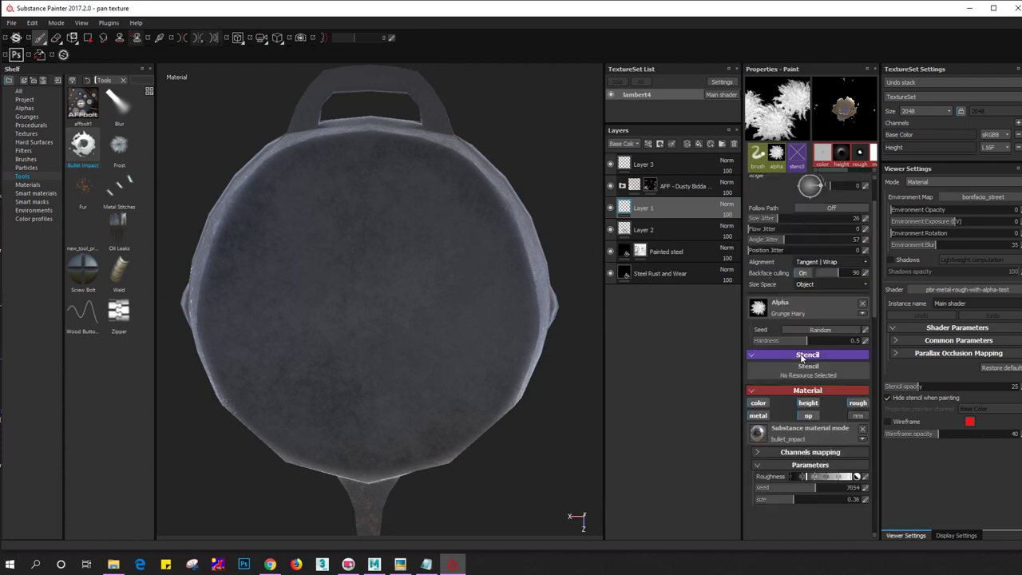
pyautogui.scroll(3, 801, 339)
# Turn off base colour in the impact material's channel mapping
pyautogui.click(797, 452)
pyautogui.scroll(-3, 795, 453)
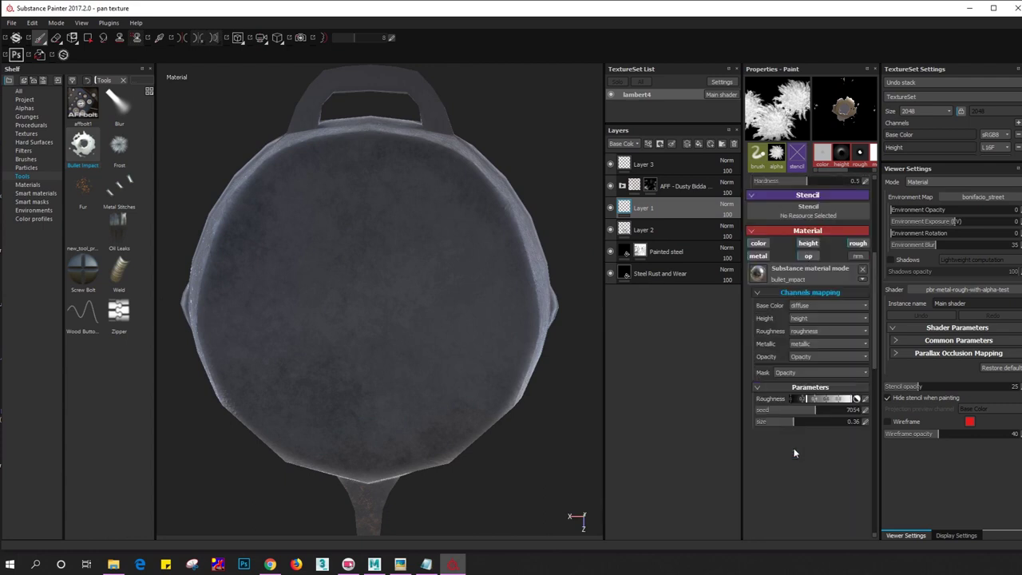
pyautogui.scroll(3, 794, 387)
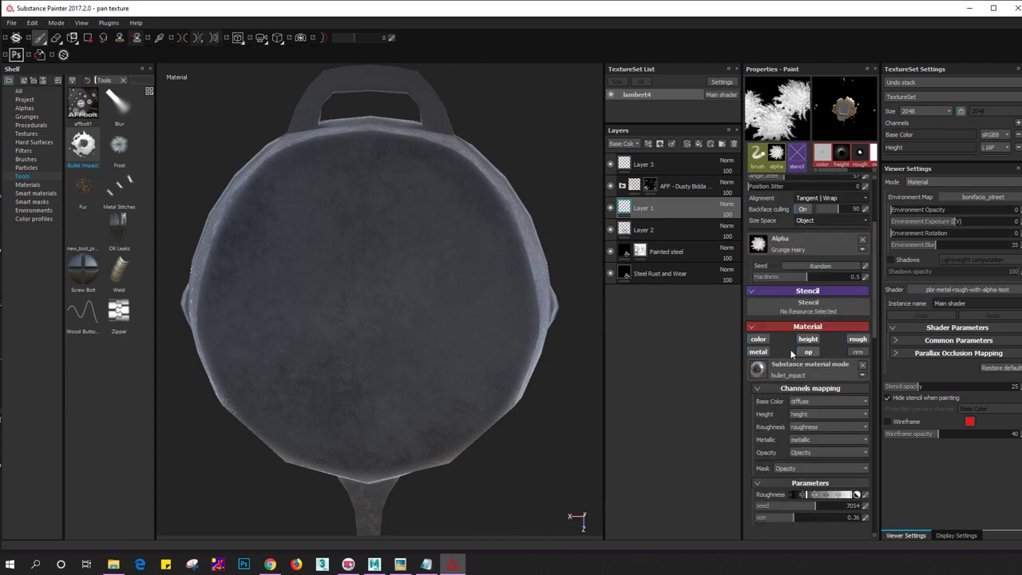
pyautogui.click(762, 342)
# Punch bullet holes into the pan bottom, undoing a misplaced one
pyautogui.click(390, 274)
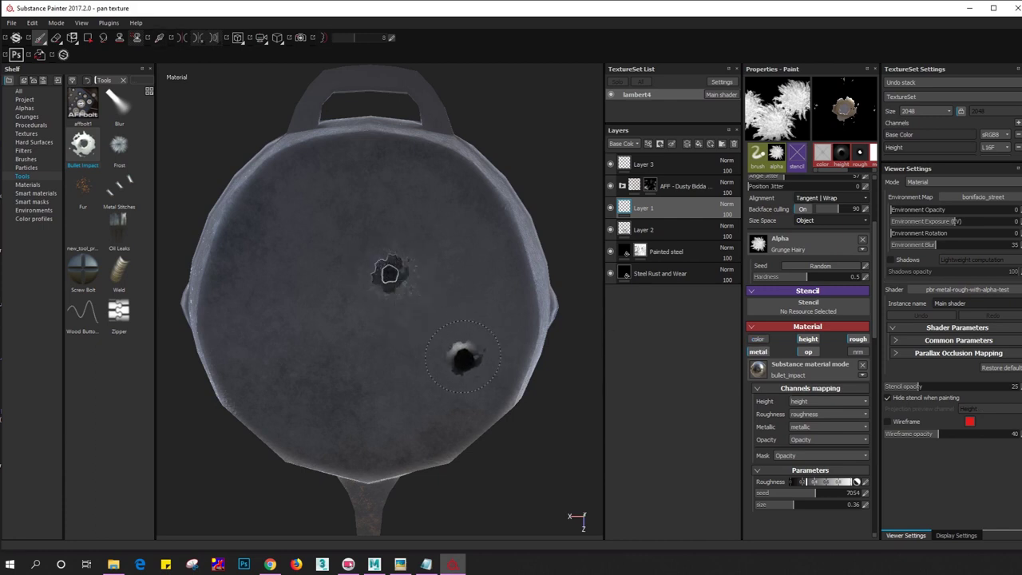
pyautogui.scroll(3, 319, 217)
pyautogui.moveTo(320, 217)
pyautogui.keyDown('alt'); pyautogui.mouseDown()
pyautogui.moveTo(375, 310)
pyautogui.moveTo(447, 285)
pyautogui.mouseUp(); pyautogui.keyUp('alt')
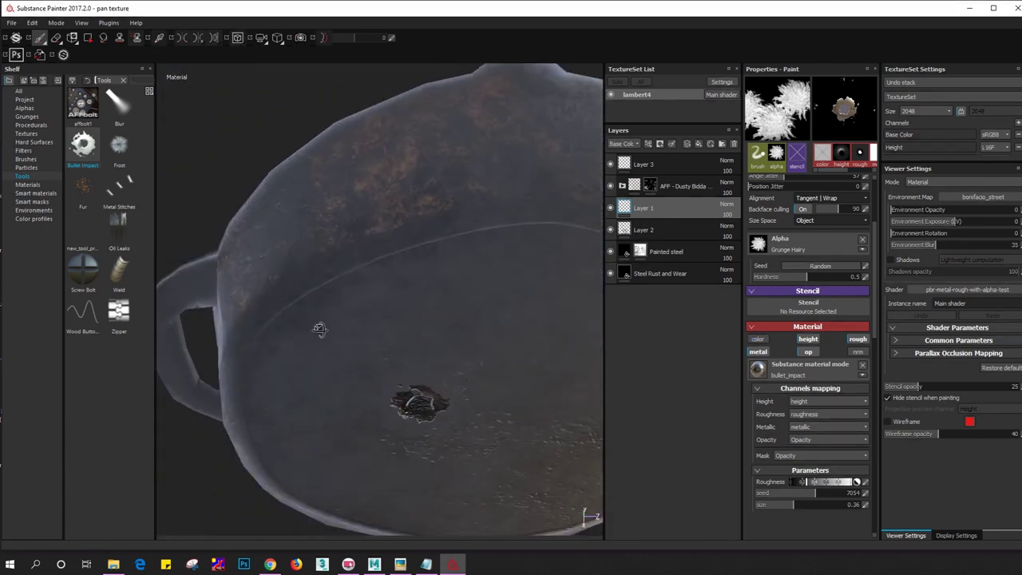
pyautogui.scroll(-2, 425, 331)
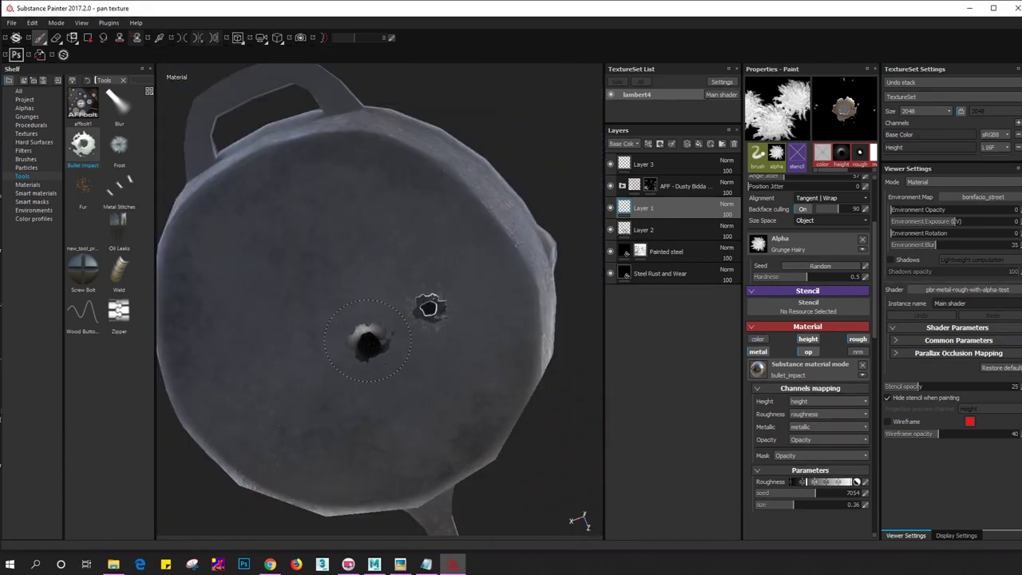
pyautogui.click(237, 310)
pyautogui.scroll(-2, 357, 348)
pyautogui.moveTo(534, 326)
pyautogui.keyDown('alt'); pyautogui.mouseDown()
pyautogui.moveTo(584, 262)
pyautogui.moveTo(536, 322)
pyautogui.mouseUp(); pyautogui.keyUp('alt')
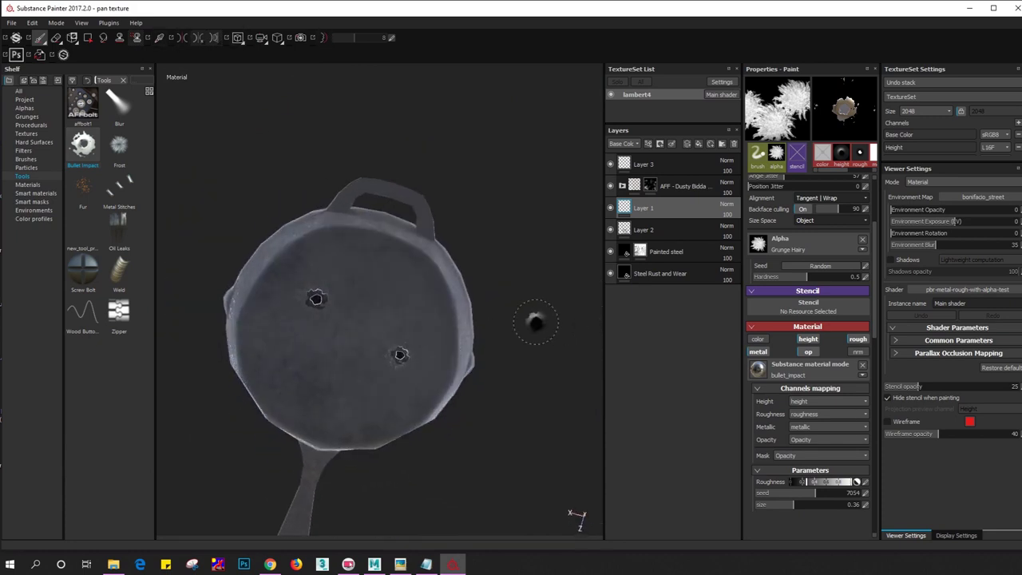
pyautogui.click(304, 318)
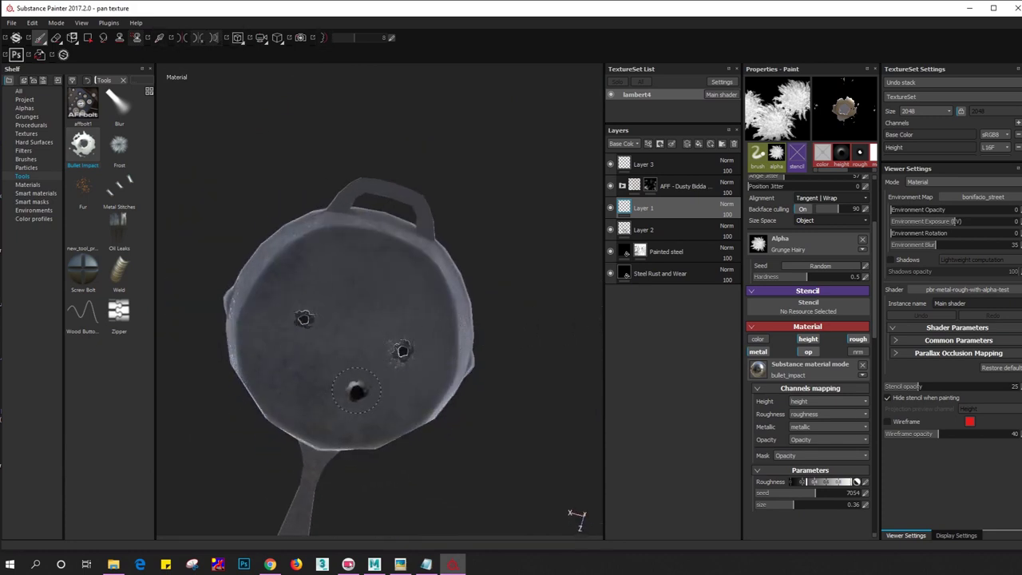
pyautogui.click(394, 291)
pyautogui.click(337, 366)
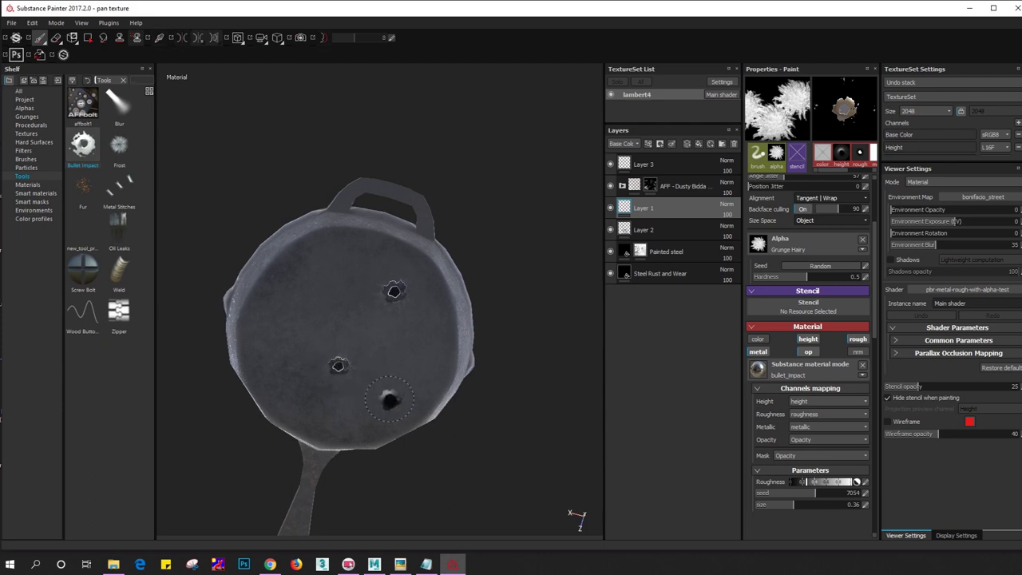
pyautogui.hotkey('ctrl', 'z')
pyautogui.click(400, 376)
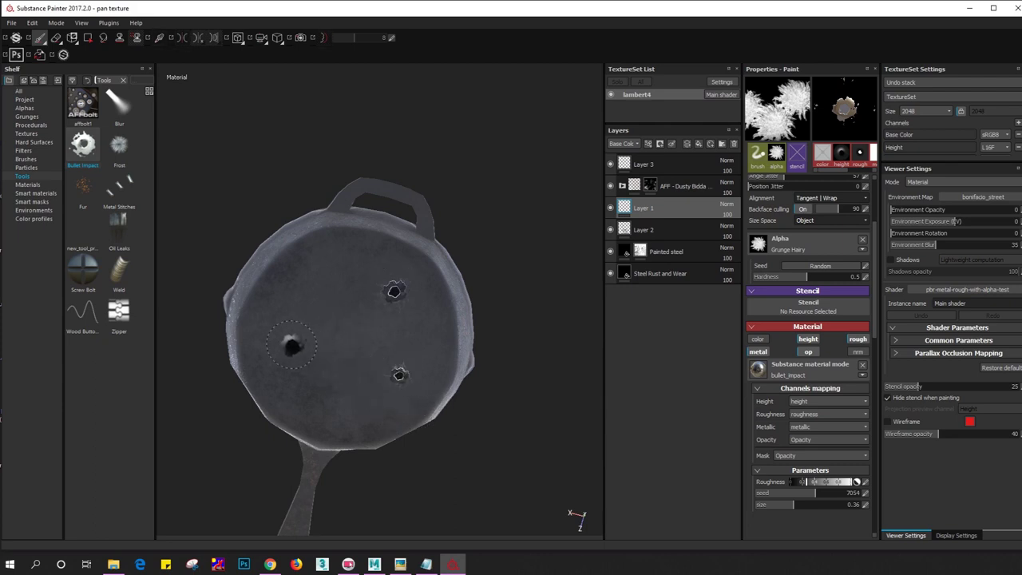
# Save the project, switch the shelf between project and all assets, and bring up the image search page
pyautogui.press('ctrl')
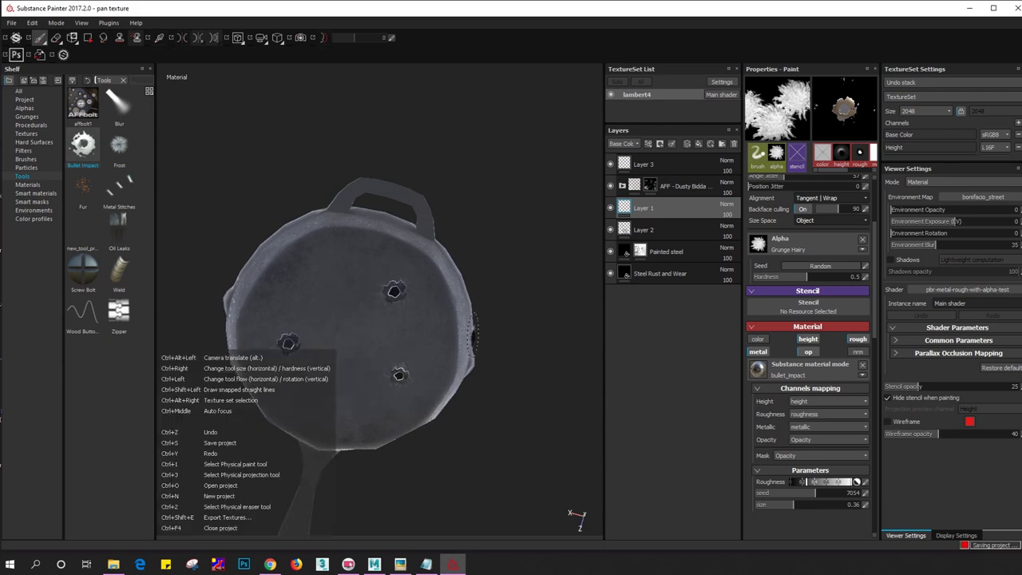
pyautogui.click(425, 339)
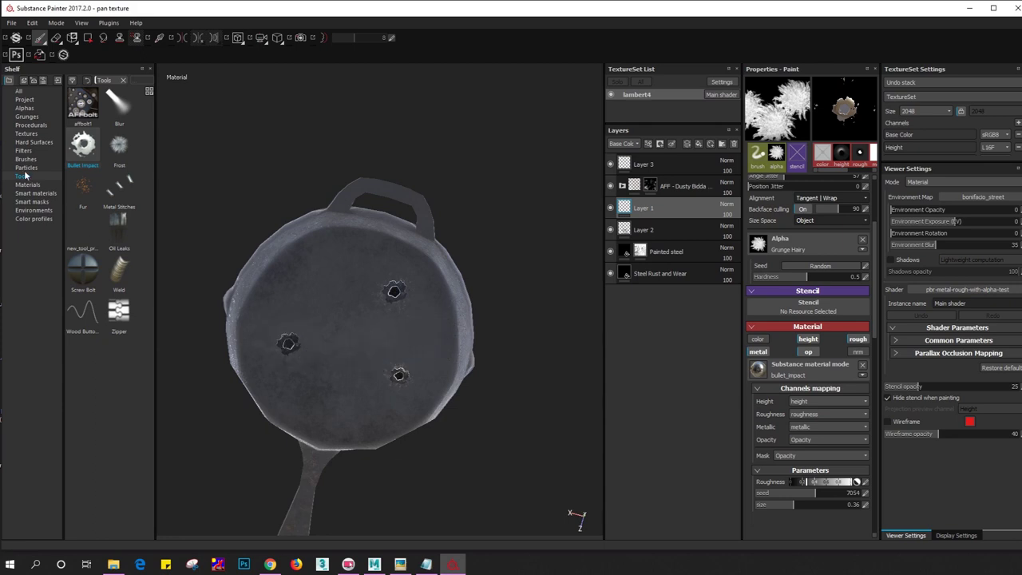
pyautogui.click(22, 100)
pyautogui.click(21, 94)
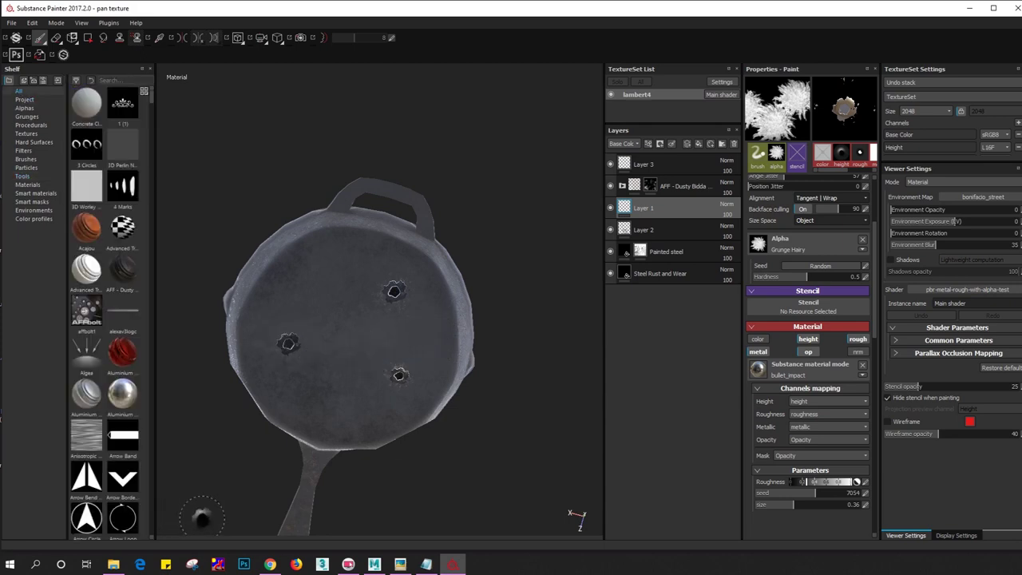
pyautogui.click(294, 566)
# Start Photoshop in the background and replace the image search query with 'cartoon logo'
pyautogui.click(249, 564)
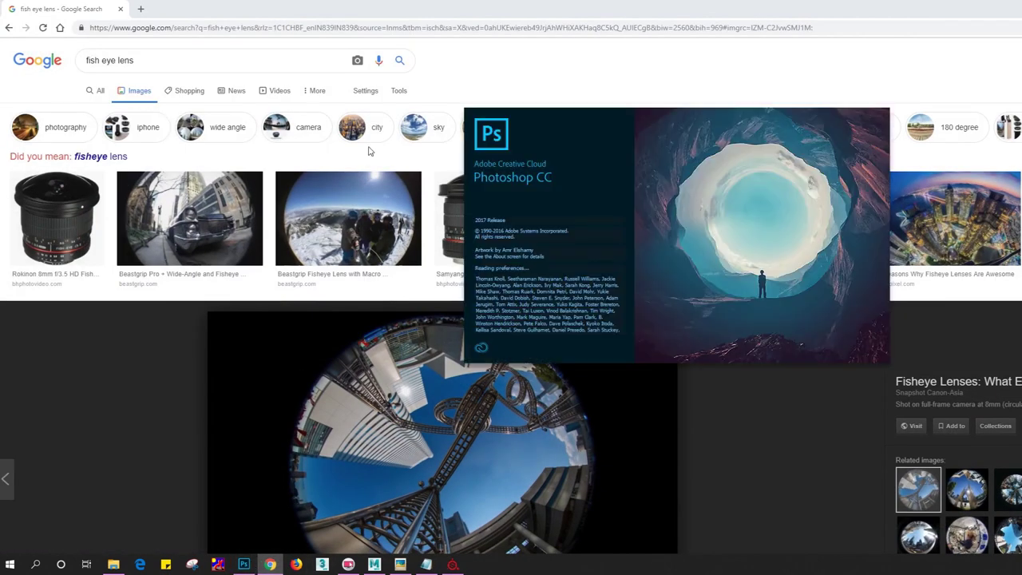
pyautogui.moveTo(145, 68); pyautogui.dragTo(58, 71)
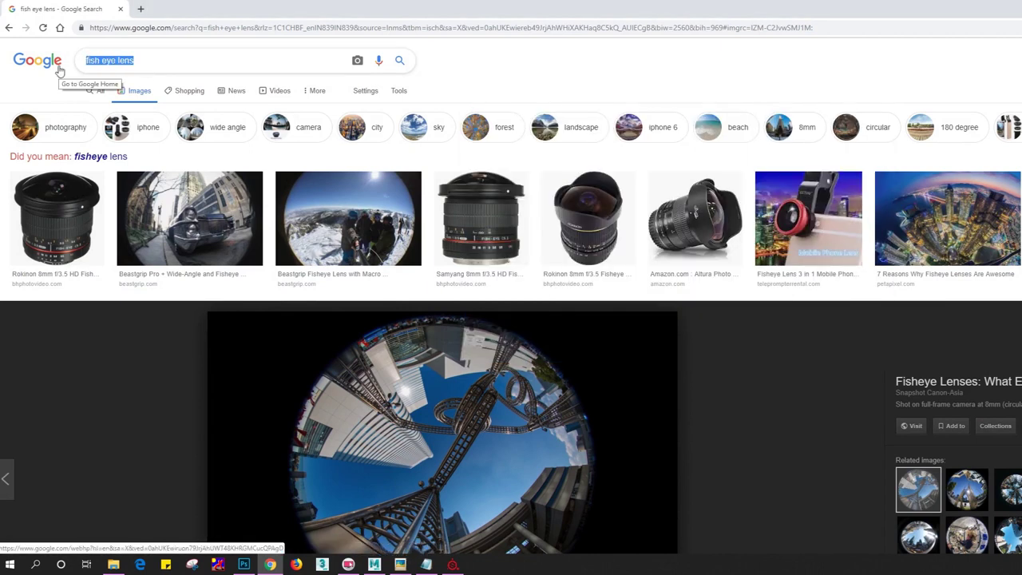
pyautogui.write('cartoon ')
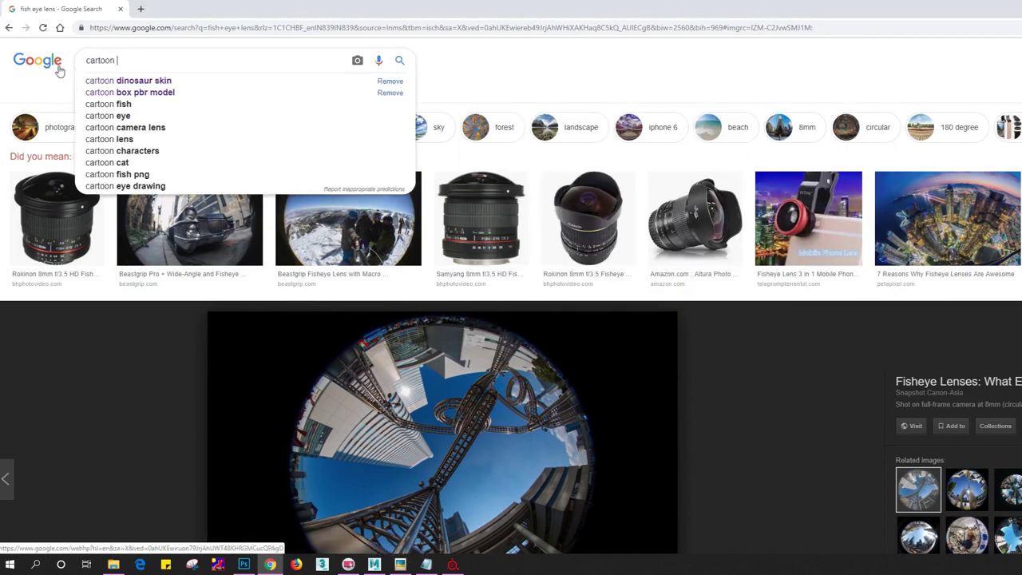
pyautogui.write('logo')
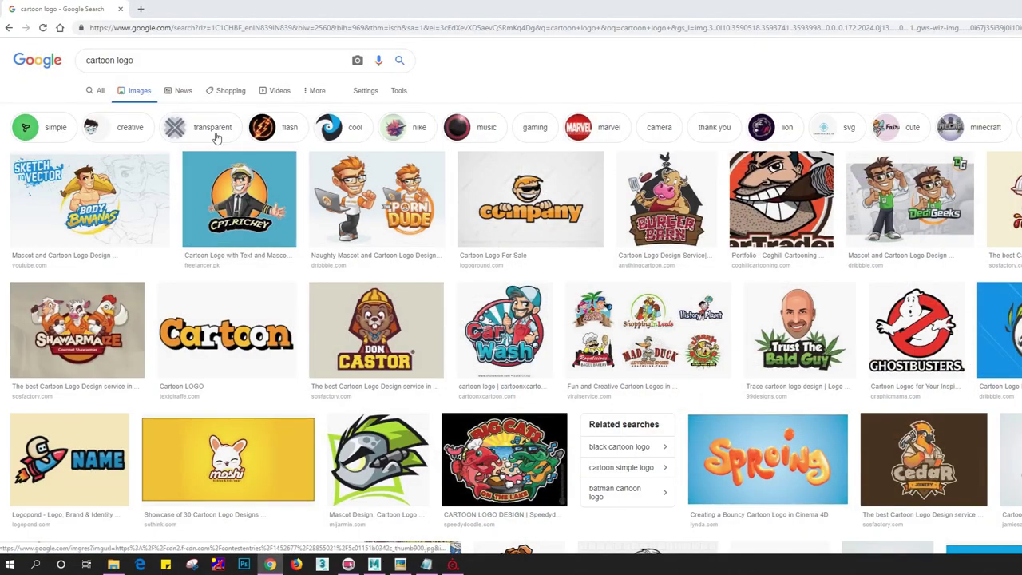
# Search Google Images for 'pubg' and open the PUBG Lite artwork in the preview
pyautogui.moveTo(153, 62); pyautogui.dragTo(22, 66)
pyautogui.write('ub')
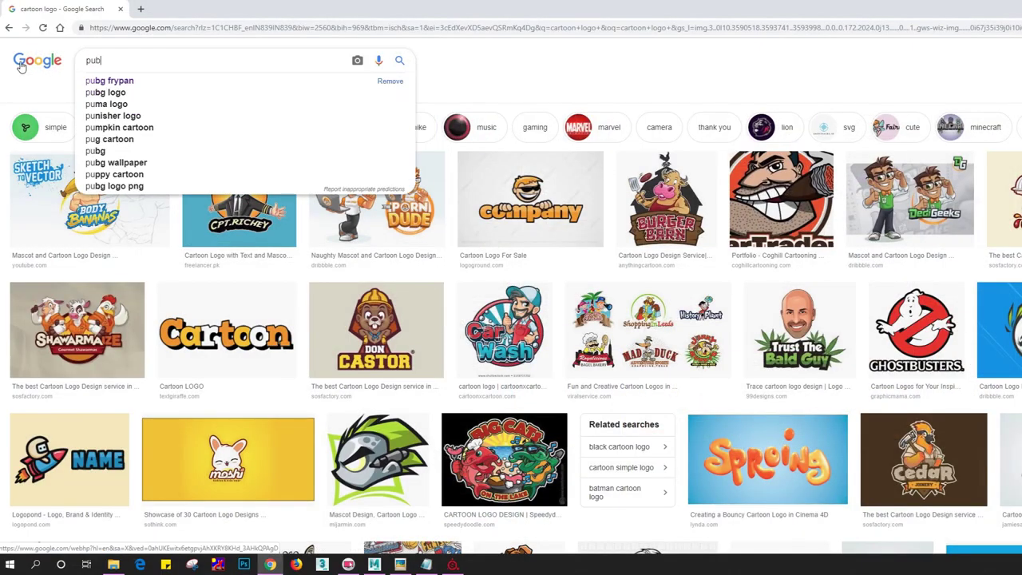
pyautogui.write('g')
pyautogui.press('Return')
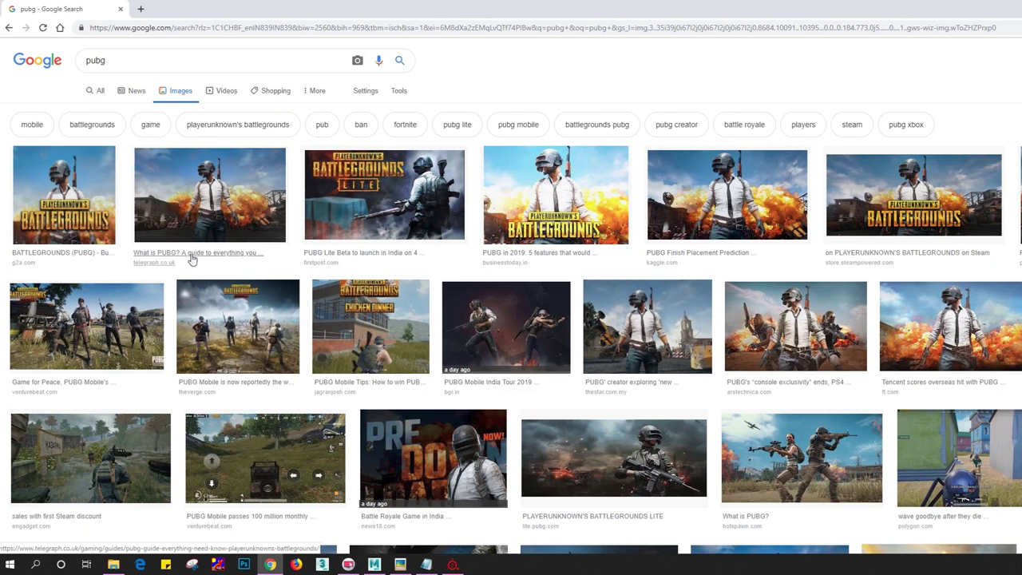
pyautogui.scroll(-3, 193, 262)
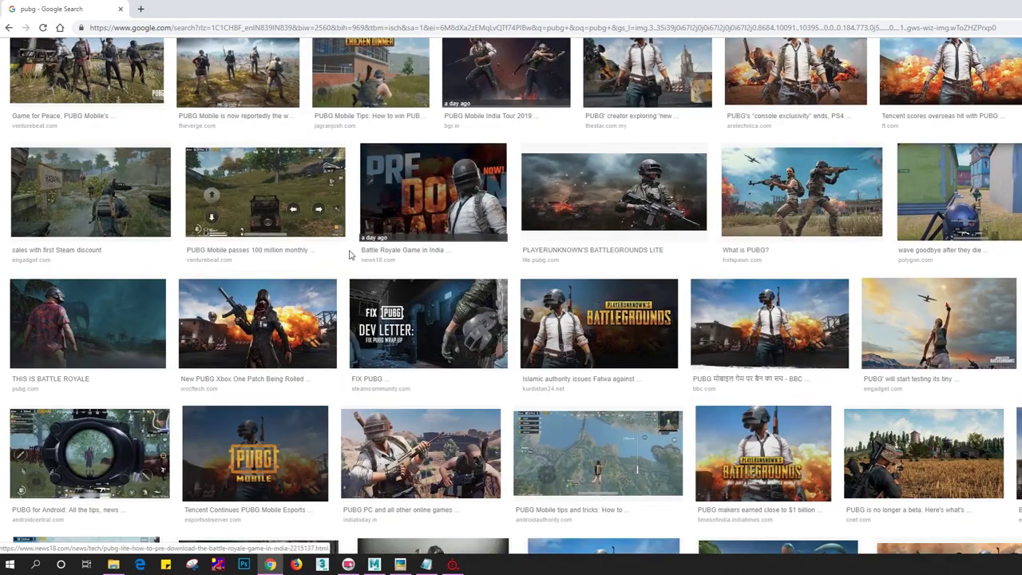
pyautogui.scroll(-4, 367, 265)
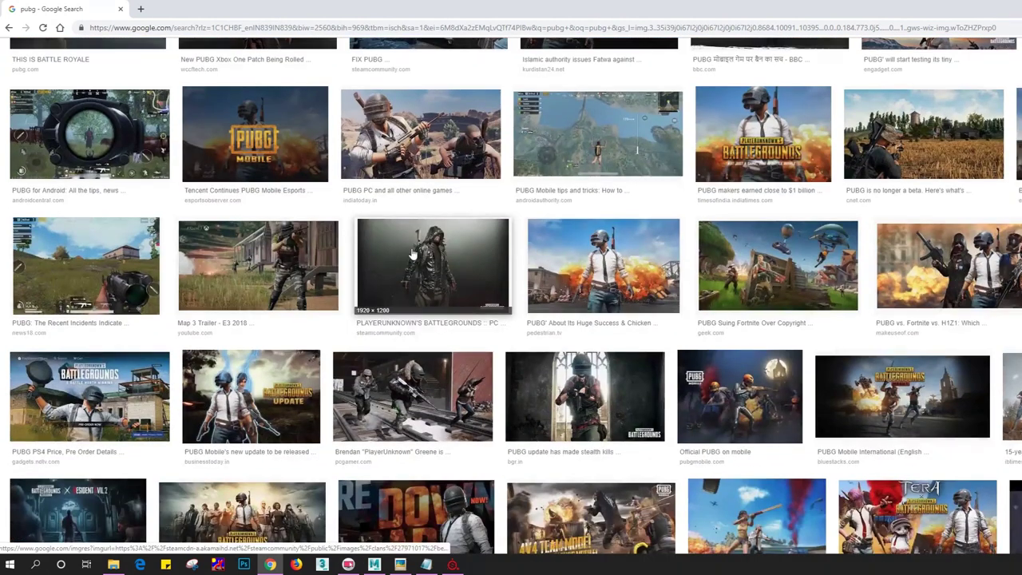
pyautogui.scroll(-3, 588, 250)
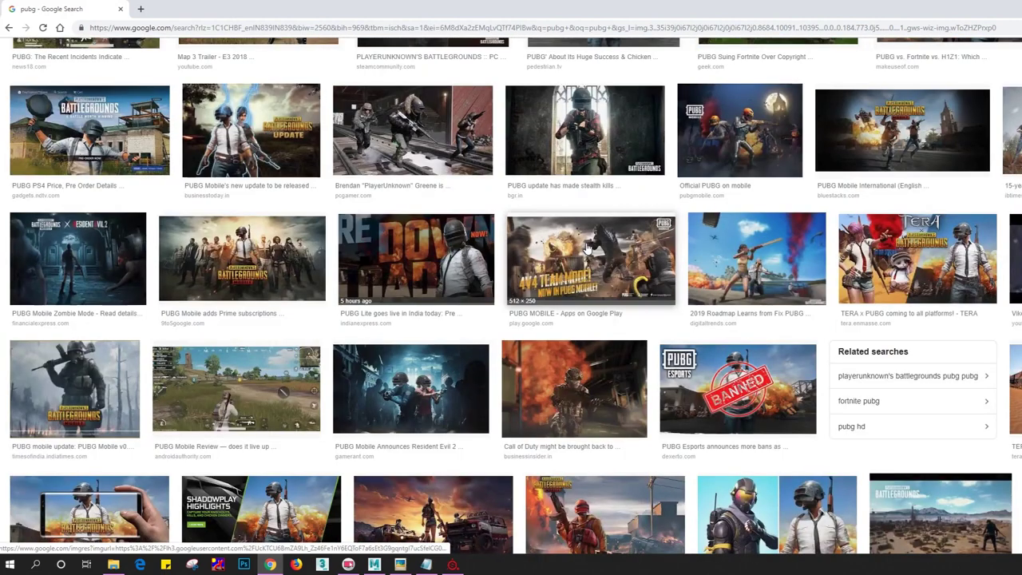
pyautogui.scroll(-4, 588, 250)
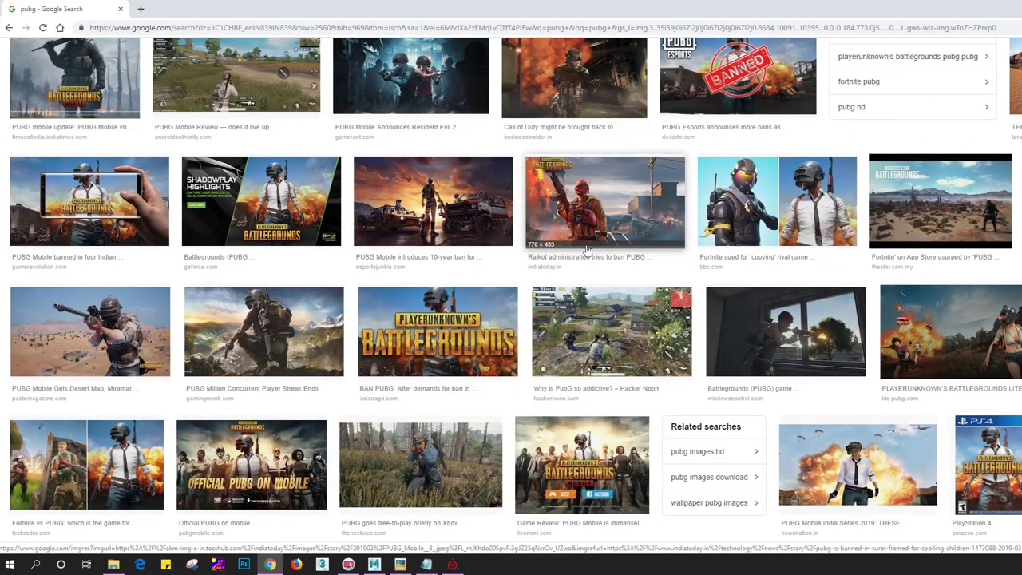
pyautogui.scroll(-3, 587, 250)
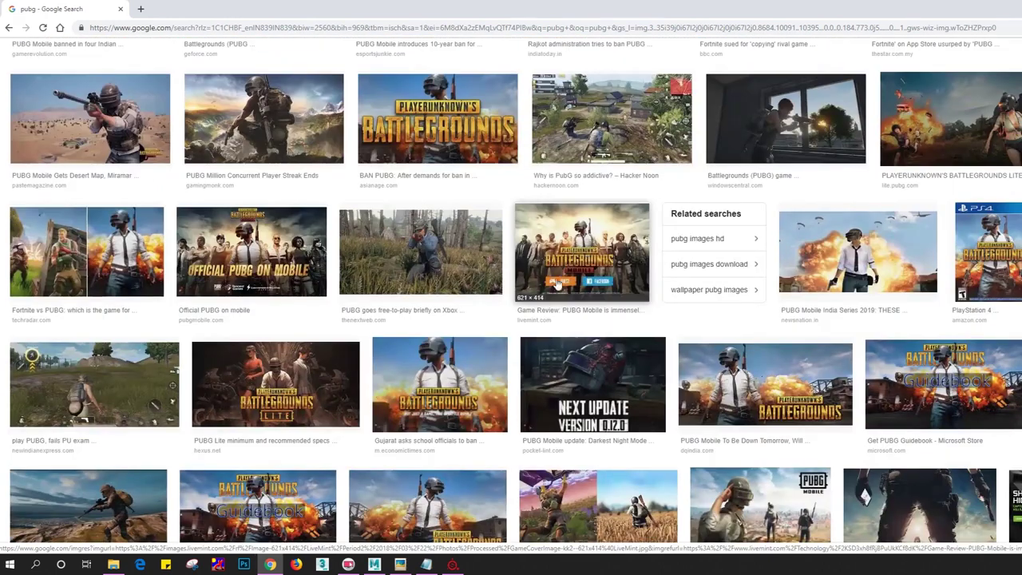
pyautogui.click(303, 373)
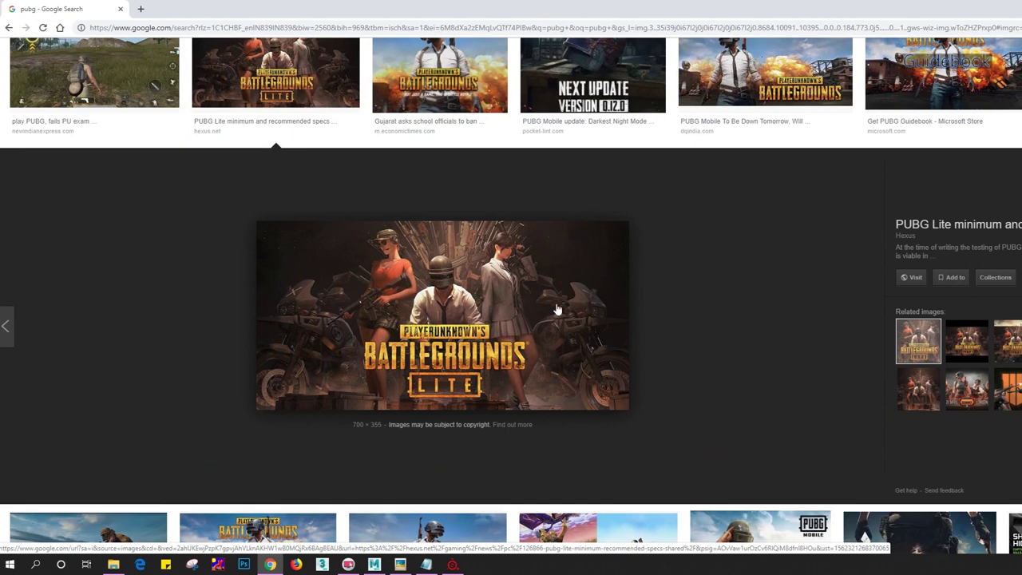
pyautogui.scroll(-2, 683, 328)
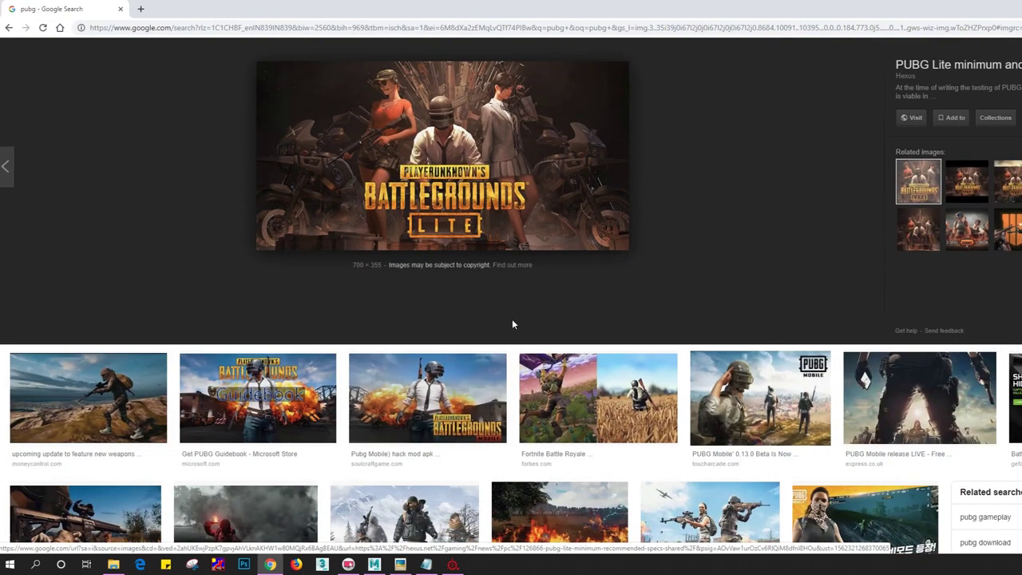
# Save the PUBG Lite preview image to the Desktop as a JPEG
pyautogui.rightClick(450, 179)
pyautogui.click(483, 289)
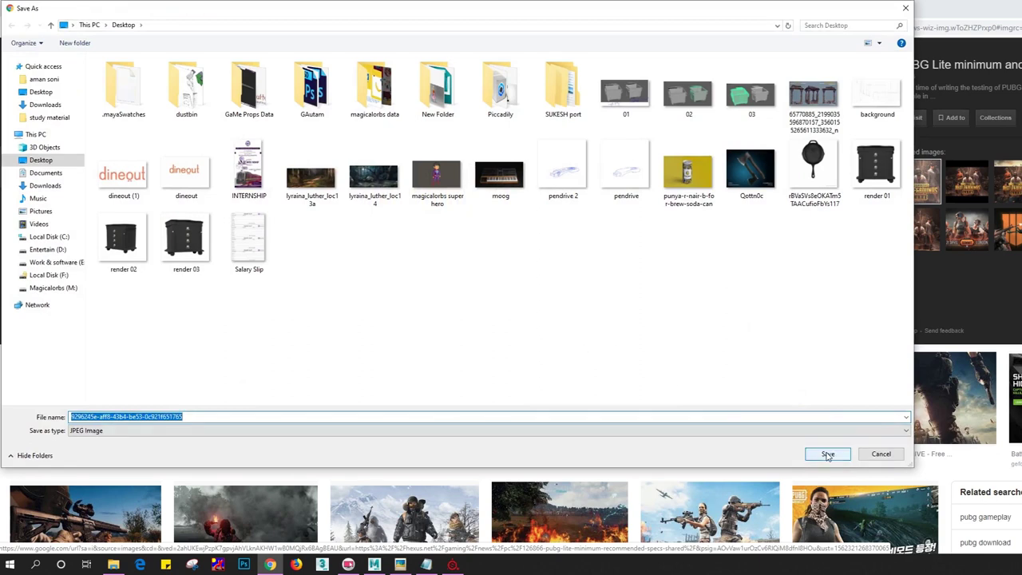
pyautogui.click(828, 455)
# Show the downloaded JPEG in its folder and bring the empty Photoshop workspace forward
pyautogui.click(244, 564)
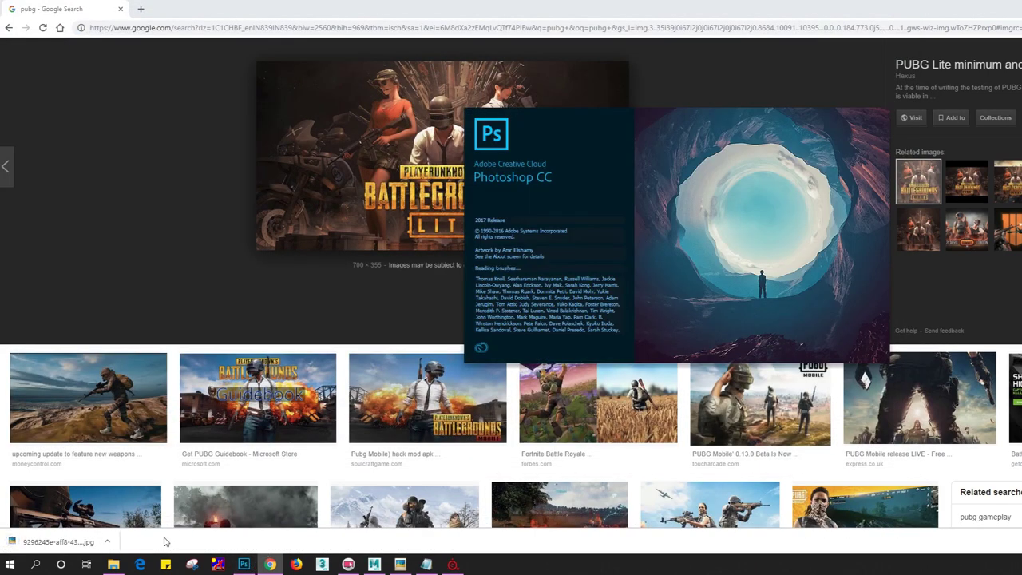
pyautogui.rightClick(80, 542)
pyautogui.click(97, 516)
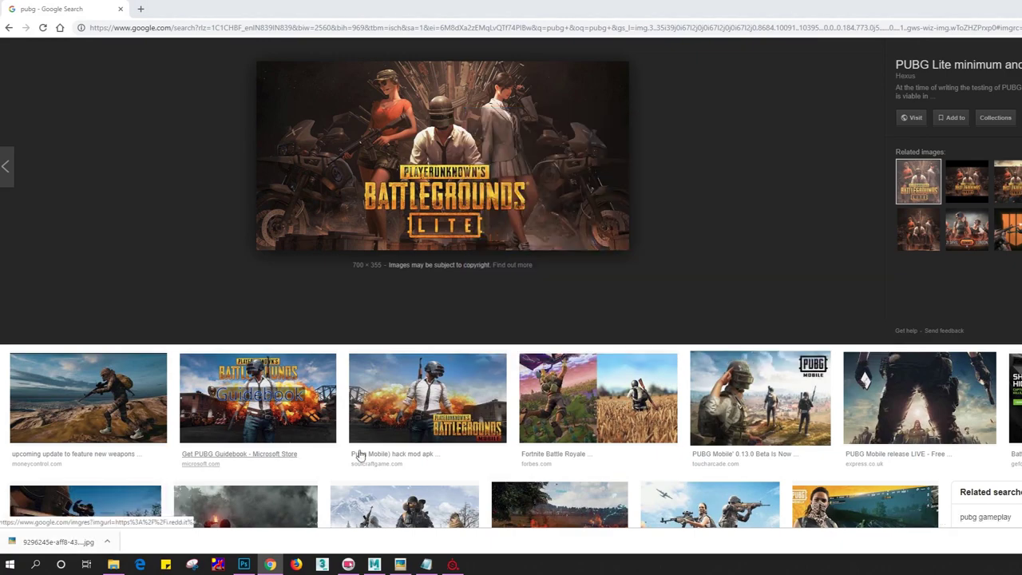
pyautogui.moveTo(605, 109); pyautogui.dragTo(519, 312)
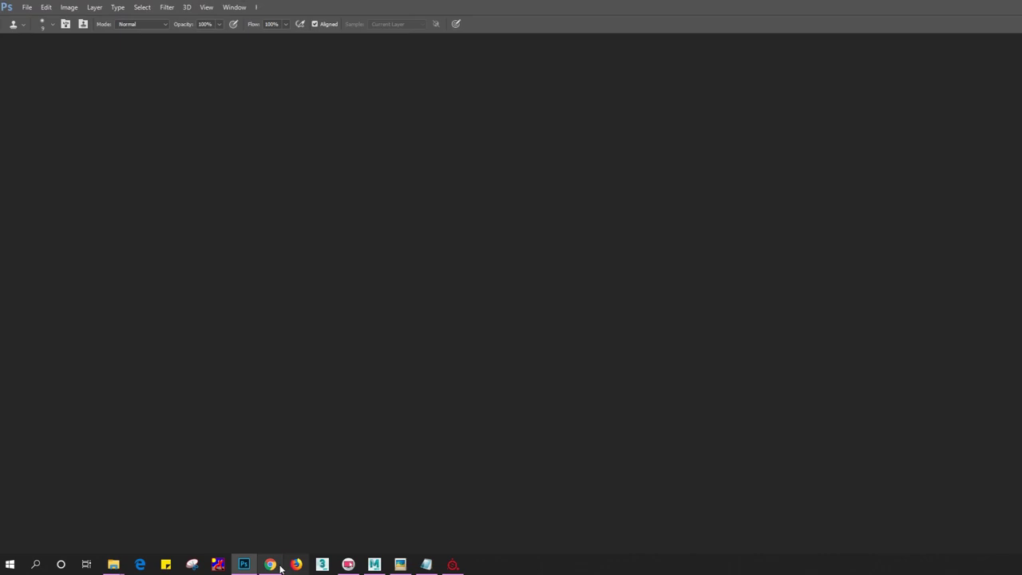
pyautogui.click(270, 565)
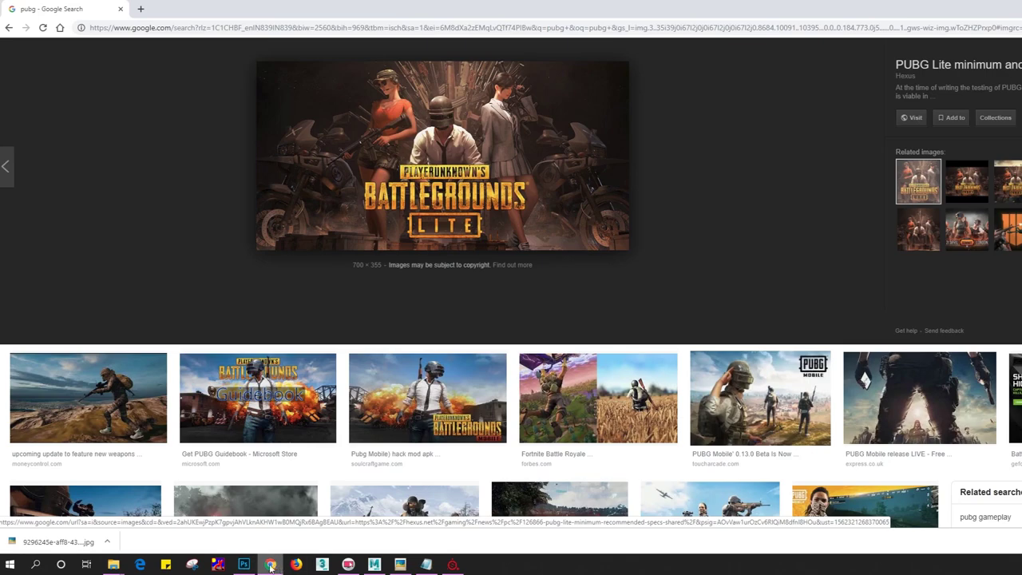
pyautogui.click(253, 565)
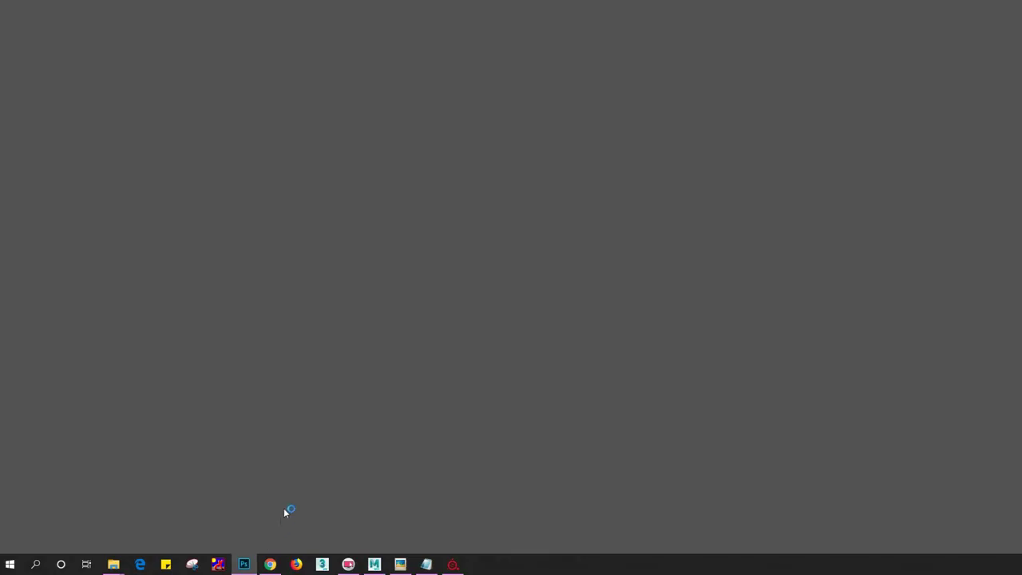
# Create a new 1000 × 1000 px Photoshop document
pyautogui.hotkey('ctrl', 'n')
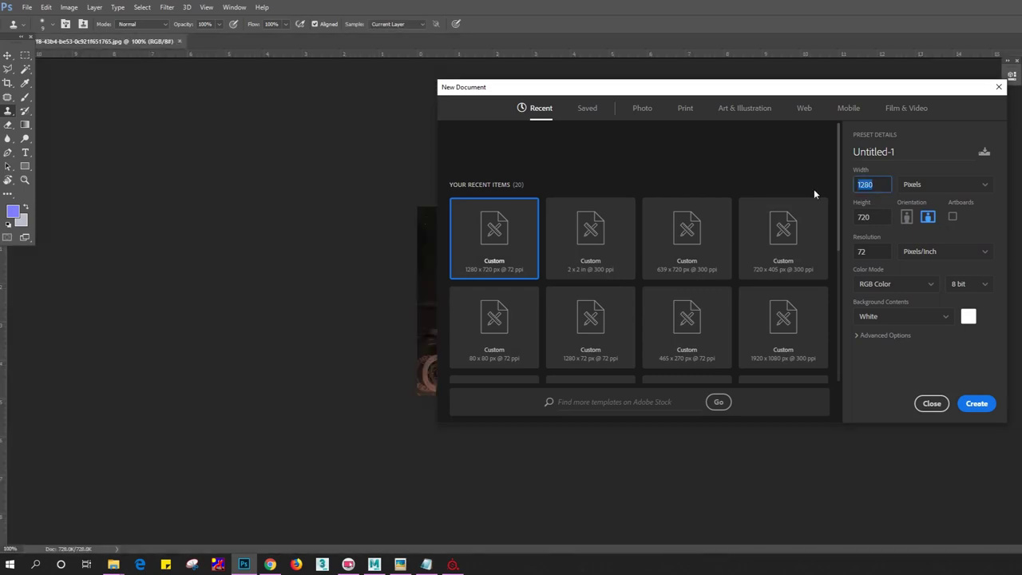
pyautogui.write('1000')
pyautogui.press('Tab')
pyautogui.write('1000')
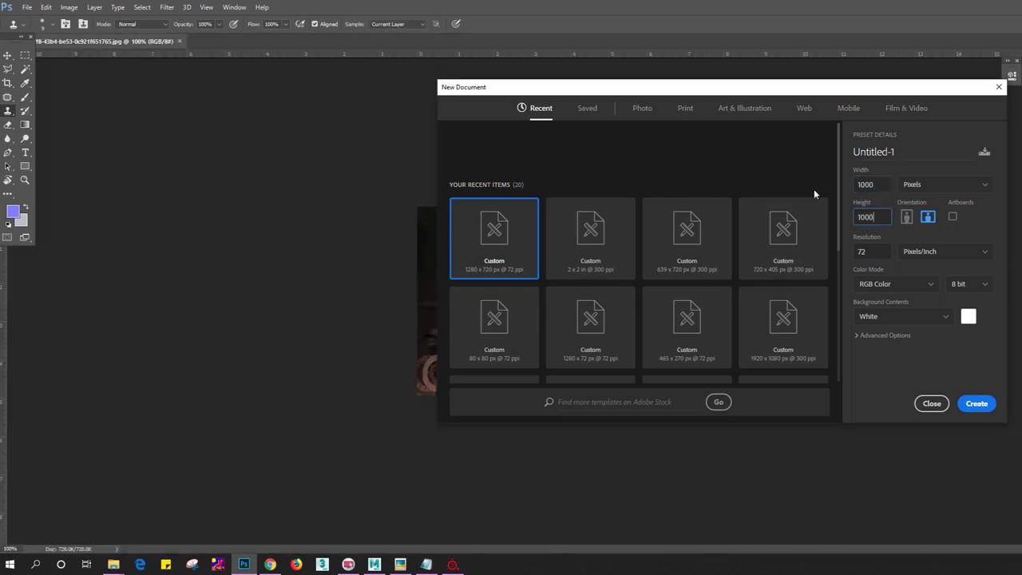
pyautogui.press('Return')
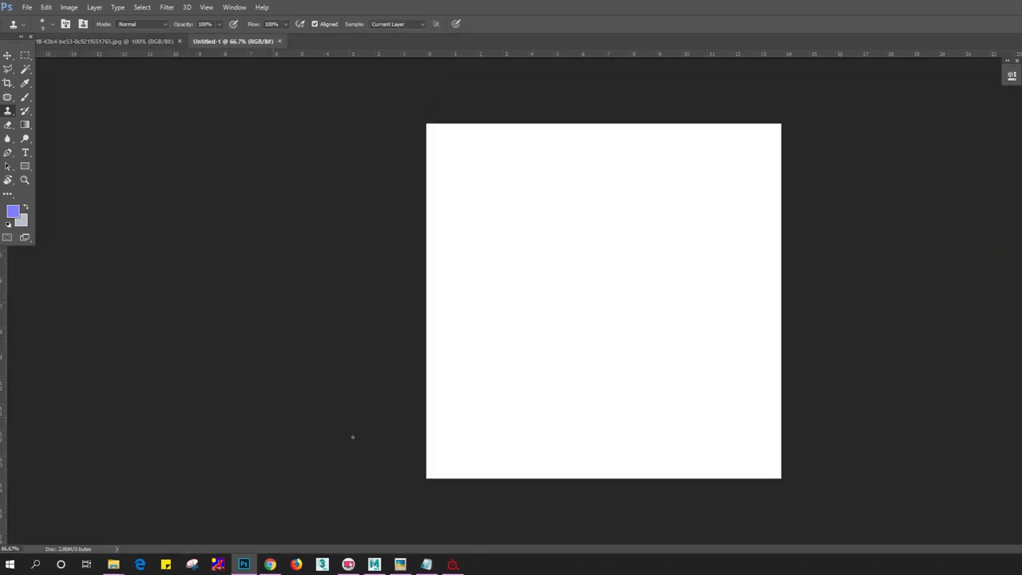
# Place the downloaded PUBG Lite artwork on the canvas and scale it to fill it
pyautogui.click(270, 564)
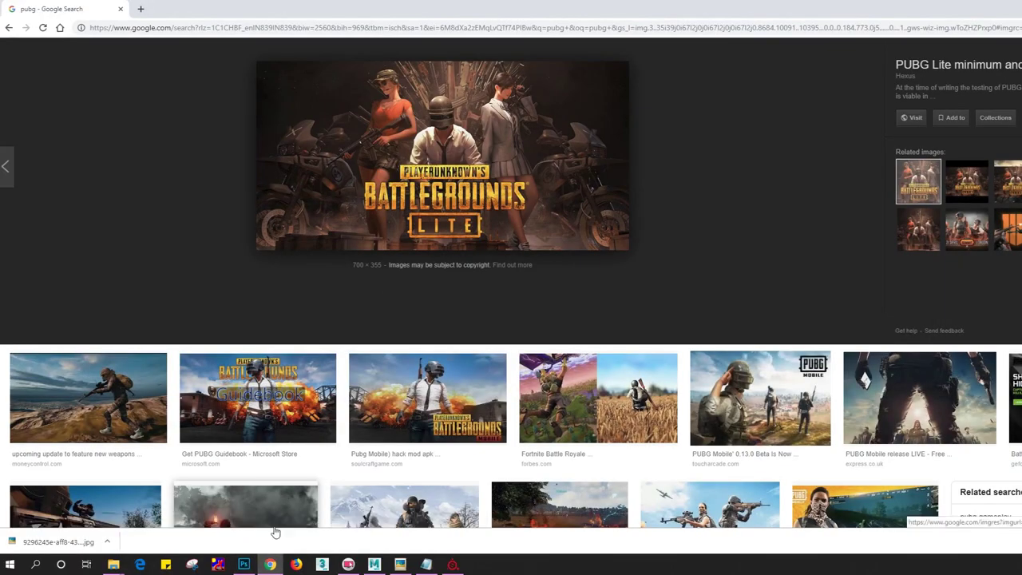
pyautogui.click(270, 564)
pyautogui.moveTo(594, 84); pyautogui.dragTo(243, 562)
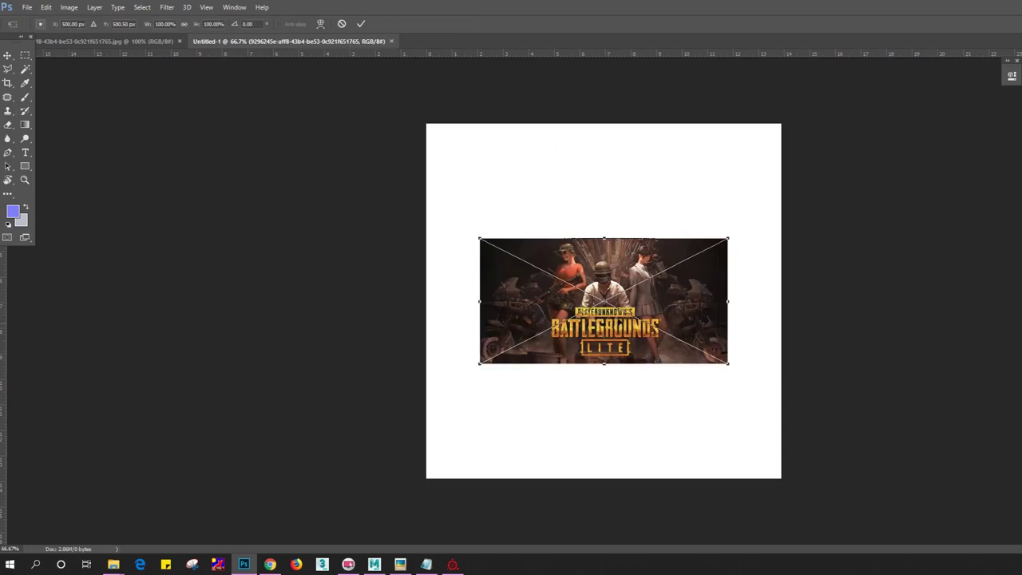
pyautogui.keyDown('alt'); pyautogui.keyDown('shift'); pyautogui.moveTo(733, 234); pyautogui.dragTo(947, 51); pyautogui.keyUp('shift'); pyautogui.keyUp('alt')
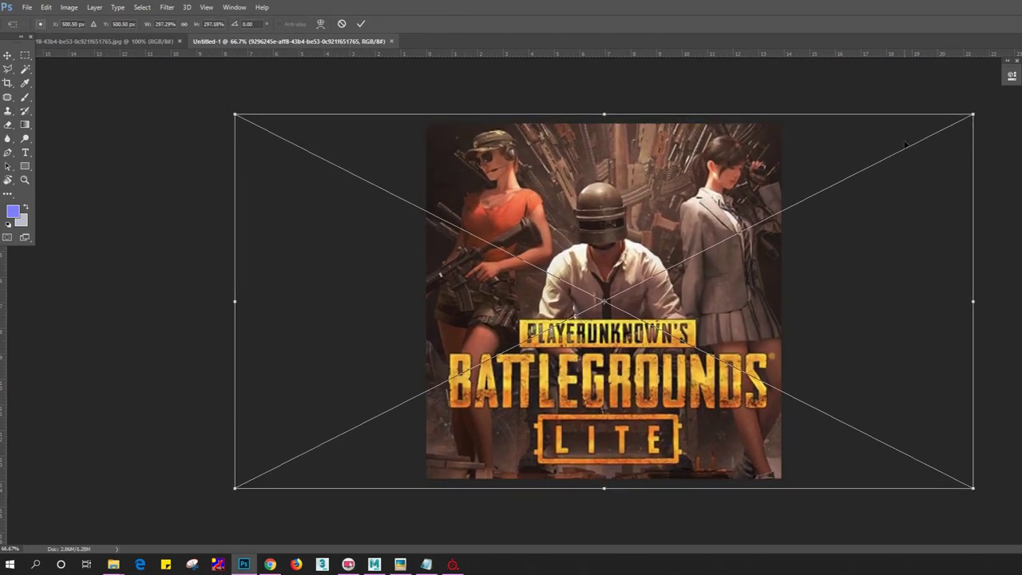
pyautogui.press('s')
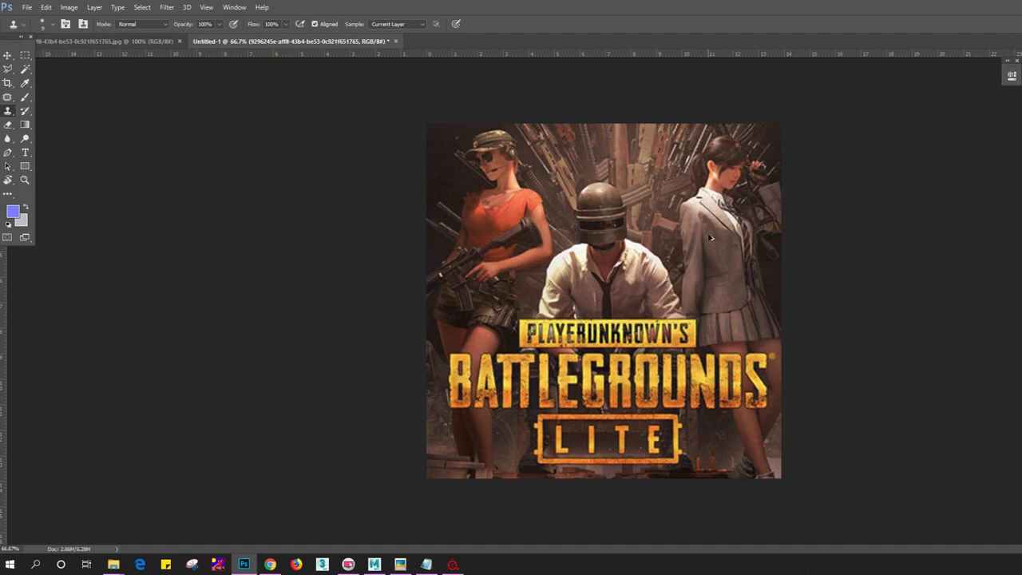
pyautogui.hotkey('ctrl', 'alt', 'shift', 's')
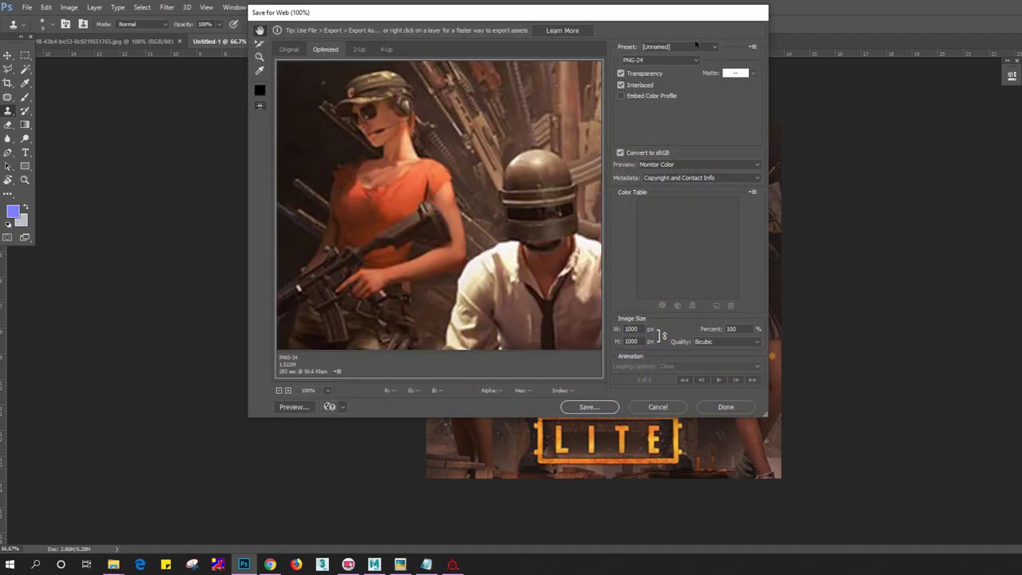
# Switch the Save for Web format from PNG-24 to JPEG, then cancel the first save attempt
pyautogui.click(660, 60)
pyautogui.click(647, 73)
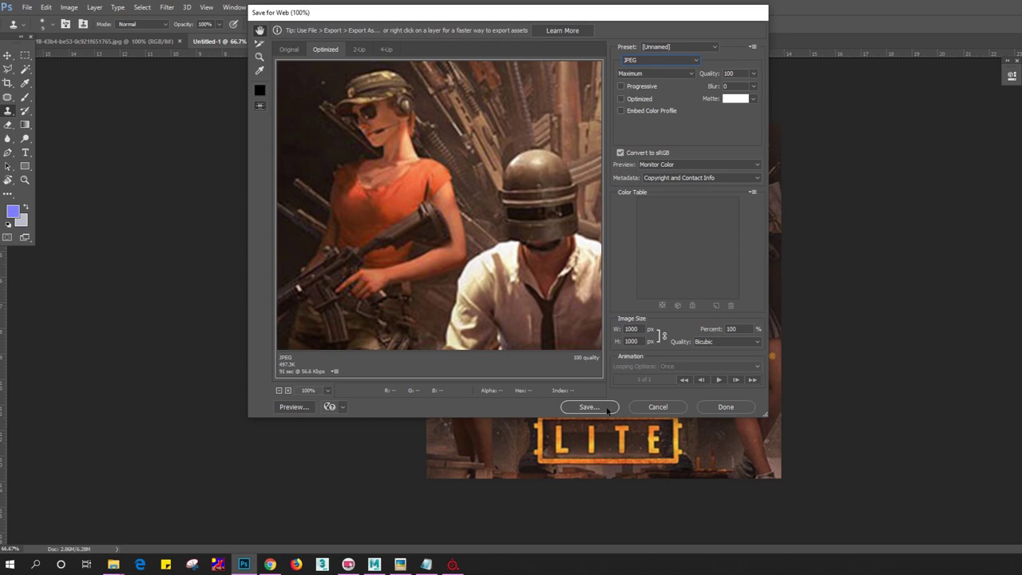
pyautogui.click(607, 411)
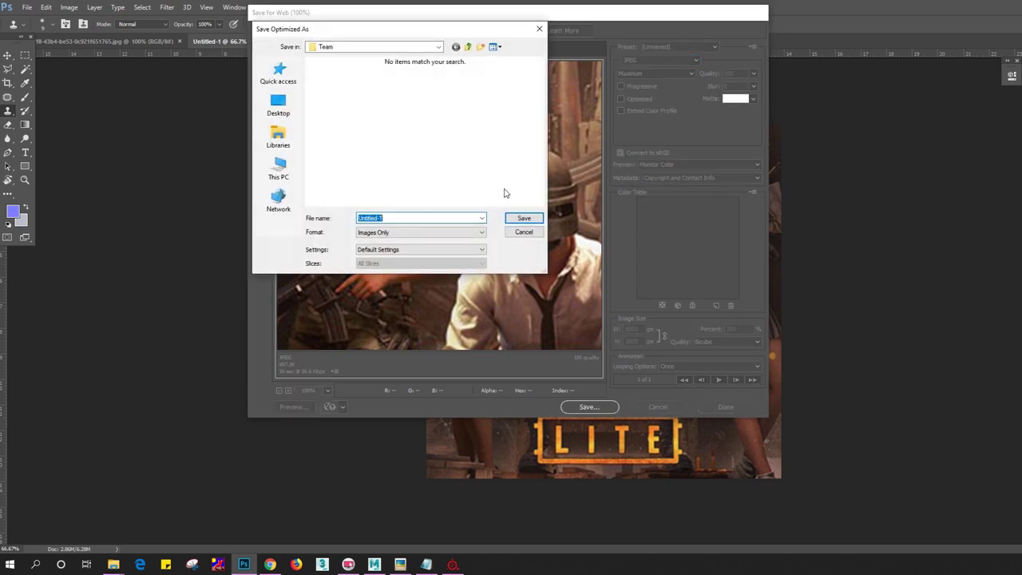
pyautogui.click(383, 232)
pyautogui.click(385, 234)
pyautogui.write('P')
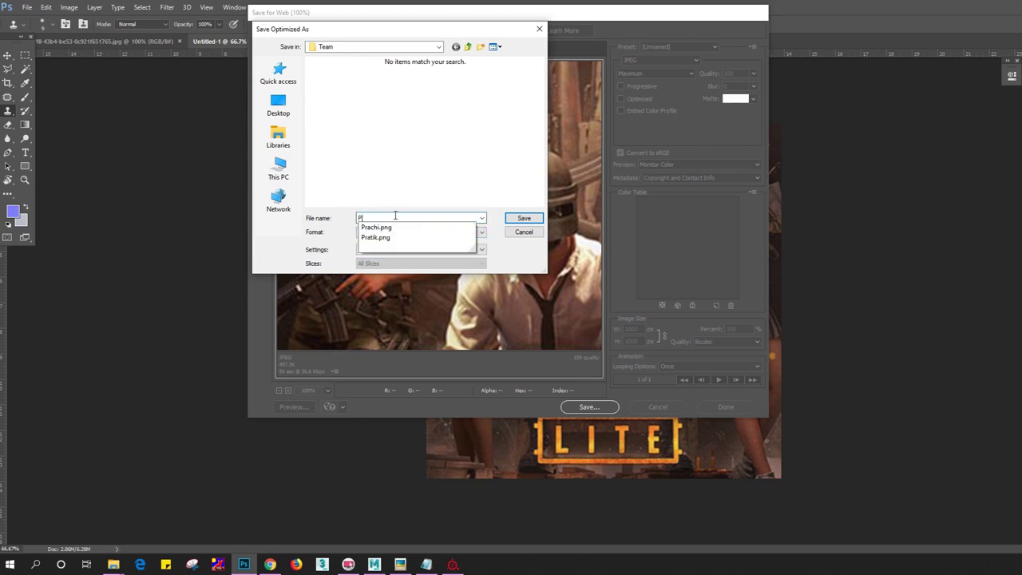
pyautogui.write('ubg texture')
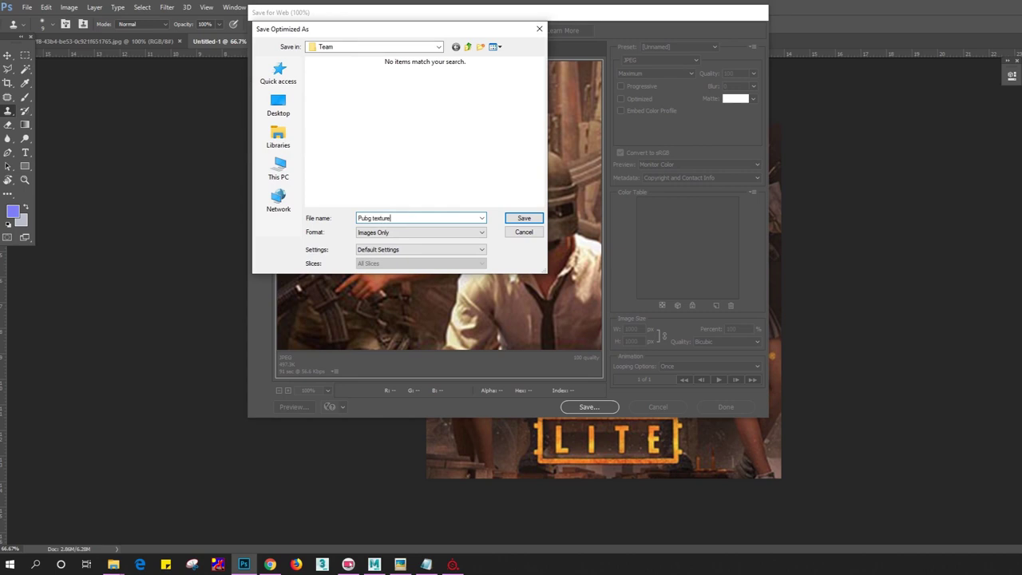
pyautogui.press('Return')
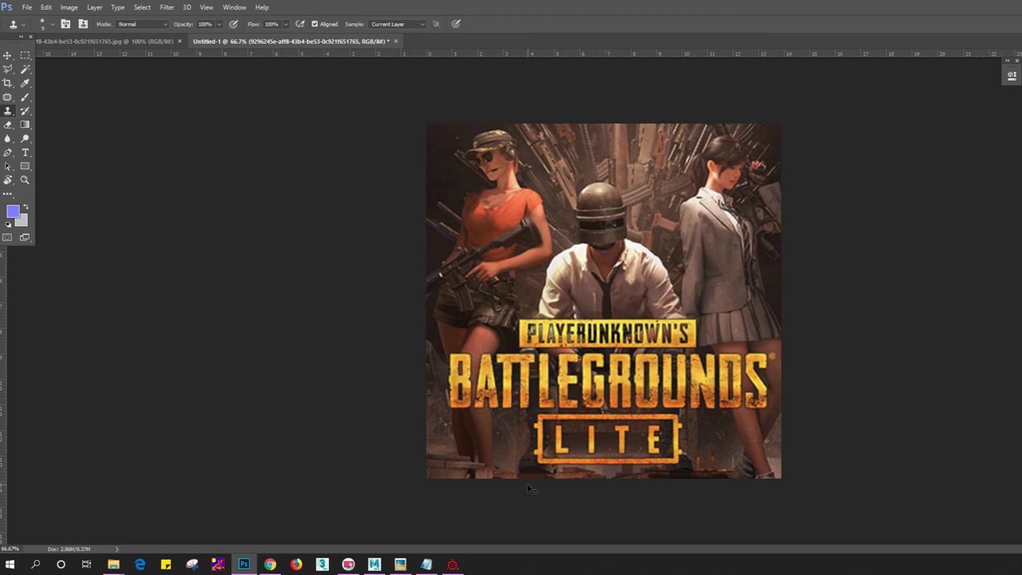
# Reopen Save for Web and save Pubg-texture.jpg to the Desktop
pyautogui.hotkey('ctrl', 'alt', 'shift', 's')
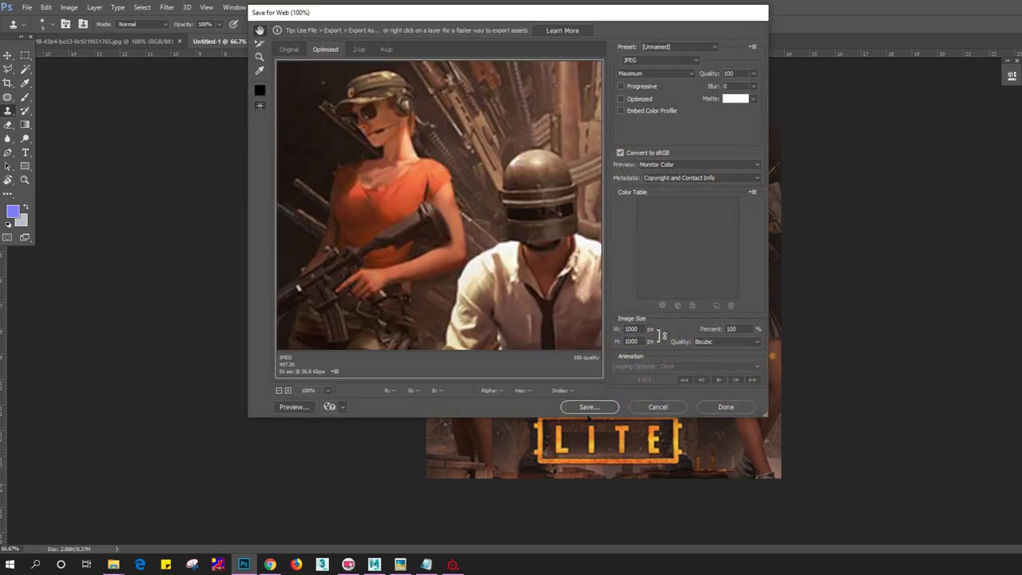
pyautogui.click(588, 407)
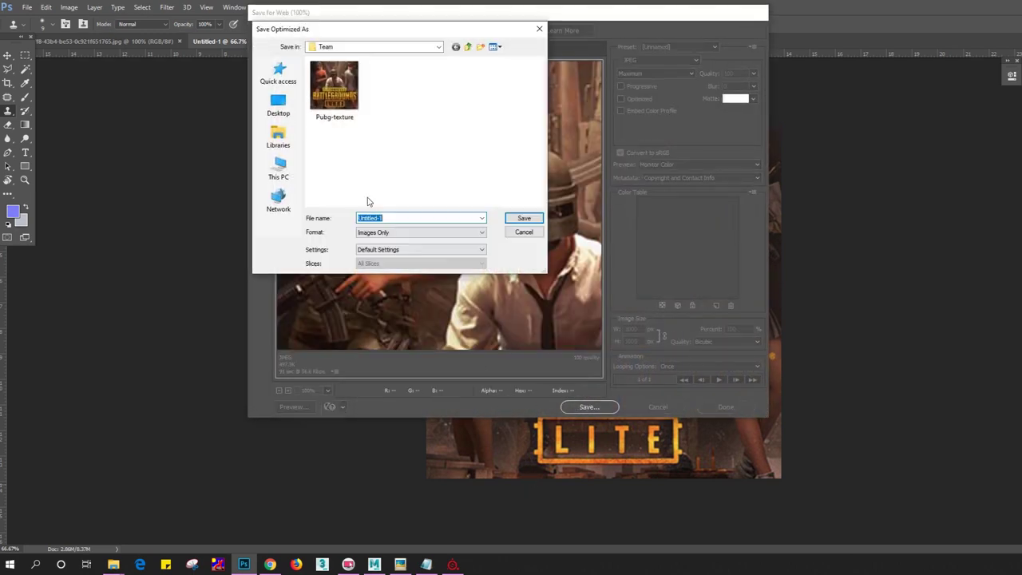
pyautogui.click(439, 47)
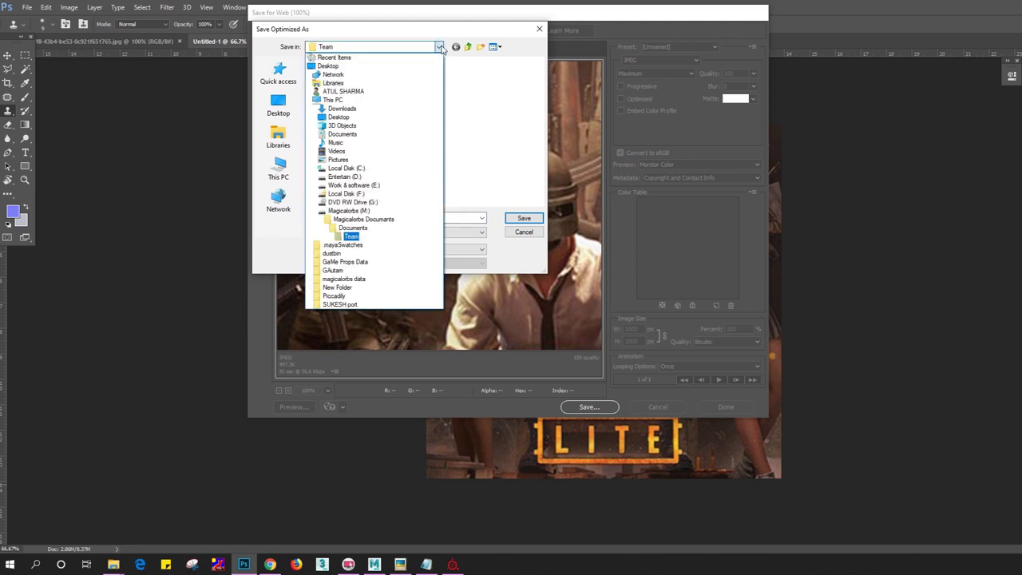
pyautogui.click(440, 47)
pyautogui.click(278, 104)
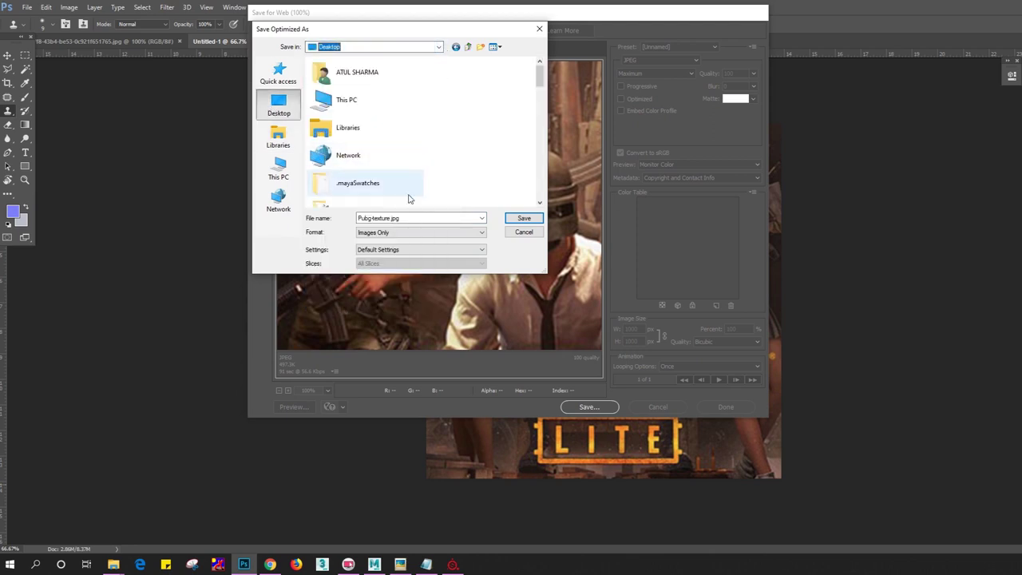
pyautogui.click(524, 218)
pyautogui.press('super+d')
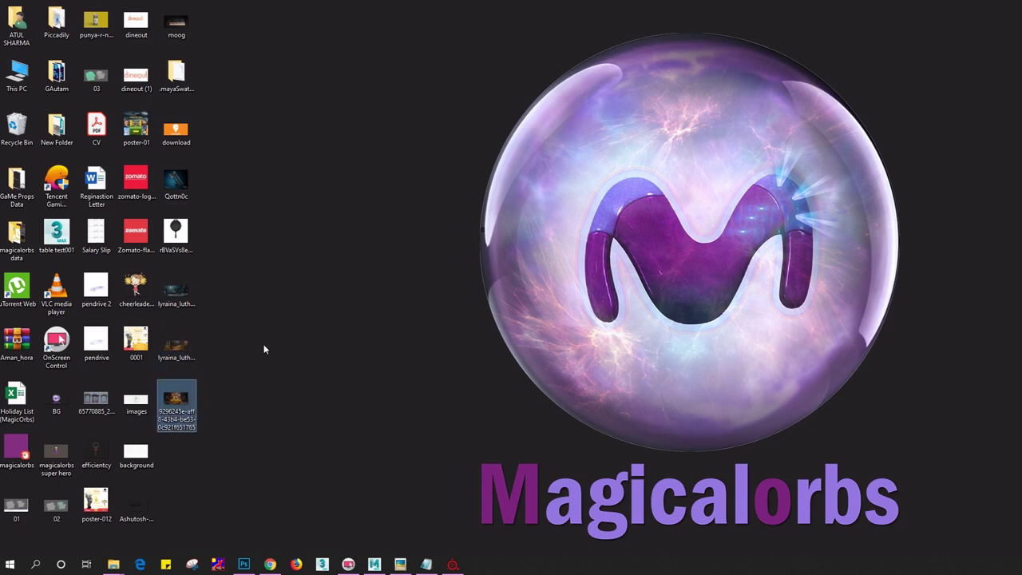
# Refresh the desktop and minimise the browser and Photoshop to reveal it
pyautogui.rightClick(231, 393)
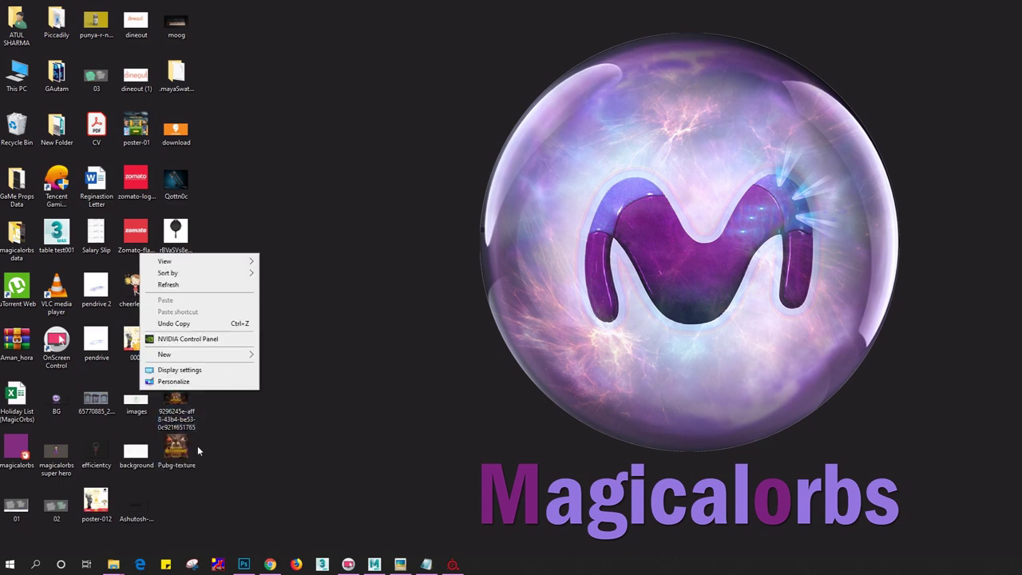
pyautogui.click(196, 445)
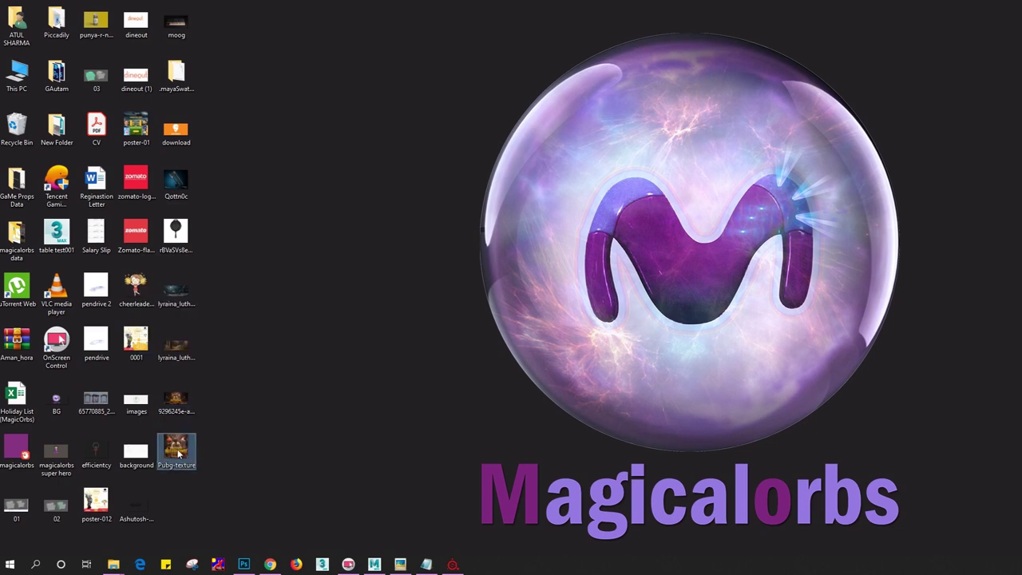
pyautogui.click(271, 564)
pyautogui.click(271, 564)
pyautogui.click(243, 565)
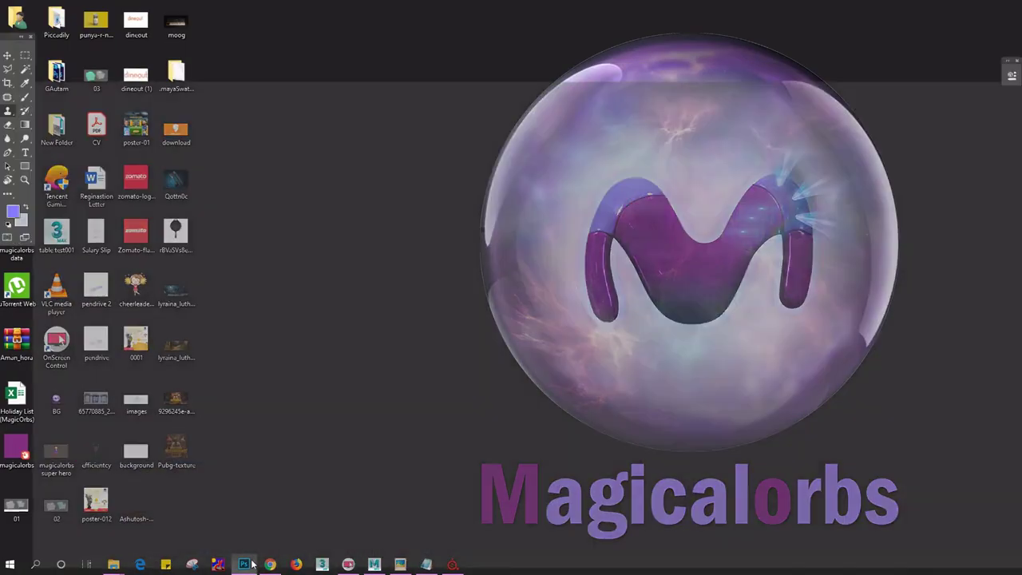
pyautogui.click(249, 565)
pyautogui.click(249, 564)
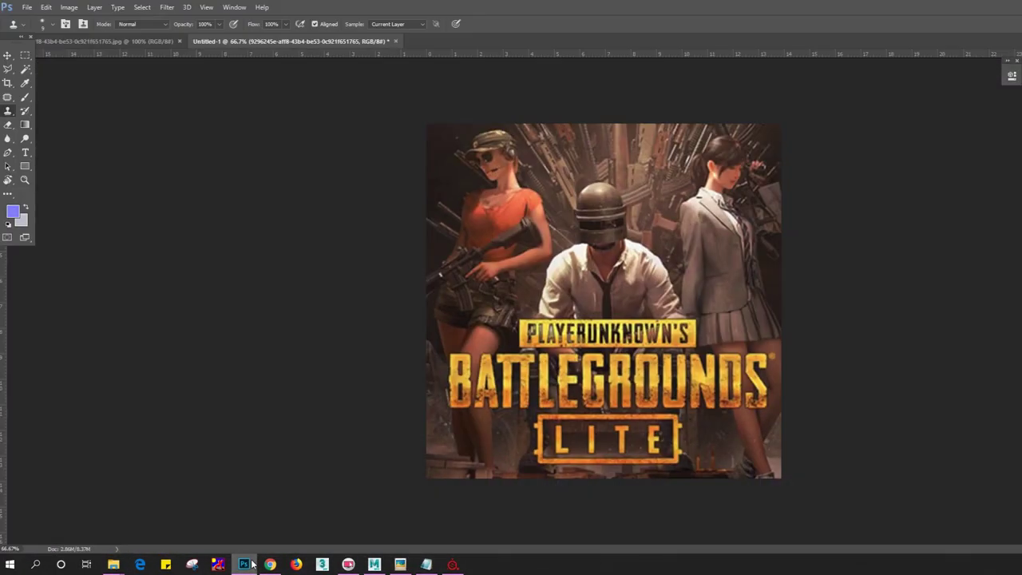
pyautogui.click(249, 565)
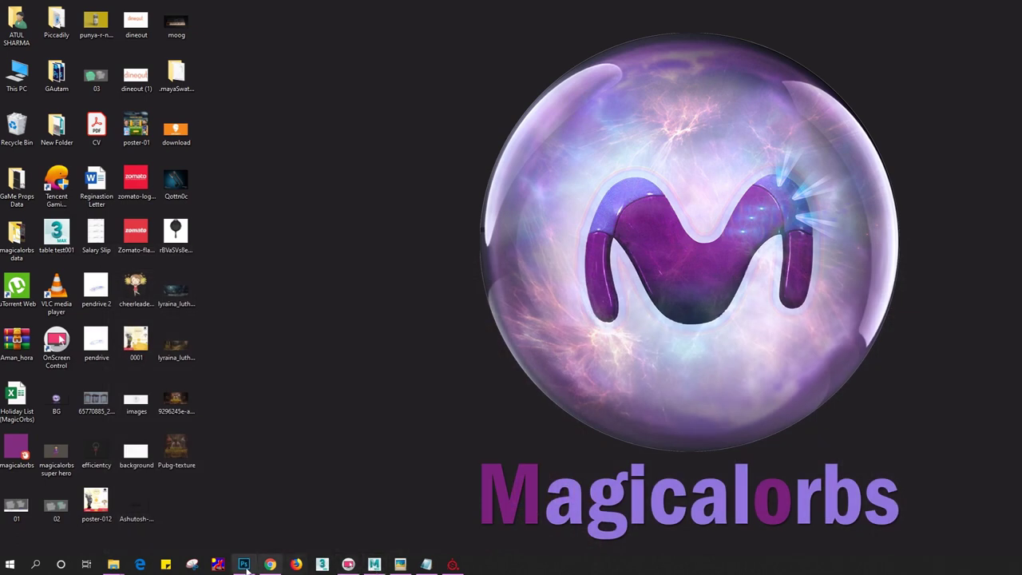
pyautogui.moveTo(113, 565)
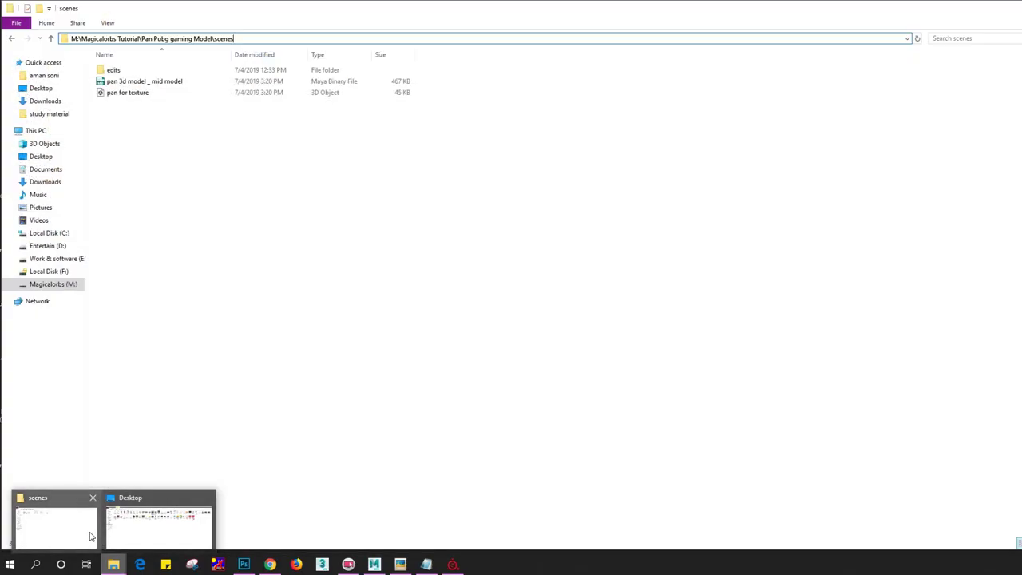
# Open the sourceimages folder inside Pan Pubg gaming Model, then return to Substance Painter
pyautogui.click(84, 531)
pyautogui.hotkey('alt', 'Up')
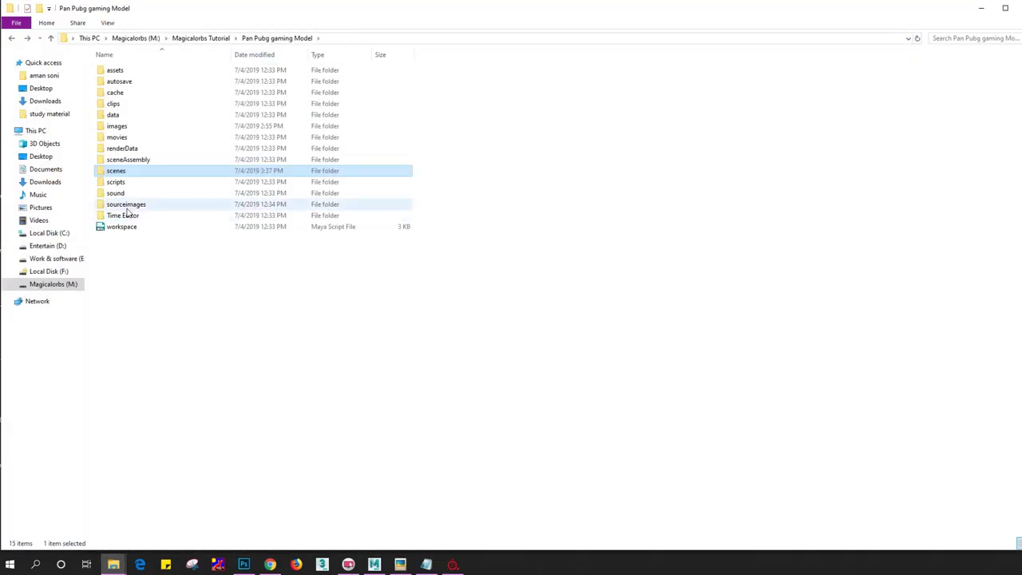
pyautogui.click(126, 205)
pyautogui.doubleClick(148, 207)
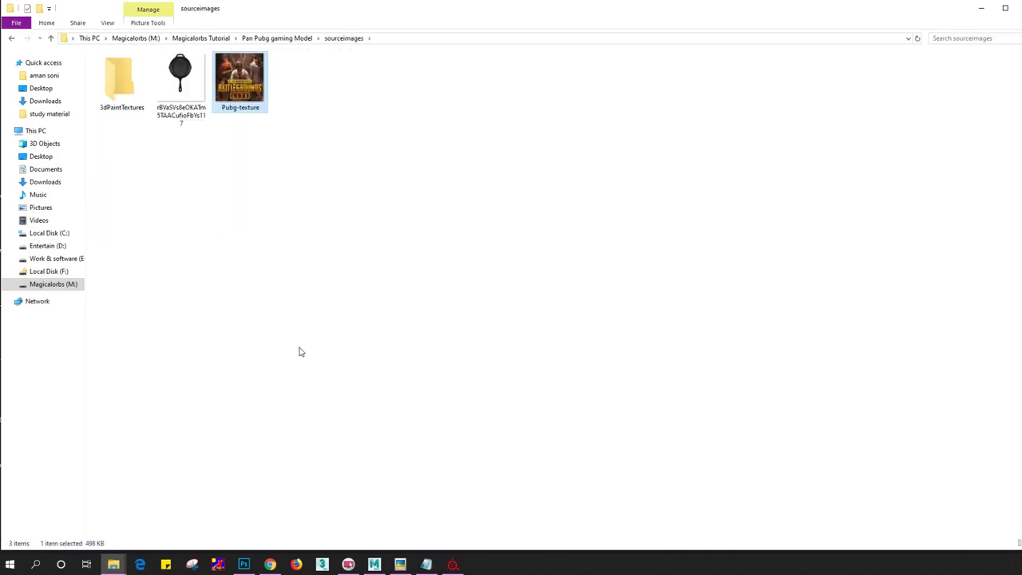
pyautogui.click(454, 565)
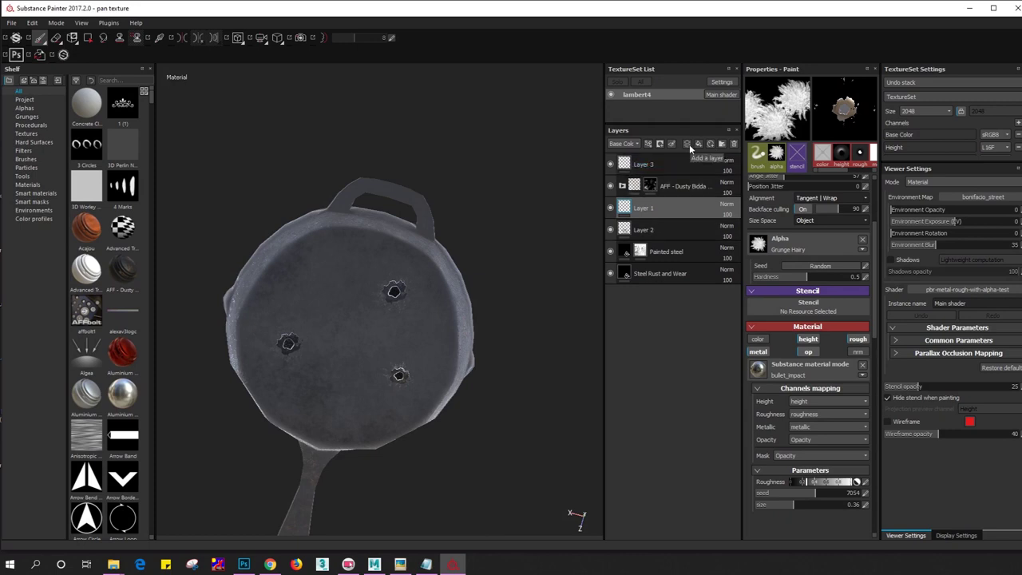
# Add a new empty Layer 4 above Layer 3 in the Layers panel
pyautogui.click(655, 164)
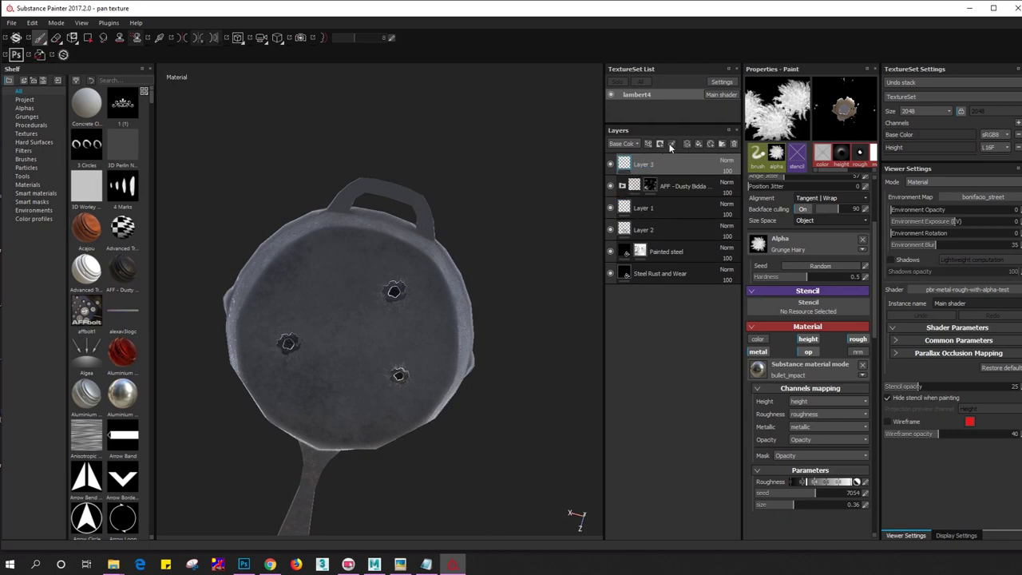
pyautogui.rightClick(669, 150)
pyautogui.click(648, 162)
pyautogui.click(660, 144)
pyautogui.click(660, 144)
pyautogui.click(648, 145)
pyautogui.click(648, 145)
pyautogui.click(685, 145)
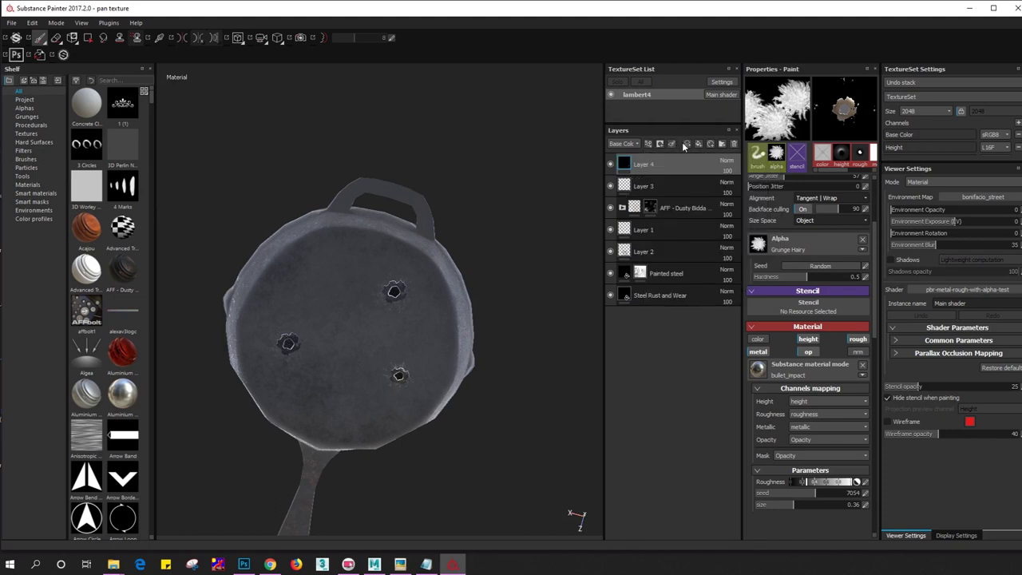
# Use File Explorer's address bar to show the Desktop folder
pyautogui.click(81, 23)
pyautogui.click(80, 23)
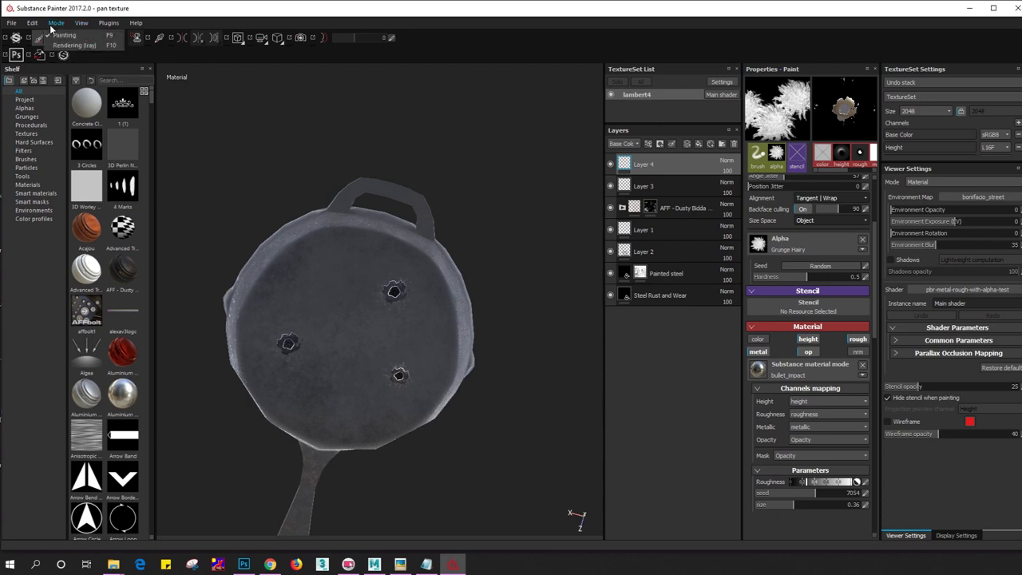
pyautogui.click(56, 22)
pyautogui.click(53, 24)
pyautogui.click(109, 23)
pyautogui.click(110, 23)
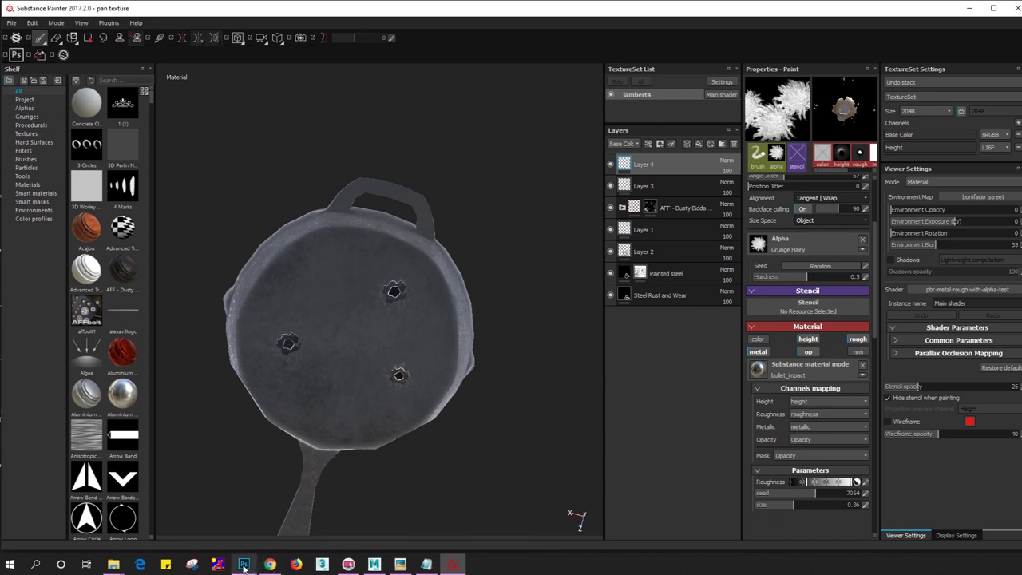
pyautogui.moveTo(113, 564)
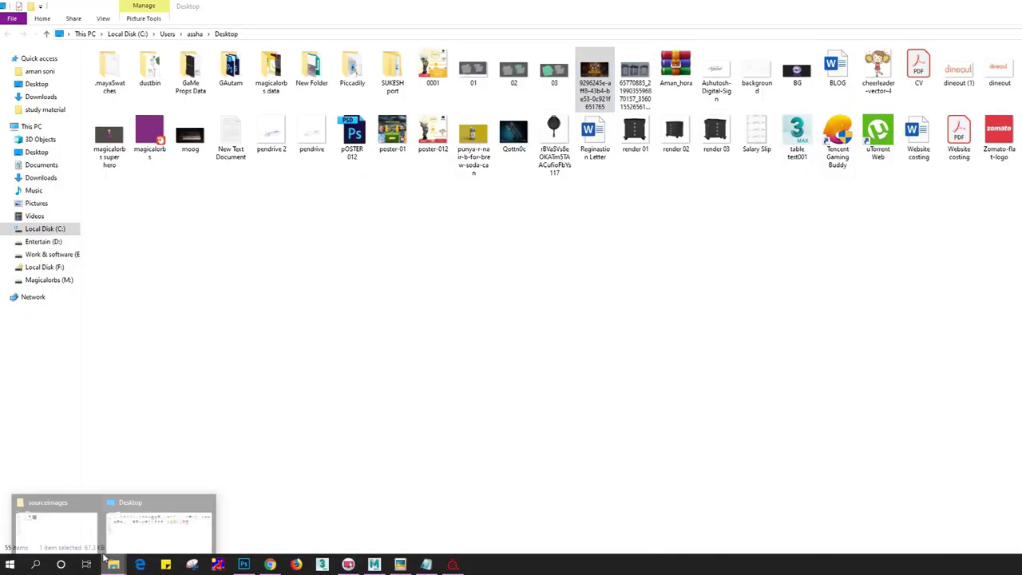
# Drag Pubg-texture.jpg from the sourceimages folder onto Substance Painter's shelf
pyautogui.click(54, 523)
pyautogui.moveTo(240, 84)
pyautogui.mouseDown()
pyautogui.moveTo(459, 568)
pyautogui.moveTo(404, 387)
pyautogui.mouseUp()
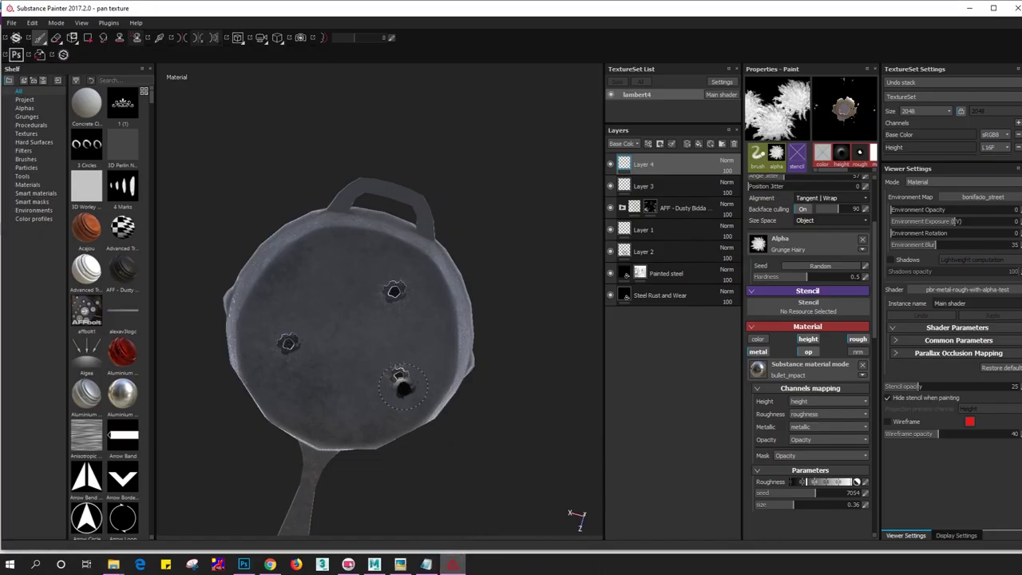
pyautogui.click(453, 565)
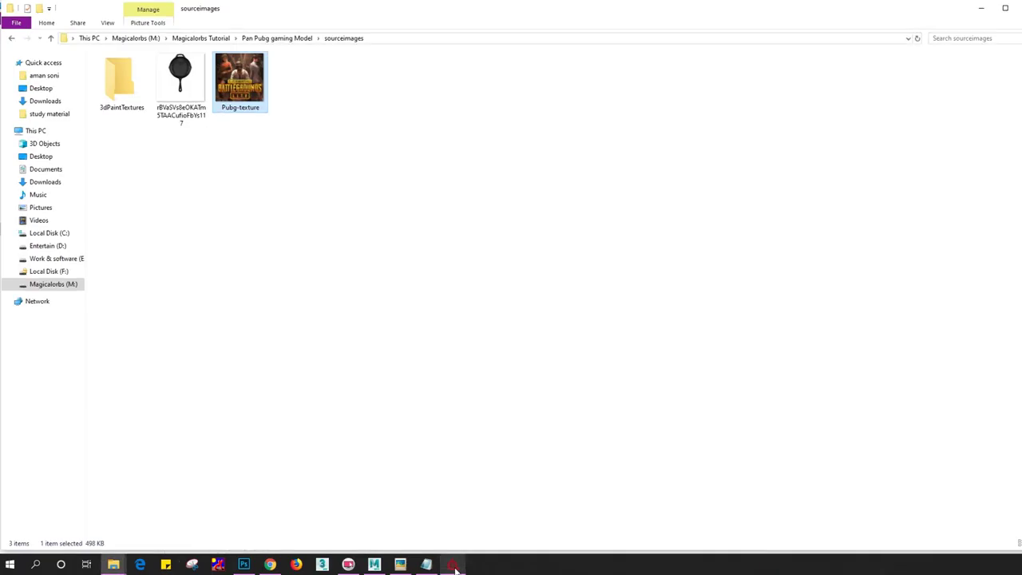
pyautogui.moveTo(229, 90)
pyautogui.mouseDown()
pyautogui.moveTo(36, 209)
pyautogui.moveTo(81, 228)
pyautogui.mouseUp()
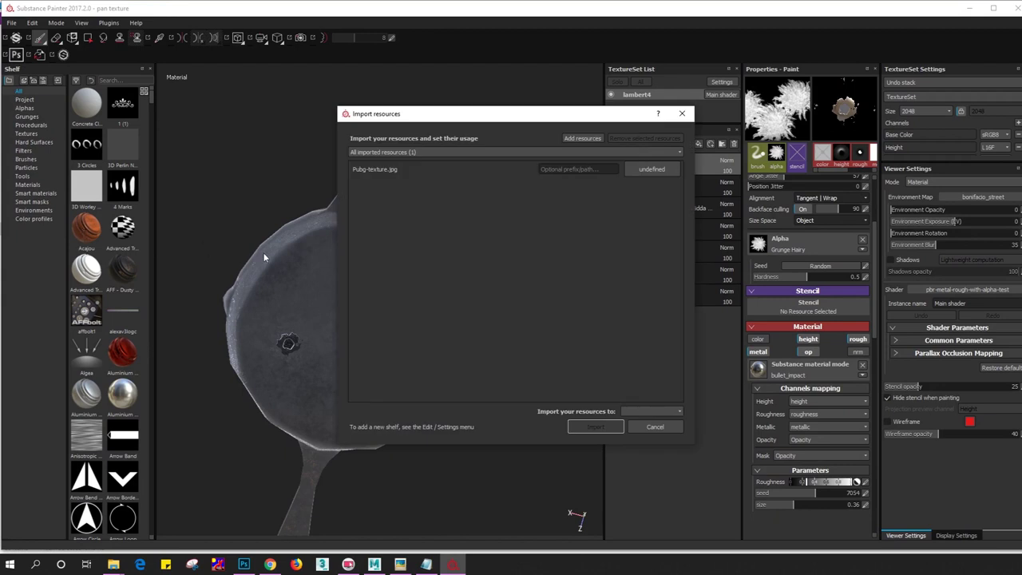
# Import Pubg-texture.jpg into the shelf with its usage set to texture
pyautogui.click(651, 170)
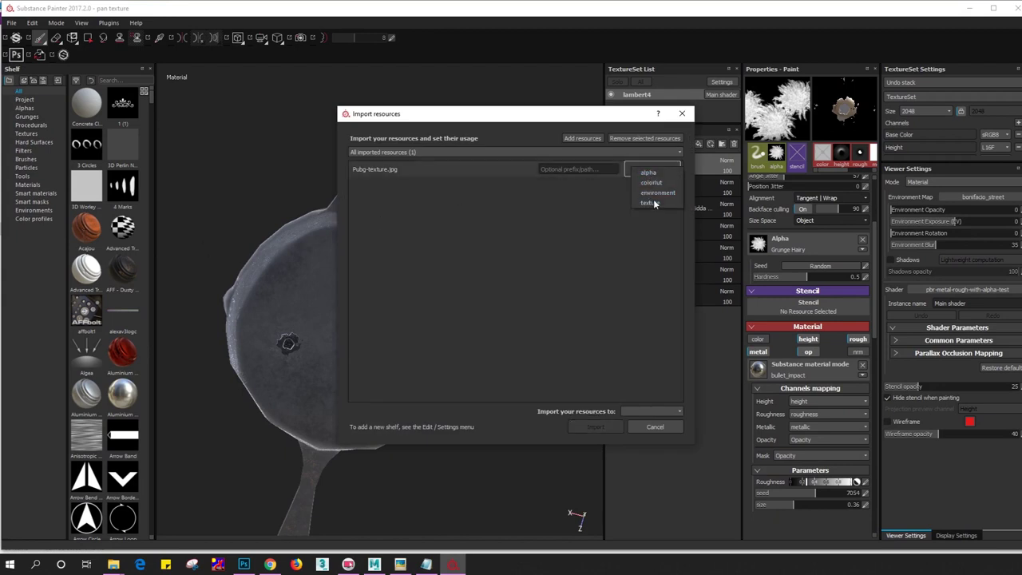
pyautogui.click(648, 203)
pyautogui.click(629, 412)
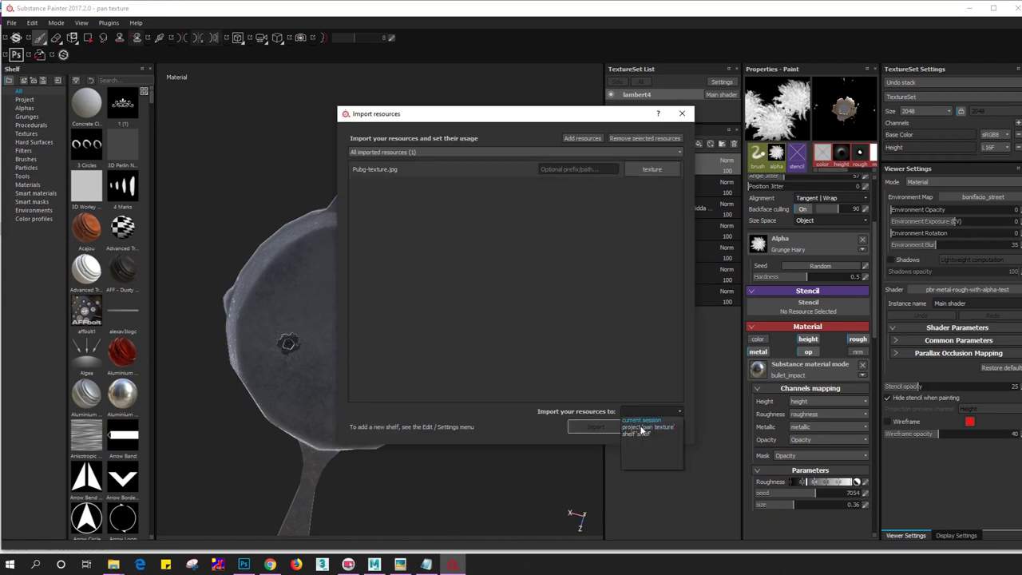
pyautogui.click(637, 429)
pyautogui.click(601, 427)
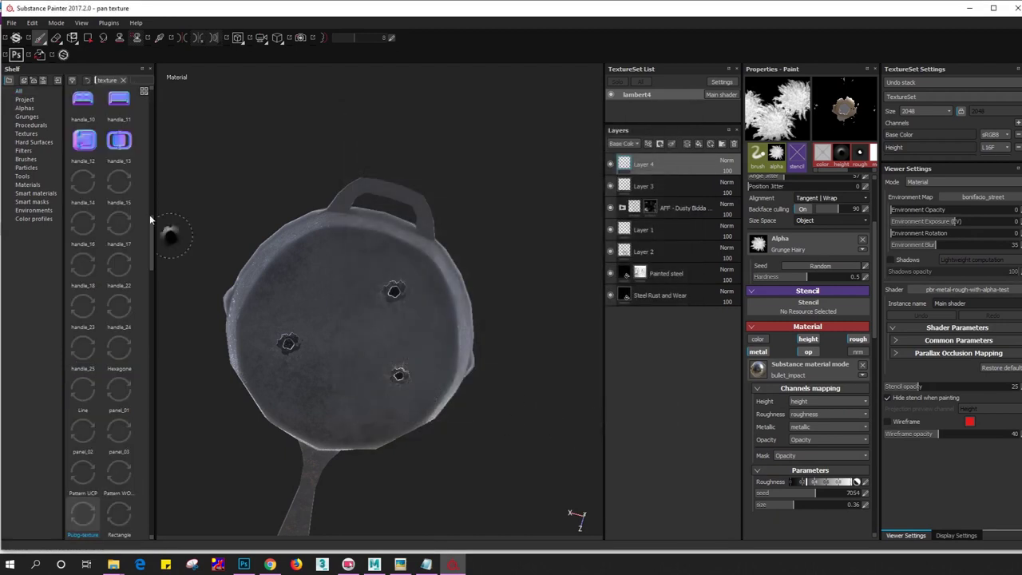
# Switch the shelf to the Brushes category
pyautogui.scroll(-5, 80, 343)
pyautogui.scroll(-5, 79, 345)
pyautogui.scroll(5, 79, 255)
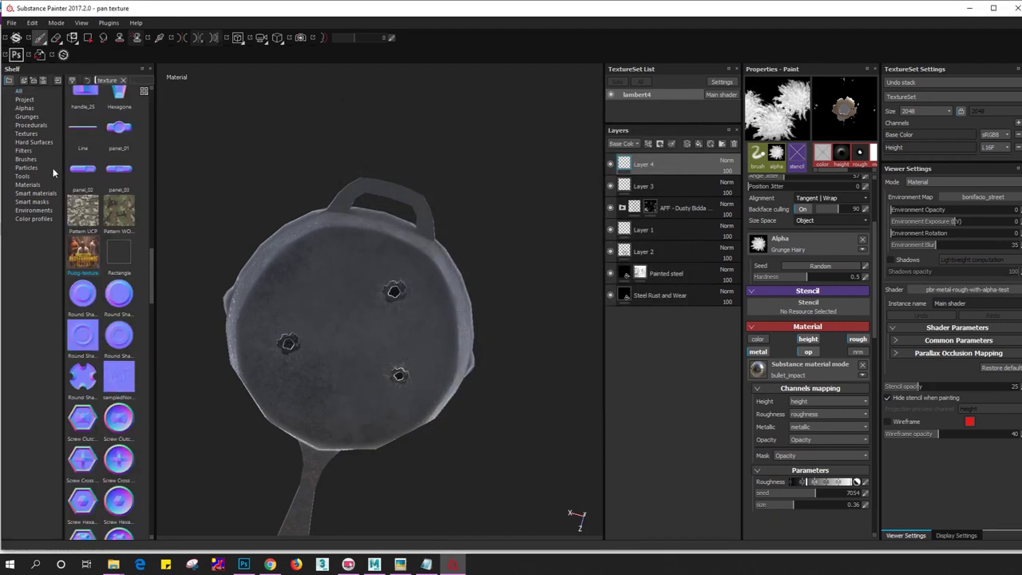
pyautogui.click(30, 159)
pyautogui.scroll(-5, 98, 183)
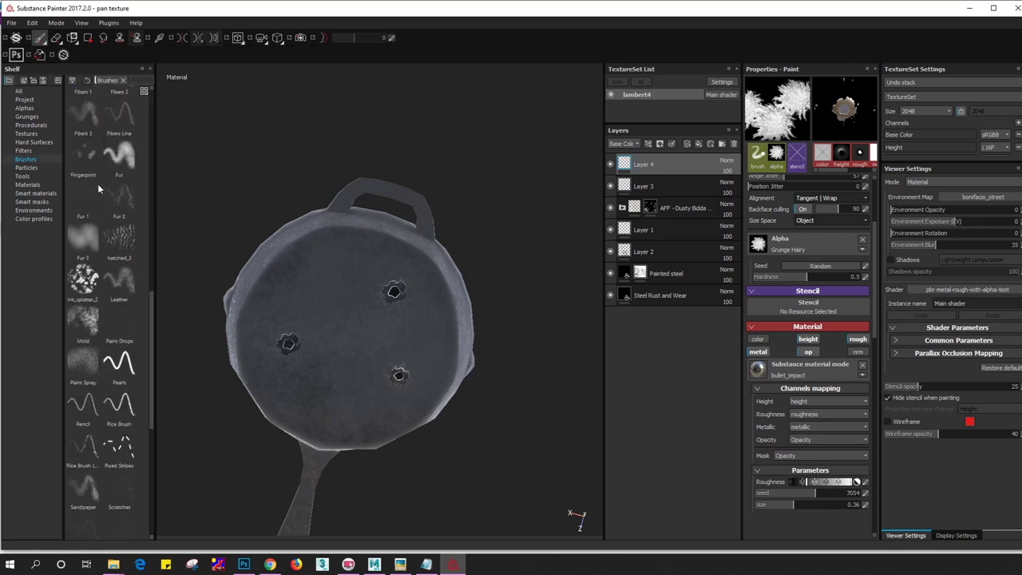
# Pick the Default Hard brush, enlarge it, and remove its bullet_impact material
pyautogui.scroll(5, 85, 259)
pyautogui.click(82, 168)
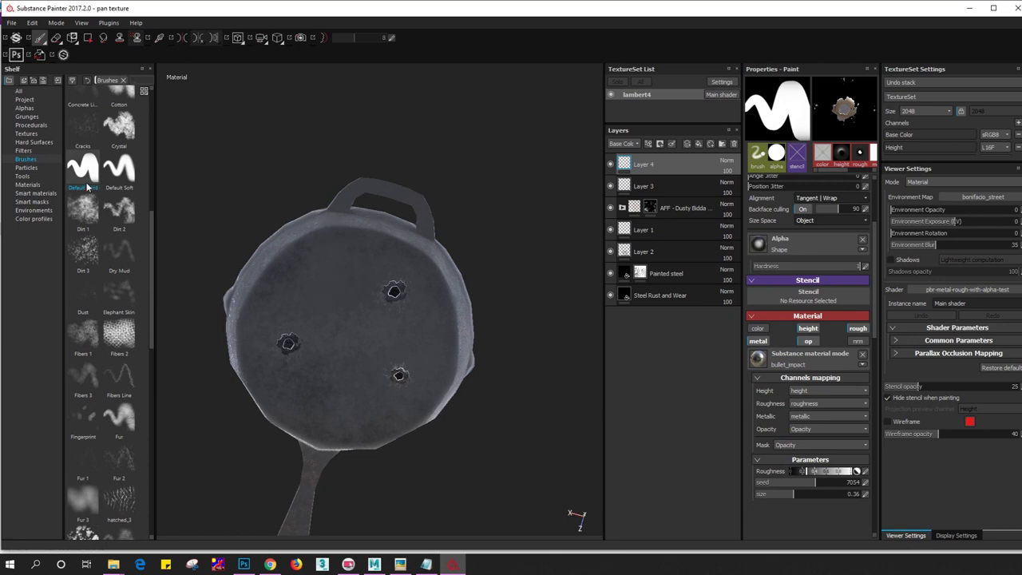
pyautogui.keyDown('ctrl'); pyautogui.moveTo(326, 341); pyautogui.dragTo(638, 353, button='right'); pyautogui.keyUp('ctrl')
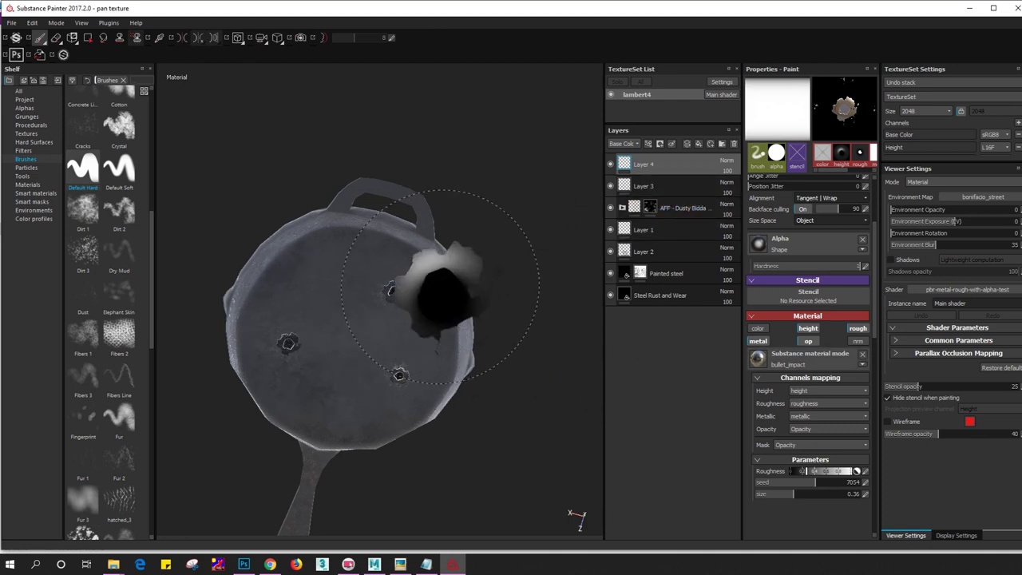
pyautogui.click(98, 174)
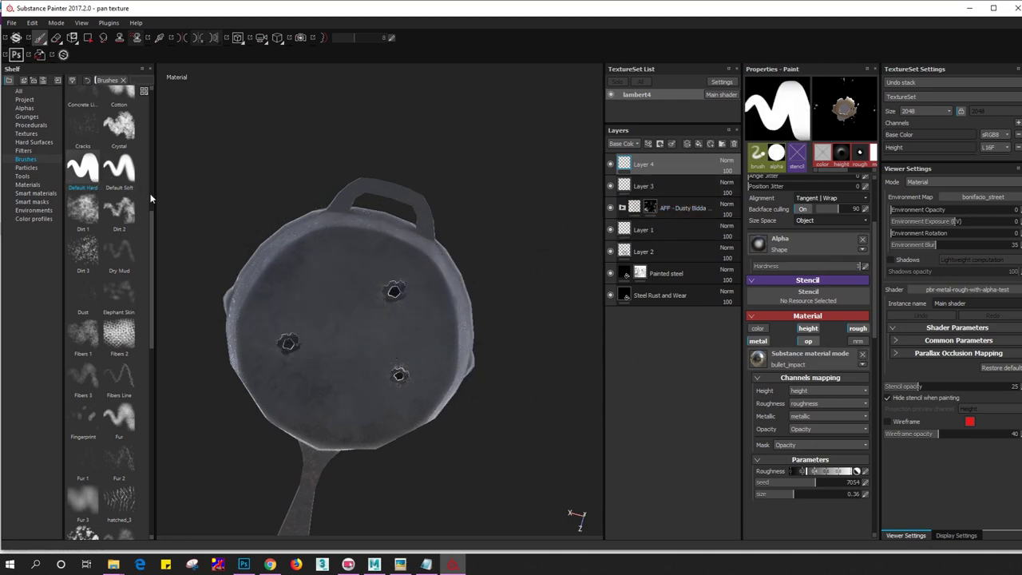
pyautogui.click(863, 353)
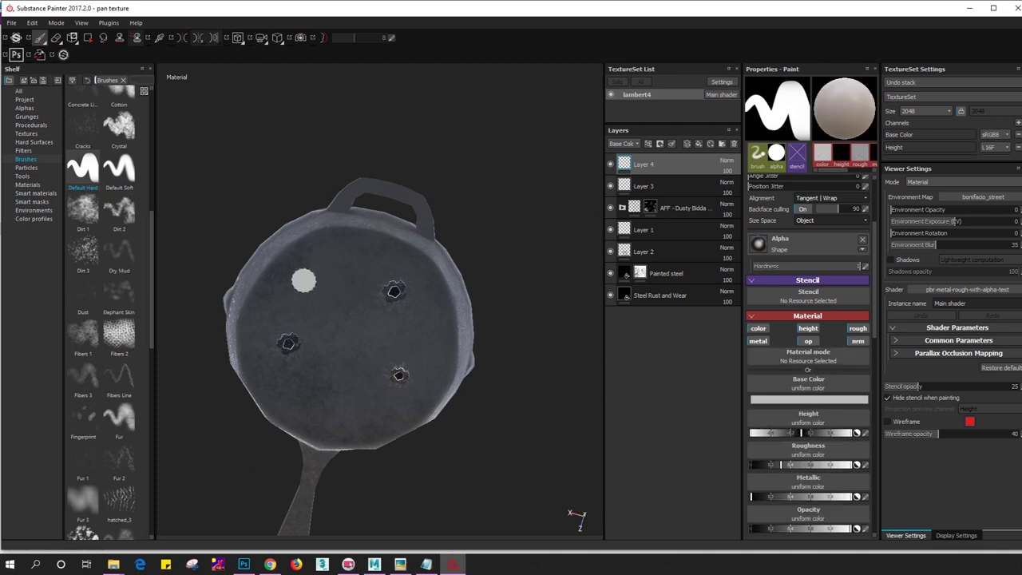
pyautogui.click(21, 185)
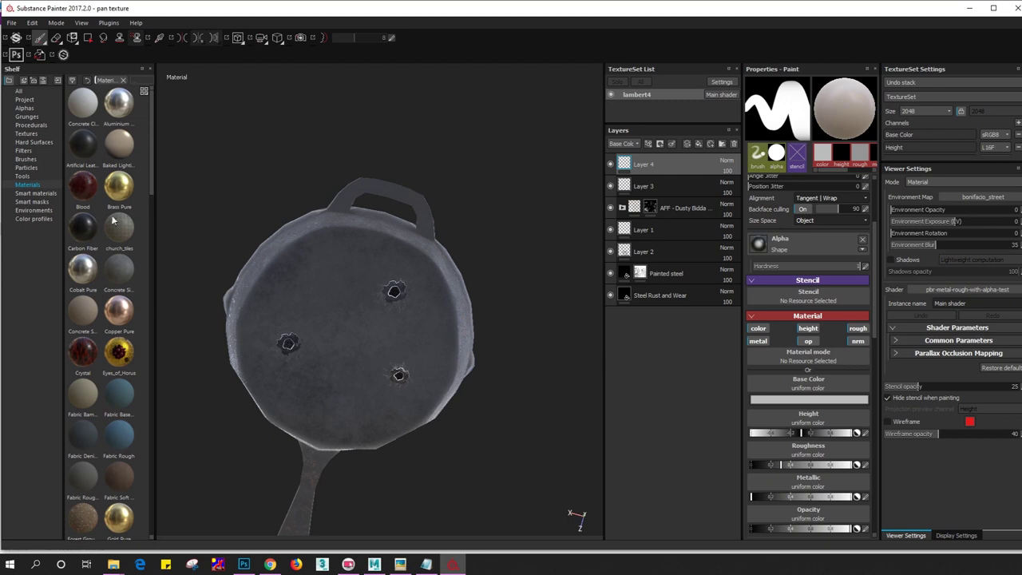
# Load Pubg-texture into the brush's Base Color and enlarge the stencil over the pan
pyautogui.click(32, 134)
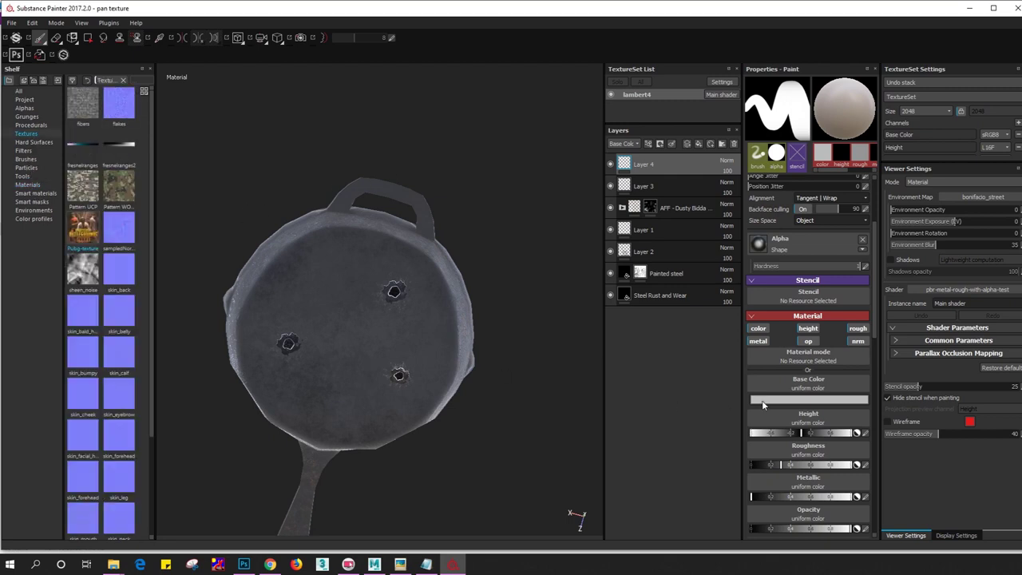
pyautogui.moveTo(83, 228); pyautogui.dragTo(823, 387)
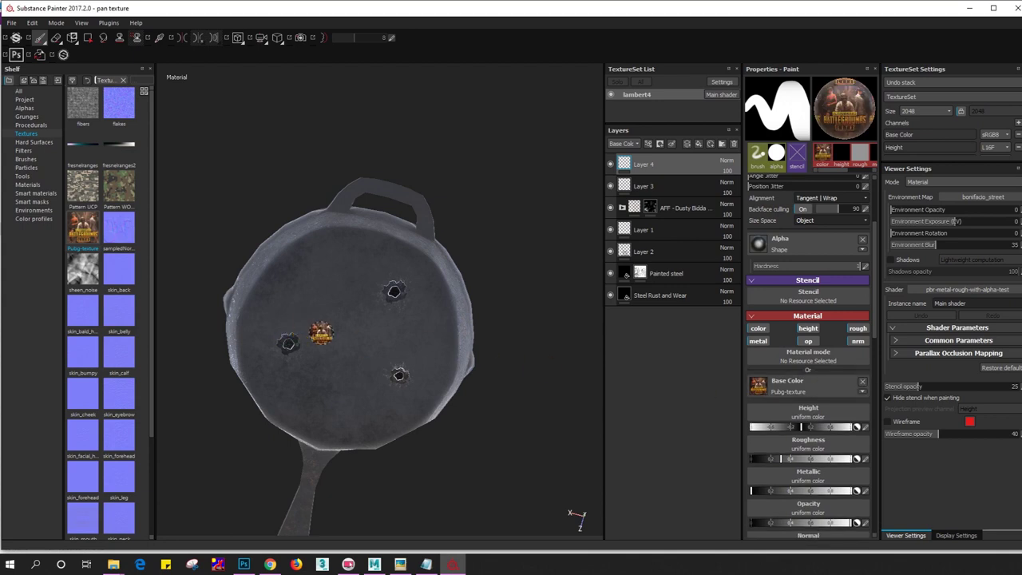
pyautogui.keyDown('ctrl'); pyautogui.moveTo(321, 334); pyautogui.dragTo(340, 338, button='right'); pyautogui.keyUp('ctrl')
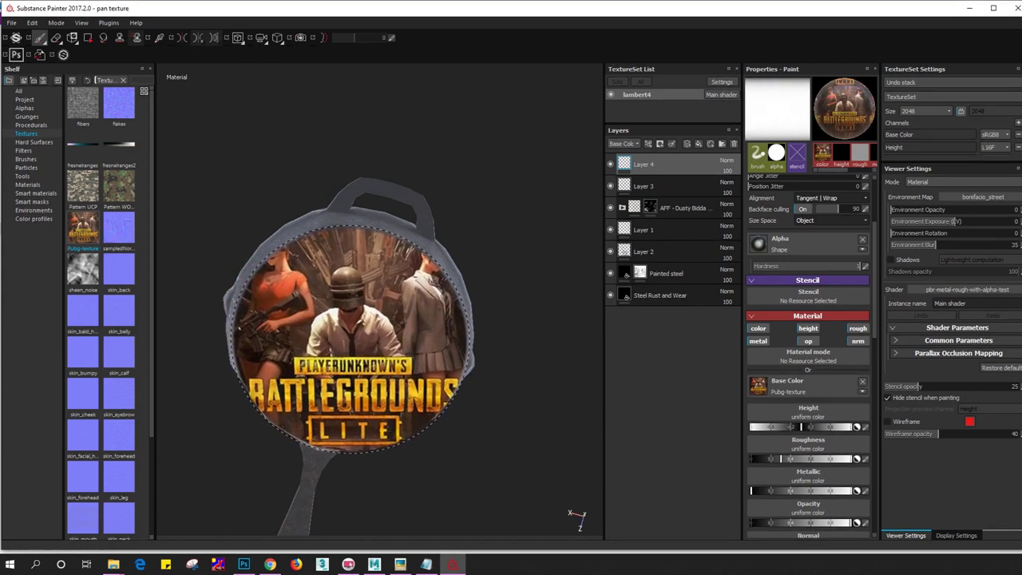
# Paint the PUBG image across the pan's round face, nudging it slightly lower
pyautogui.keyDown('alt'); pyautogui.moveTo(351, 335); pyautogui.dragTo(382, 314); pyautogui.keyUp('alt')
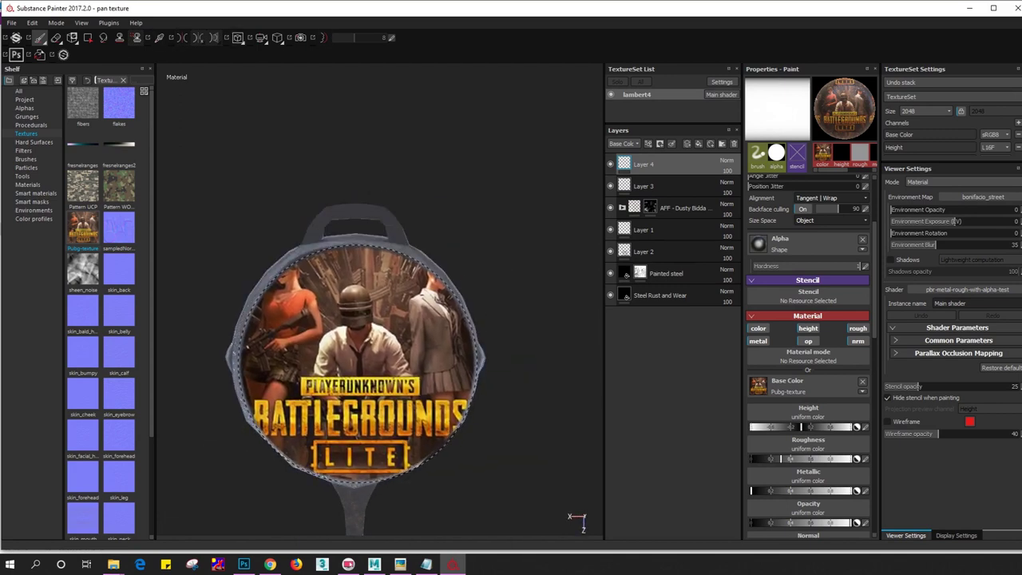
pyautogui.click(357, 361)
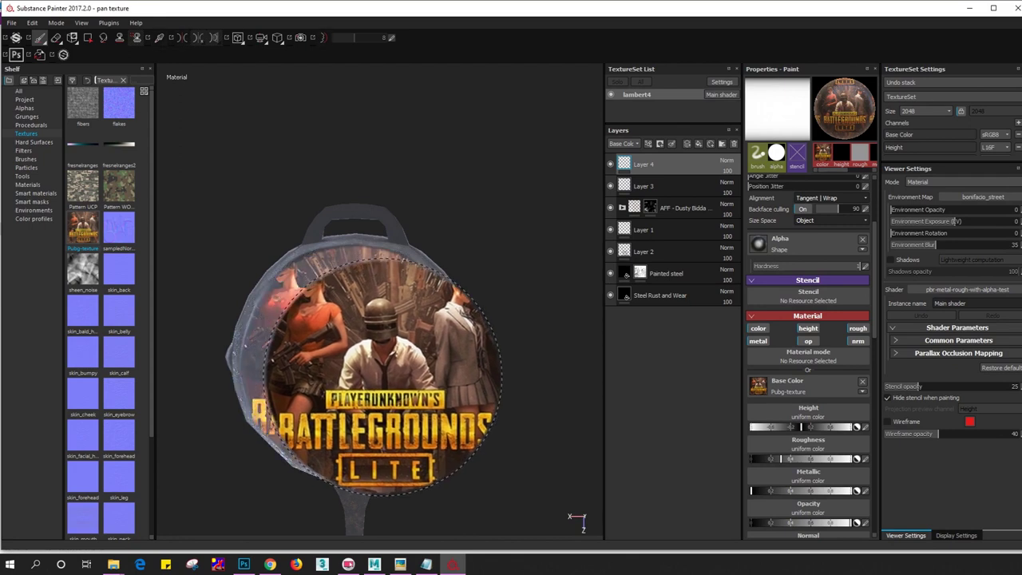
pyautogui.click(465, 296)
pyautogui.moveTo(465, 296)
pyautogui.keyDown('alt'); pyautogui.mouseDown()
pyautogui.moveTo(475, 197)
pyautogui.moveTo(529, 229)
pyautogui.moveTo(549, 346)
pyautogui.moveTo(432, 352)
pyautogui.mouseUp(); pyautogui.keyUp('alt')
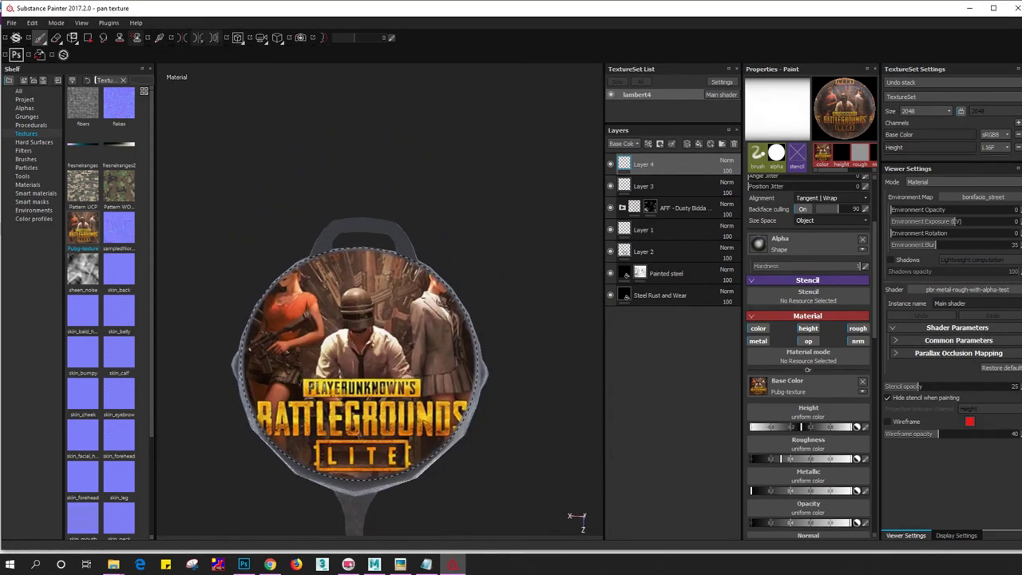
pyautogui.moveTo(358, 351); pyautogui.dragTo(358, 365, button='middle')
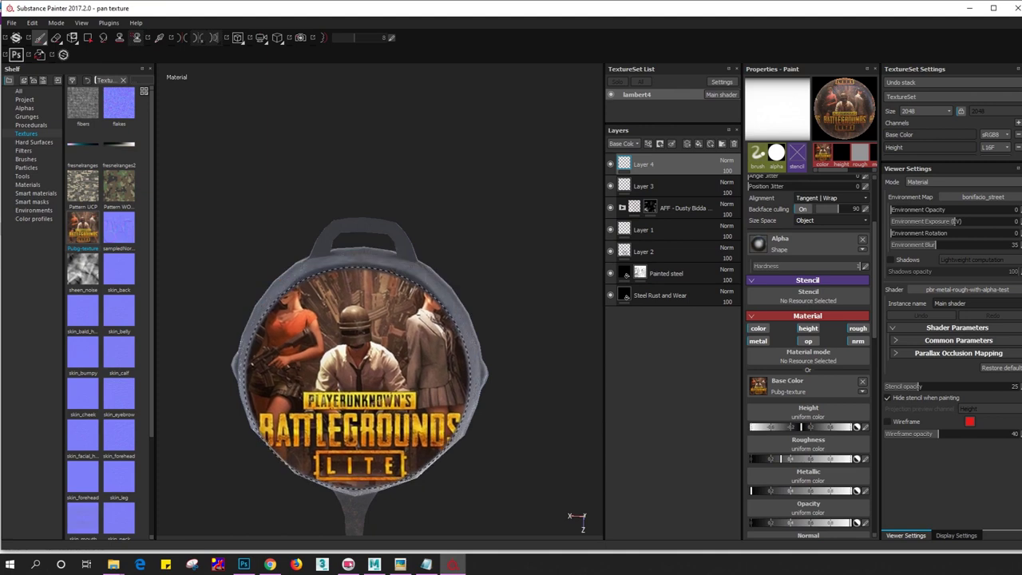
pyautogui.moveTo(358, 365)
pyautogui.keyDown('alt'); pyautogui.mouseDown()
pyautogui.moveTo(541, 223)
pyautogui.moveTo(408, 187)
pyautogui.mouseUp(); pyautogui.keyUp('alt')
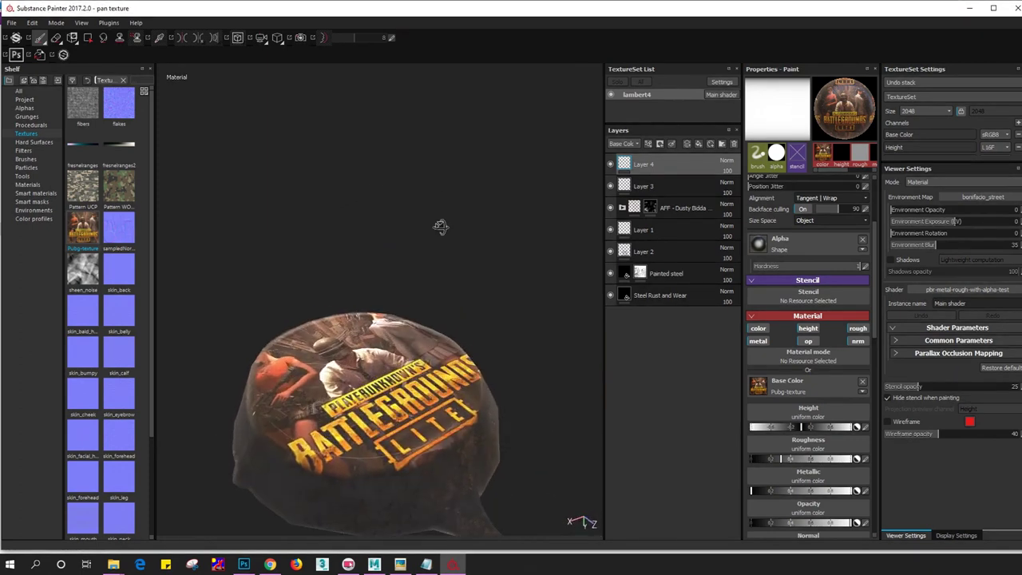
# Undo the PUBG stroke, nudge the stencil into alignment, and repaint it onto the pan face
pyautogui.keyDown('alt'); pyautogui.moveTo(409, 187); pyautogui.dragTo(373, 430); pyautogui.keyUp('alt')
pyautogui.press('s')
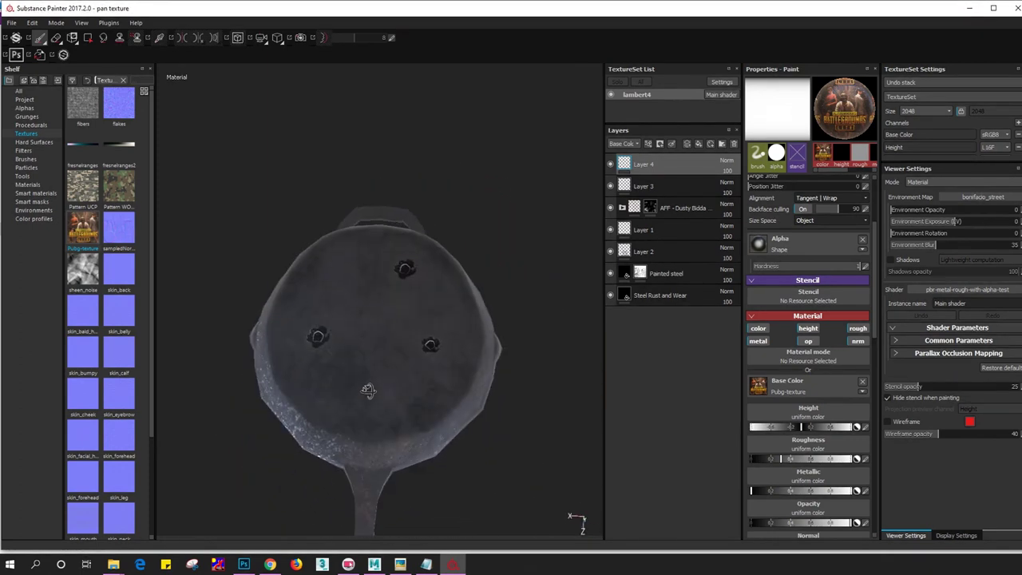
pyautogui.press('s')
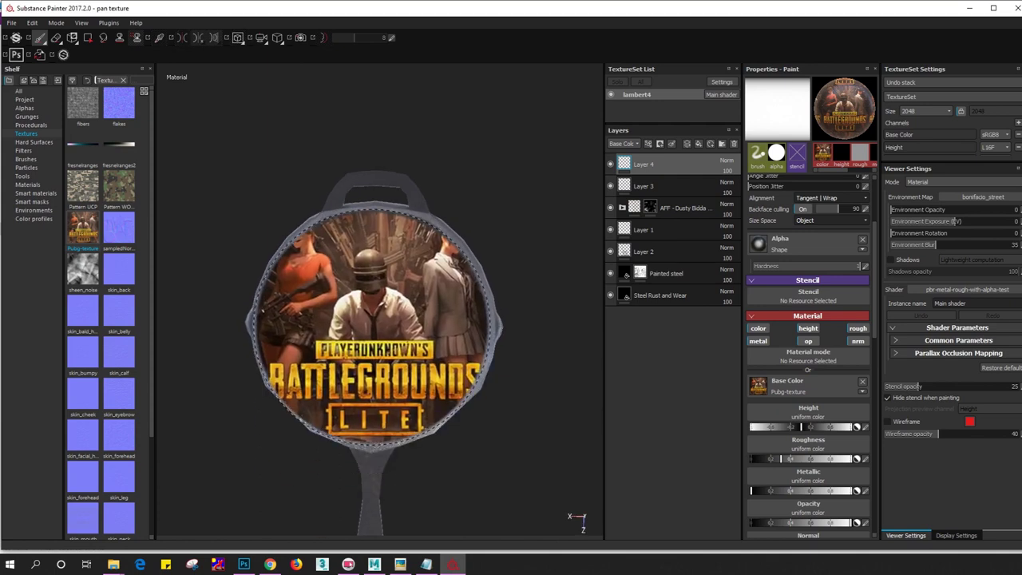
pyautogui.moveTo(373, 319); pyautogui.dragTo(376, 314, button='middle')
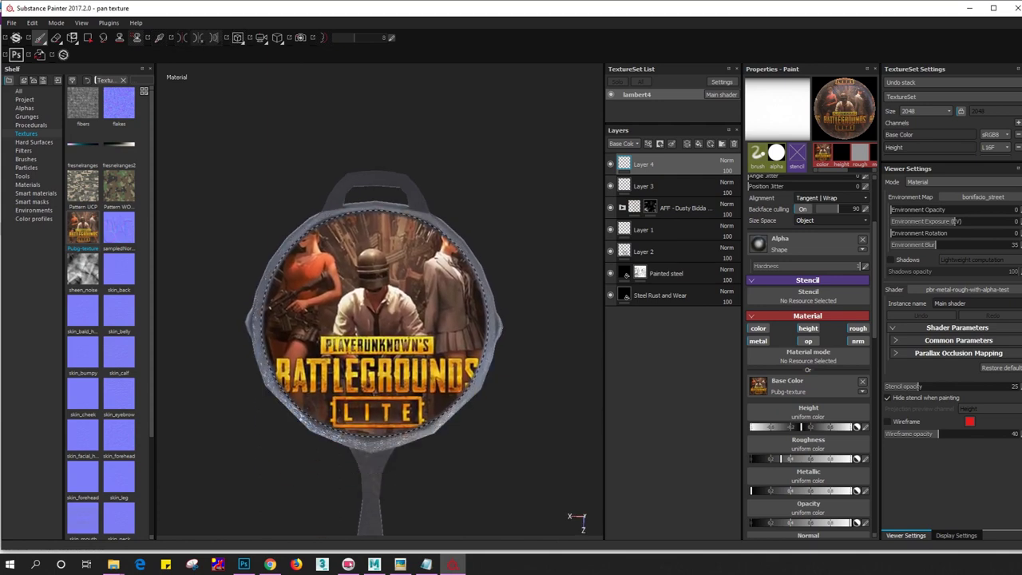
pyautogui.moveTo(351, 319); pyautogui.dragTo(399, 336)
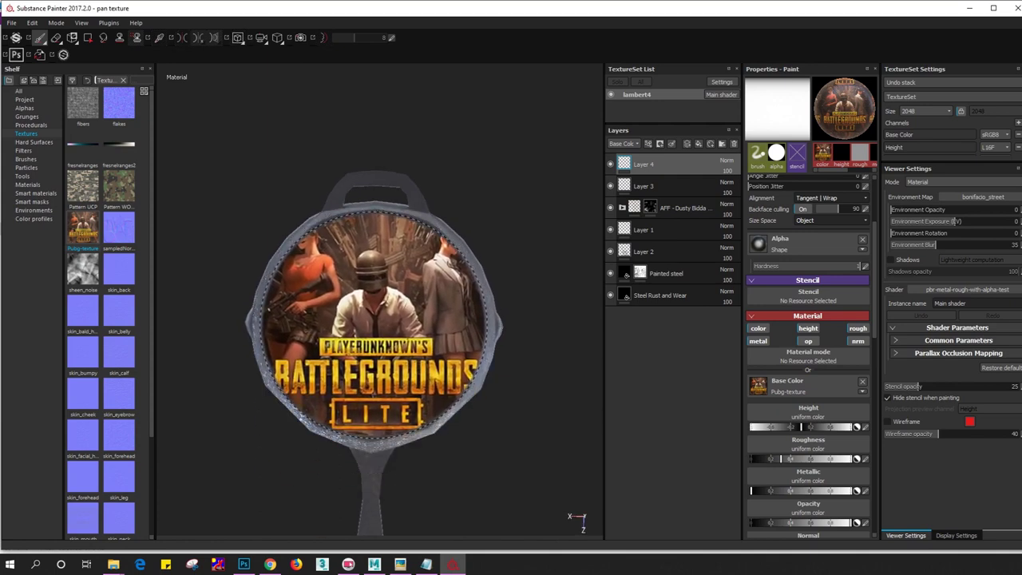
pyautogui.moveTo(360, 288); pyautogui.dragTo(519, 333, button='middle')
# Inspect the pan's rim and underside, then show the UV layout beside the 3D view with F1
pyautogui.moveTo(519, 332)
pyautogui.keyDown('alt'); pyautogui.mouseDown()
pyautogui.moveTo(552, 267)
pyautogui.moveTo(456, 224)
pyautogui.moveTo(440, 203)
pyautogui.moveTo(503, 189)
pyautogui.moveTo(388, 199)
pyautogui.moveTo(202, 359)
pyautogui.moveTo(339, 416)
pyautogui.moveTo(352, 207)
pyautogui.moveTo(356, 449)
pyautogui.moveTo(356, 264)
pyautogui.moveTo(407, 236)
pyautogui.mouseUp(); pyautogui.keyUp('alt')
pyautogui.keyDown('alt'); pyautogui.moveTo(579, 507); pyautogui.dragTo(577, 521); pyautogui.keyUp('alt')
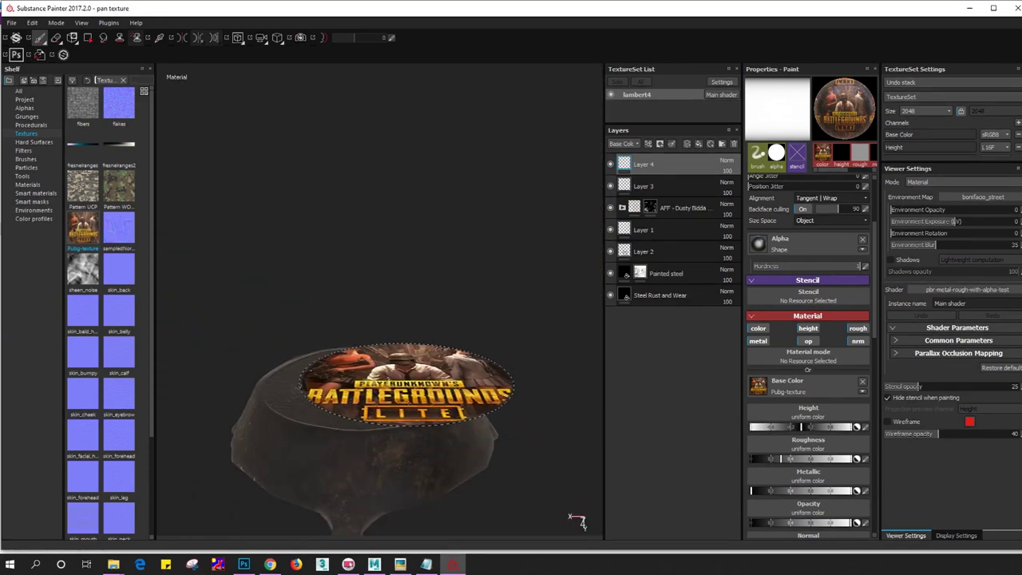
pyautogui.press('F1')
# Paint the PUBG image on the pan face and refit the UV and 3D views
pyautogui.keyDown('alt'); pyautogui.moveTo(357, 523); pyautogui.dragTo(357, 511); pyautogui.keyUp('alt')
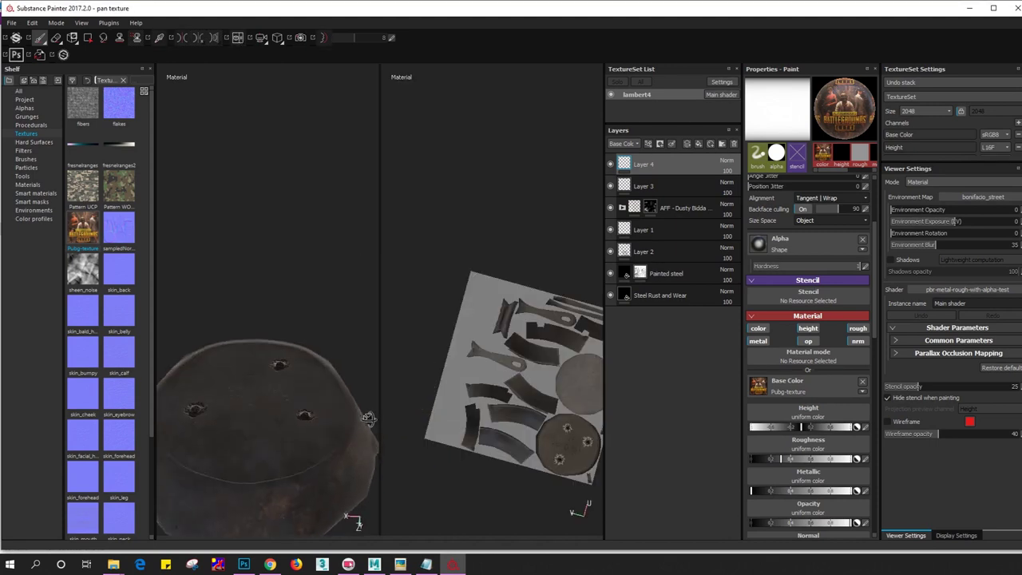
pyautogui.click(357, 523)
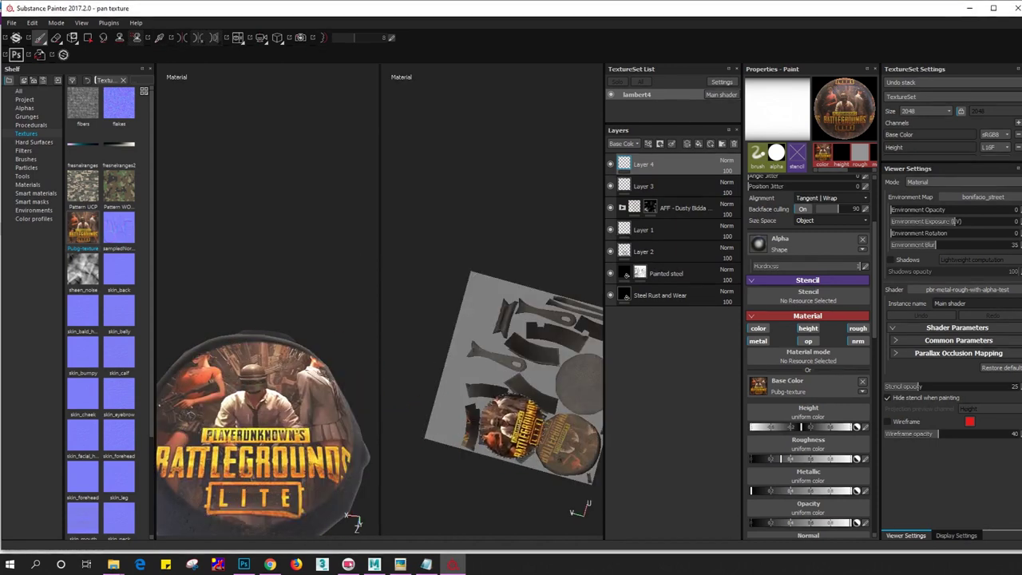
pyautogui.keyDown('alt'); pyautogui.moveTo(511, 375); pyautogui.dragTo(416, 338); pyautogui.keyUp('alt')
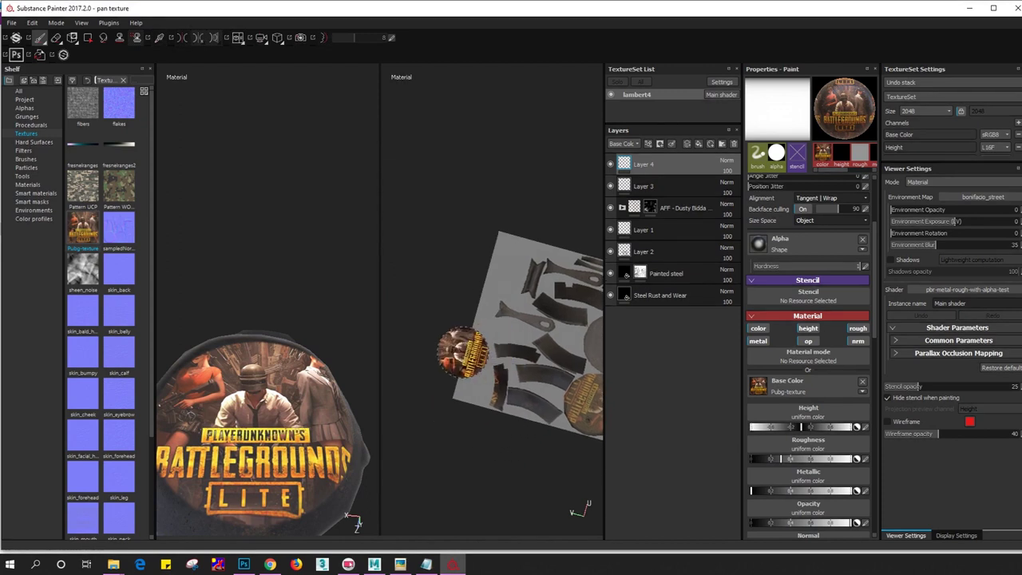
pyautogui.keyDown('alt'); pyautogui.moveTo(577, 518); pyautogui.dragTo(579, 524); pyautogui.keyUp('alt')
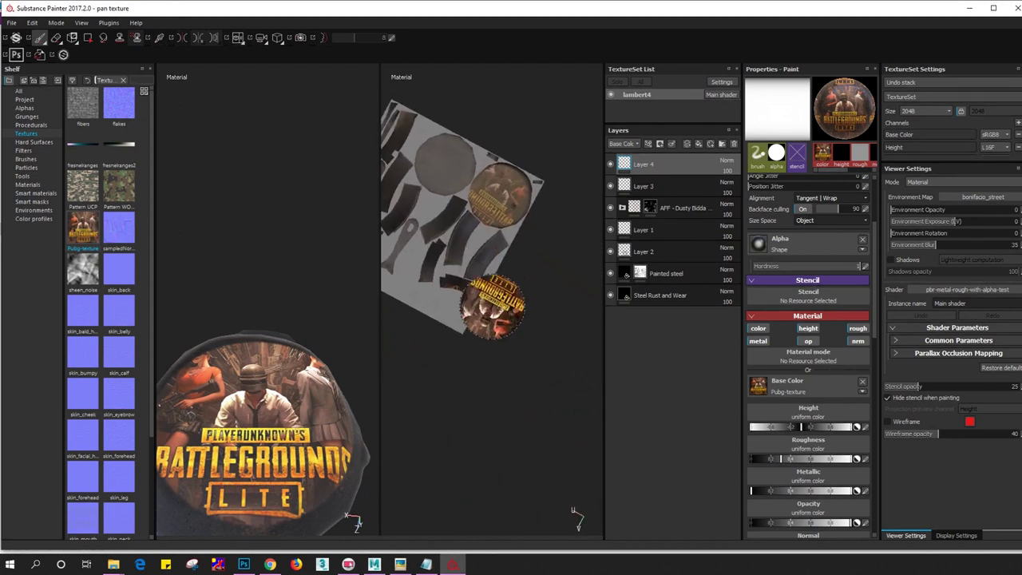
pyautogui.press('f')
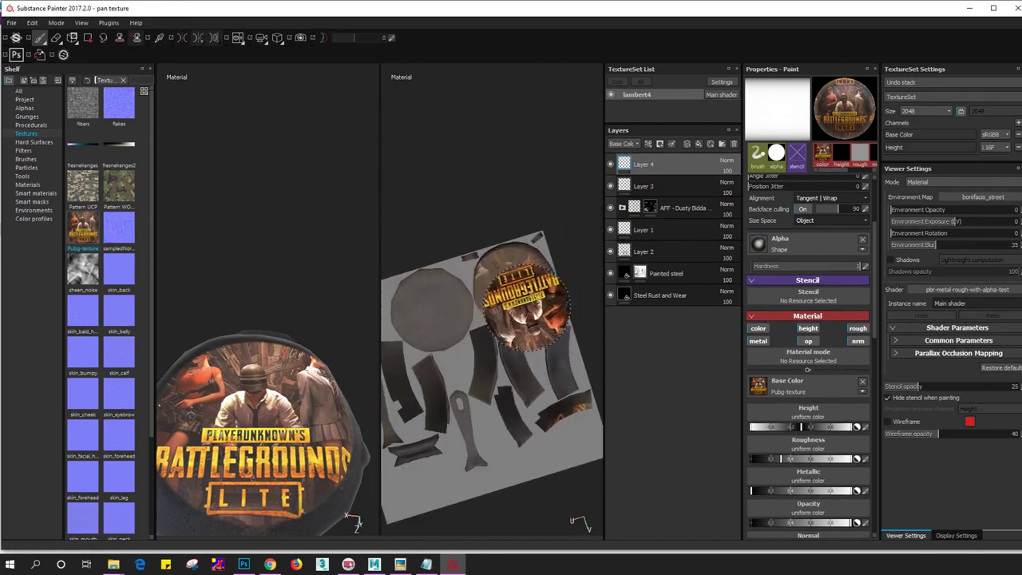
pyautogui.press('f')
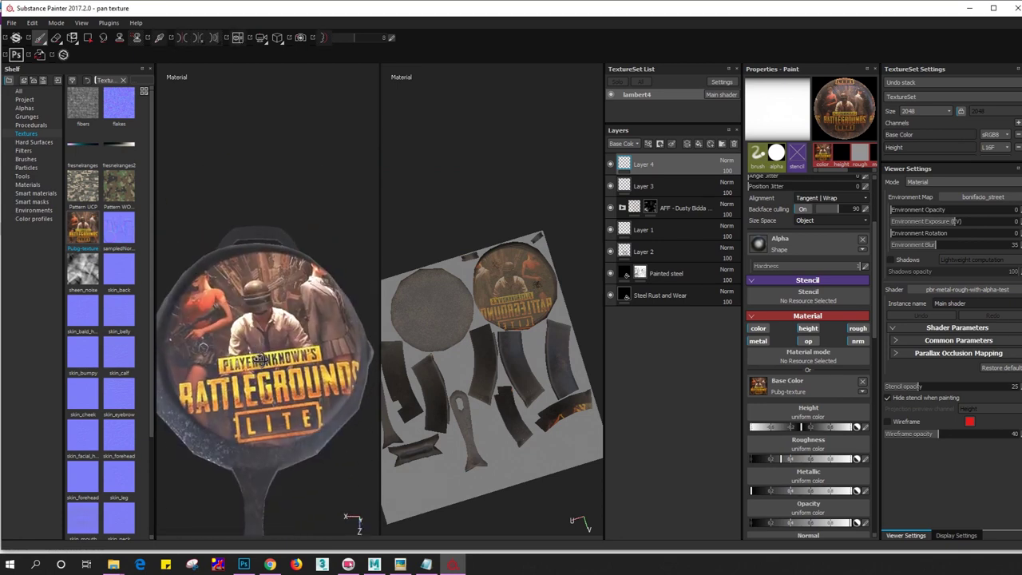
pyautogui.keyDown('alt'); pyautogui.moveTo(264, 376); pyautogui.dragTo(209, 355); pyautogui.keyUp('alt')
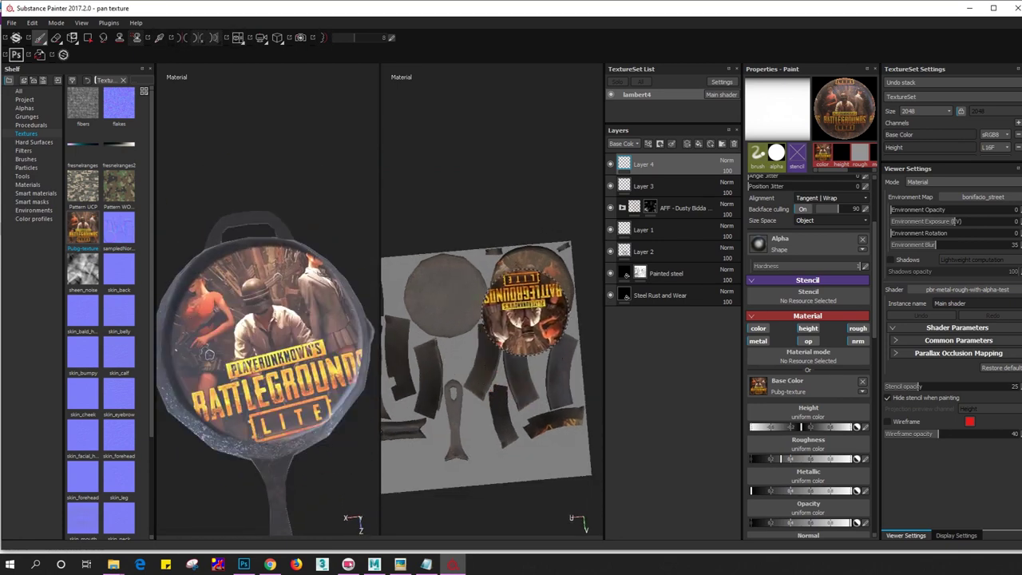
pyautogui.scroll(2, 515, 369)
pyautogui.scroll(3, 515, 369)
# Slide the stencil over the disc, paint it, undo the stroke, and return to 3D-only view
pyautogui.moveTo(511, 328); pyautogui.dragTo(519, 321, button='middle')
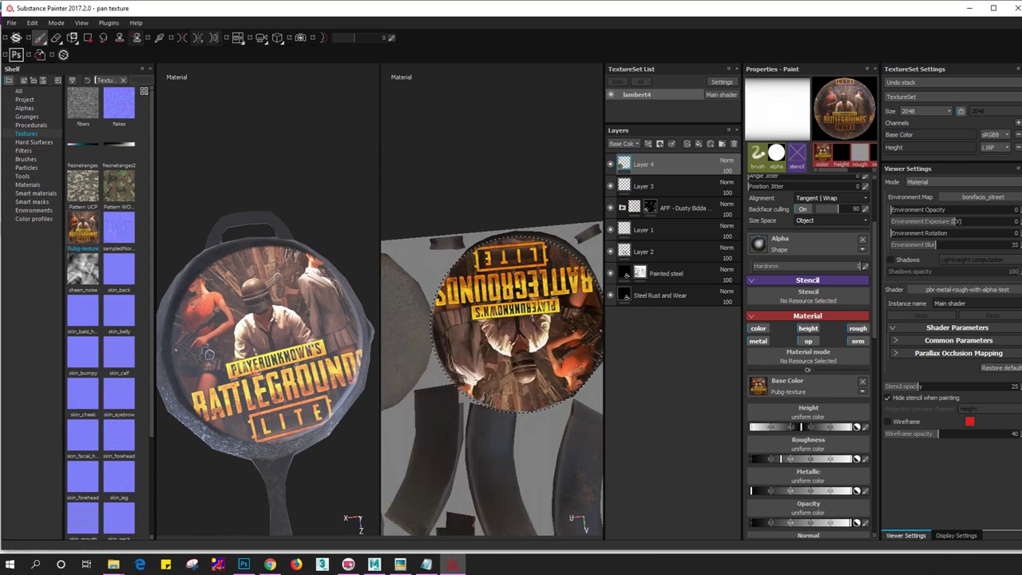
pyautogui.moveTo(208, 354)
pyautogui.mouseDown(button='middle')
pyautogui.moveTo(312, 366)
pyautogui.moveTo(279, 393)
pyautogui.moveTo(312, 363)
pyautogui.mouseUp(button='middle')
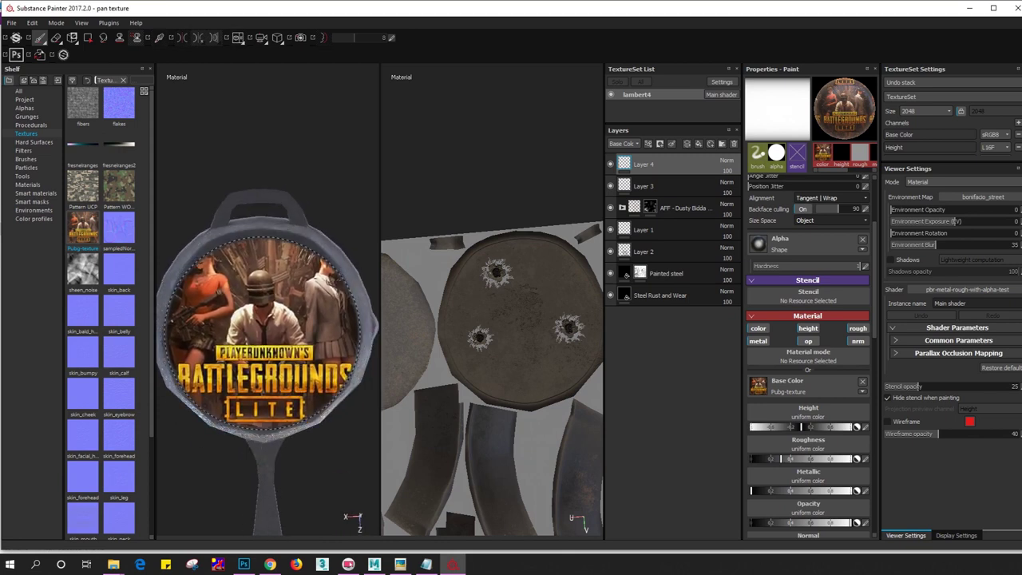
pyautogui.click(311, 363)
pyautogui.moveTo(311, 364); pyautogui.dragTo(363, 436, button='middle')
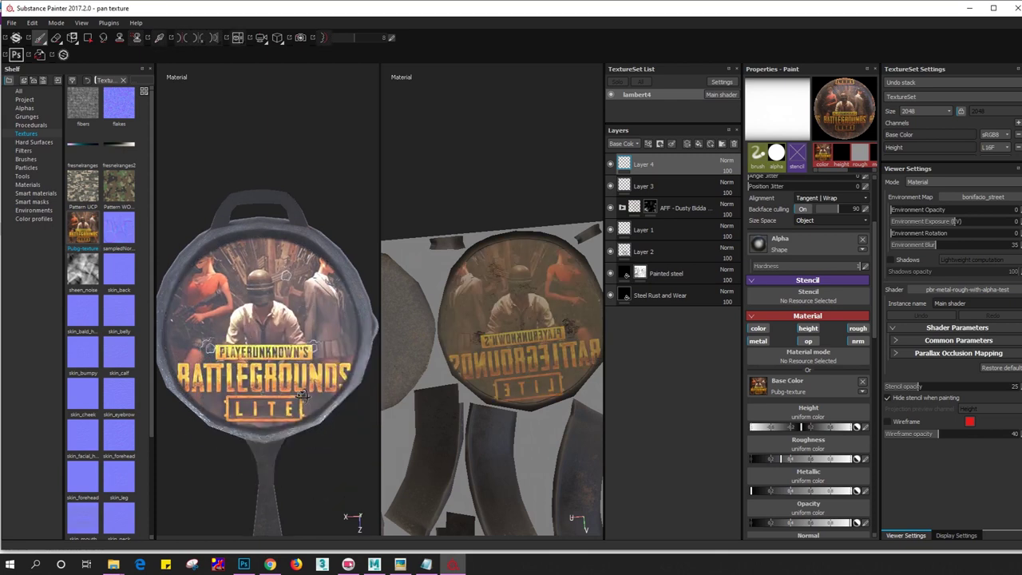
pyautogui.moveTo(287, 275)
pyautogui.keyDown('alt'); pyautogui.mouseDown()
pyautogui.moveTo(300, 323)
pyautogui.moveTo(308, 326)
pyautogui.moveTo(293, 283)
pyautogui.moveTo(377, 397)
pyautogui.moveTo(381, 263)
pyautogui.mouseUp(); pyautogui.keyUp('alt')
pyautogui.hotkey('ctrl', 'z')
pyautogui.press('F2')
# Reposition and resize the PUBG stencil over the pan, then zoom out to the whole pan
pyautogui.scroll(2, 382, 335)
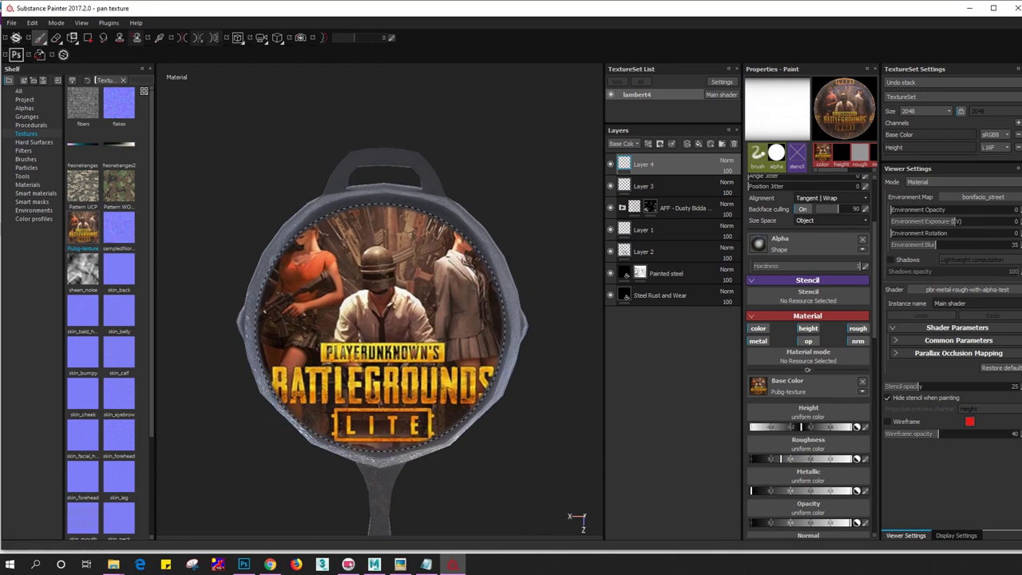
pyautogui.moveTo(382, 336)
pyautogui.mouseDown(button='middle')
pyautogui.moveTo(369, 356)
pyautogui.moveTo(380, 321)
pyautogui.mouseUp(button='middle')
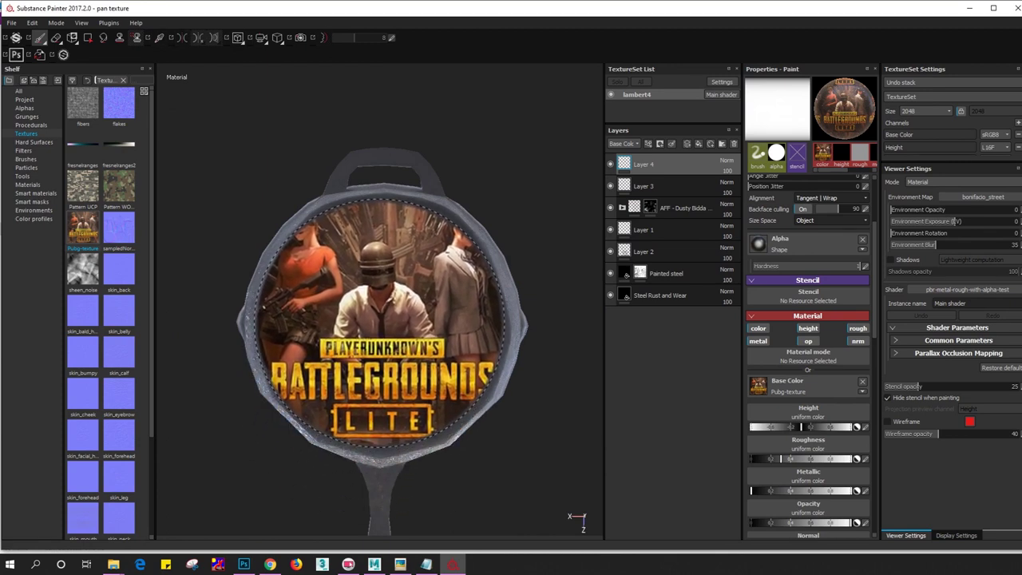
pyautogui.moveTo(380, 321); pyautogui.dragTo(380, 318, button='middle')
pyautogui.moveTo(380, 318); pyautogui.dragTo(384, 304, button='right')
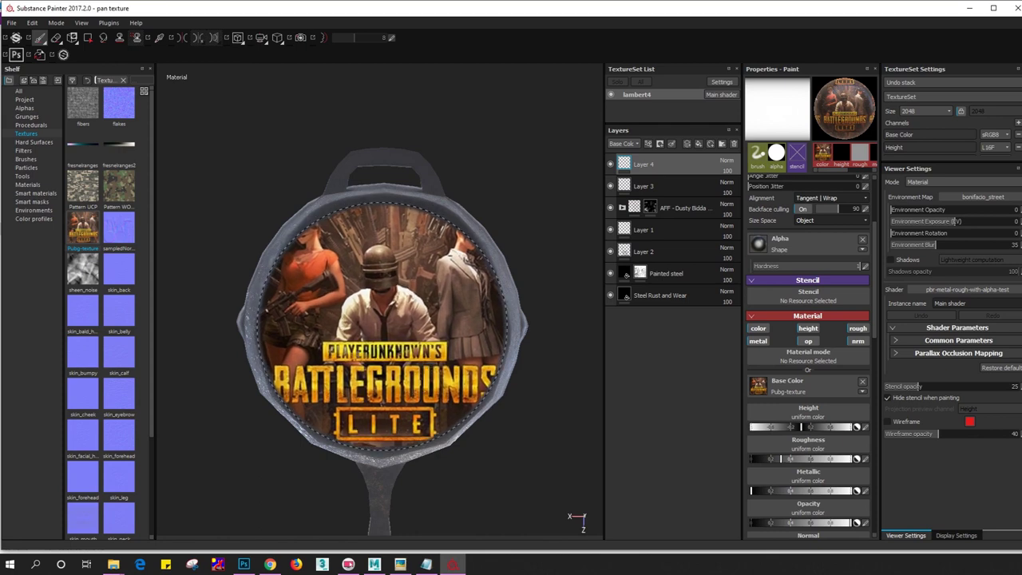
pyautogui.moveTo(383, 303); pyautogui.dragTo(383, 300, button='middle')
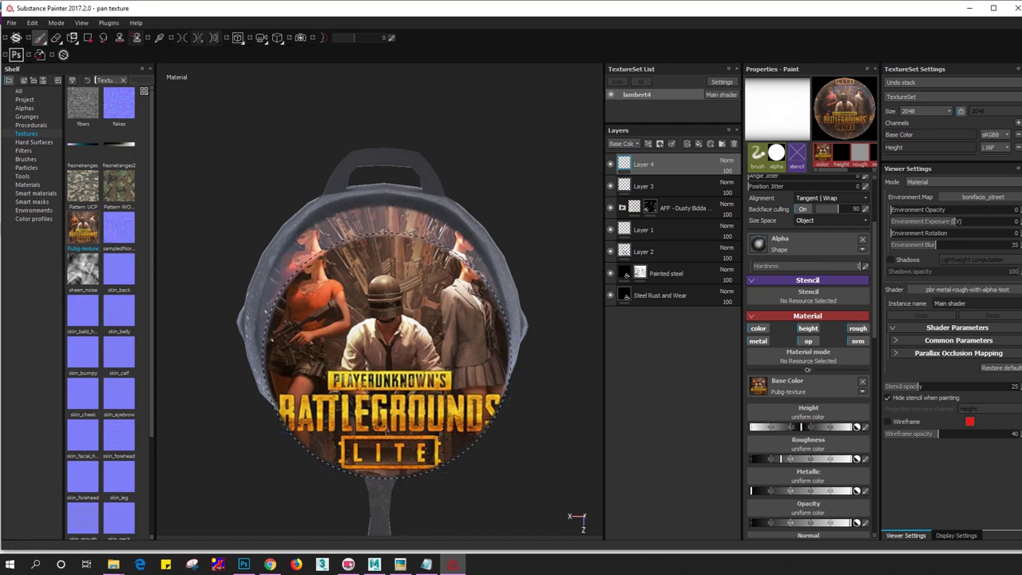
pyautogui.moveTo(383, 301); pyautogui.dragTo(426, 333, button='middle')
pyautogui.moveTo(426, 333)
pyautogui.keyDown('alt'); pyautogui.mouseDown()
pyautogui.moveTo(522, 256)
pyautogui.moveTo(599, 263)
pyautogui.moveTo(496, 385)
pyautogui.moveTo(559, 375)
pyautogui.mouseUp(); pyautogui.keyUp('alt')
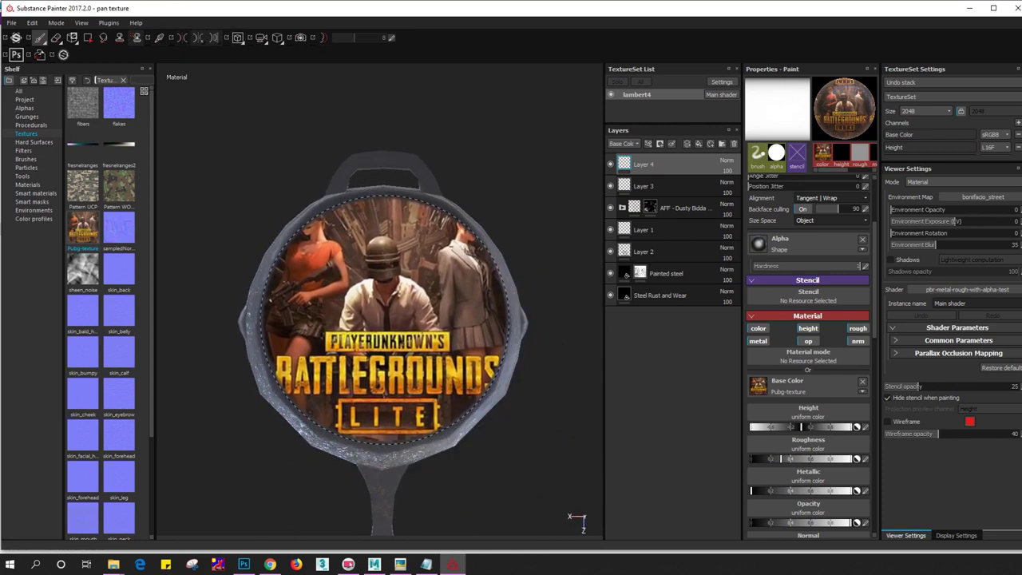
pyautogui.moveTo(384, 320)
pyautogui.mouseDown()
pyautogui.moveTo(479, 289)
pyautogui.moveTo(482, 386)
pyautogui.moveTo(525, 457)
pyautogui.moveTo(298, 406)
pyautogui.moveTo(298, 352)
pyautogui.mouseUp()
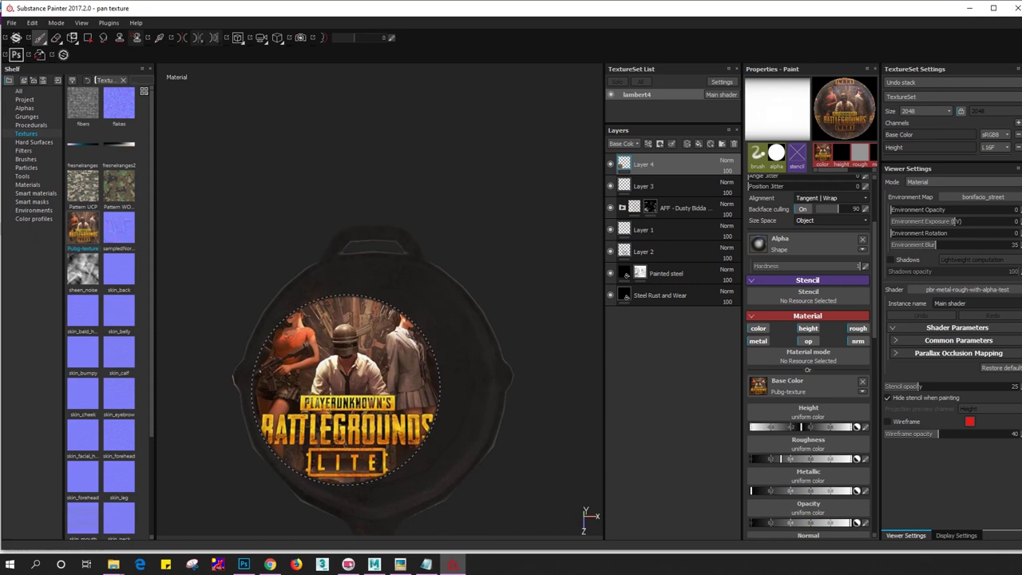
pyautogui.keyDown('alt'); pyautogui.moveTo(298, 351); pyautogui.dragTo(266, 319, button='right'); pyautogui.keyUp('alt')
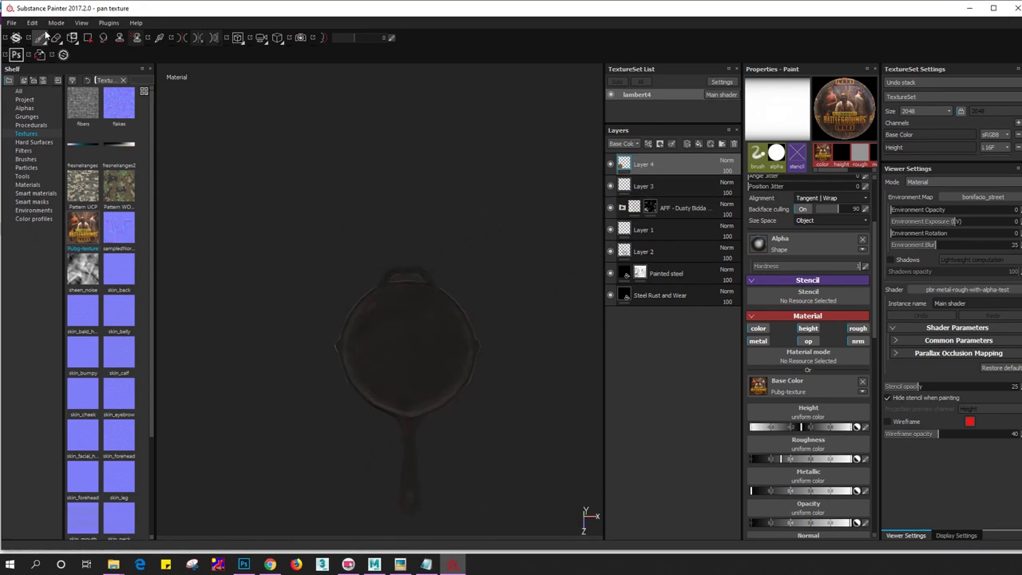
pyautogui.click(11, 22)
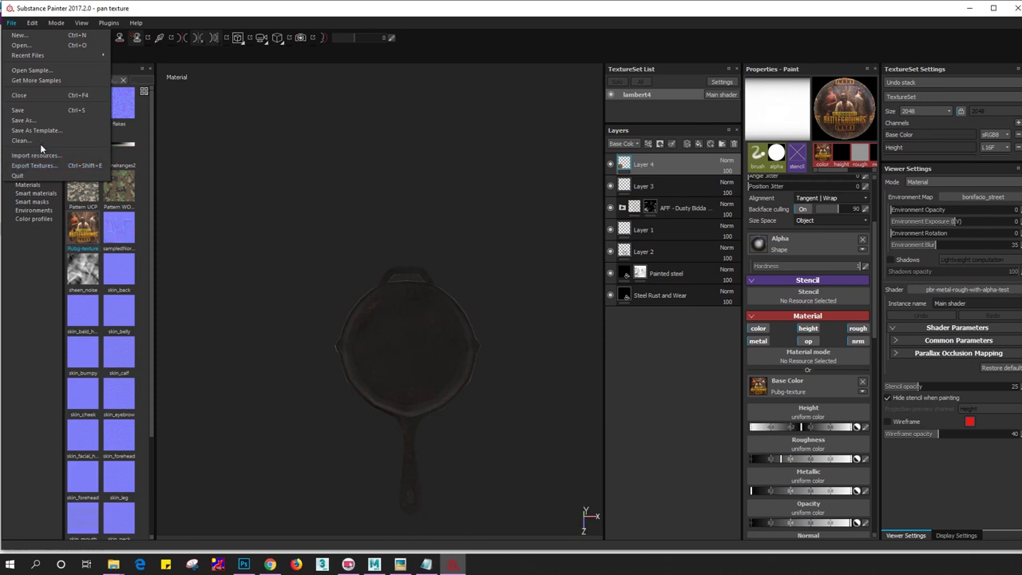
pyautogui.click(48, 167)
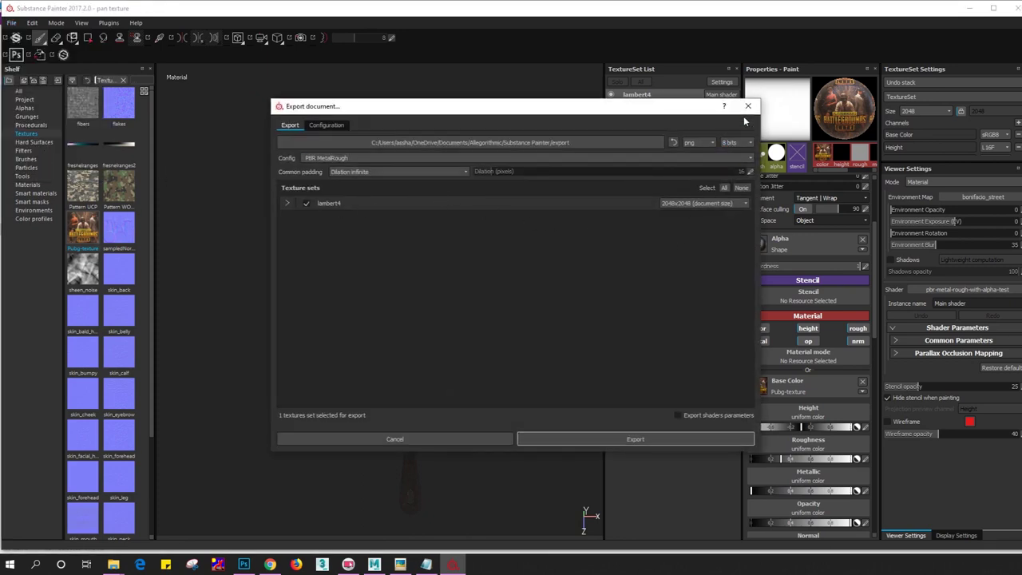
pyautogui.click(687, 204)
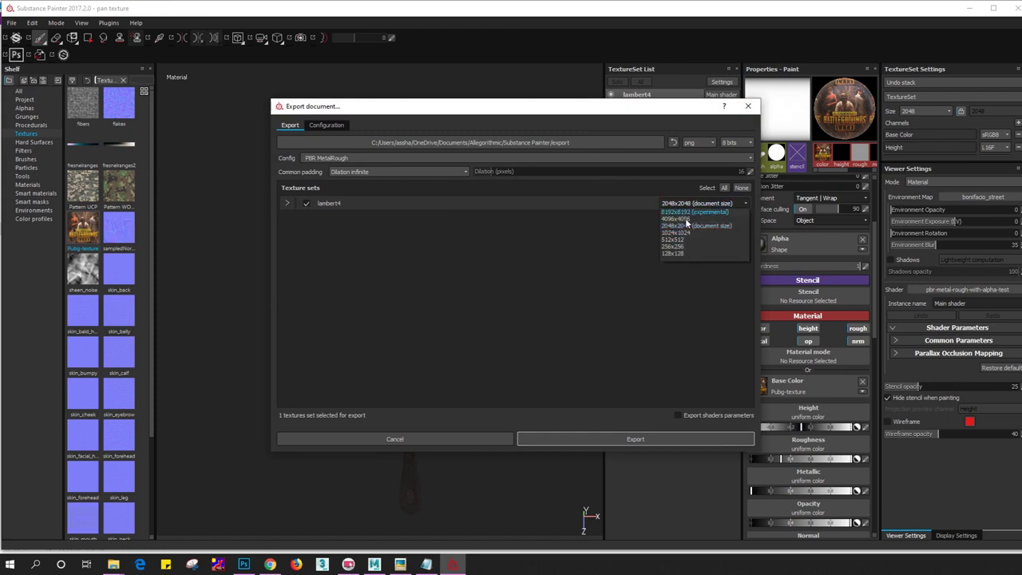
pyautogui.click(662, 220)
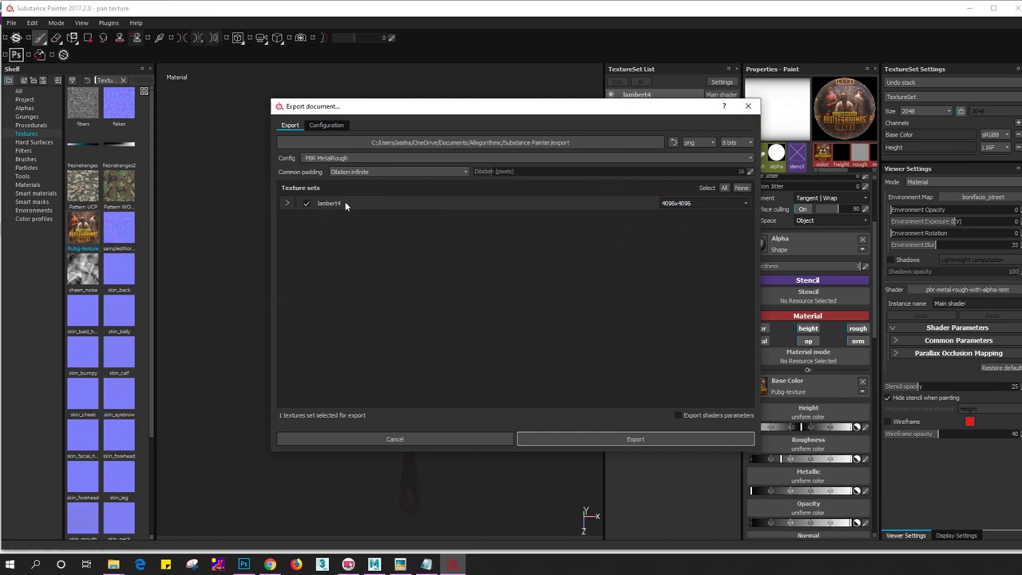
pyautogui.click(288, 203)
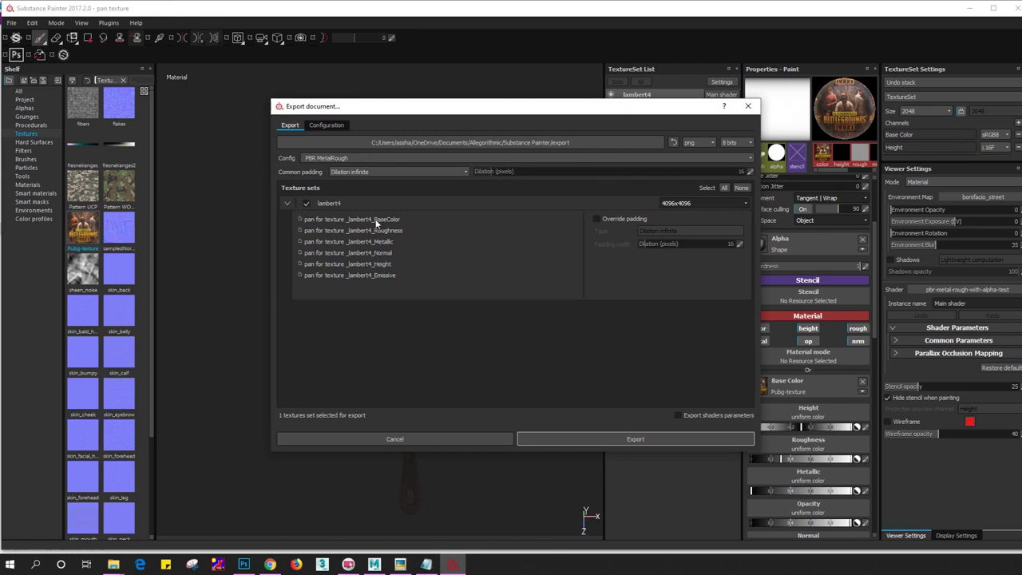
pyautogui.click(748, 106)
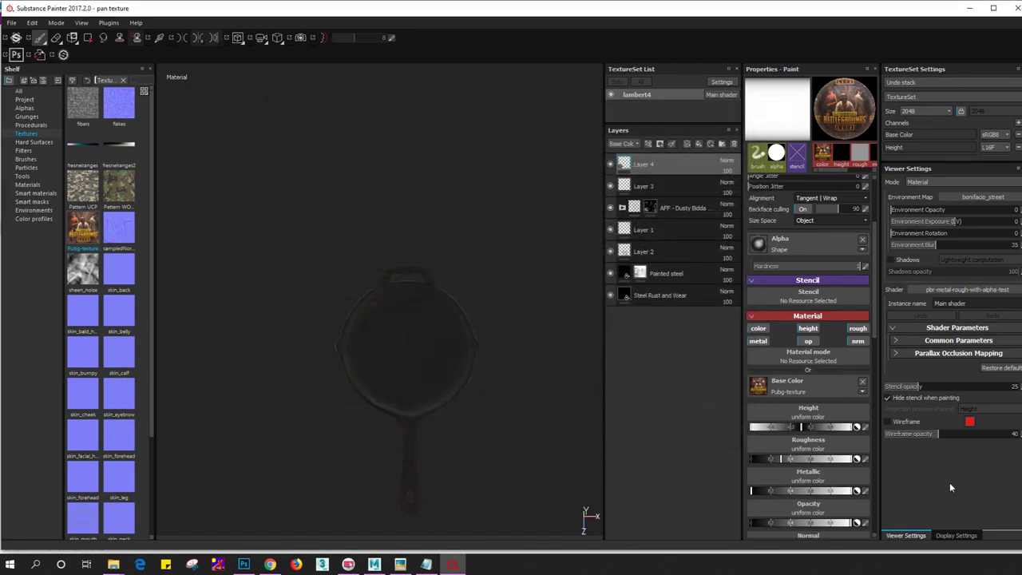
# Give the lambert4 texture set a new shader instance and rename it Pan_texture
pyautogui.click(952, 535)
pyautogui.click(909, 535)
pyautogui.scroll(-5, 805, 238)
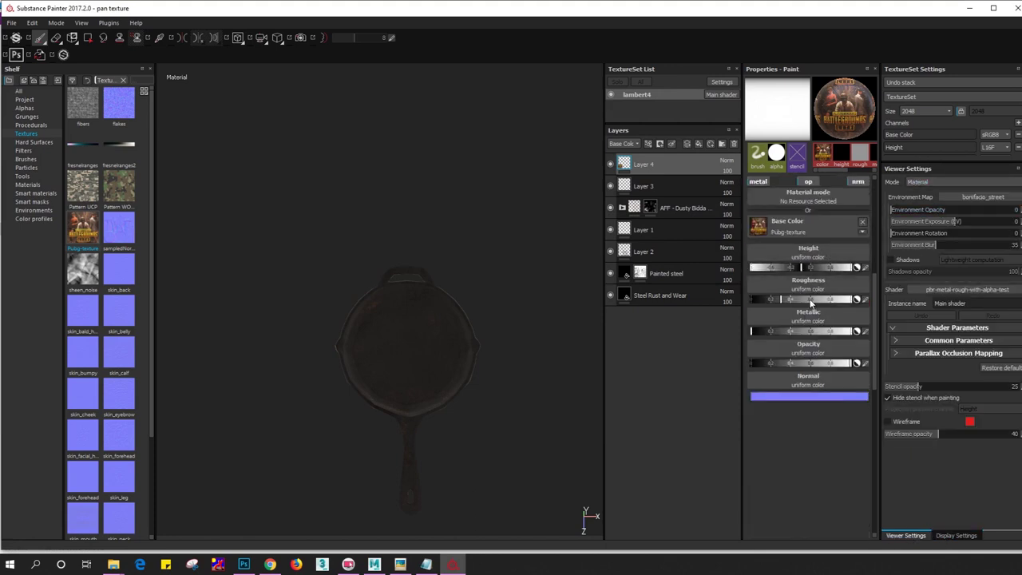
pyautogui.scroll(4, 806, 238)
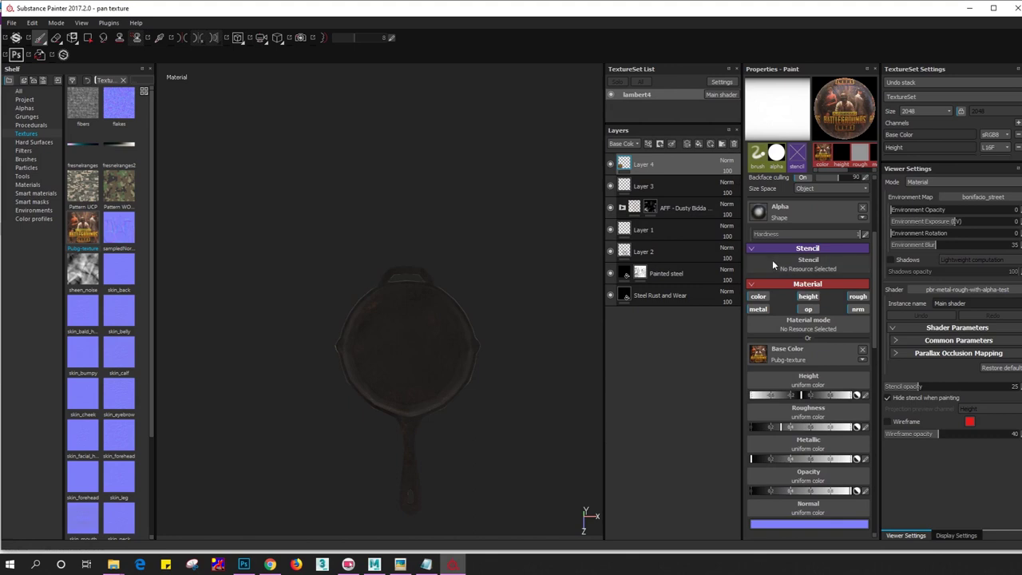
pyautogui.click(721, 95)
pyautogui.click(718, 121)
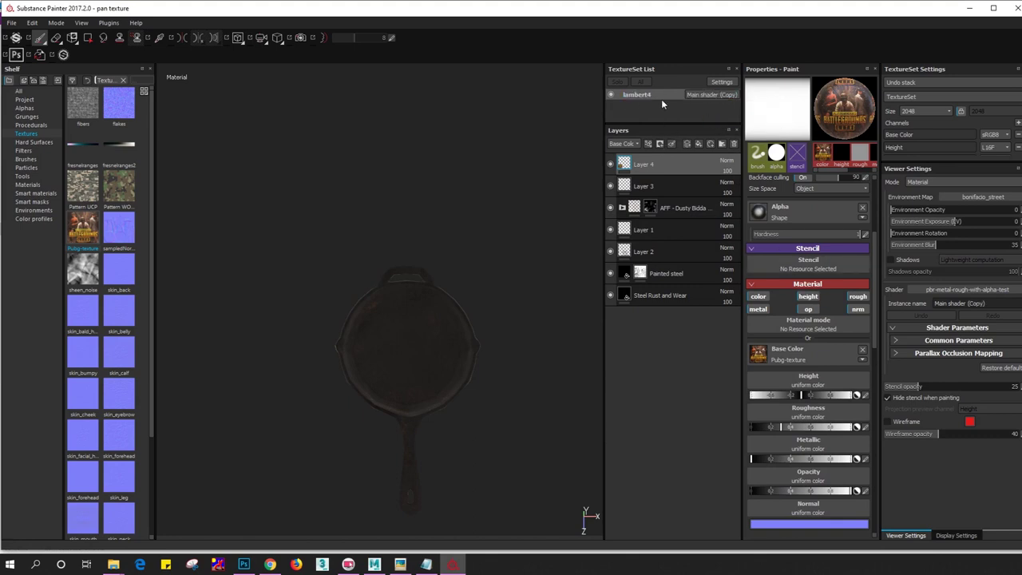
pyautogui.doubleClick(641, 96)
pyautogui.write('Pan_texture')
pyautogui.press('Return')
pyautogui.click(11, 22)
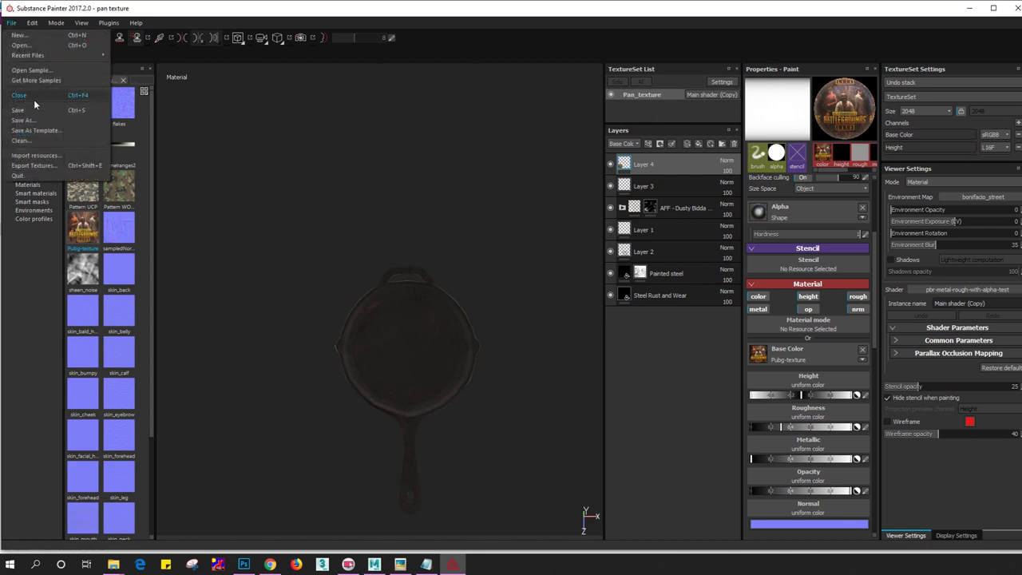
# Export the Pan_texture maps at 4096x4096 as jpeg with Dilation infinite padding
pyautogui.click(32, 158)
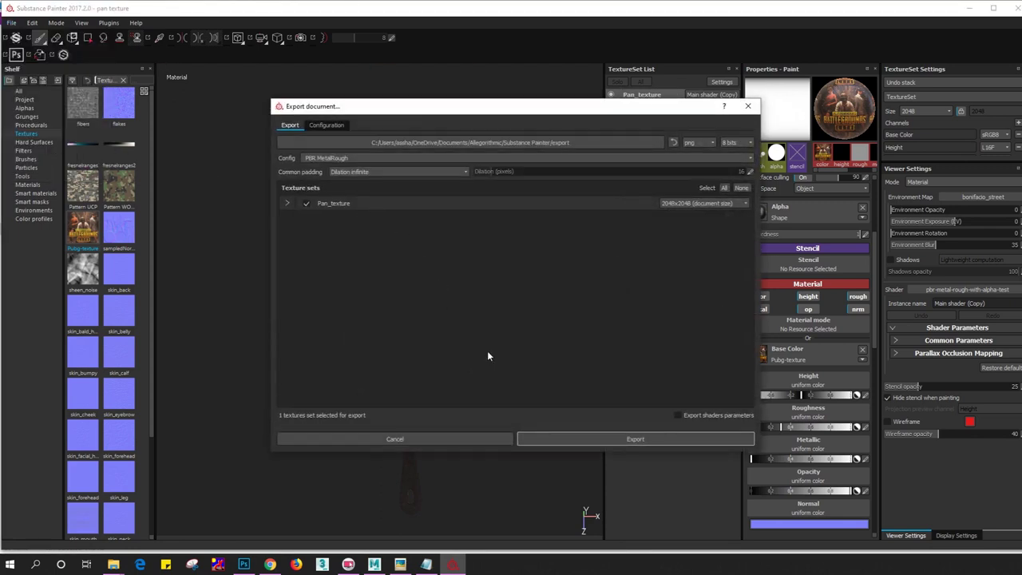
pyautogui.click(678, 204)
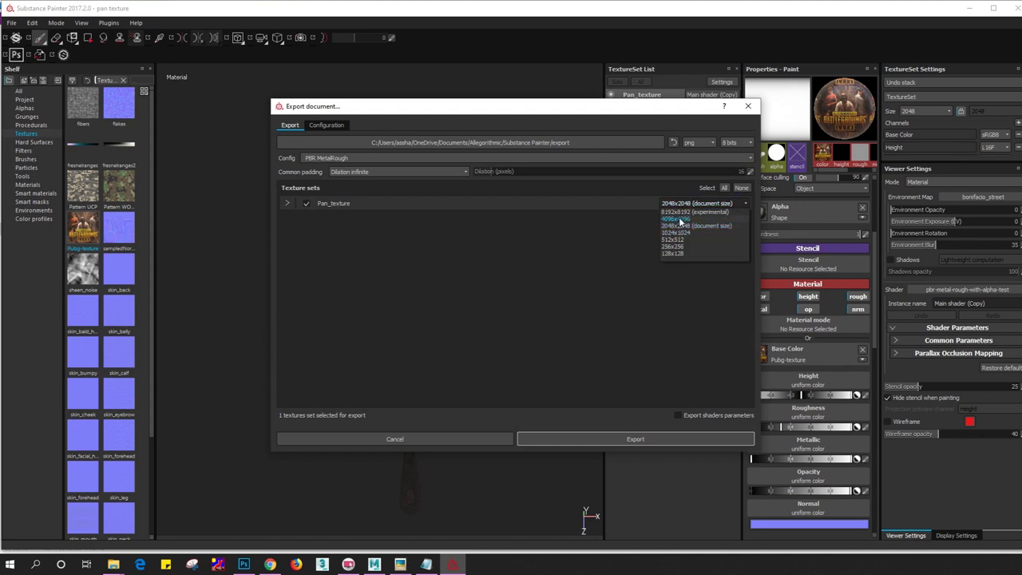
pyautogui.click(679, 224)
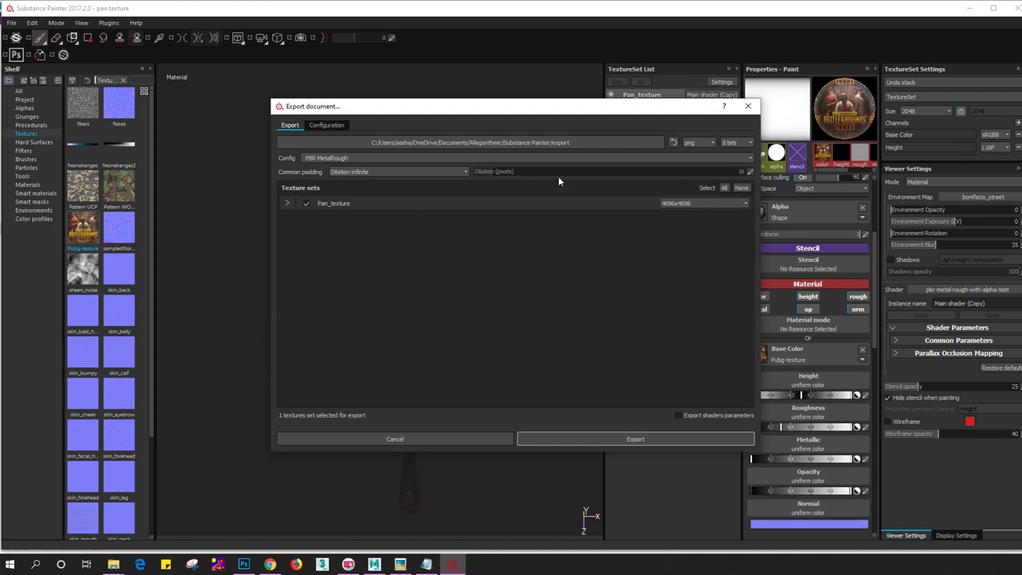
pyautogui.click(431, 173)
pyautogui.click(430, 171)
pyautogui.click(695, 142)
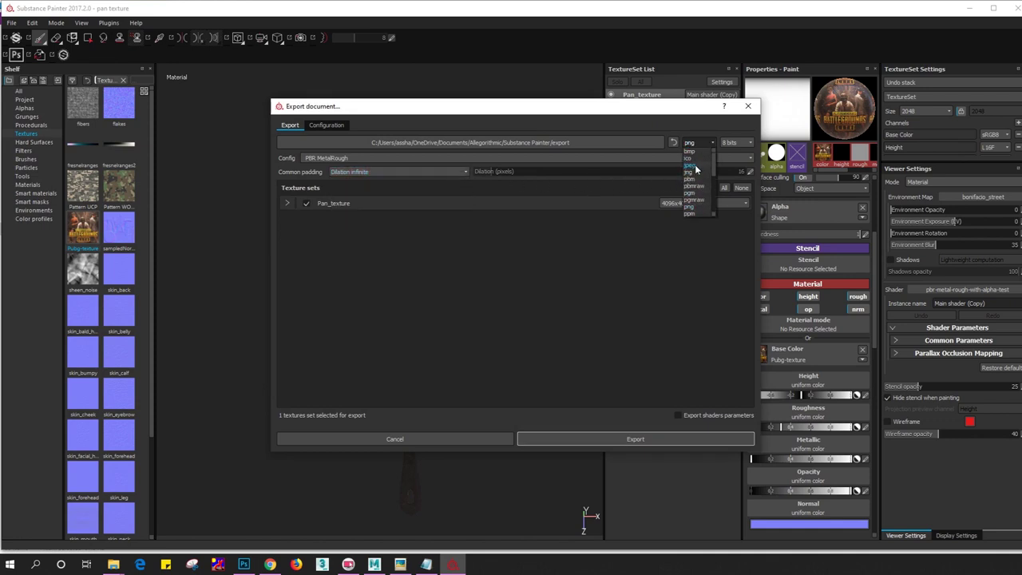
pyautogui.click(693, 170)
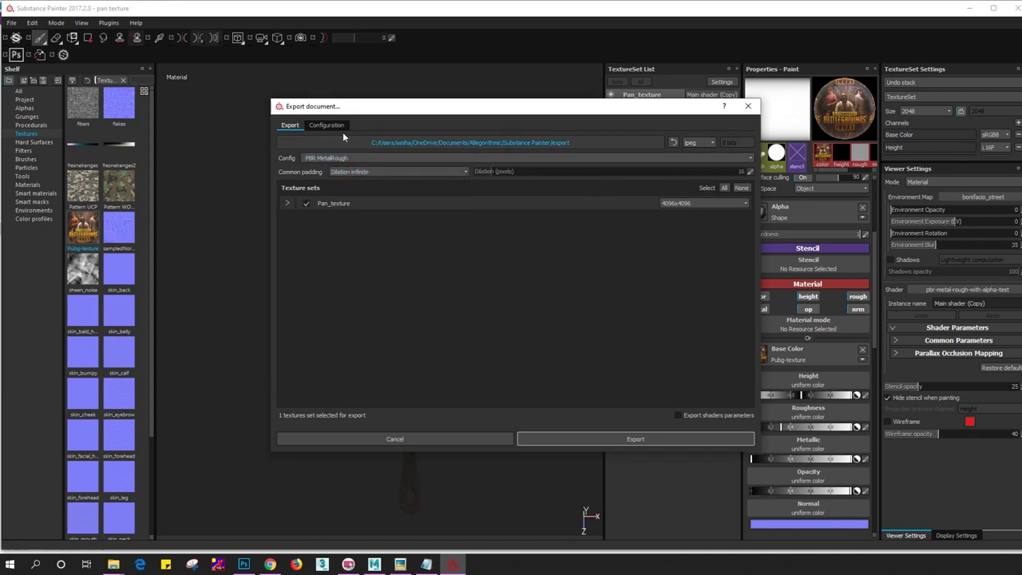
pyautogui.click(561, 444)
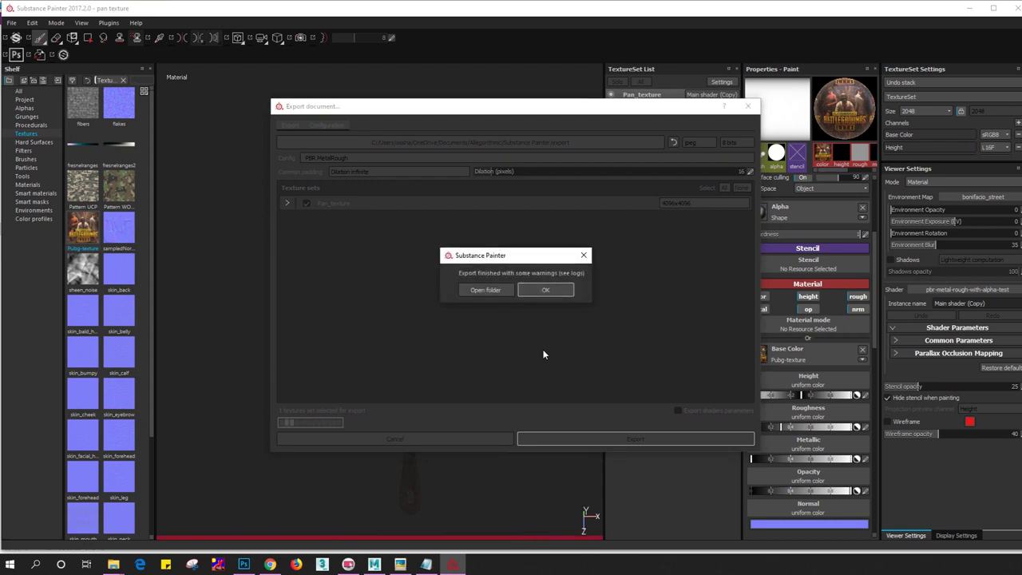
pyautogui.click(482, 290)
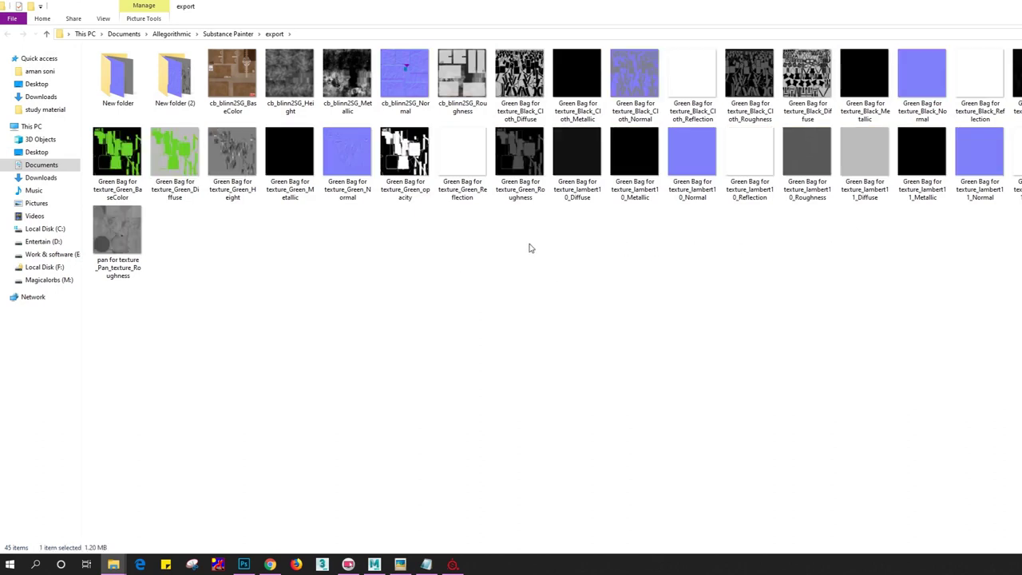
# Copy the five exported pan maps into sourceimages, then select the low-poly pan in Maya
pyautogui.keyDown('shift'); pyautogui.click(132, 224); pyautogui.keyUp('shift')
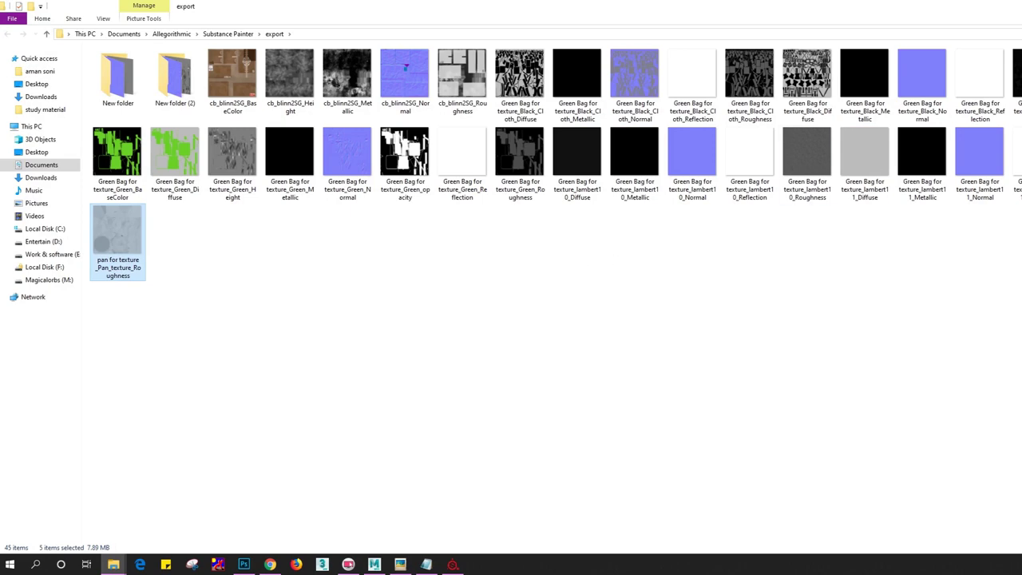
pyautogui.hotkey('alt', 'Tab')
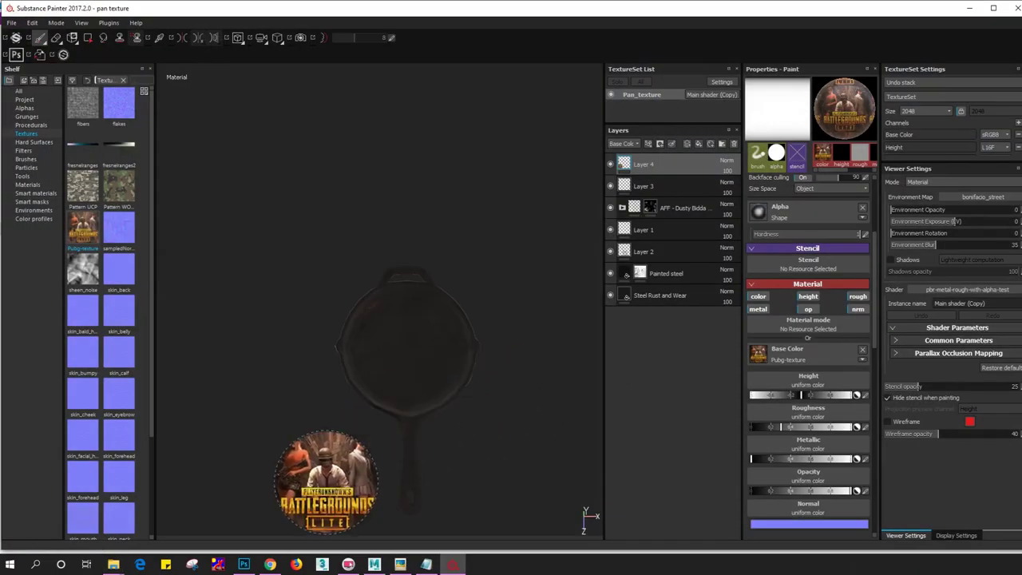
pyautogui.moveTo(114, 565)
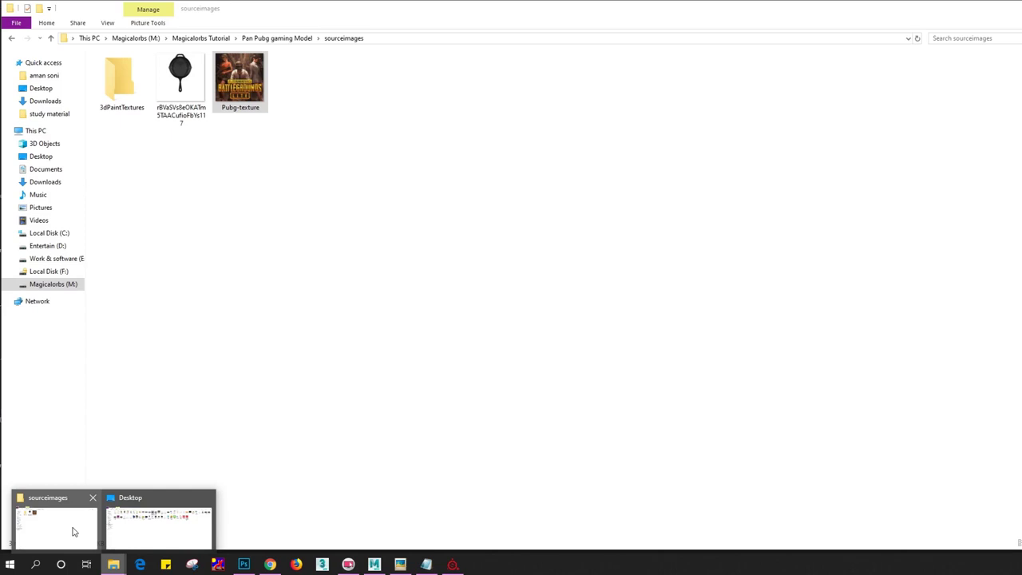
pyautogui.click(73, 531)
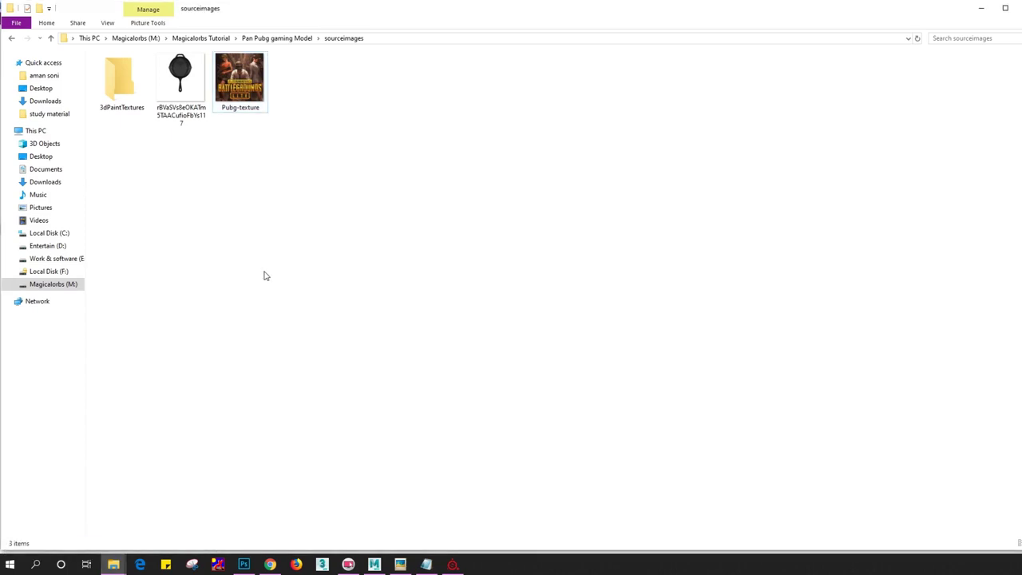
pyautogui.click(440, 182)
pyautogui.moveTo(423, 151); pyautogui.dragTo(184, 95)
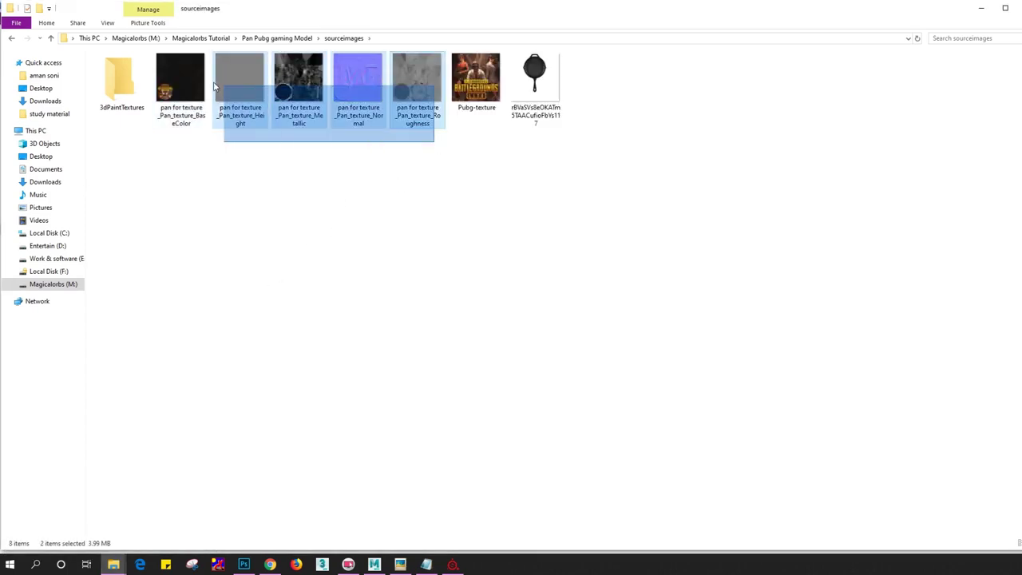
pyautogui.click(375, 564)
pyautogui.click(518, 287)
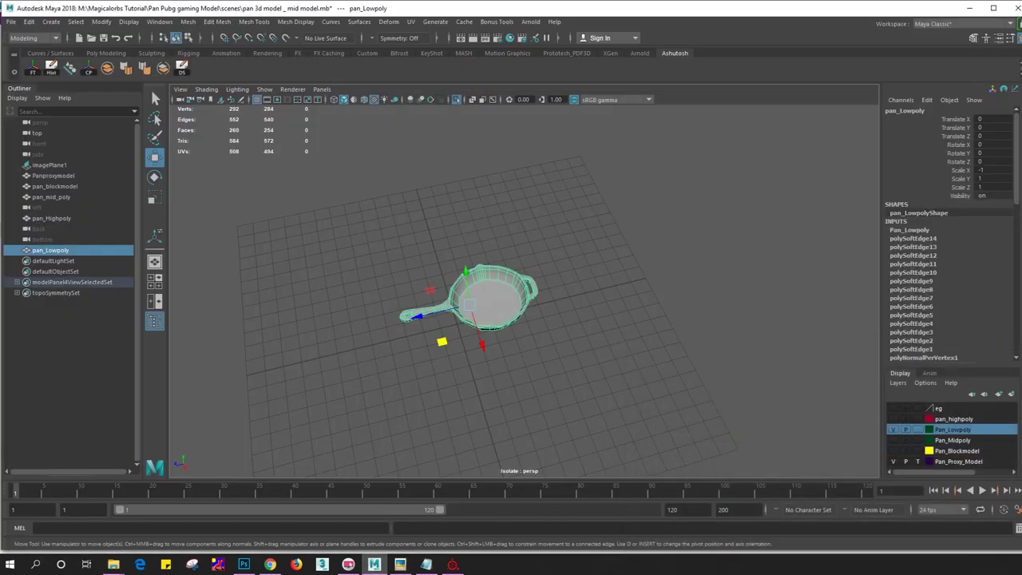
# Delete the pan's construction history and rename its lambert4 material to Pan_Texture
pyautogui.click(987, 37)
pyautogui.click(976, 37)
pyautogui.click(987, 37)
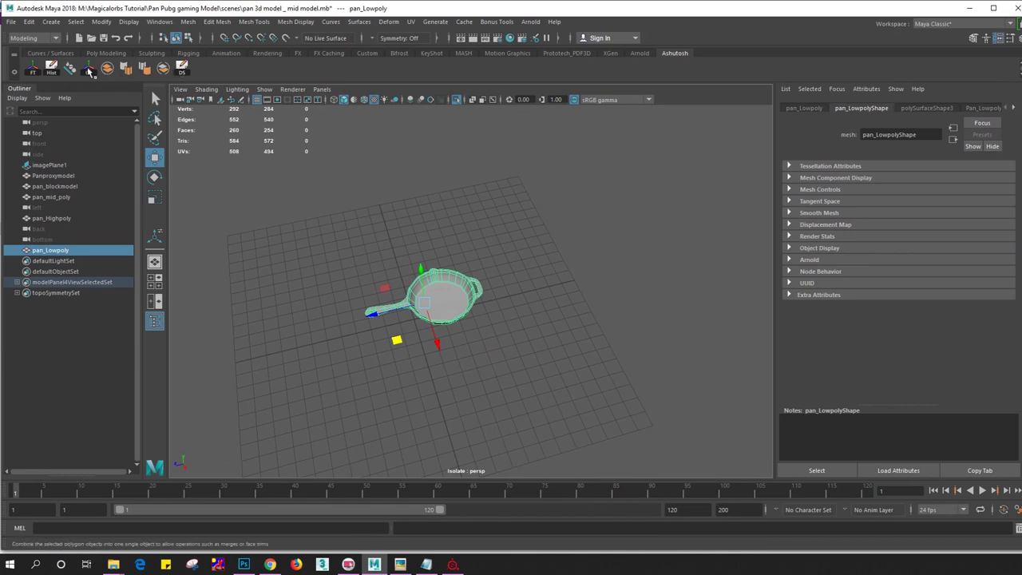
pyautogui.click(52, 70)
pyautogui.click(962, 108)
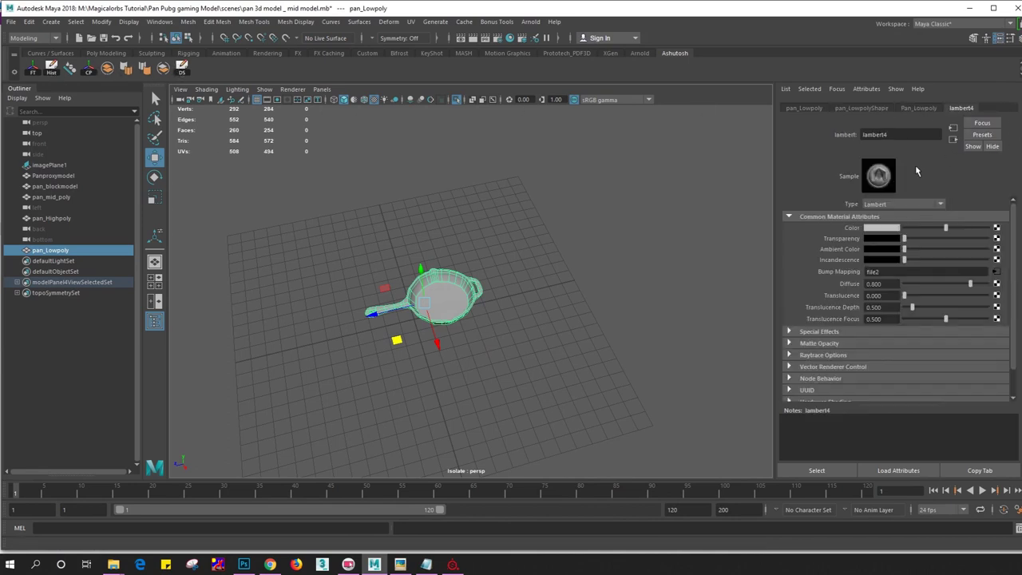
pyautogui.write('Pan_Texture')
pyautogui.press('Return')
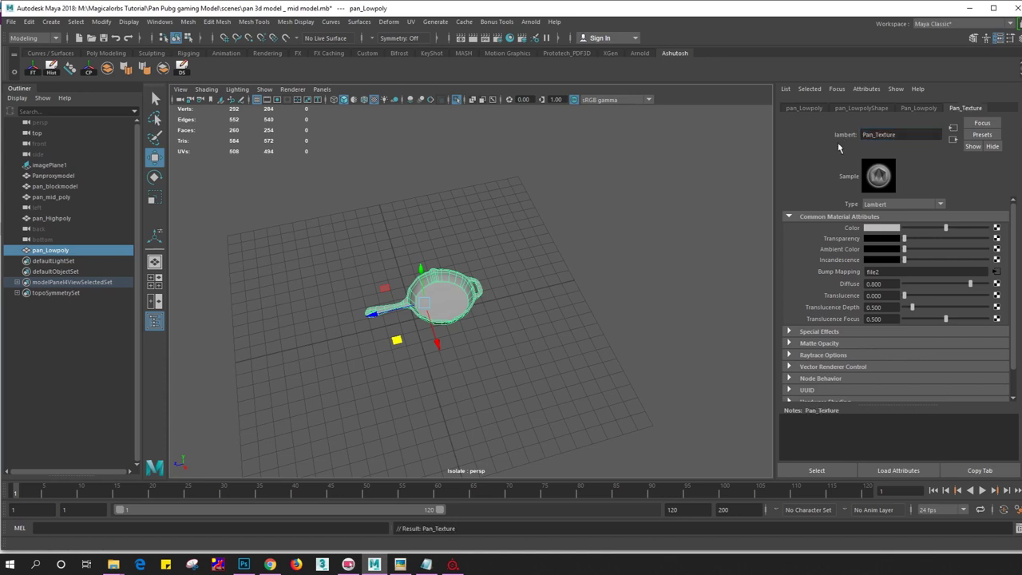
# Connect a file texture to the material colour and load an exported pan map into it
pyautogui.click(997, 232)
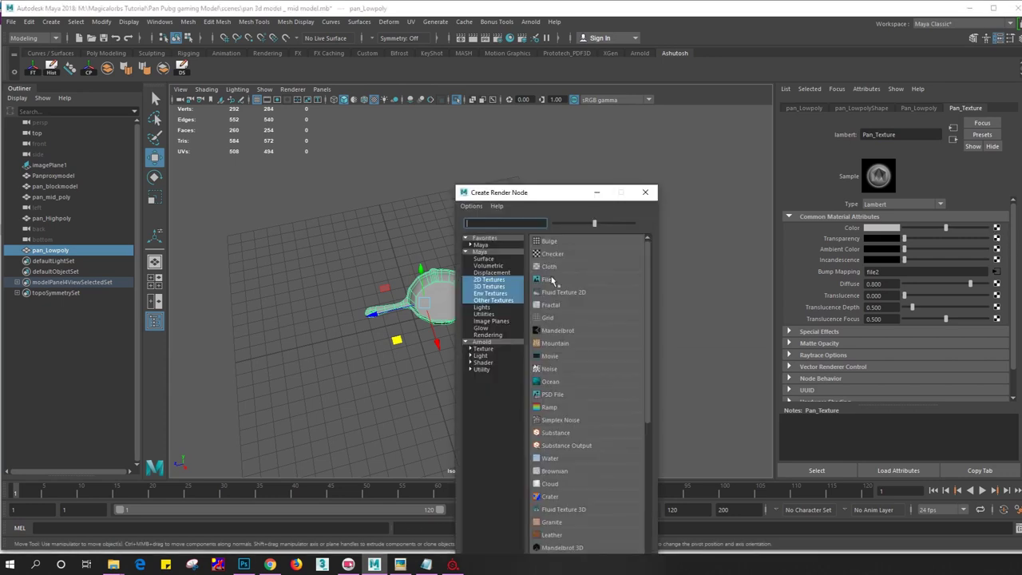
pyautogui.click(537, 288)
pyautogui.click(997, 253)
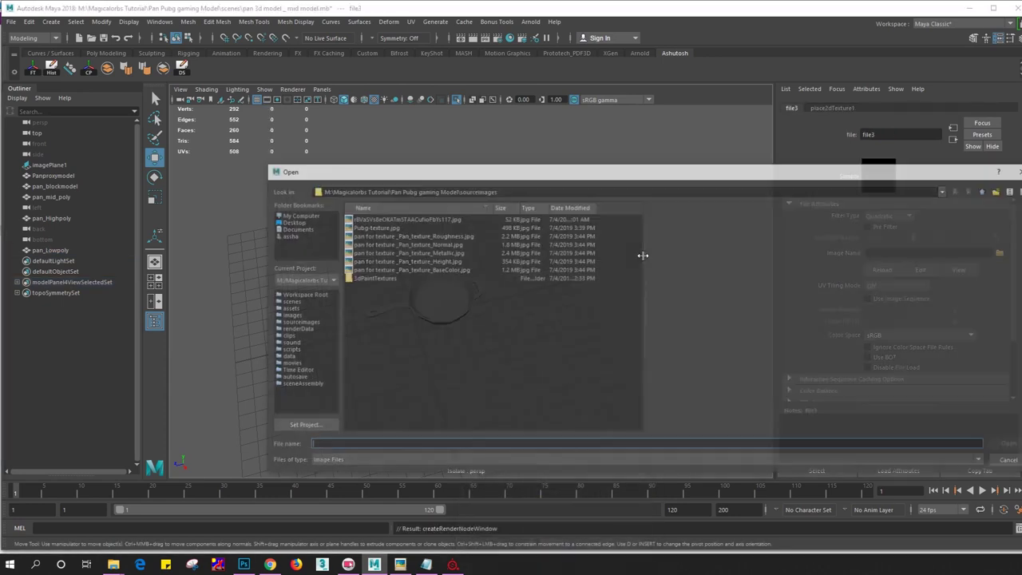
pyautogui.click(390, 236)
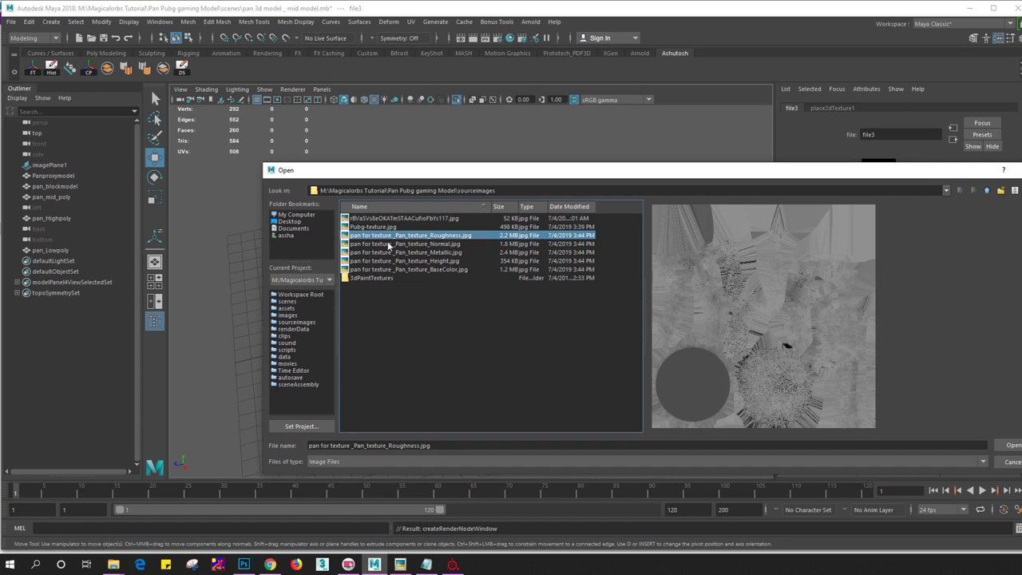
pyautogui.click(389, 244)
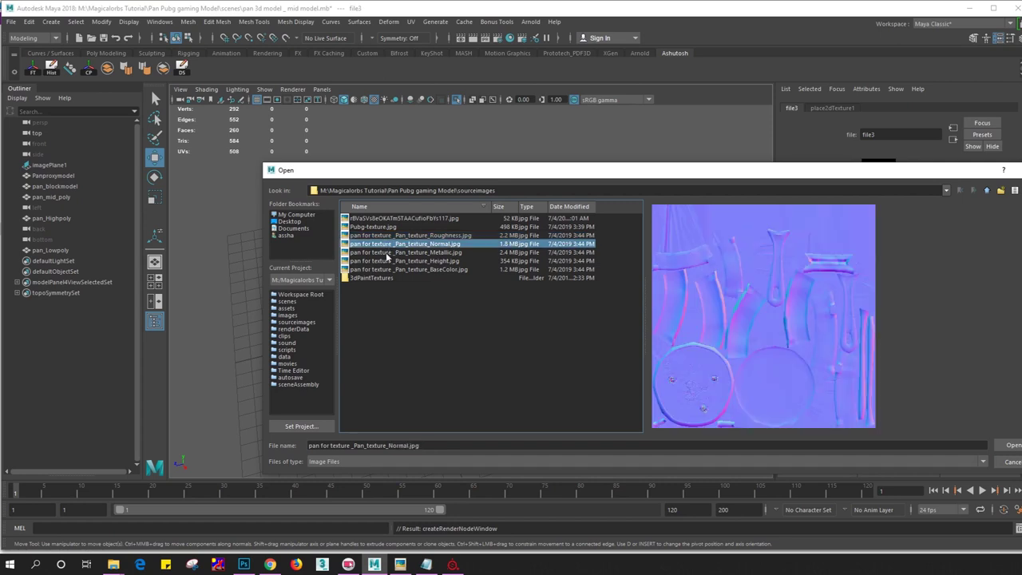
pyautogui.click(388, 253)
pyautogui.click(390, 261)
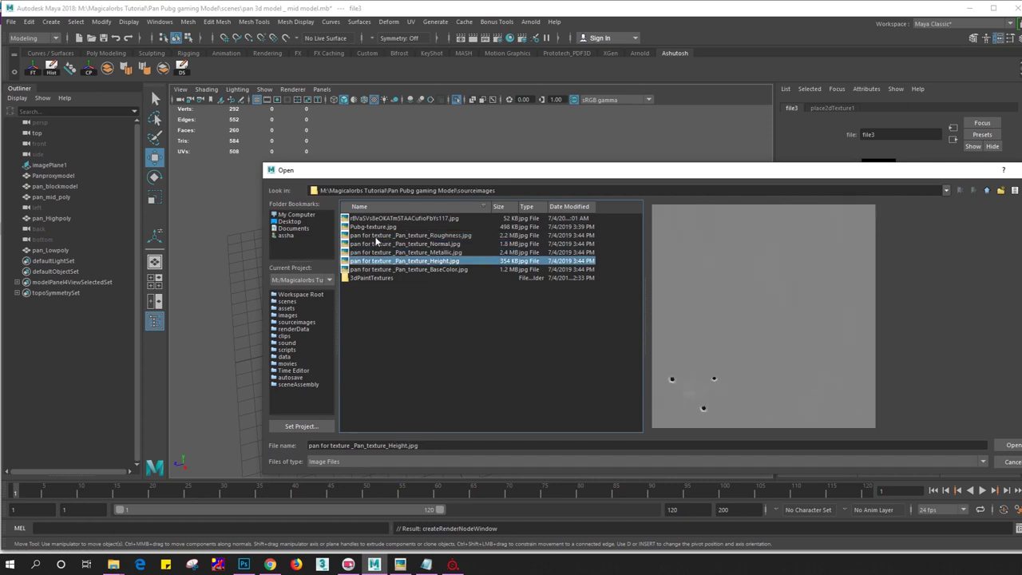
pyautogui.doubleClick(378, 228)
pyautogui.scroll(5, 485, 290)
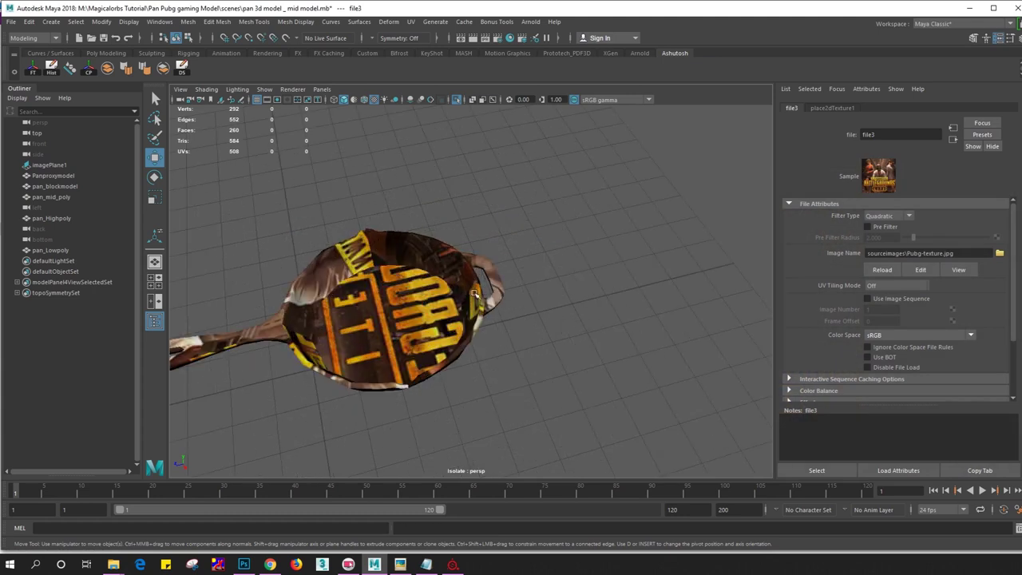
pyautogui.moveTo(448, 290)
pyautogui.keyDown('alt'); pyautogui.mouseDown()
pyautogui.moveTo(496, 281)
pyautogui.moveTo(483, 275)
pyautogui.mouseUp(); pyautogui.keyUp('alt')
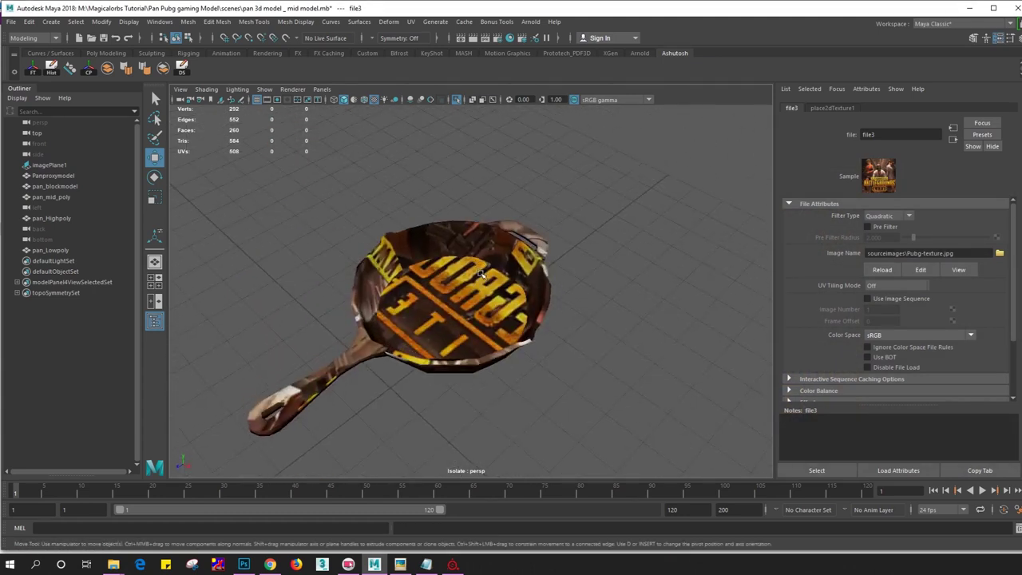
pyautogui.click(483, 275)
# Swap the colour texture's image for the BaseColor jpg
pyautogui.click(998, 229)
pyautogui.click(997, 257)
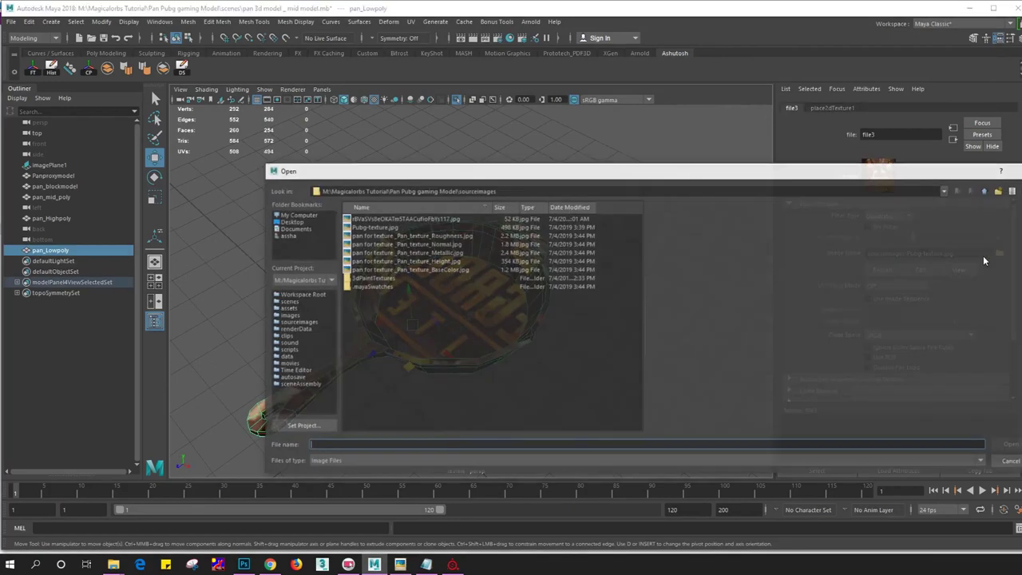
pyautogui.click(391, 229)
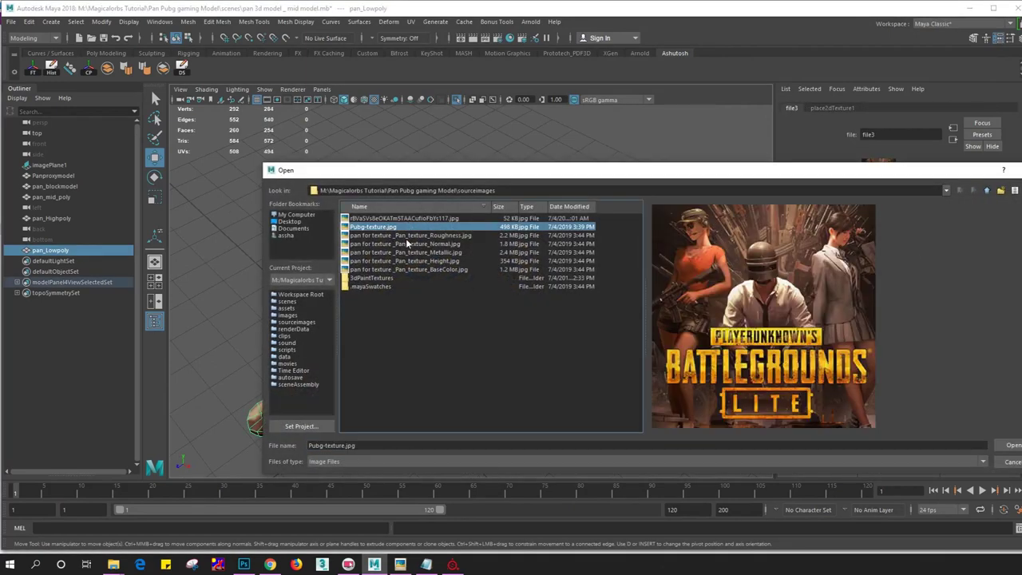
pyautogui.click(408, 237)
pyautogui.click(410, 270)
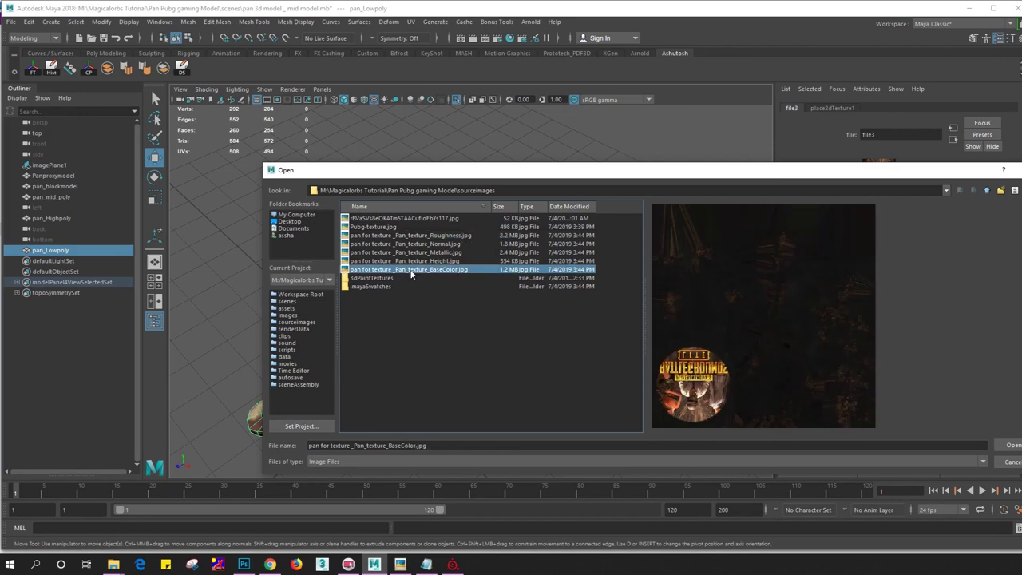
pyautogui.click(1012, 445)
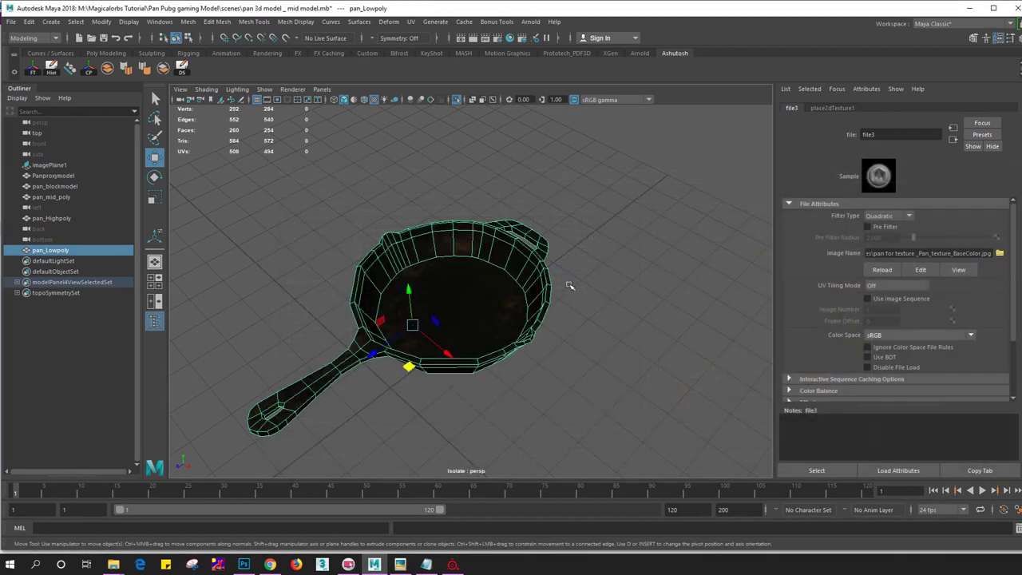
pyautogui.scroll(3, 508, 288)
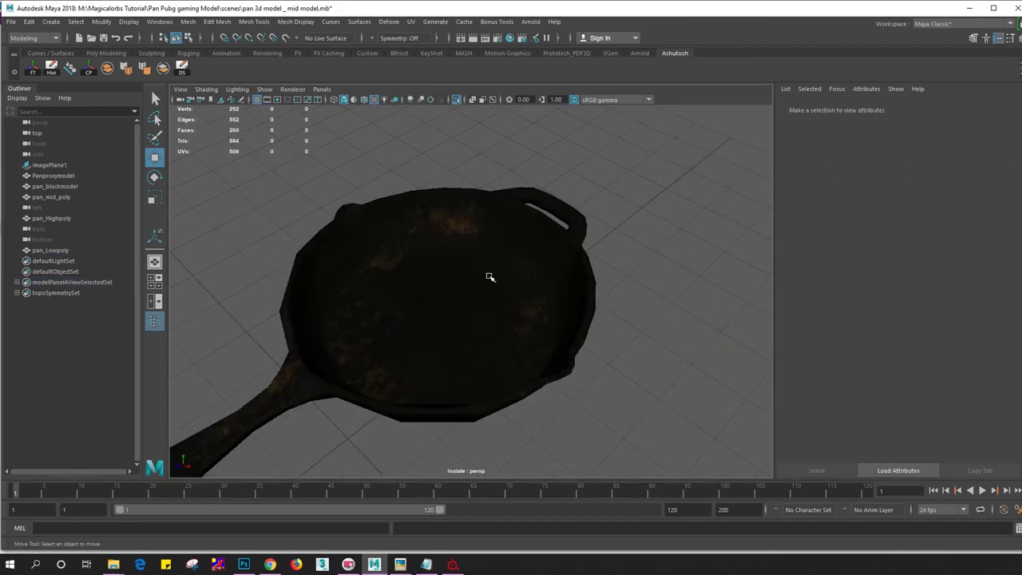
pyautogui.click(490, 276)
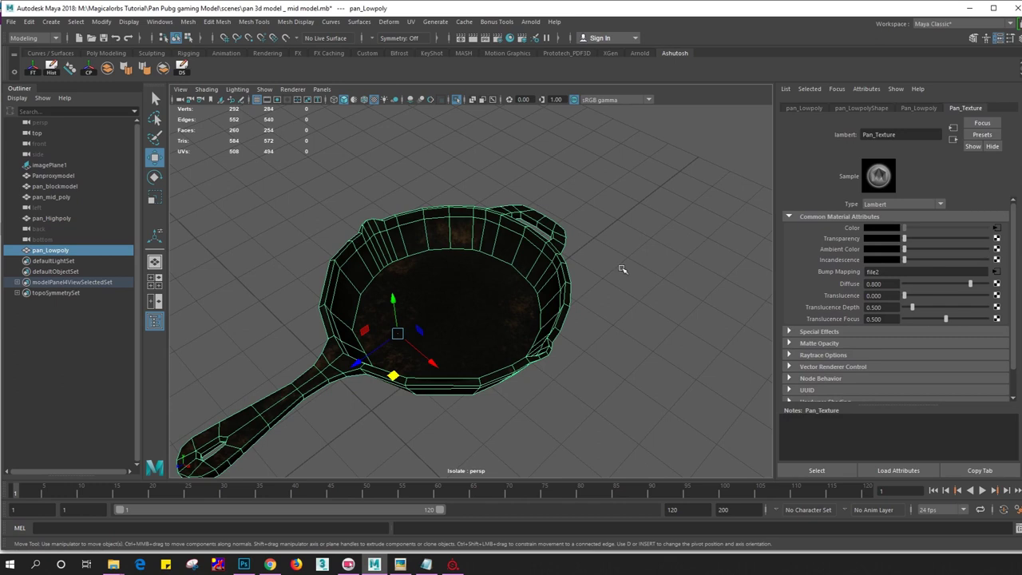
# Load the Normal map jpg from sourceimages into the bump texture node
pyautogui.click(995, 274)
pyautogui.click(999, 256)
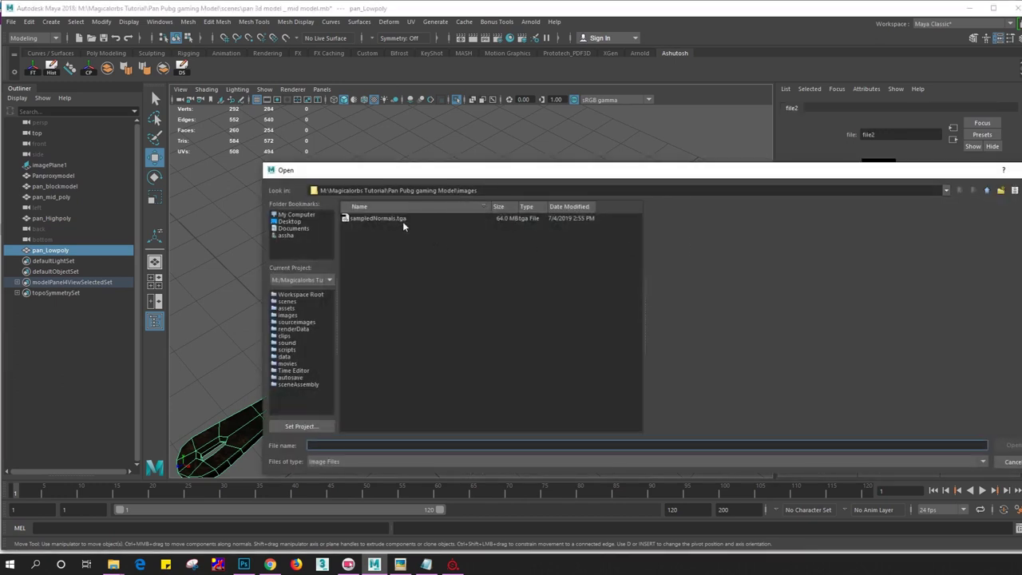
pyautogui.click(379, 461)
pyautogui.click(350, 476)
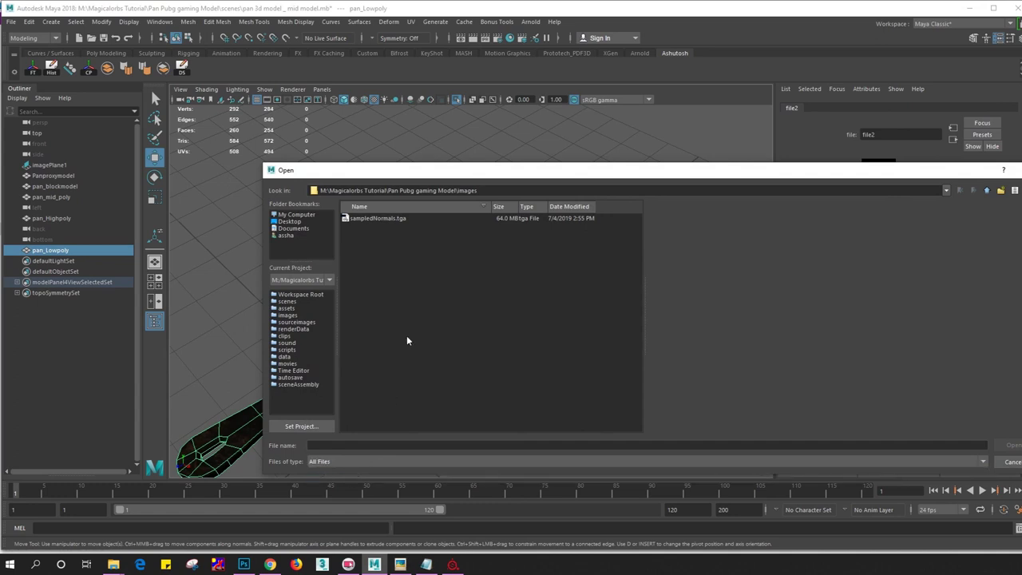
pyautogui.click(987, 192)
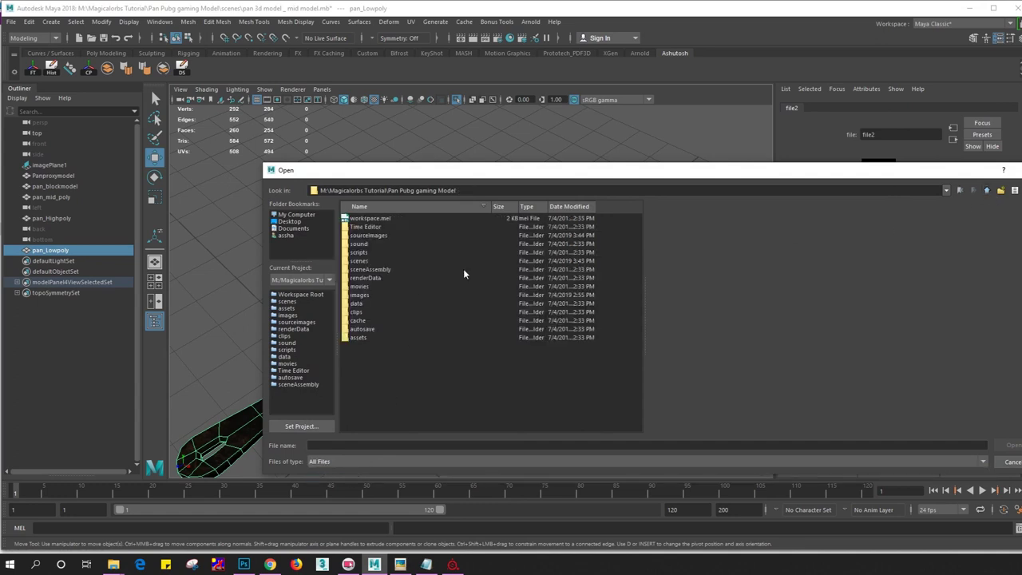
pyautogui.doubleClick(369, 237)
pyautogui.click(405, 236)
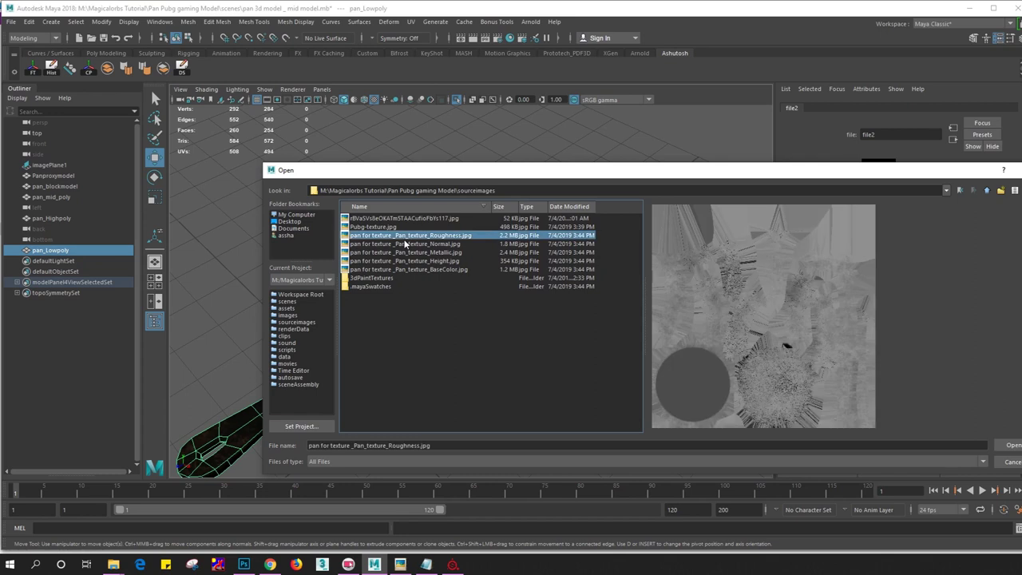
pyautogui.click(405, 245)
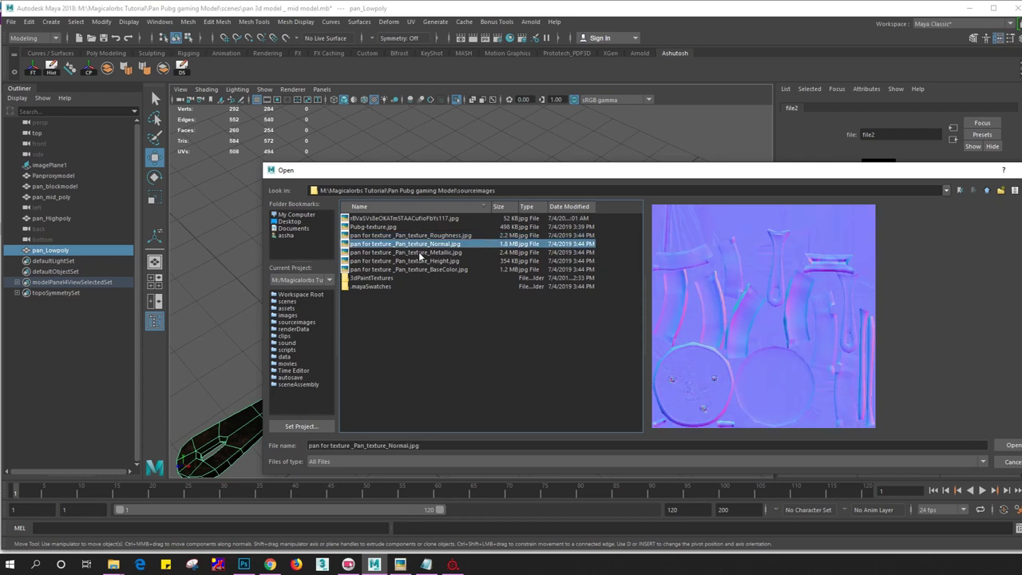
pyautogui.doubleClick(421, 244)
pyautogui.scroll(-2, 504, 286)
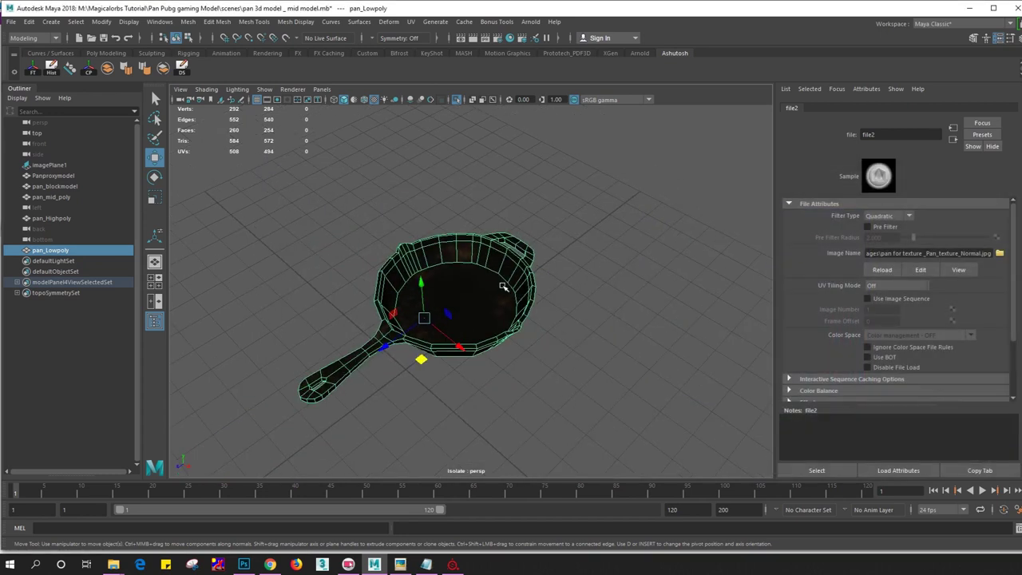
pyautogui.moveTo(489, 257); pyautogui.dragTo(490, 284, button='right')
# Turn on textured display (6), check the rusty pan from several angles, and save the scene
pyautogui.click(586, 266)
pyautogui.press('6')
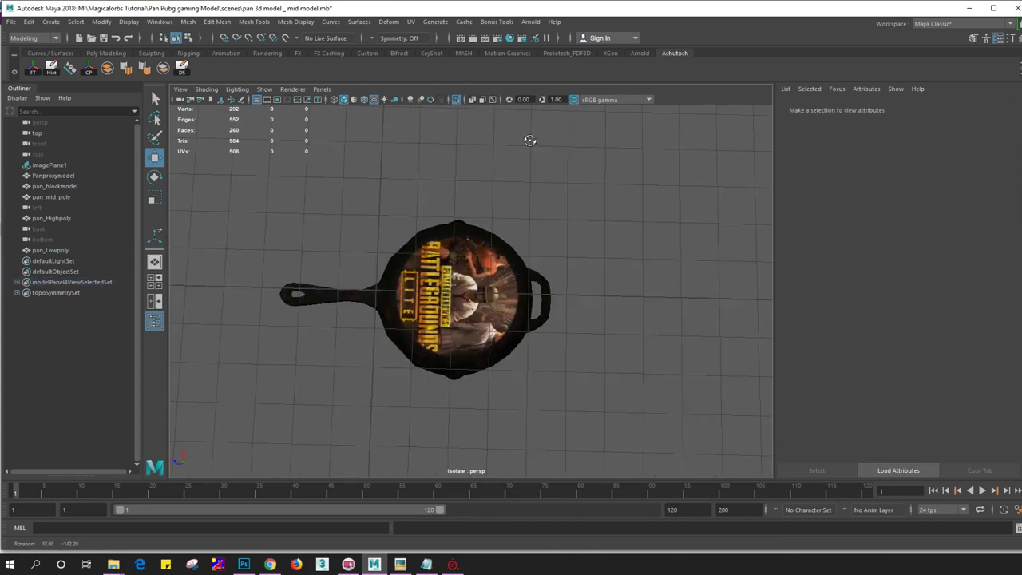
pyautogui.keyDown('alt'); pyautogui.moveTo(530, 142); pyautogui.dragTo(492, 229); pyautogui.keyUp('alt')
pyautogui.scroll(3, 492, 229)
pyautogui.moveTo(541, 258)
pyautogui.keyDown('alt'); pyautogui.mouseDown()
pyautogui.moveTo(431, 229)
pyautogui.moveTo(559, 298)
pyautogui.mouseUp(); pyautogui.keyUp('alt')
pyautogui.scroll(-1, 527, 302)
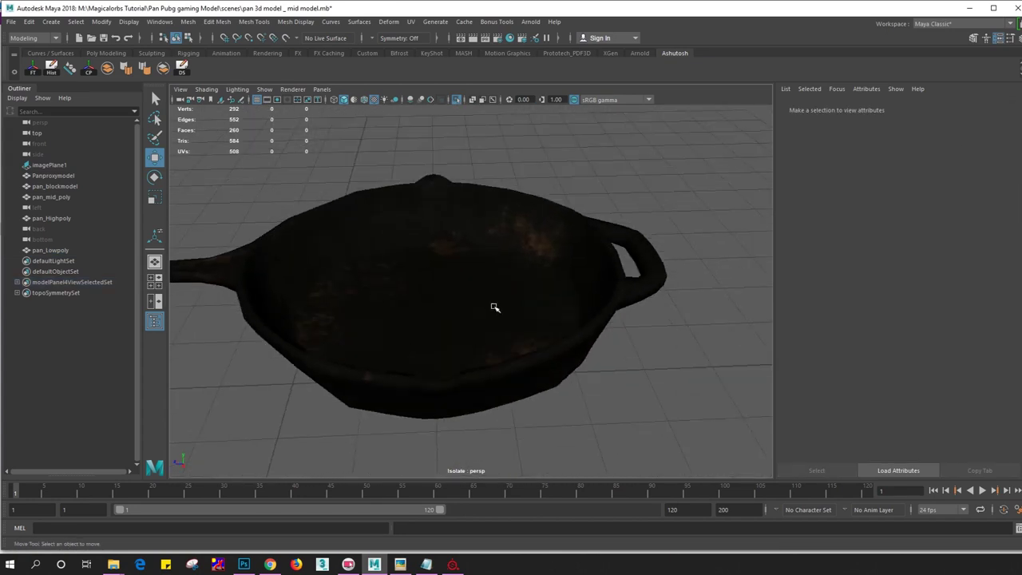
pyautogui.scroll(-2, 479, 295)
pyautogui.keyDown('alt'); pyautogui.moveTo(427, 284); pyautogui.dragTo(449, 272); pyautogui.keyUp('alt')
pyautogui.hotkey('ctrl', 's')
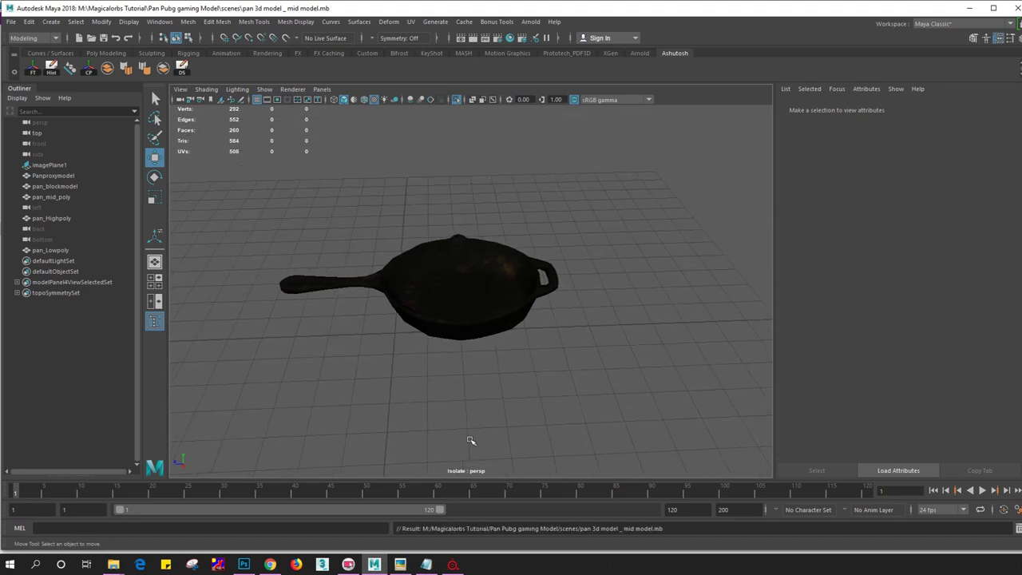
# Return to Substance Painter and switch the viewport to Iray rendering with F10
pyautogui.click(452, 564)
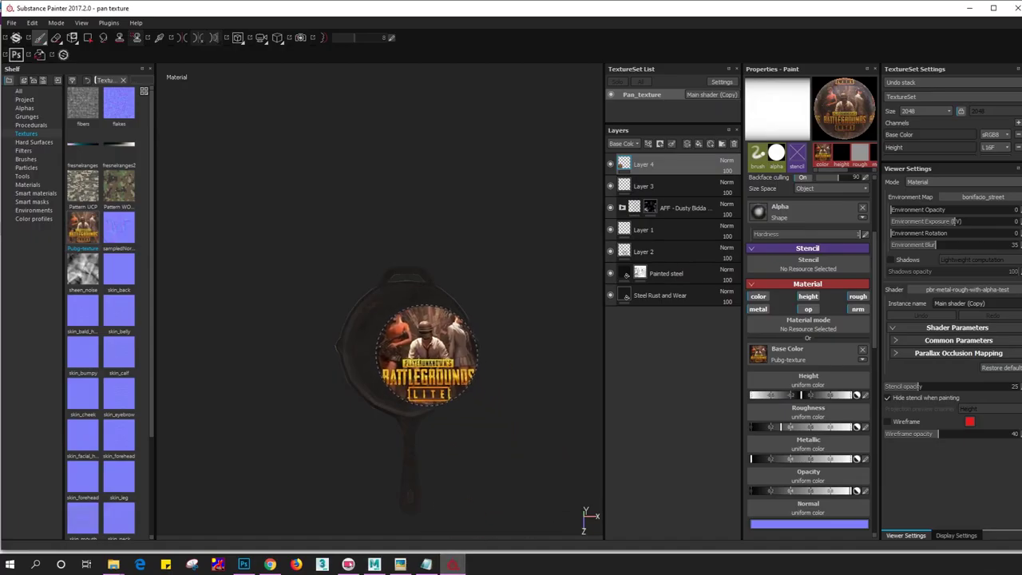
pyautogui.scroll(3, 429, 352)
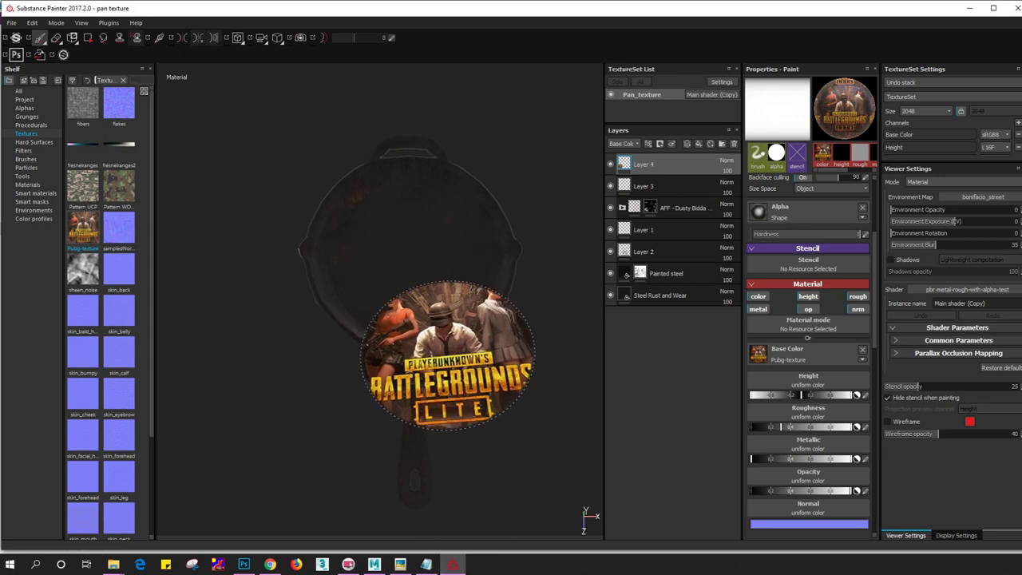
pyautogui.press('F10')
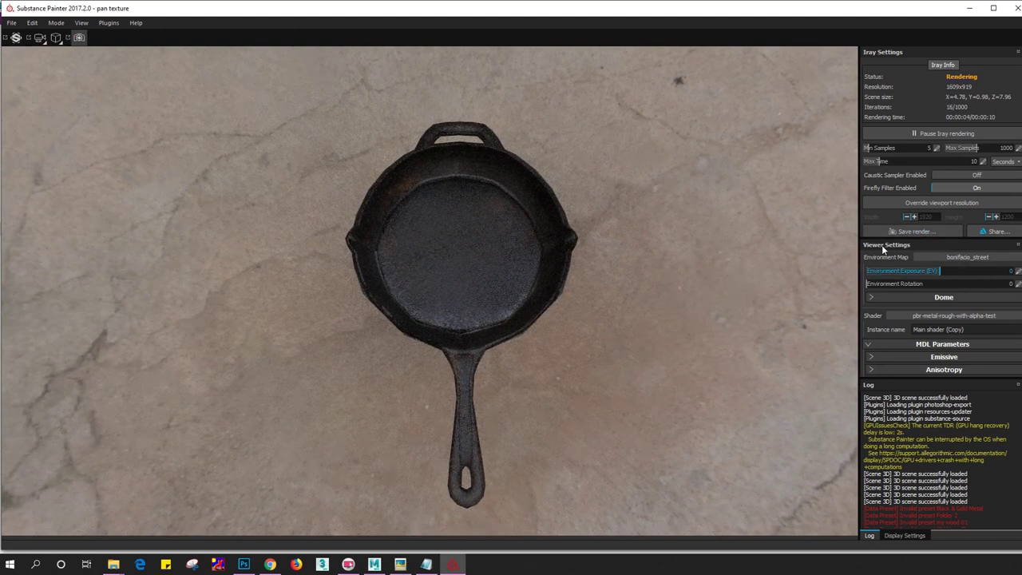
# Enable the Dome's Clear color at 0.628 light grey and orbit the rendered pan
pyautogui.click(885, 296)
pyautogui.scroll(-2, 919, 278)
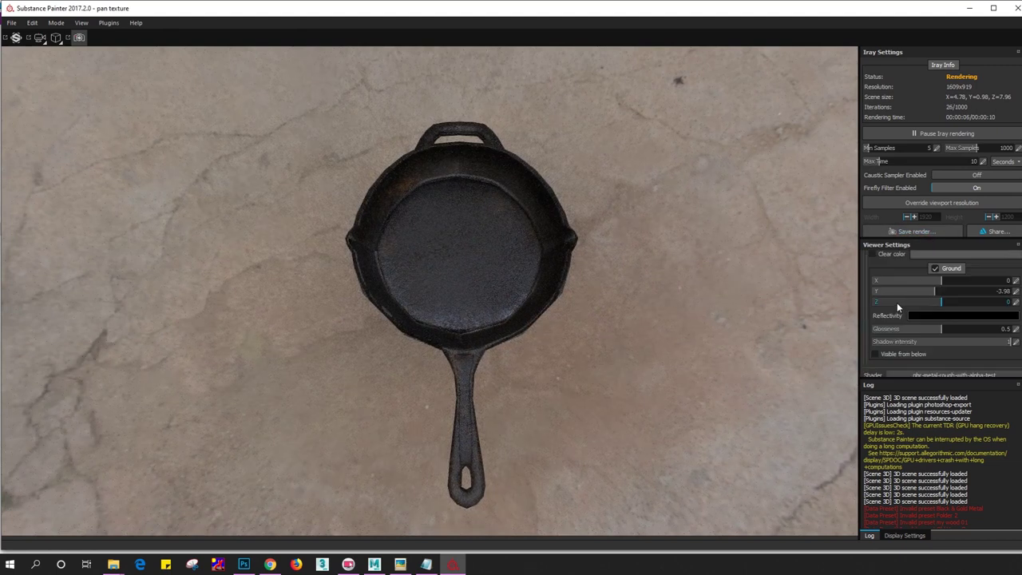
pyautogui.scroll(-1, 897, 302)
pyautogui.click(929, 285)
pyautogui.click(945, 286)
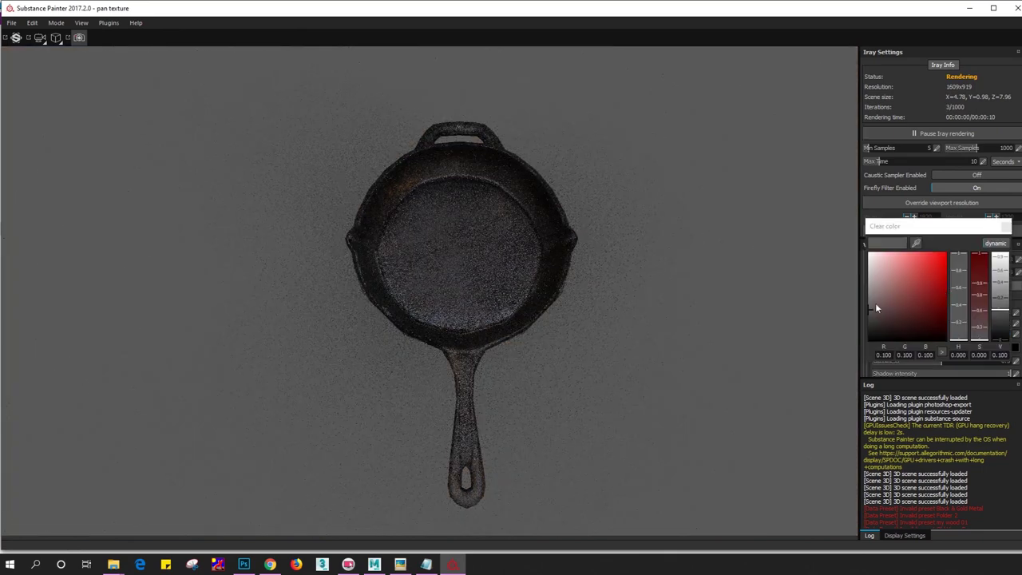
pyautogui.moveTo(874, 283); pyautogui.dragTo(862, 268)
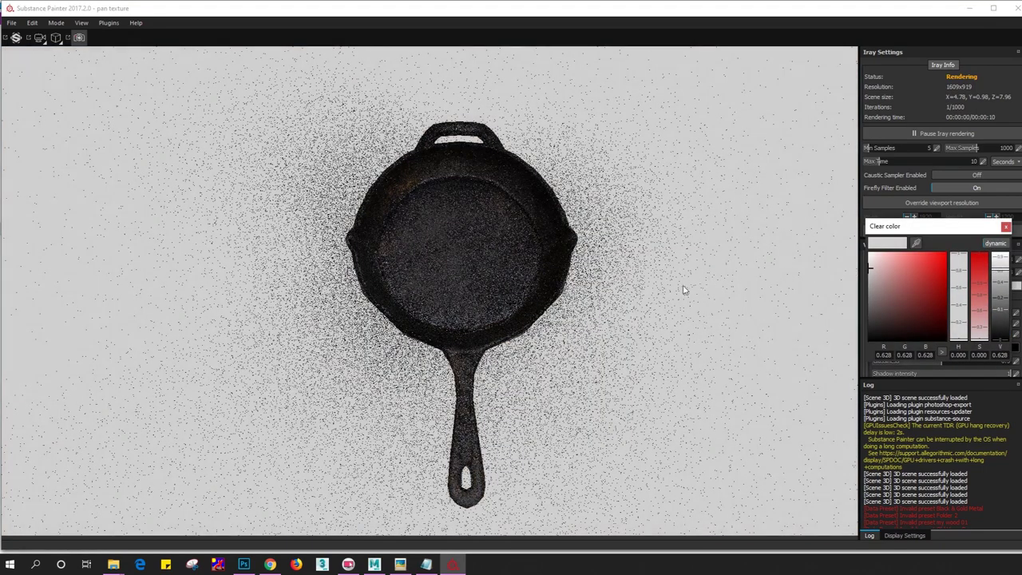
pyautogui.keyDown('alt'); pyautogui.moveTo(636, 282); pyautogui.dragTo(468, 217); pyautogui.keyUp('alt')
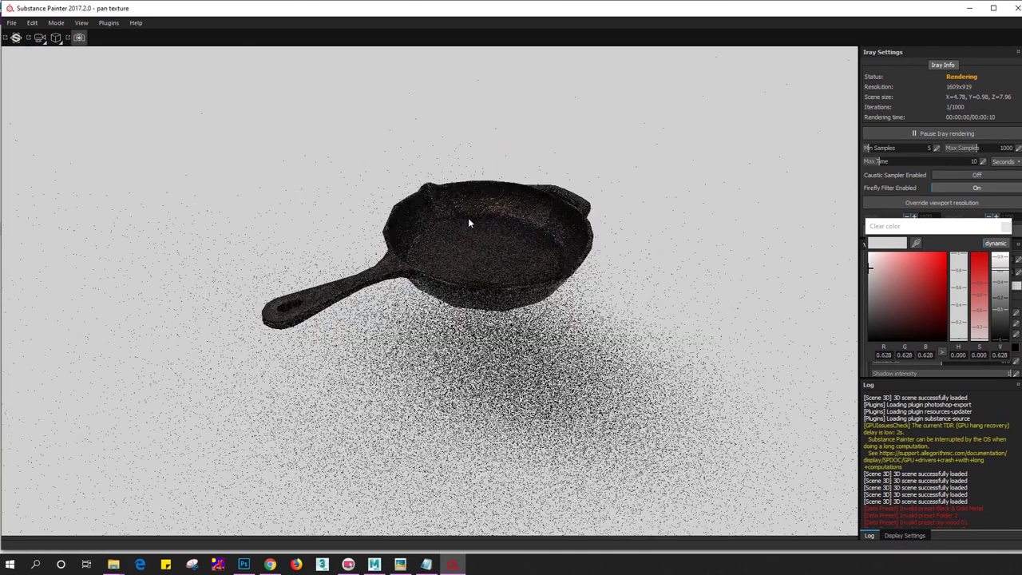
pyautogui.scroll(4, 469, 226)
pyautogui.scroll(-2, 471, 228)
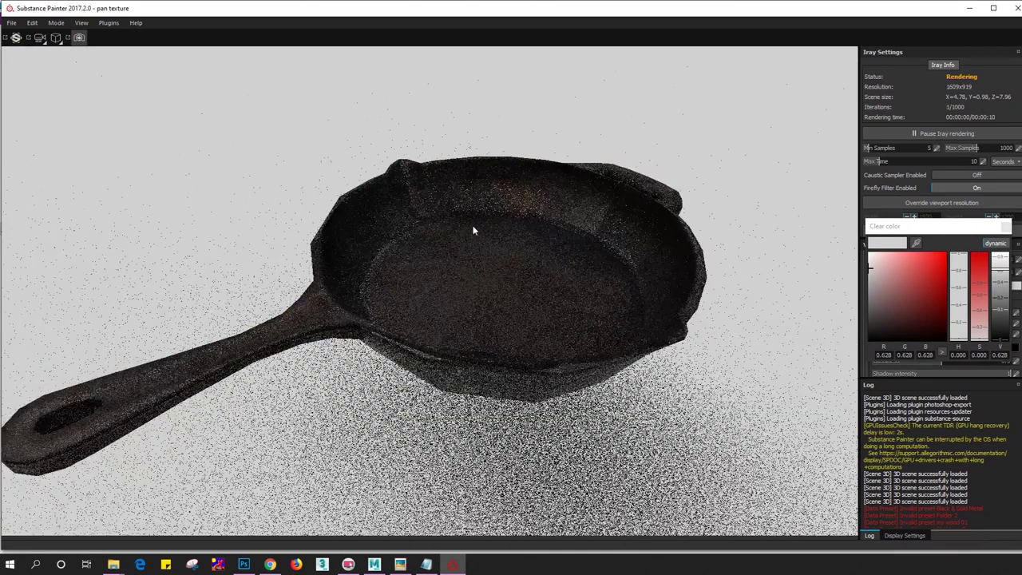
pyautogui.scroll(-1, 473, 230)
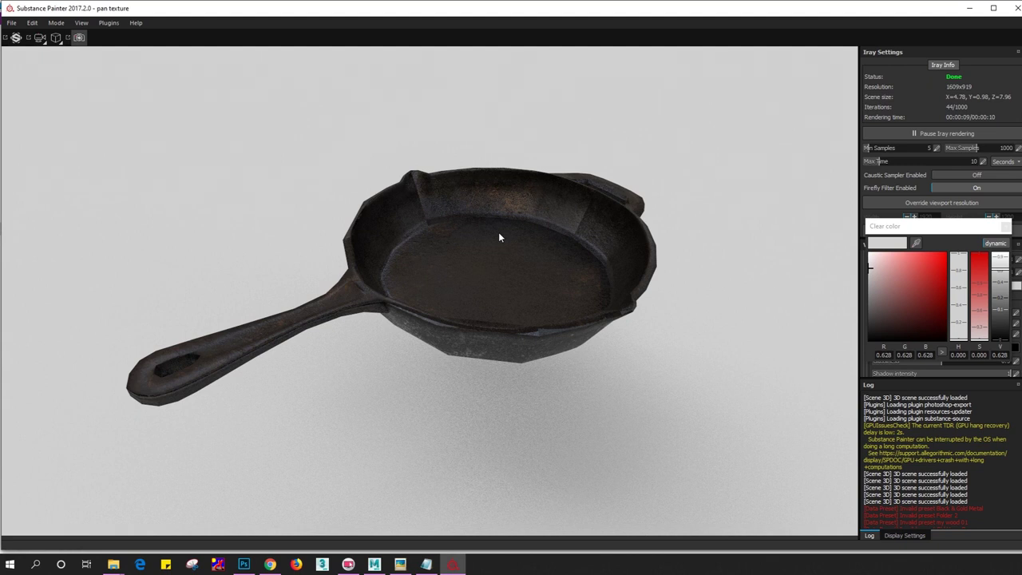
# Orbit the rendered pan, then close the colour picker and return to painting mode with F10
pyautogui.keyDown('alt'); pyautogui.moveTo(568, 317); pyautogui.dragTo(385, 279); pyautogui.keyUp('alt')
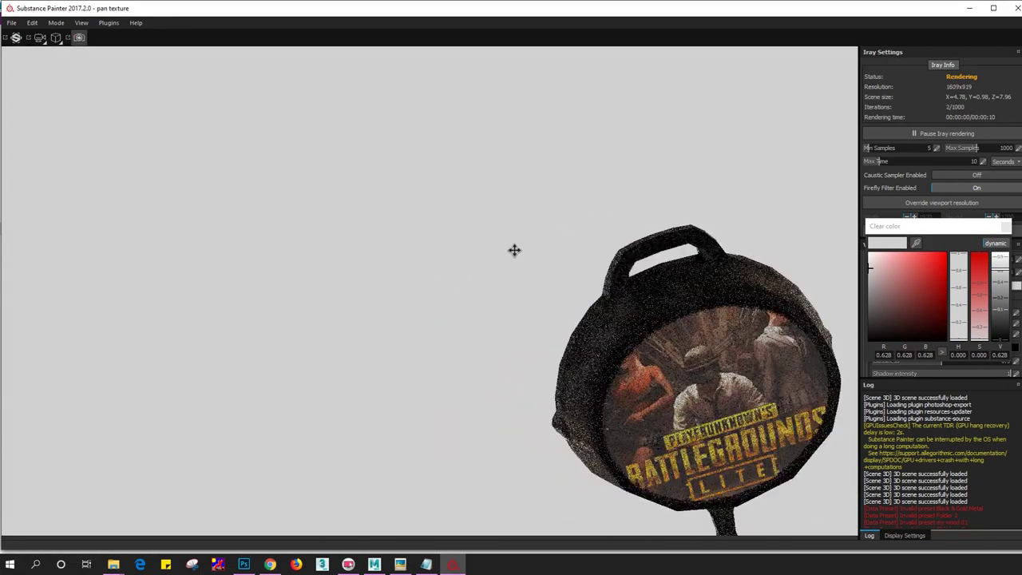
pyautogui.keyDown('alt'); pyautogui.moveTo(513, 248); pyautogui.dragTo(463, 268, button='middle'); pyautogui.keyUp('alt')
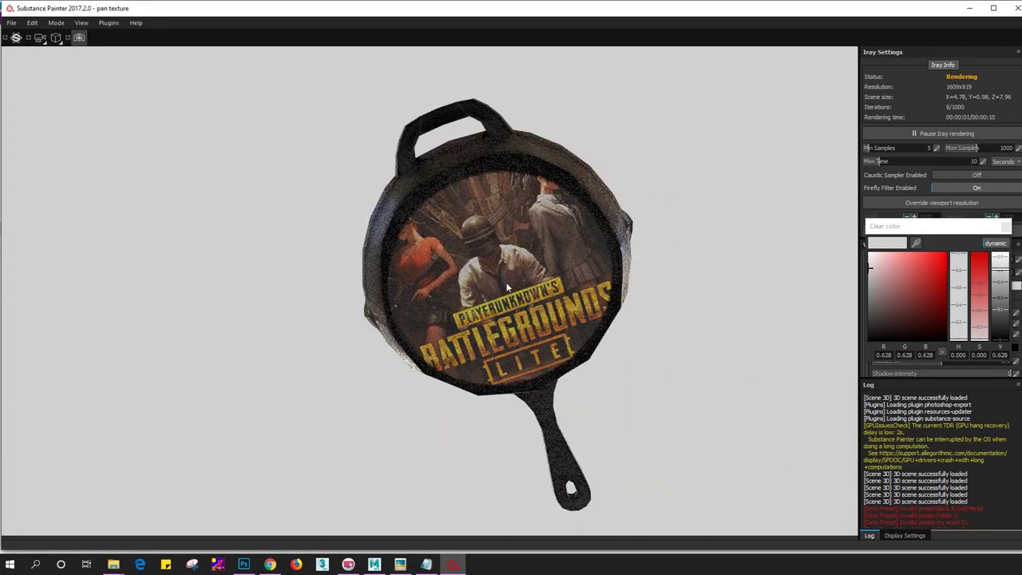
pyautogui.moveTo(603, 268)
pyautogui.keyDown('alt'); pyautogui.mouseDown()
pyautogui.moveTo(614, 194)
pyautogui.moveTo(705, 121)
pyautogui.moveTo(684, 253)
pyautogui.mouseUp(); pyautogui.keyUp('alt')
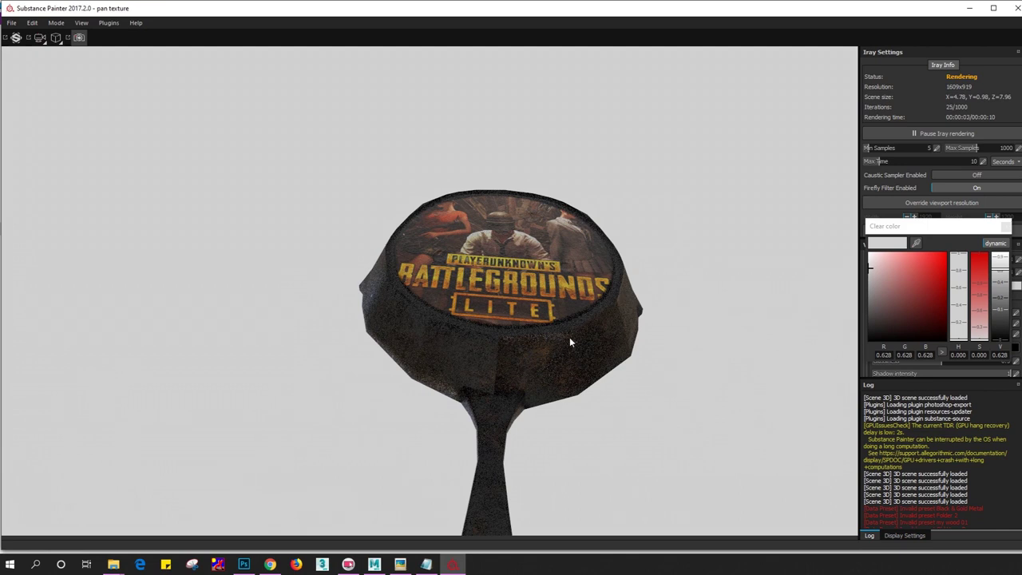
pyautogui.scroll(3, 569, 336)
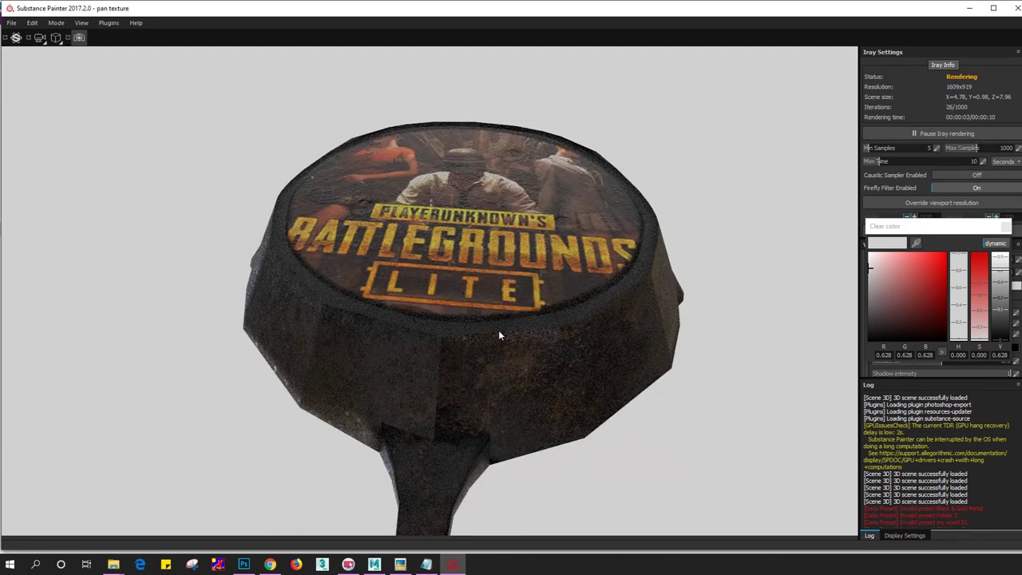
pyautogui.moveTo(531, 291)
pyautogui.keyDown('alt'); pyautogui.mouseDown()
pyautogui.moveTo(543, 327)
pyautogui.moveTo(530, 346)
pyautogui.moveTo(583, 319)
pyautogui.mouseUp(); pyautogui.keyUp('alt')
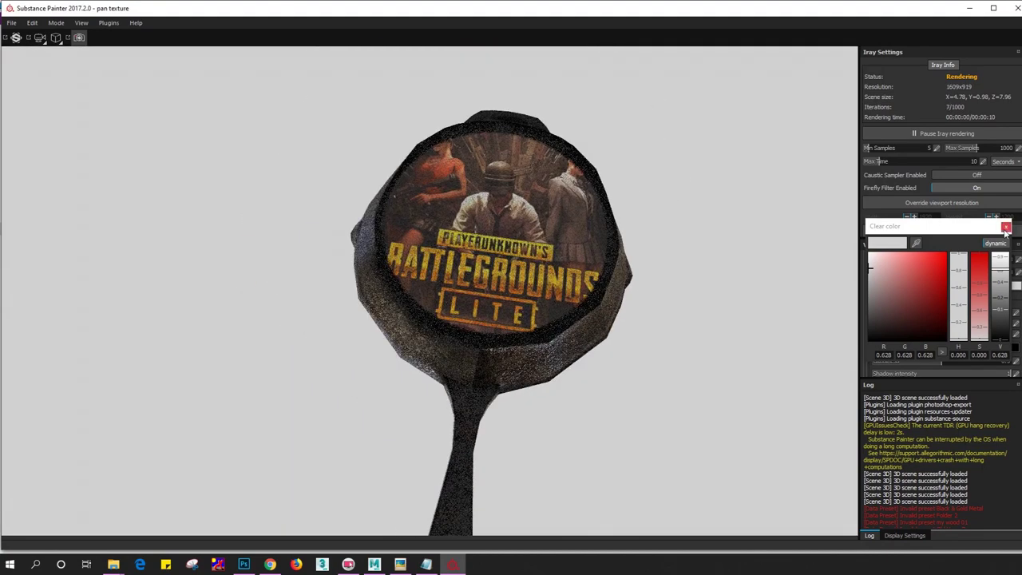
pyautogui.click(1007, 227)
pyautogui.press('F10')
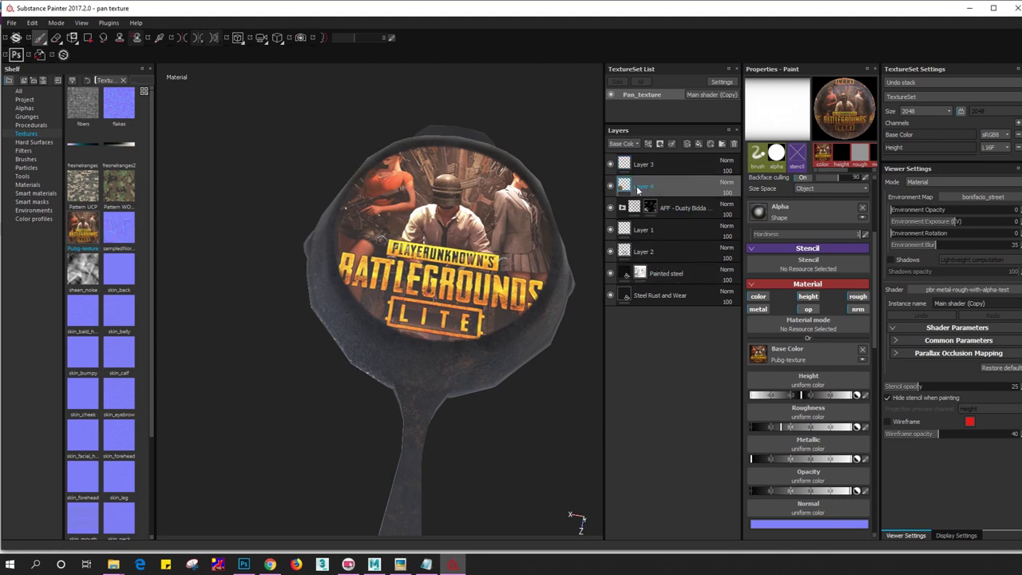
# Reorder the layers with Layer 1 on top, keeping Layers 3 and 4 visible
pyautogui.moveTo(618, 164); pyautogui.dragTo(603, 183)
pyautogui.click(610, 165)
pyautogui.click(611, 186)
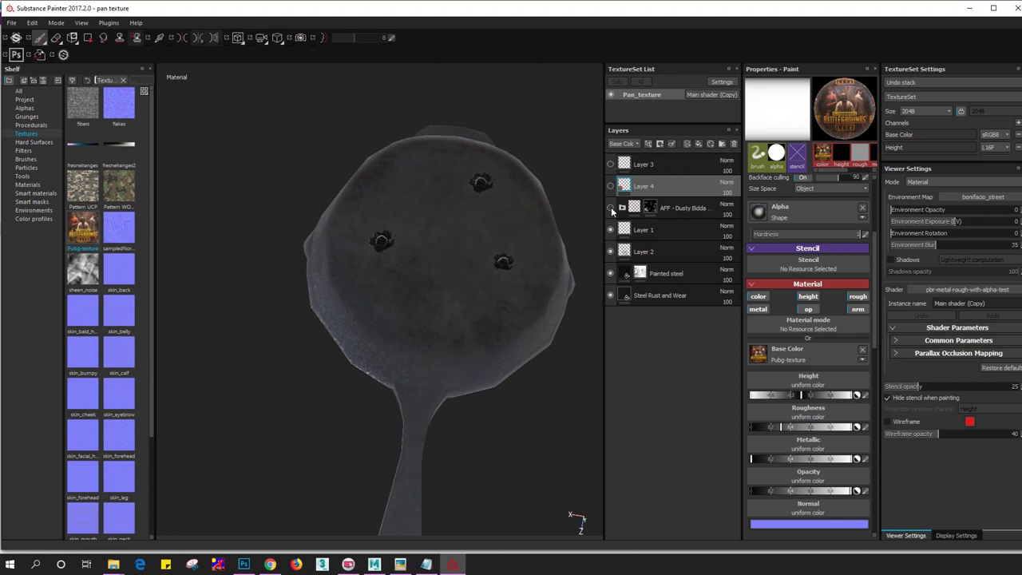
pyautogui.doubleClick(651, 232)
pyautogui.press('Return')
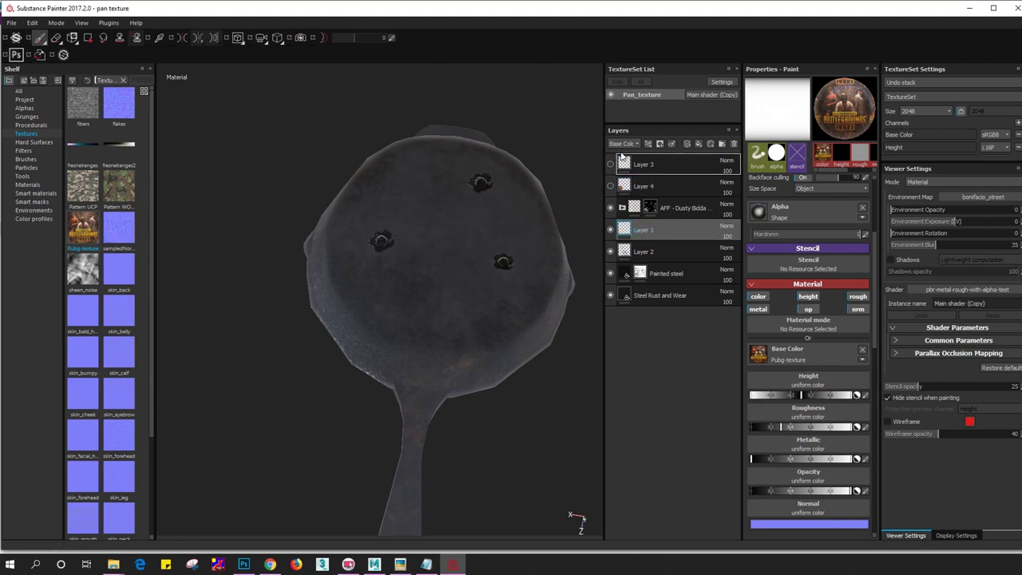
pyautogui.moveTo(651, 230)
pyautogui.mouseDown()
pyautogui.moveTo(651, 162)
pyautogui.moveTo(651, 209)
pyautogui.mouseUp()
pyautogui.click(651, 208)
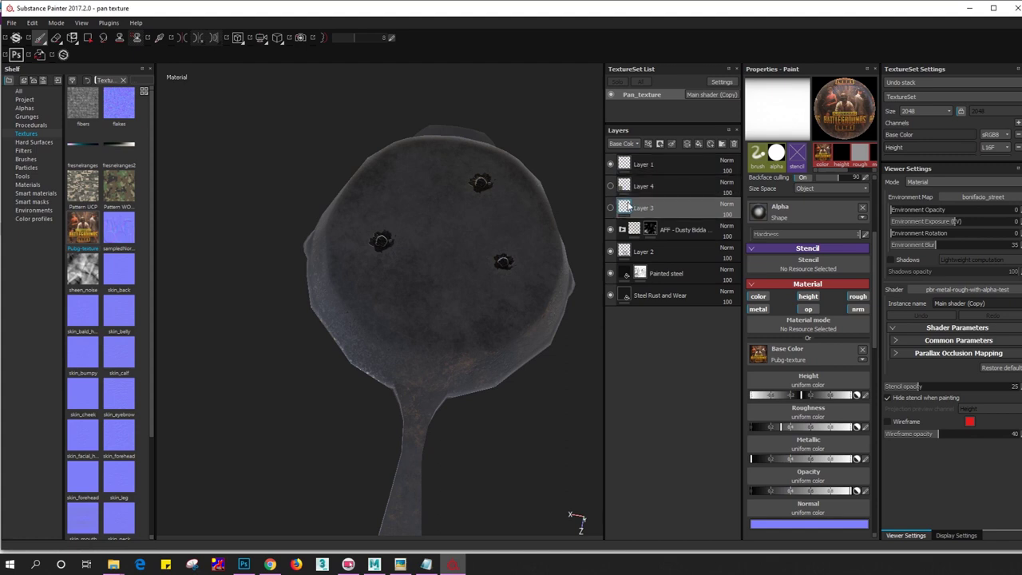
pyautogui.click(611, 187)
pyautogui.moveTo(415, 376)
pyautogui.keyDown('alt'); pyautogui.mouseDown()
pyautogui.moveTo(462, 367)
pyautogui.moveTo(517, 319)
pyautogui.moveTo(474, 256)
pyautogui.moveTo(408, 319)
pyautogui.mouseUp(); pyautogui.keyUp('alt')
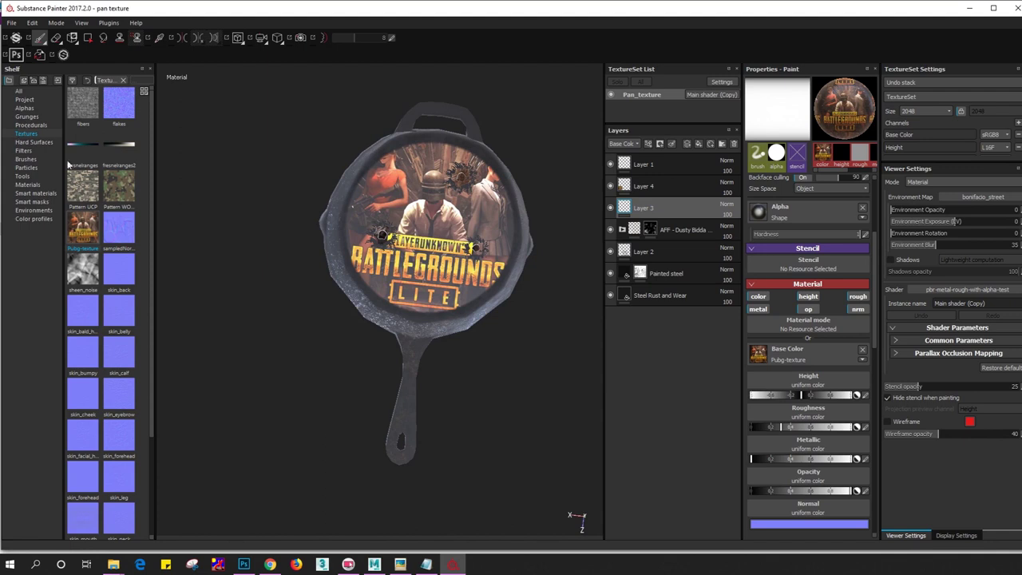
# Switch to the Default Hard brush and clear the Pubg texture from its base colour
pyautogui.click(26, 159)
pyautogui.click(88, 110)
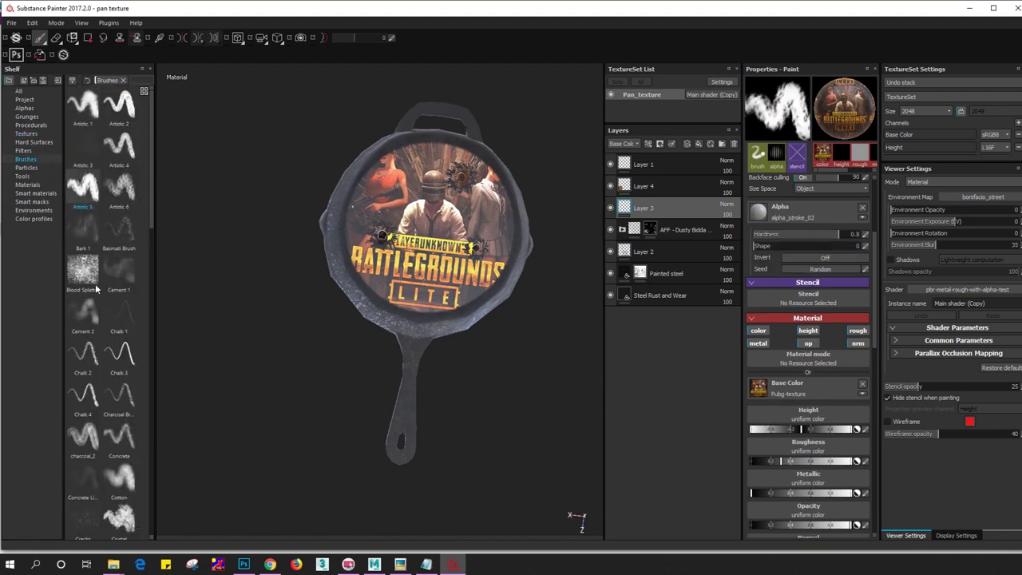
pyautogui.scroll(-5, 92, 297)
pyautogui.click(112, 156)
pyautogui.scroll(5, 80, 174)
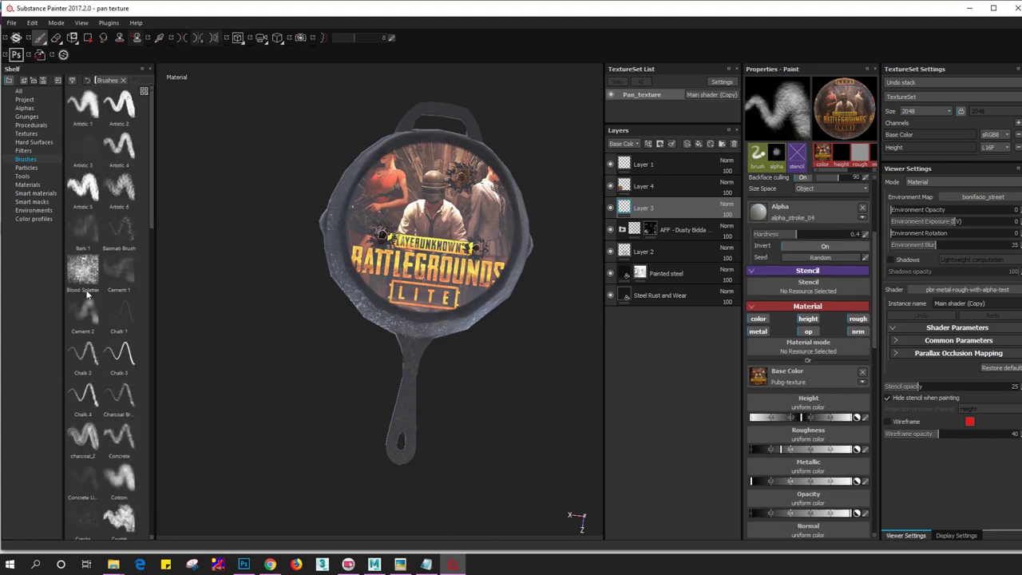
pyautogui.moveTo(152, 187); pyautogui.dragTo(152, 247)
pyautogui.click(87, 372)
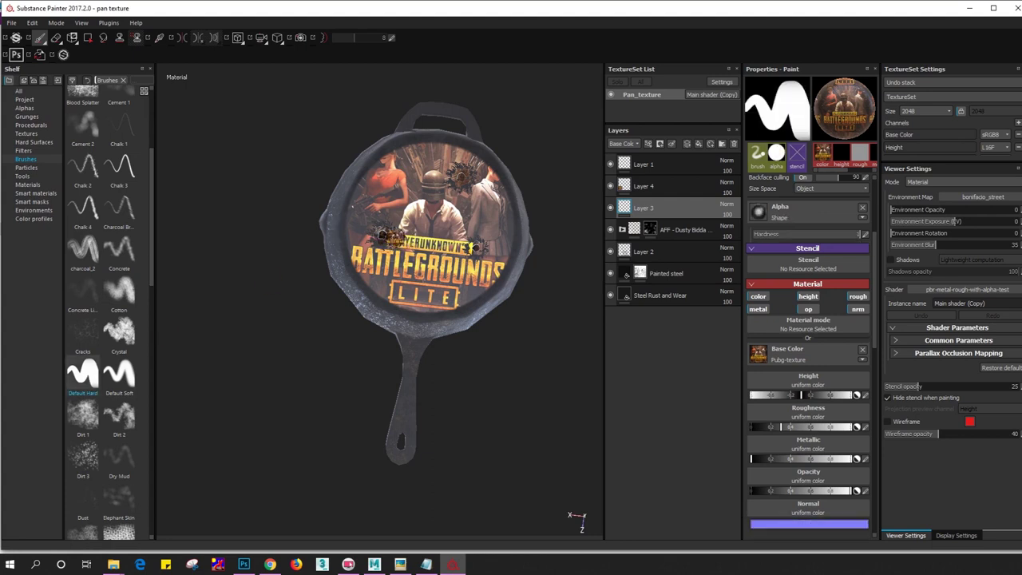
pyautogui.click(861, 351)
# Angle the pan toward the camera and preview it in Iray
pyautogui.moveTo(541, 245)
pyautogui.keyDown('alt'); pyautogui.mouseDown()
pyautogui.moveTo(437, 220)
pyautogui.moveTo(389, 95)
pyautogui.moveTo(418, 124)
pyautogui.mouseUp(); pyautogui.keyUp('alt')
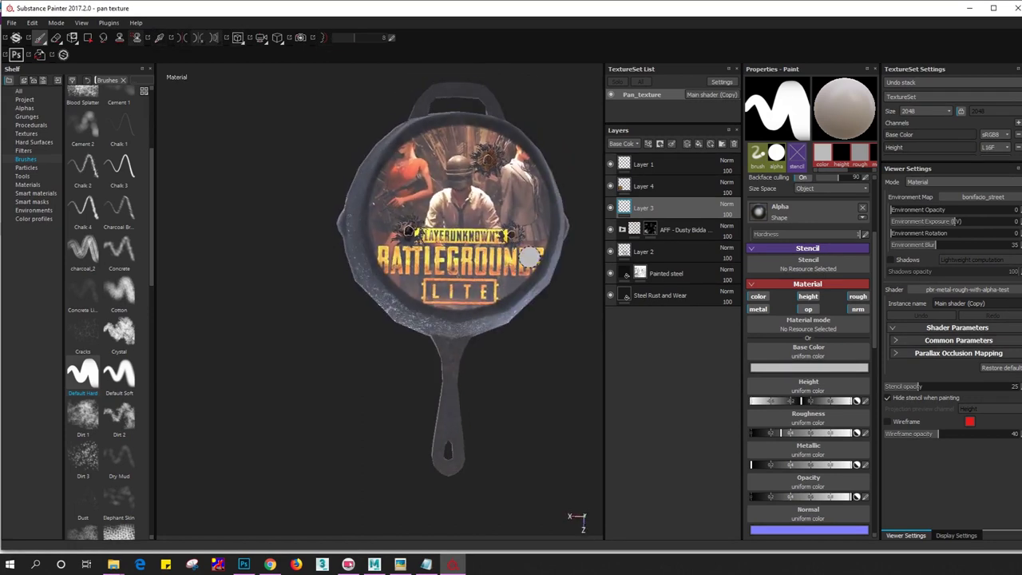
pyautogui.keyDown('alt'); pyautogui.moveTo(529, 256); pyautogui.dragTo(509, 272); pyautogui.keyUp('alt')
pyautogui.press('F10')
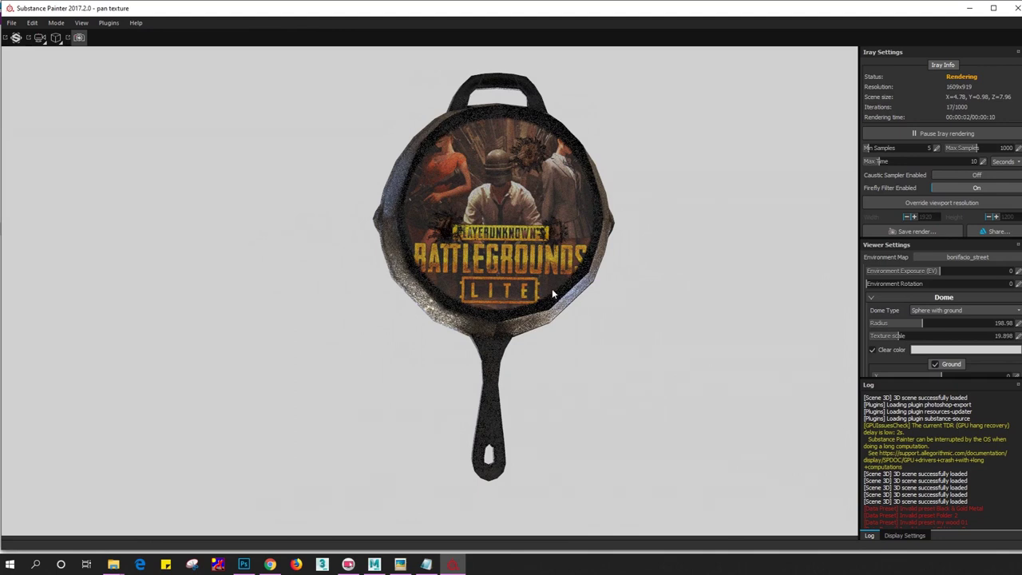
pyautogui.moveTo(625, 255)
pyautogui.keyDown('alt'); pyautogui.mouseDown()
pyautogui.moveTo(535, 264)
pyautogui.moveTo(394, 329)
pyautogui.moveTo(462, 271)
pyautogui.moveTo(482, 376)
pyautogui.mouseUp(); pyautogui.keyUp('alt')
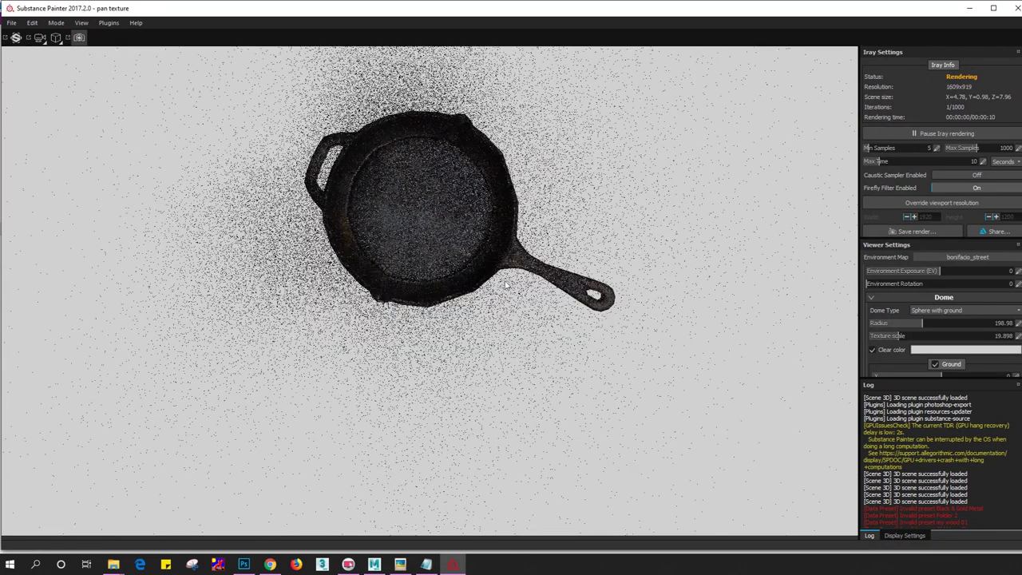
pyautogui.scroll(-2, 504, 274)
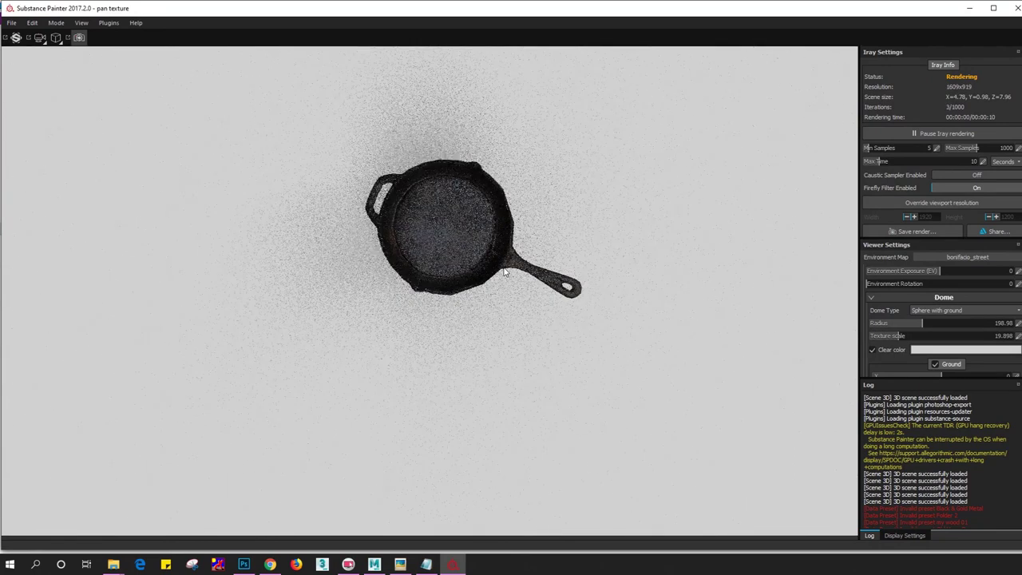
pyautogui.scroll(-1, 504, 277)
pyautogui.scroll(3, 504, 279)
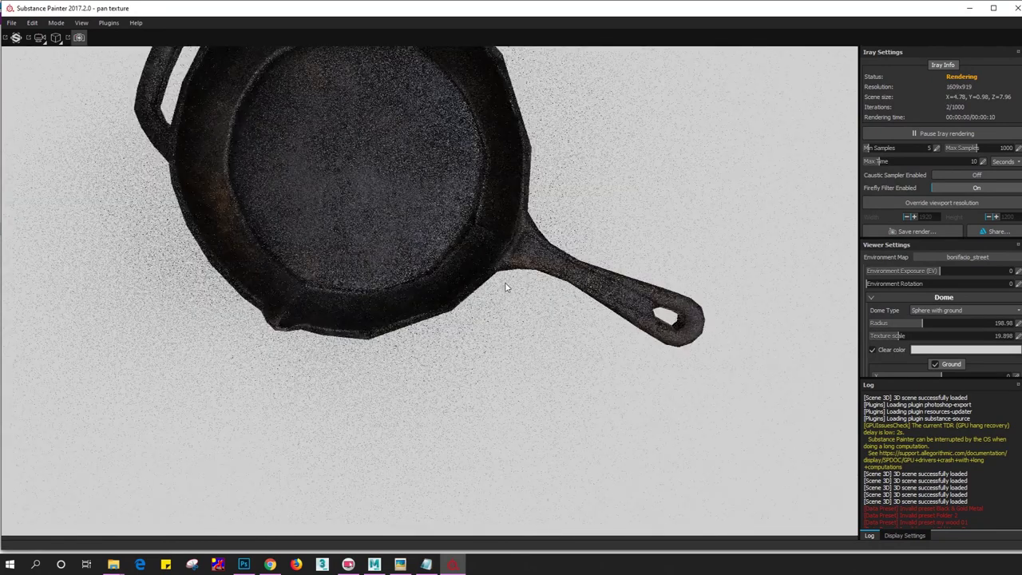
pyautogui.scroll(2, 504, 285)
pyautogui.scroll(-2, 504, 288)
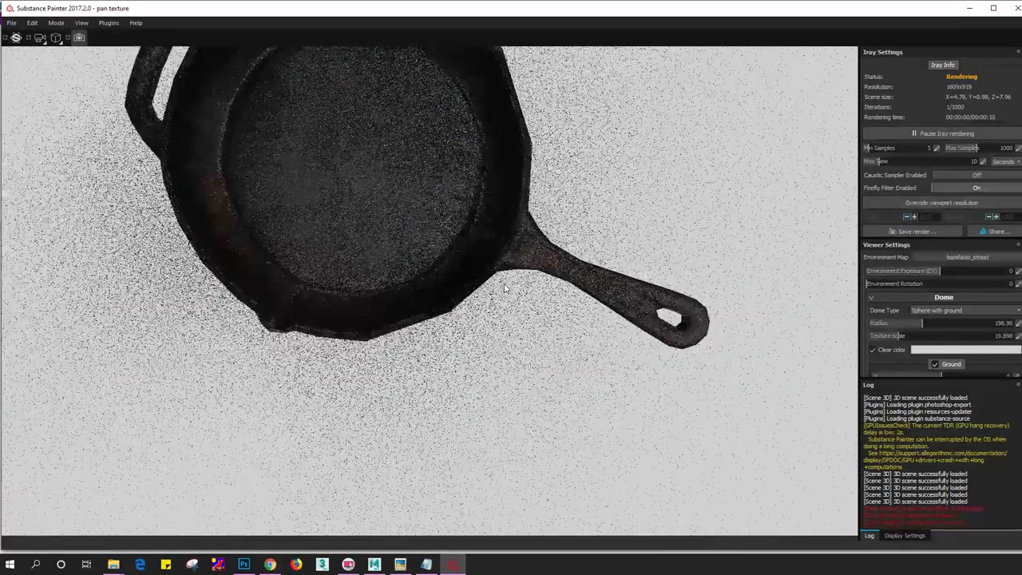
pyautogui.scroll(-1, 504, 285)
pyautogui.scroll(-1, 504, 283)
pyautogui.scroll(-1, 501, 272)
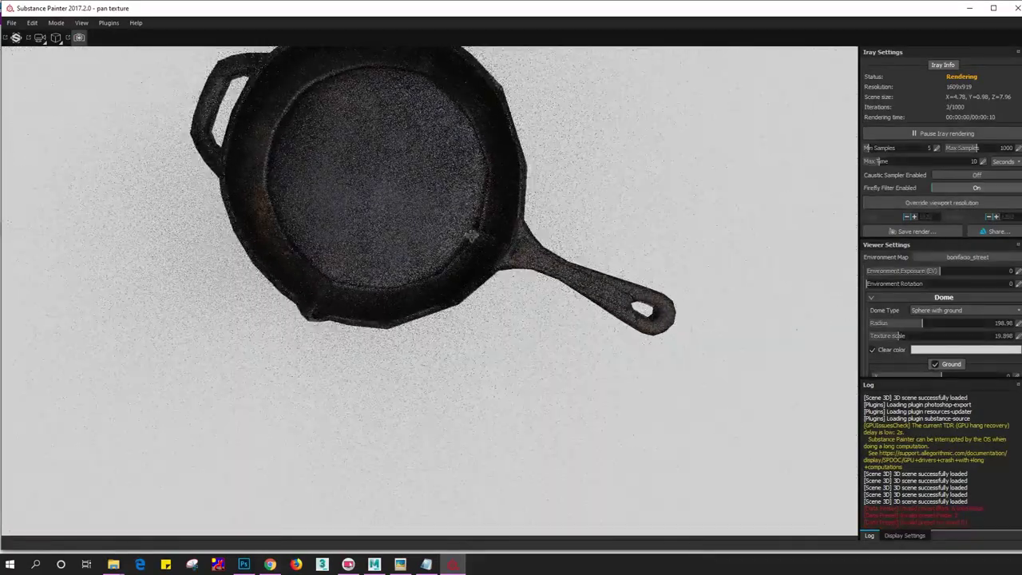
pyautogui.press('f')
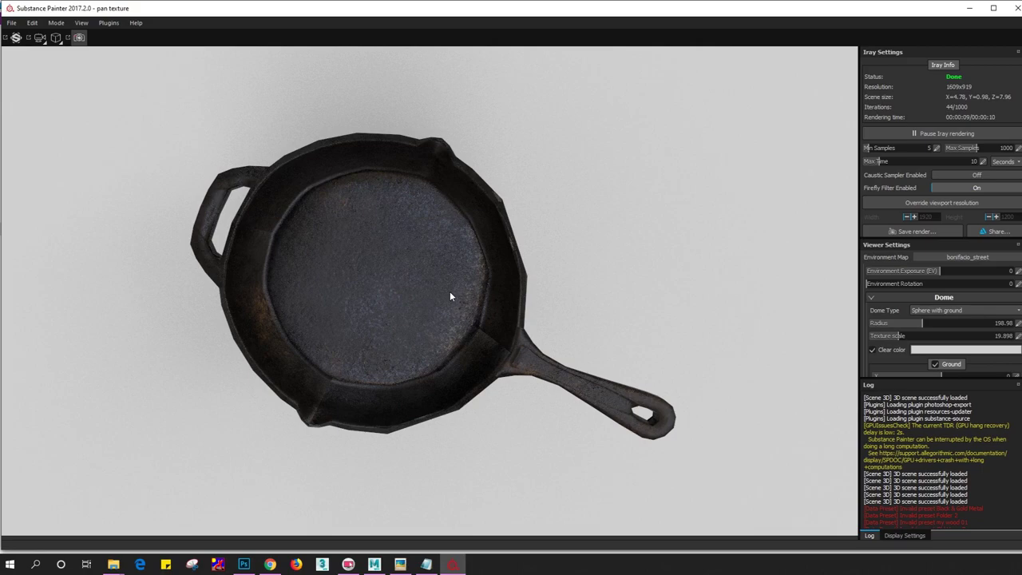
pyautogui.moveTo(450, 292)
pyautogui.keyDown('alt'); pyautogui.mouseDown()
pyautogui.moveTo(487, 196)
pyautogui.moveTo(676, 281)
pyautogui.moveTo(664, 374)
pyautogui.moveTo(501, 300)
pyautogui.moveTo(511, 252)
pyautogui.moveTo(358, 157)
pyautogui.moveTo(412, 89)
pyautogui.moveTo(452, 62)
pyautogui.moveTo(484, 61)
pyautogui.moveTo(424, 55)
pyautogui.mouseUp(); pyautogui.keyUp('alt')
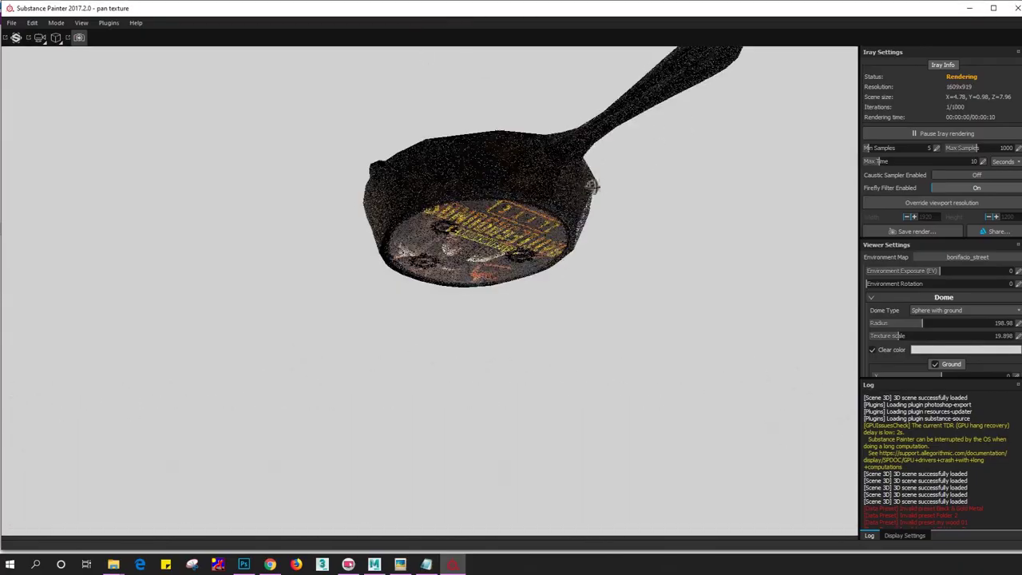
pyautogui.moveTo(592, 186)
pyautogui.keyDown('alt'); pyautogui.mouseDown()
pyautogui.moveTo(544, 340)
pyautogui.moveTo(450, 426)
pyautogui.moveTo(538, 297)
pyautogui.moveTo(459, 388)
pyautogui.moveTo(457, 345)
pyautogui.mouseUp(); pyautogui.keyUp('alt')
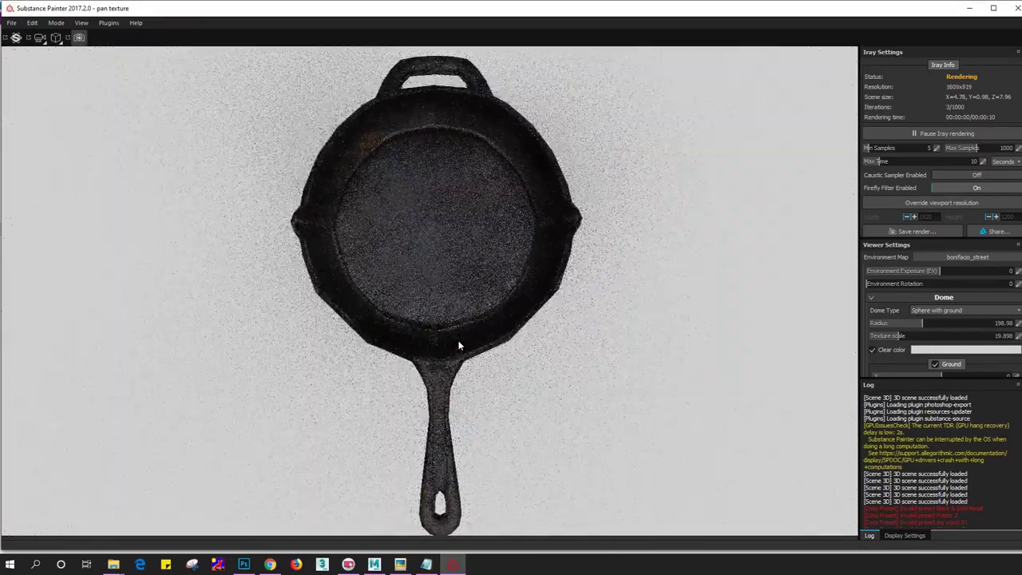
pyautogui.moveTo(459, 345)
pyautogui.keyDown('alt'); pyautogui.mouseDown(button='right')
pyautogui.moveTo(466, 317)
pyautogui.moveTo(465, 334)
pyautogui.mouseUp(button='right'); pyautogui.keyUp('alt')
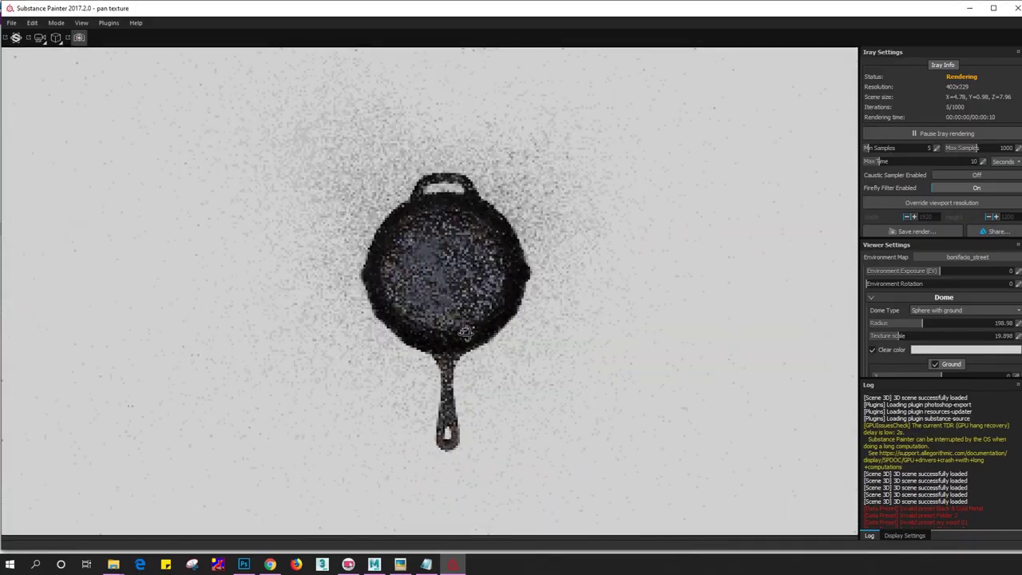
pyautogui.moveTo(465, 334)
pyautogui.keyDown('alt'); pyautogui.mouseDown()
pyautogui.moveTo(475, 305)
pyautogui.moveTo(461, 318)
pyautogui.mouseUp(); pyautogui.keyUp('alt')
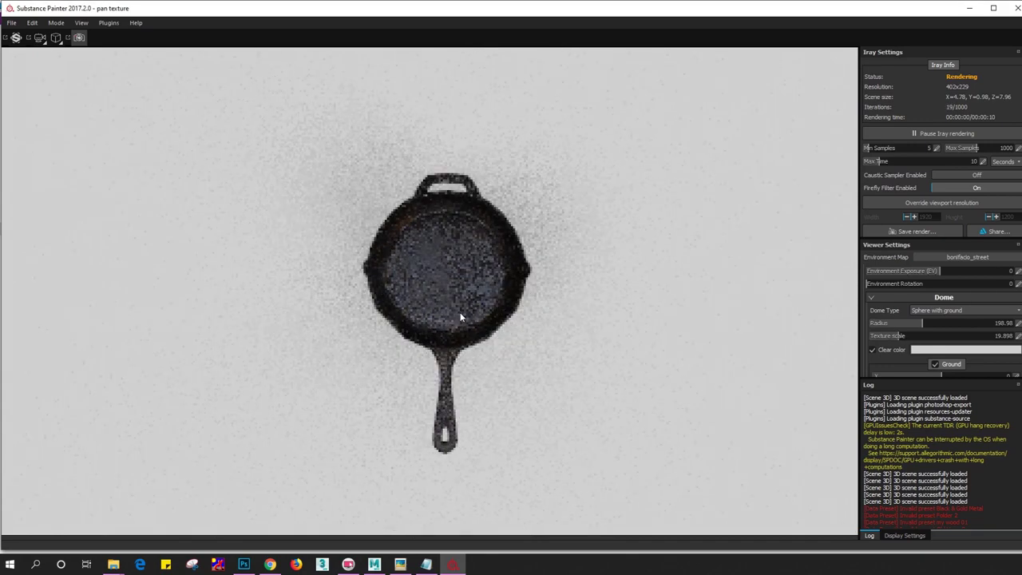
pyautogui.keyDown('alt'); pyautogui.moveTo(460, 317); pyautogui.dragTo(470, 317, button='right'); pyautogui.keyUp('alt')
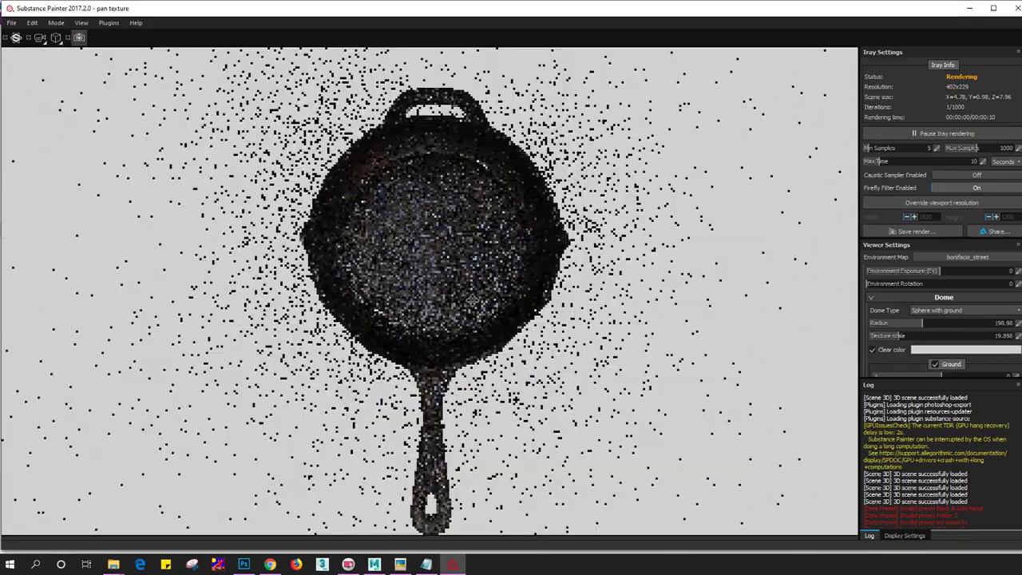